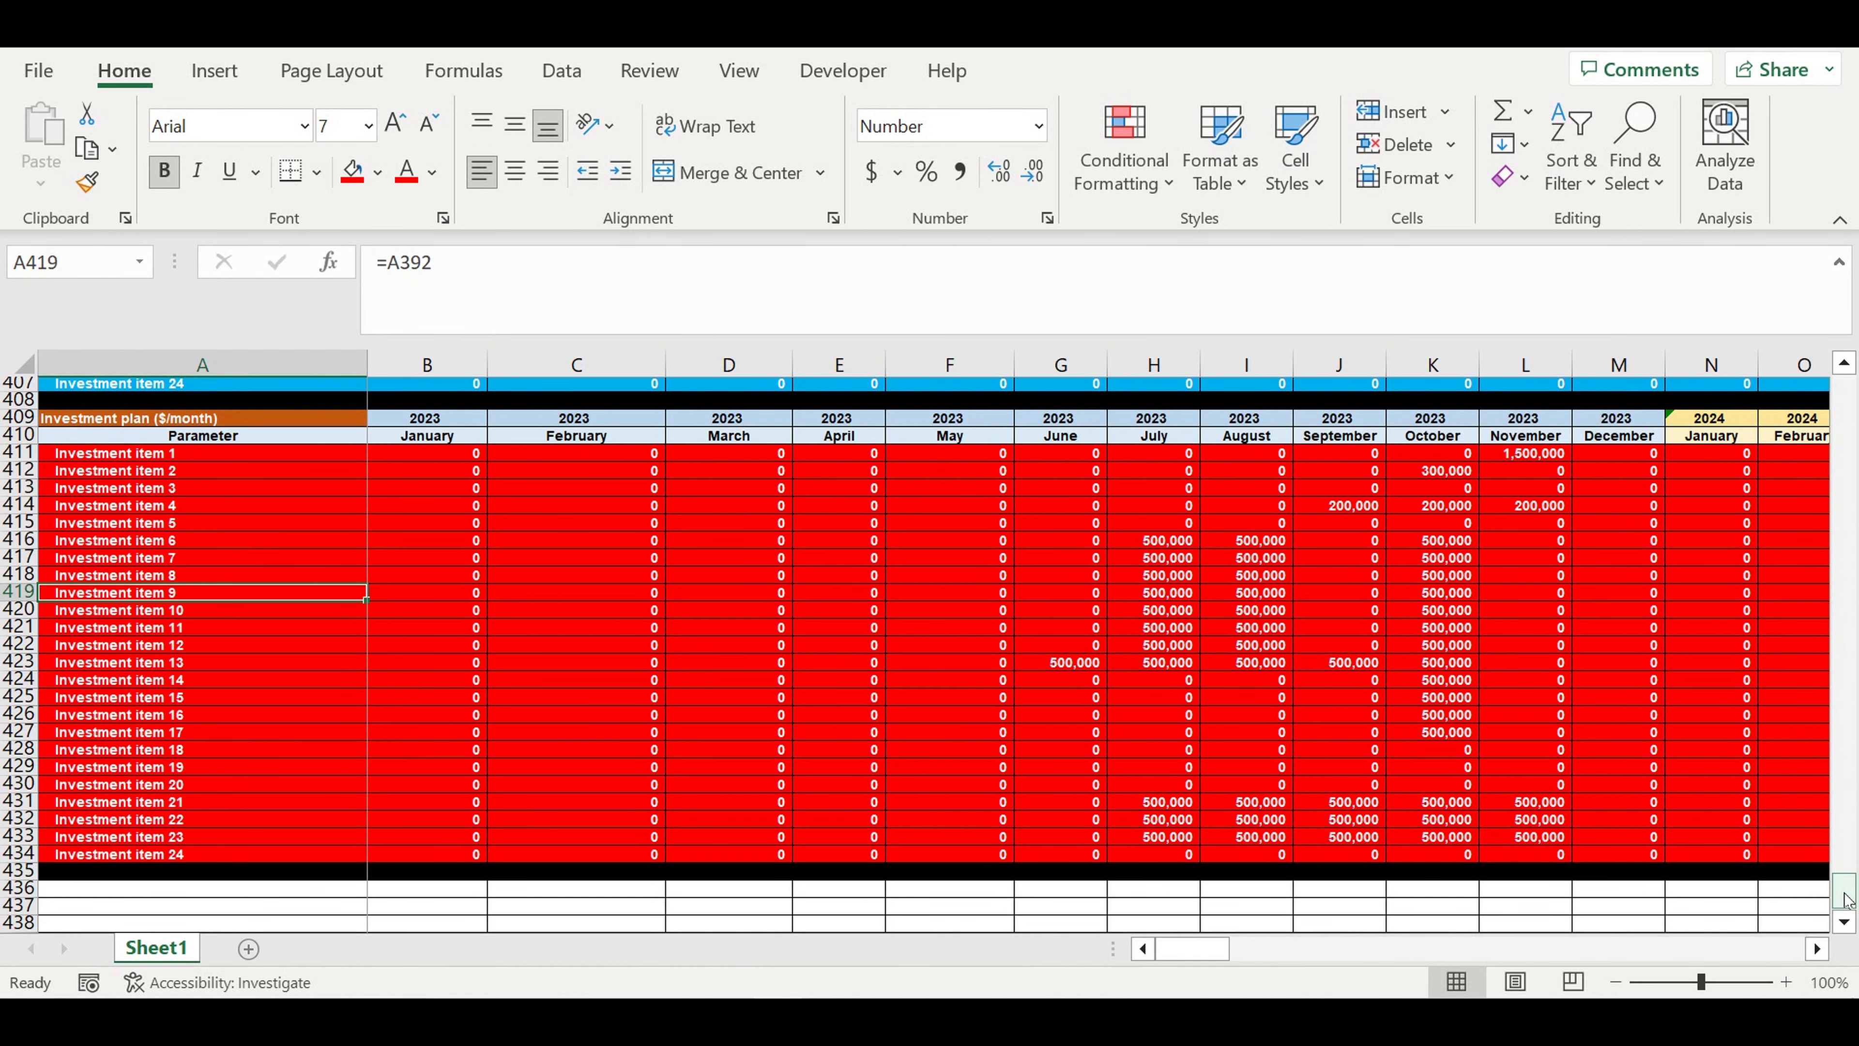
- Review the Products table's inputs: product names, ON/OFF status options, production speeds, and global and individual speed coefficients
{"action": "left_click_drag", "start_coordinate": [1844, 899], "coordinate": [1845, 394]}
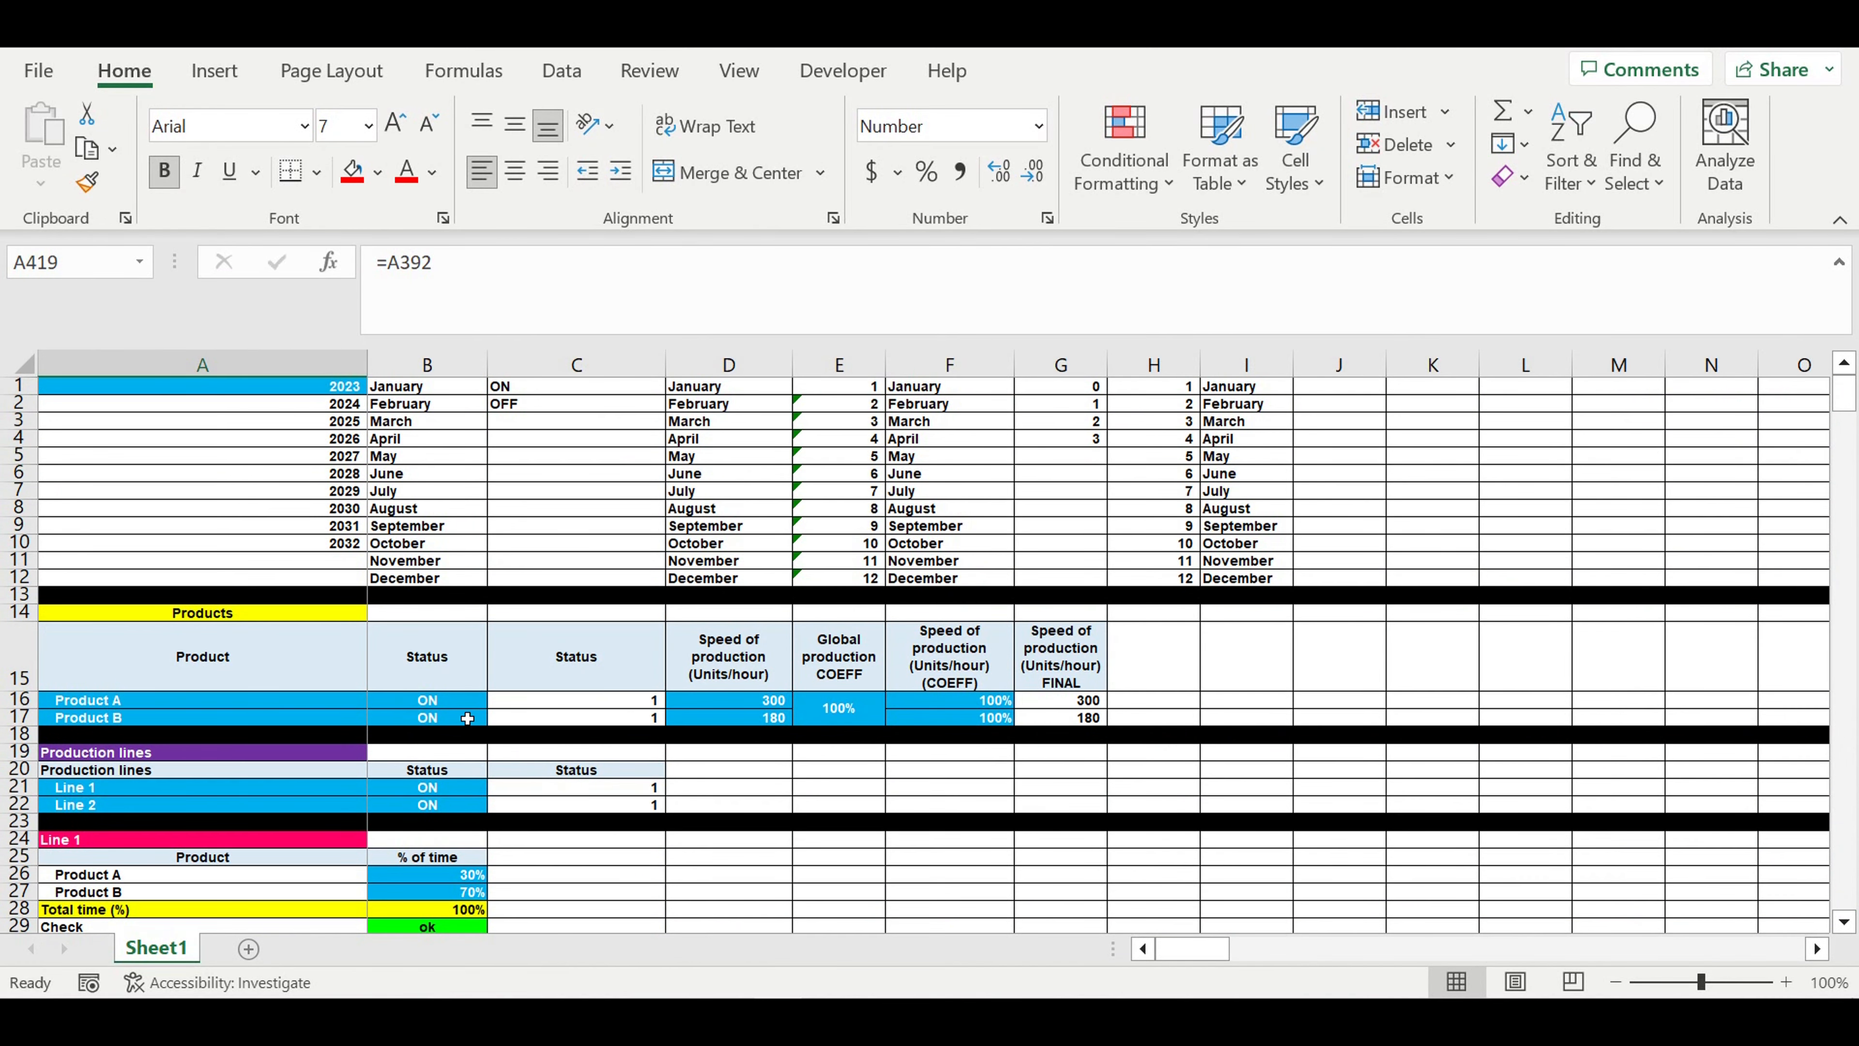
{"action": "left_click_drag", "start_coordinate": [343, 701], "coordinate": [334, 721]}
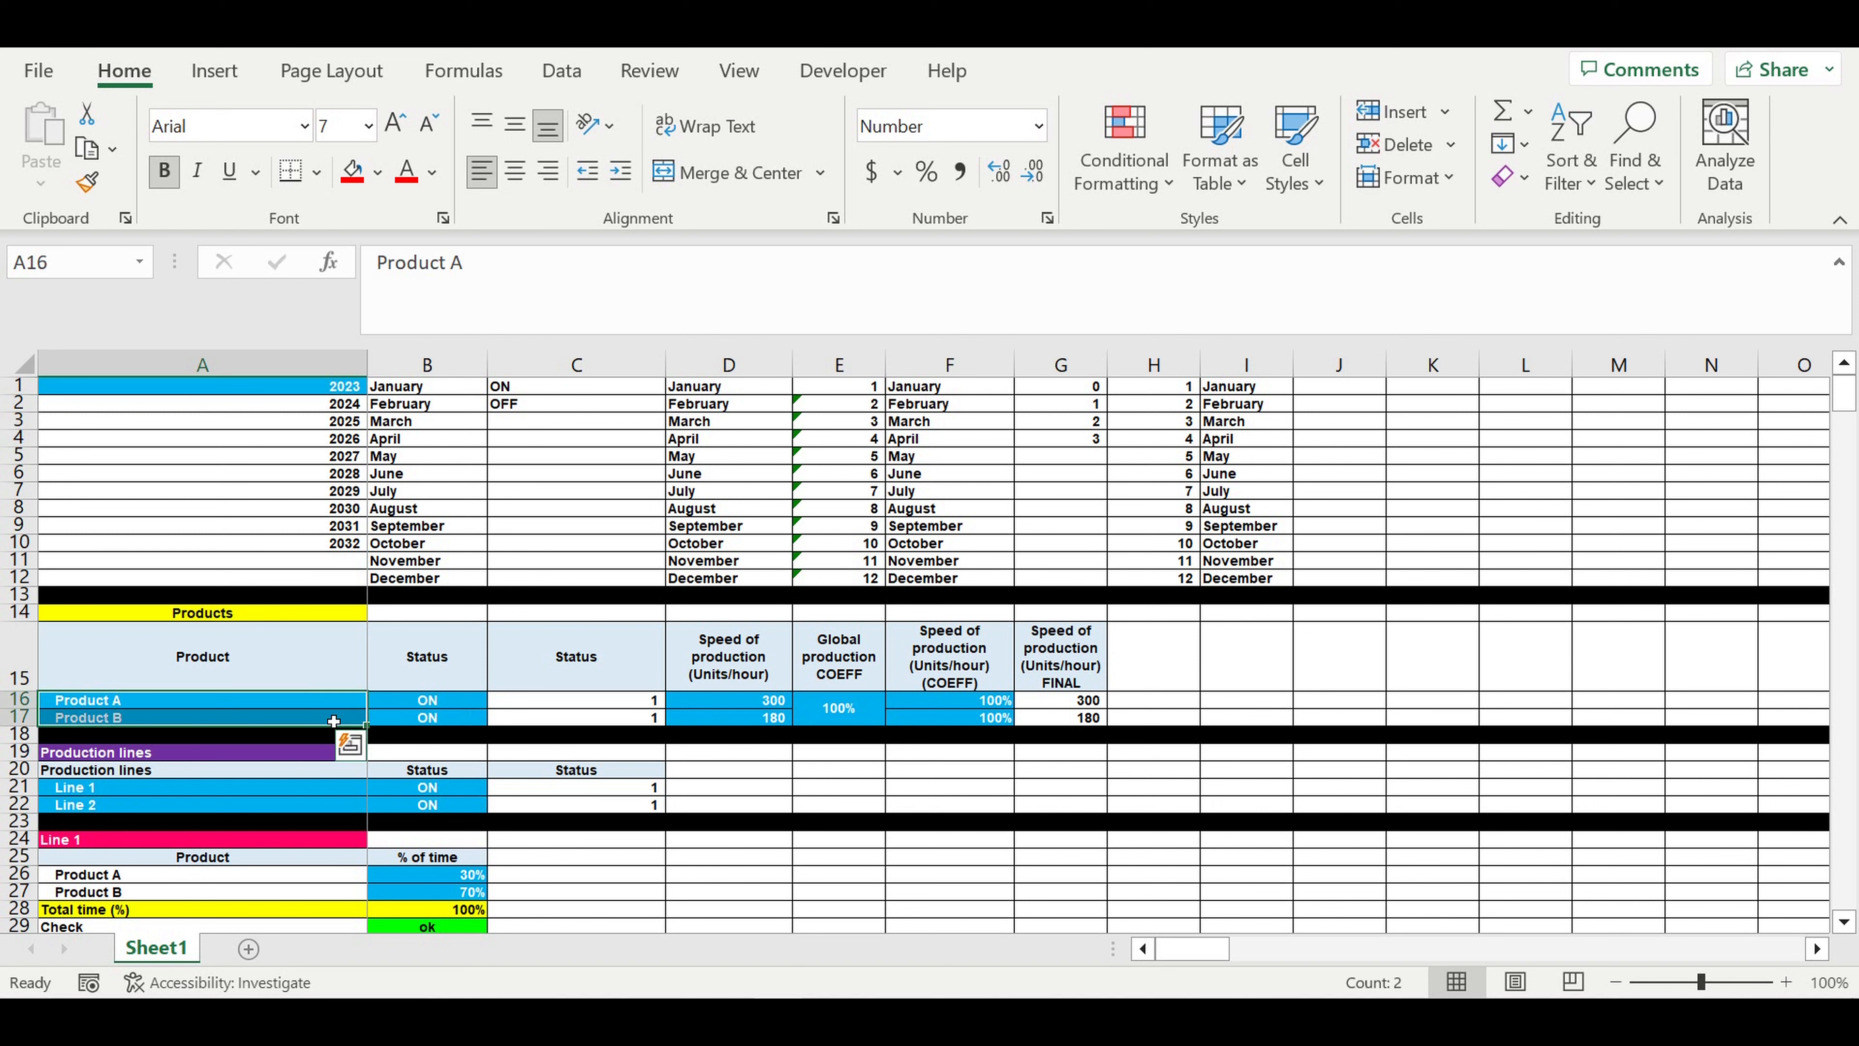
{"action": "left_click", "coordinate": [463, 704]}
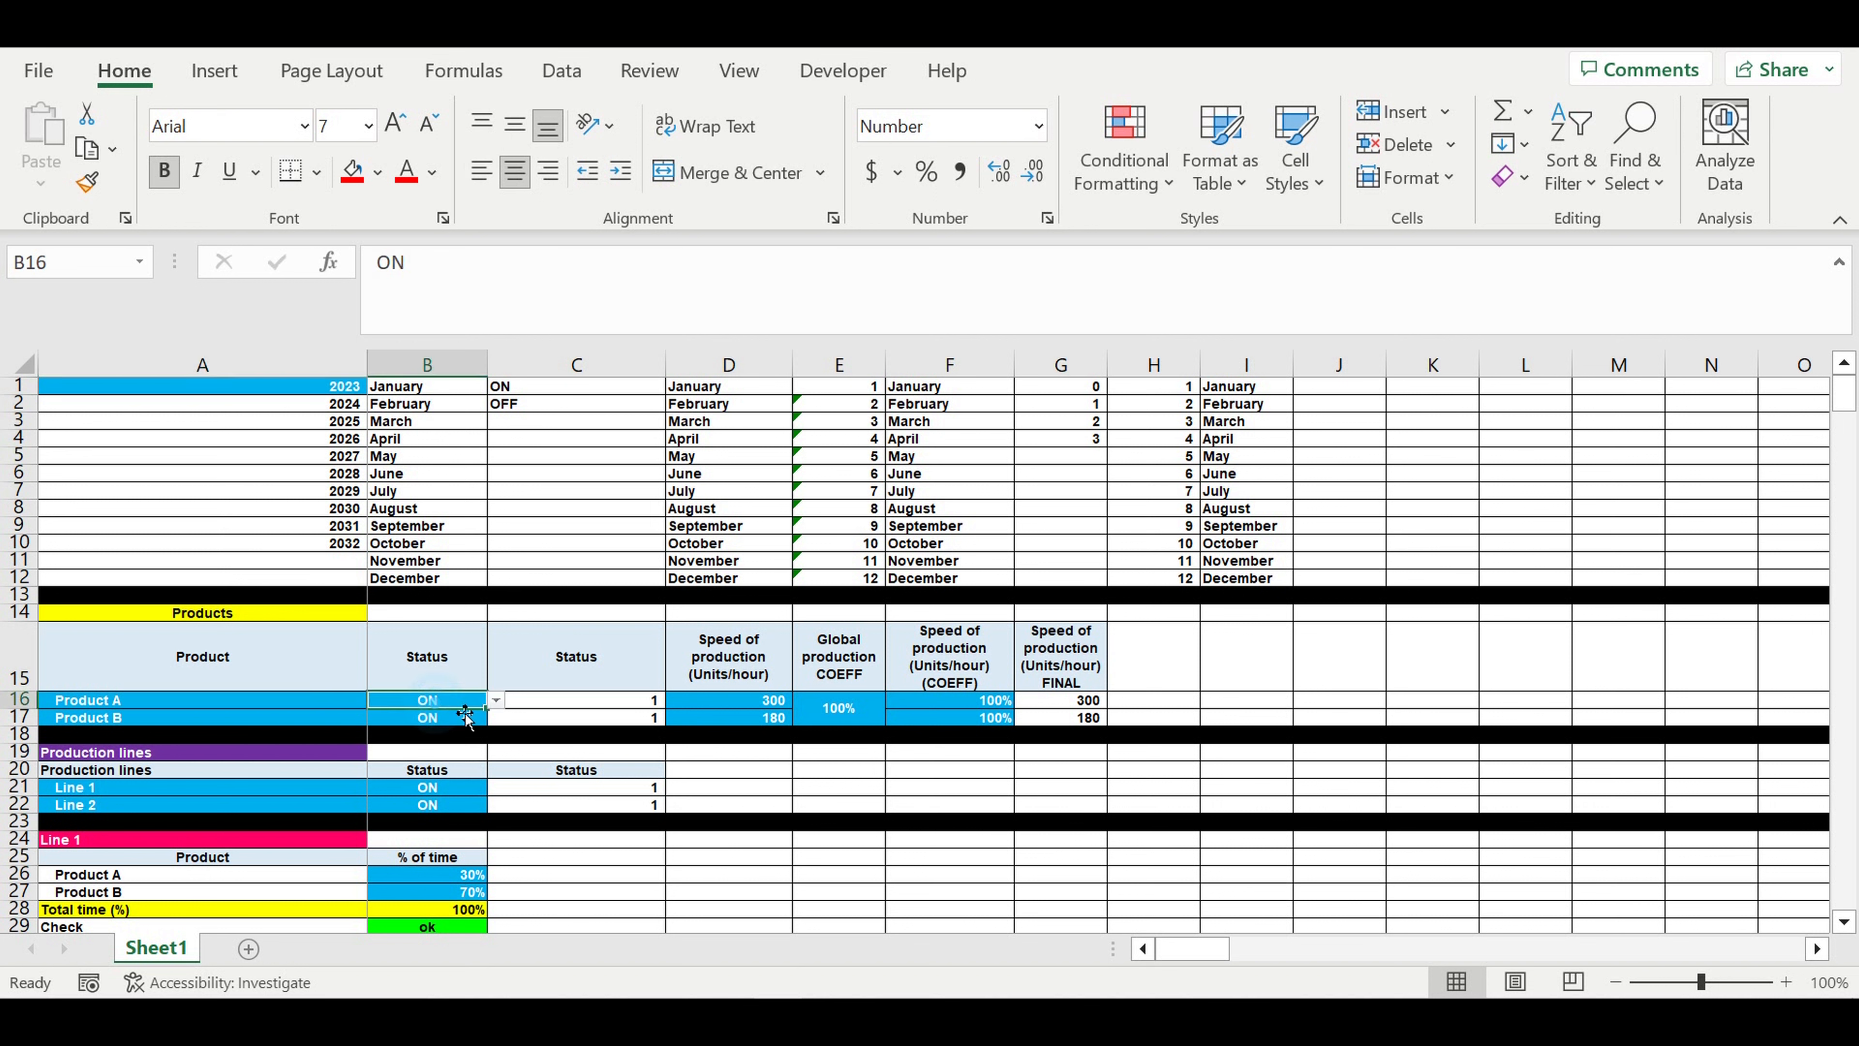
{"action": "left_click", "coordinate": [496, 701]}
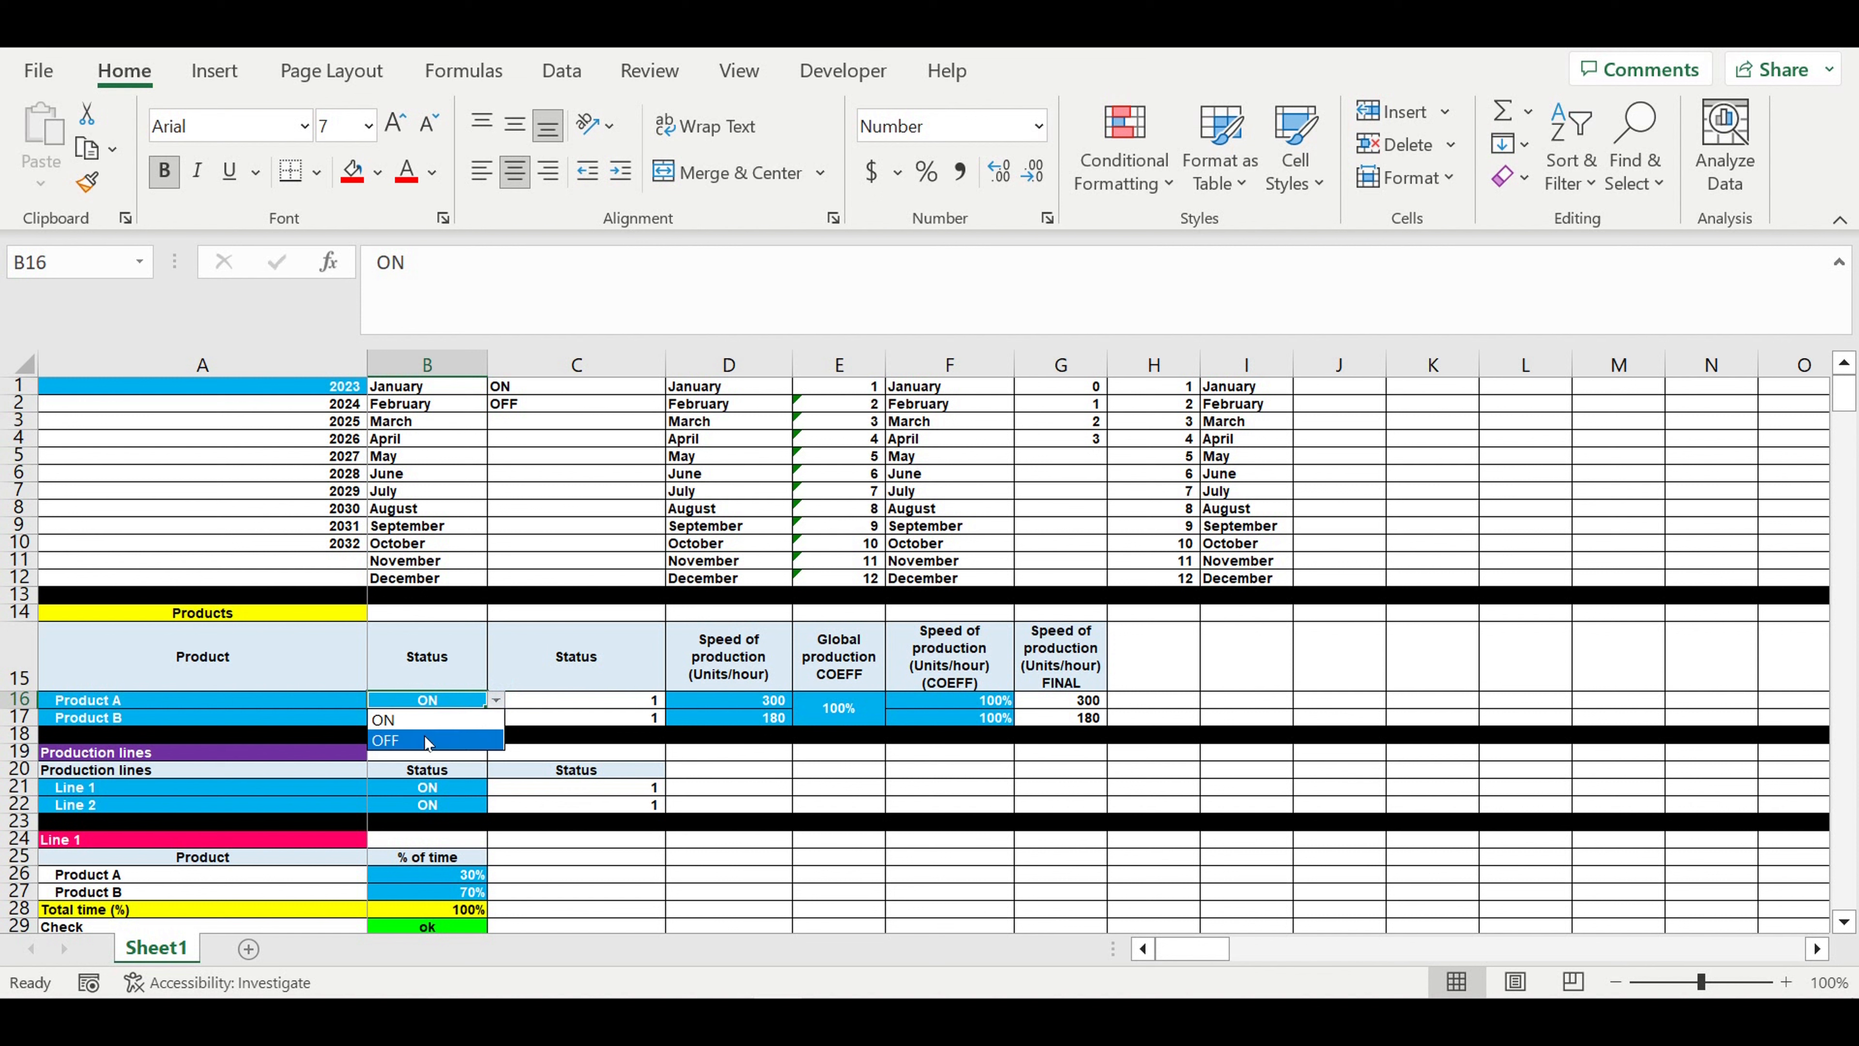
{"action": "key", "text": "Escape"}
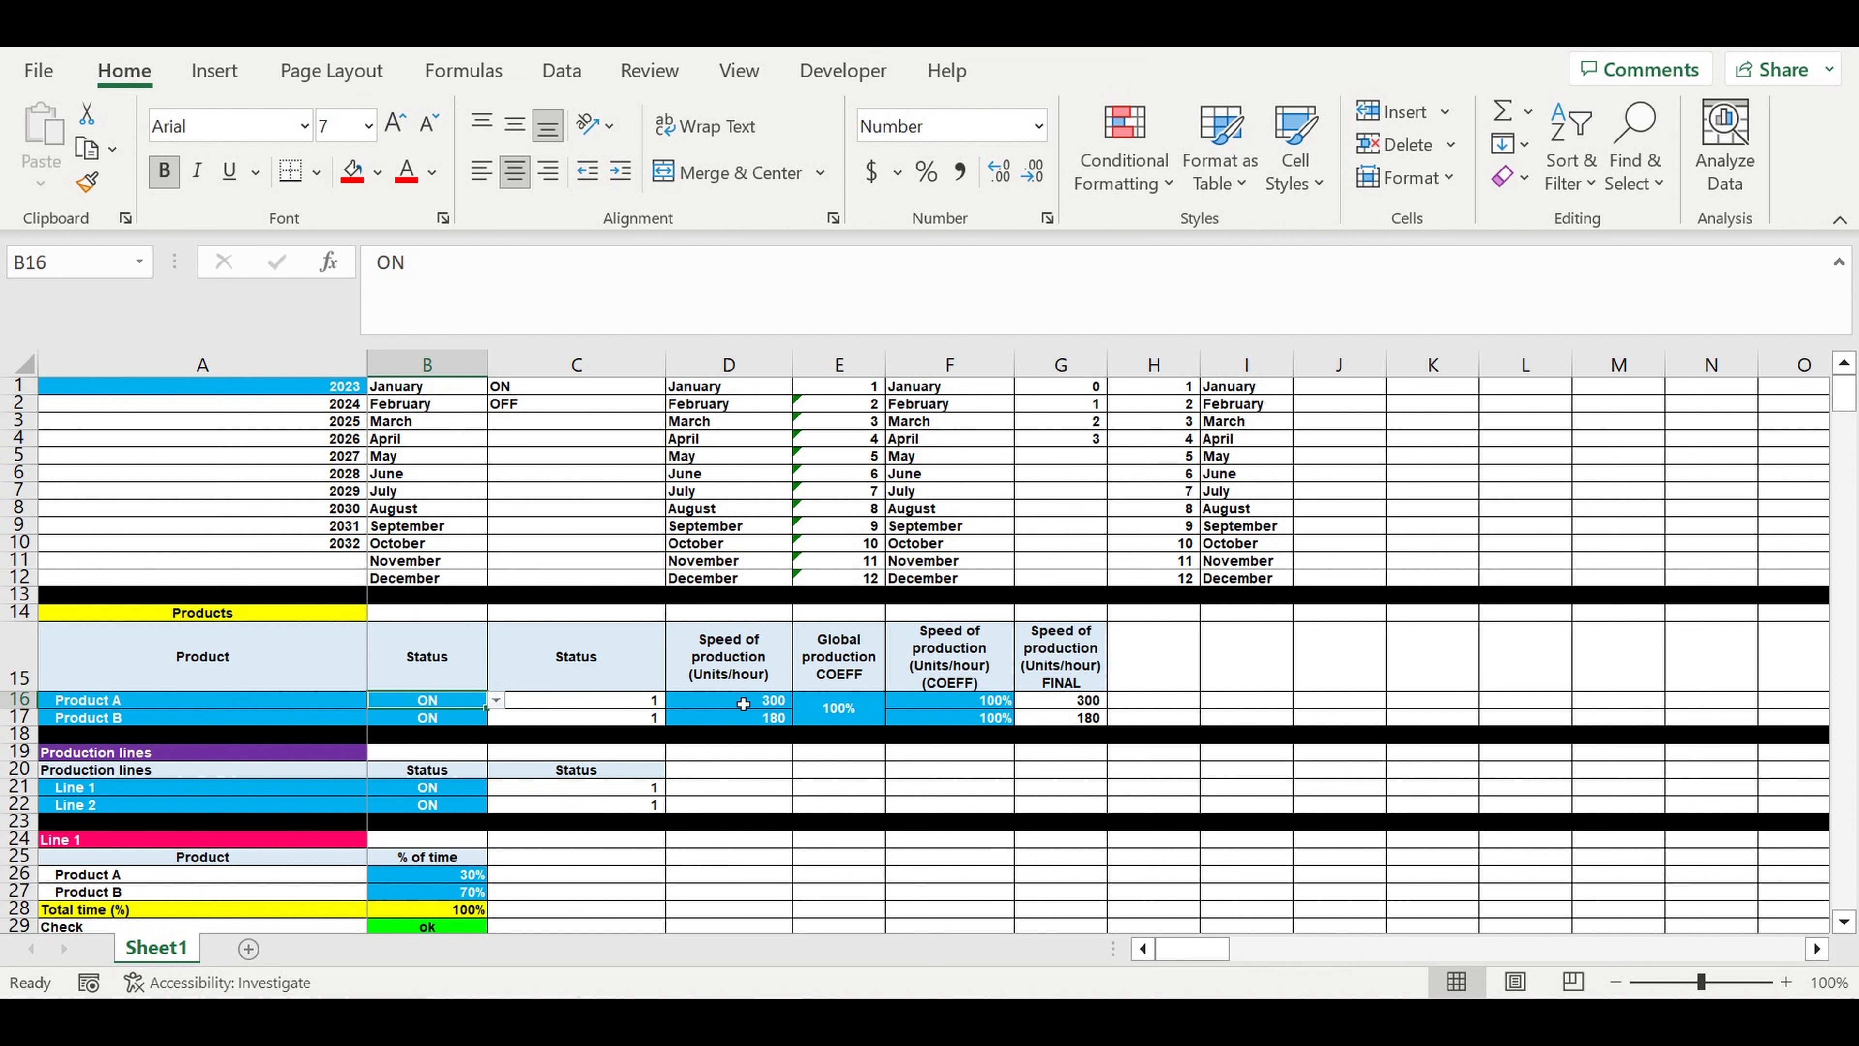
{"action": "left_click_drag", "start_coordinate": [729, 707], "coordinate": [729, 717]}
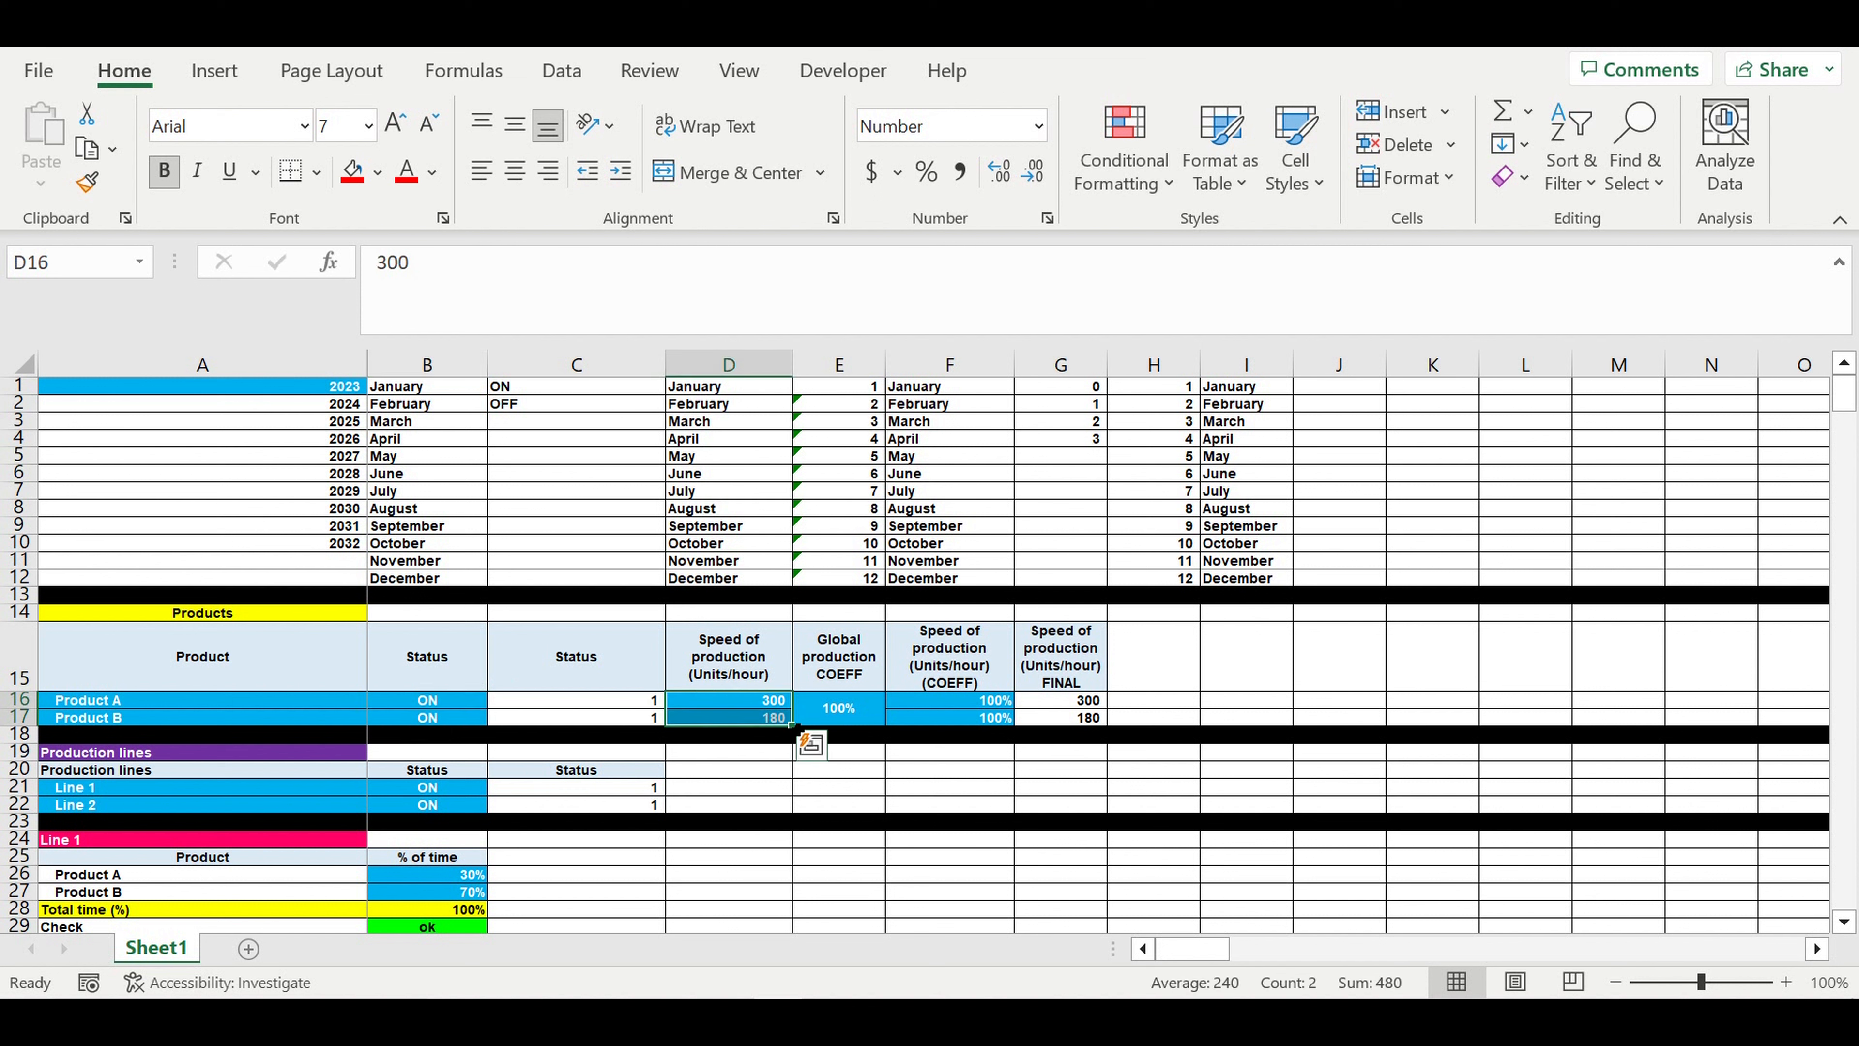
{"action": "left_click", "coordinate": [733, 707]}
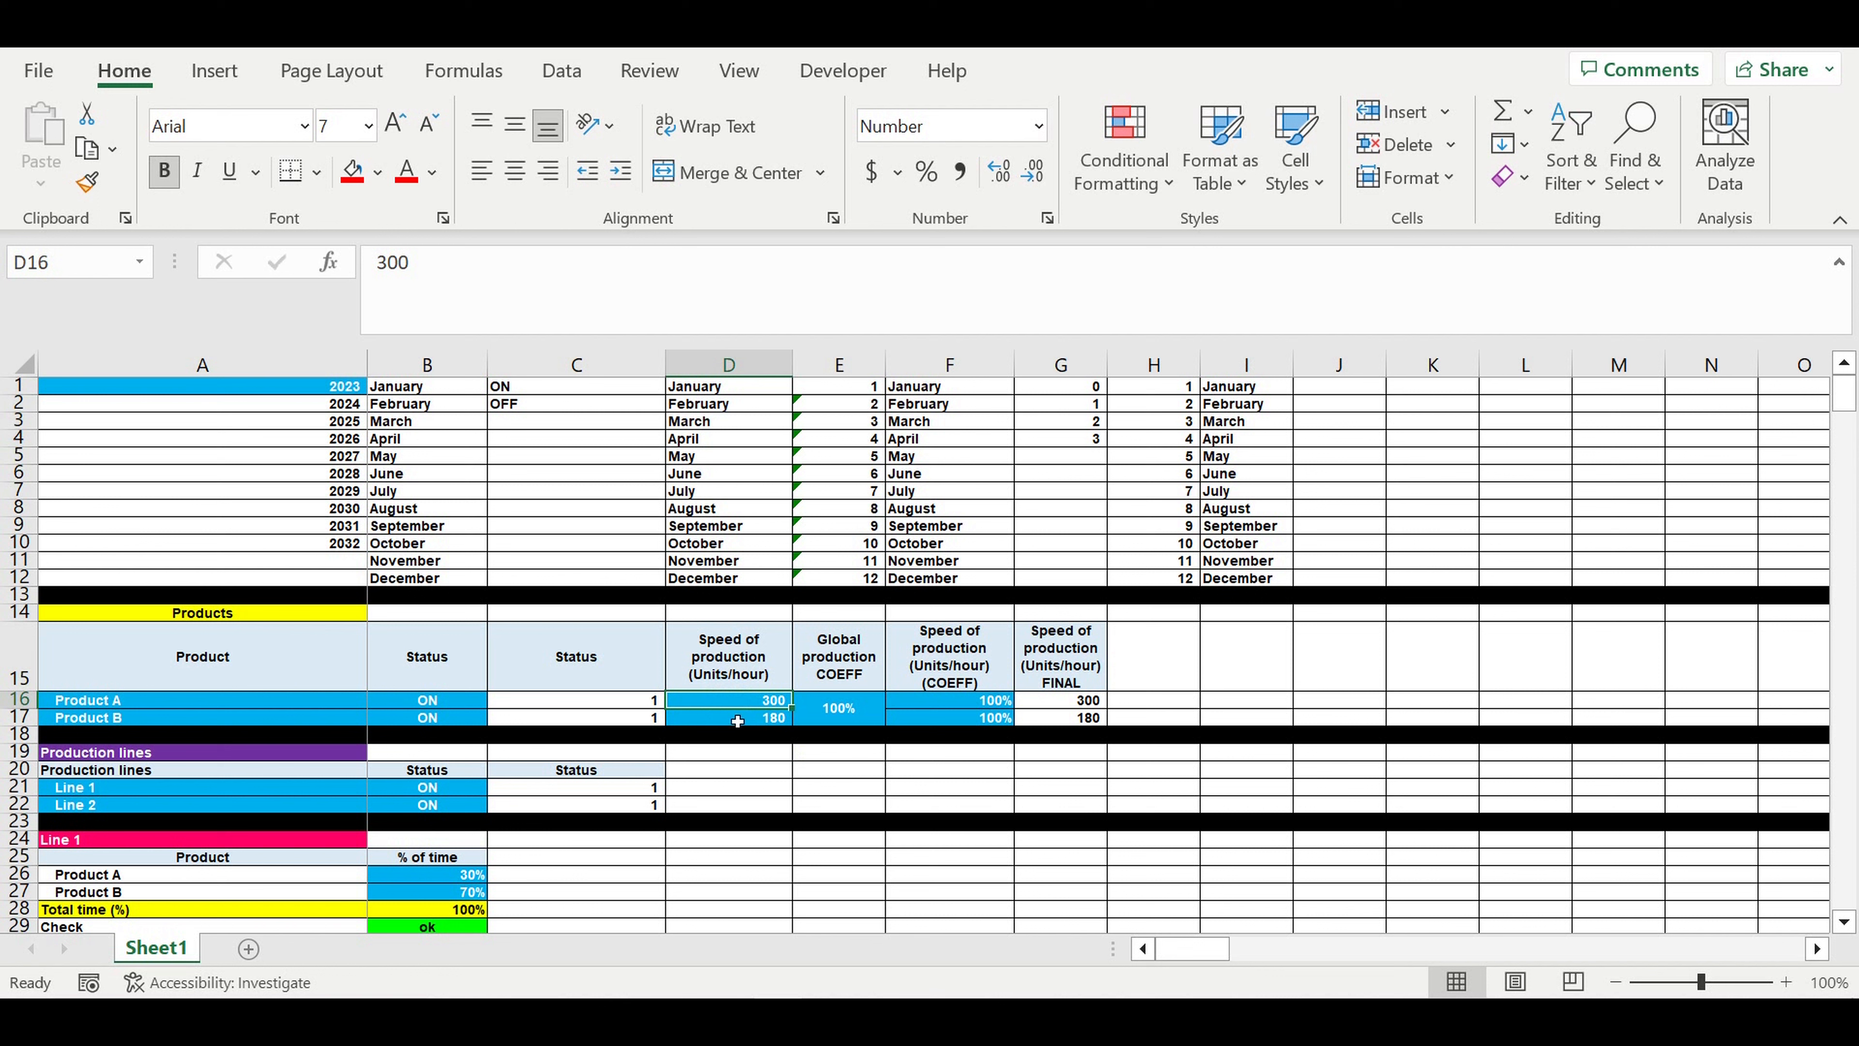
{"action": "left_click", "coordinate": [737, 721]}
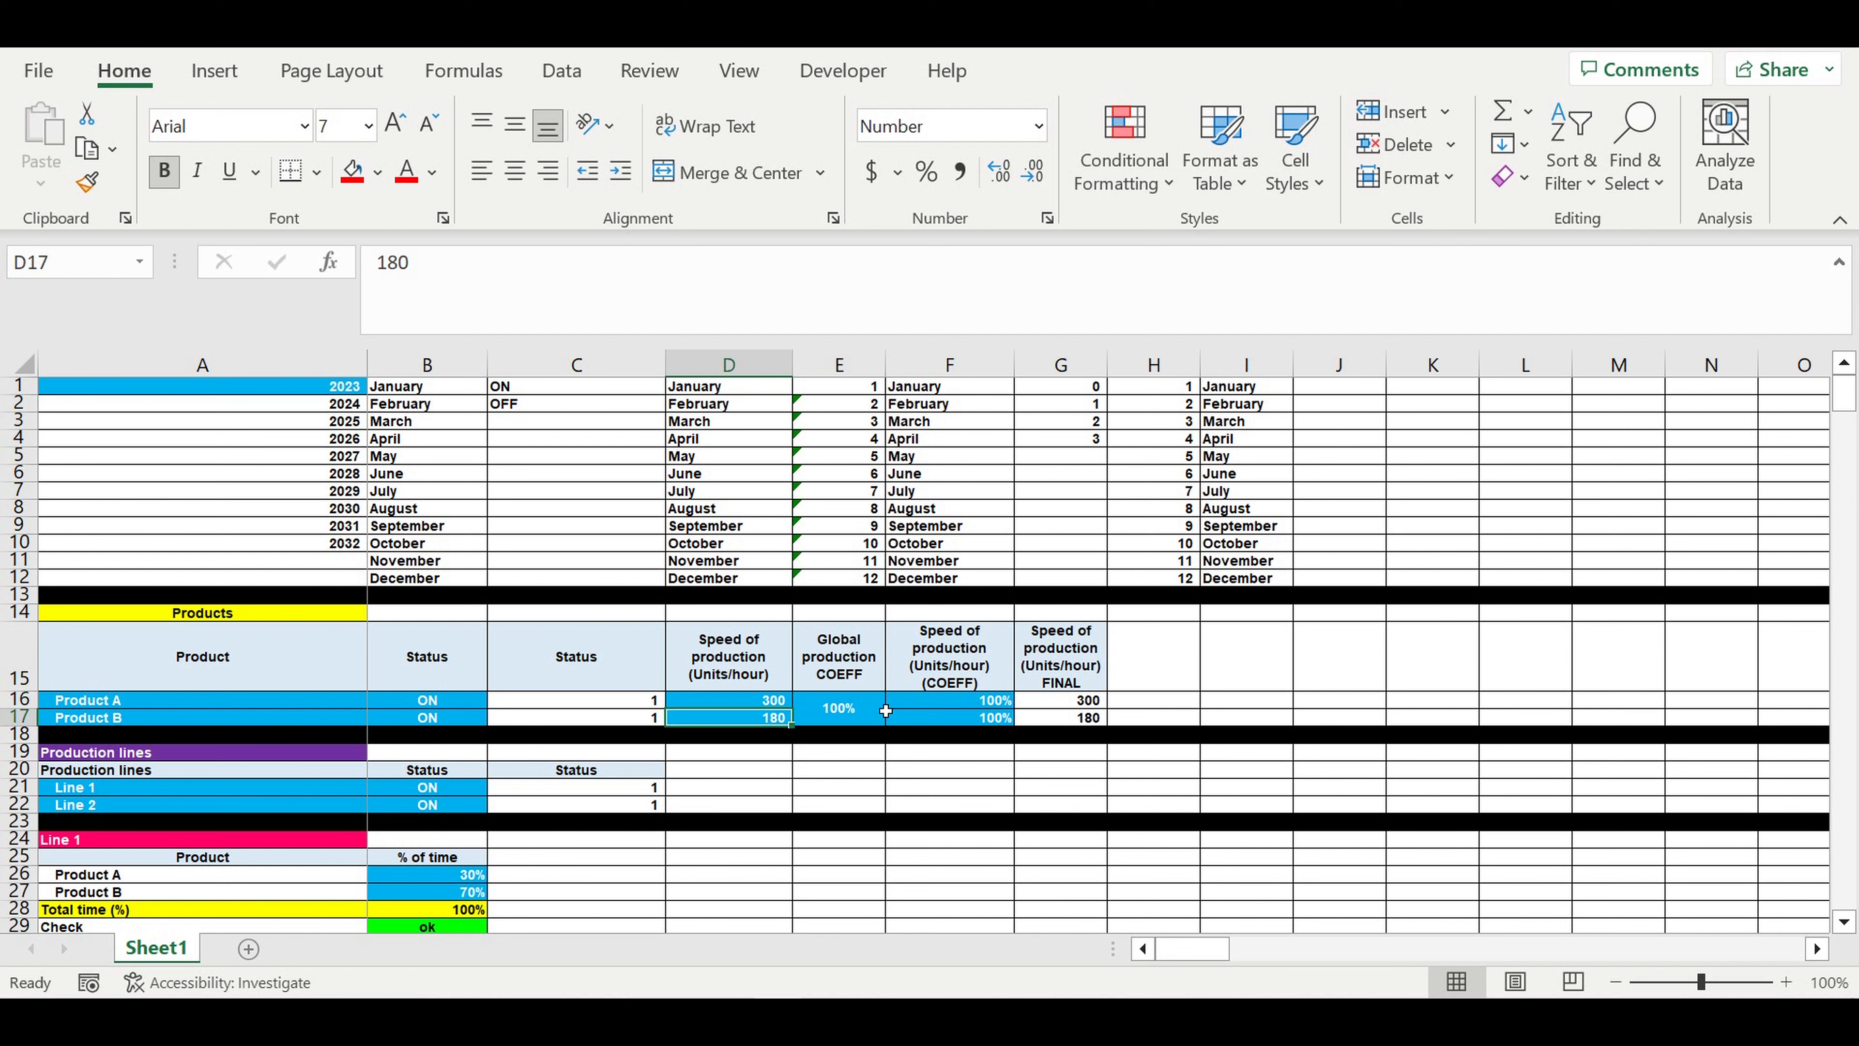
{"action": "left_click_drag", "start_coordinate": [862, 718], "coordinate": [946, 724]}
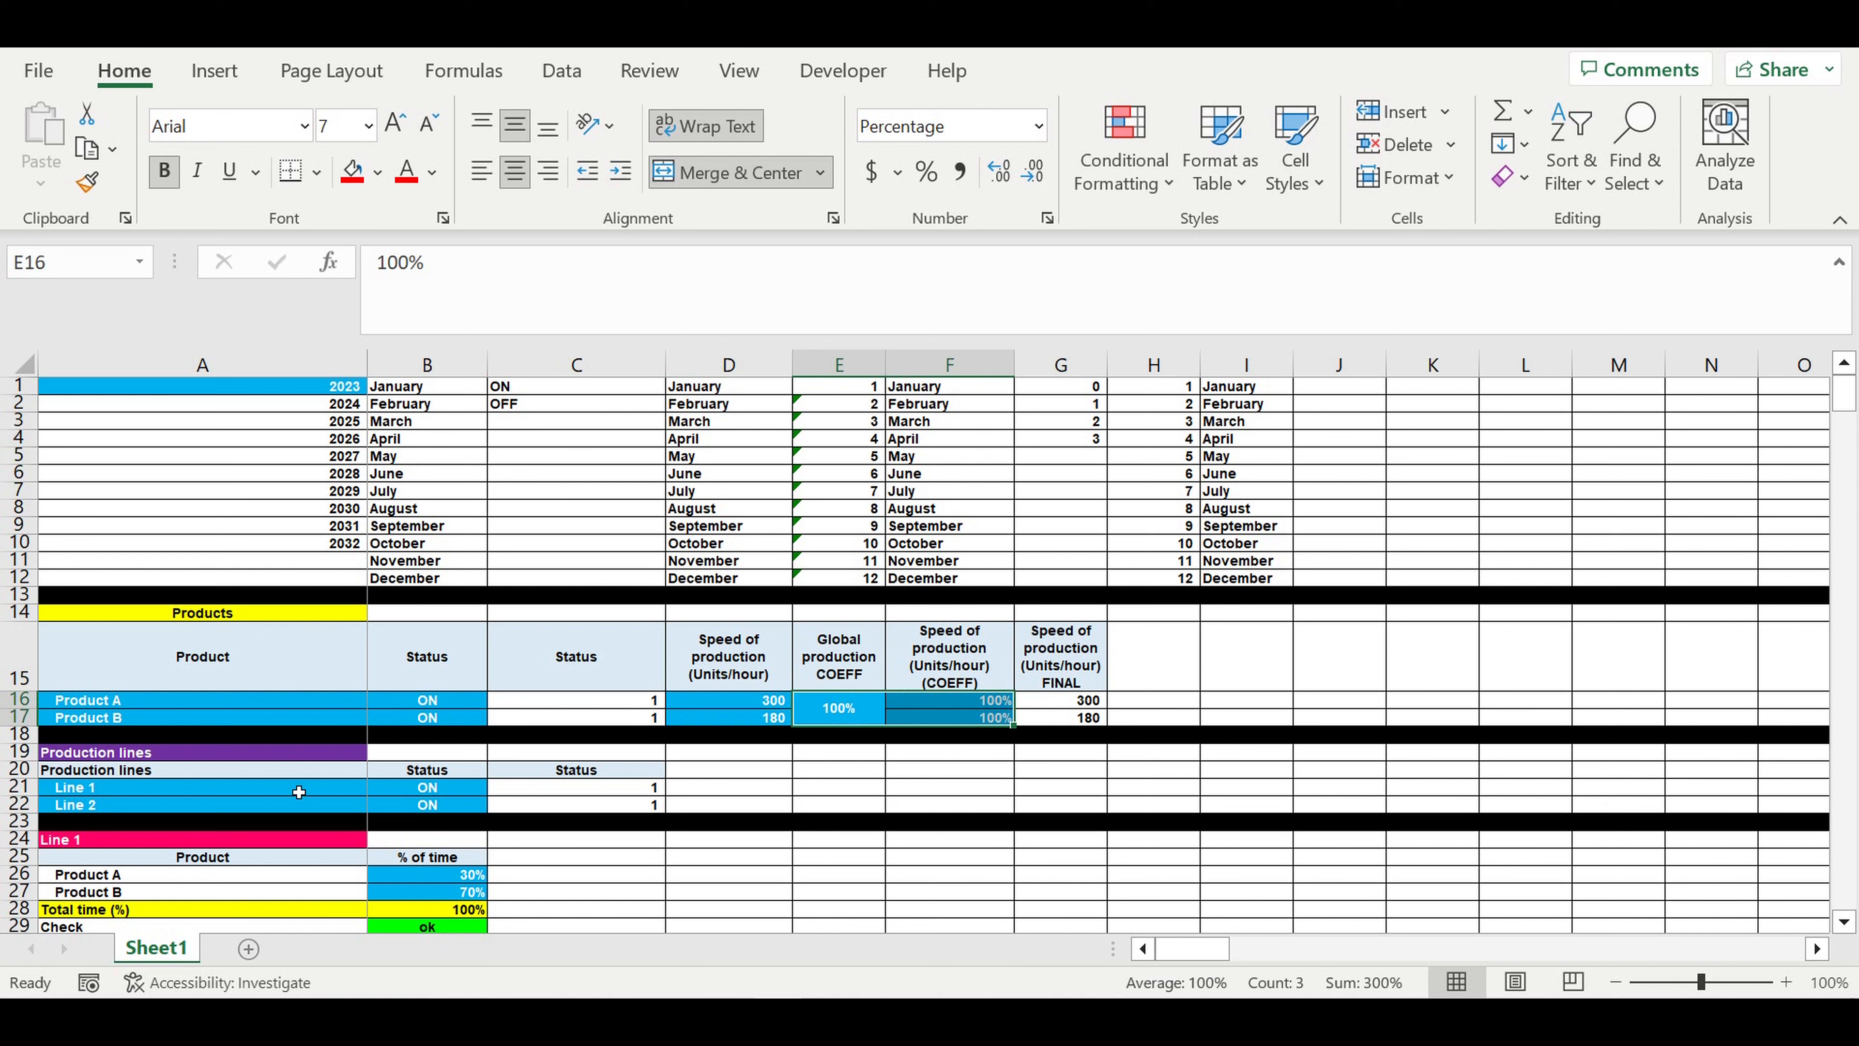
- Review the production line names and the ON/OFF status settings of Line 1 and Line 2
{"action": "left_click_drag", "start_coordinate": [119, 791], "coordinate": [116, 817]}
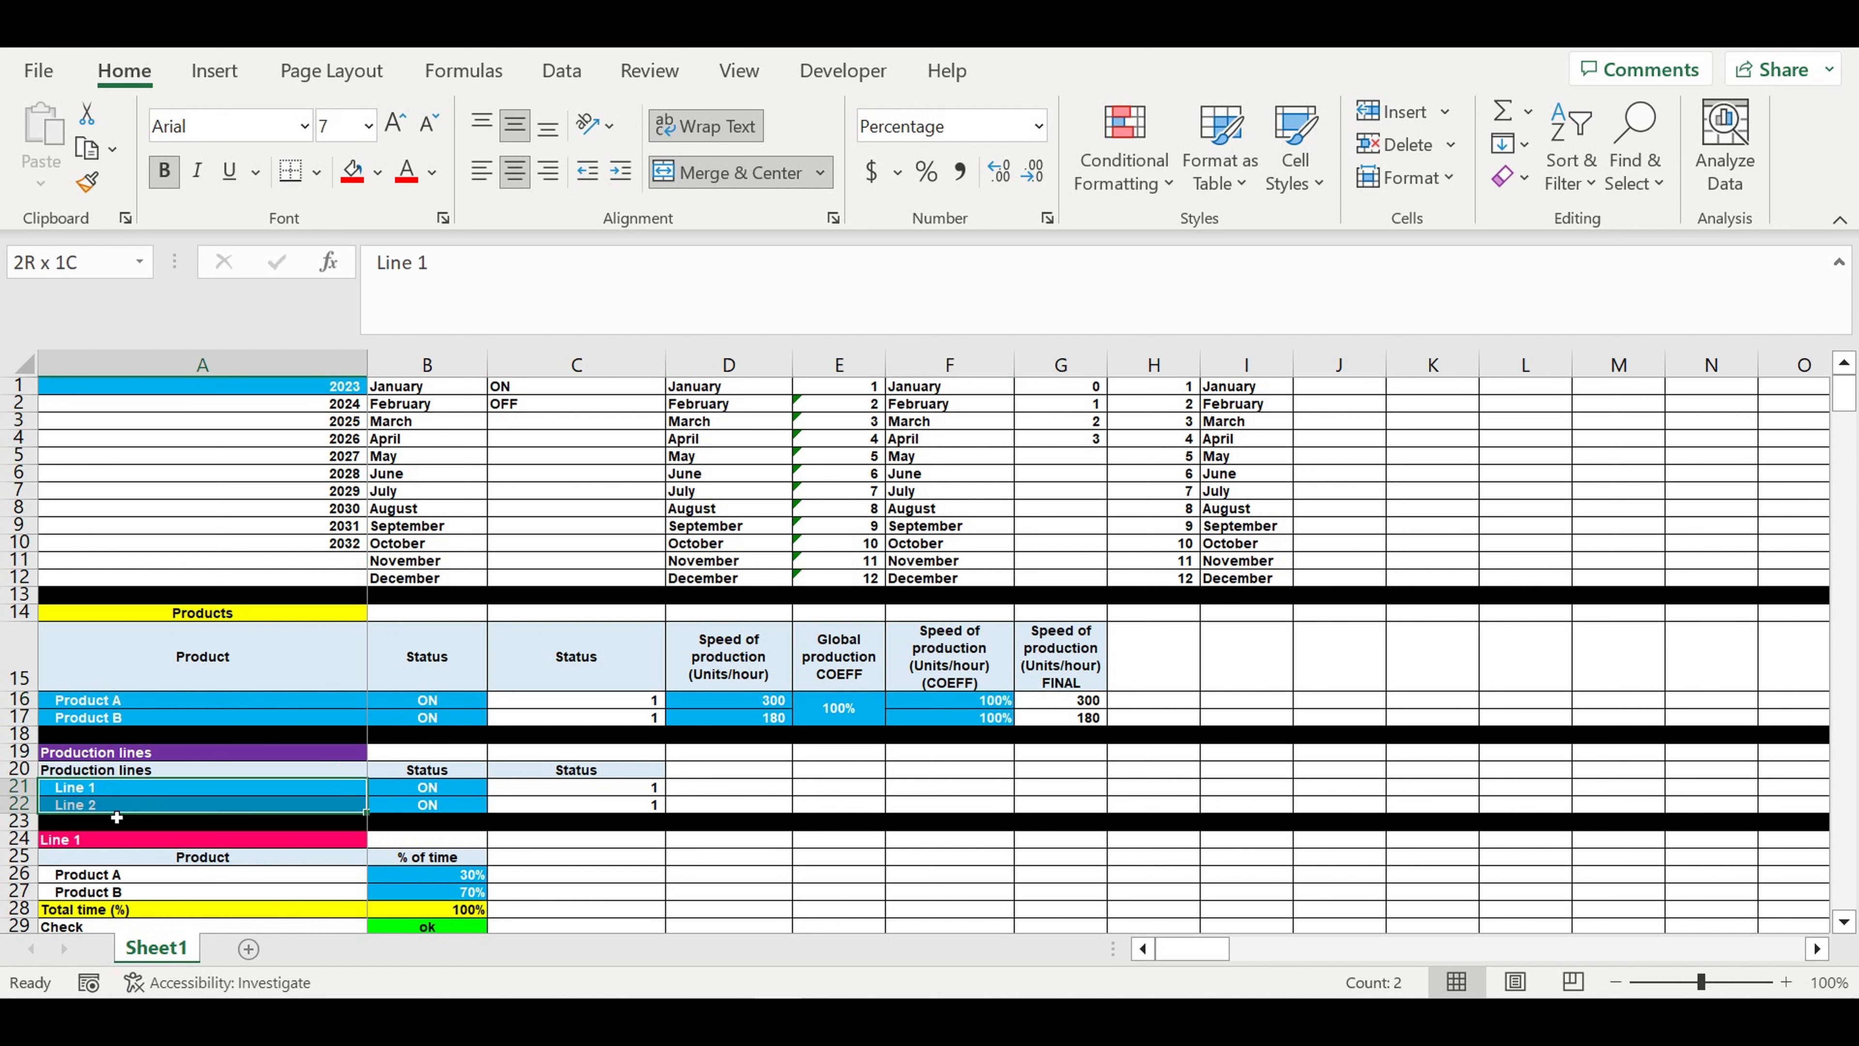
{"action": "left_click", "coordinate": [457, 789]}
{"action": "left_click", "coordinate": [500, 788]}
{"action": "left_click", "coordinate": [628, 789]}
{"action": "left_click", "coordinate": [443, 810]}
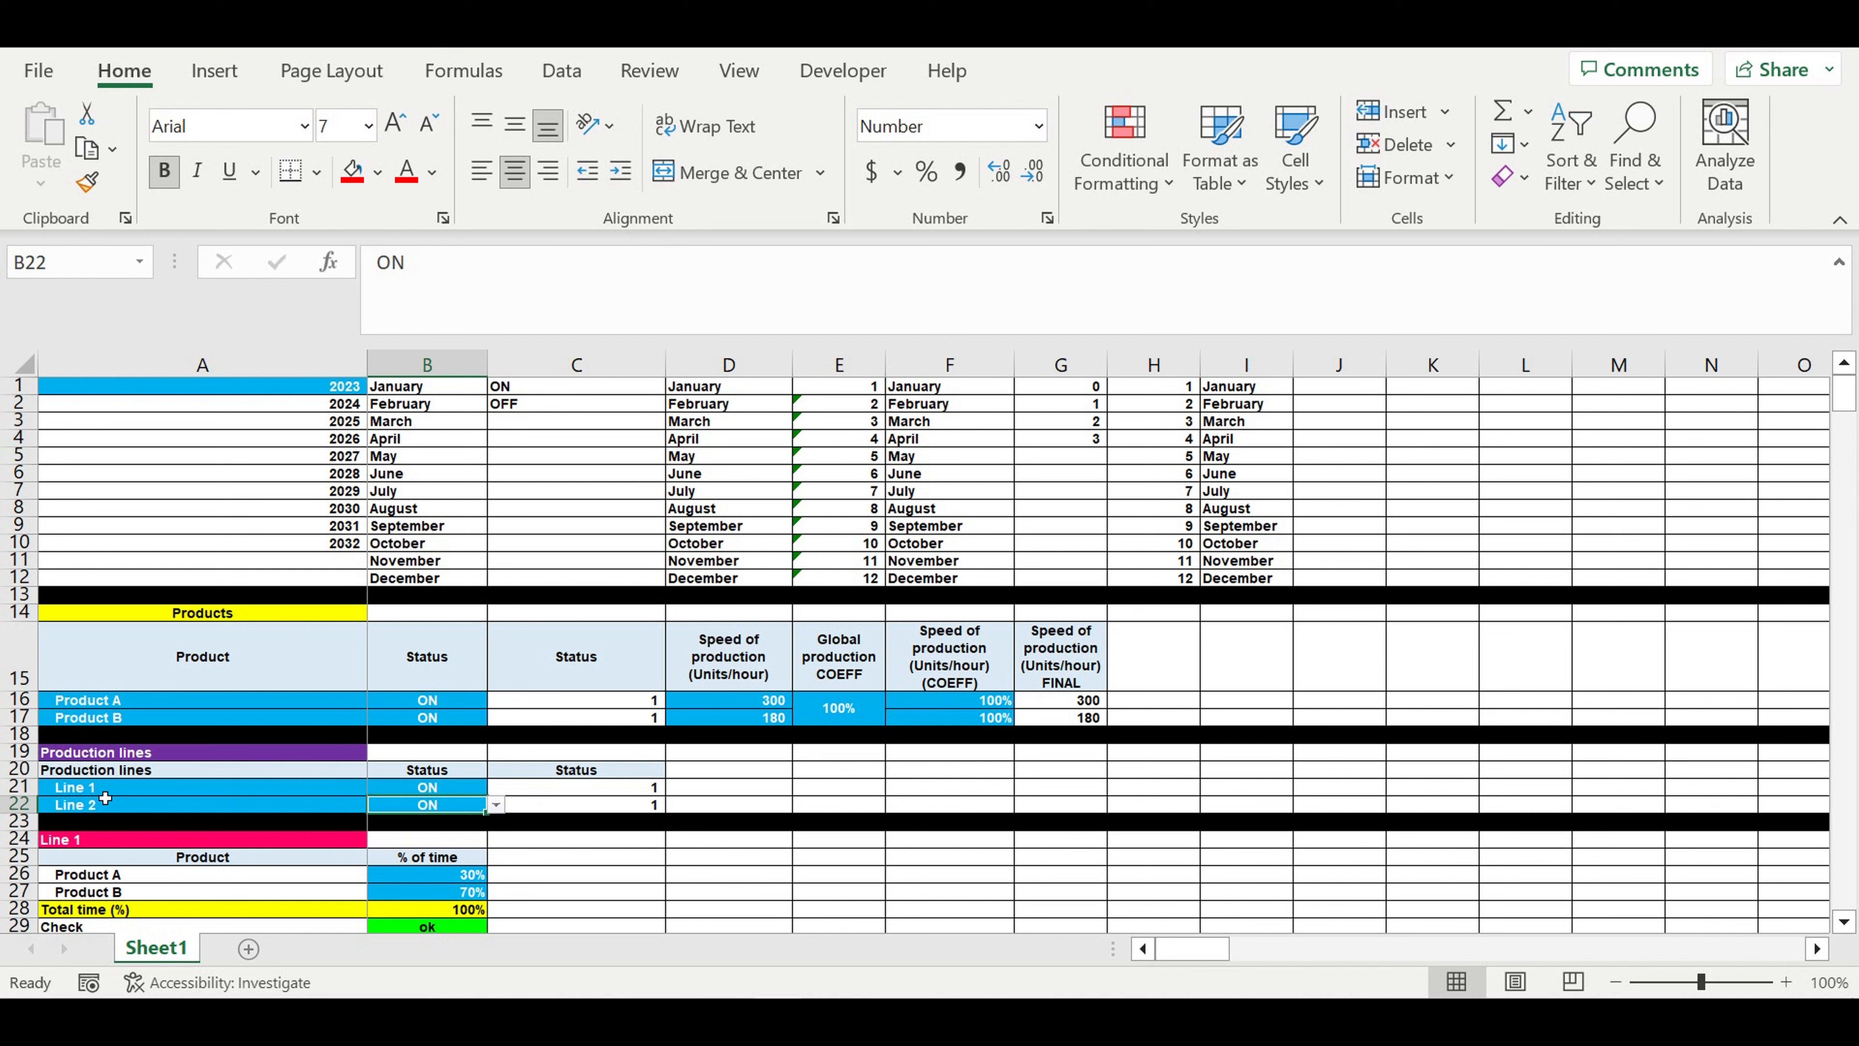
- Examine how production time is split between Product A and Product B in the Line 1 and Line 2 tables
{"action": "scroll", "coordinate": [173, 794], "scroll_direction": "down", "scroll_amount": 4}
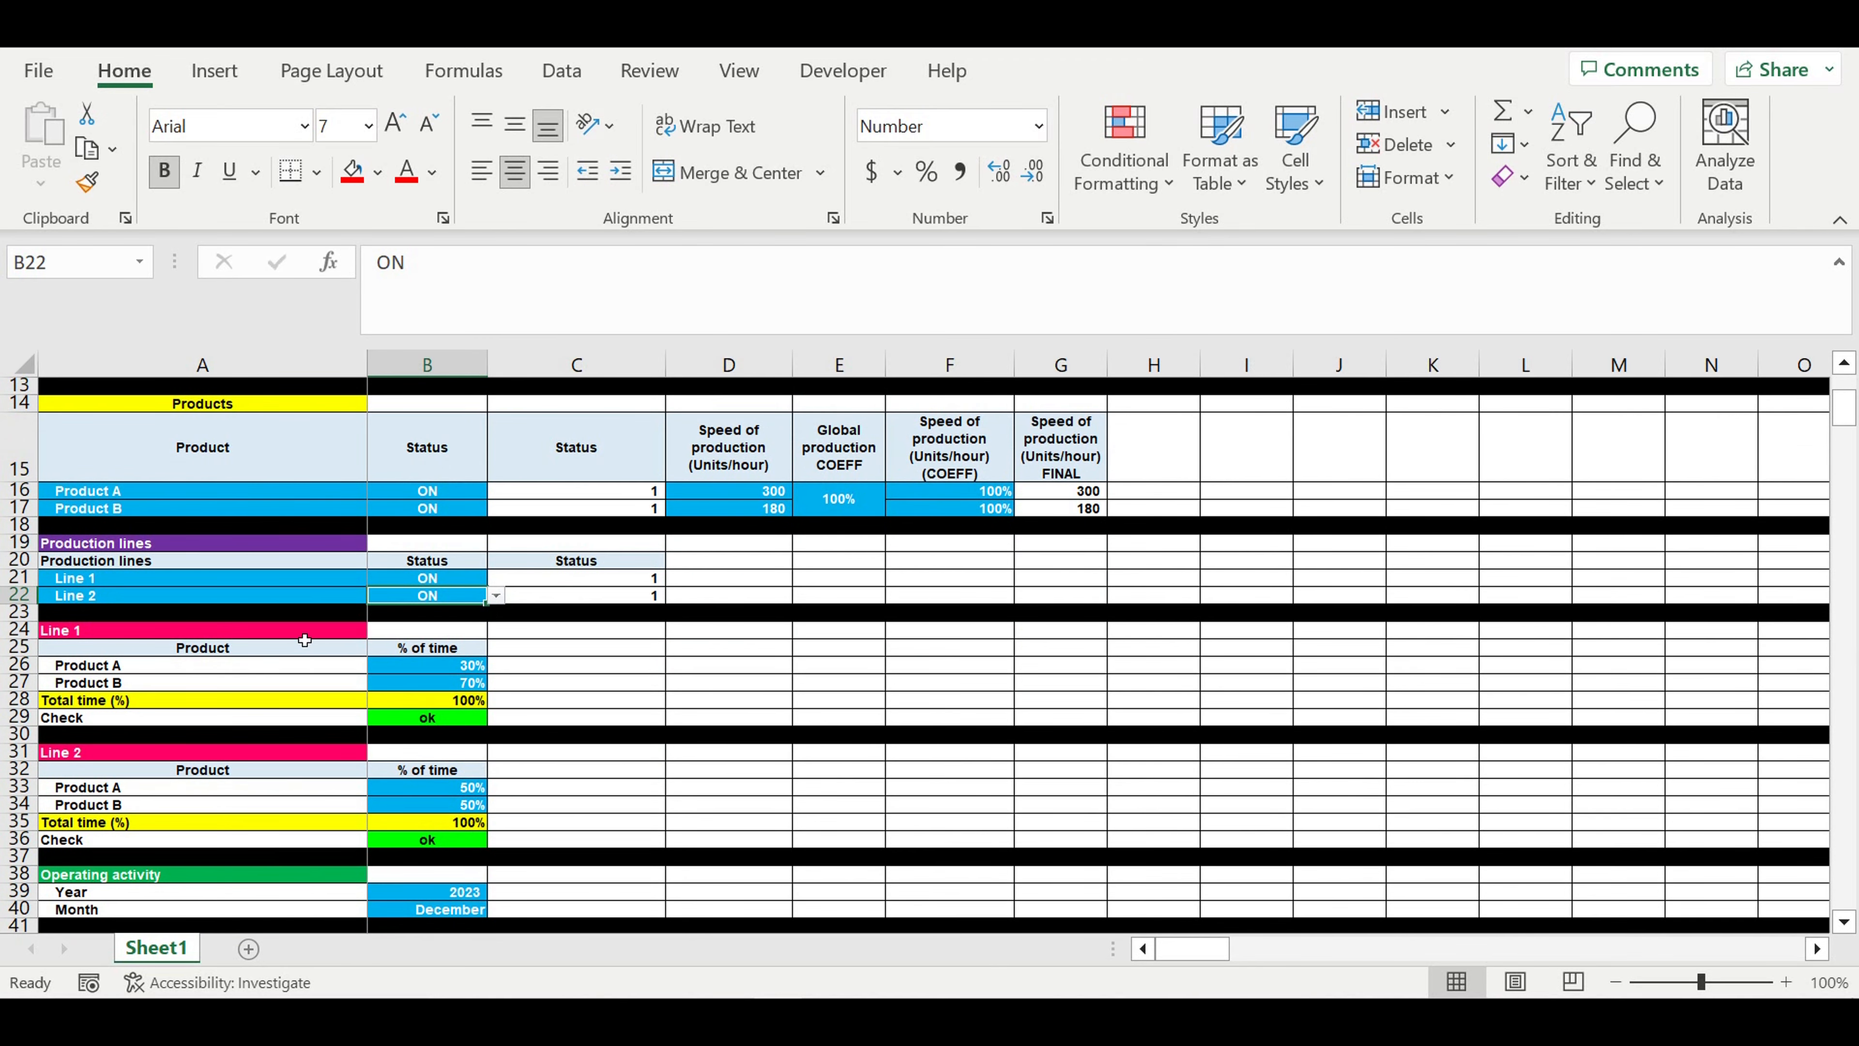
{"action": "left_click", "coordinate": [301, 634]}
{"action": "left_click", "coordinate": [273, 753]}
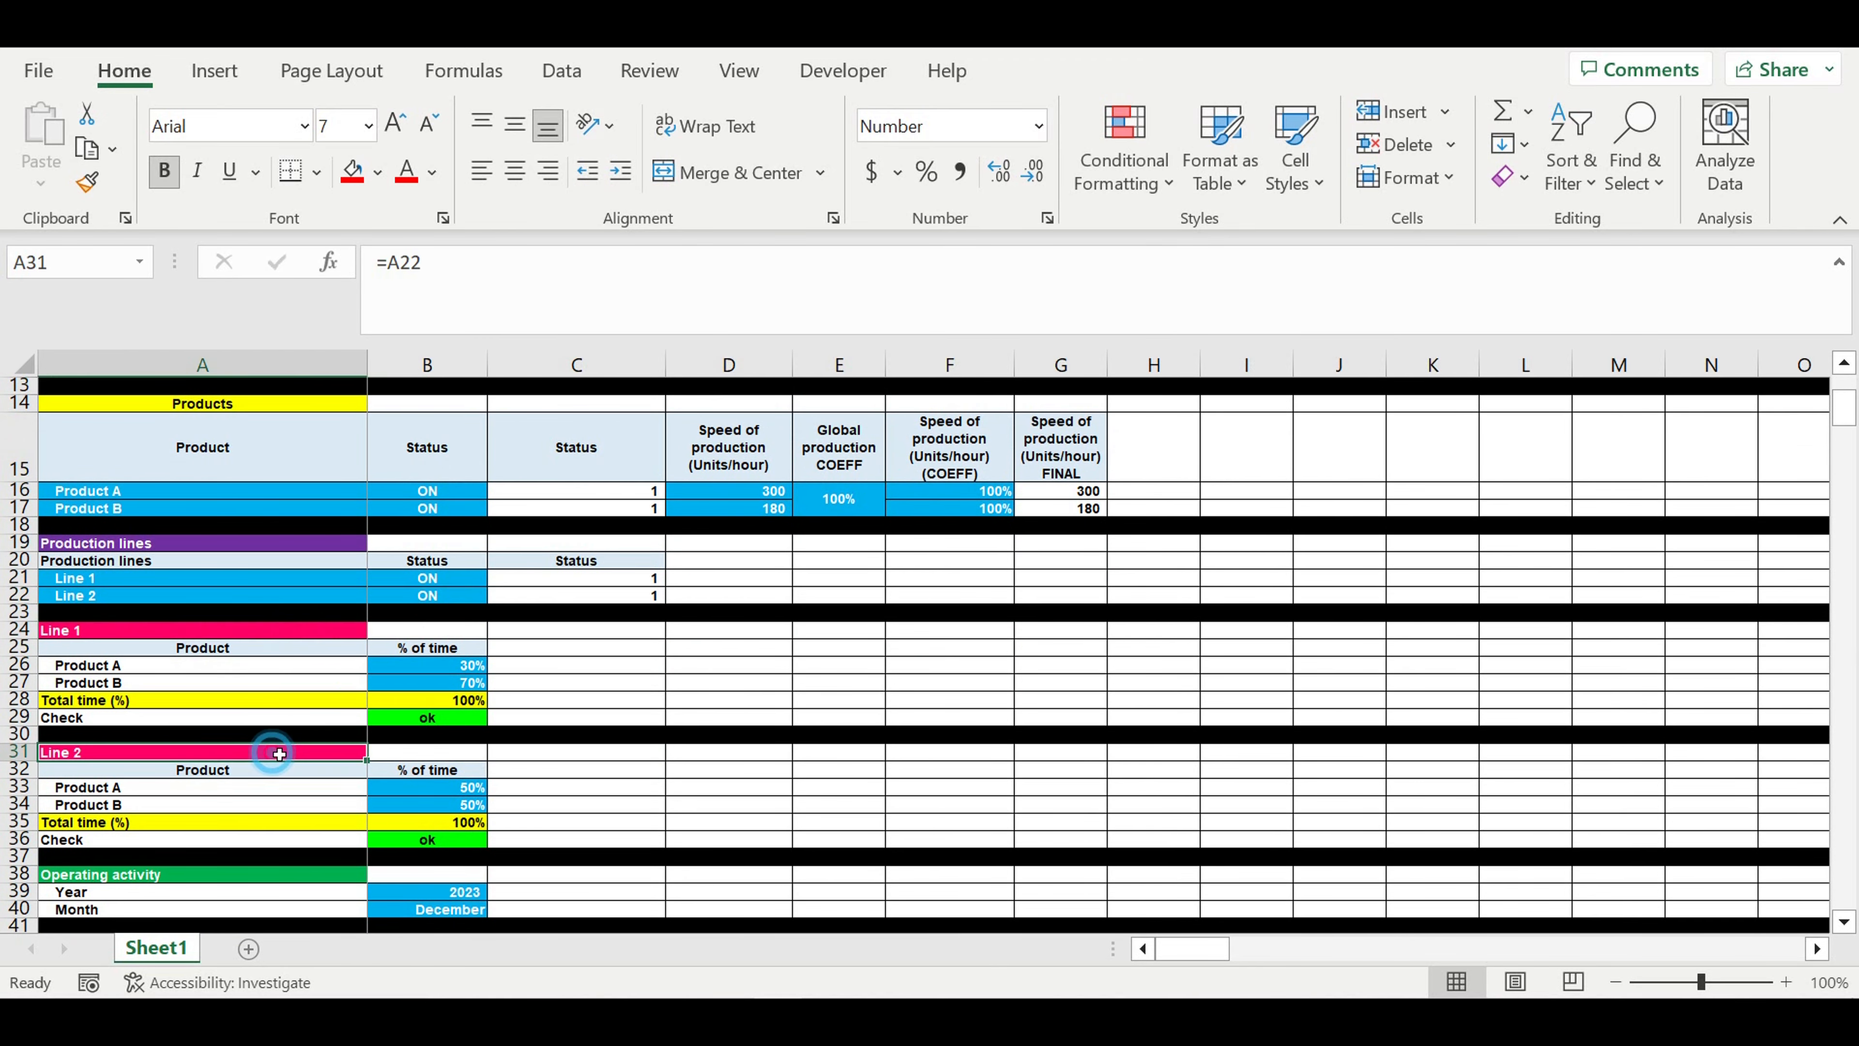
{"action": "left_click_drag", "start_coordinate": [455, 669], "coordinate": [455, 683]}
{"action": "left_click", "coordinate": [104, 668]}
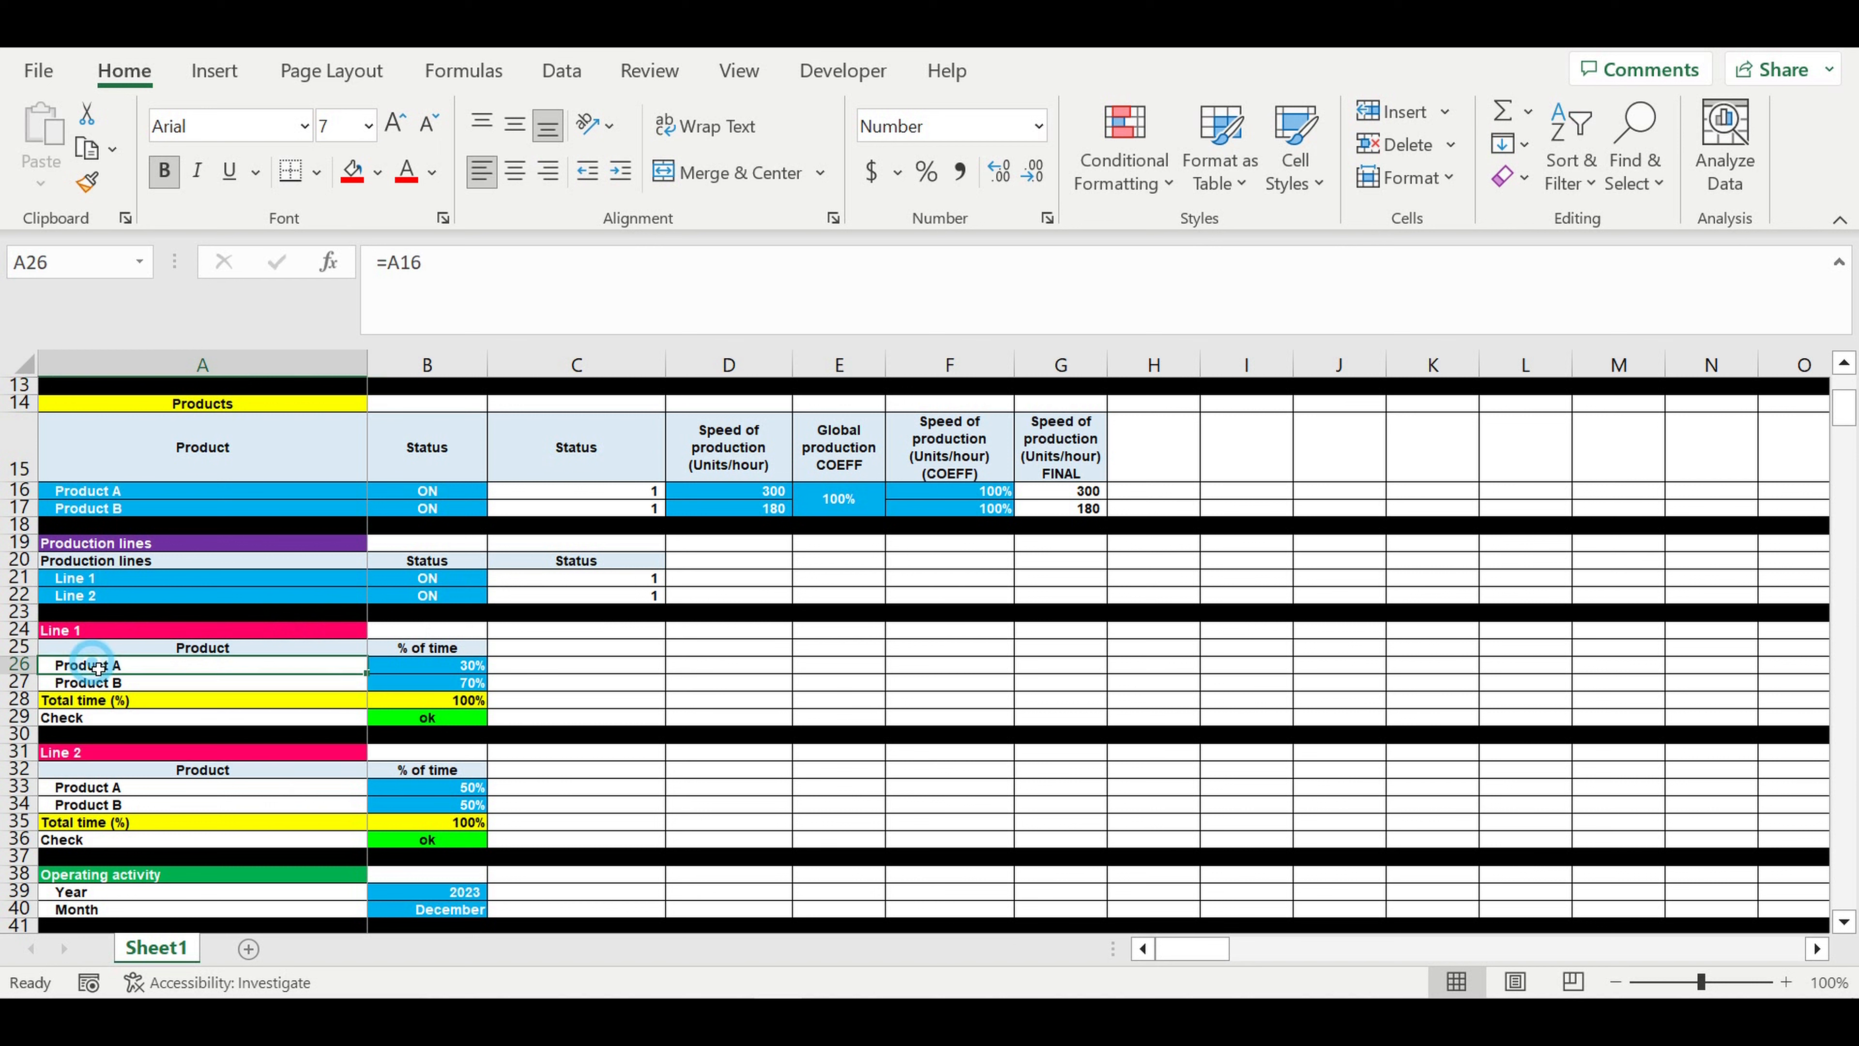
{"action": "left_click", "coordinate": [124, 687]}
{"action": "left_click_drag", "start_coordinate": [433, 668], "coordinate": [434, 683]}
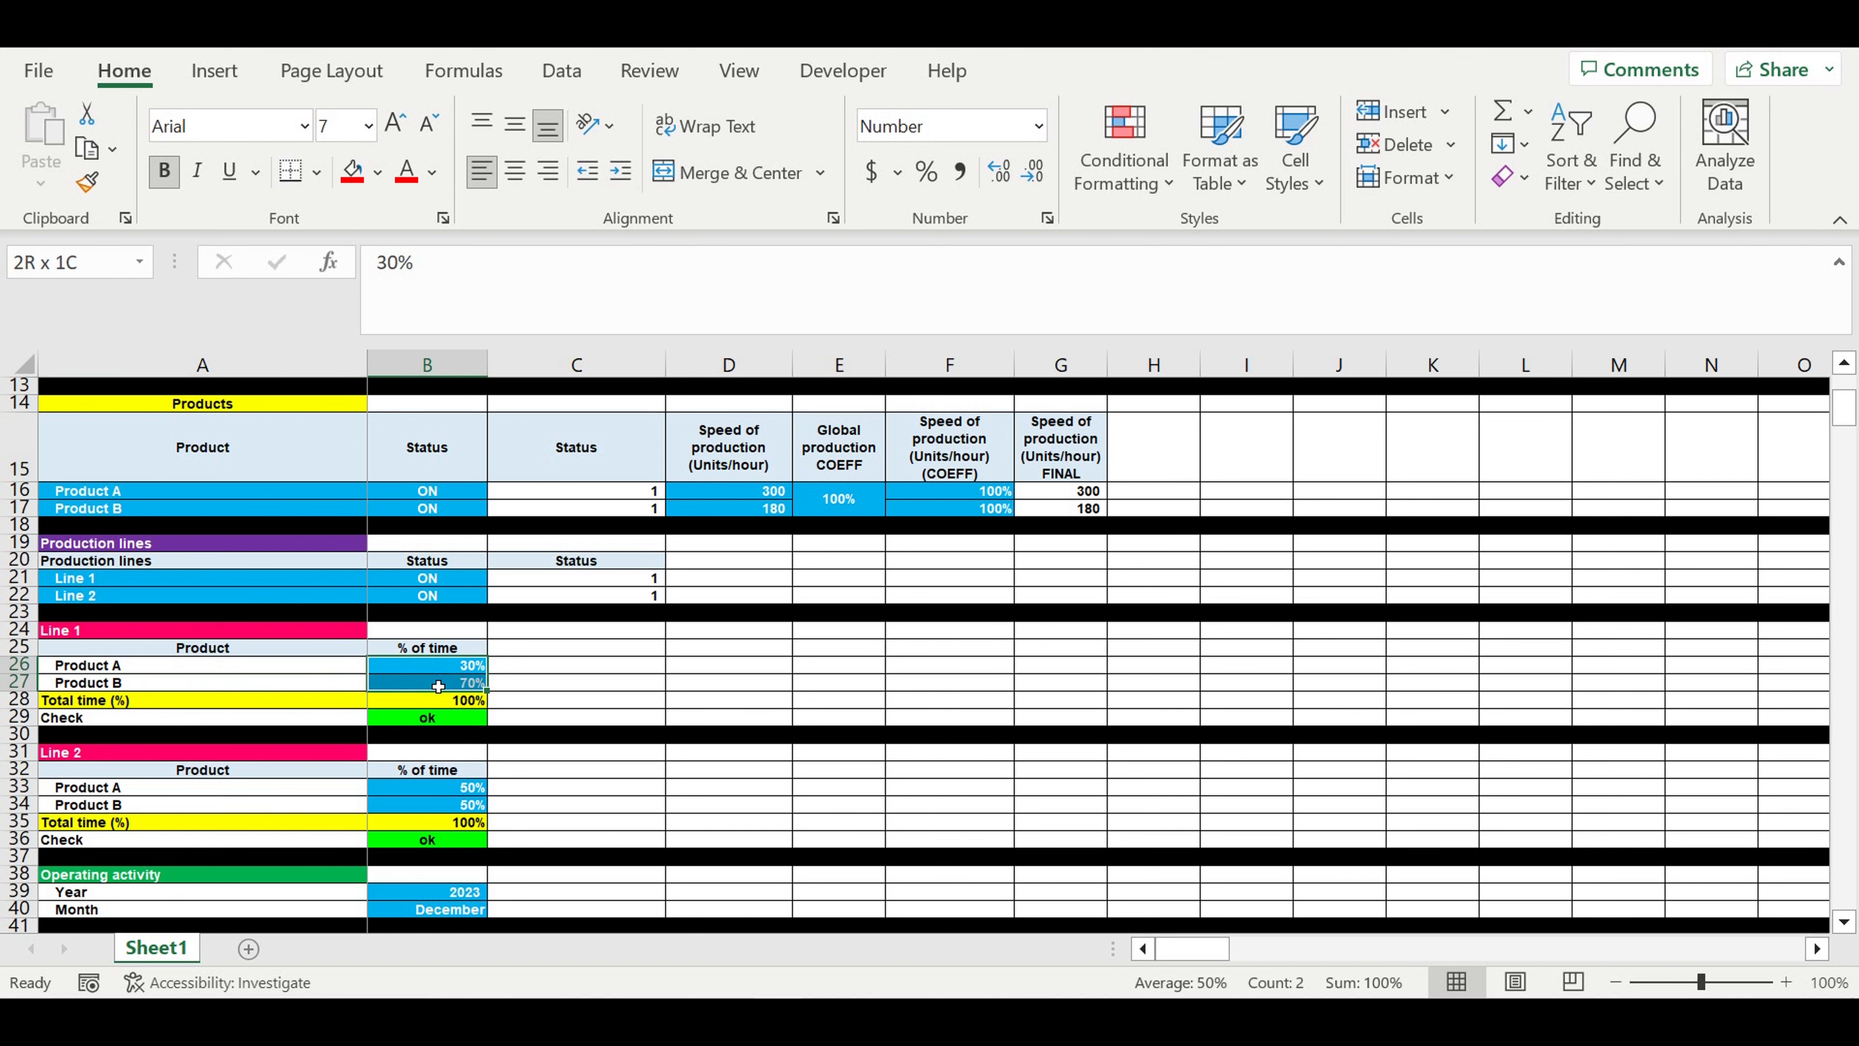
{"action": "left_click_drag", "start_coordinate": [443, 788], "coordinate": [447, 812]}
- Check the year and month inputs in the Operating activity section
{"action": "scroll", "coordinate": [448, 811], "scroll_direction": "down", "scroll_amount": 2}
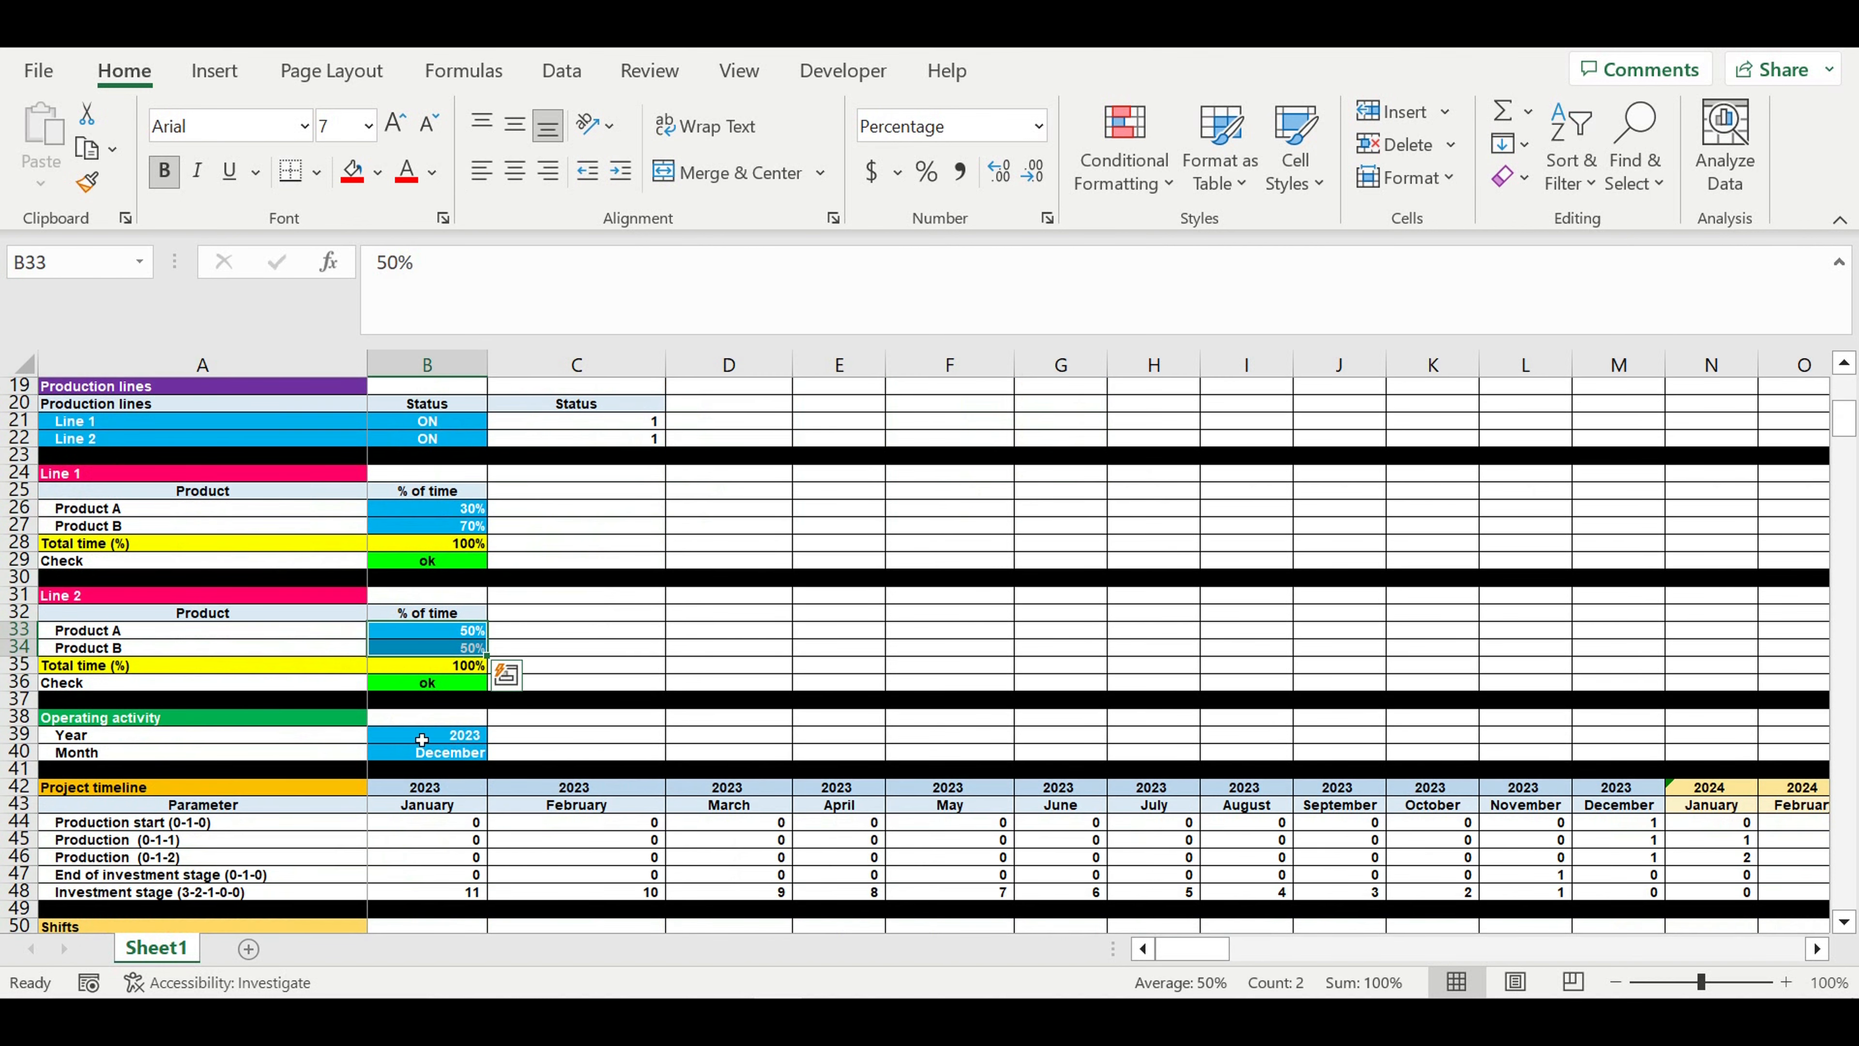
{"action": "left_click", "coordinate": [421, 740]}
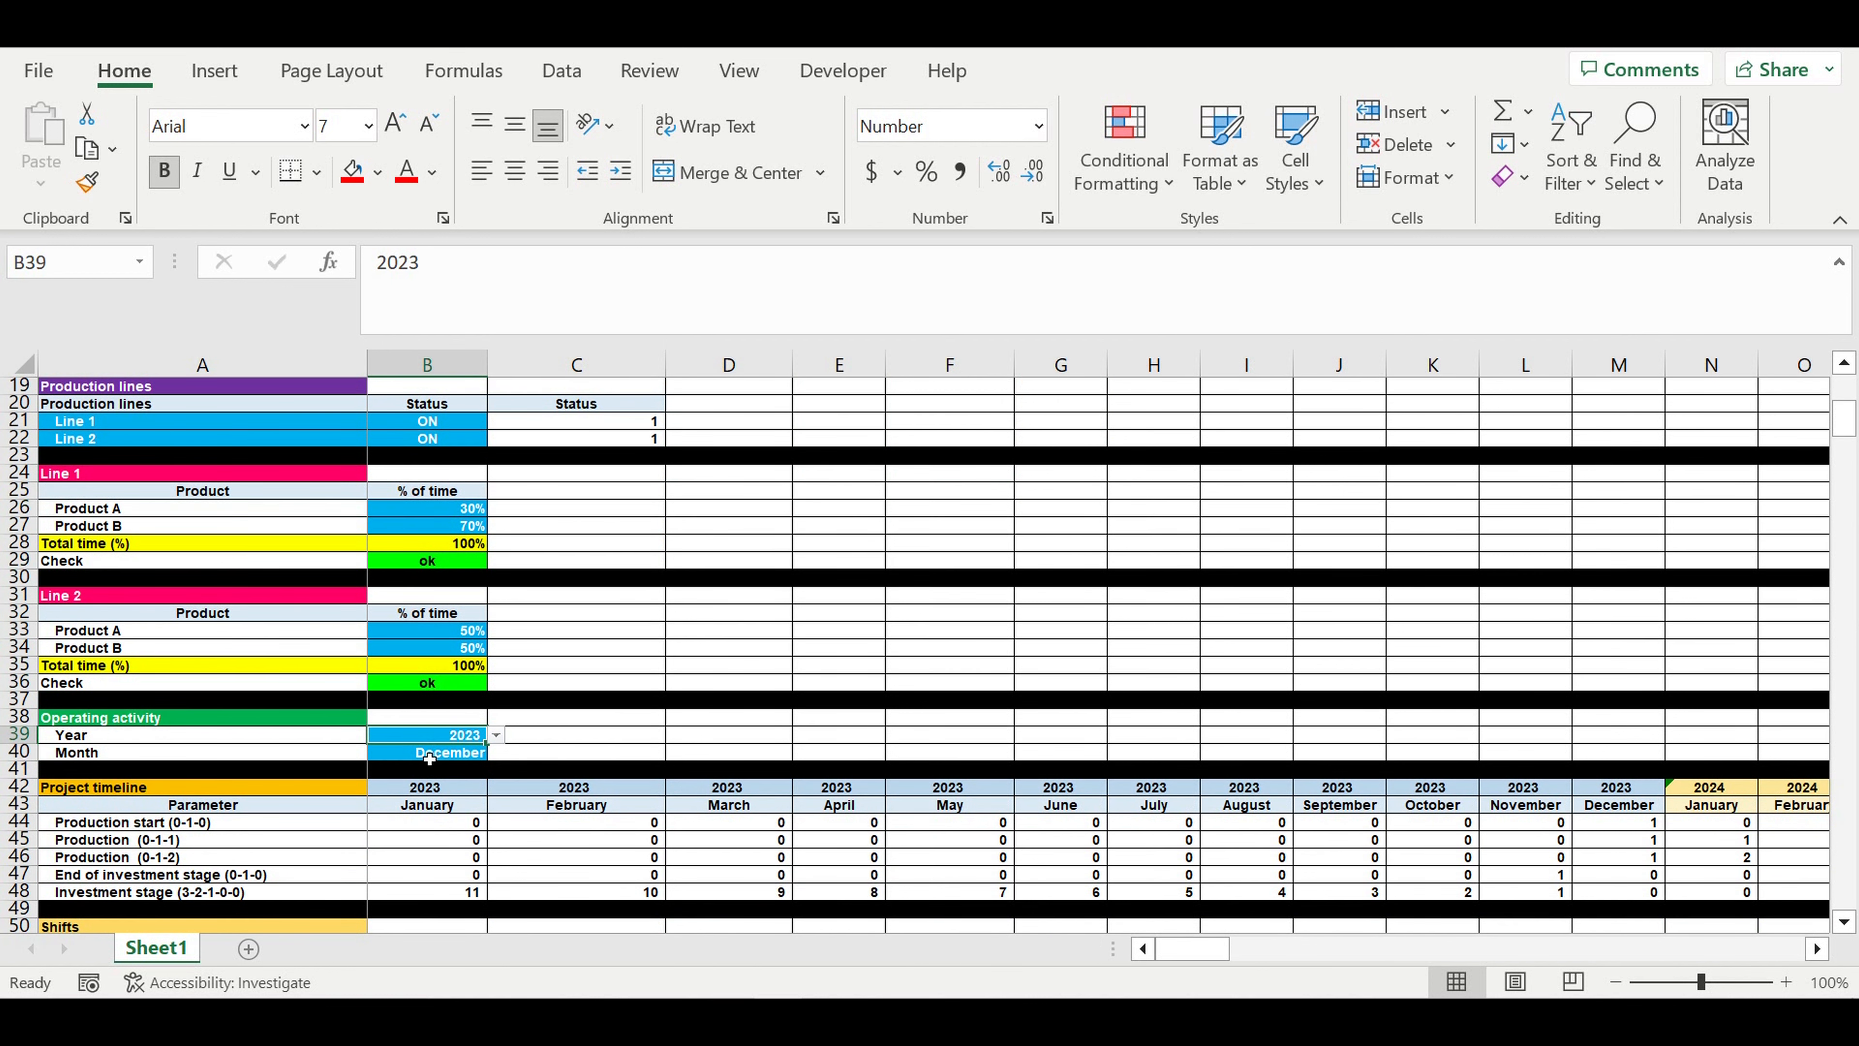
{"action": "left_click", "coordinate": [424, 754]}
- Examine the Line 1 shift settings, including each shift's status options and its month of operating activity
{"action": "scroll", "coordinate": [614, 750], "scroll_direction": "down", "scroll_amount": 4}
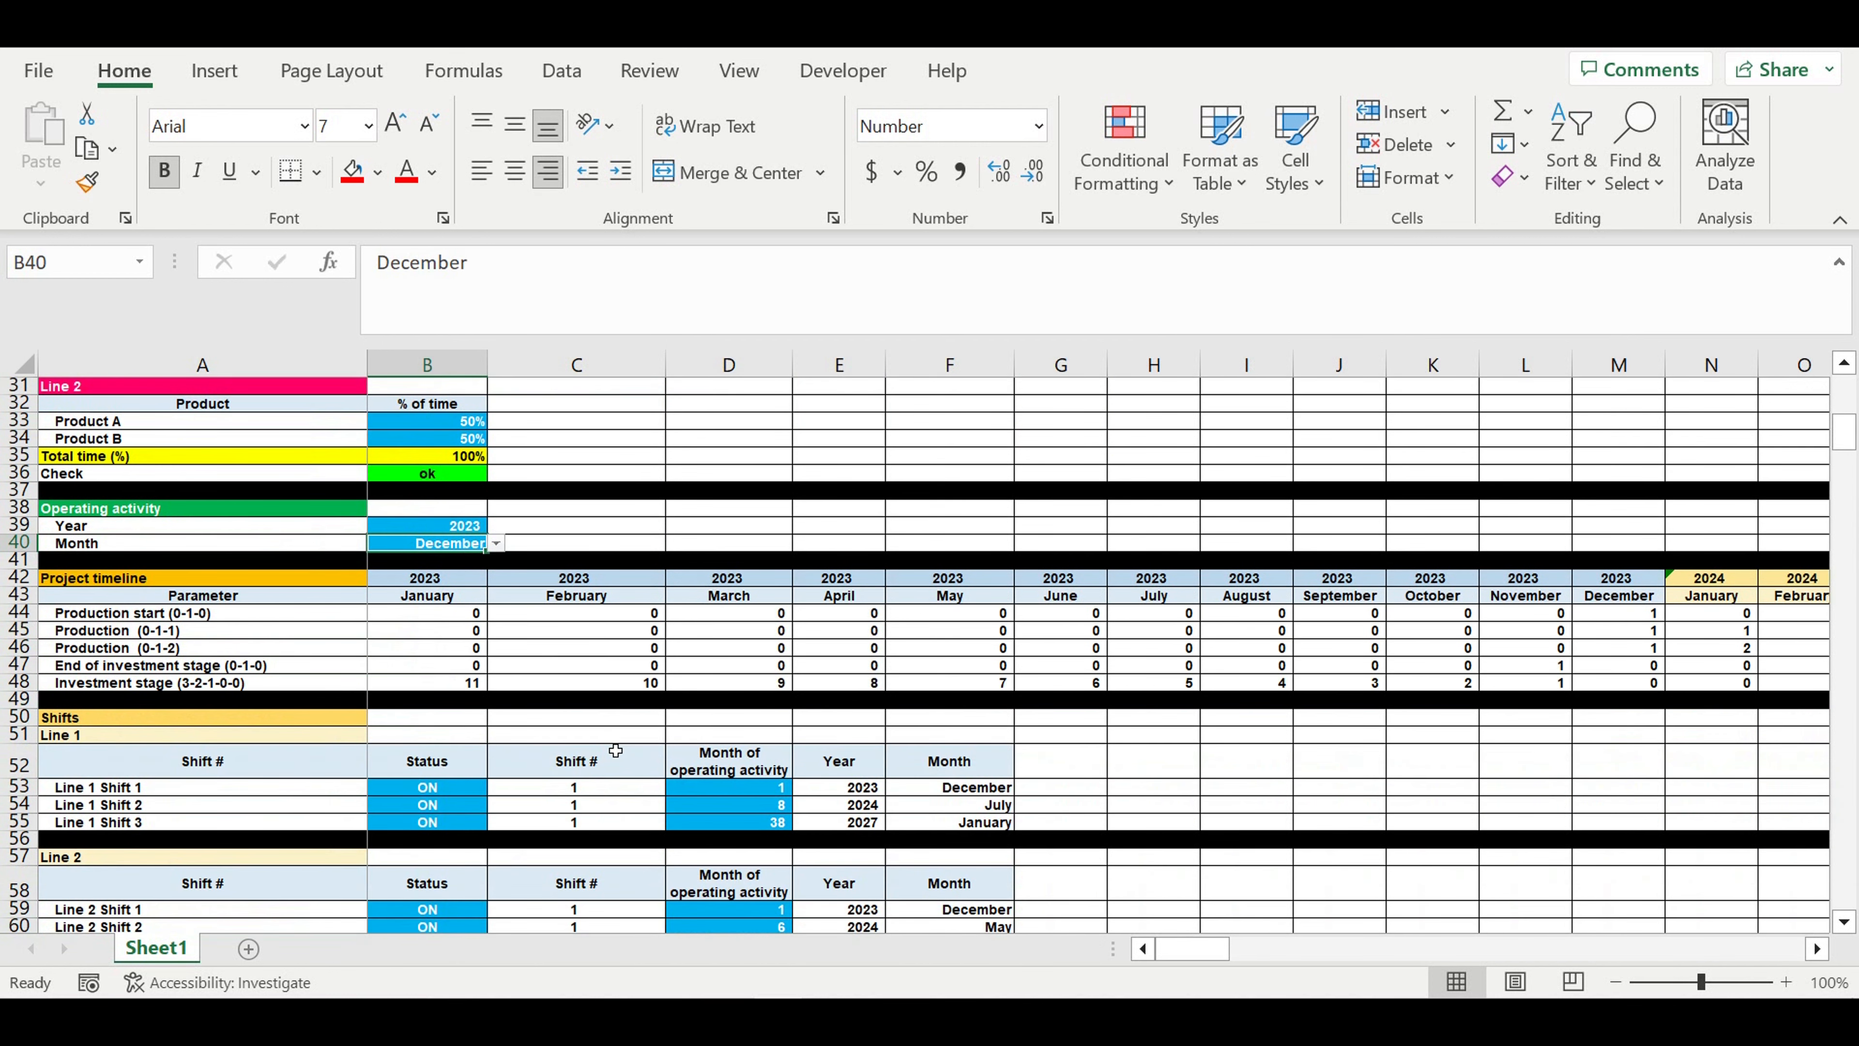
{"action": "scroll", "coordinate": [615, 751], "scroll_direction": "down", "scroll_amount": 2}
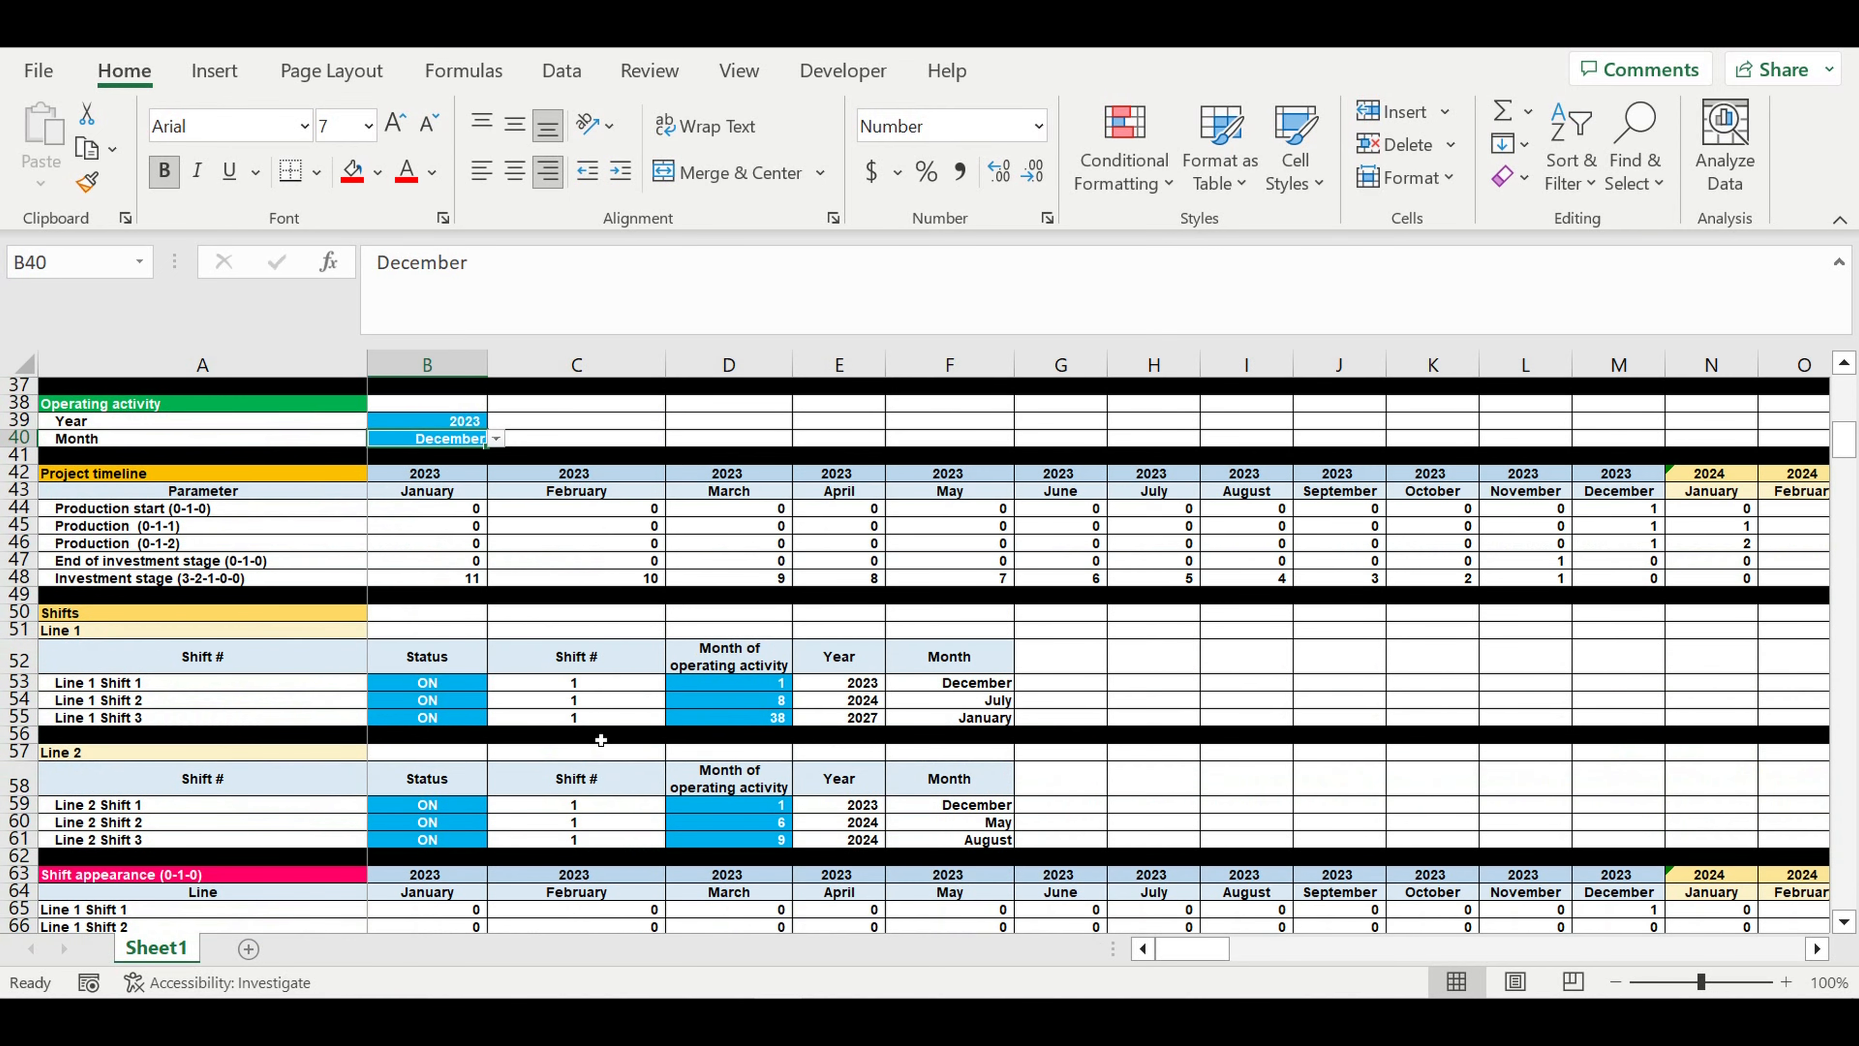
{"action": "left_click", "coordinate": [87, 633]}
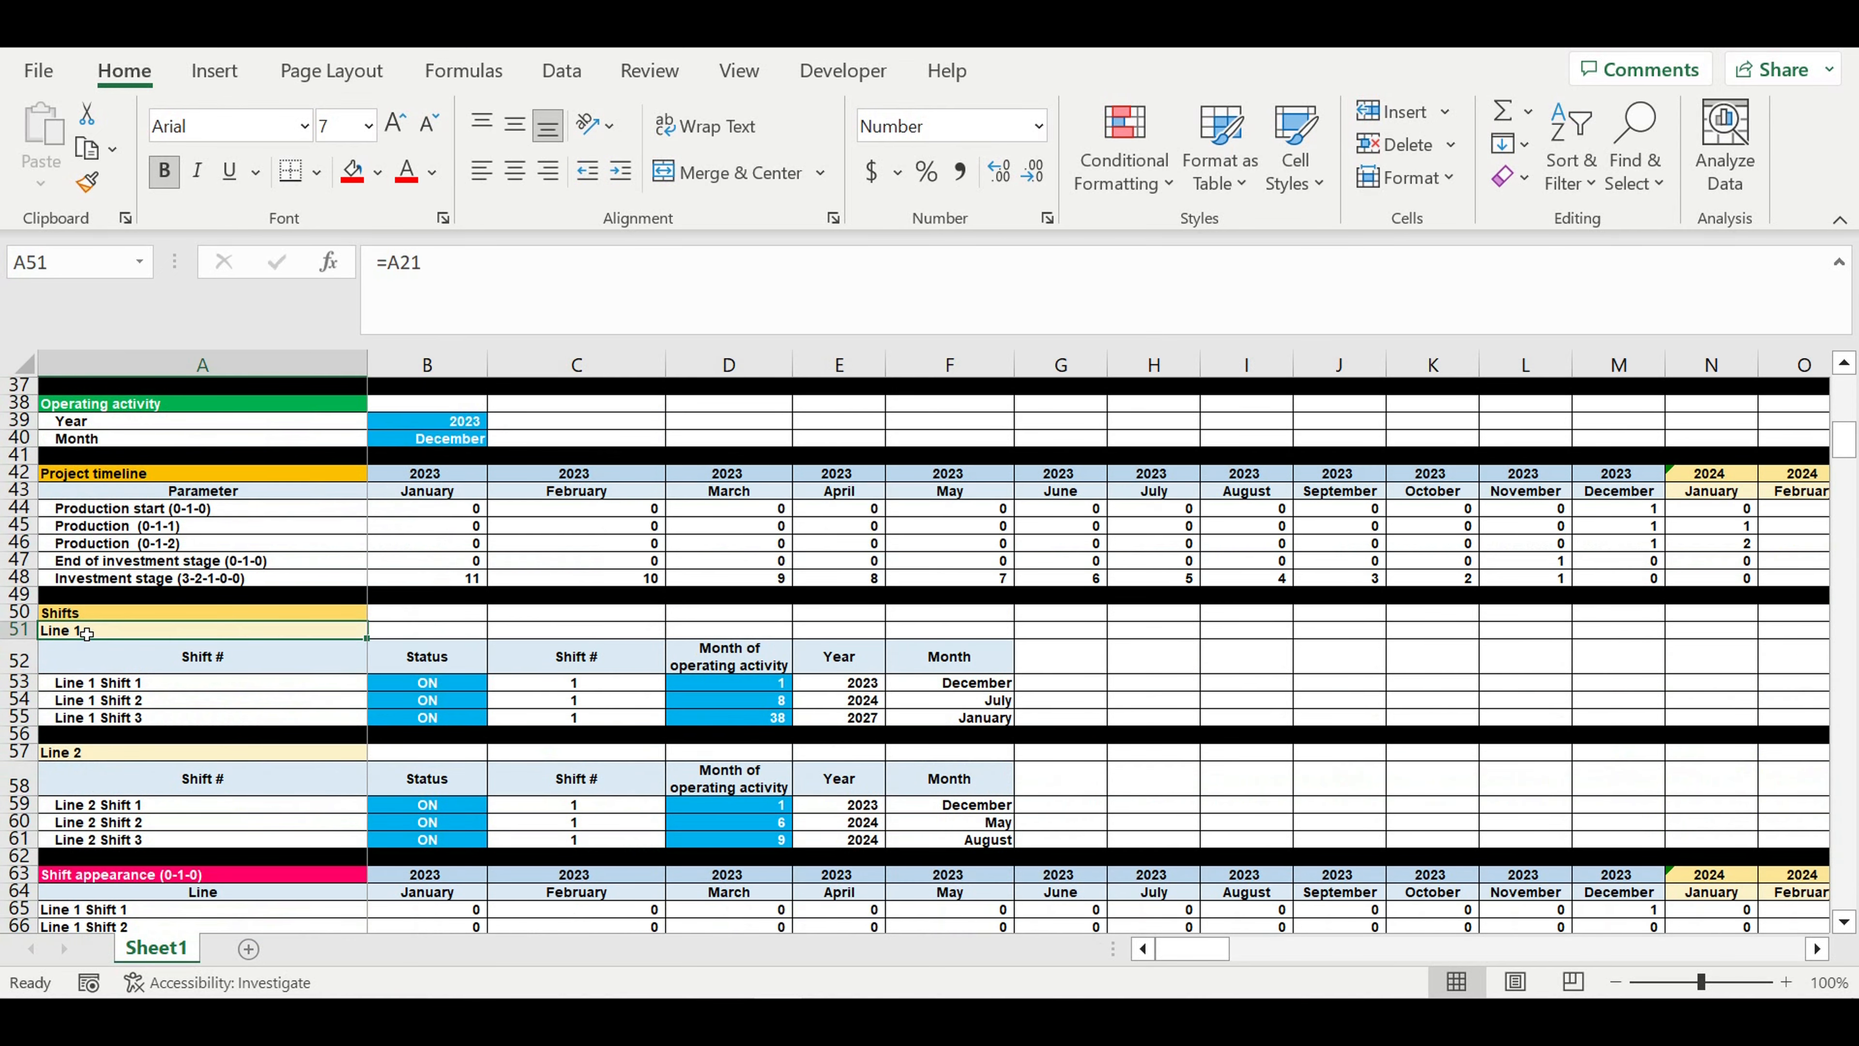
{"action": "left_click_drag", "start_coordinate": [435, 691], "coordinate": [500, 719]}
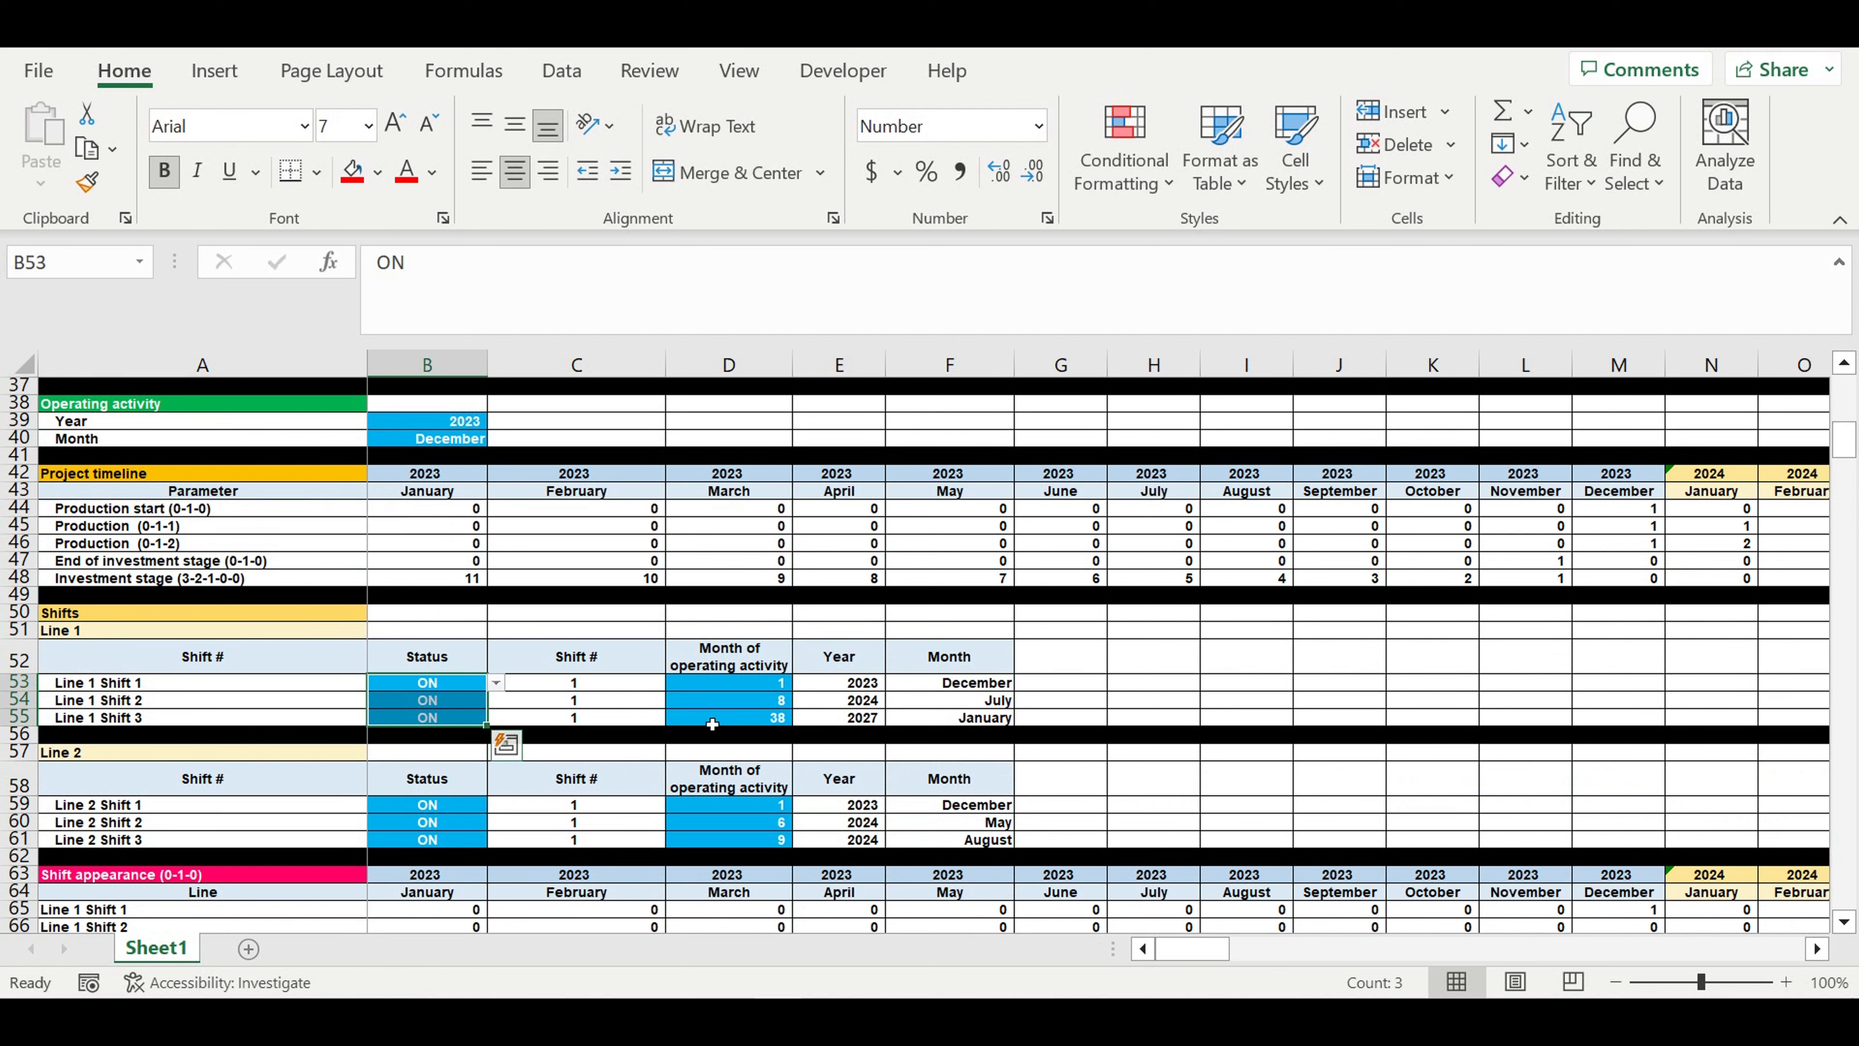
{"action": "left_click", "coordinate": [450, 699]}
{"action": "left_click", "coordinate": [495, 701]}
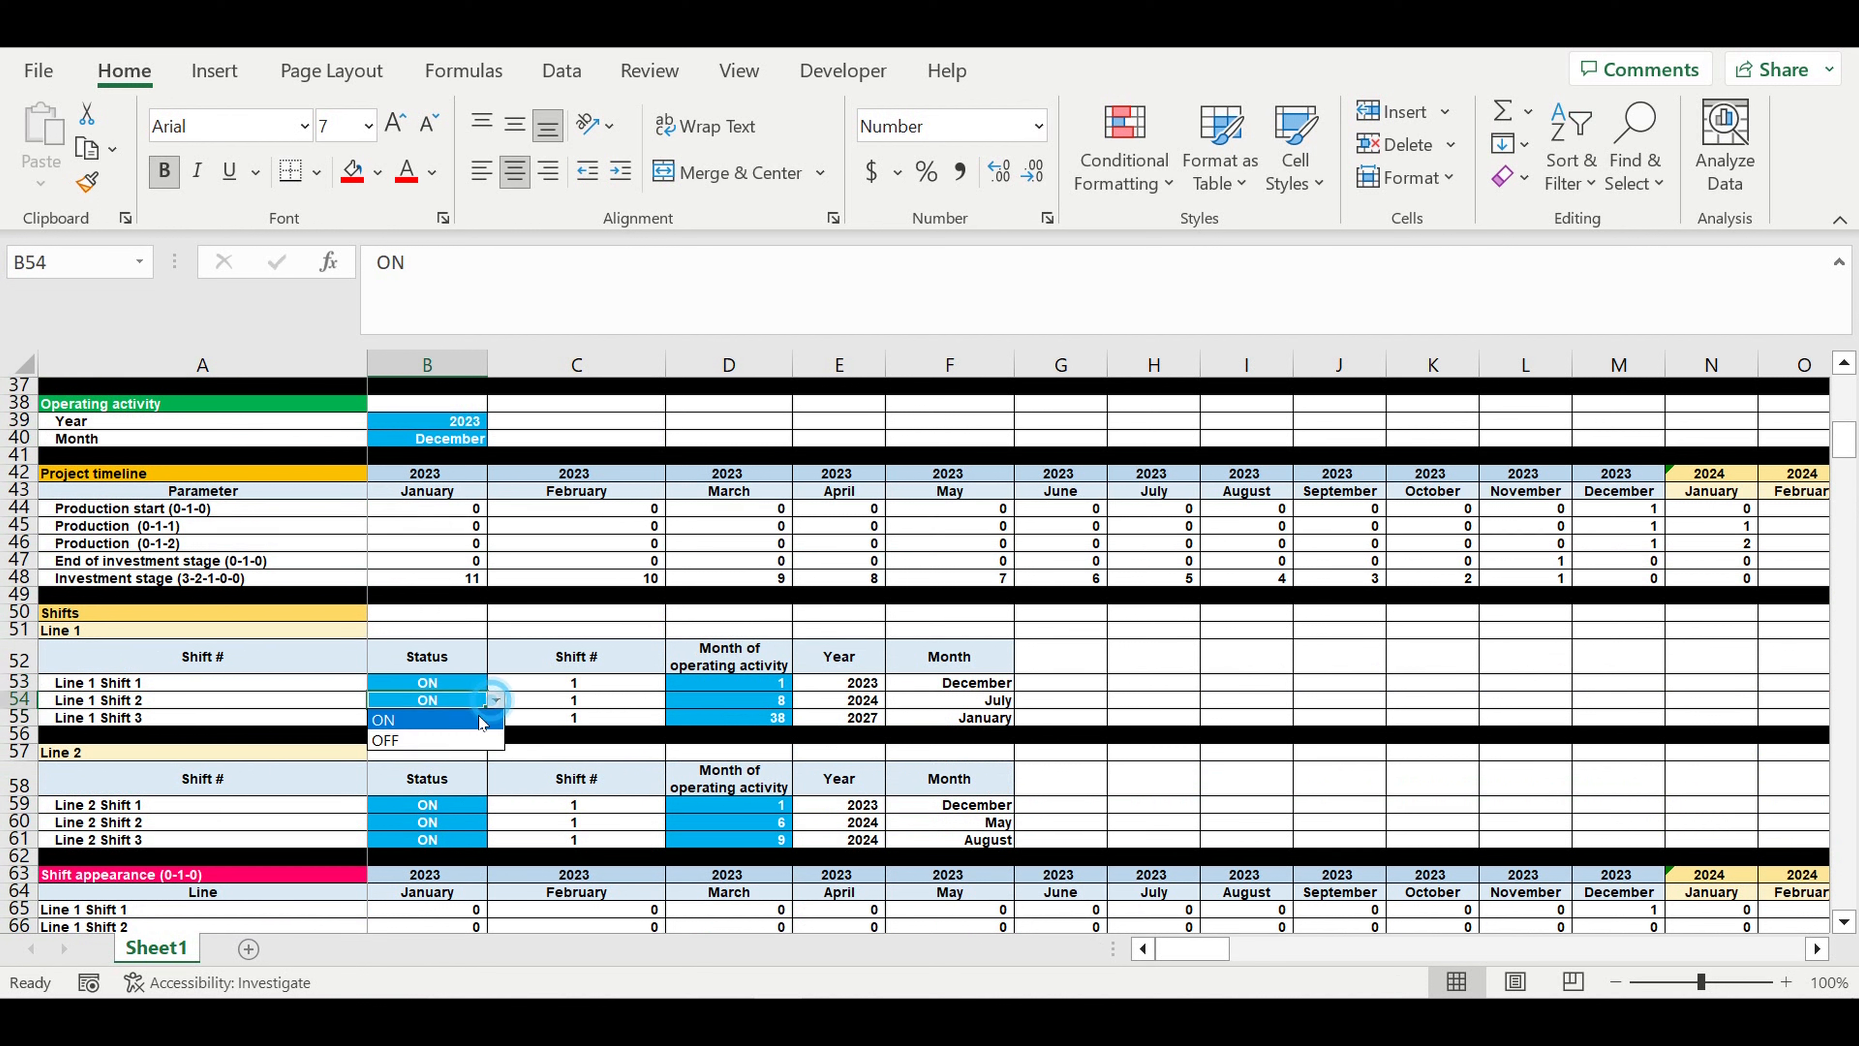
{"action": "left_click", "coordinate": [693, 686]}
{"action": "left_click", "coordinate": [718, 696]}
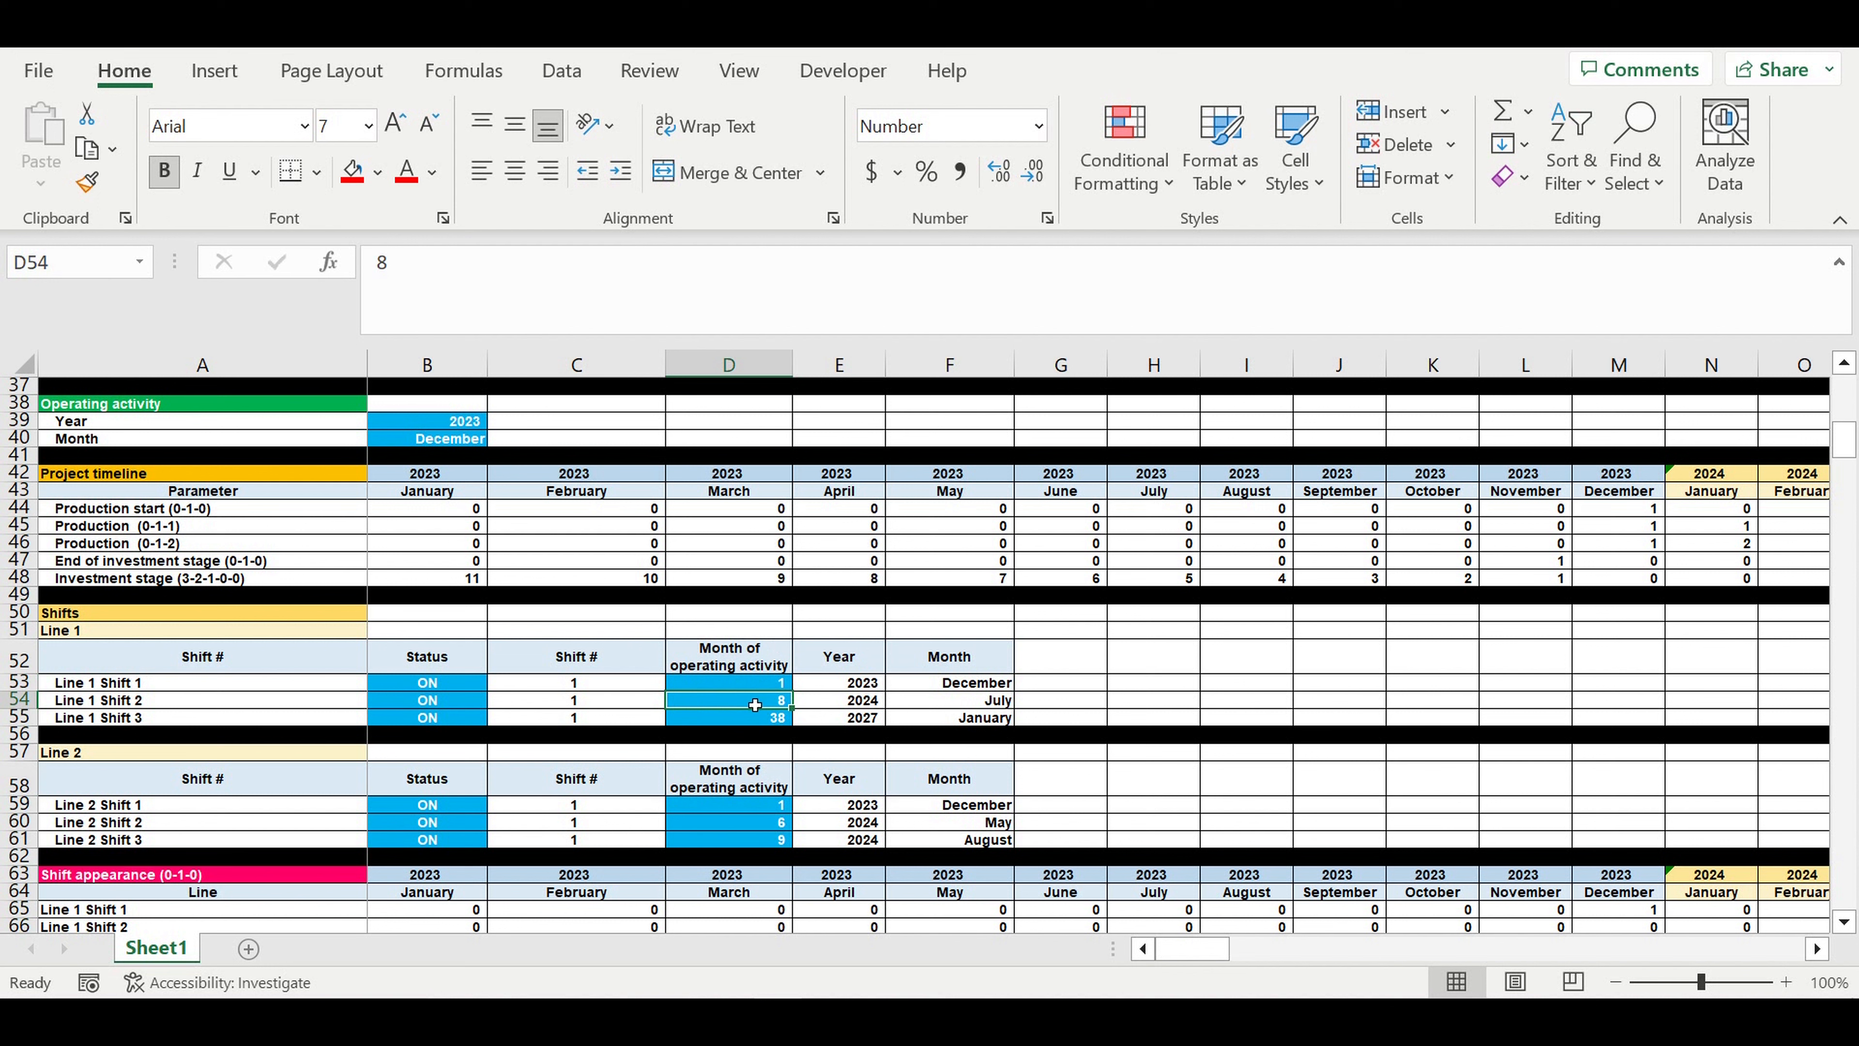
{"action": "left_click", "coordinate": [762, 686]}
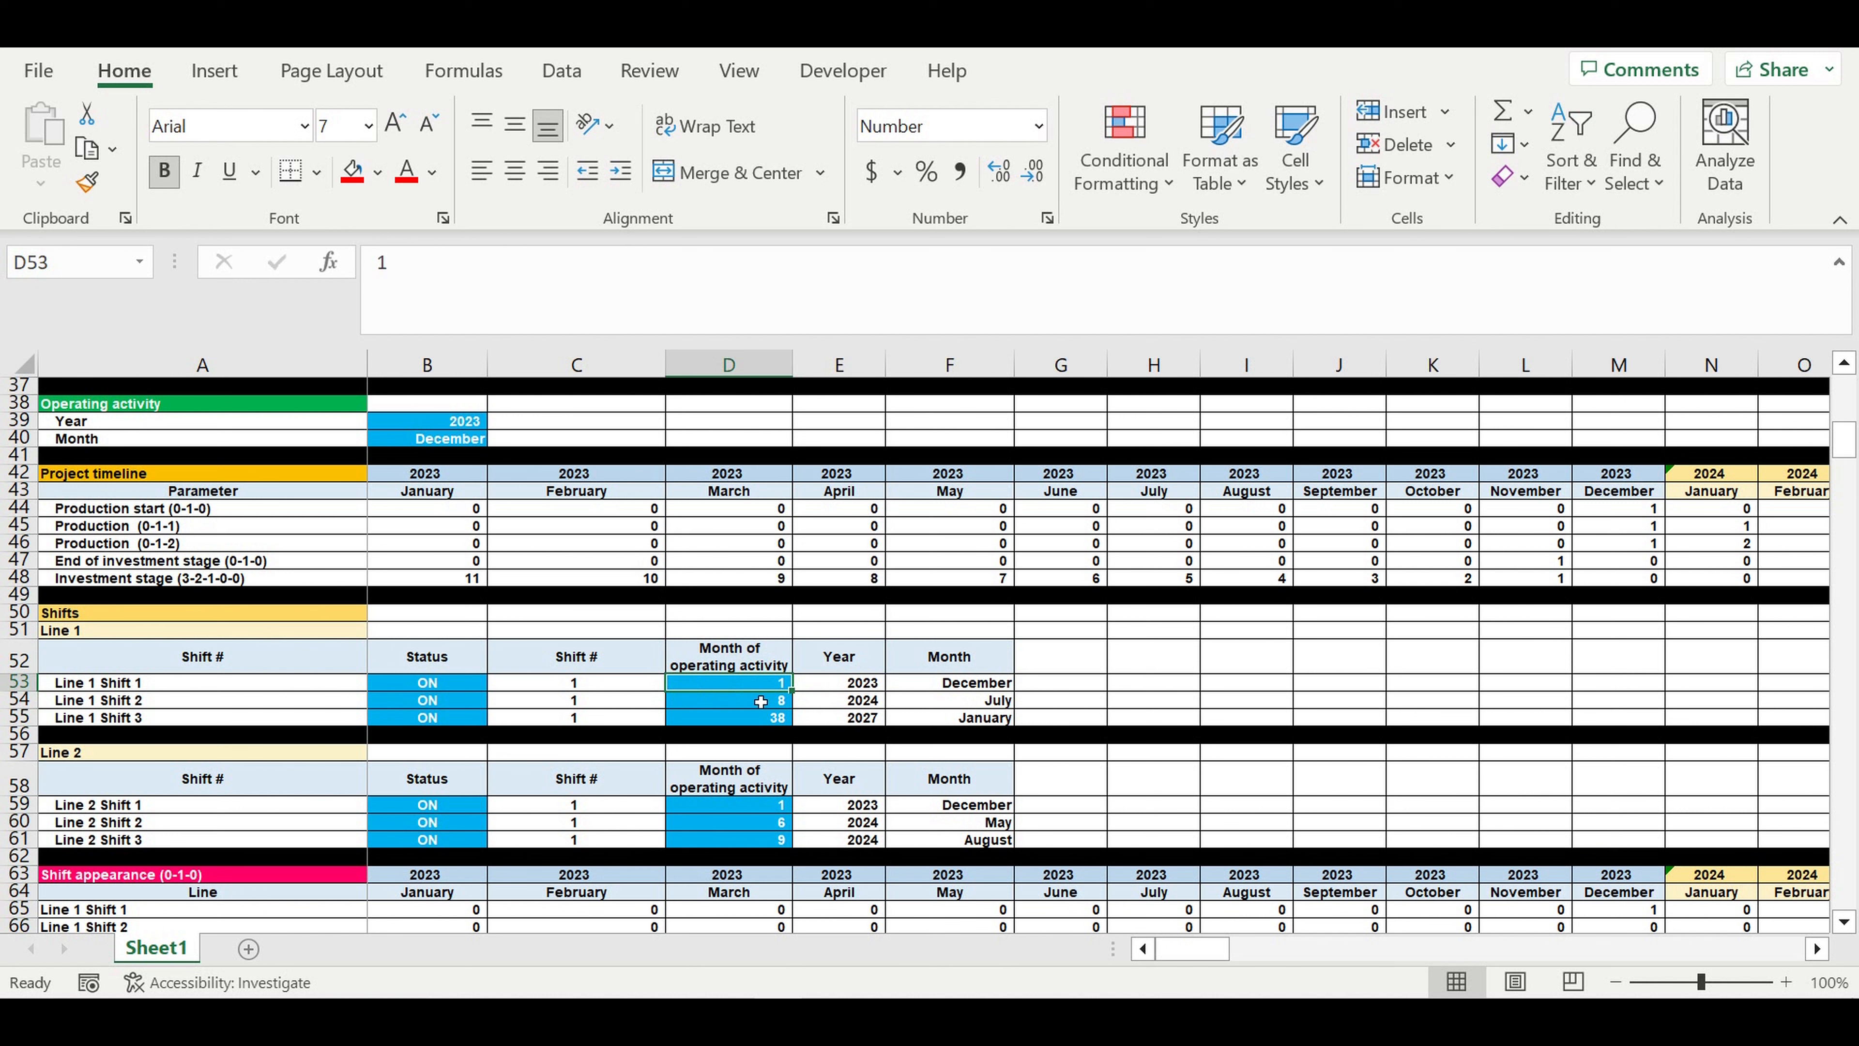
{"action": "left_click", "coordinate": [755, 704]}
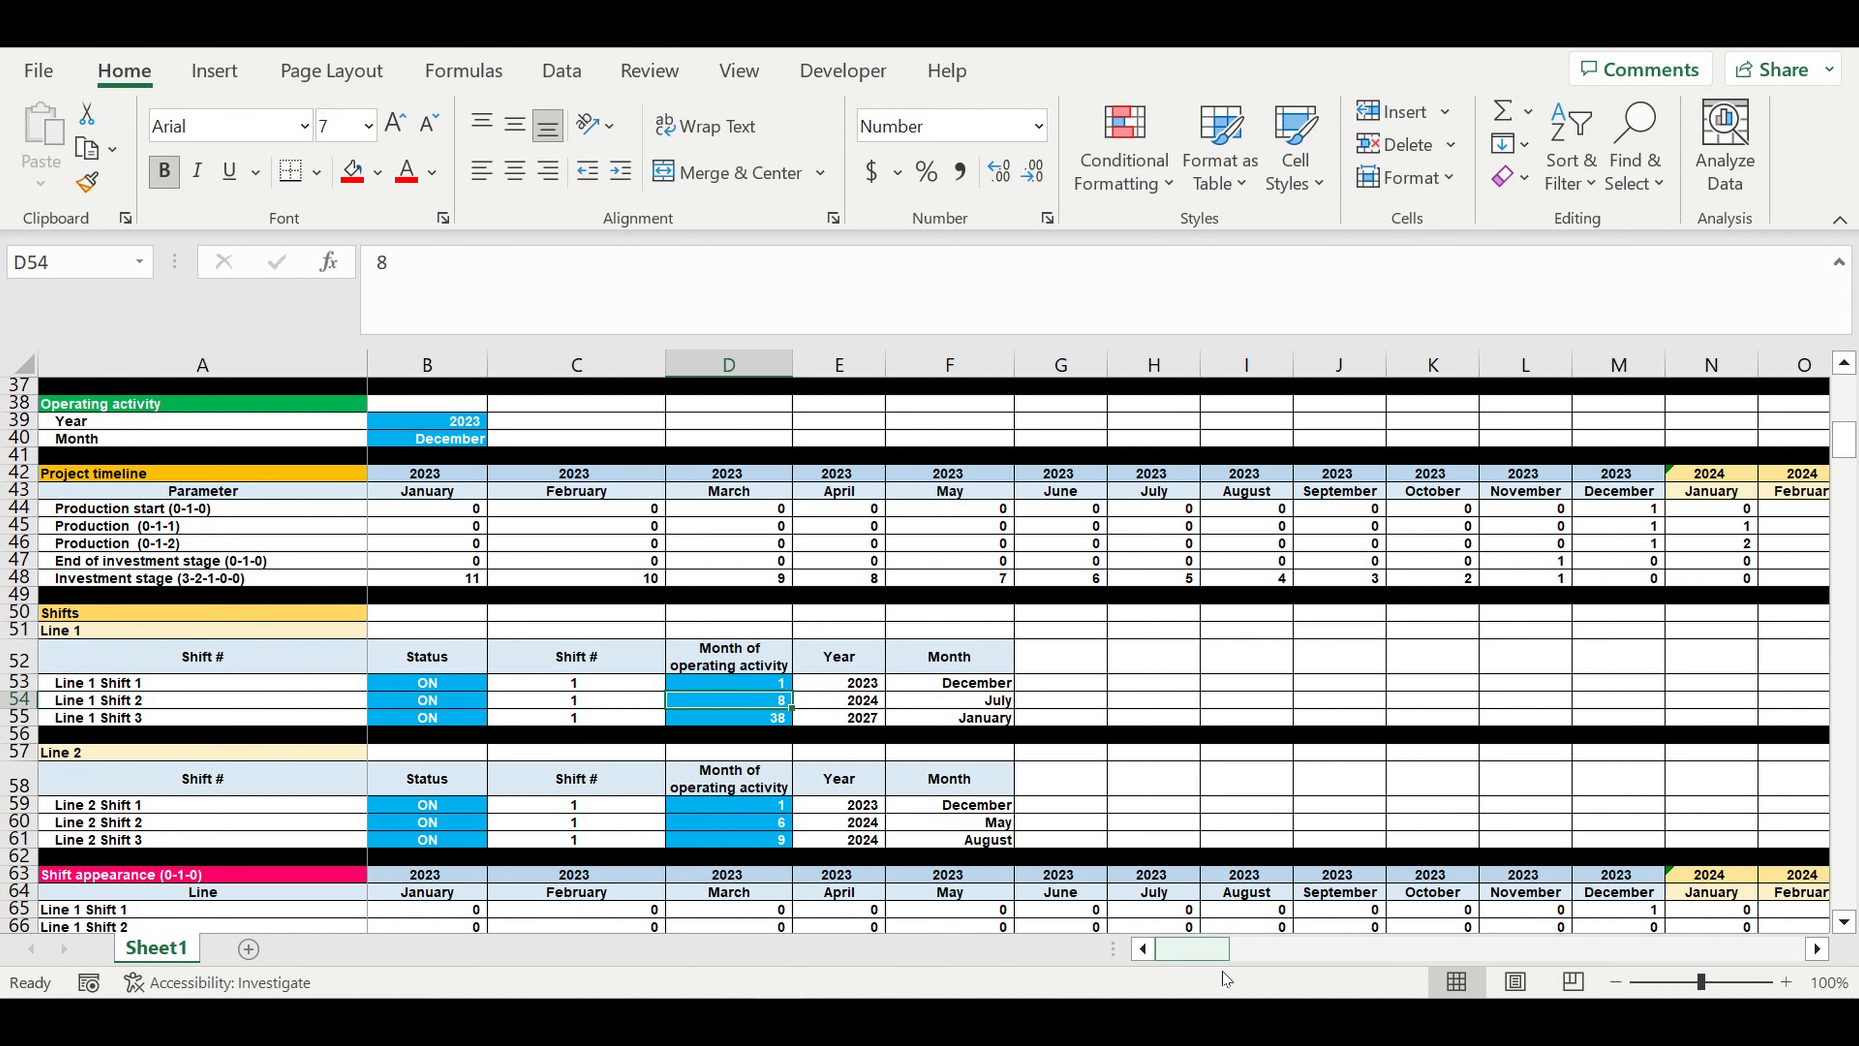
- Set the month of operating activity for Line 2 Shift 2 to 8 and compare the Line 1 and Line 2 shift tables
{"action": "scroll", "coordinate": [744, 753], "scroll_direction": "down", "scroll_amount": 1}
{"action": "left_click", "coordinate": [747, 771]}
{"action": "type", "text": "8"}
{"action": "key", "text": "Return"}
{"action": "left_click", "coordinate": [978, 769]}
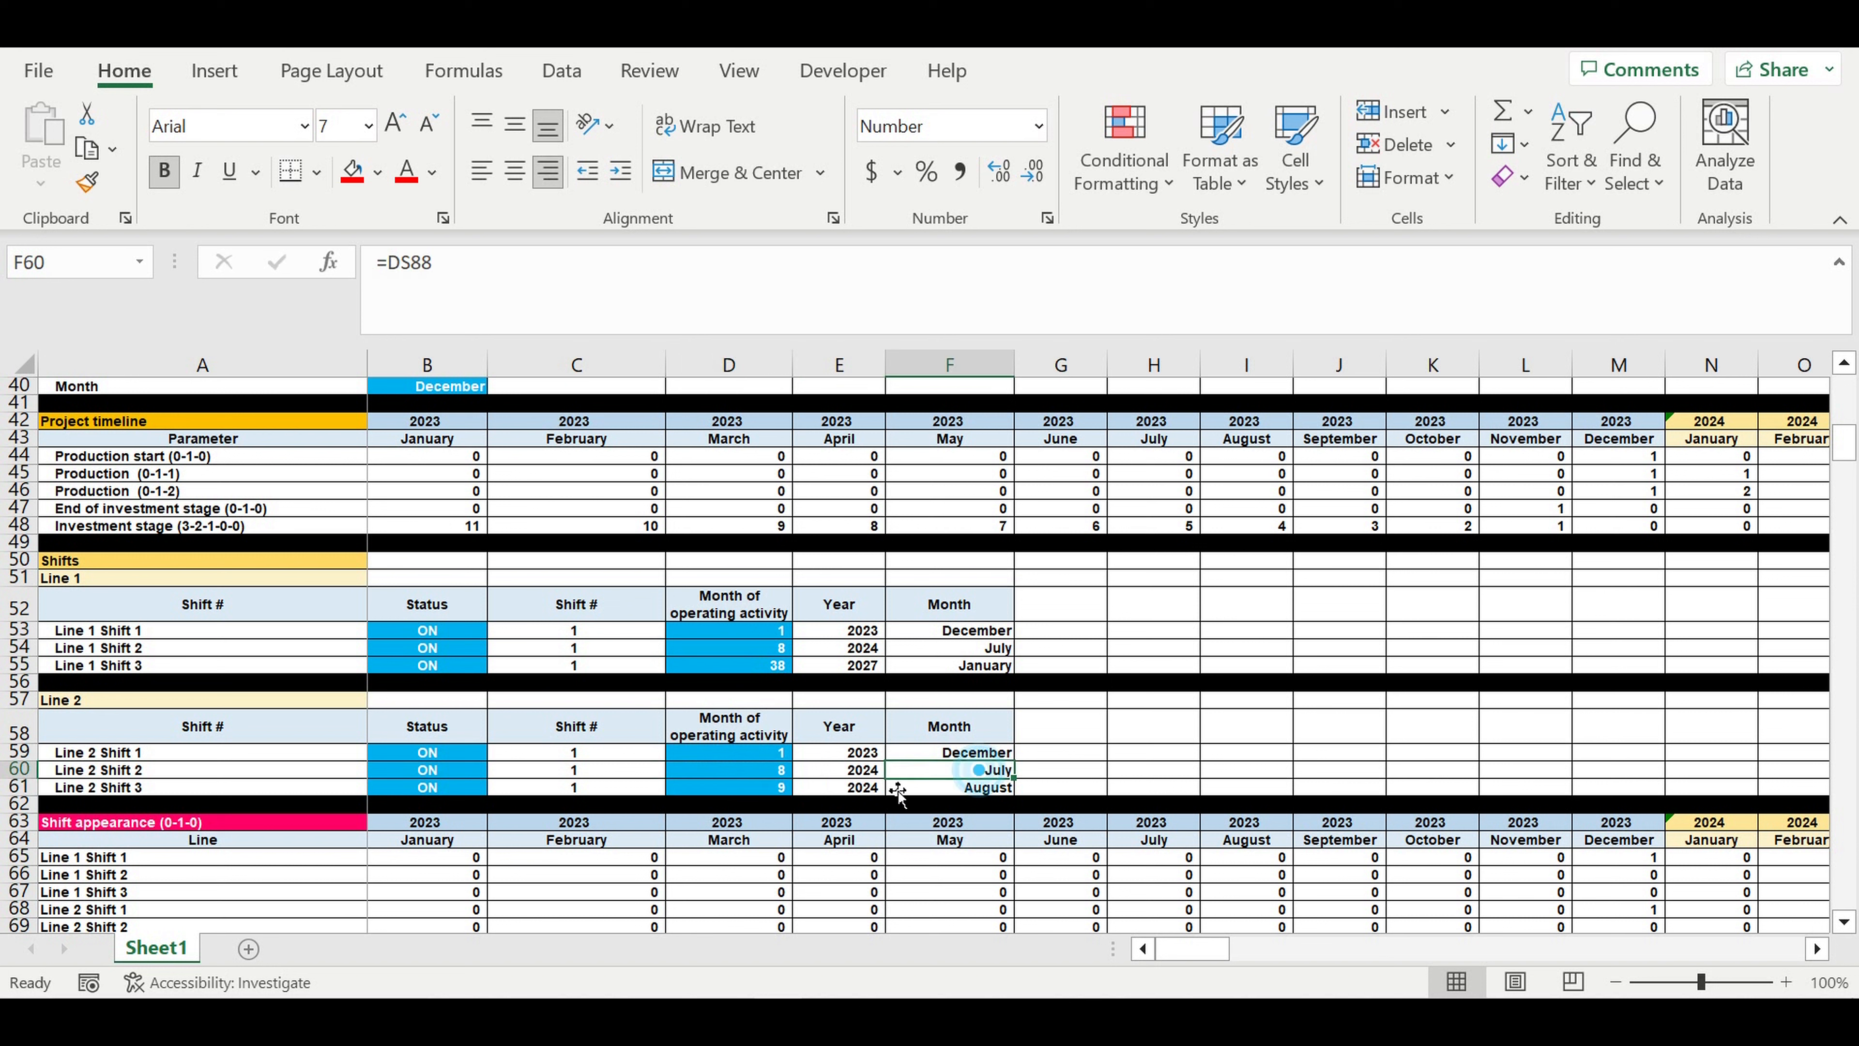
{"action": "left_click", "coordinate": [738, 771]}
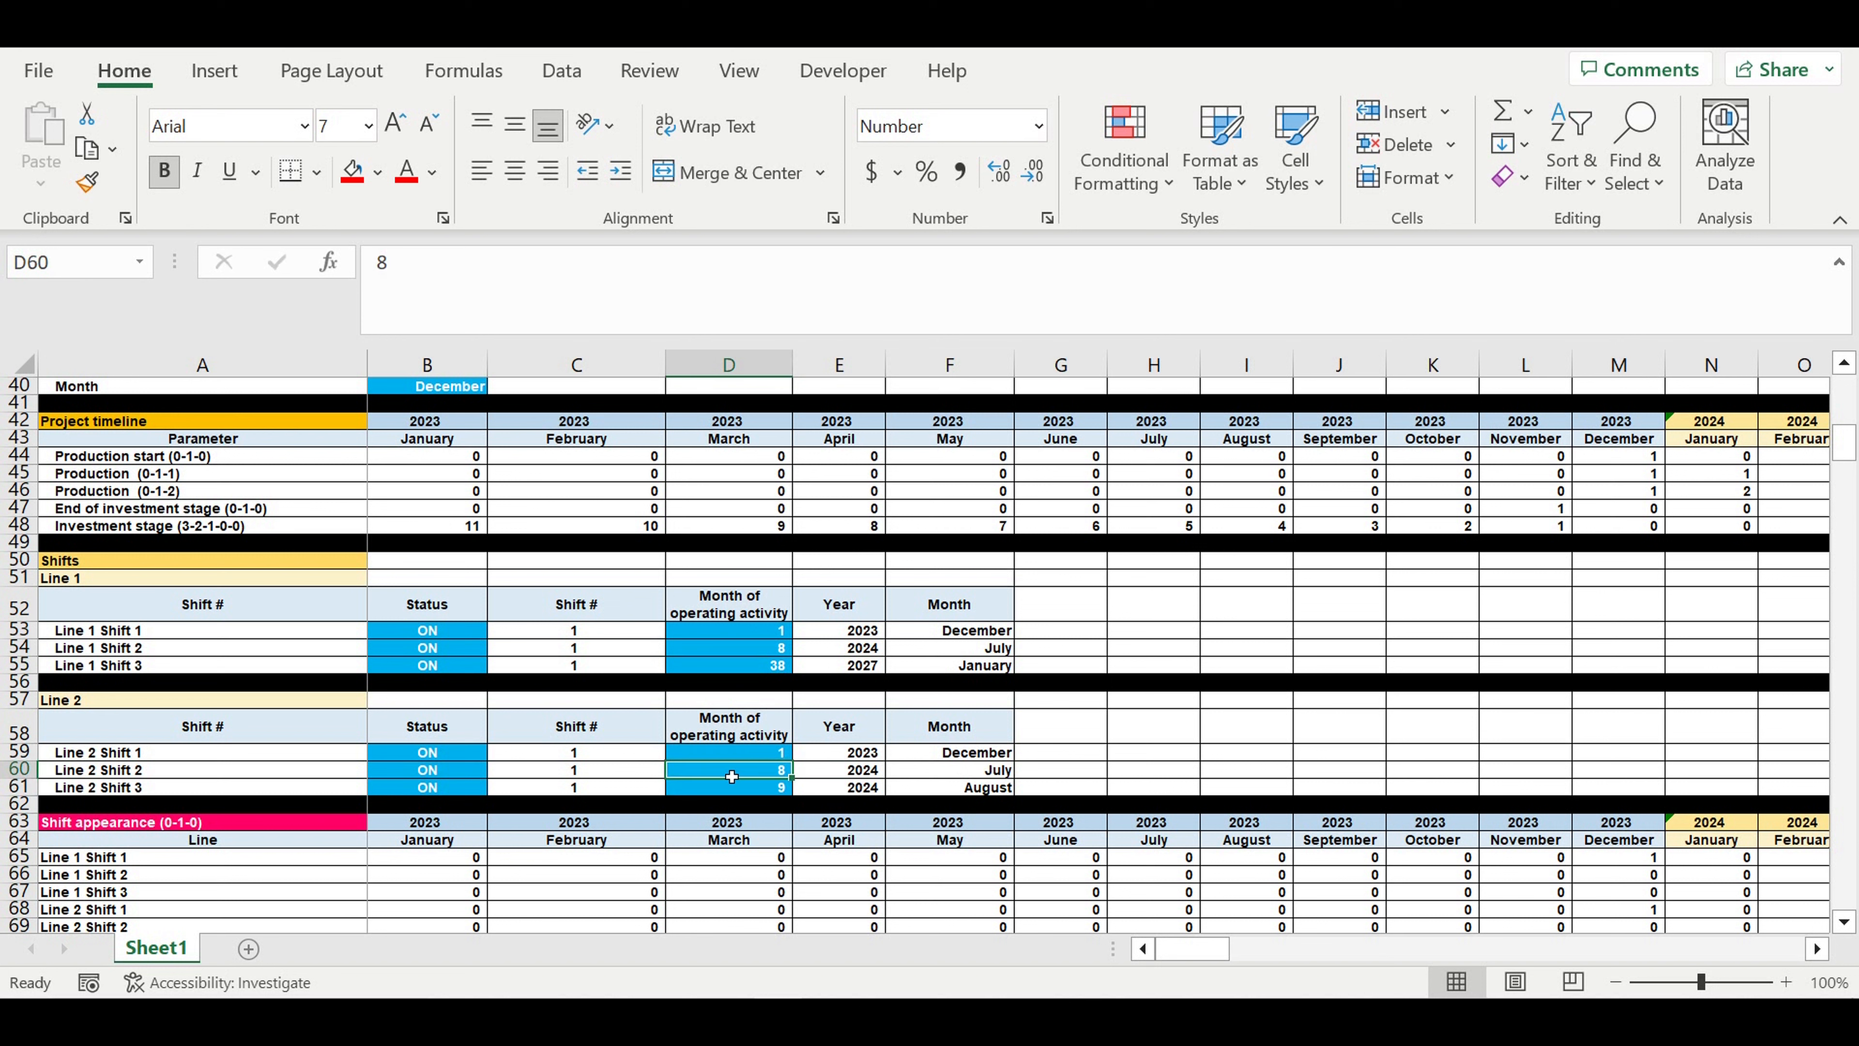
{"action": "left_click", "coordinate": [66, 705]}
{"action": "left_click", "coordinate": [153, 580]}
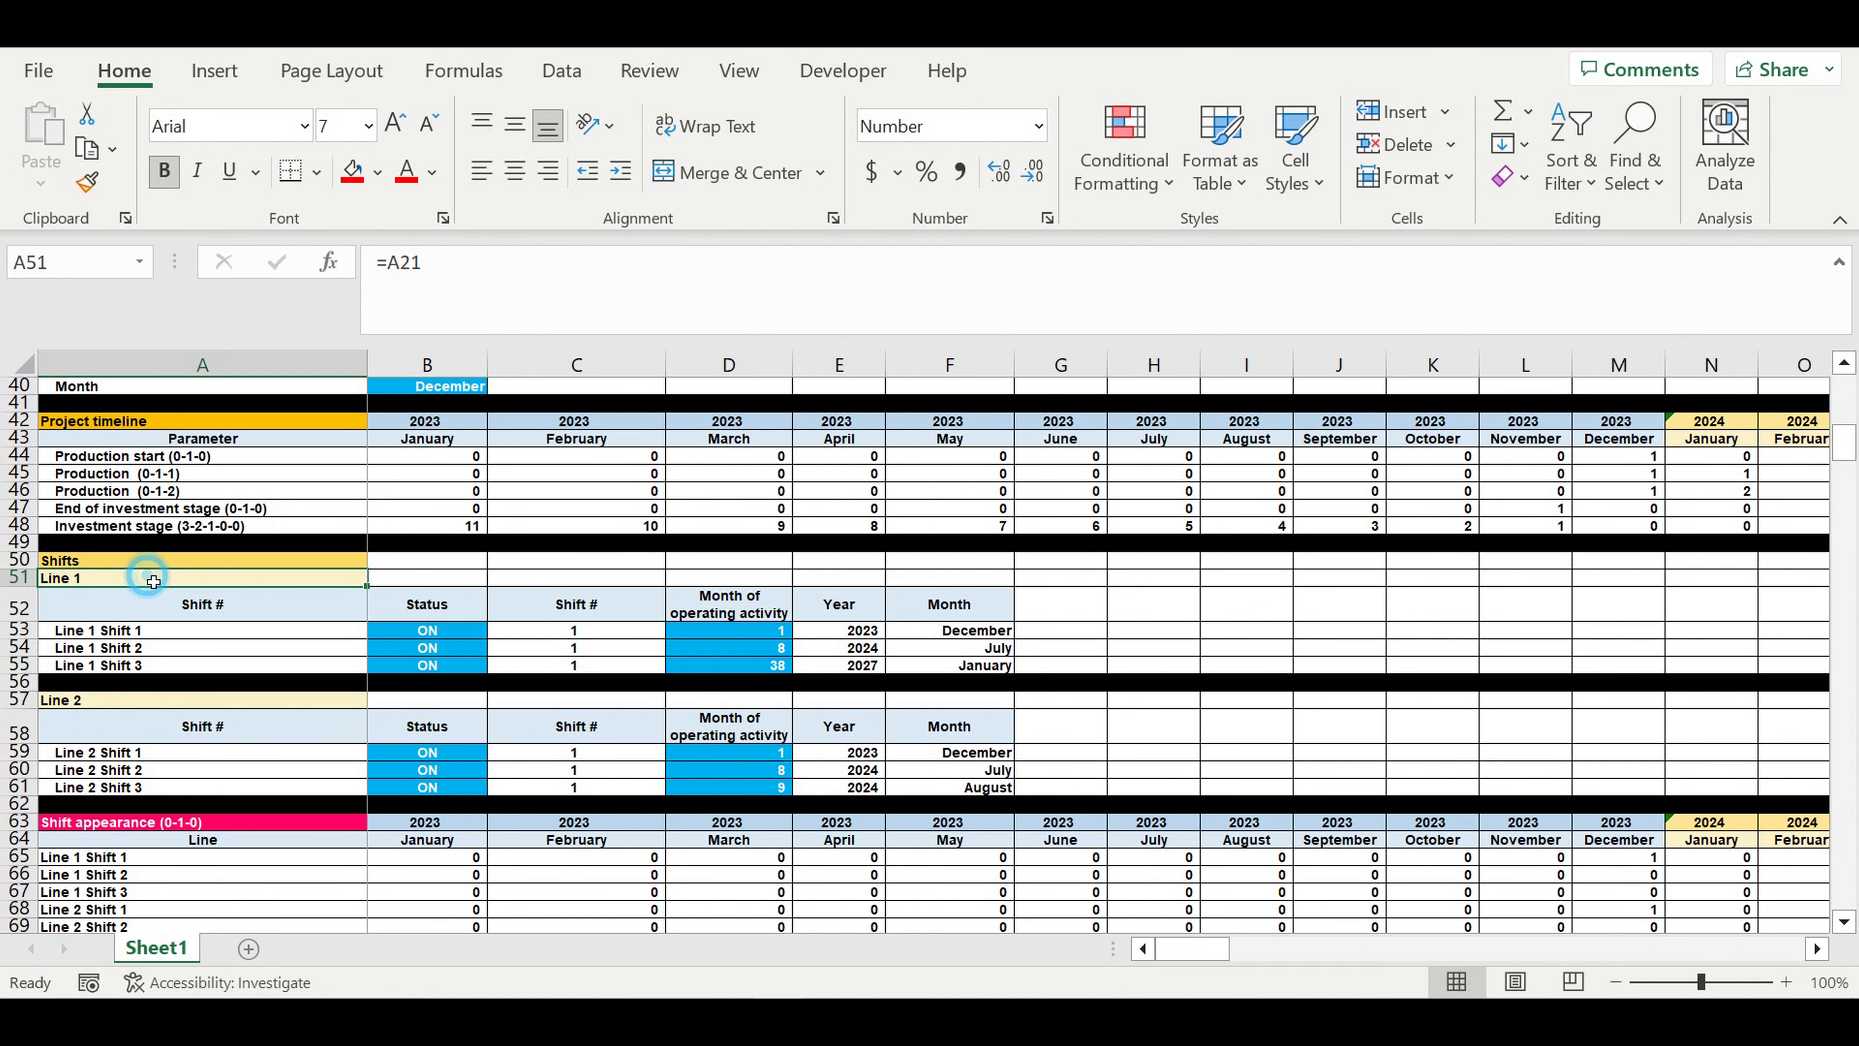
{"action": "left_click", "coordinate": [129, 705]}
- Review the shift duration input and the typical year's workdays per month from January to December
{"action": "scroll", "coordinate": [241, 672], "scroll_direction": "down", "scroll_amount": 9}
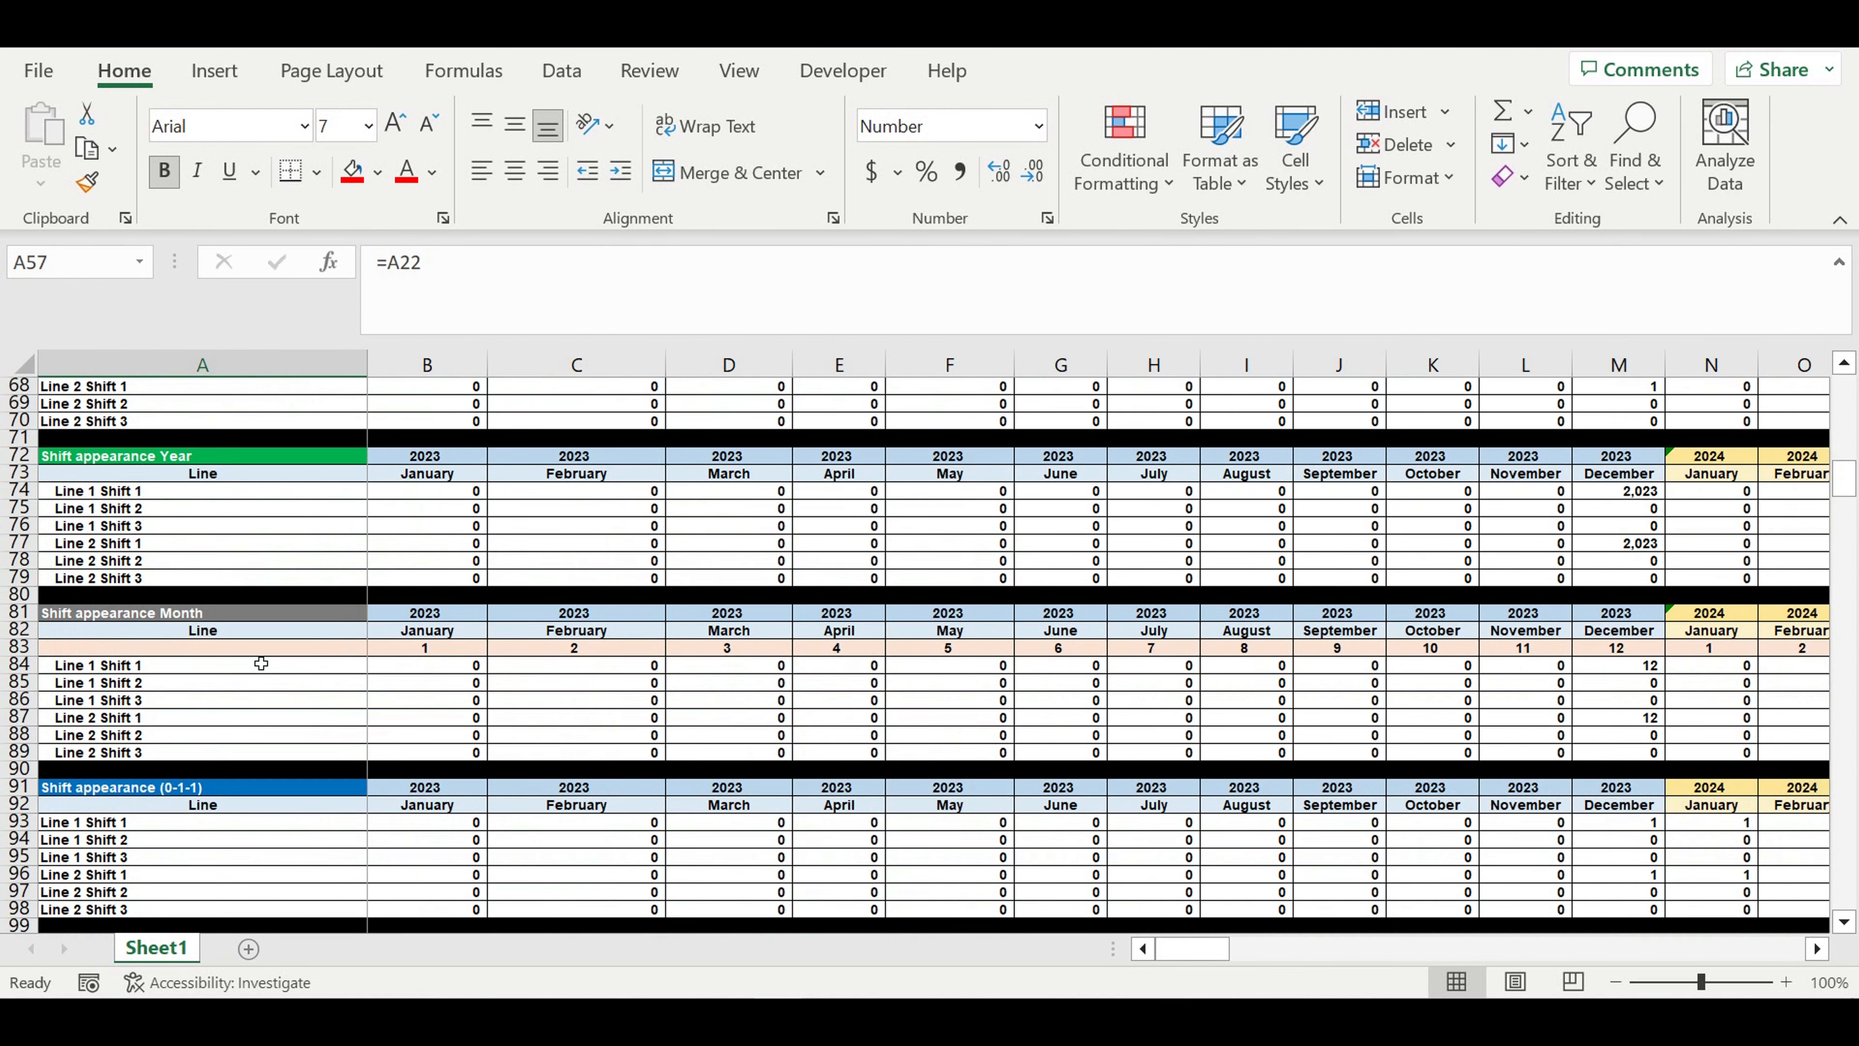
{"action": "scroll", "coordinate": [262, 663], "scroll_direction": "down", "scroll_amount": 5}
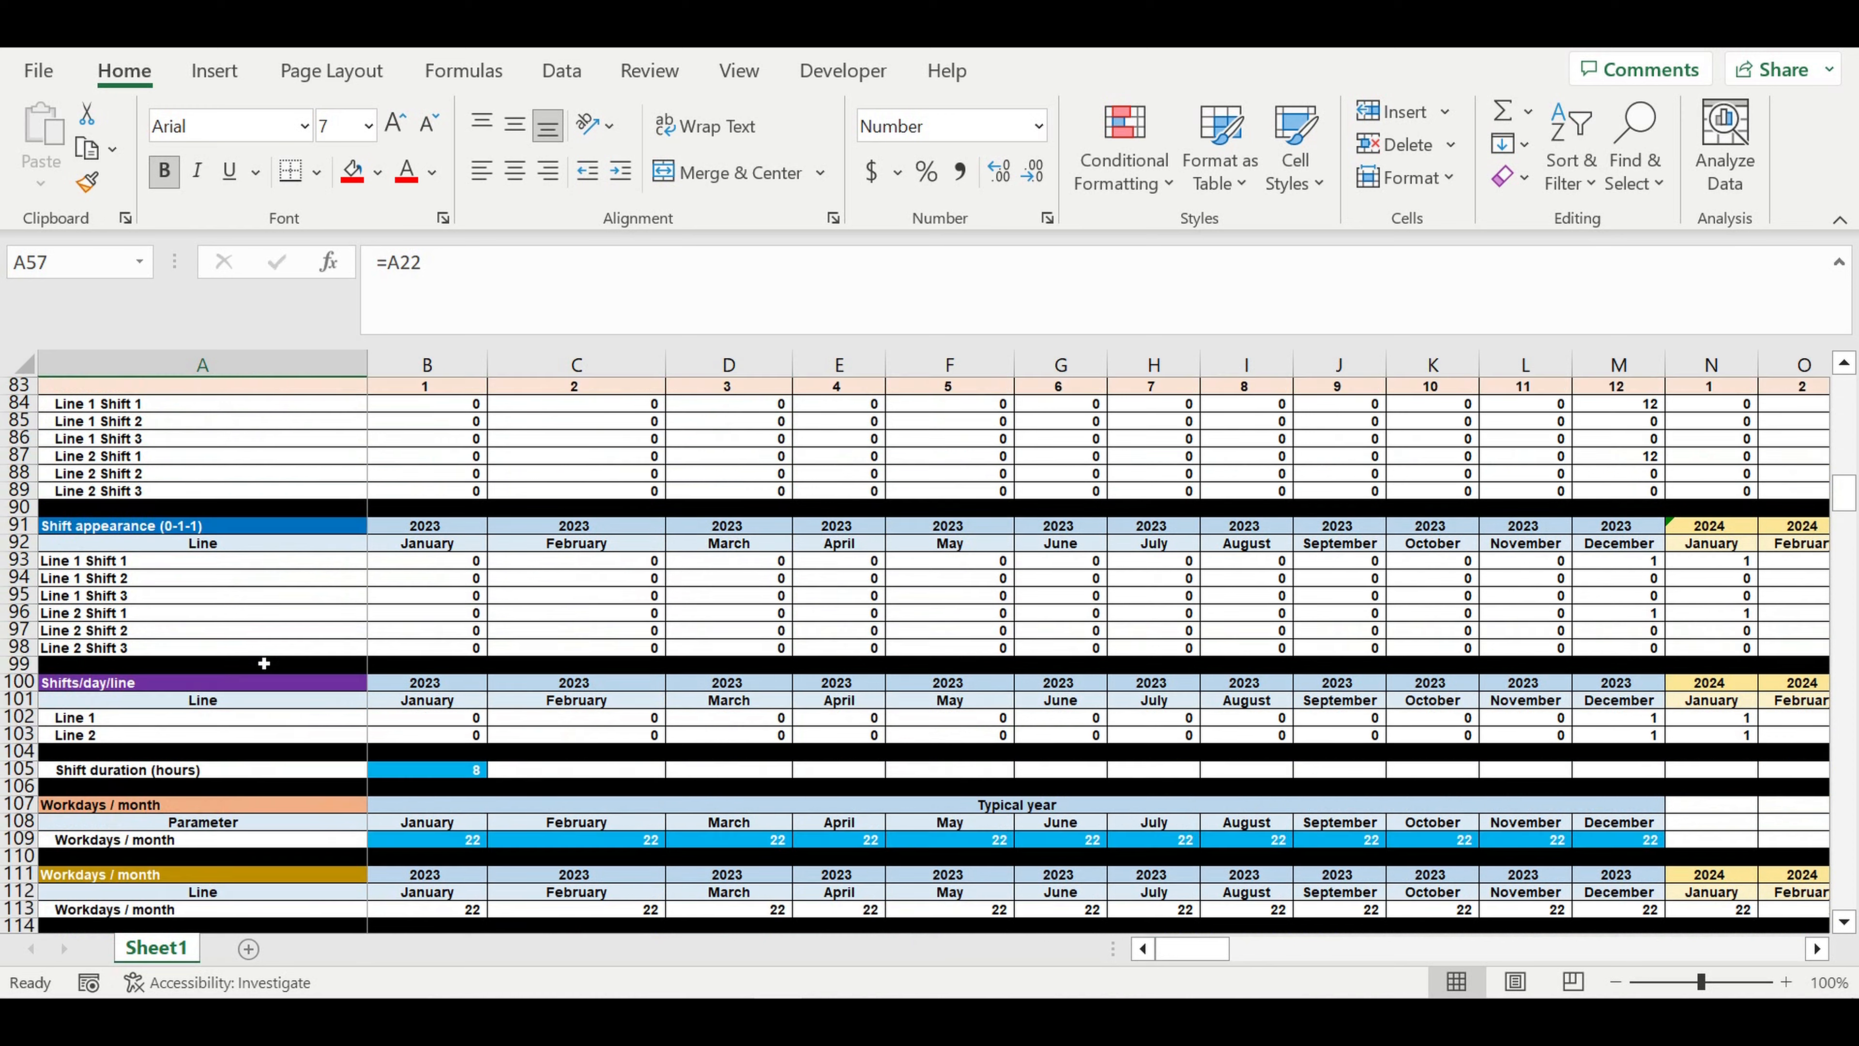
{"action": "left_click", "coordinate": [438, 776]}
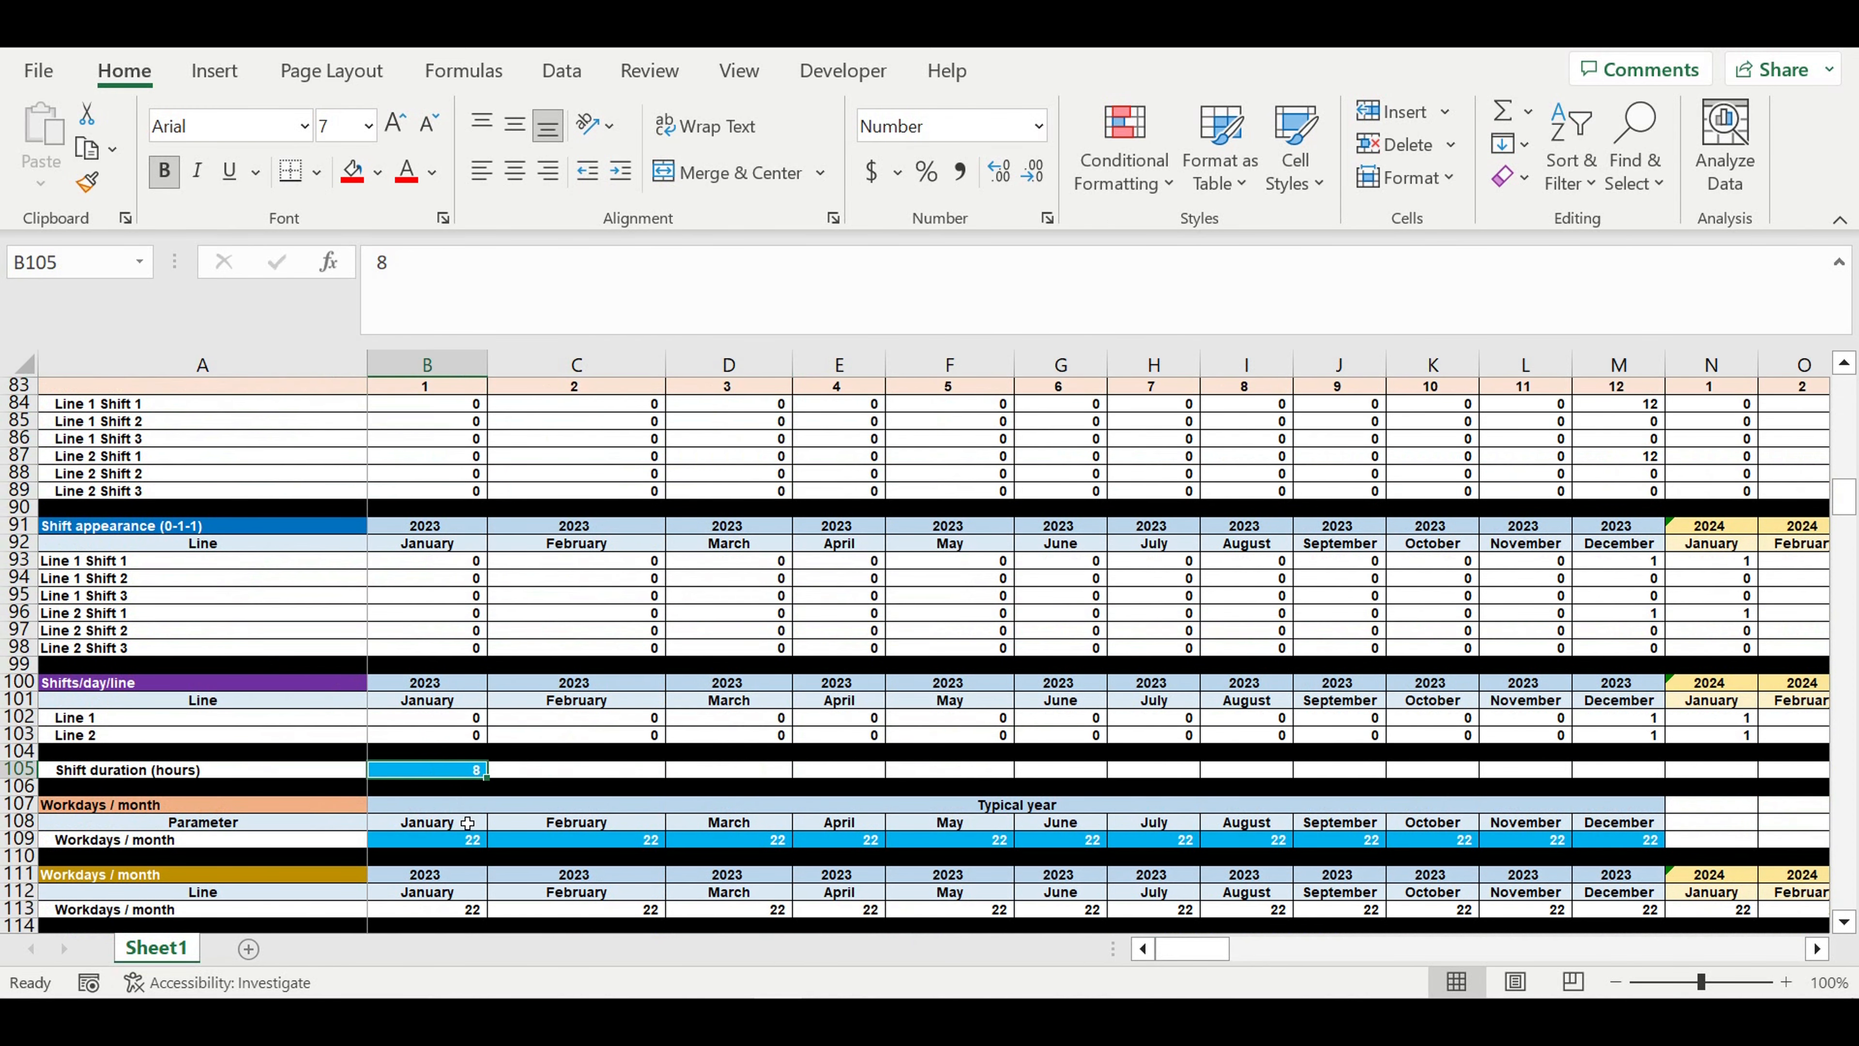
{"action": "left_click_drag", "start_coordinate": [437, 845], "coordinate": [1579, 844]}
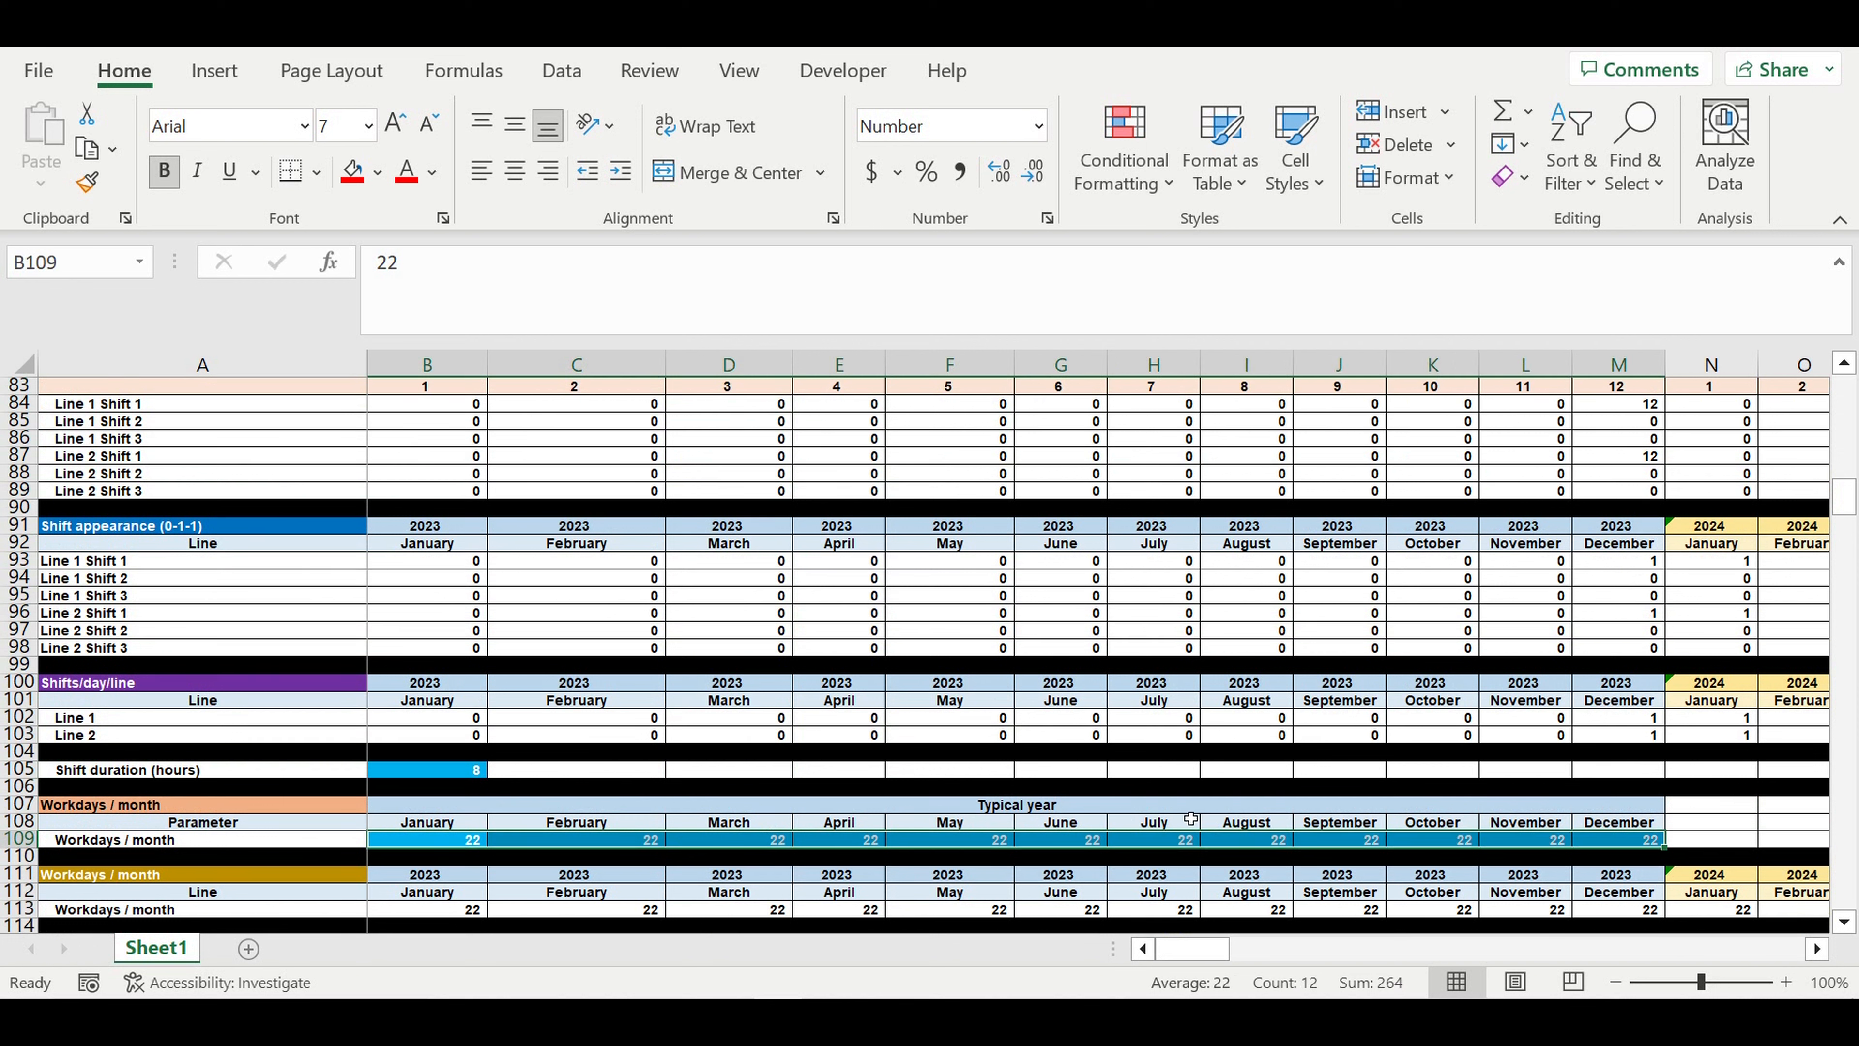
- Review the Direct costs library's item names, prices per unit, and local and global coefficients
{"action": "scroll", "coordinate": [1266, 819], "scroll_direction": "down", "scroll_amount": 15}
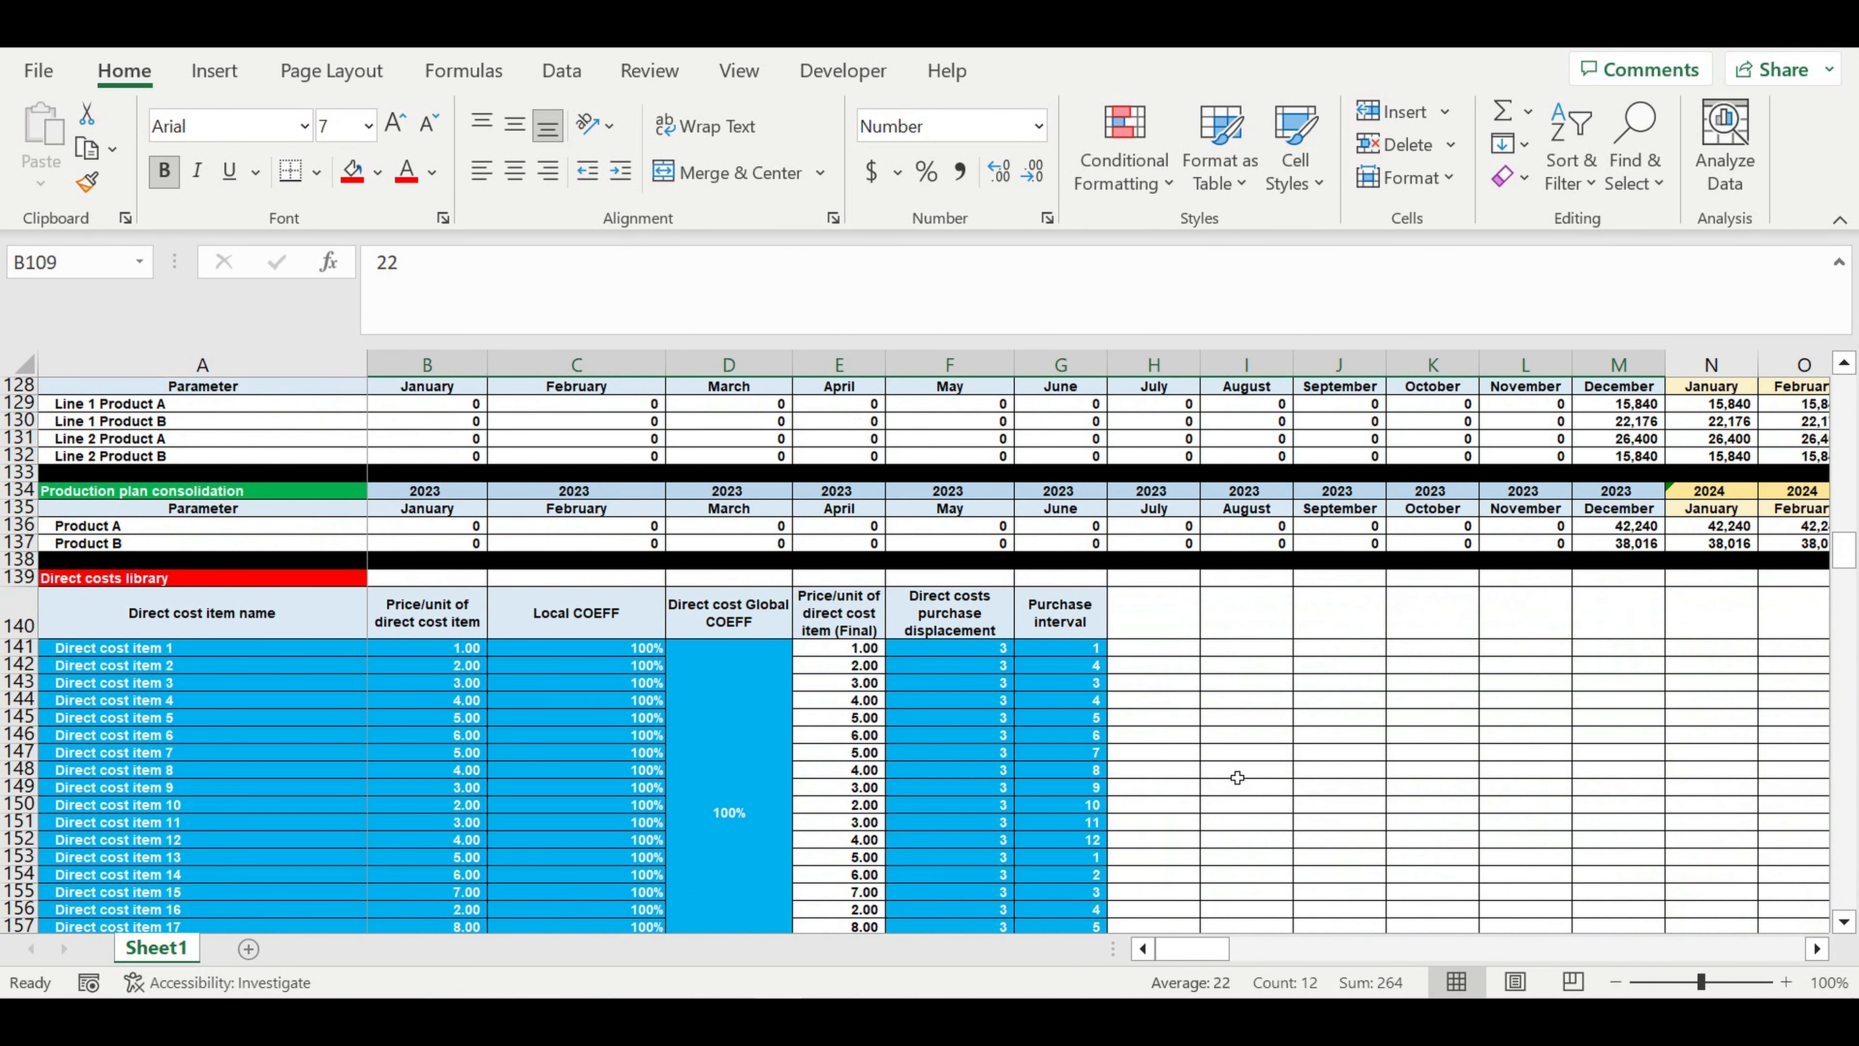
{"action": "scroll", "coordinate": [1237, 779], "scroll_direction": "down", "scroll_amount": 2}
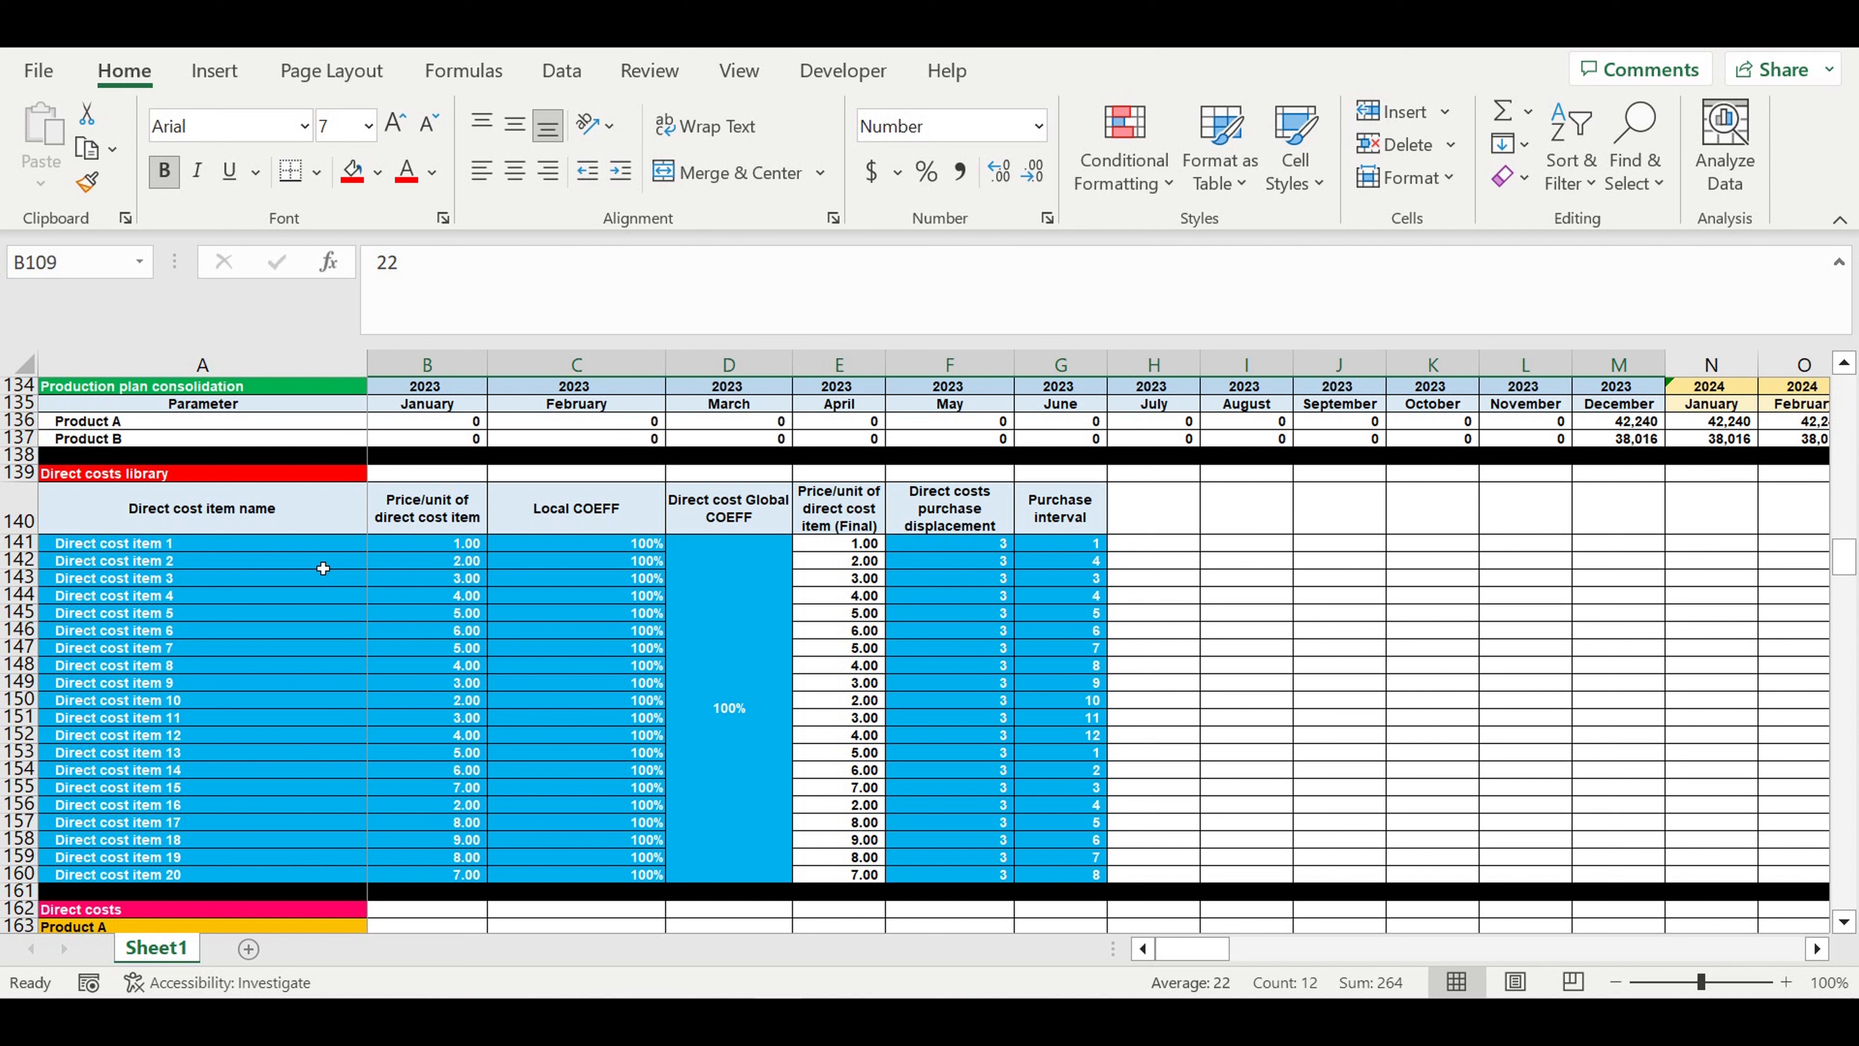
{"action": "left_click", "coordinate": [147, 476]}
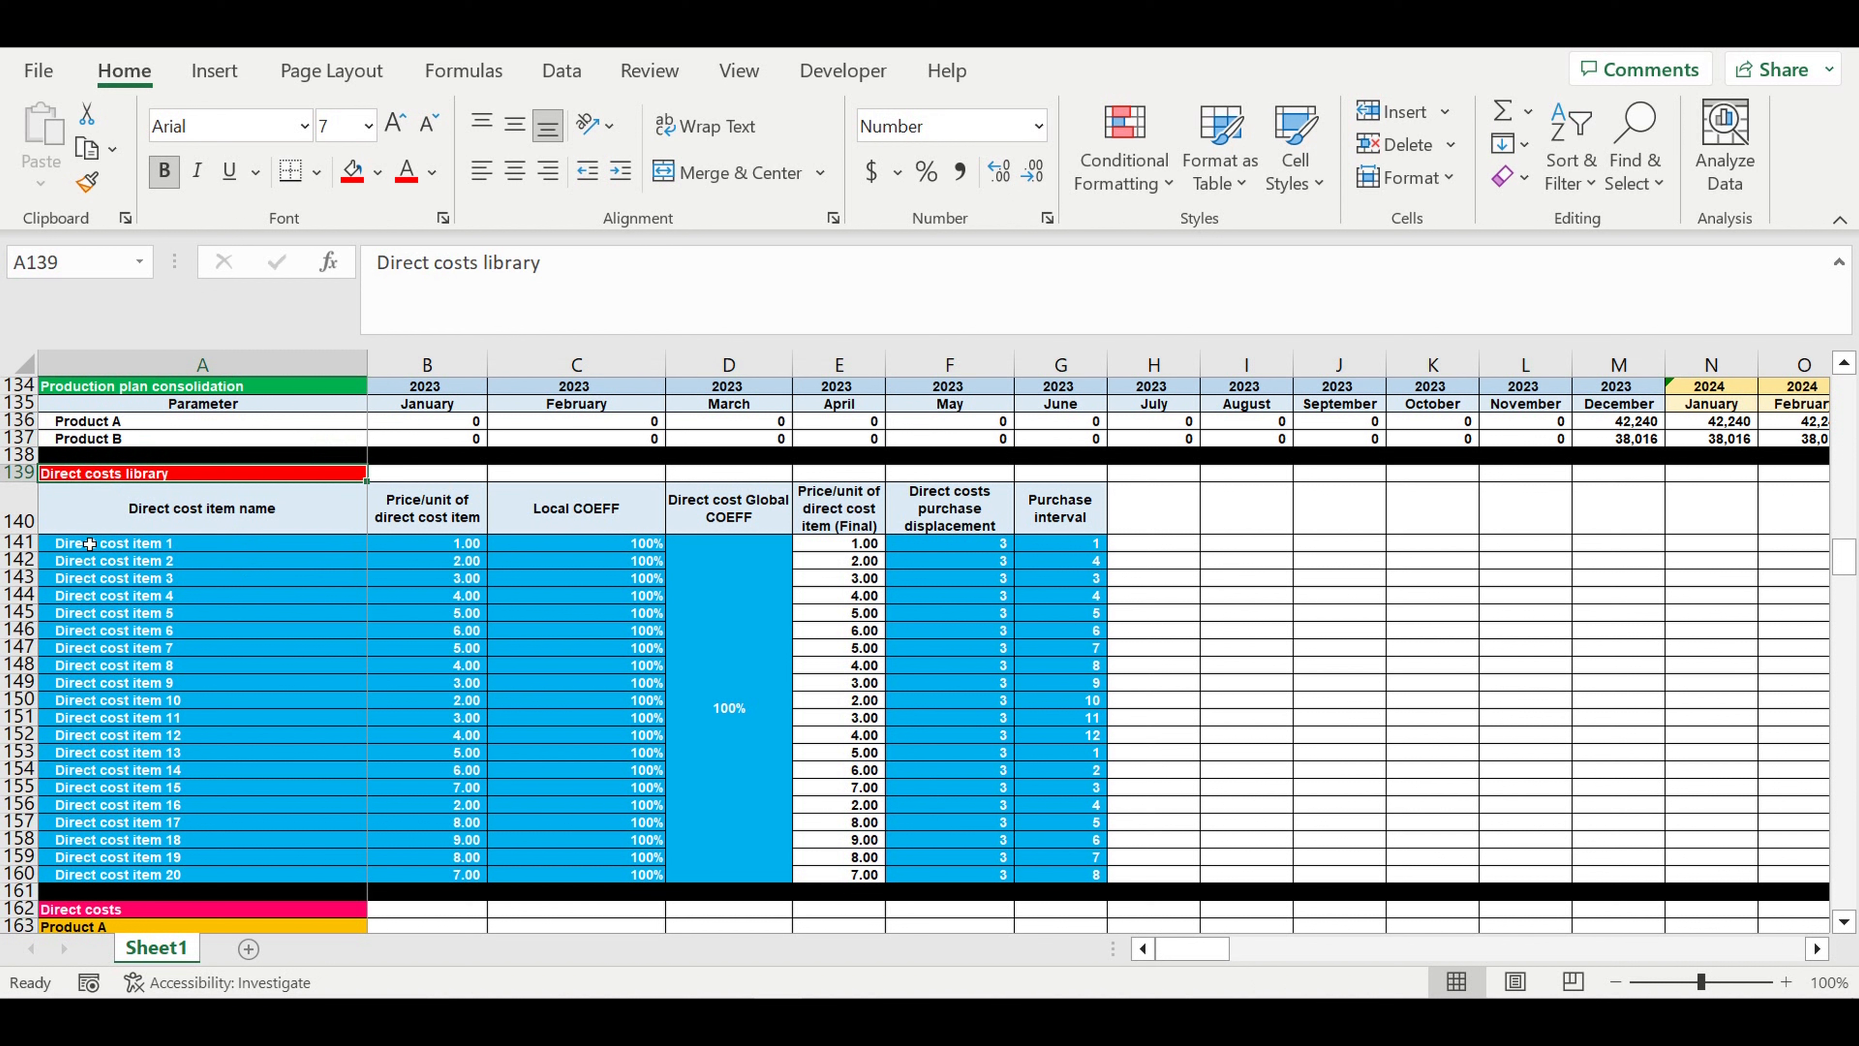
{"action": "left_click_drag", "start_coordinate": [89, 546], "coordinate": [150, 873]}
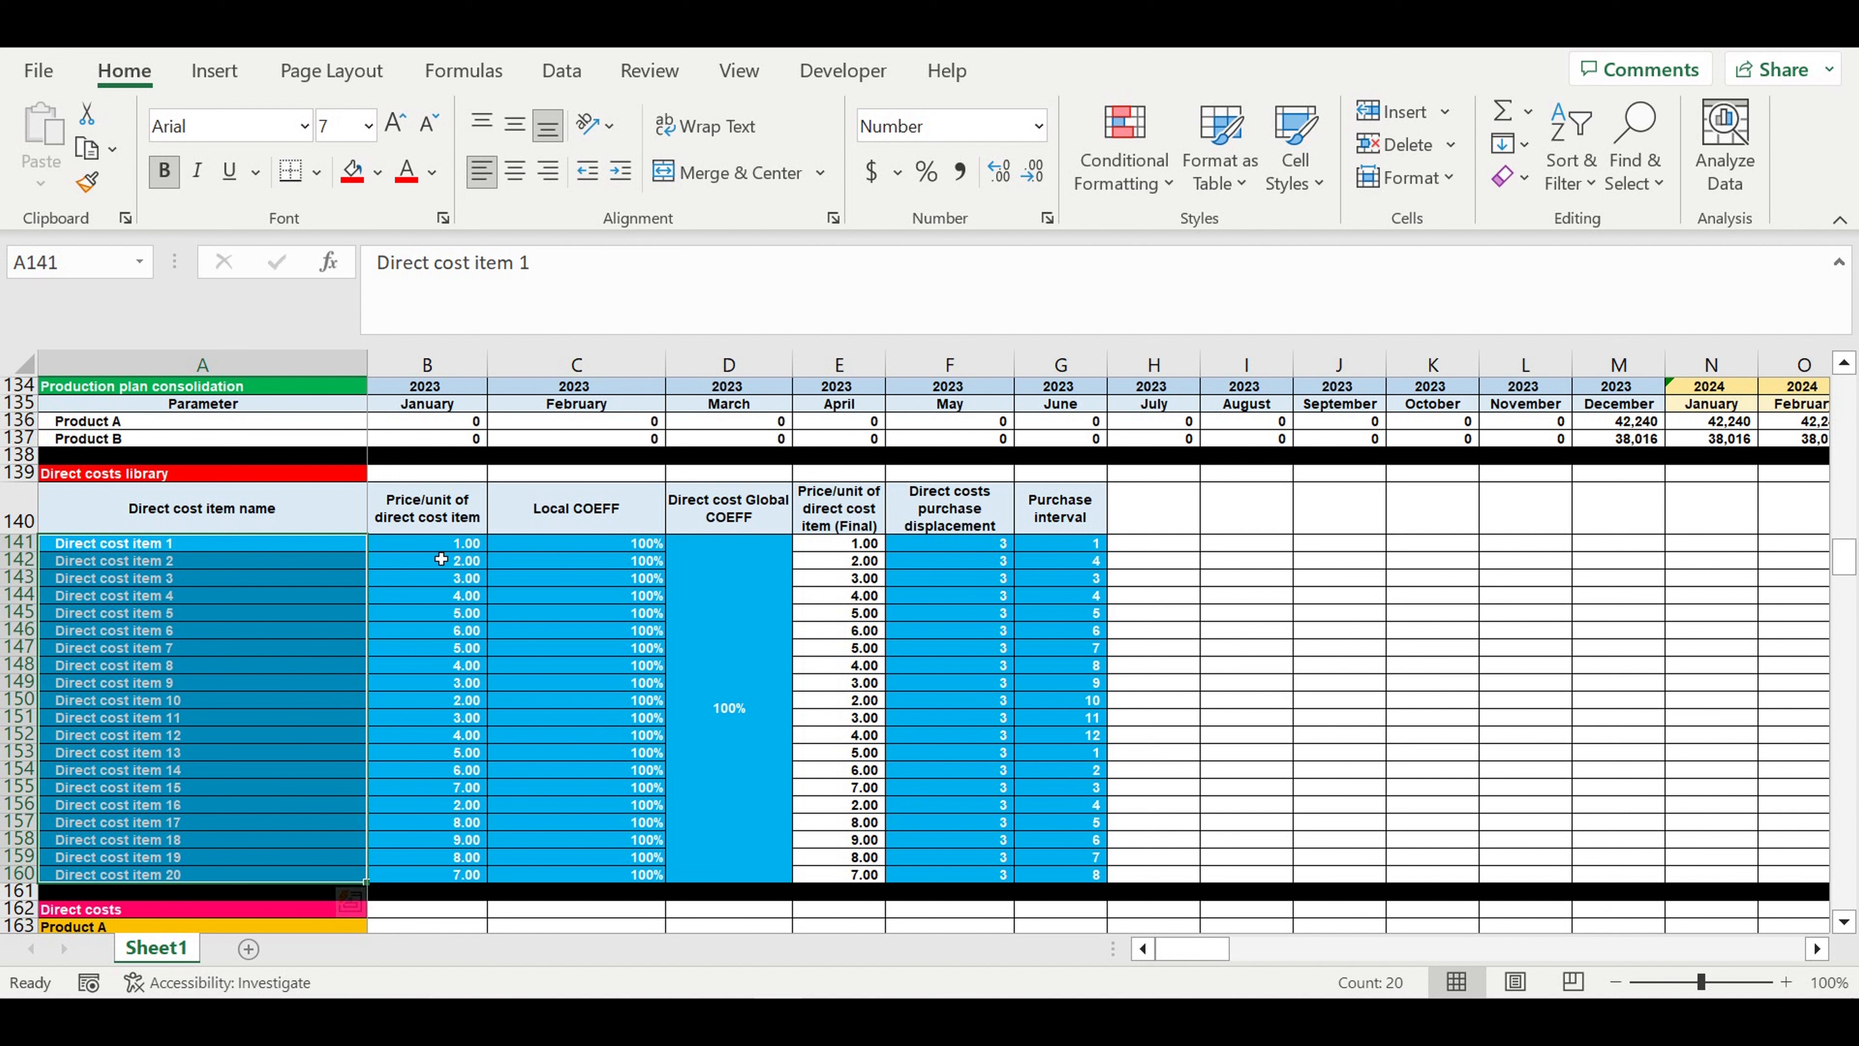
{"action": "left_click_drag", "start_coordinate": [439, 547], "coordinate": [470, 884]}
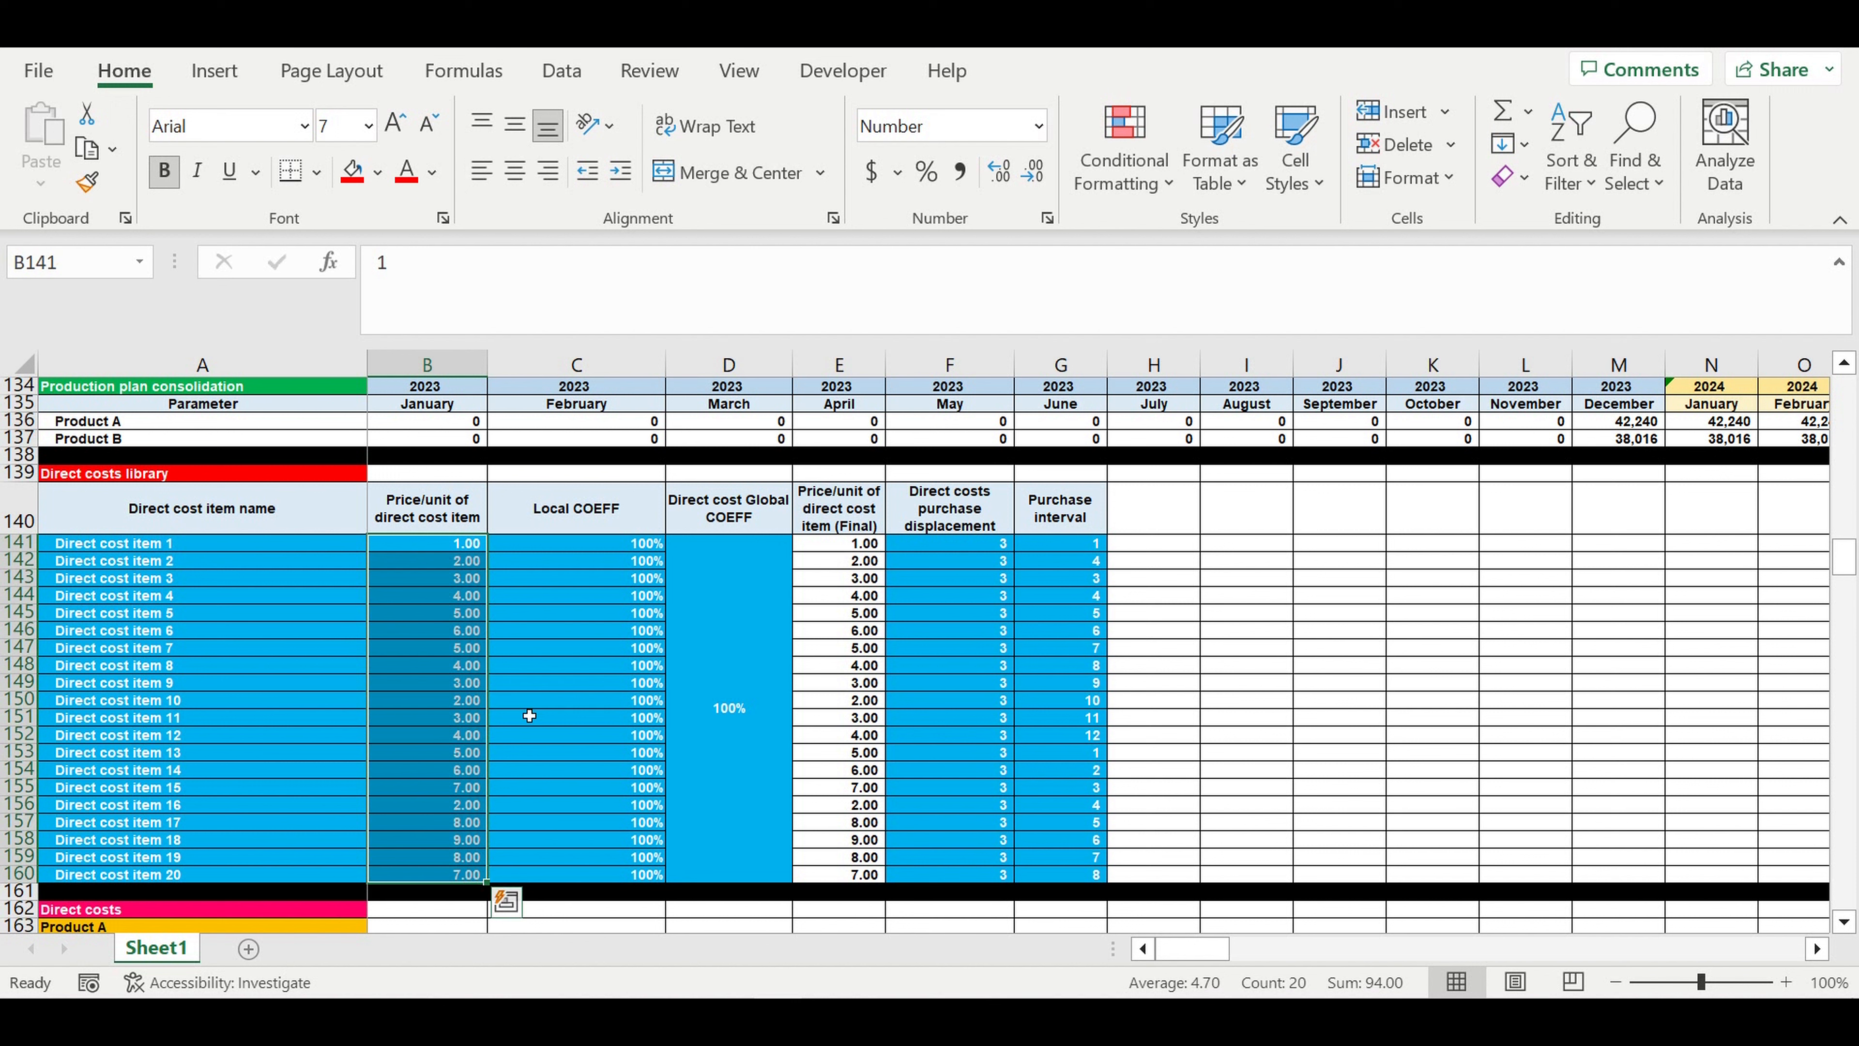
{"action": "left_click", "coordinate": [164, 633]}
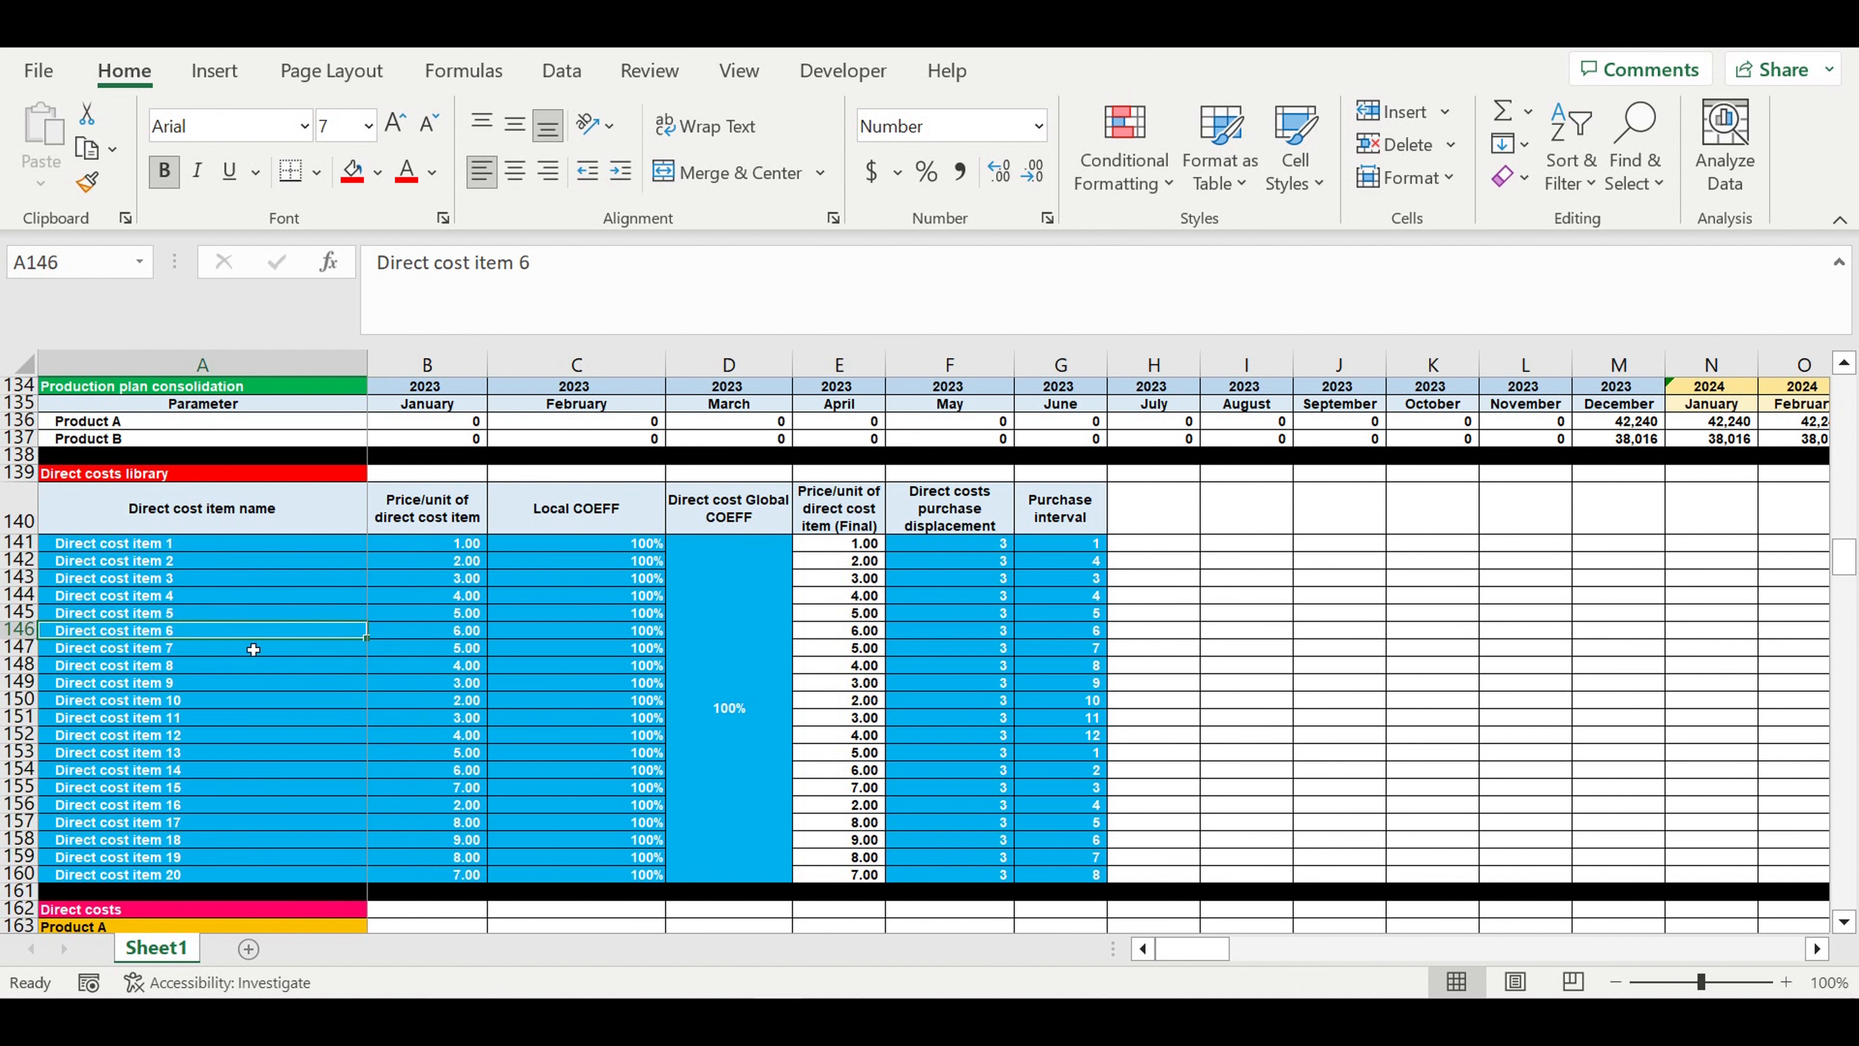
{"action": "left_click_drag", "start_coordinate": [639, 545], "coordinate": [715, 771]}
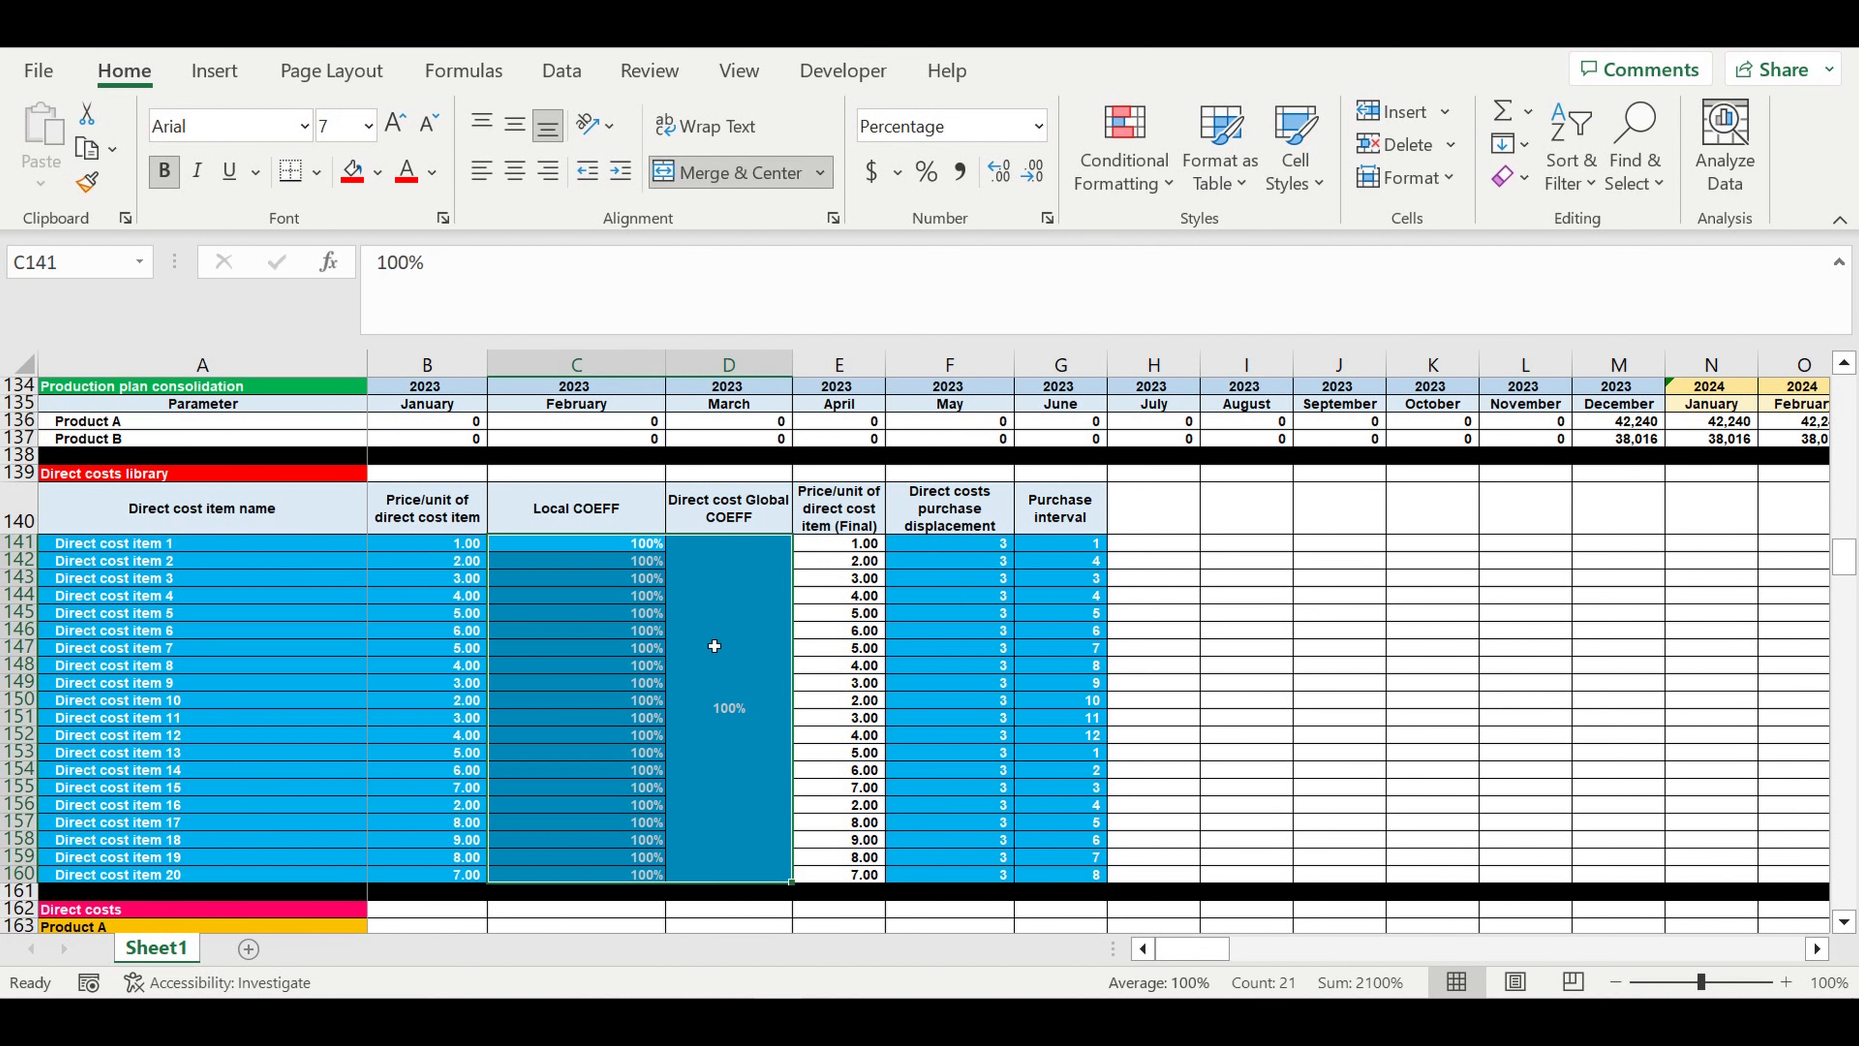
- Check the purchase displacement of Direct cost item 1 and the purchase interval options of Direct cost item 2
{"action": "left_click", "coordinate": [950, 543]}
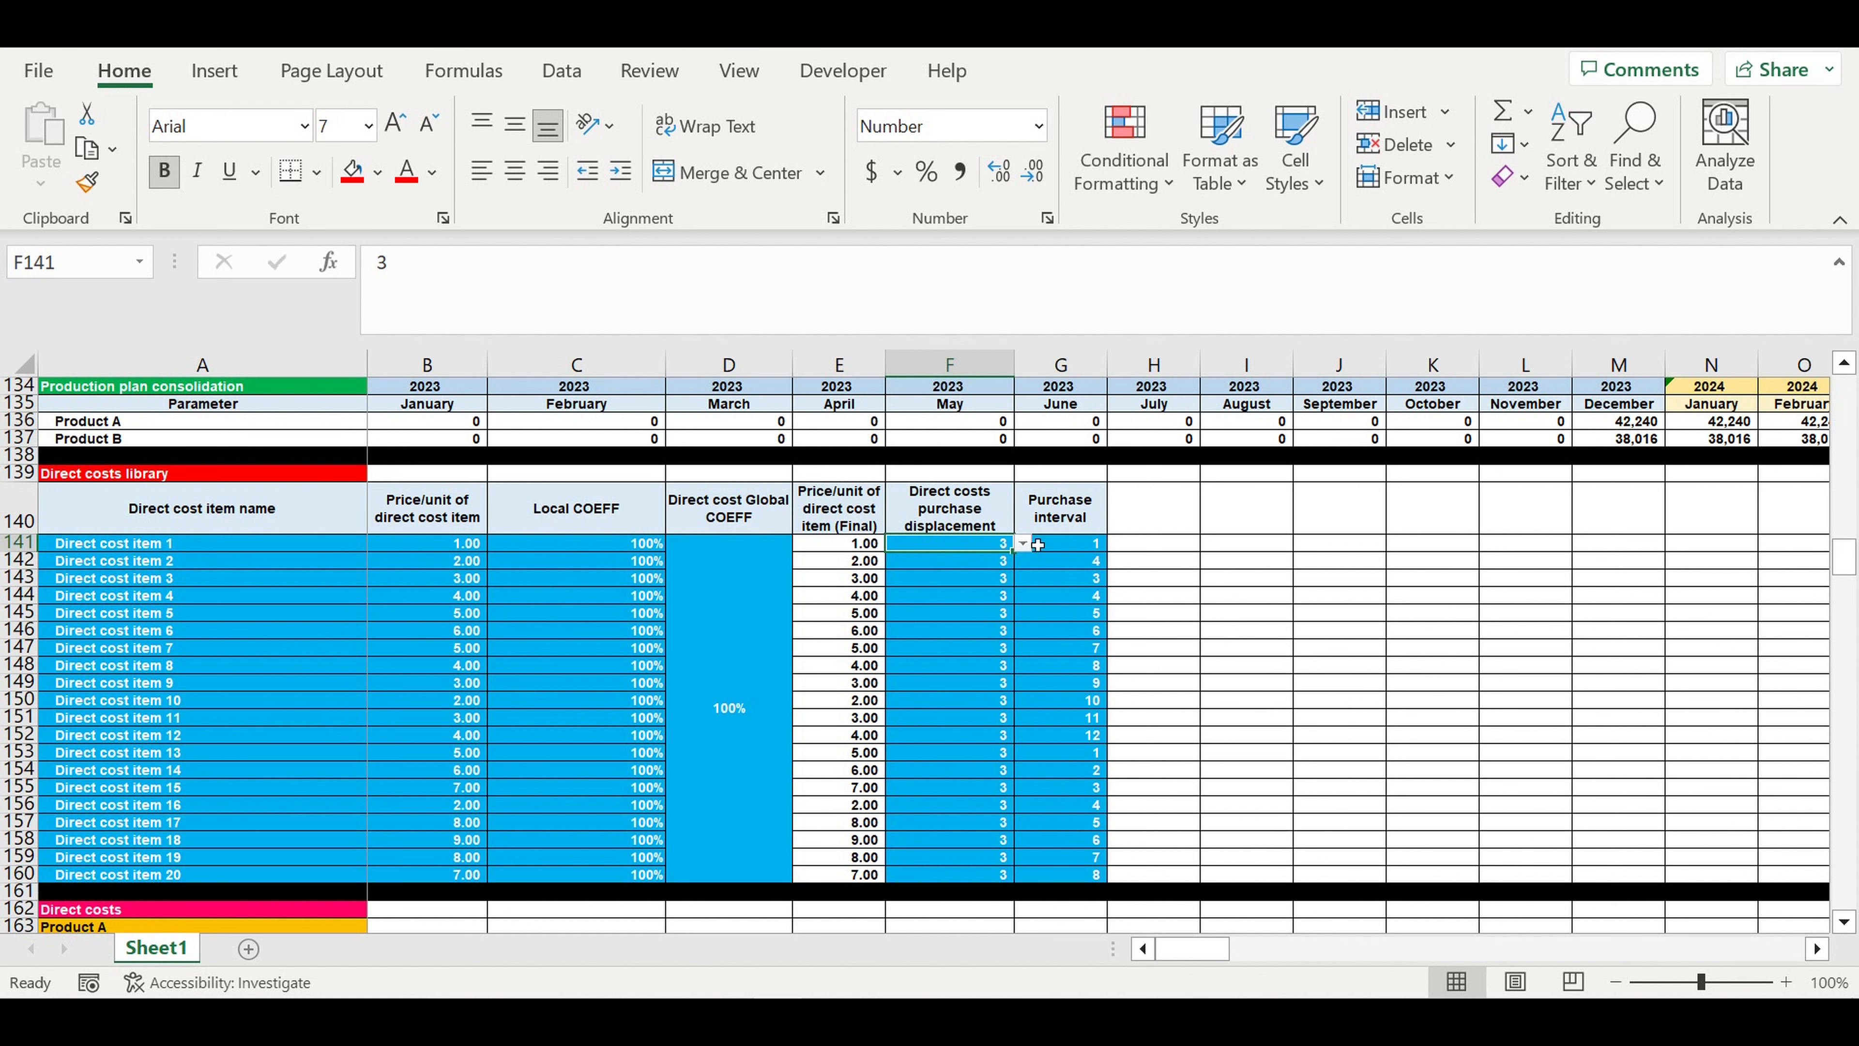
{"action": "left_click", "coordinate": [983, 549]}
{"action": "left_click", "coordinate": [1067, 548]}
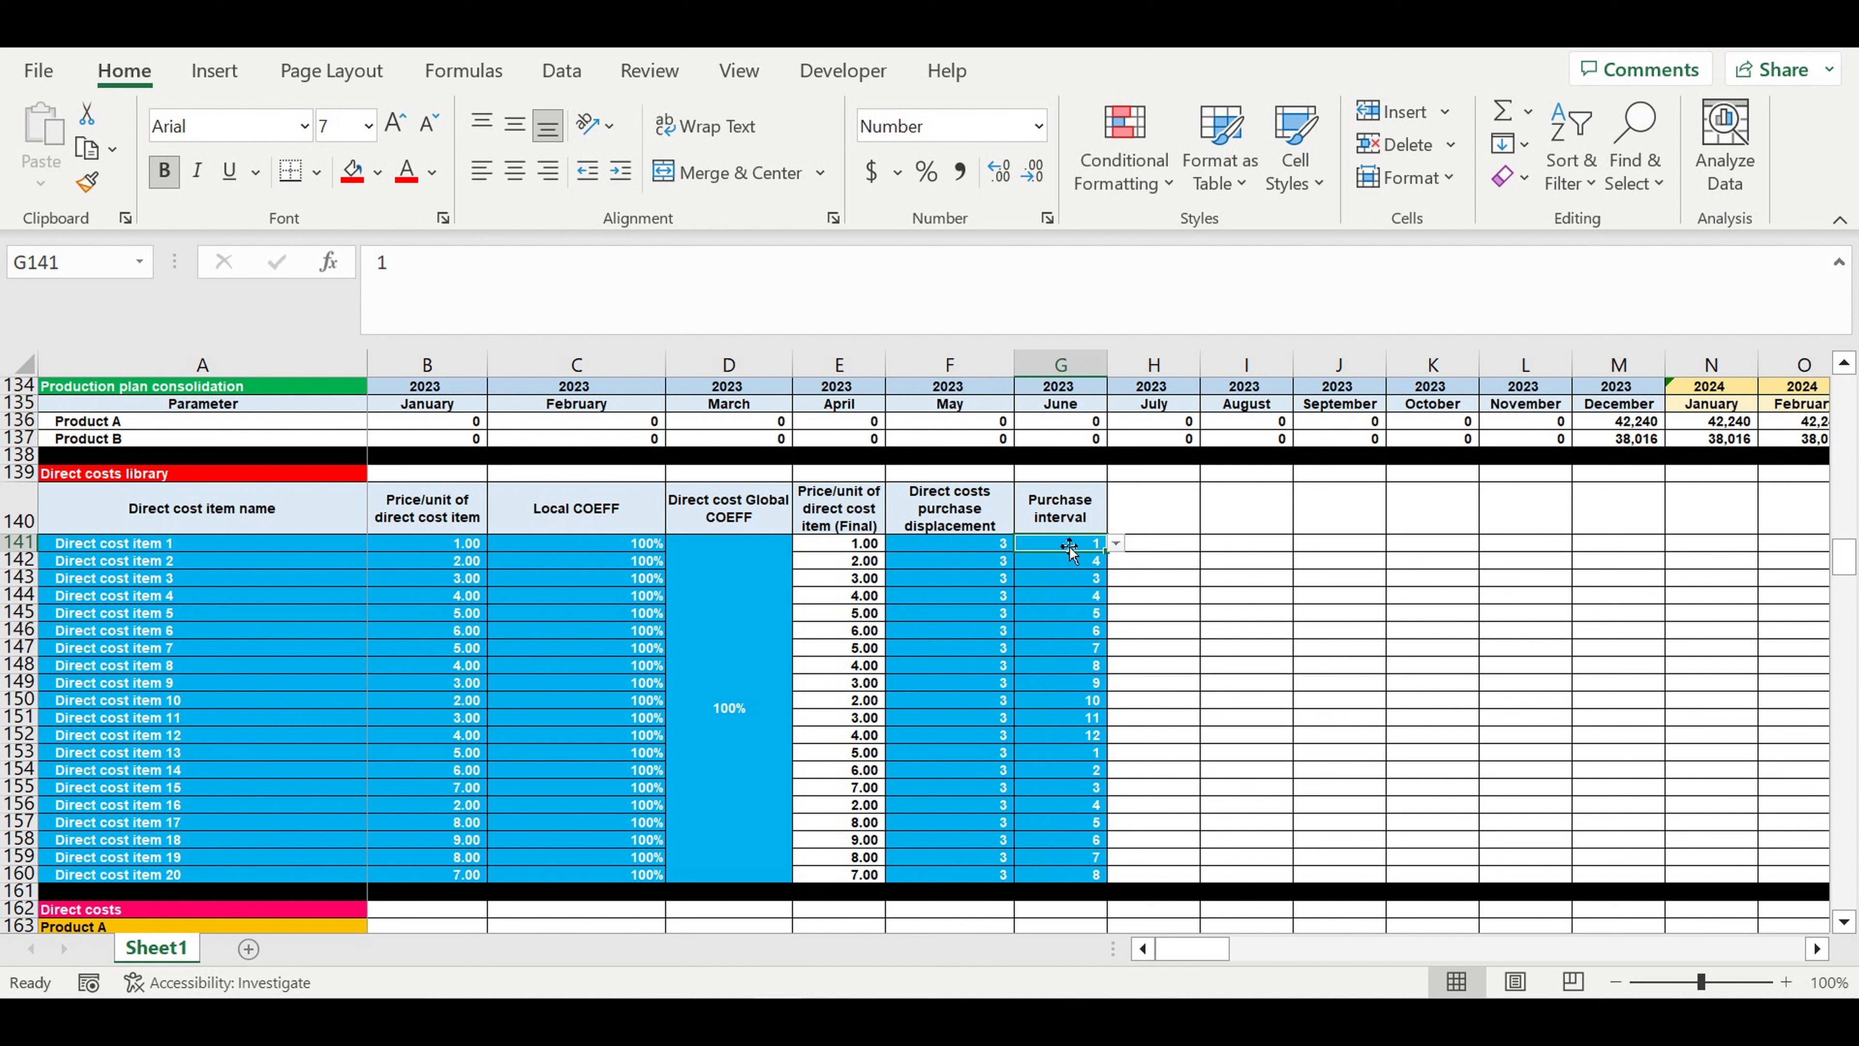
{"action": "left_click", "coordinate": [1072, 566]}
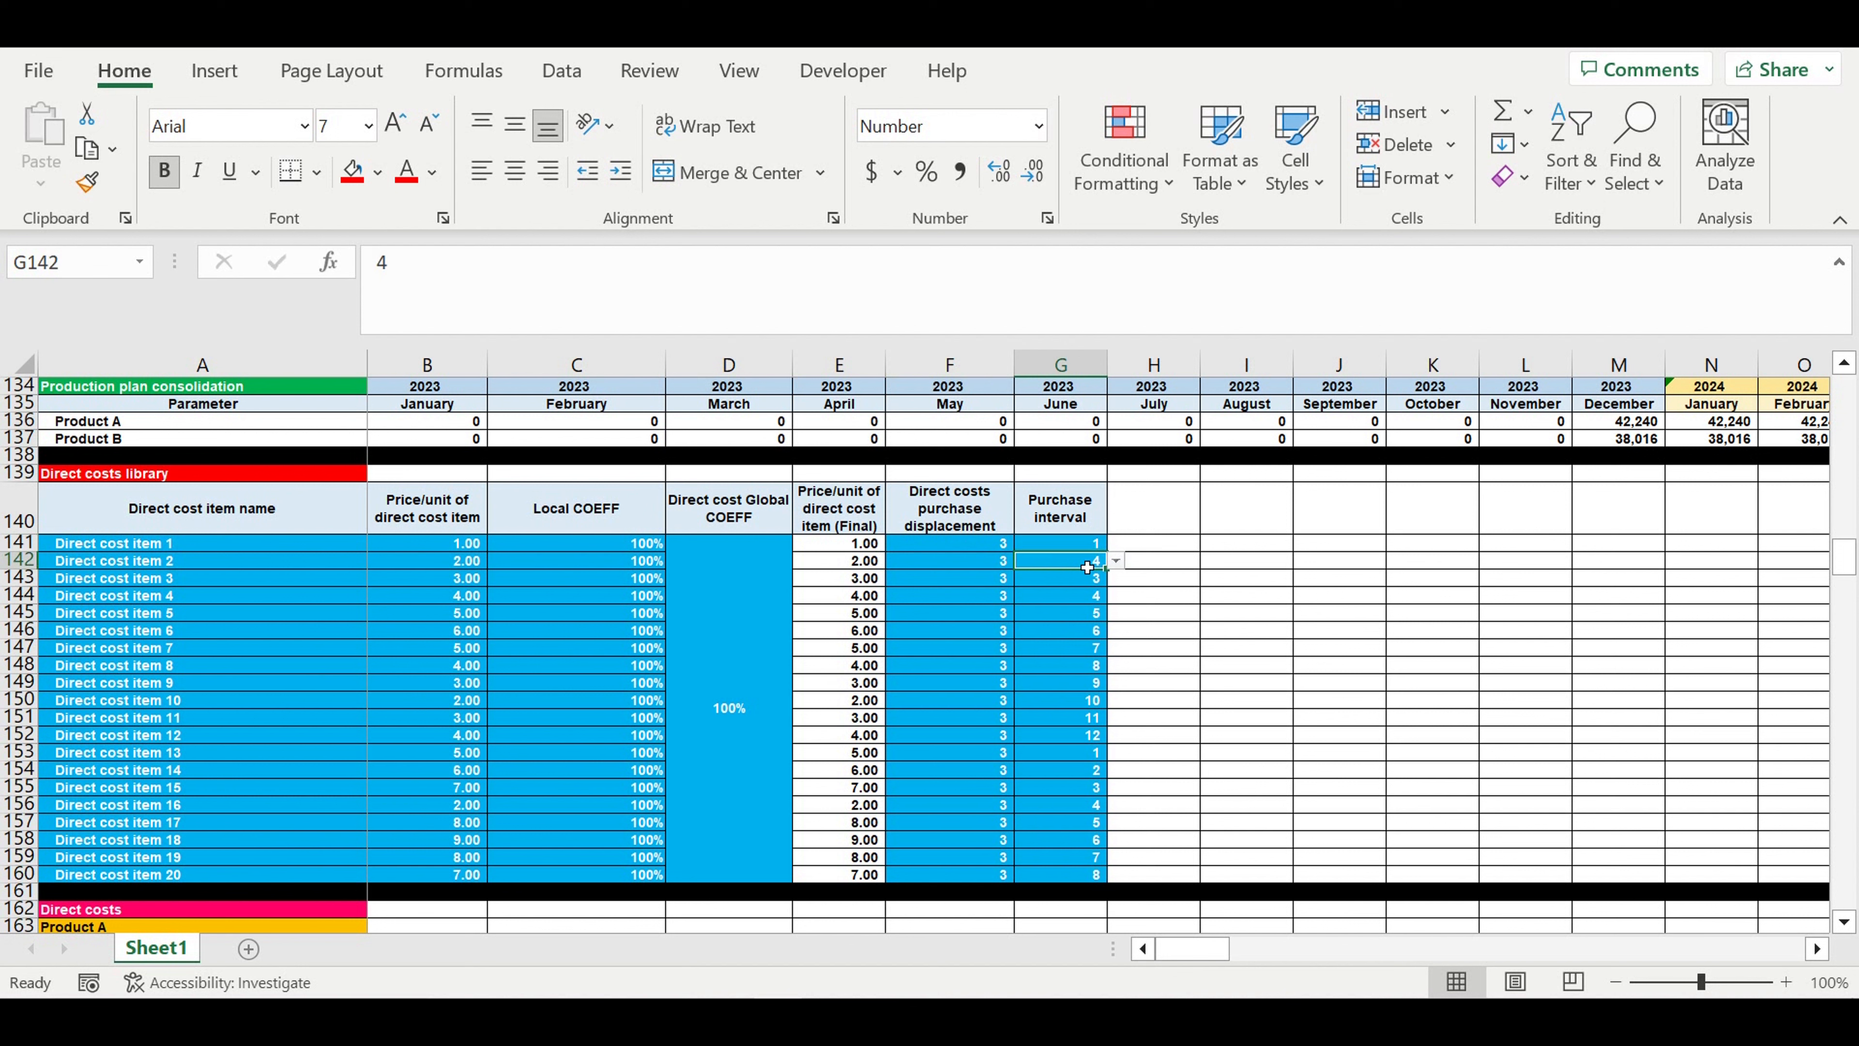
{"action": "left_click", "coordinate": [1116, 562]}
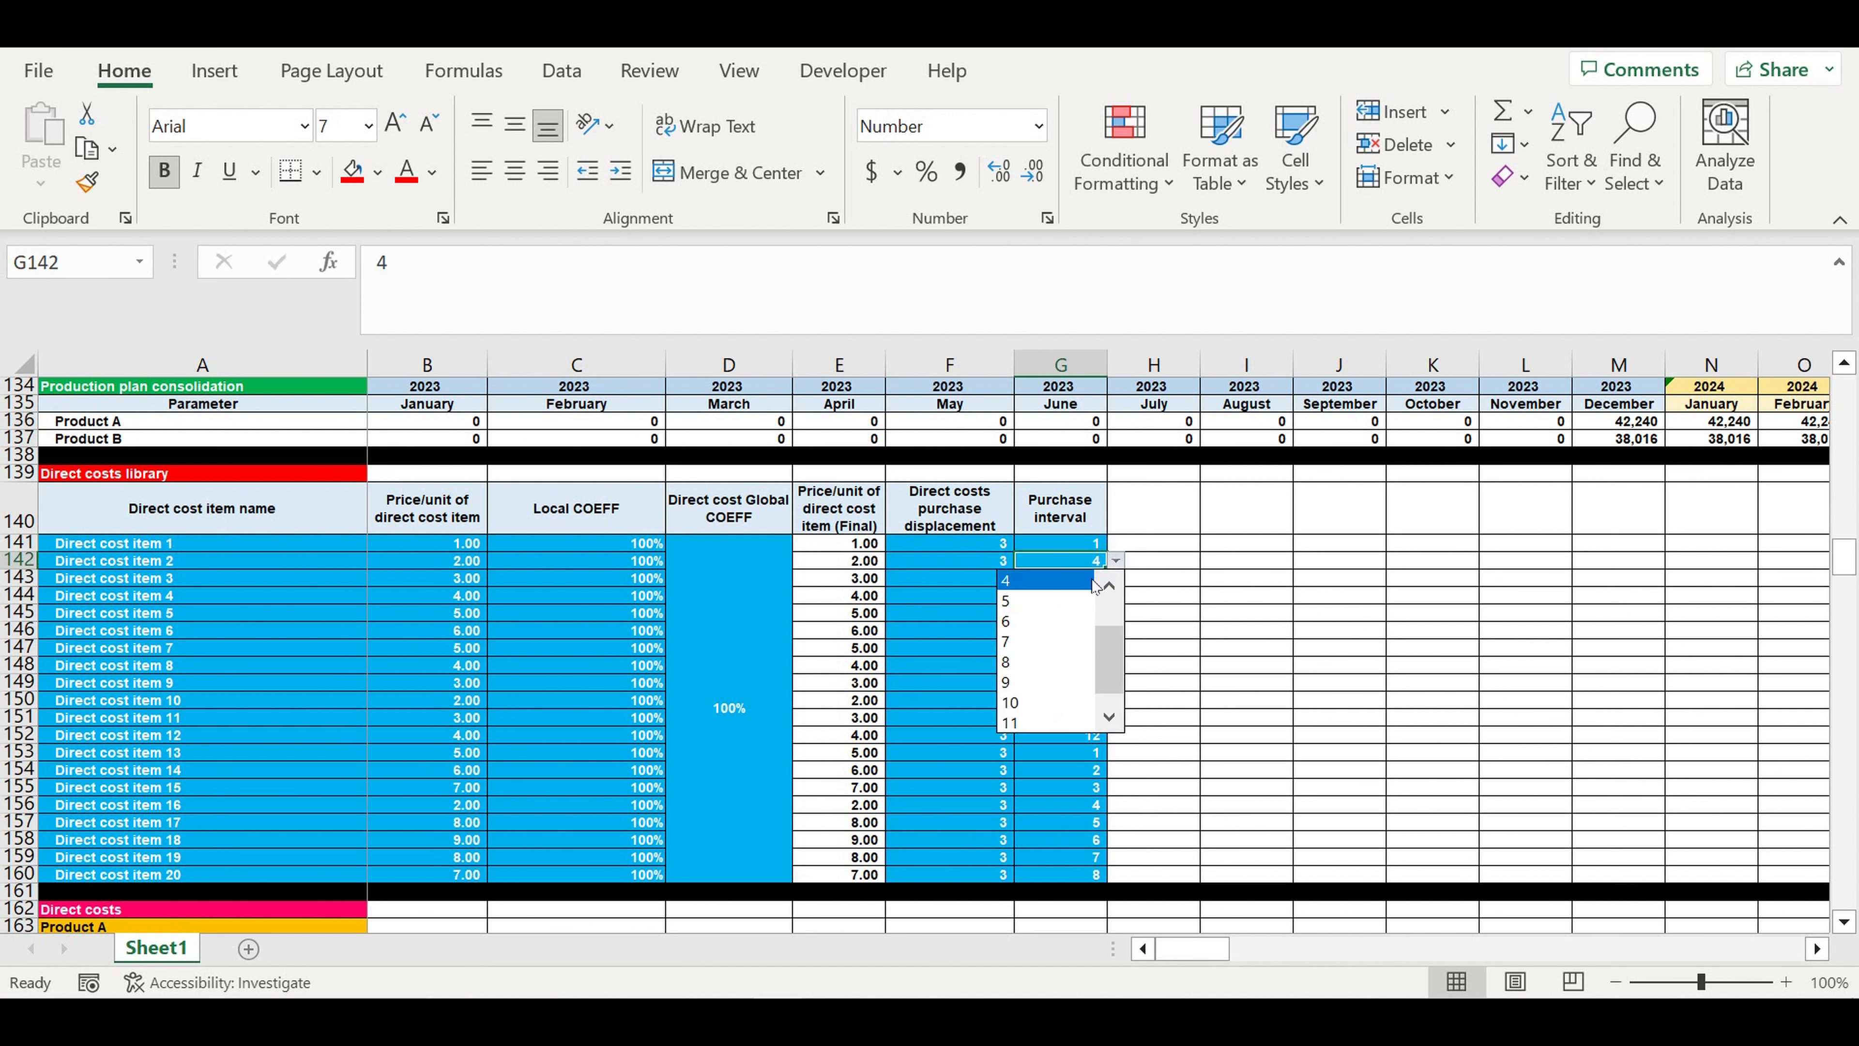
{"action": "key", "text": "Escape"}
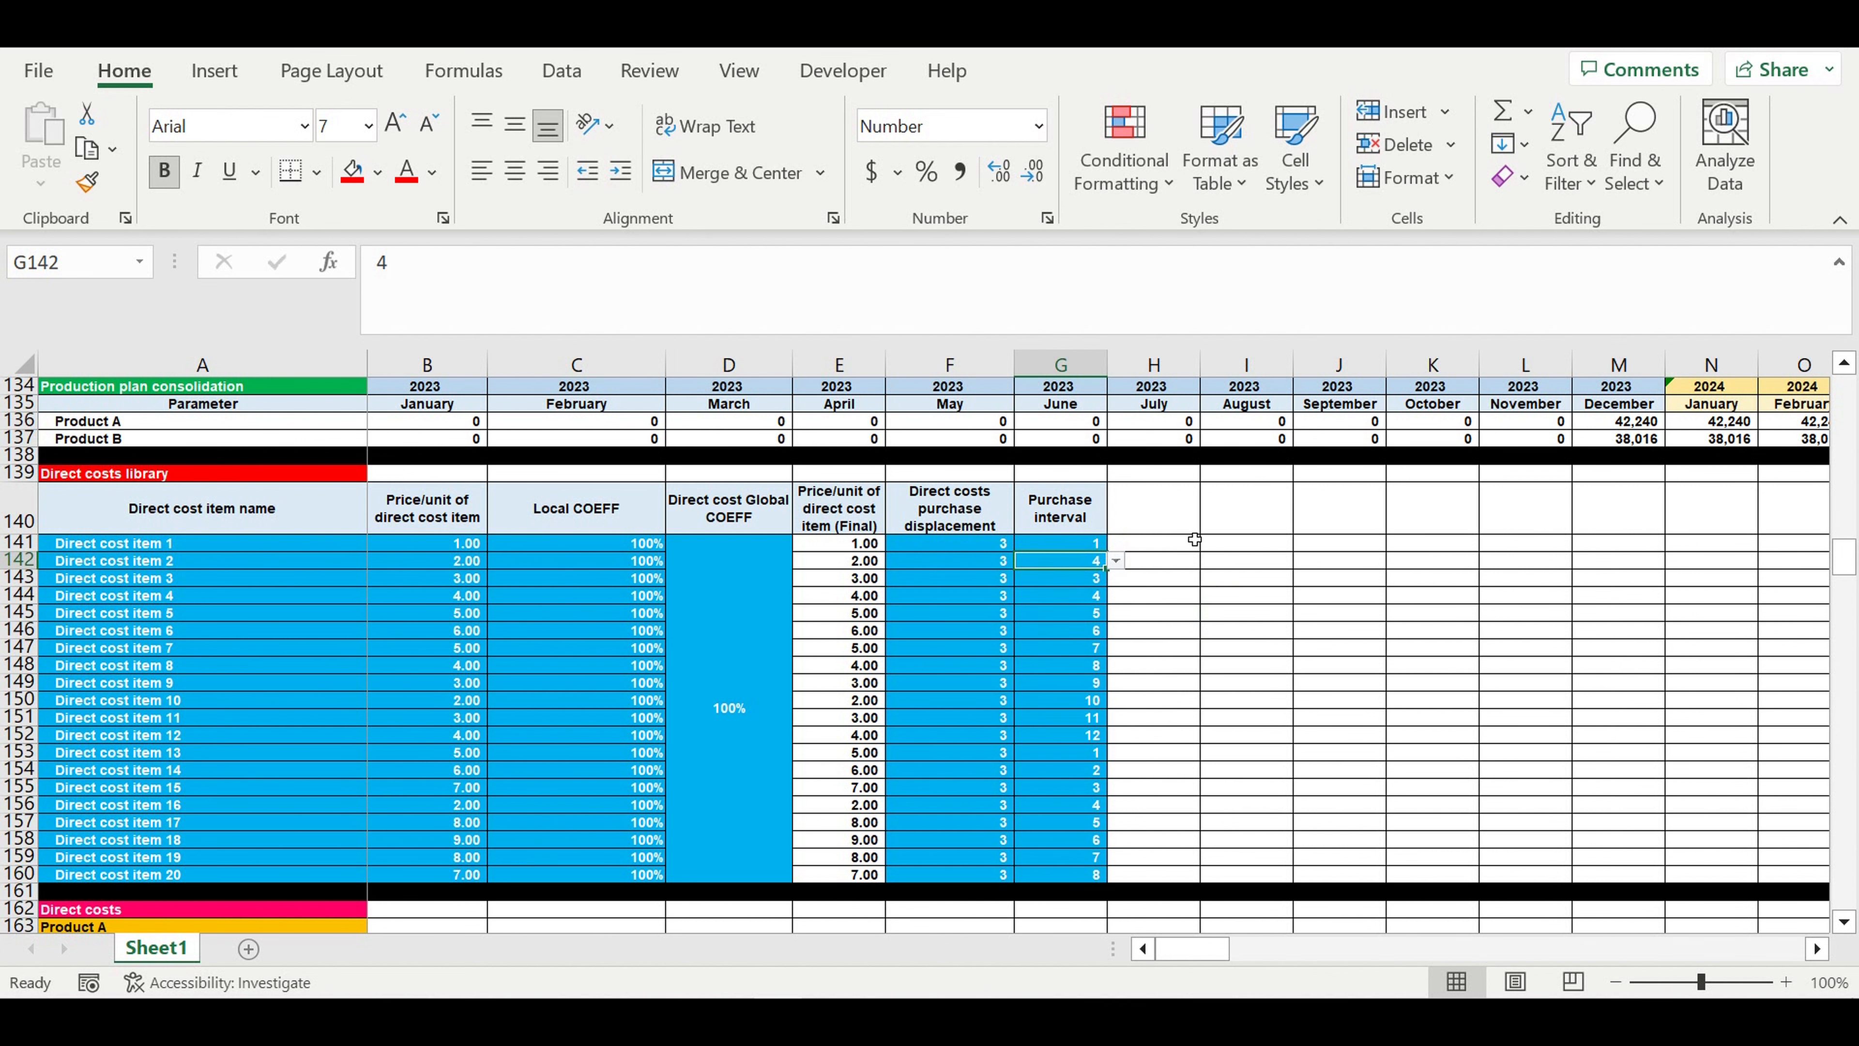
- Locate the Product A and Product B tables in the Direct costs section and check their linked headings
{"action": "scroll", "coordinate": [286, 600], "scroll_direction": "down", "scroll_amount": 5}
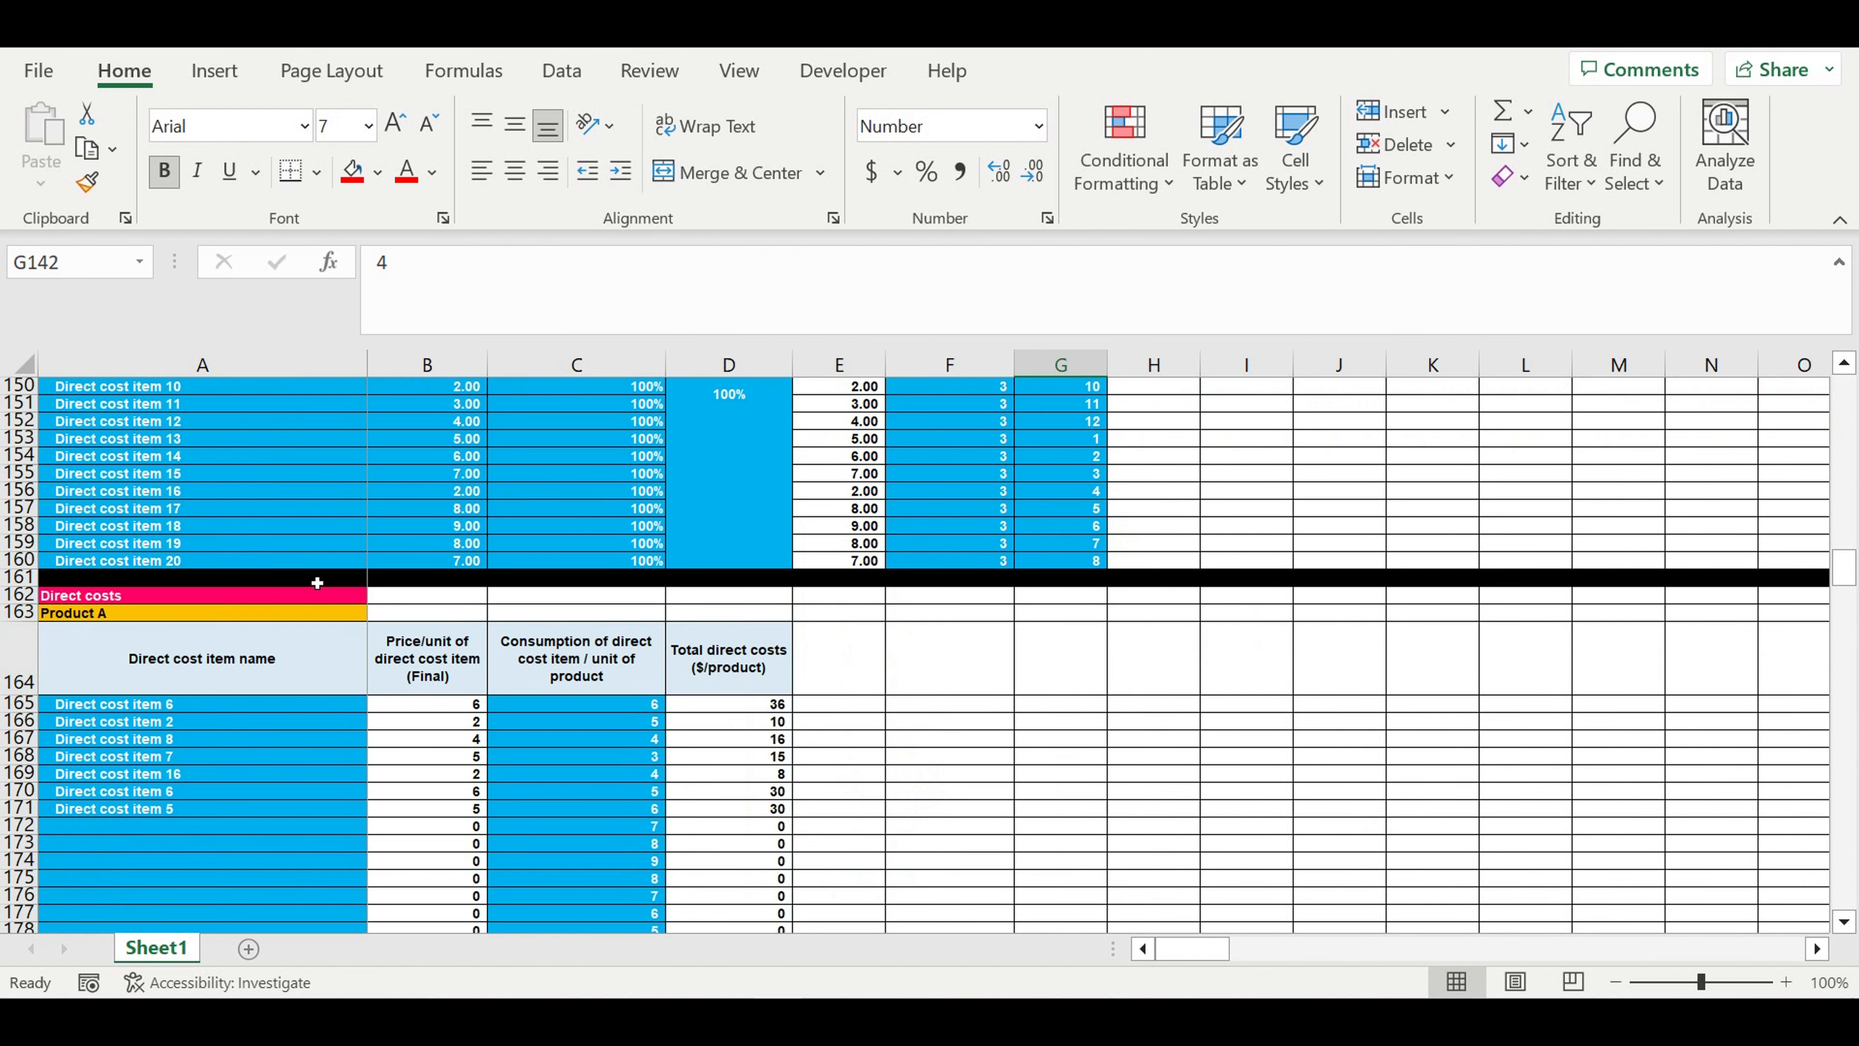
{"action": "left_click", "coordinate": [90, 612]}
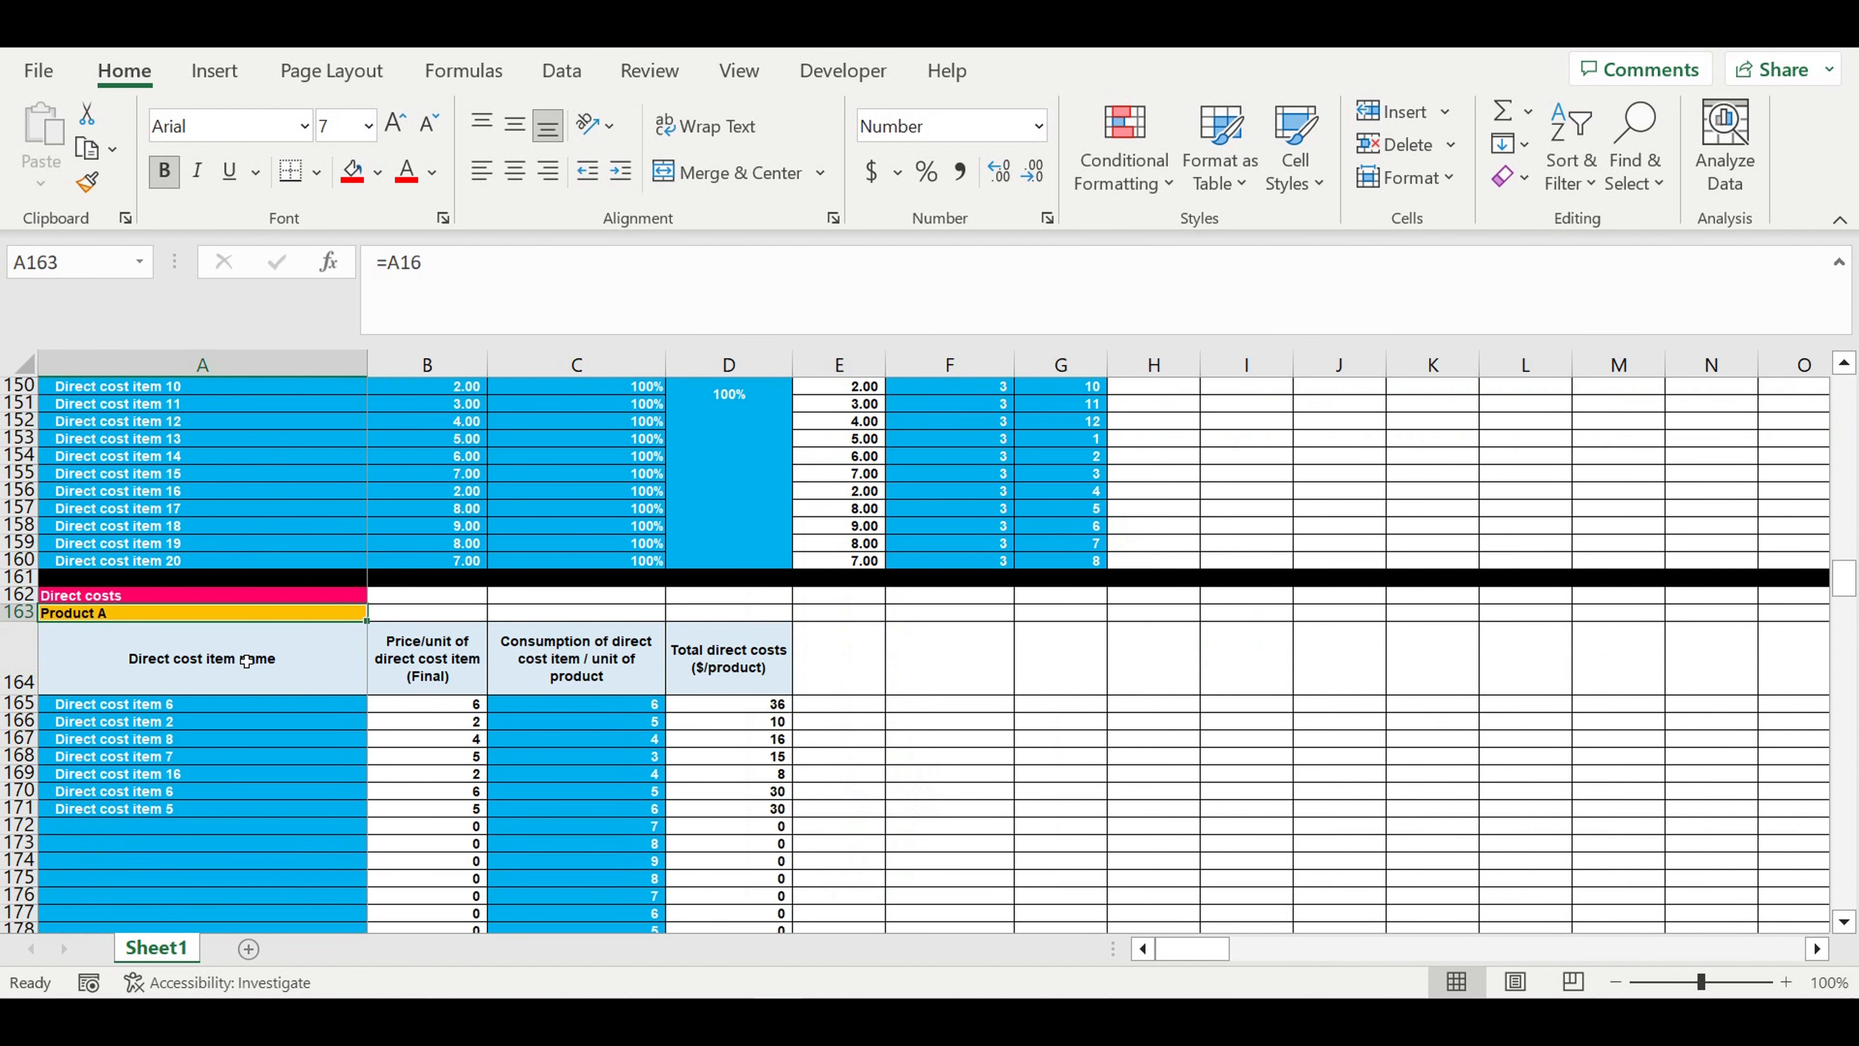
{"action": "scroll", "coordinate": [249, 725], "scroll_direction": "down", "scroll_amount": 4}
{"action": "scroll", "coordinate": [238, 739], "scroll_direction": "down", "scroll_amount": 2}
{"action": "left_click", "coordinate": [139, 809]}
{"action": "scroll", "coordinate": [234, 644], "scroll_direction": "up", "scroll_amount": 4}
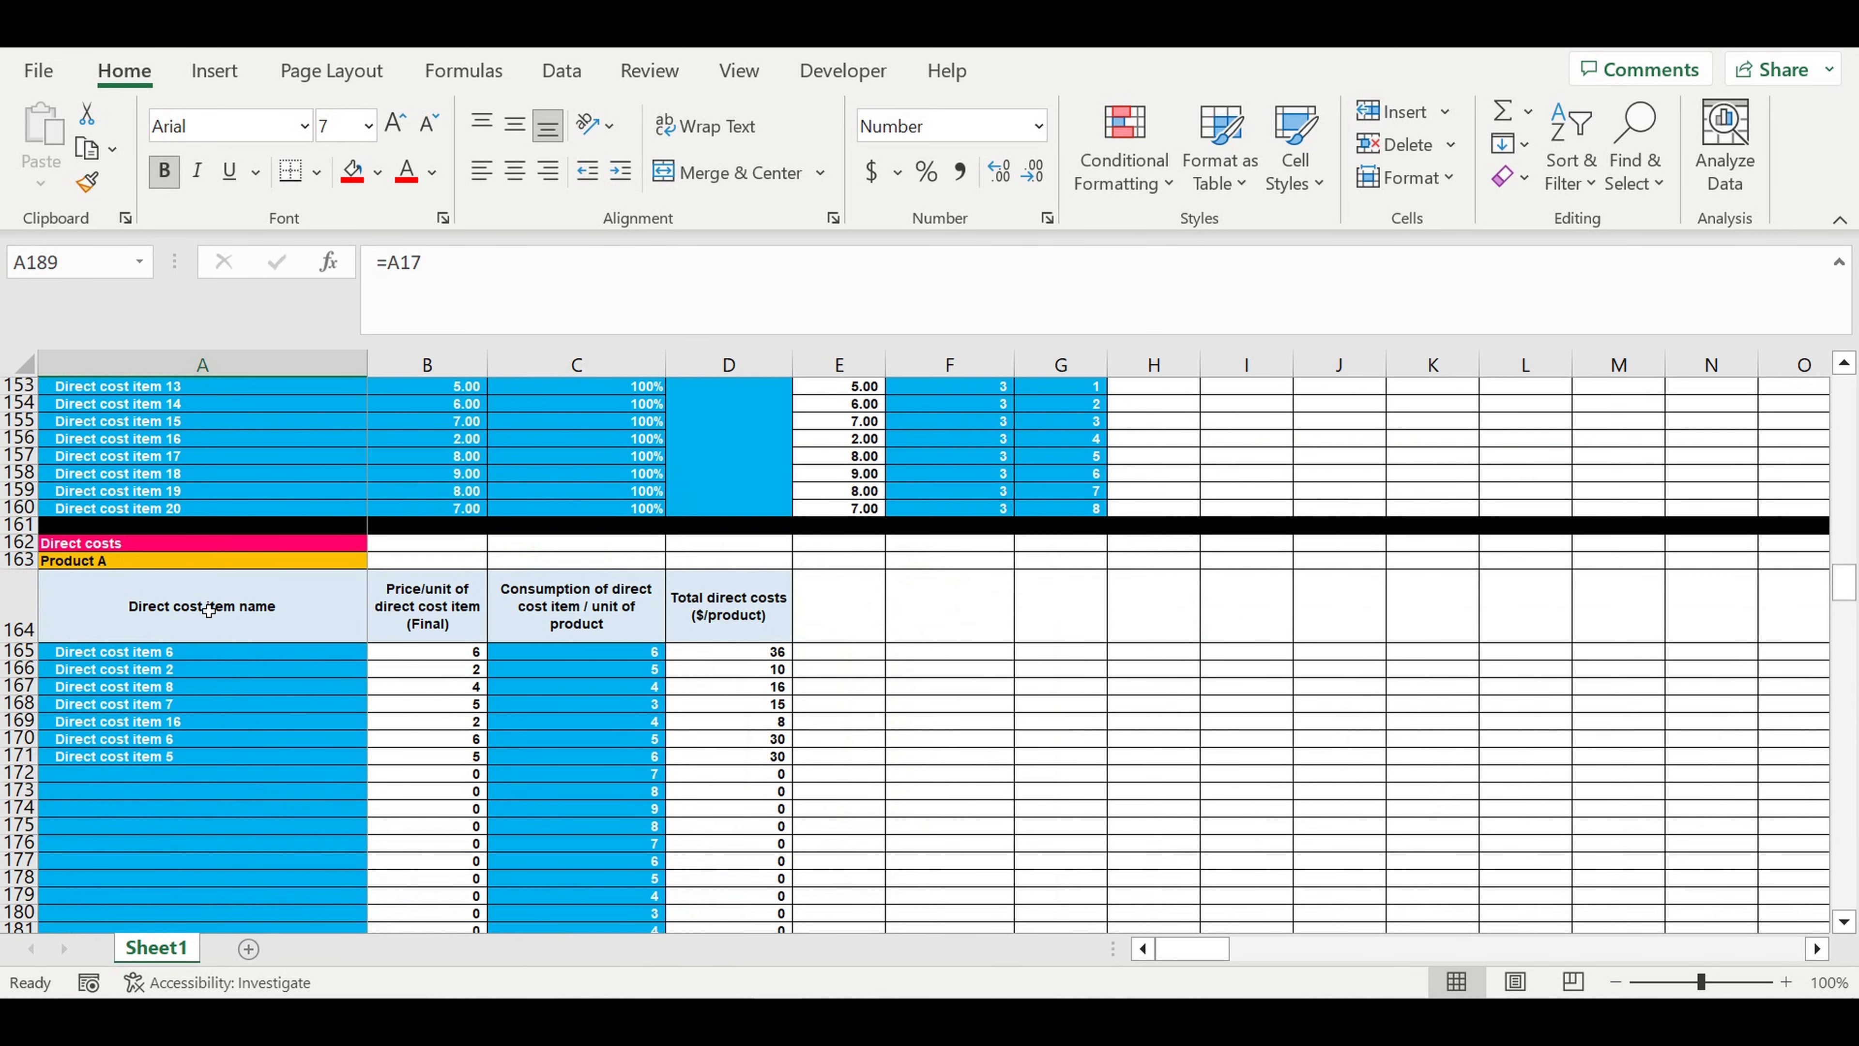
- Add Direct cost item 3 in the first empty row of Product A's direct costs table
{"action": "left_click", "coordinate": [155, 673]}
{"action": "left_click_drag", "start_coordinate": [176, 651], "coordinate": [154, 759]}
{"action": "left_click", "coordinate": [151, 780]}
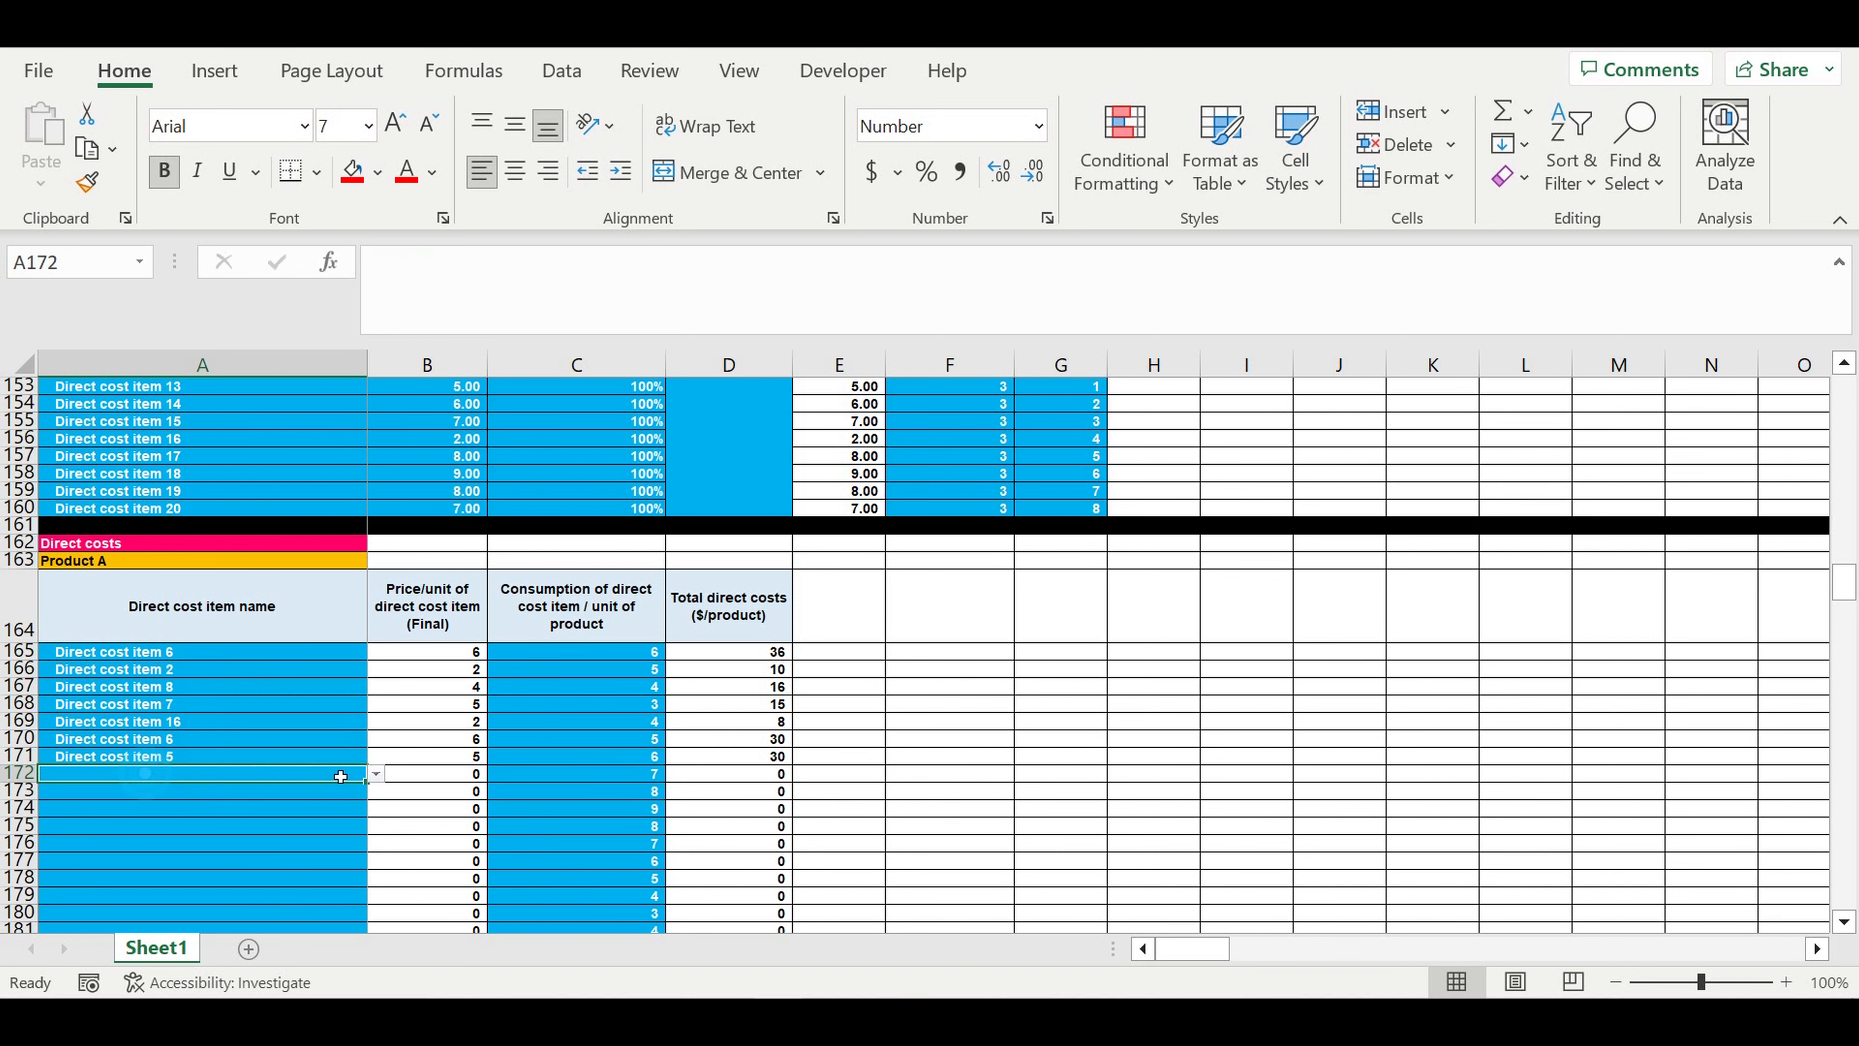
{"action": "left_click", "coordinate": [376, 773]}
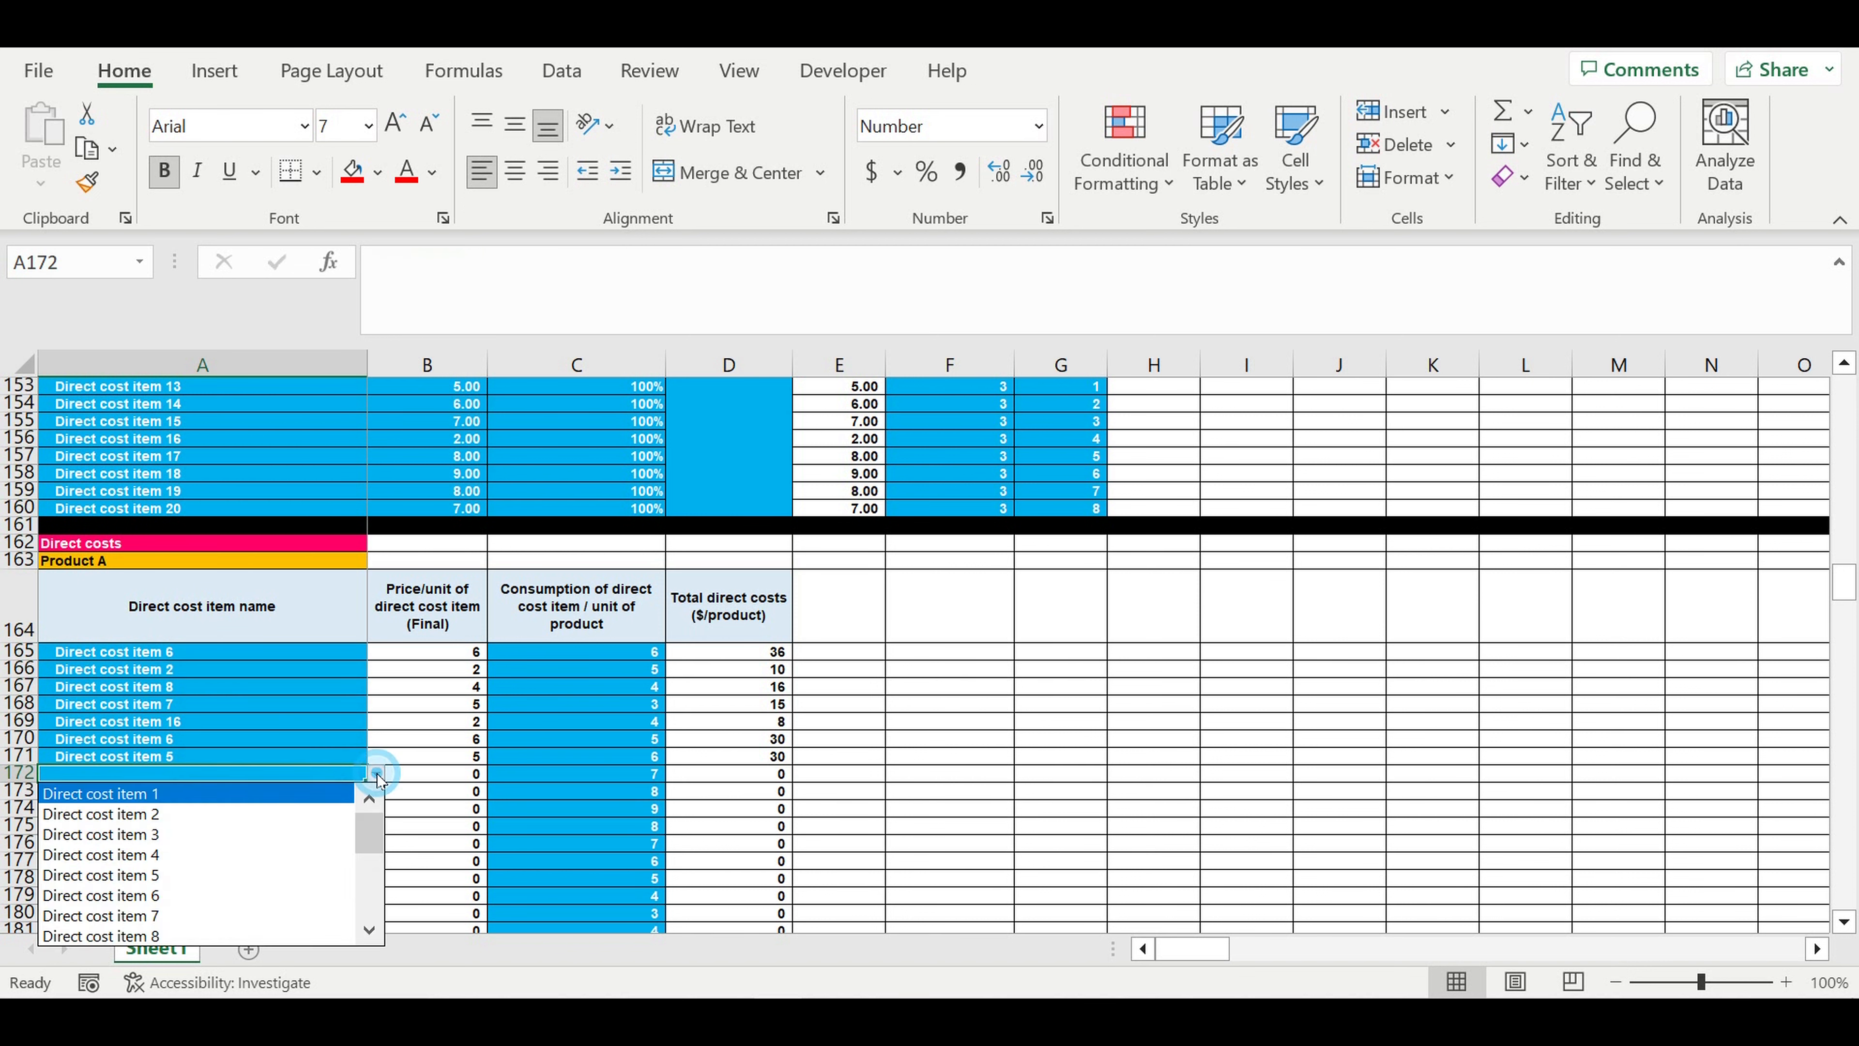
{"action": "left_click", "coordinate": [173, 835]}
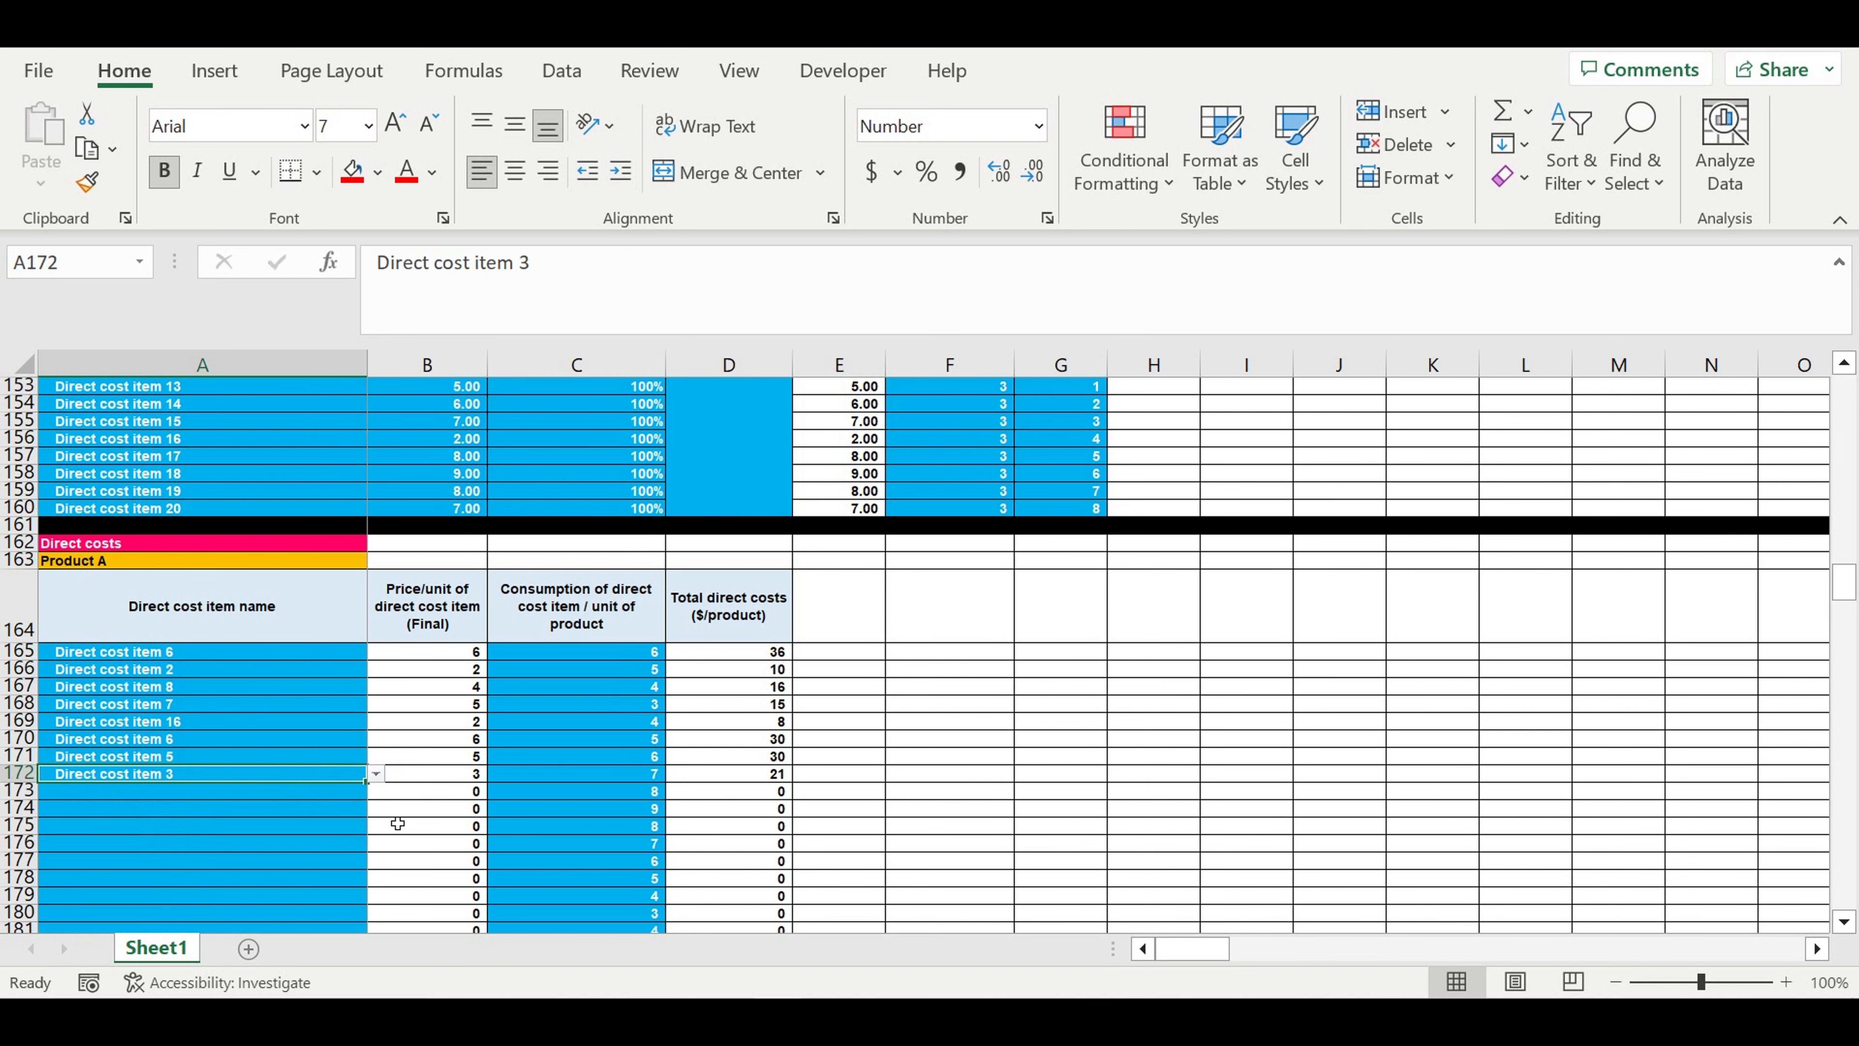
- Review the consumption of each direct cost item per unit of Product A
{"action": "left_click", "coordinate": [604, 773]}
{"action": "left_click_drag", "start_coordinate": [613, 651], "coordinate": [604, 783]}
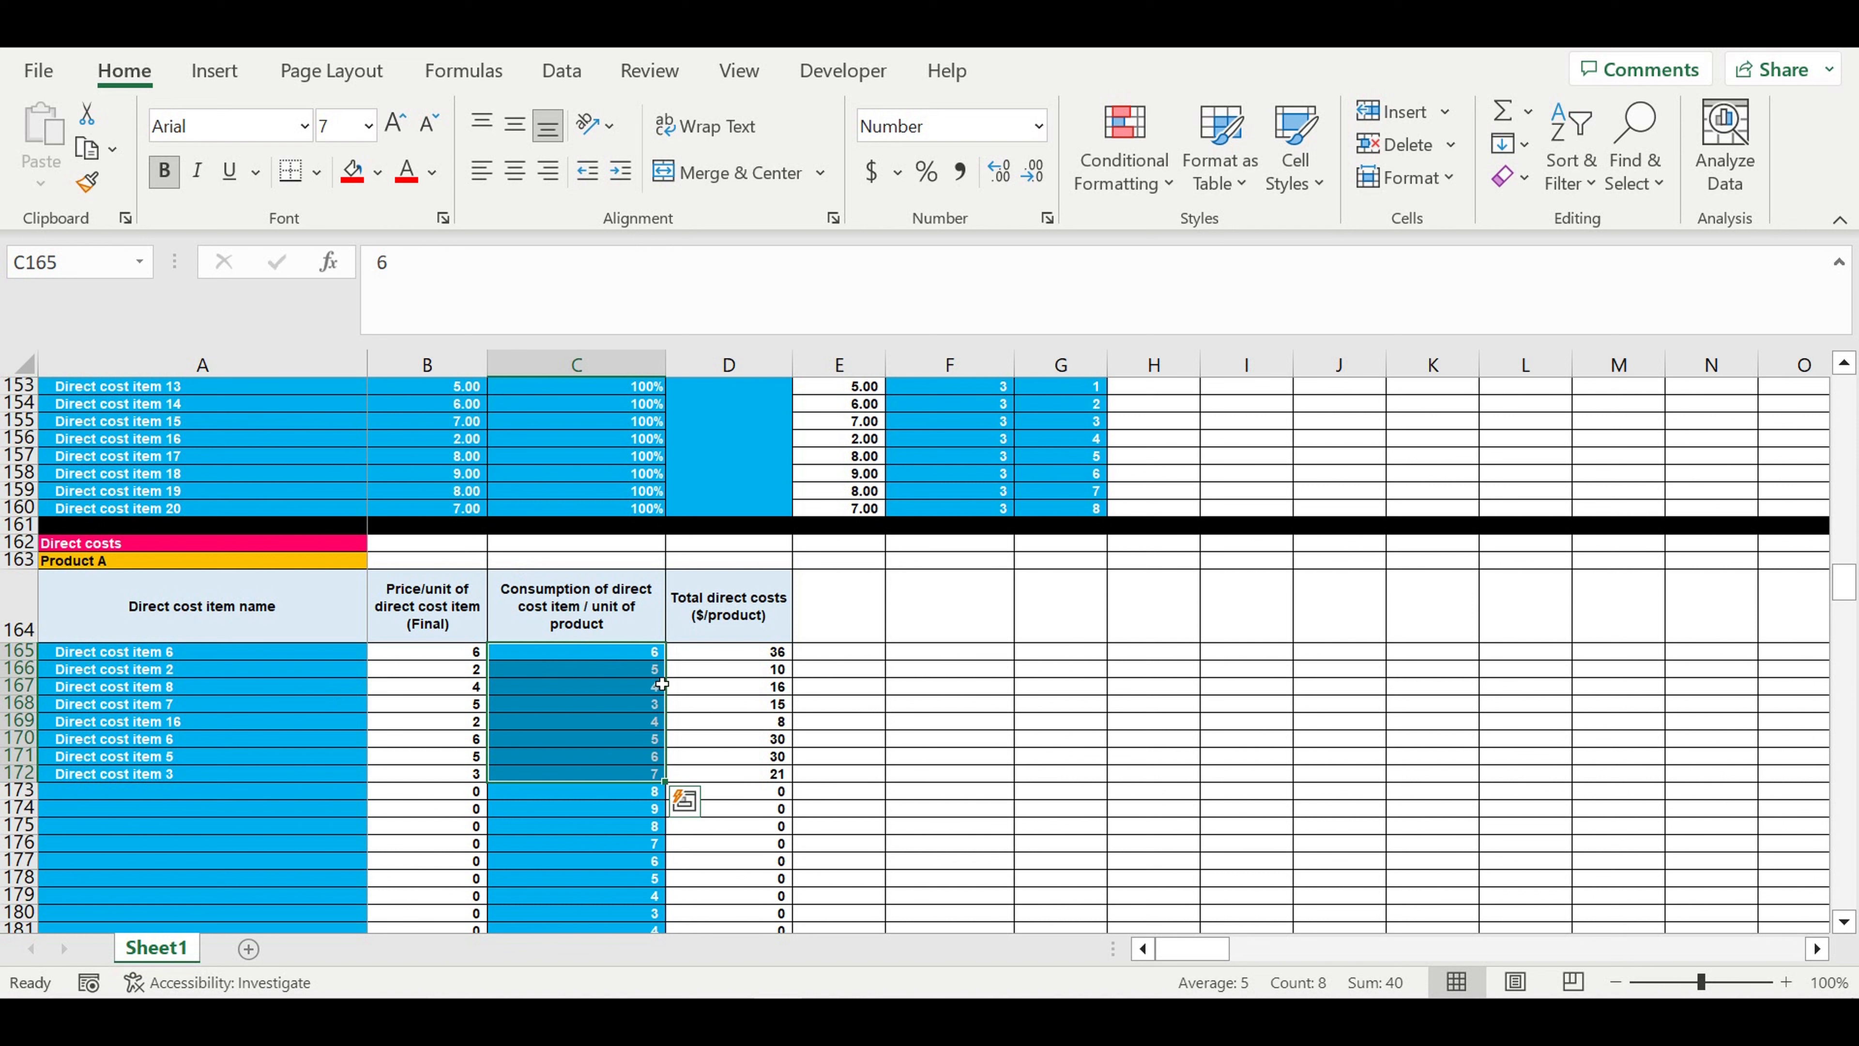
{"action": "left_click", "coordinate": [89, 564]}
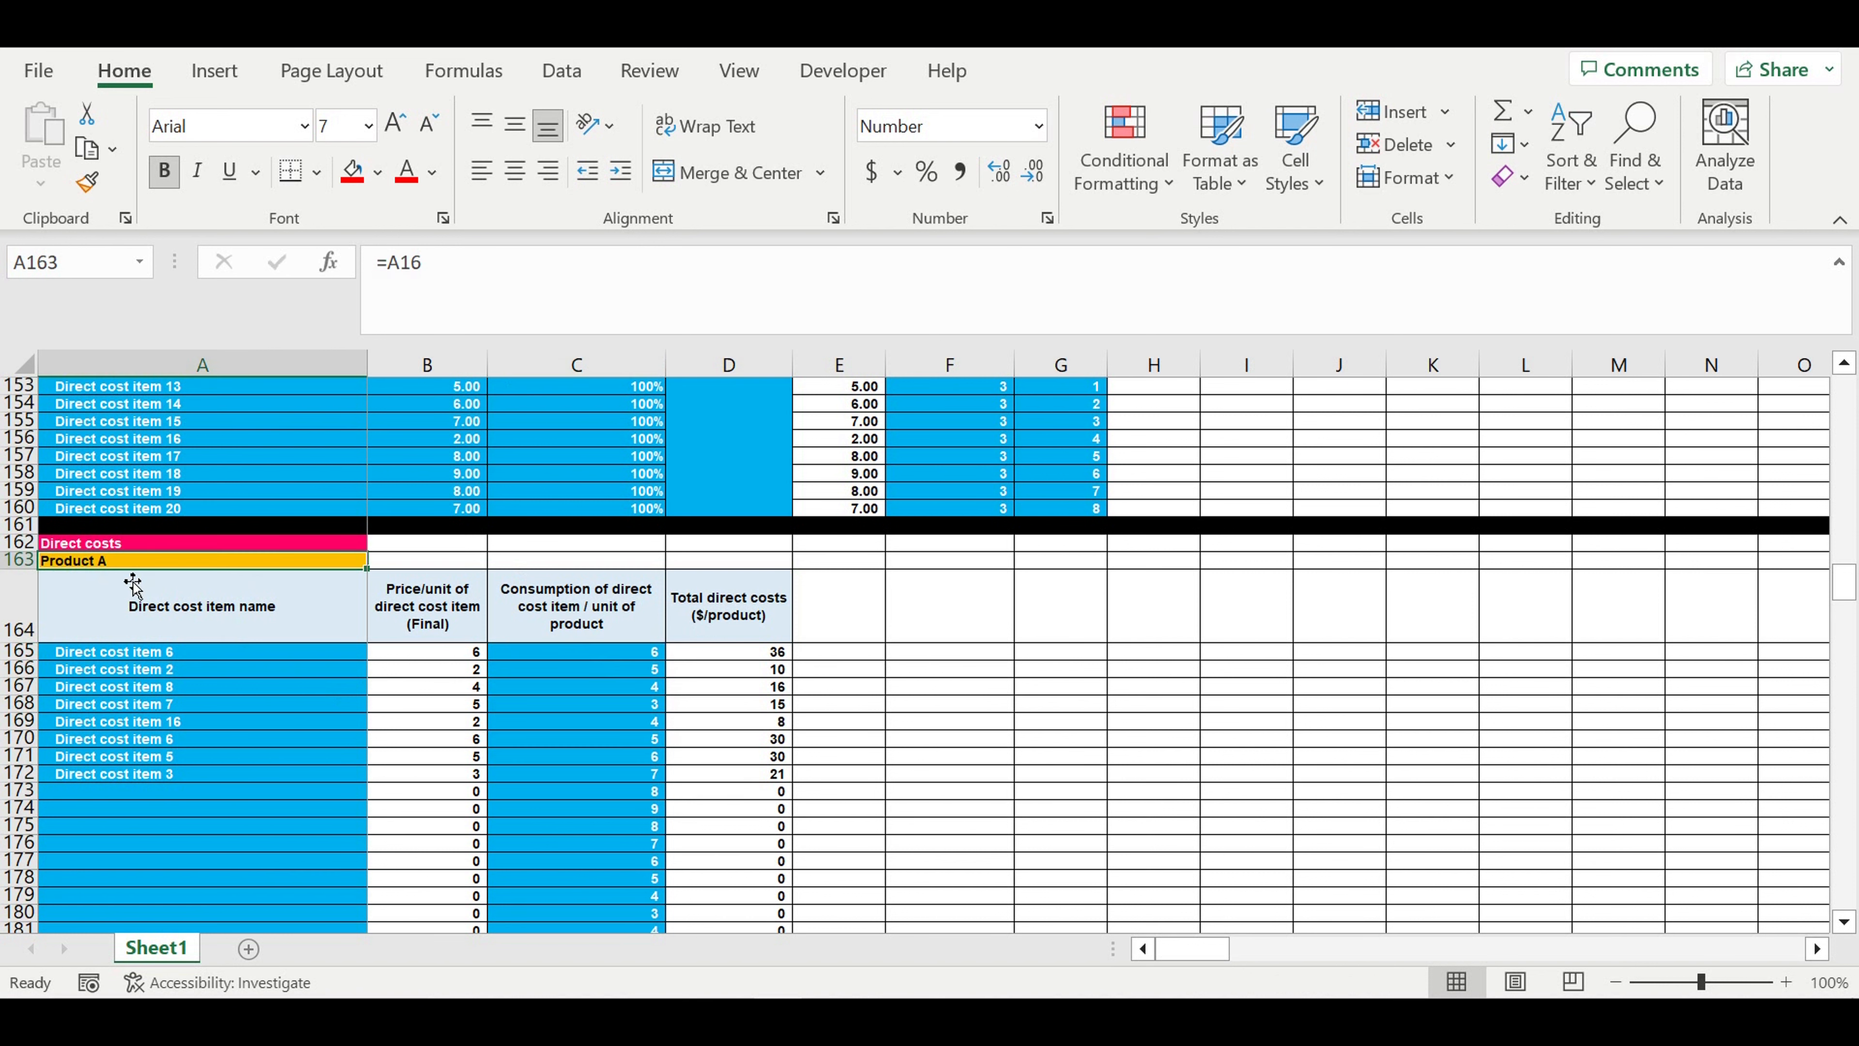
{"action": "left_click", "coordinate": [624, 659]}
{"action": "left_click", "coordinate": [136, 655]}
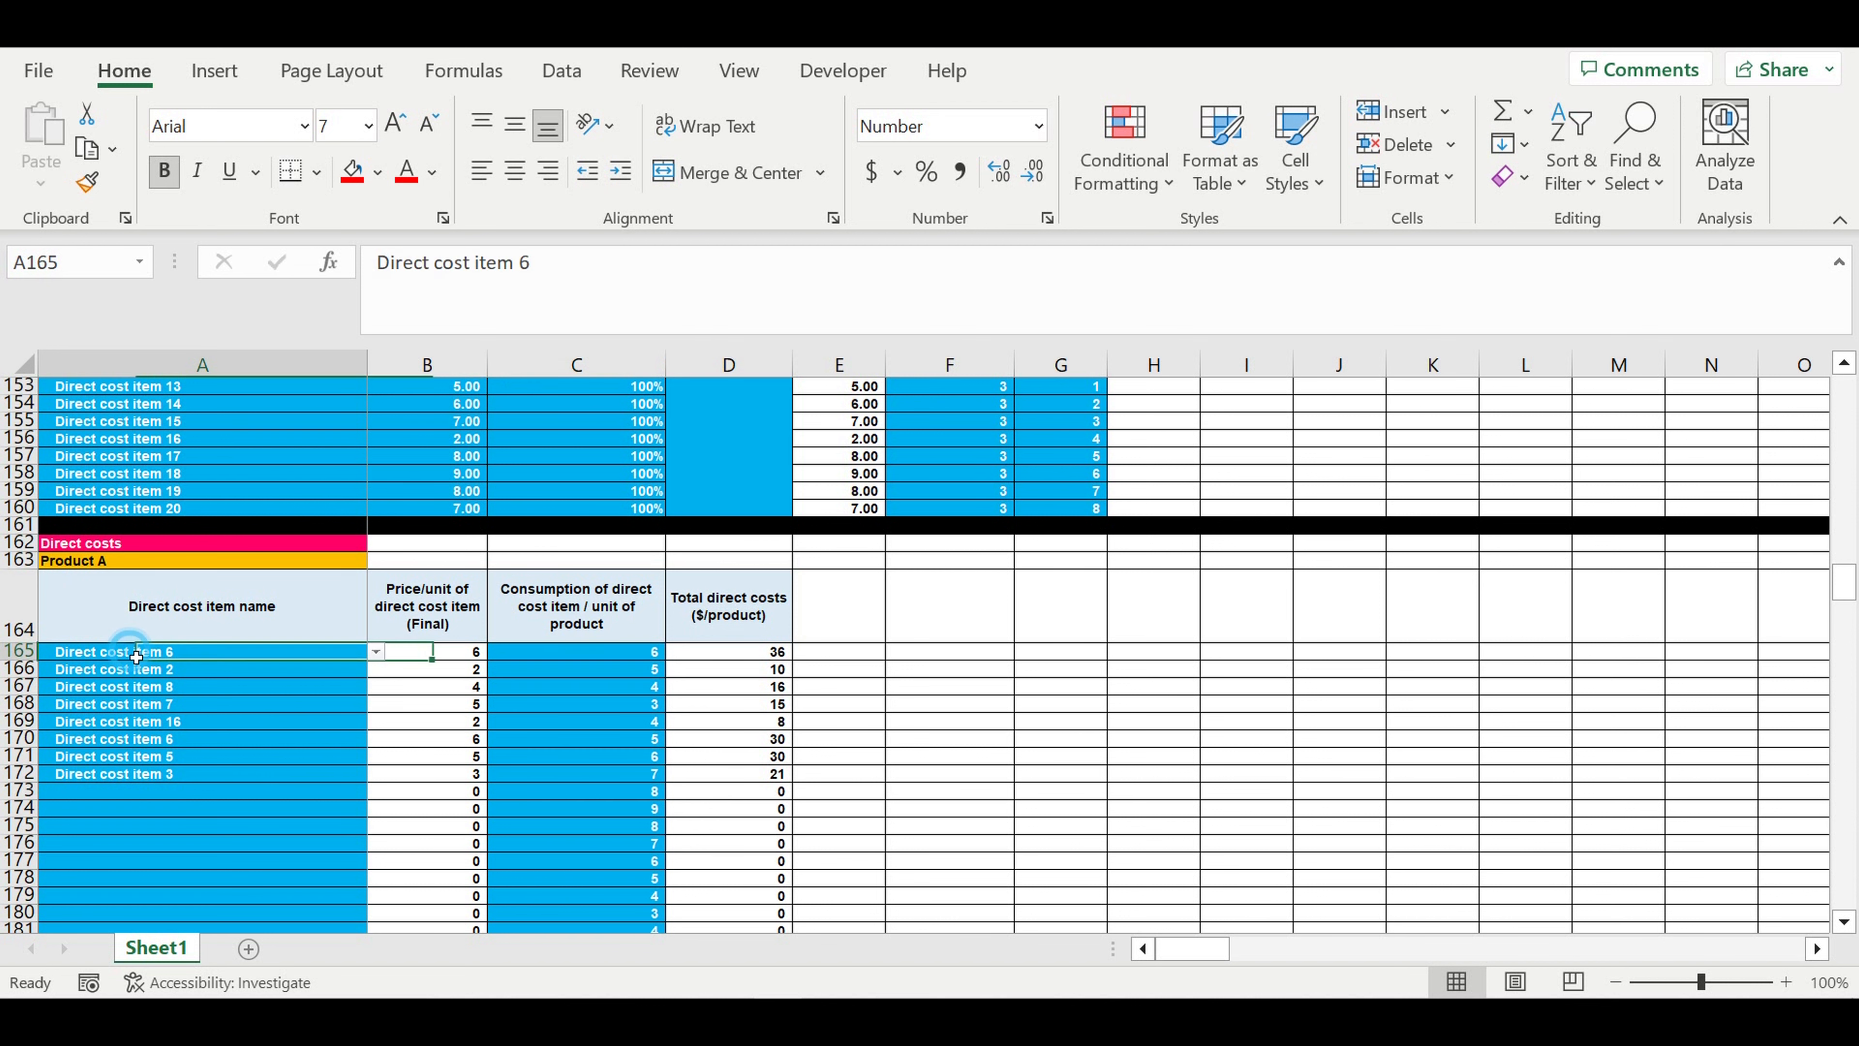
{"action": "left_click", "coordinate": [67, 564]}
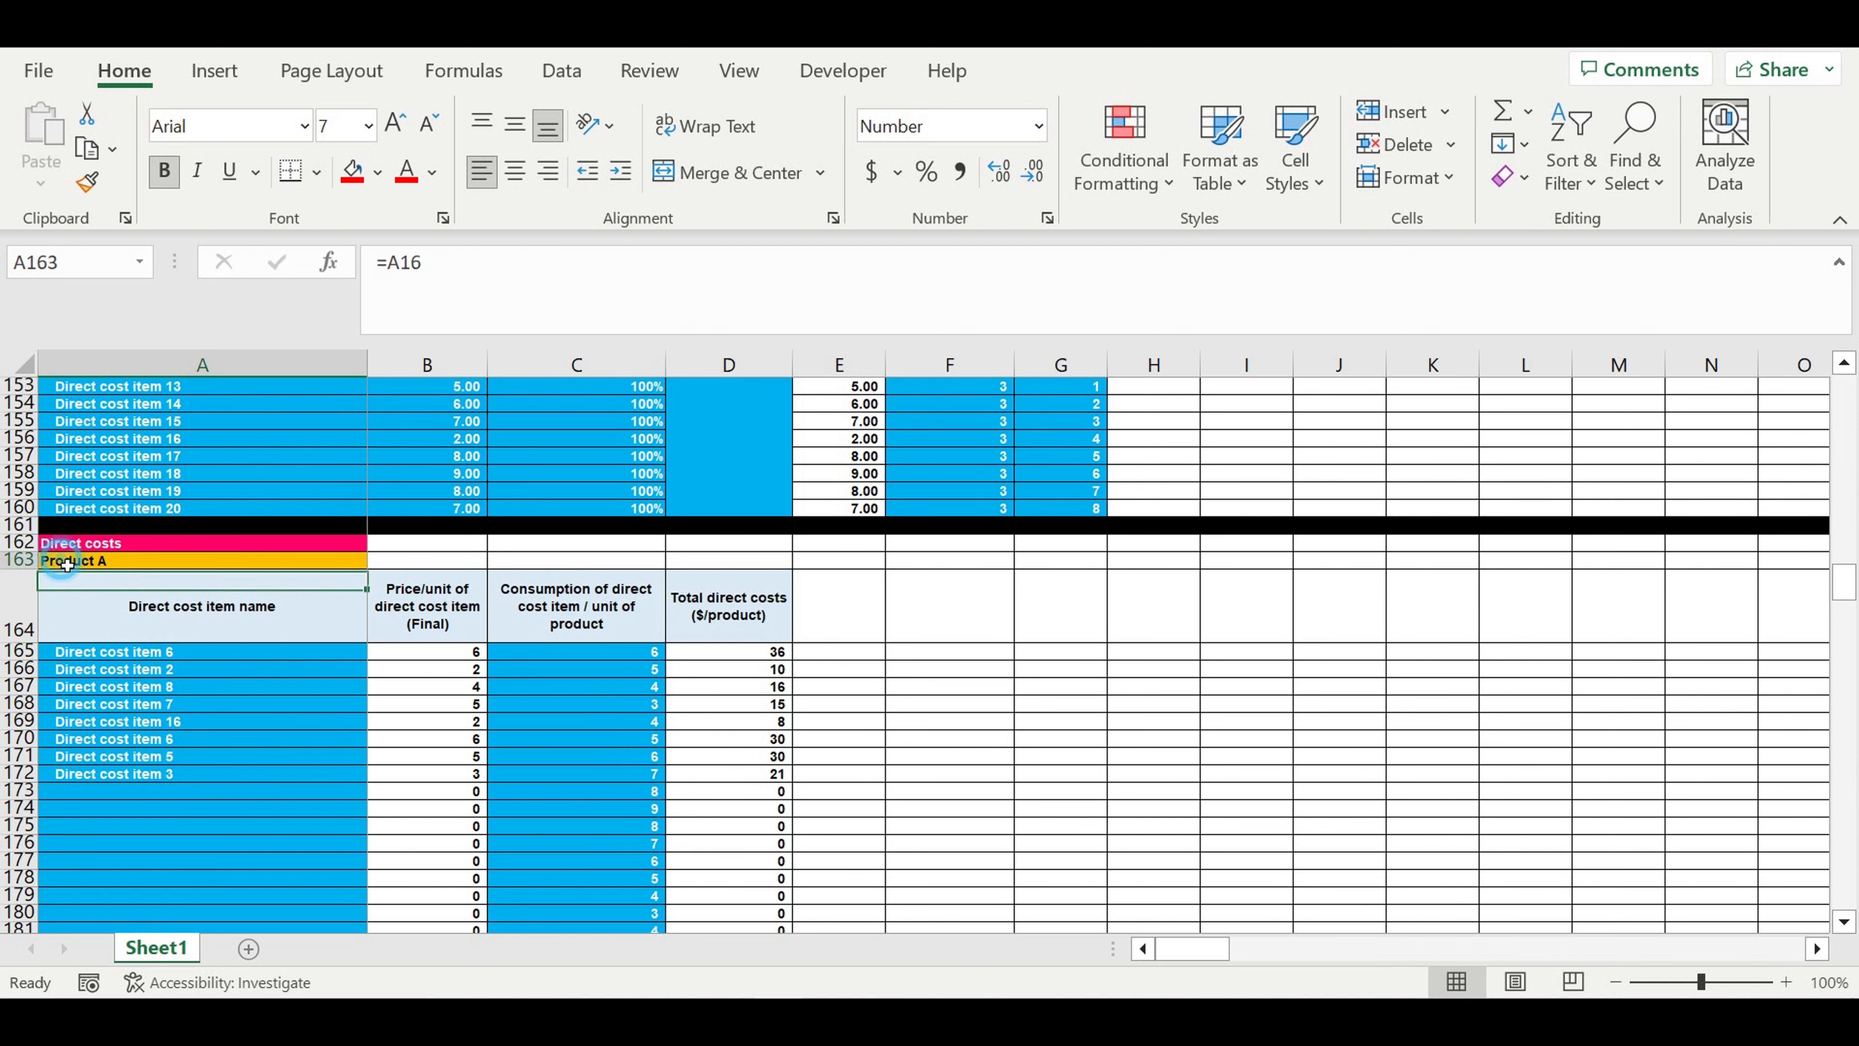
{"action": "left_click_drag", "start_coordinate": [631, 658], "coordinate": [626, 791]}
- Review the consumption of each direct cost item per unit of Product B
{"action": "scroll", "coordinate": [625, 761], "scroll_direction": "down", "scroll_amount": 10}
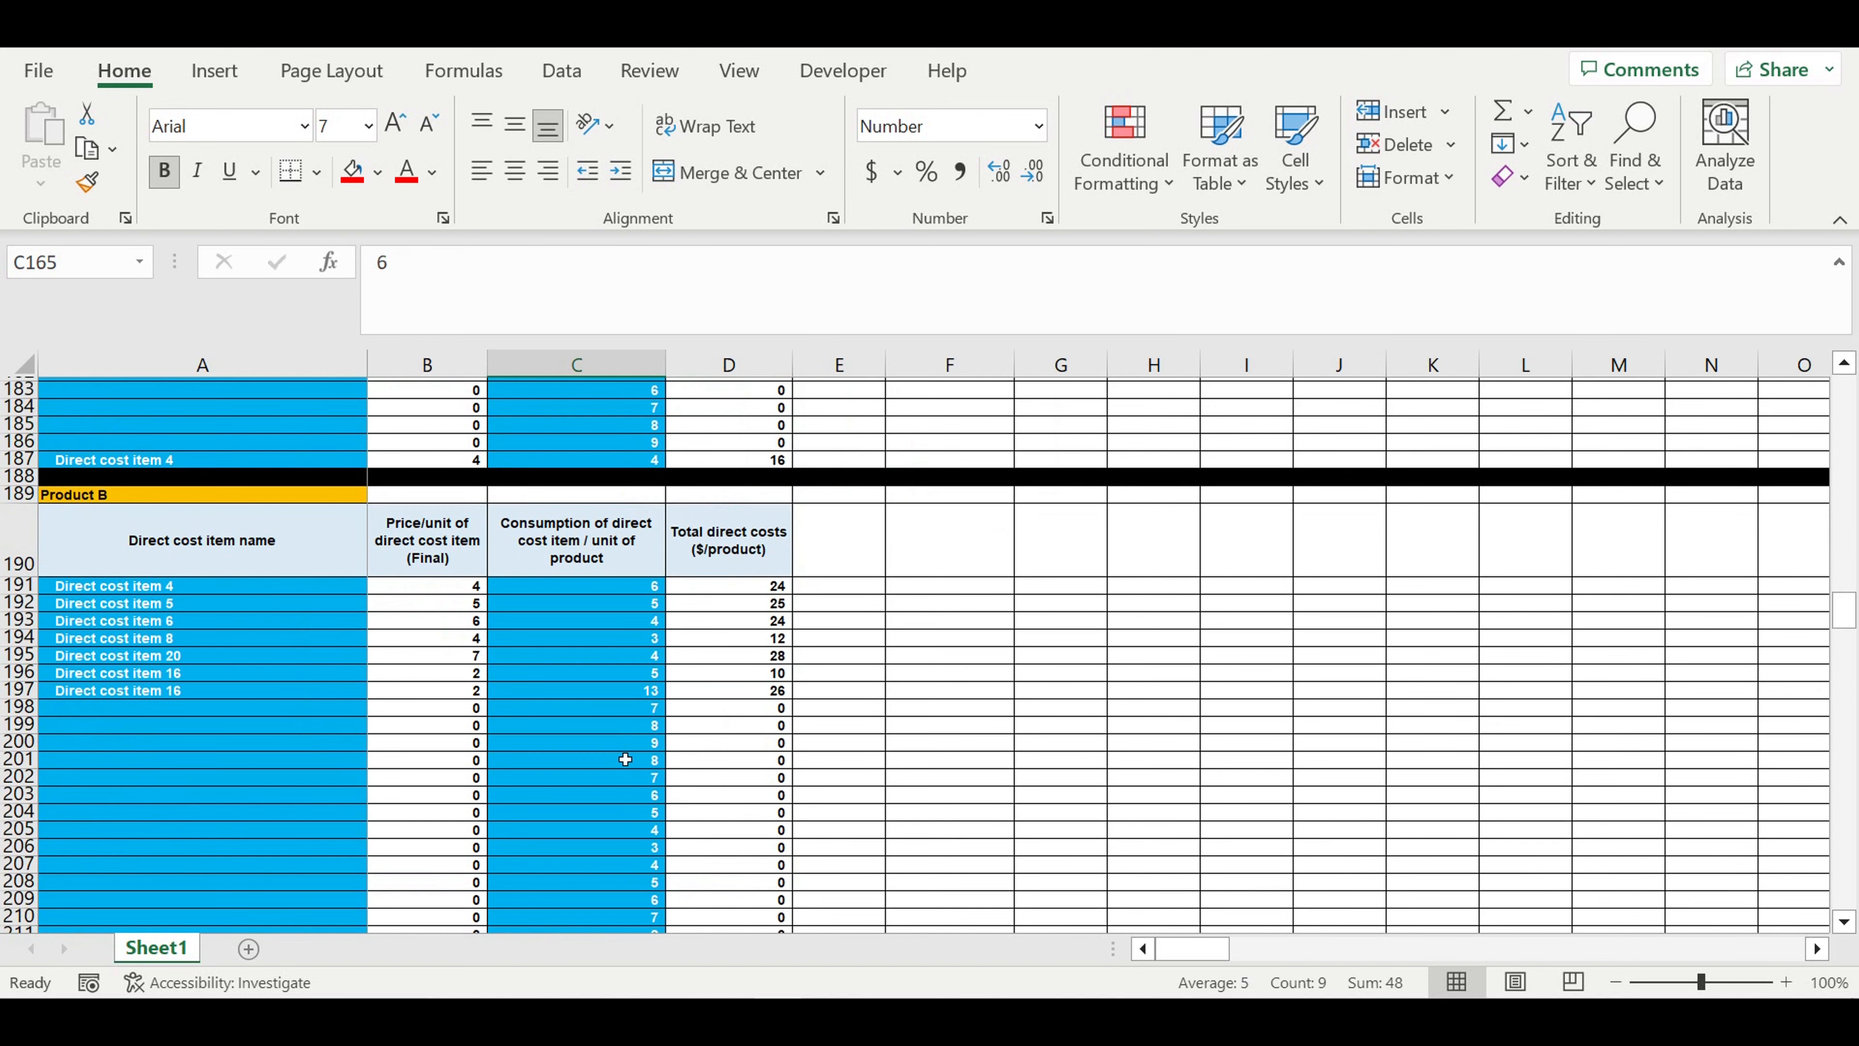
{"action": "left_click_drag", "start_coordinate": [612, 587], "coordinate": [622, 723]}
{"action": "scroll", "coordinate": [740, 714], "scroll_direction": "down", "scroll_amount": 2}
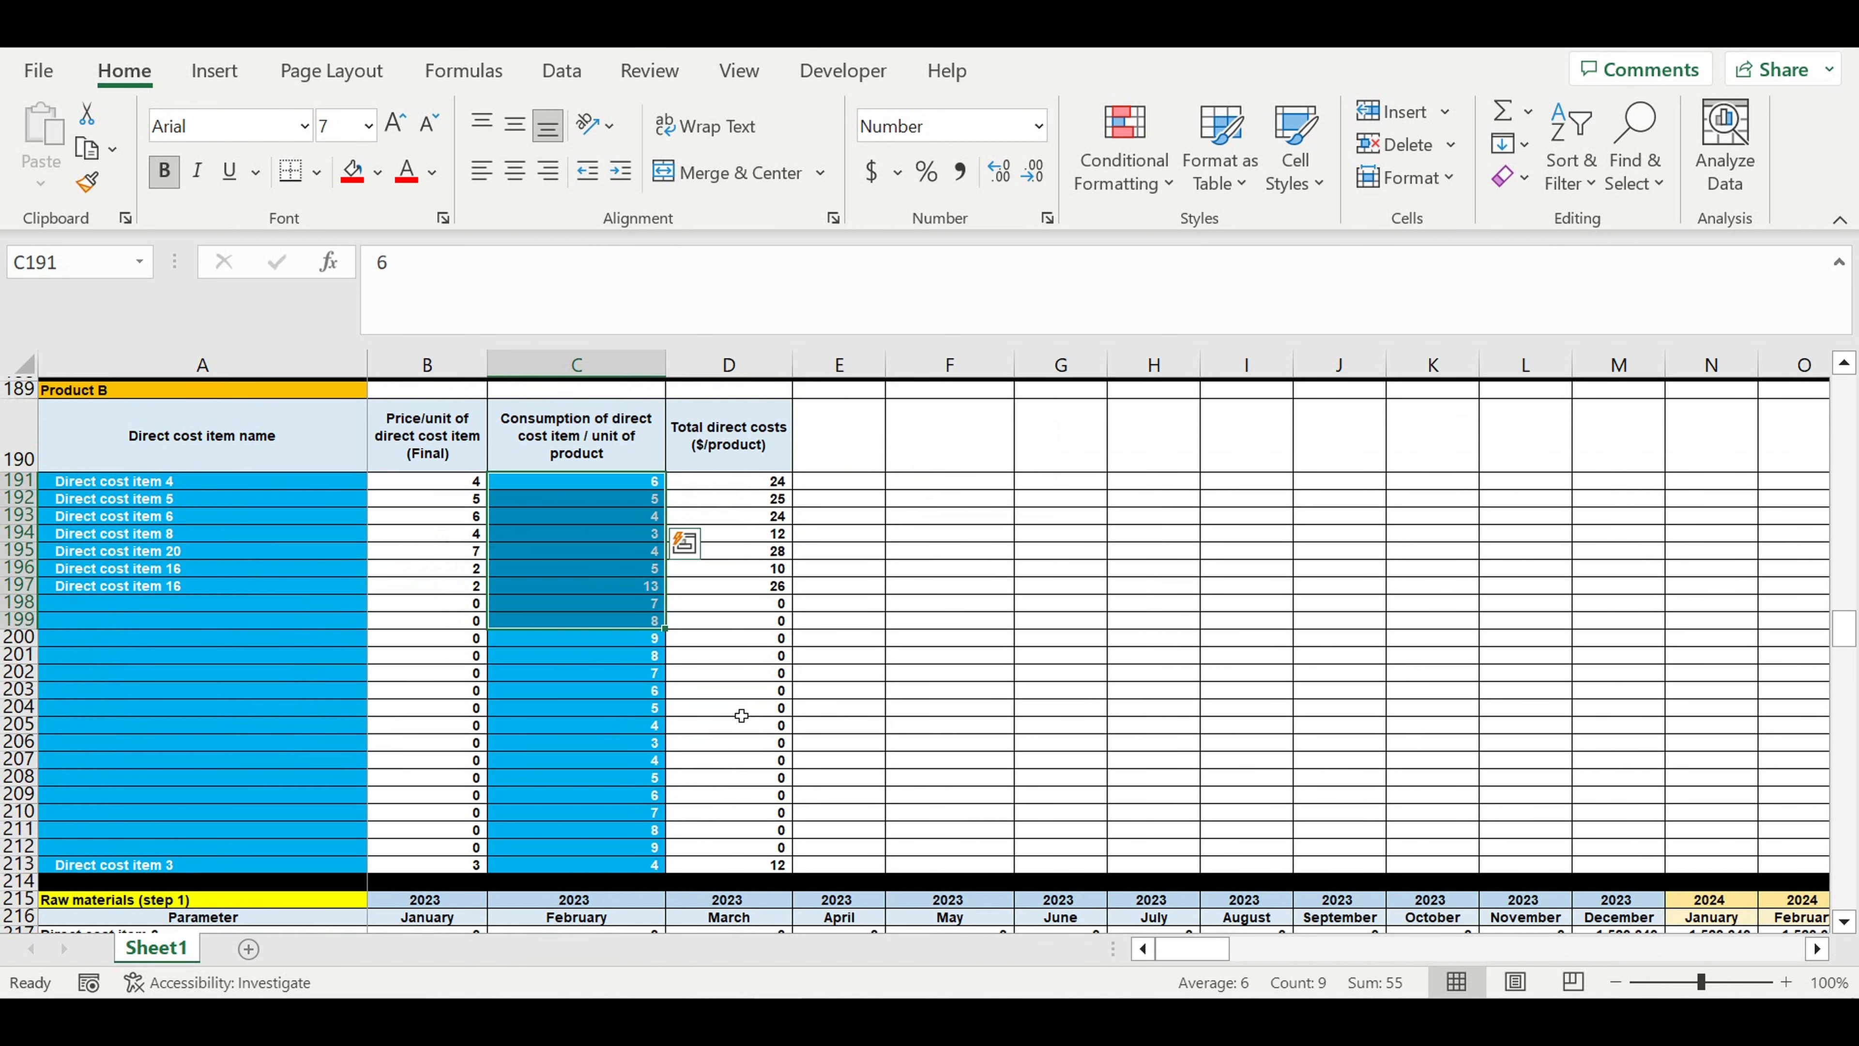
- Look through the raw materials calculations and the raw materials purchasing cycles
{"action": "scroll", "coordinate": [741, 714], "scroll_direction": "down", "scroll_amount": 9}
{"action": "scroll", "coordinate": [738, 705], "scroll_direction": "down", "scroll_amount": 2}
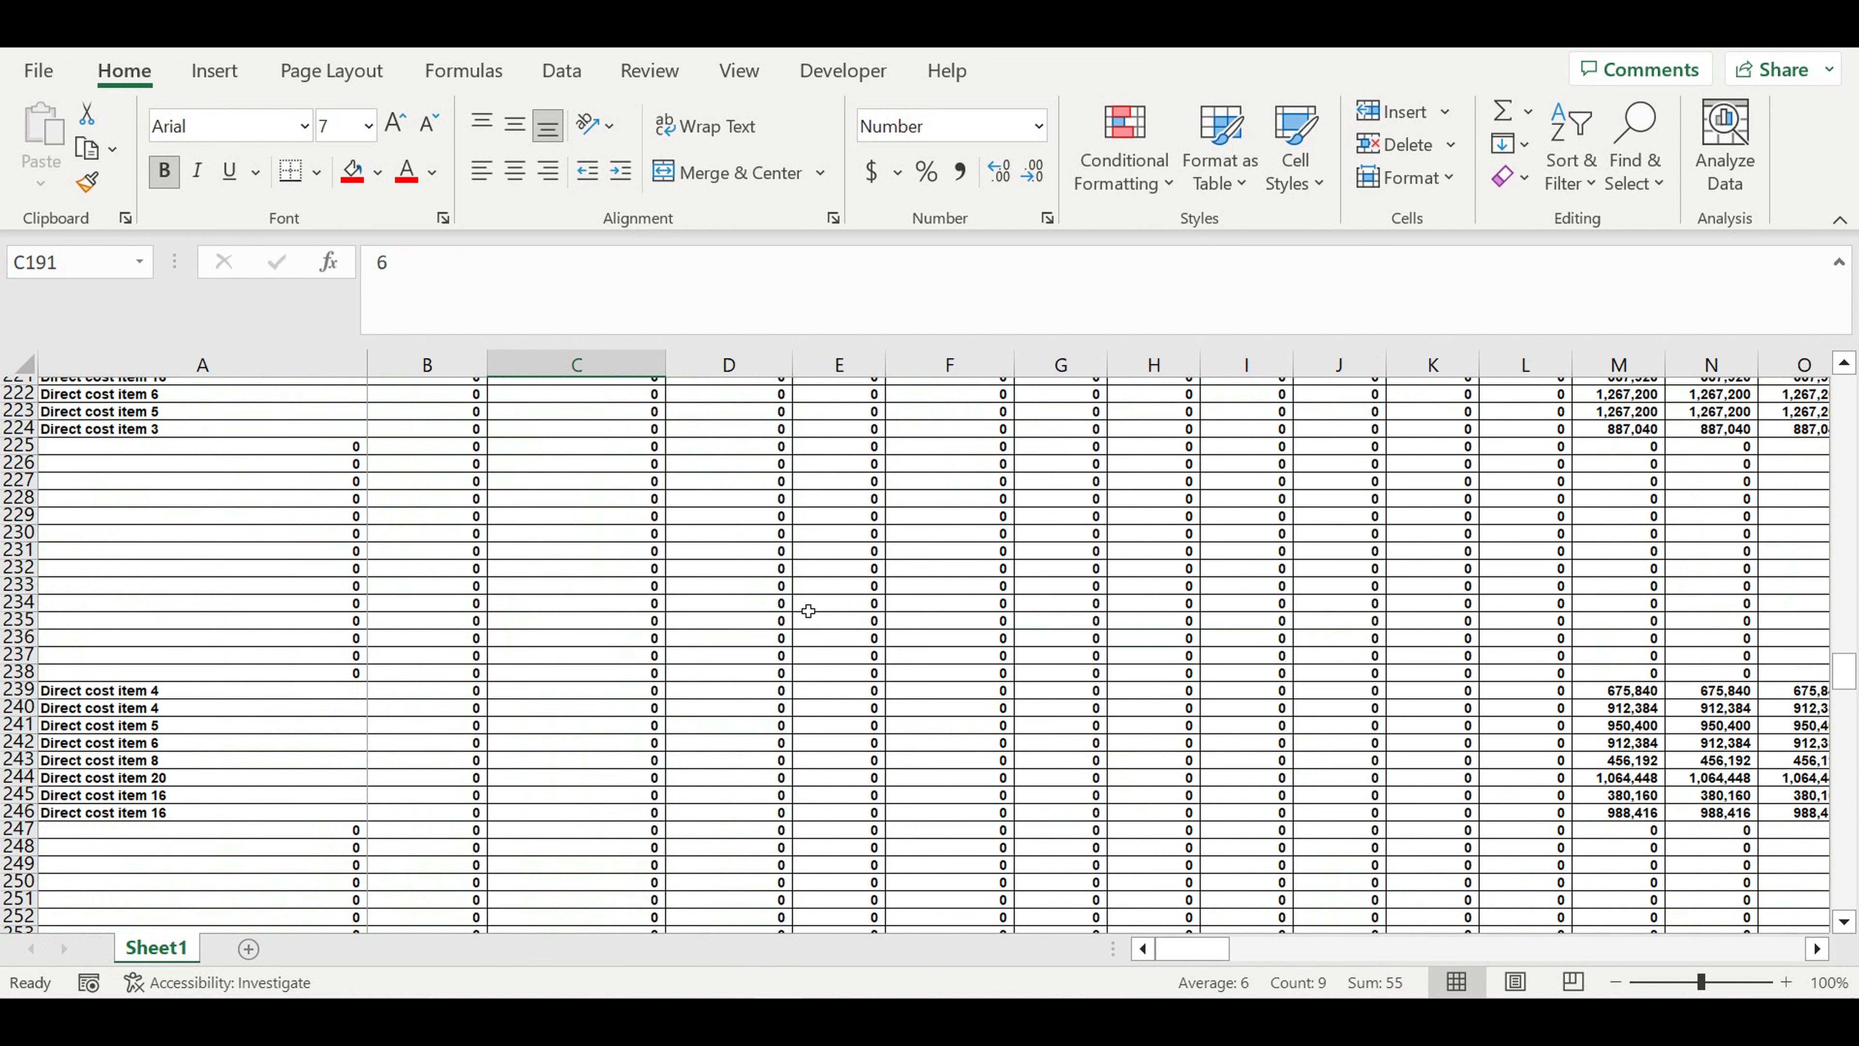
{"action": "scroll", "coordinate": [675, 602], "scroll_direction": "down", "scroll_amount": 5}
{"action": "scroll", "coordinate": [675, 603], "scroll_direction": "down", "scroll_amount": 14}
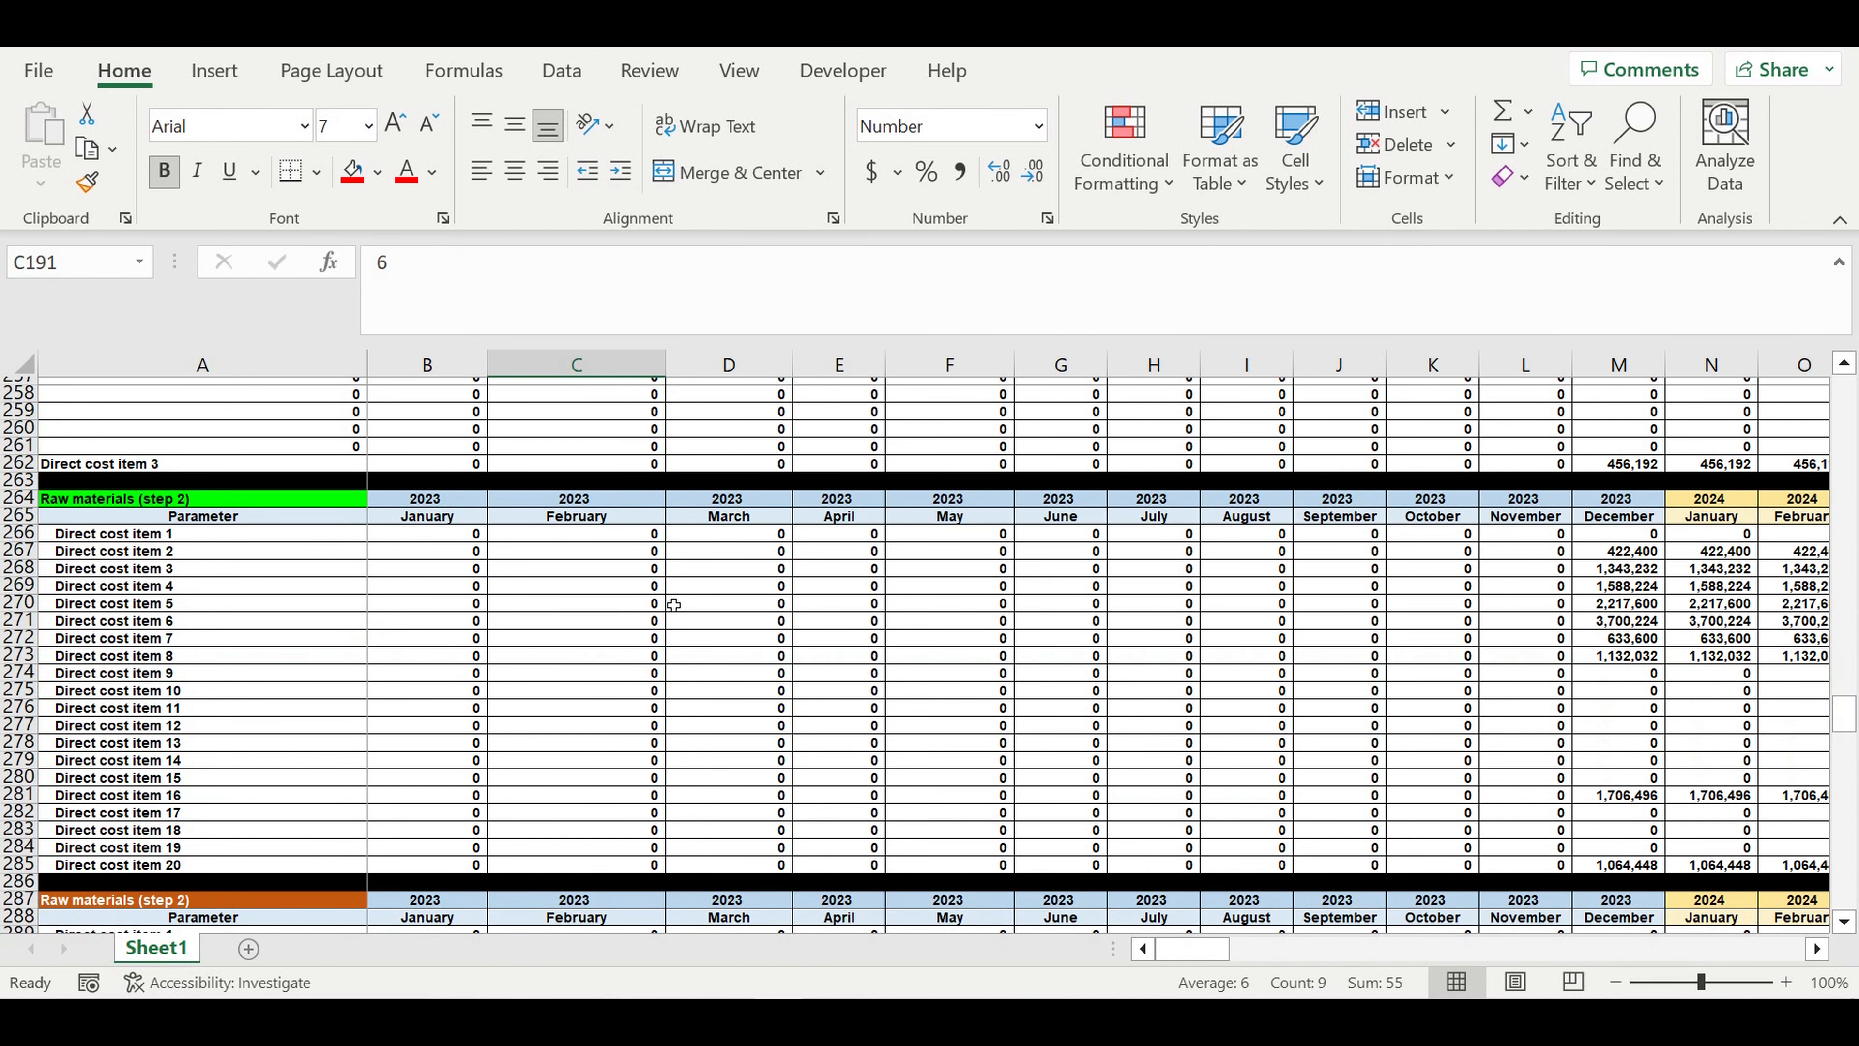
{"action": "scroll", "coordinate": [674, 602], "scroll_direction": "down", "scroll_amount": 13}
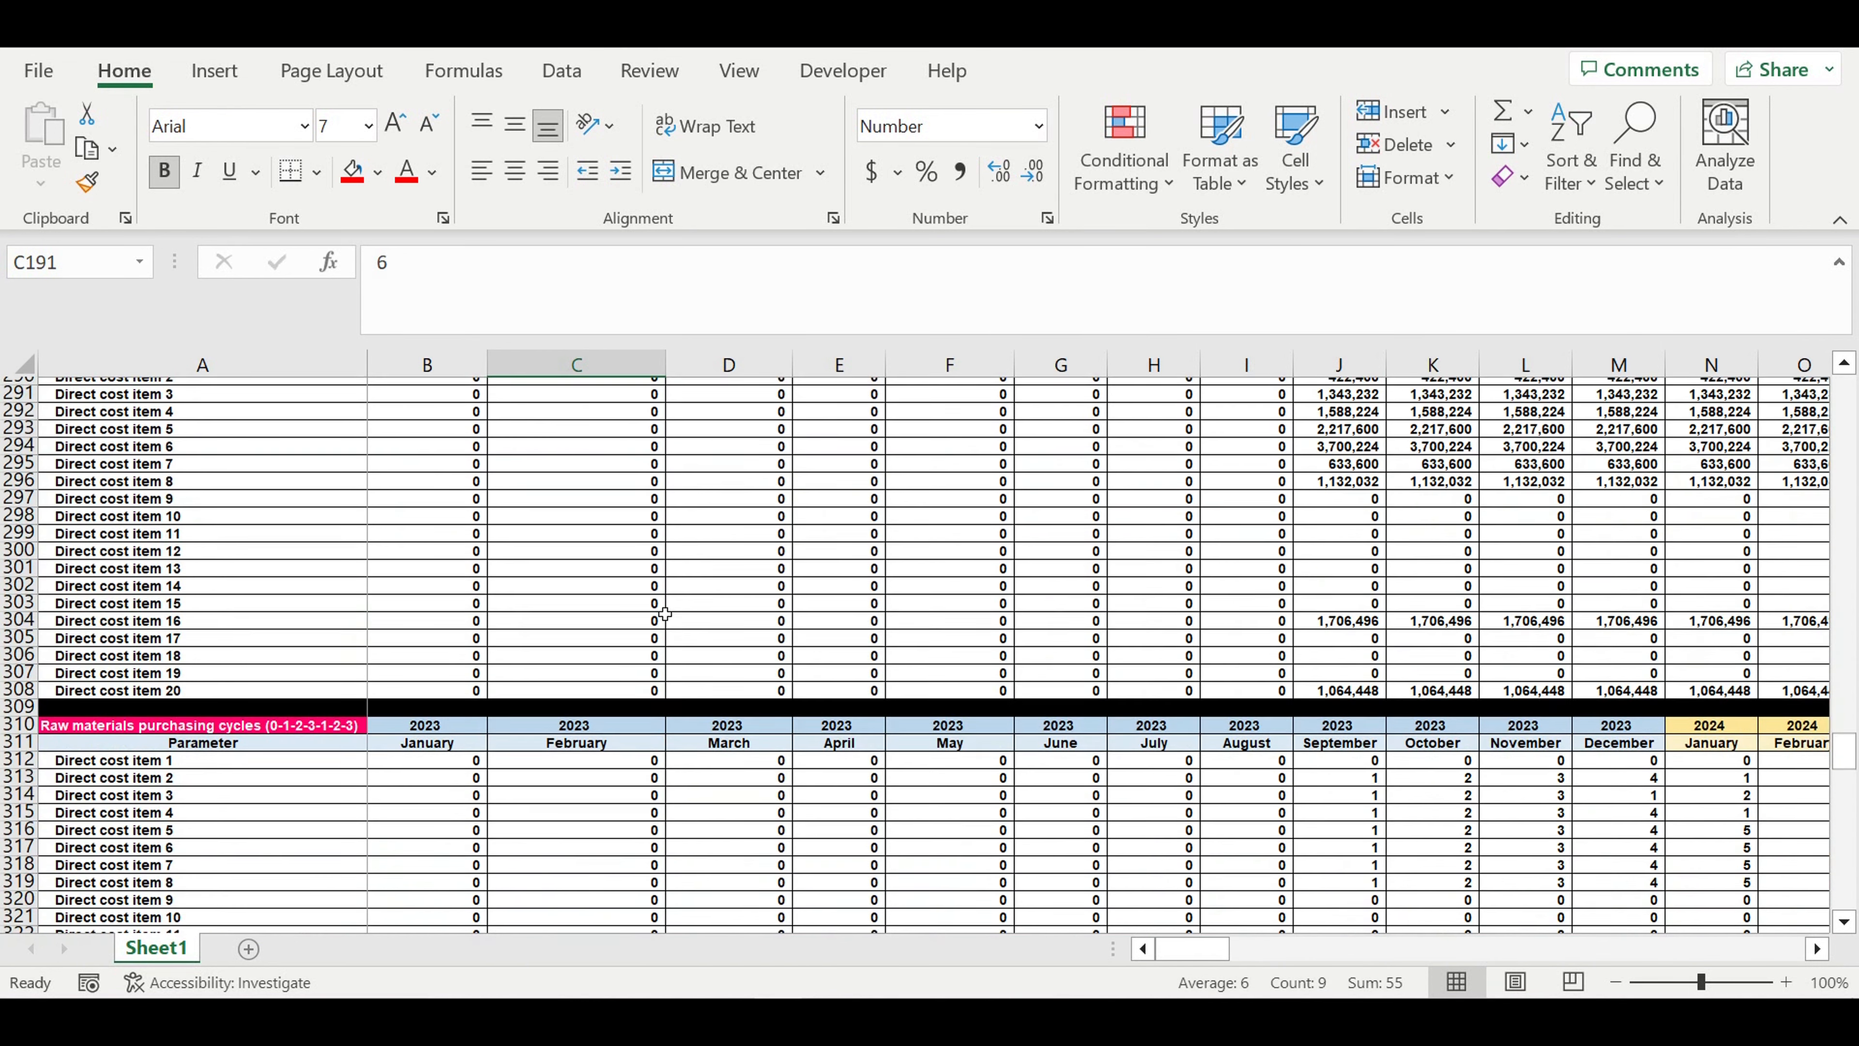
{"action": "scroll", "coordinate": [664, 607], "scroll_direction": "down", "scroll_amount": 13}
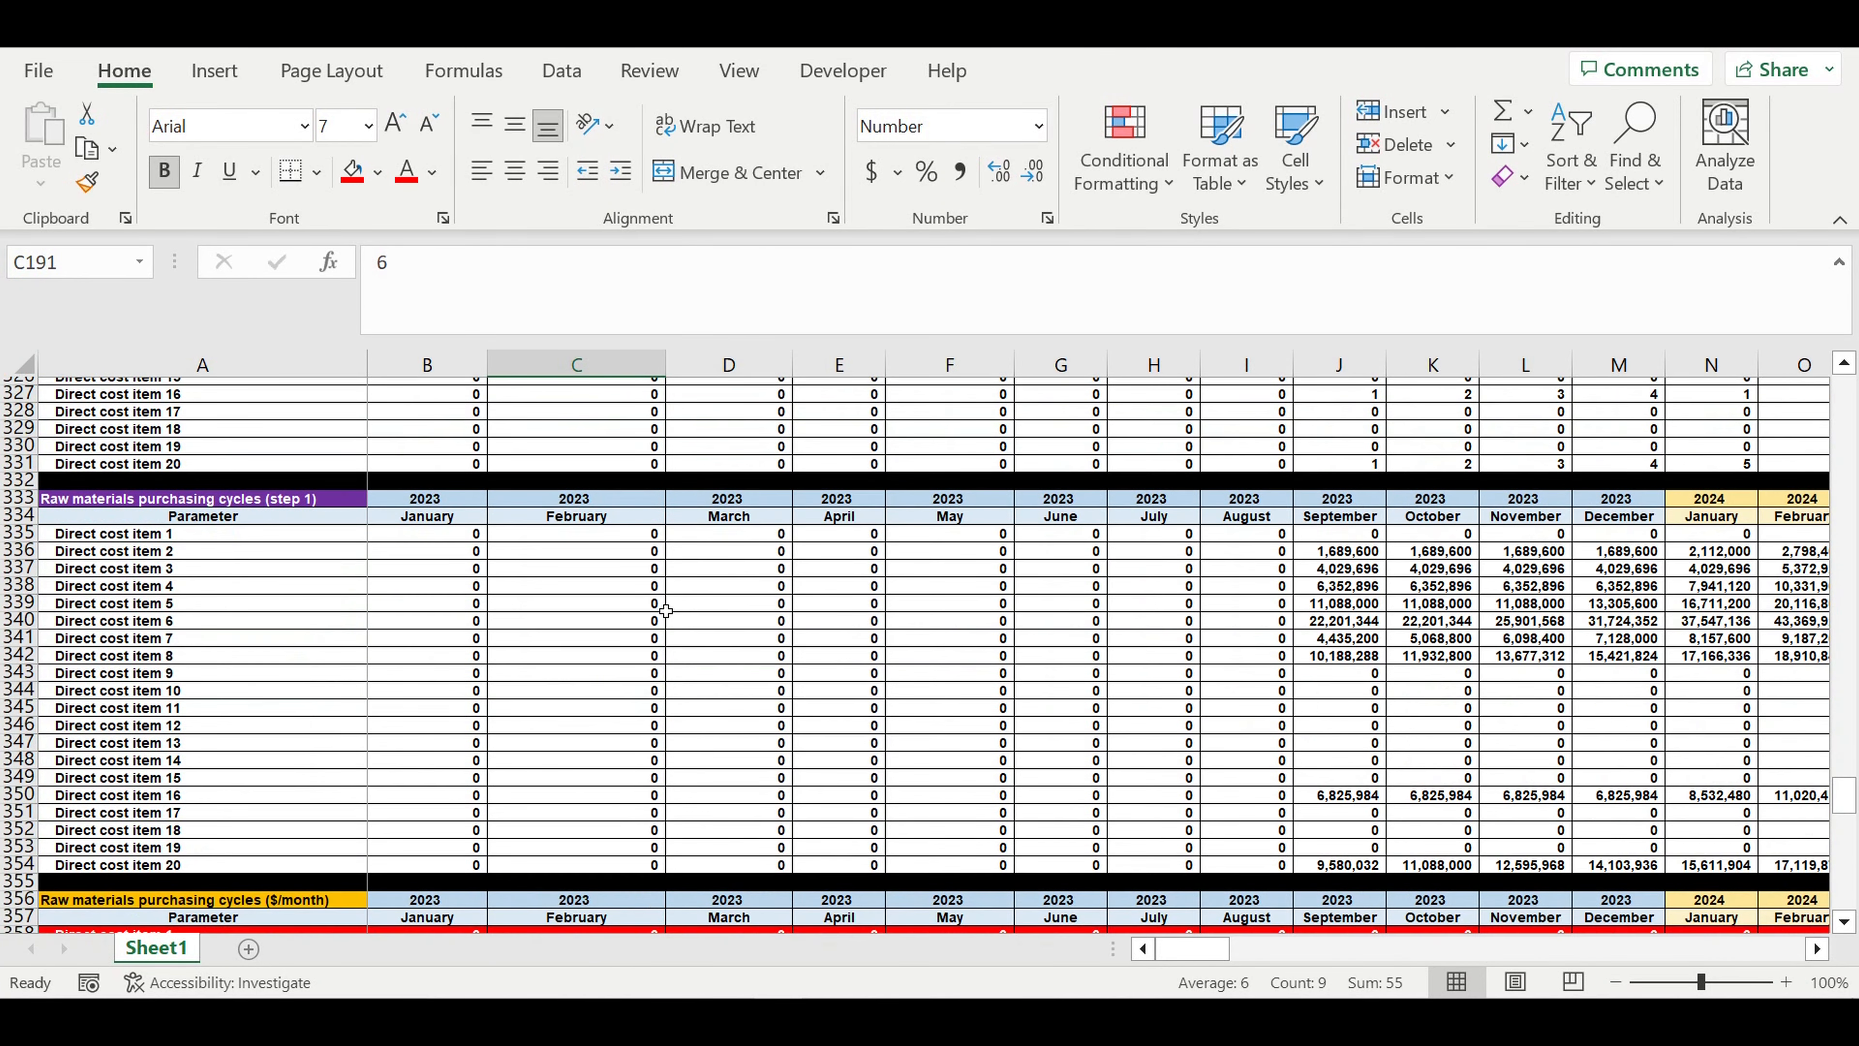
- Examine the Investment plan's item names, the monthly amounts per item and the start of operating column
{"action": "scroll", "coordinate": [664, 614], "scroll_direction": "down", "scroll_amount": 6}
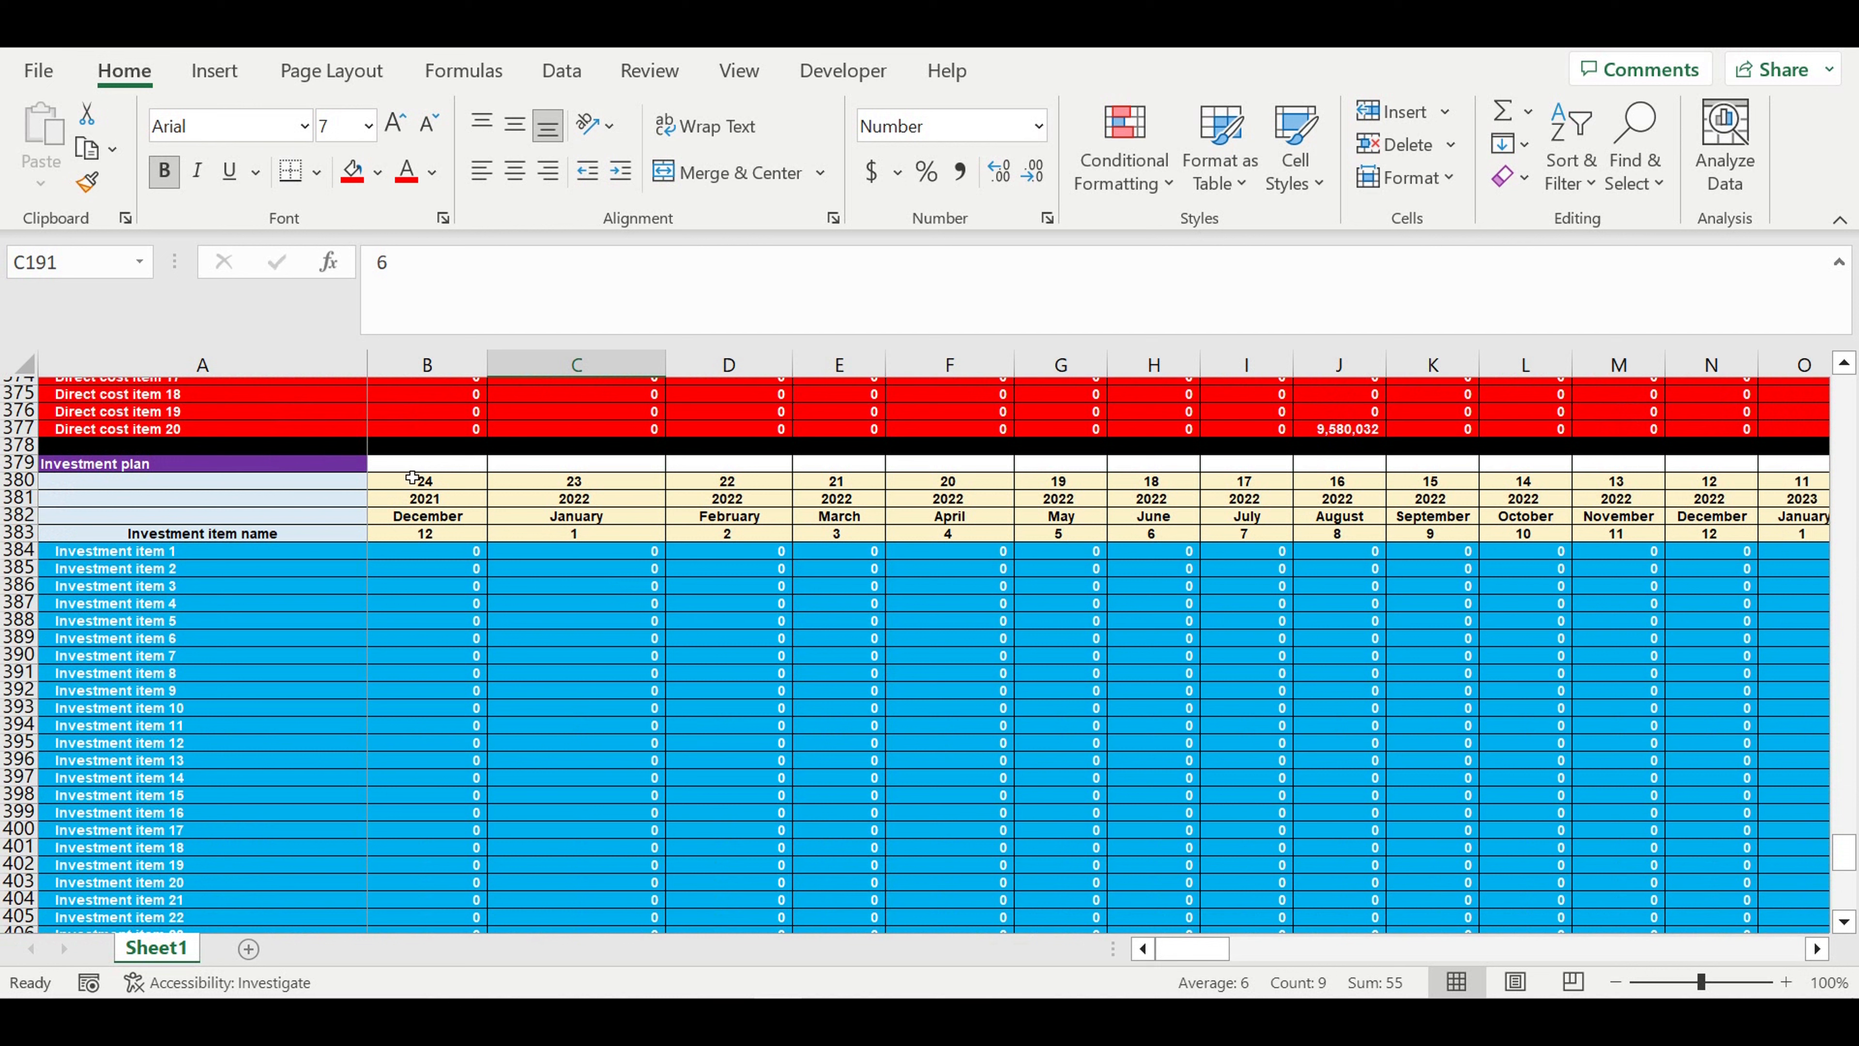
{"action": "left_click", "coordinate": [315, 472]}
{"action": "left_click_drag", "start_coordinate": [113, 558], "coordinate": [113, 814]}
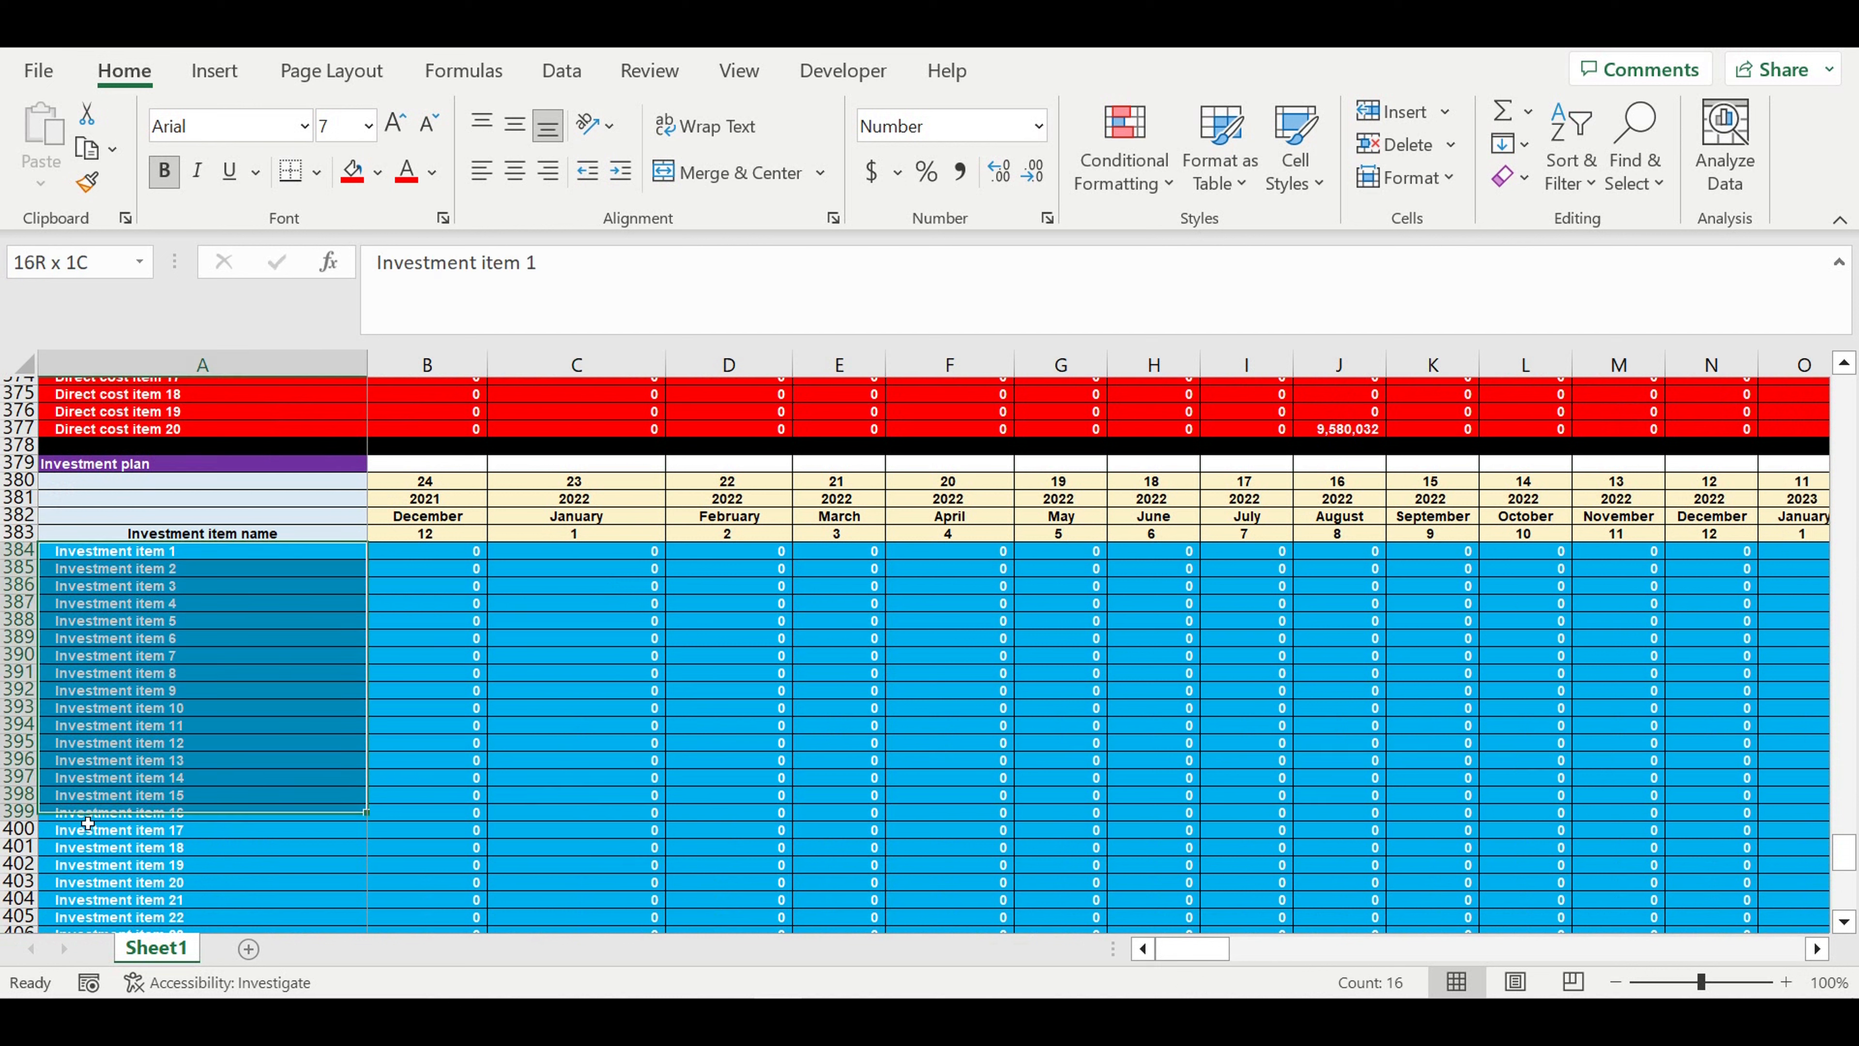
{"action": "left_click_drag", "start_coordinate": [1218, 950], "coordinate": [1301, 952]}
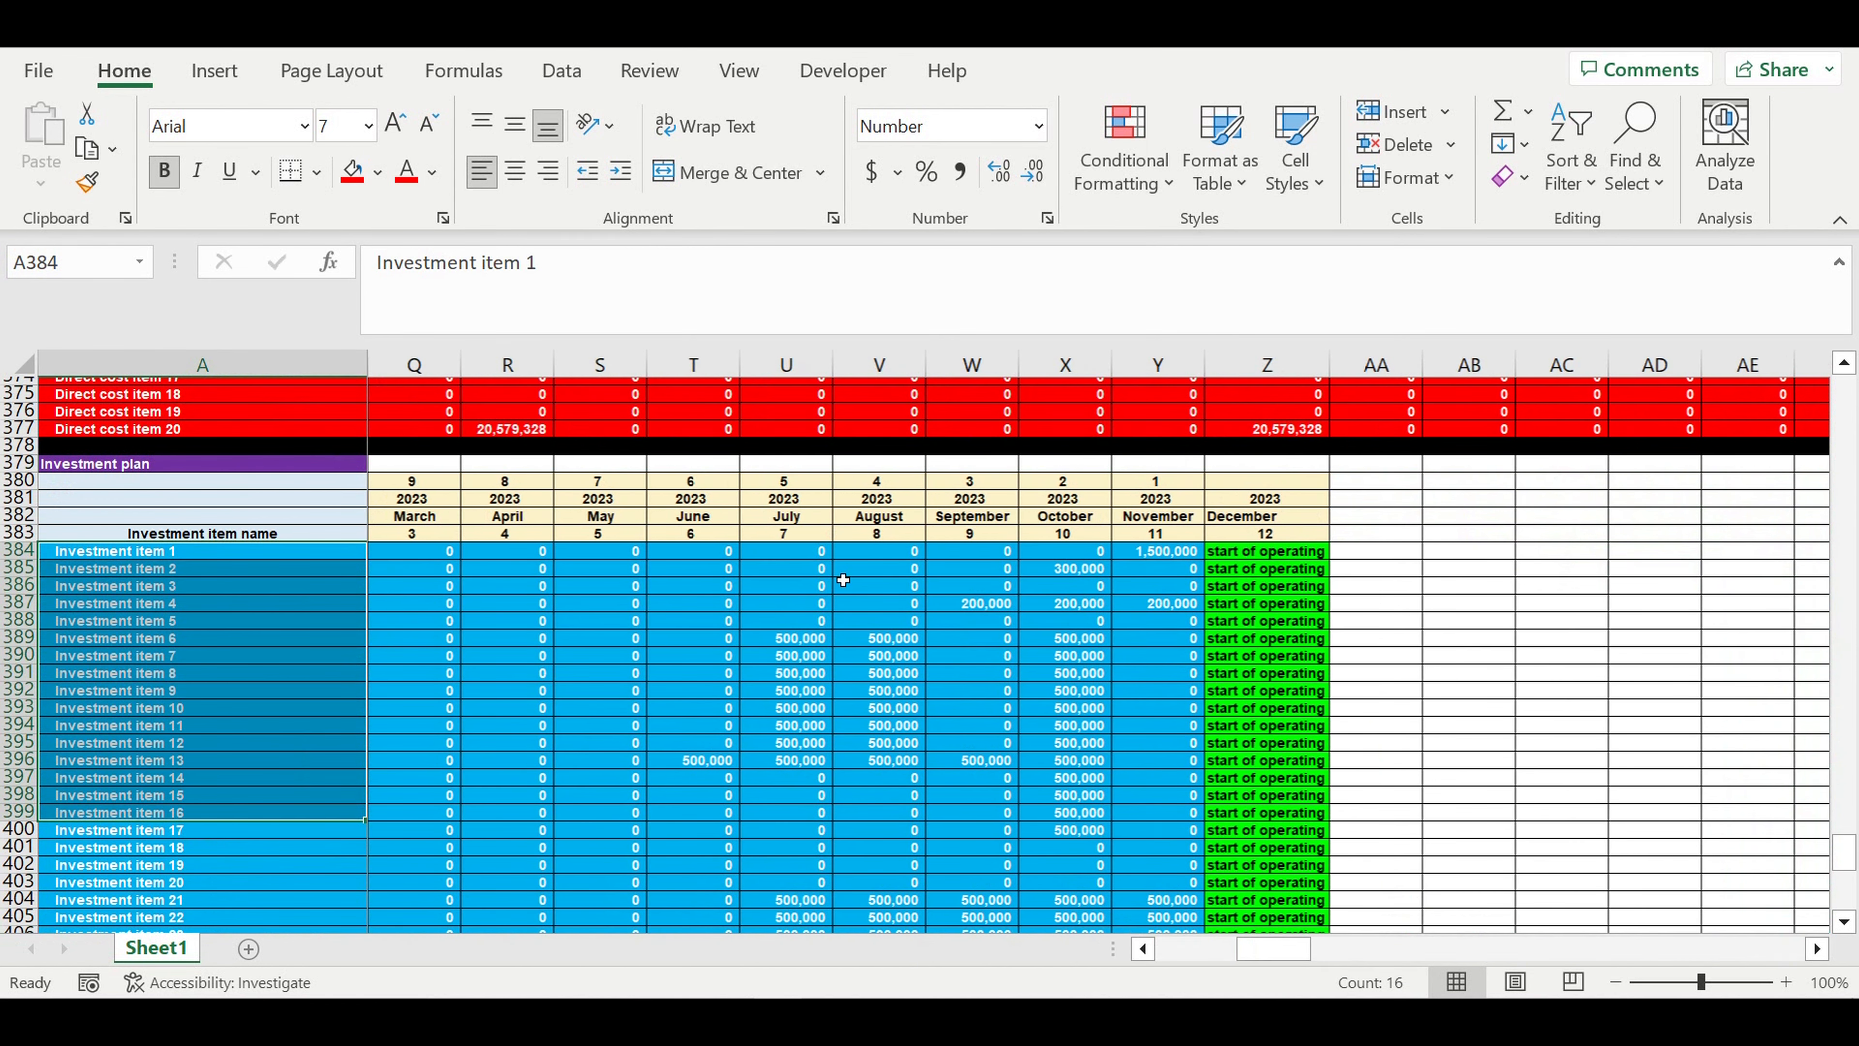
{"action": "left_click_drag", "start_coordinate": [686, 553], "coordinate": [1141, 872]}
{"action": "left_click_drag", "start_coordinate": [805, 642], "coordinate": [1083, 797]}
{"action": "left_click_drag", "start_coordinate": [1259, 550], "coordinate": [1259, 830]}
{"action": "left_click_drag", "start_coordinate": [1164, 553], "coordinate": [721, 837]}
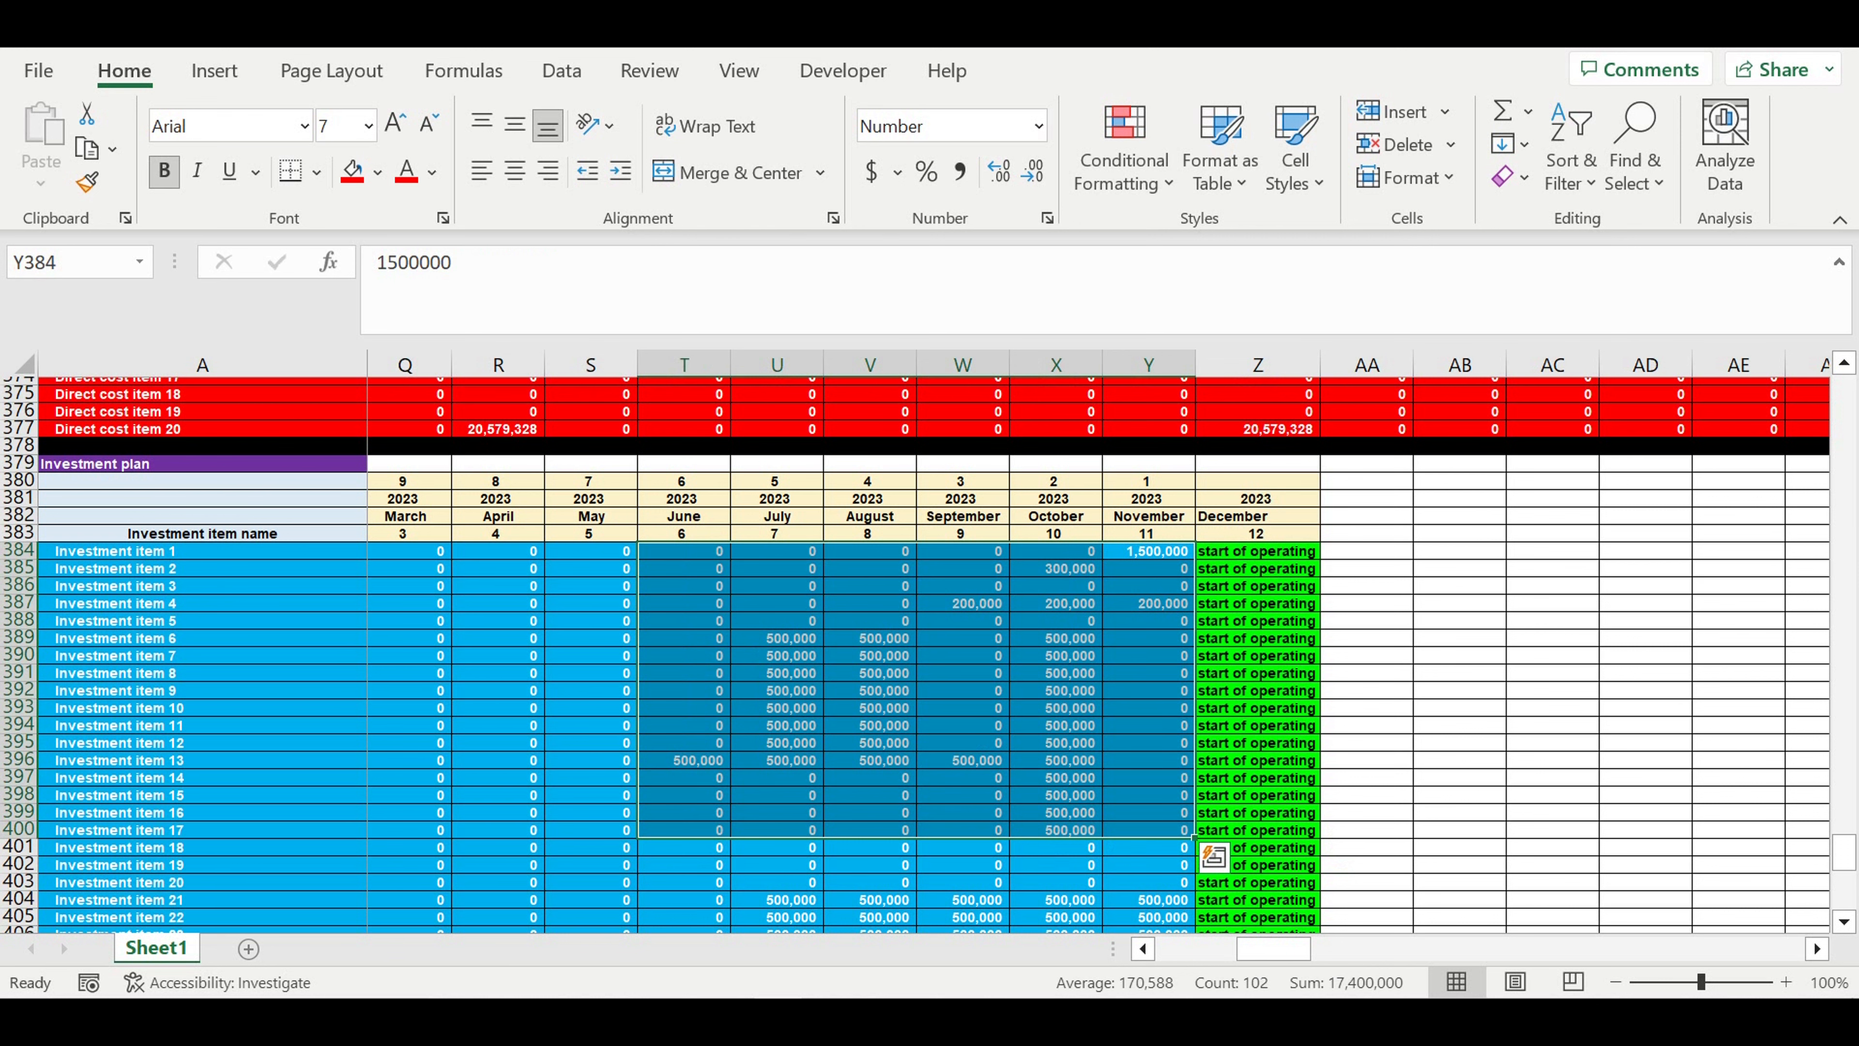
- Review the Investment plan ($/month) table and select the first empty cell below it in column A
{"action": "scroll", "coordinate": [439, 762], "scroll_direction": "down", "scroll_amount": 7}
{"action": "left_click_drag", "start_coordinate": [1272, 949], "coordinate": [822, 883]}
{"action": "scroll", "coordinate": [822, 883], "scroll_direction": "down", "scroll_amount": 1}
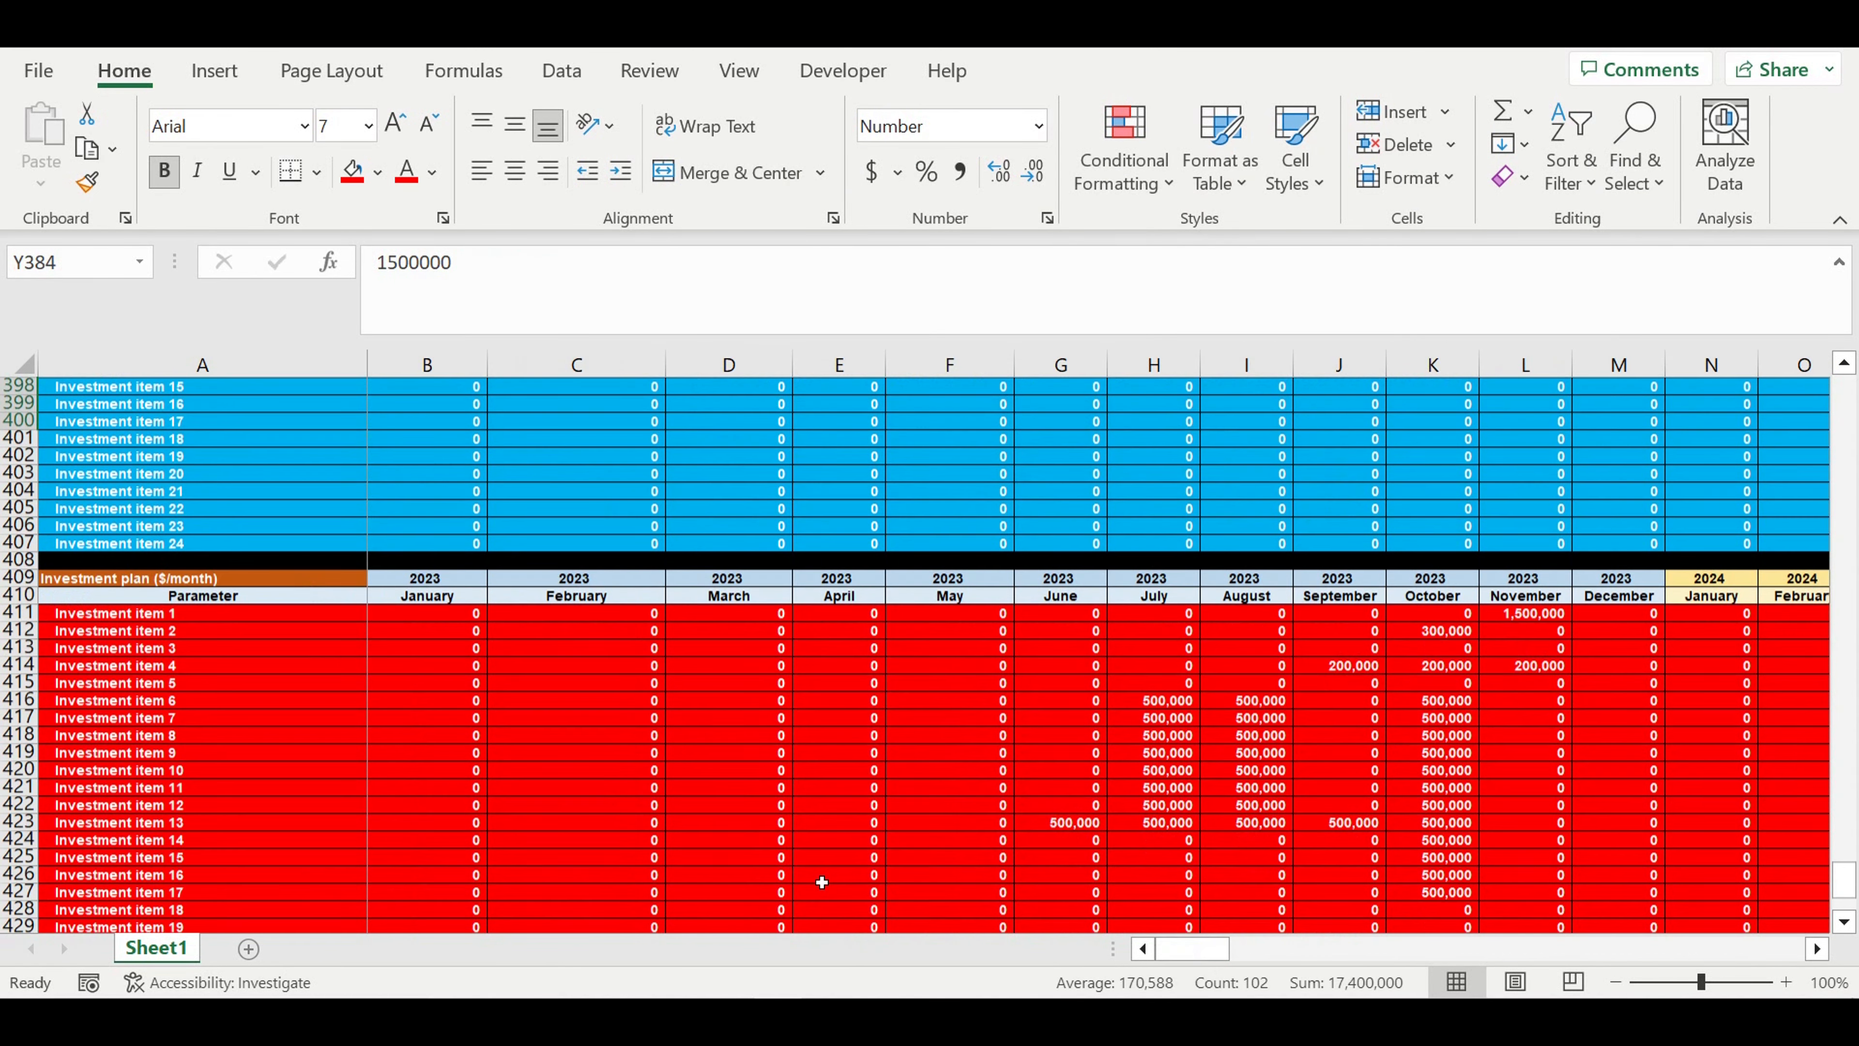
{"action": "scroll", "coordinate": [822, 882], "scroll_direction": "down", "scroll_amount": 8}
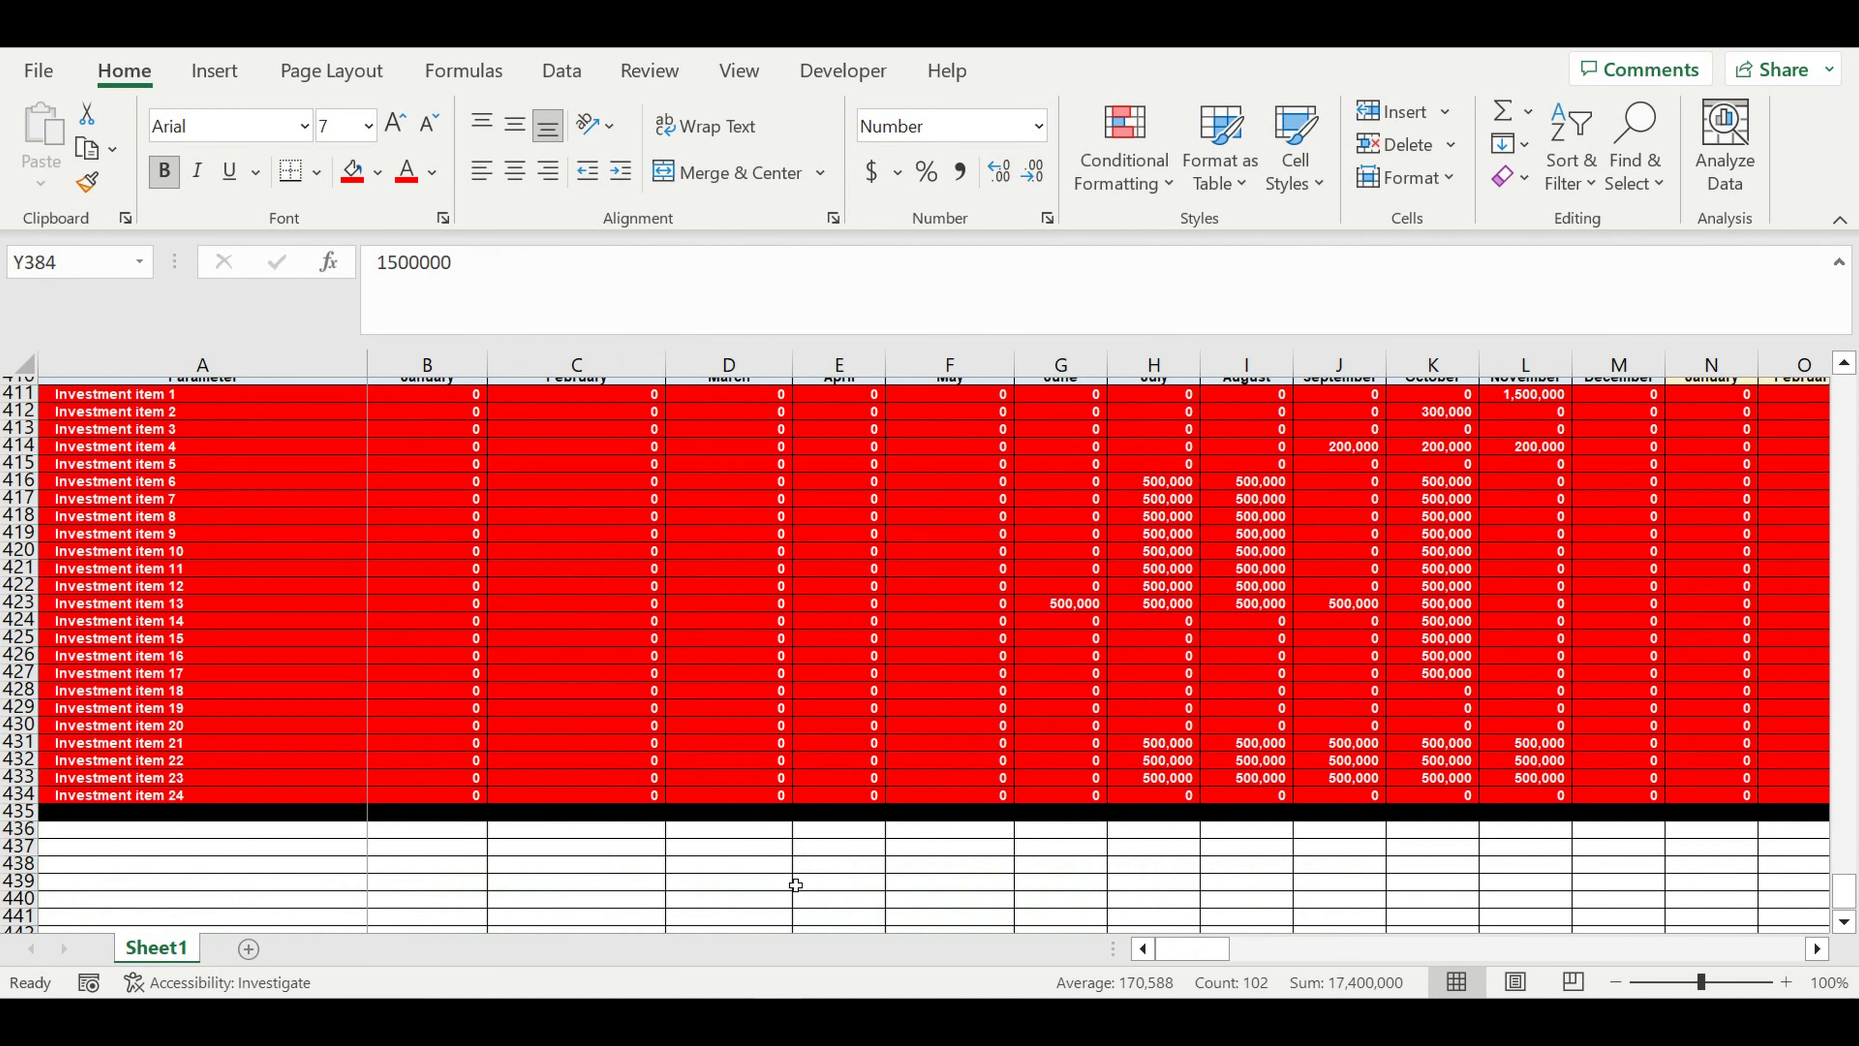
{"action": "left_click", "coordinate": [155, 620]}
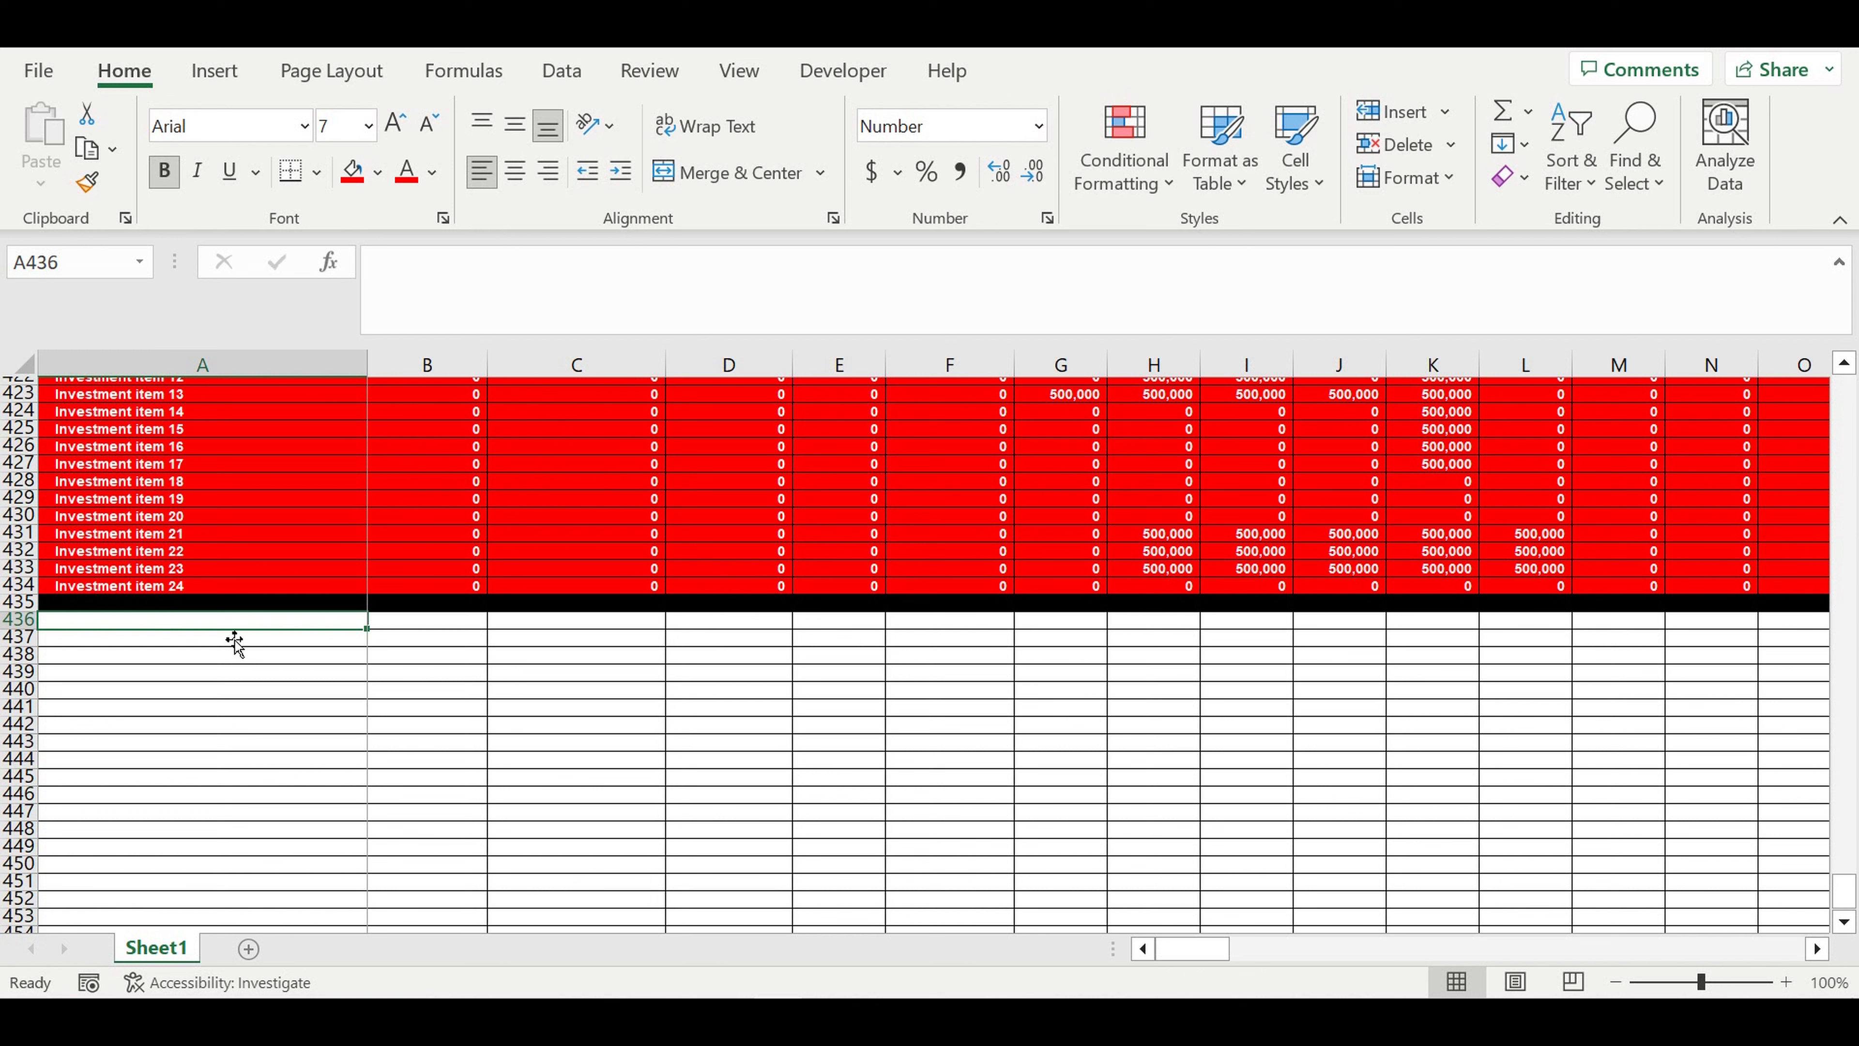
- Enter the section title "Payroll (Shifts)" in cell A436 below the investment table
{"action": "type", "text": "Payro"}
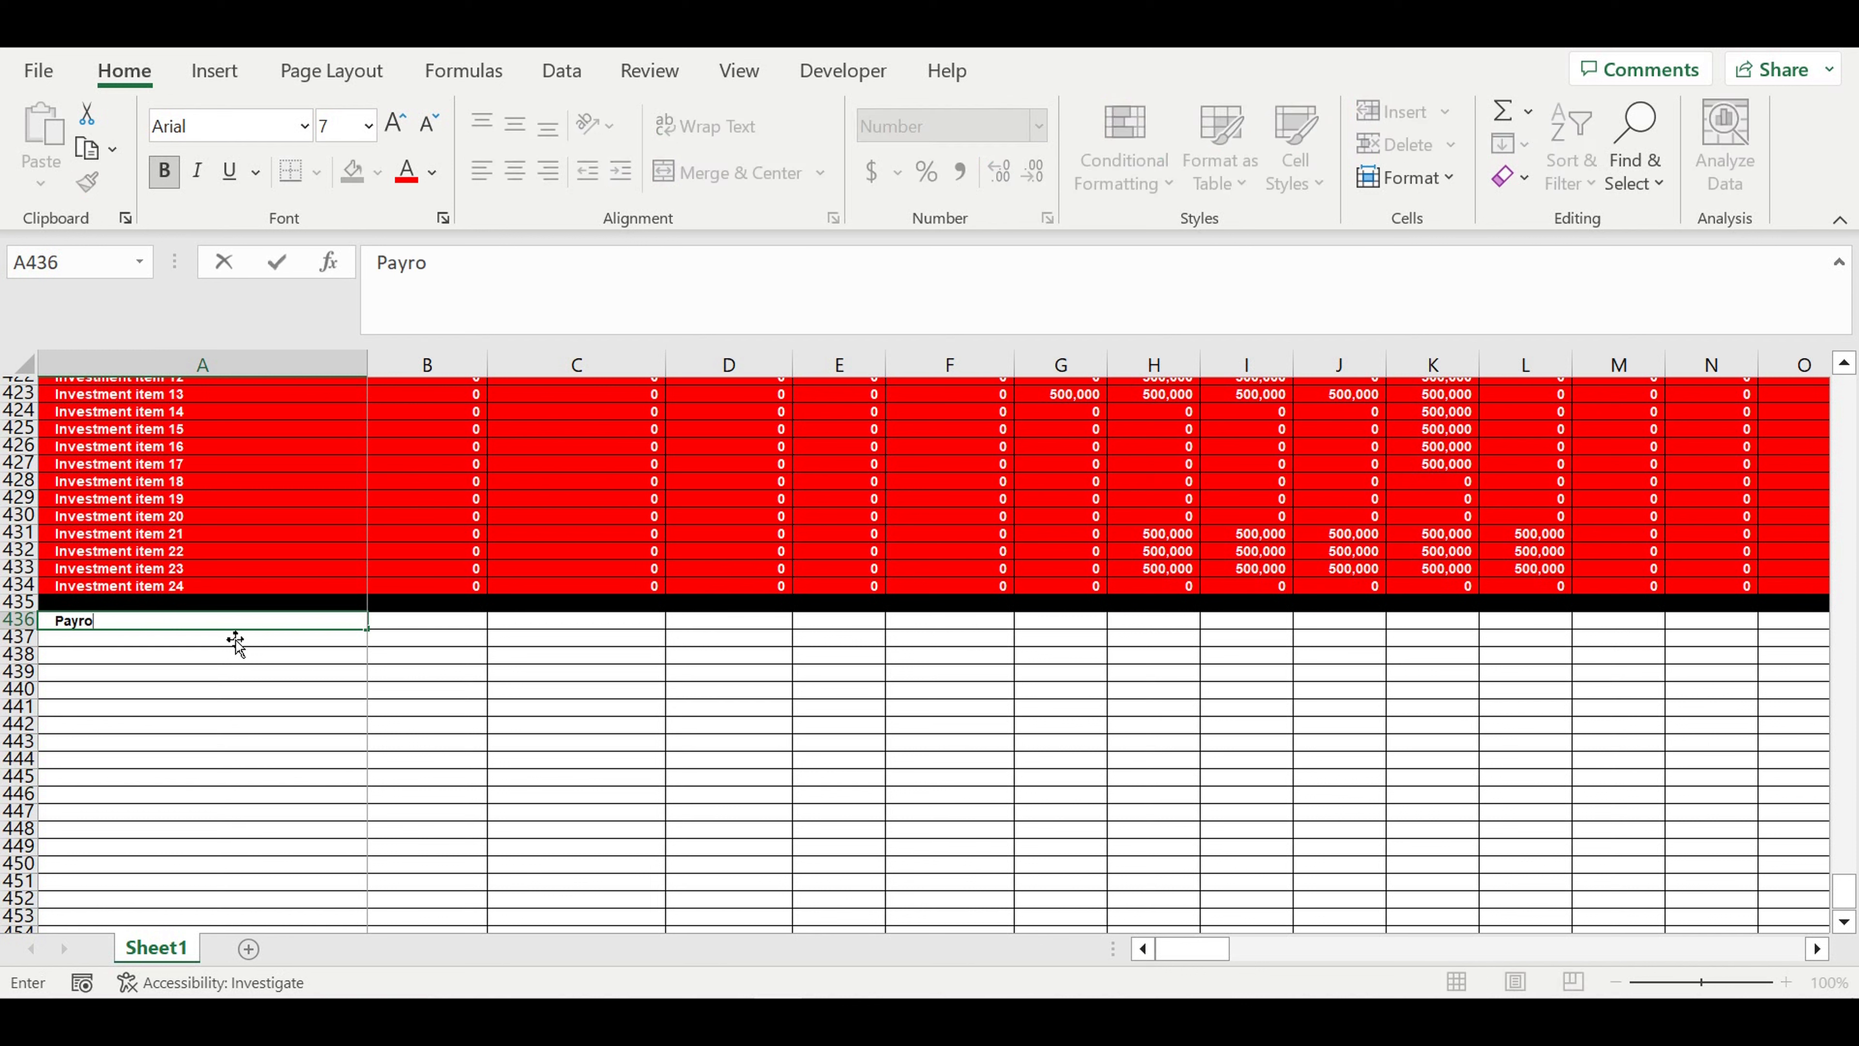
{"action": "type", "text": "ll (Shifts"}
{"action": "key", "text": "Return"}
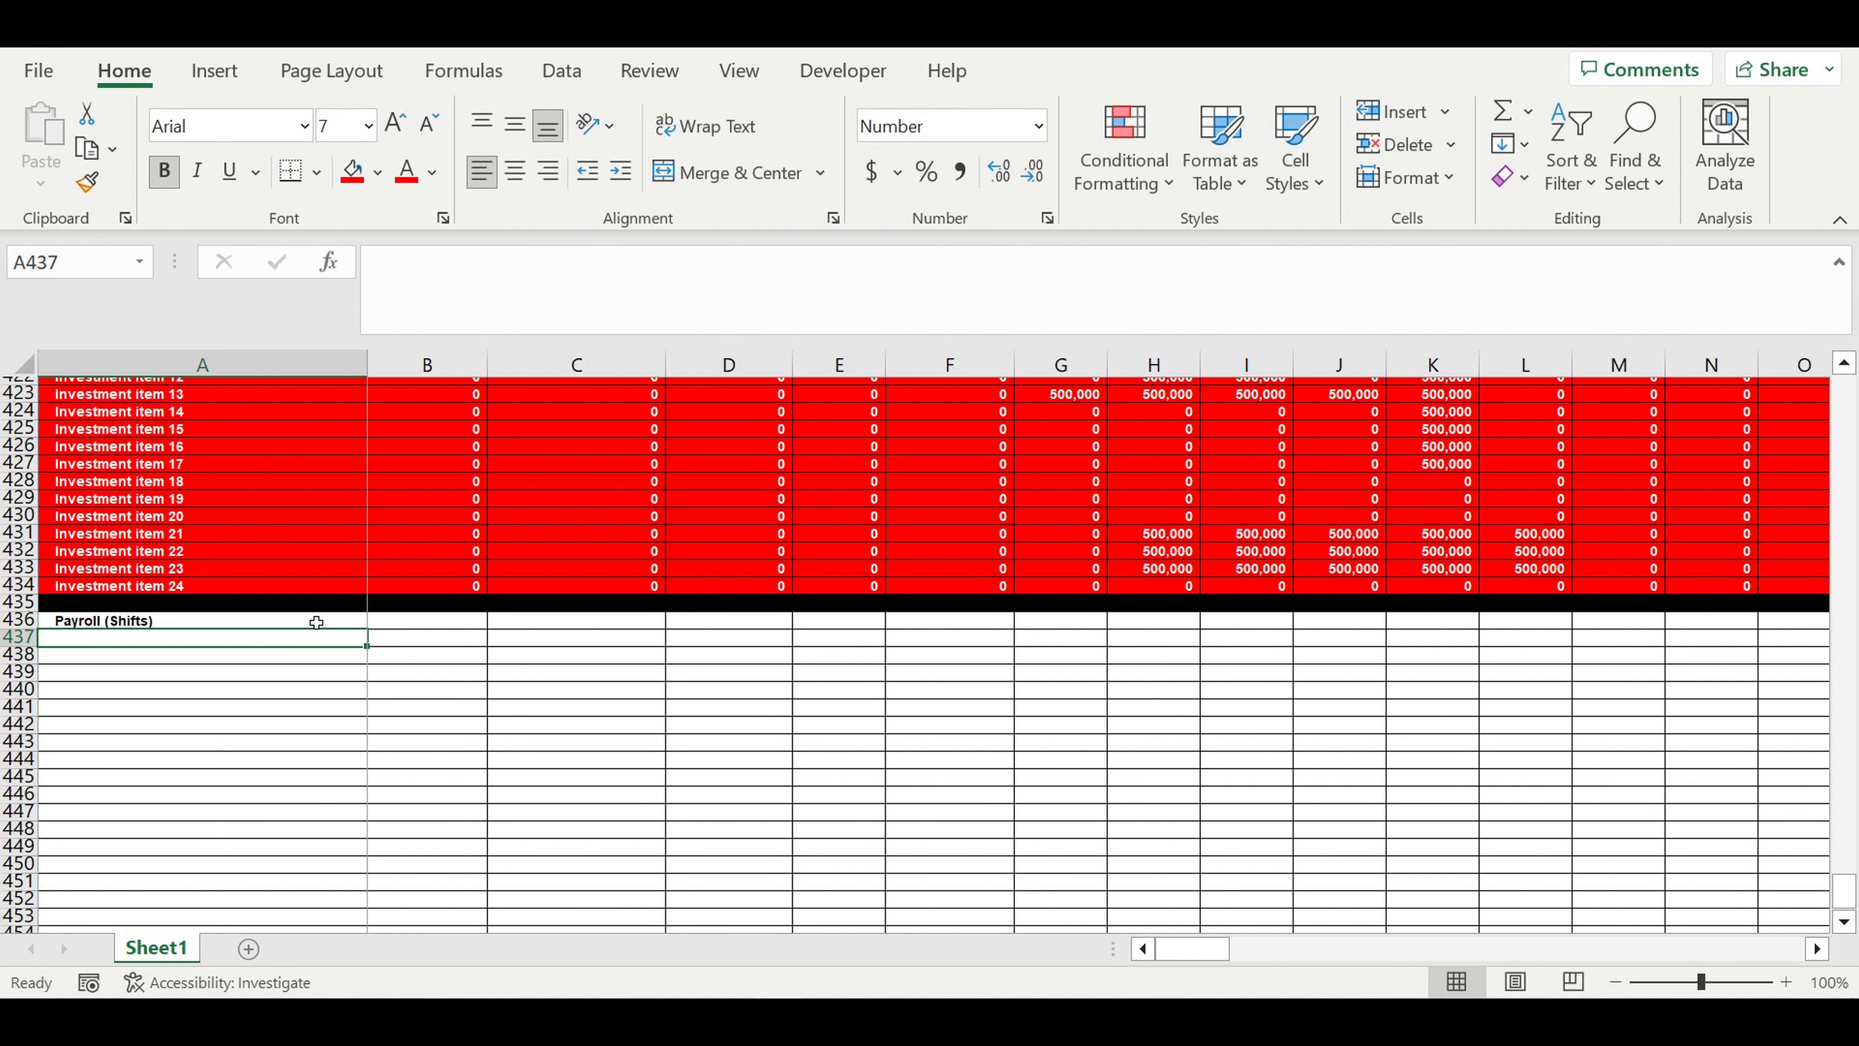
- Link cell A437 to the Line 1 name in the Production lines table with the formula =A21
{"action": "type", "text": "="}
{"action": "left_click_drag", "start_coordinate": [1844, 893], "coordinate": [1844, 396]}
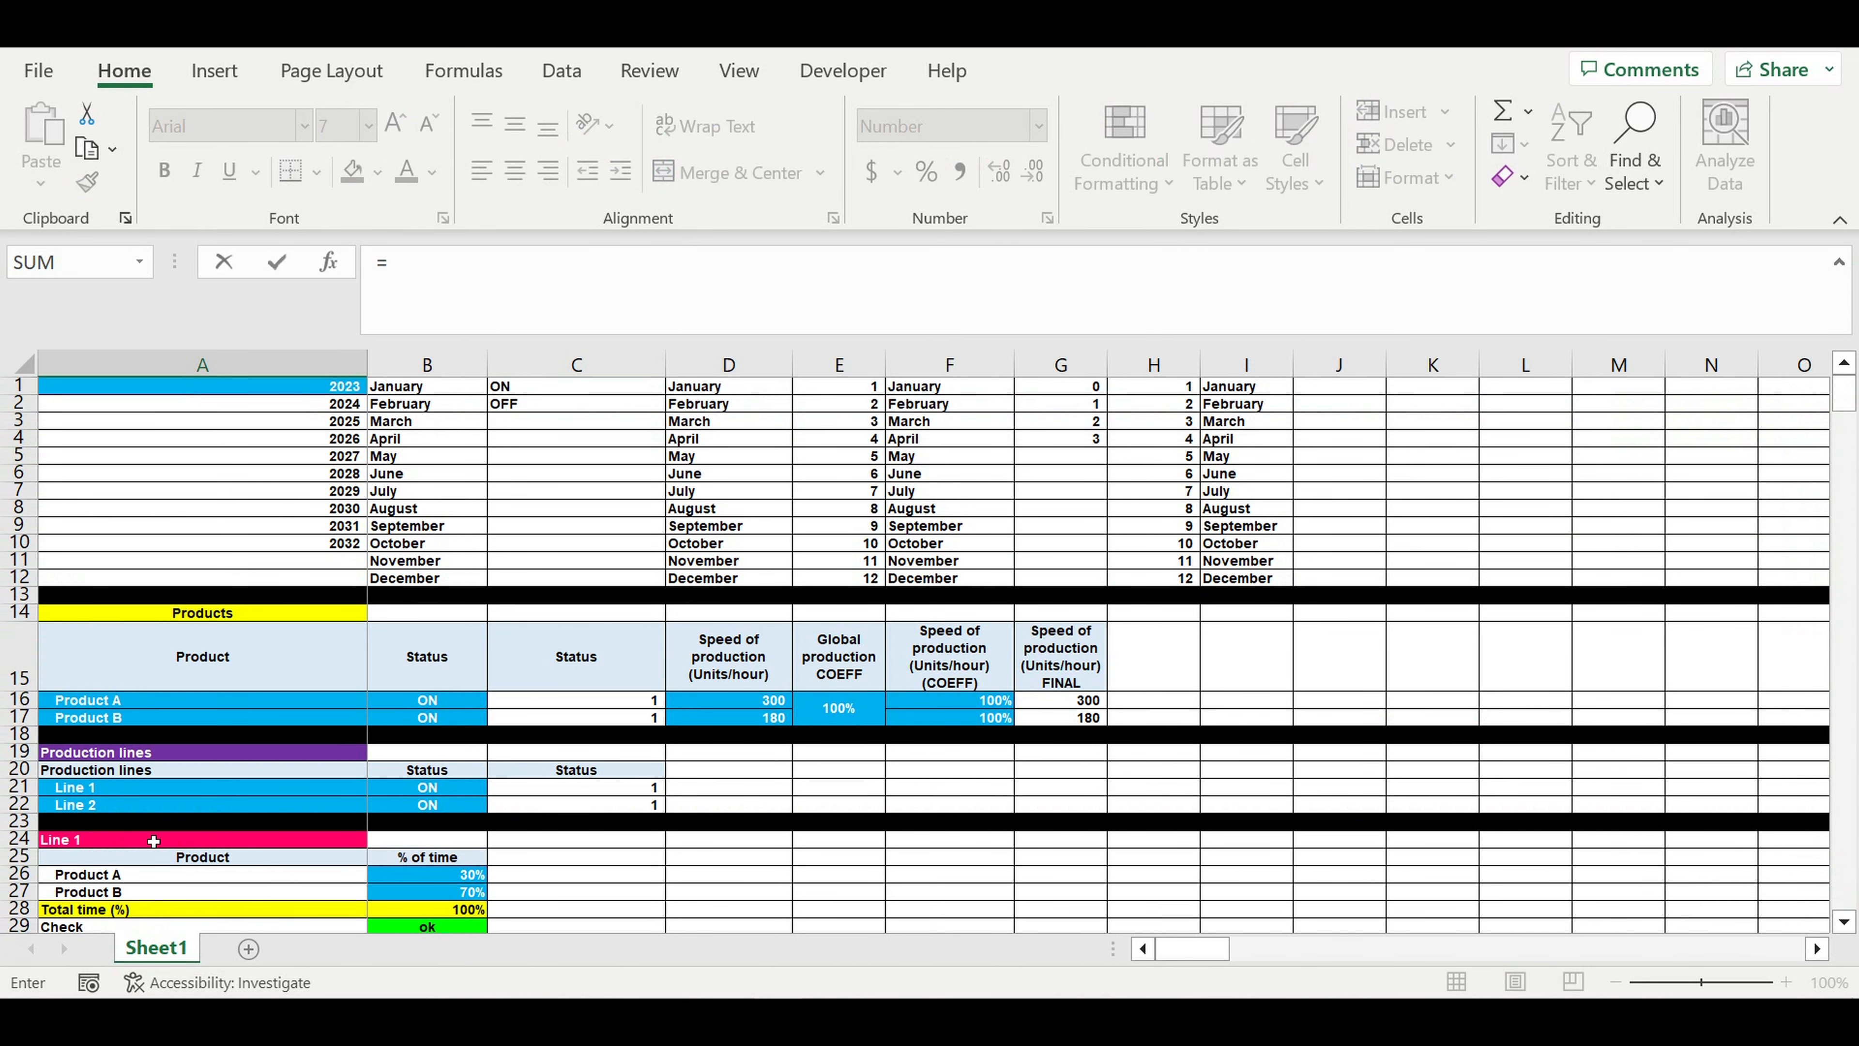
{"action": "left_click", "coordinate": [93, 790]}
{"action": "key", "text": "Return"}
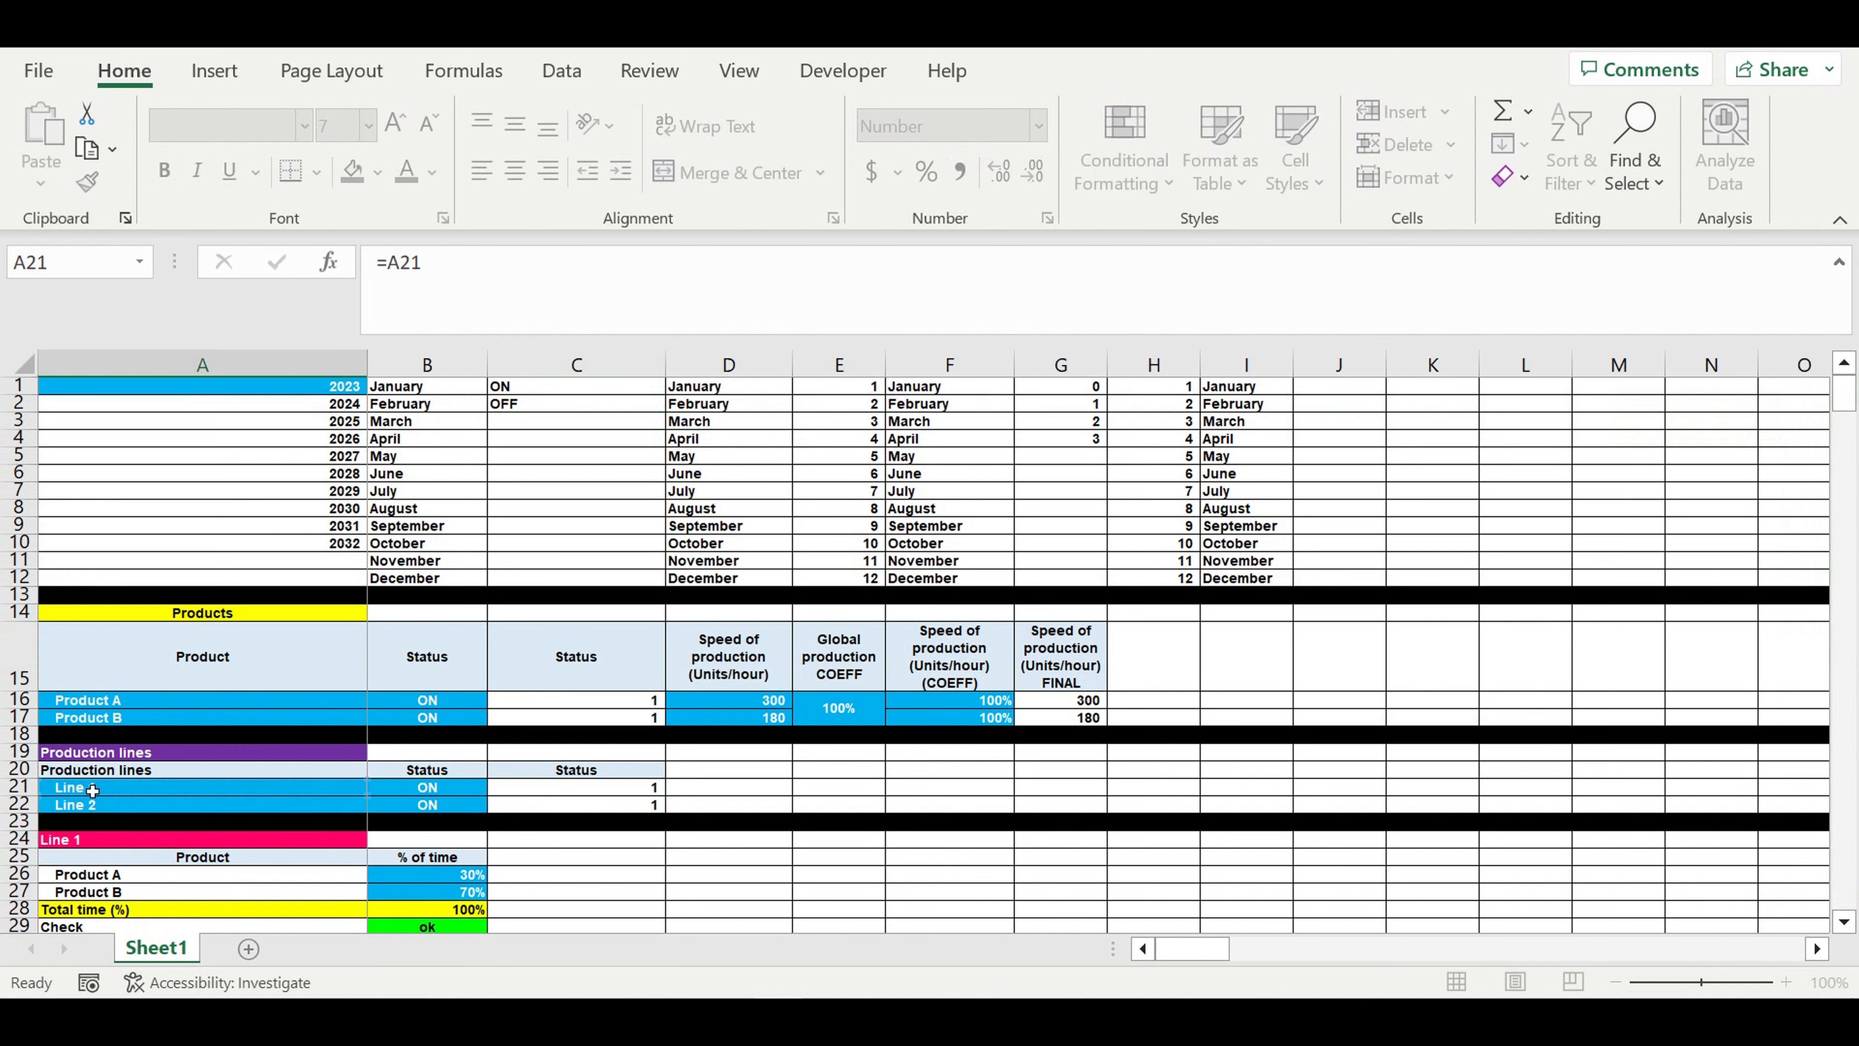
- Enter the column header "Position" in cell A438, under the Line 1 label
{"action": "scroll", "coordinate": [329, 768], "scroll_direction": "down", "scroll_amount": 4}
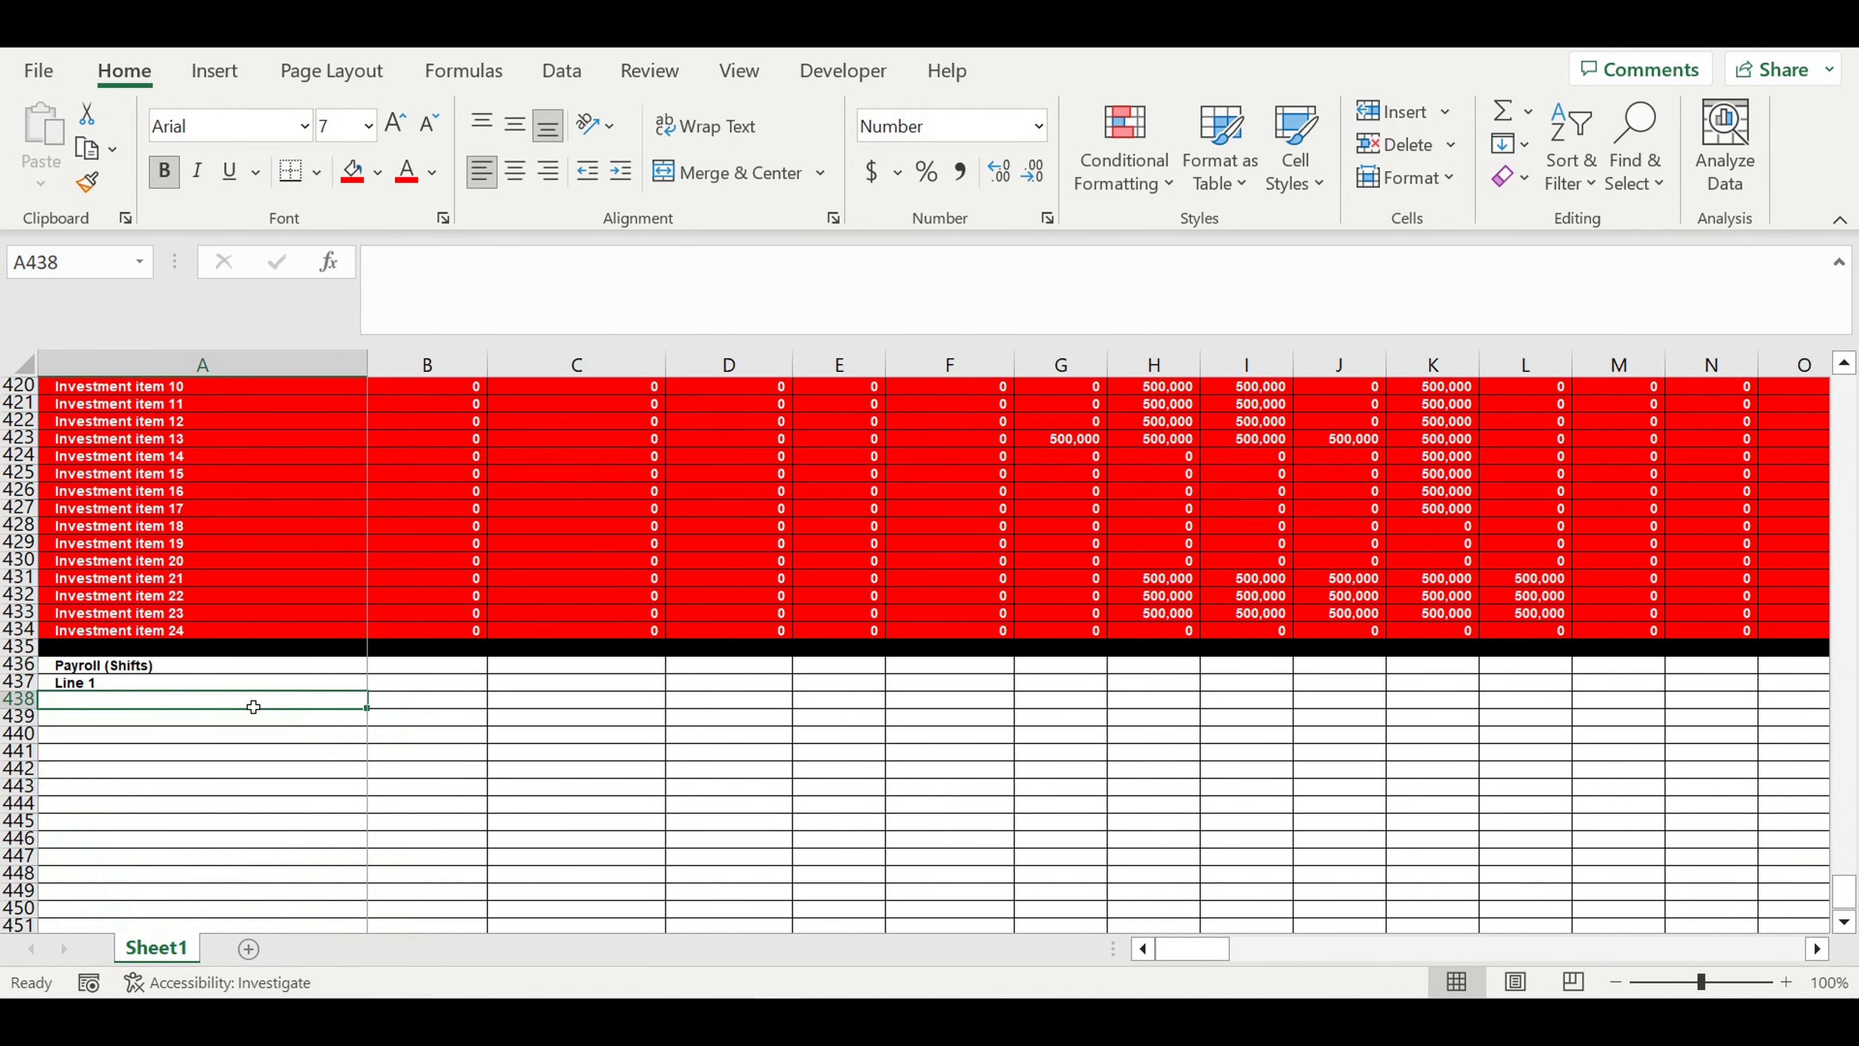
{"action": "type", "text": "Positio"}
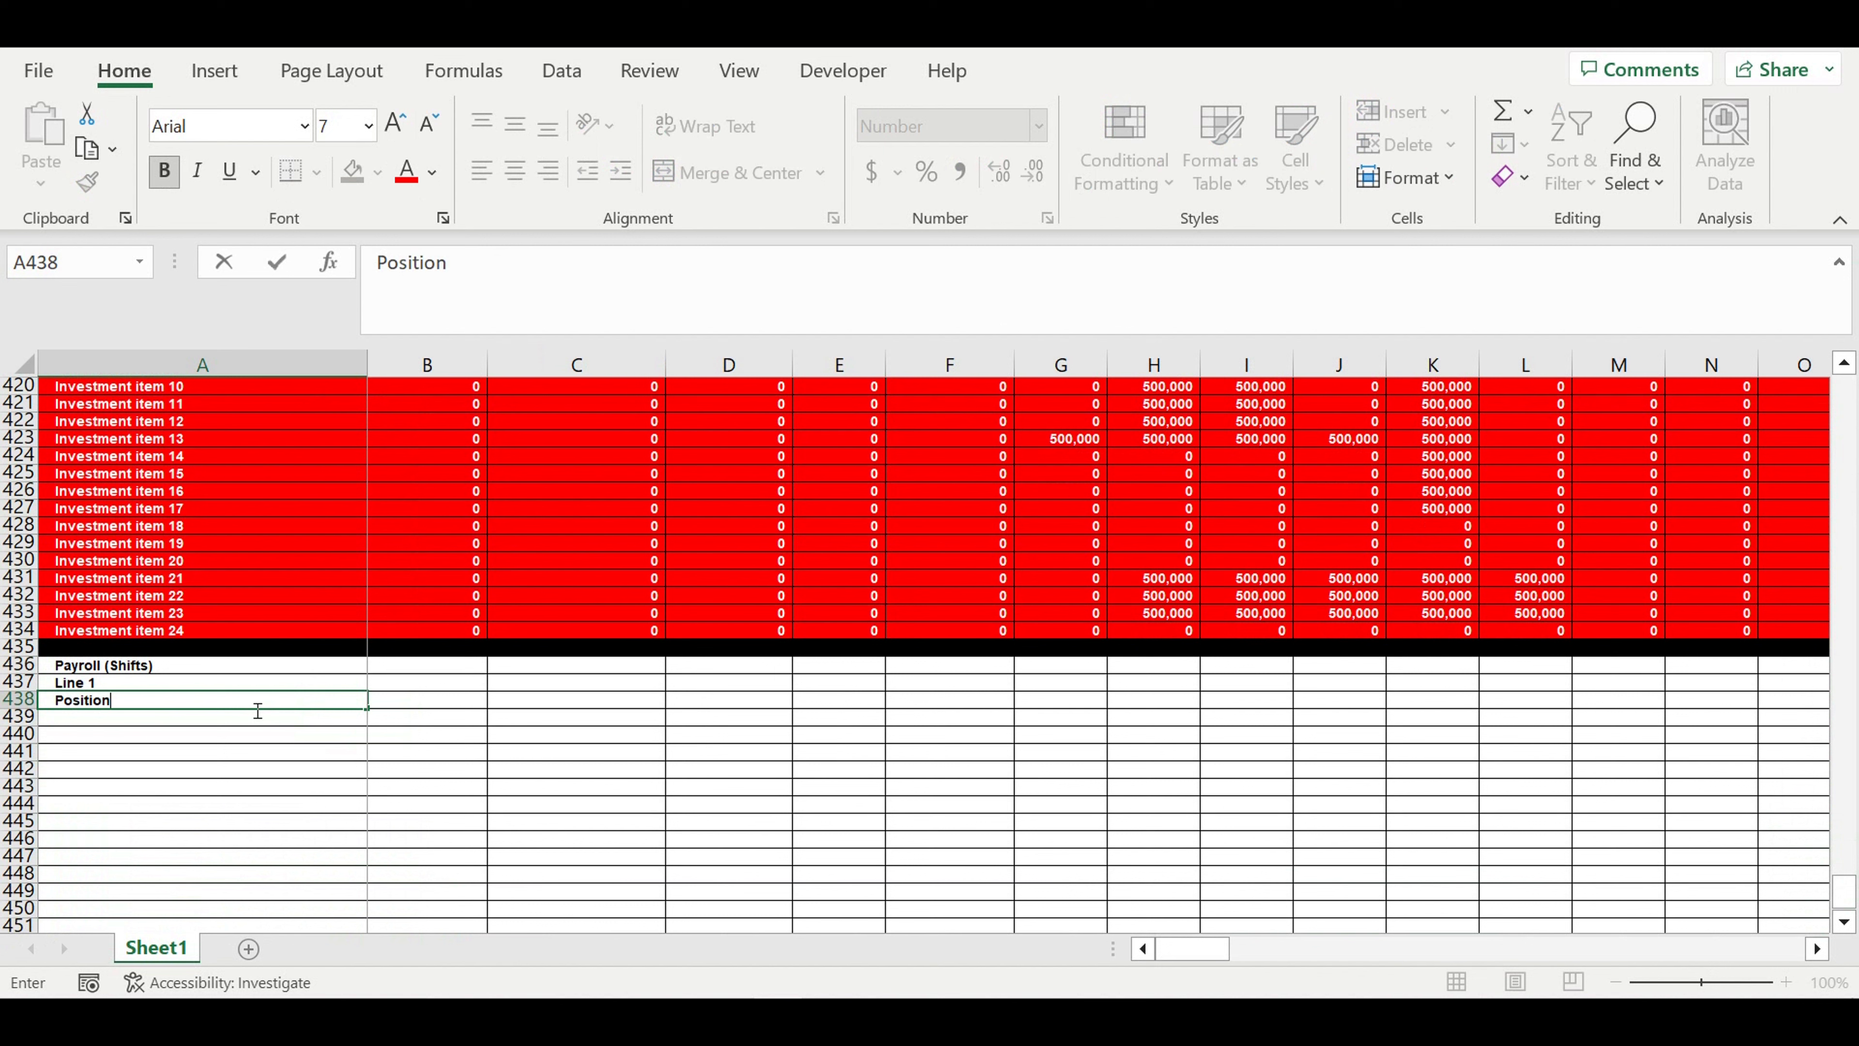
{"action": "type", "text": "n"}
{"action": "key", "text": "Return"}
{"action": "key", "text": "Up"}
{"action": "key", "text": "Right"}
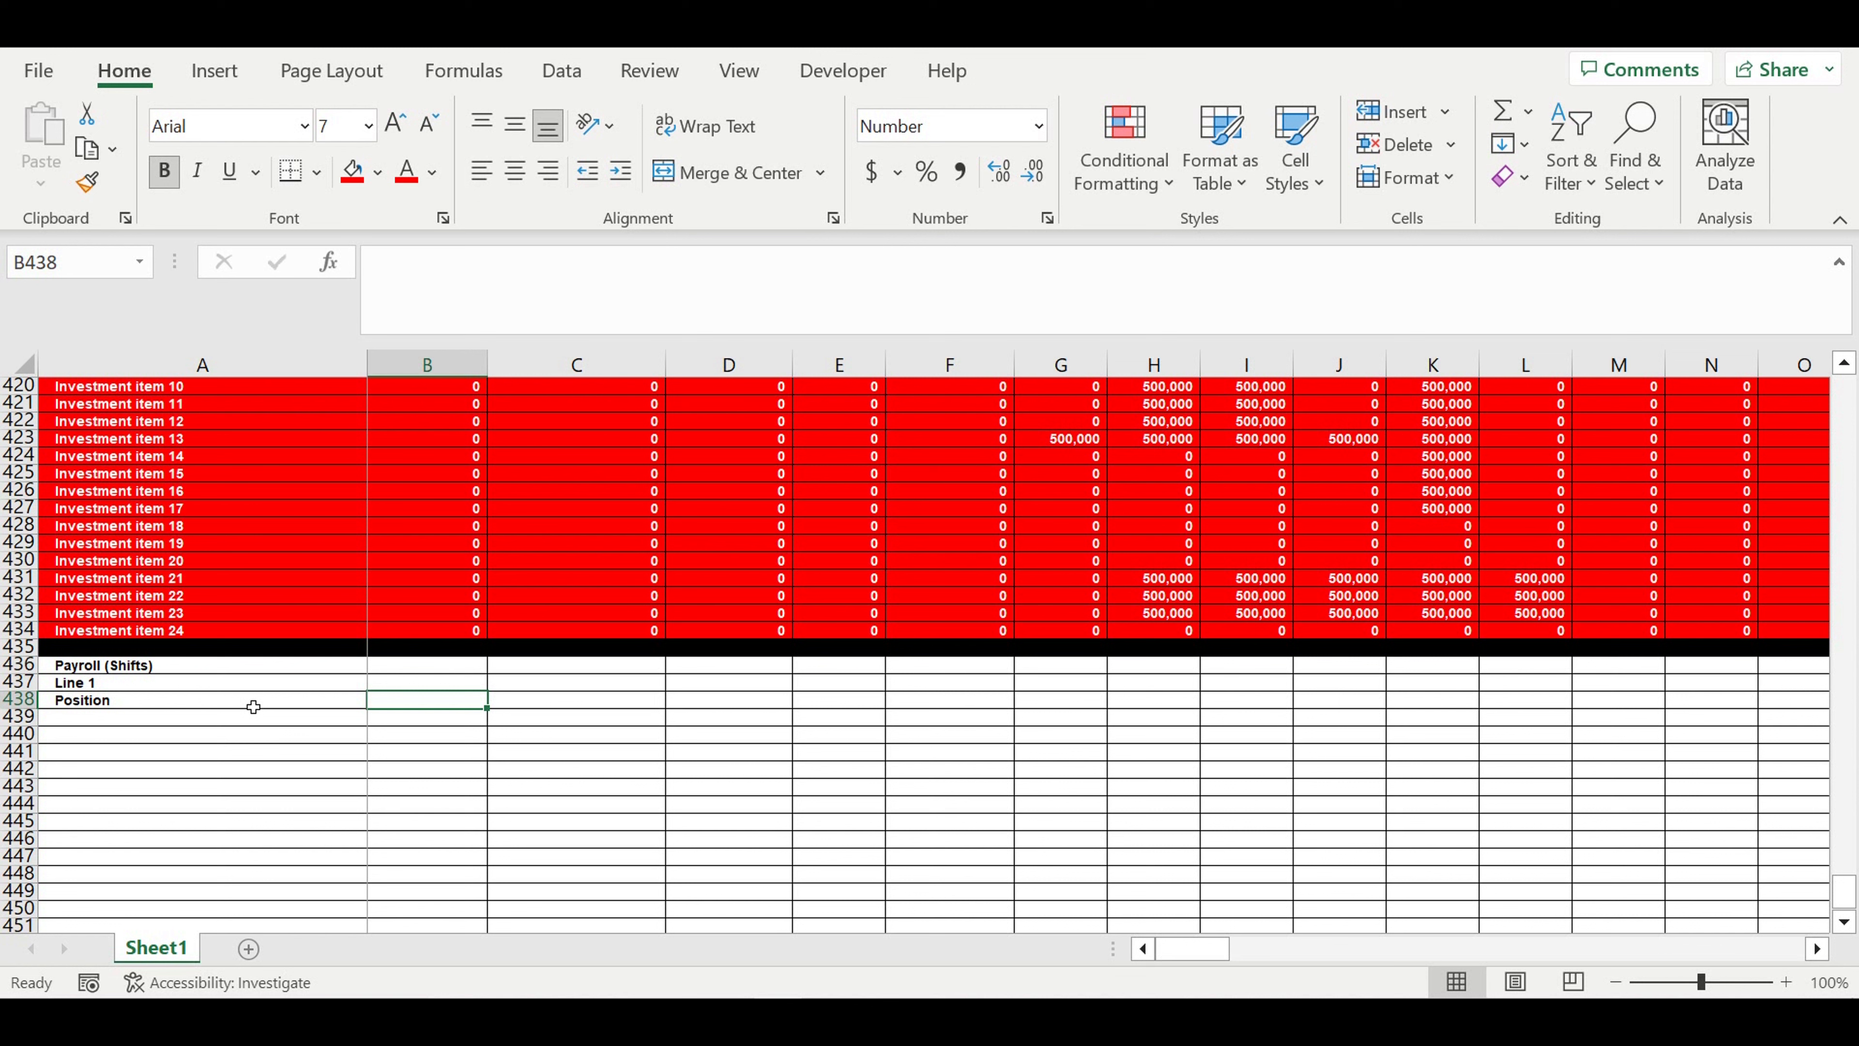
- Enter the header "salary ($/person/position/monrth)" in cell B438, beside the Position header
{"action": "type", "text": "sa"}
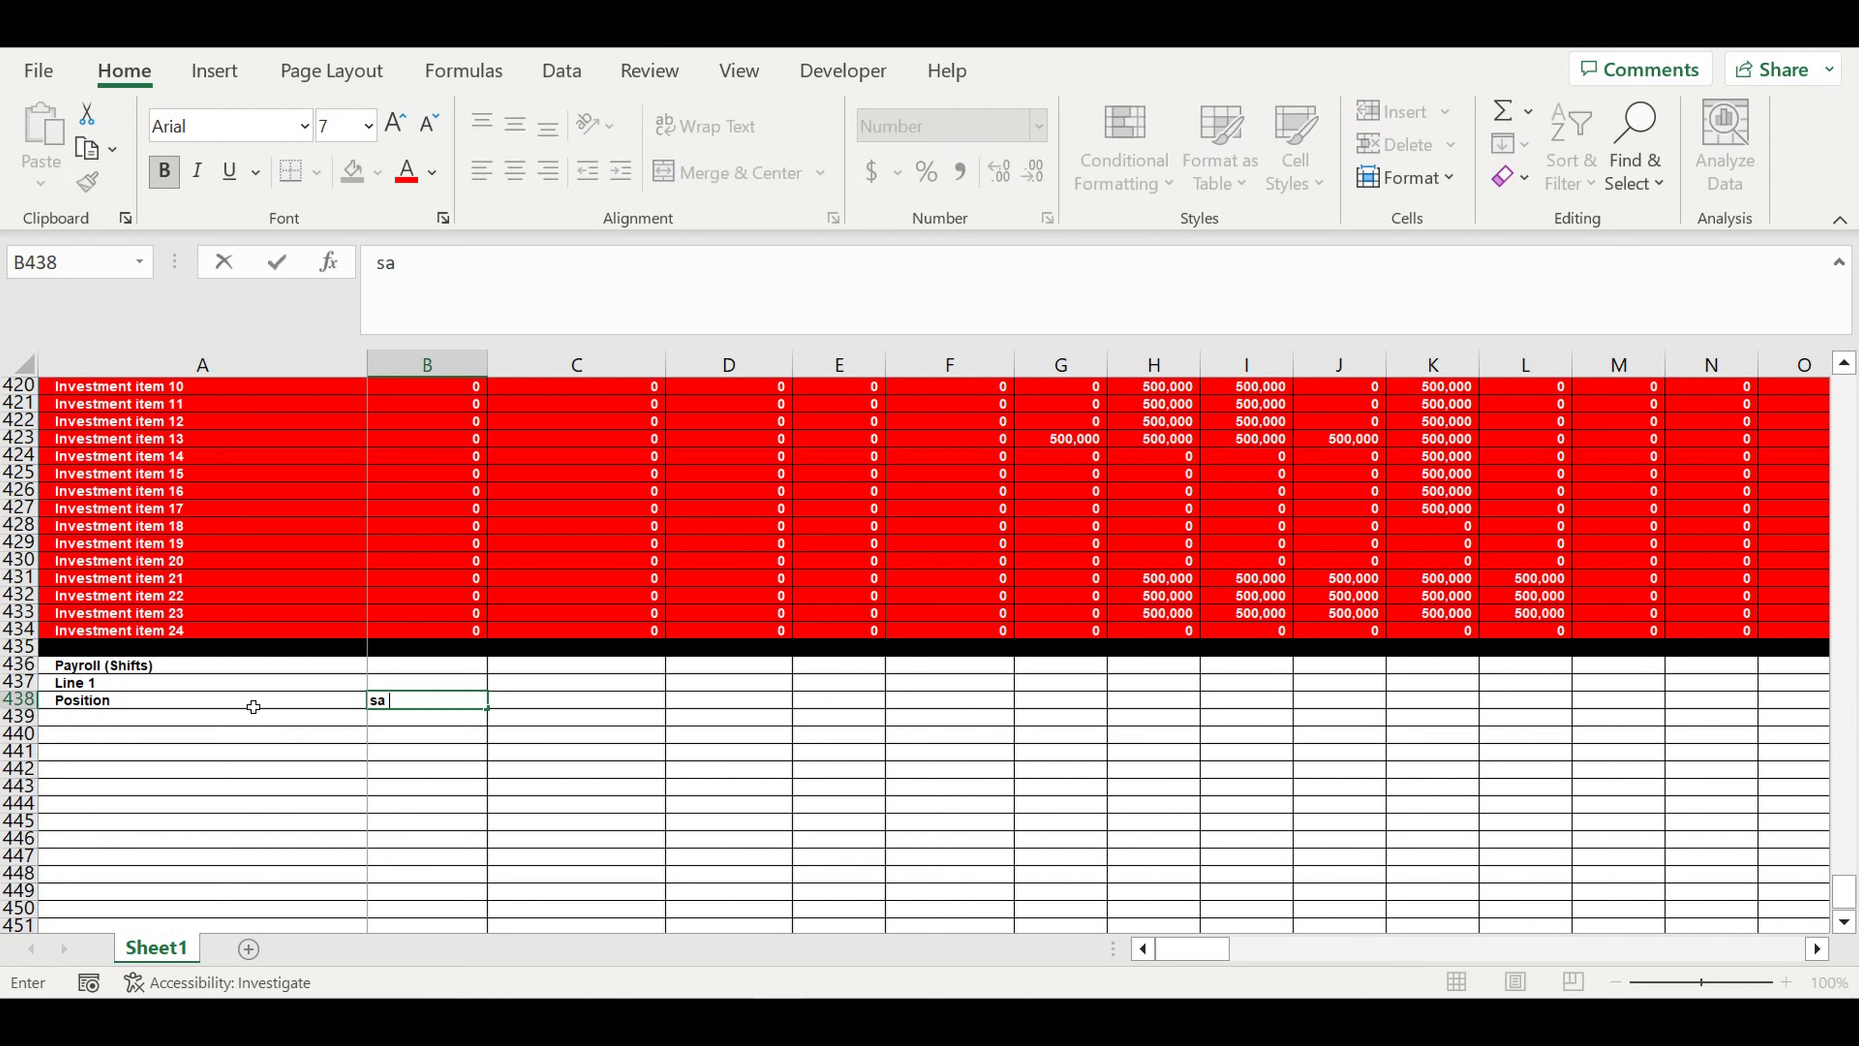
{"action": "type", "text": "lary ($/person/"}
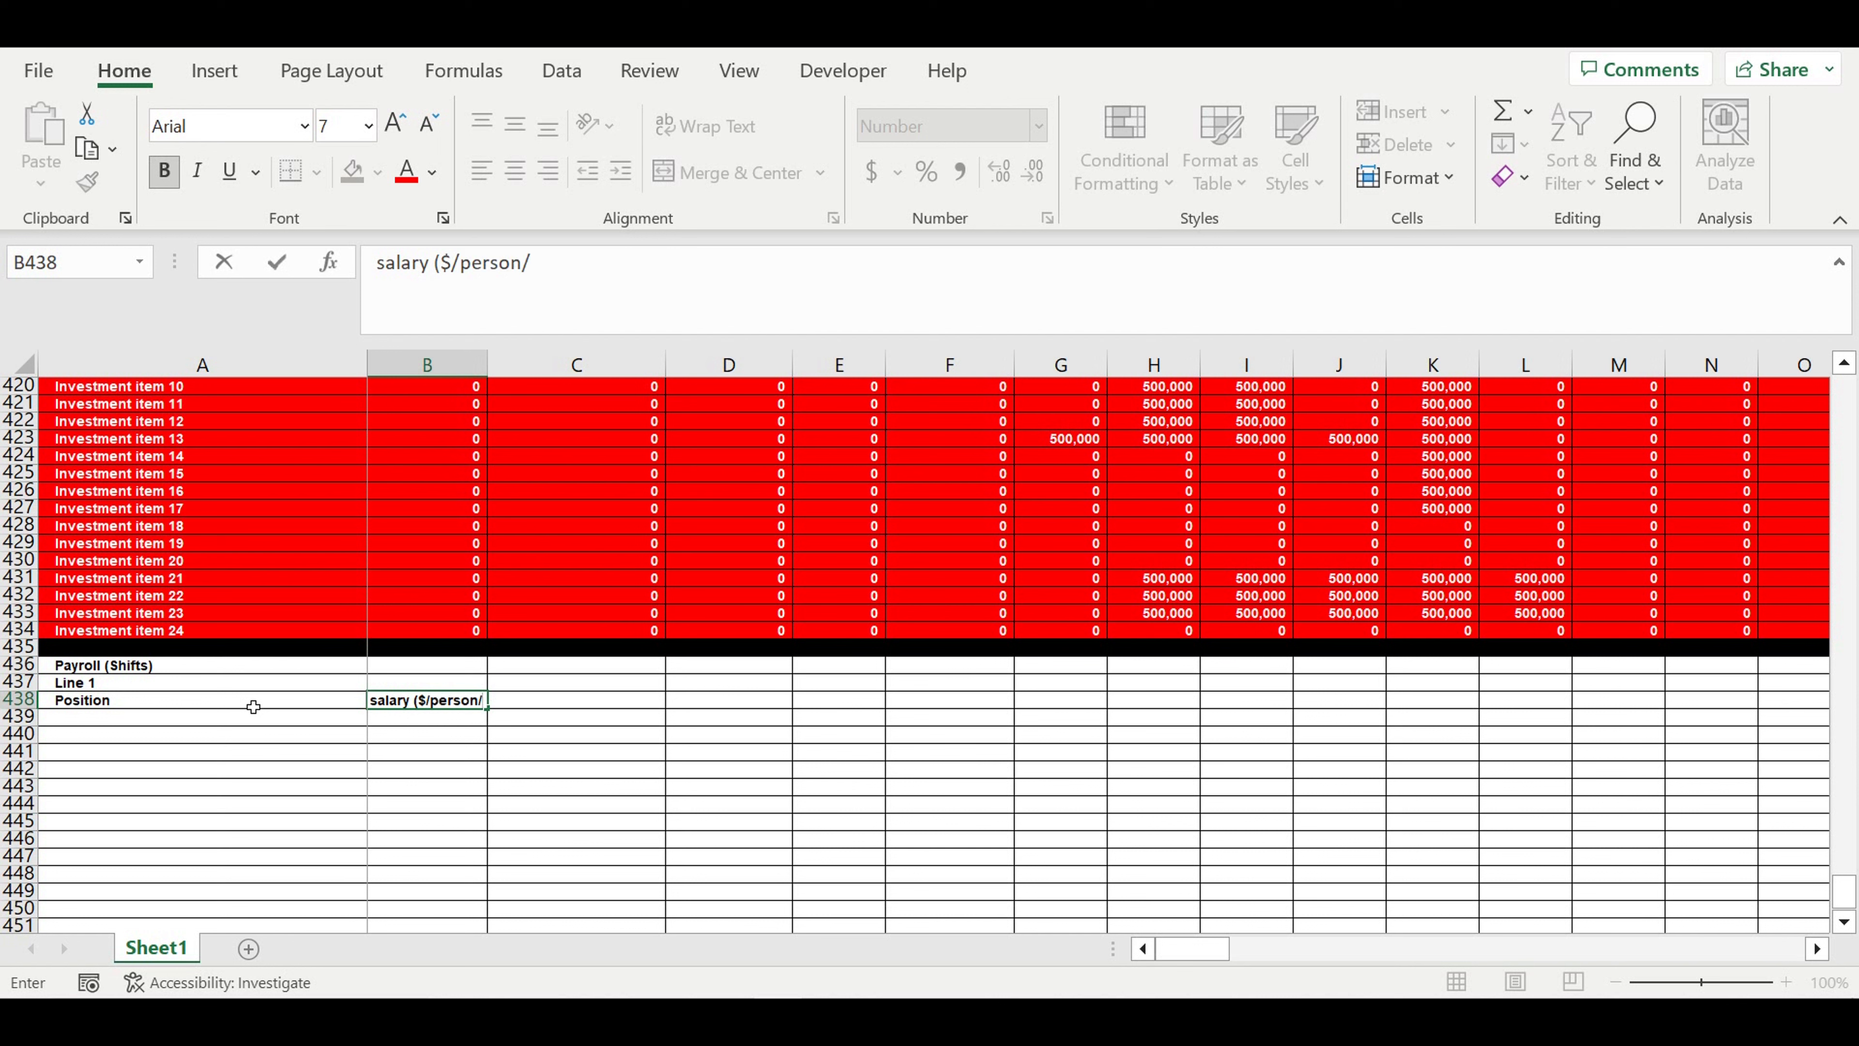
{"action": "type", "text": "position/monr"}
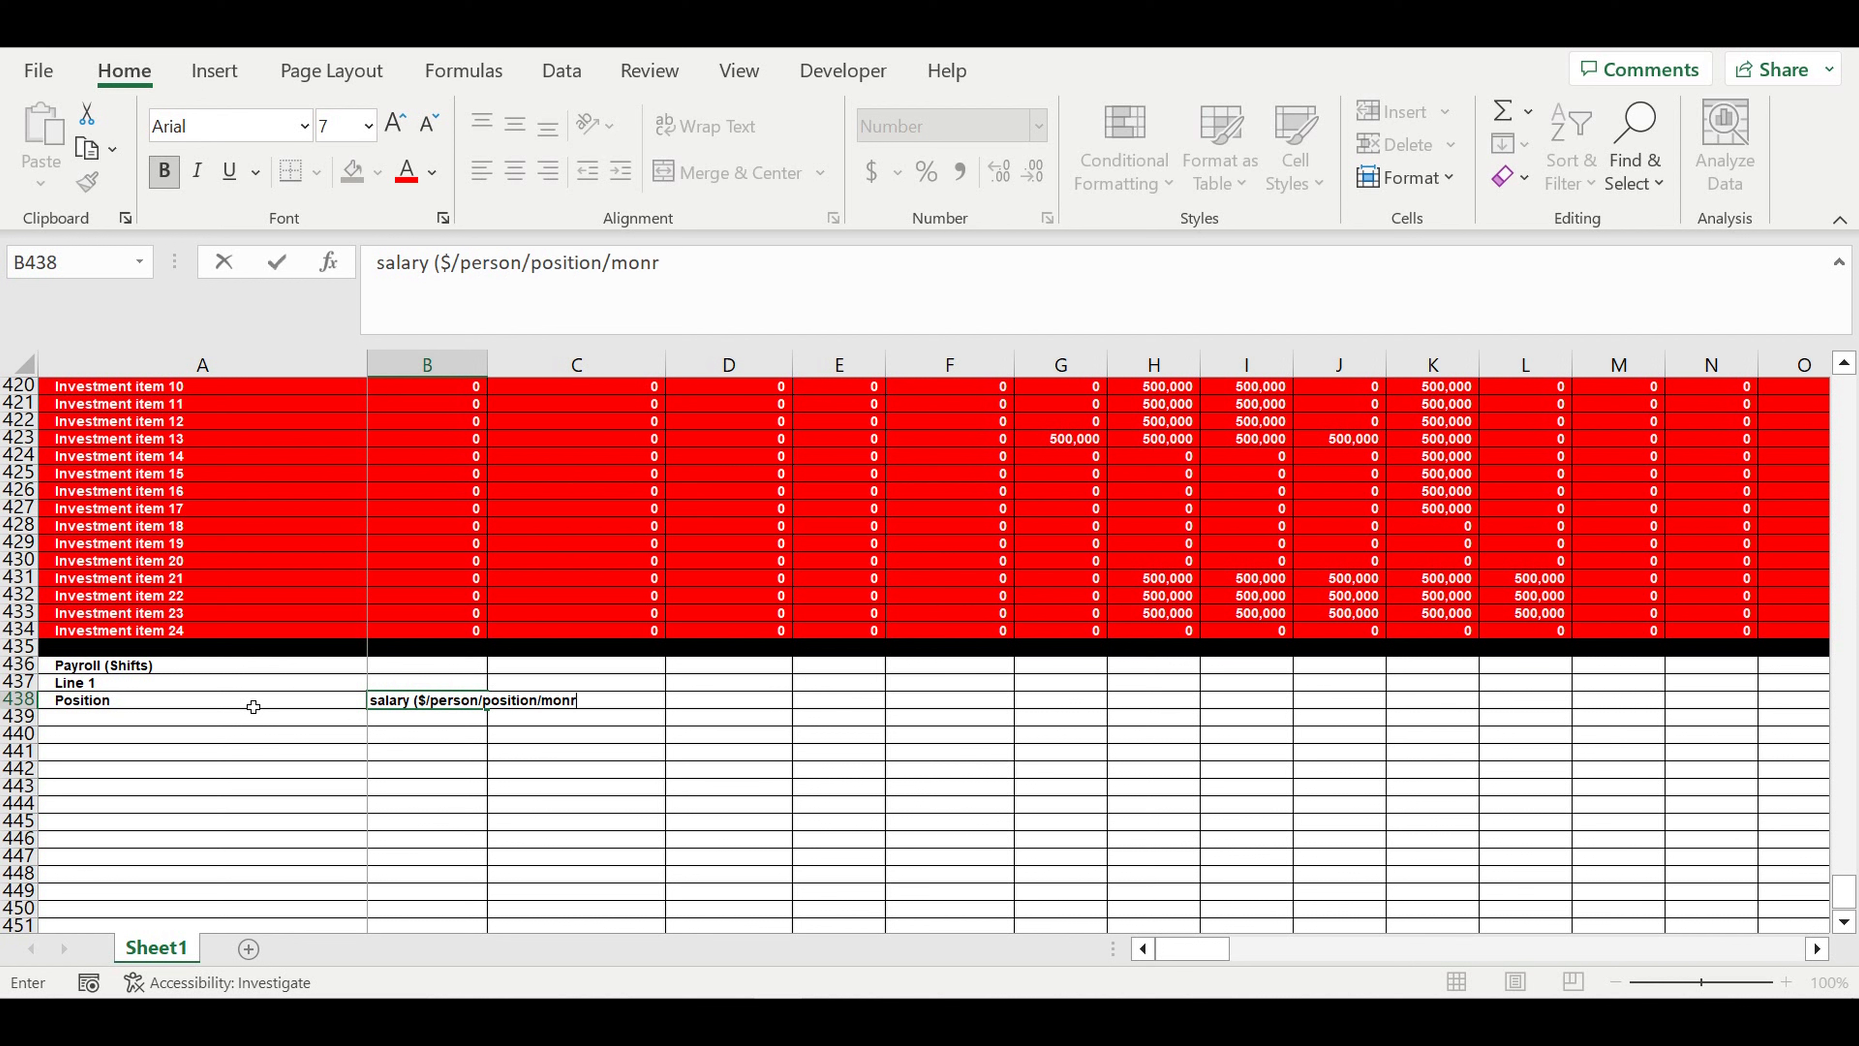
{"action": "type", "text": "th)"}
{"action": "key", "text": "Return"}
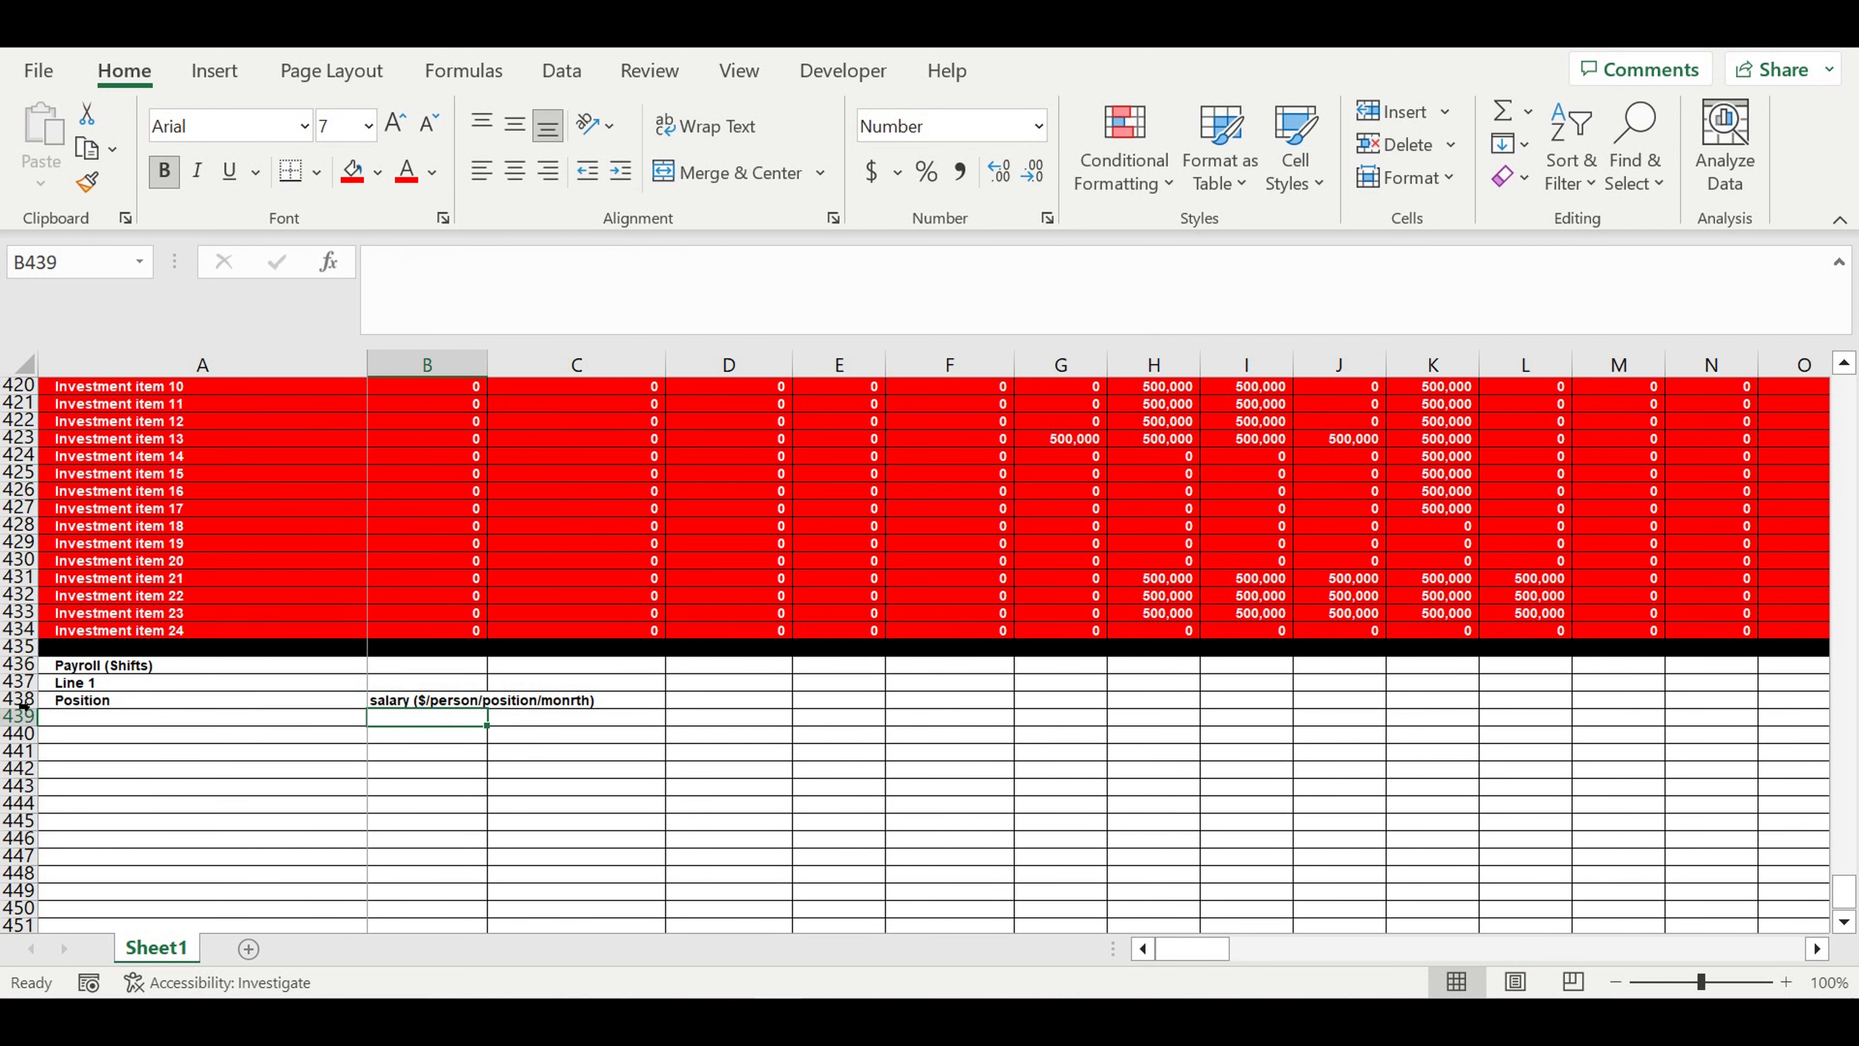
- Format the whole of row 438 with horizontal and vertical center alignment and wrapped text
{"action": "left_click", "coordinate": [16, 699]}
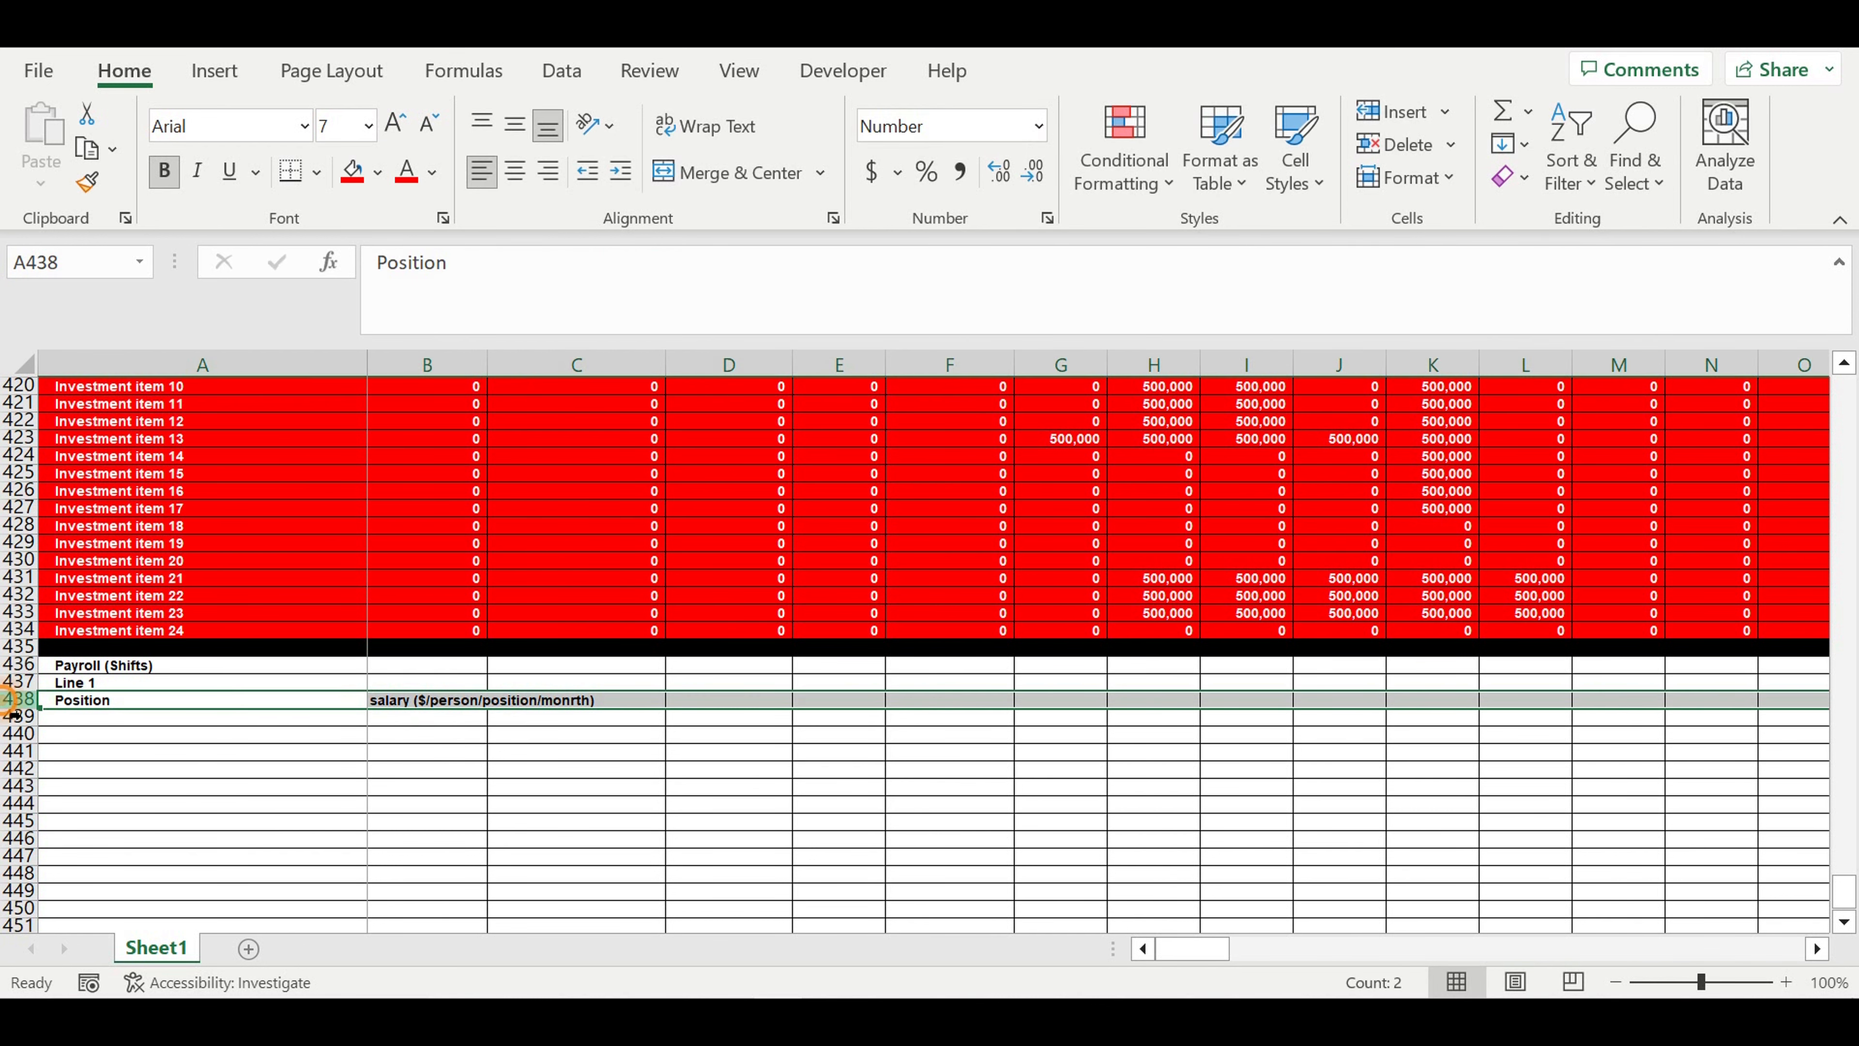
{"action": "right_click", "coordinate": [5, 701]}
{"action": "left_click", "coordinate": [120, 520]}
{"action": "left_click", "coordinate": [134, 196]}
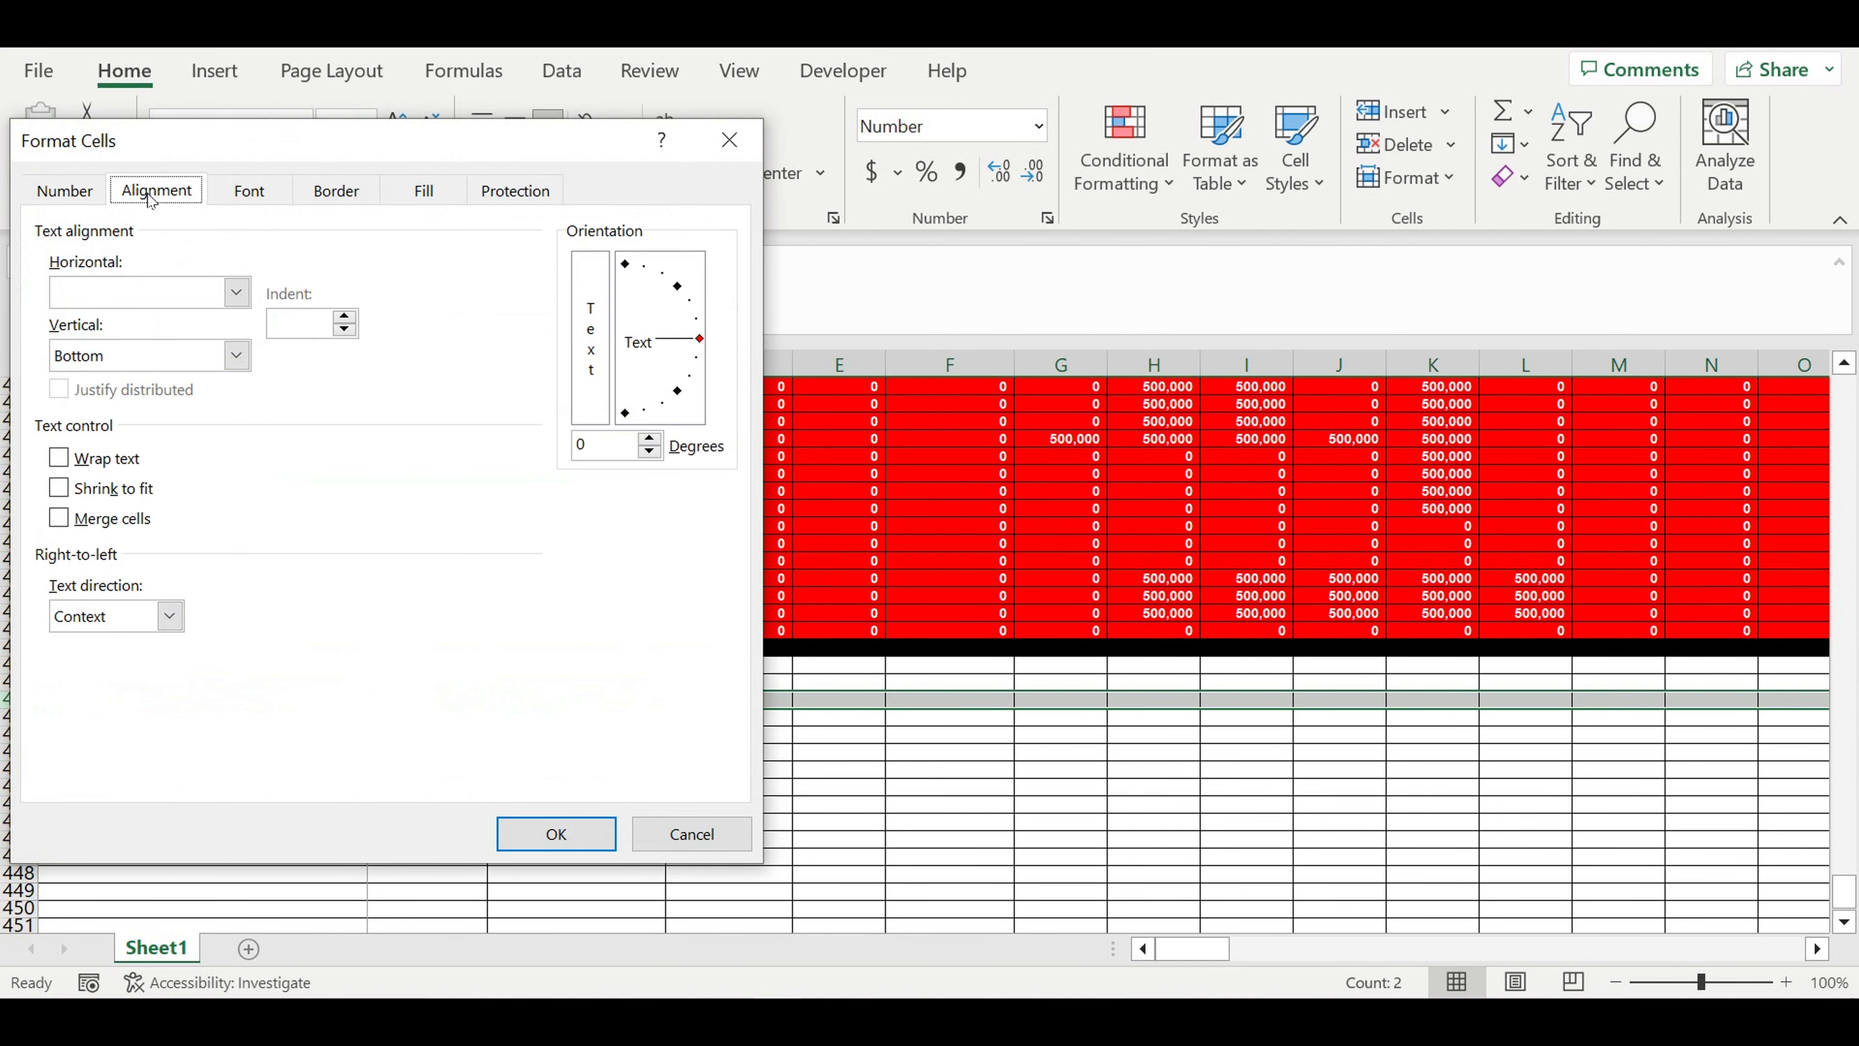
{"action": "left_click", "coordinate": [235, 293]}
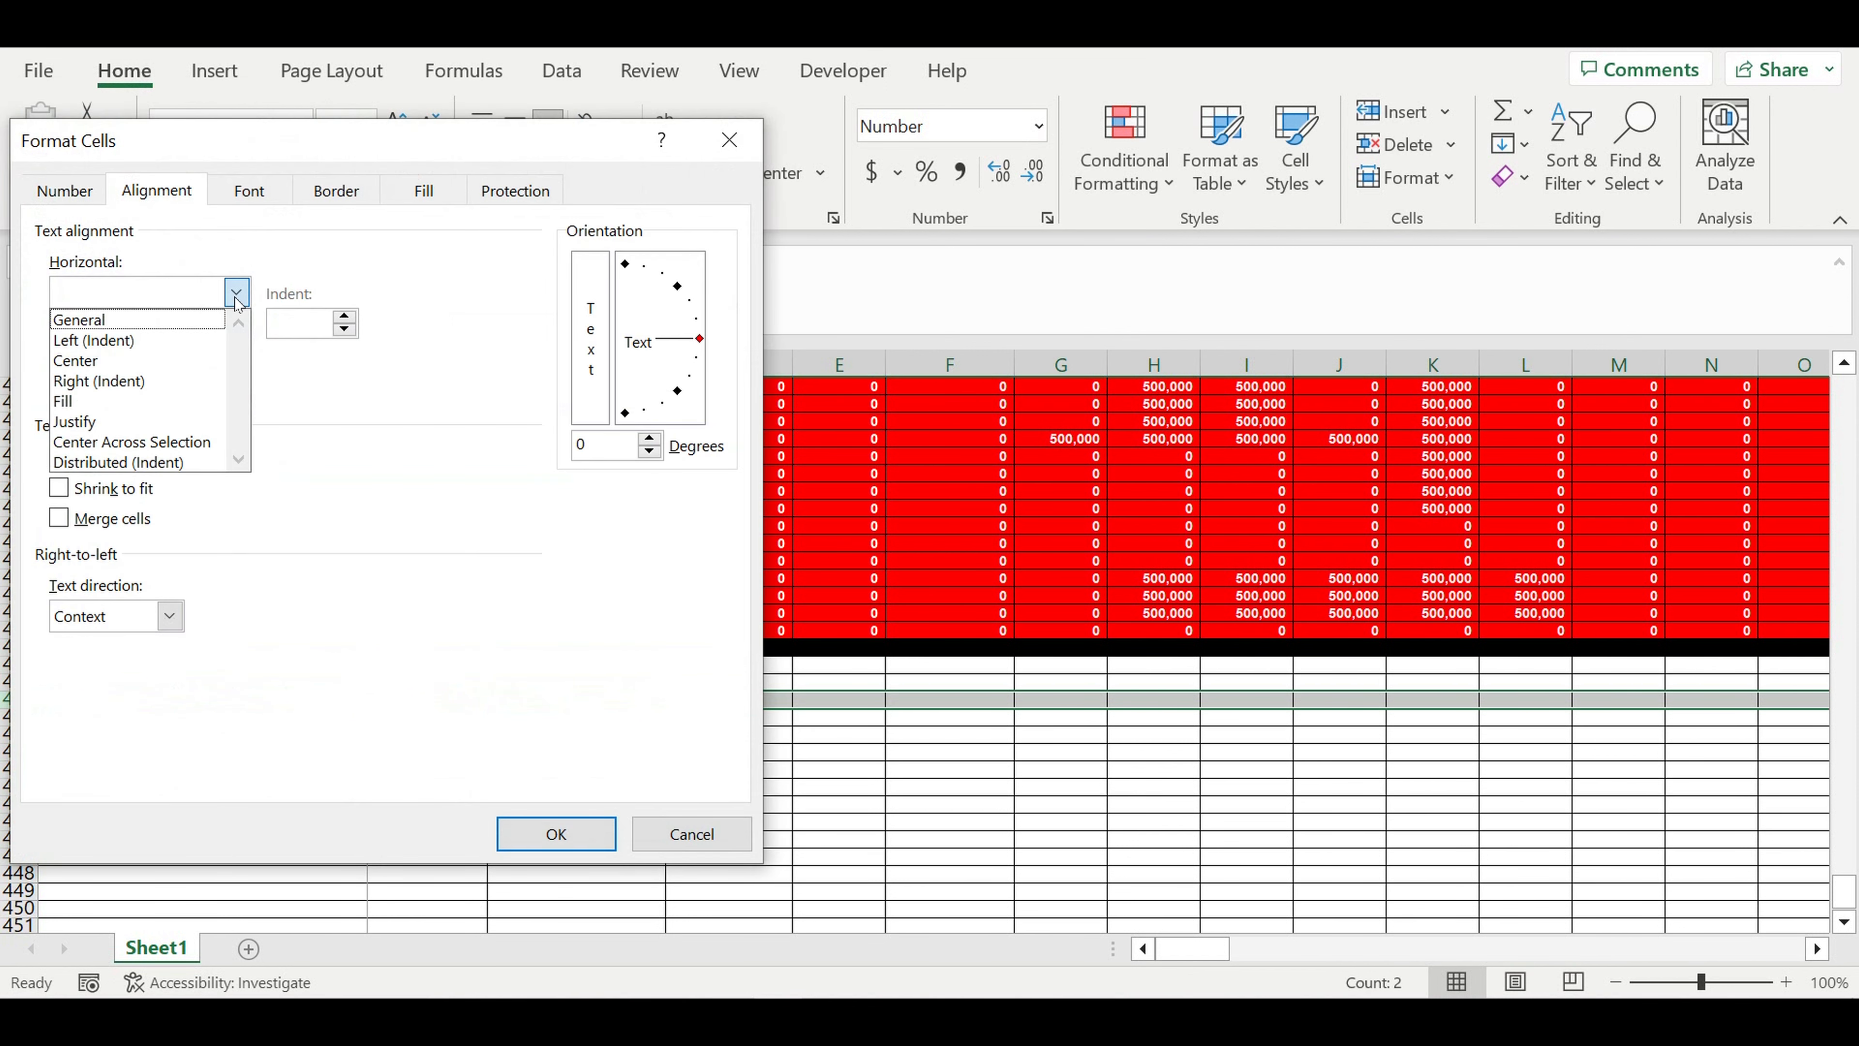
{"action": "left_click", "coordinate": [76, 360]}
{"action": "left_click", "coordinate": [80, 356]}
{"action": "left_click", "coordinate": [132, 405]}
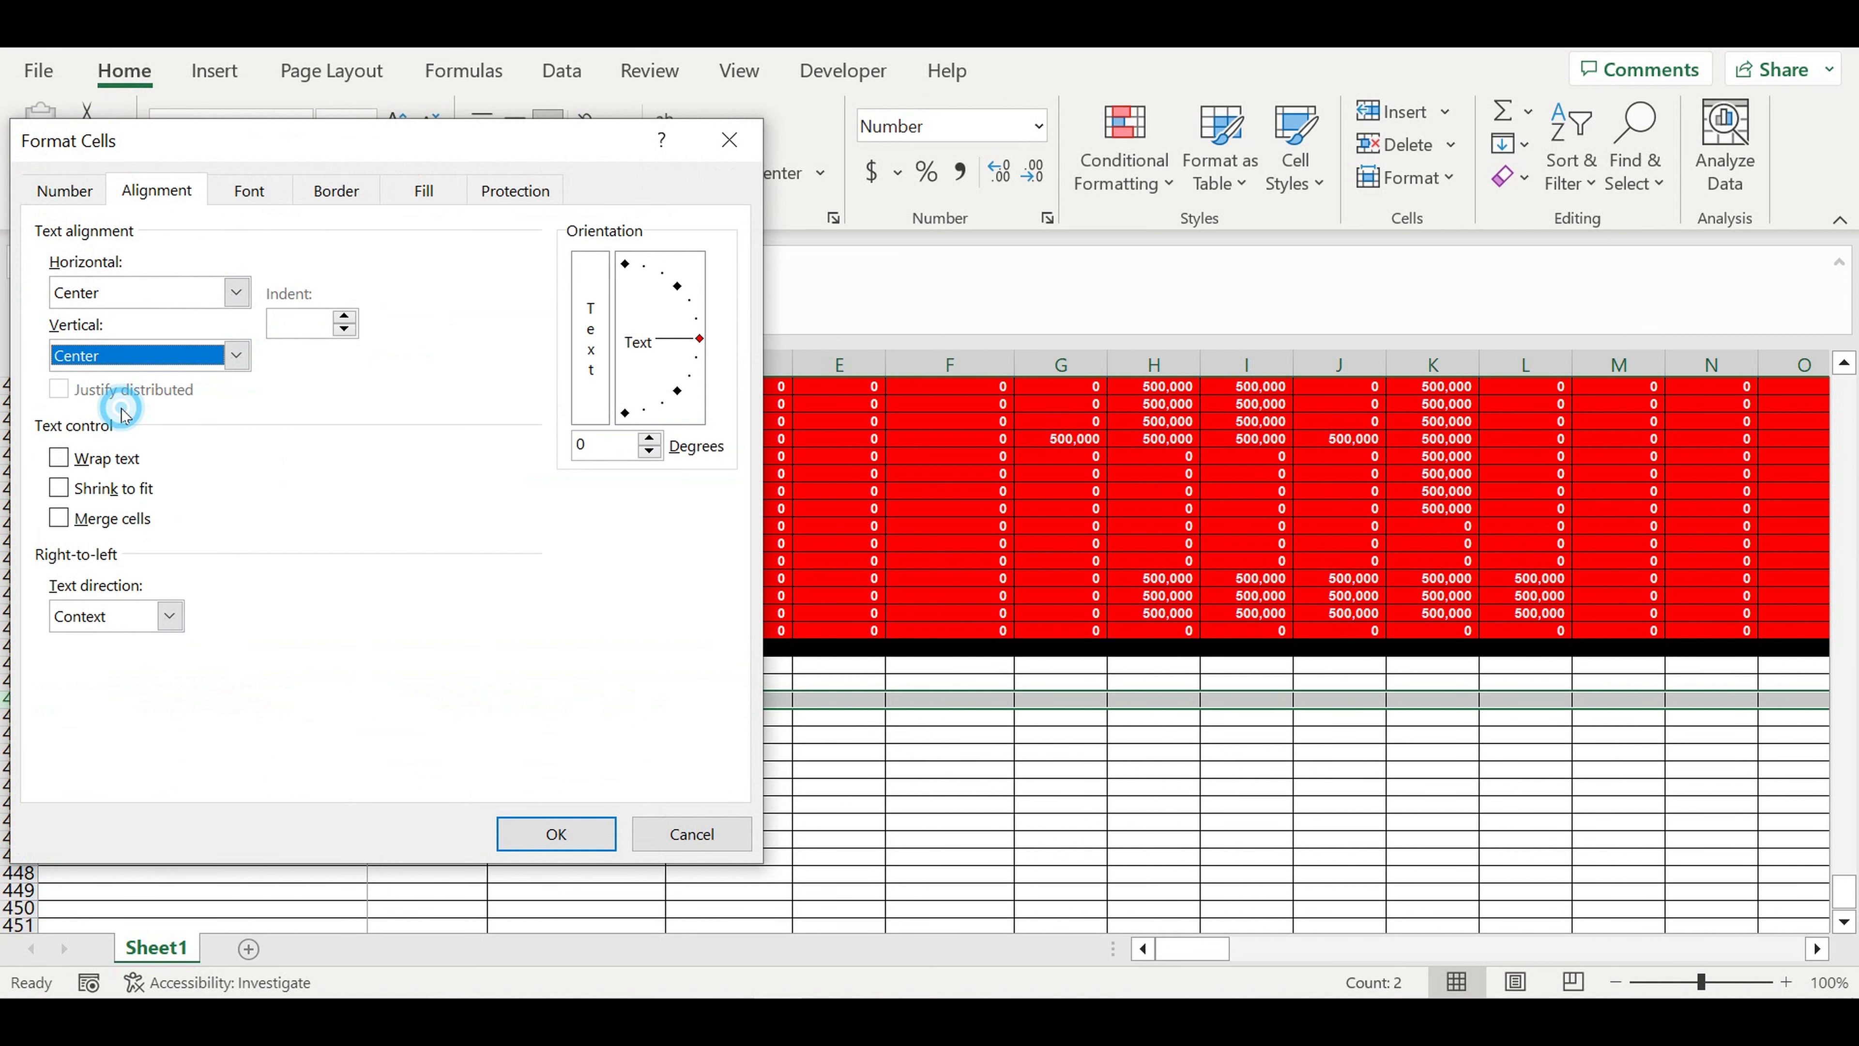
{"action": "left_click", "coordinate": [59, 457]}
{"action": "left_click", "coordinate": [556, 833]}
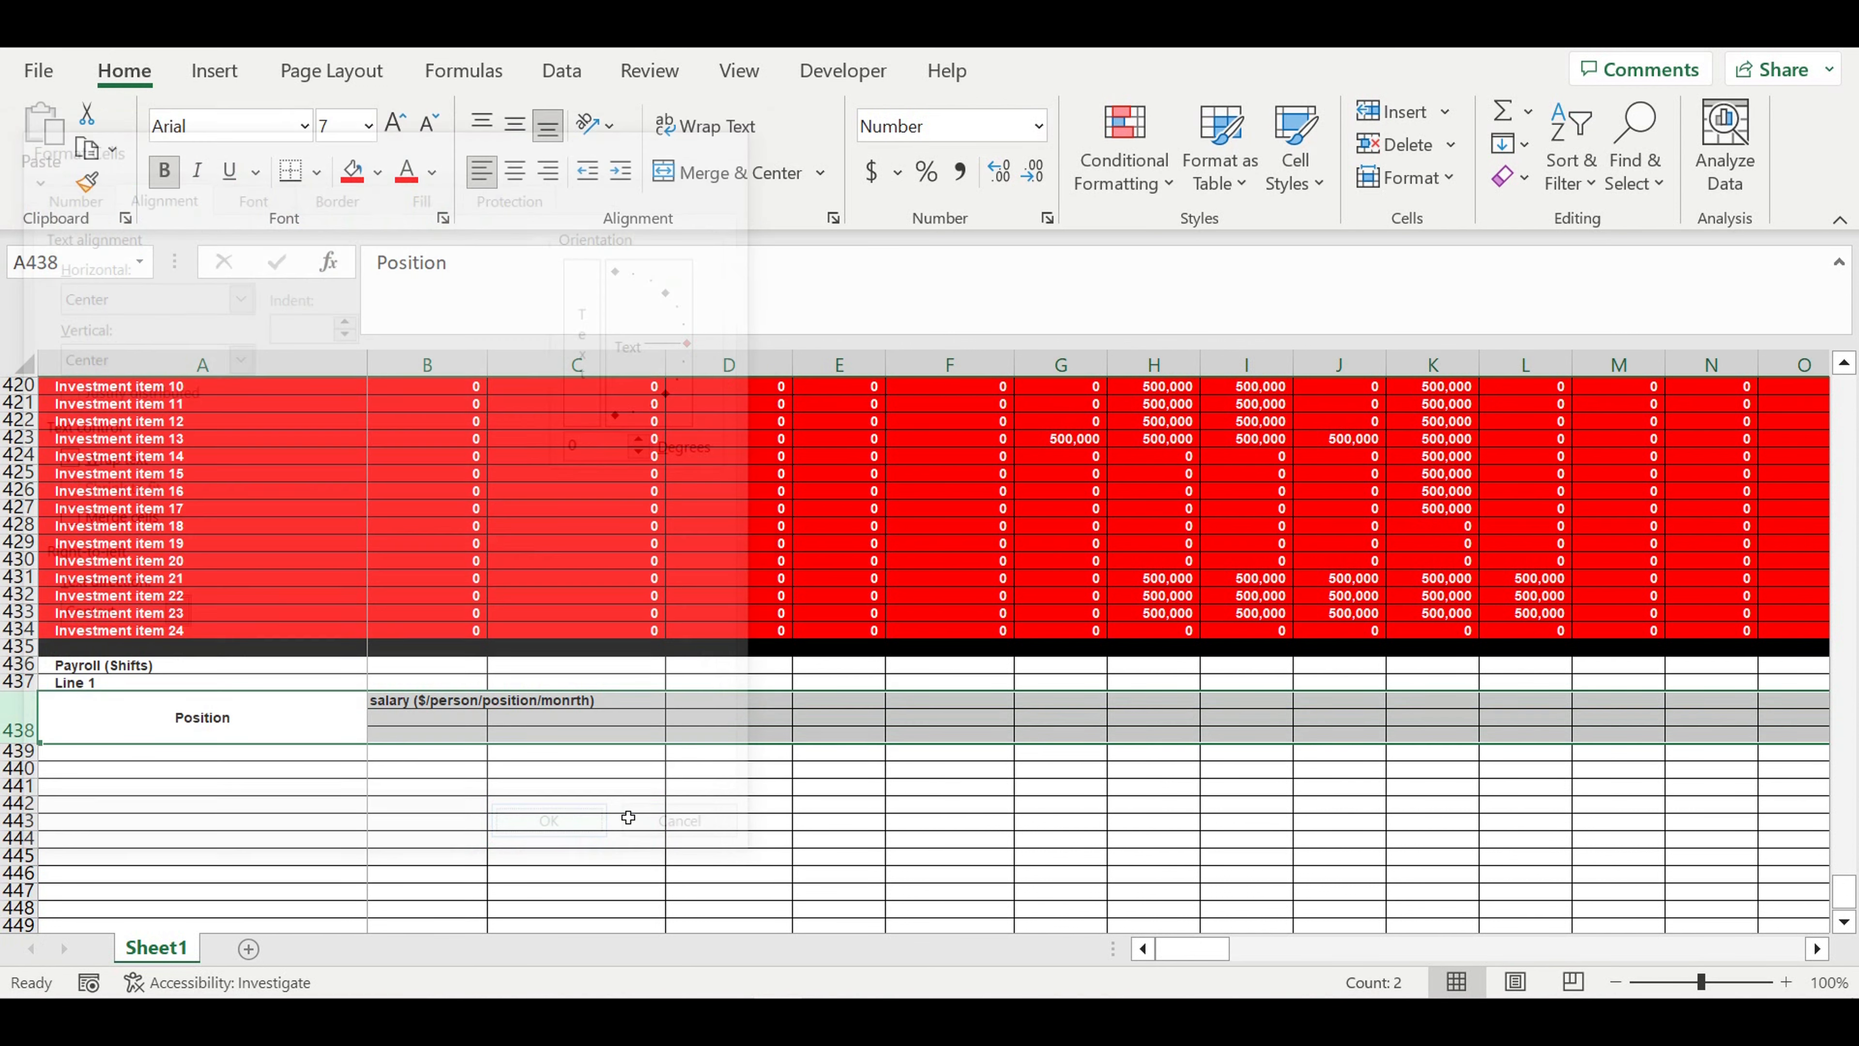
{"action": "left_click", "coordinate": [552, 787]}
- Capitalize the first letter of the salary header in B438 so that it starts with "Salary"
{"action": "left_click", "coordinate": [479, 736]}
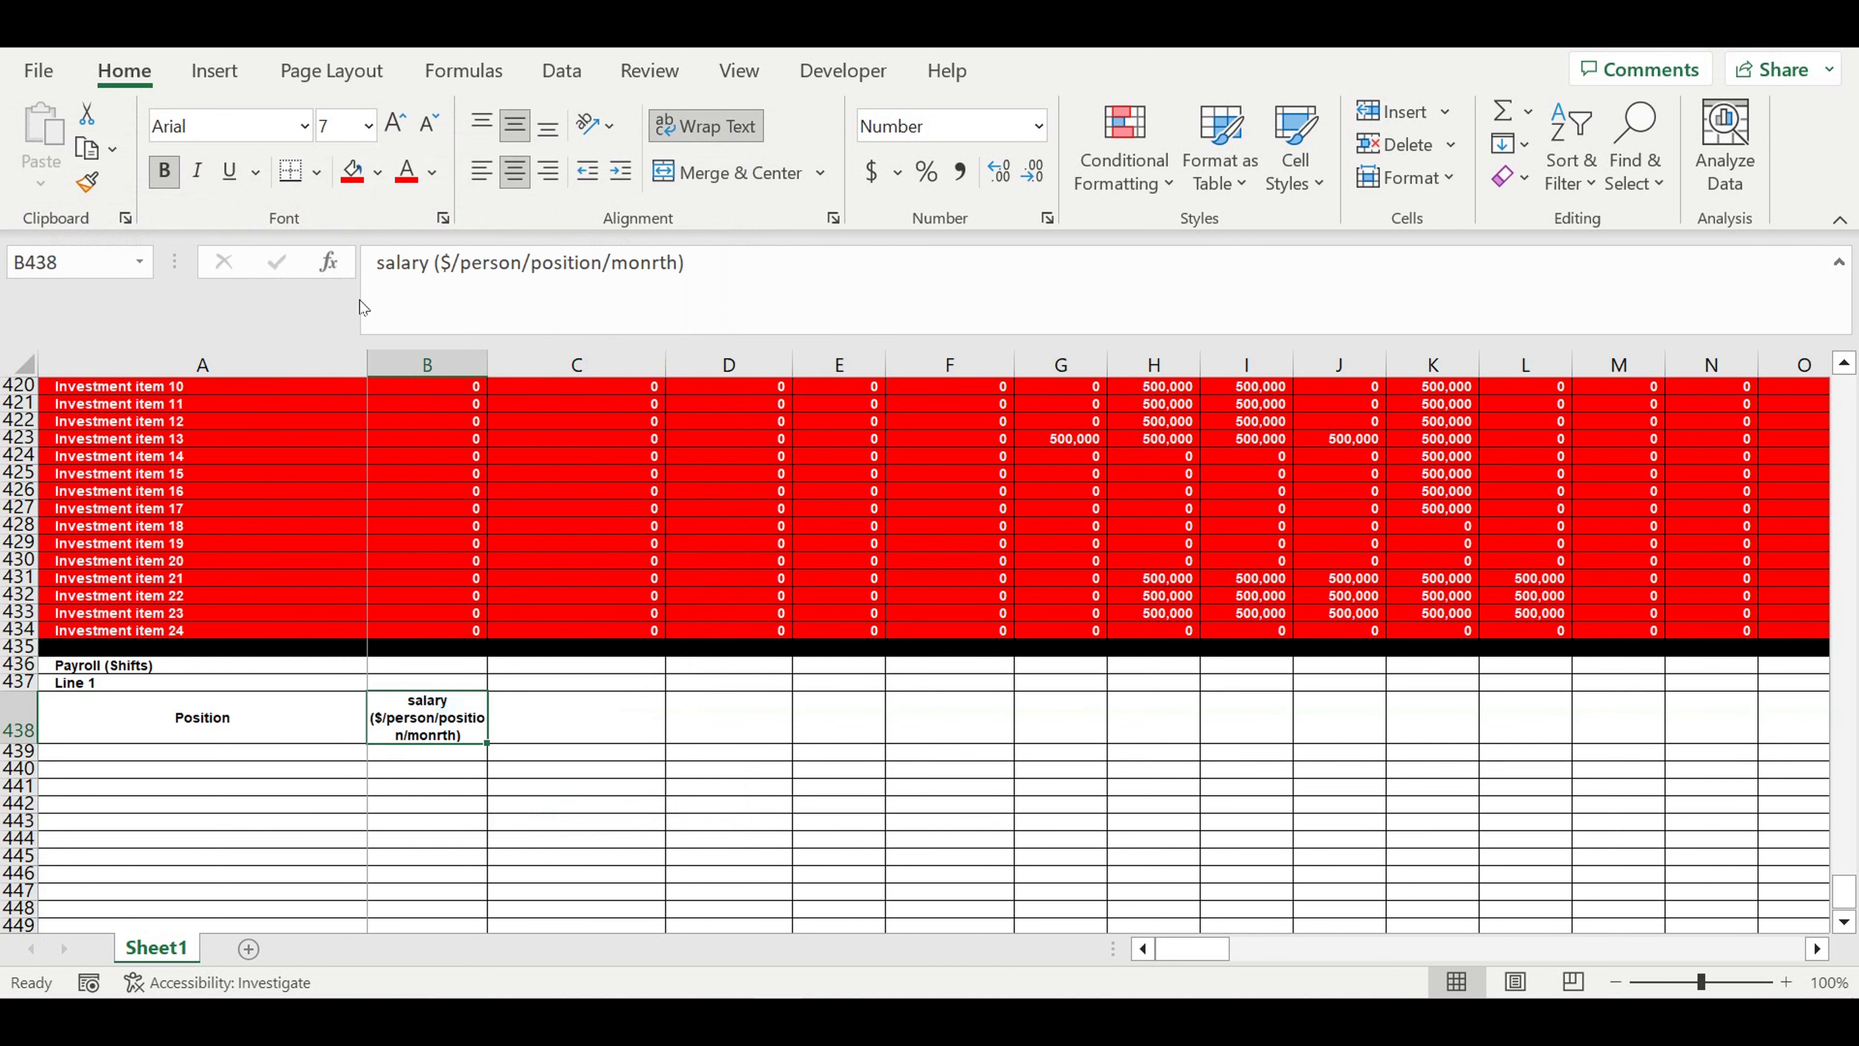
{"action": "left_click", "coordinate": [461, 275]}
{"action": "key", "text": "Home"}
{"action": "key", "text": "Delete"}
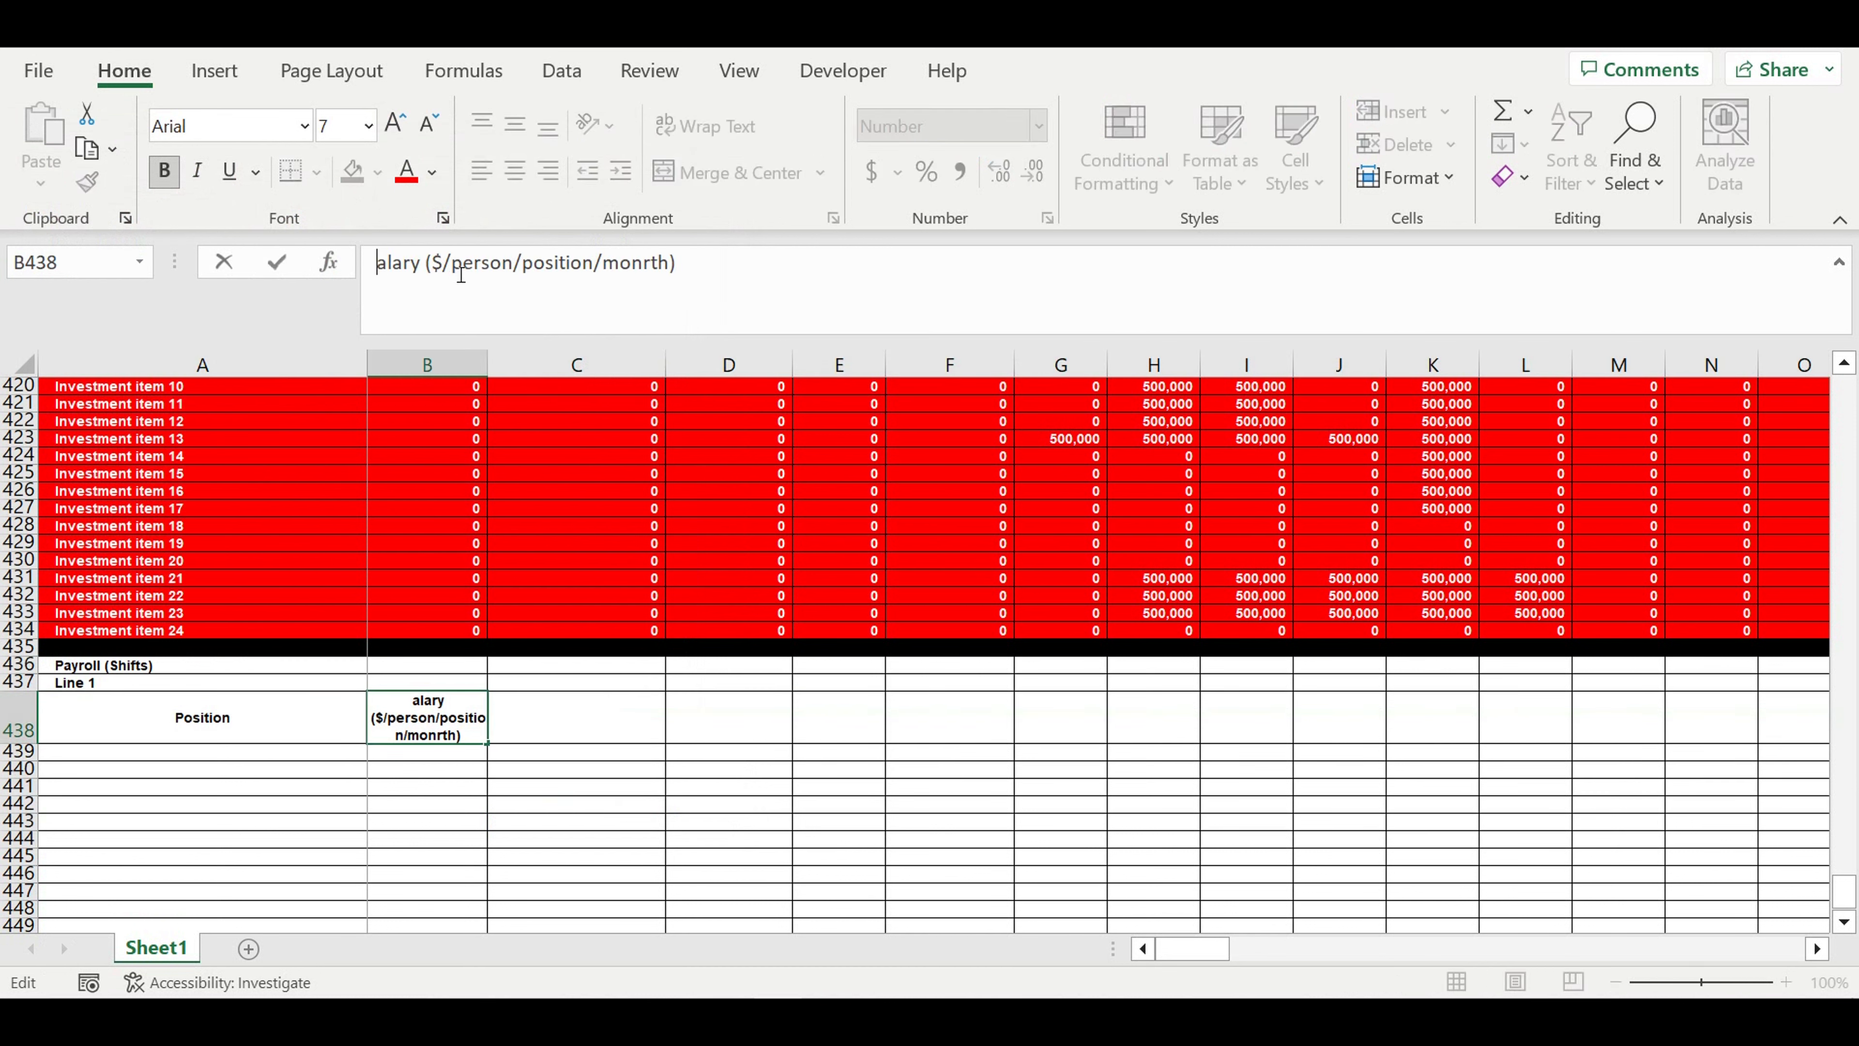
{"action": "type", "text": "S"}
{"action": "key", "text": "Return"}
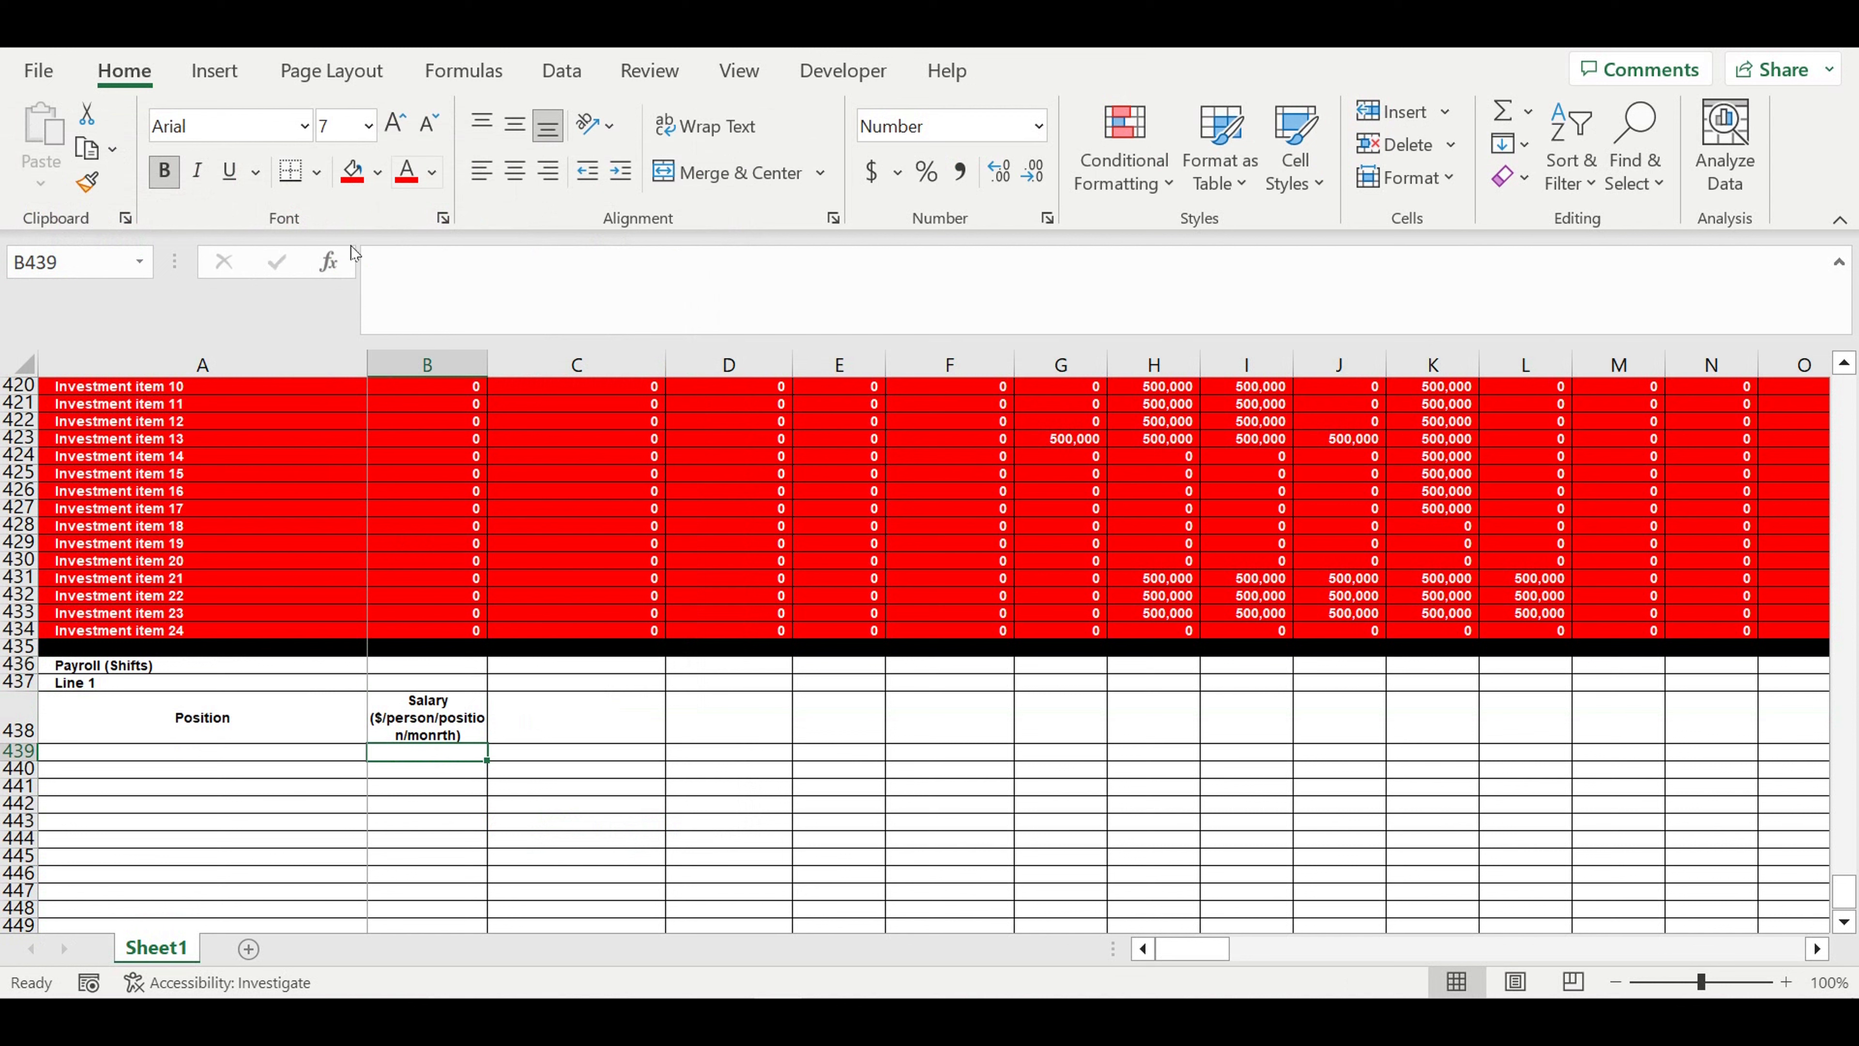
- Give the "Payroll (Shifts)" title in A436 a purple fill and a white font
{"action": "left_click", "coordinate": [133, 671]}
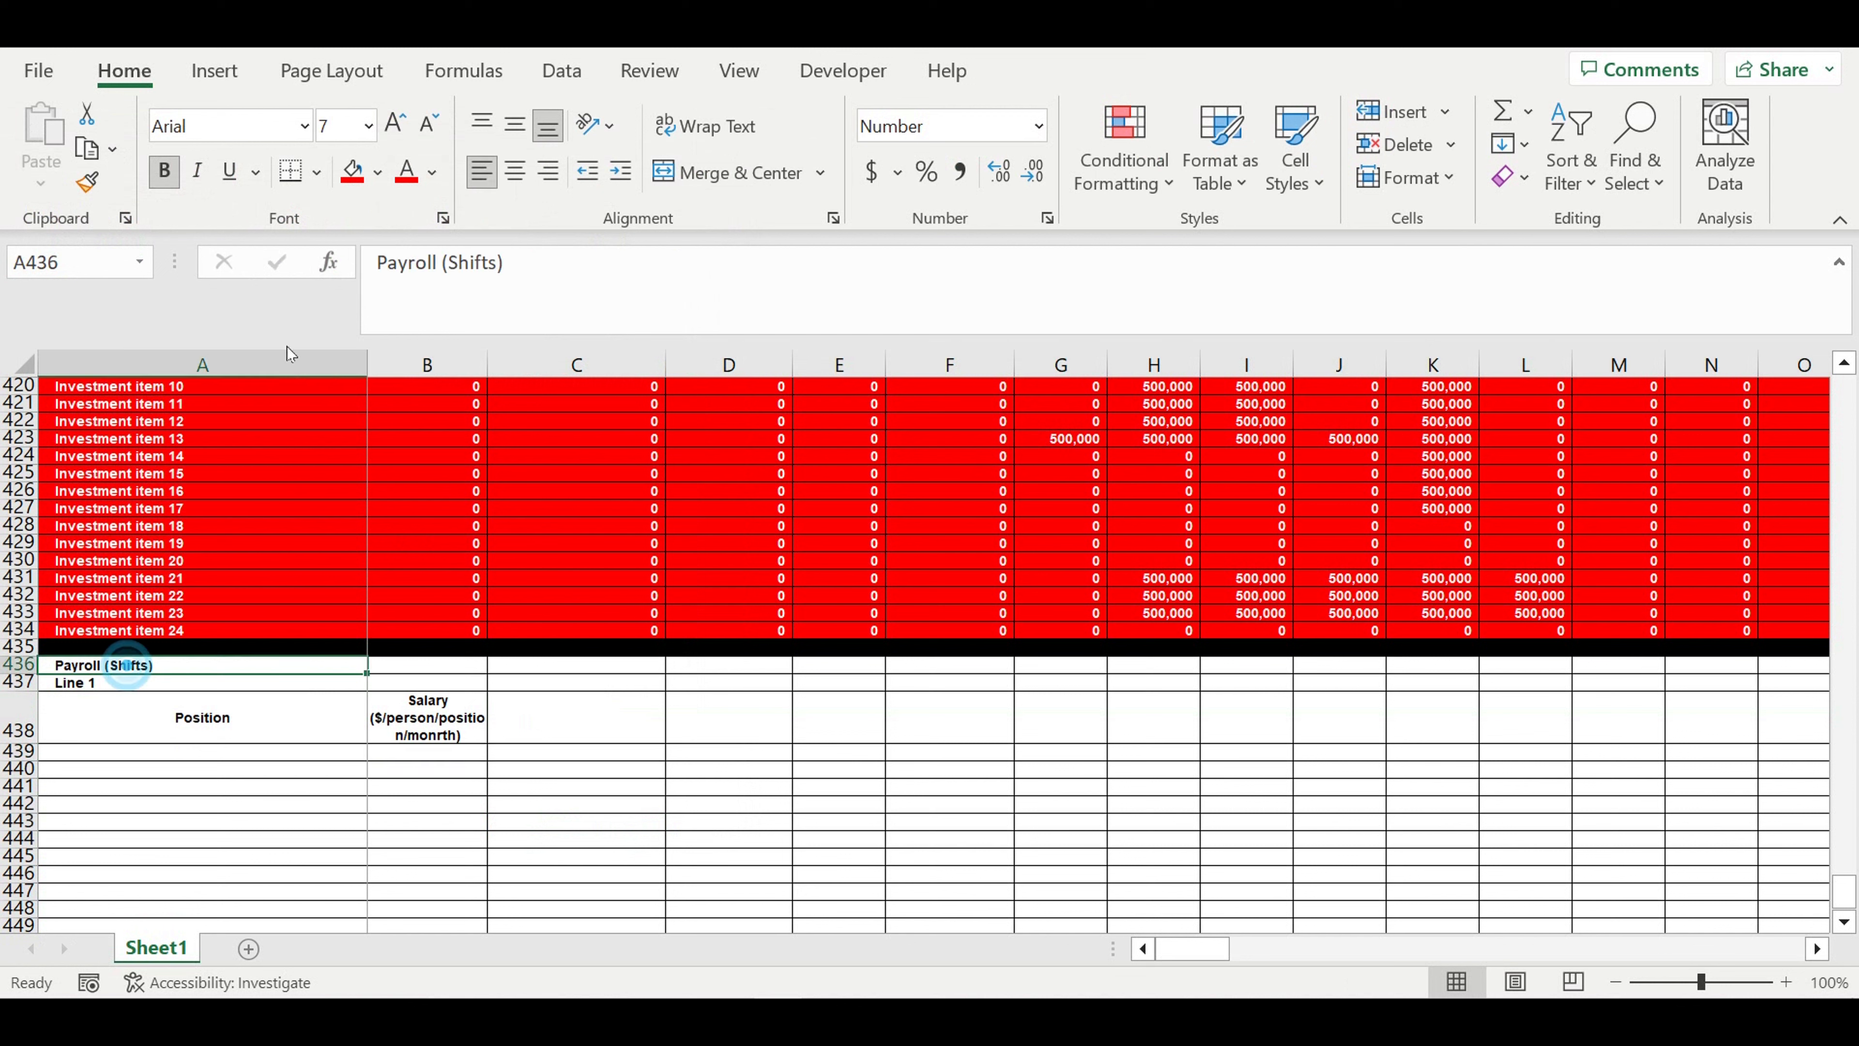
{"action": "left_click", "coordinate": [377, 172]}
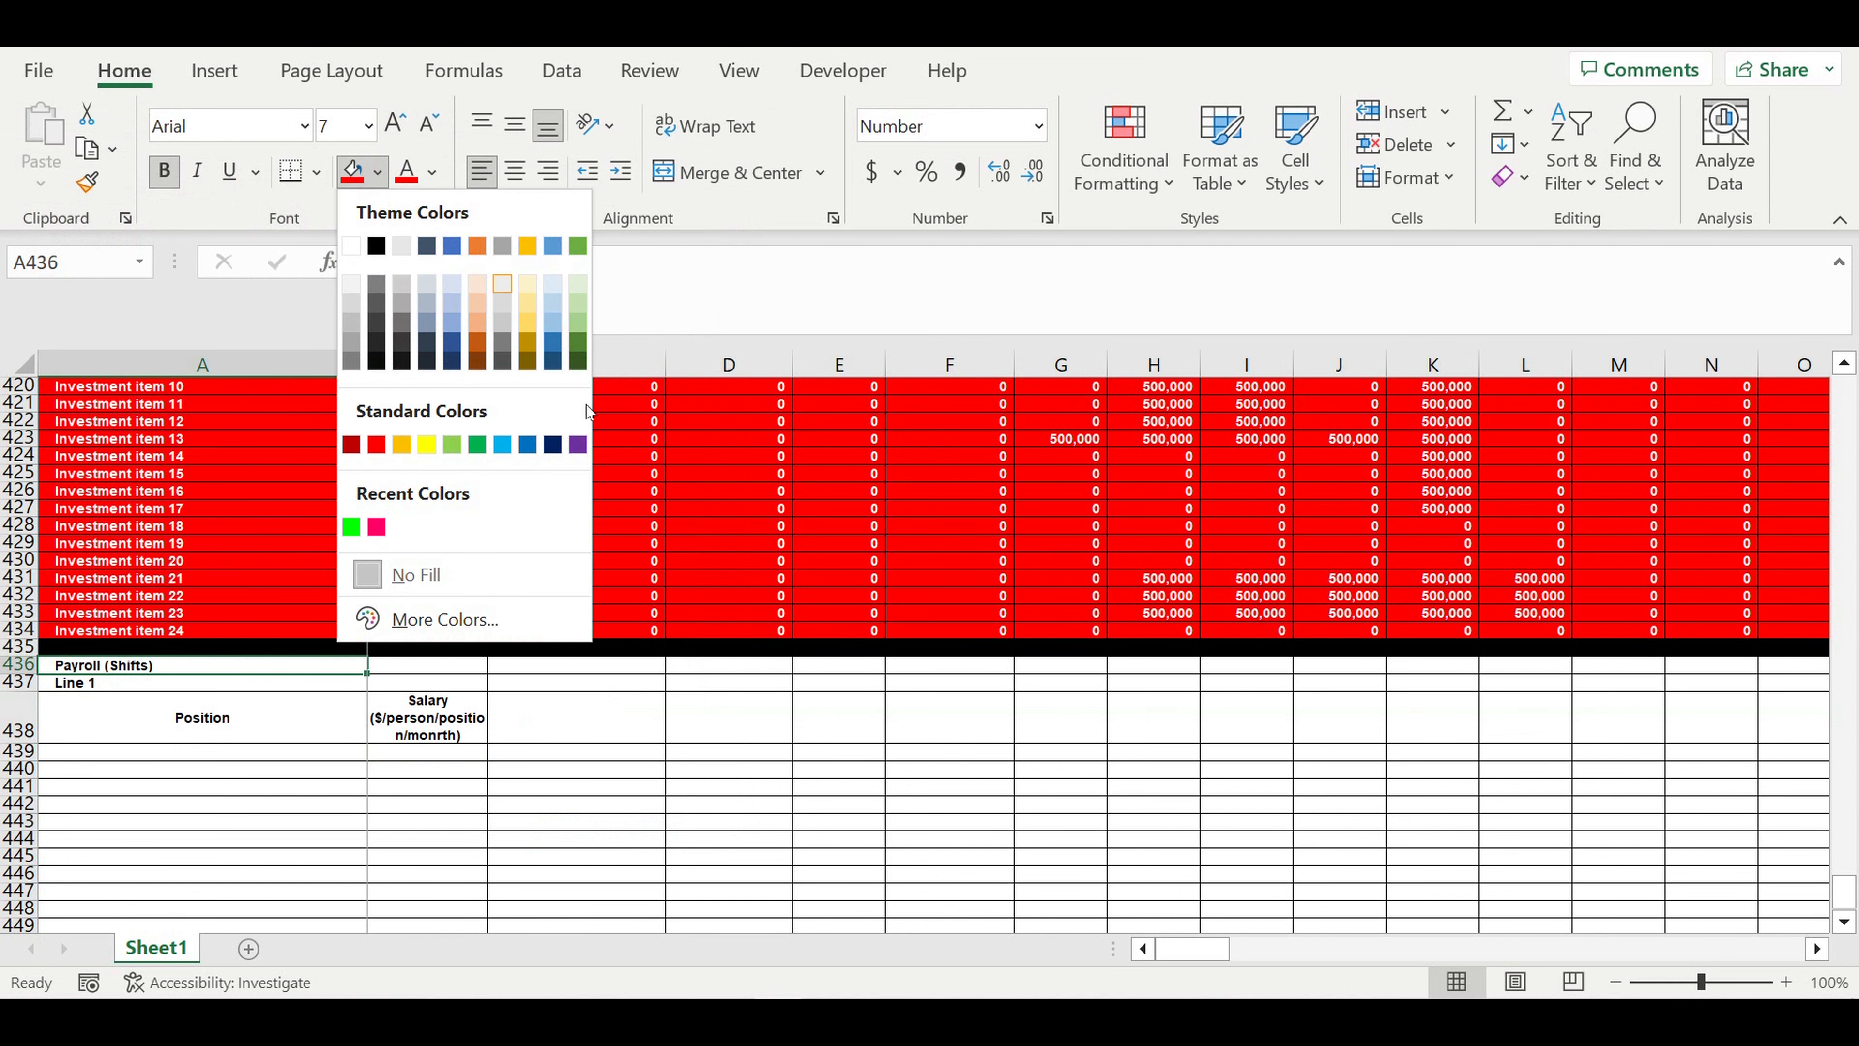
{"action": "left_click", "coordinate": [577, 445]}
{"action": "left_click", "coordinate": [430, 173]}
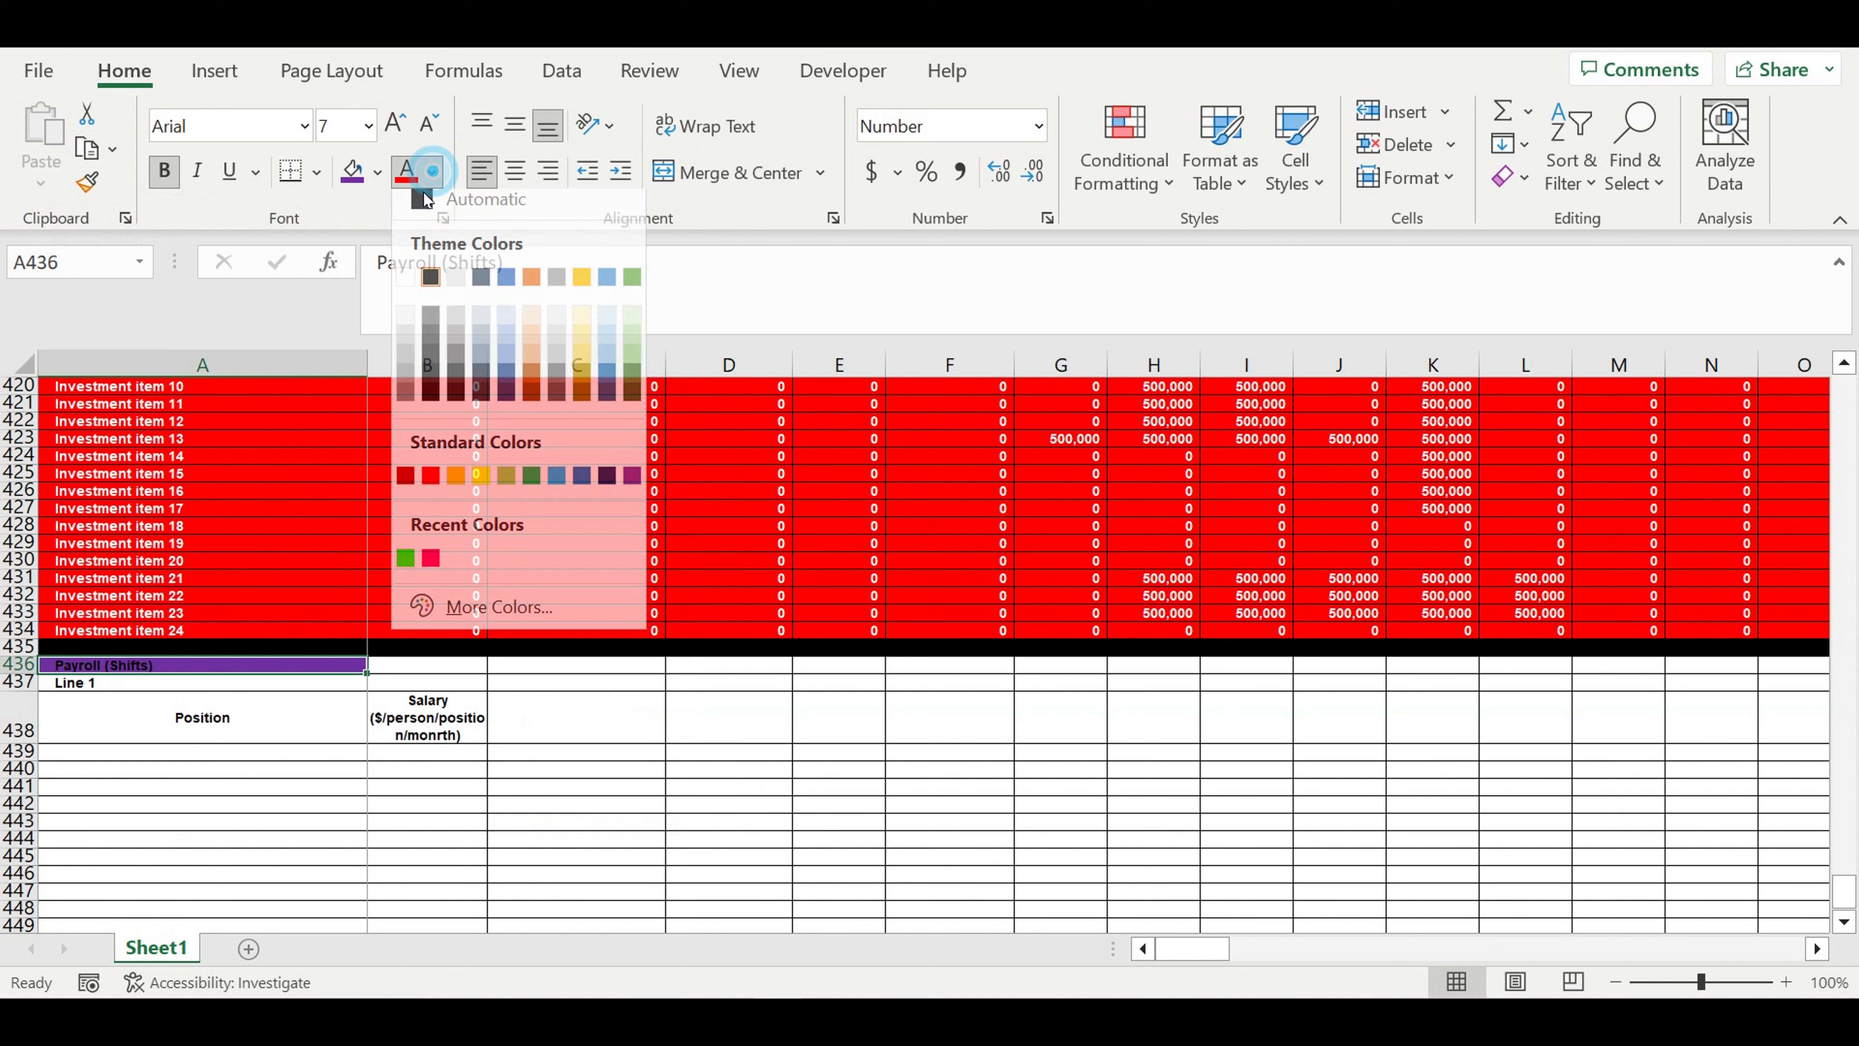
{"action": "left_click", "coordinate": [407, 288]}
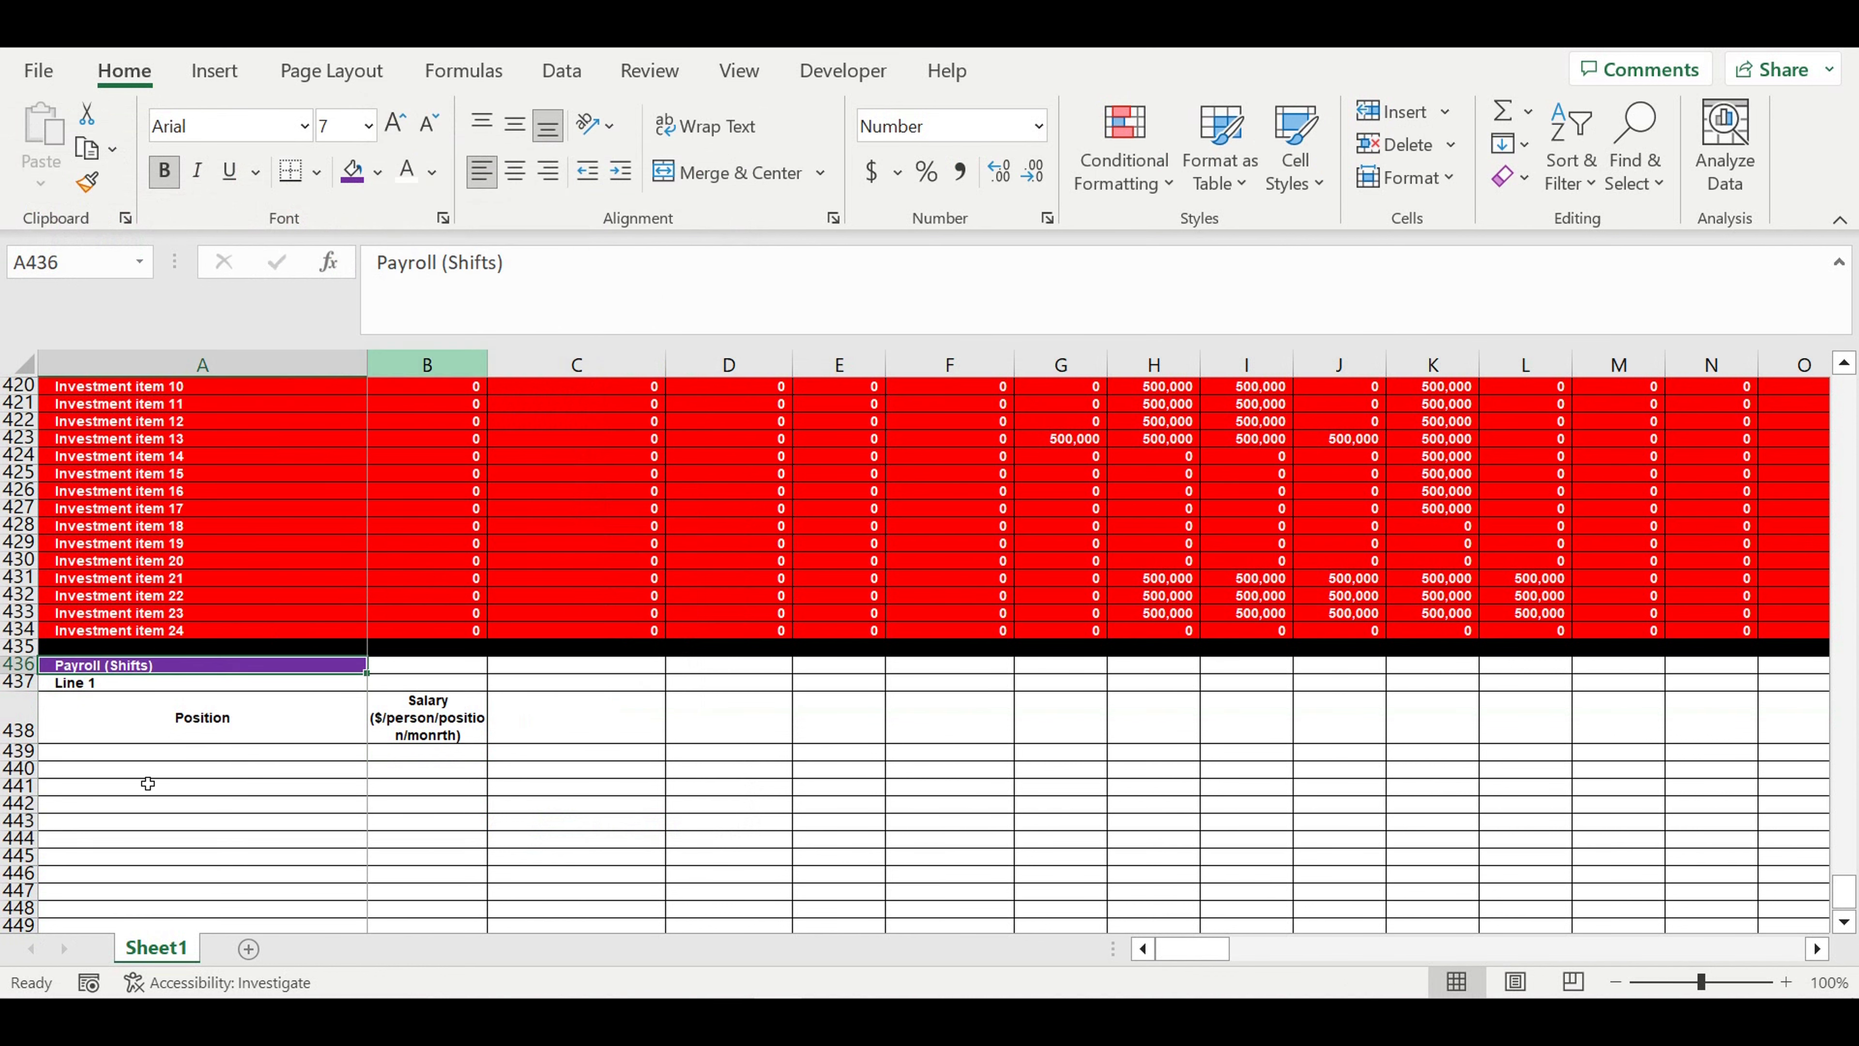
- Apply a yellow fill to the Line 1 label in A437
{"action": "left_click", "coordinate": [84, 687]}
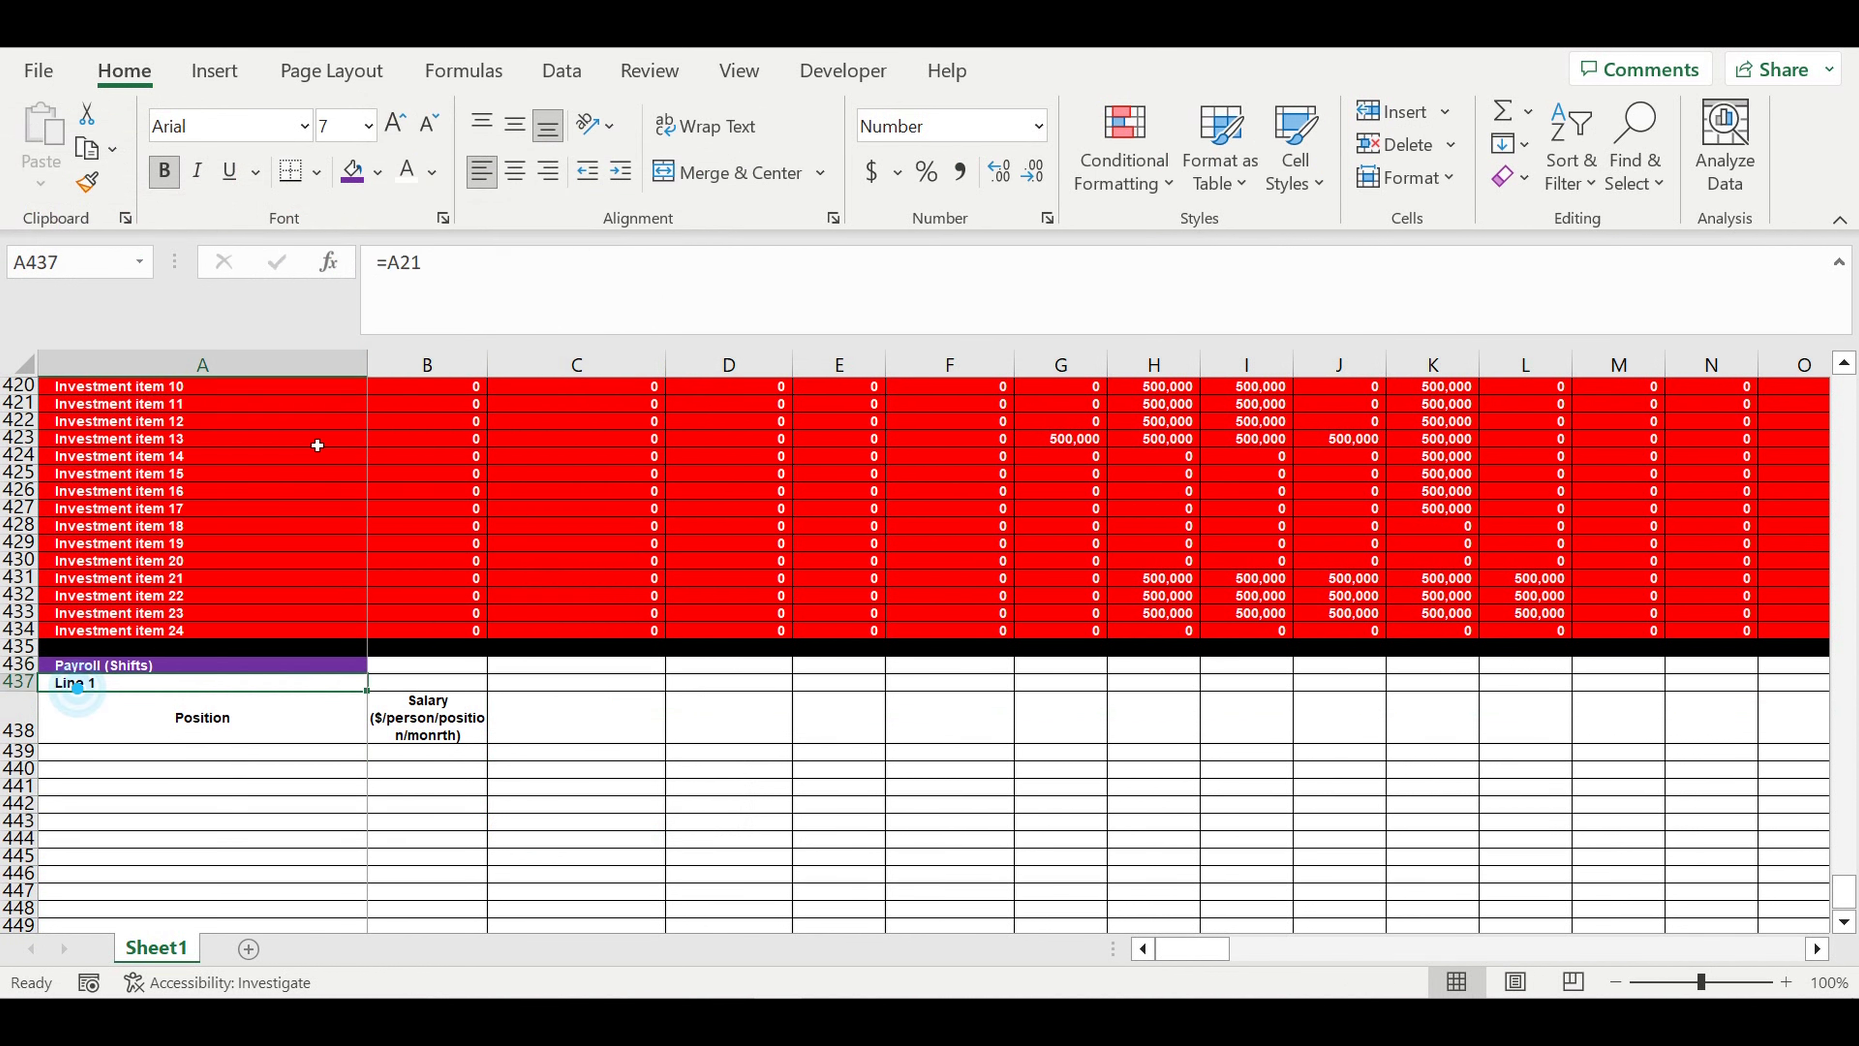
{"action": "left_click", "coordinate": [377, 173]}
{"action": "left_click", "coordinate": [430, 444]}
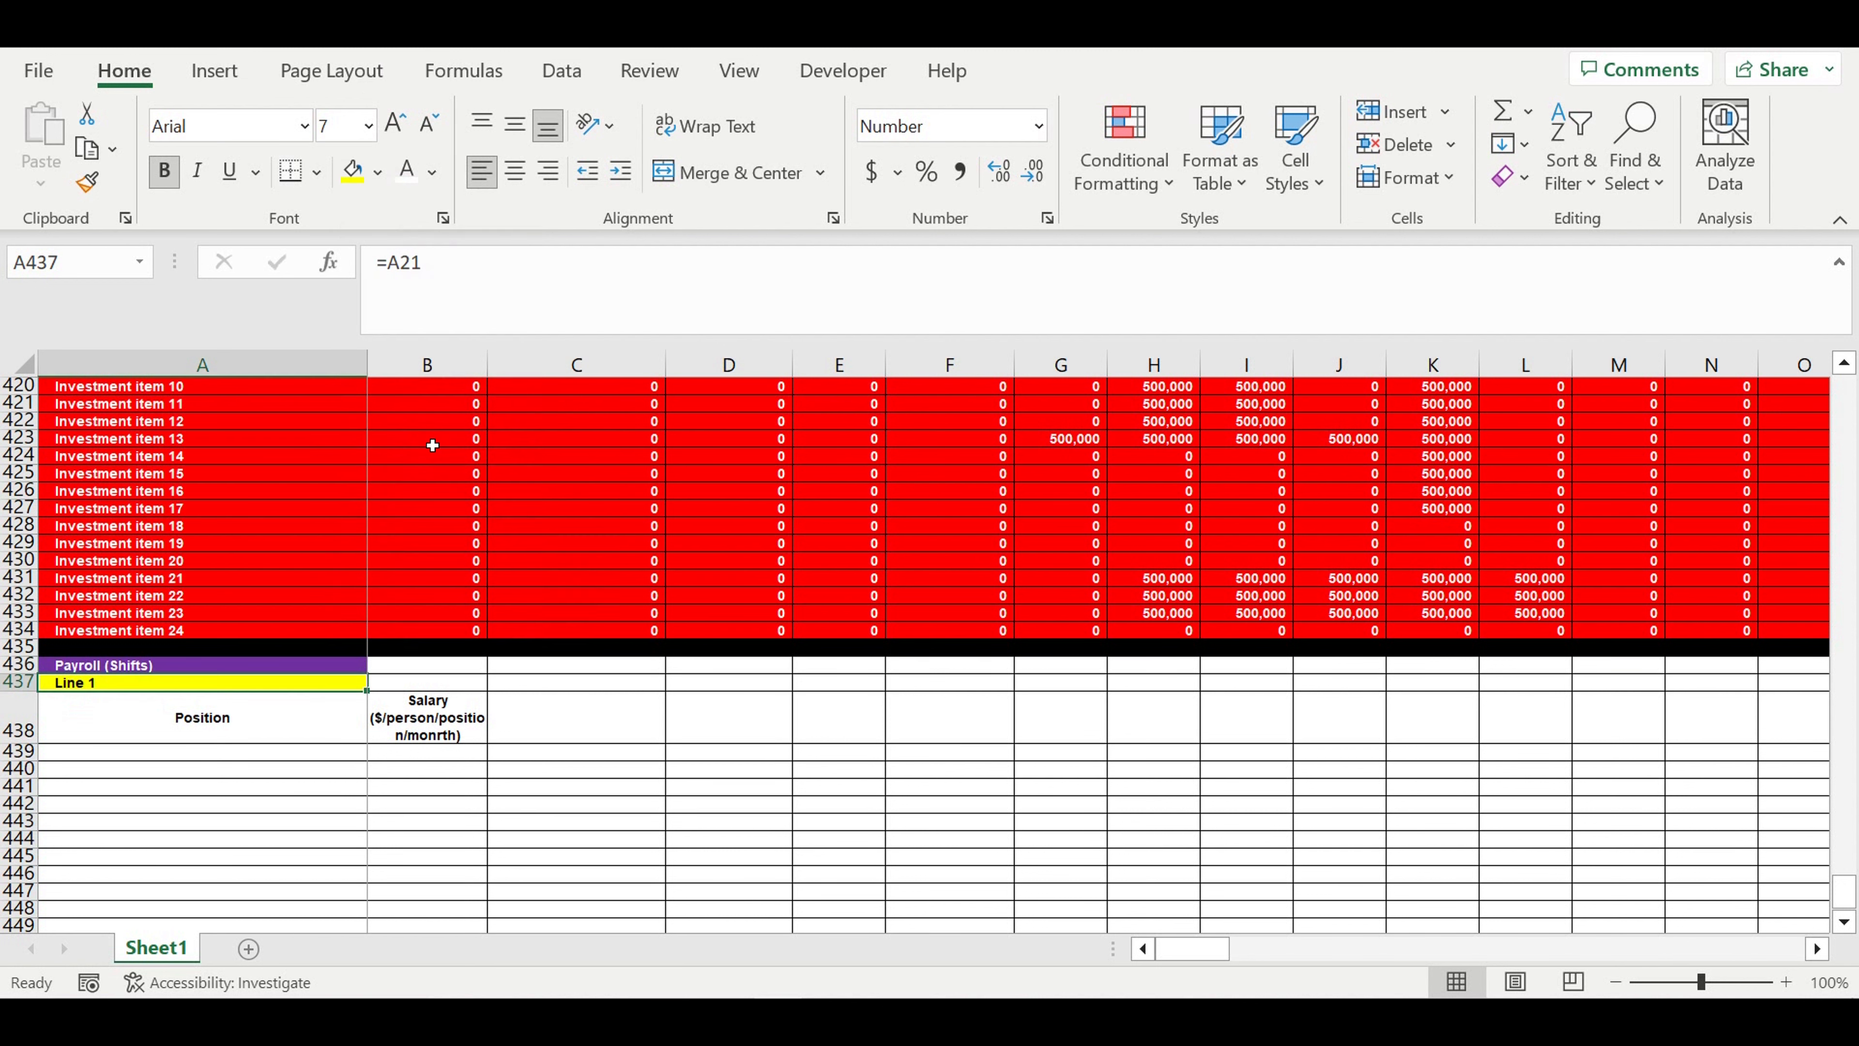
- Enter "Line 1 Position 1" in cell A439 as the first entry of the Position column
{"action": "left_click", "coordinate": [249, 768]}
{"action": "left_click", "coordinate": [328, 753]}
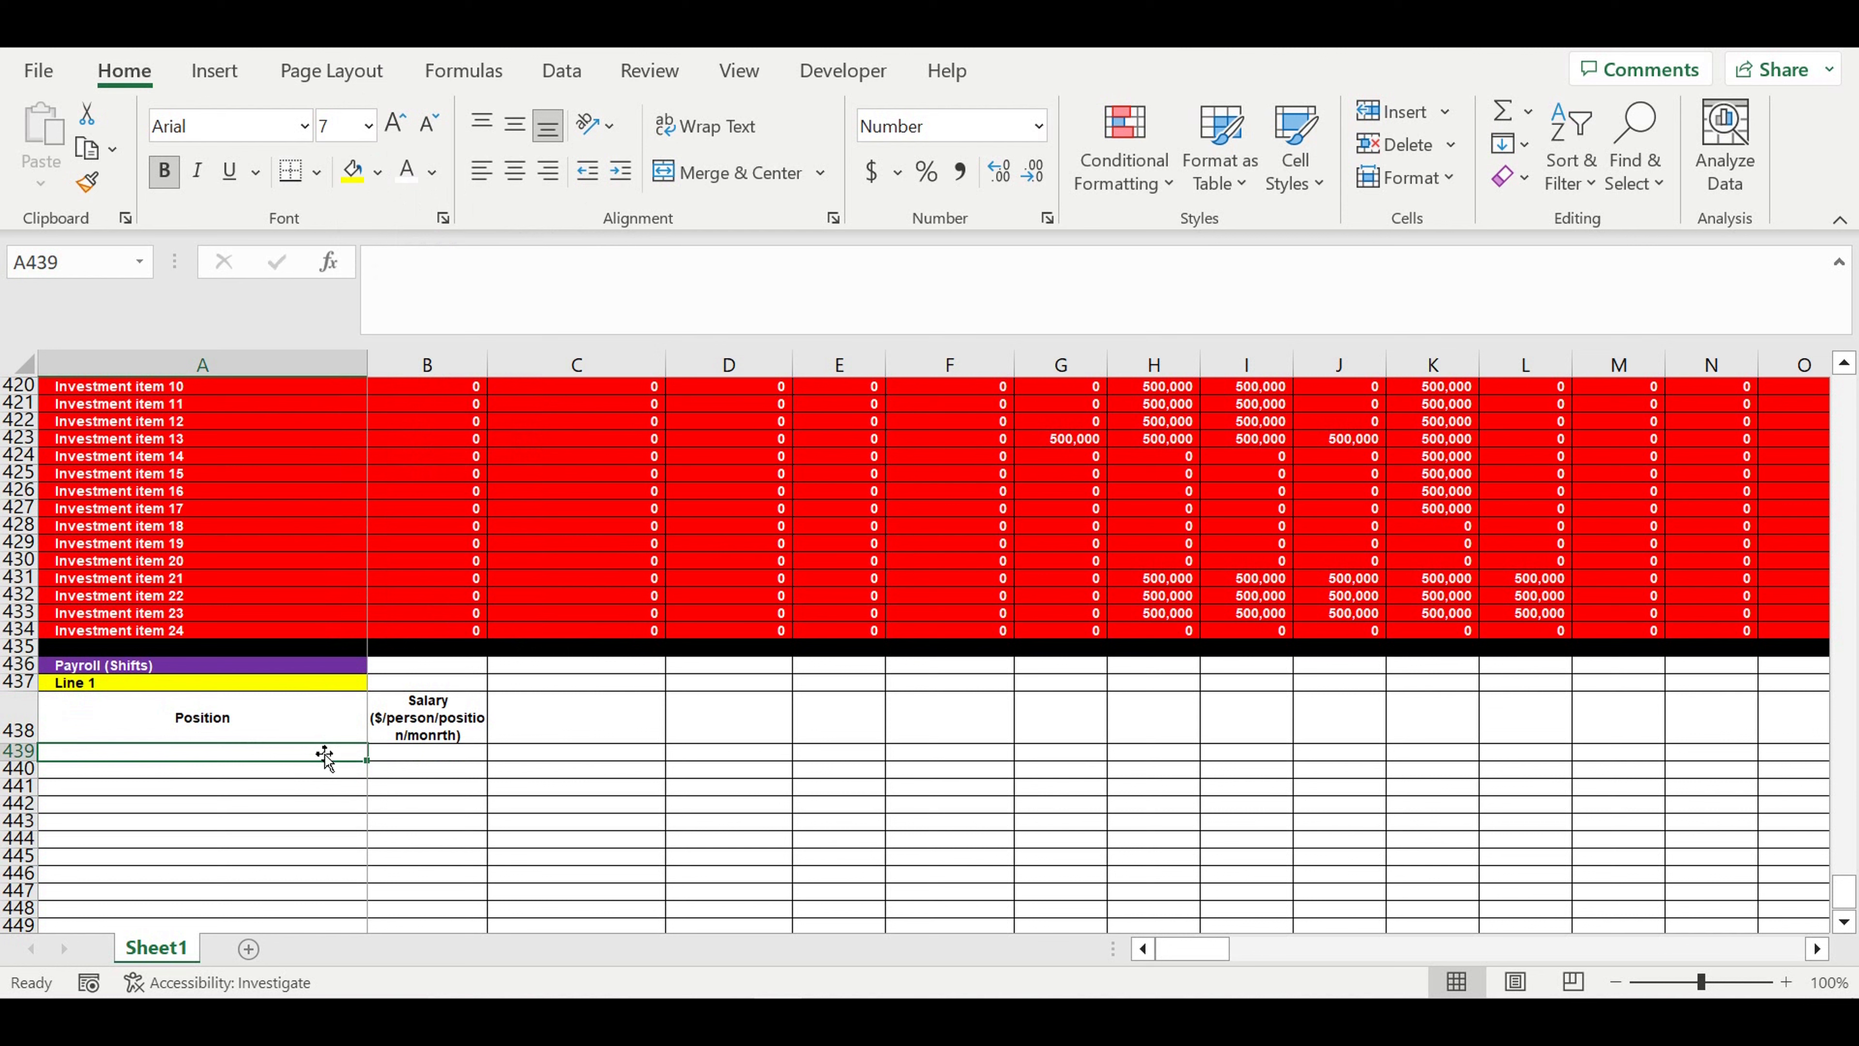
{"action": "type", "text": "Position"}
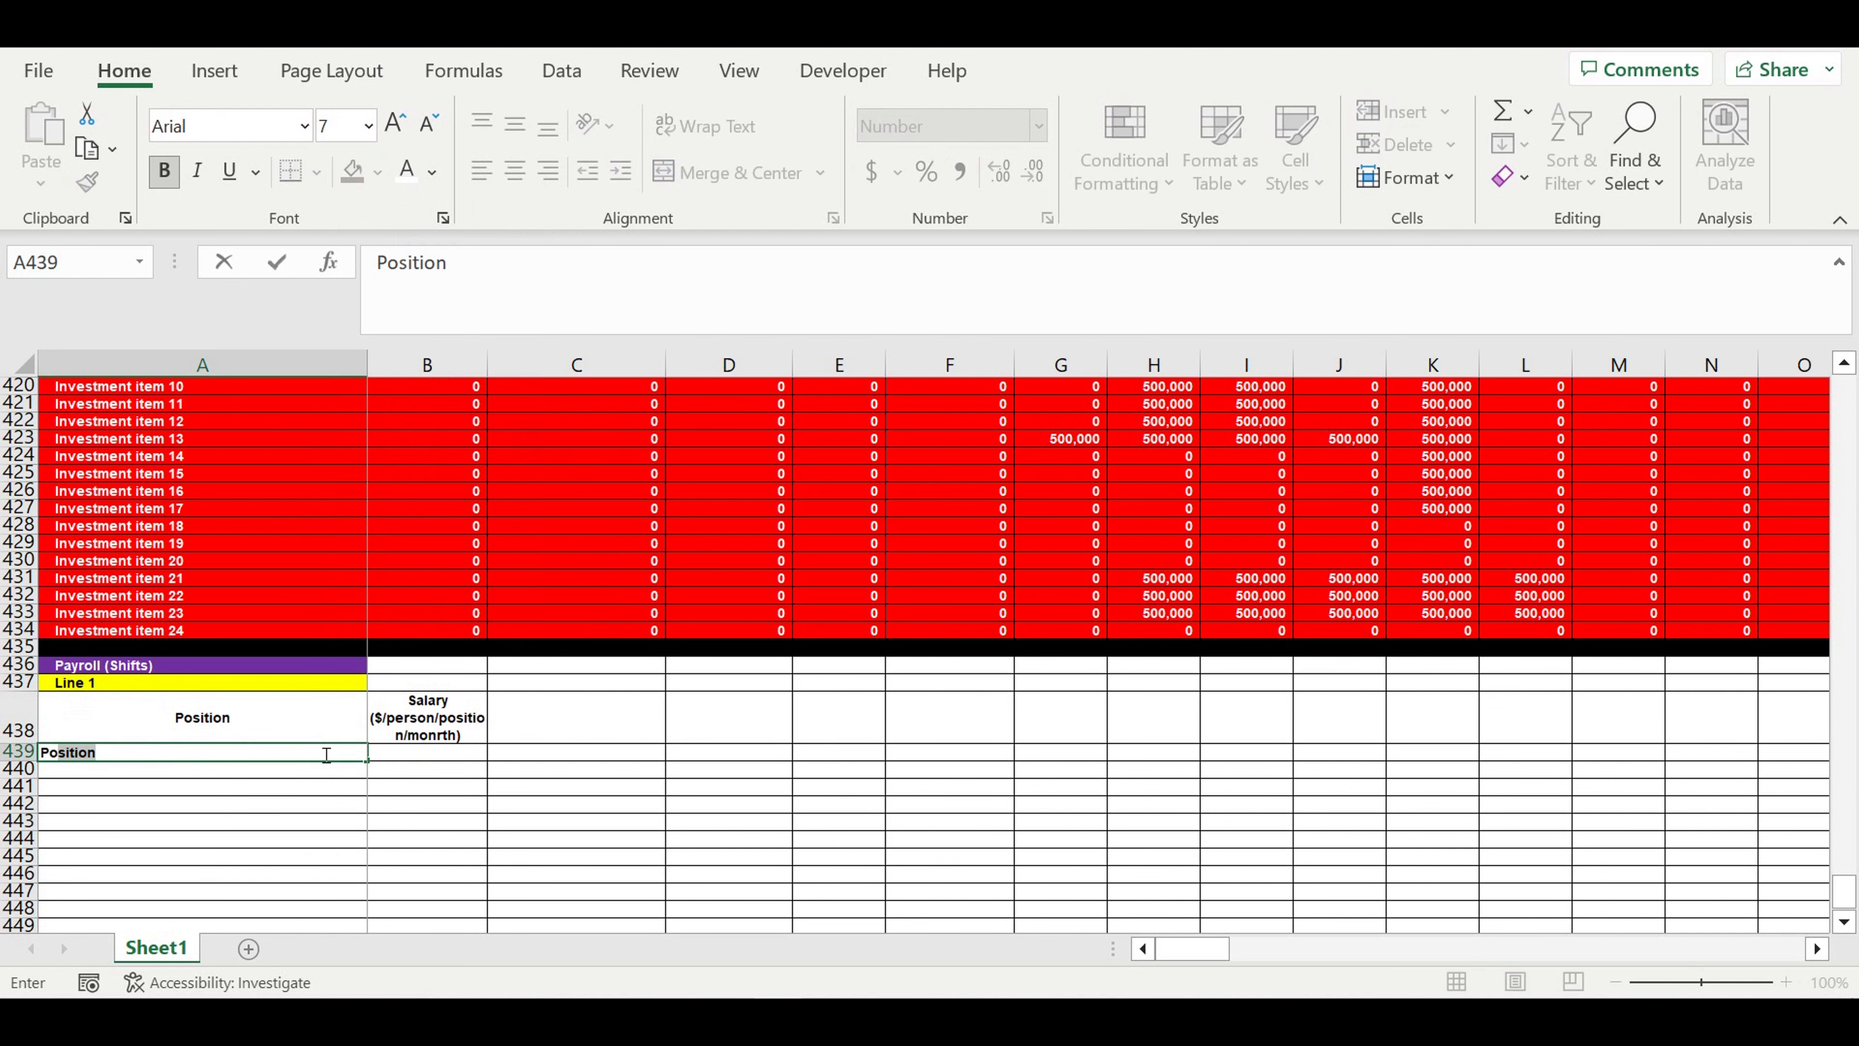
{"action": "key", "text": "BackSpace"}
{"action": "key", "text": "BackSpace"}
{"action": "type", "text": "Line 1 Position 1"}
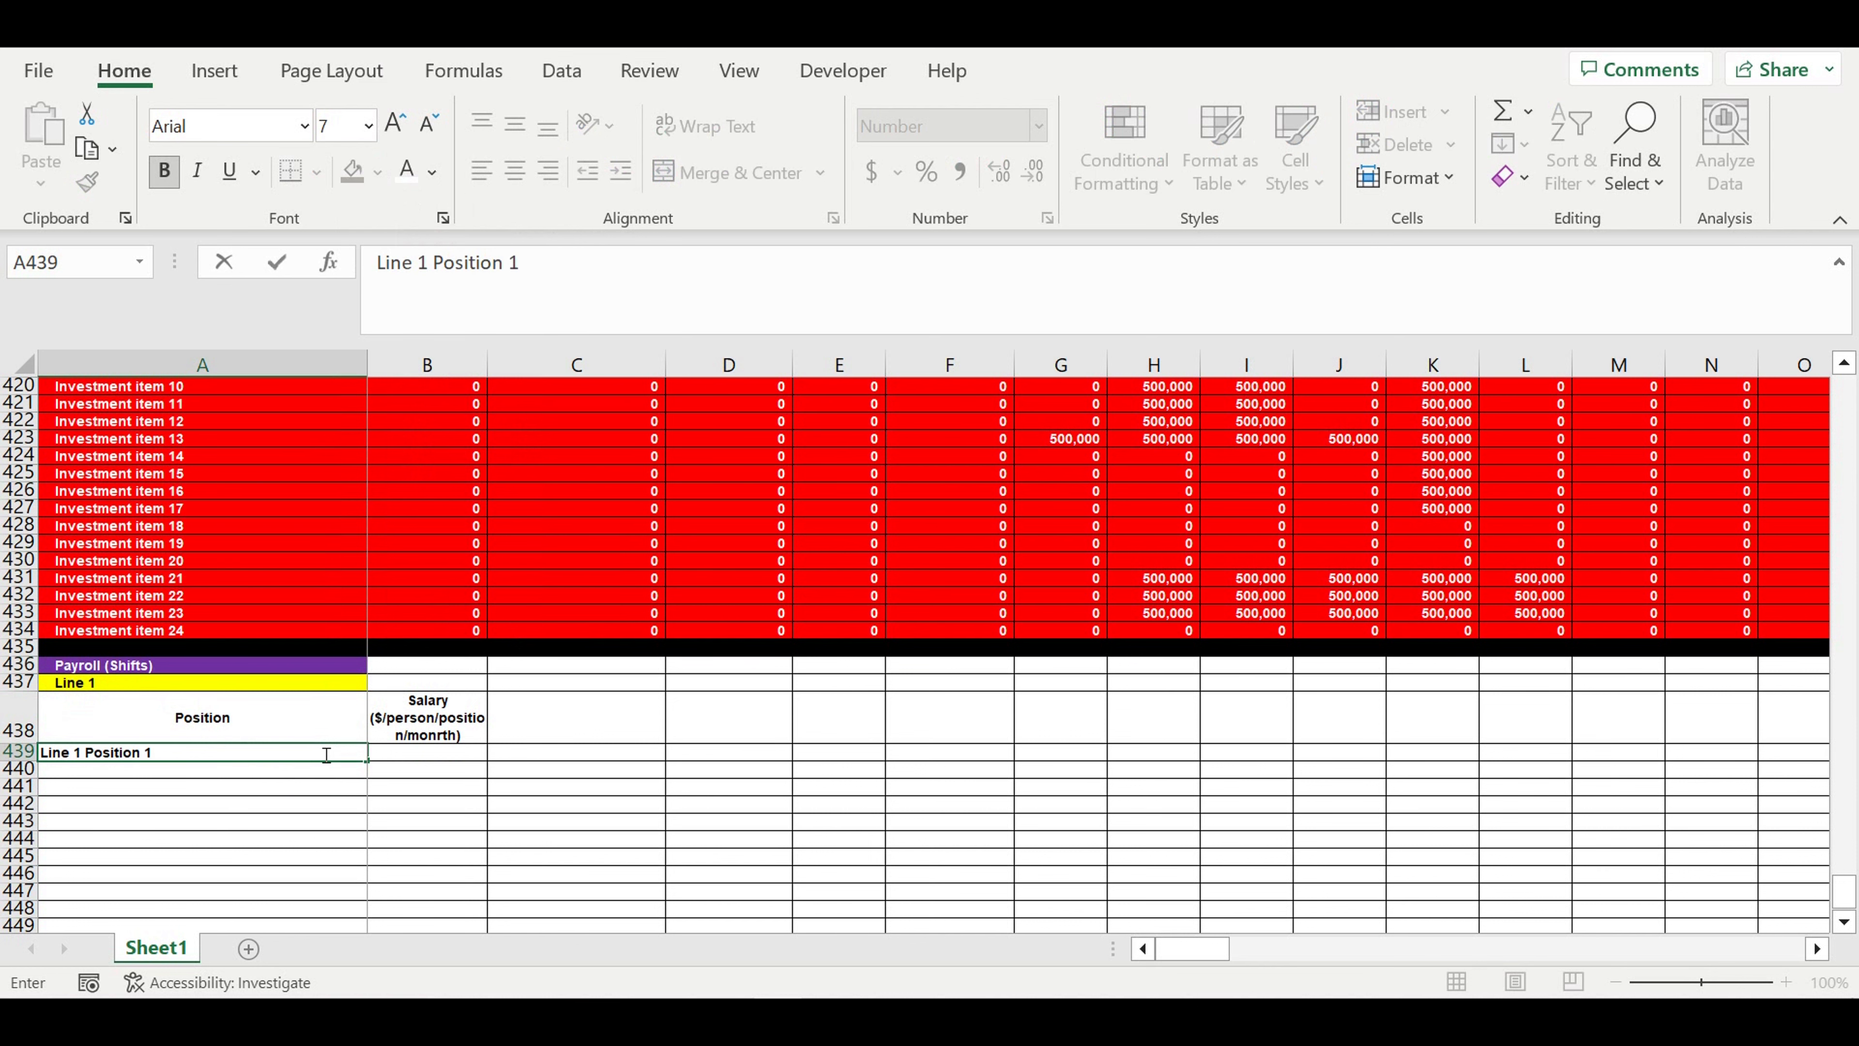
{"action": "key", "text": "Return"}
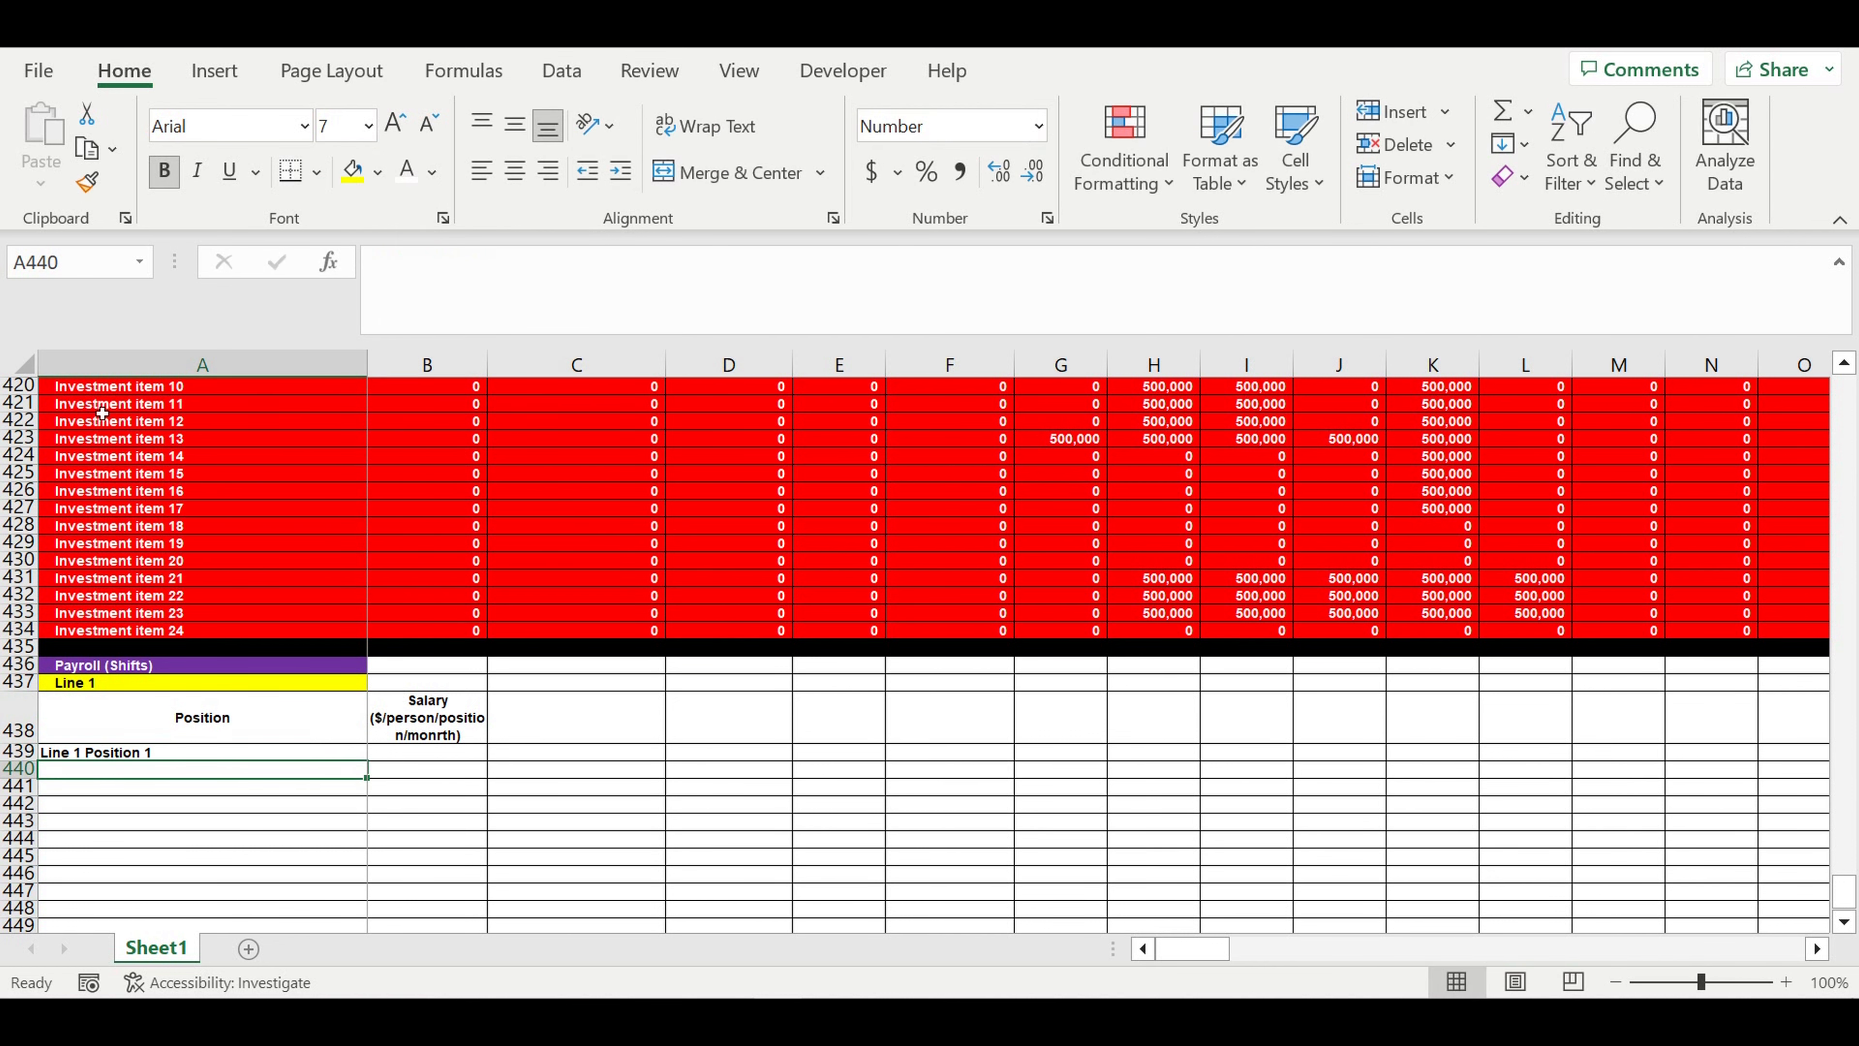
- Fill the position series down from A439 to A448, from Line 1 Position 1 to Line 1 Position 10
{"action": "scroll", "coordinate": [150, 557], "scroll_direction": "down", "scroll_amount": 1}
{"action": "left_click", "coordinate": [265, 703]}
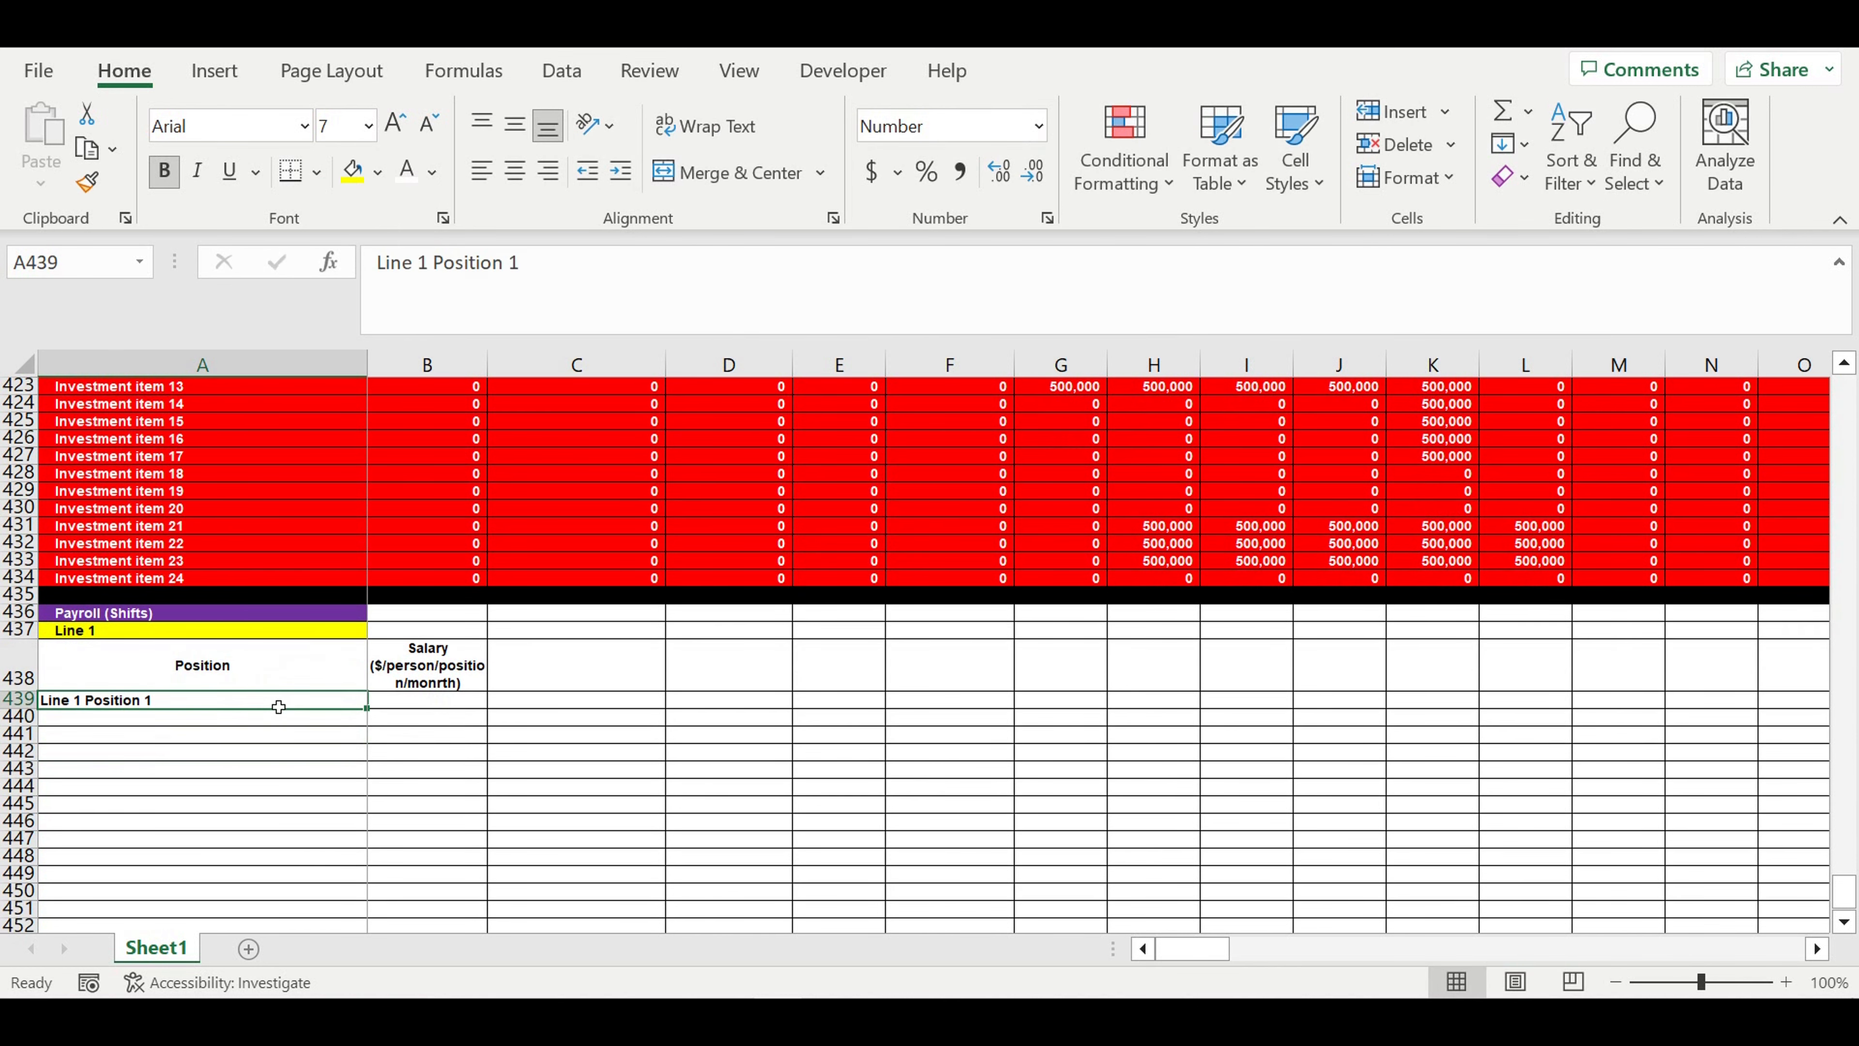
{"action": "left_click_drag", "start_coordinate": [374, 718], "coordinate": [420, 807]}
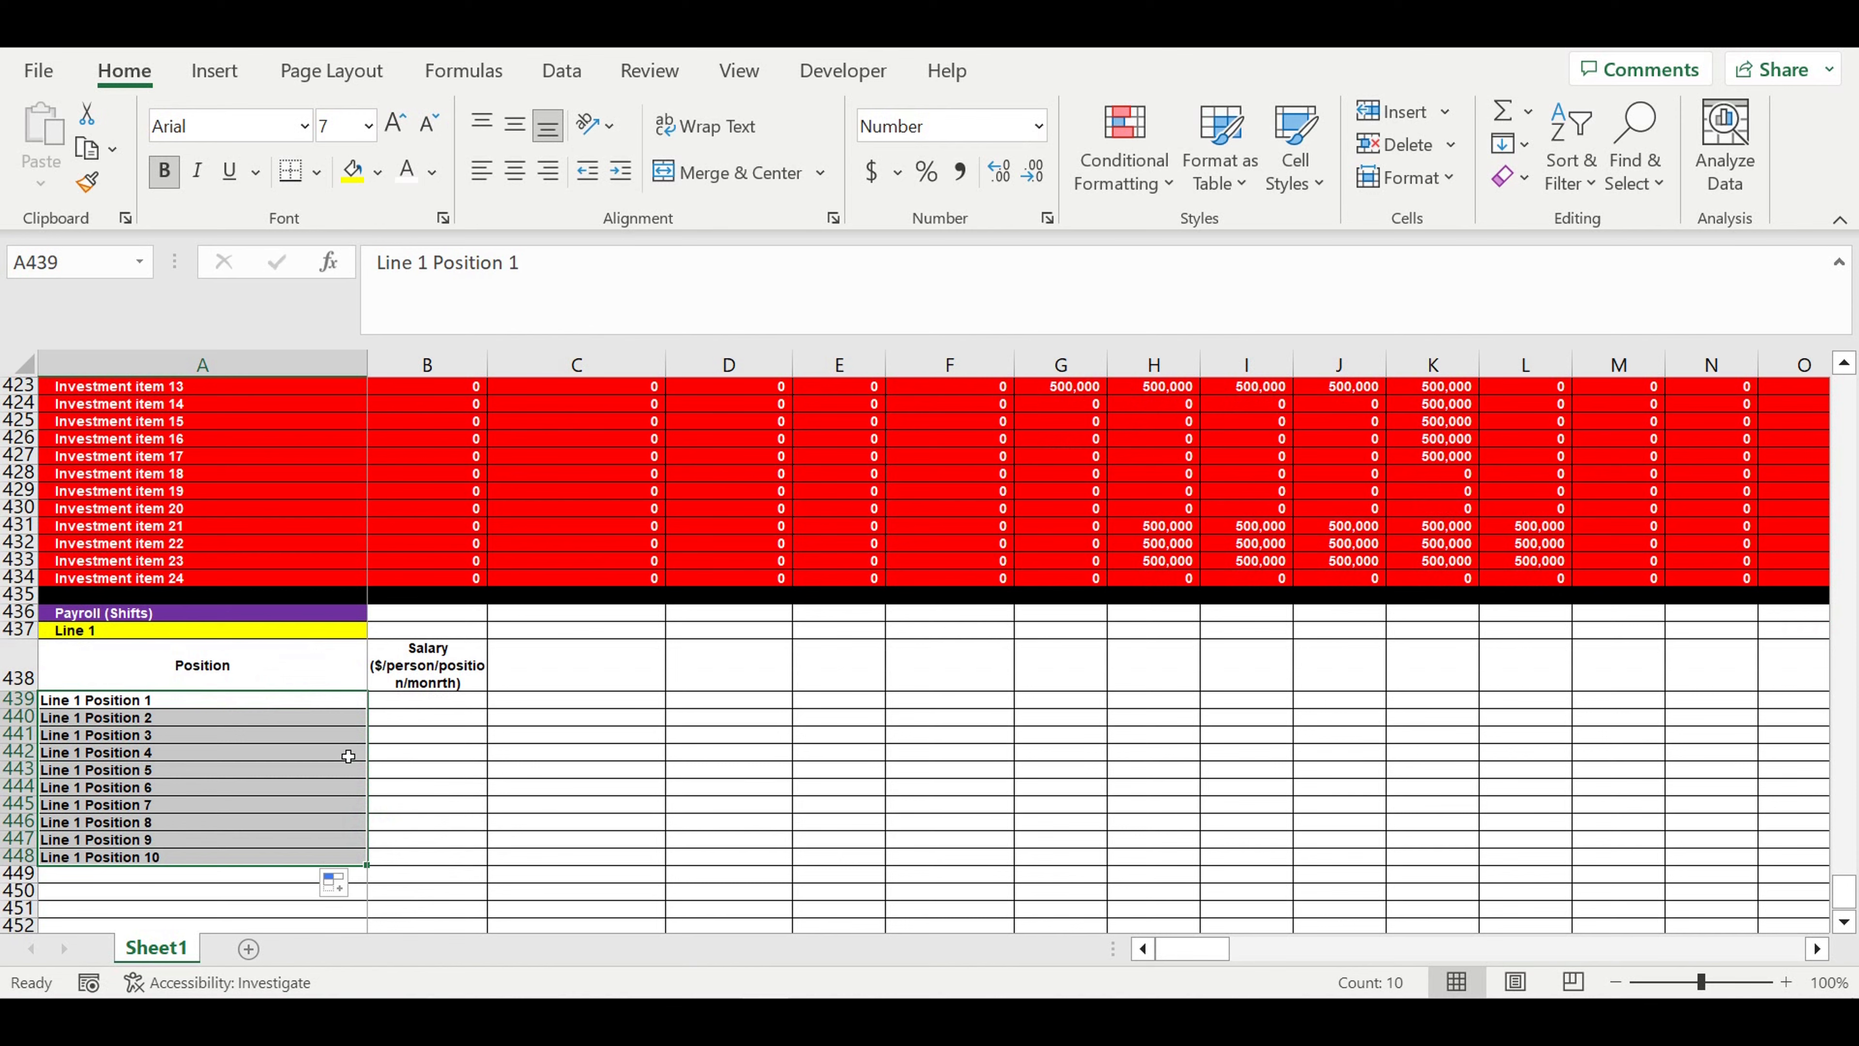
{"action": "scroll", "coordinate": [345, 754], "scroll_direction": "down", "scroll_amount": 3}
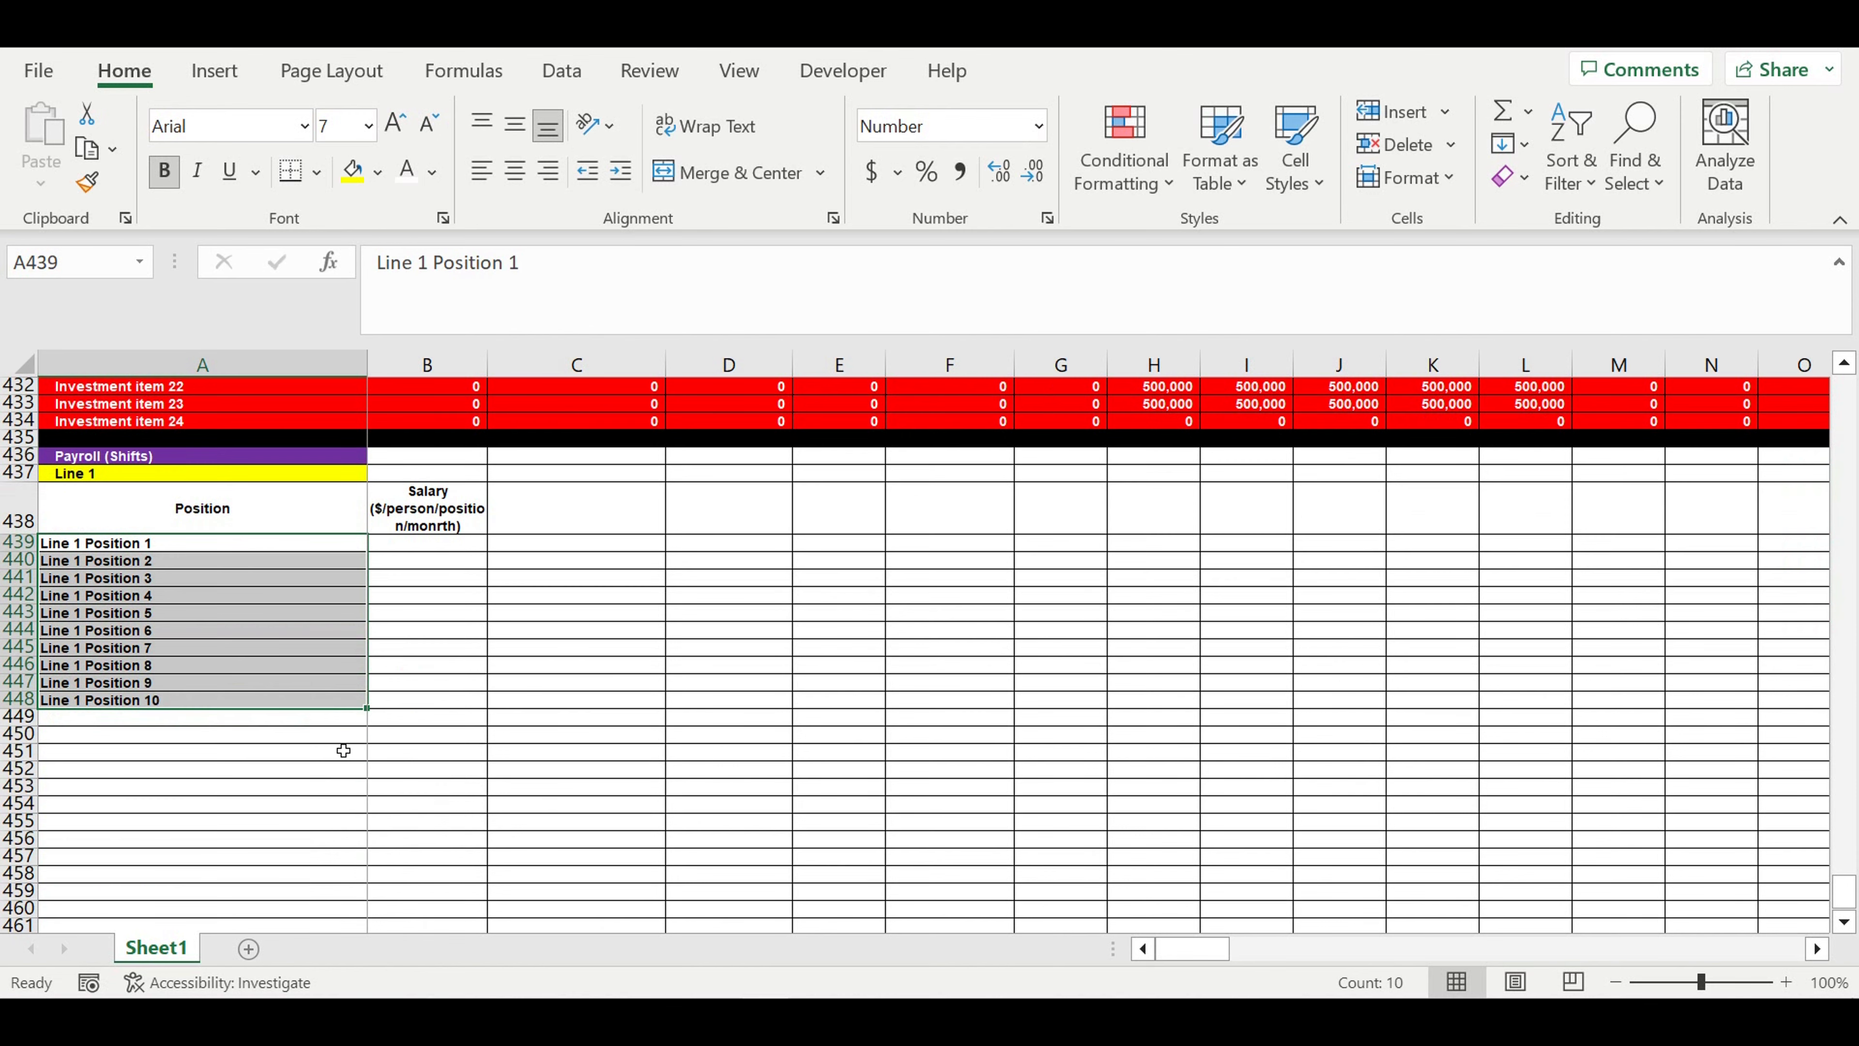
{"action": "left_click", "coordinate": [104, 721]}
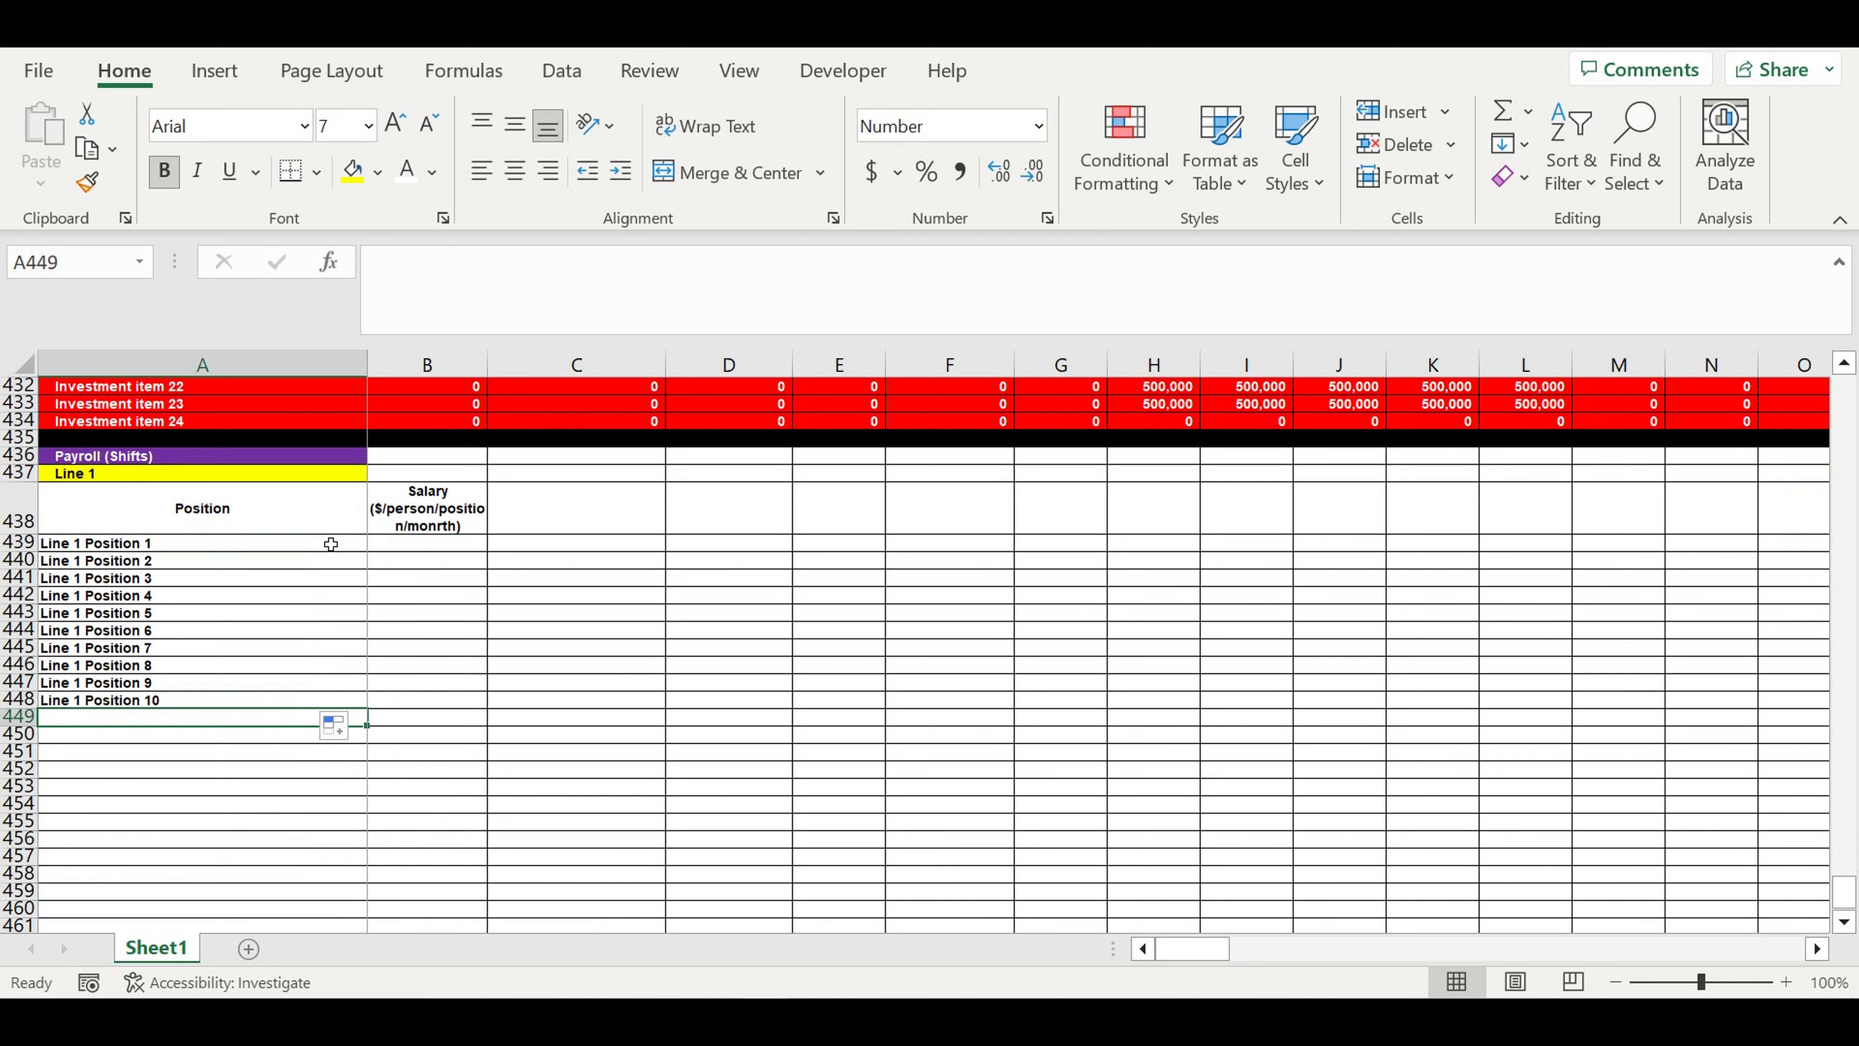
- Enter "Shift 1" as a column header in C438 and fill the series across to Shift 3 in E438
{"action": "left_click", "coordinate": [448, 515]}
{"action": "left_click", "coordinate": [560, 508]}
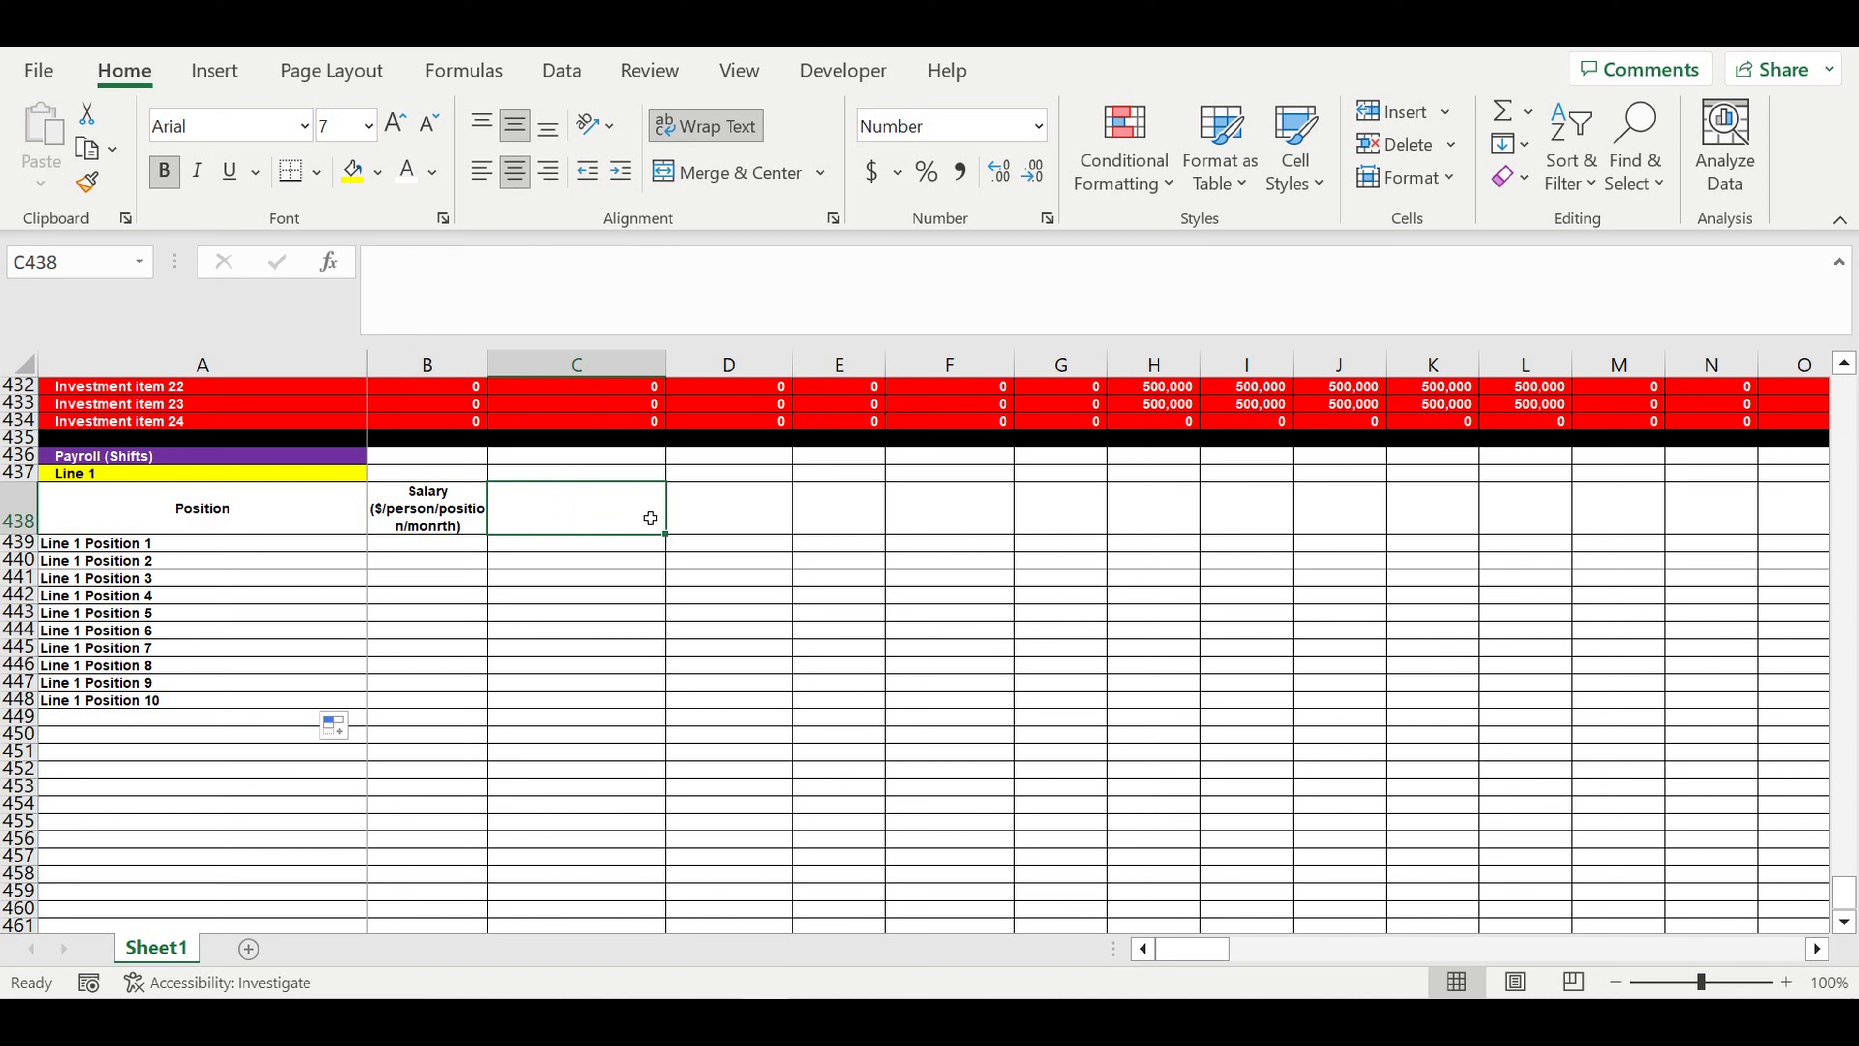
{"action": "type", "text": "Shi"}
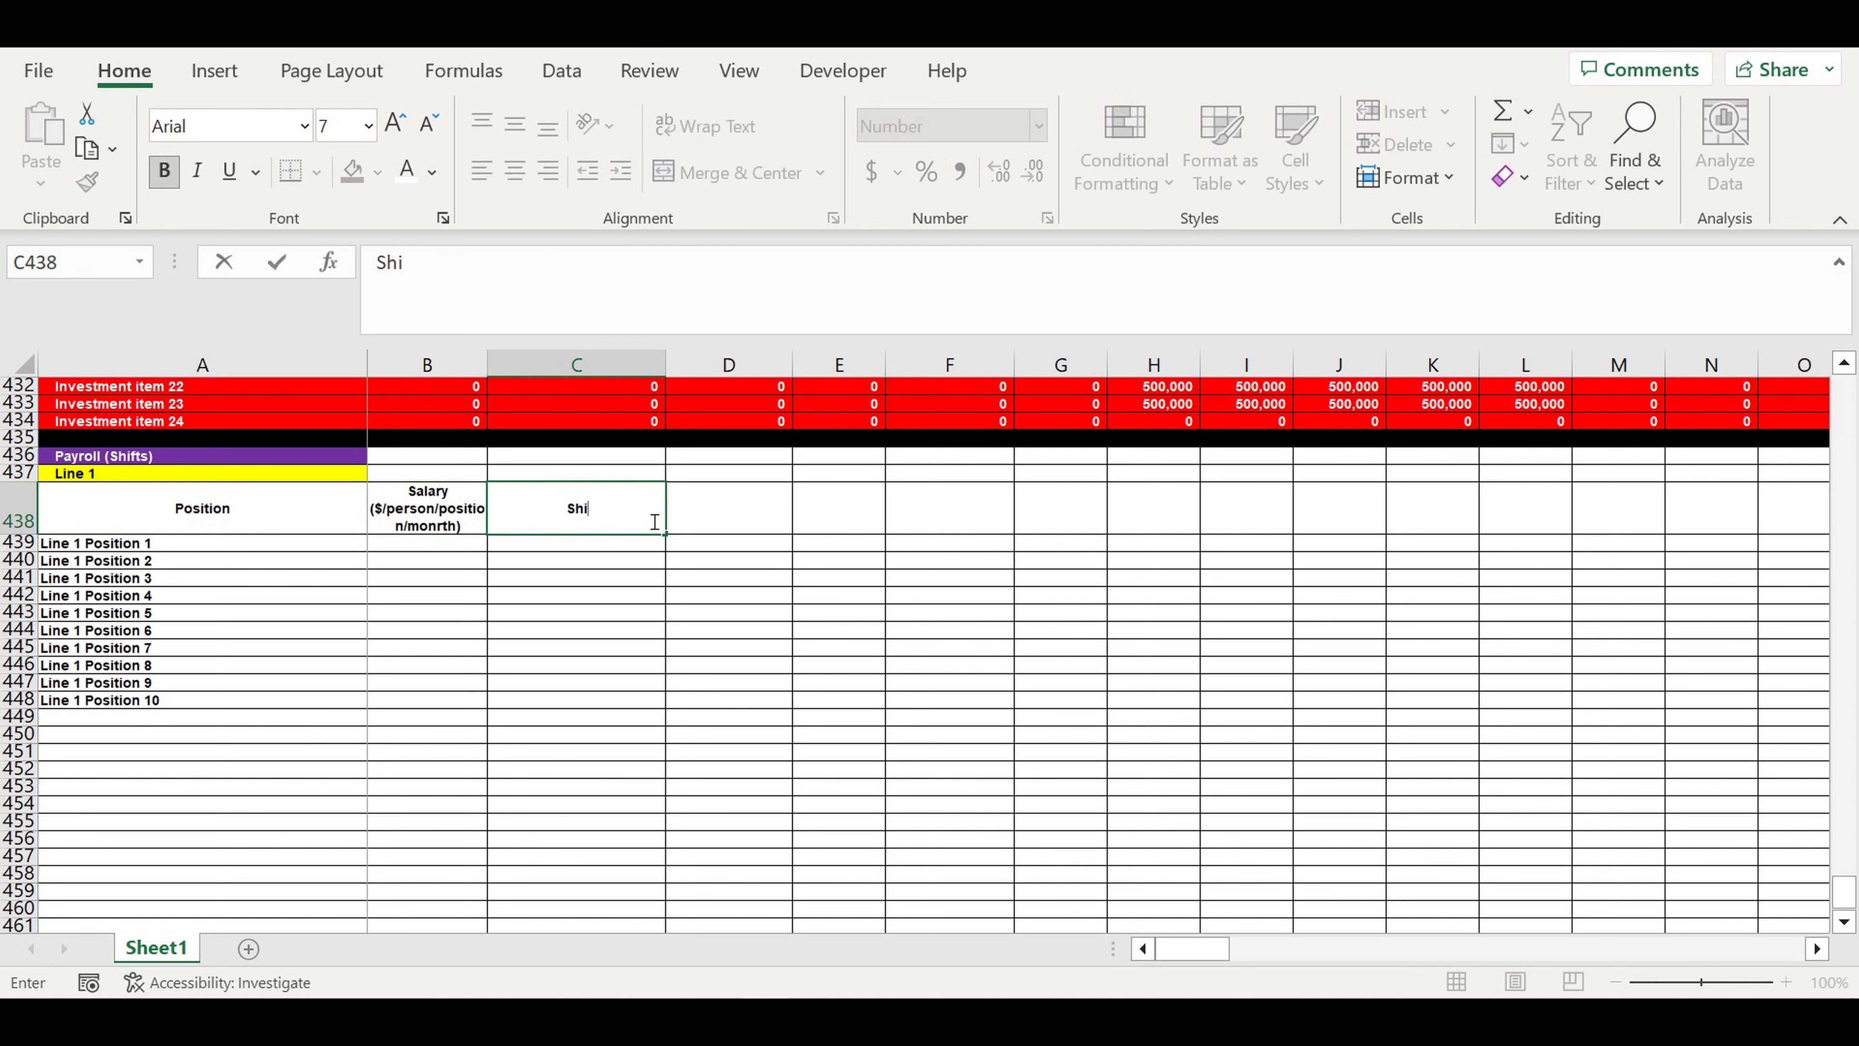
{"action": "type", "text": "ft 1"}
{"action": "key", "text": "Return"}
{"action": "left_click", "coordinate": [615, 507]}
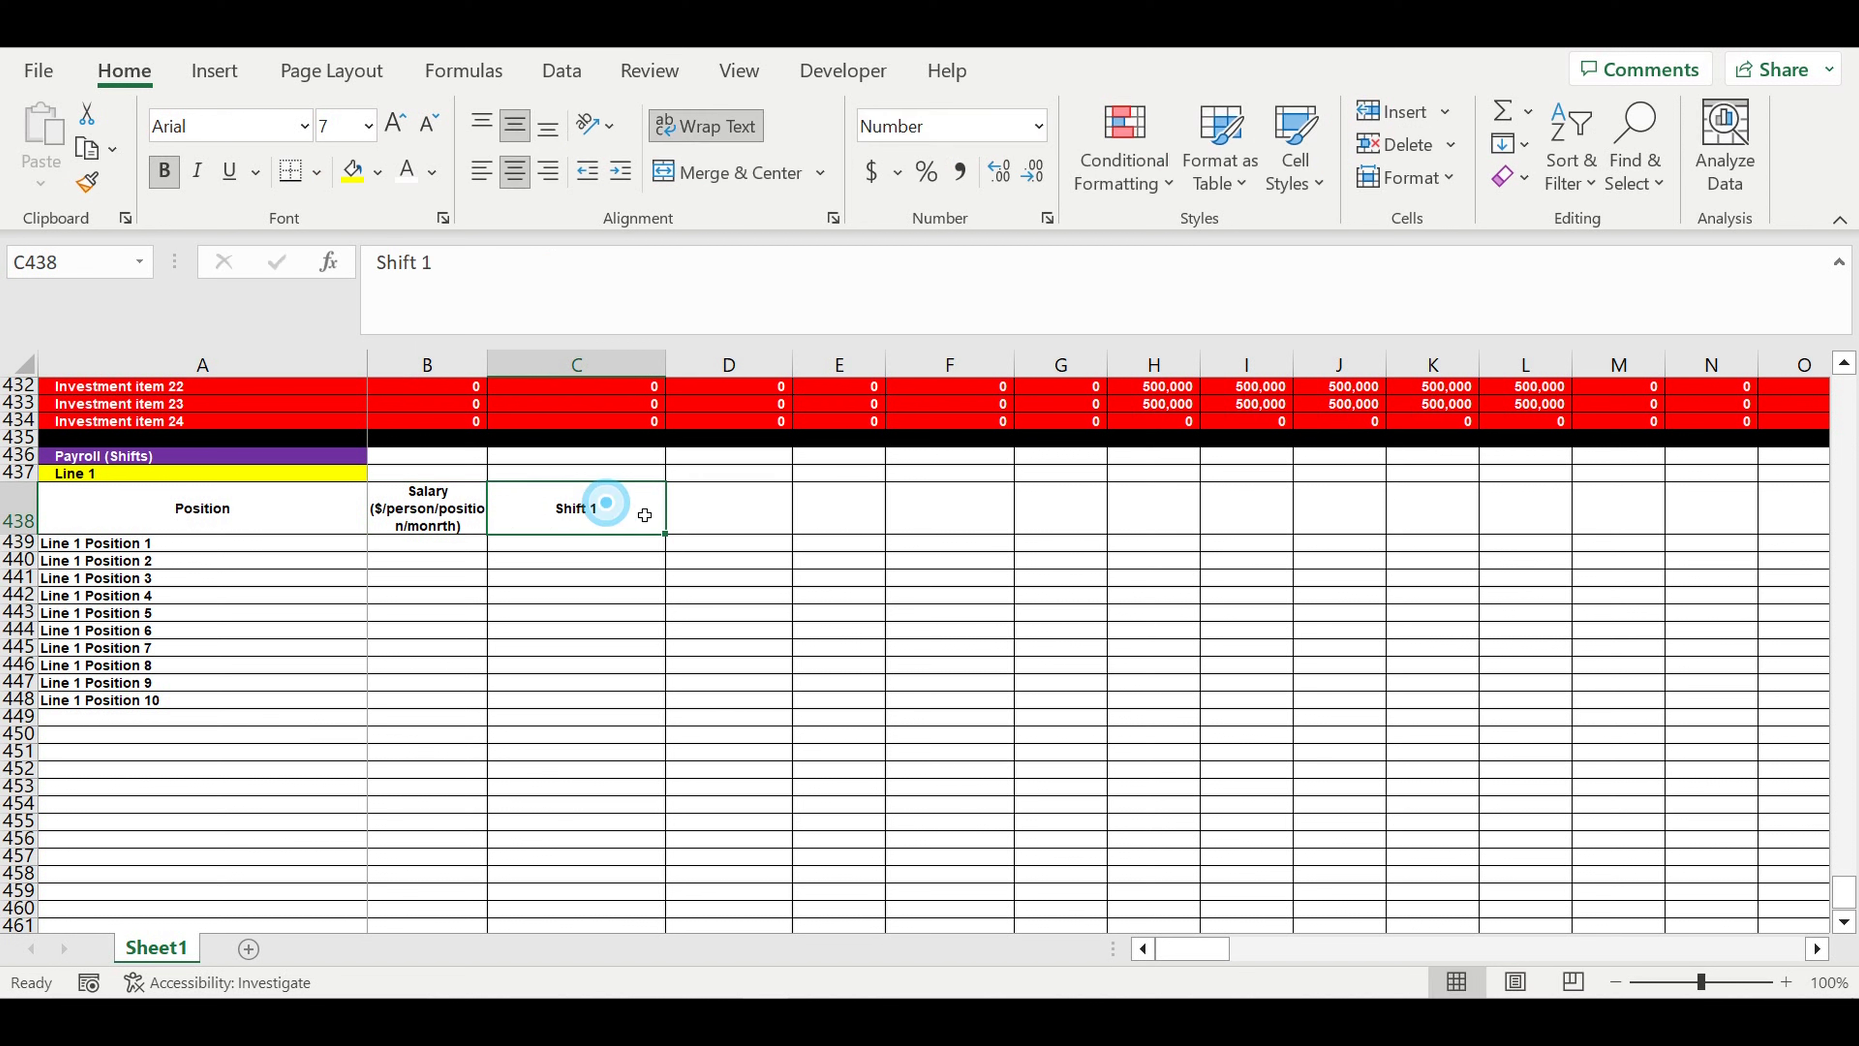
{"action": "left_click_drag", "start_coordinate": [665, 535], "coordinate": [879, 550]}
{"action": "left_click", "coordinate": [805, 627]}
- Merge and center C437:E437 above the shift headers and enter the title "Amount of people on each position"
{"action": "left_click_drag", "start_coordinate": [563, 477], "coordinate": [816, 469]}
{"action": "left_click_drag", "start_coordinate": [562, 481], "coordinate": [842, 474]}
{"action": "left_click", "coordinate": [739, 172]}
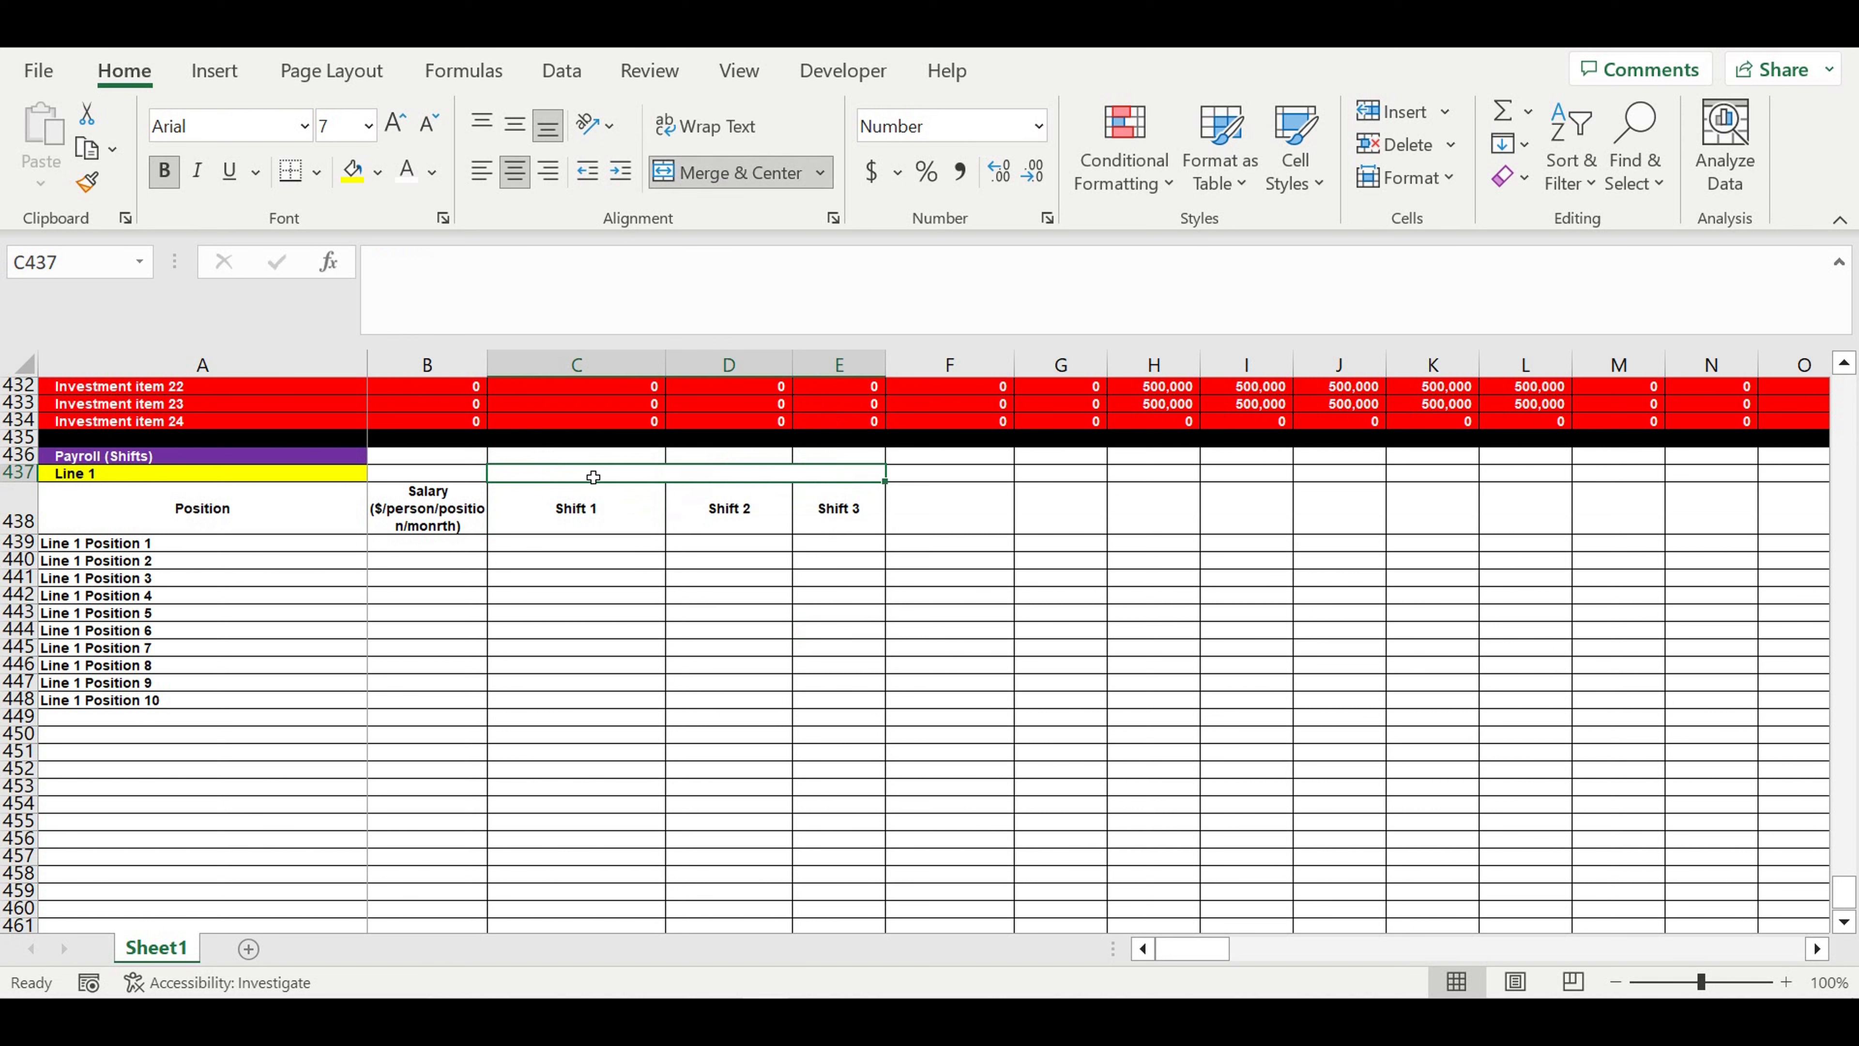
{"action": "type", "text": "Amou"}
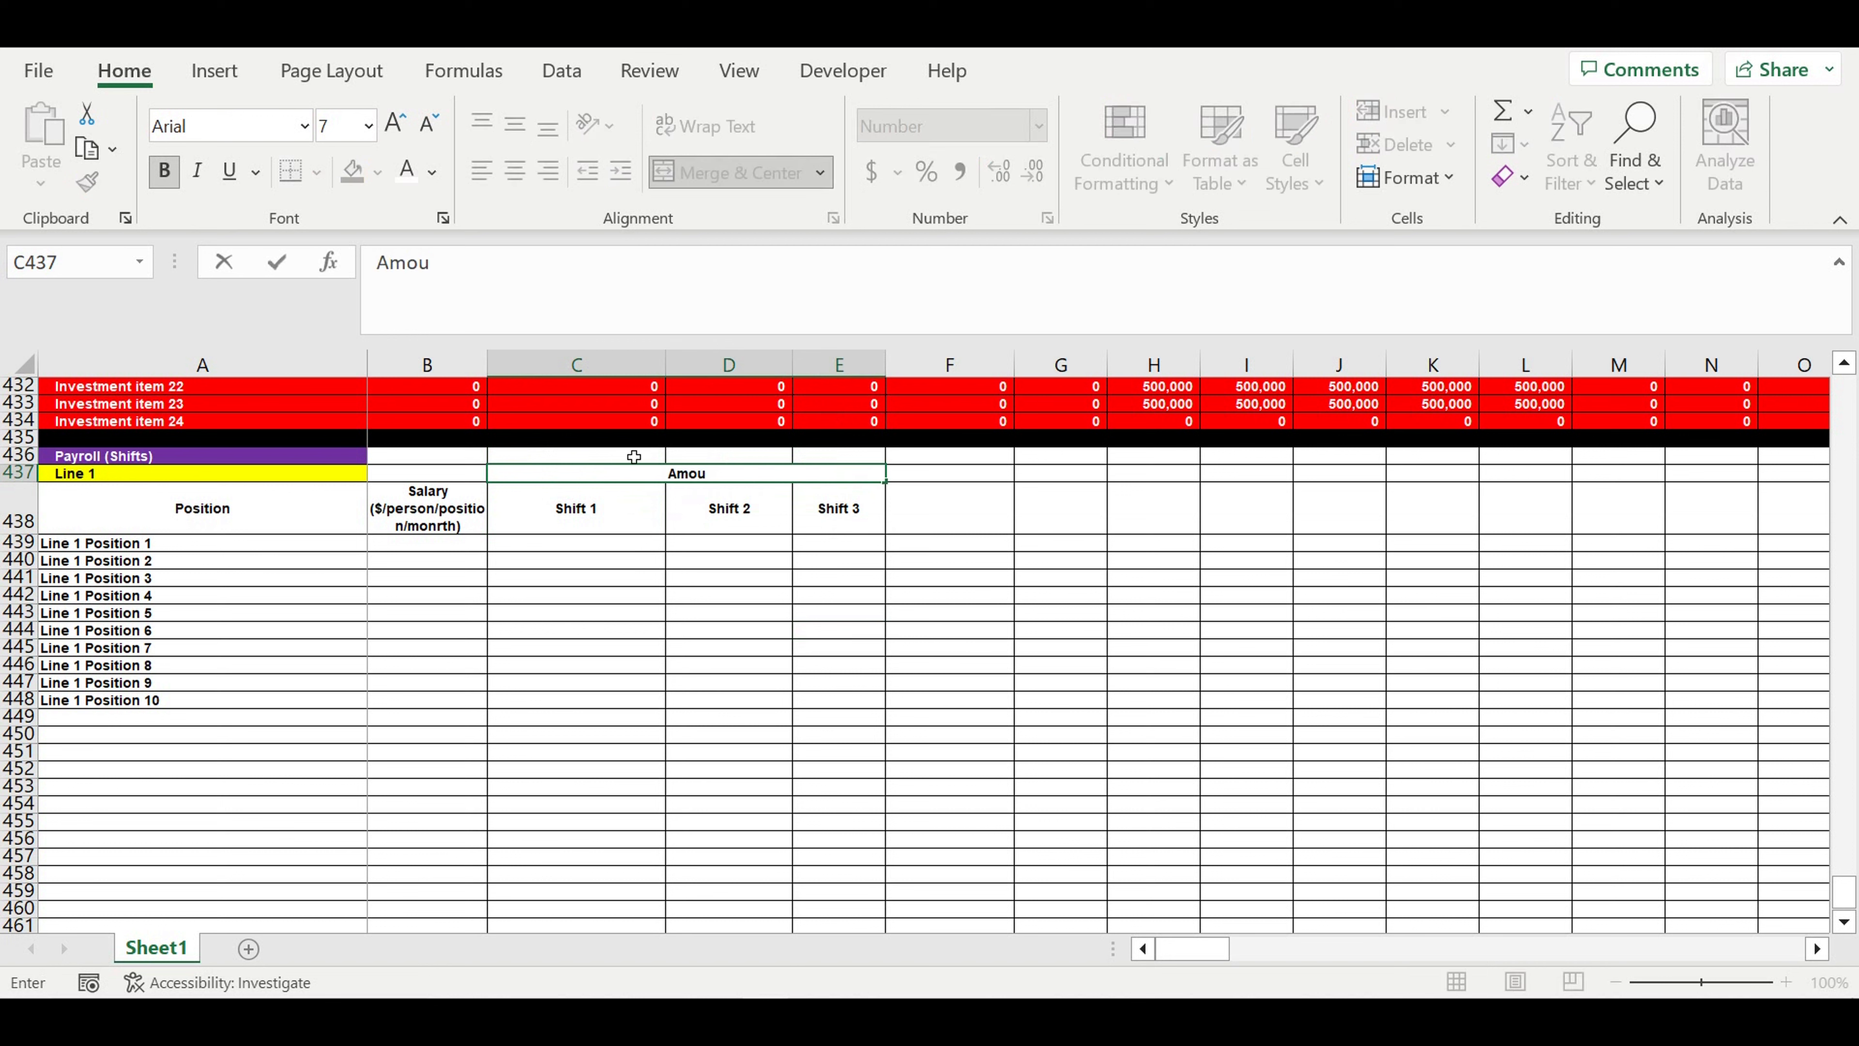
{"action": "type", "text": "nt of people on ea"}
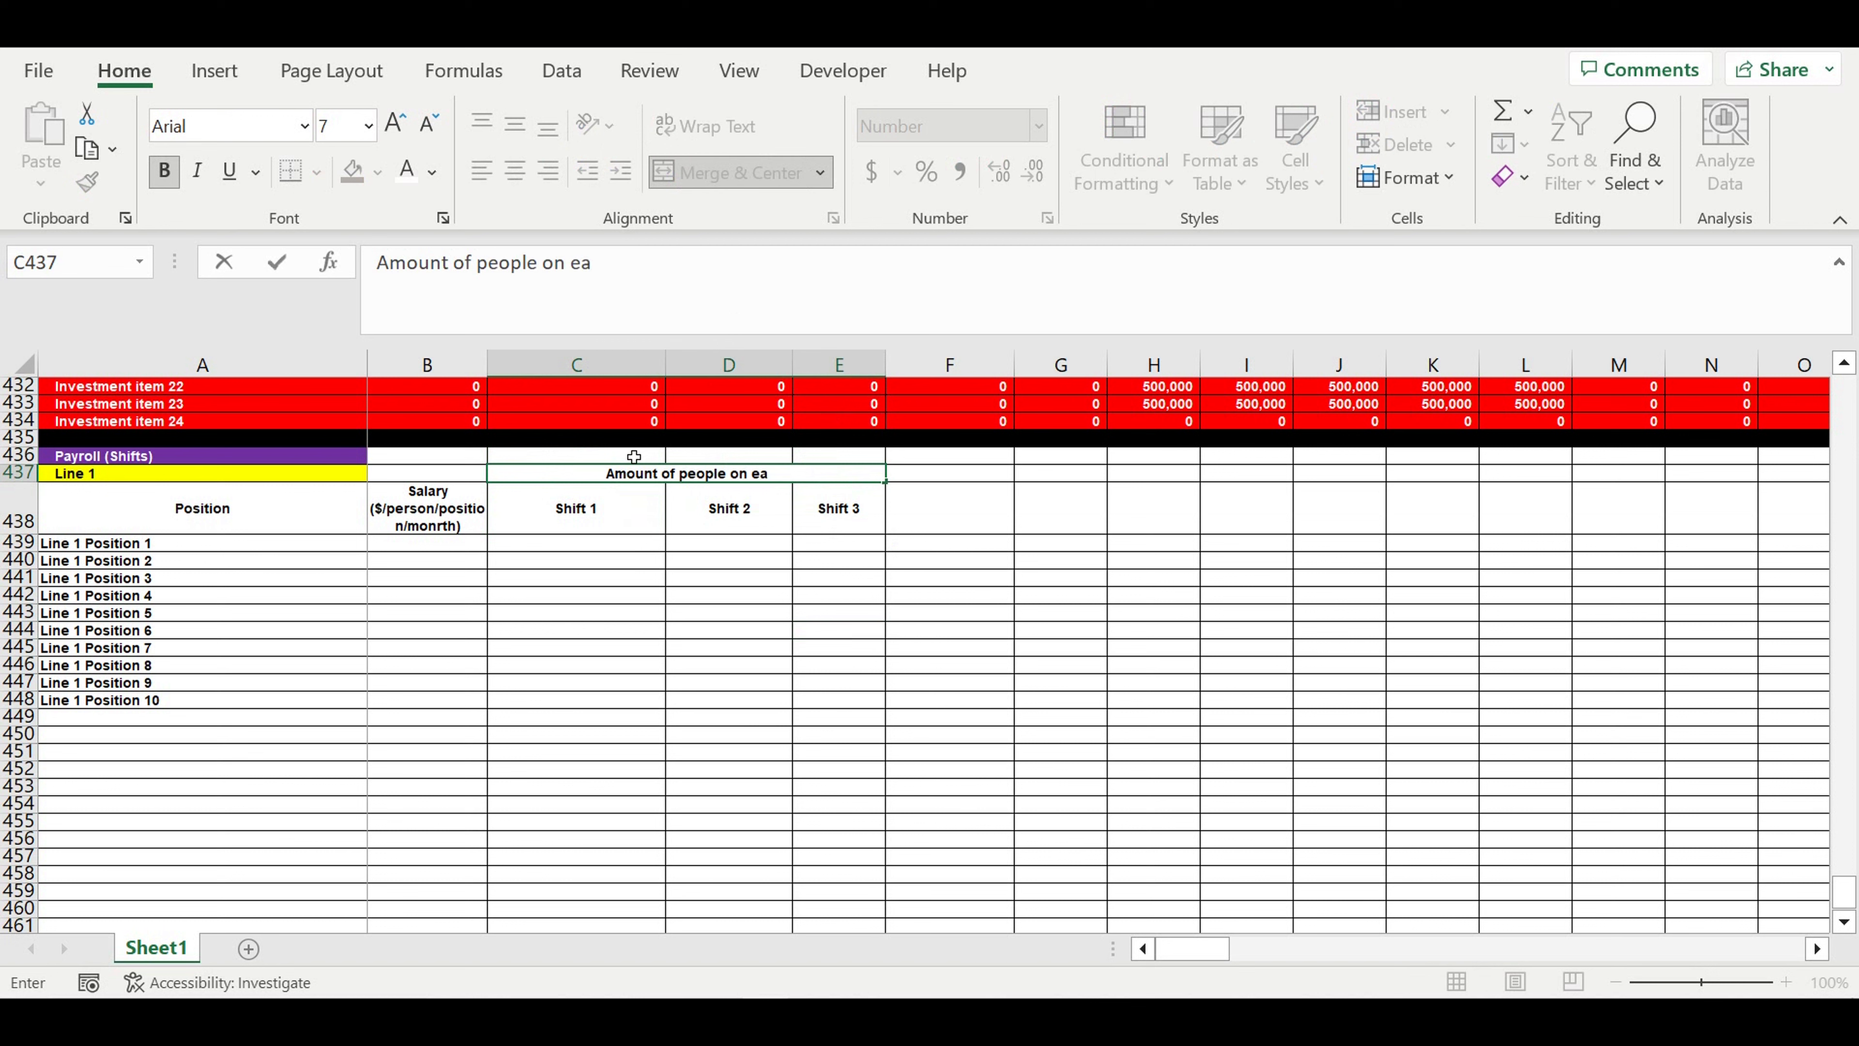
{"action": "type", "text": "ch position"}
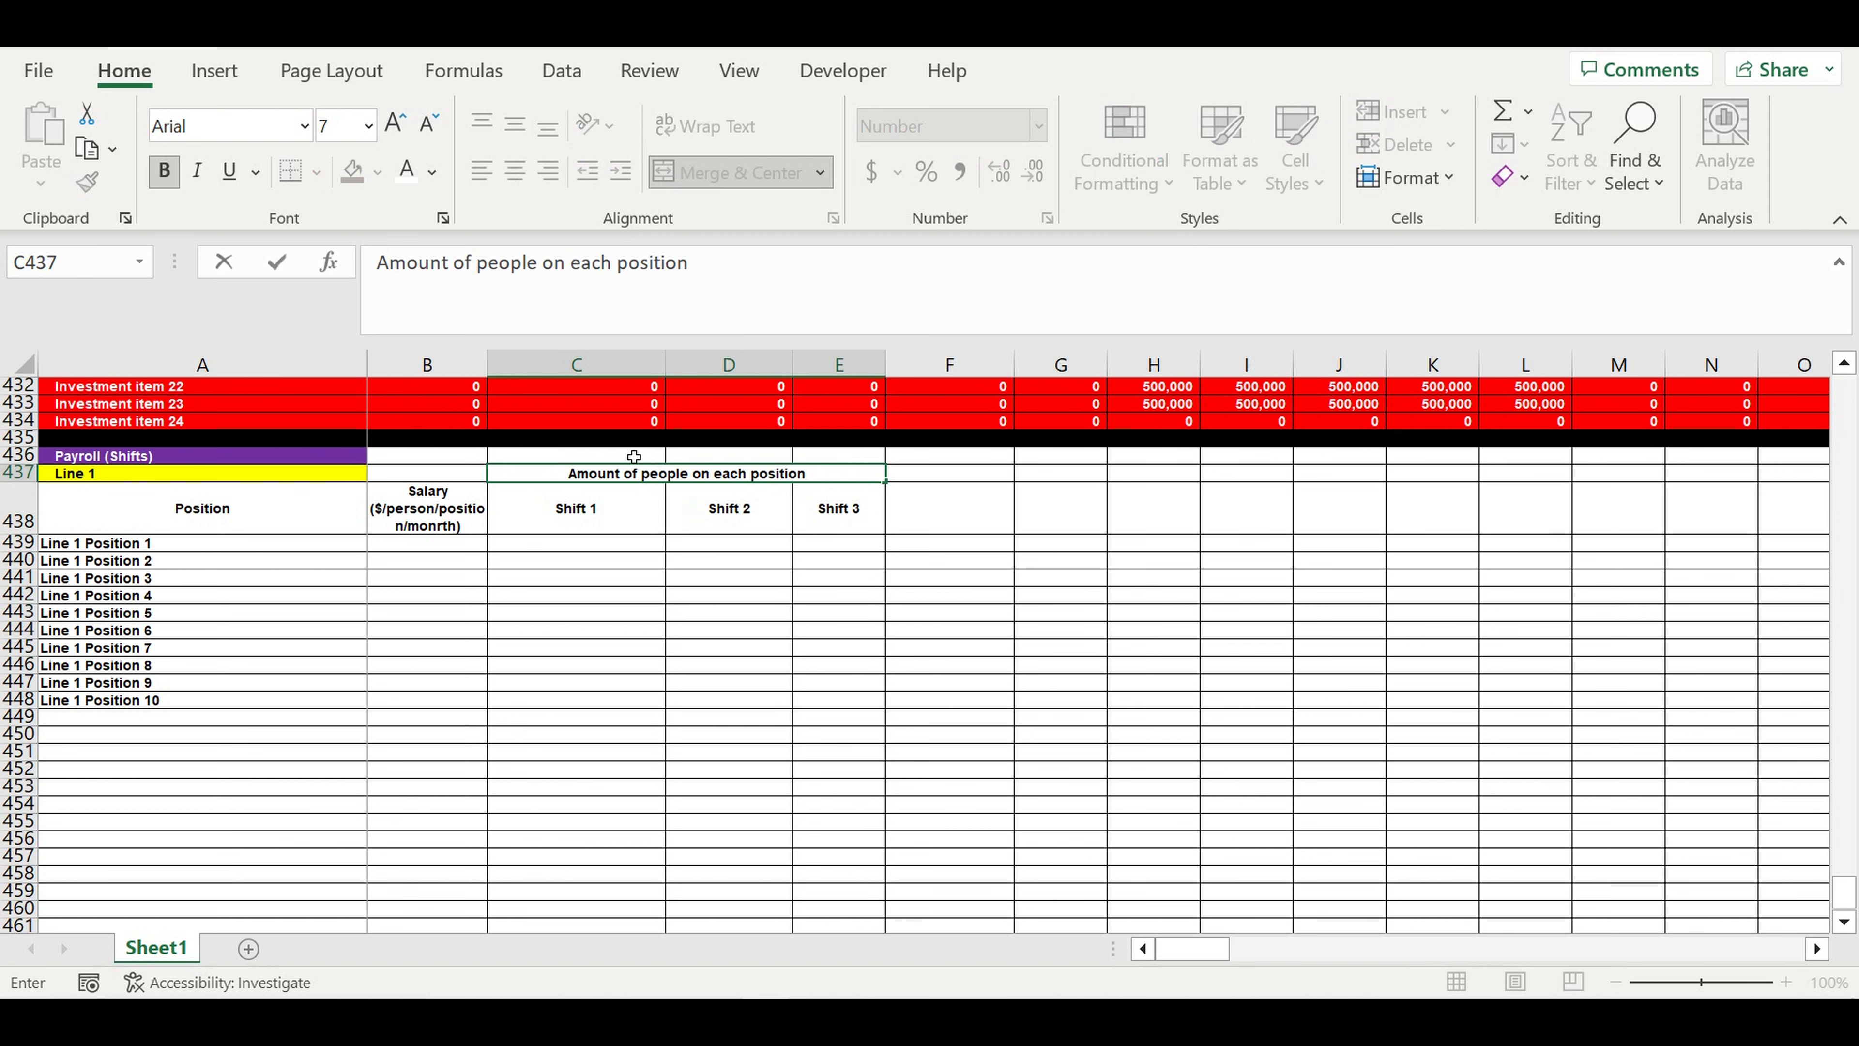
{"action": "key", "text": "Return"}
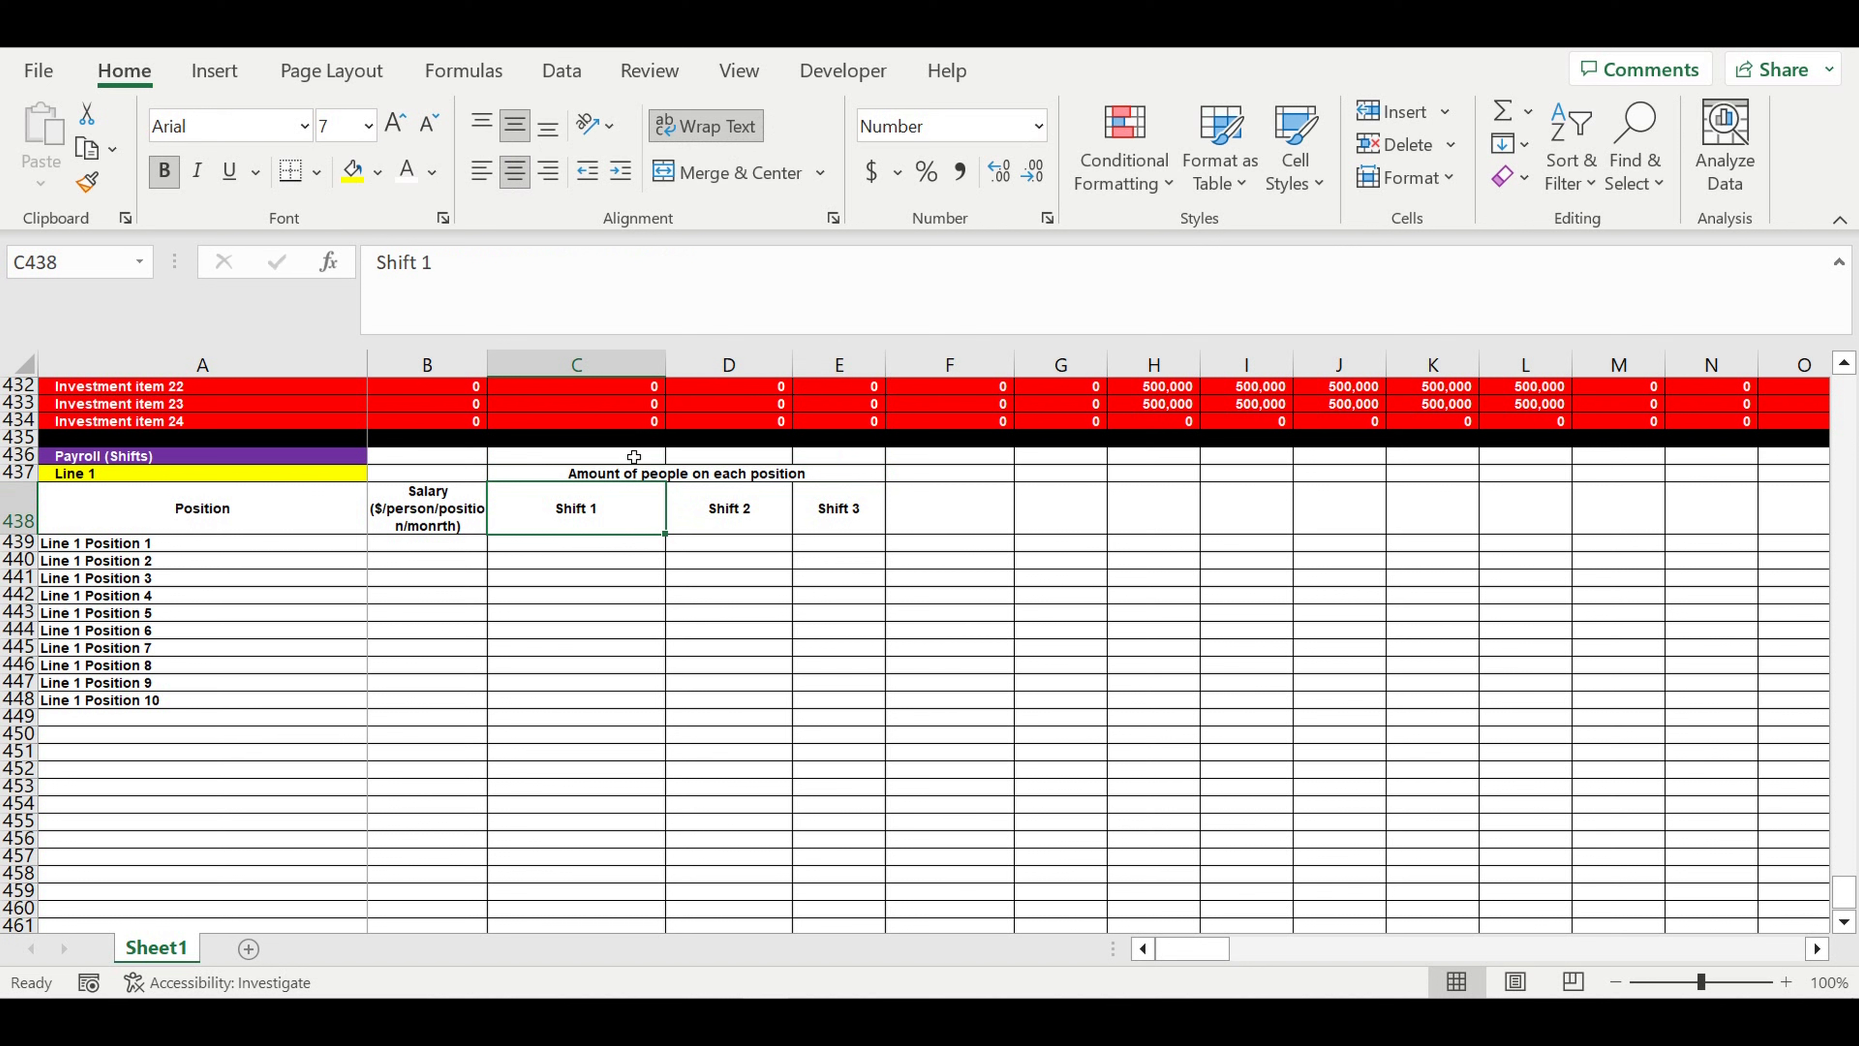
- Enter a salary of 1000 for Line 1 Position 1 in cell B439
{"action": "left_click", "coordinate": [697, 530]}
{"action": "left_click", "coordinate": [581, 549]}
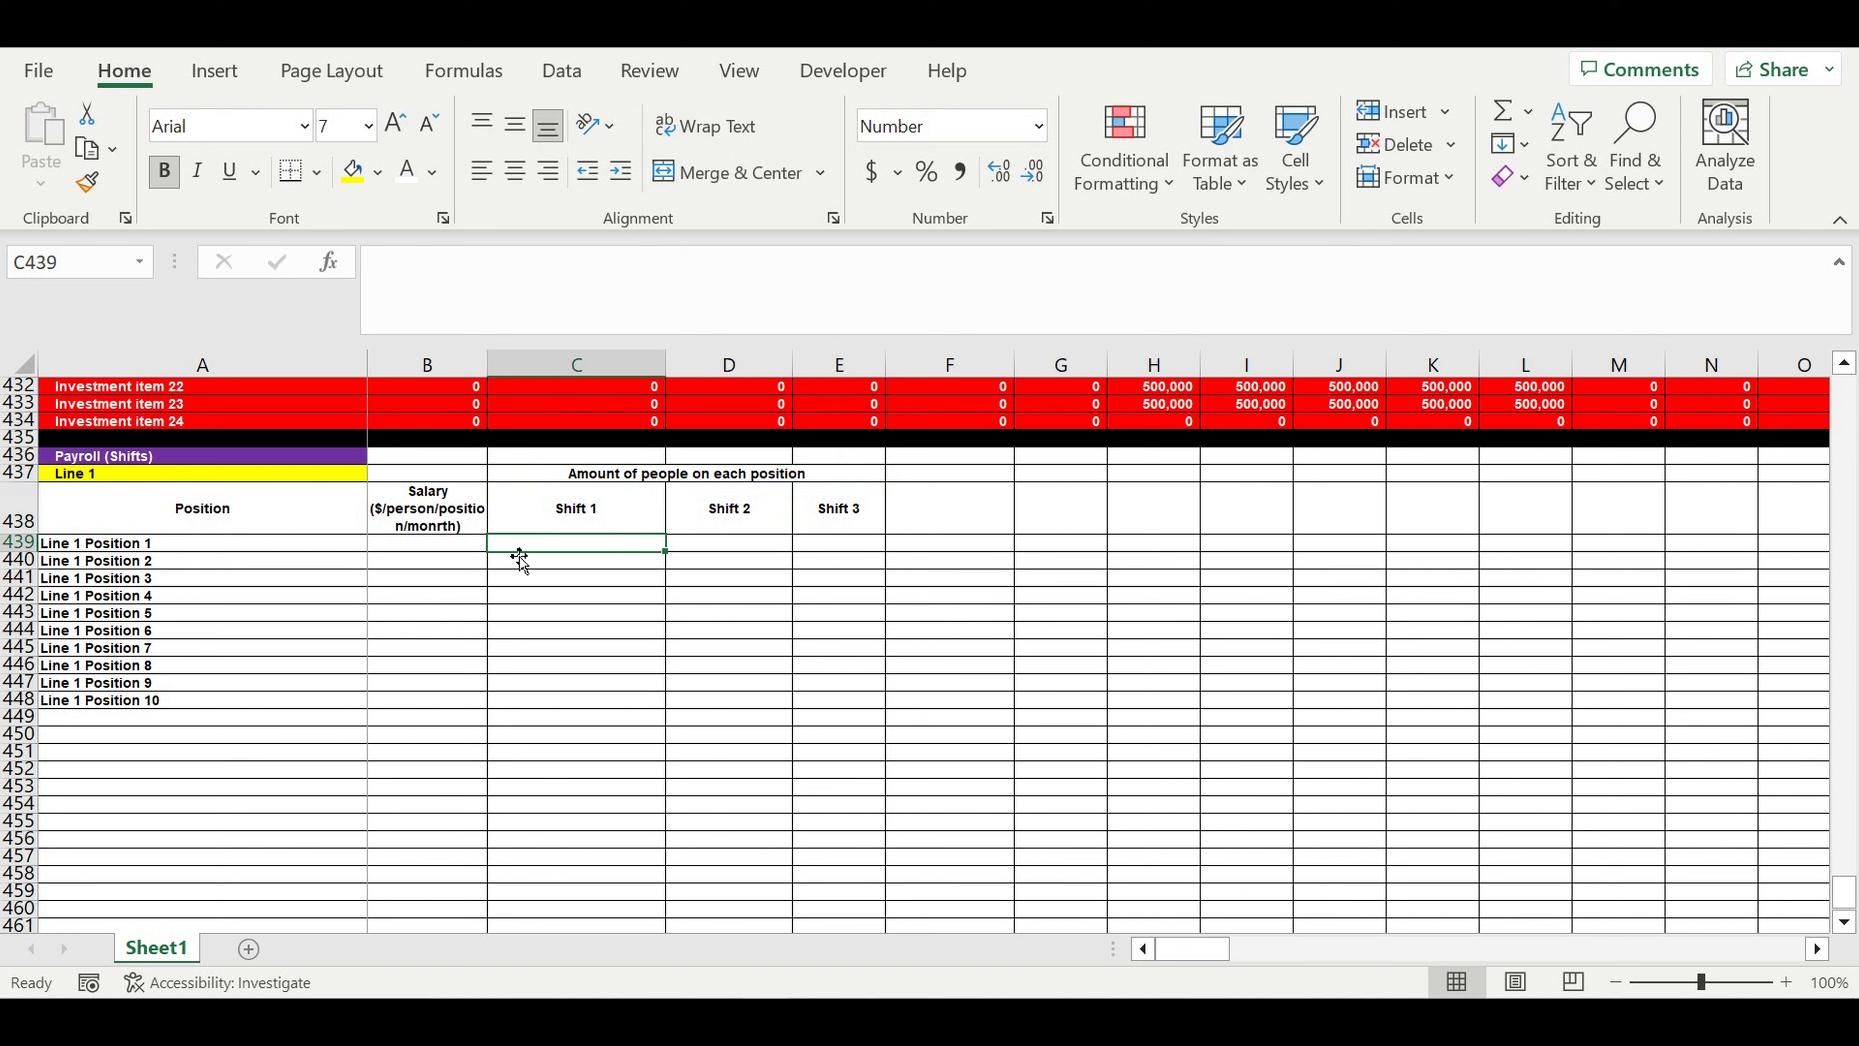
{"action": "left_click", "coordinate": [469, 549]}
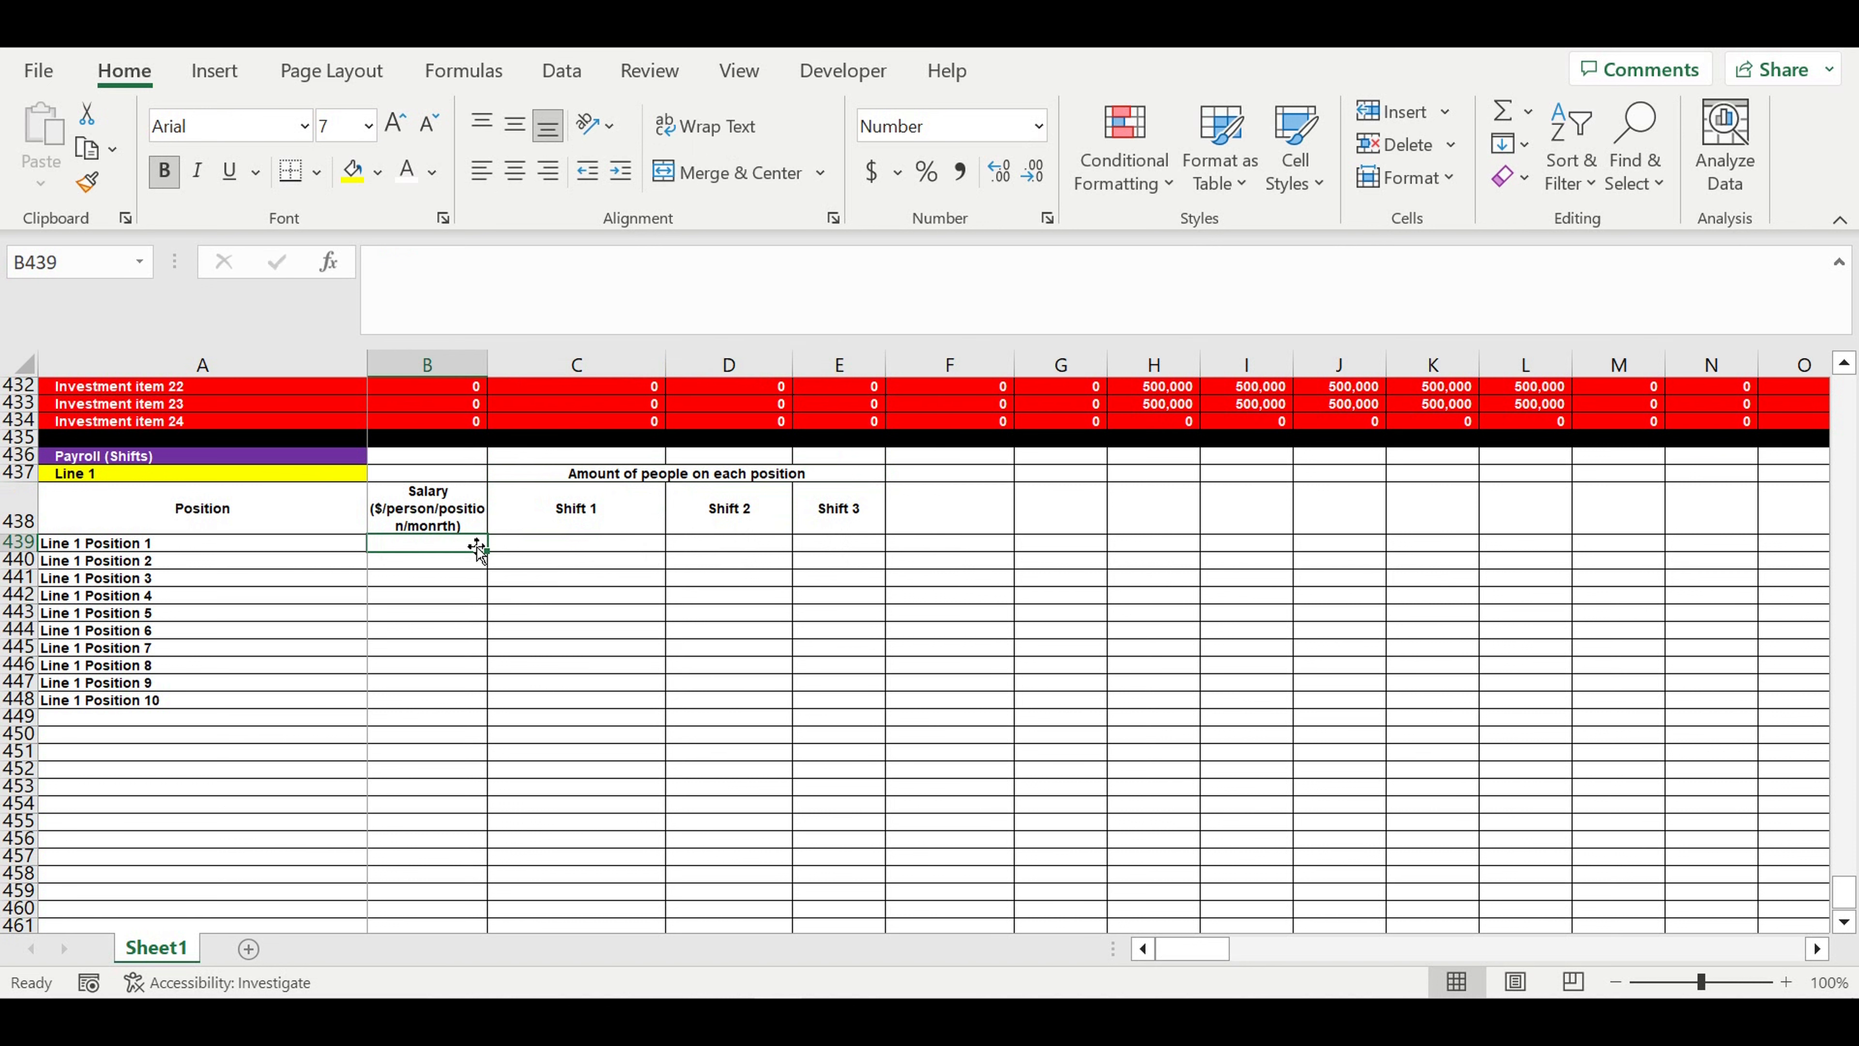
{"action": "type", "text": "1000"}
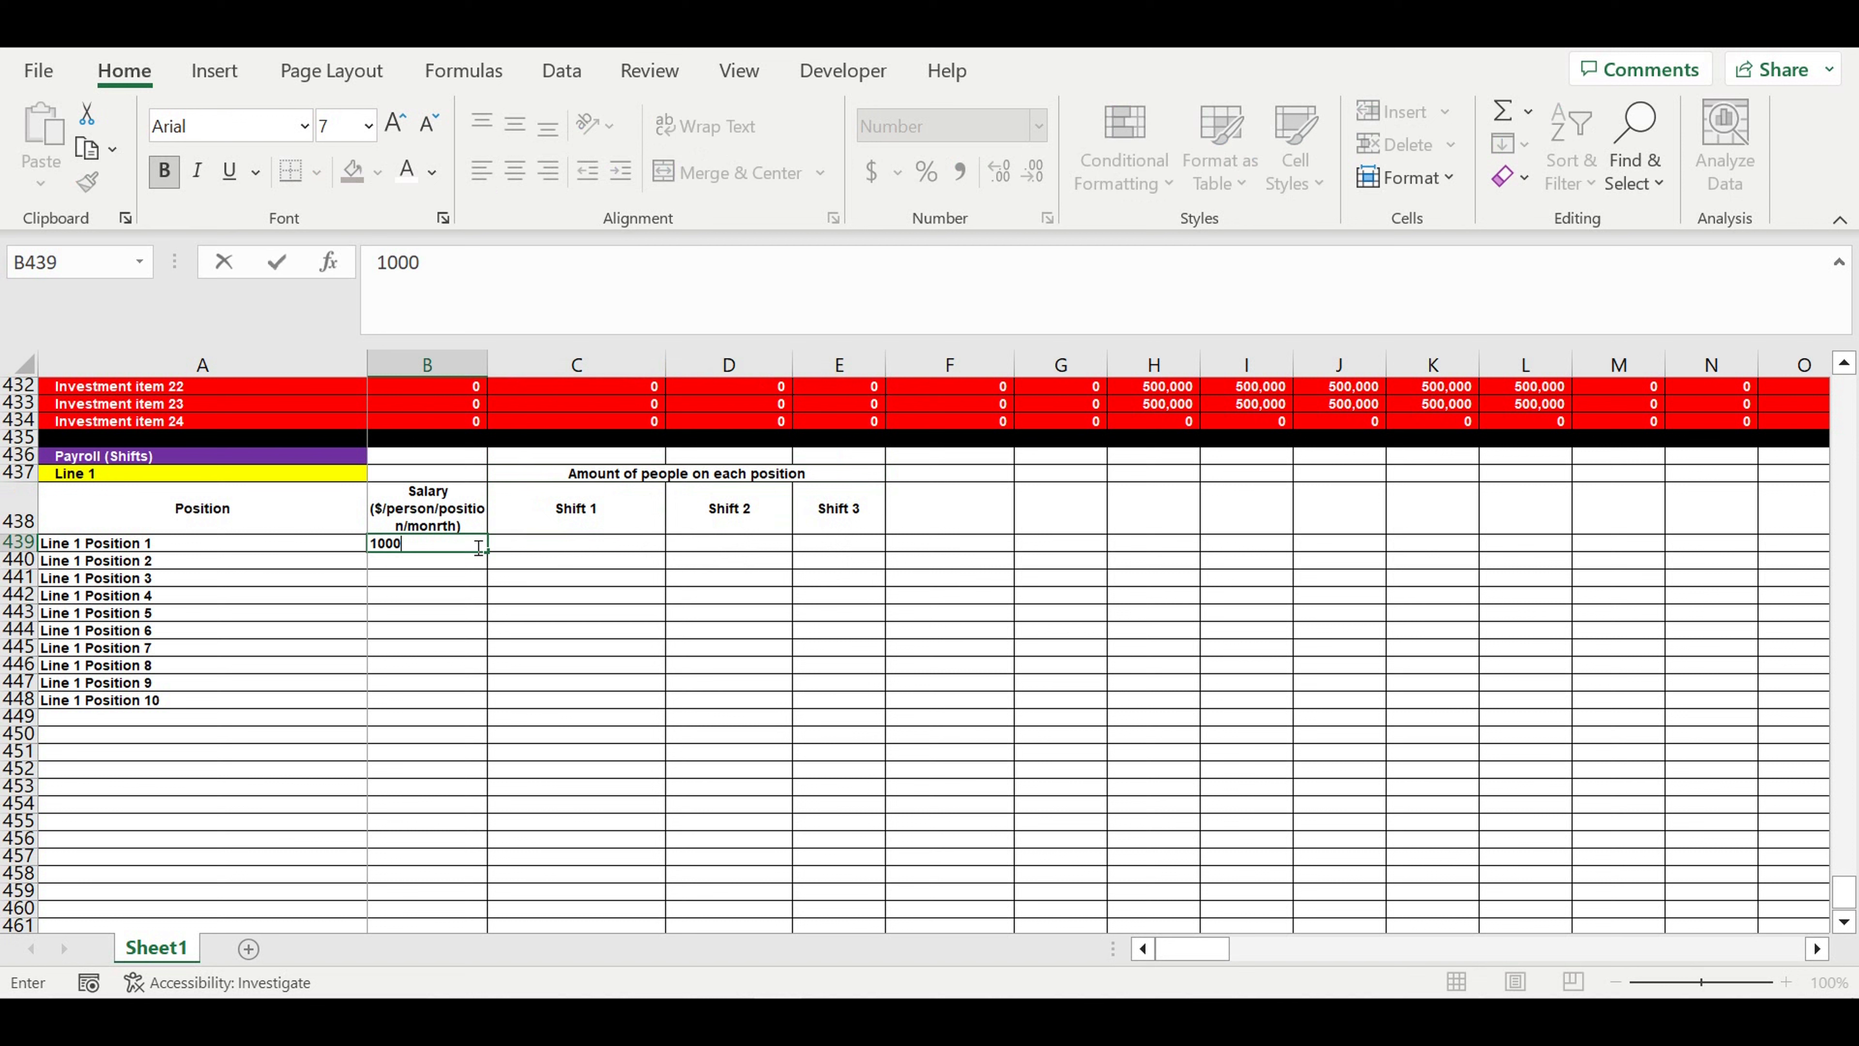
{"action": "key", "text": "Return"}
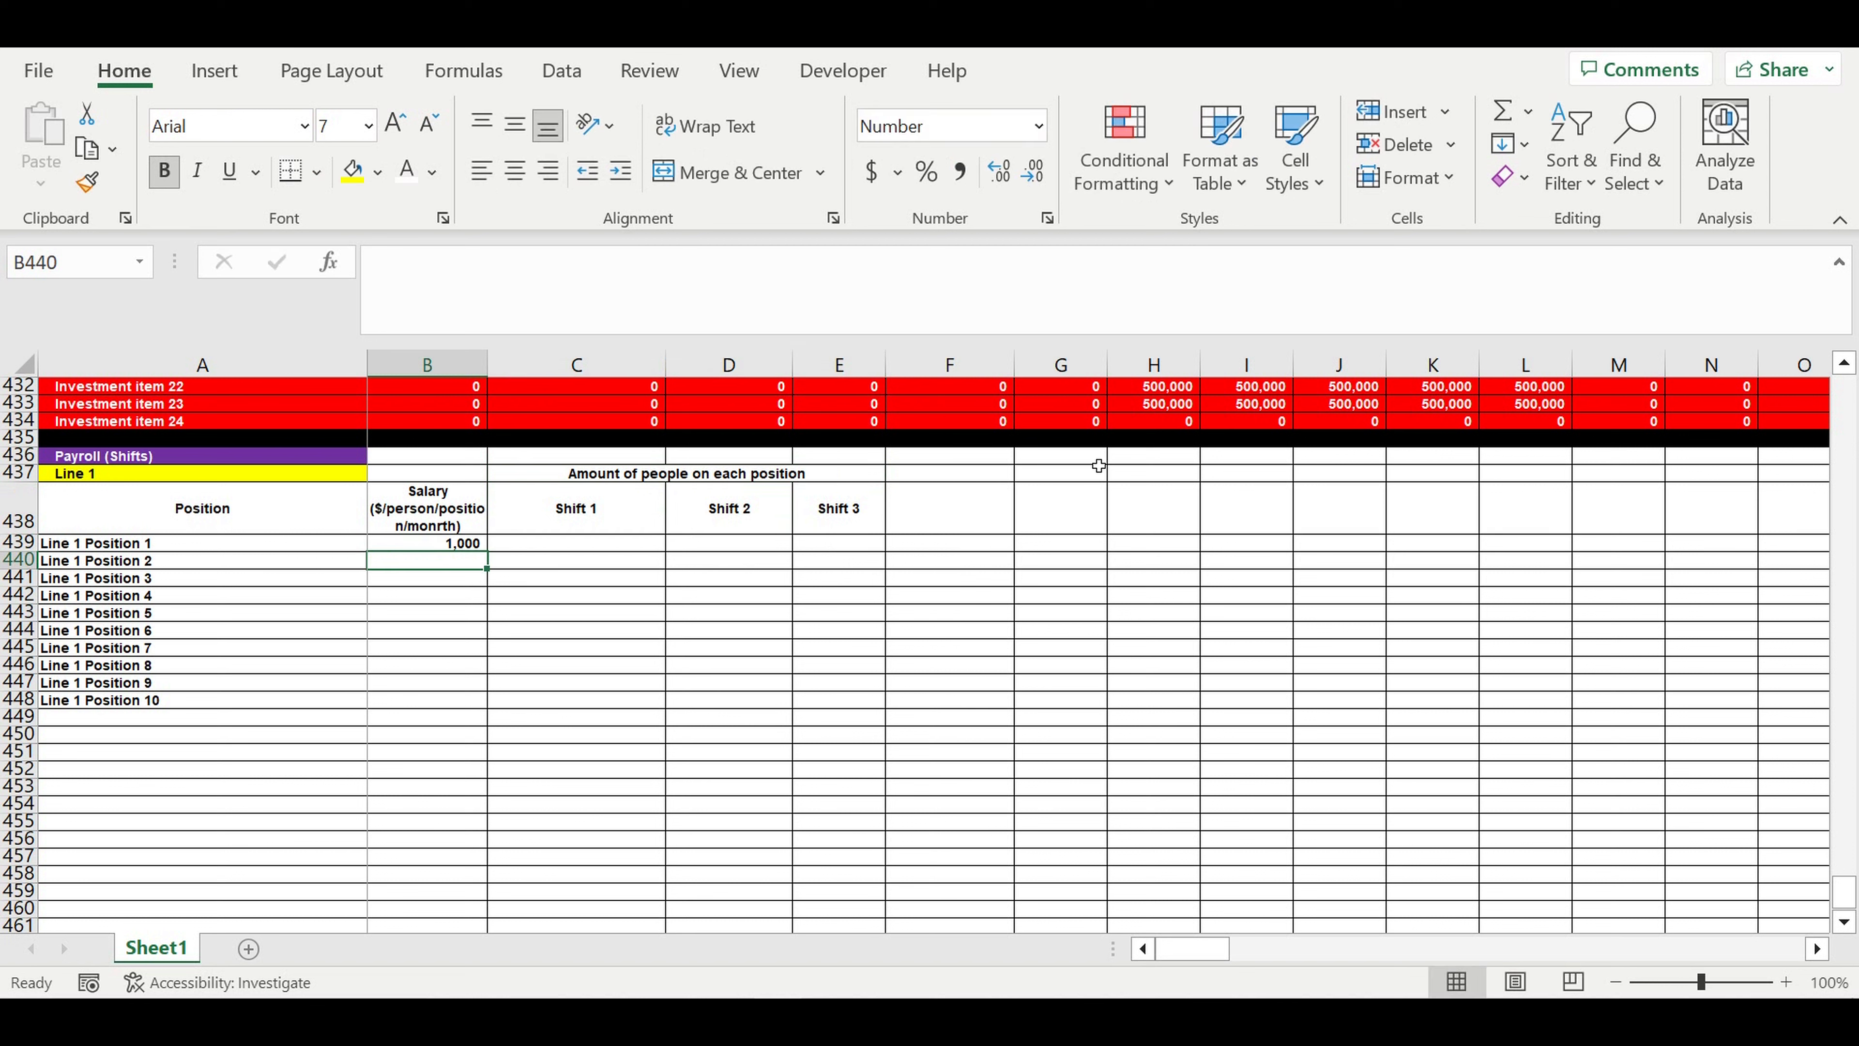
- Enter the formula =B439+200 in B440 and fill it down through B448 for the remaining Line 1 positions
{"action": "type", "text": "="}
{"action": "left_click", "coordinate": [471, 546]}
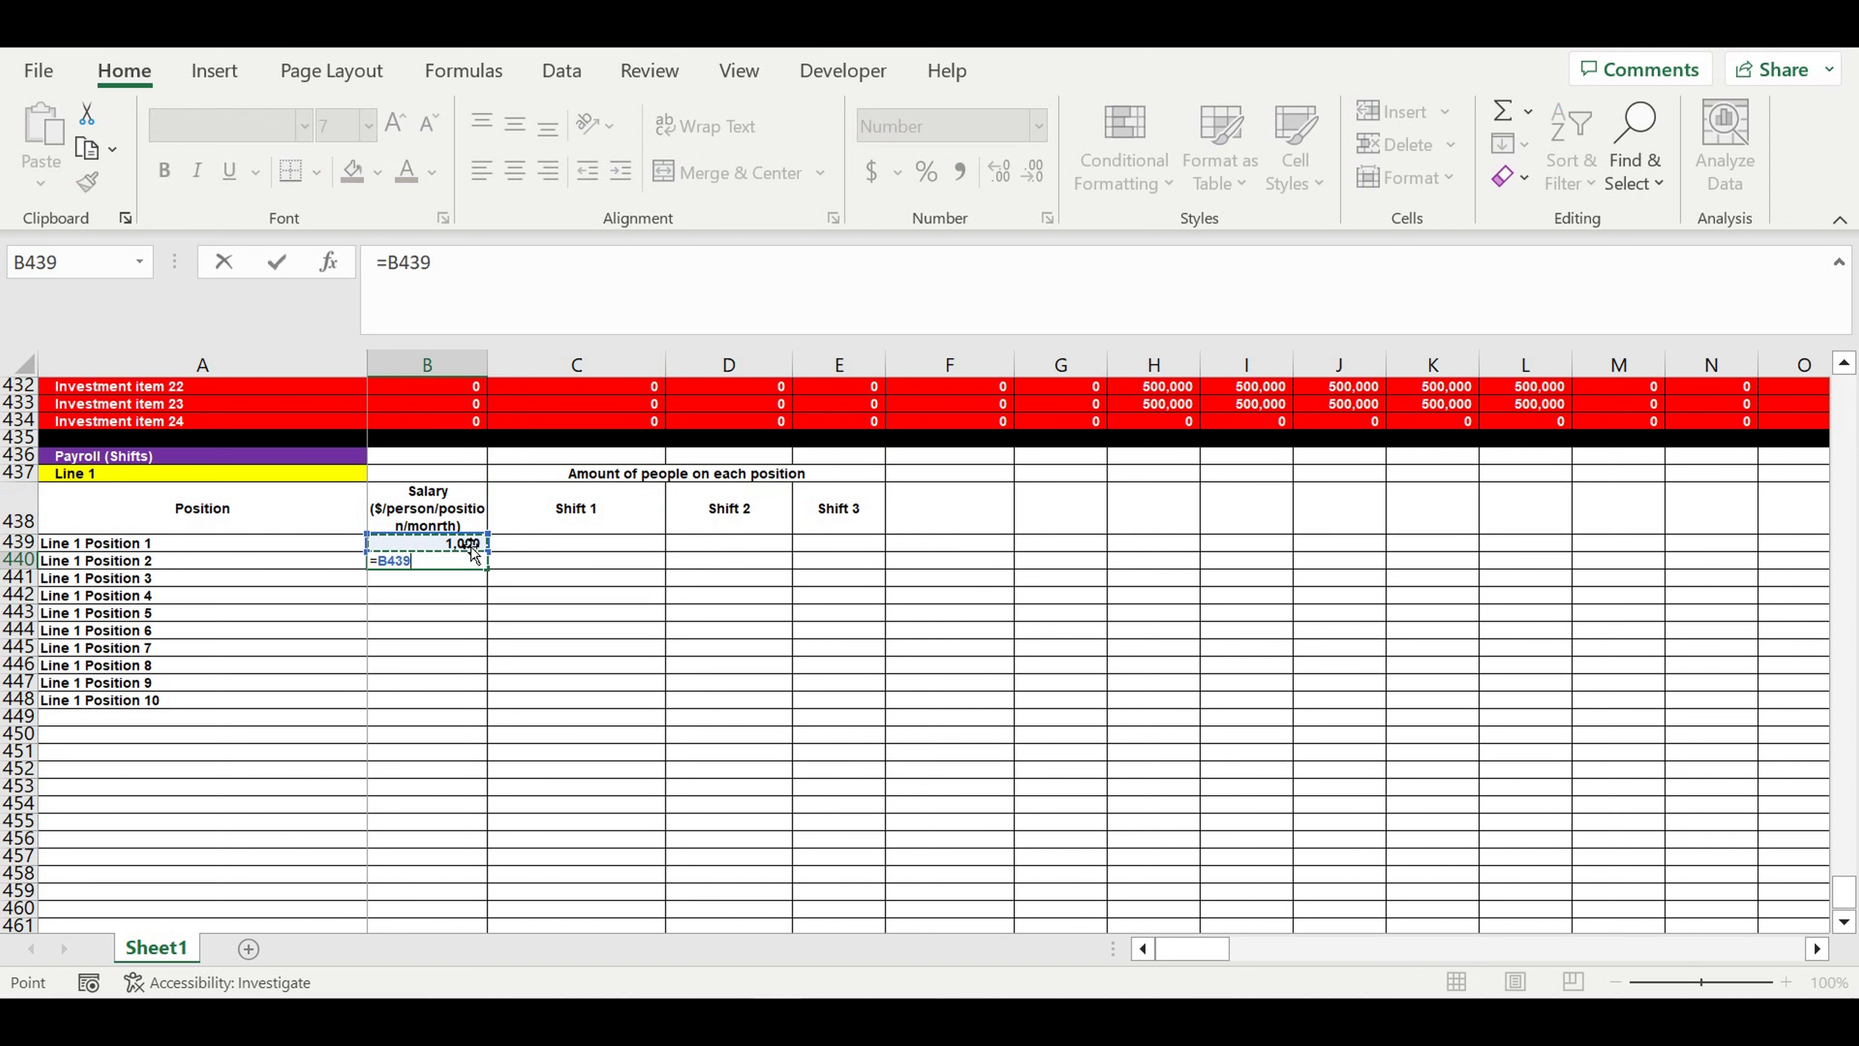
{"action": "type", "text": "+200"}
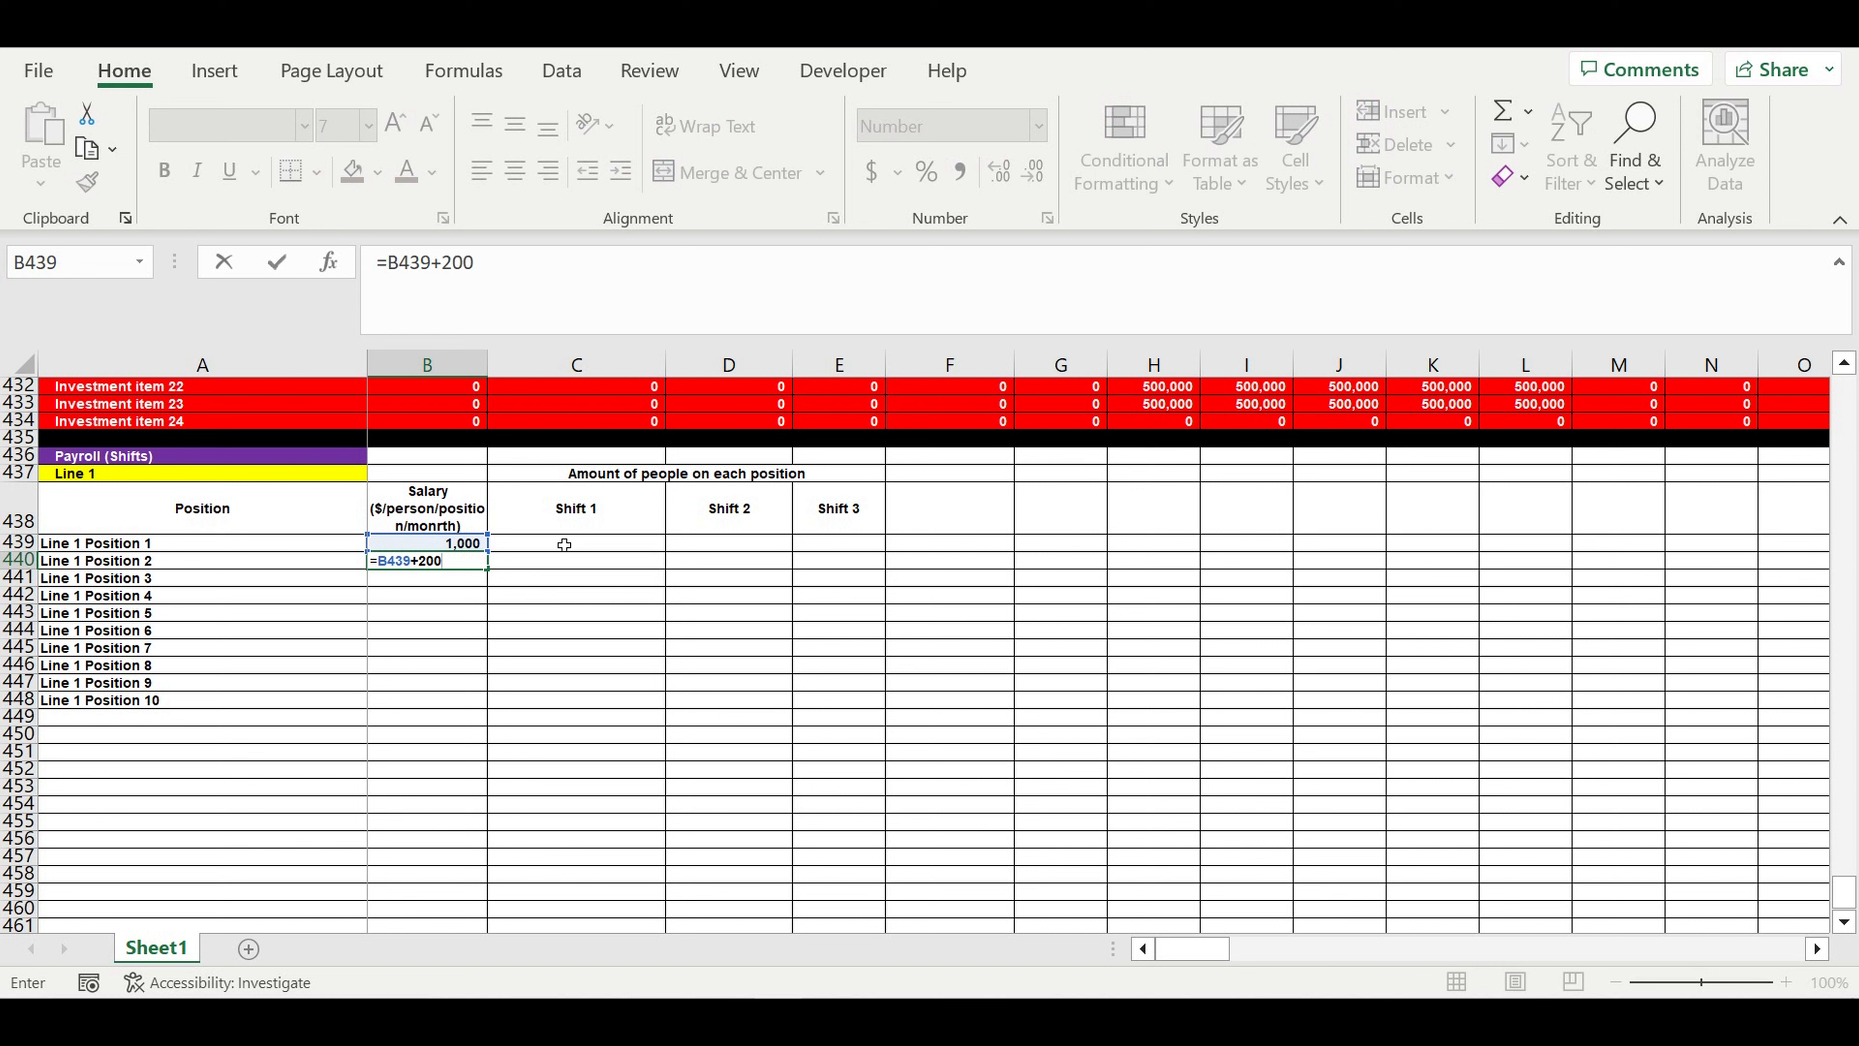
{"action": "key", "text": "Return"}
{"action": "left_click", "coordinate": [468, 562]}
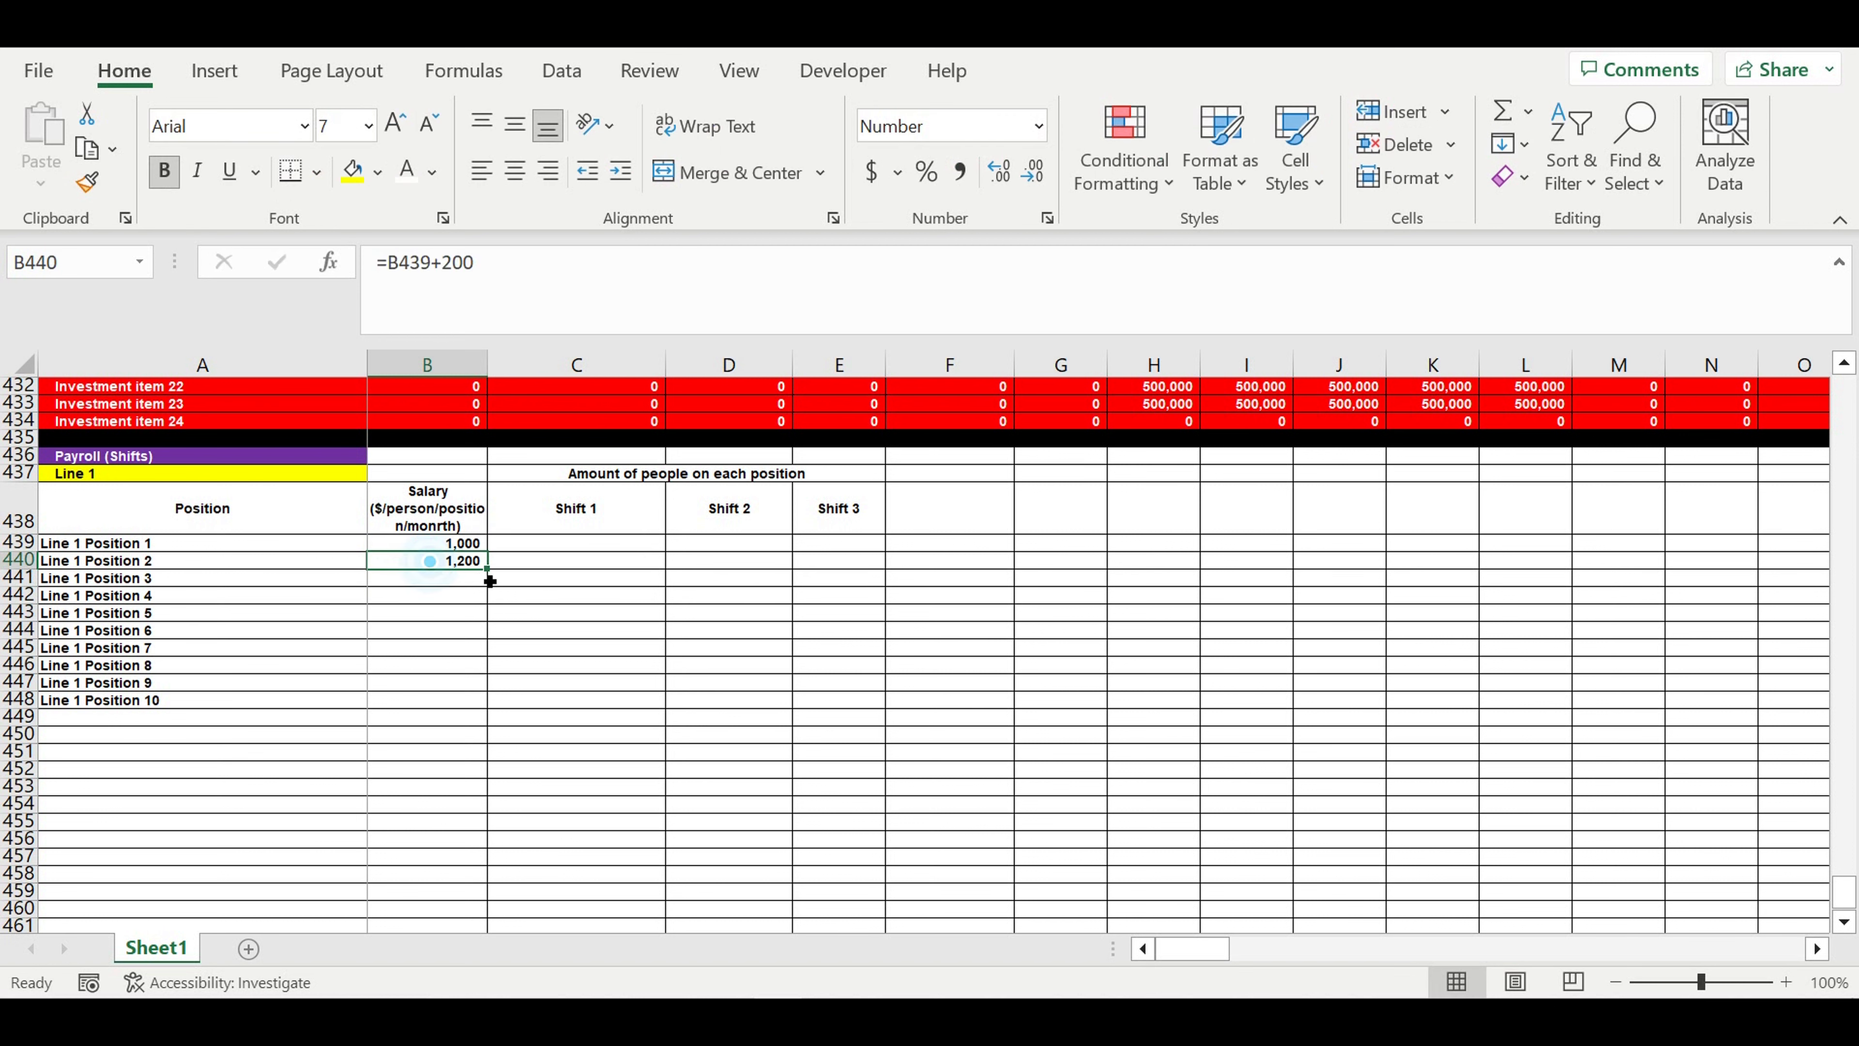
{"action": "left_click_drag", "start_coordinate": [486, 569], "coordinate": [498, 696]}
- Replace the salary formulas in B439:B448 with their values by copying the range and pasting values over it
{"action": "left_click_drag", "start_coordinate": [426, 549], "coordinate": [428, 700]}
{"action": "right_click", "coordinate": [421, 617]}
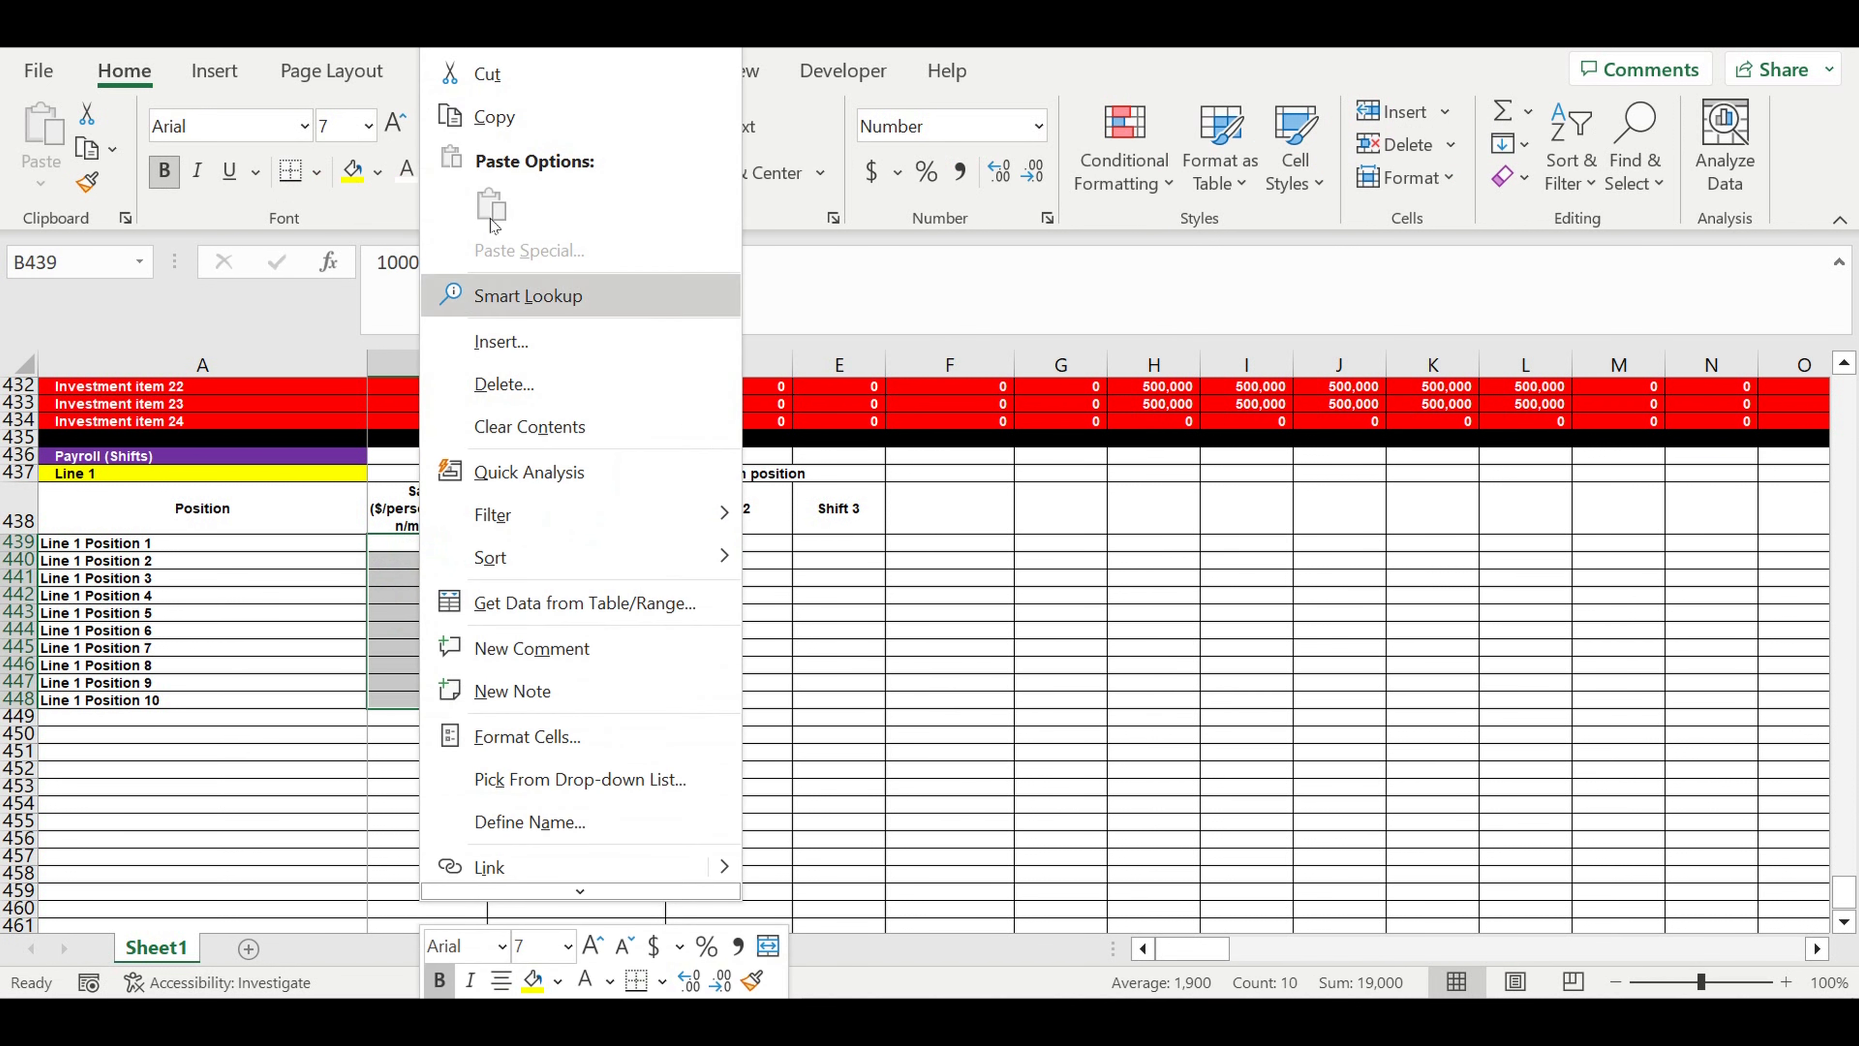
{"action": "left_click", "coordinate": [505, 121]}
{"action": "right_click", "coordinate": [461, 556]}
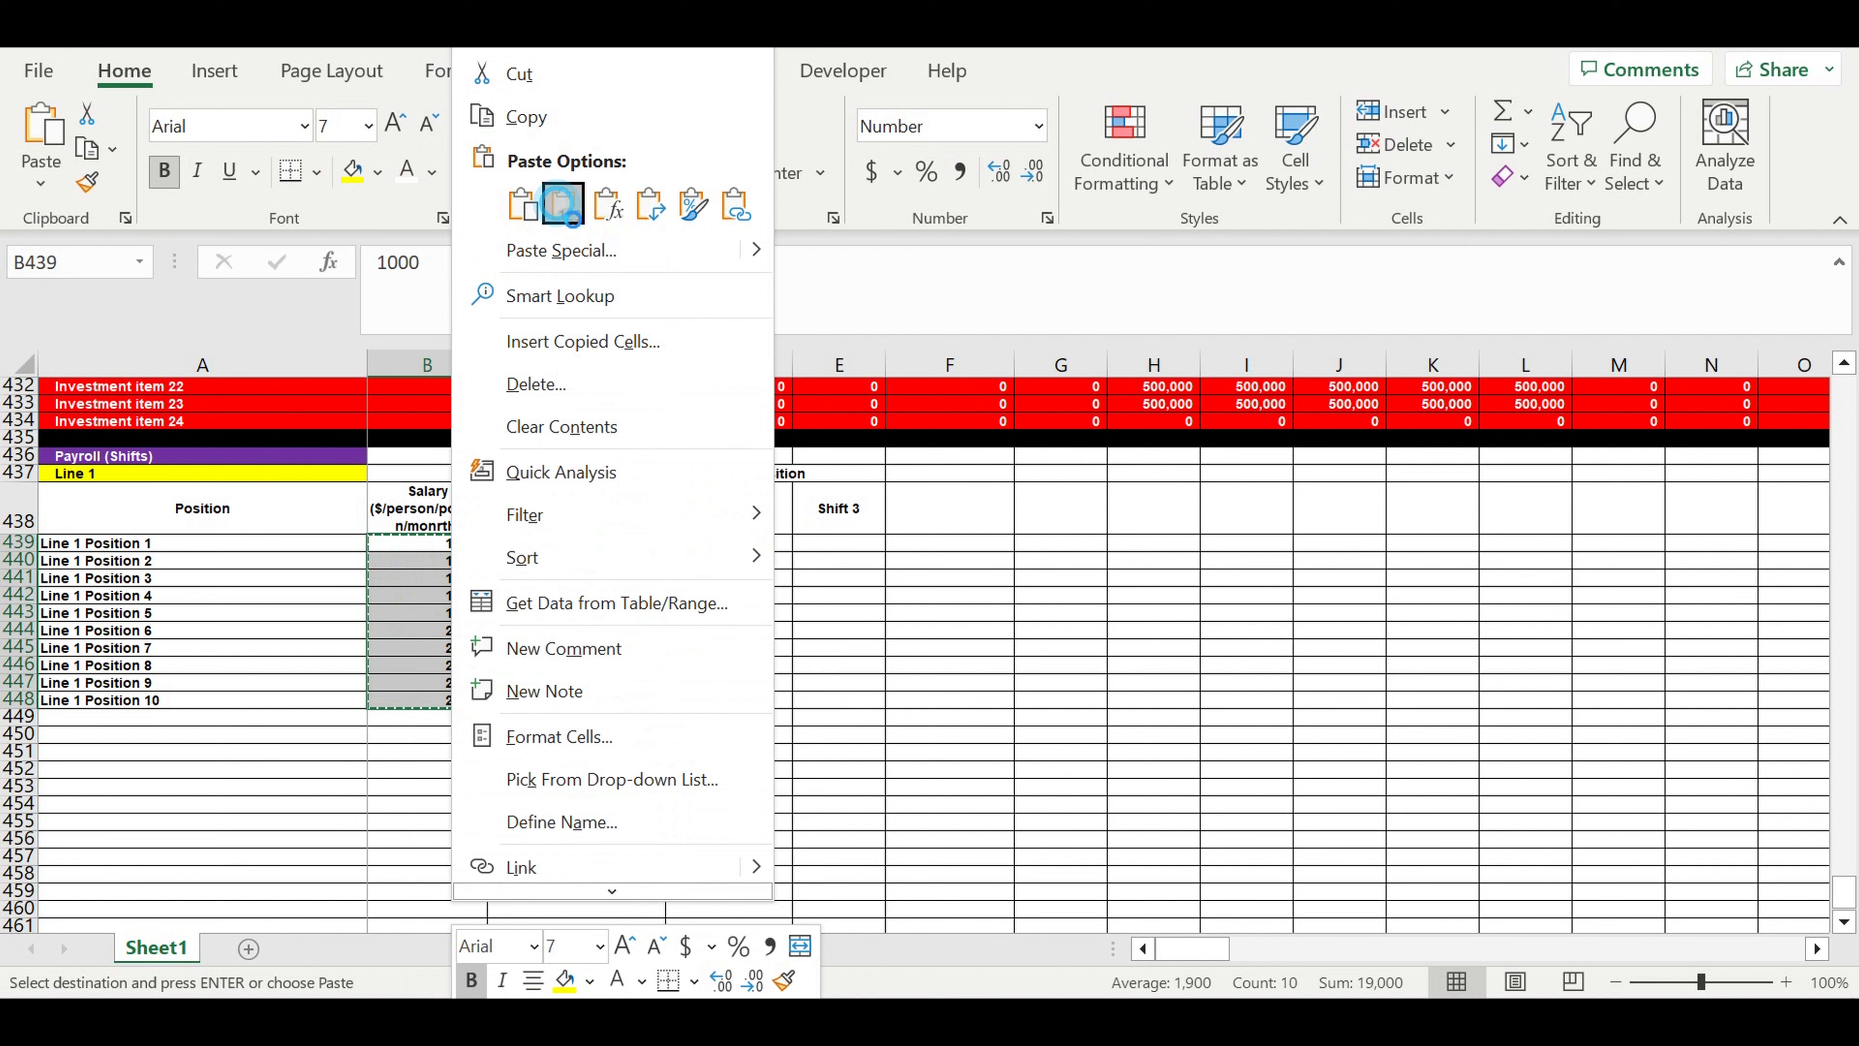
{"action": "left_click", "coordinate": [558, 207]}
{"action": "left_click", "coordinate": [694, 621]}
{"action": "left_click", "coordinate": [585, 543]}
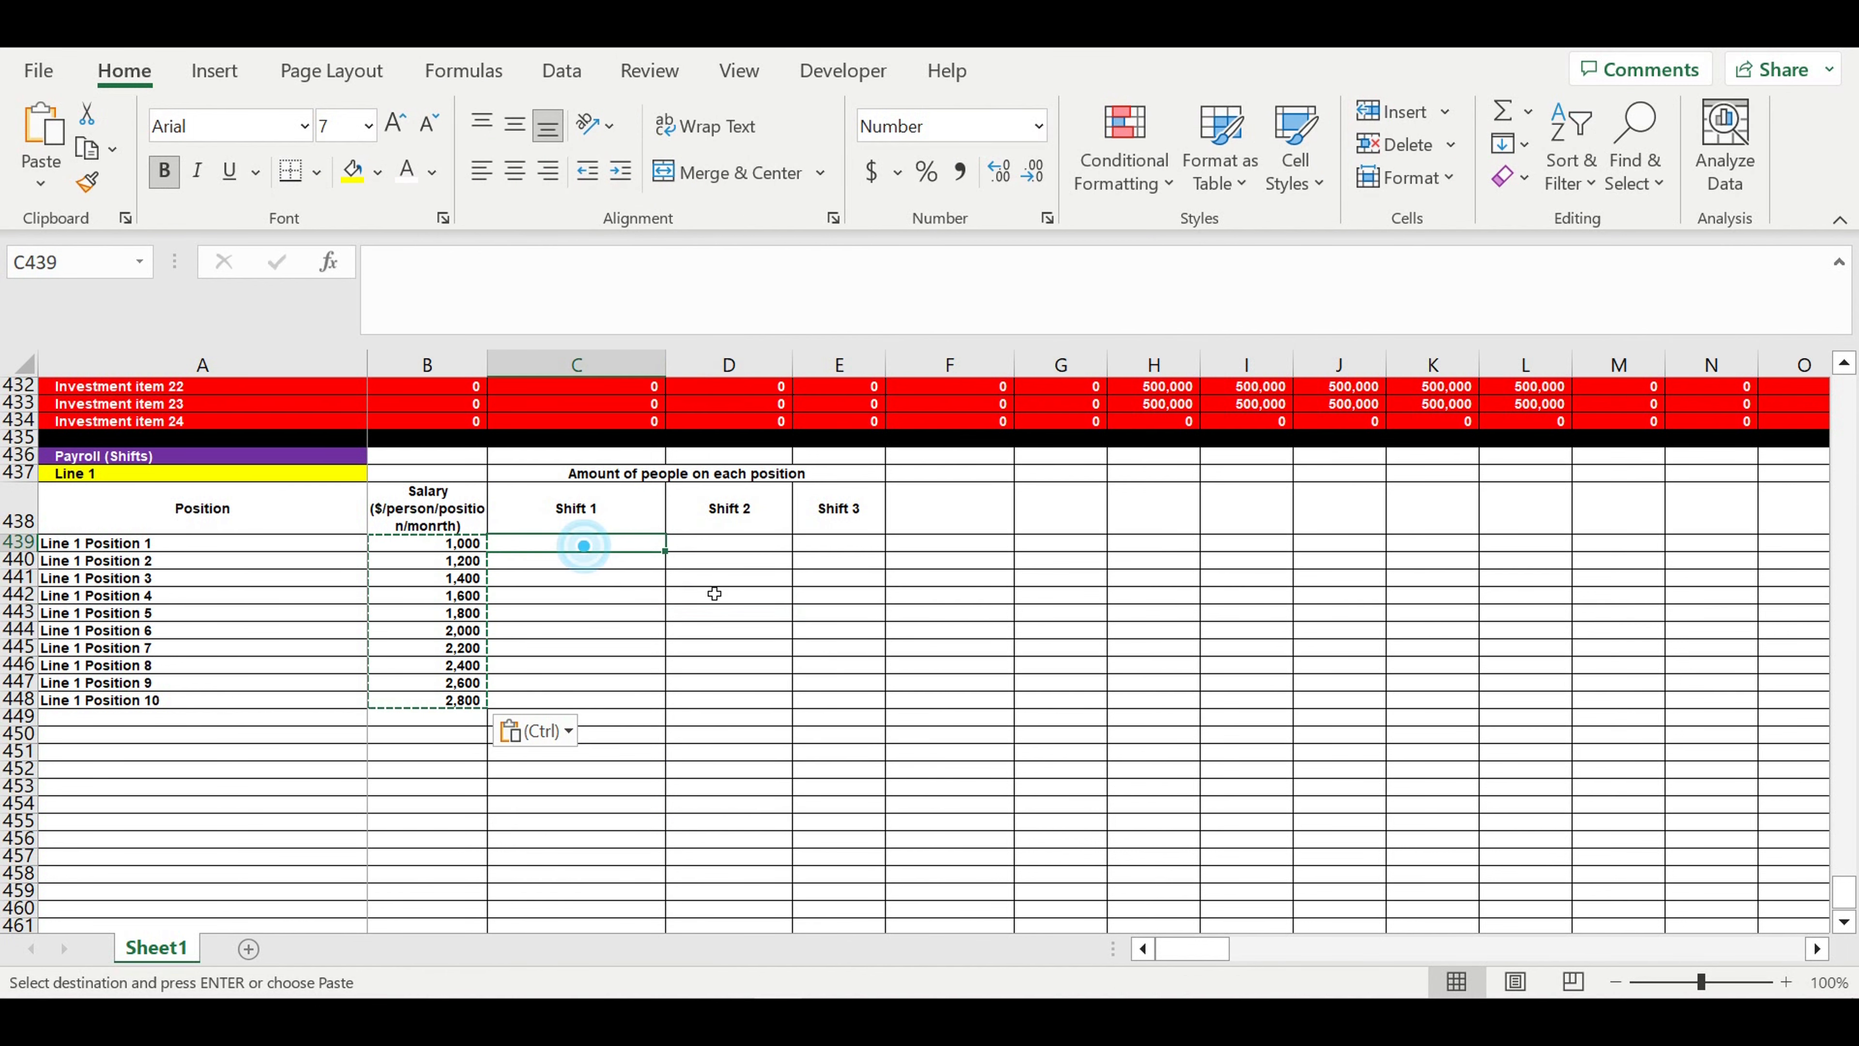
- Give the Line 1 positions and salaries in A439:B448 a white font and a light blue fill
{"action": "left_click_drag", "start_coordinate": [355, 543], "coordinate": [443, 716]}
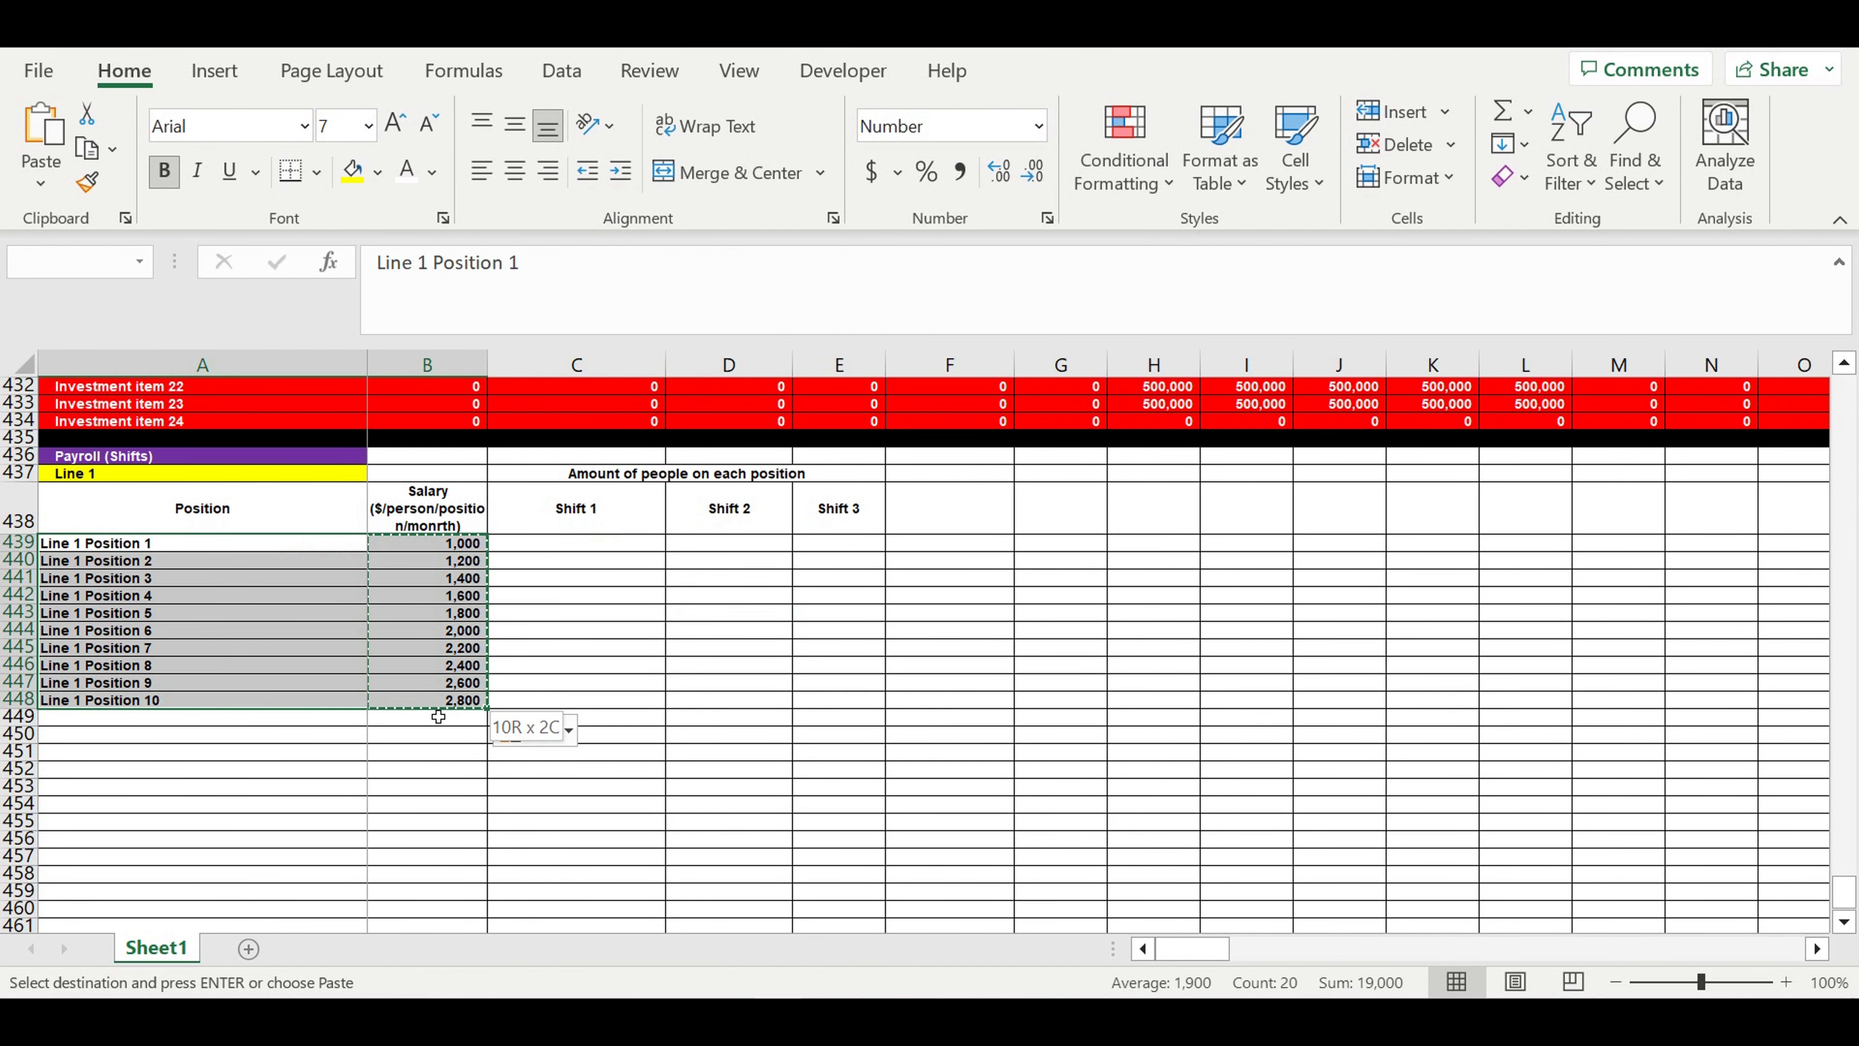
{"action": "left_click_drag", "start_coordinate": [332, 543], "coordinate": [432, 699]}
{"action": "key", "text": "Delete"}
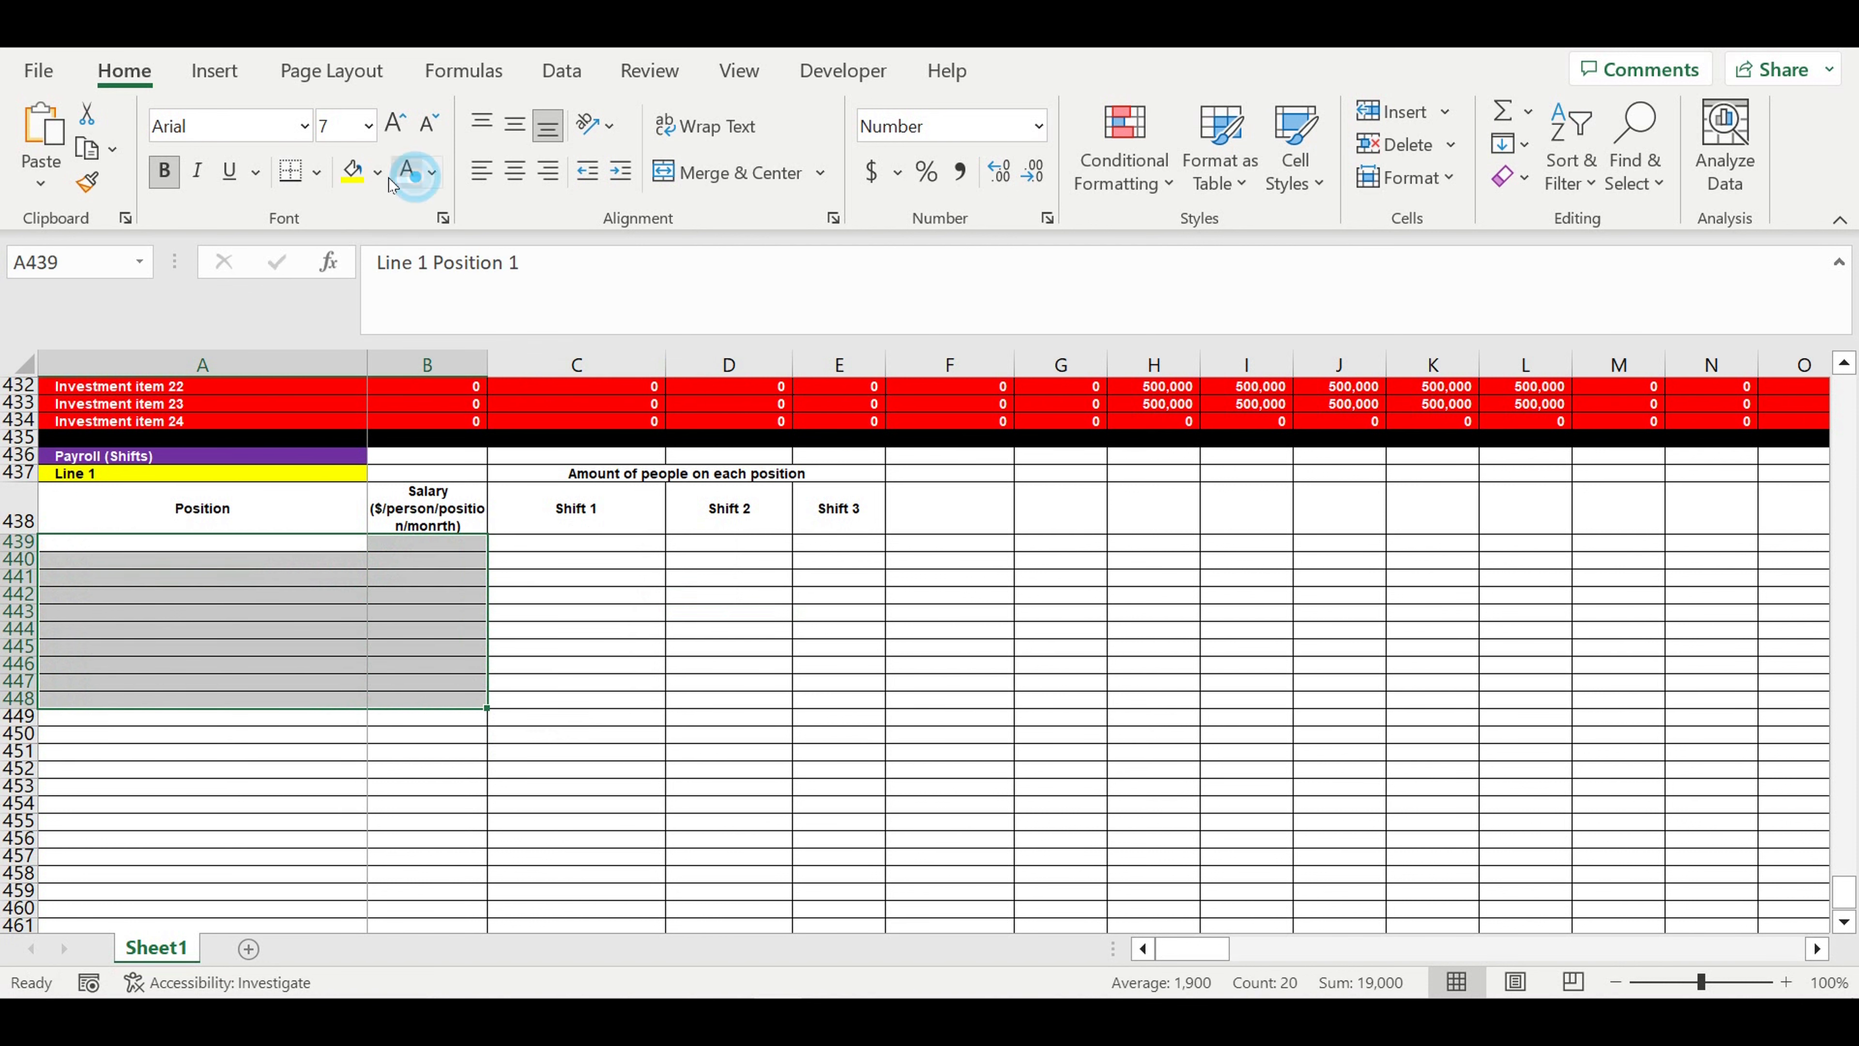
{"action": "left_click", "coordinate": [381, 172]}
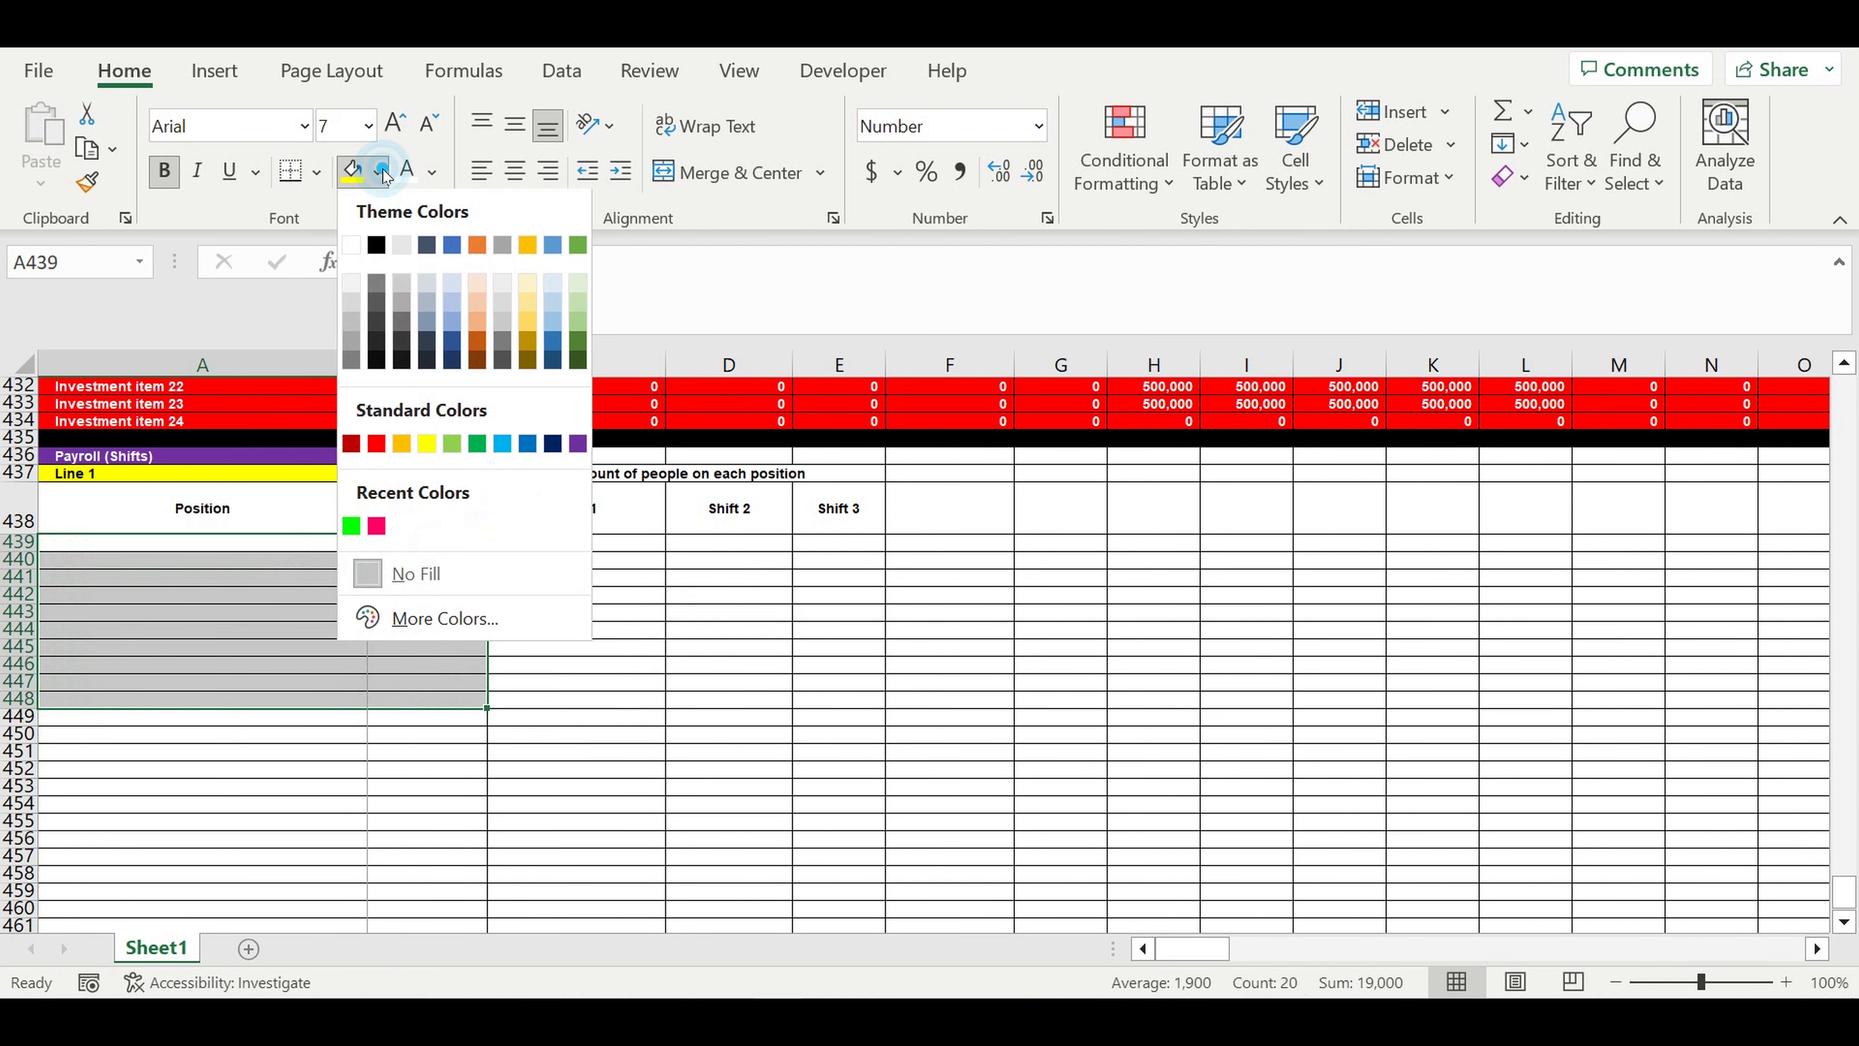
{"action": "left_click", "coordinate": [502, 444]}
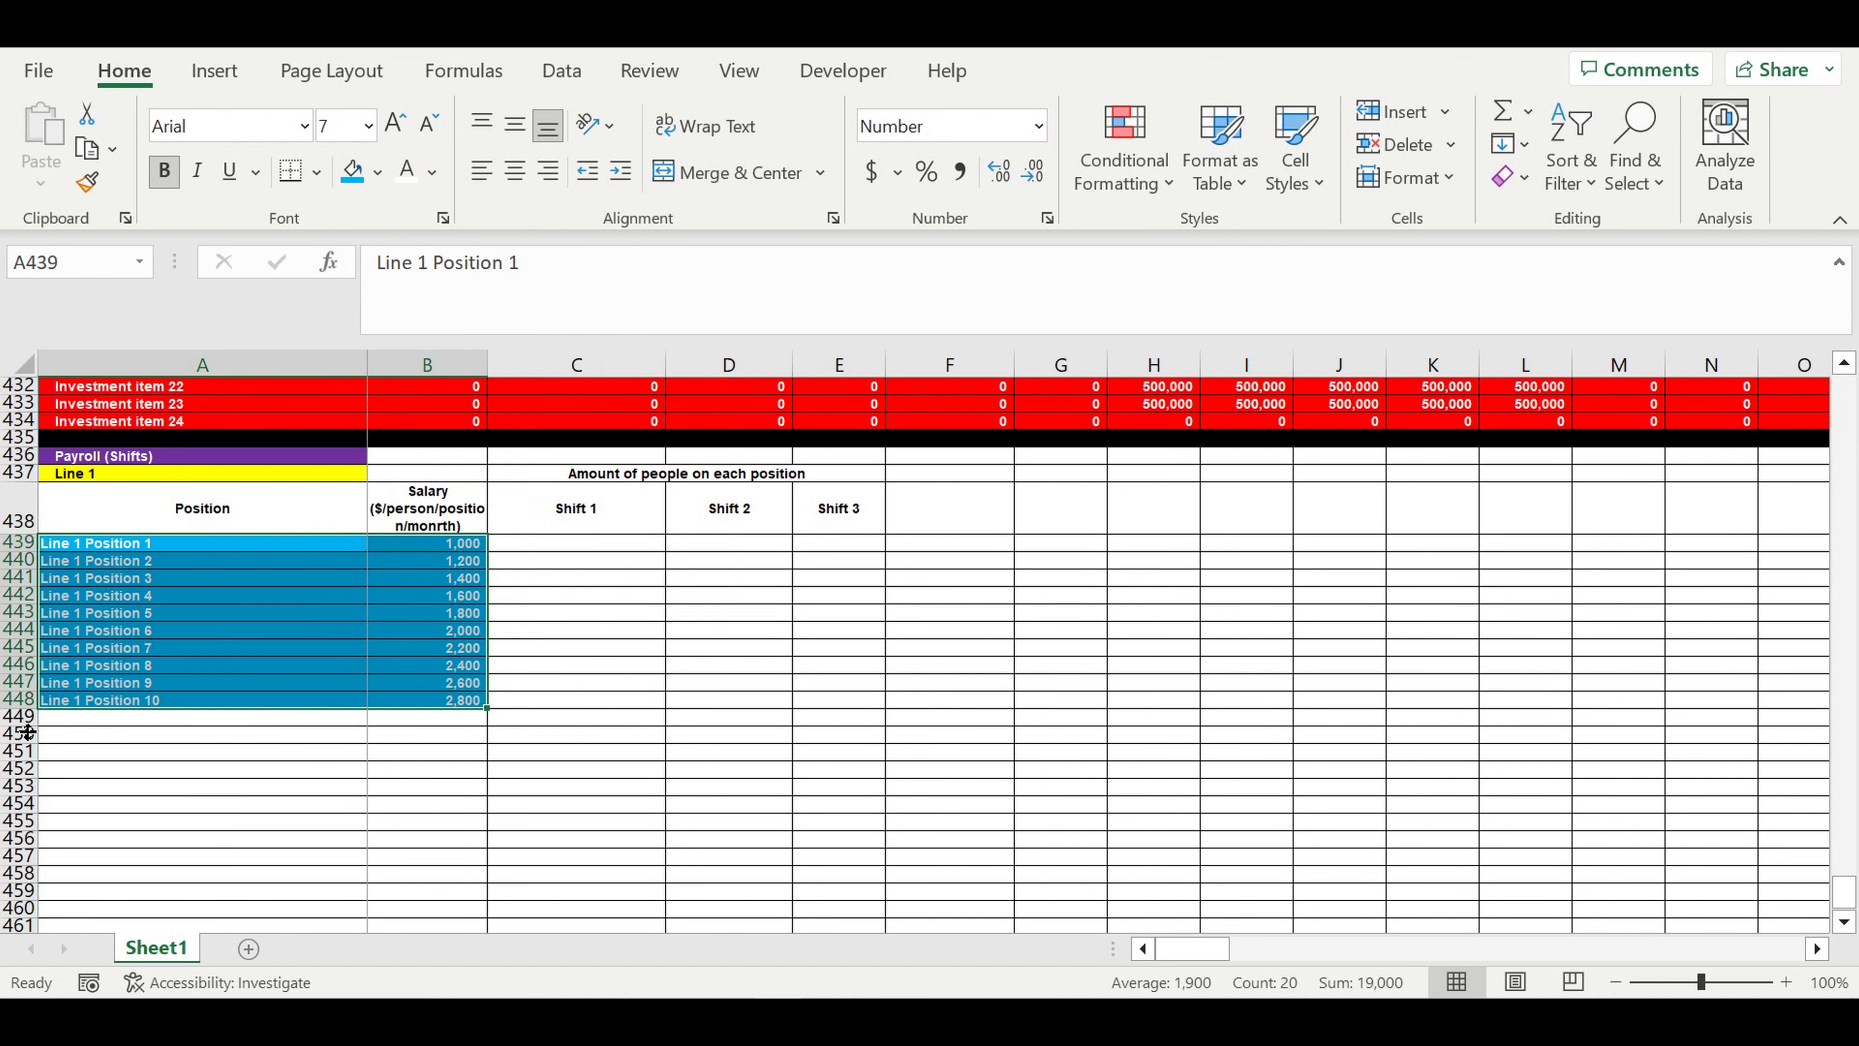
- Fill the whole of row 449 with black as a separator below the Line 1 block
{"action": "left_click", "coordinate": [19, 716]}
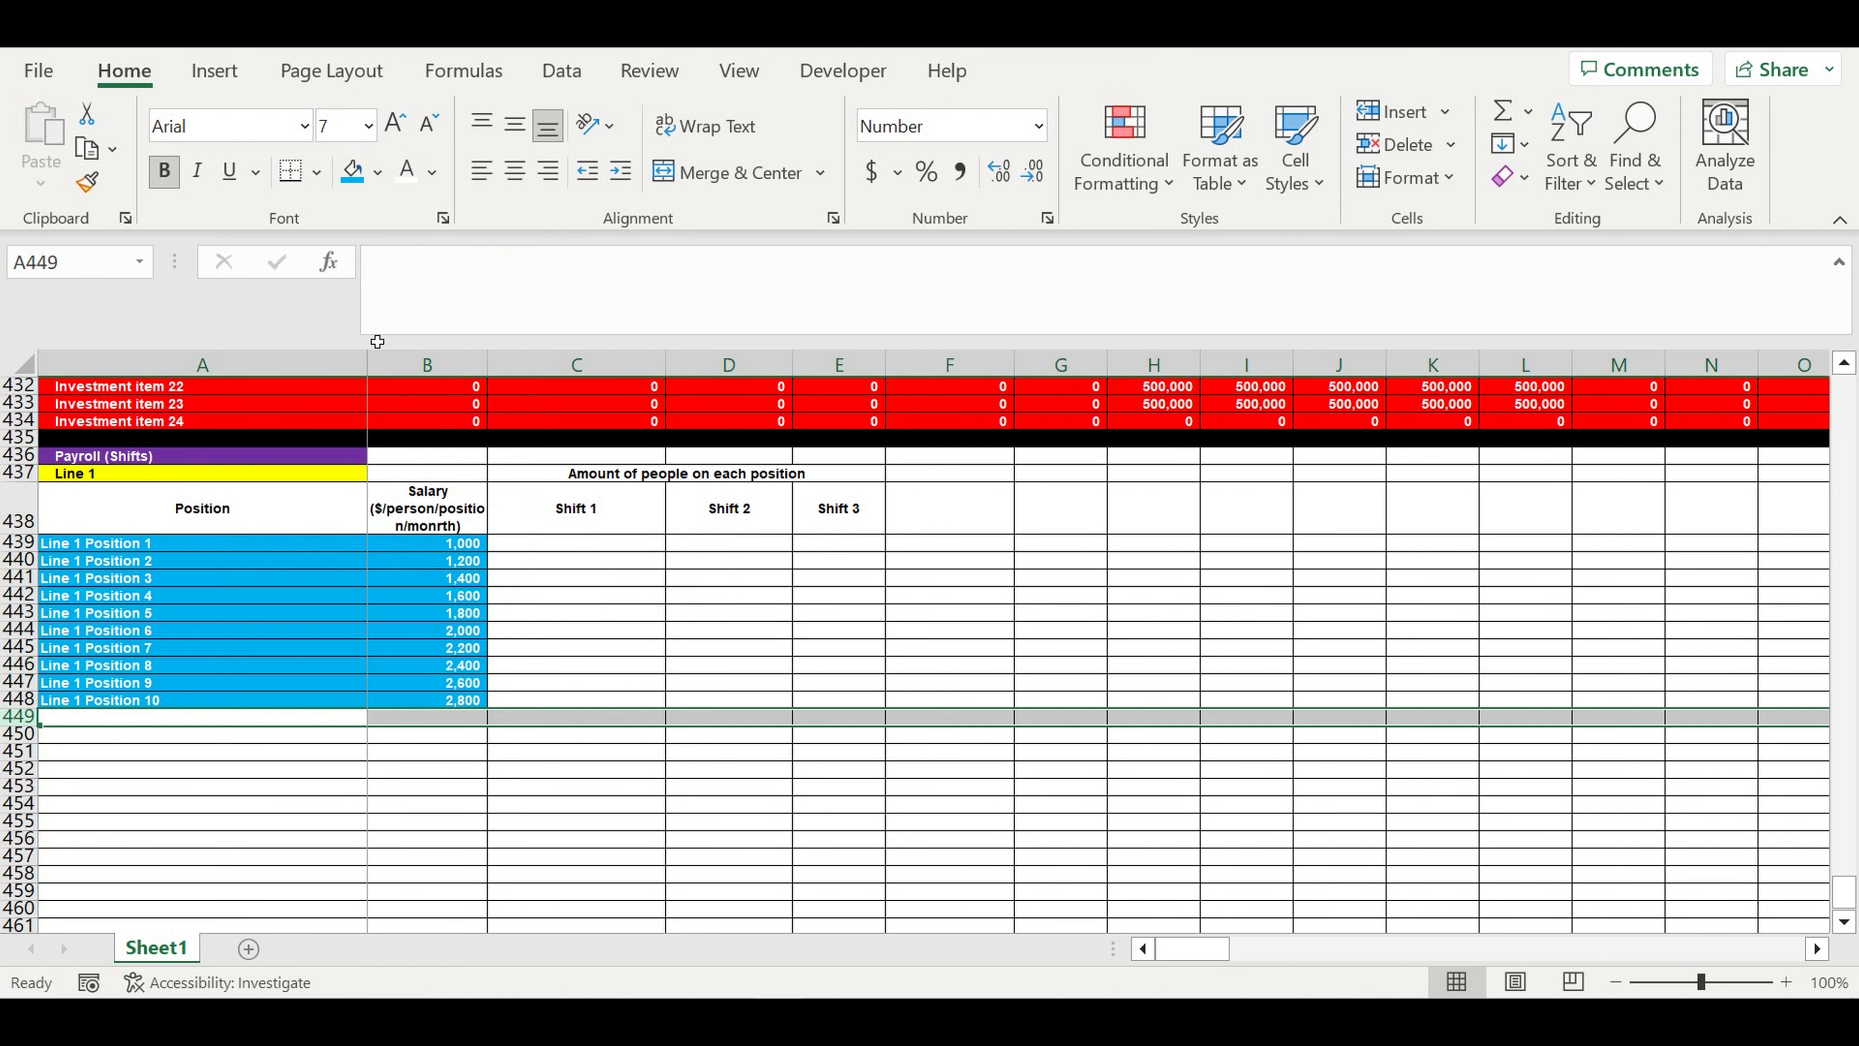
{"action": "left_click", "coordinate": [377, 172]}
{"action": "left_click", "coordinate": [376, 246]}
{"action": "left_click", "coordinate": [690, 578]}
- Apply a pale blue theme fill to the header cells A438:E438
{"action": "left_click_drag", "start_coordinate": [307, 511], "coordinate": [882, 523]}
{"action": "left_click", "coordinate": [381, 171]}
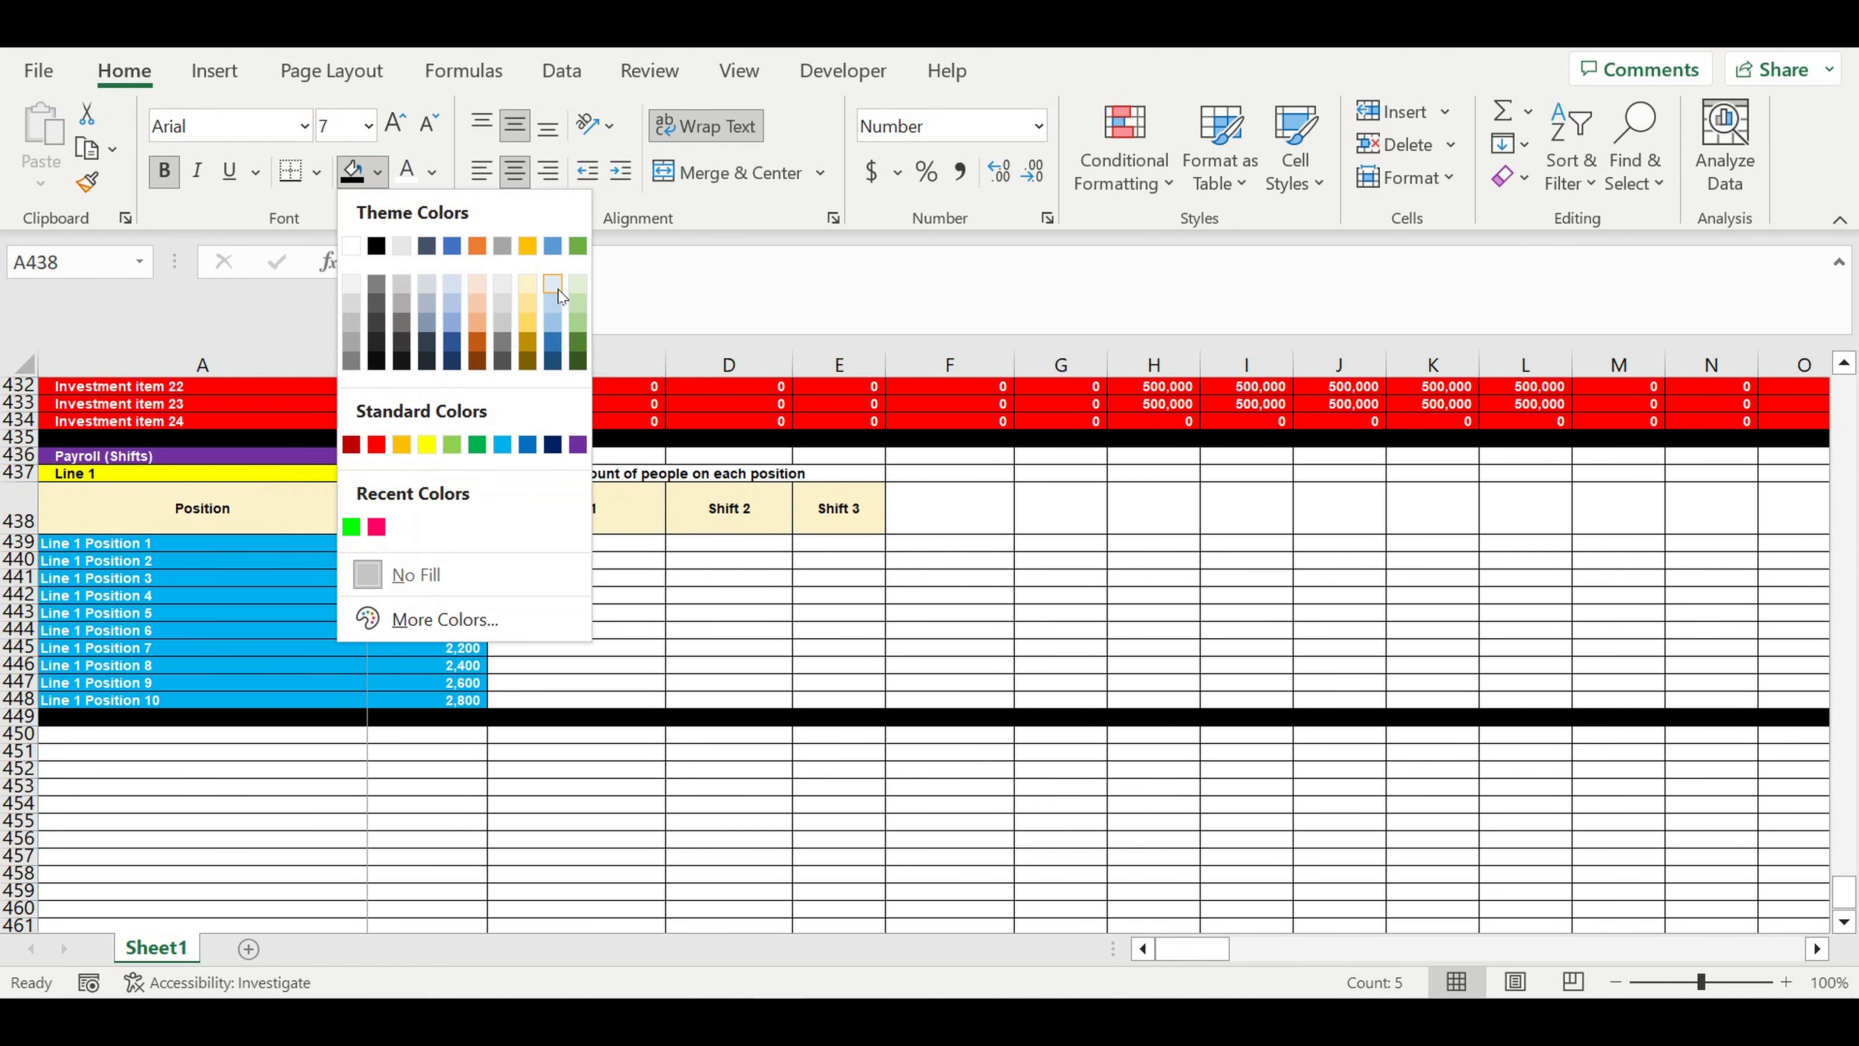
{"action": "left_click", "coordinate": [559, 291]}
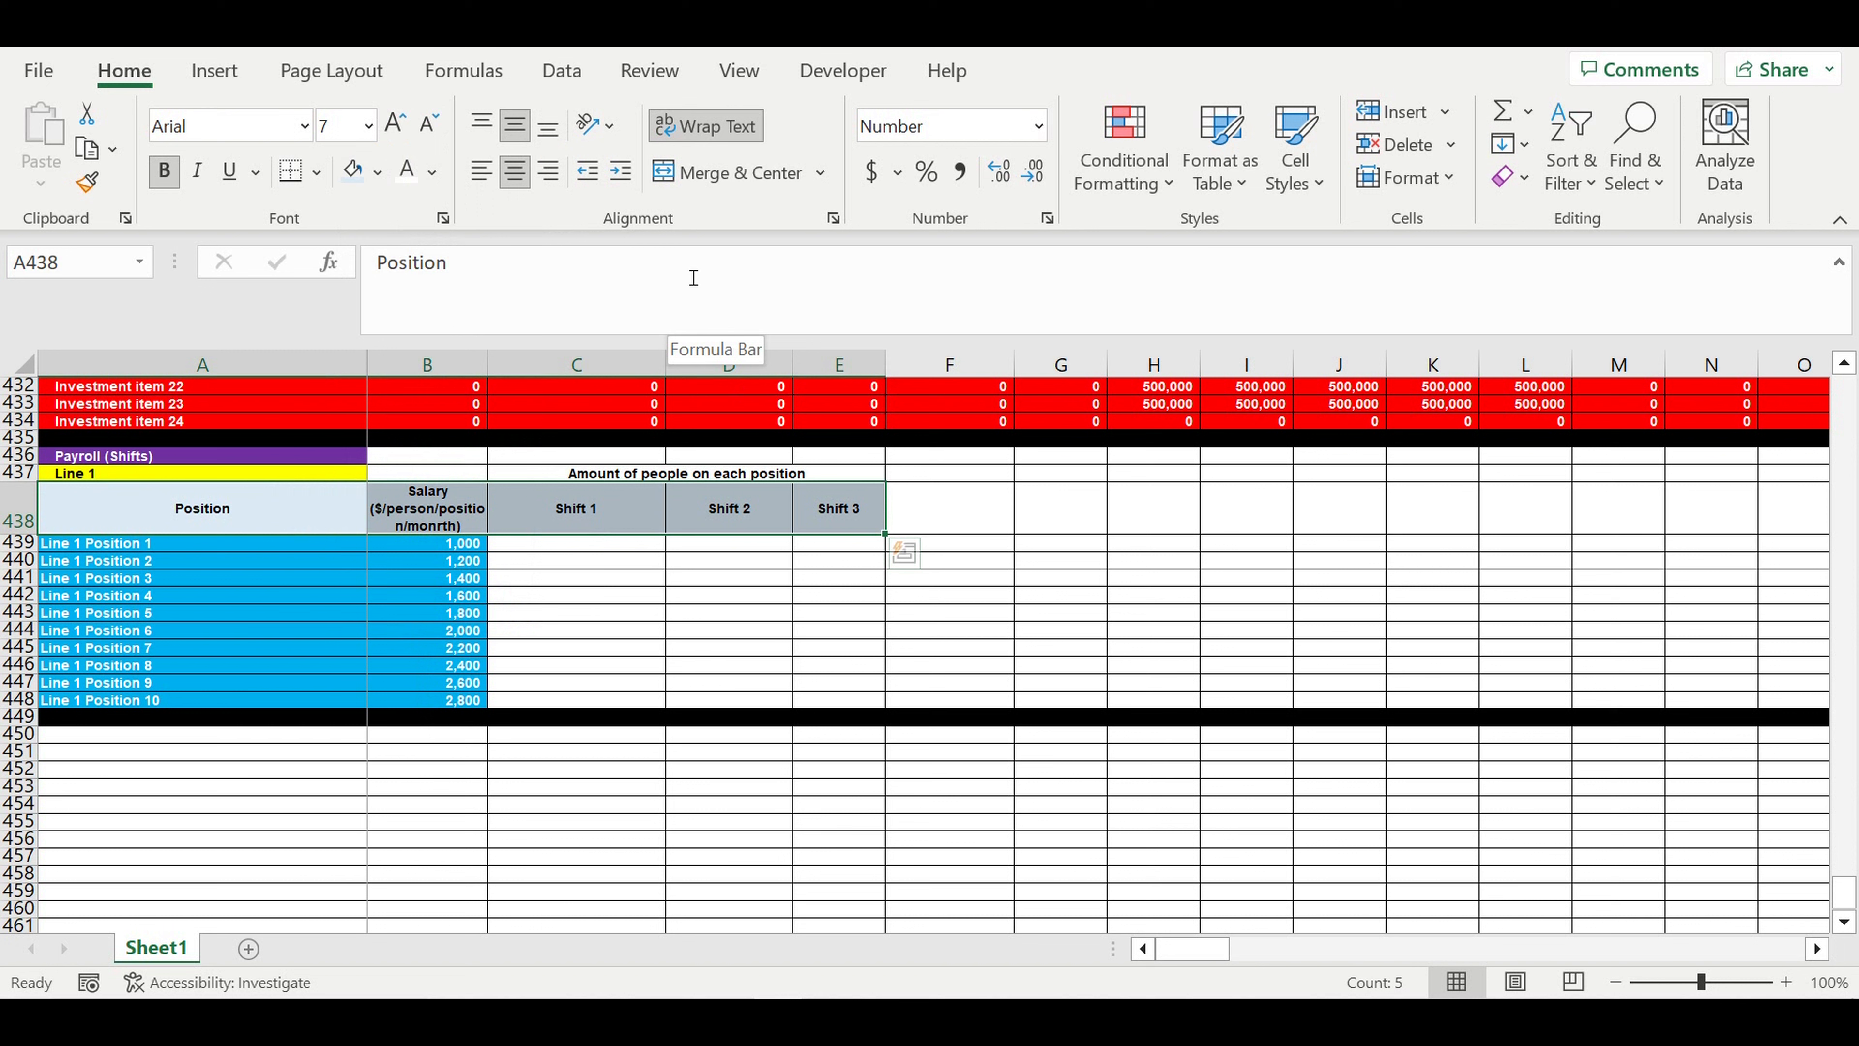
- Increase the indent of the Line 1 position names in A439:A448
{"action": "left_click", "coordinate": [125, 542]}
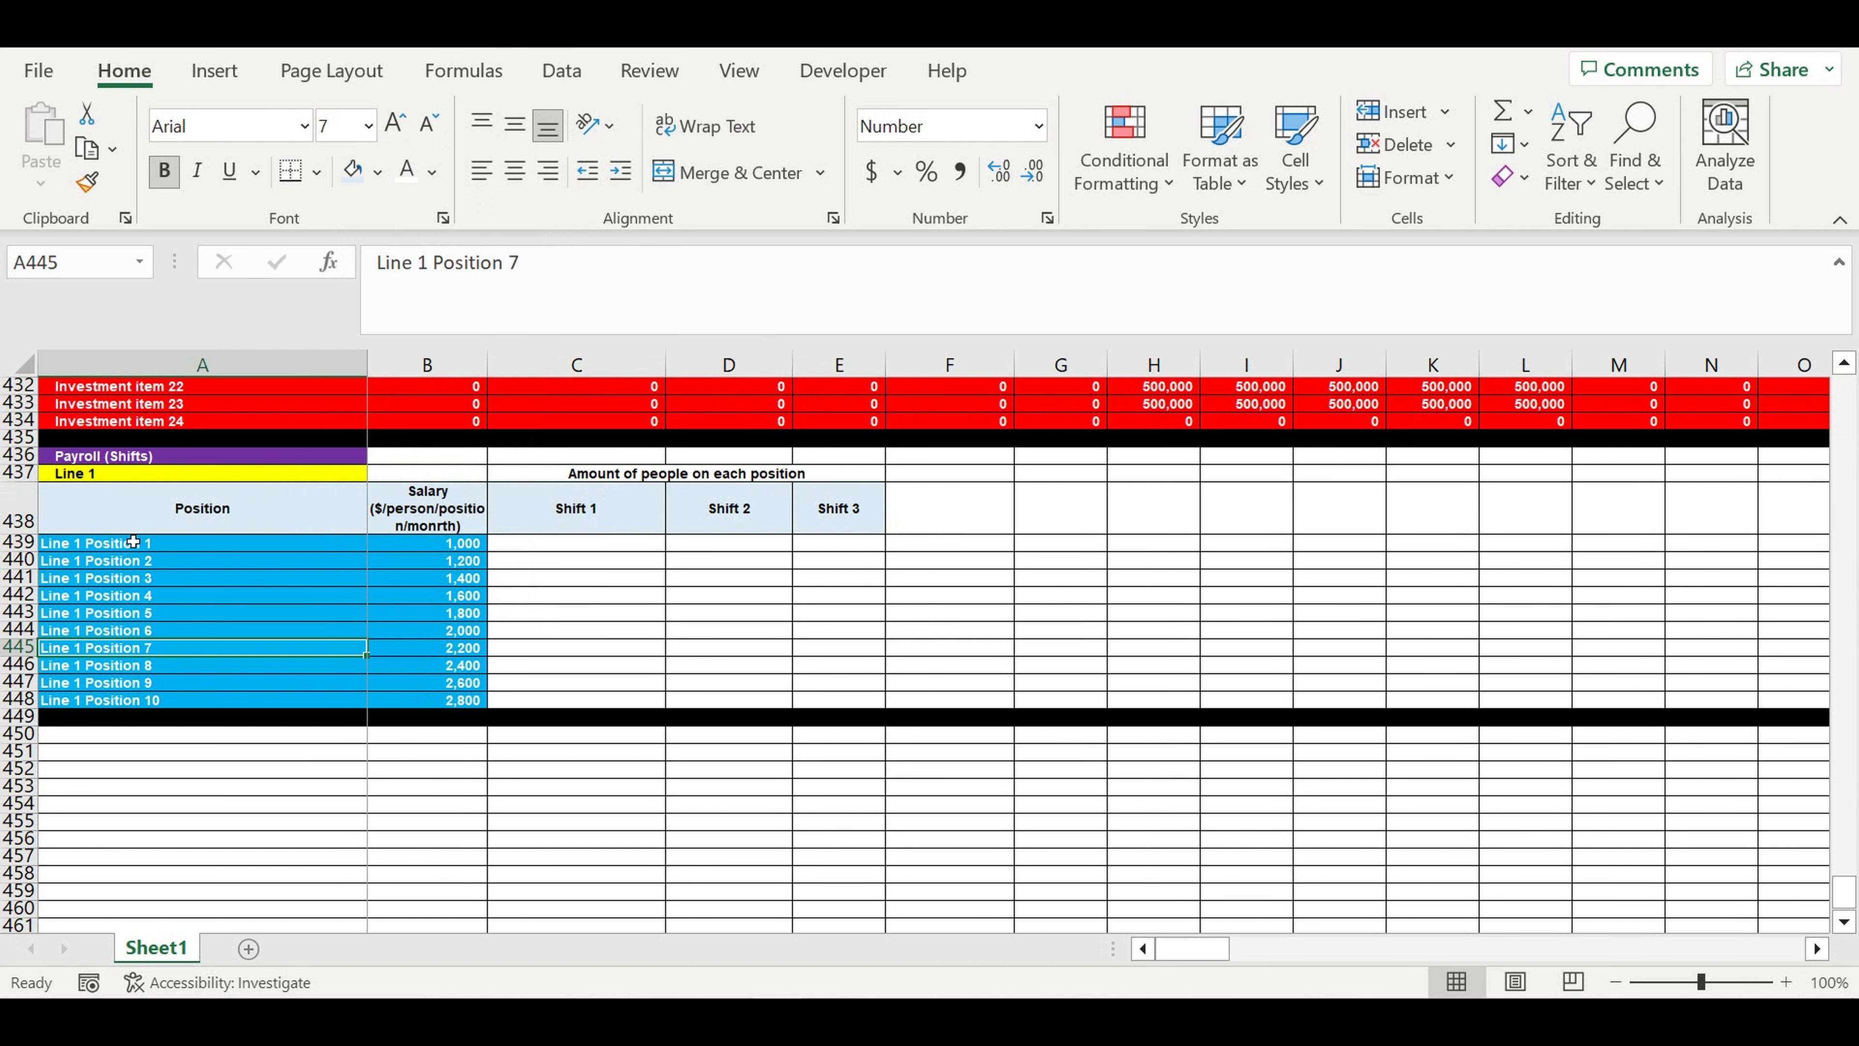
{"action": "left_click_drag", "start_coordinate": [132, 601], "coordinate": [139, 700]}
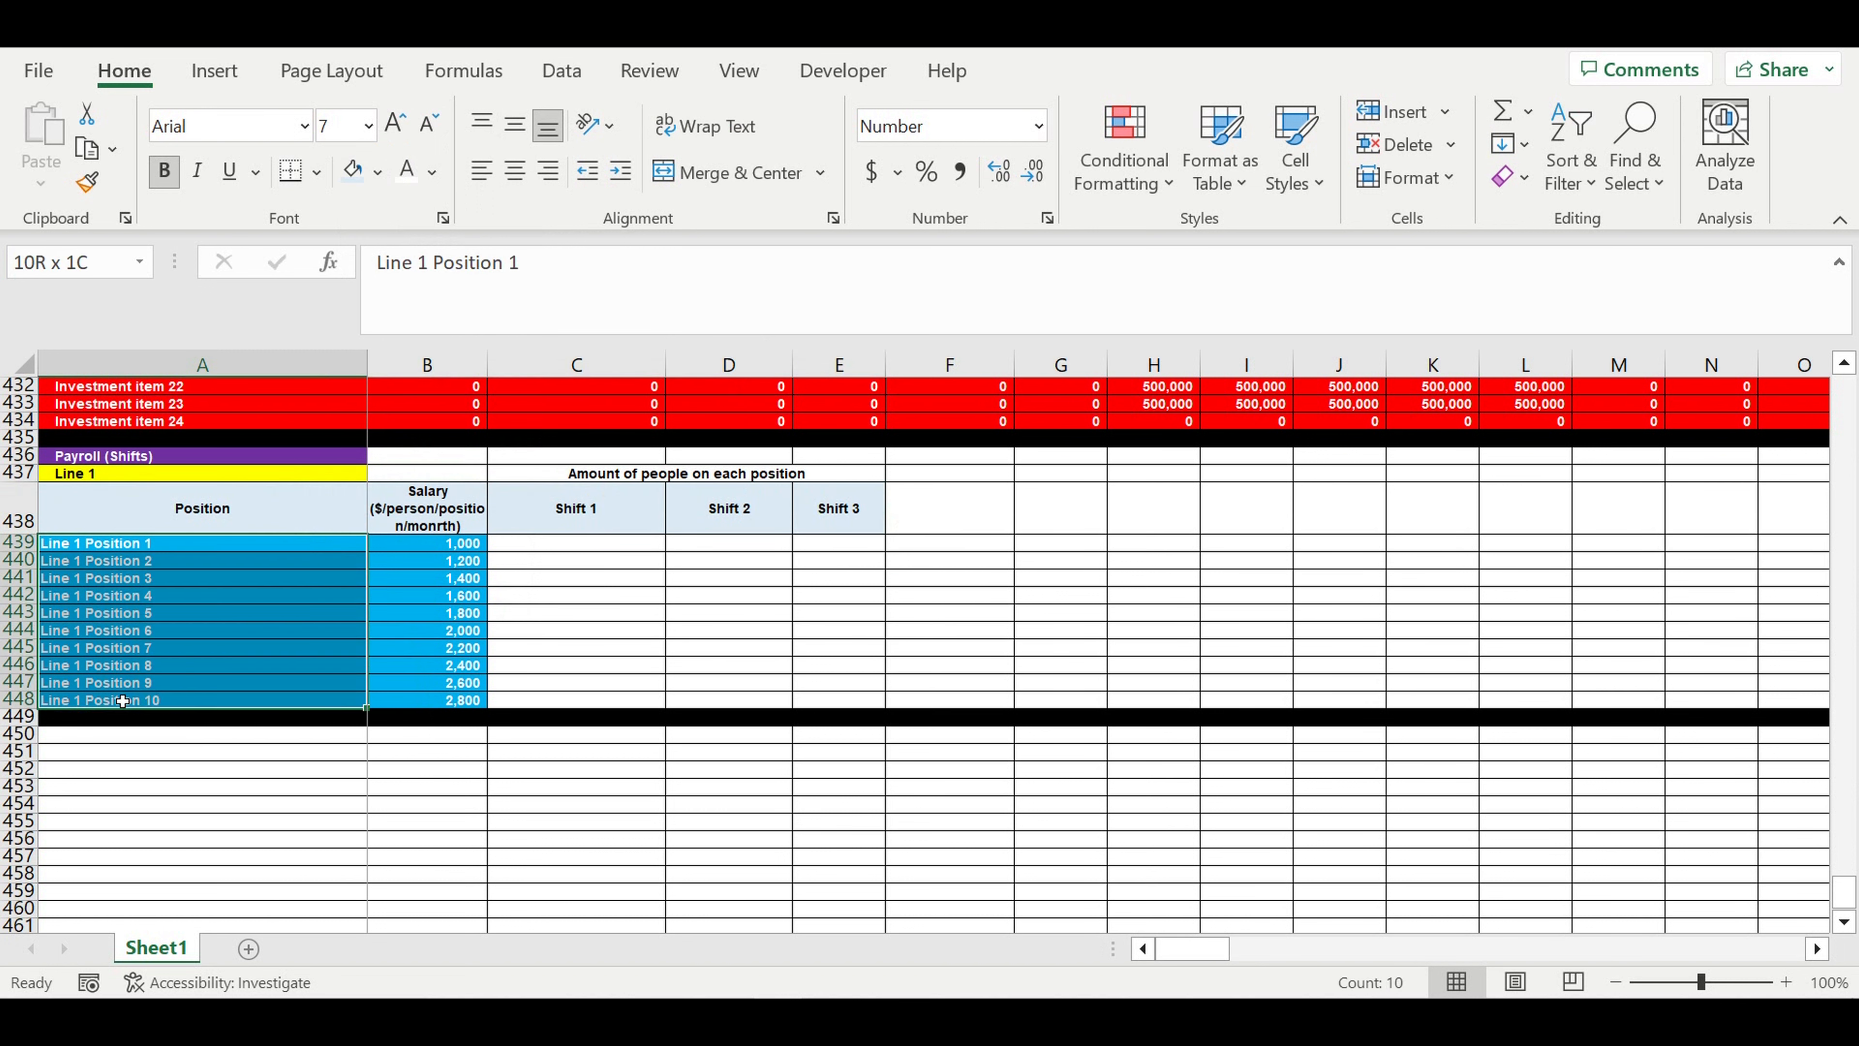
{"action": "left_click", "coordinate": [621, 170]}
{"action": "left_click_drag", "start_coordinate": [261, 632], "coordinate": [261, 647]}
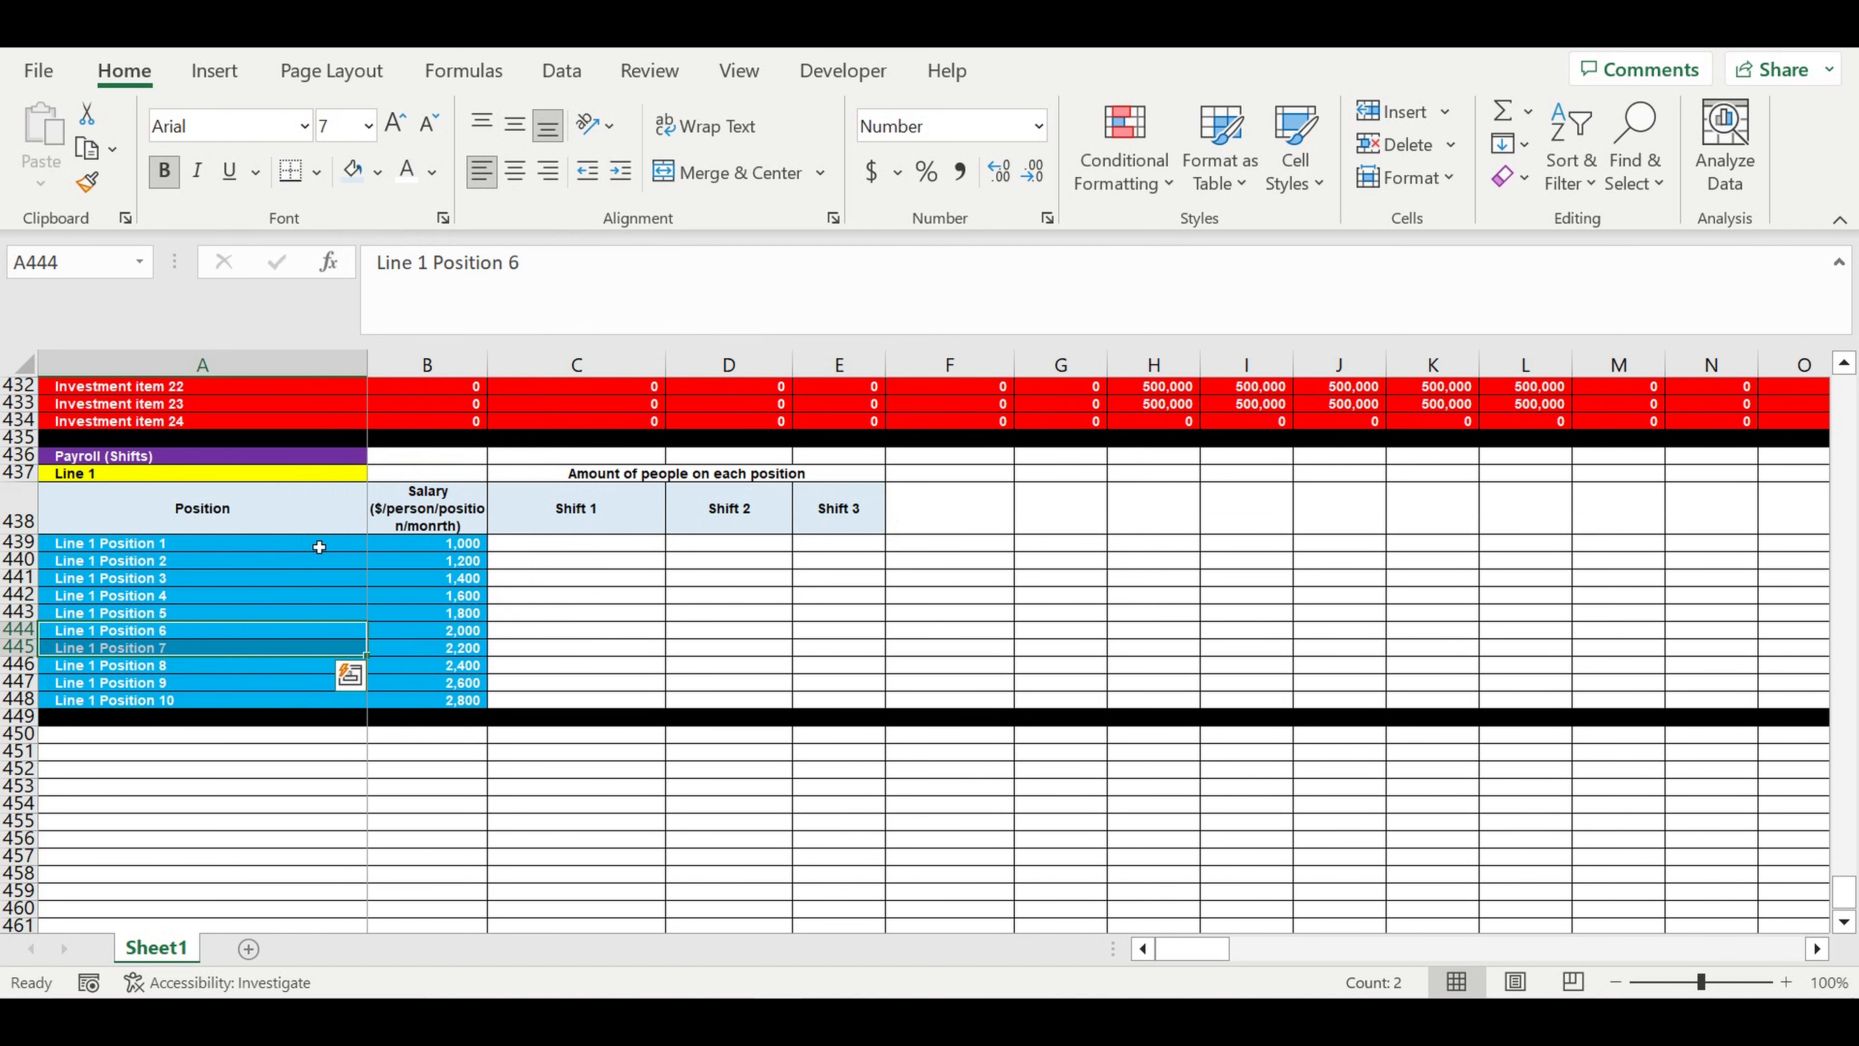
- Examine the blue input blocks of the sheet, from the payroll and investment plan up to the direct cost item names and quantities
{"action": "left_click_drag", "start_coordinate": [319, 547], "coordinate": [432, 699]}
{"action": "scroll", "coordinate": [418, 607], "scroll_direction": "up", "scroll_amount": 4}
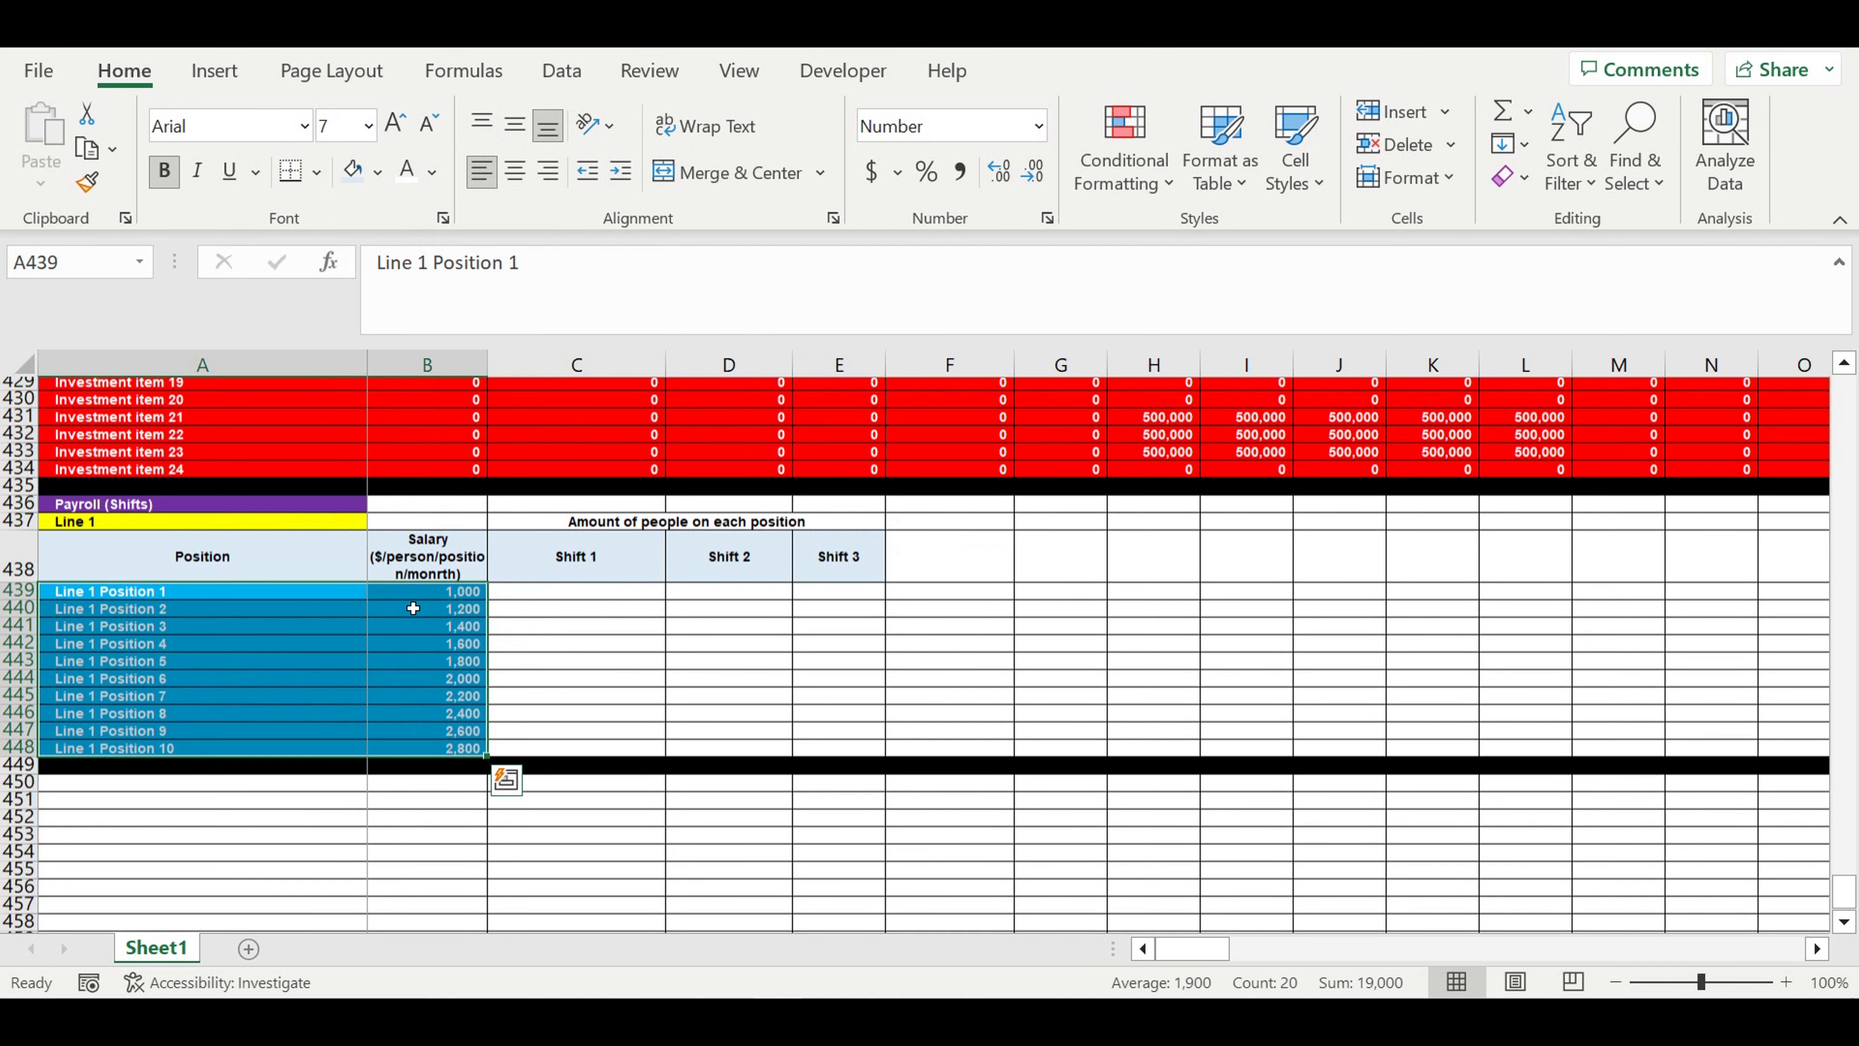
{"action": "scroll", "coordinate": [420, 589], "scroll_direction": "up", "scroll_amount": 13}
{"action": "left_click_drag", "start_coordinate": [281, 527], "coordinate": [781, 750]}
{"action": "scroll", "coordinate": [771, 649], "scroll_direction": "up", "scroll_amount": 14}
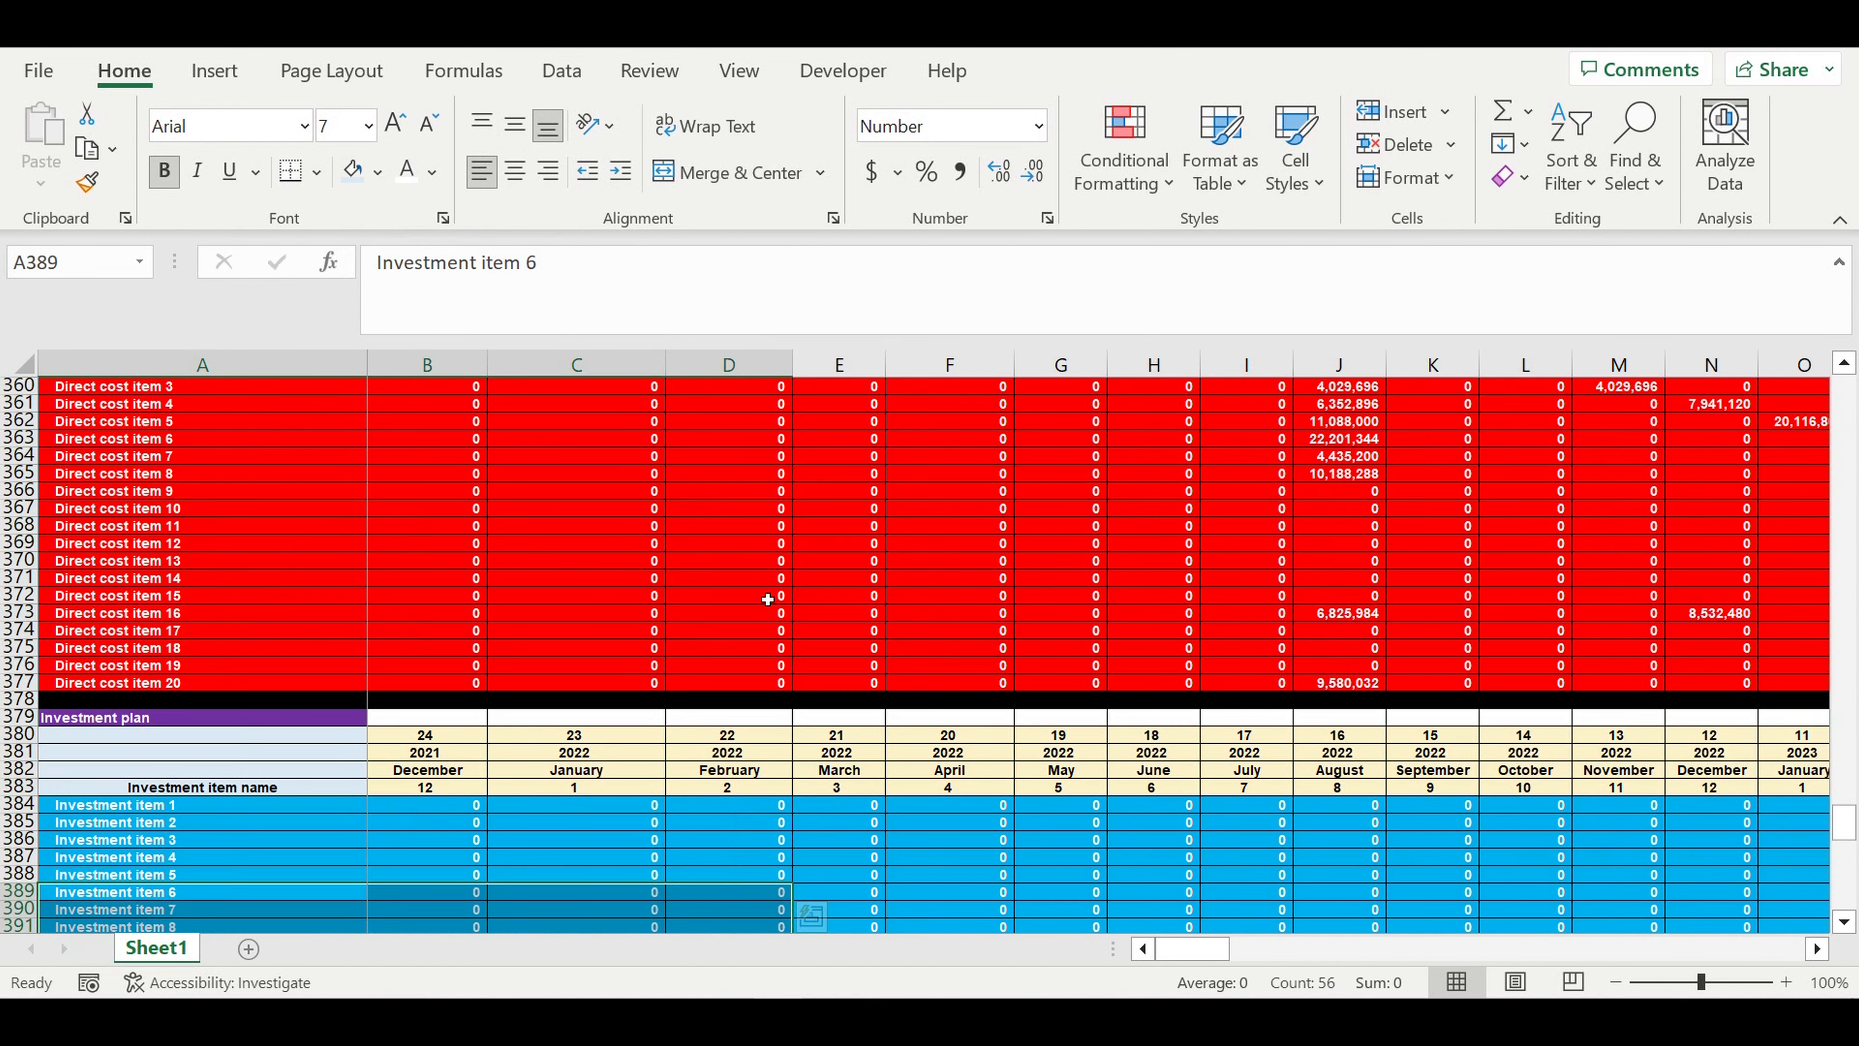
{"action": "scroll", "coordinate": [764, 601], "scroll_direction": "up", "scroll_amount": 20}
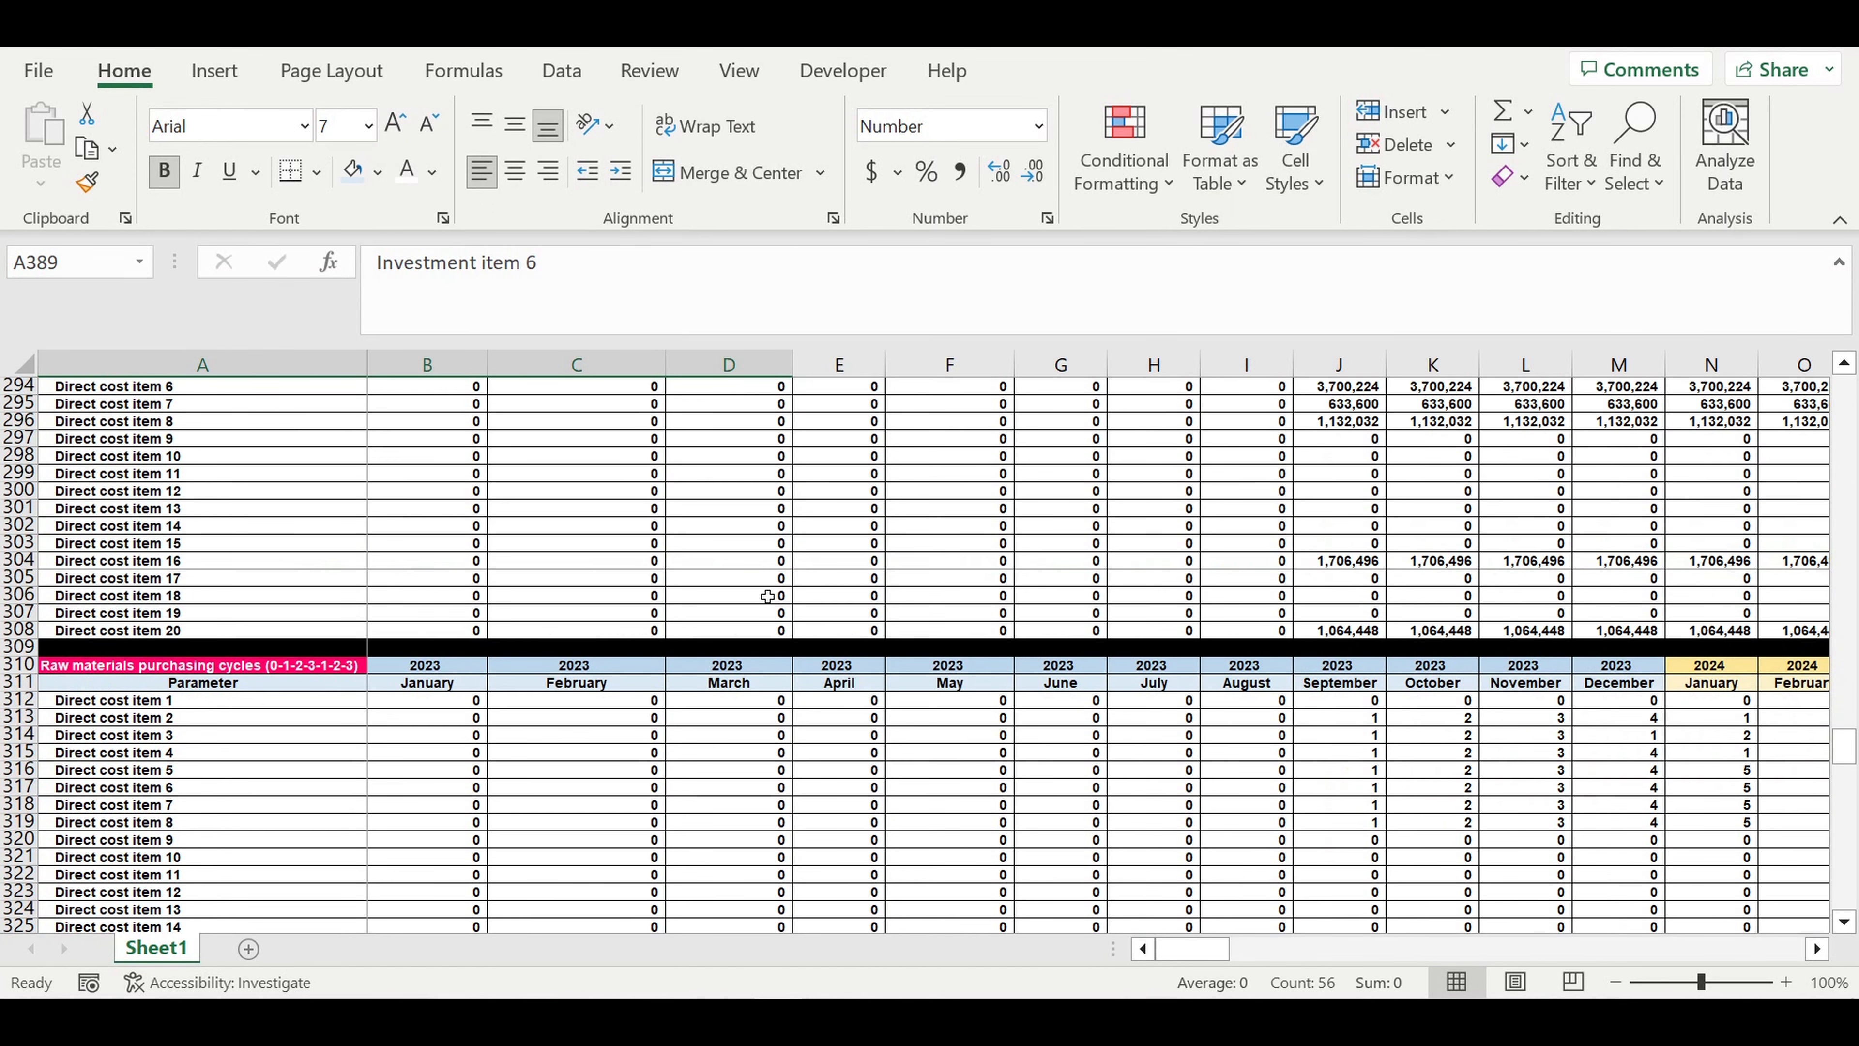
{"action": "scroll", "coordinate": [765, 596], "scroll_direction": "up", "scroll_amount": 20}
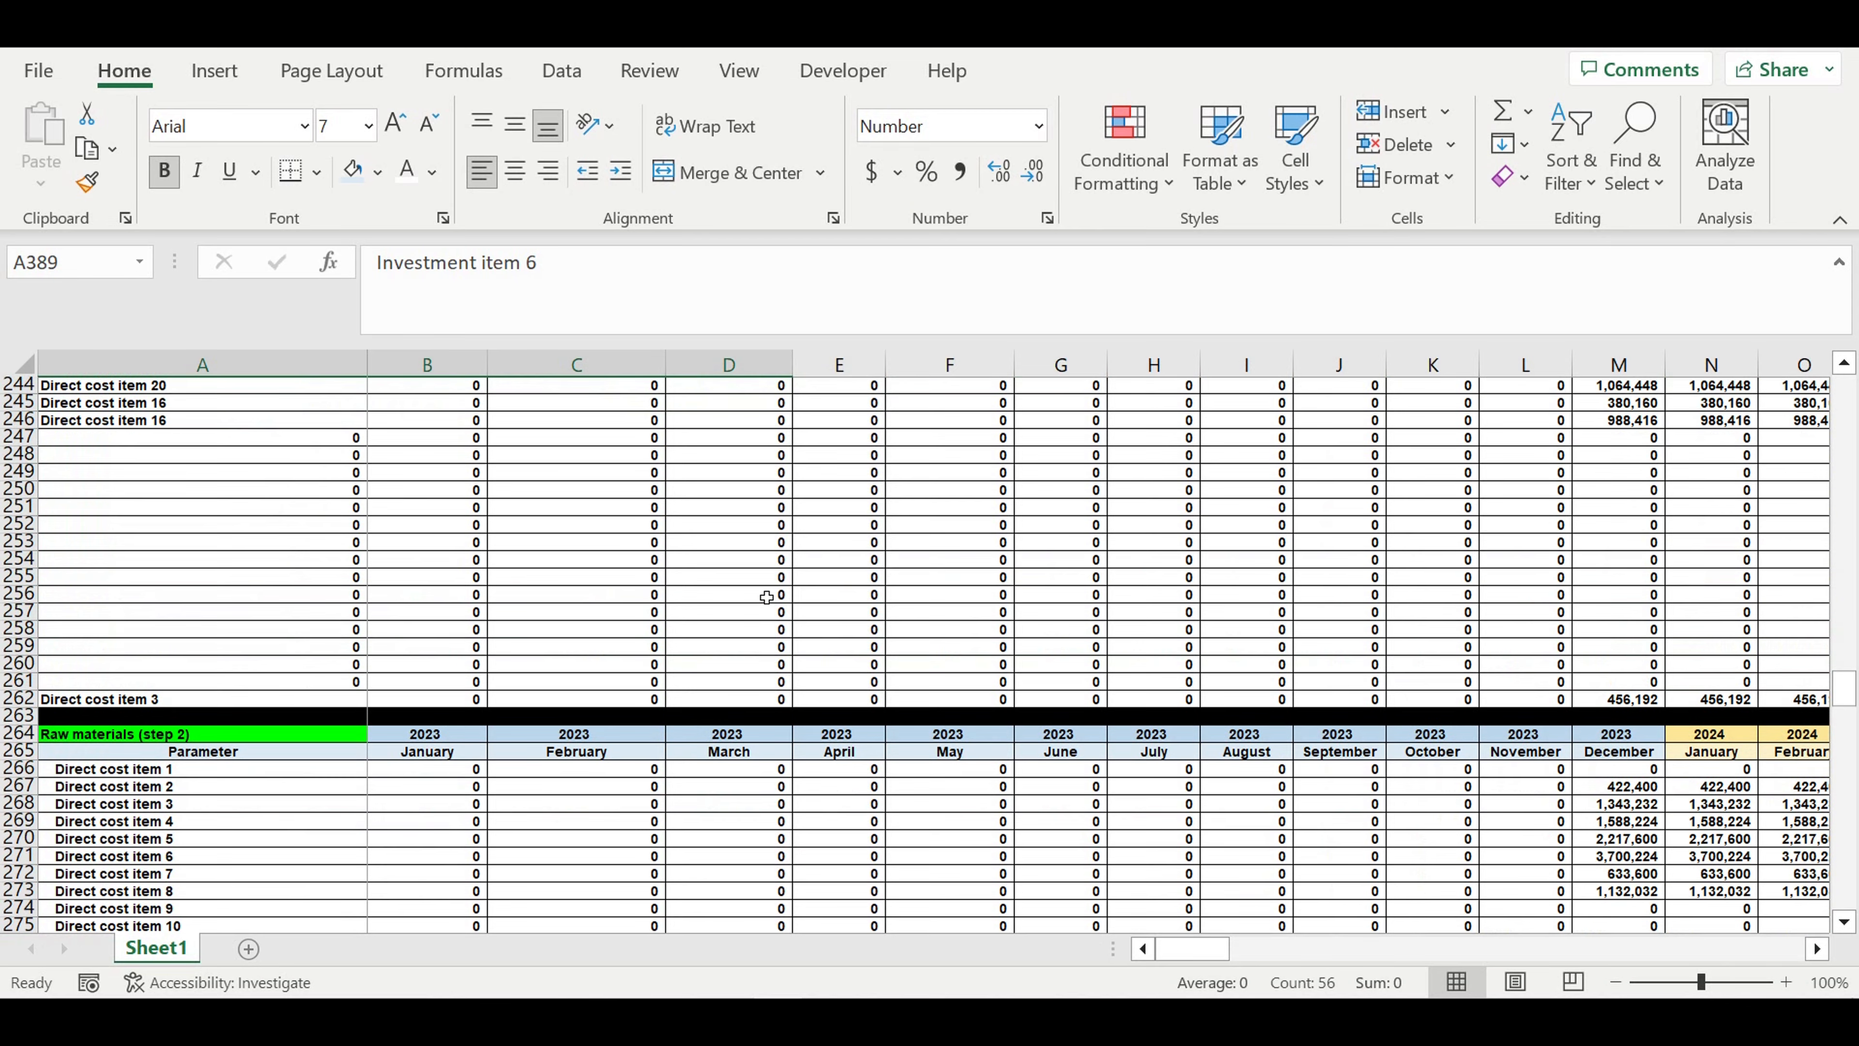
{"action": "scroll", "coordinate": [764, 594], "scroll_direction": "up", "scroll_amount": 4}
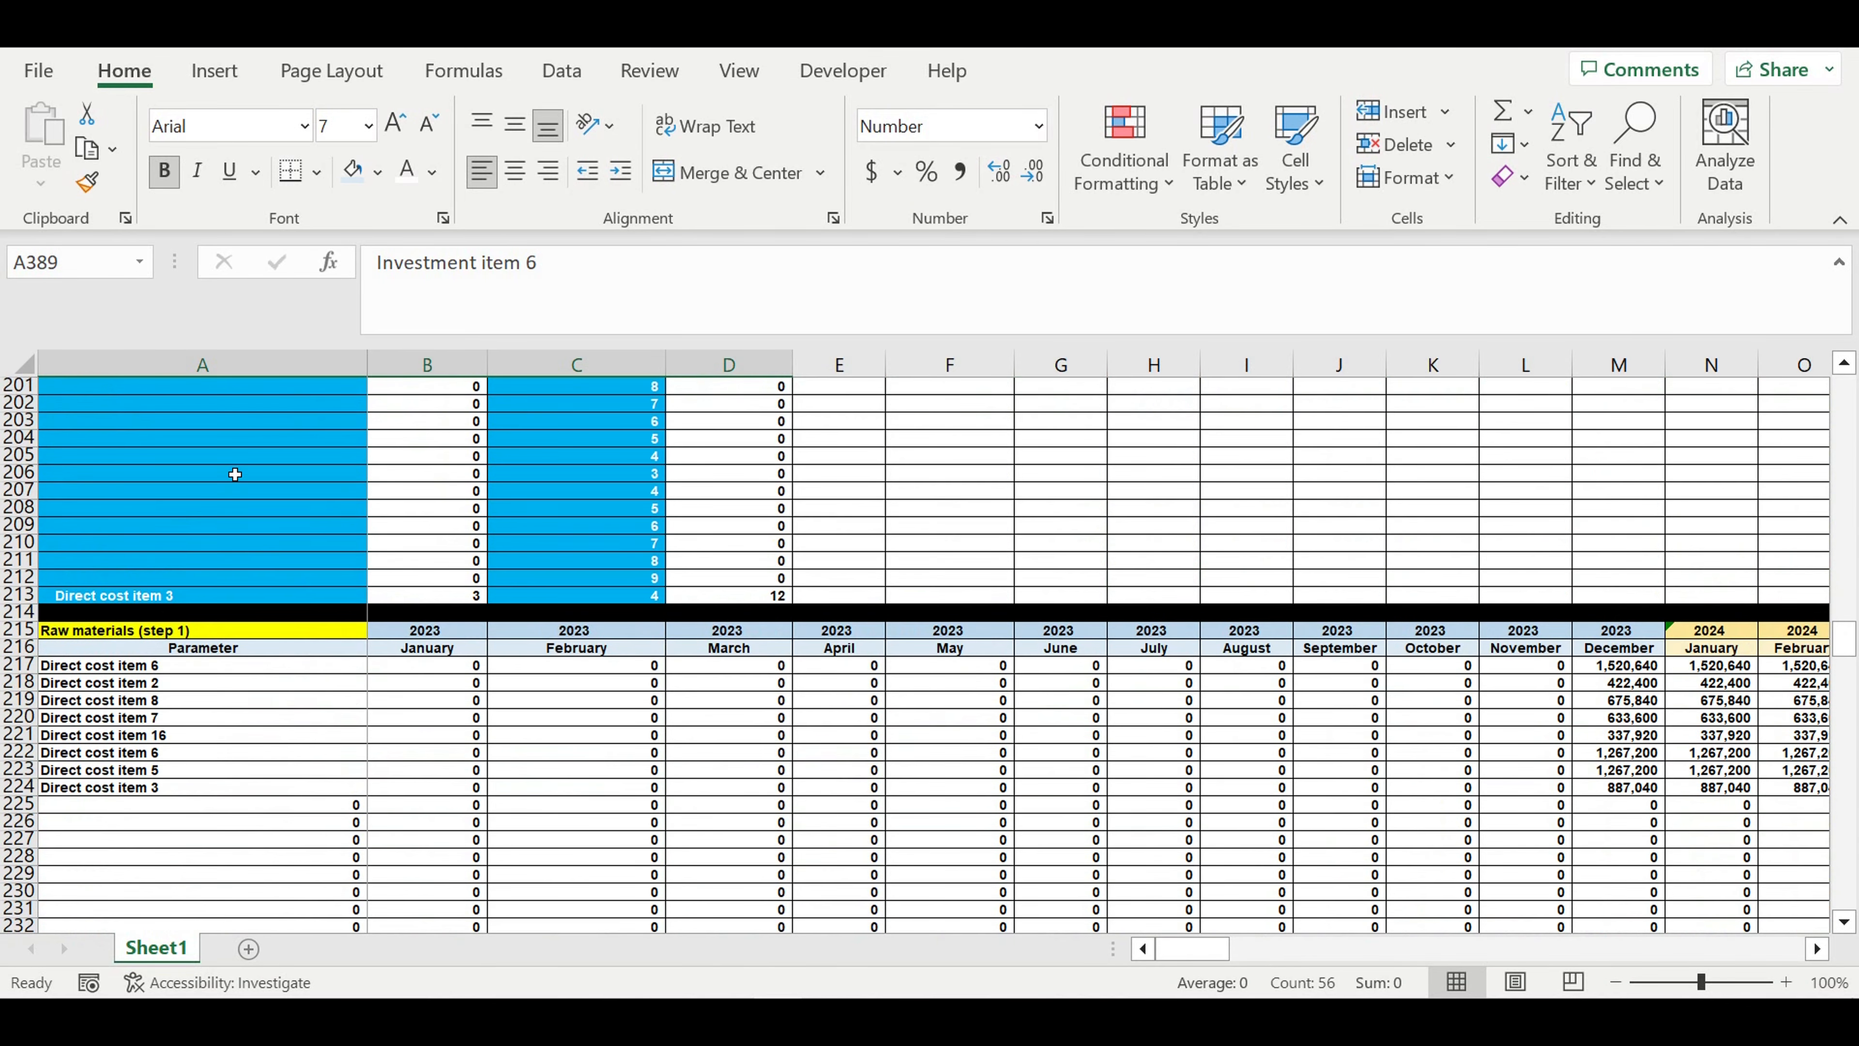
{"action": "scroll", "coordinate": [270, 460], "scroll_direction": "up", "scroll_amount": 4}
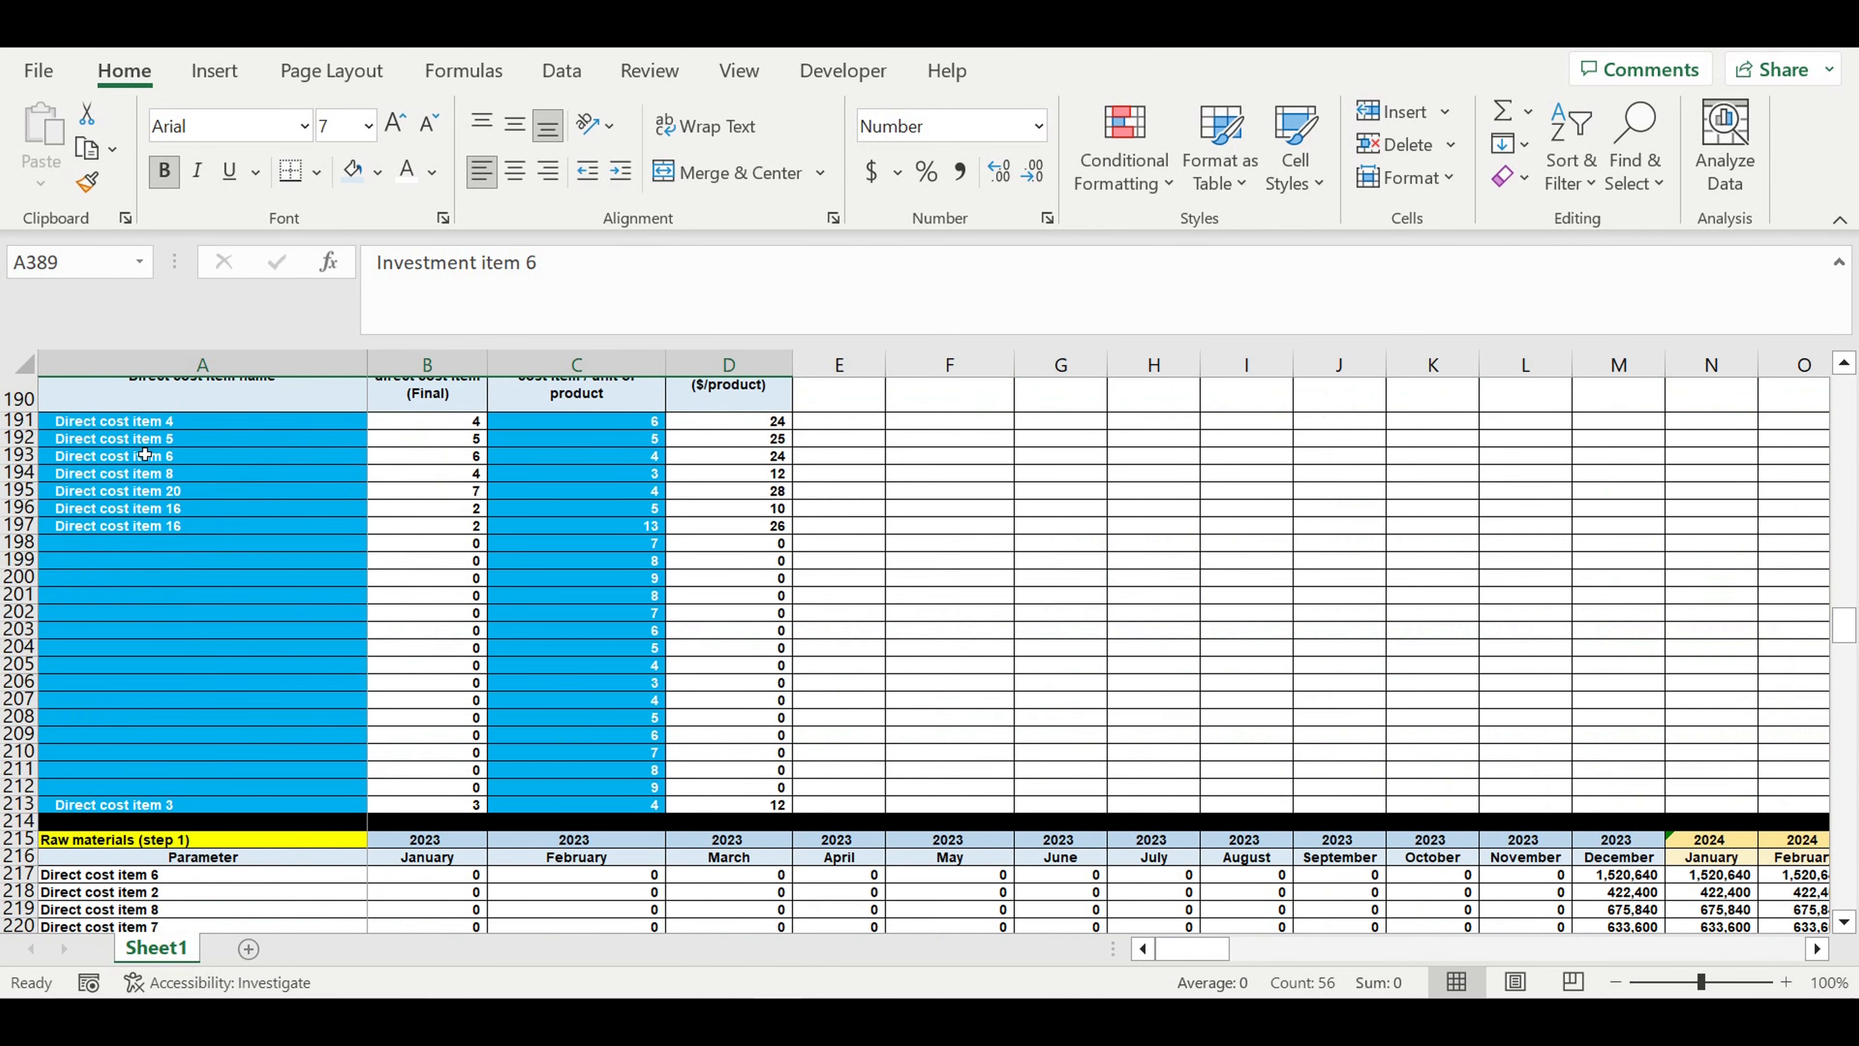
{"action": "left_click_drag", "start_coordinate": [139, 421], "coordinate": [146, 579]}
{"action": "left_click_drag", "start_coordinate": [578, 420], "coordinate": [578, 578]}
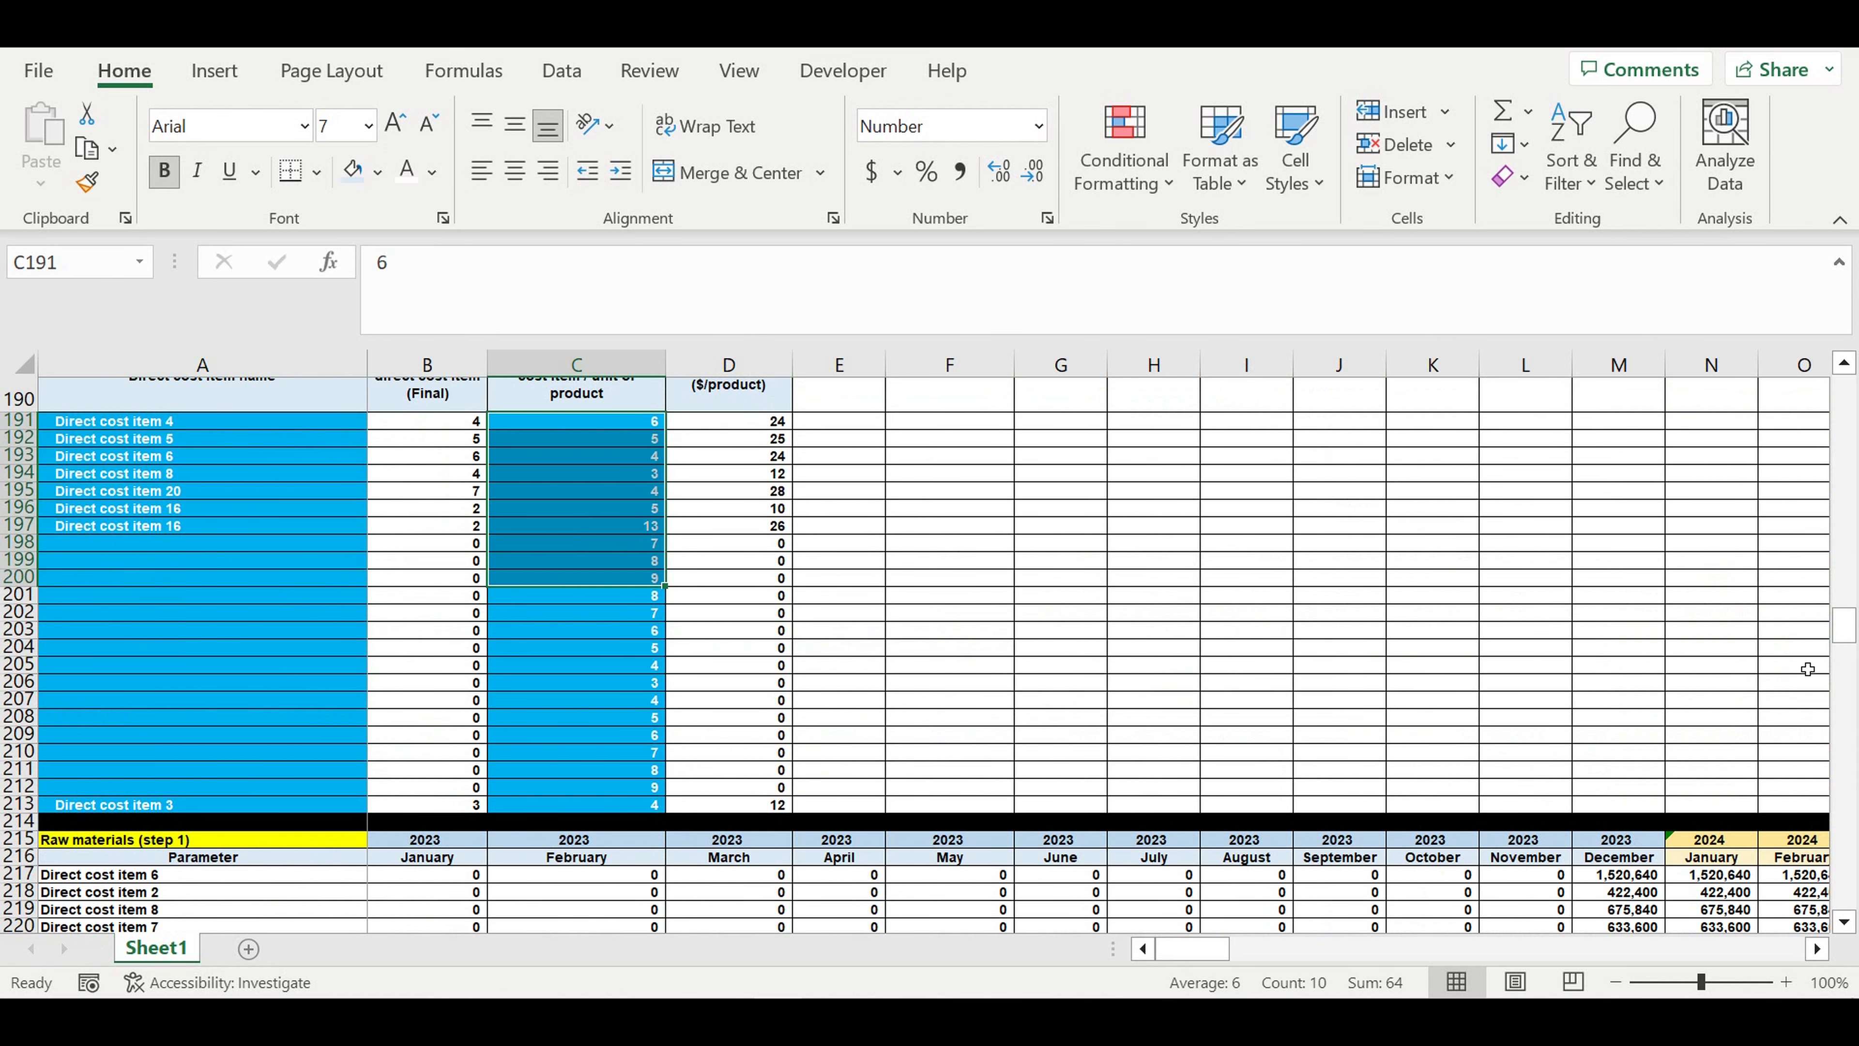
- Apply a light blue theme fill, one shade darker than the shift headers, to the merged "Amount of people on each position" header in C437
{"action": "left_click_drag", "start_coordinate": [1844, 626], "coordinate": [1844, 892]}
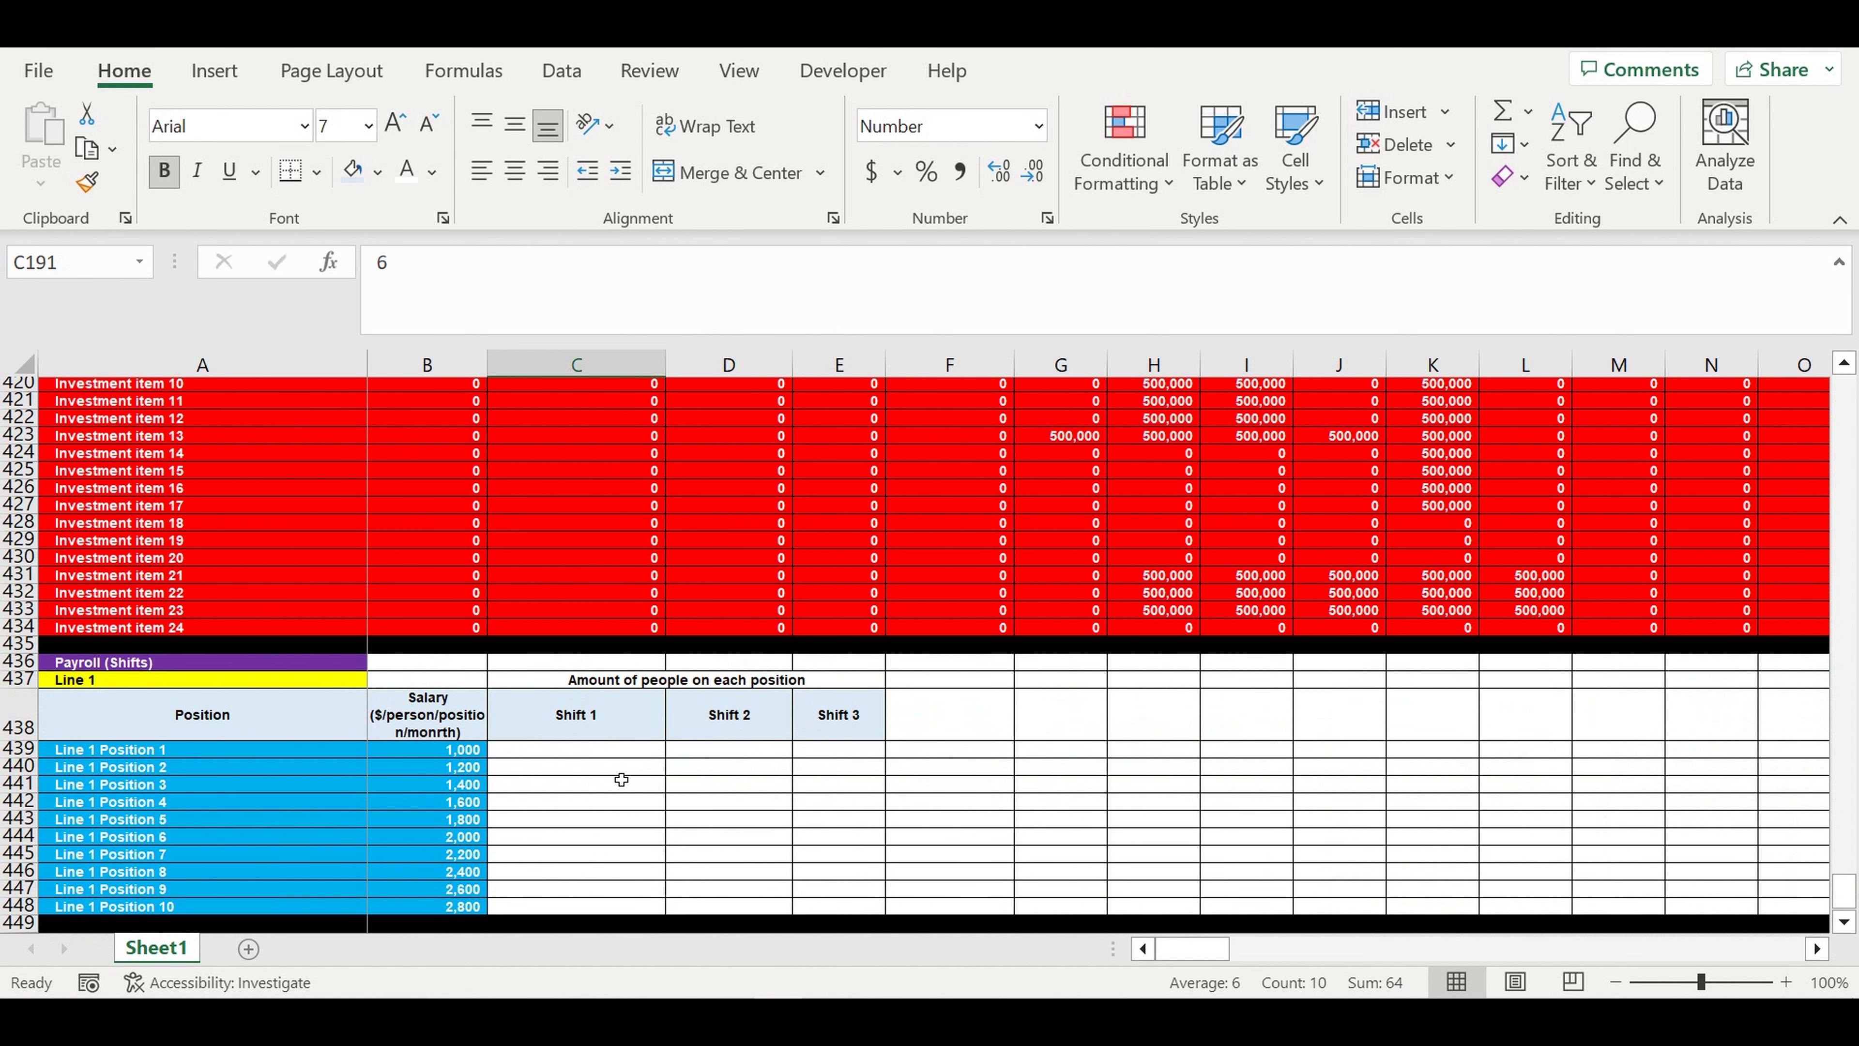
{"action": "scroll", "coordinate": [622, 779], "scroll_direction": "down", "scroll_amount": 1}
{"action": "left_click", "coordinate": [618, 634]}
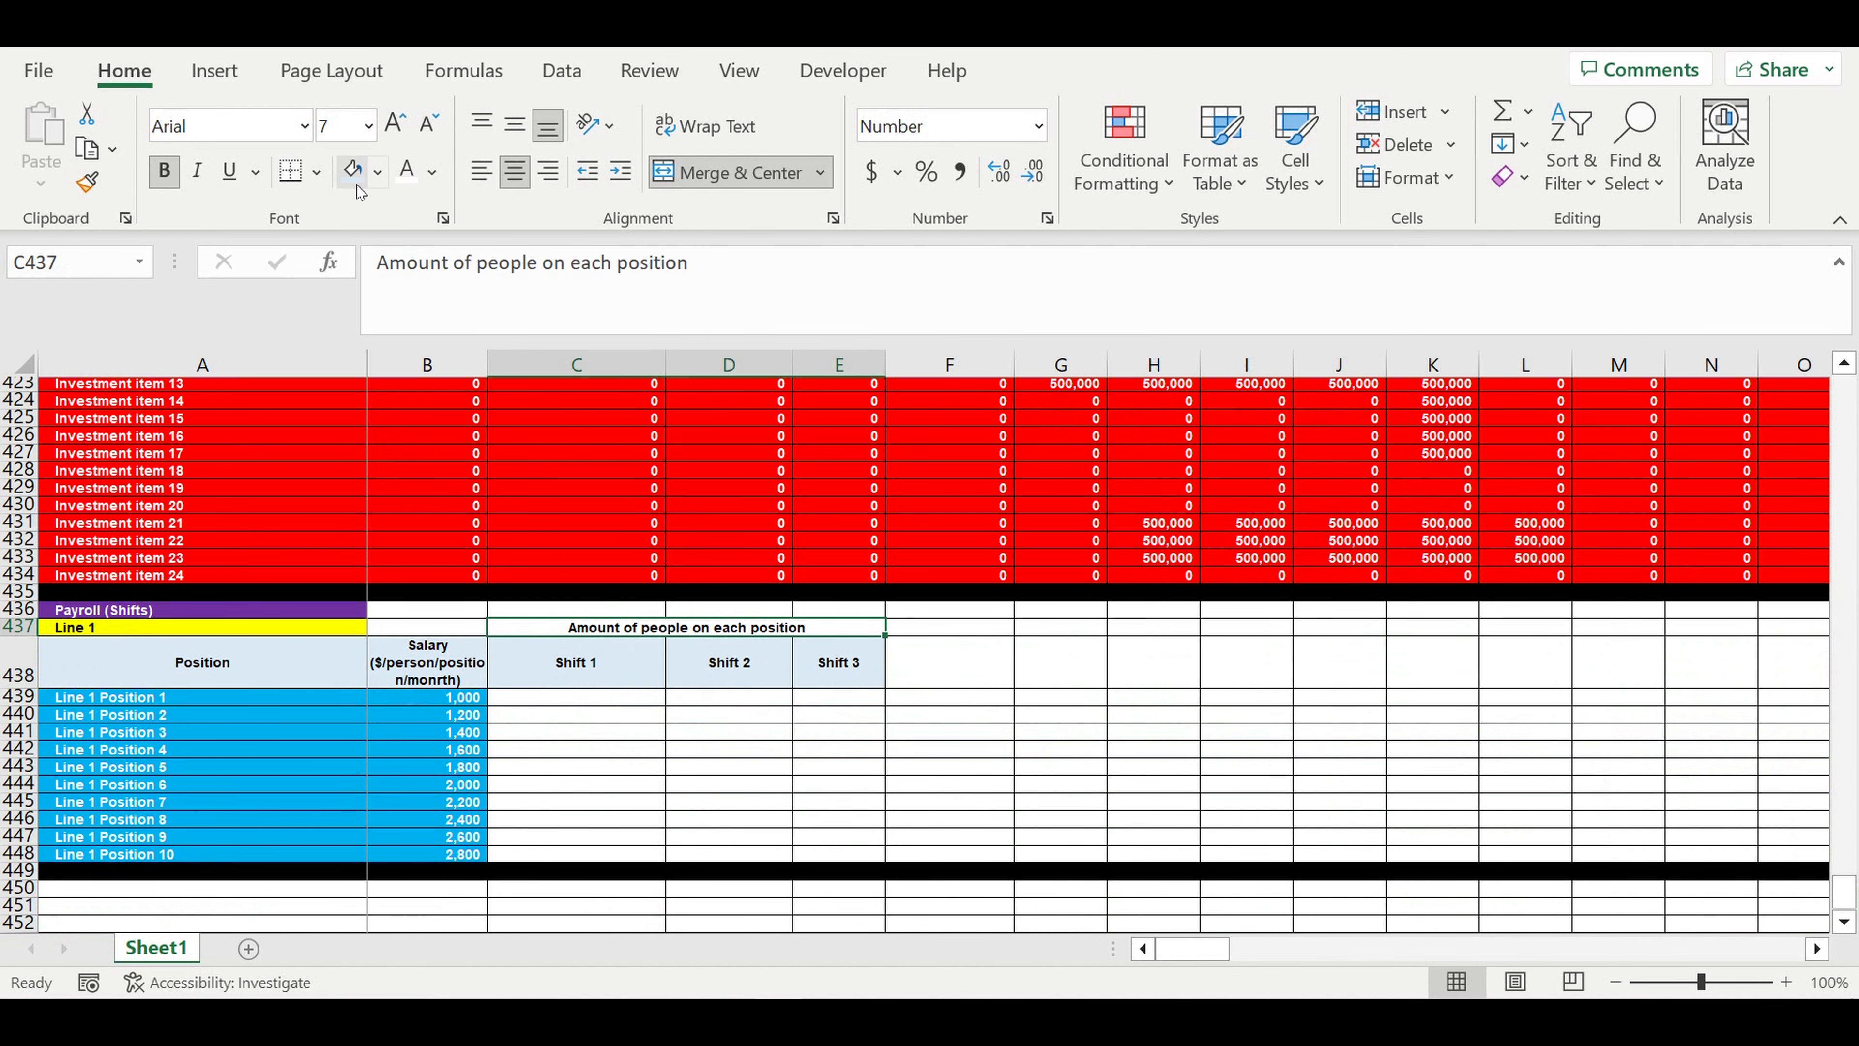
{"action": "left_click", "coordinate": [378, 172]}
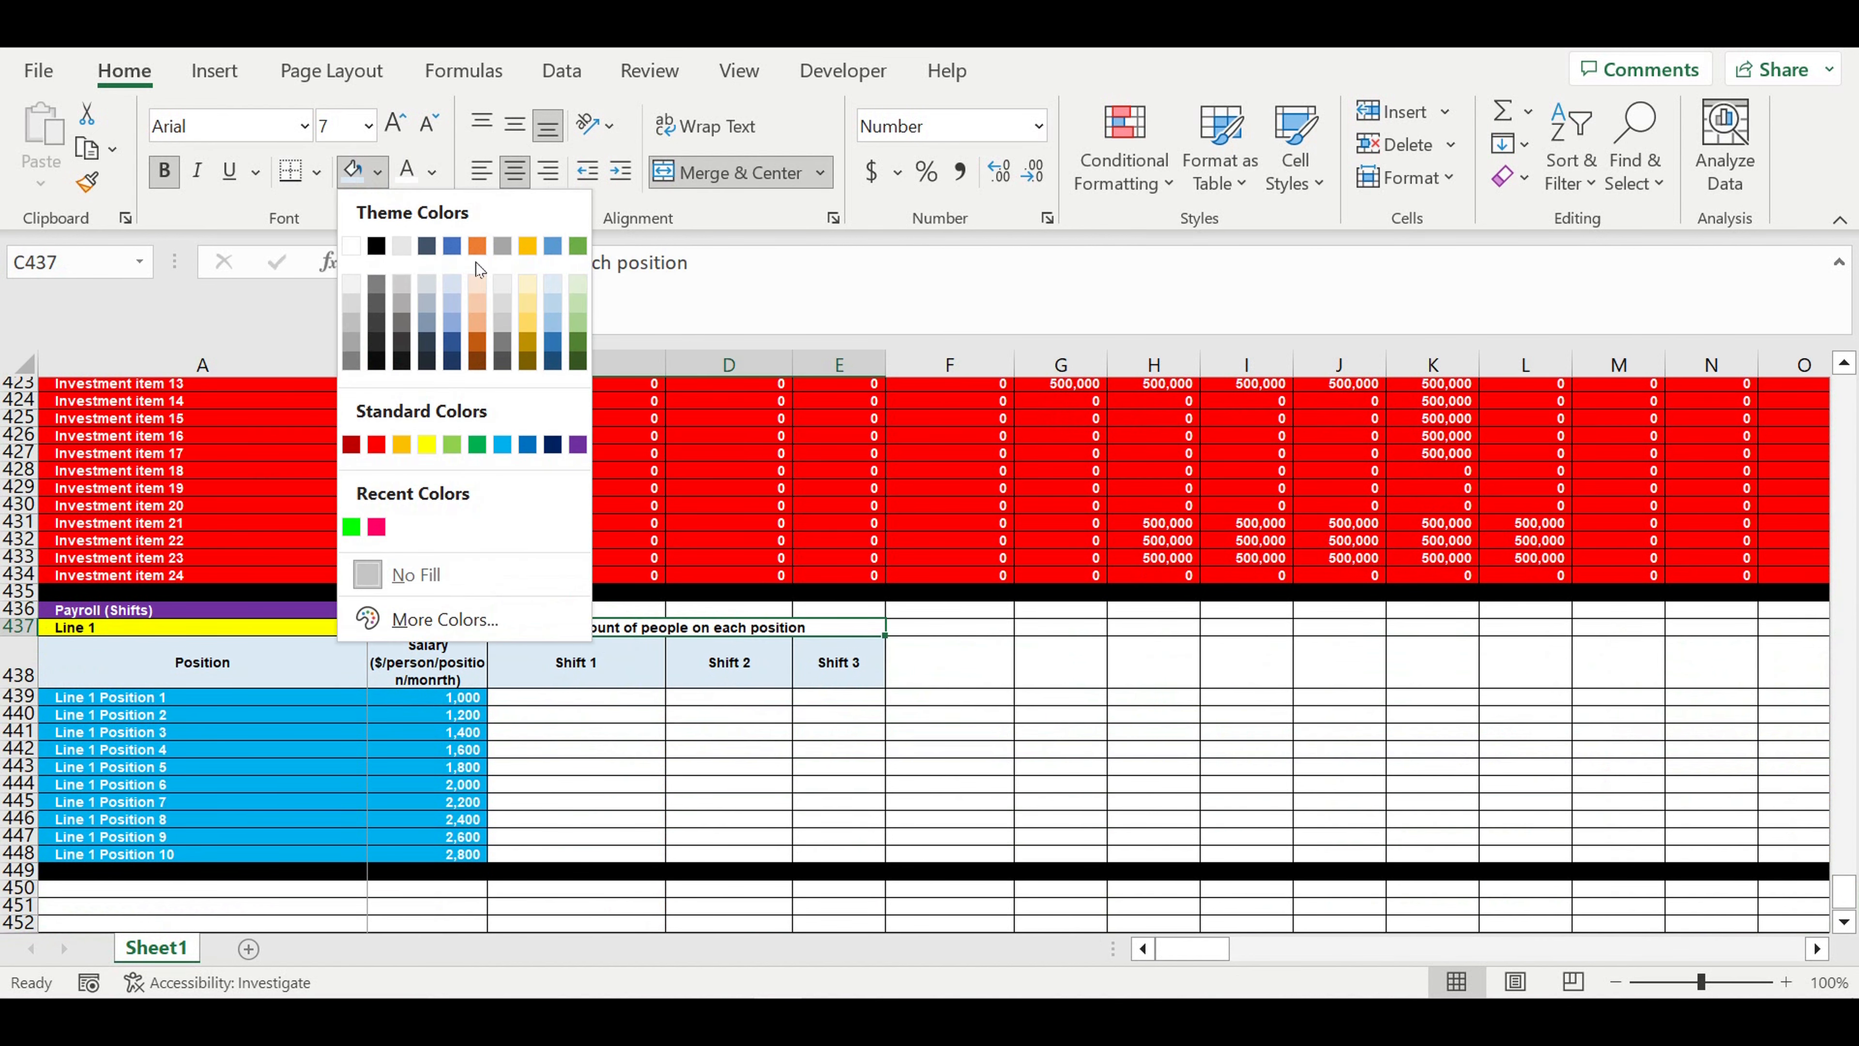
{"action": "left_click", "coordinate": [550, 302]}
{"action": "left_click", "coordinate": [594, 784]}
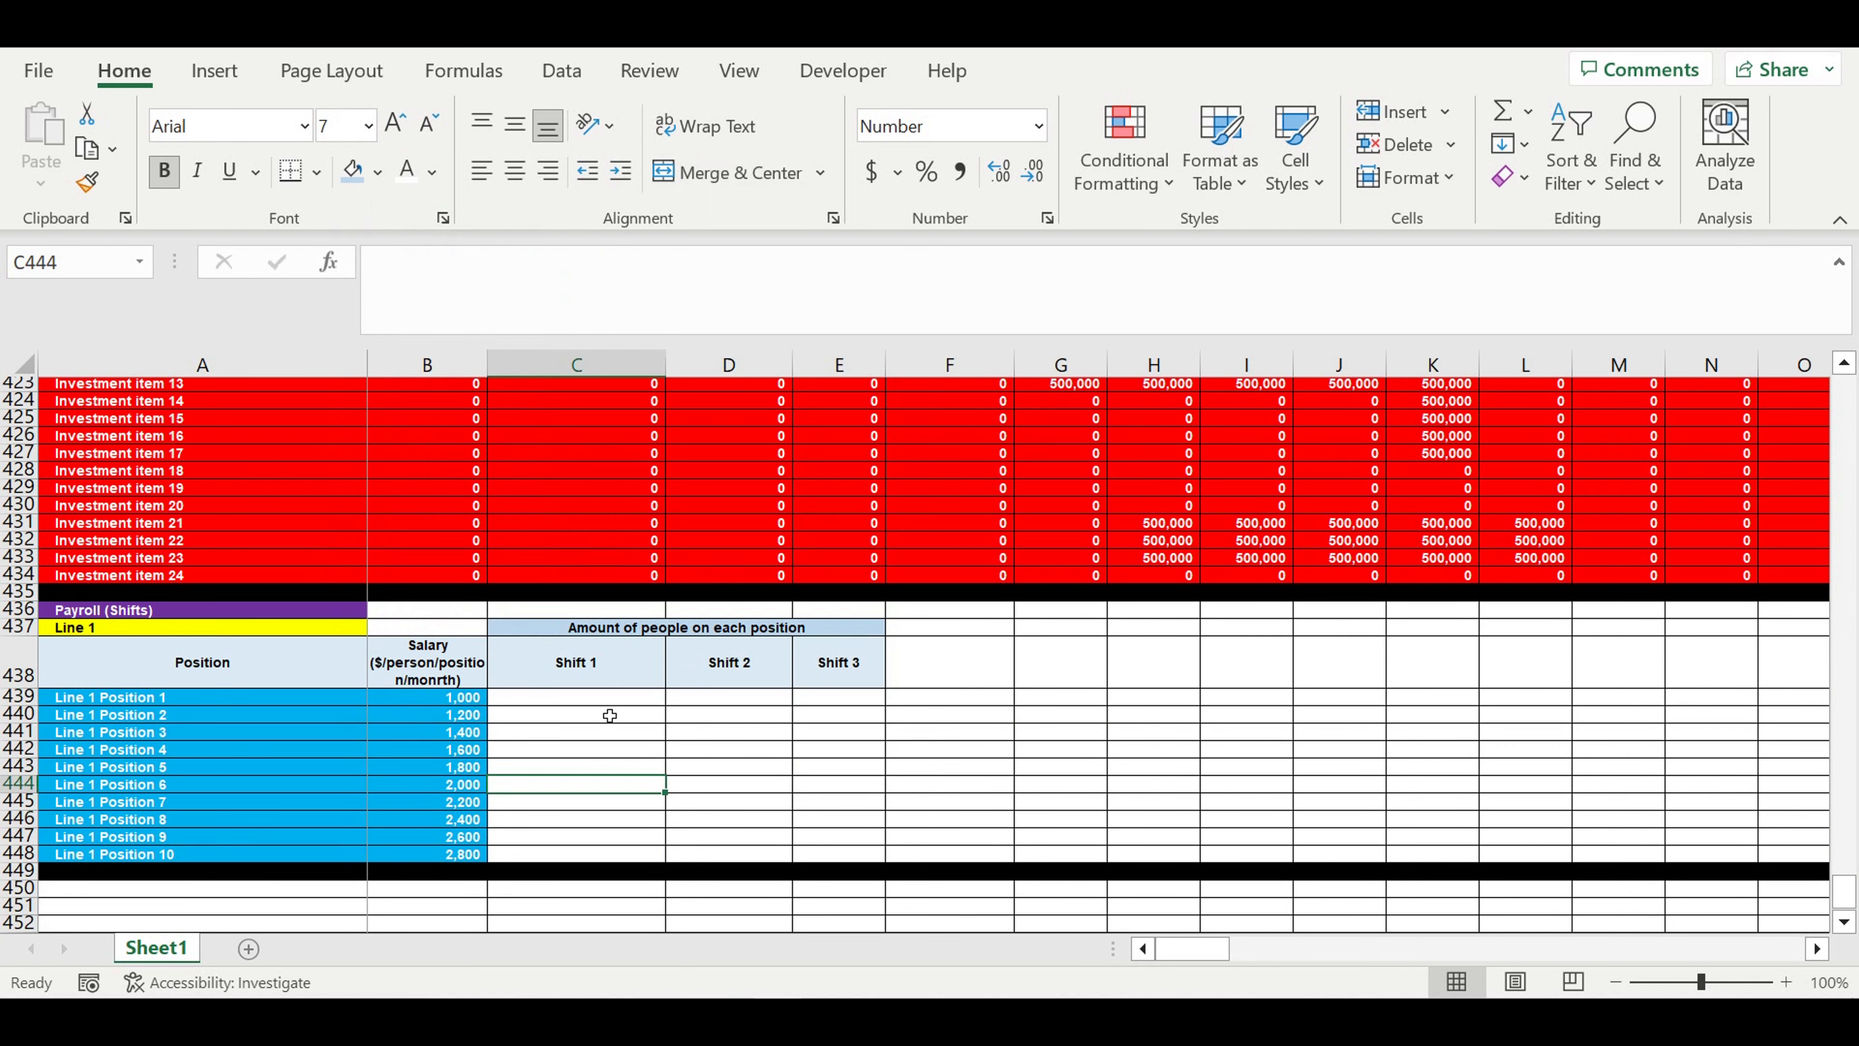
- Enter the Line 1 Position 1 headcounts for Shift 1, Shift 2 and Shift 3 as 1, 2 and 3 in C439:E439
{"action": "left_click_drag", "start_coordinate": [602, 699], "coordinate": [619, 866]}
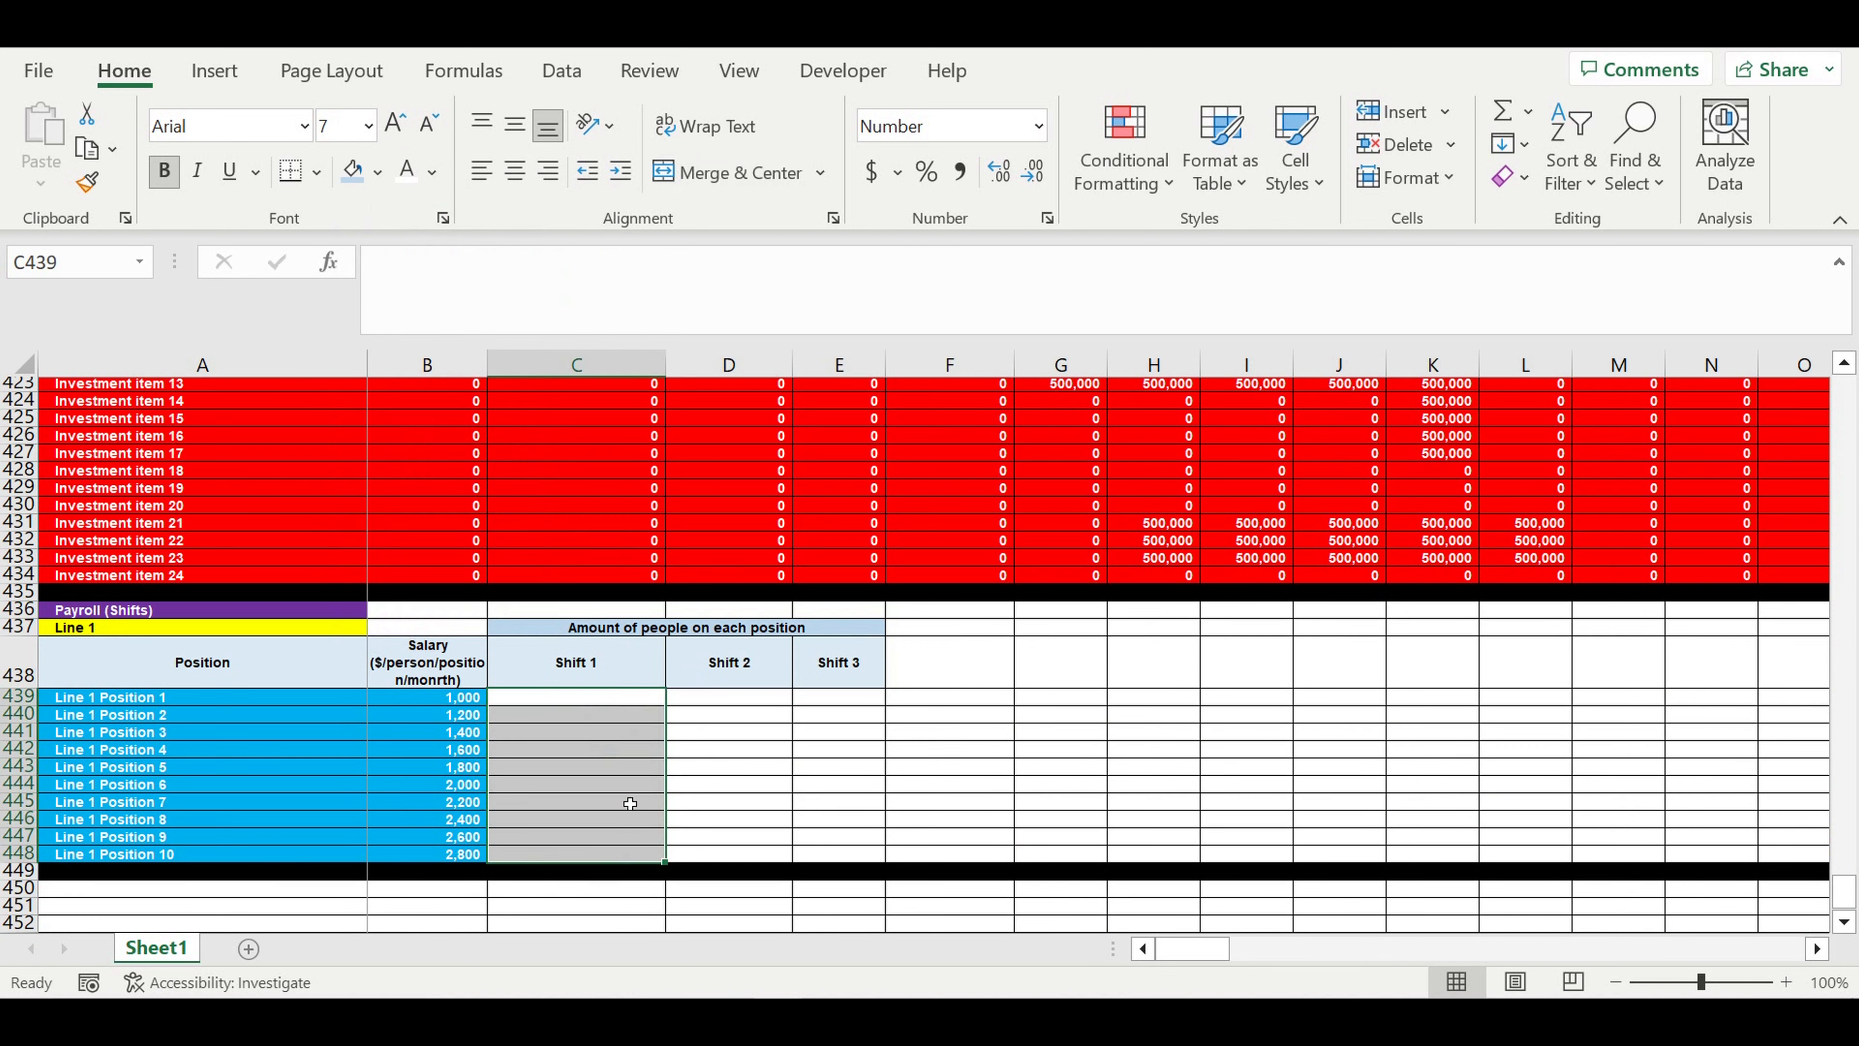
{"action": "left_click", "coordinate": [603, 670]}
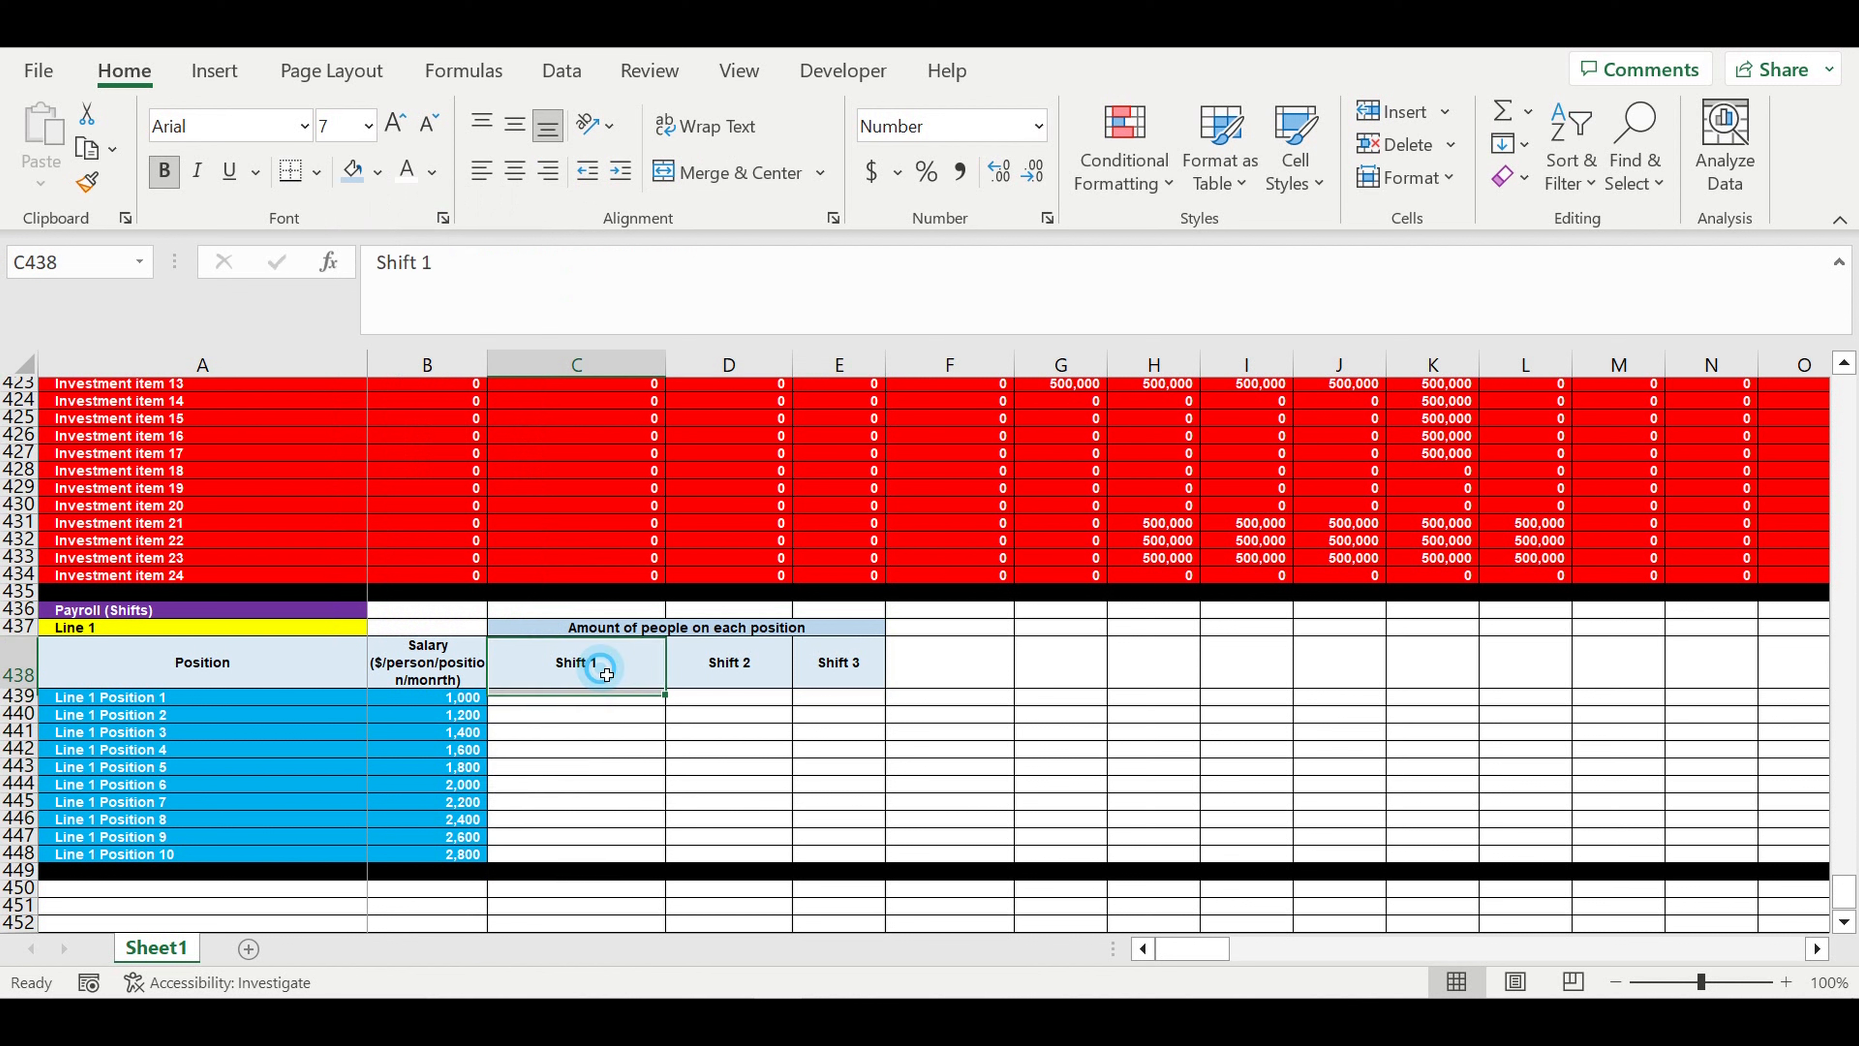
{"action": "left_click", "coordinate": [739, 668]}
{"action": "left_click", "coordinate": [847, 664]}
{"action": "left_click", "coordinate": [655, 702]}
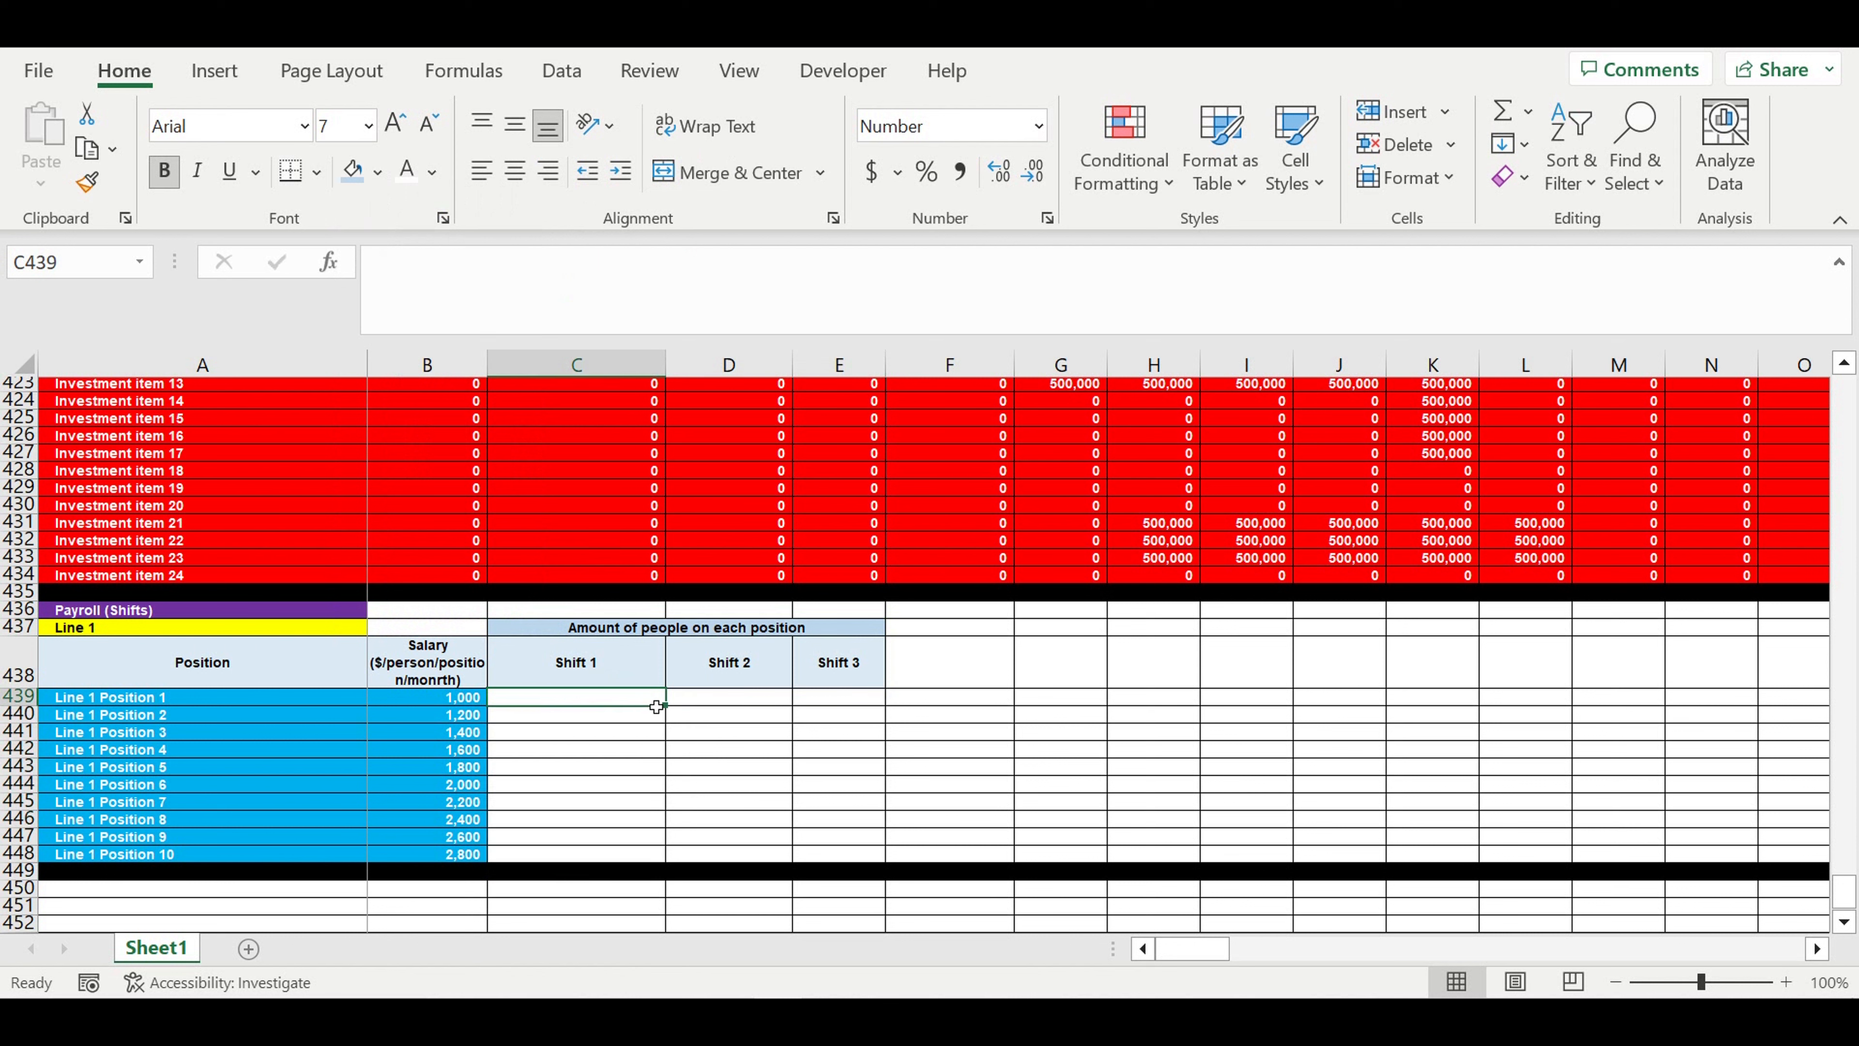
{"action": "type", "text": "1"}
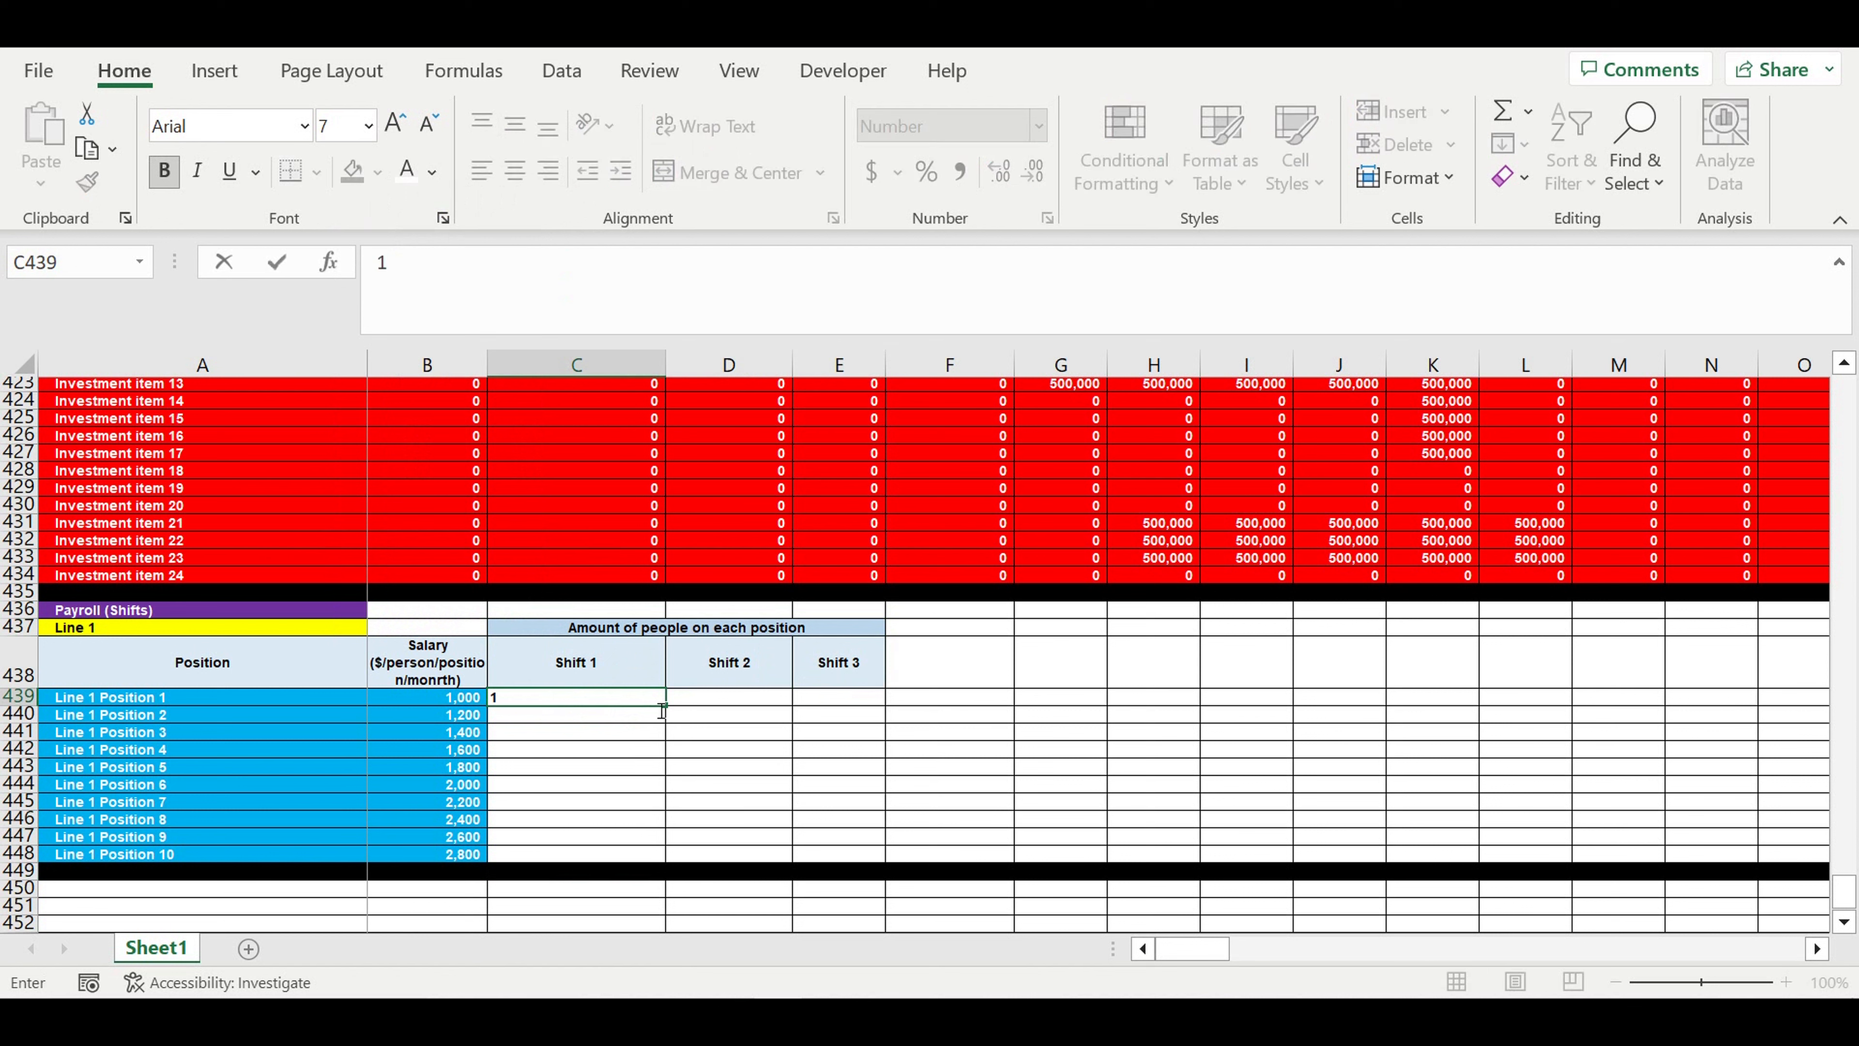
{"action": "key", "text": "Tab"}
{"action": "left_click", "coordinate": [656, 701]}
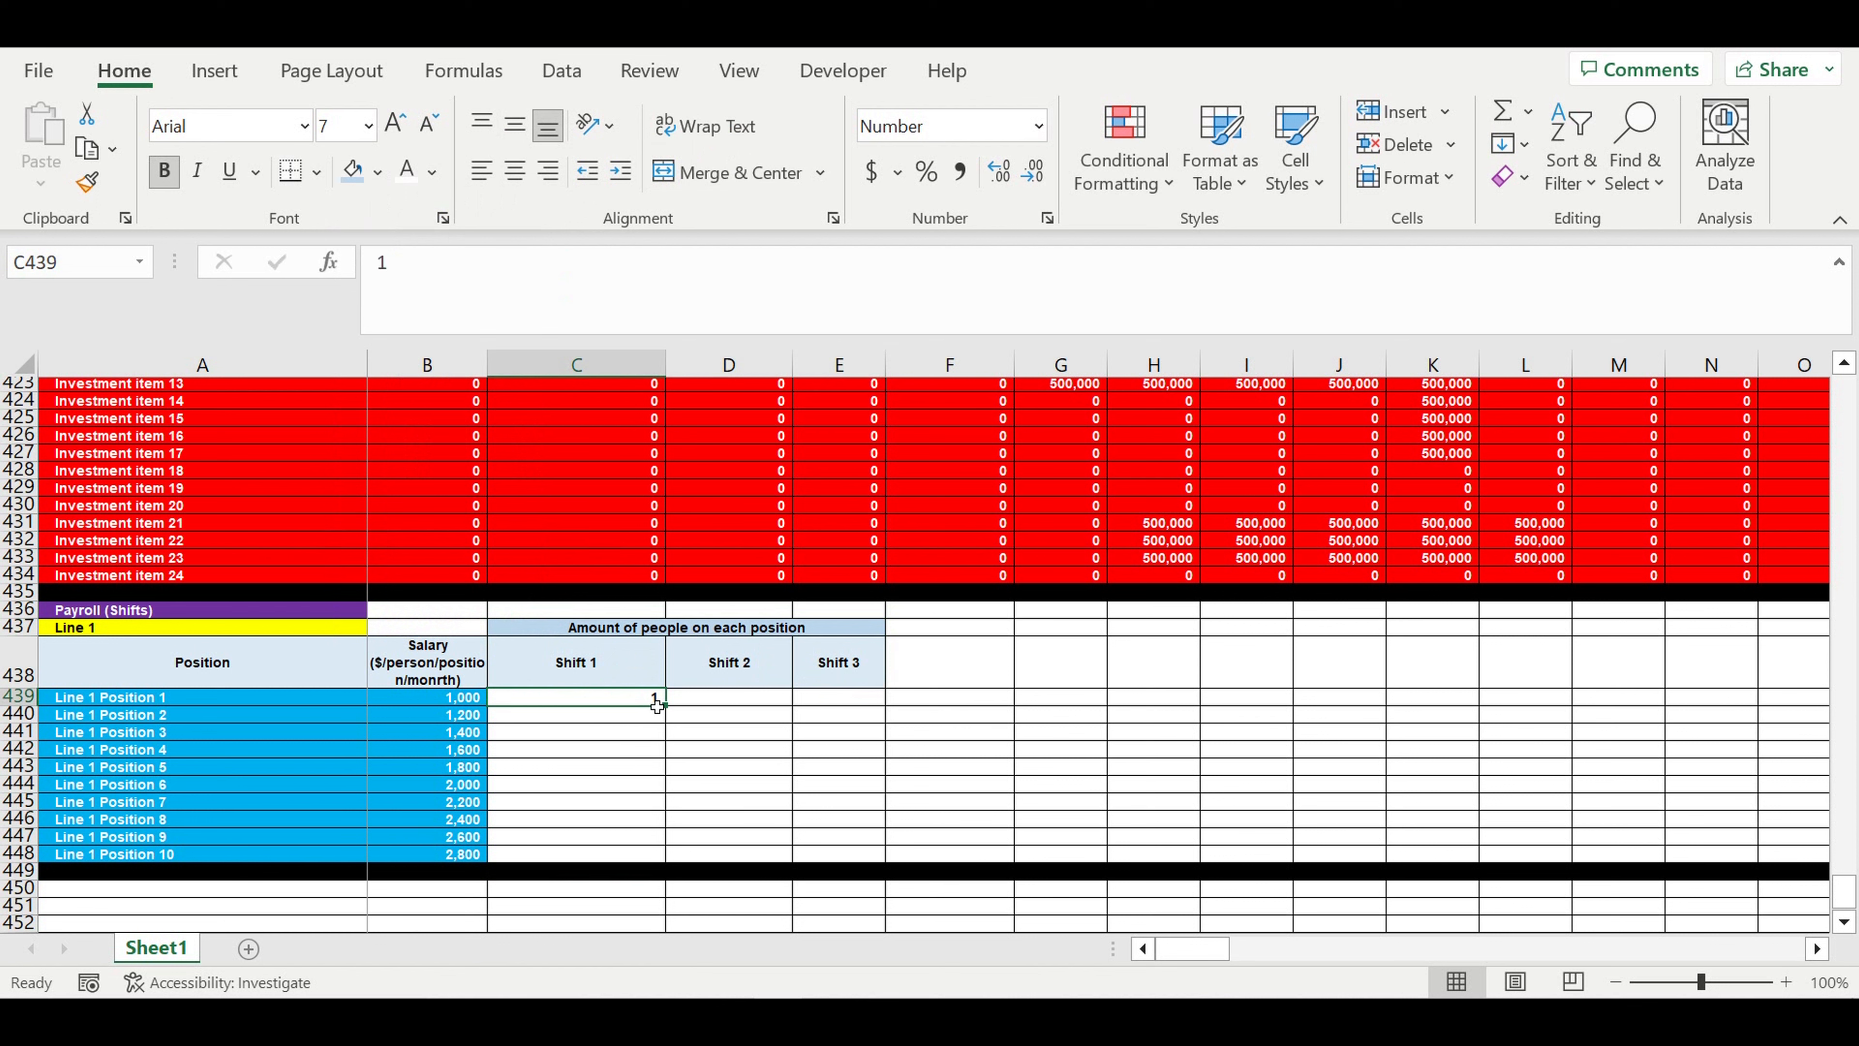
{"action": "key", "text": "Tab"}
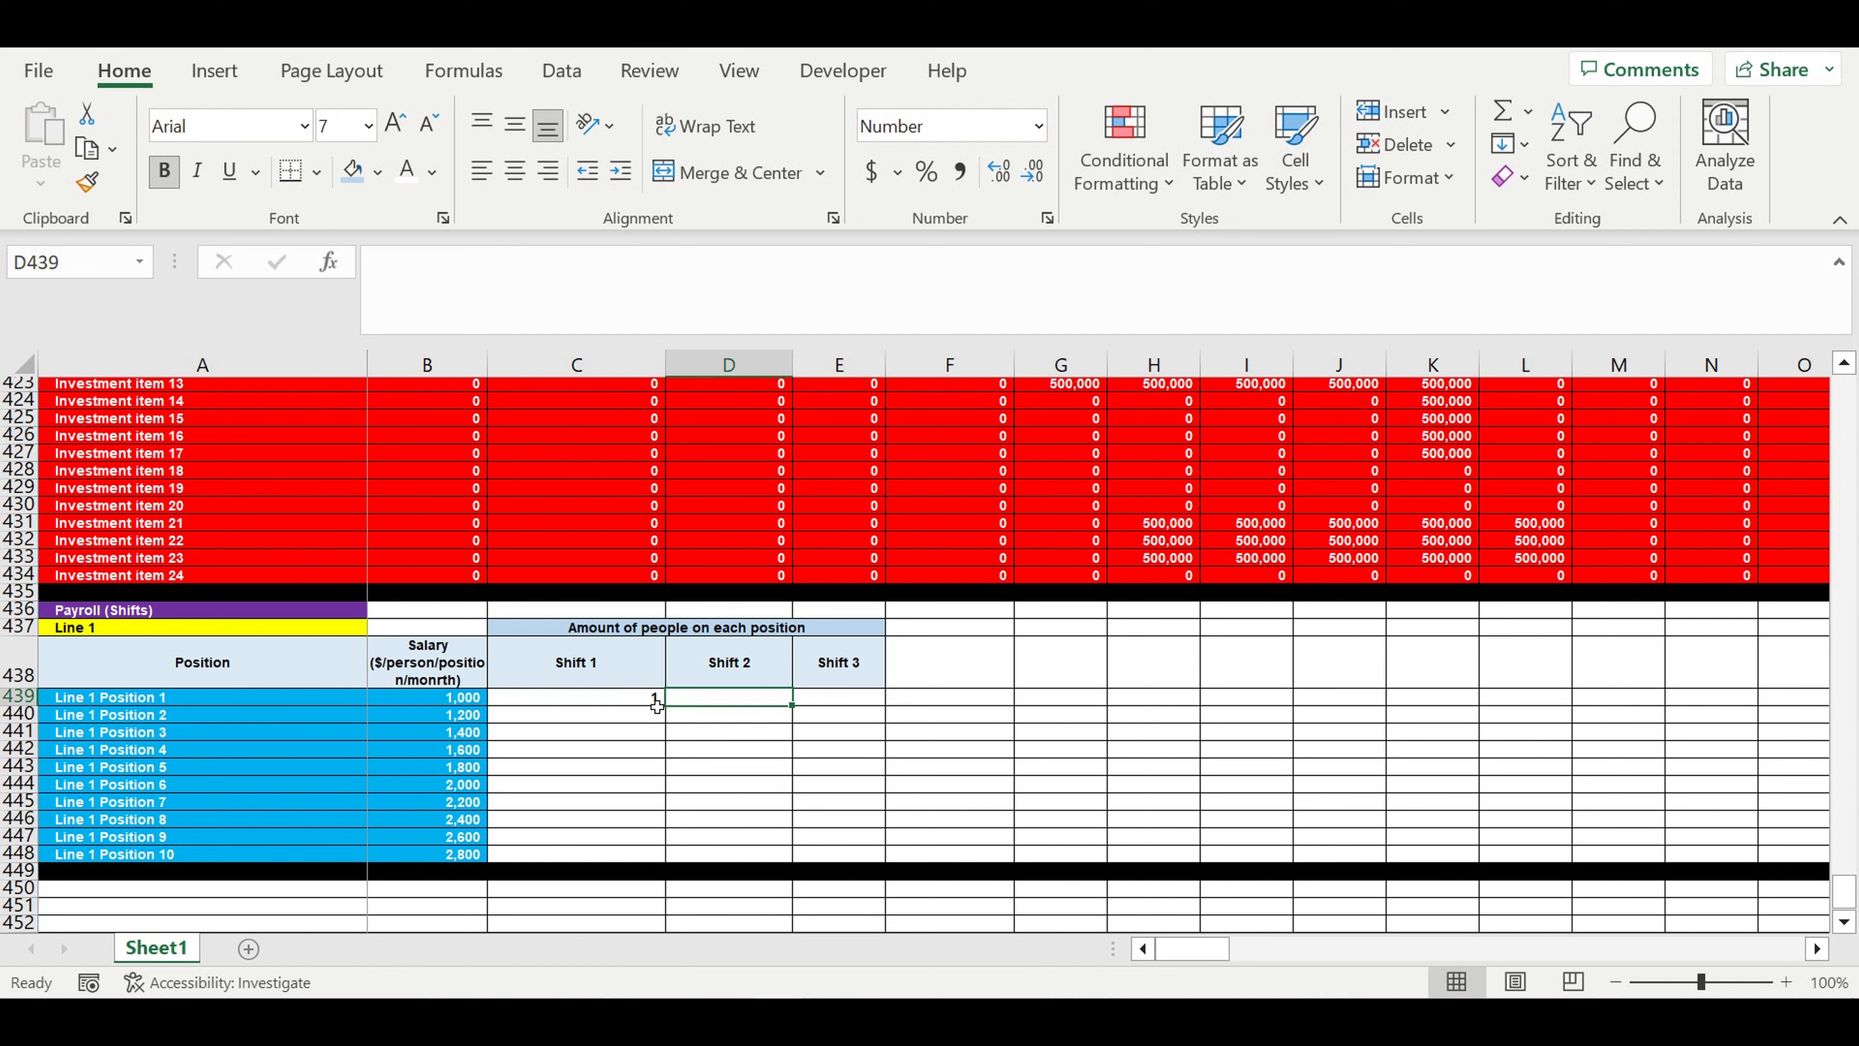
{"action": "type", "text": "2"}
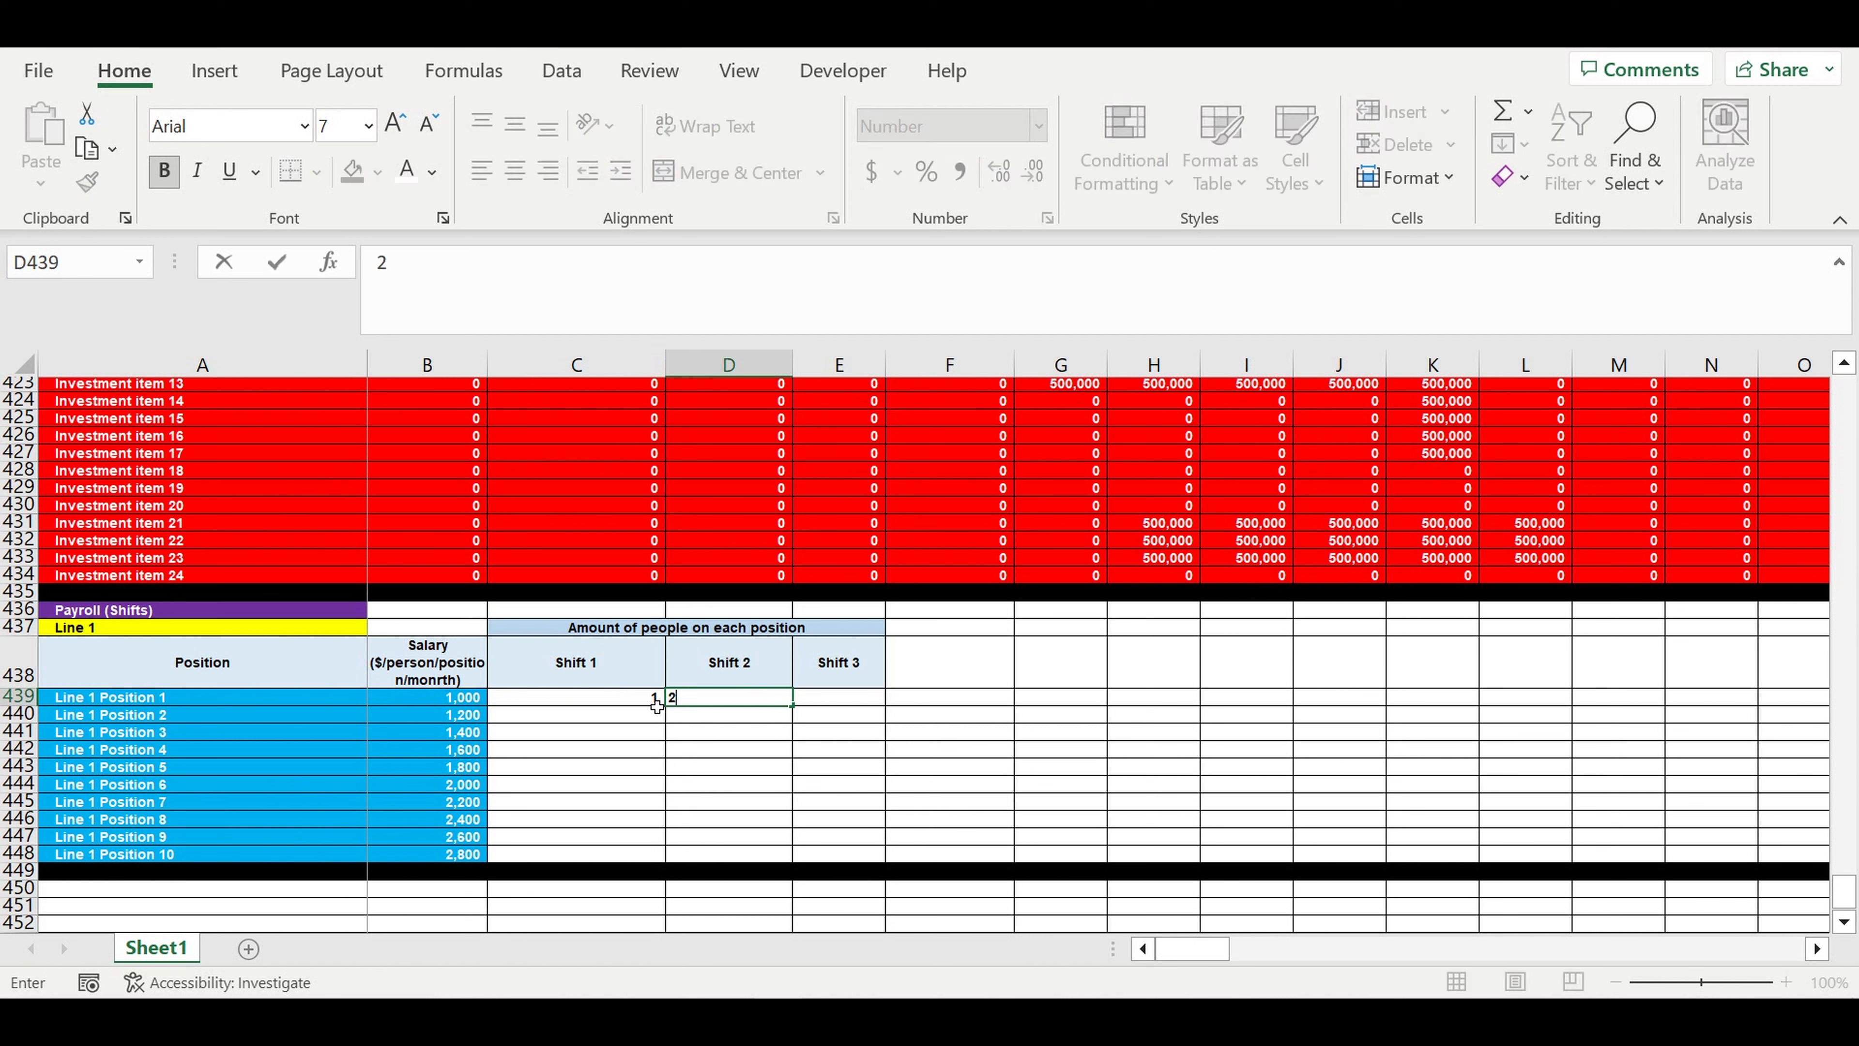
{"action": "key", "text": "Tab"}
{"action": "type", "text": "3"}
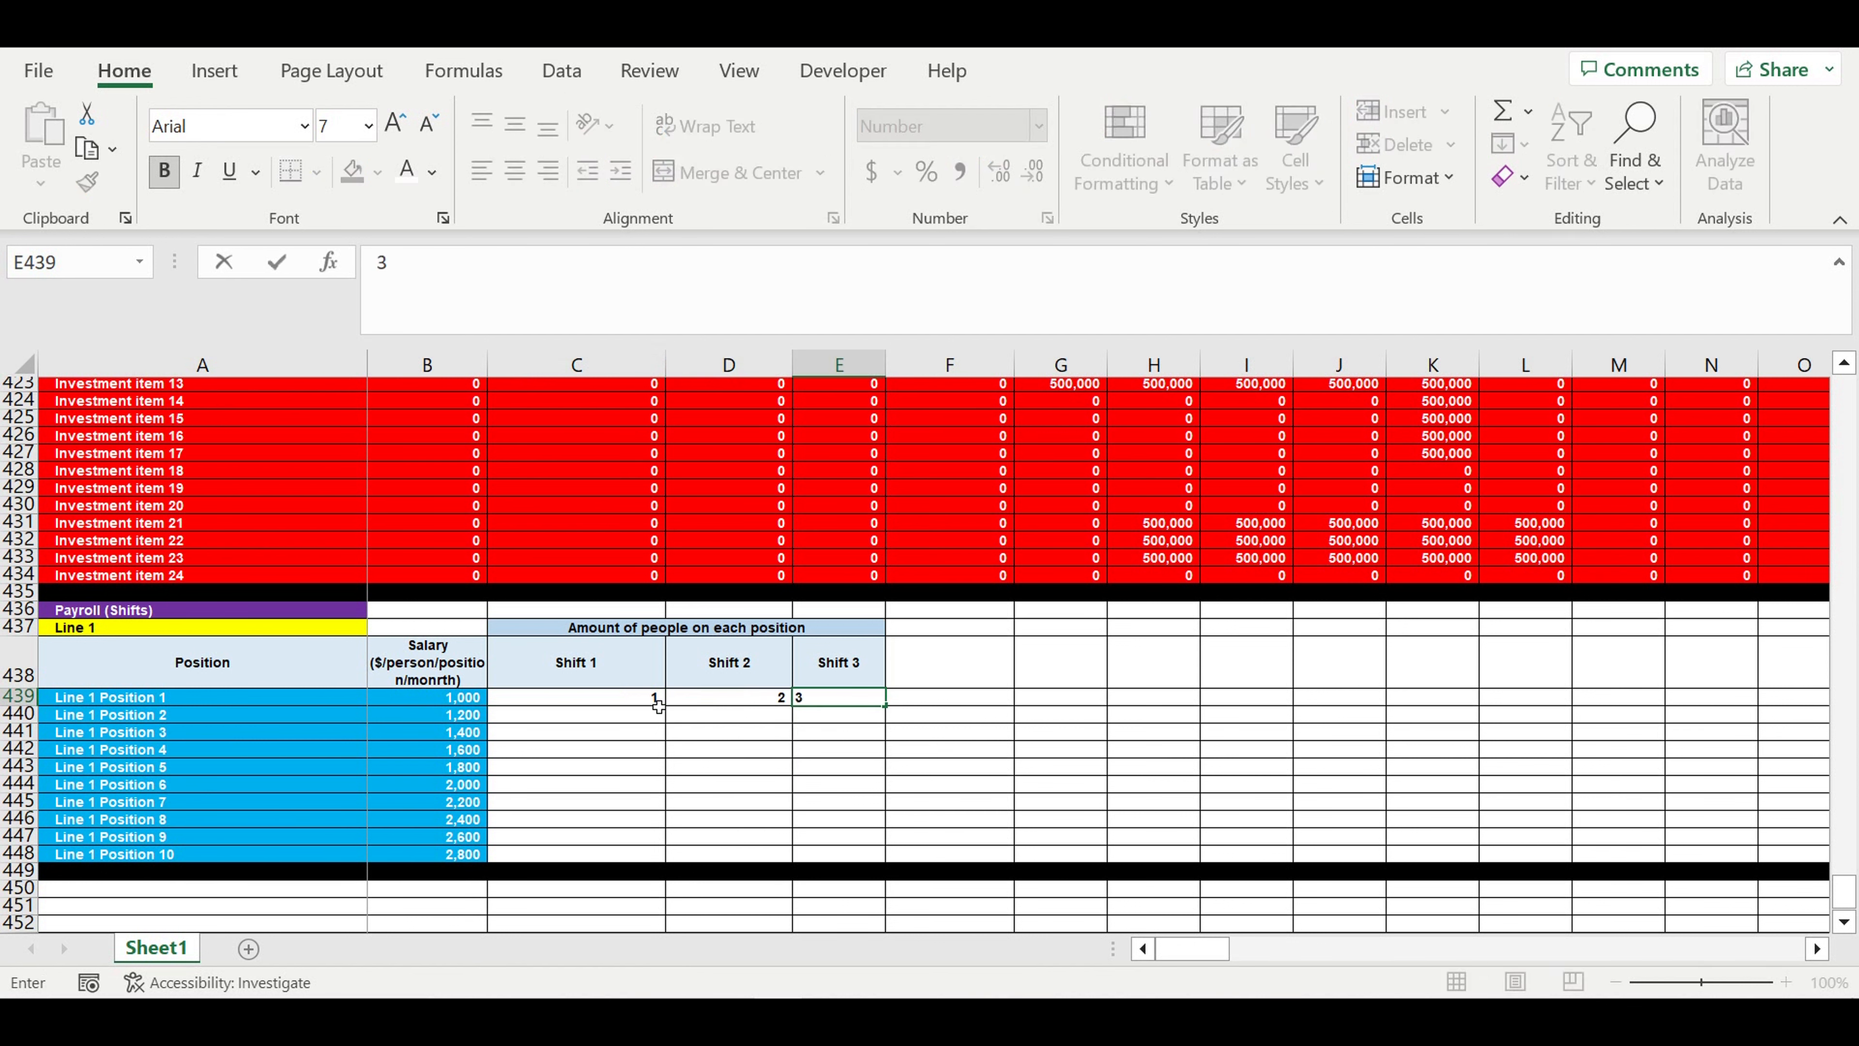
{"action": "key", "text": "Tab"}
- Copy the headcounts down through row 448 and format C439:E448 as inputs with white text and a light blue standard fill
{"action": "left_click_drag", "start_coordinate": [657, 705], "coordinate": [853, 858]}
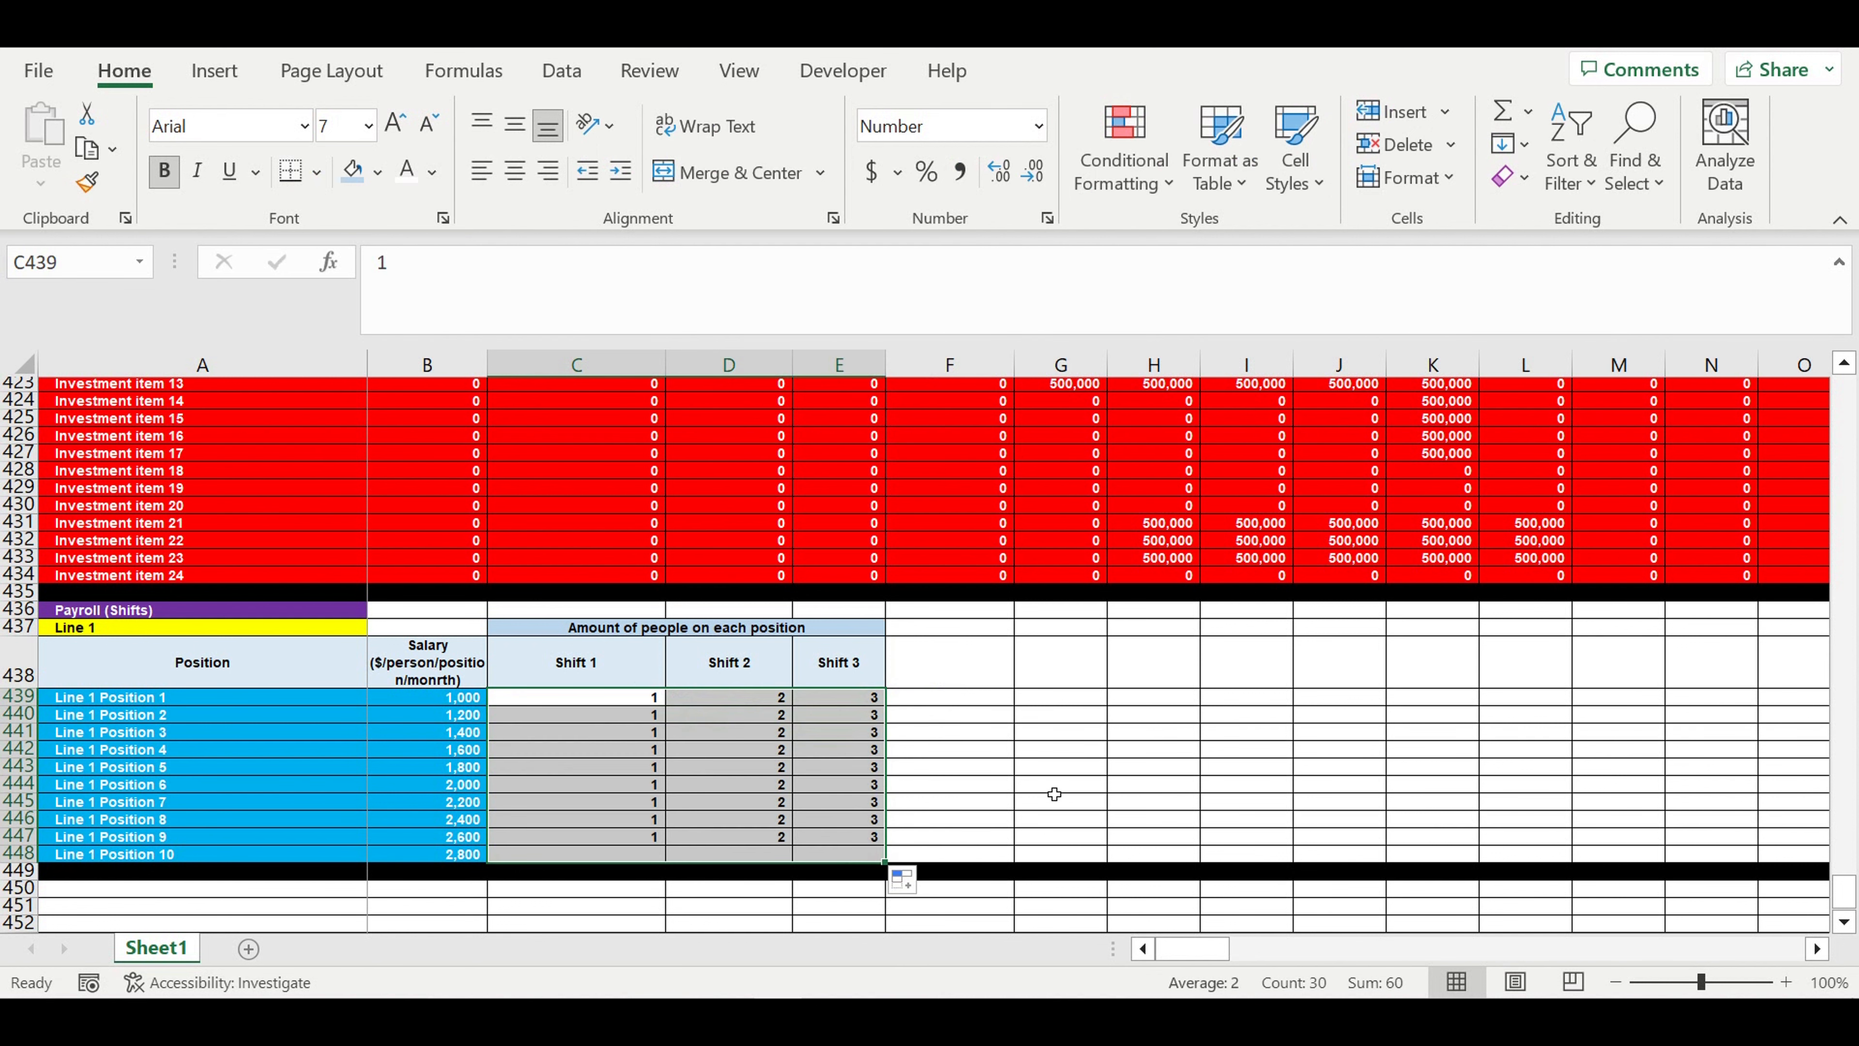
{"action": "left_click", "coordinate": [407, 170]}
{"action": "left_click", "coordinate": [383, 176]}
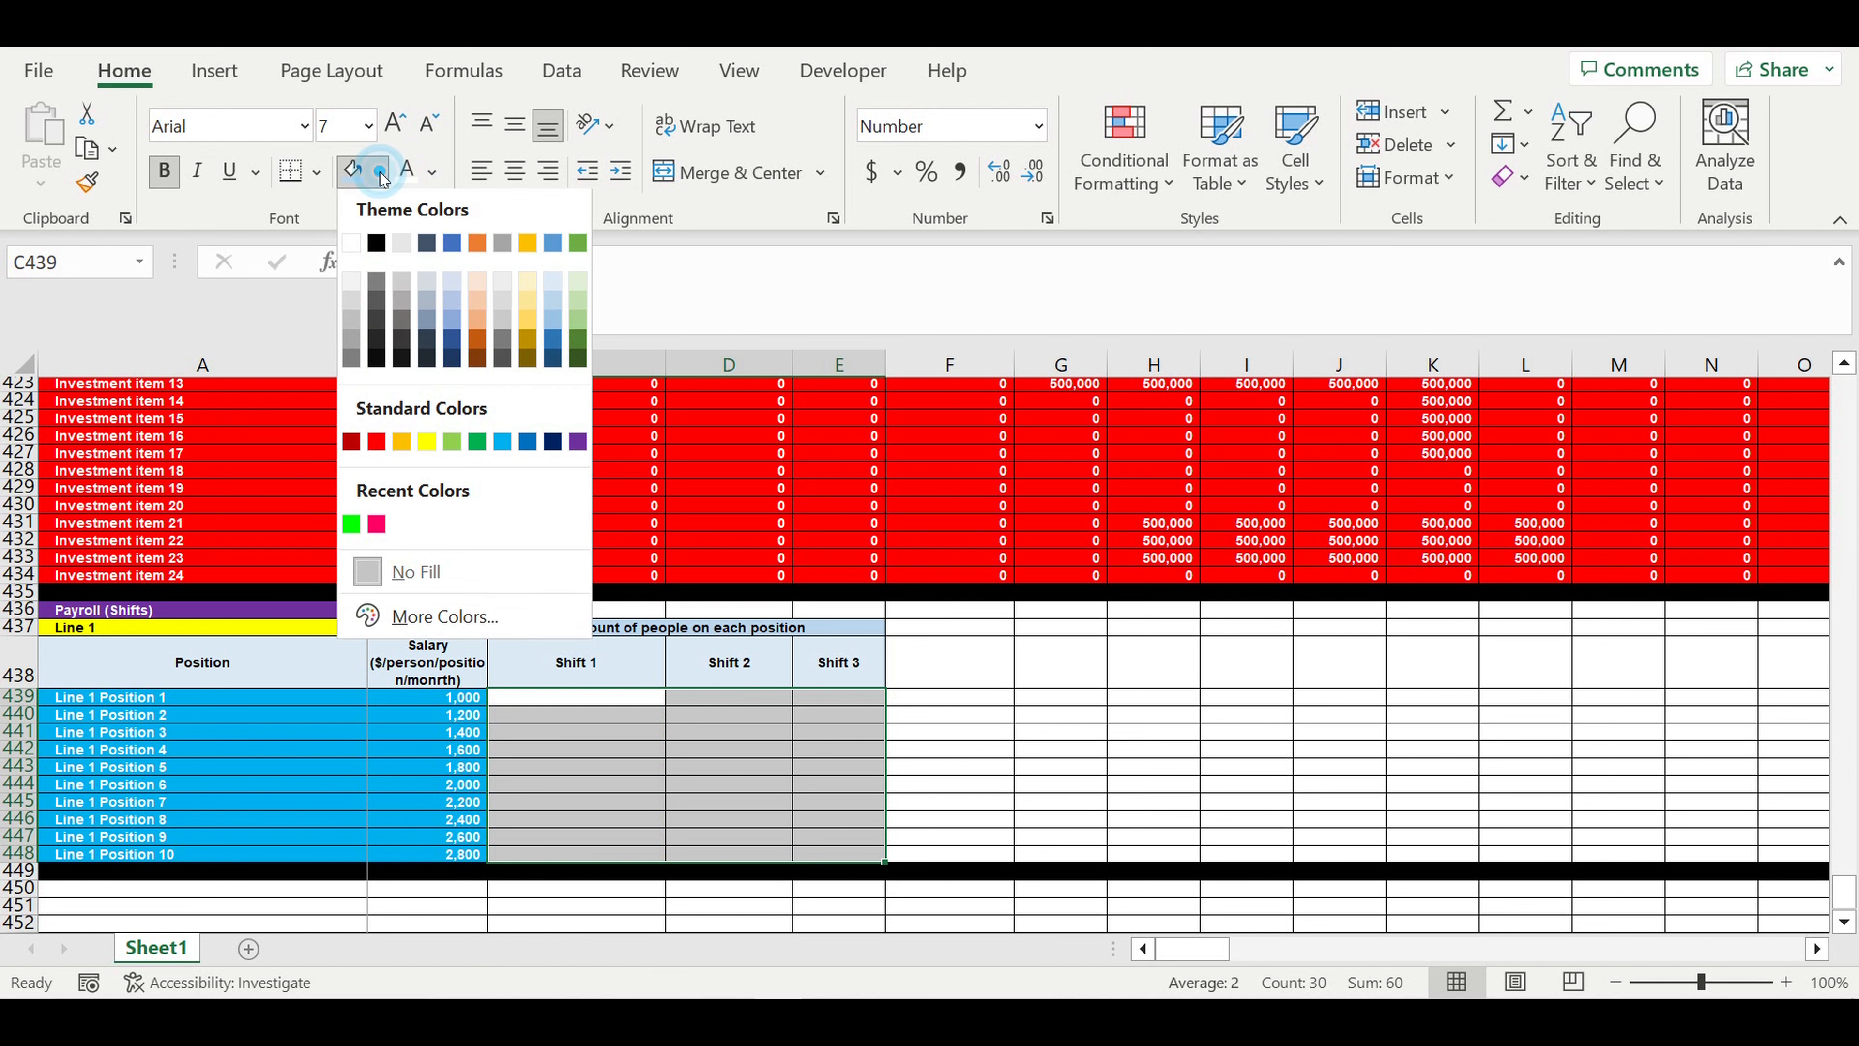
{"action": "left_click", "coordinate": [502, 445]}
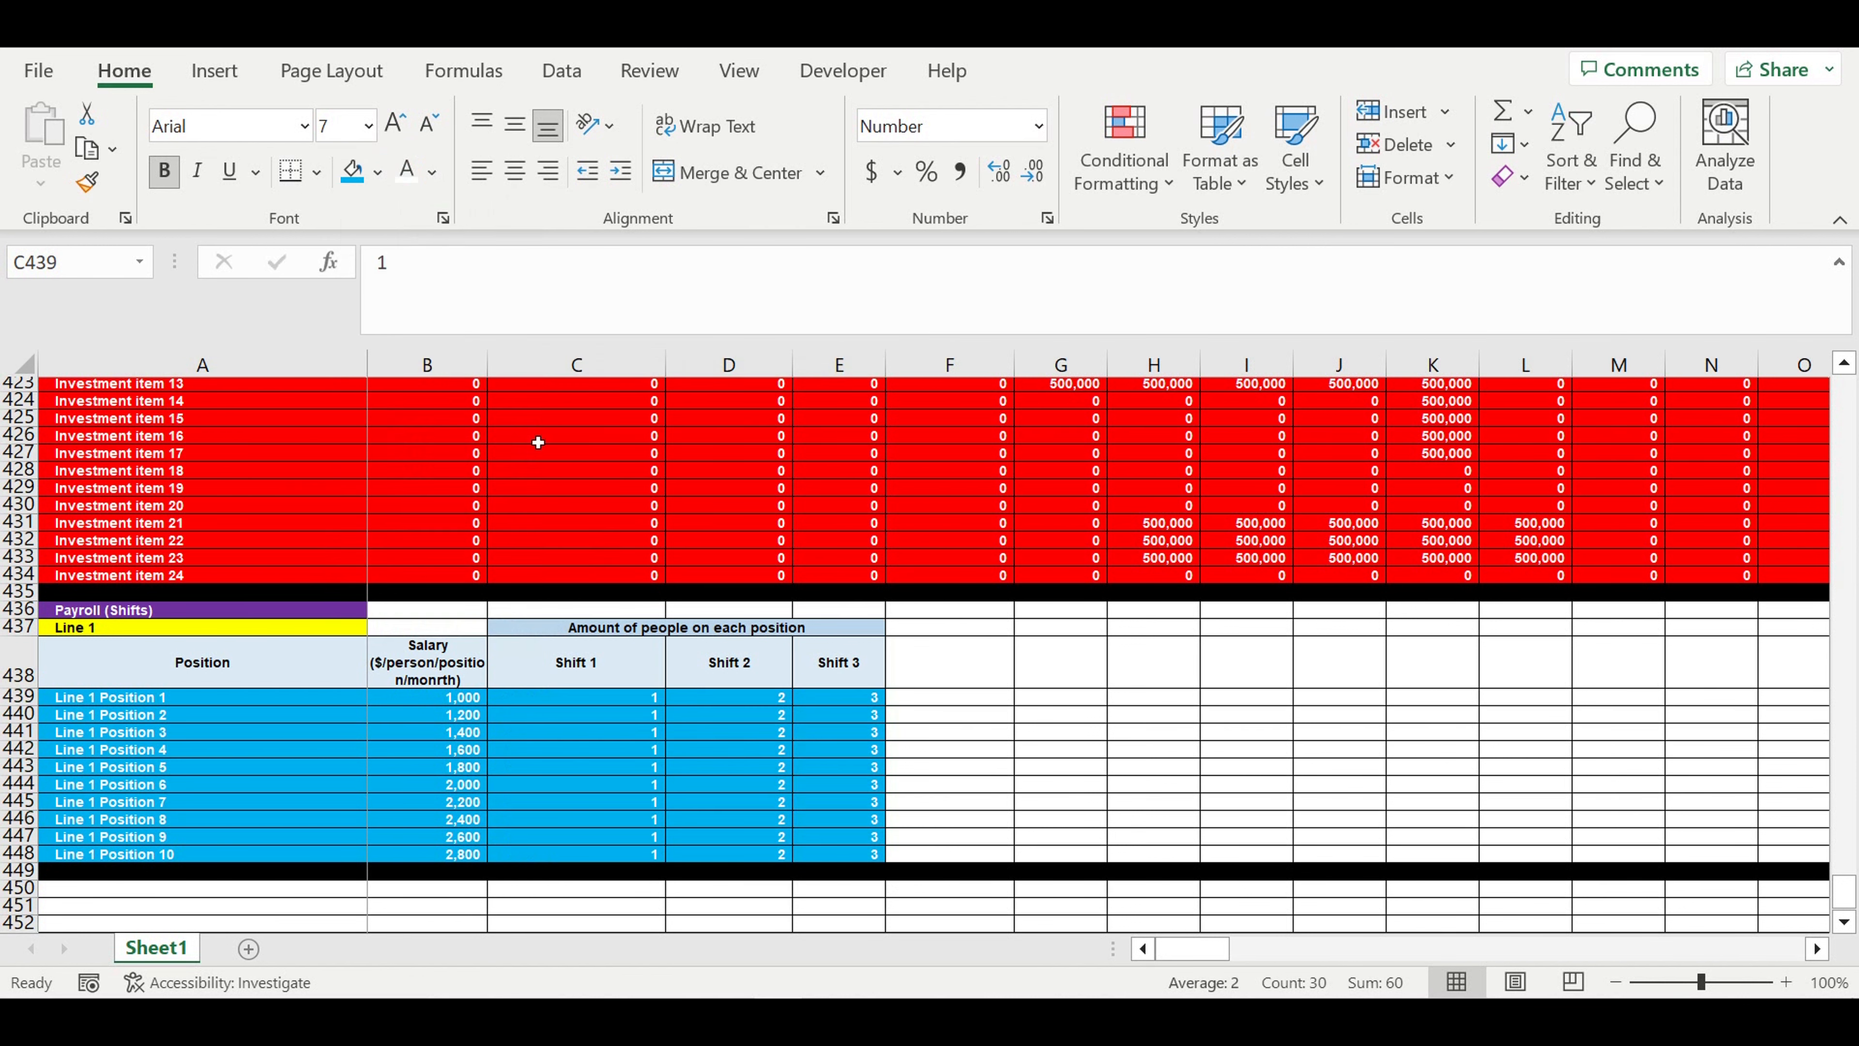
{"action": "left_click", "coordinate": [993, 704]}
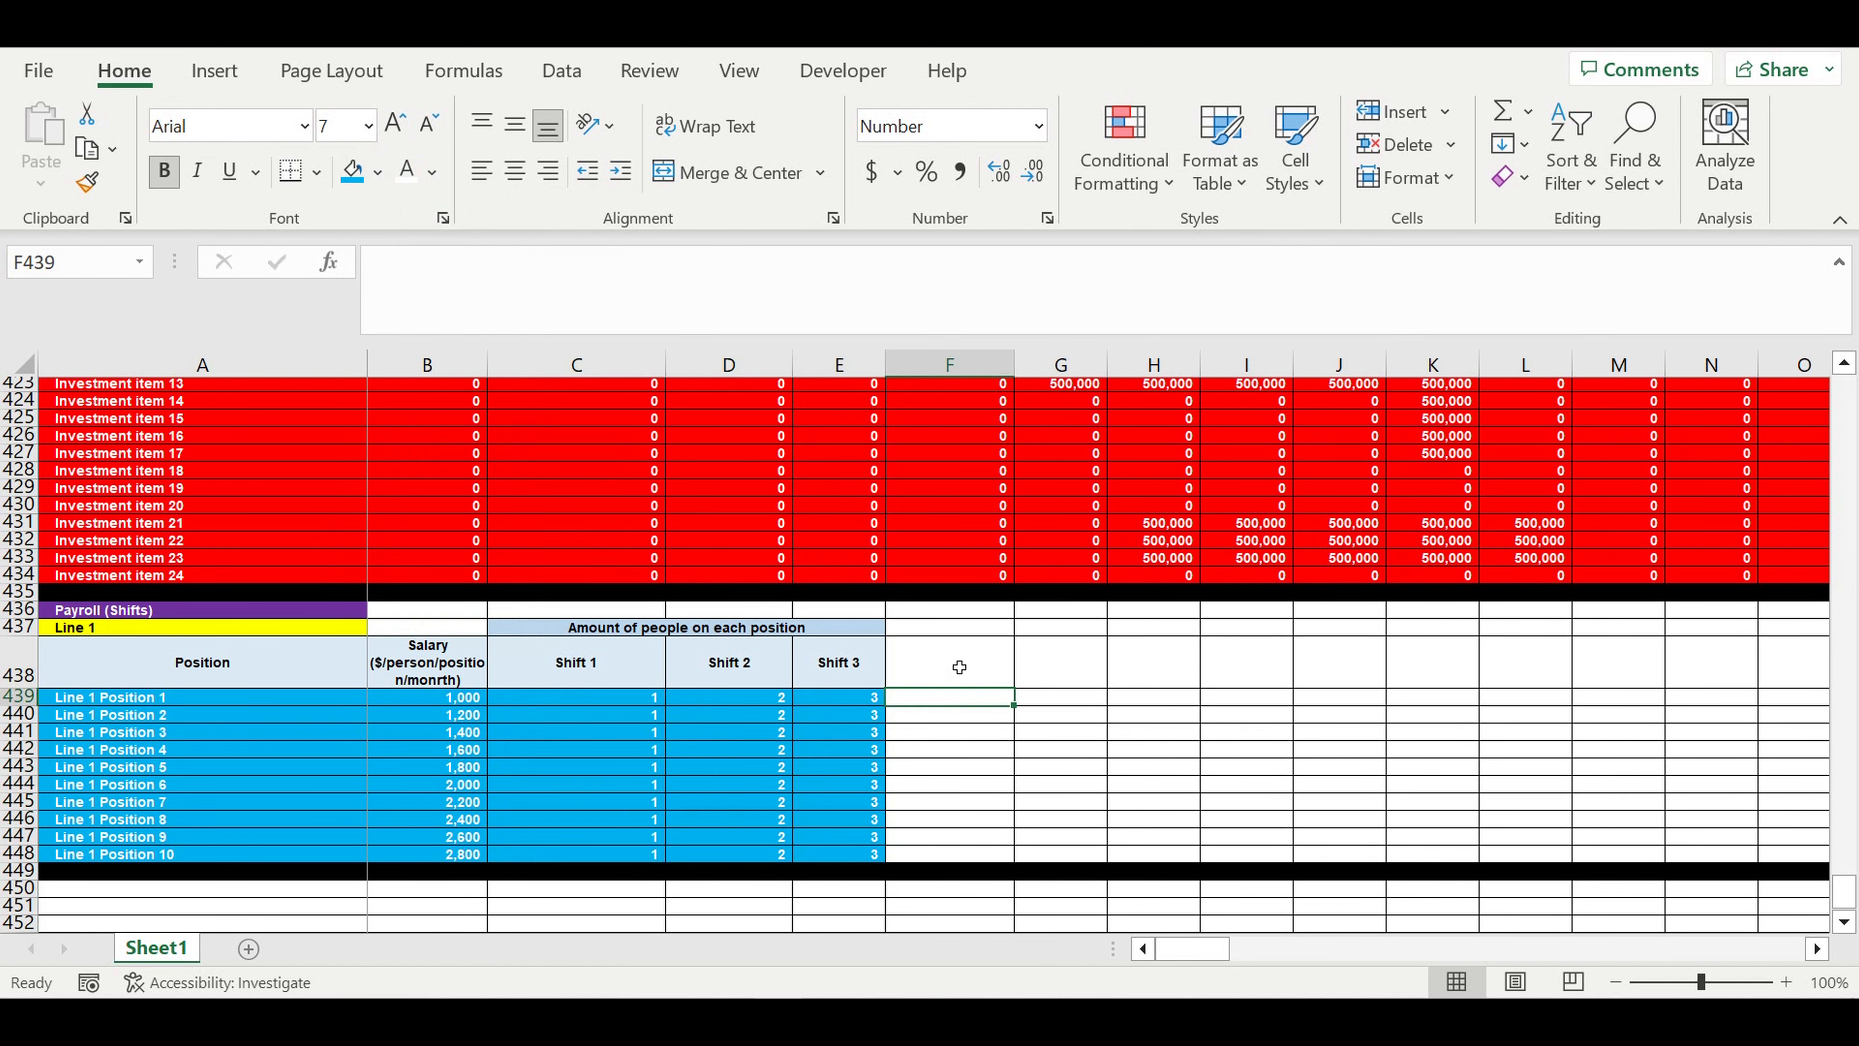
- Extend the shift header formatting into F438 and link F438:H438 to the existing shift headers, starting with =C438
{"action": "left_click", "coordinate": [865, 631]}
{"action": "left_click", "coordinate": [859, 664]}
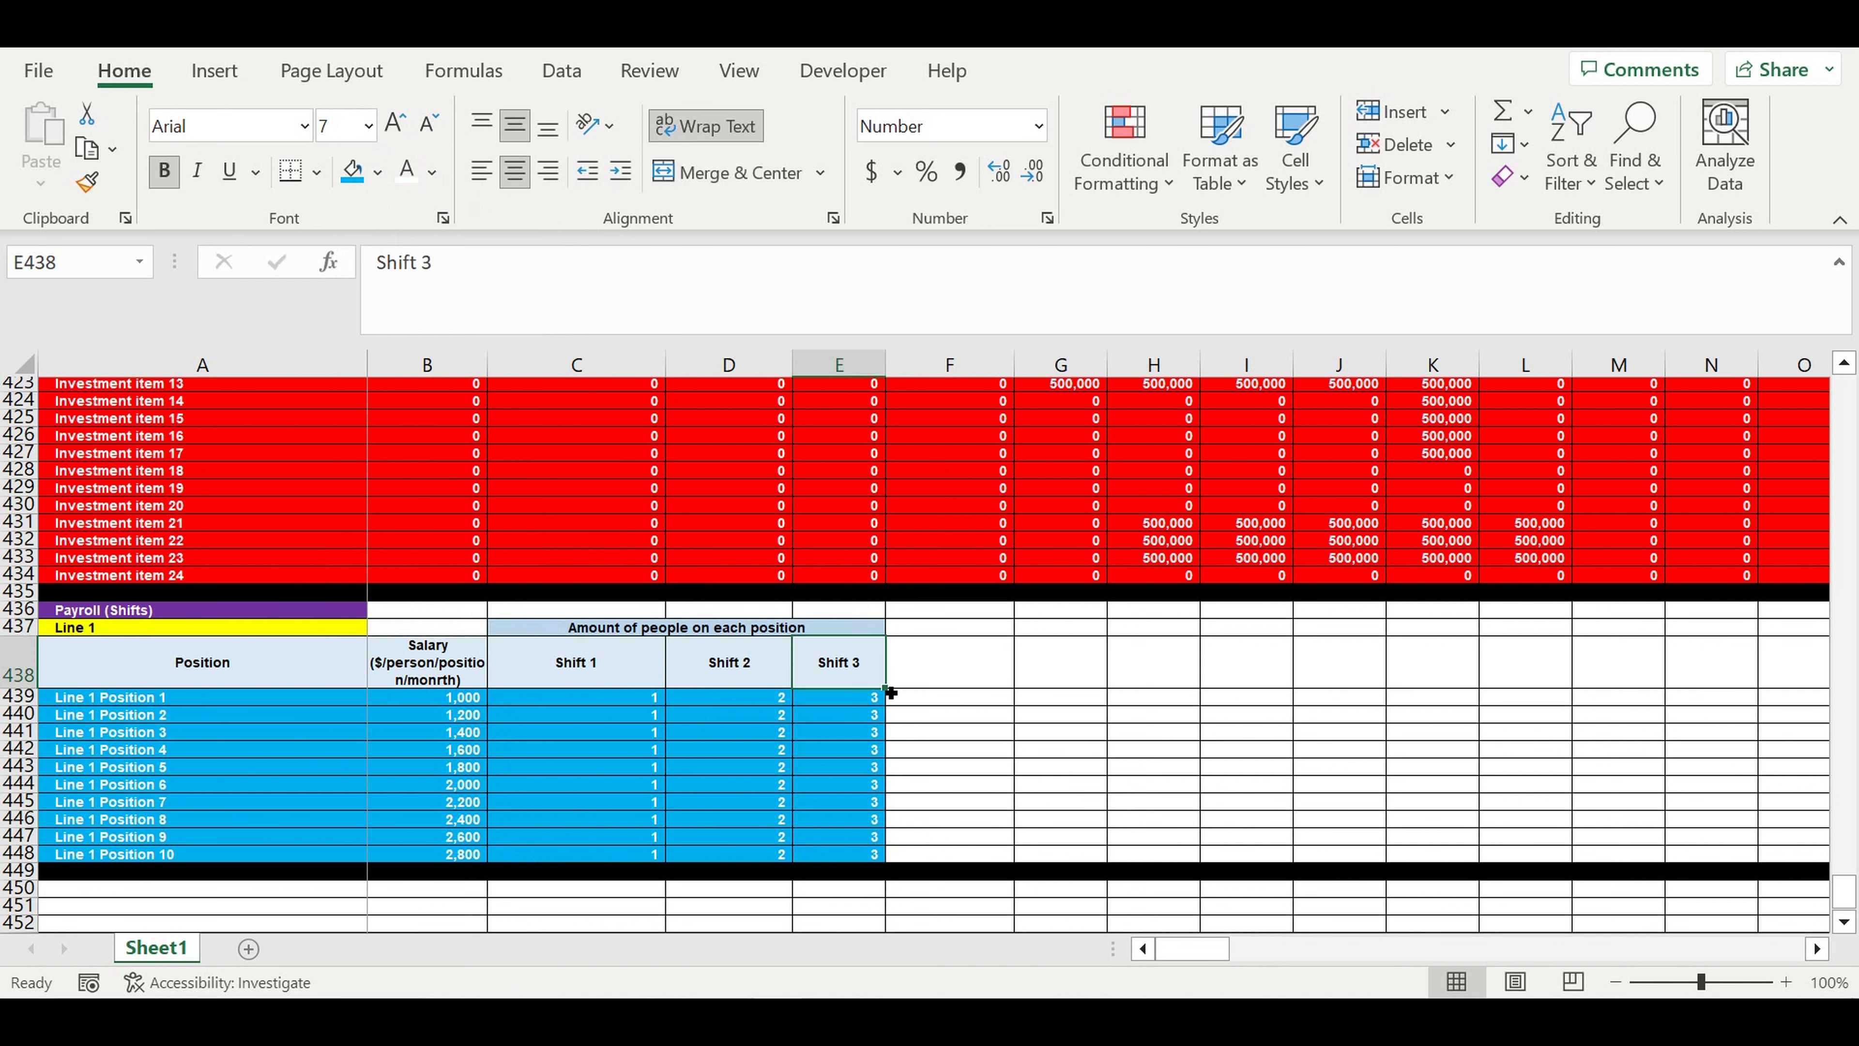
{"action": "left_click_drag", "start_coordinate": [889, 692], "coordinate": [998, 702]}
{"action": "left_click", "coordinate": [1000, 677]}
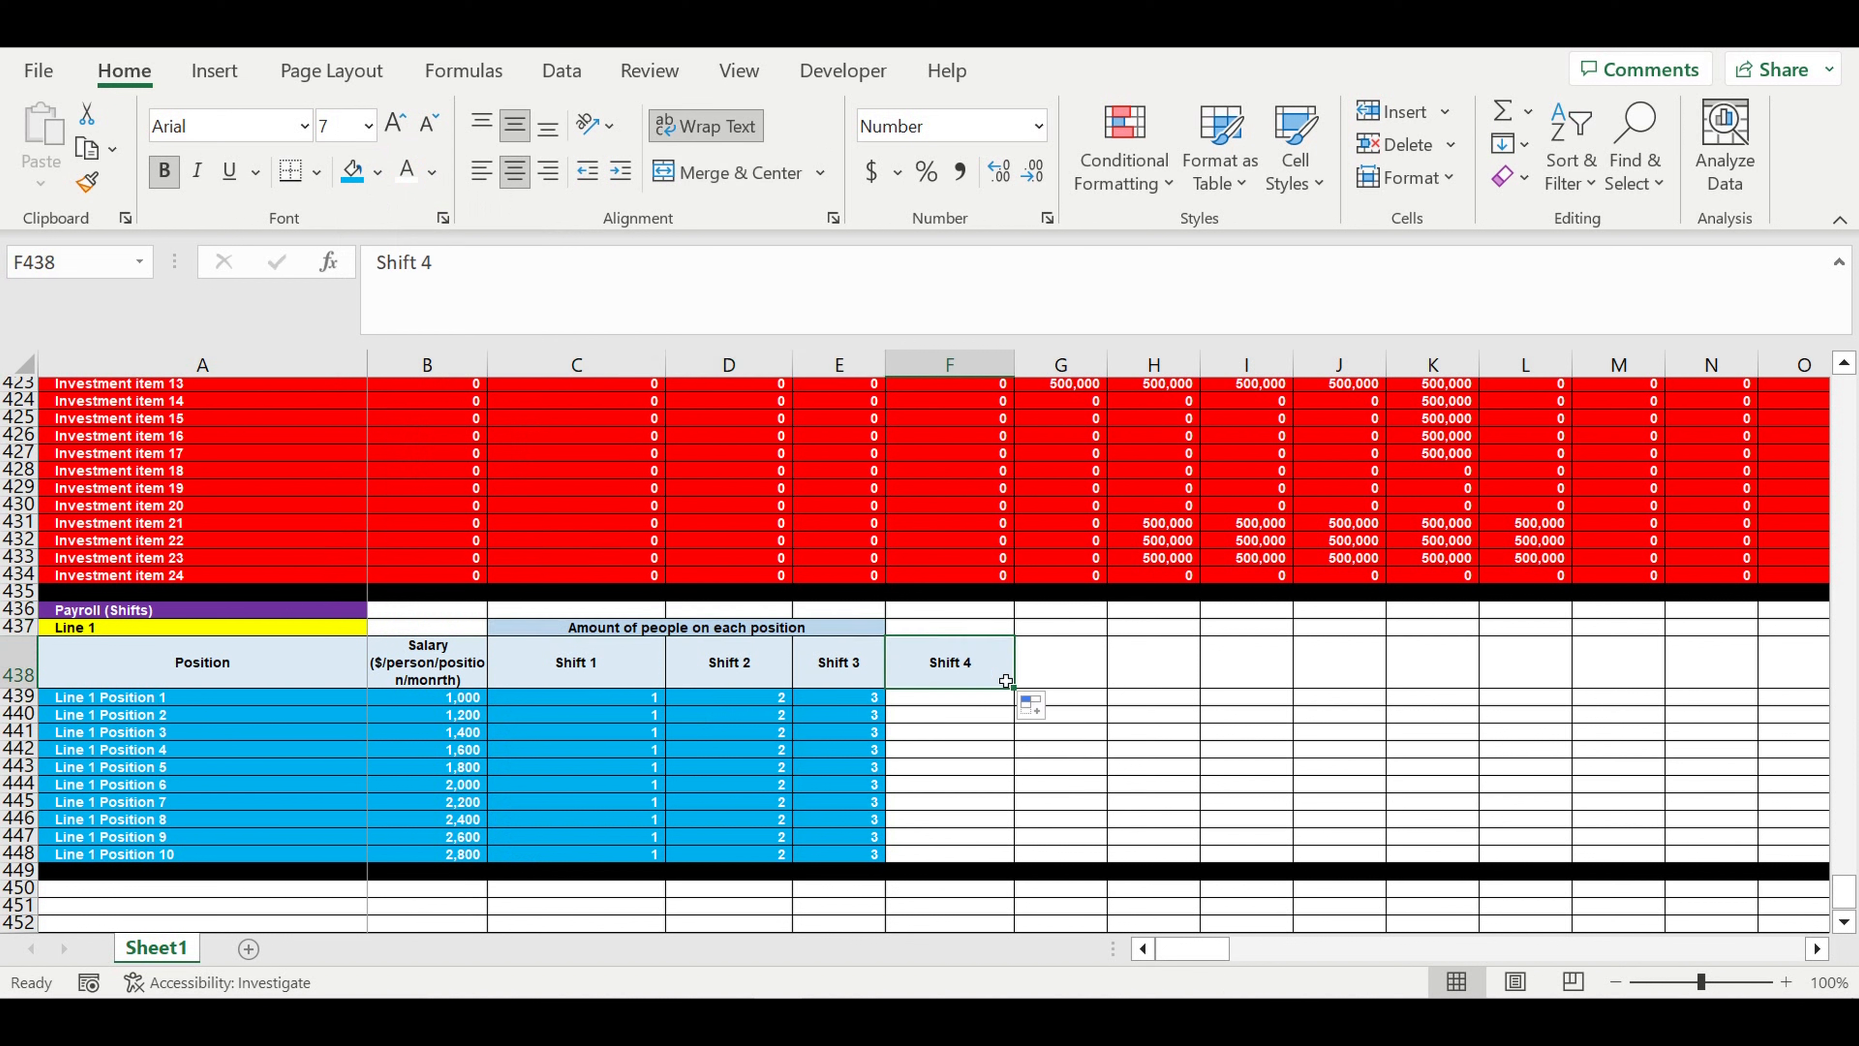
{"action": "type", "text": "="}
{"action": "left_click", "coordinate": [568, 667]}
{"action": "key", "text": "ctrl+Return"}
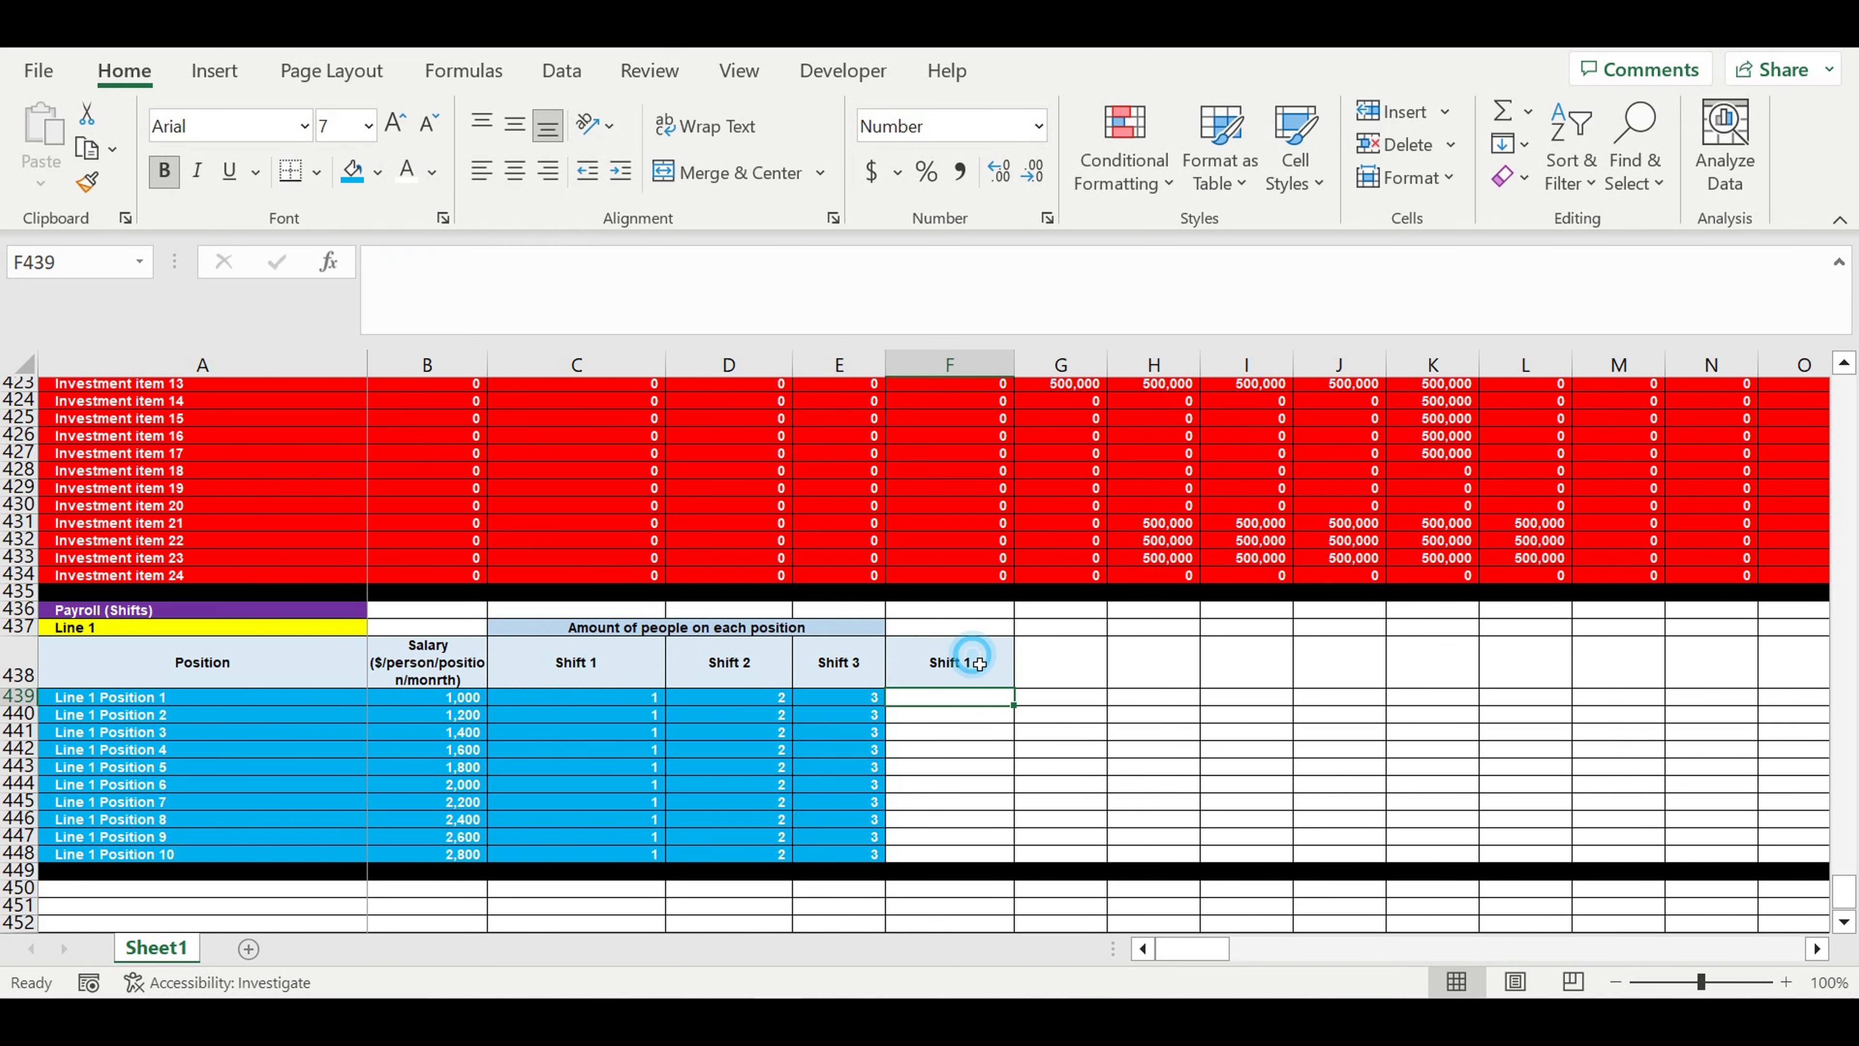
{"action": "left_click_drag", "start_coordinate": [1018, 690], "coordinate": [1194, 692]}
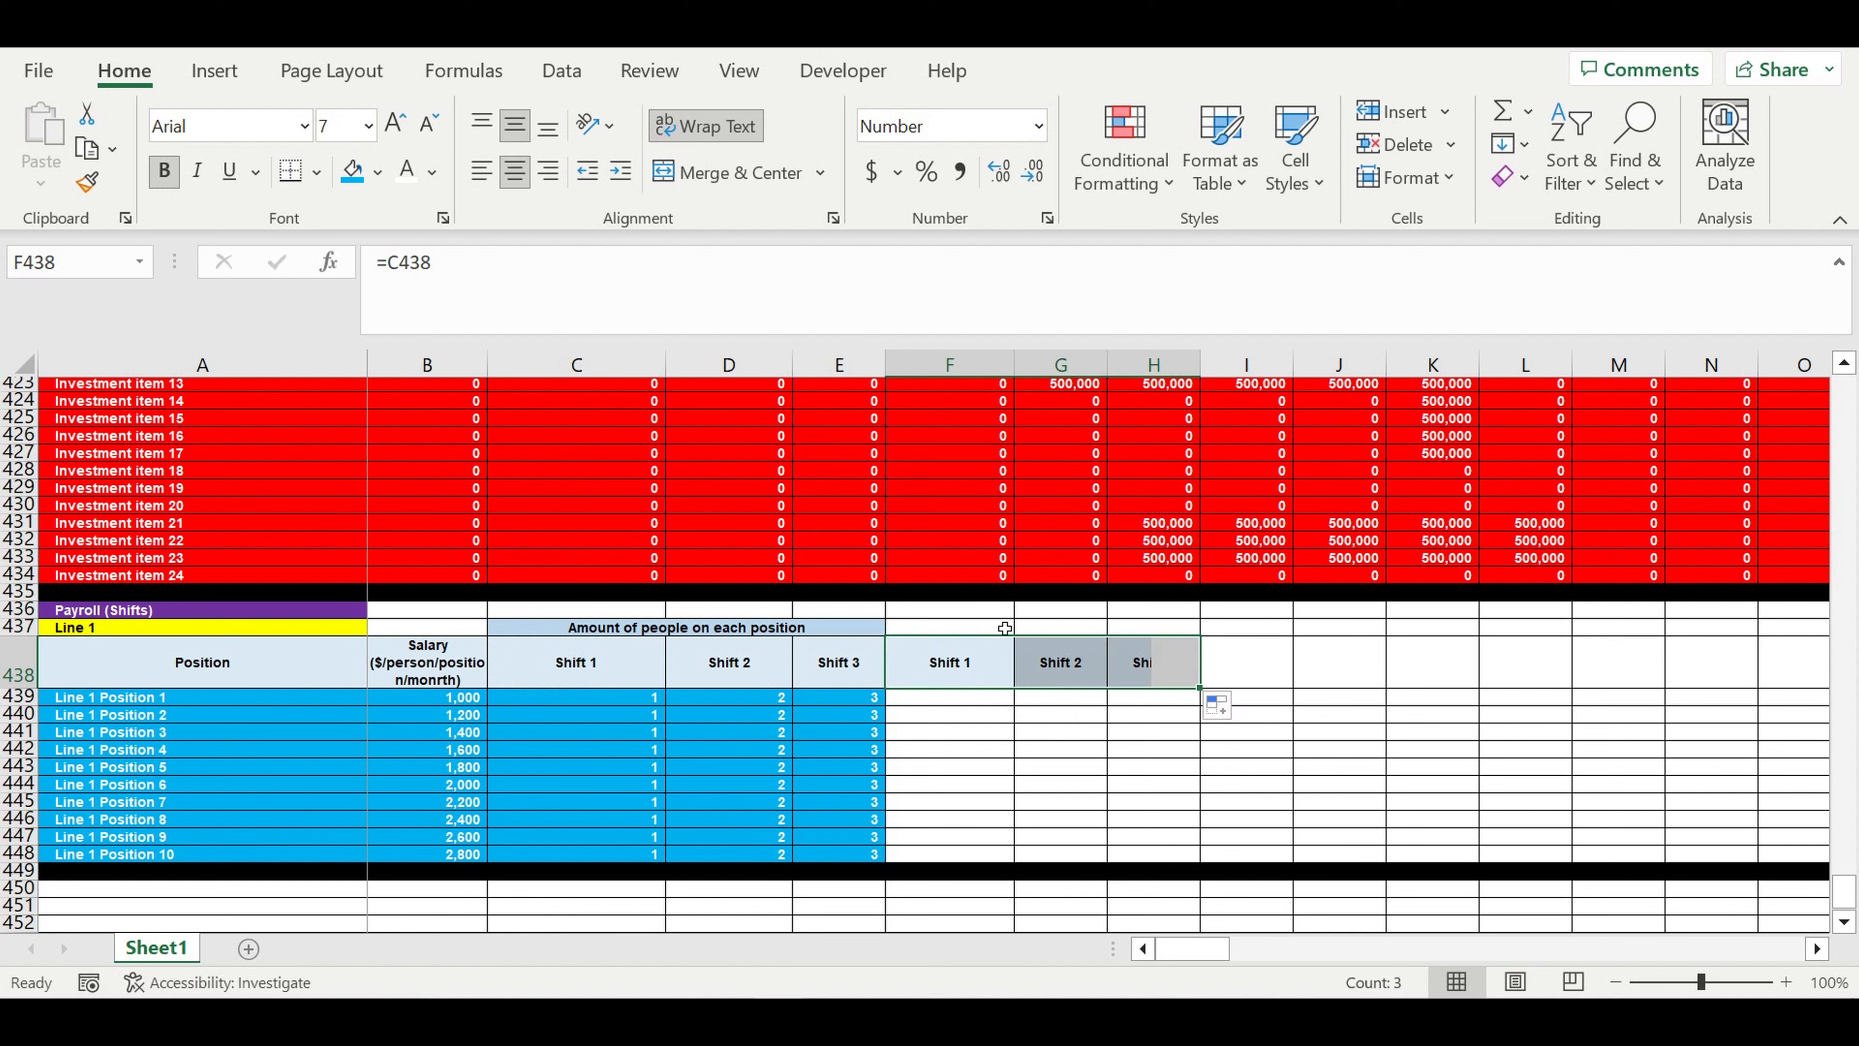
- Copy the merged "Amount of people on each position" header to F437 and give the copy a darker blue theme fill
{"action": "left_click", "coordinate": [999, 626]}
{"action": "left_click", "coordinate": [818, 631]}
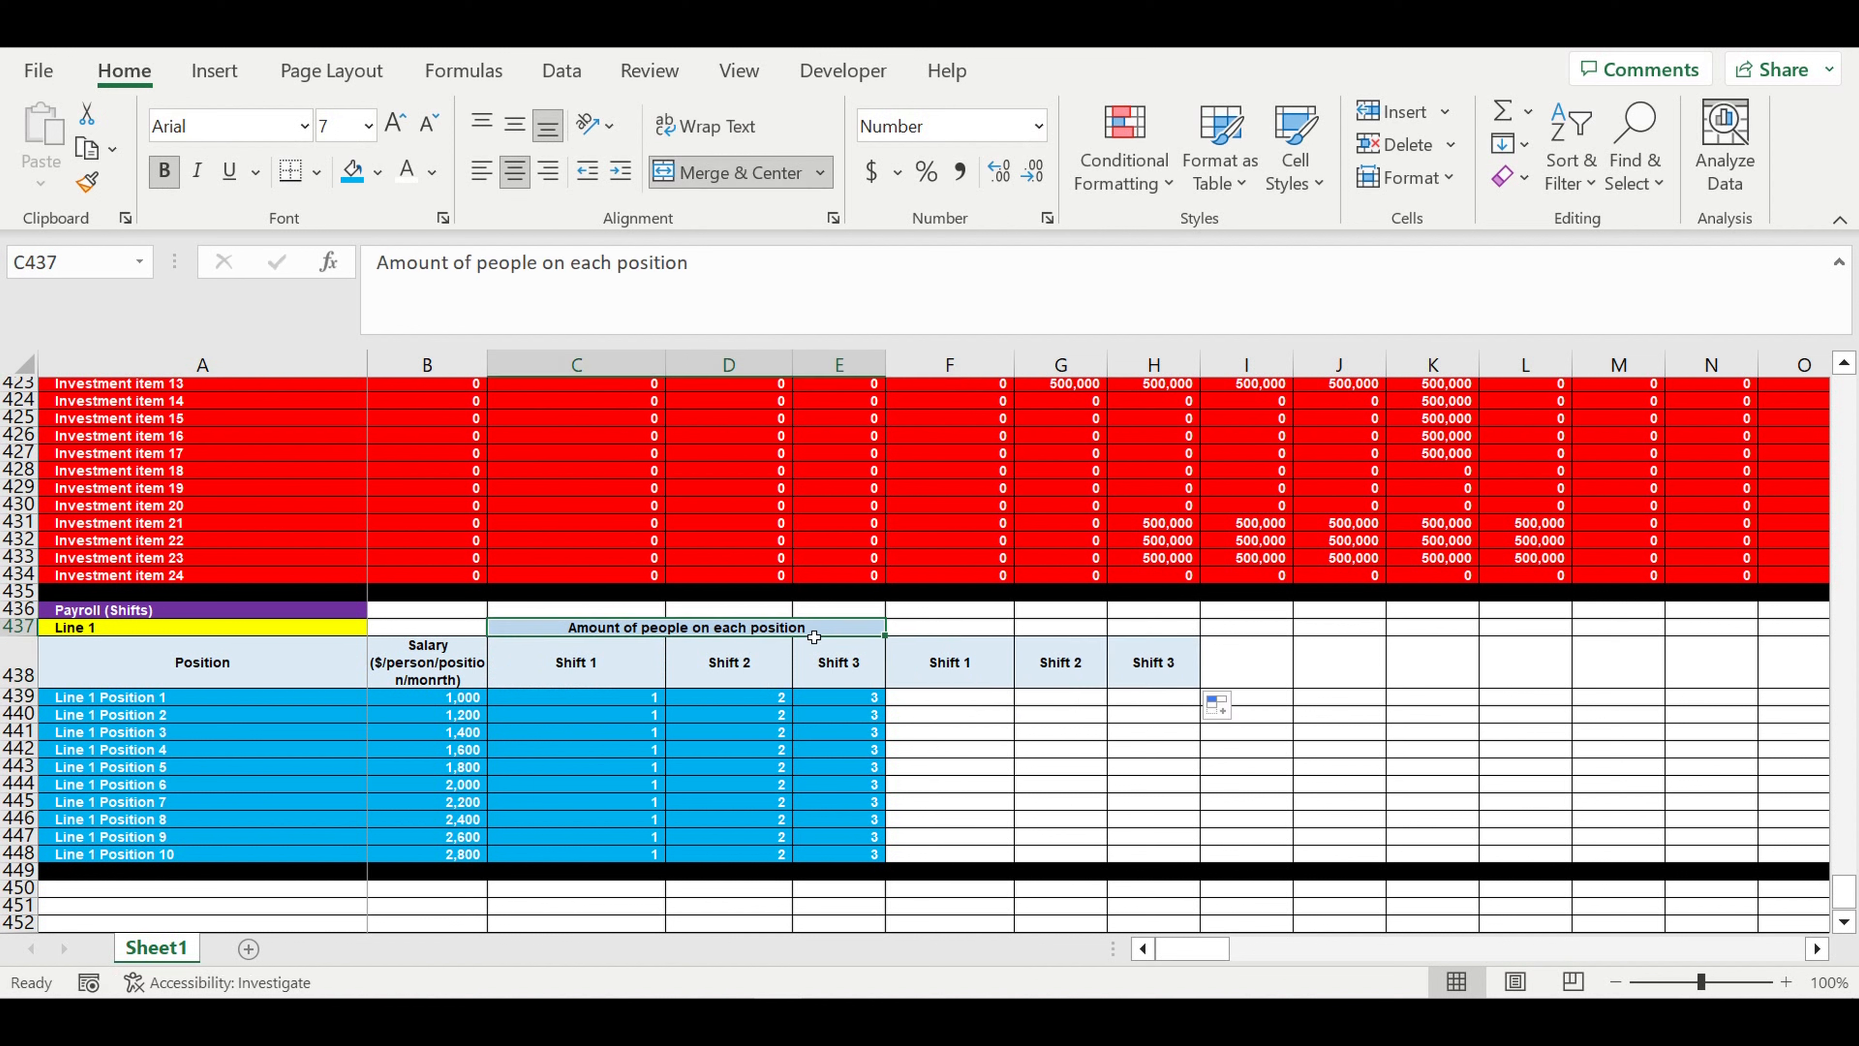
{"action": "key", "text": "ctrl+c"}
{"action": "left_click", "coordinate": [950, 616]}
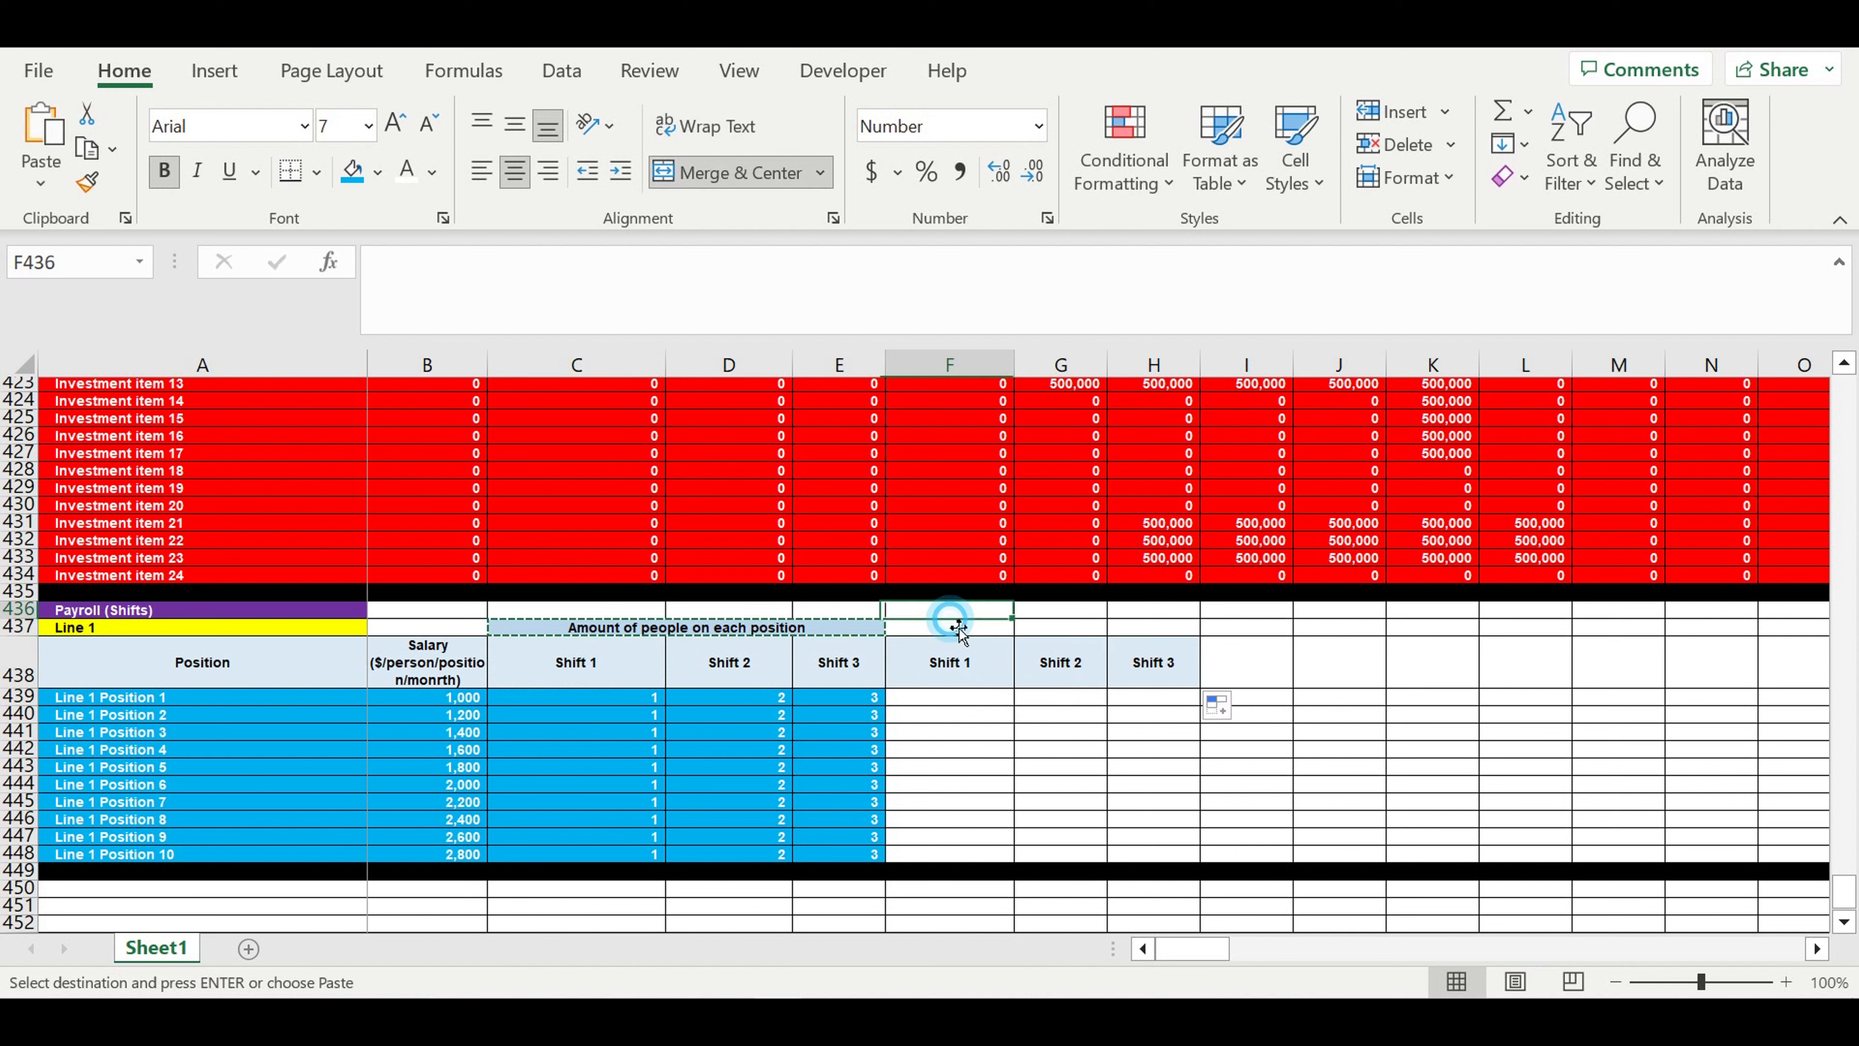
{"action": "left_click", "coordinate": [938, 630]}
{"action": "key", "text": "ctrl+v"}
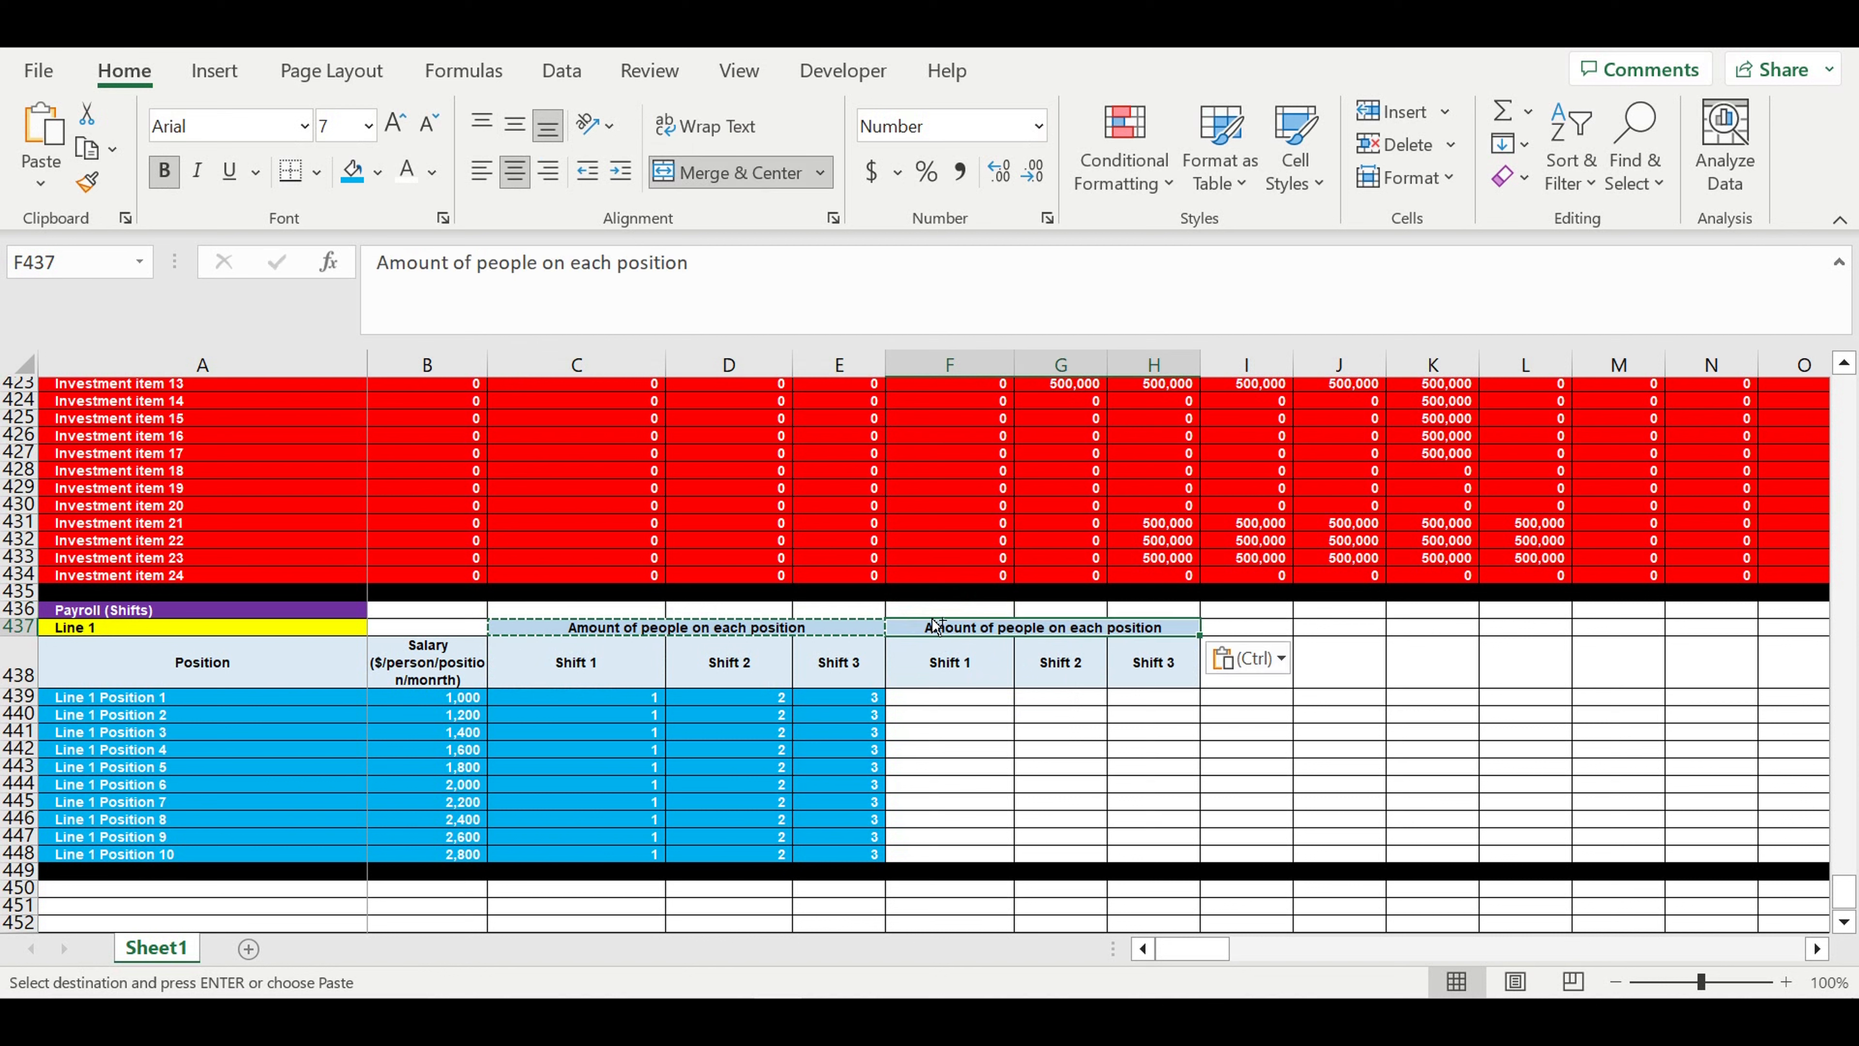
{"action": "left_click", "coordinate": [377, 172]}
{"action": "left_click", "coordinate": [553, 323]}
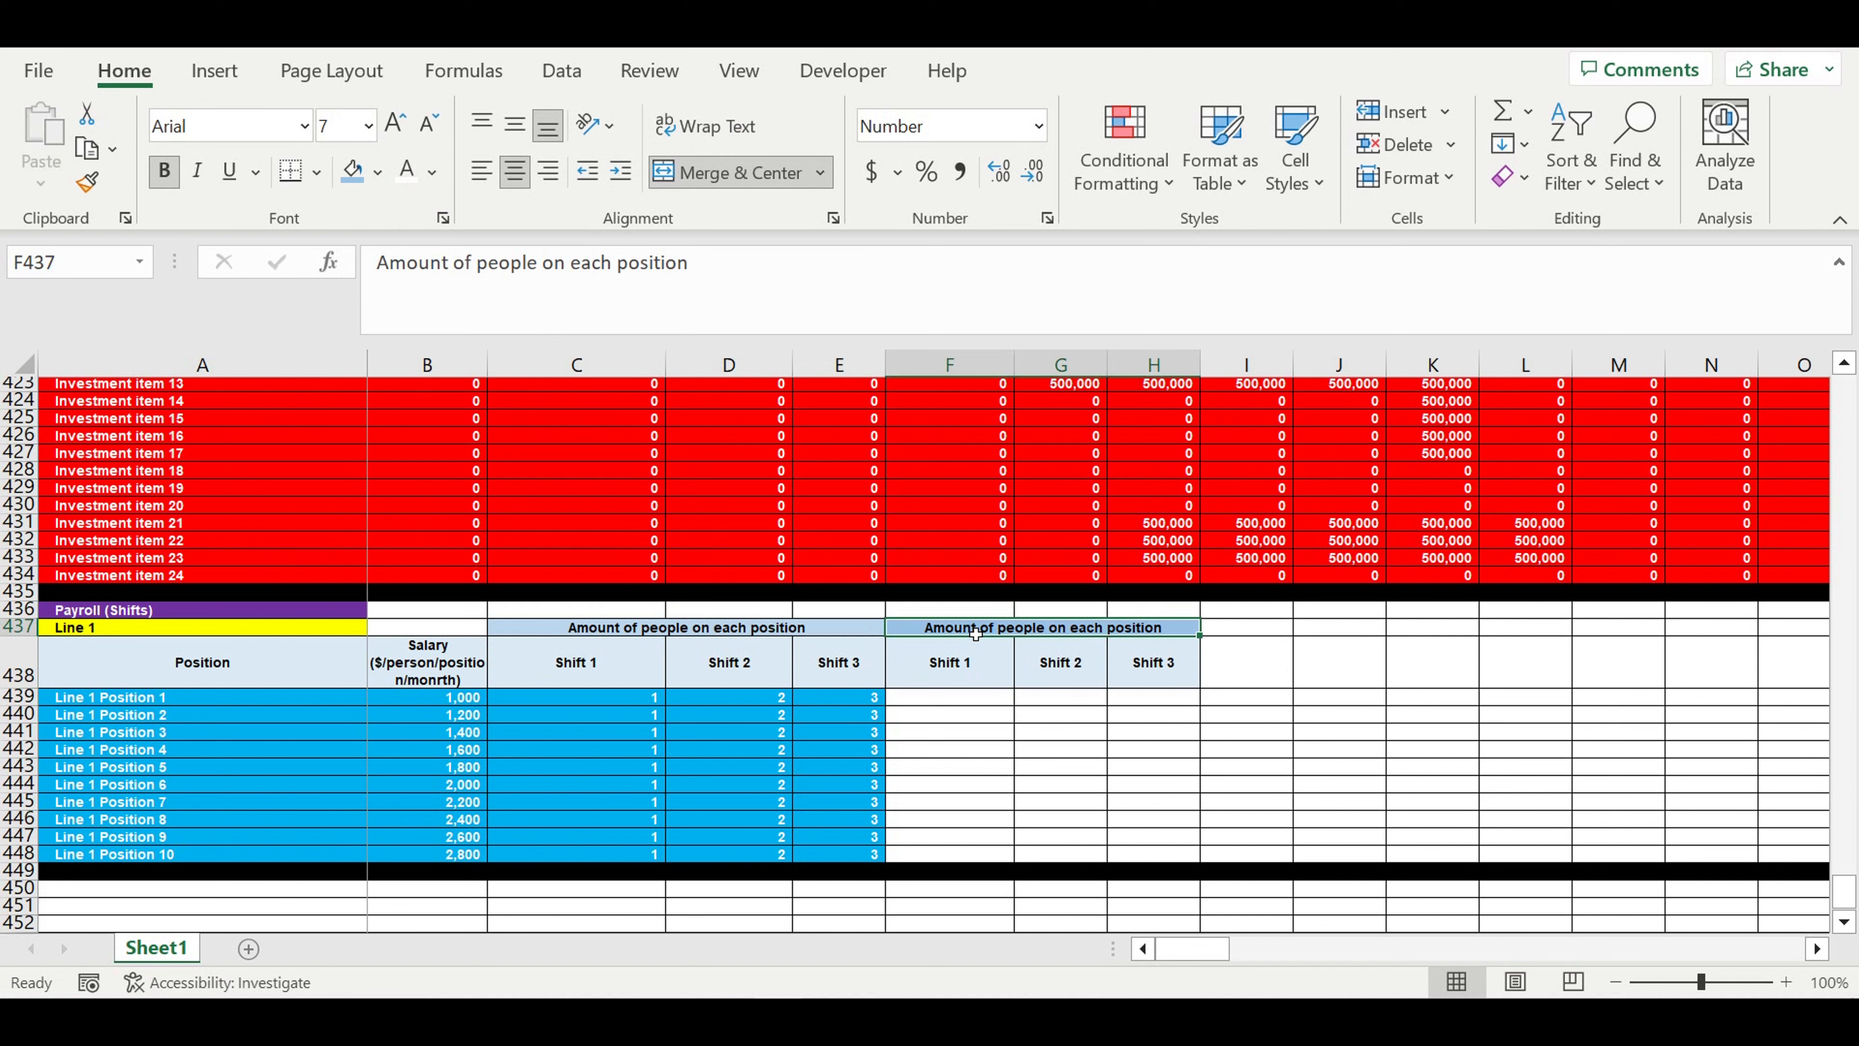
- Replace the copied header text in F437 with "Salary ($/month)"
{"action": "type", "text": "Salary ("}
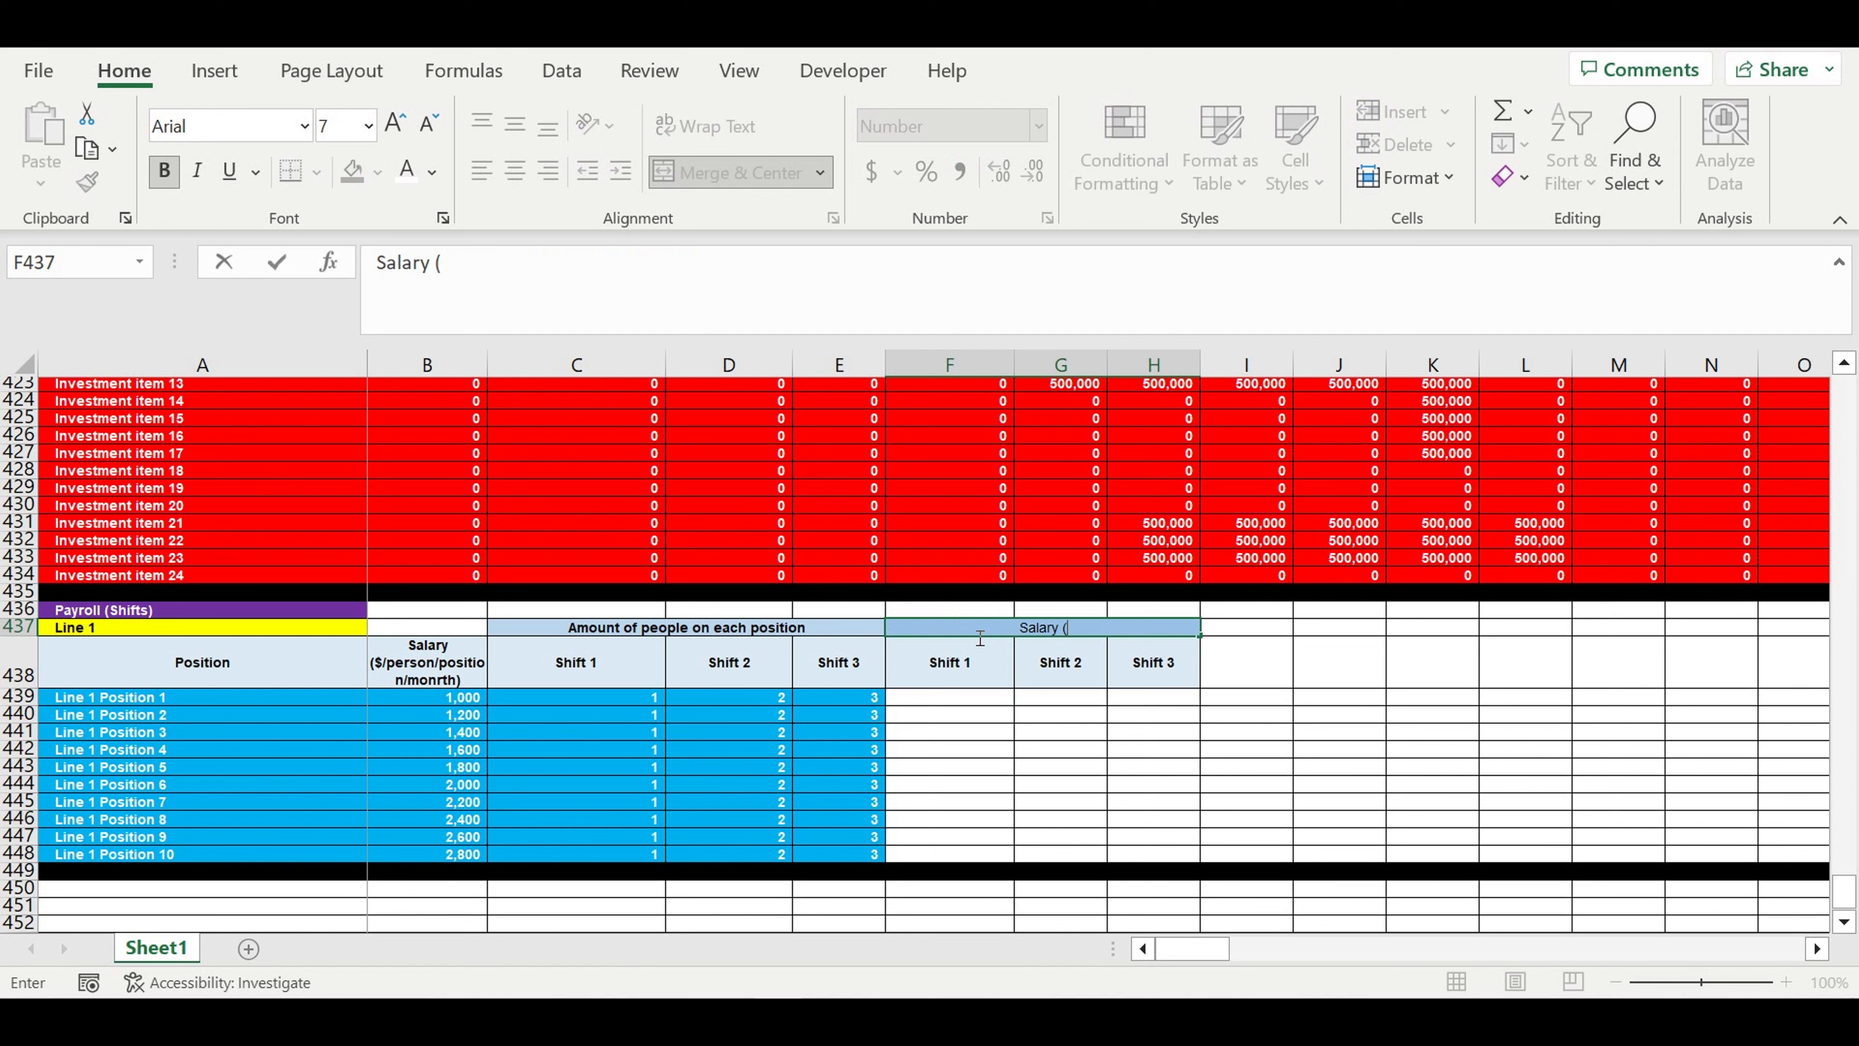
{"action": "type", "text": "$/month)"}
{"action": "key", "text": "Return"}
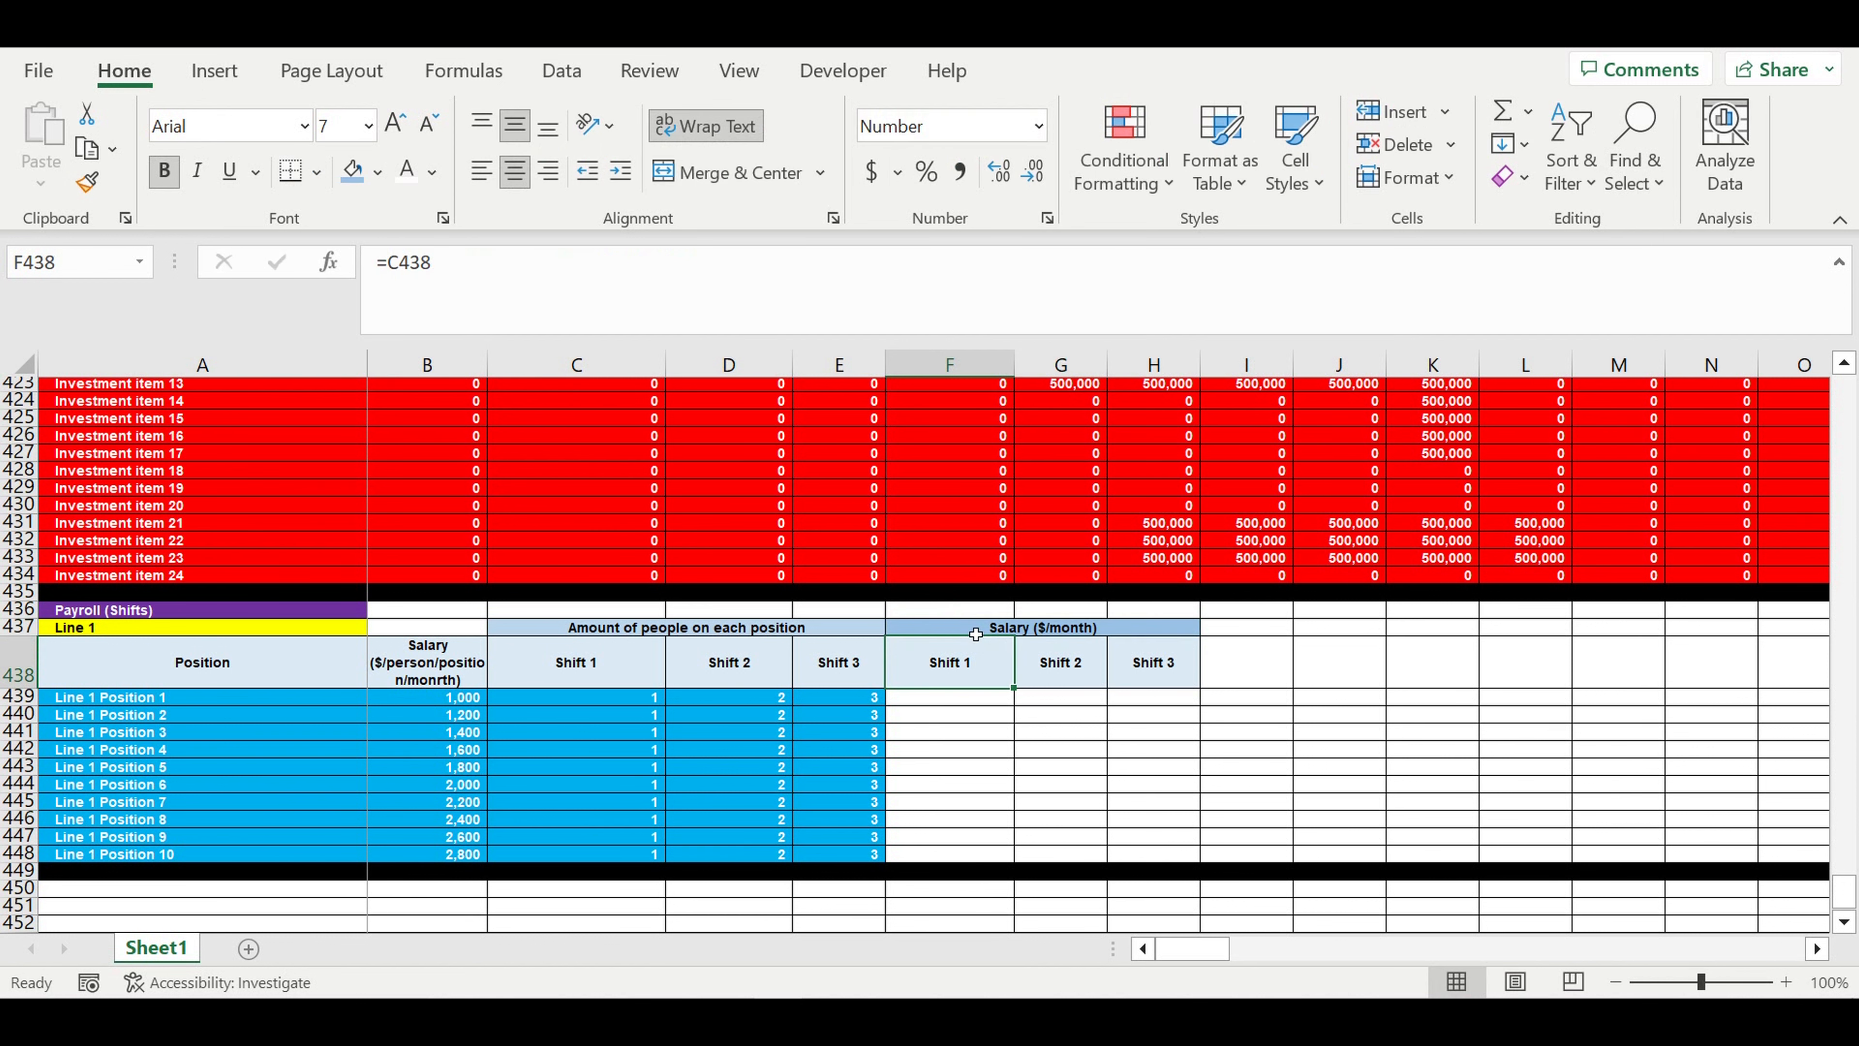
{"action": "left_click", "coordinate": [1171, 664]}
{"action": "left_click", "coordinate": [983, 663]}
{"action": "left_click", "coordinate": [88, 629]}
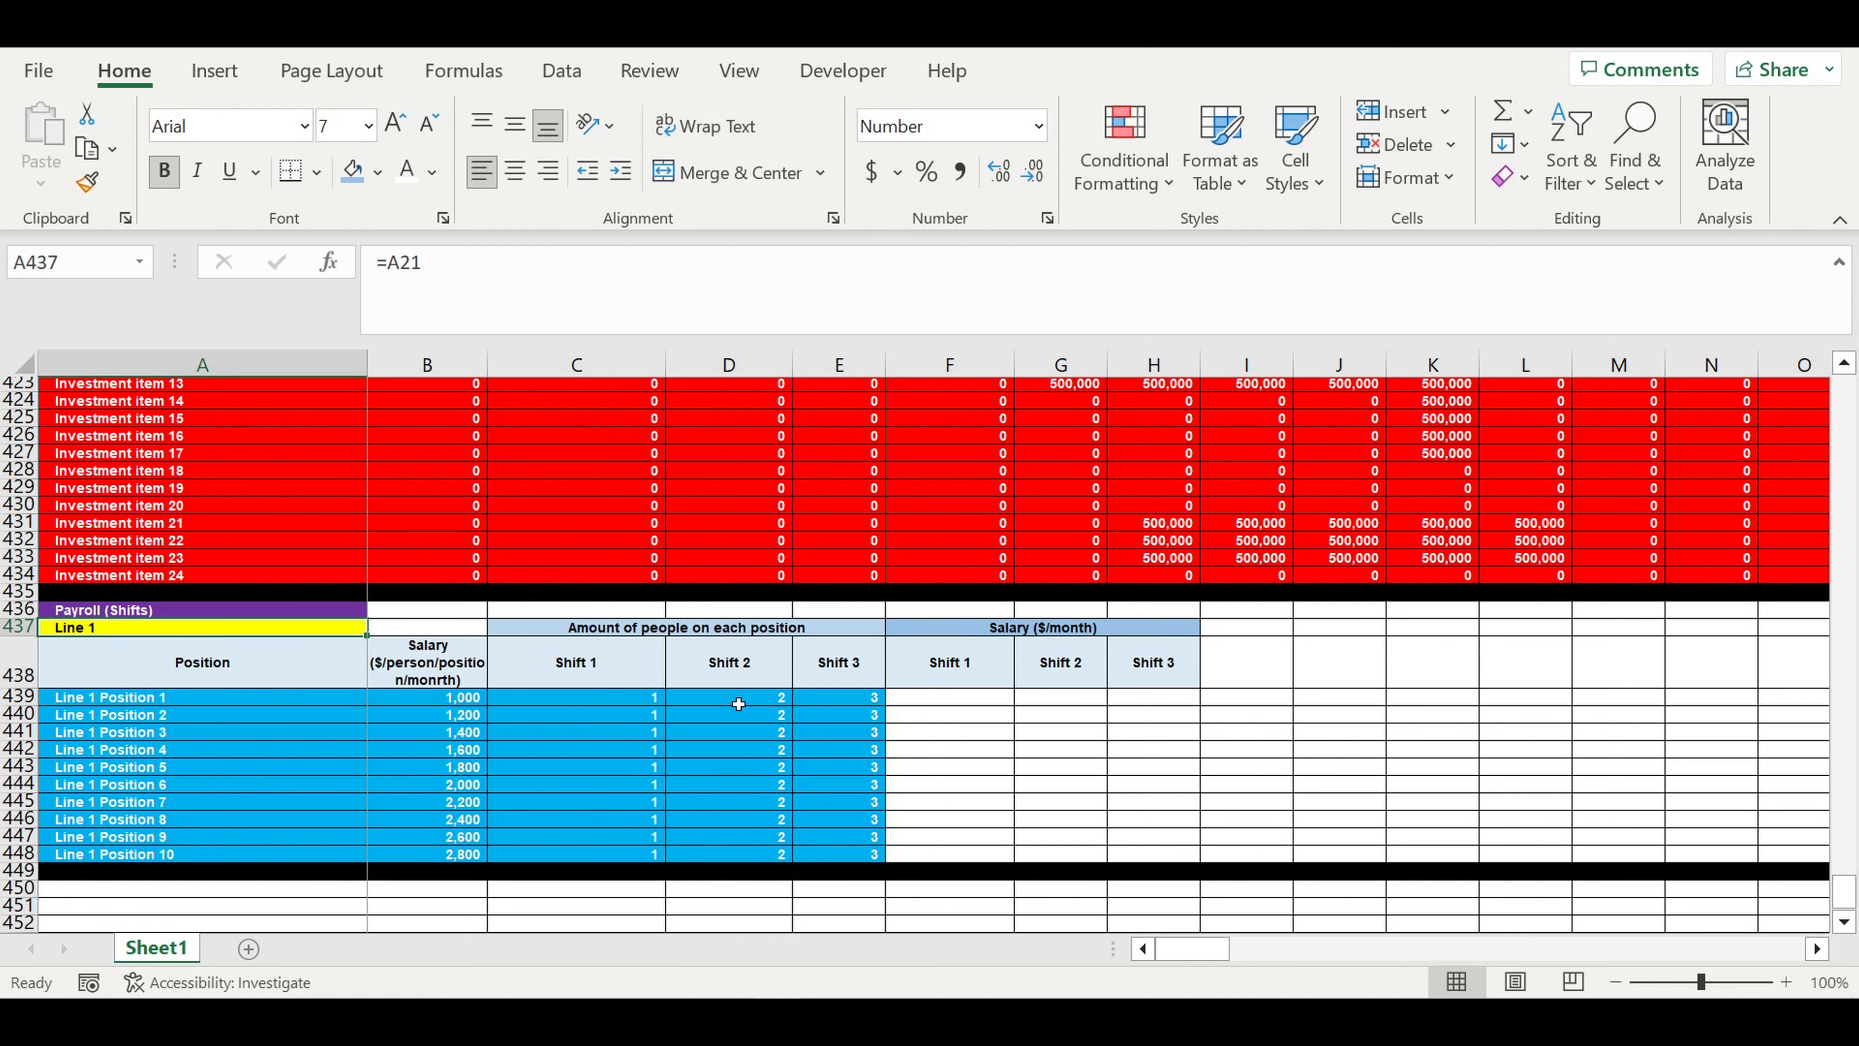
{"action": "left_click", "coordinate": [583, 668]}
{"action": "left_click", "coordinate": [732, 677]}
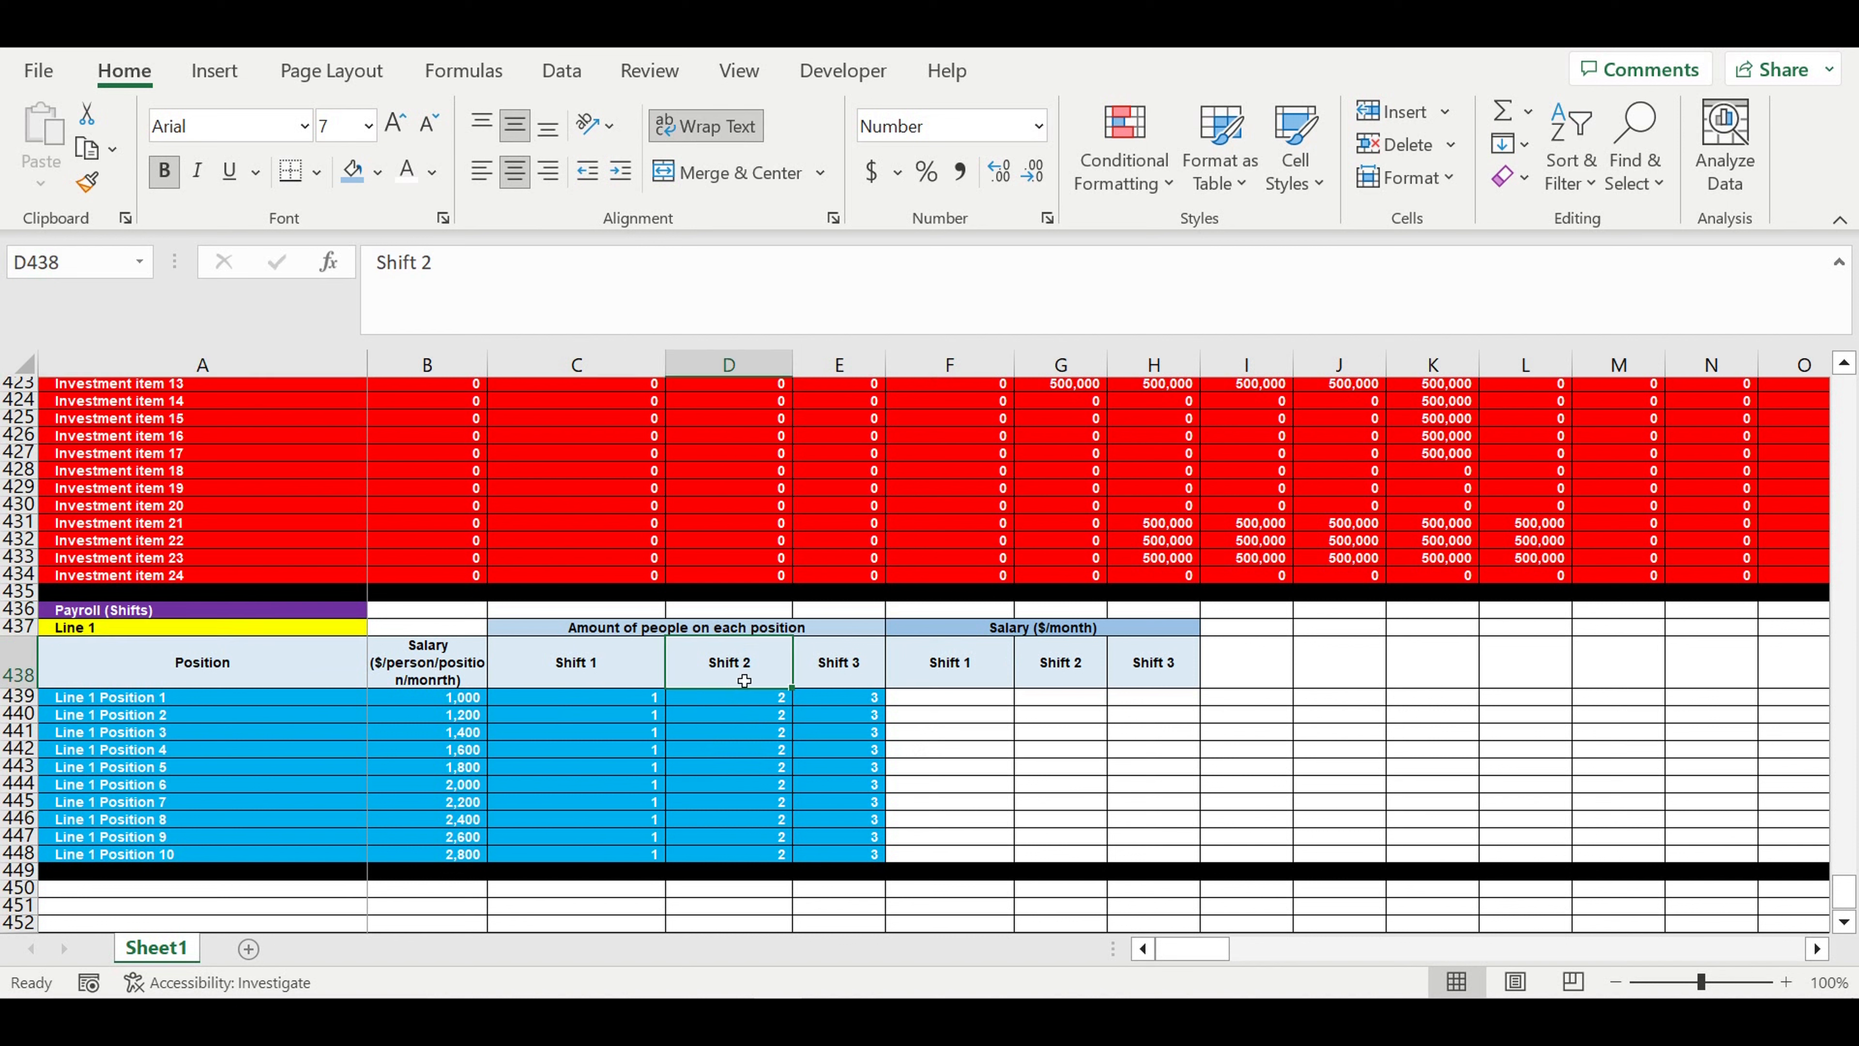
{"action": "left_click", "coordinate": [846, 673]}
- Calculate the monthly salary per shift with =$B439*C439 in F439 and fill the formula across F439:H448
{"action": "left_click", "coordinate": [968, 699]}
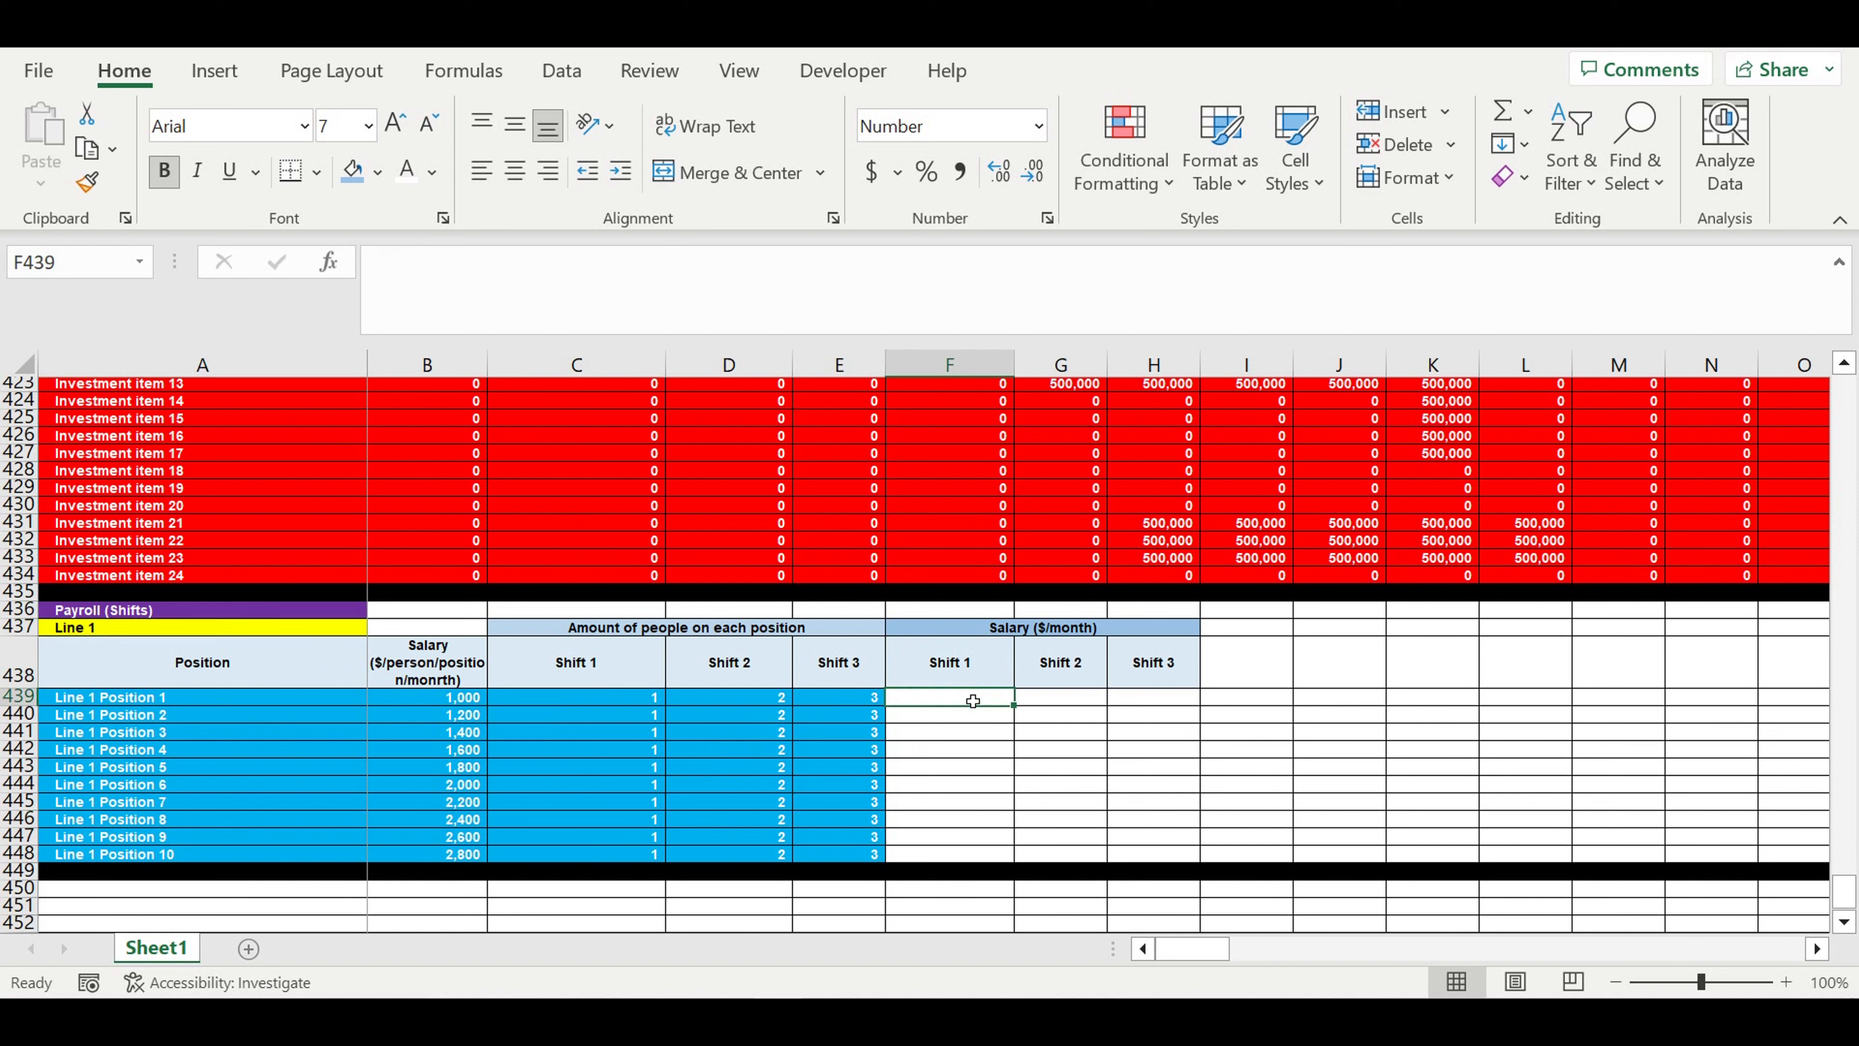
{"action": "type", "text": "="}
{"action": "left_click", "coordinate": [446, 700]}
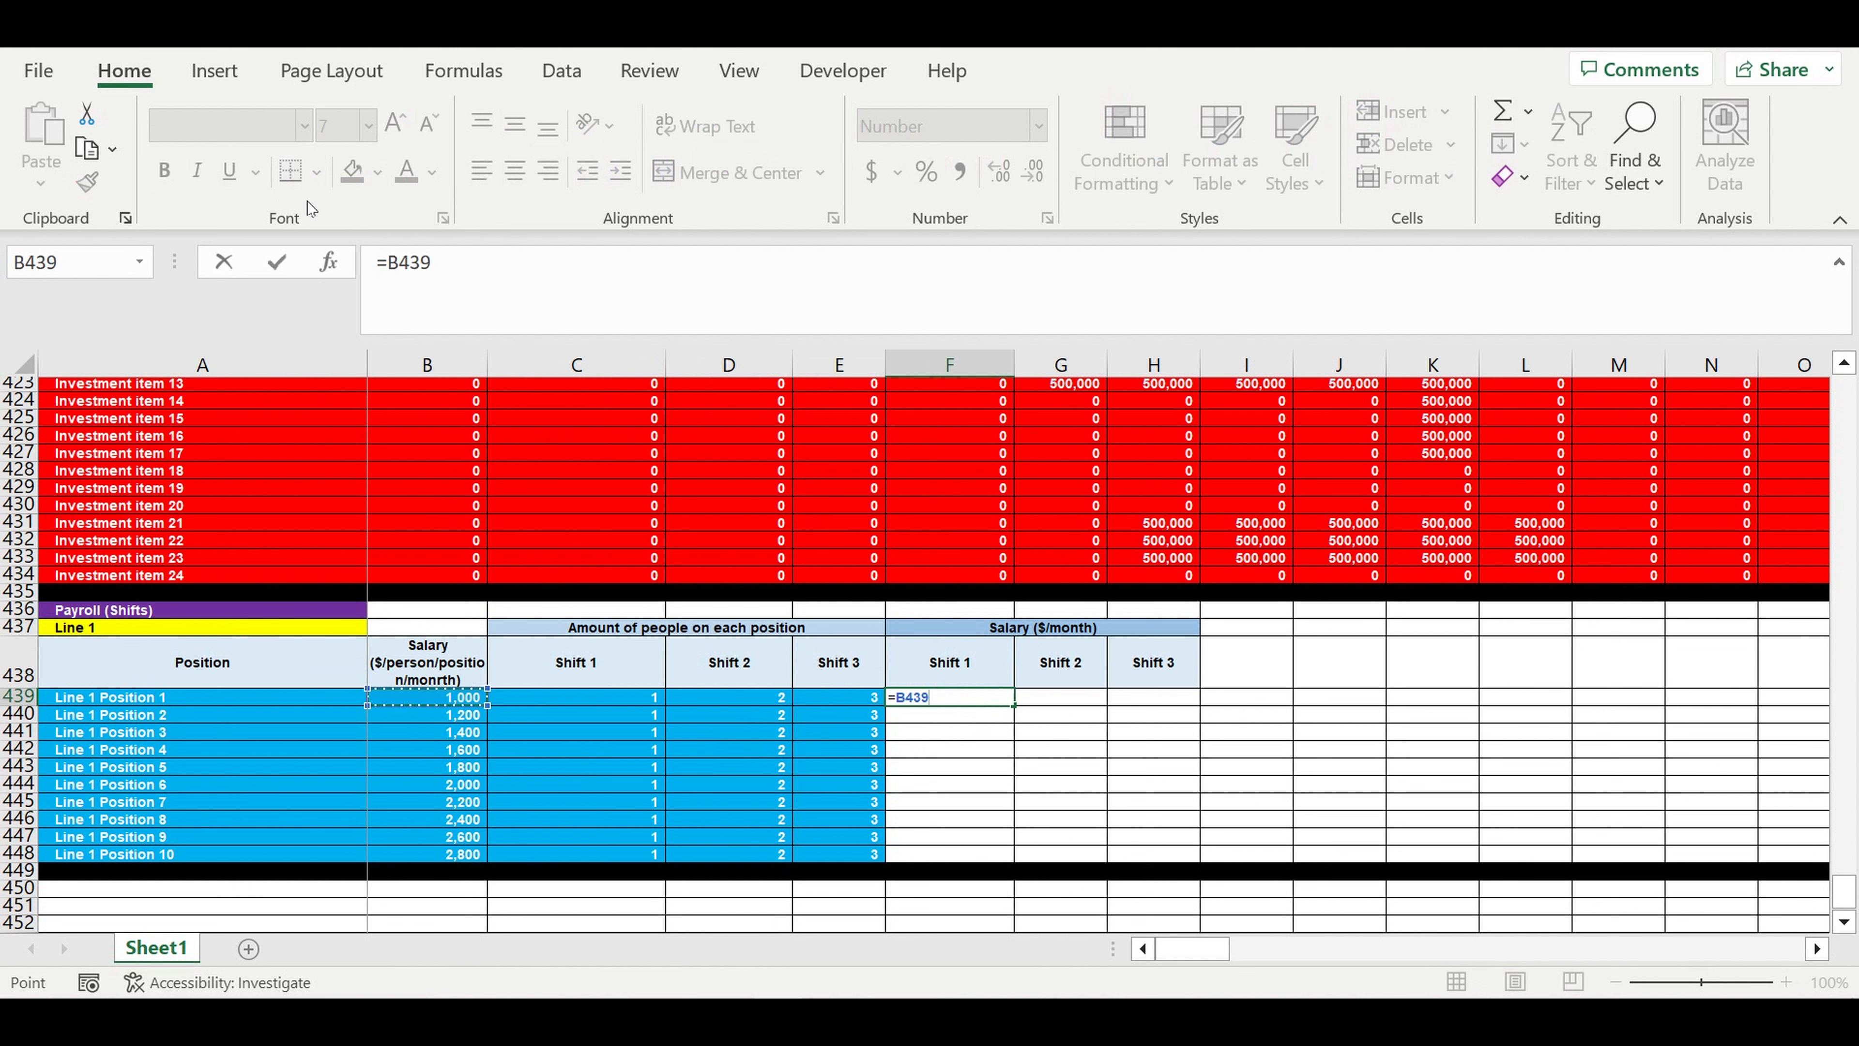
{"action": "left_click", "coordinate": [390, 269]}
{"action": "type", "text": "$"}
{"action": "left_click", "coordinate": [488, 262]}
{"action": "type", "text": "*"}
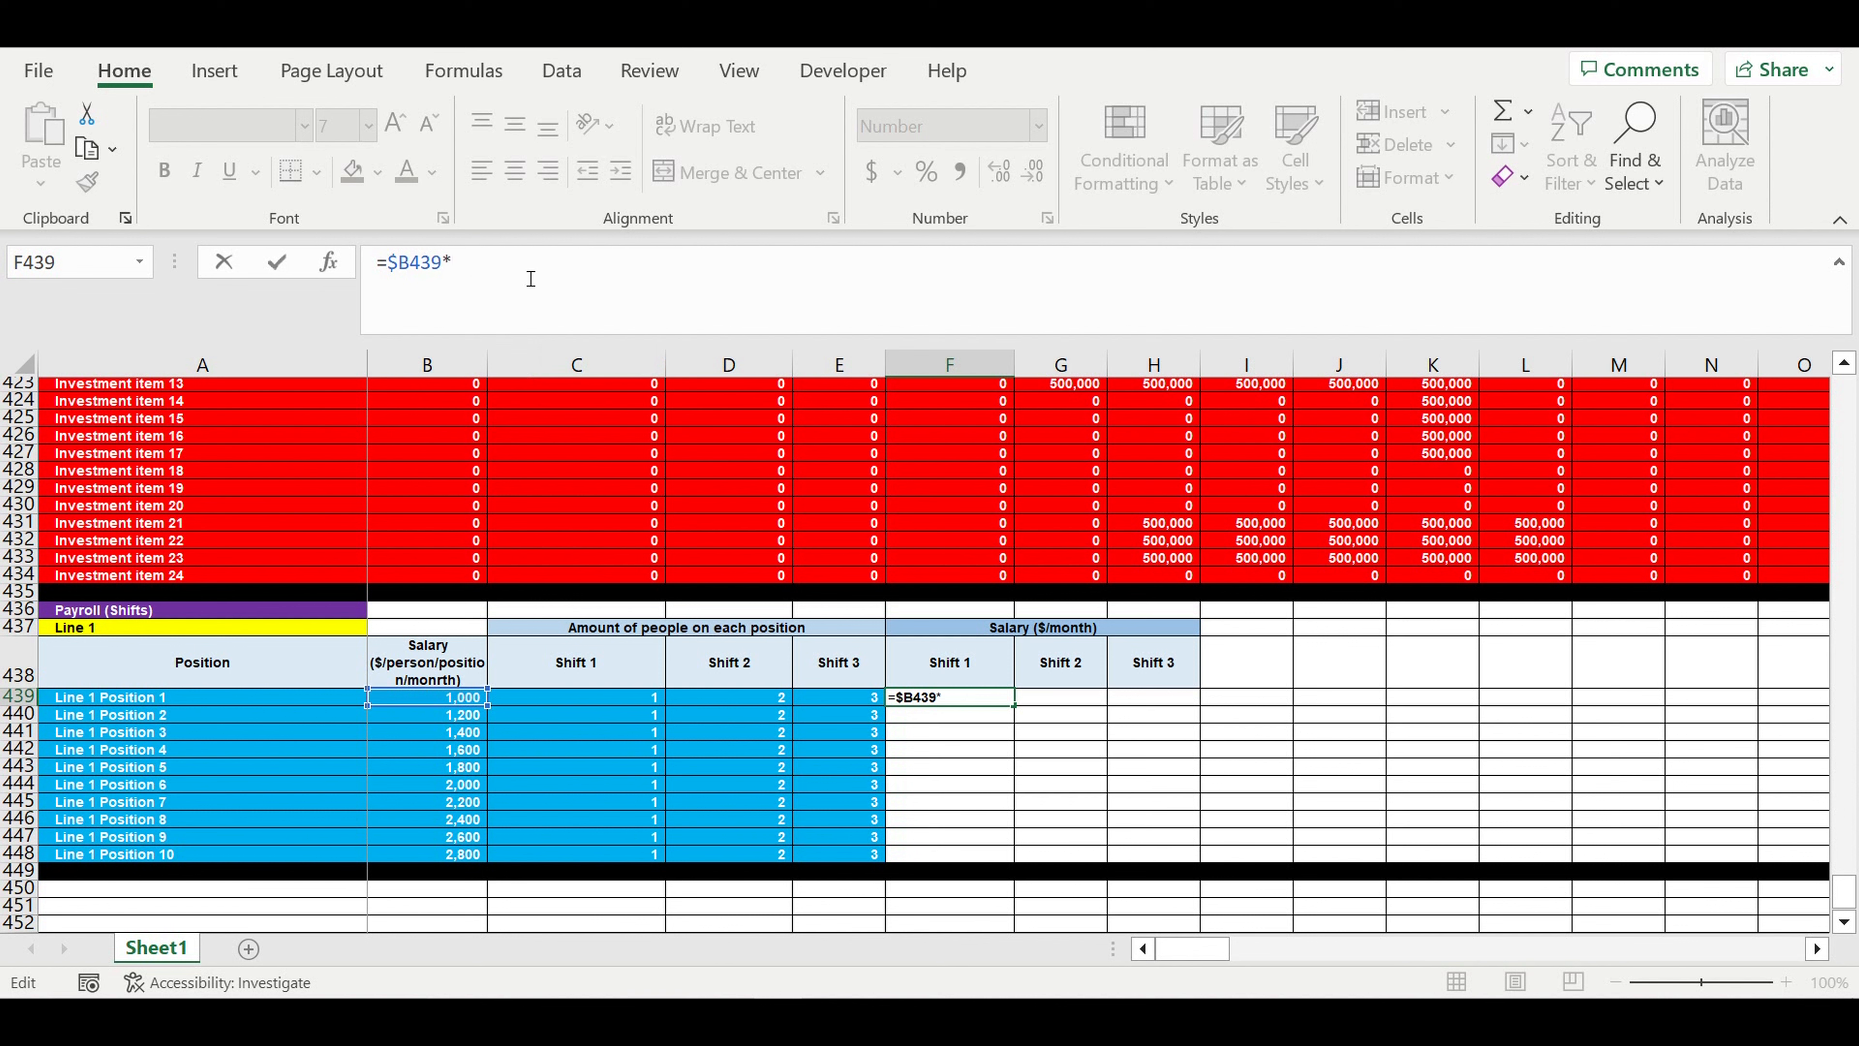
{"action": "left_click", "coordinate": [625, 704]}
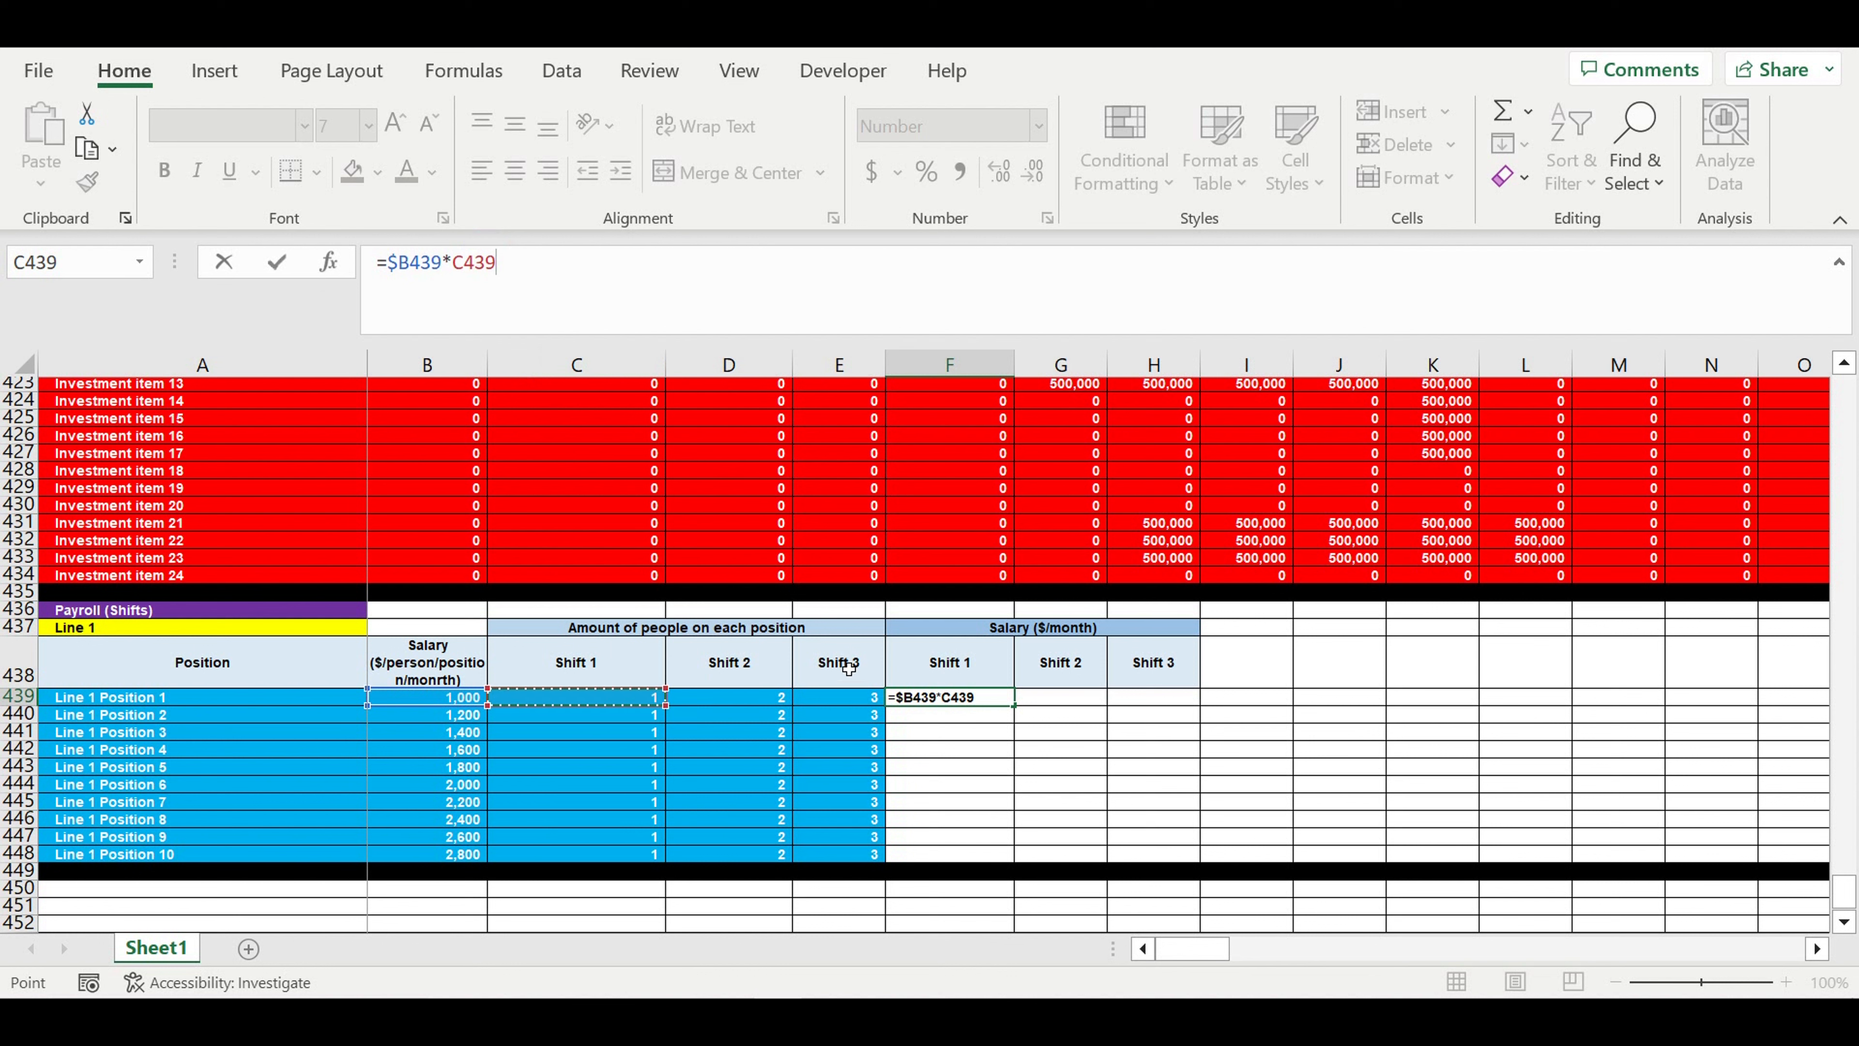
{"action": "key", "text": "ctrl+Return"}
{"action": "left_click_drag", "start_coordinate": [1018, 712], "coordinate": [1200, 857]}
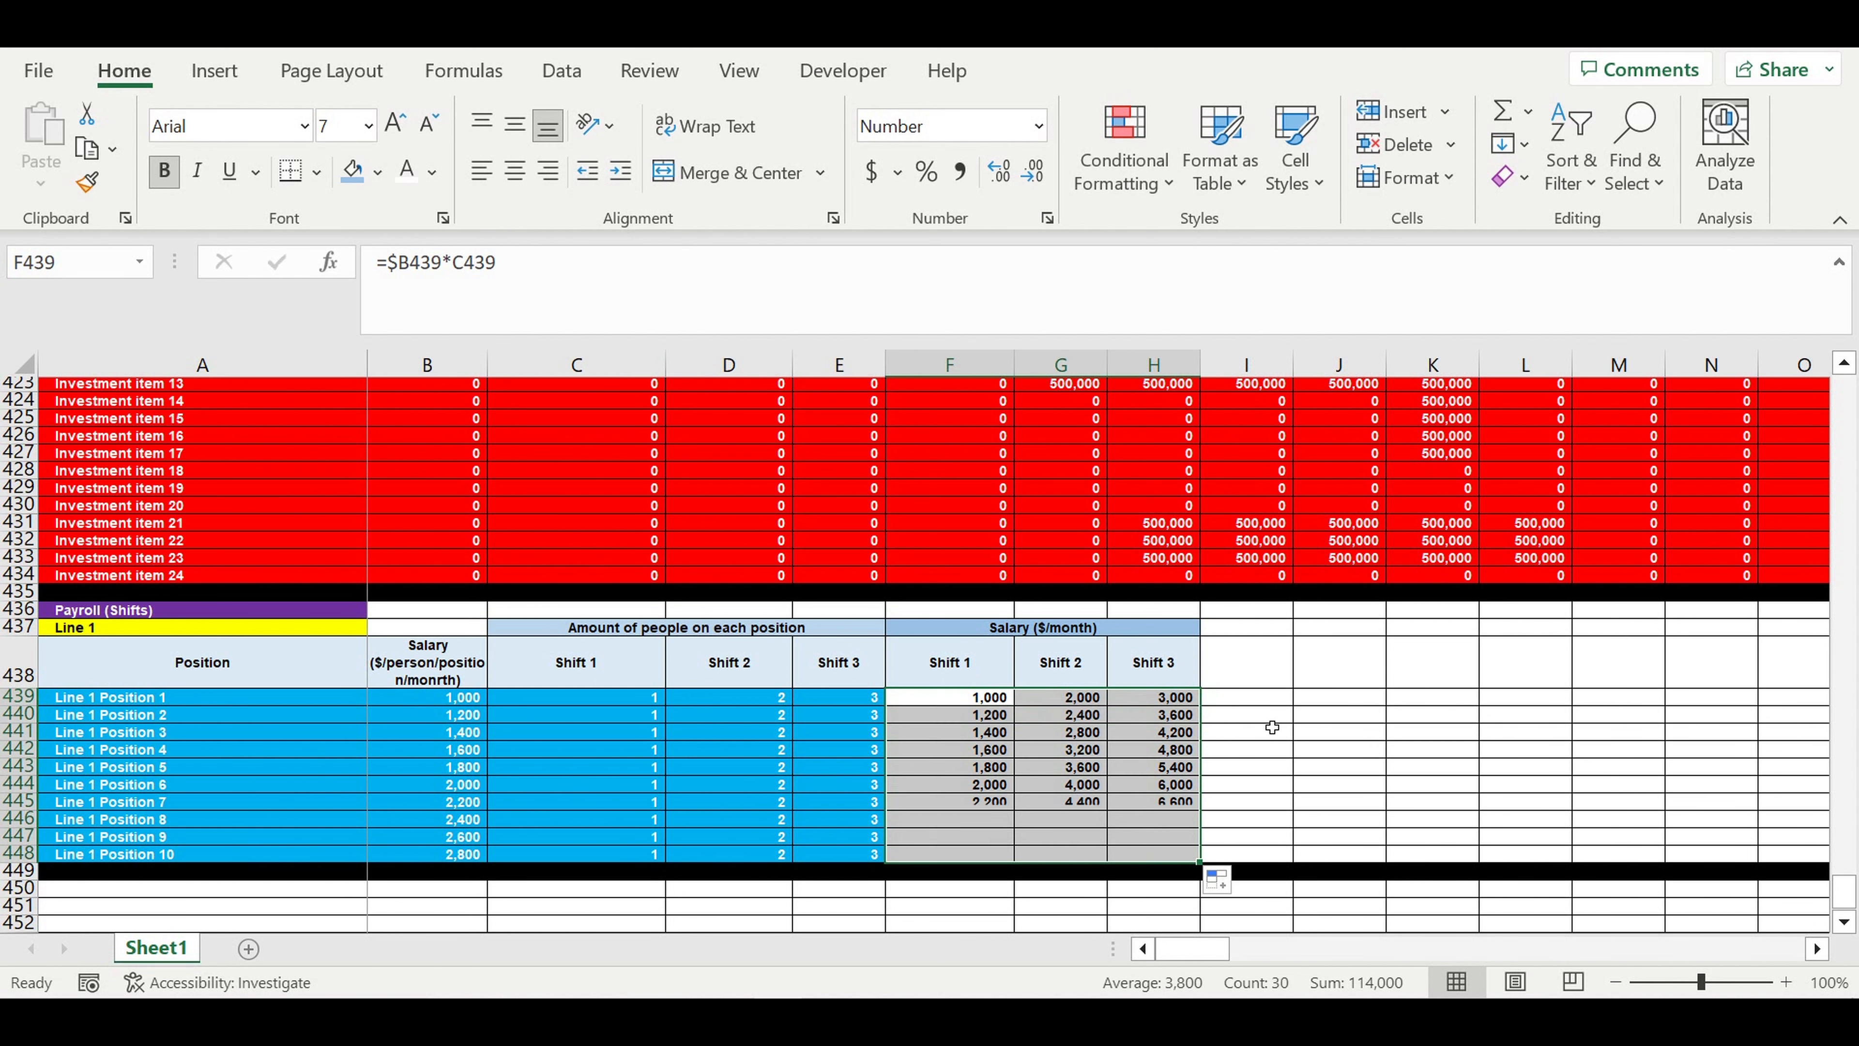
{"action": "left_click", "coordinate": [1351, 729]}
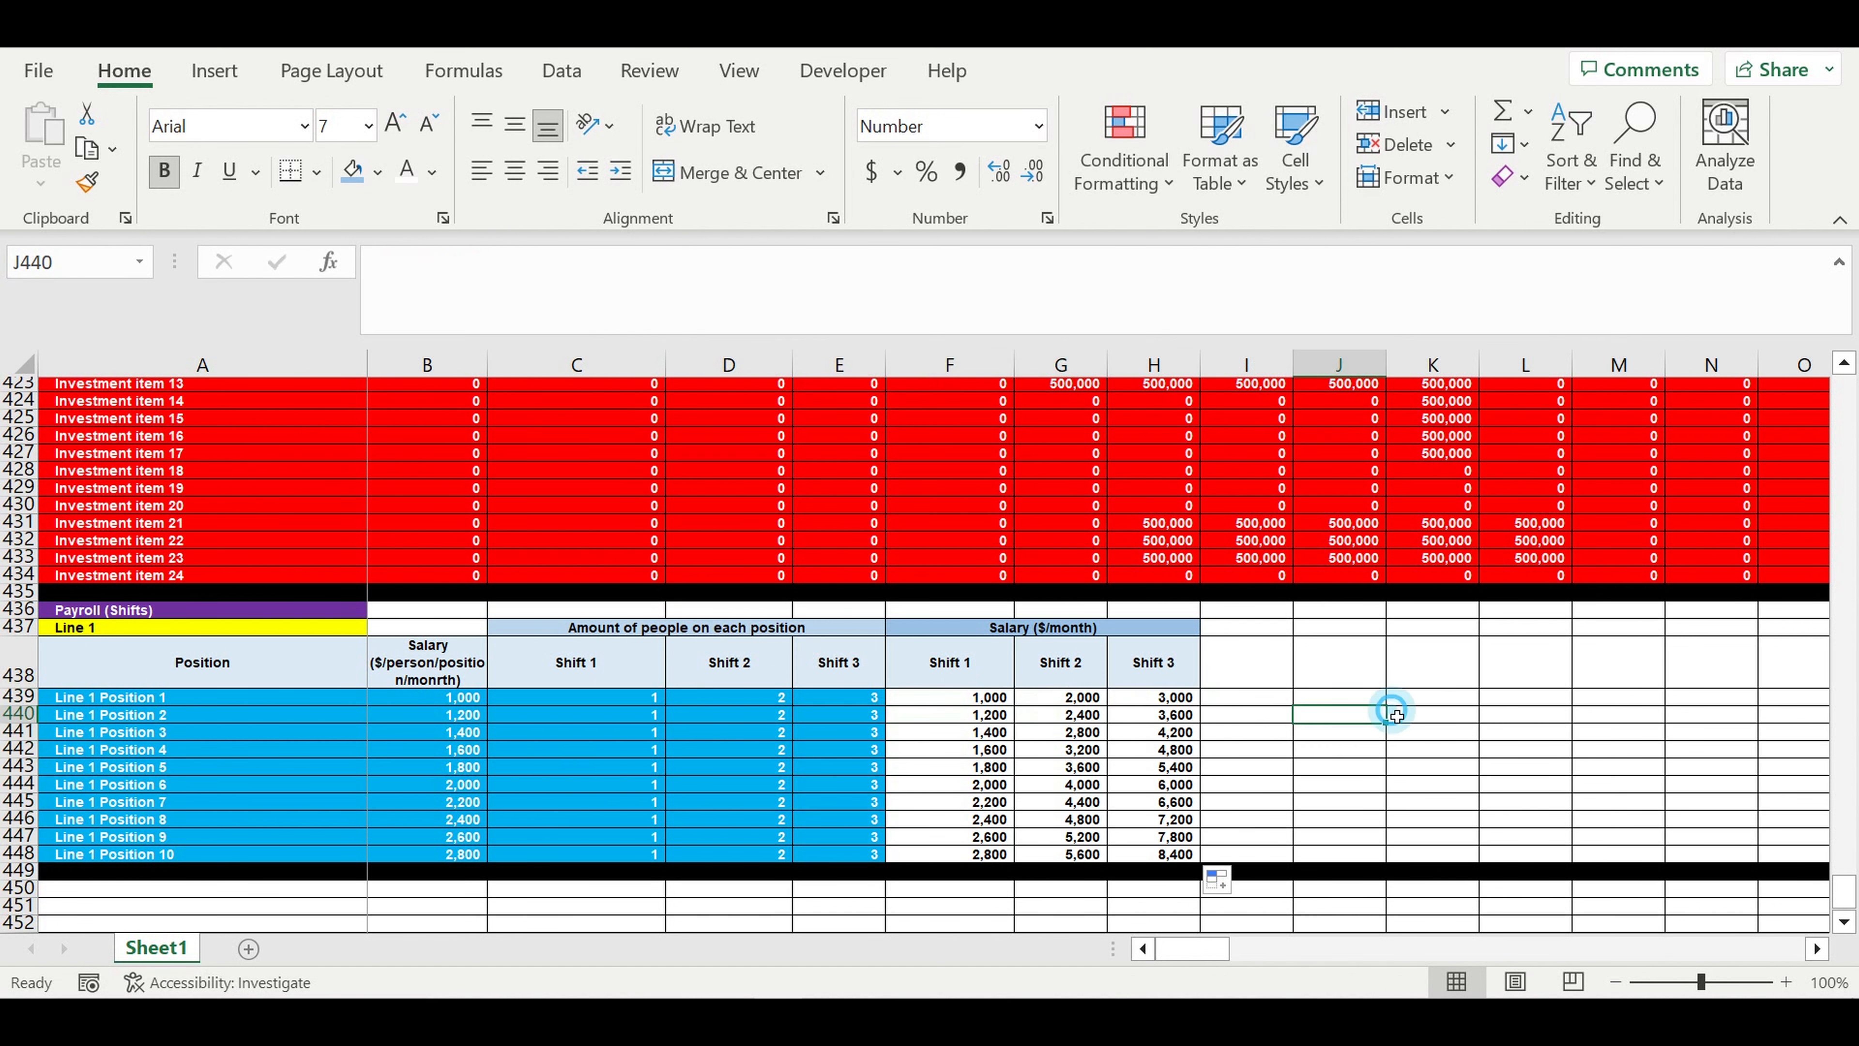
{"action": "left_click", "coordinate": [1394, 712]}
{"action": "left_click", "coordinate": [1409, 681]}
{"action": "key", "text": "Left"}
{"action": "key", "text": "Left"}
{"action": "key", "text": "Left"}
{"action": "key", "text": "Left"}
{"action": "key", "text": "Left"}
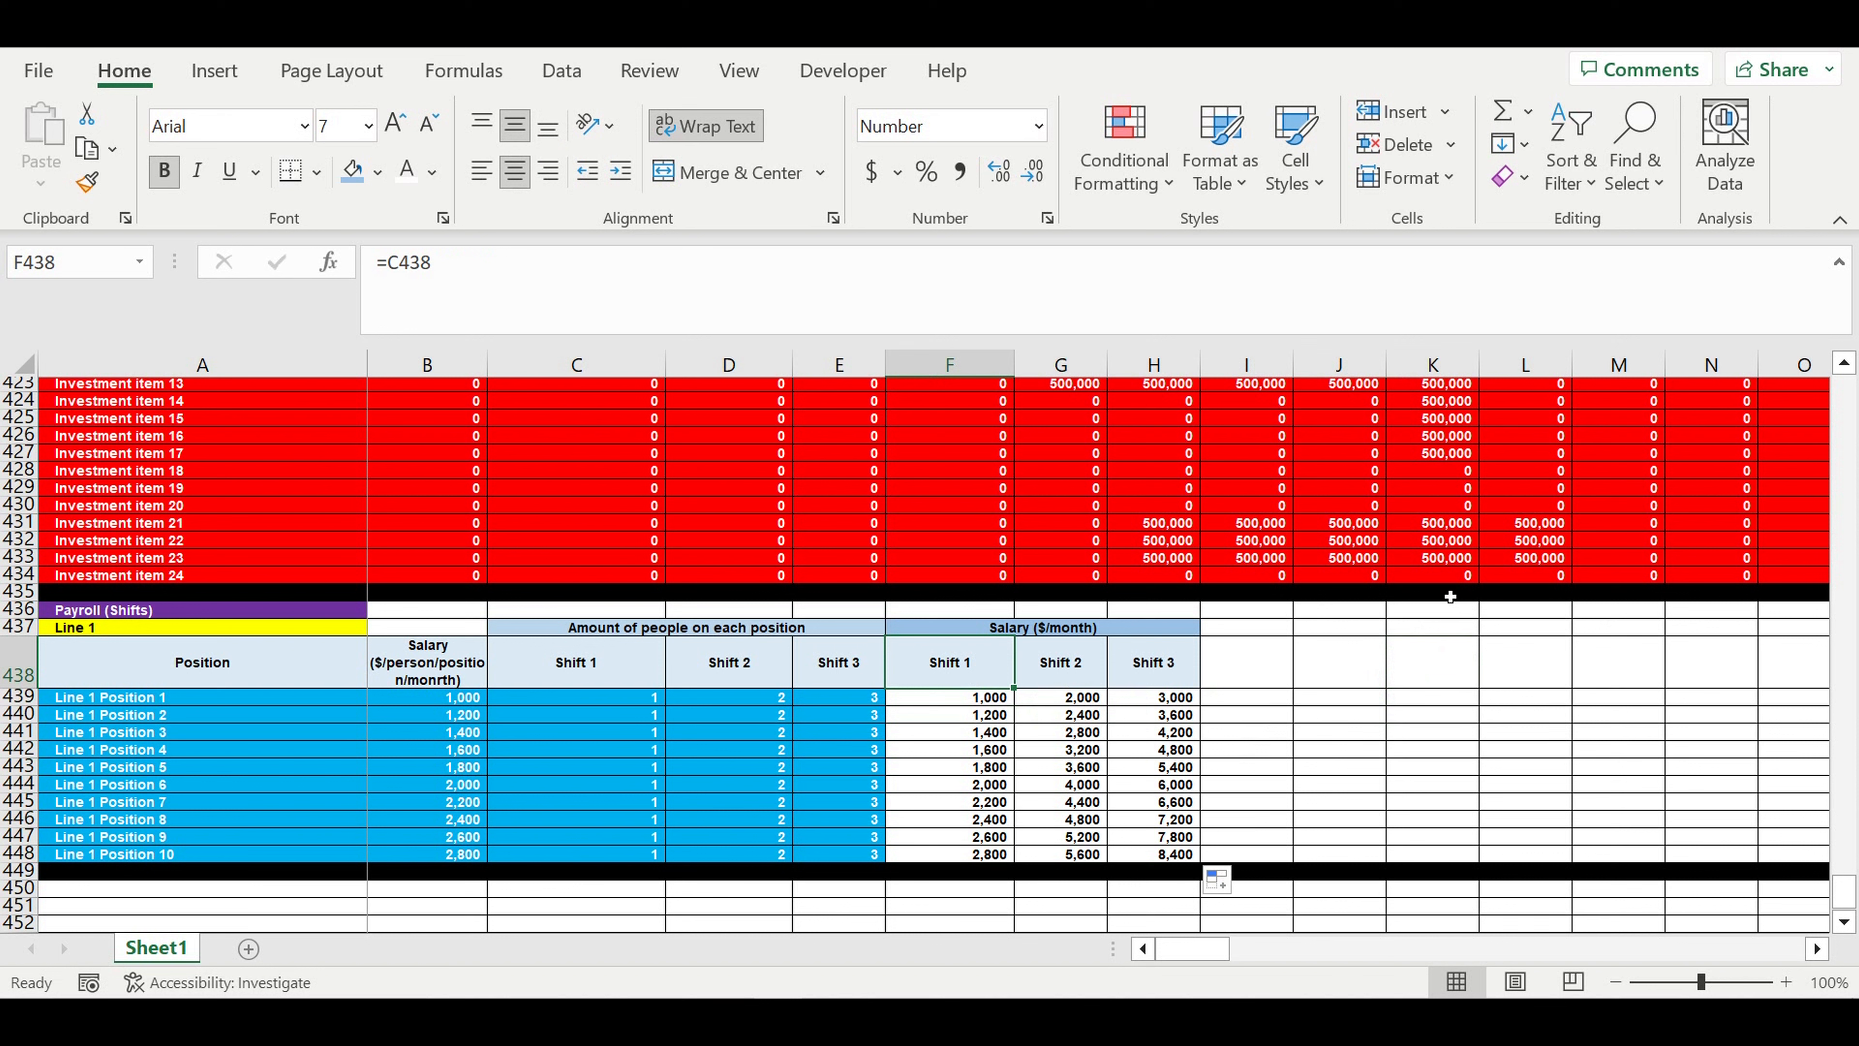
- Extend the shift header formatting into I438 and label the cell "Salary COEFF"
{"action": "left_click_drag", "start_coordinate": [439, 668], "coordinate": [434, 867]}
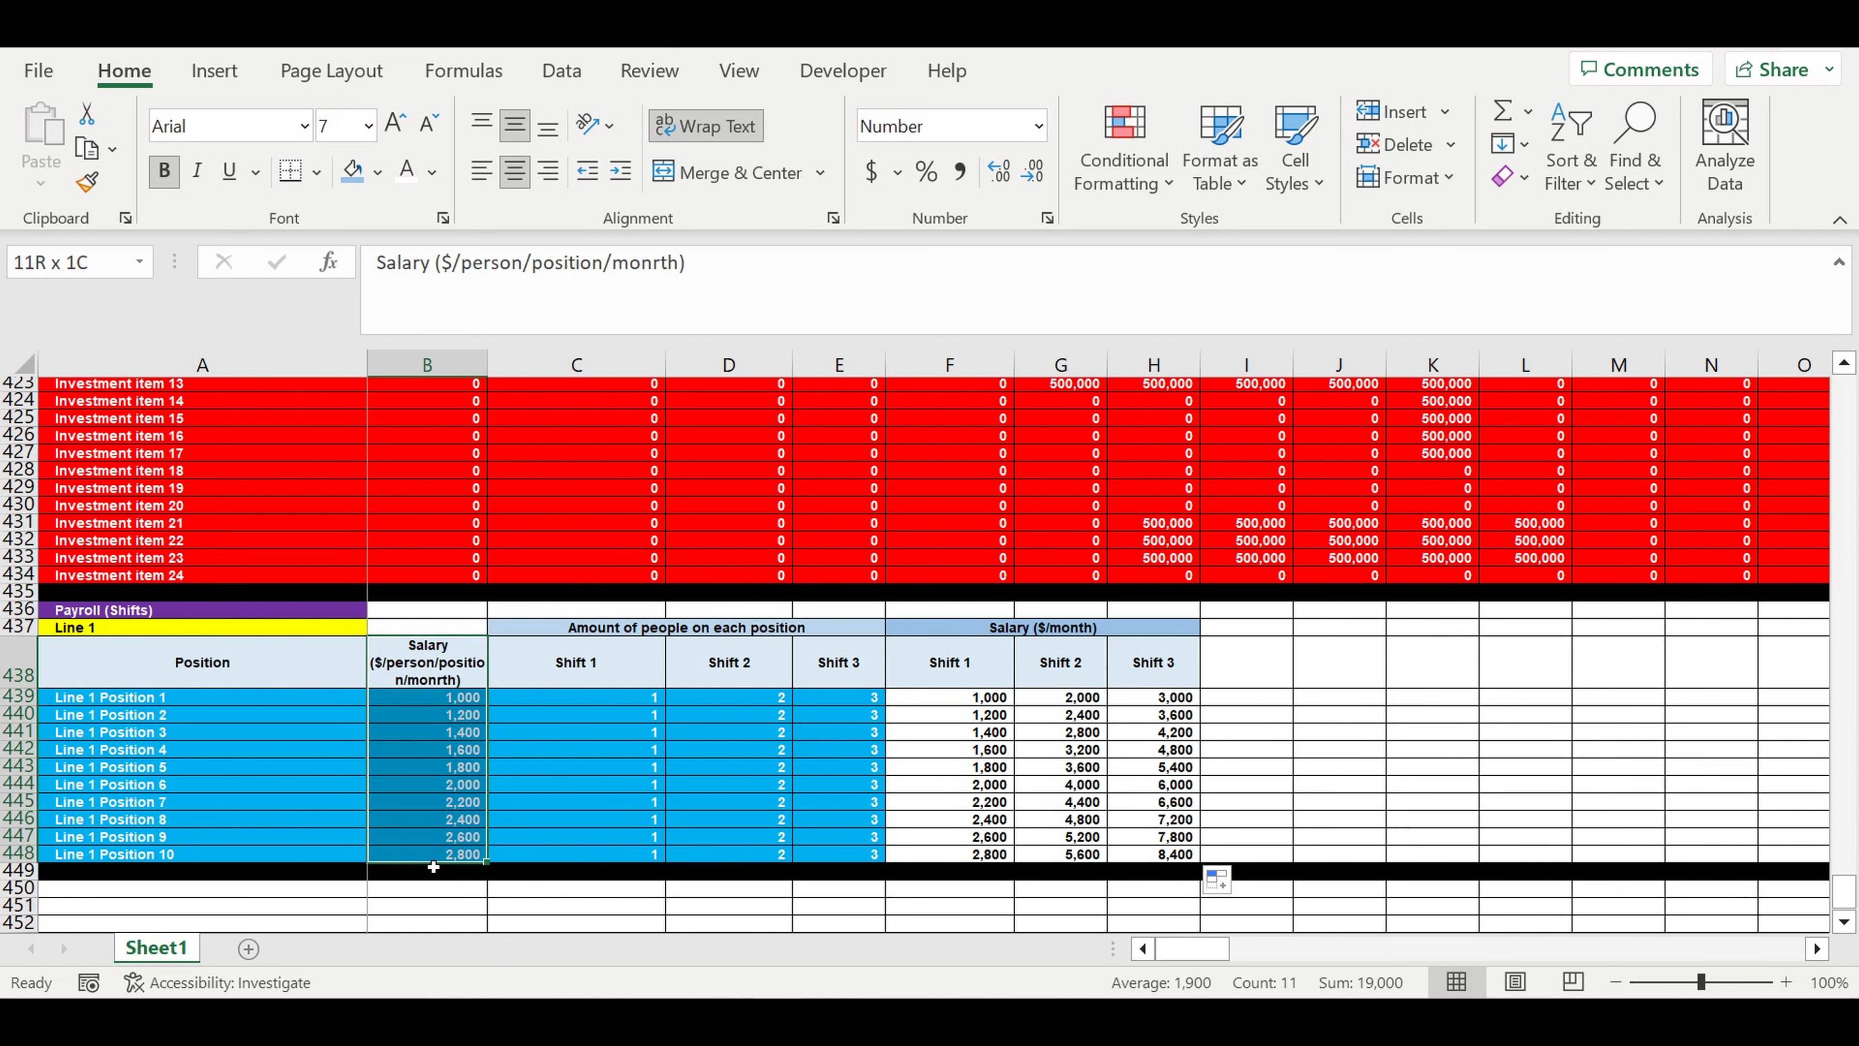
{"action": "left_click", "coordinate": [448, 666]}
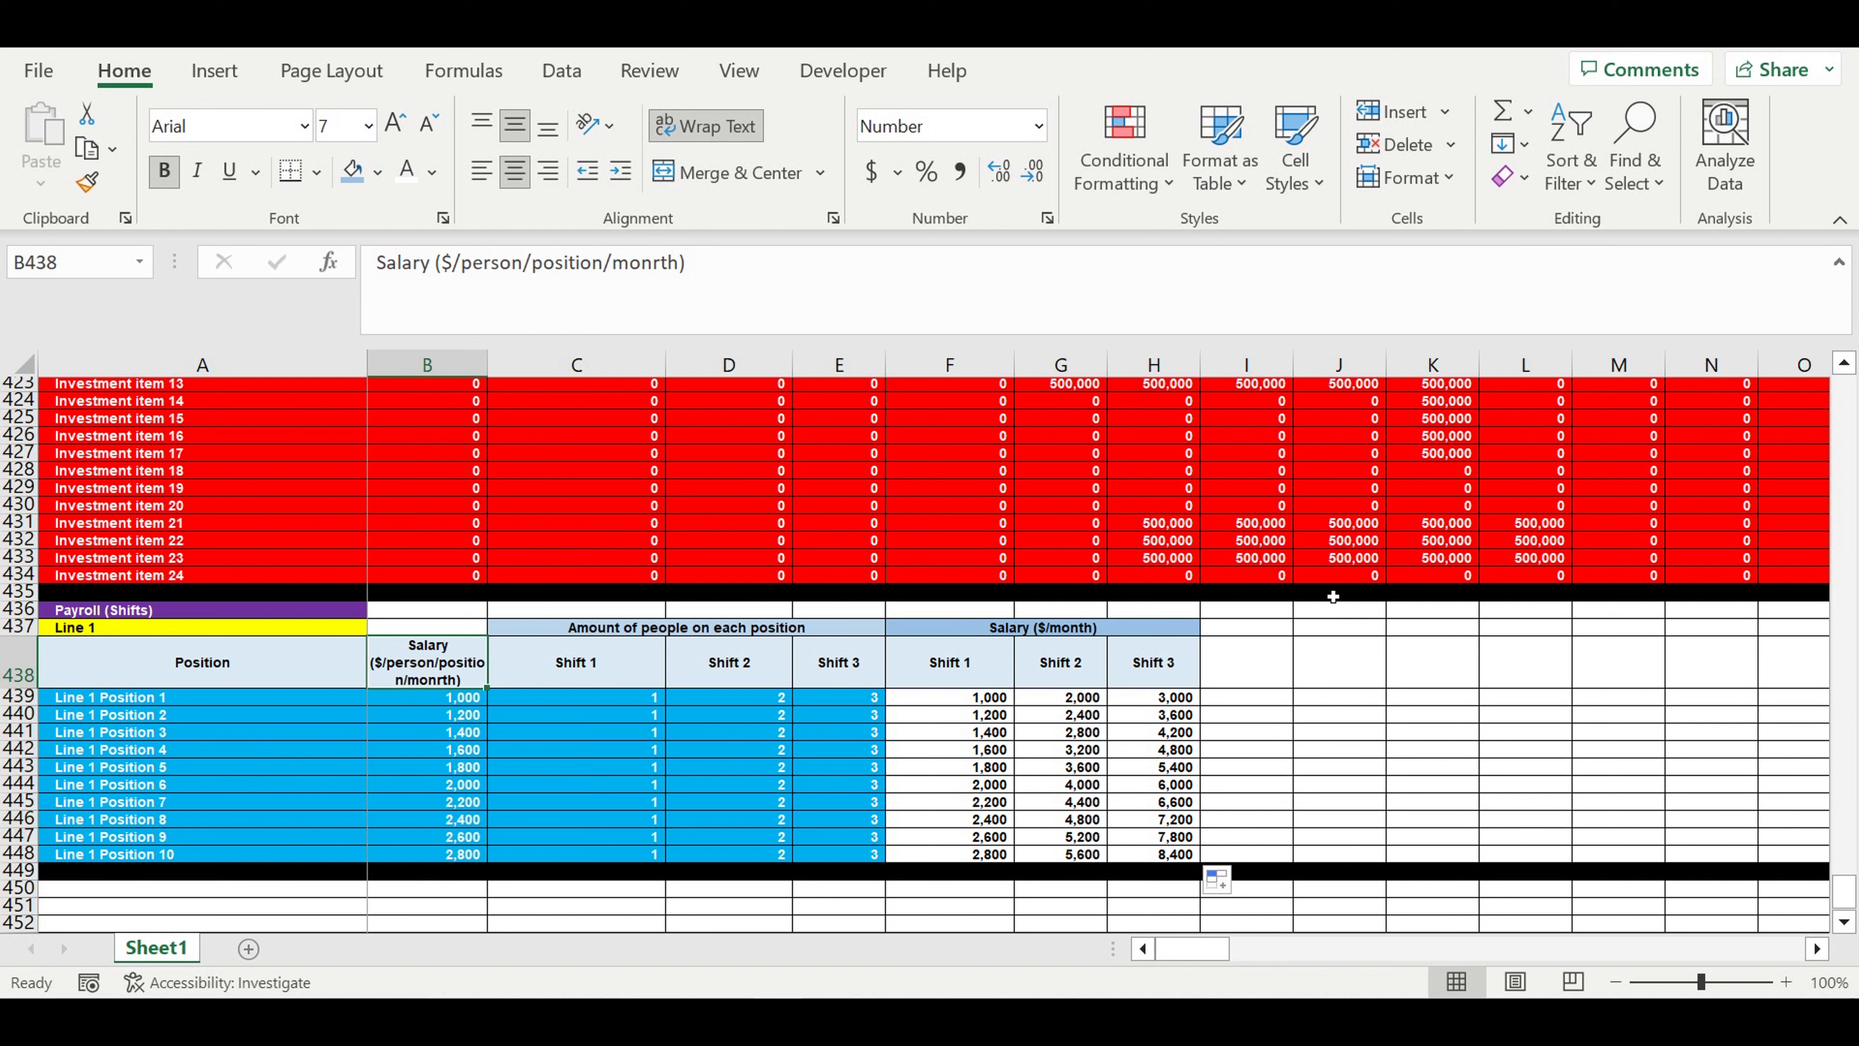
{"action": "left_click", "coordinate": [1162, 666]}
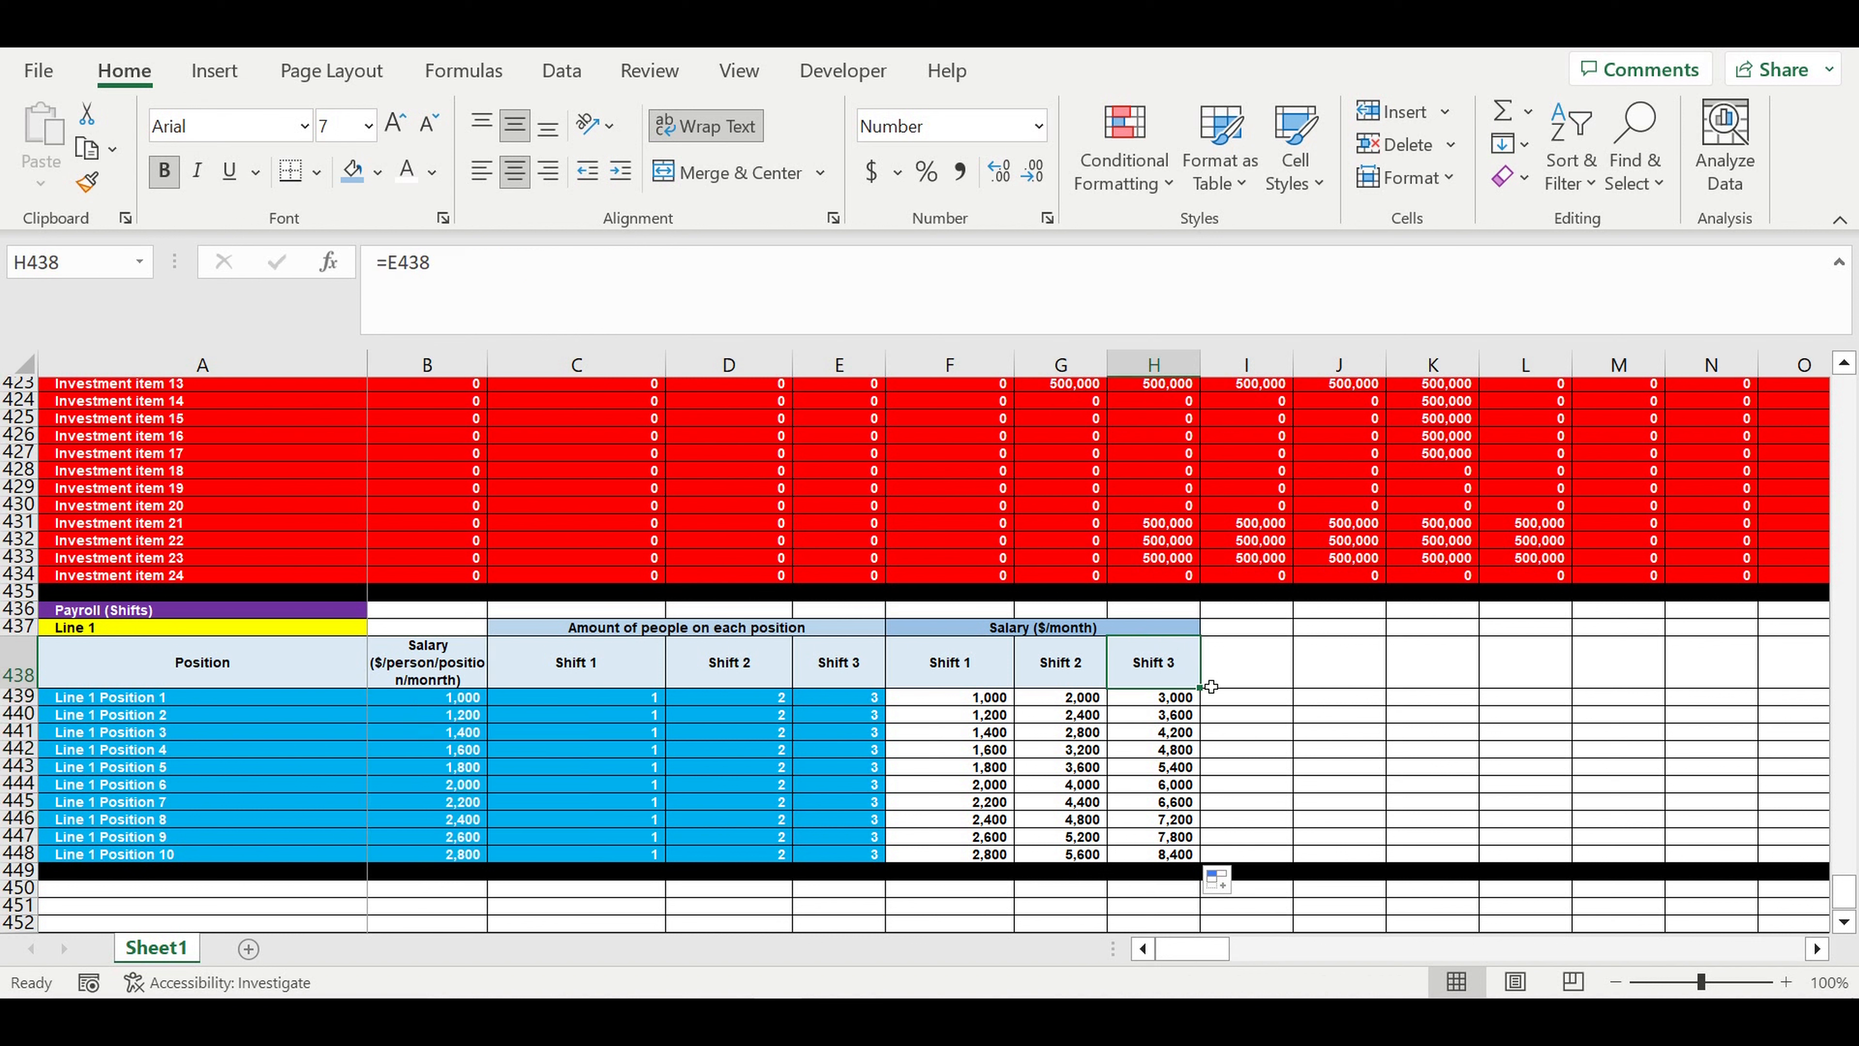
{"action": "left_click_drag", "start_coordinate": [1207, 696], "coordinate": [1284, 688]}
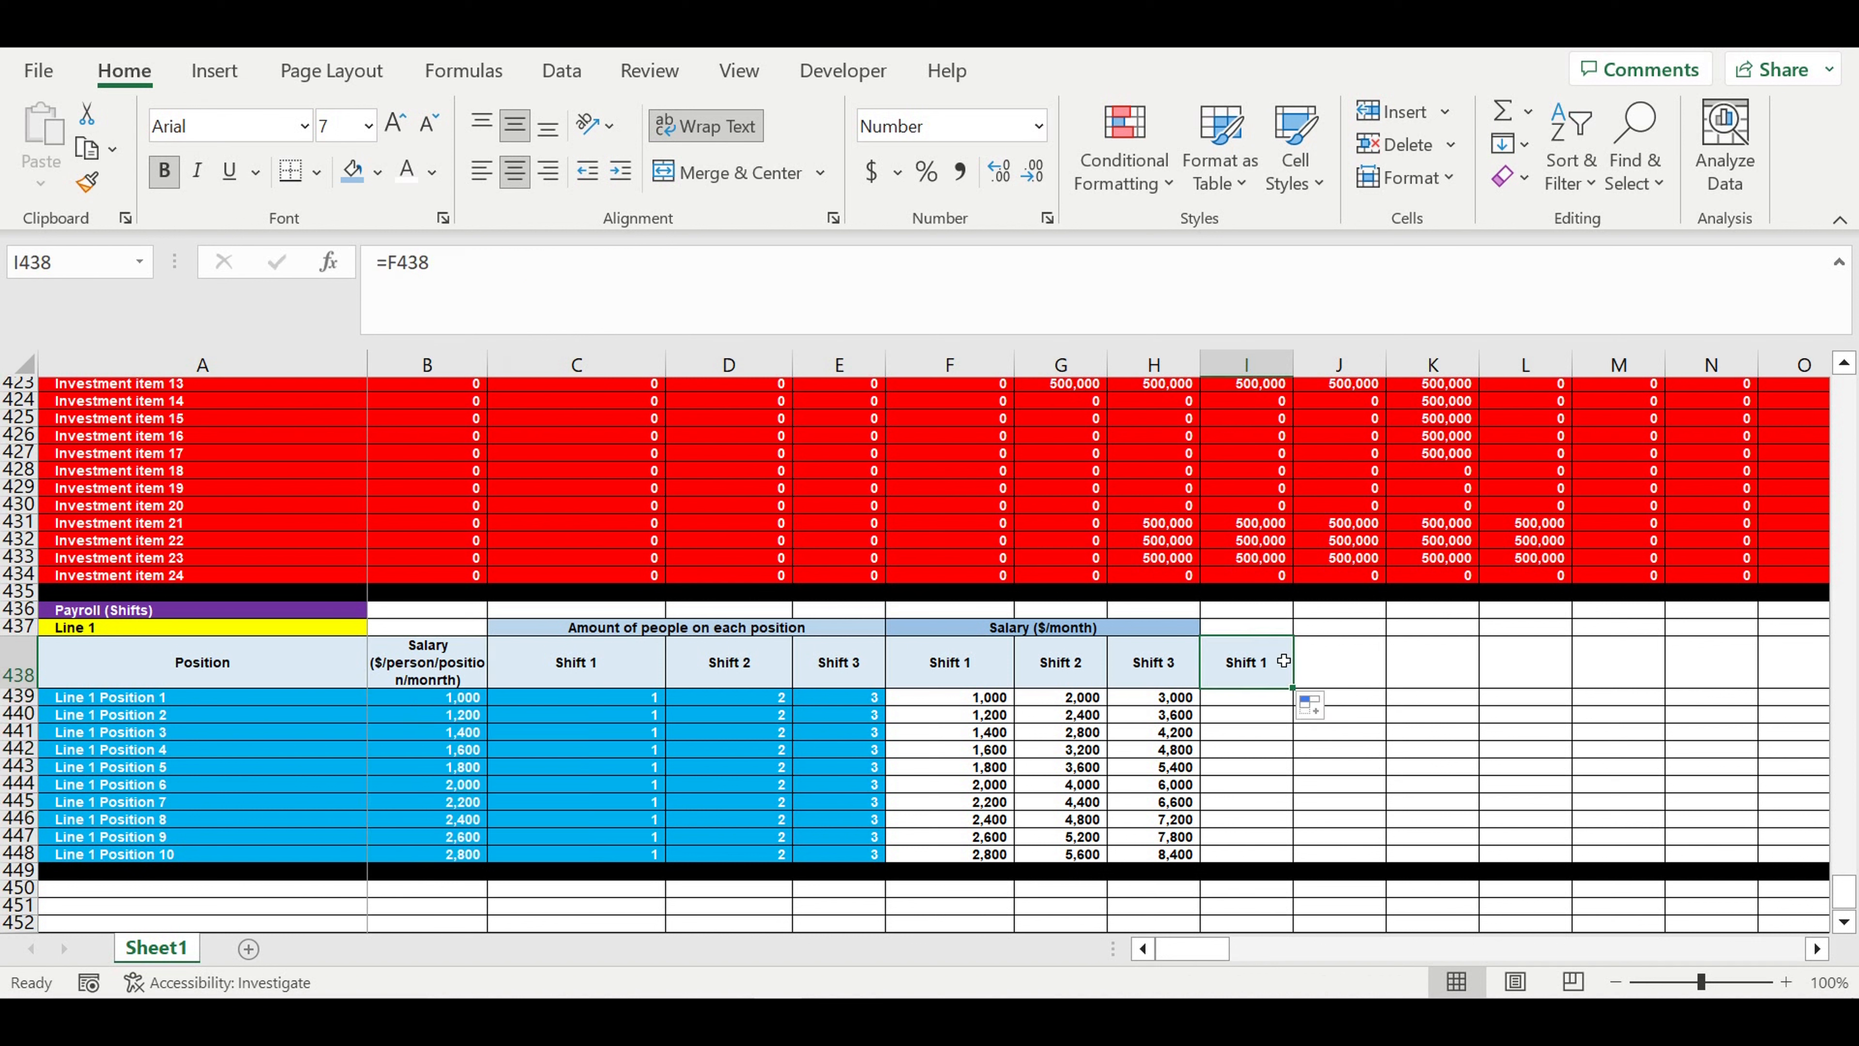
{"action": "type", "text": "Salary "}
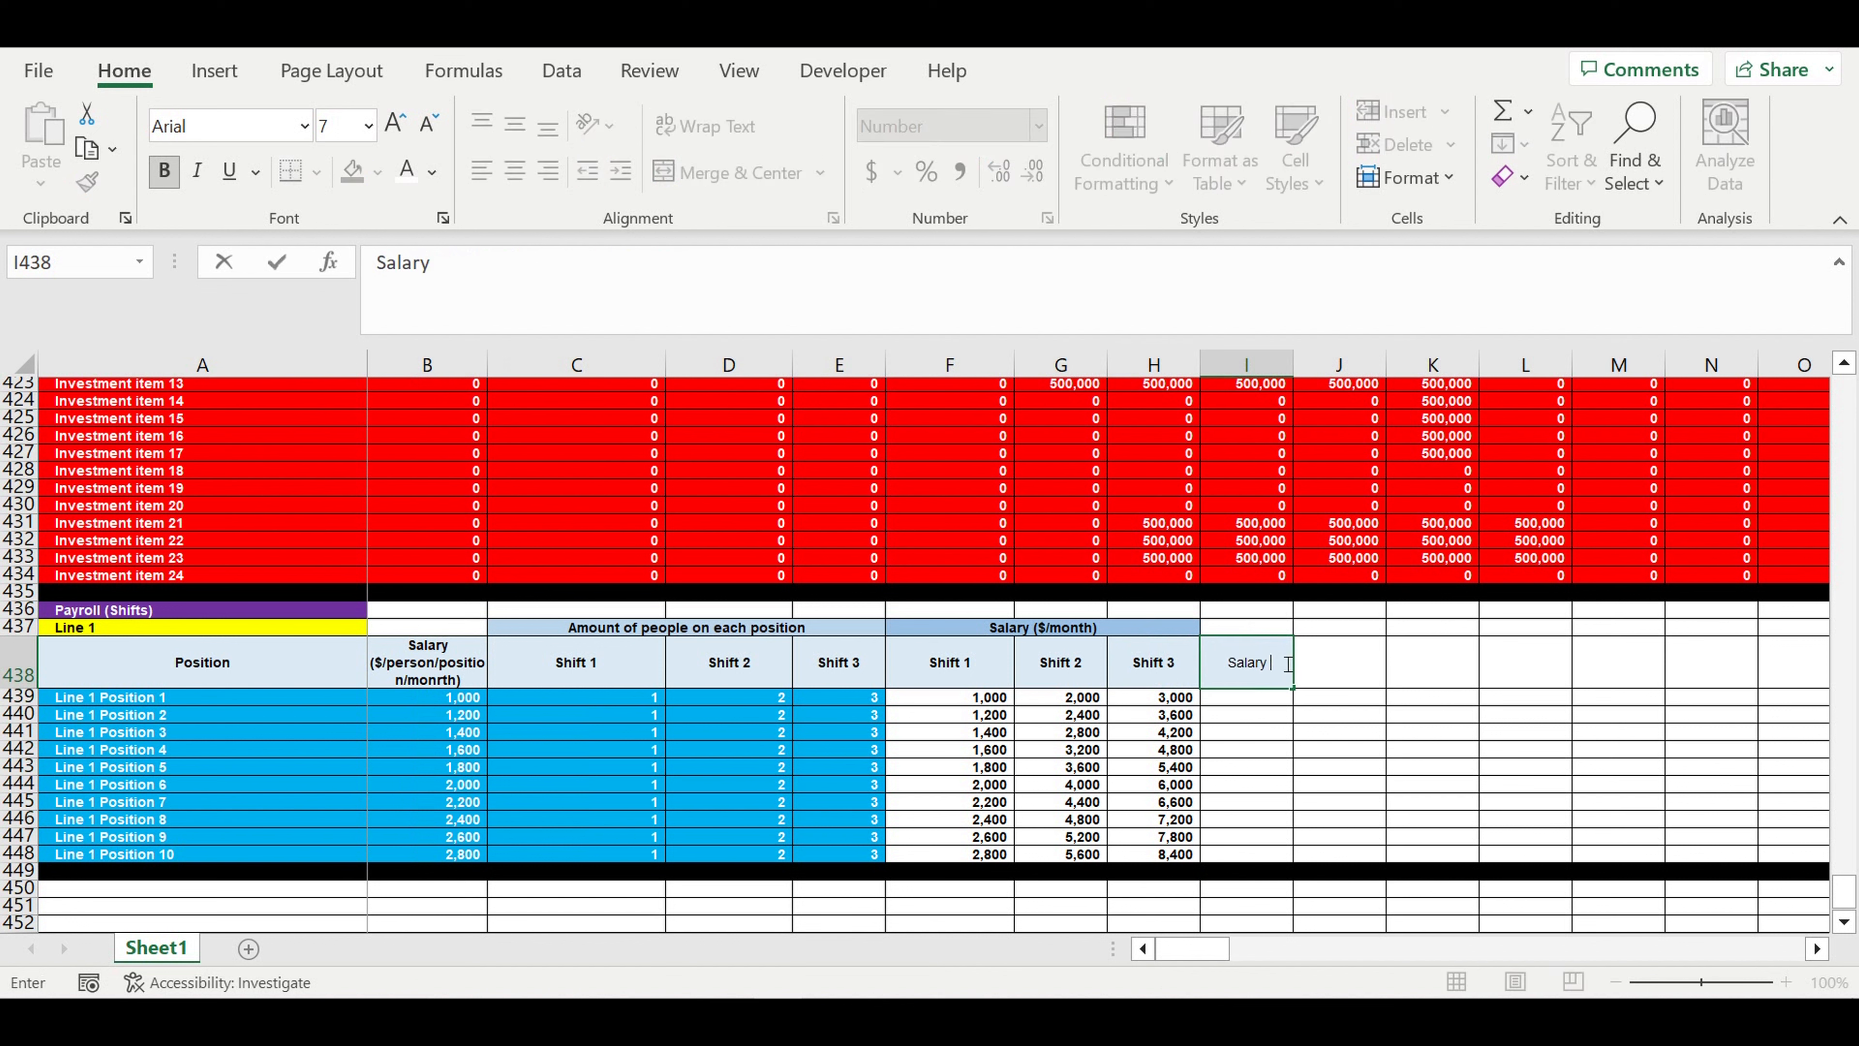
{"action": "type", "text": "COEFF"}
{"action": "key", "text": "Return"}
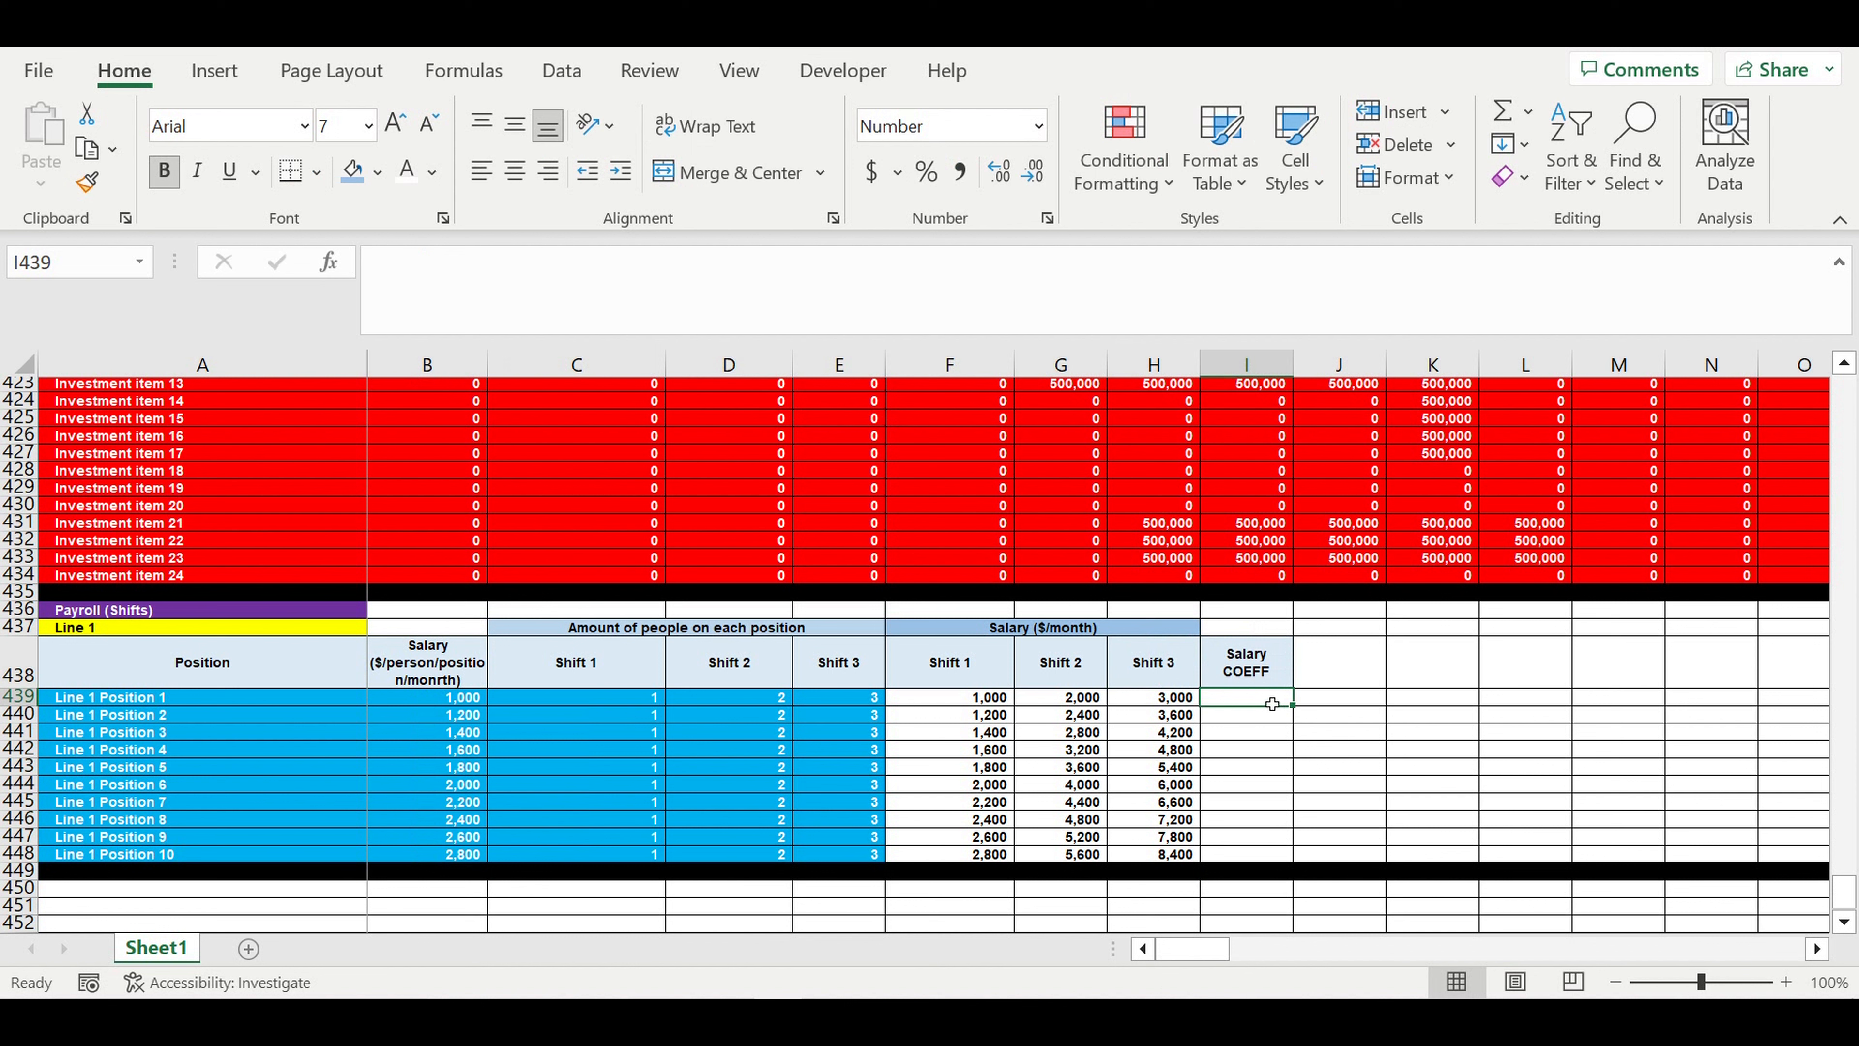
- Merge and center I439:I448 under the coefficient header and enter 1
{"action": "left_click_drag", "start_coordinate": [1265, 697], "coordinate": [1269, 854]}
{"action": "left_click", "coordinate": [694, 179]}
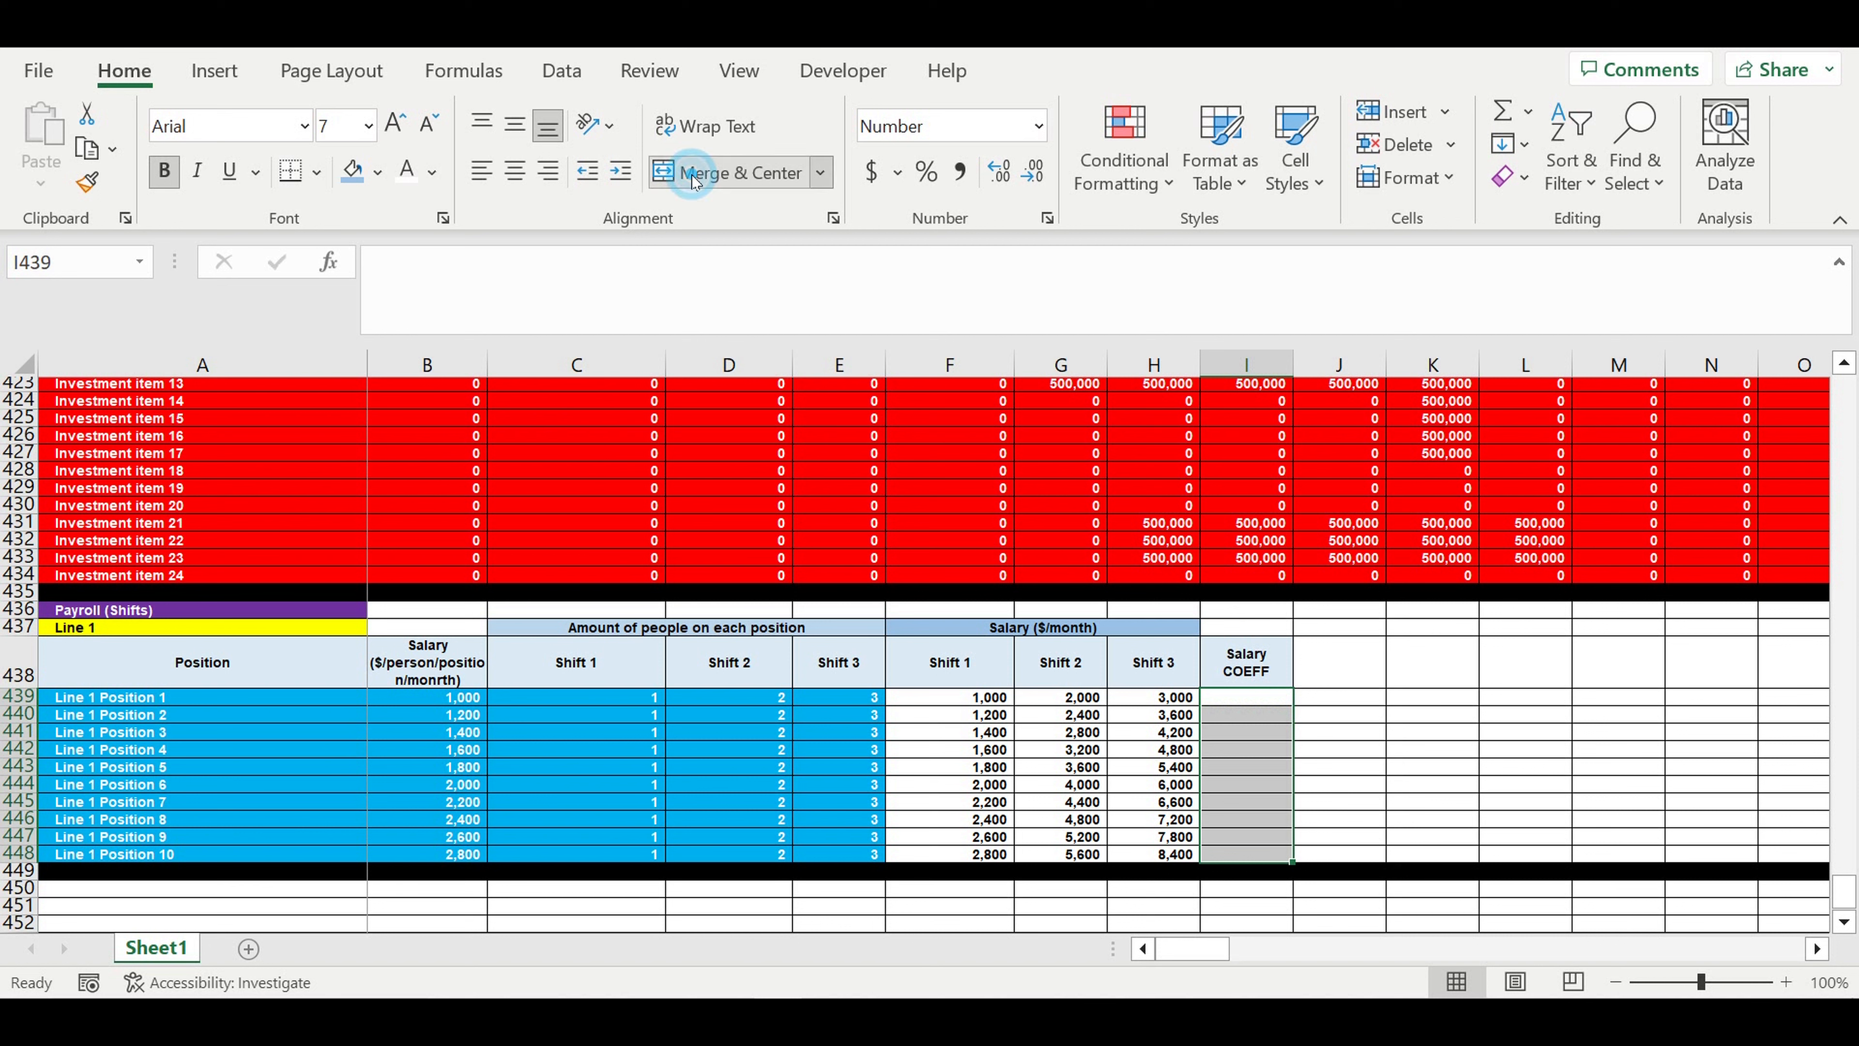
{"action": "type", "text": "1"}
{"action": "left_click", "coordinate": [1411, 704]}
- Format the merged coefficient cell I439 as a percentage with a white font and light blue fill
{"action": "left_click", "coordinate": [1257, 757]}
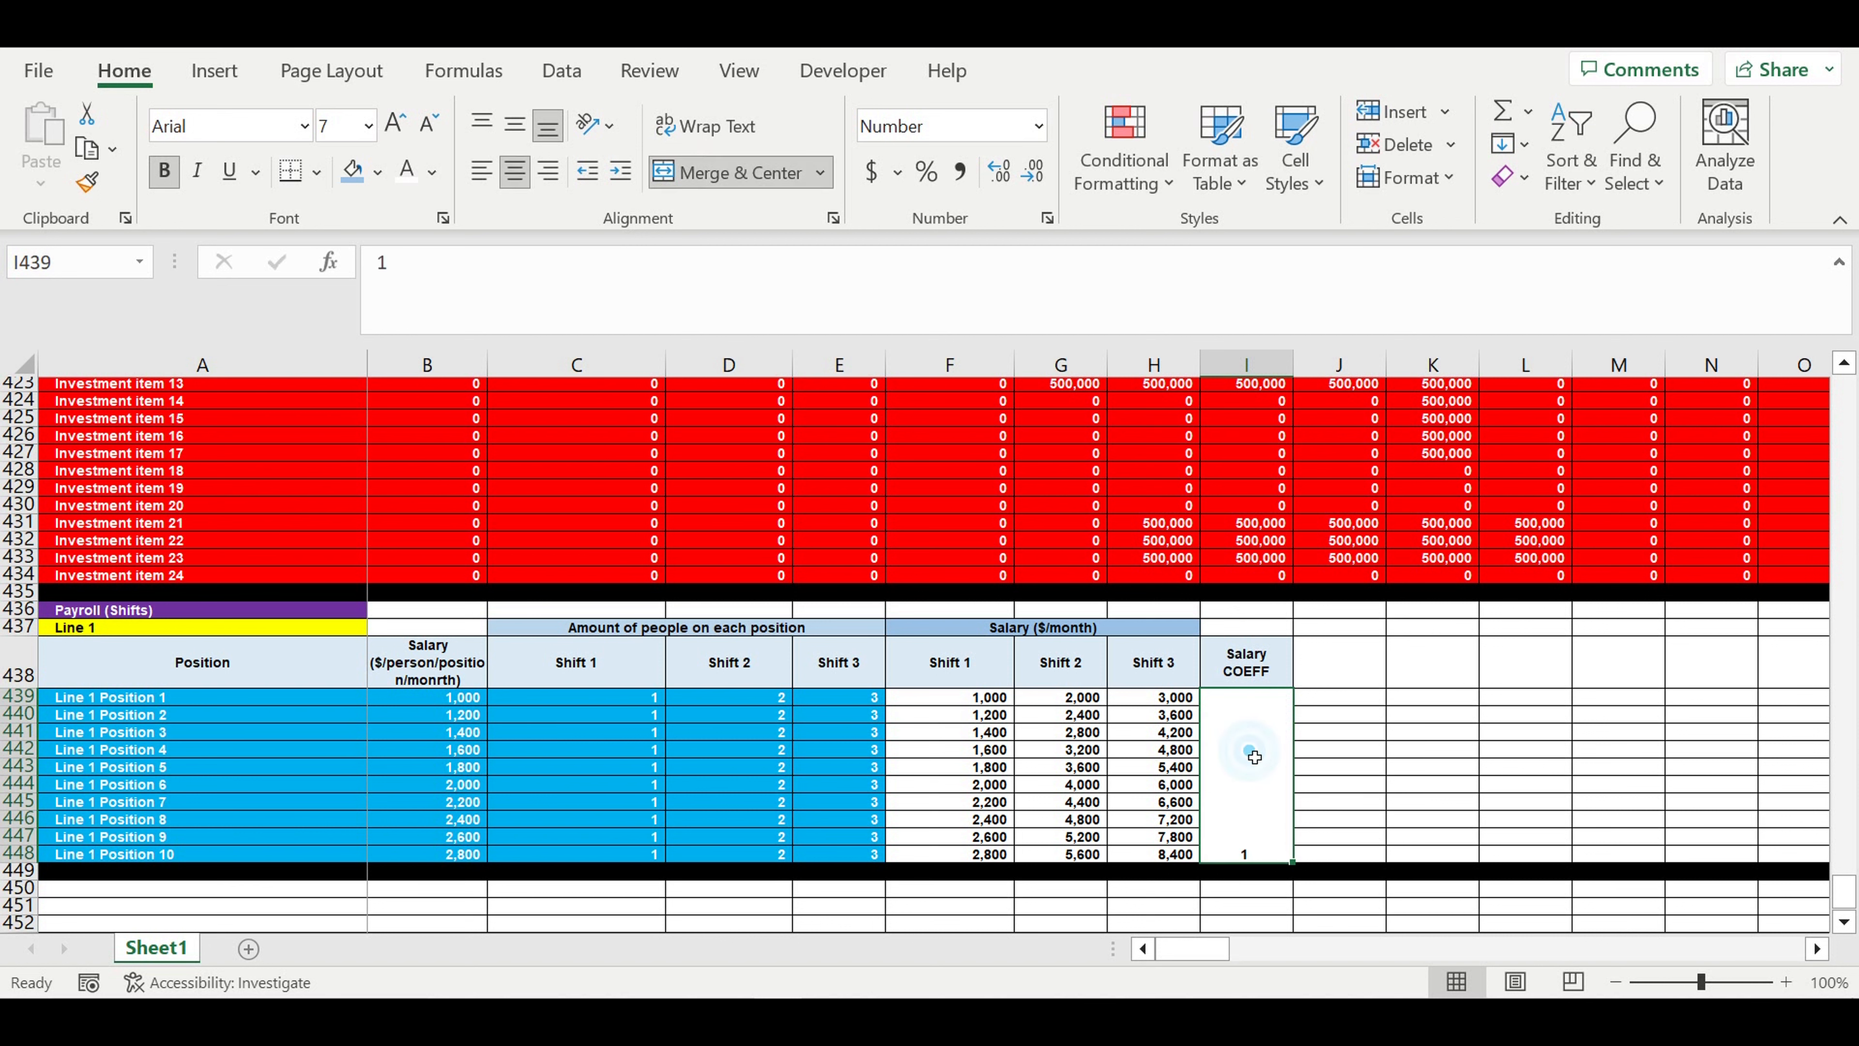
{"action": "left_click", "coordinate": [934, 184]}
{"action": "left_click", "coordinate": [407, 172]}
{"action": "left_click", "coordinate": [377, 172]}
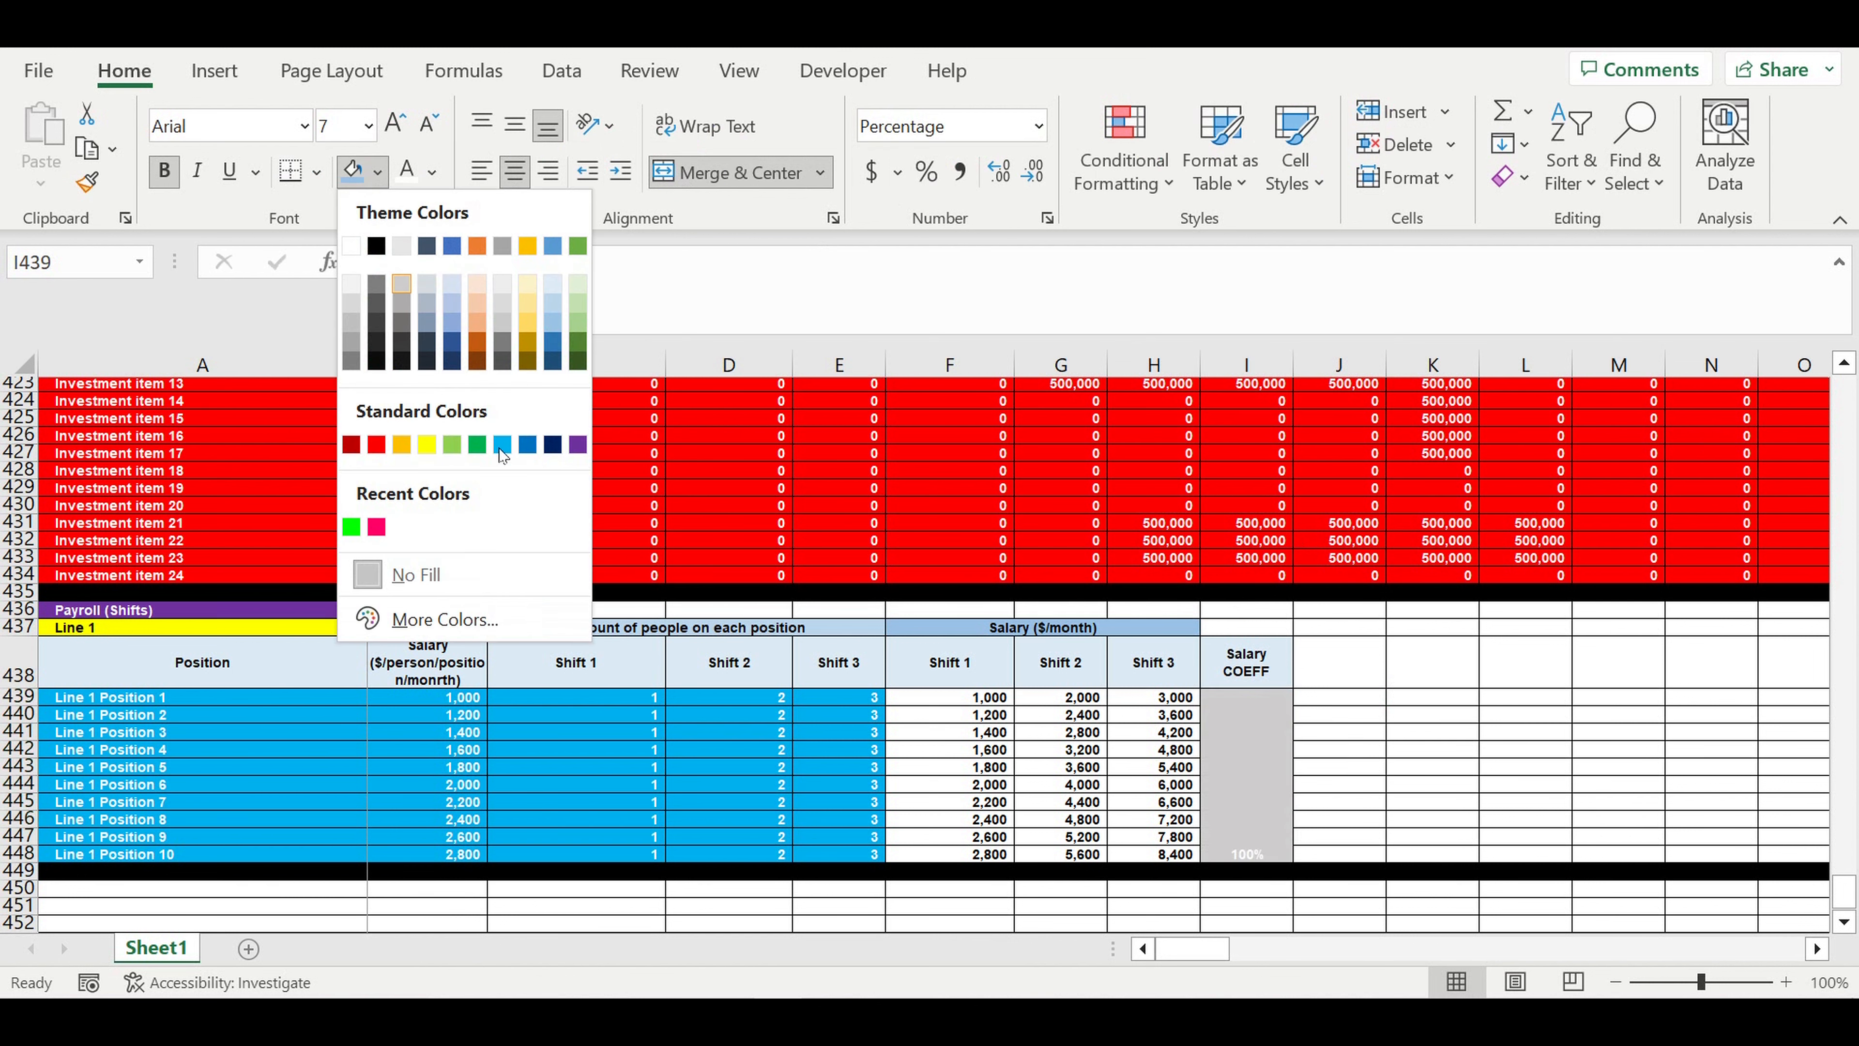
{"action": "left_click", "coordinate": [502, 446]}
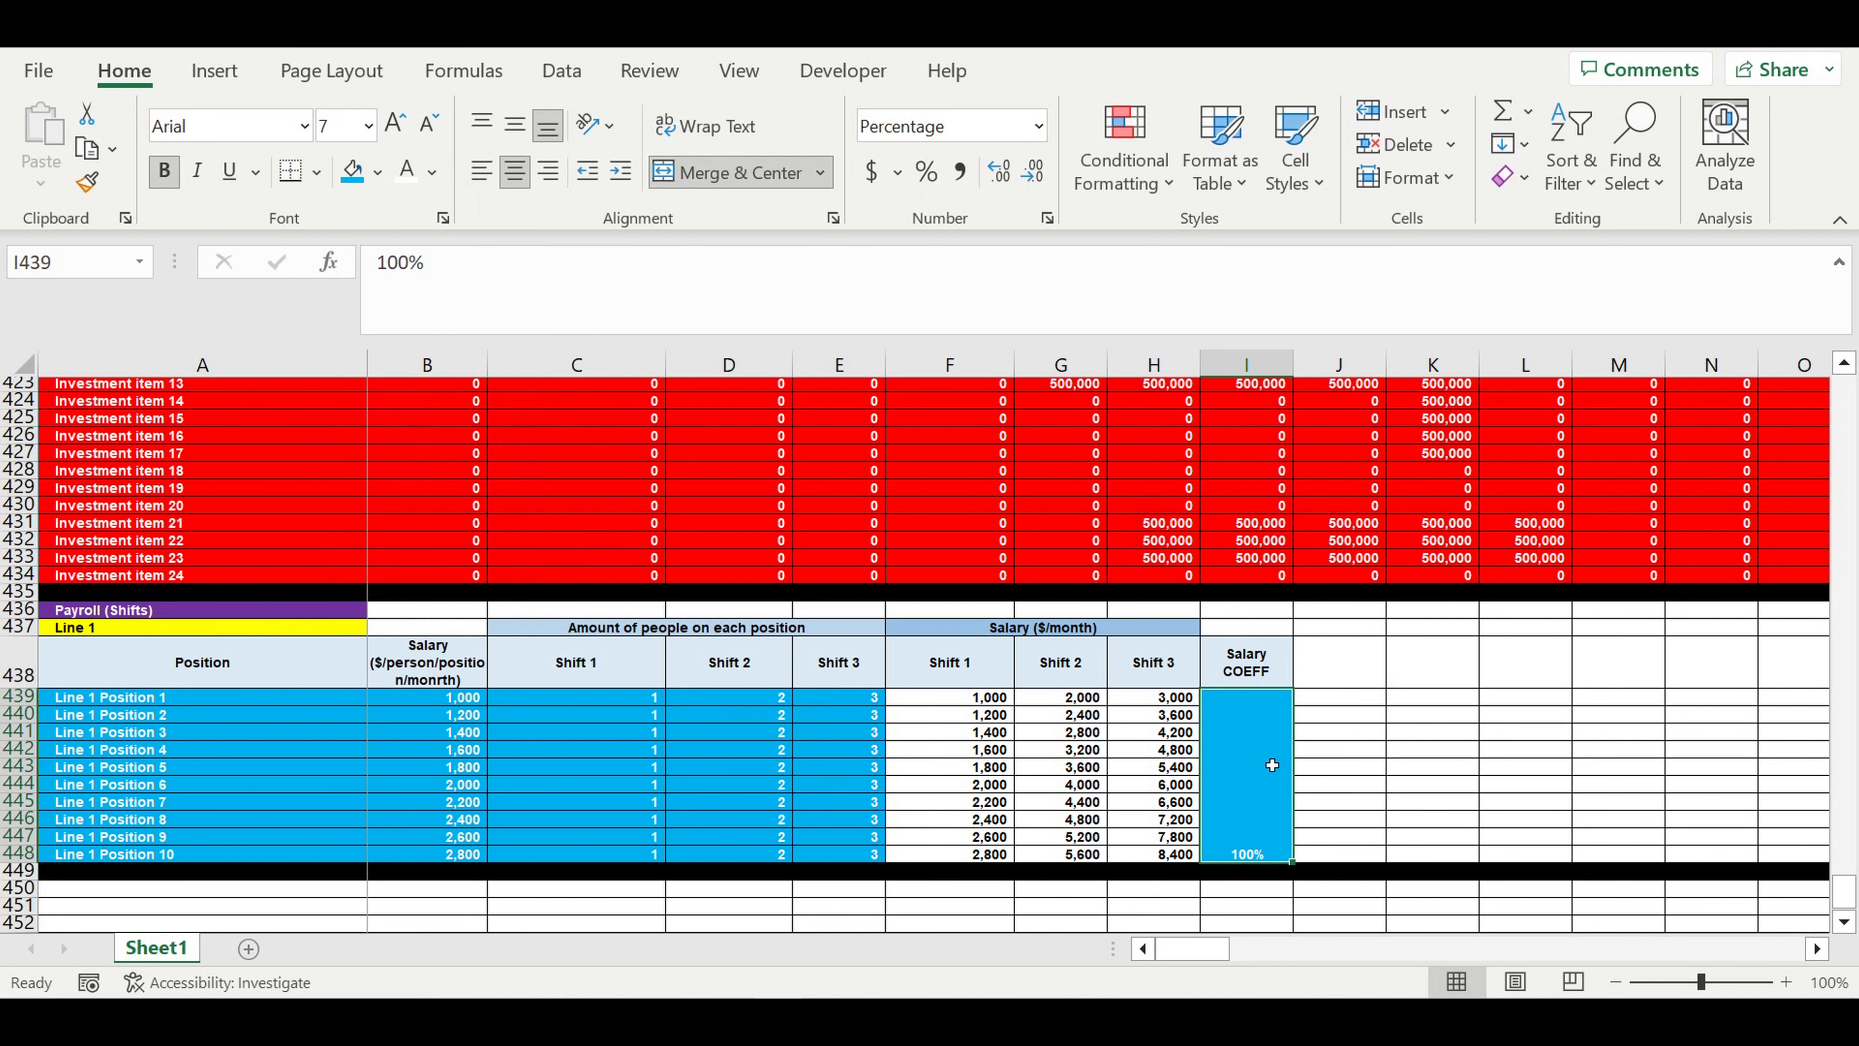
- Set the merged coefficient cell's vertical alignment to Center and enable text wrapping
{"action": "right_click", "coordinate": [1249, 748]}
{"action": "left_click", "coordinate": [1328, 735]}
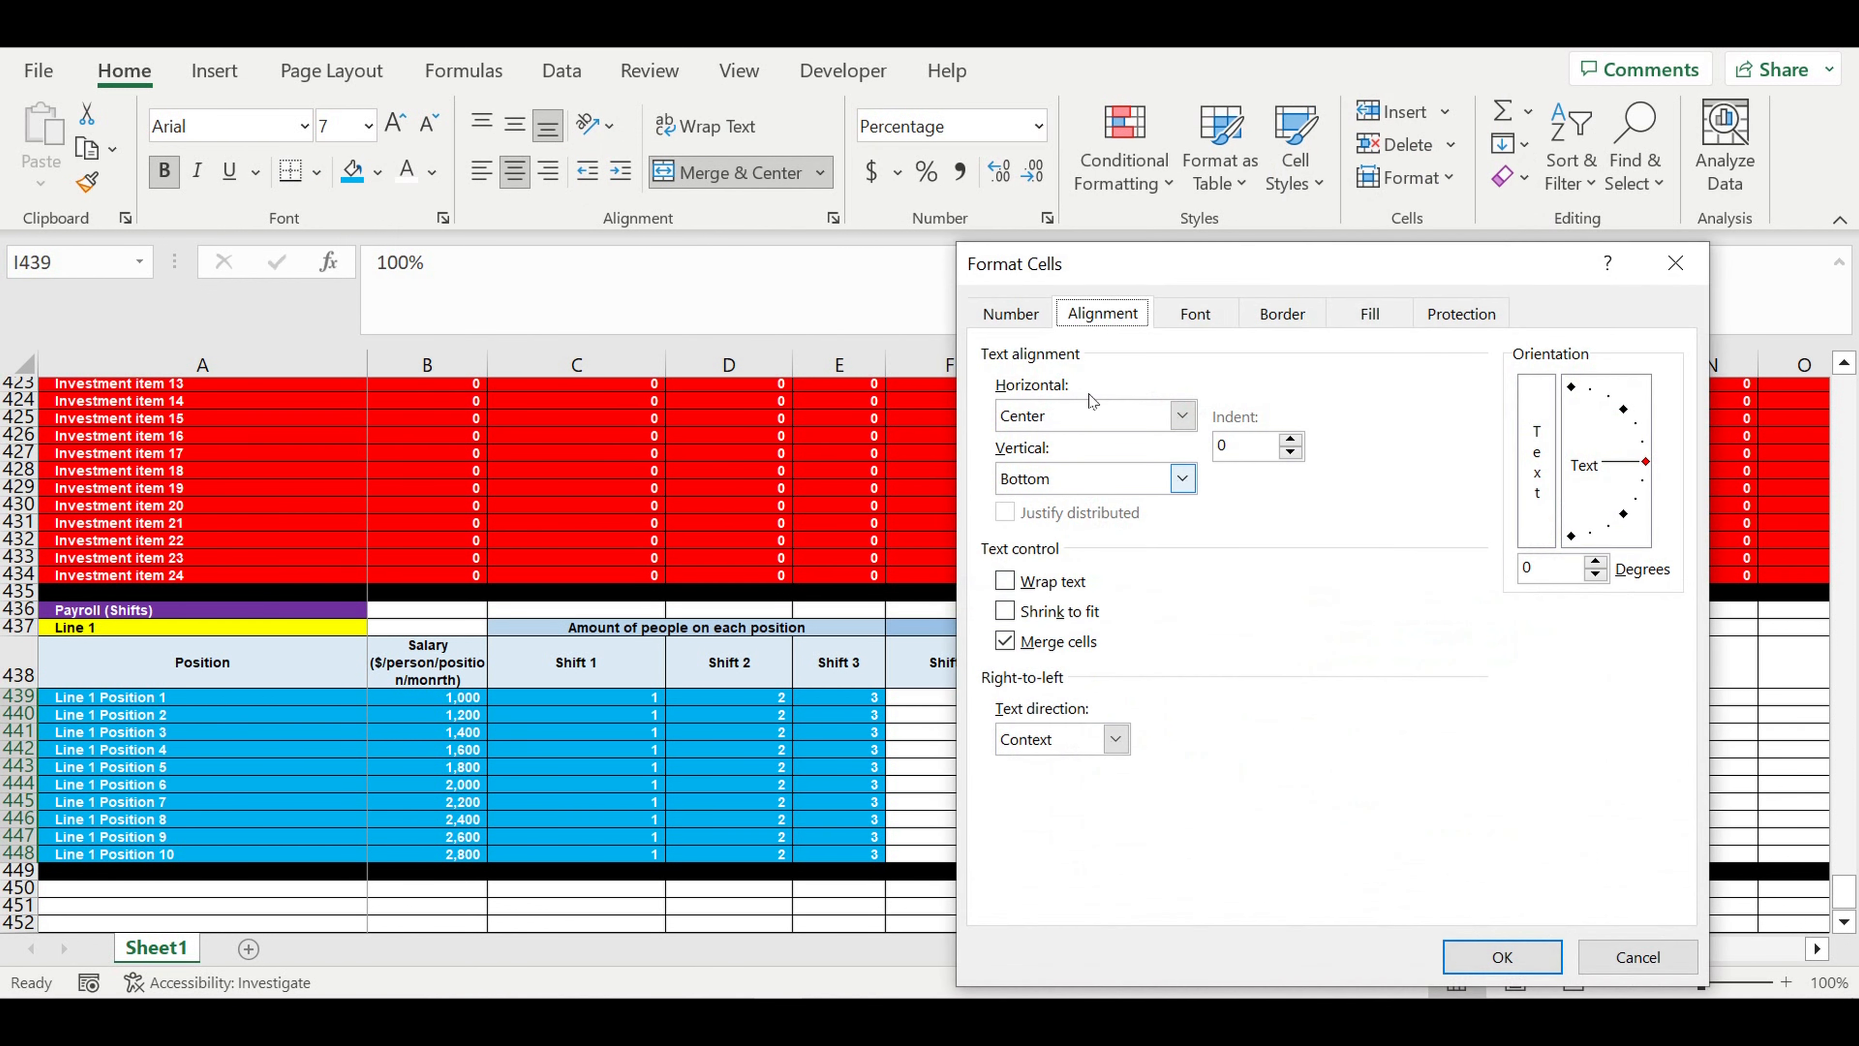
{"action": "left_click", "coordinate": [1065, 477]}
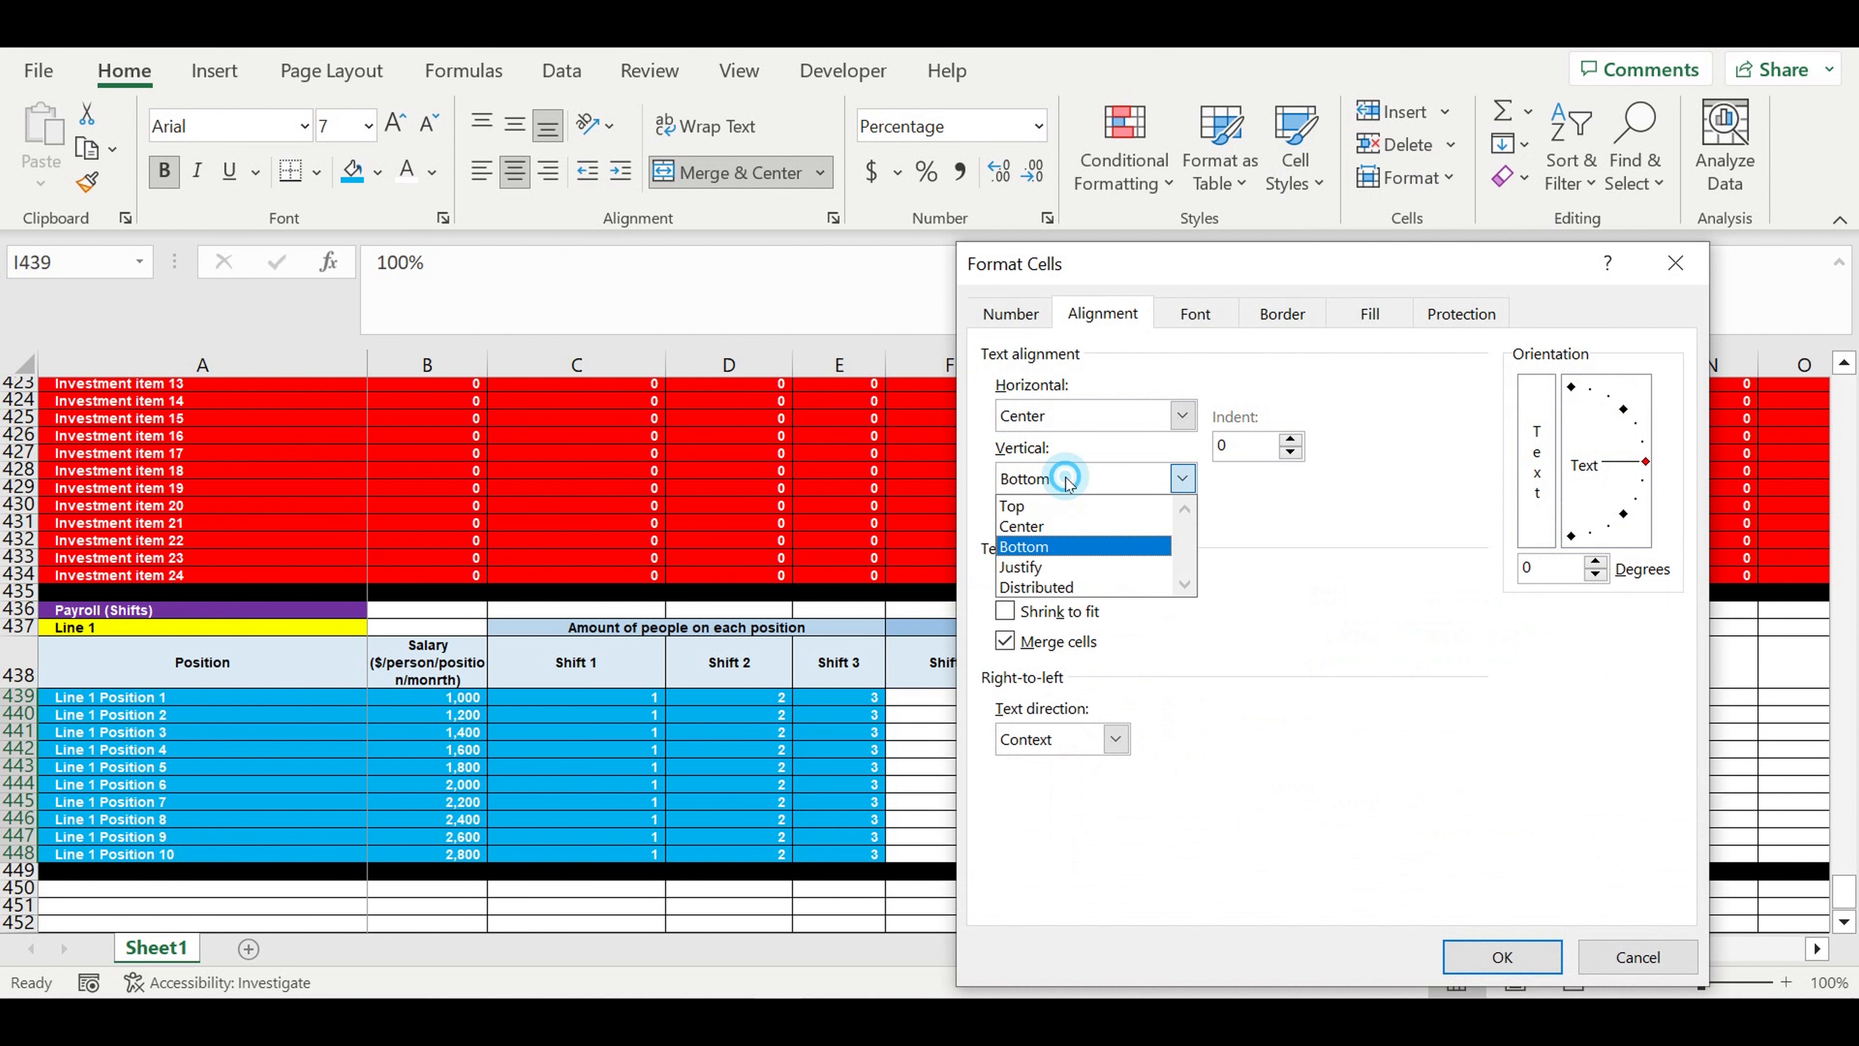
{"action": "left_click", "coordinate": [1034, 526]}
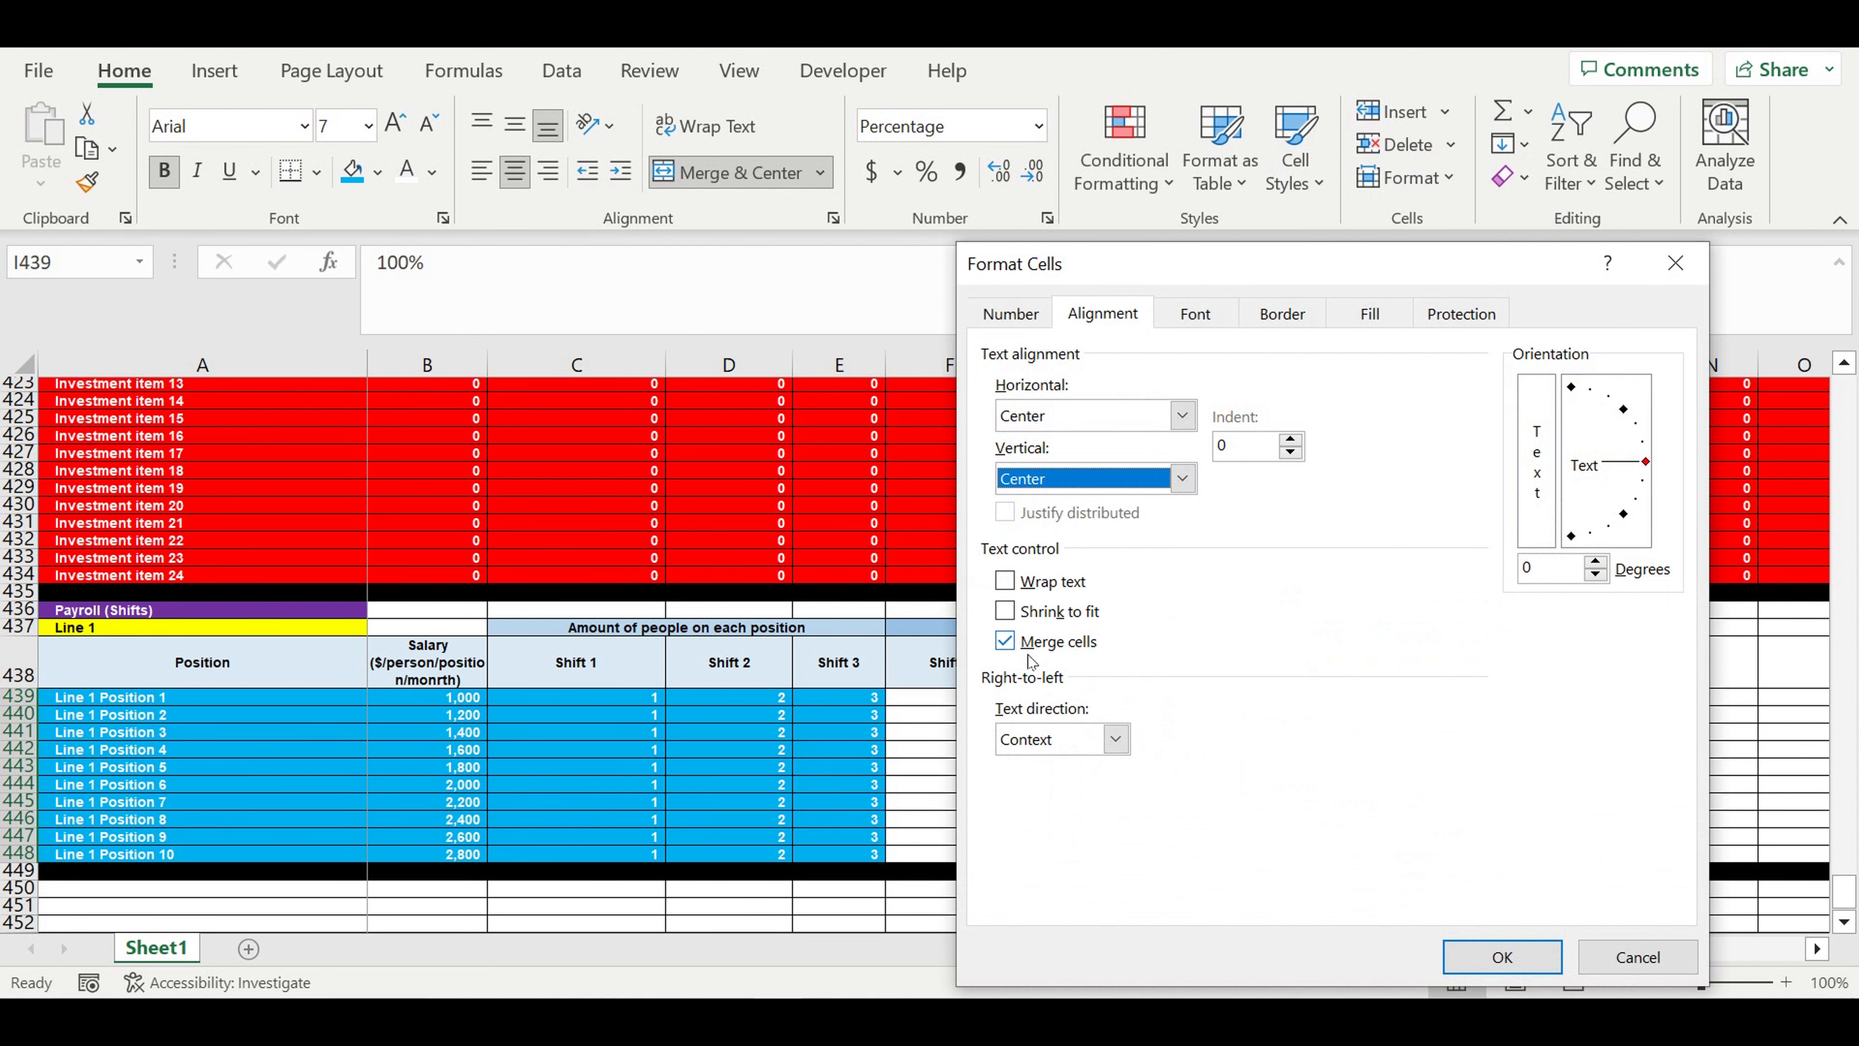
{"action": "left_click", "coordinate": [1005, 580]}
{"action": "left_click", "coordinate": [1500, 956]}
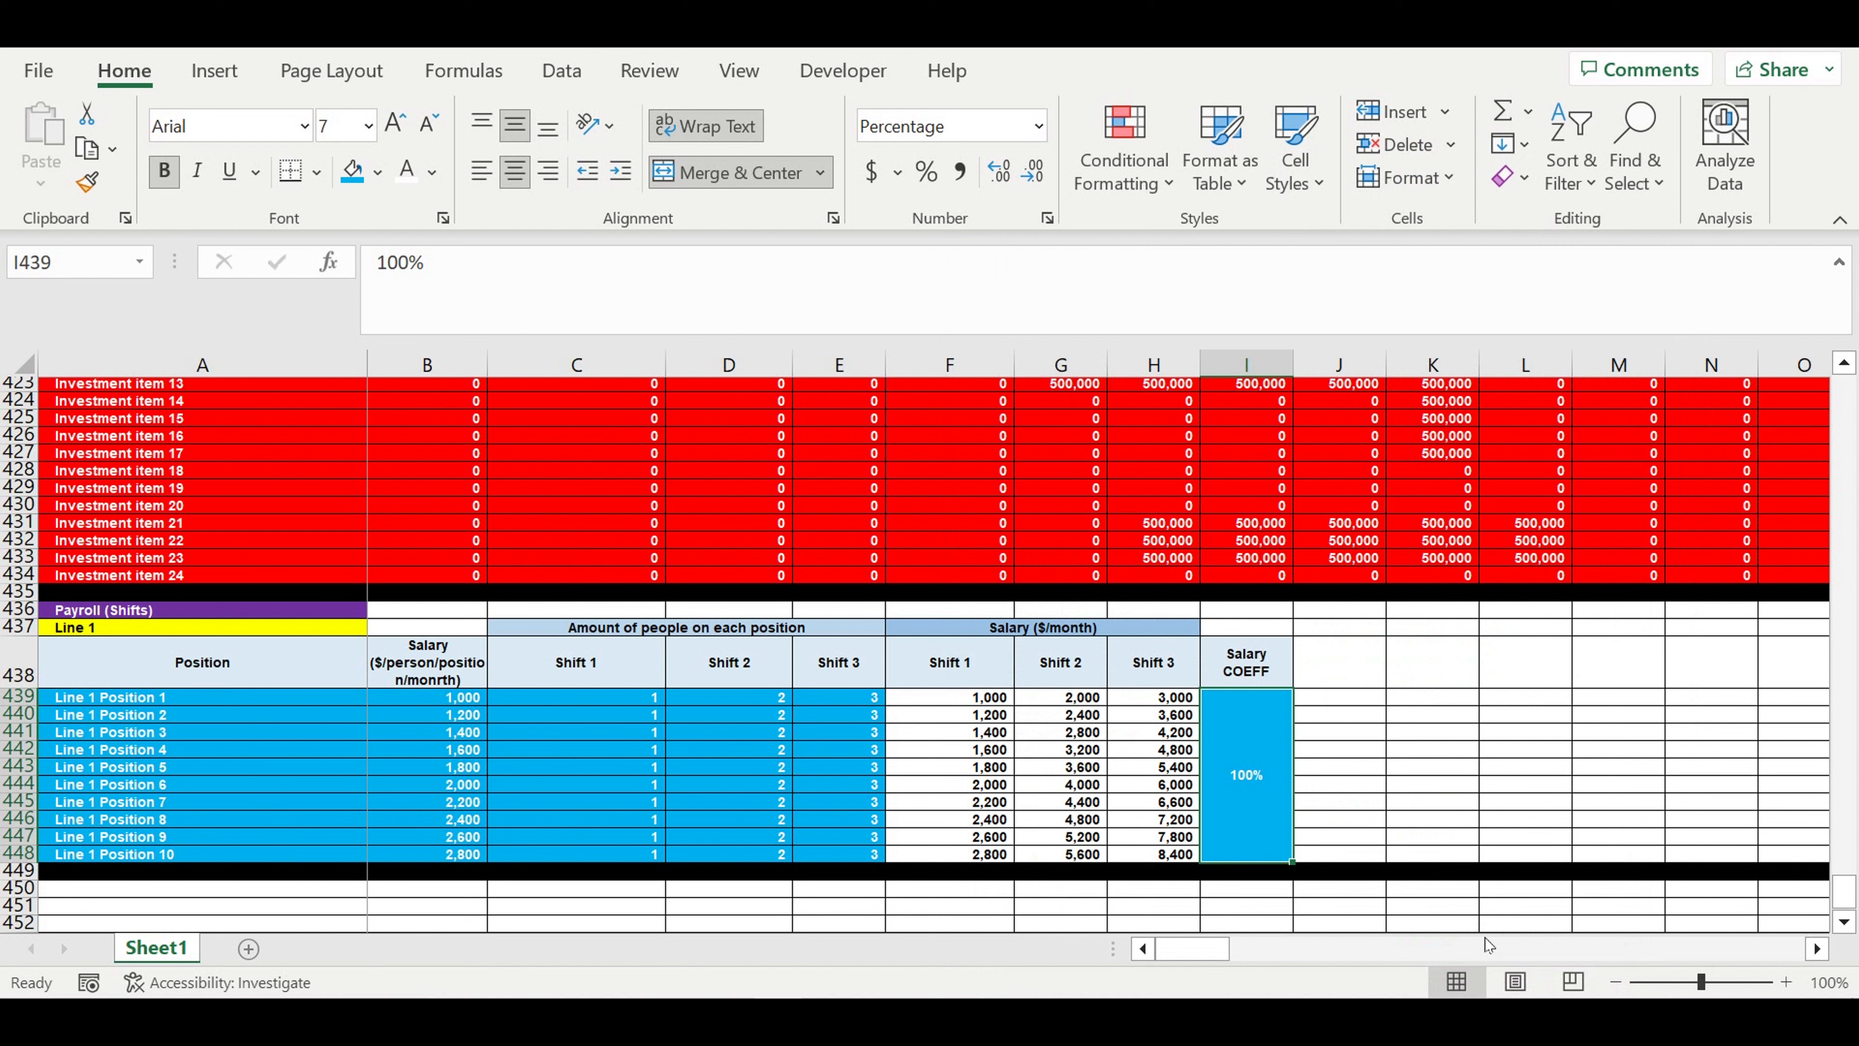
{"action": "left_click", "coordinate": [1394, 714]}
- Extend the header text in I438 to "Salary COEFF Global"
{"action": "left_click", "coordinate": [1252, 666]}
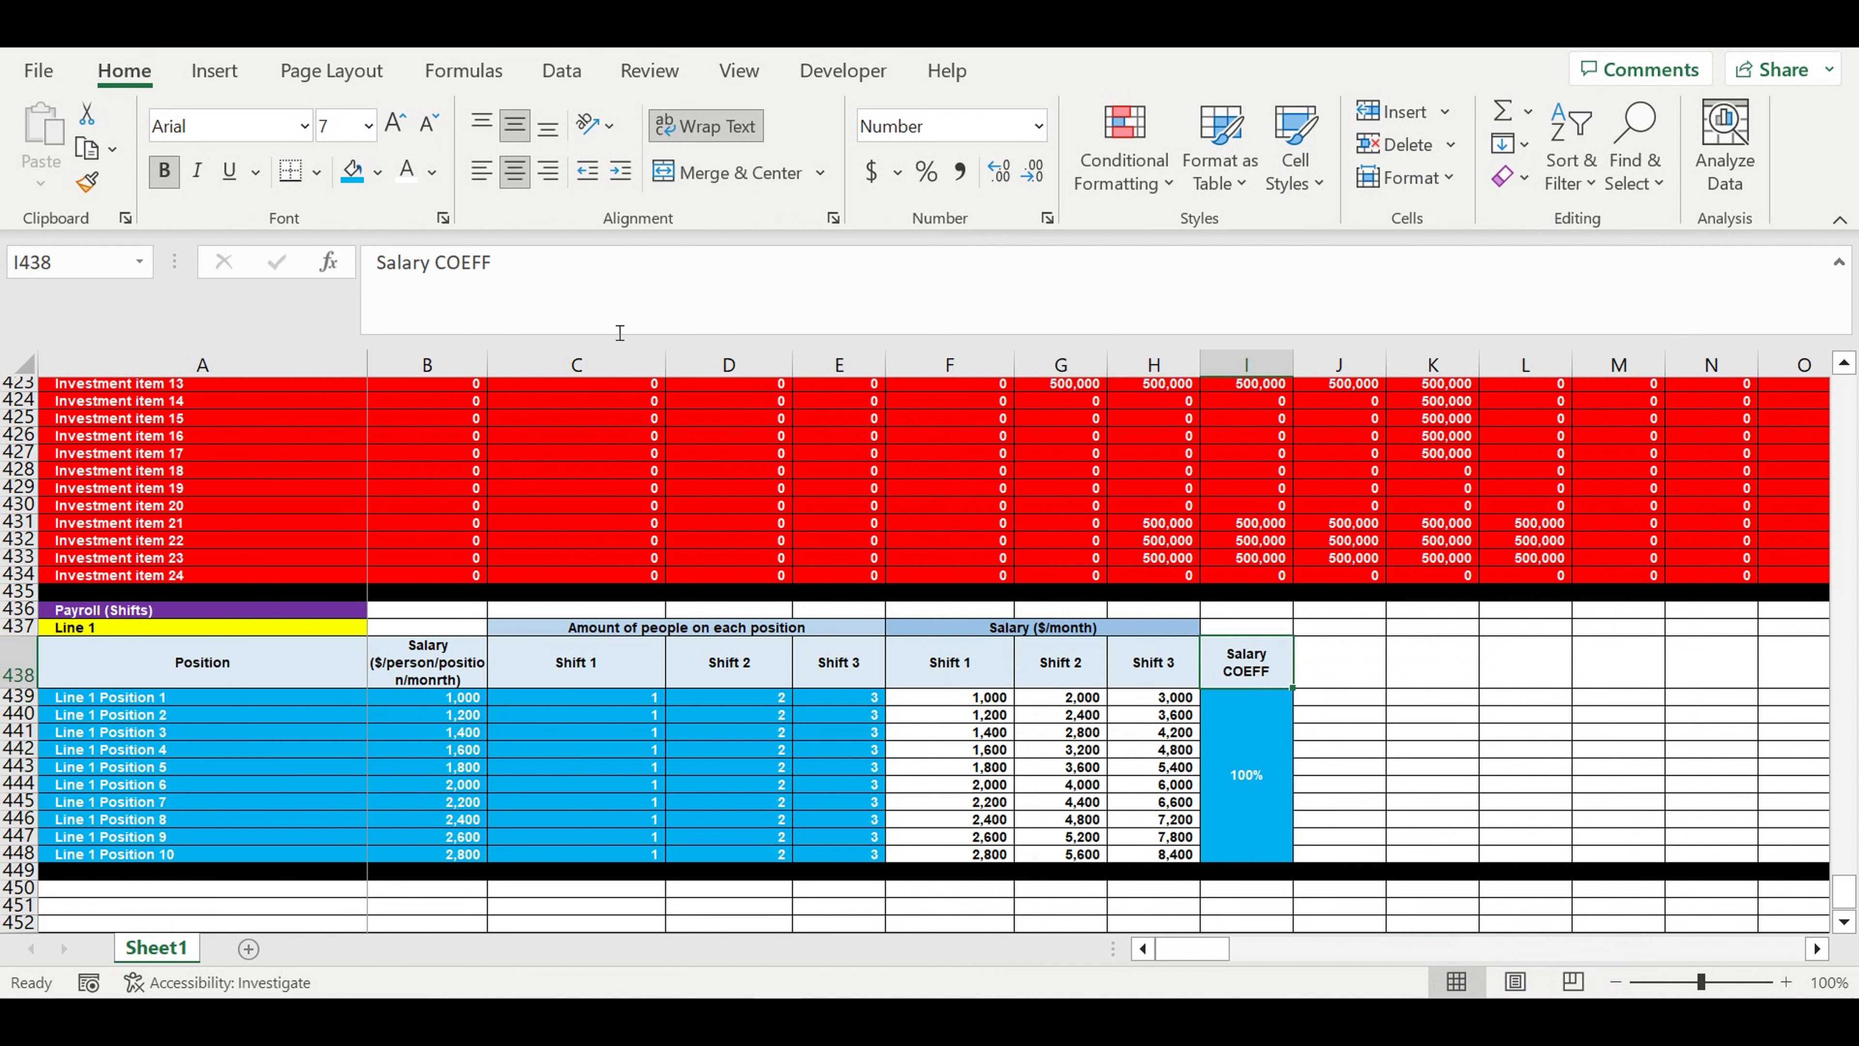
{"action": "left_click", "coordinate": [498, 263]}
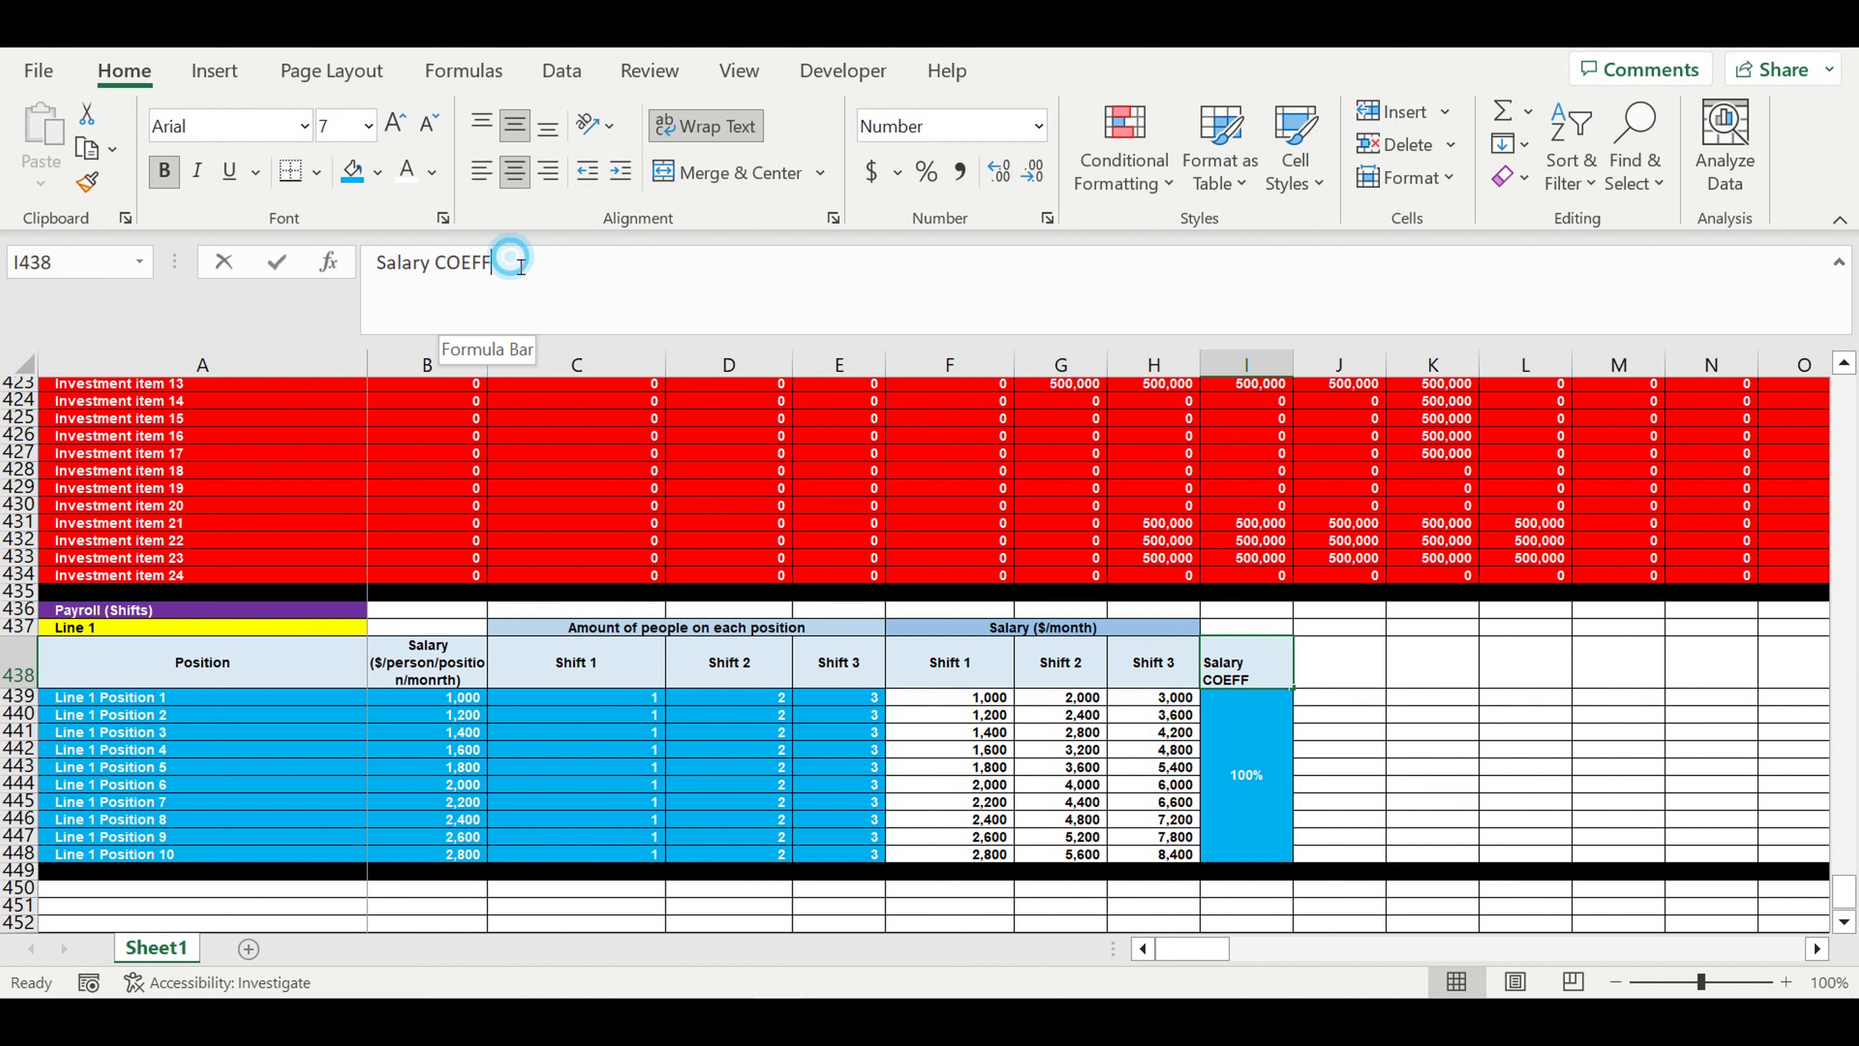
{"action": "type", "text": "Global"}
{"action": "key", "text": "Return"}
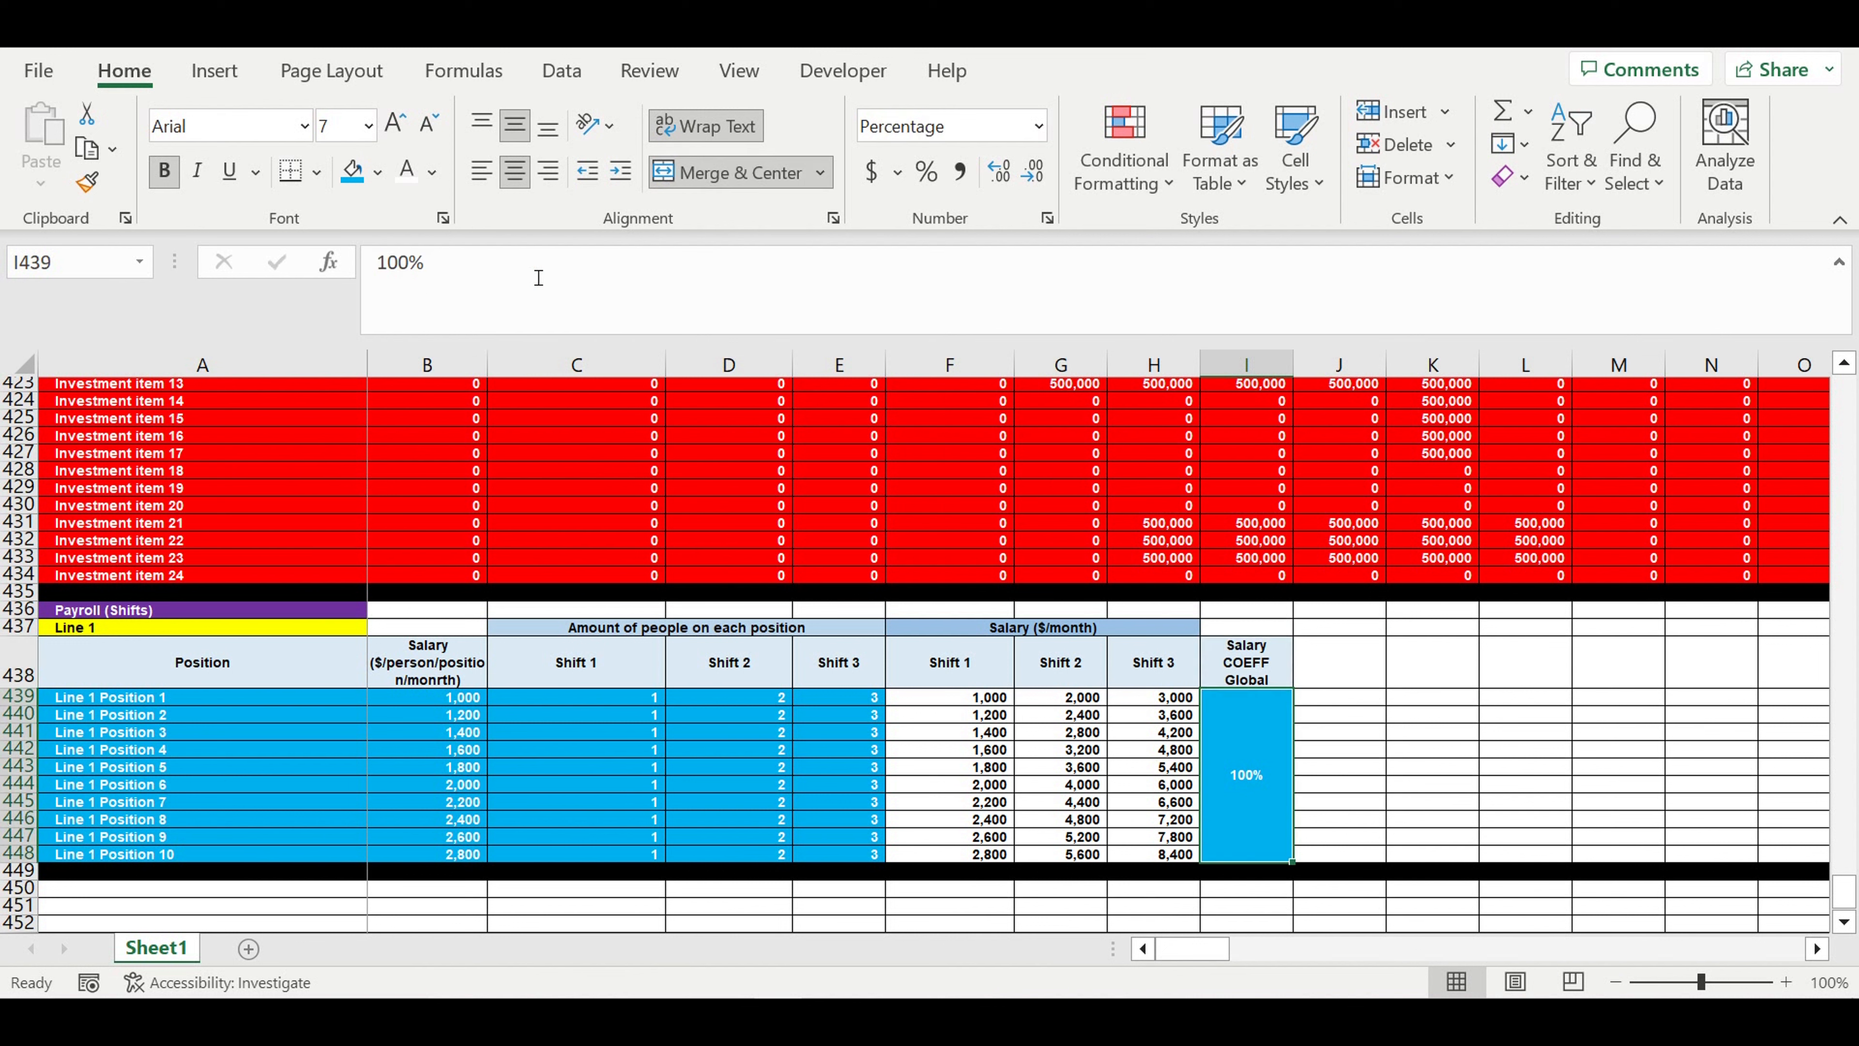
- Copy the global coefficient header into J438 and change its text to "Salary COEFF Local"
{"action": "left_click", "coordinate": [1277, 665]}
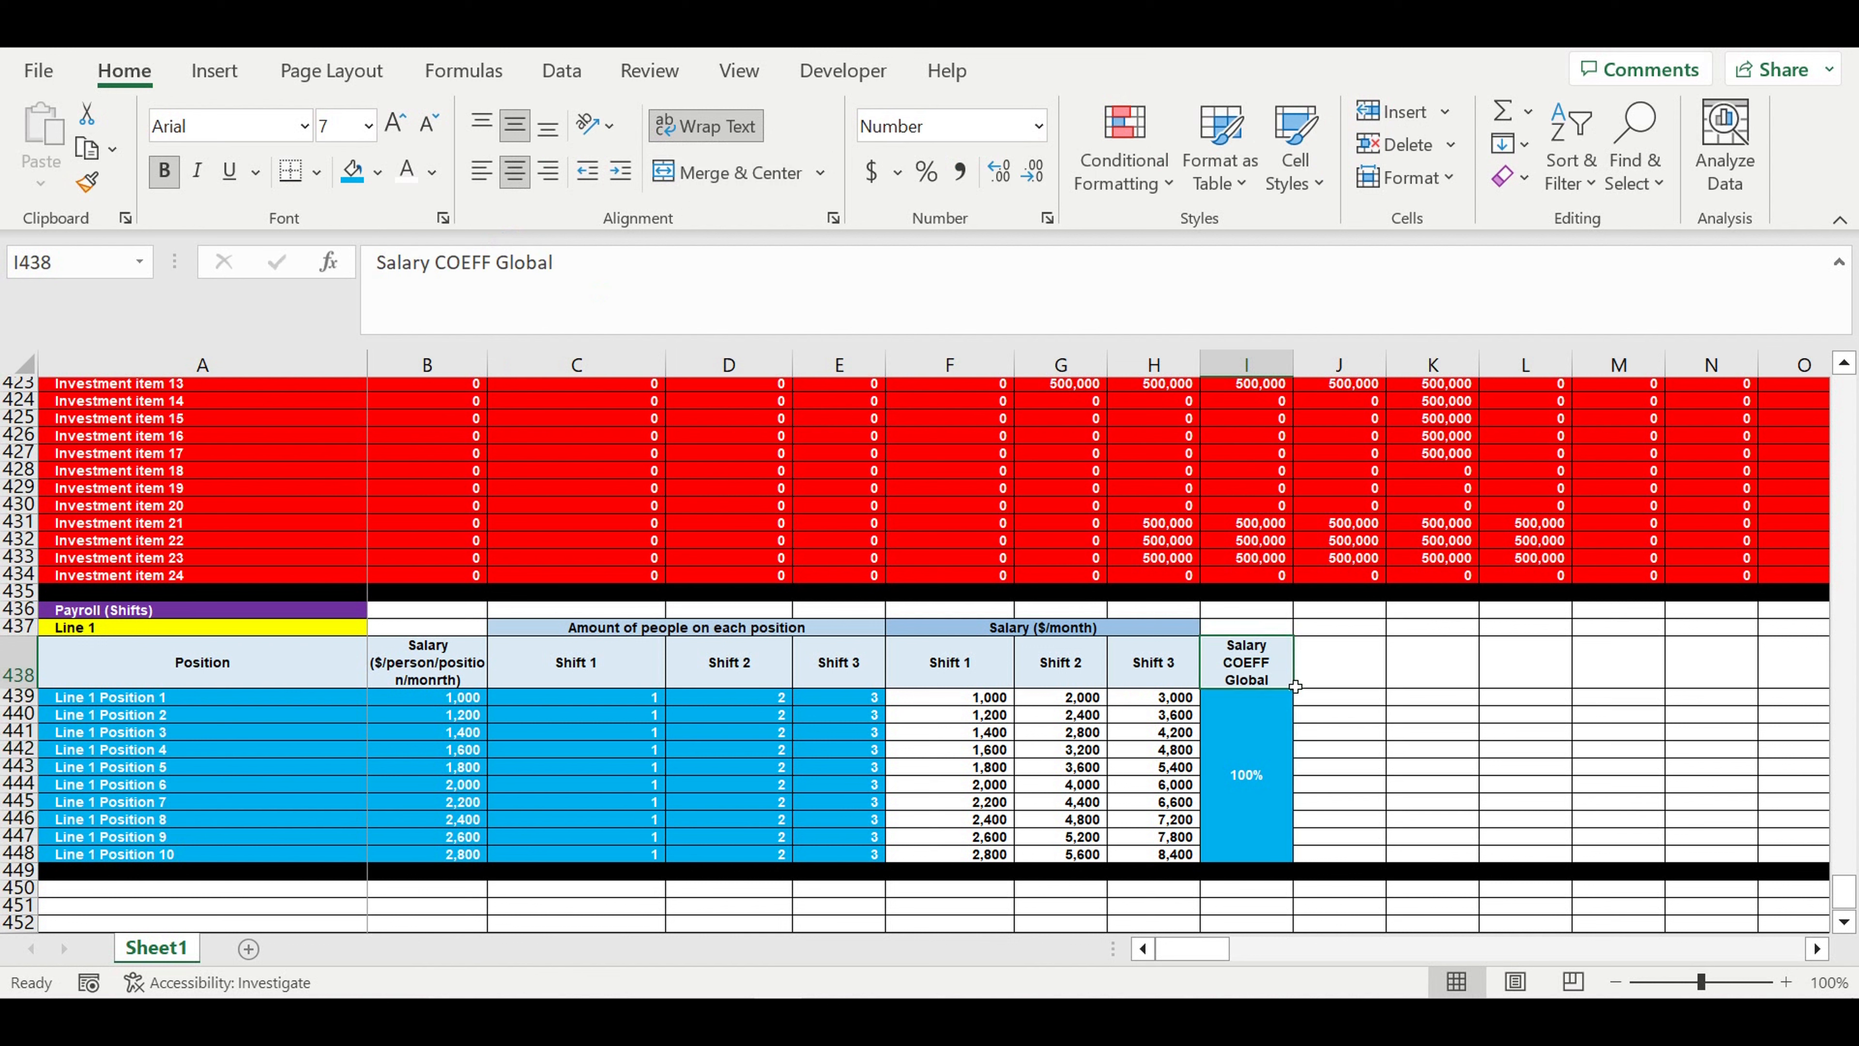
{"action": "left_click_drag", "start_coordinate": [1299, 691], "coordinate": [1339, 695]}
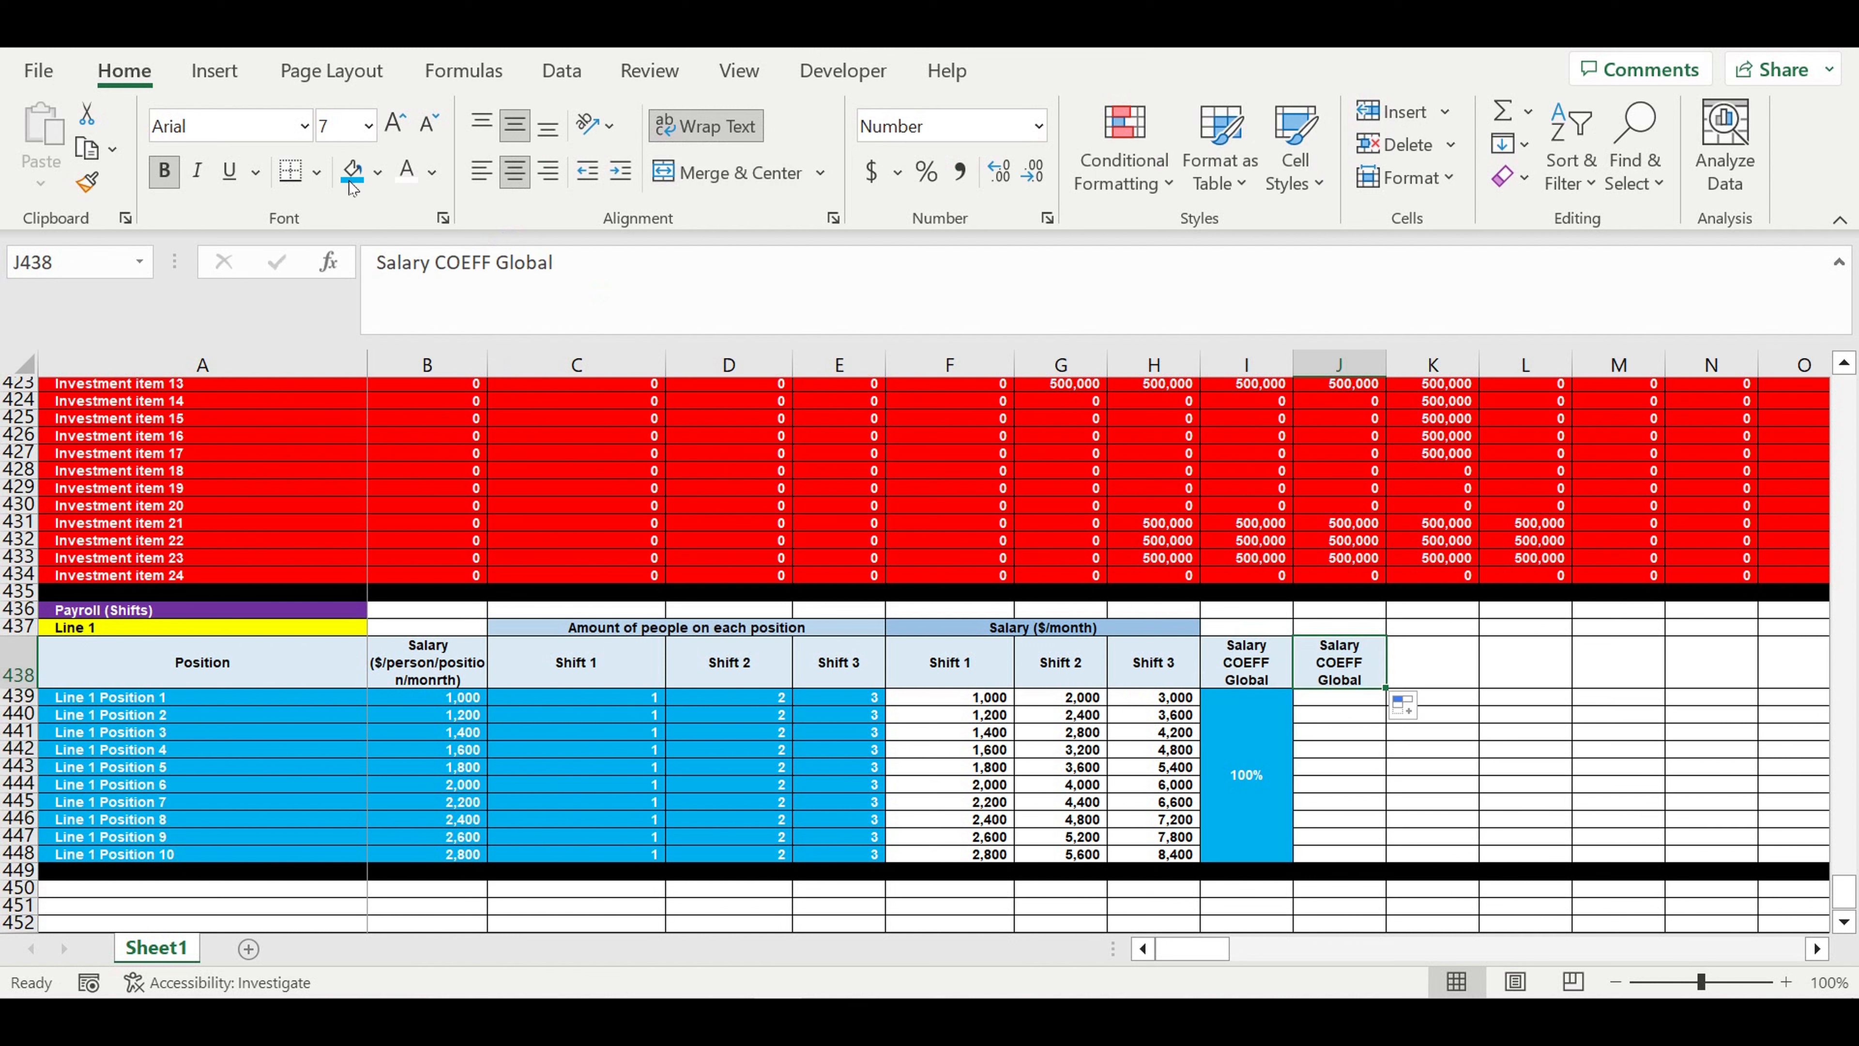
{"action": "double_click", "coordinate": [510, 267]}
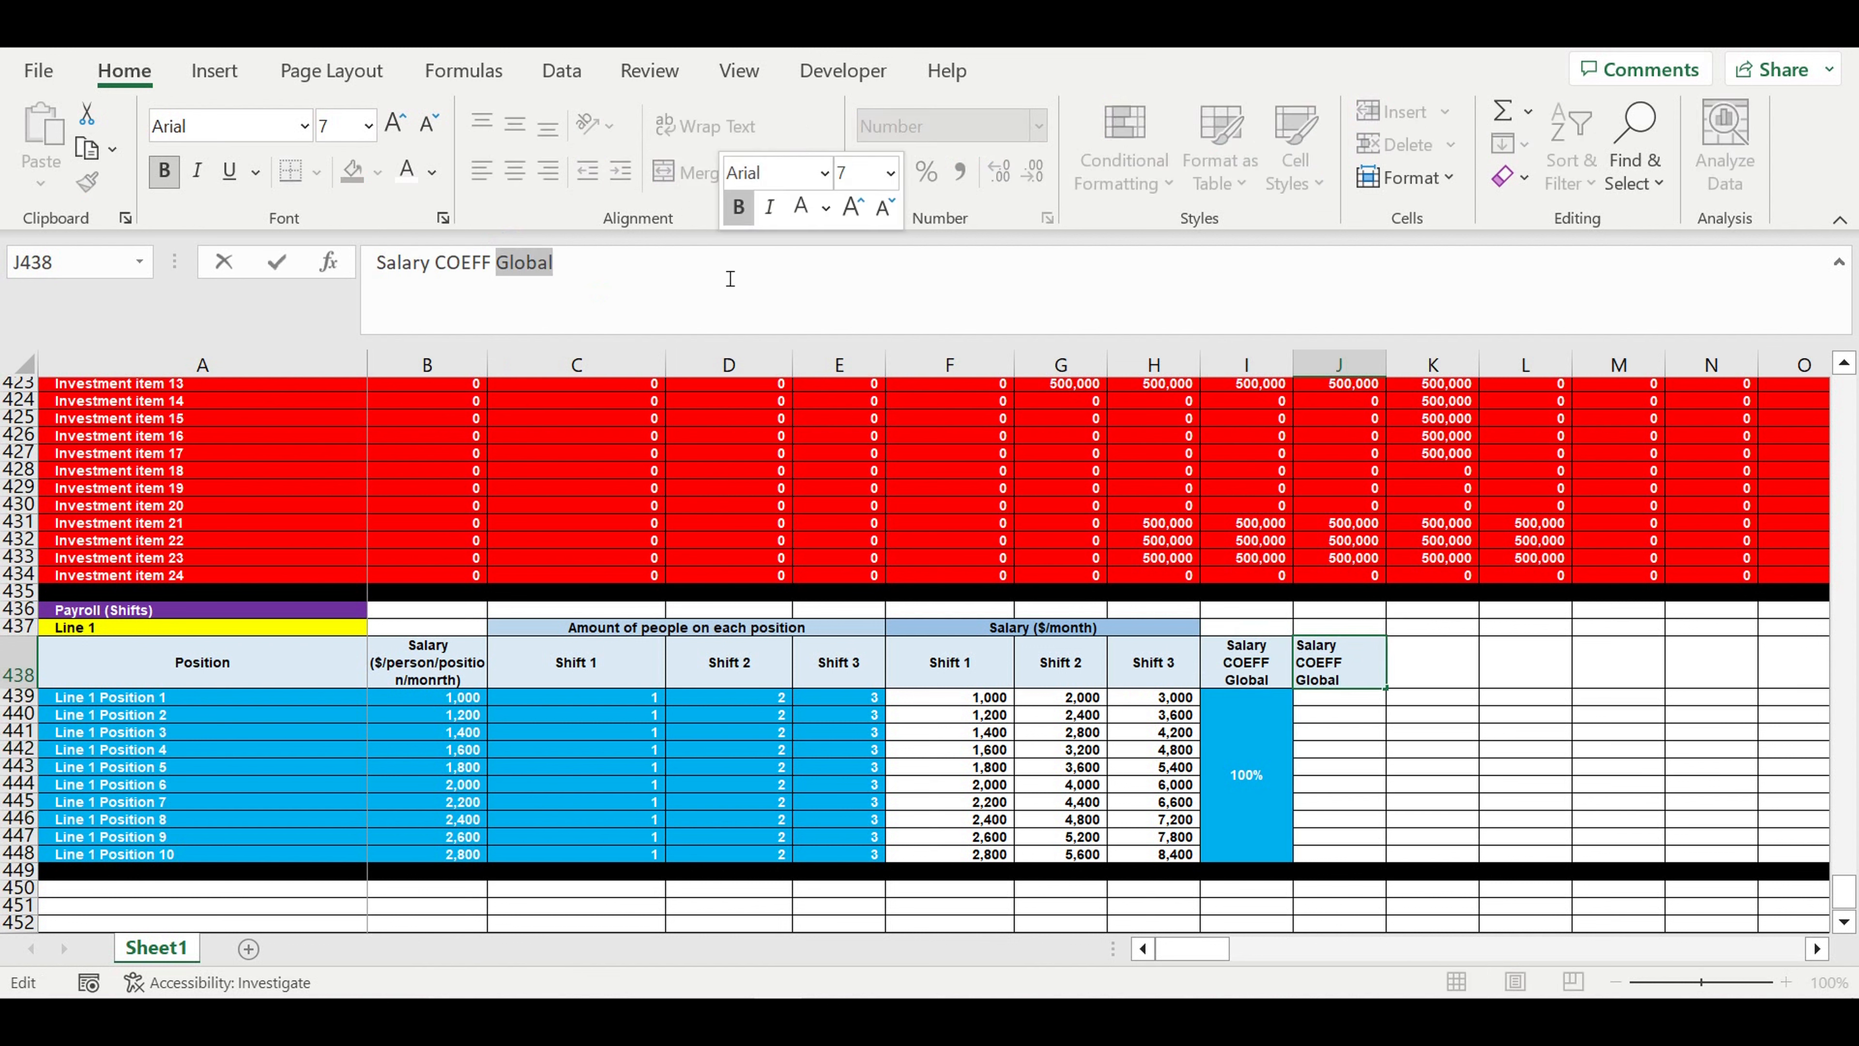
{"action": "type", "text": "Local"}
{"action": "key", "text": "Return"}
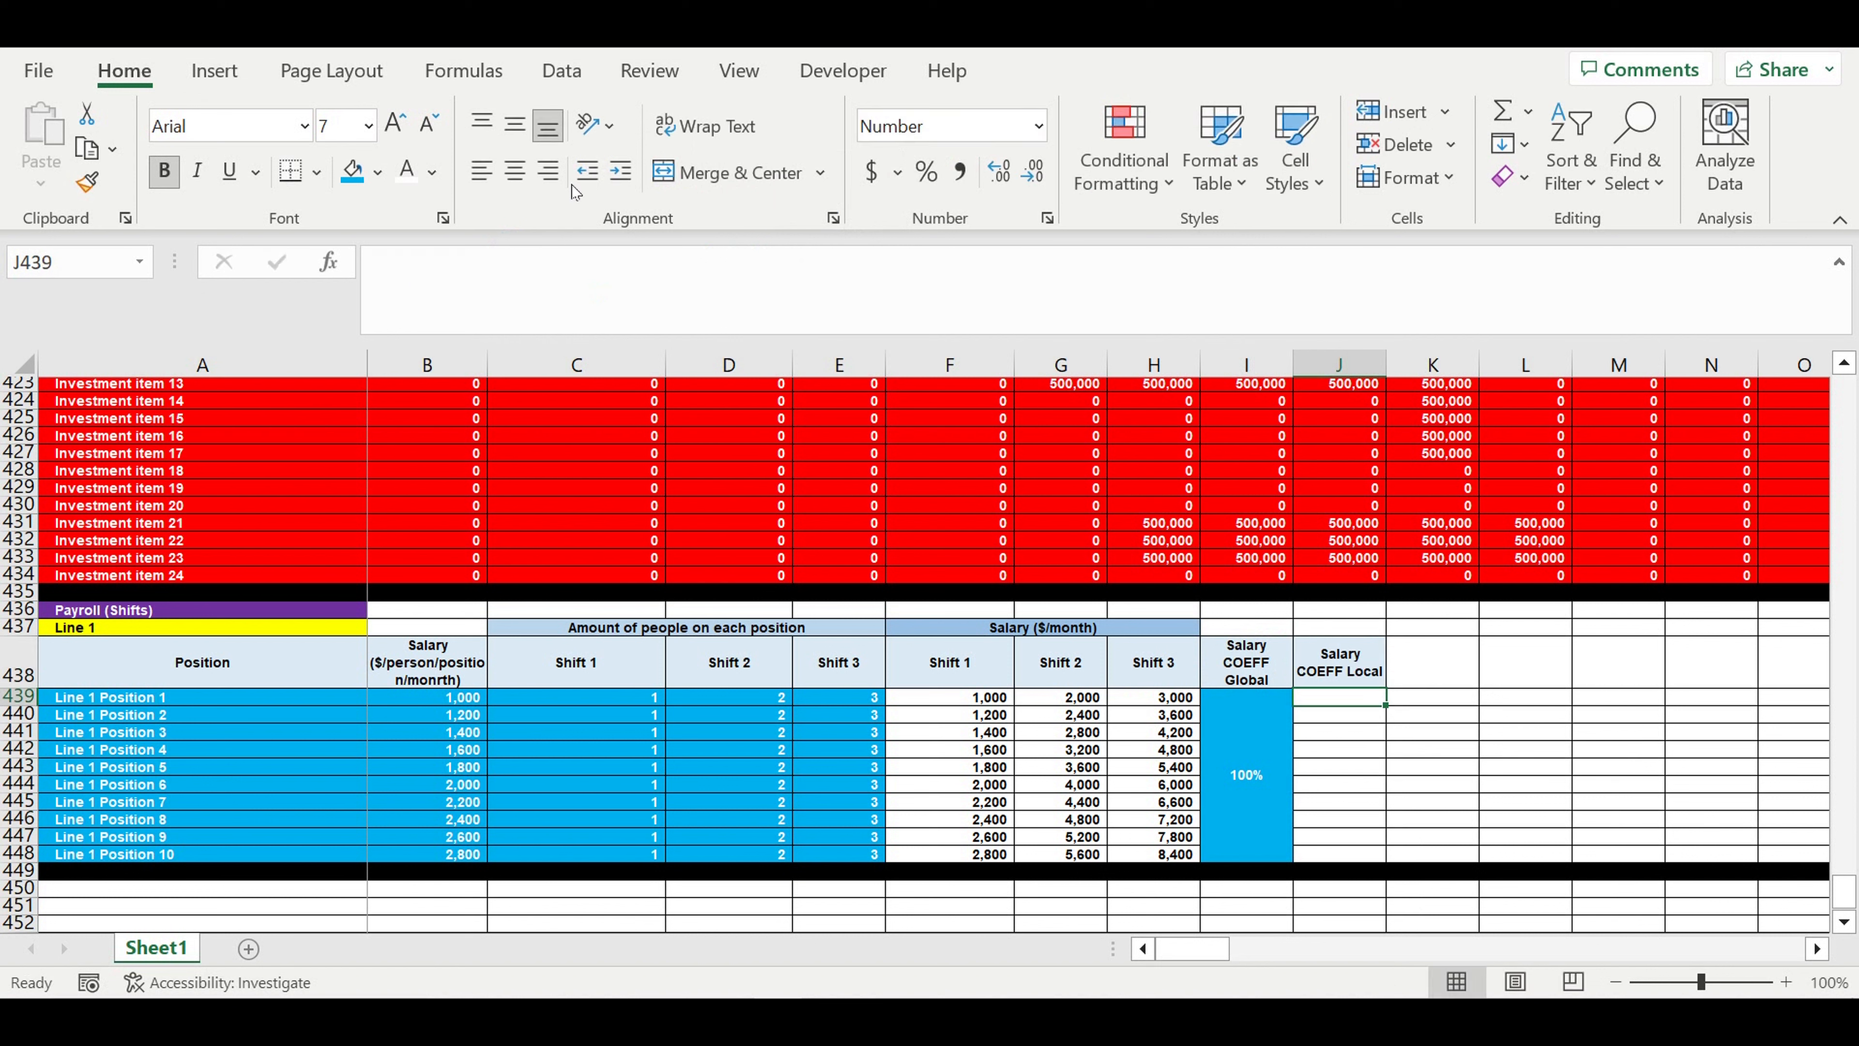
- Enter 100% in J439 with percentage format, light blue fill and white font, and copy it down to J448
{"action": "left_click", "coordinate": [926, 170]}
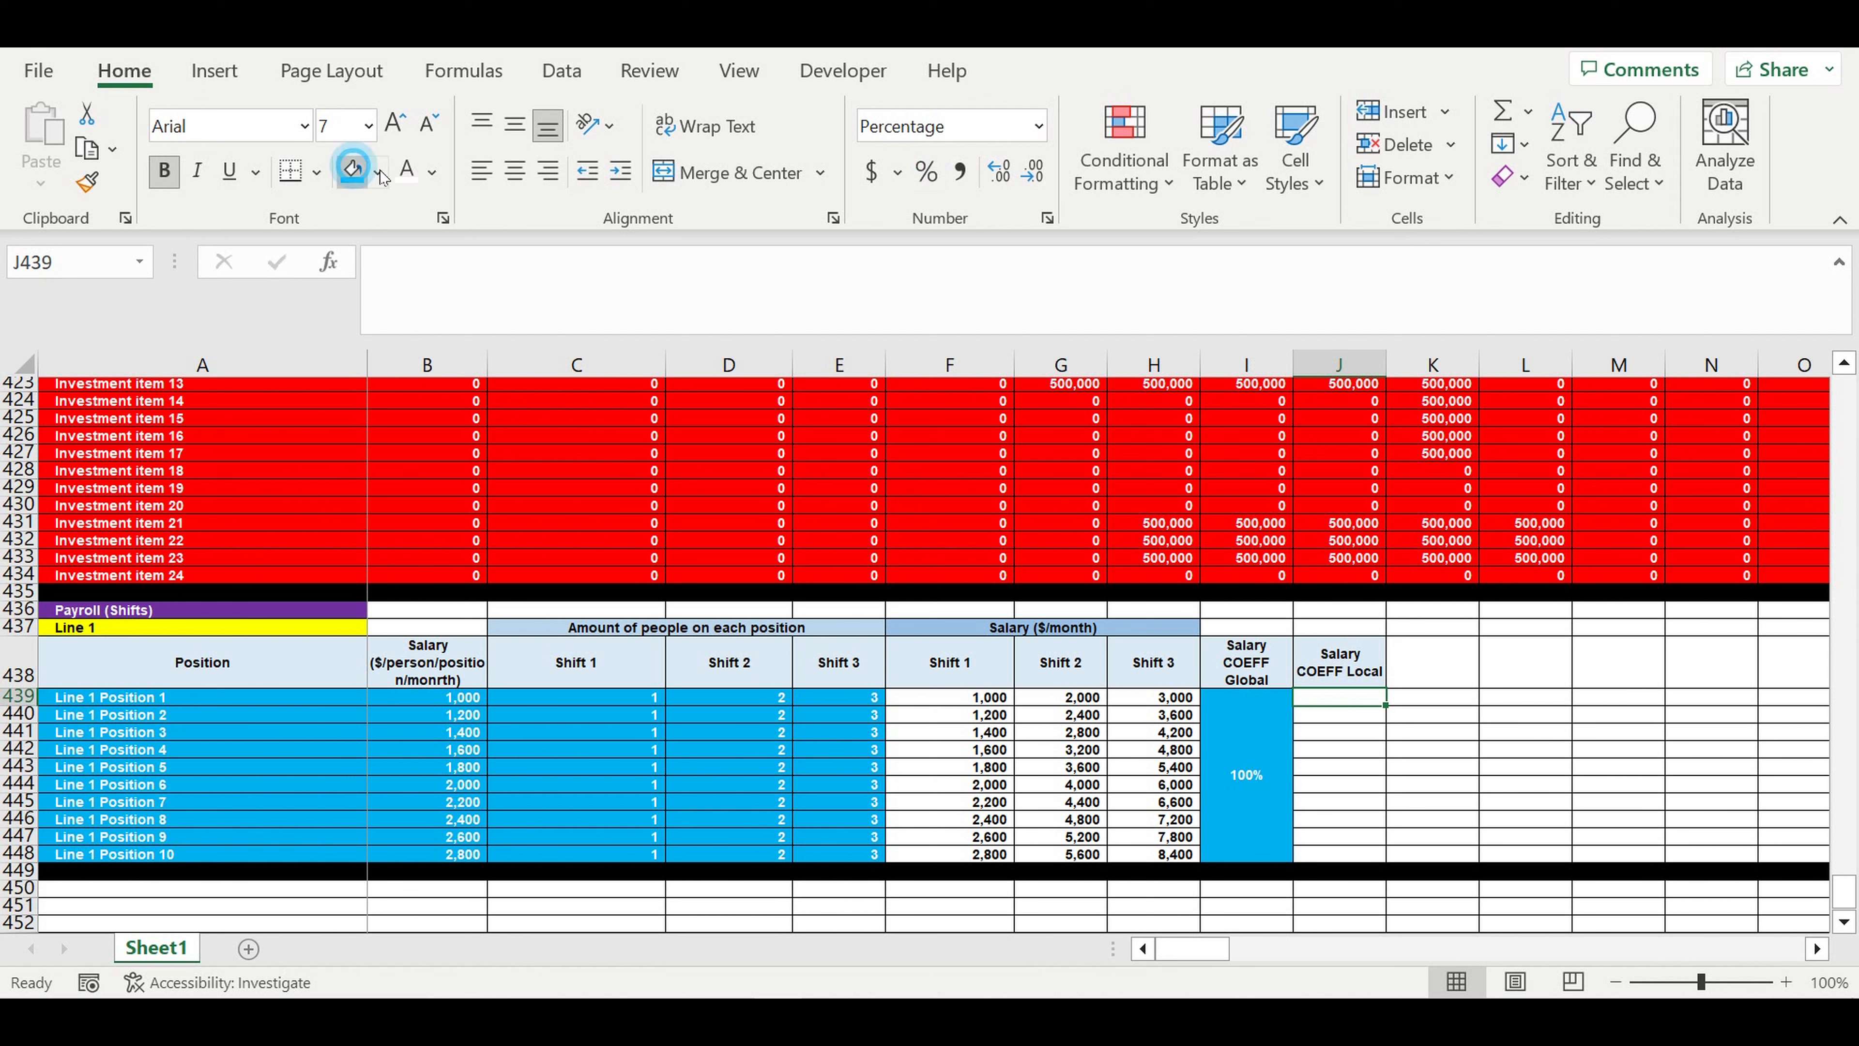
{"action": "type", "text": "100"}
{"action": "key", "text": "Return"}
{"action": "left_click", "coordinate": [1350, 699]}
{"action": "left_click_drag", "start_coordinate": [1390, 715], "coordinate": [1390, 858]}
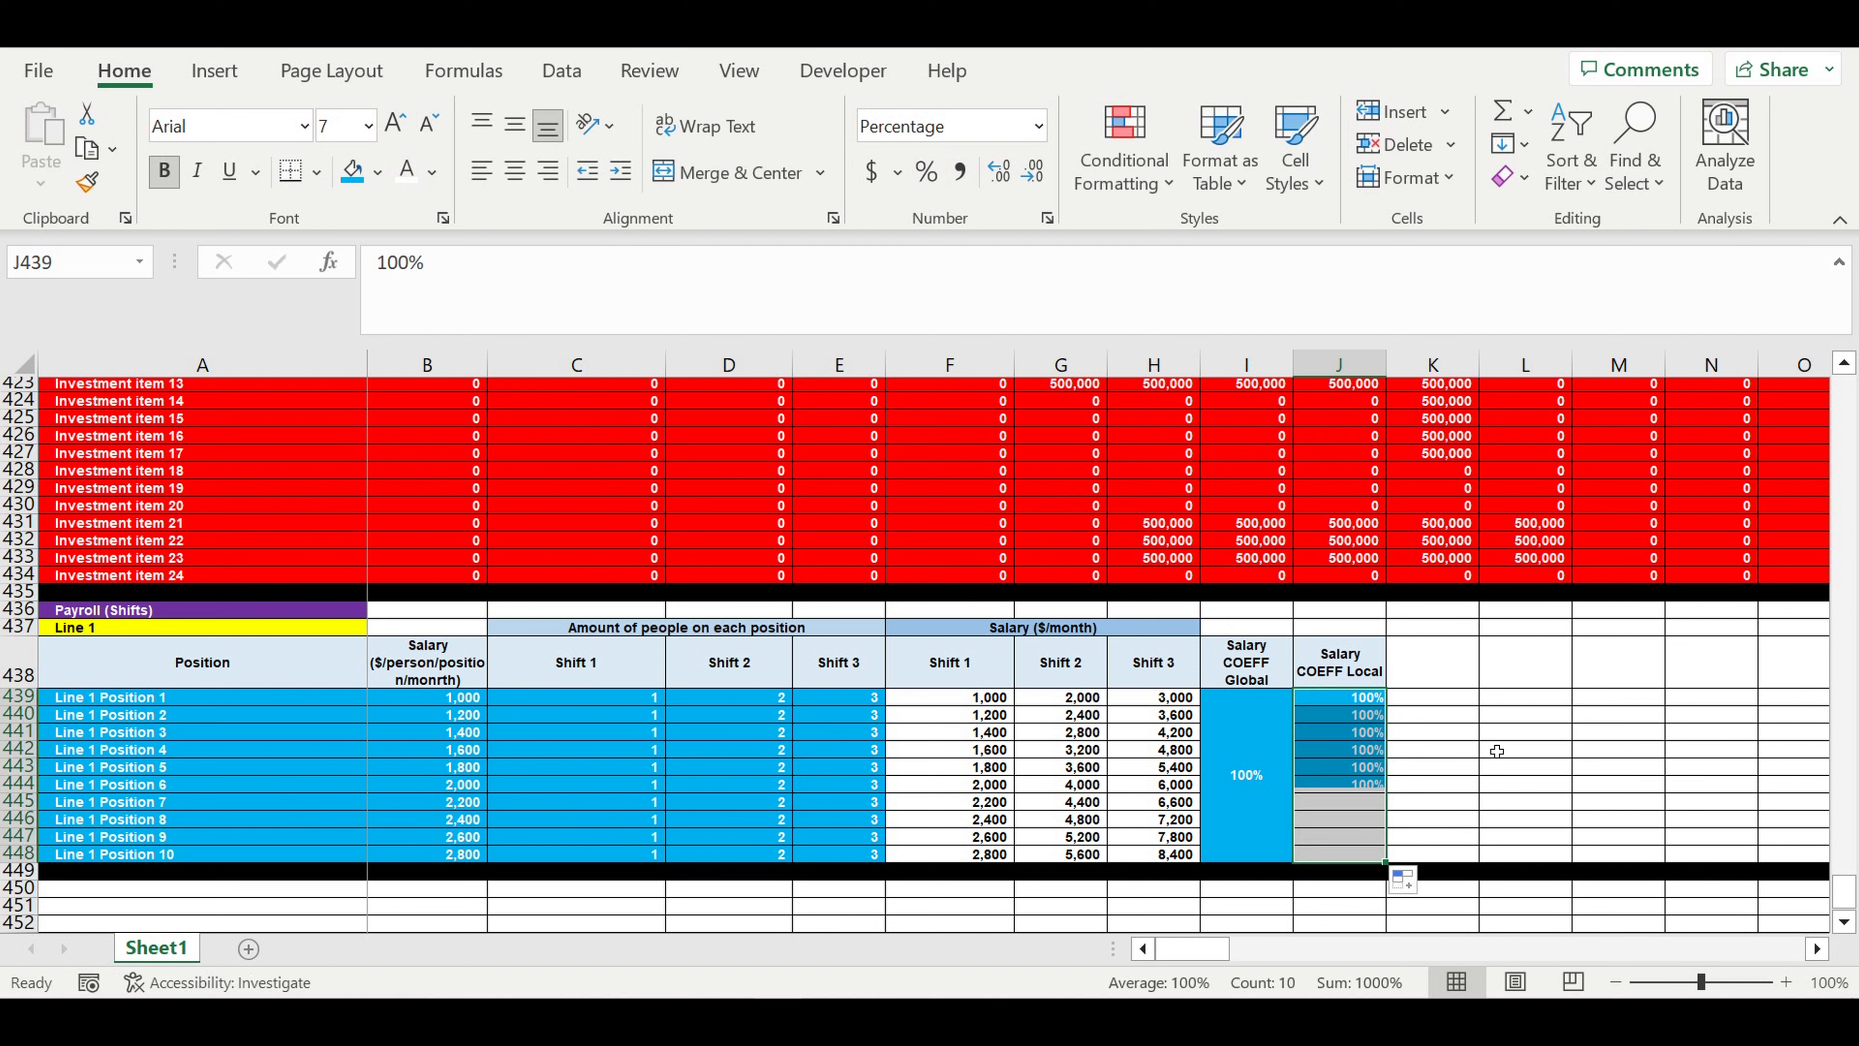
{"action": "left_click", "coordinate": [1497, 752]}
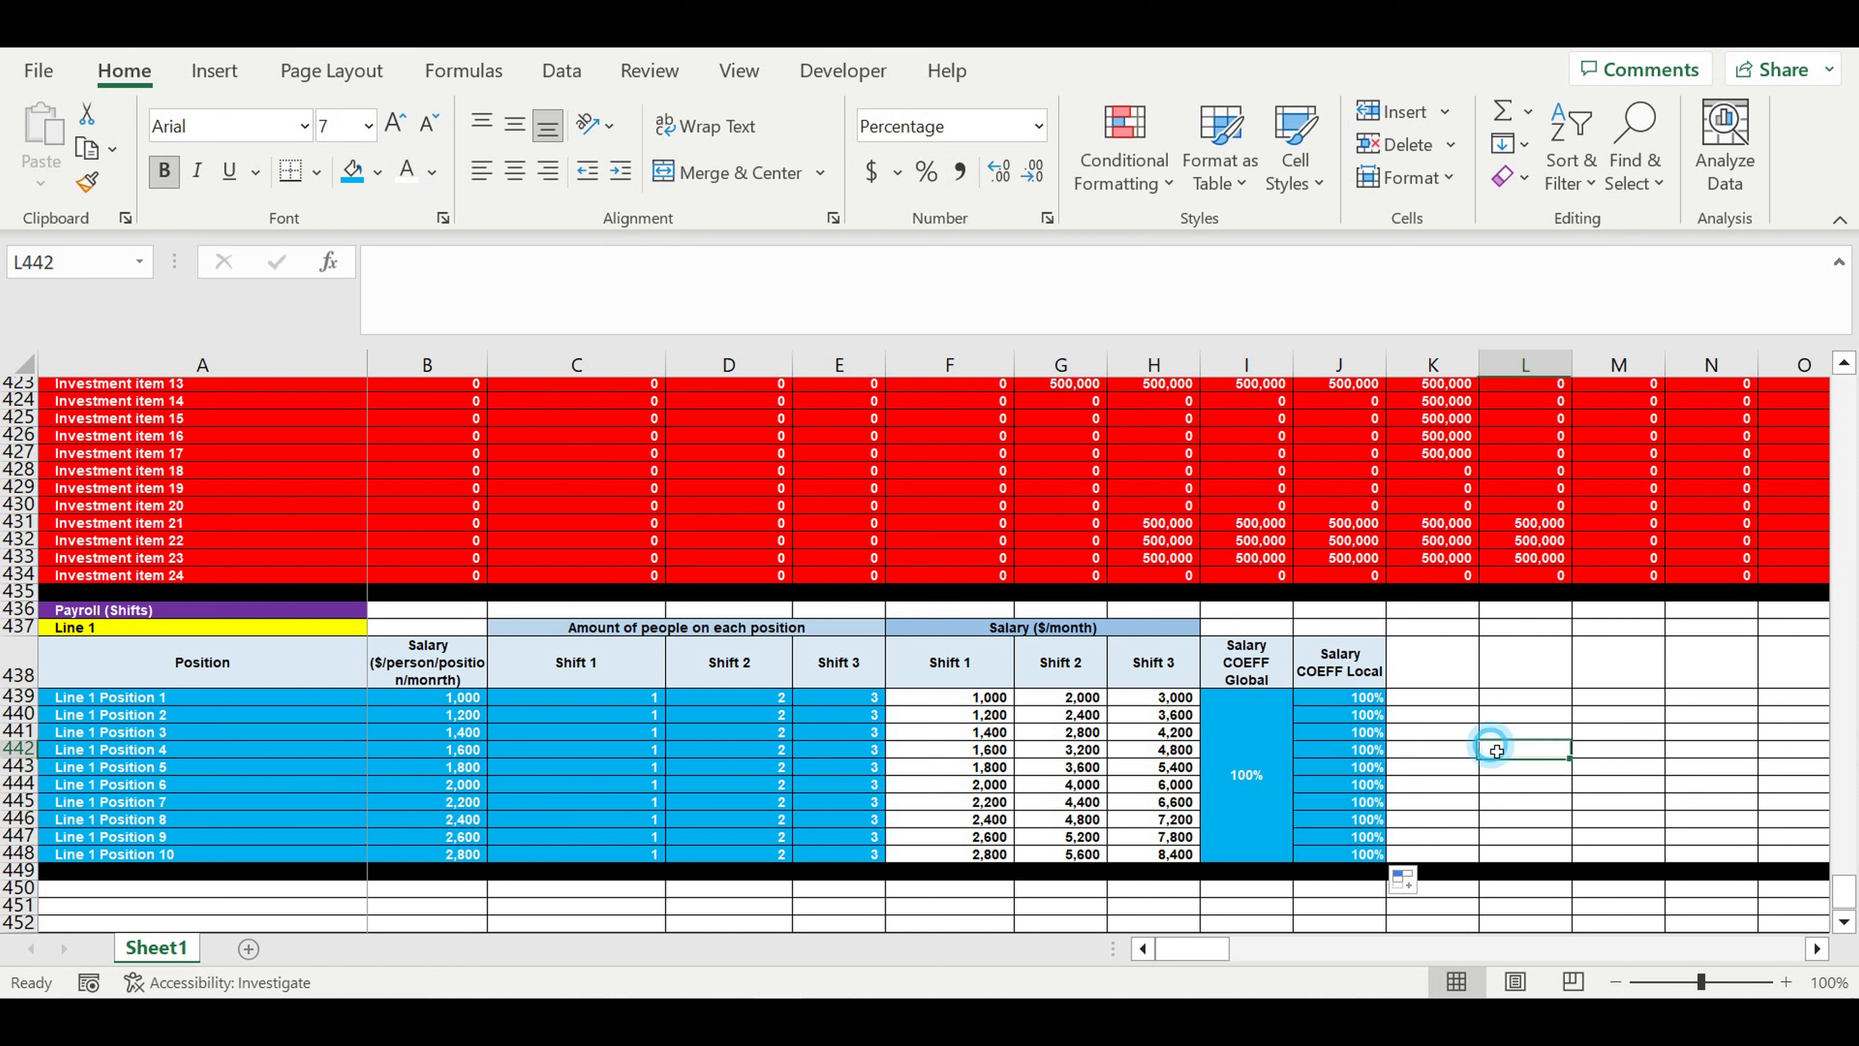
- Multiply the Shift 1 salary formula in F439 by the global coefficient, using the absolute reference $I$439
{"action": "left_click", "coordinate": [968, 702]}
{"action": "left_click", "coordinate": [535, 269]}
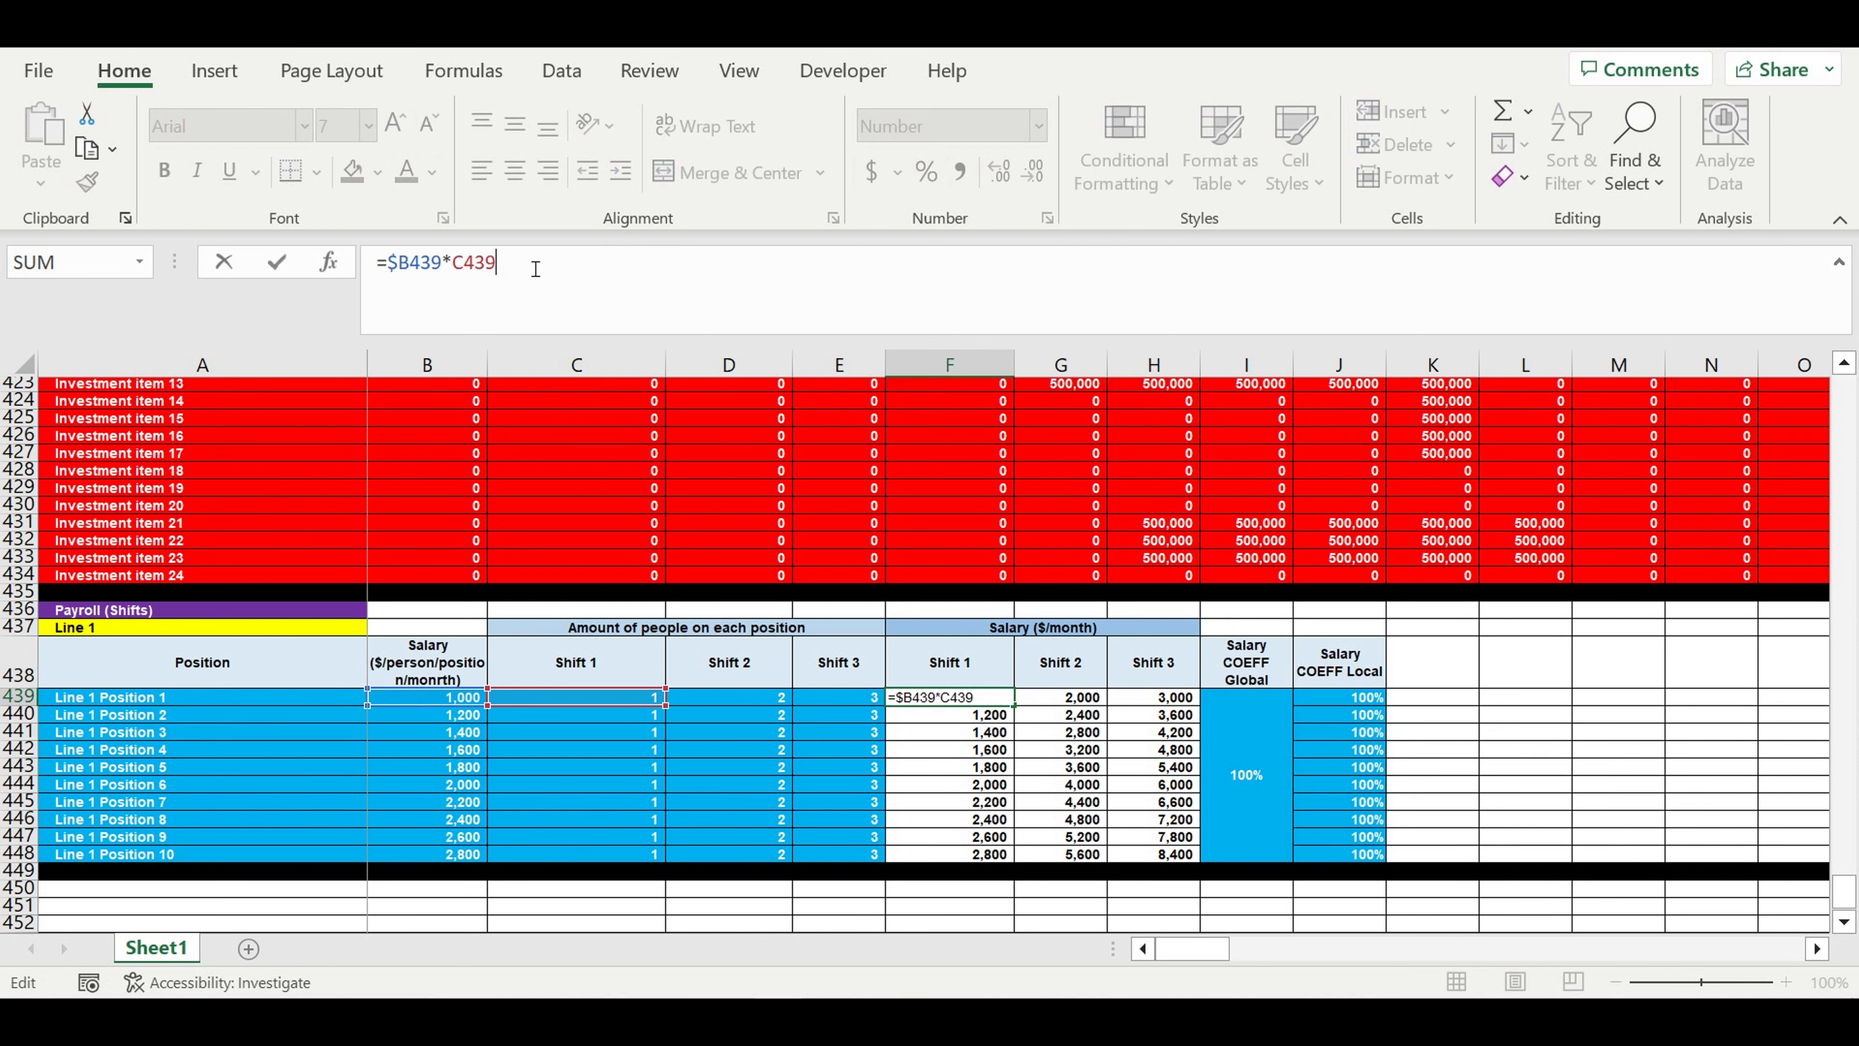
{"action": "type", "text": "*"}
{"action": "left_click", "coordinate": [1257, 736]}
{"action": "left_click", "coordinate": [570, 277]}
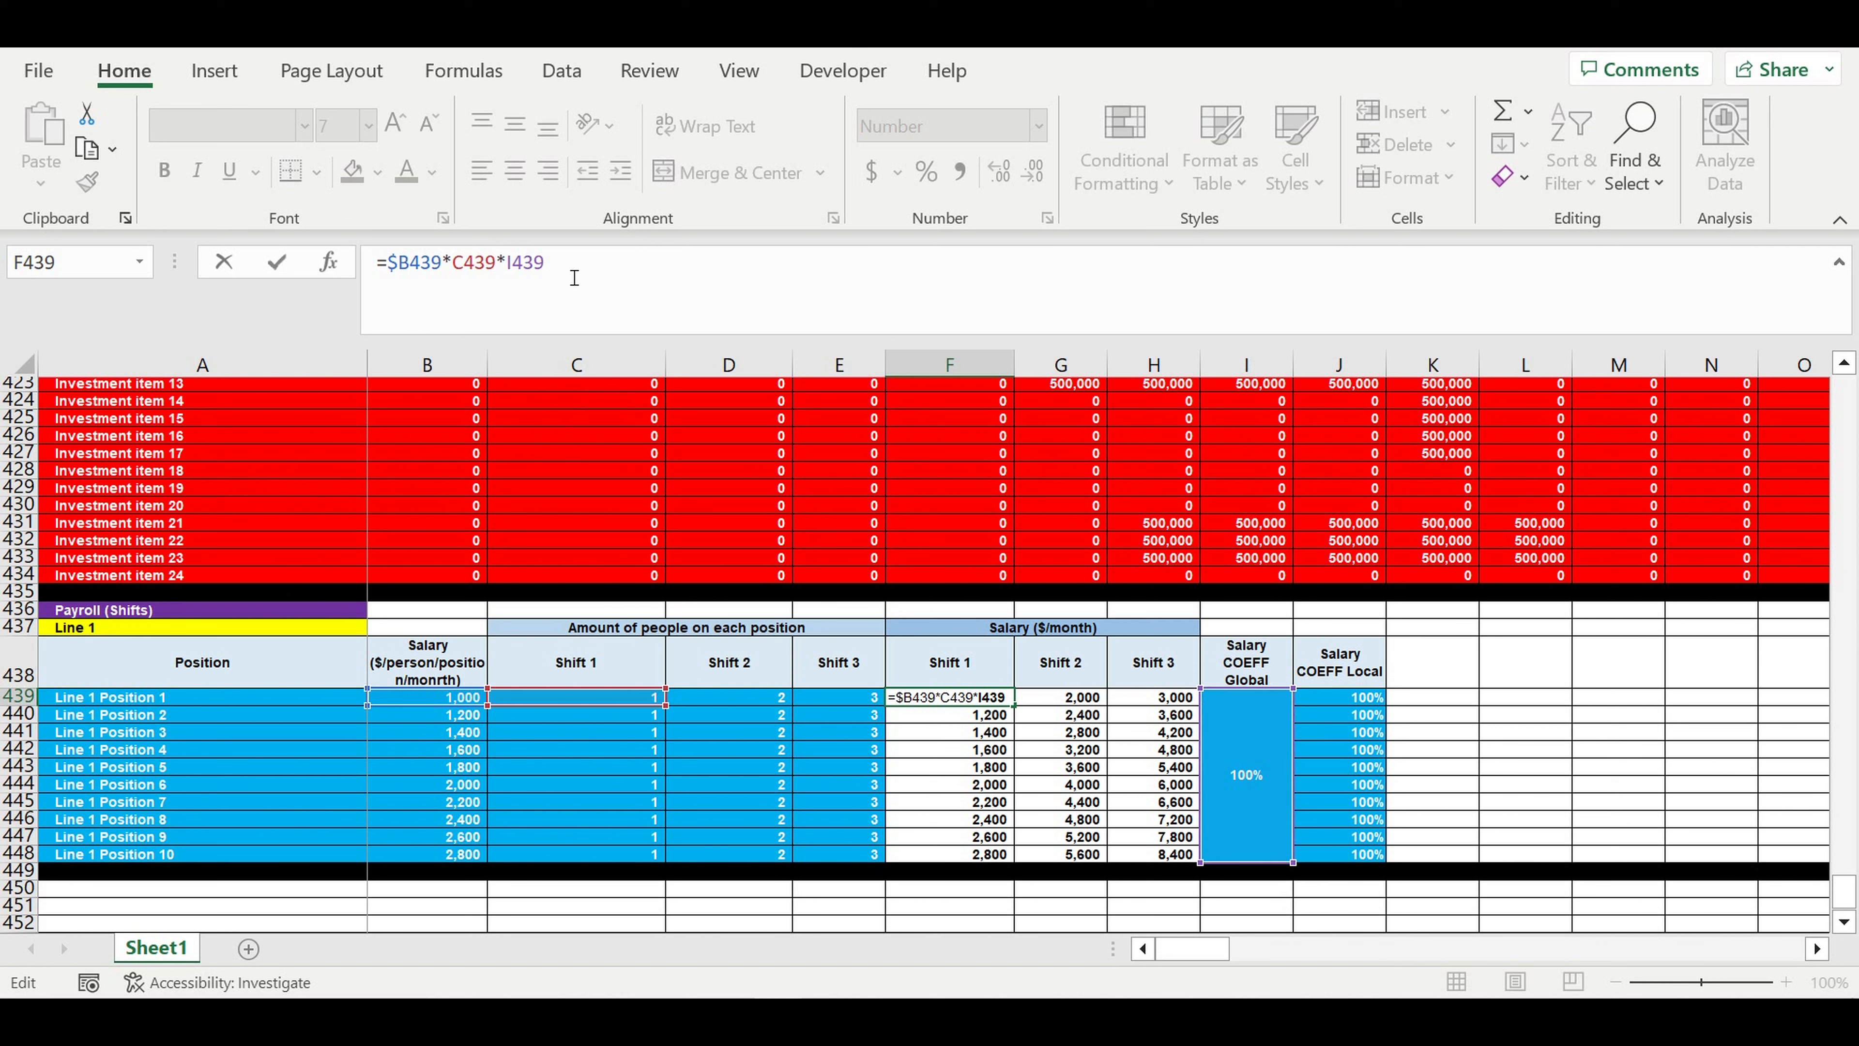
{"action": "left_click", "coordinate": [506, 257]}
{"action": "type", "text": "$"}
{"action": "key", "text": "Right"}
{"action": "type", "text": "$"}
- Multiply the F439 formula by the local coefficient $J439 as well and fill the formula across F439:H448
{"action": "left_click", "coordinate": [613, 279]}
{"action": "left_click", "coordinate": [1339, 704]}
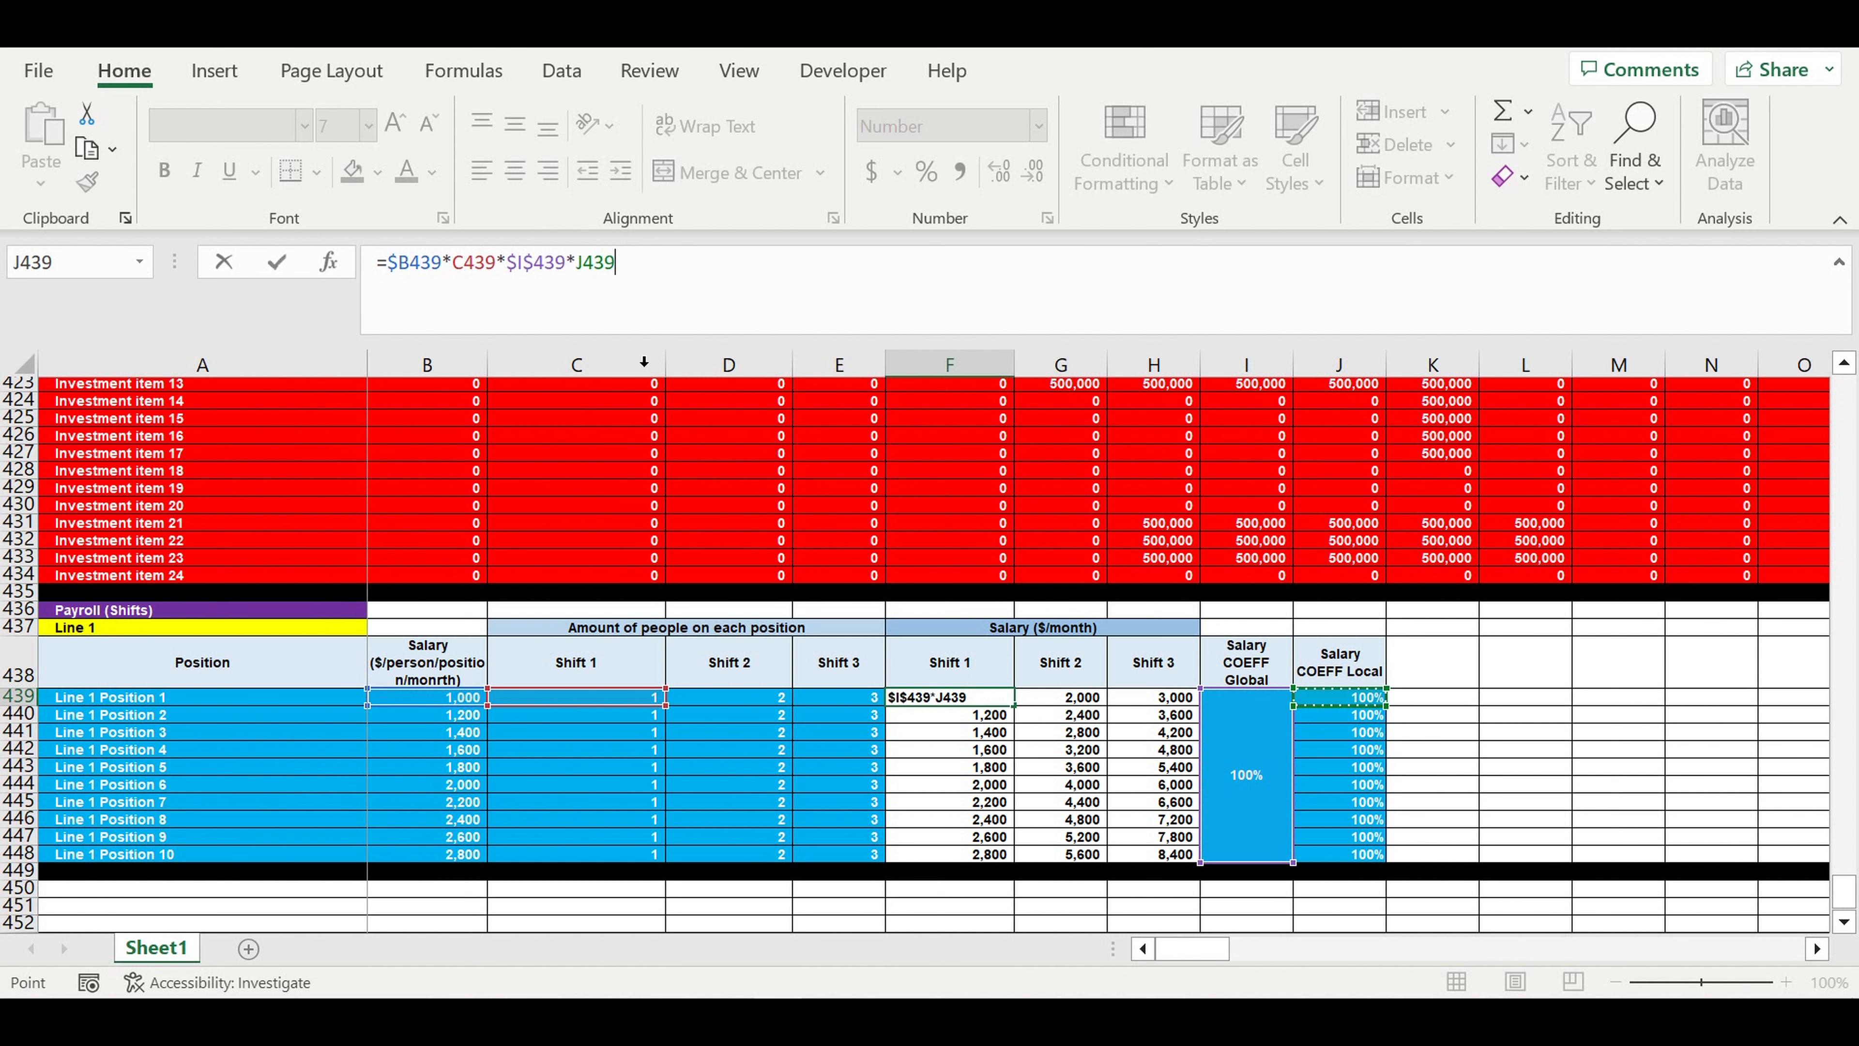
{"action": "left_click", "coordinate": [578, 263]}
{"action": "type", "text": "$"}
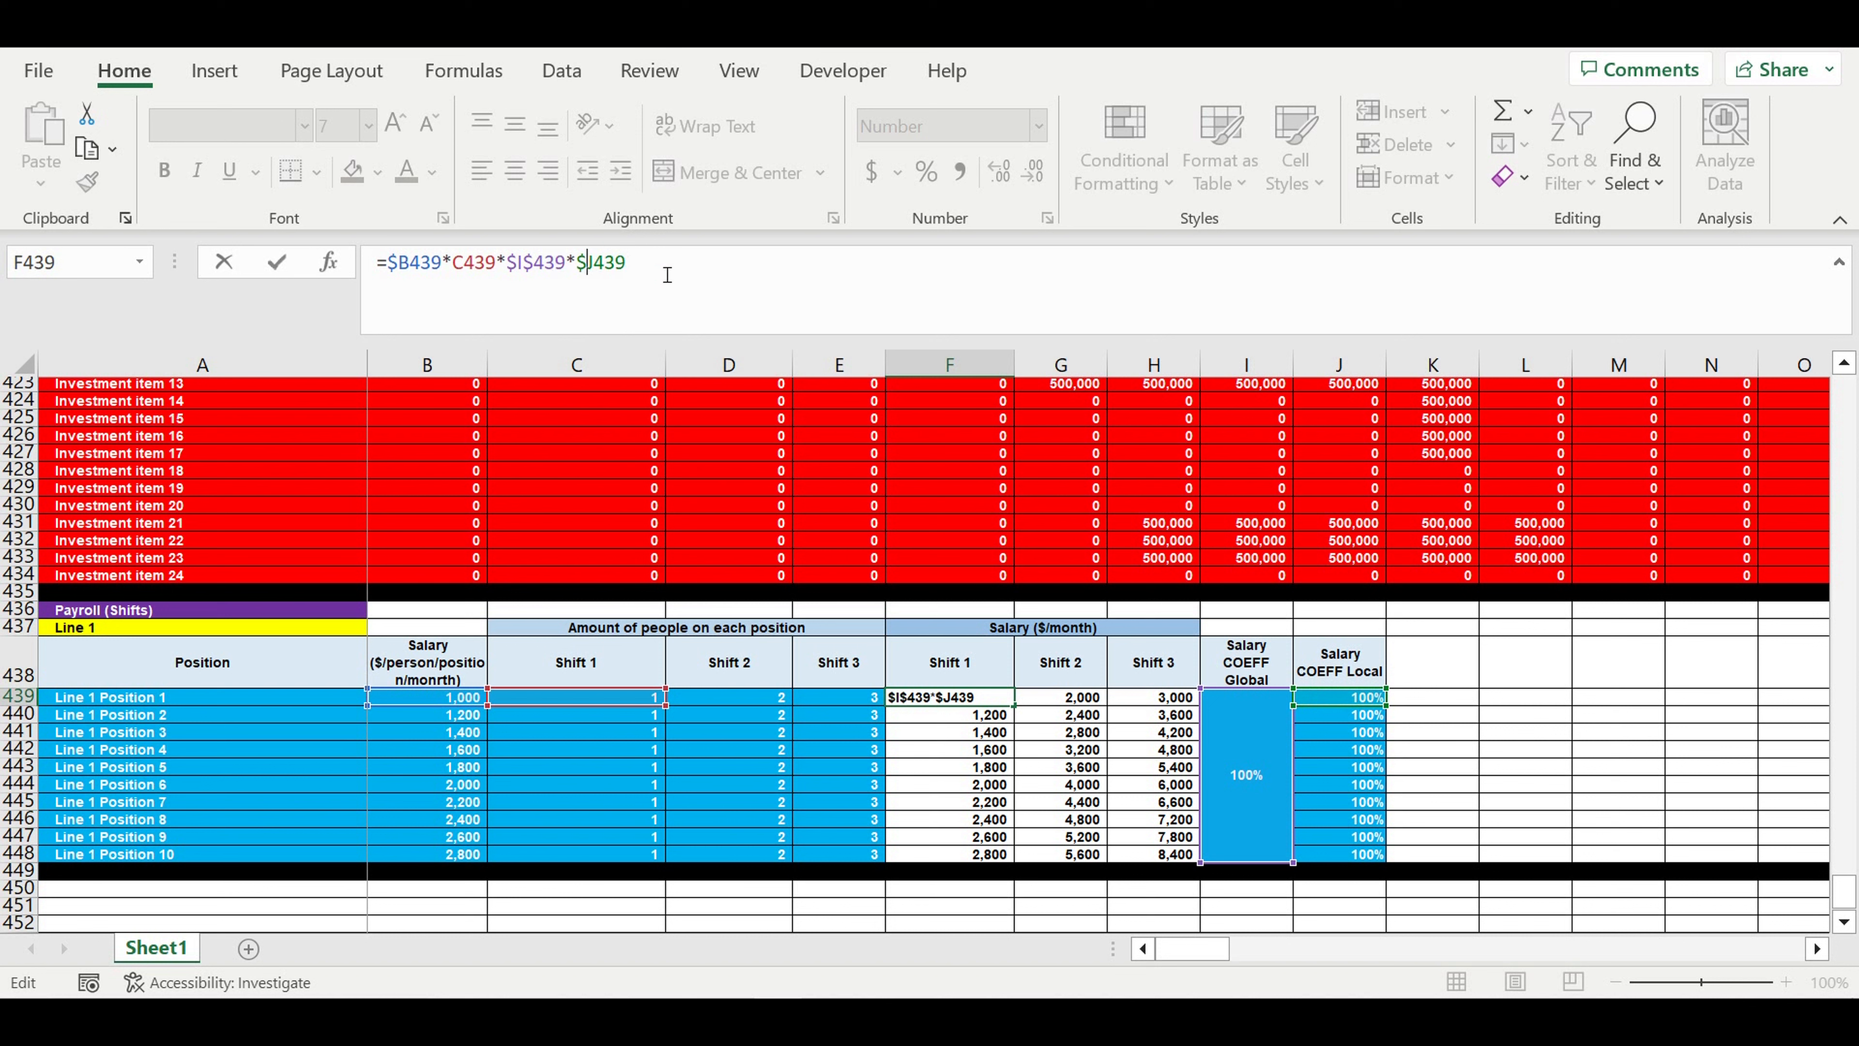
{"action": "key", "text": "Return"}
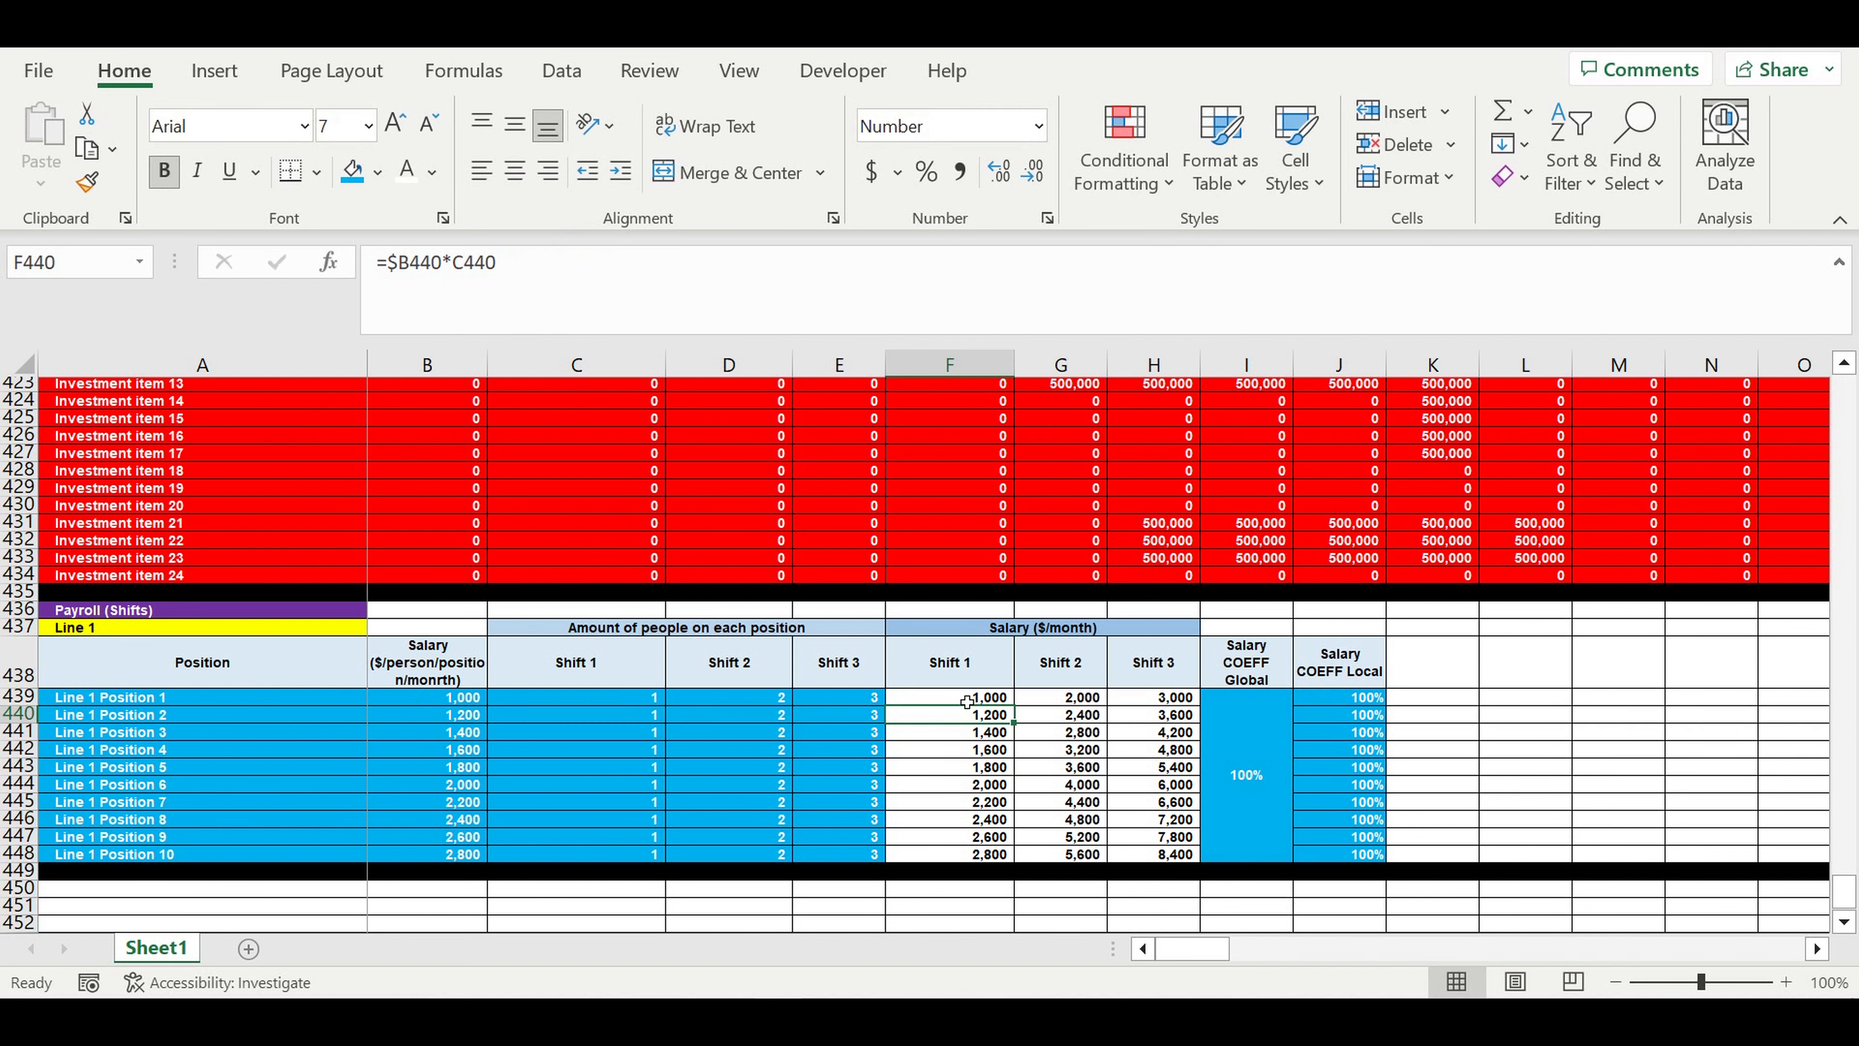
{"action": "left_click", "coordinate": [966, 701]}
{"action": "left_click_drag", "start_coordinate": [1014, 706], "coordinate": [1174, 858]}
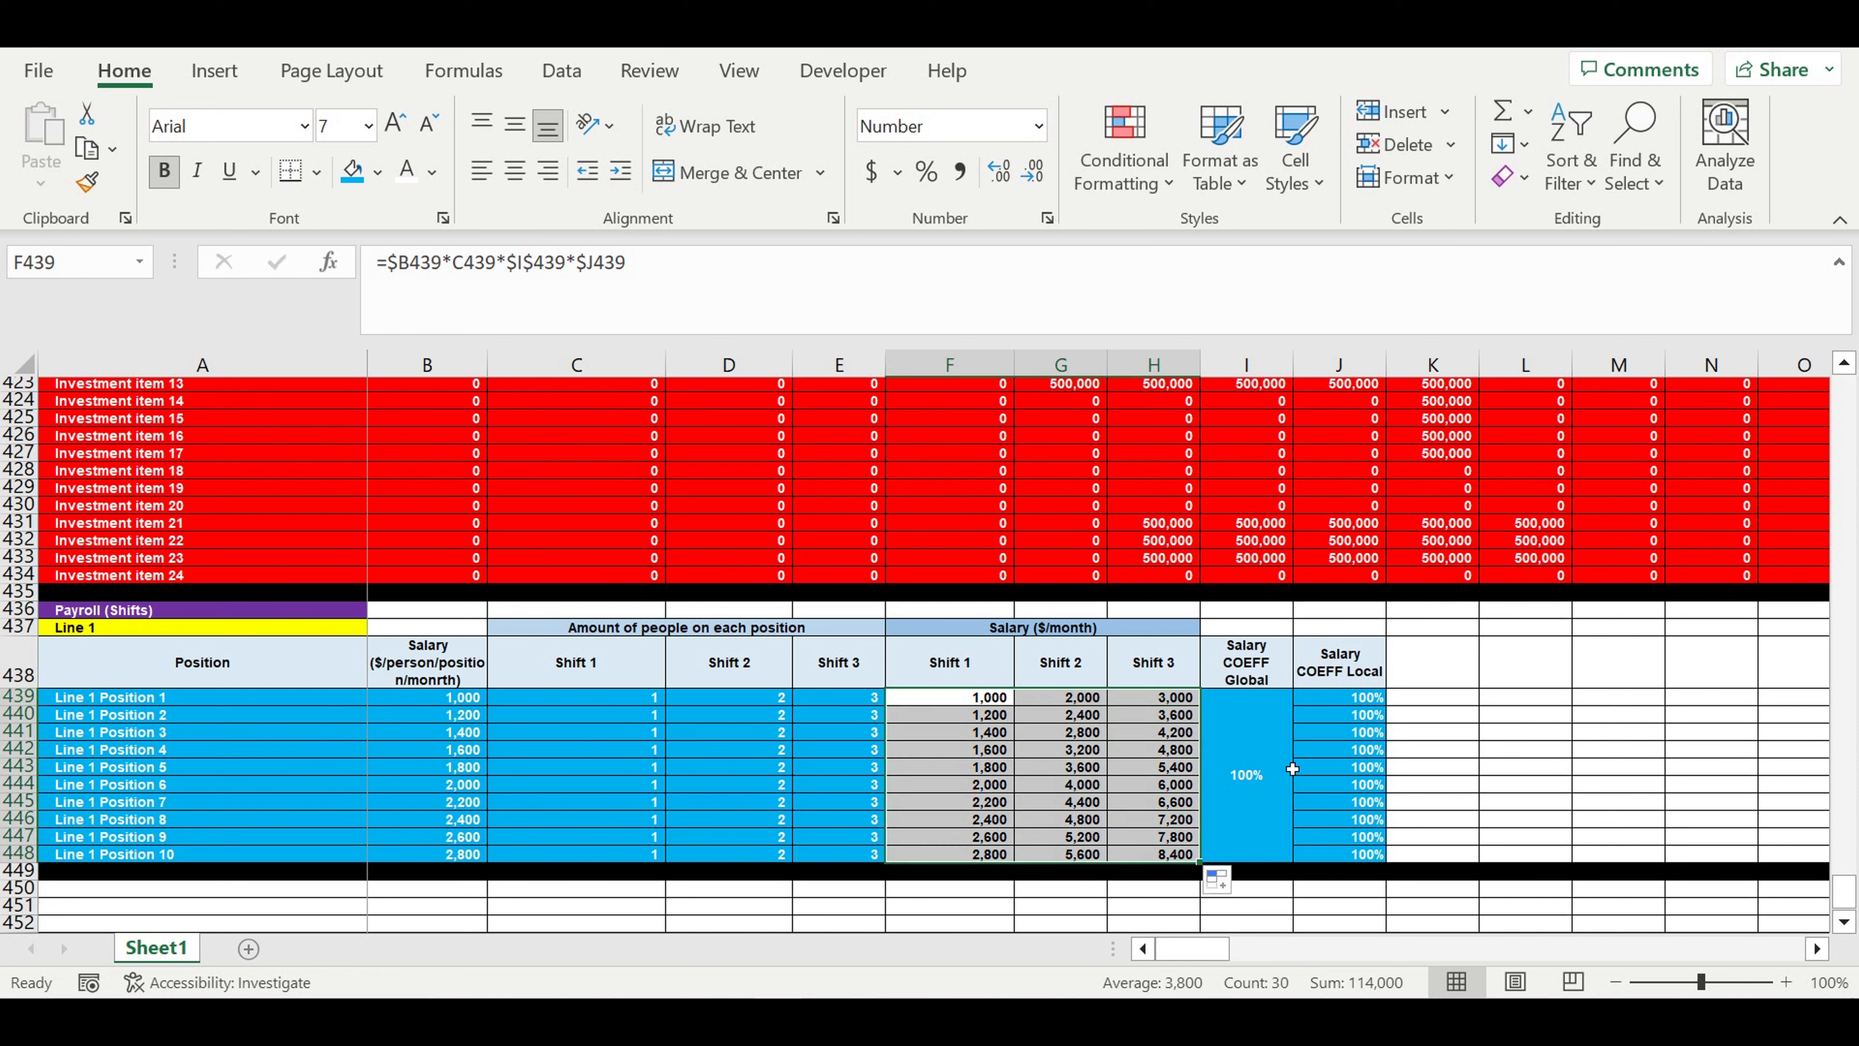
- Test the global salary coefficient in I439 with 120% and set it back to 100%
{"action": "left_click", "coordinate": [1244, 820]}
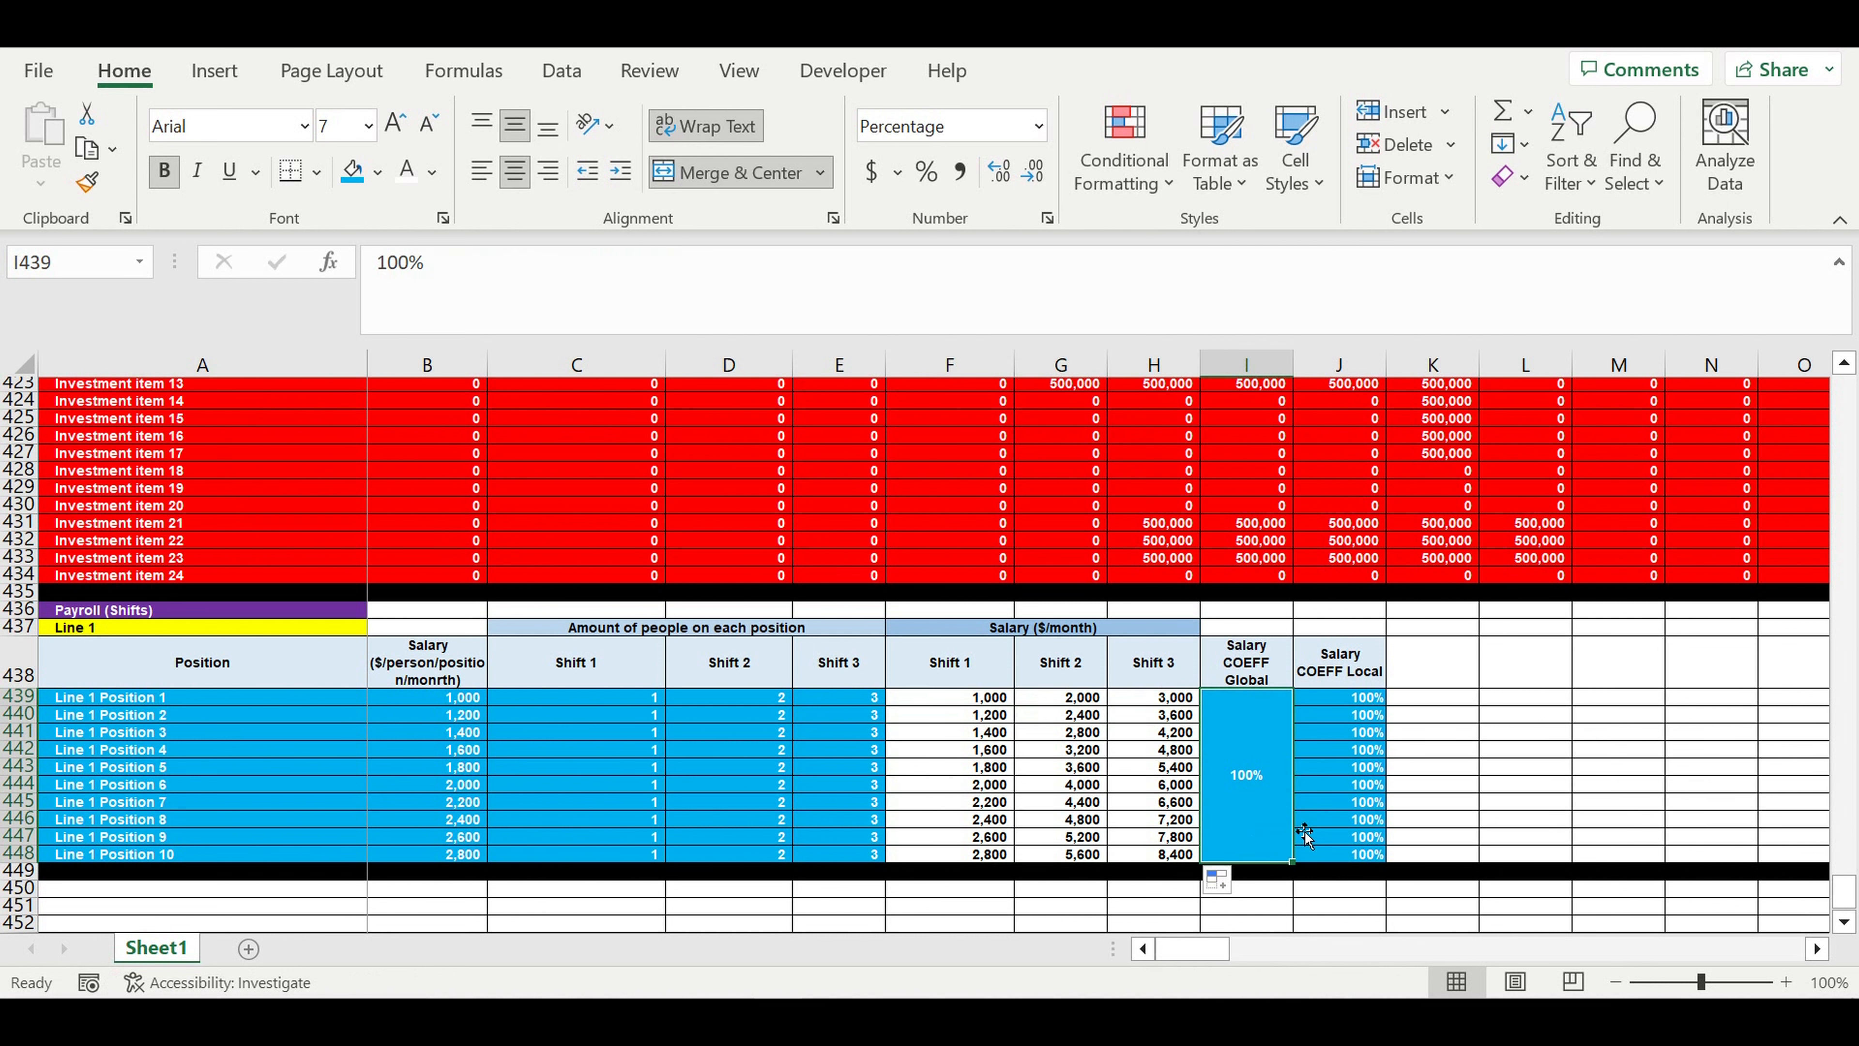
{"action": "type", "text": "120"}
{"action": "key", "text": "Return"}
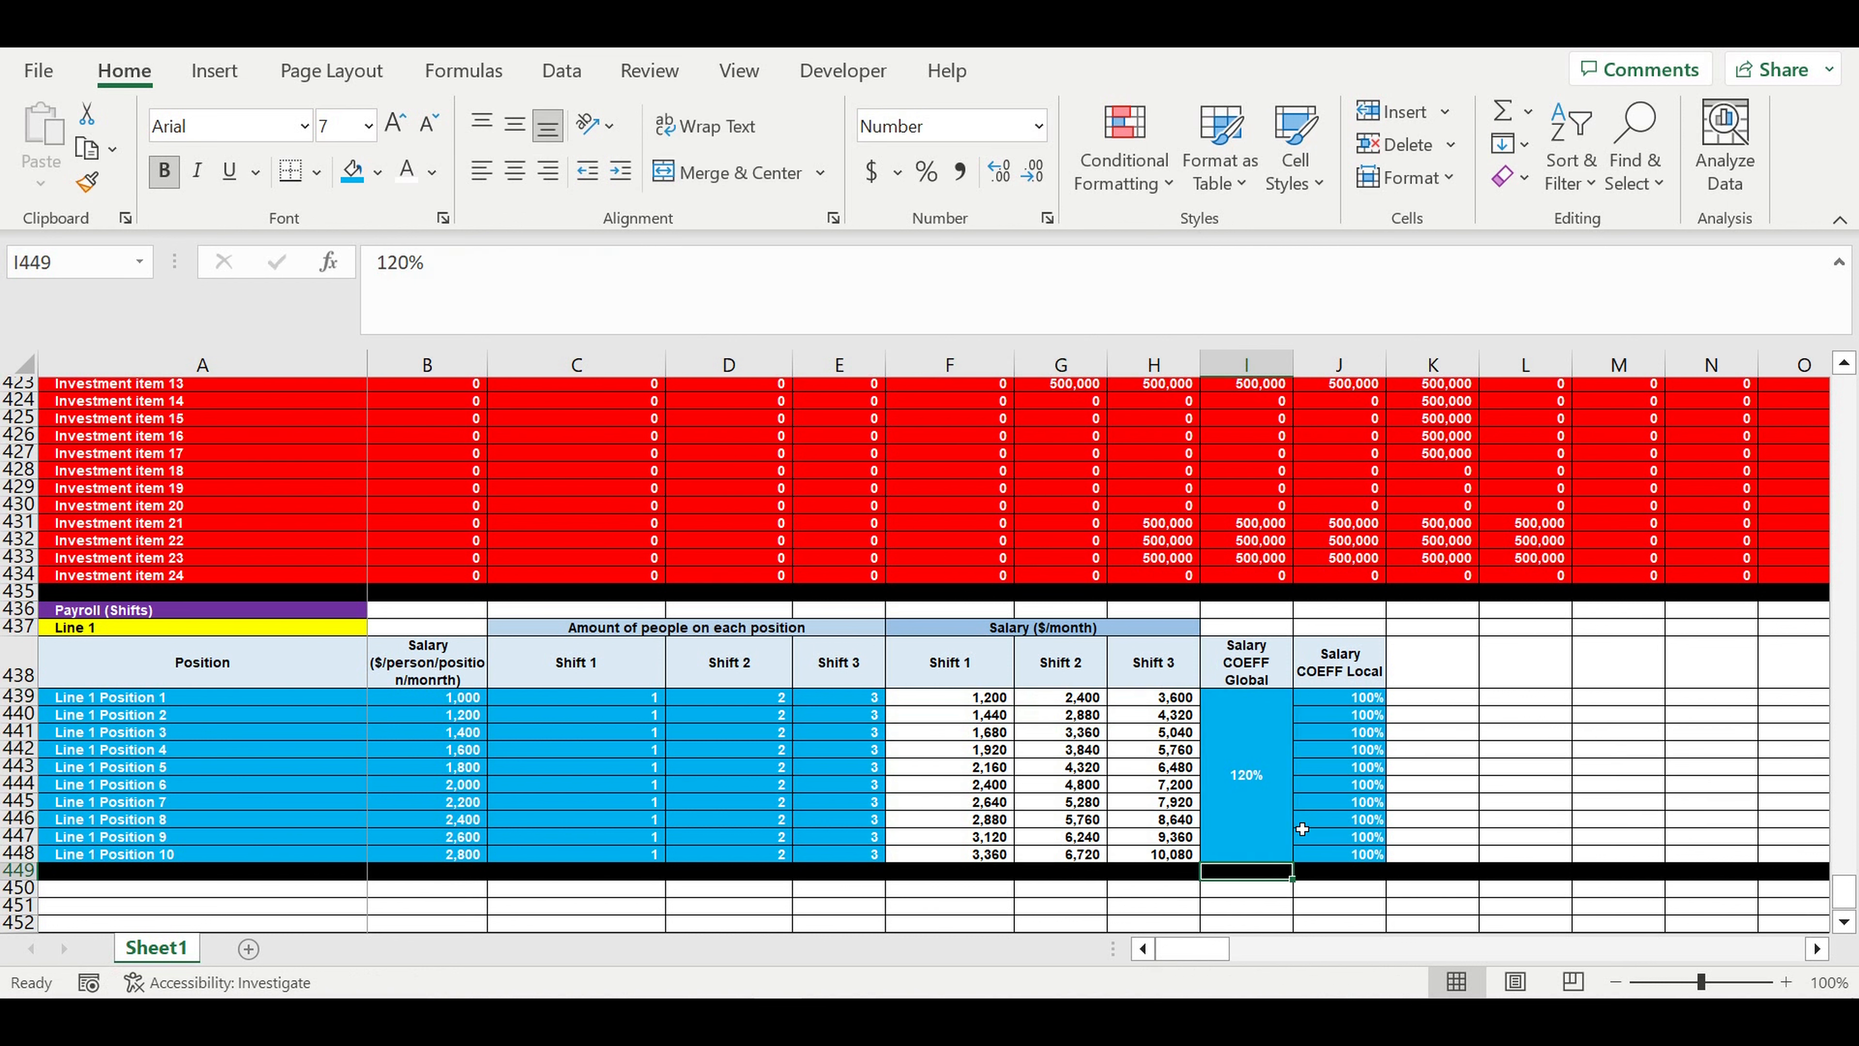
{"action": "left_click", "coordinate": [1266, 826]}
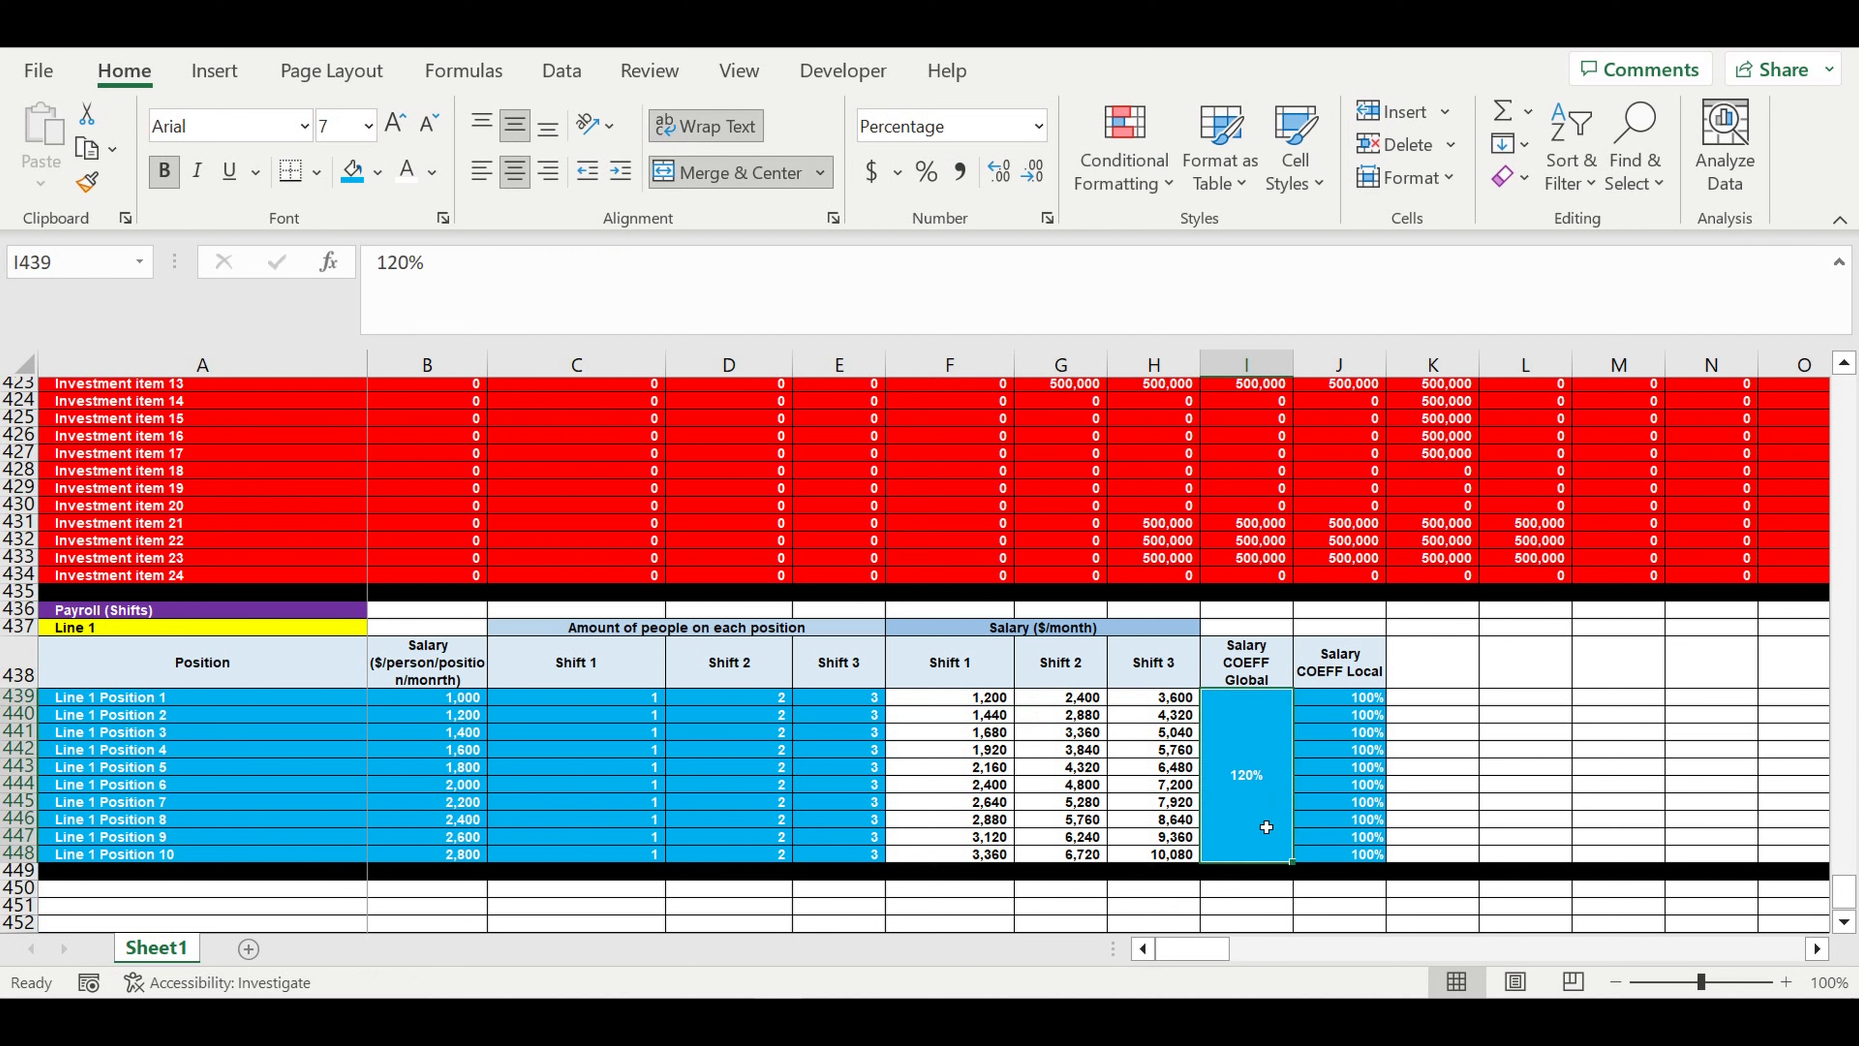
{"action": "type", "text": "1000"}
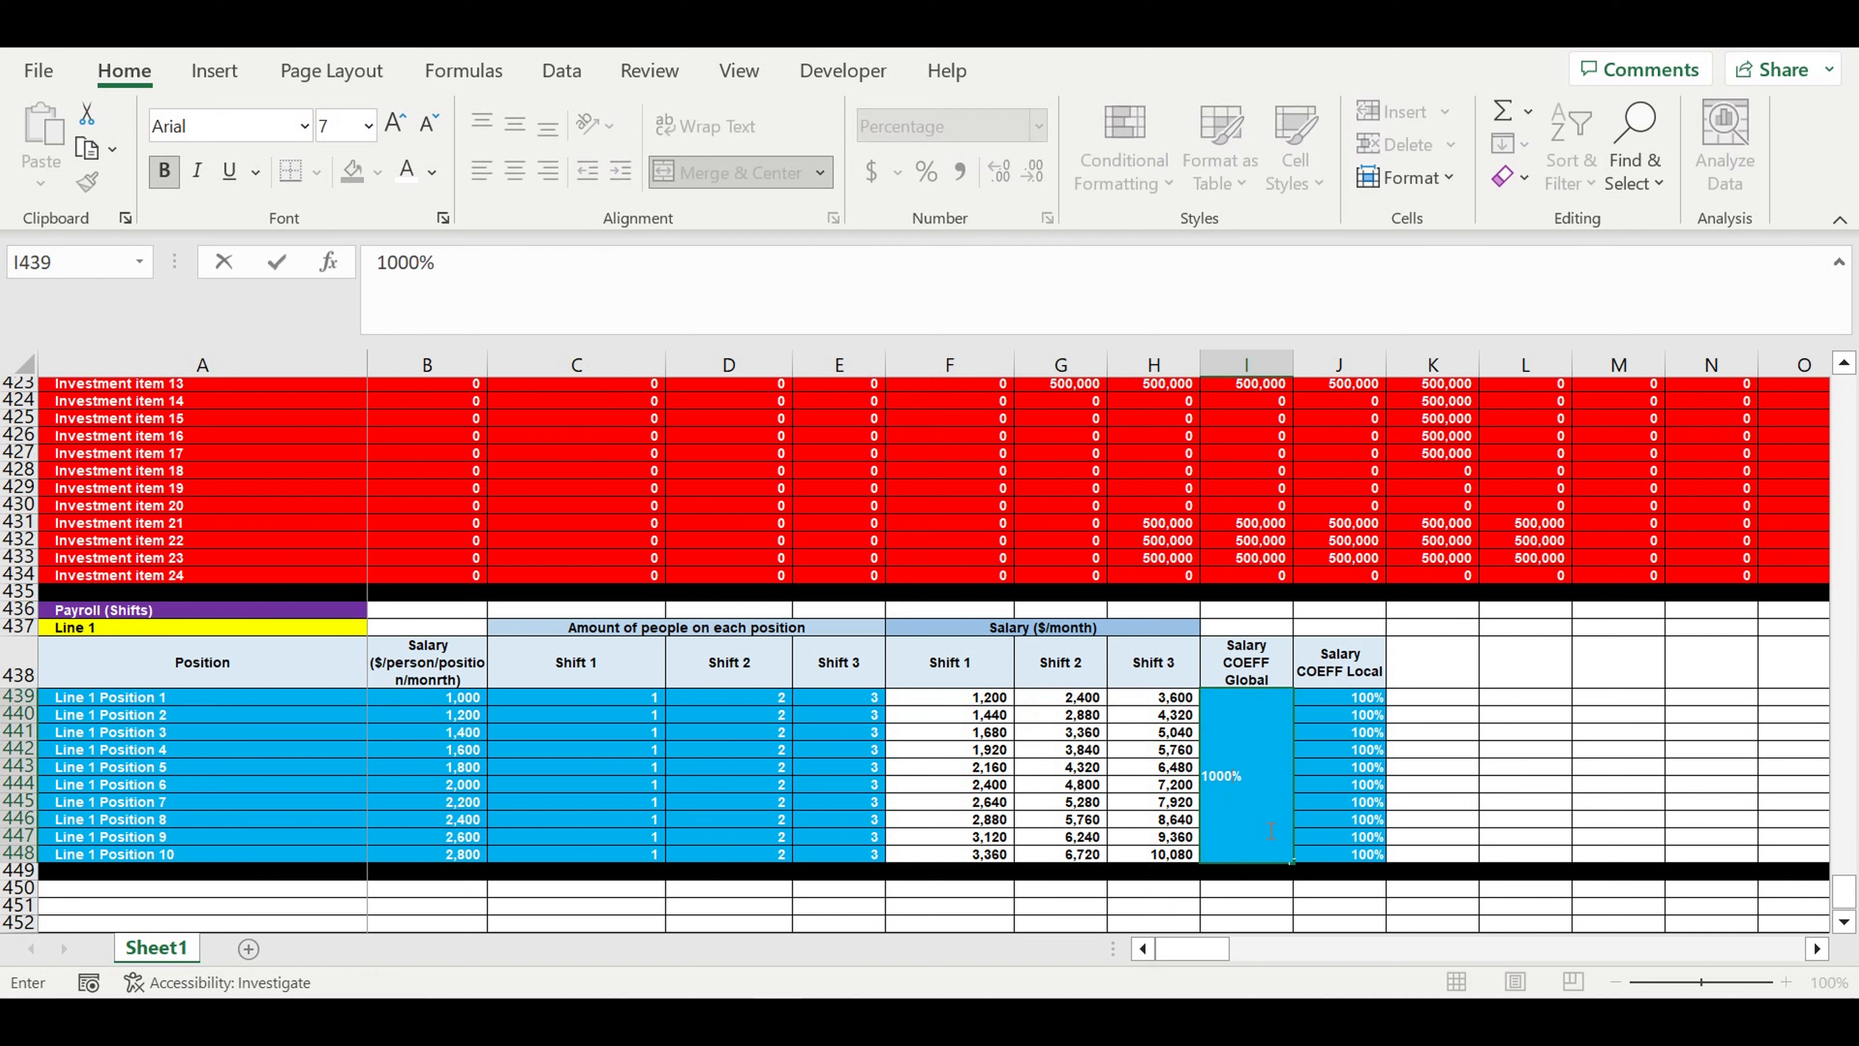
{"action": "key", "text": "BackSpace"}
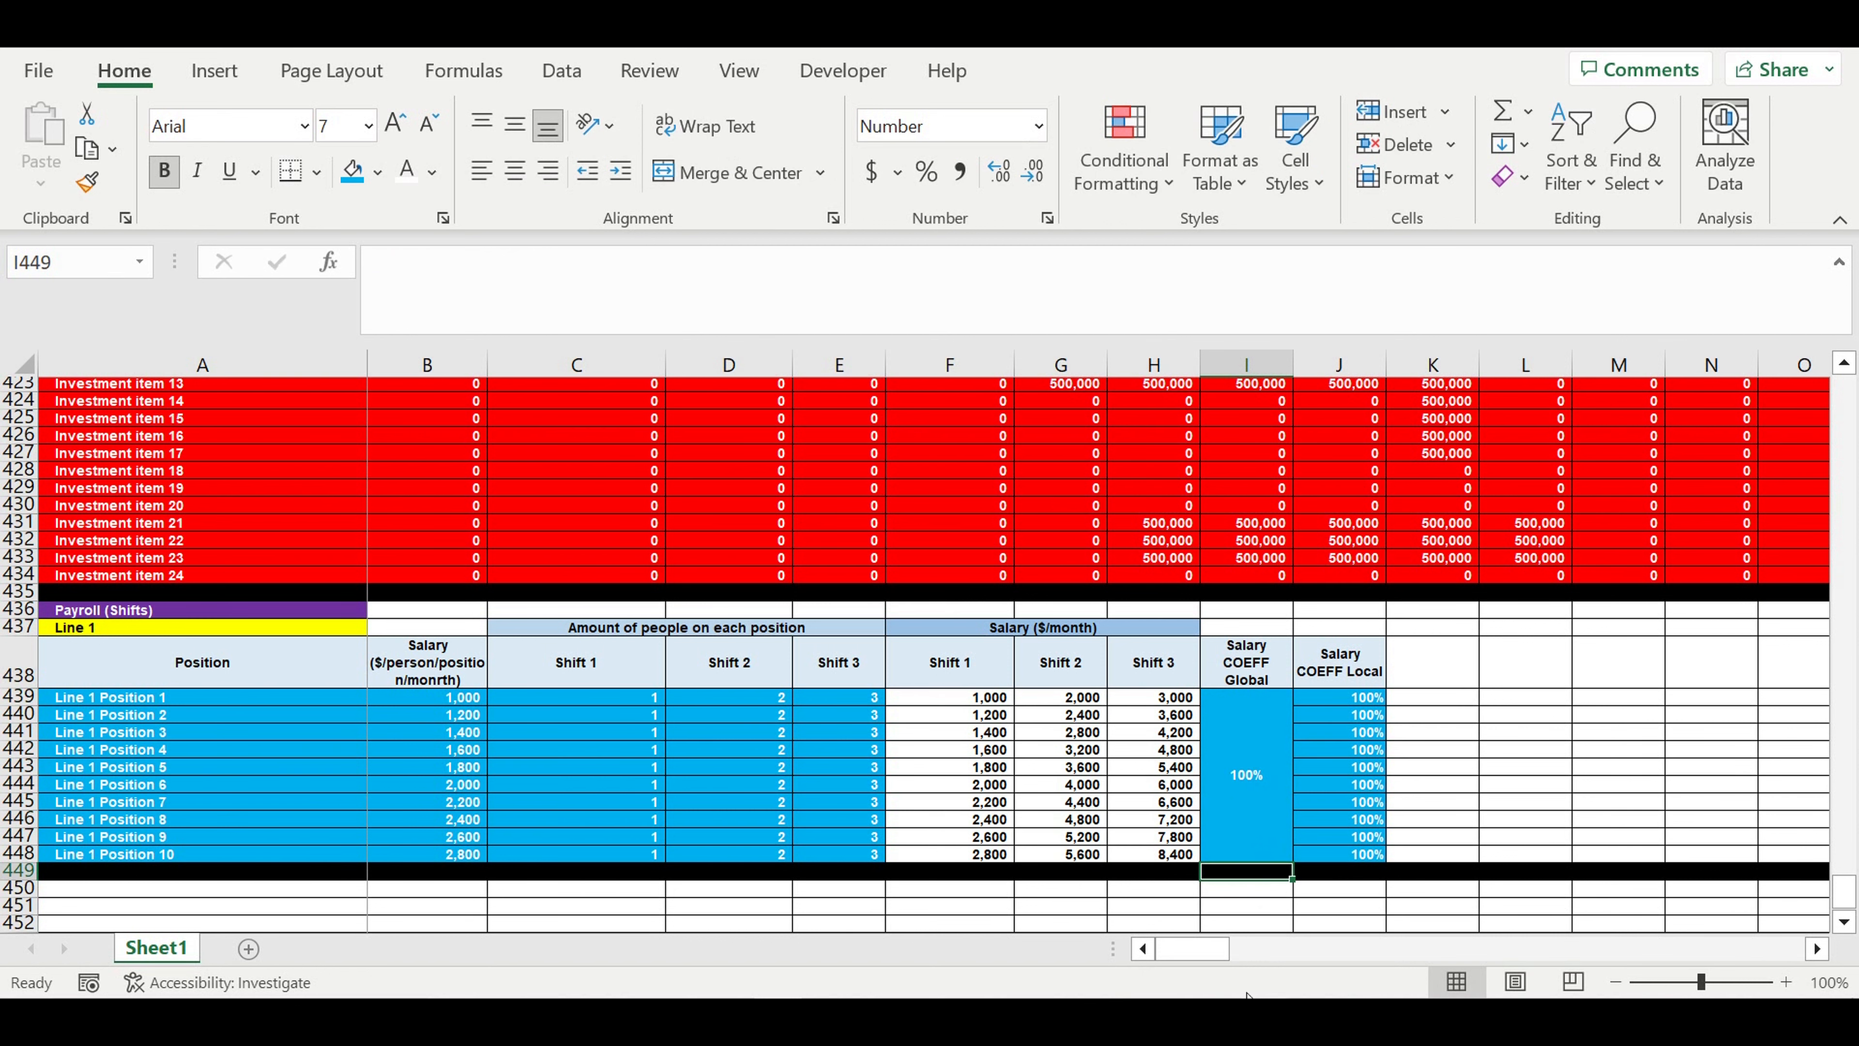
- Test the local salary coefficient for Line 1 Position 1 in J439 with 80% and set it back to 100%
{"action": "left_click", "coordinate": [1349, 698]}
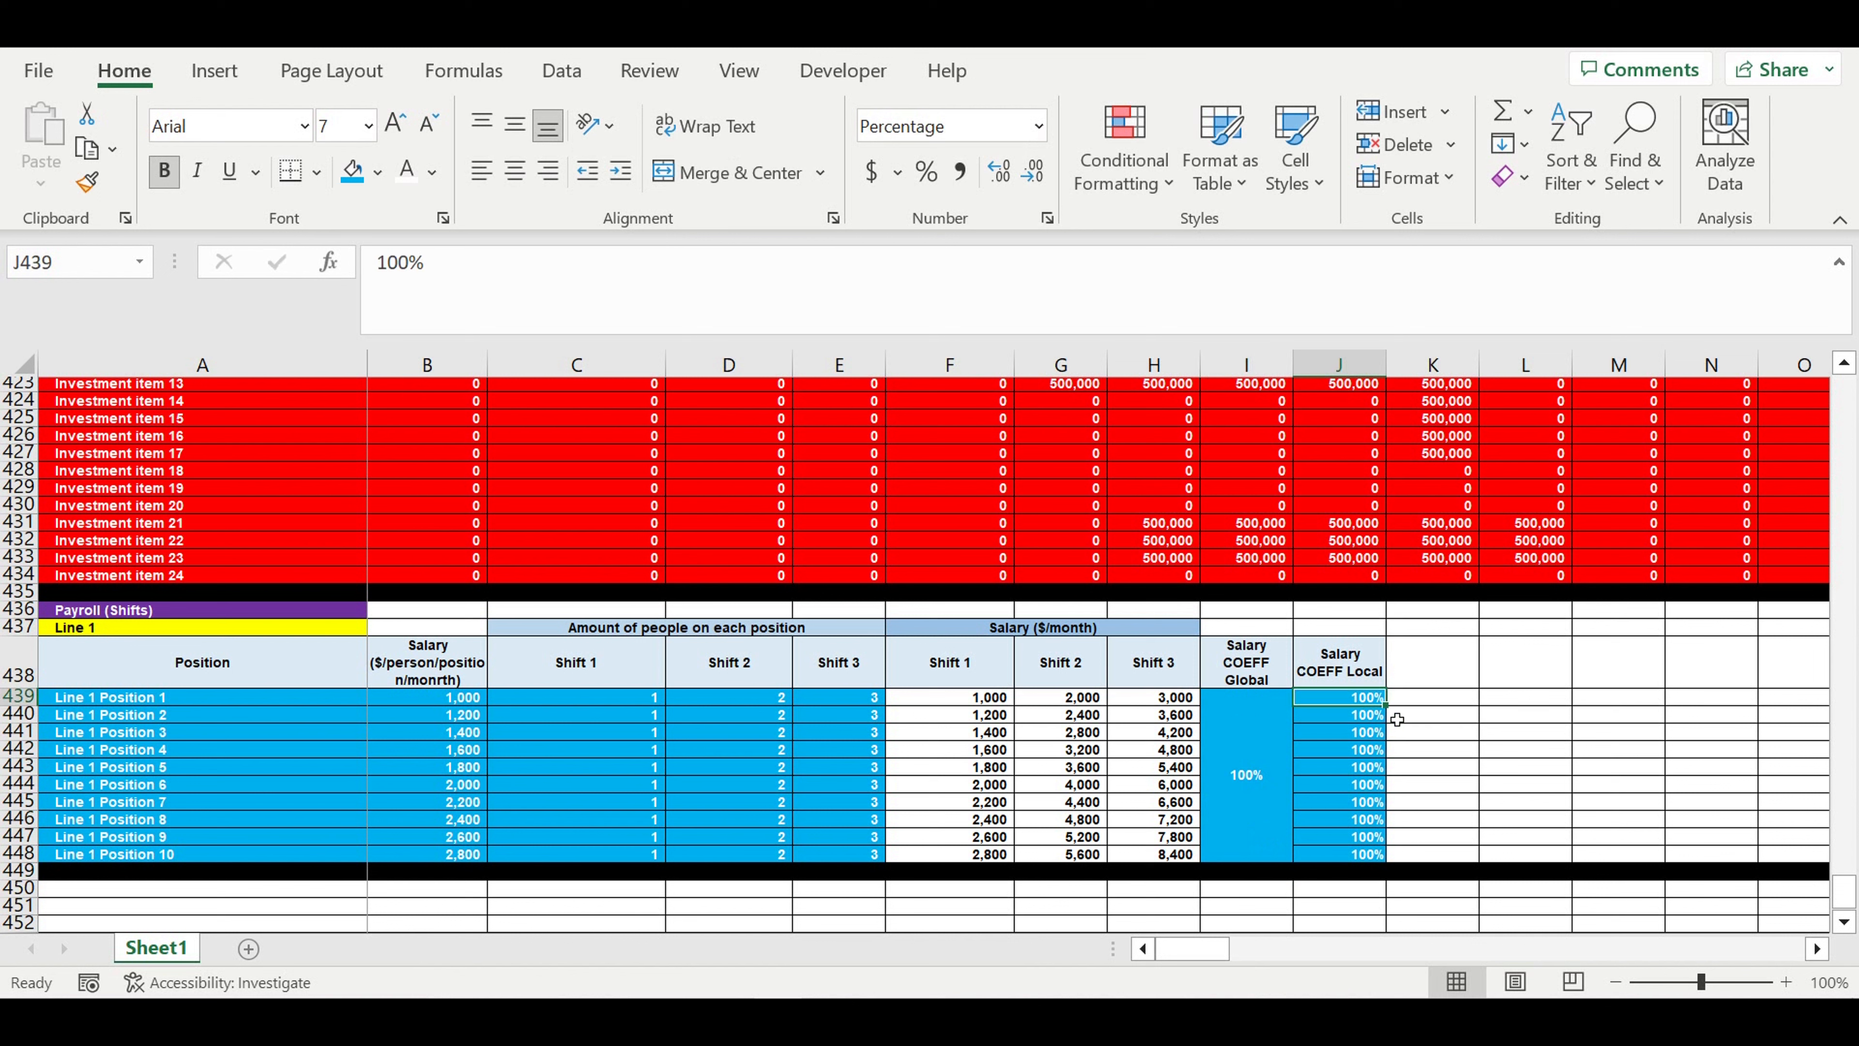
{"action": "type", "text": "80"}
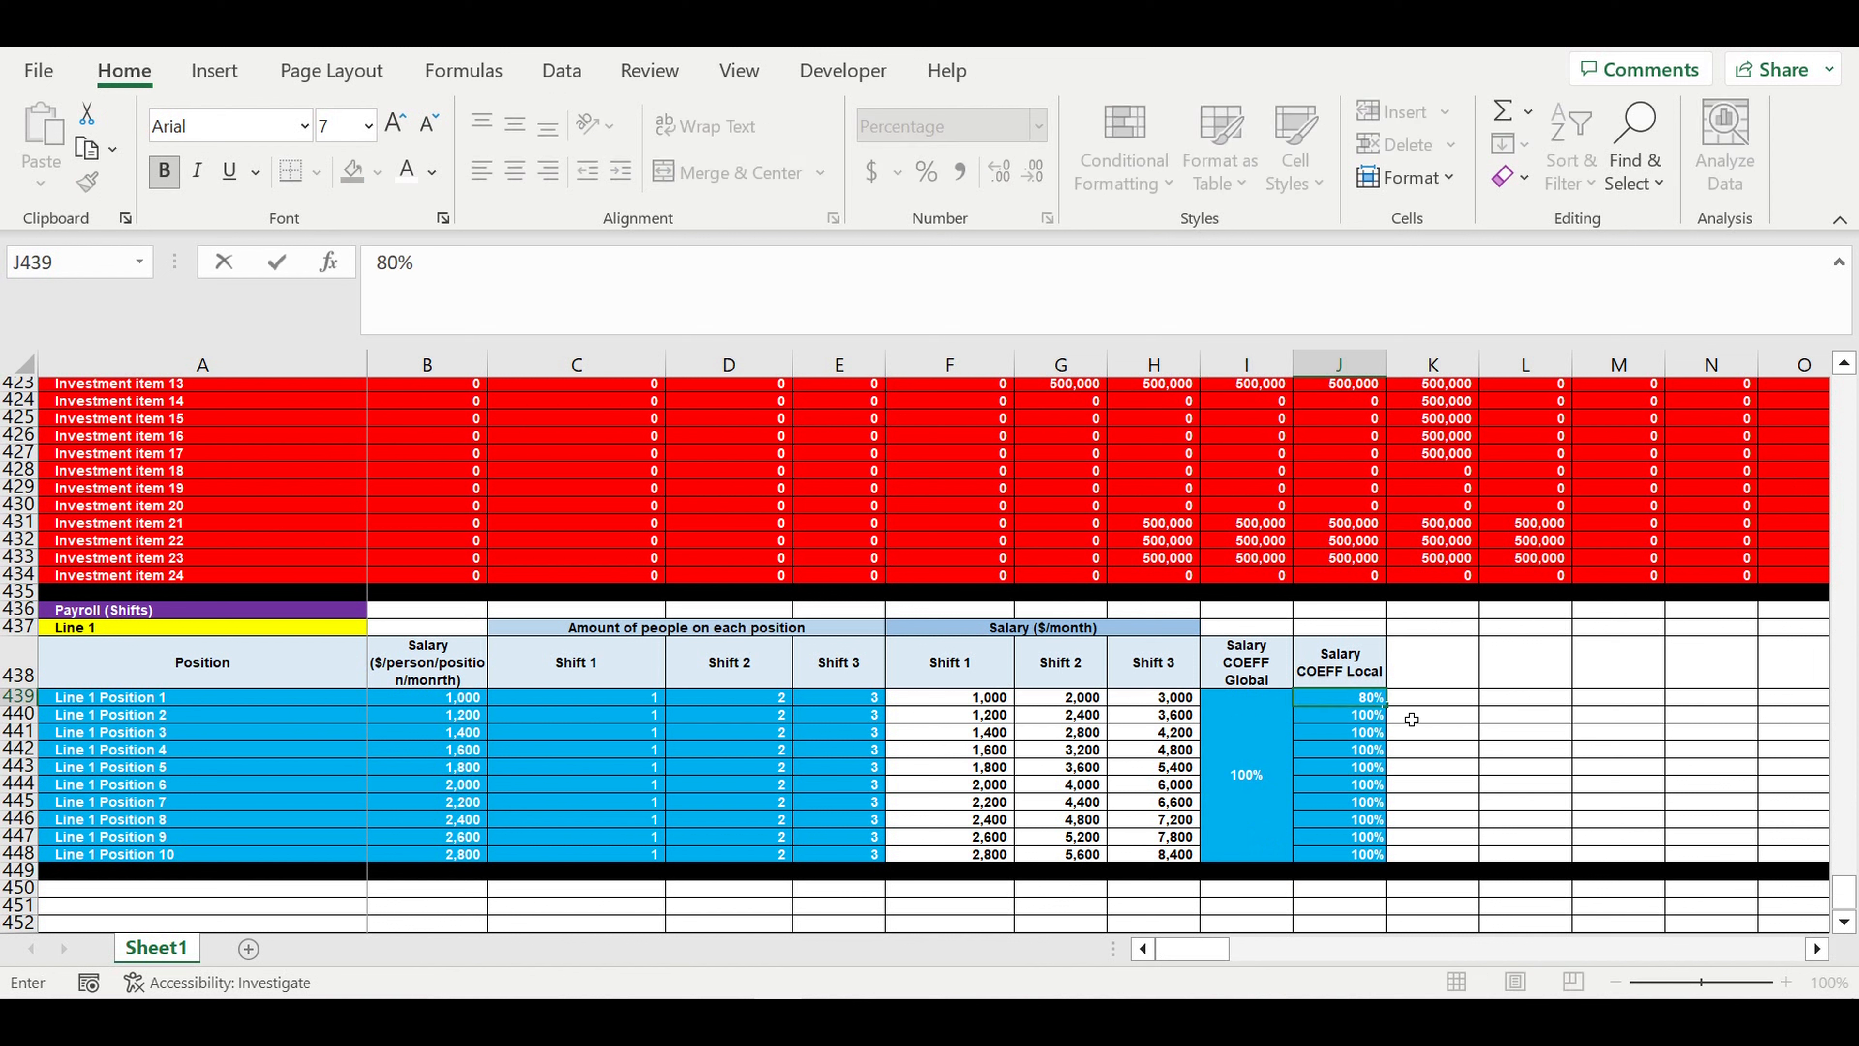
{"action": "key", "text": "Return"}
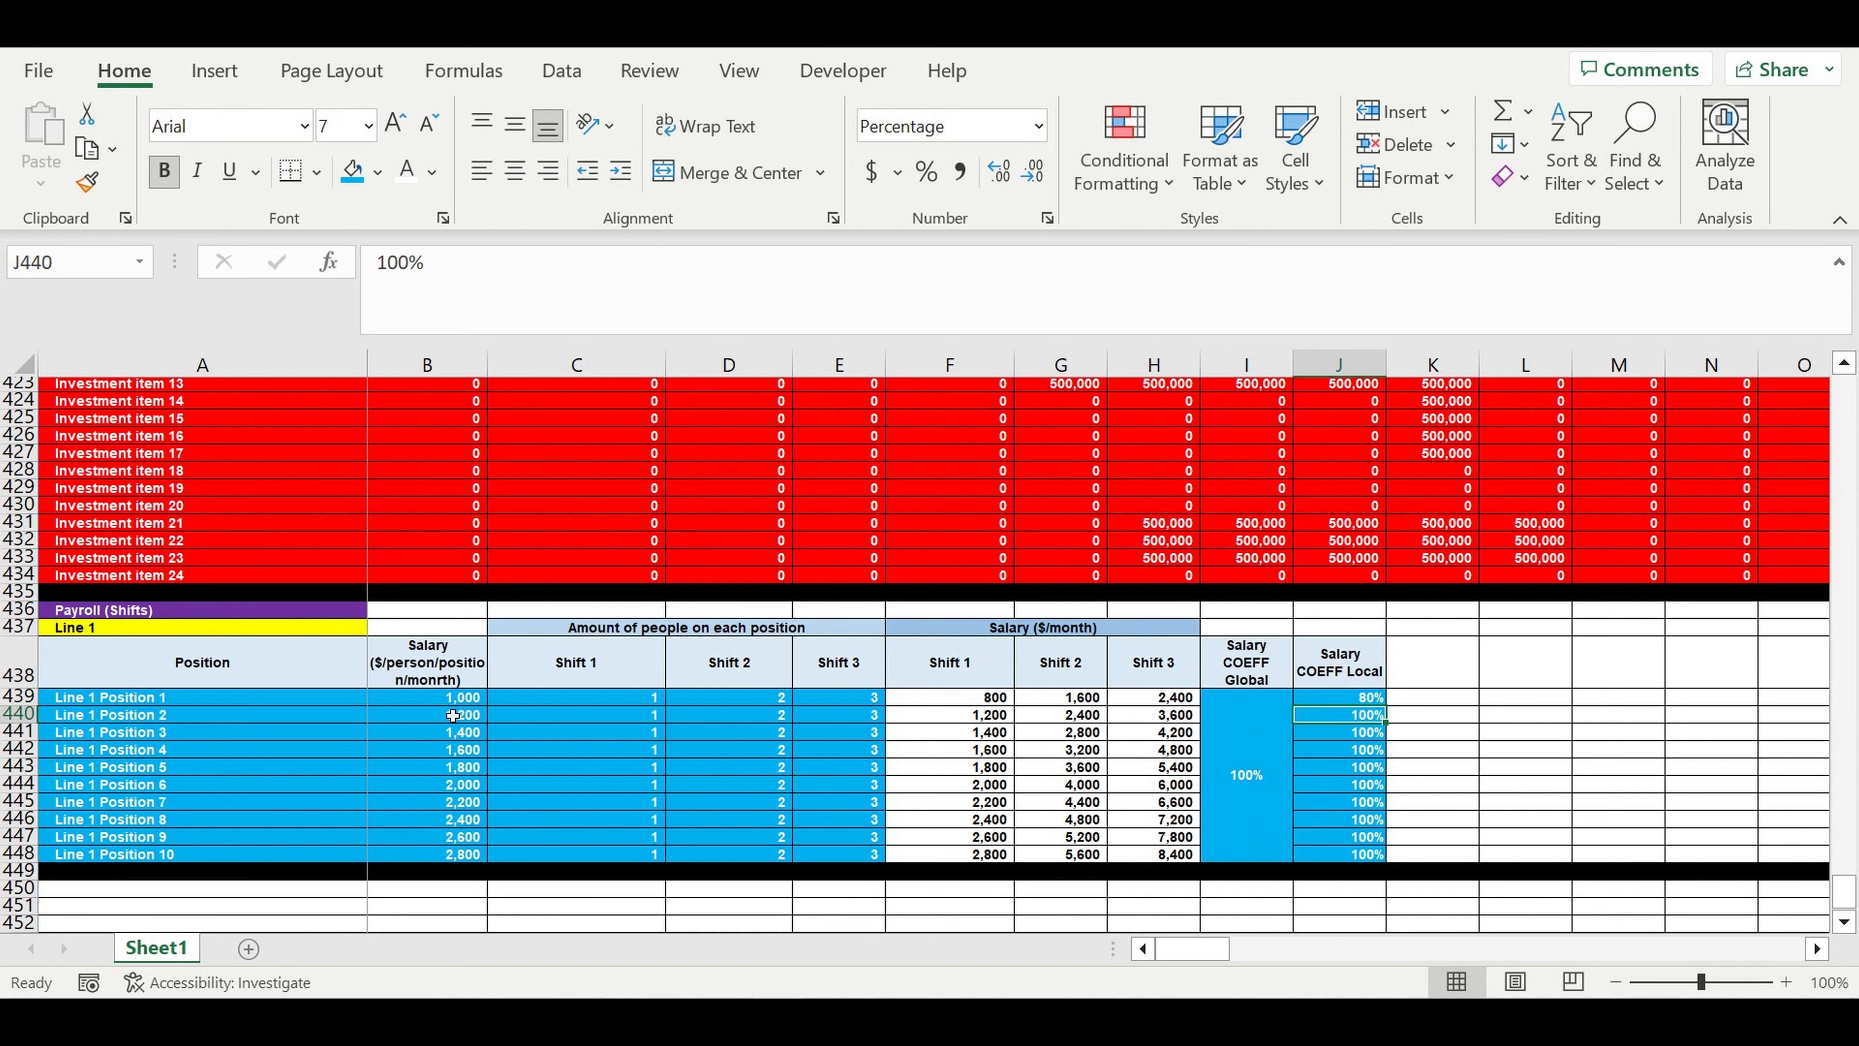
{"action": "left_click_drag", "start_coordinate": [99, 705], "coordinate": [103, 854]}
{"action": "left_click", "coordinate": [1322, 701]}
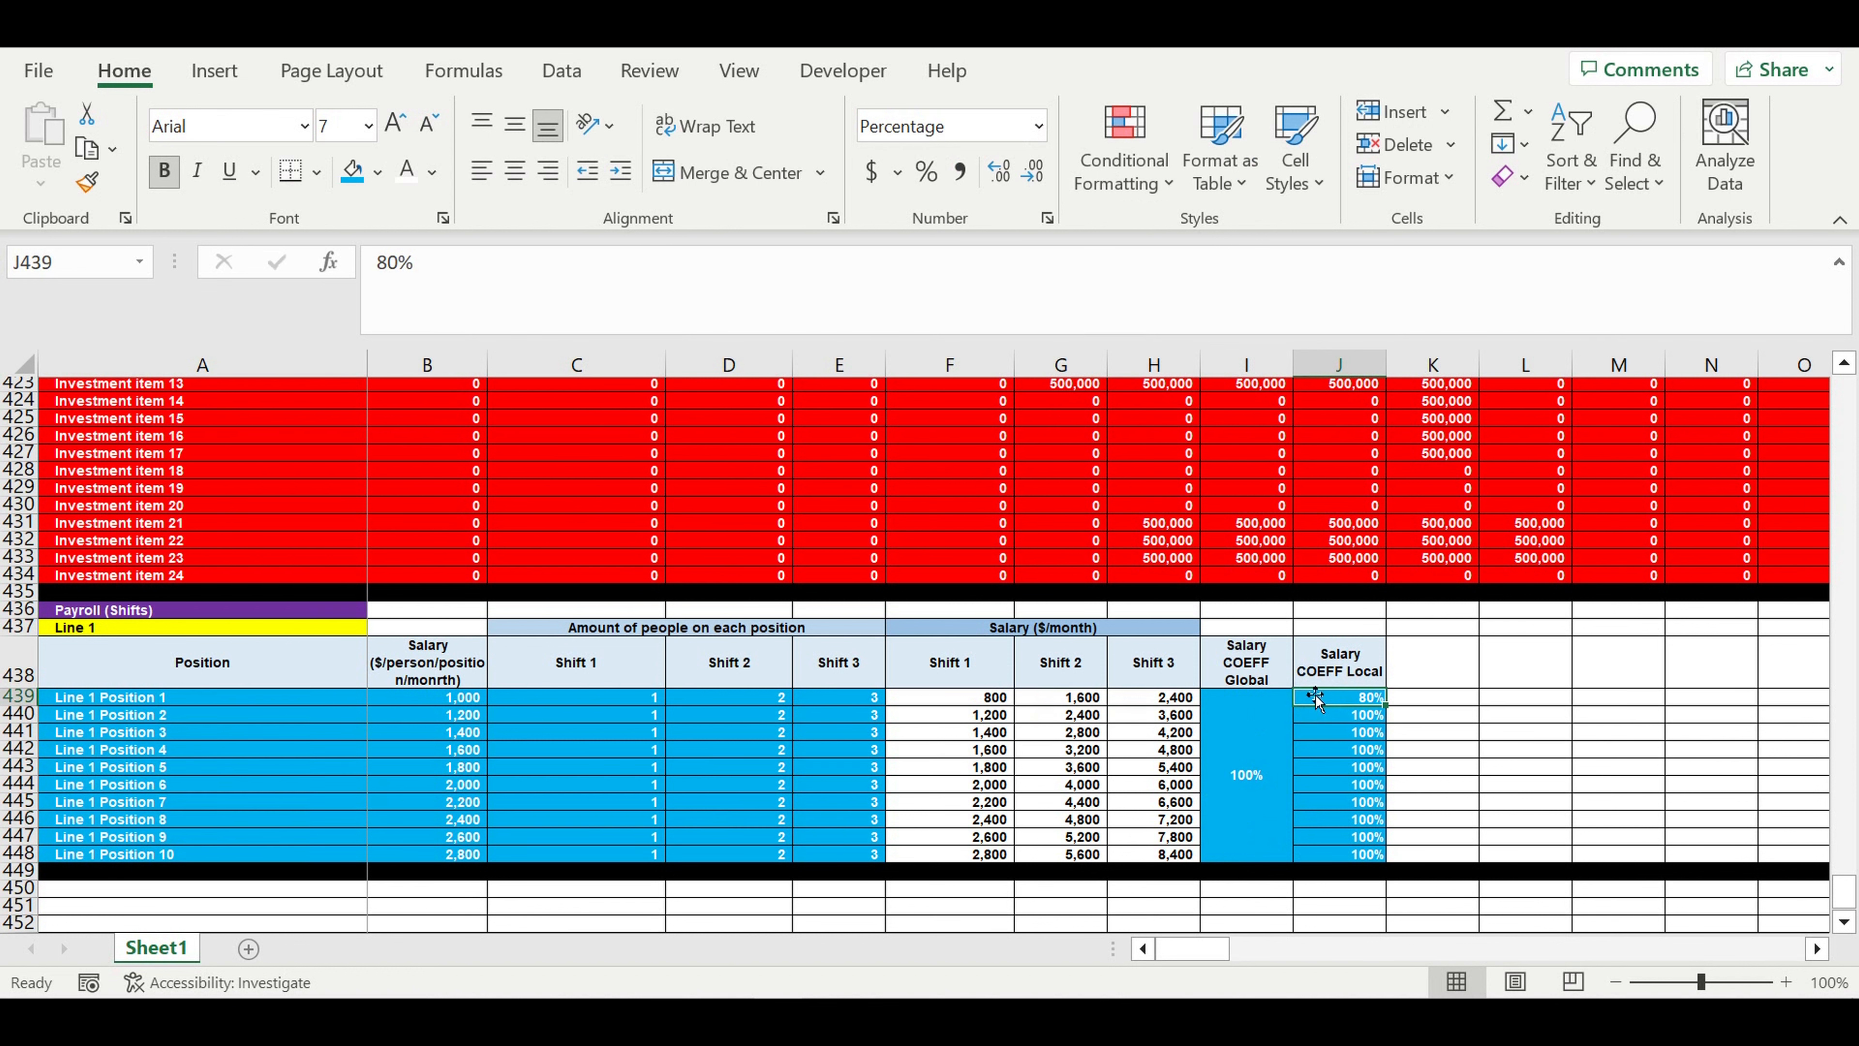
{"action": "type", "text": "100"}
{"action": "key", "text": "Return"}
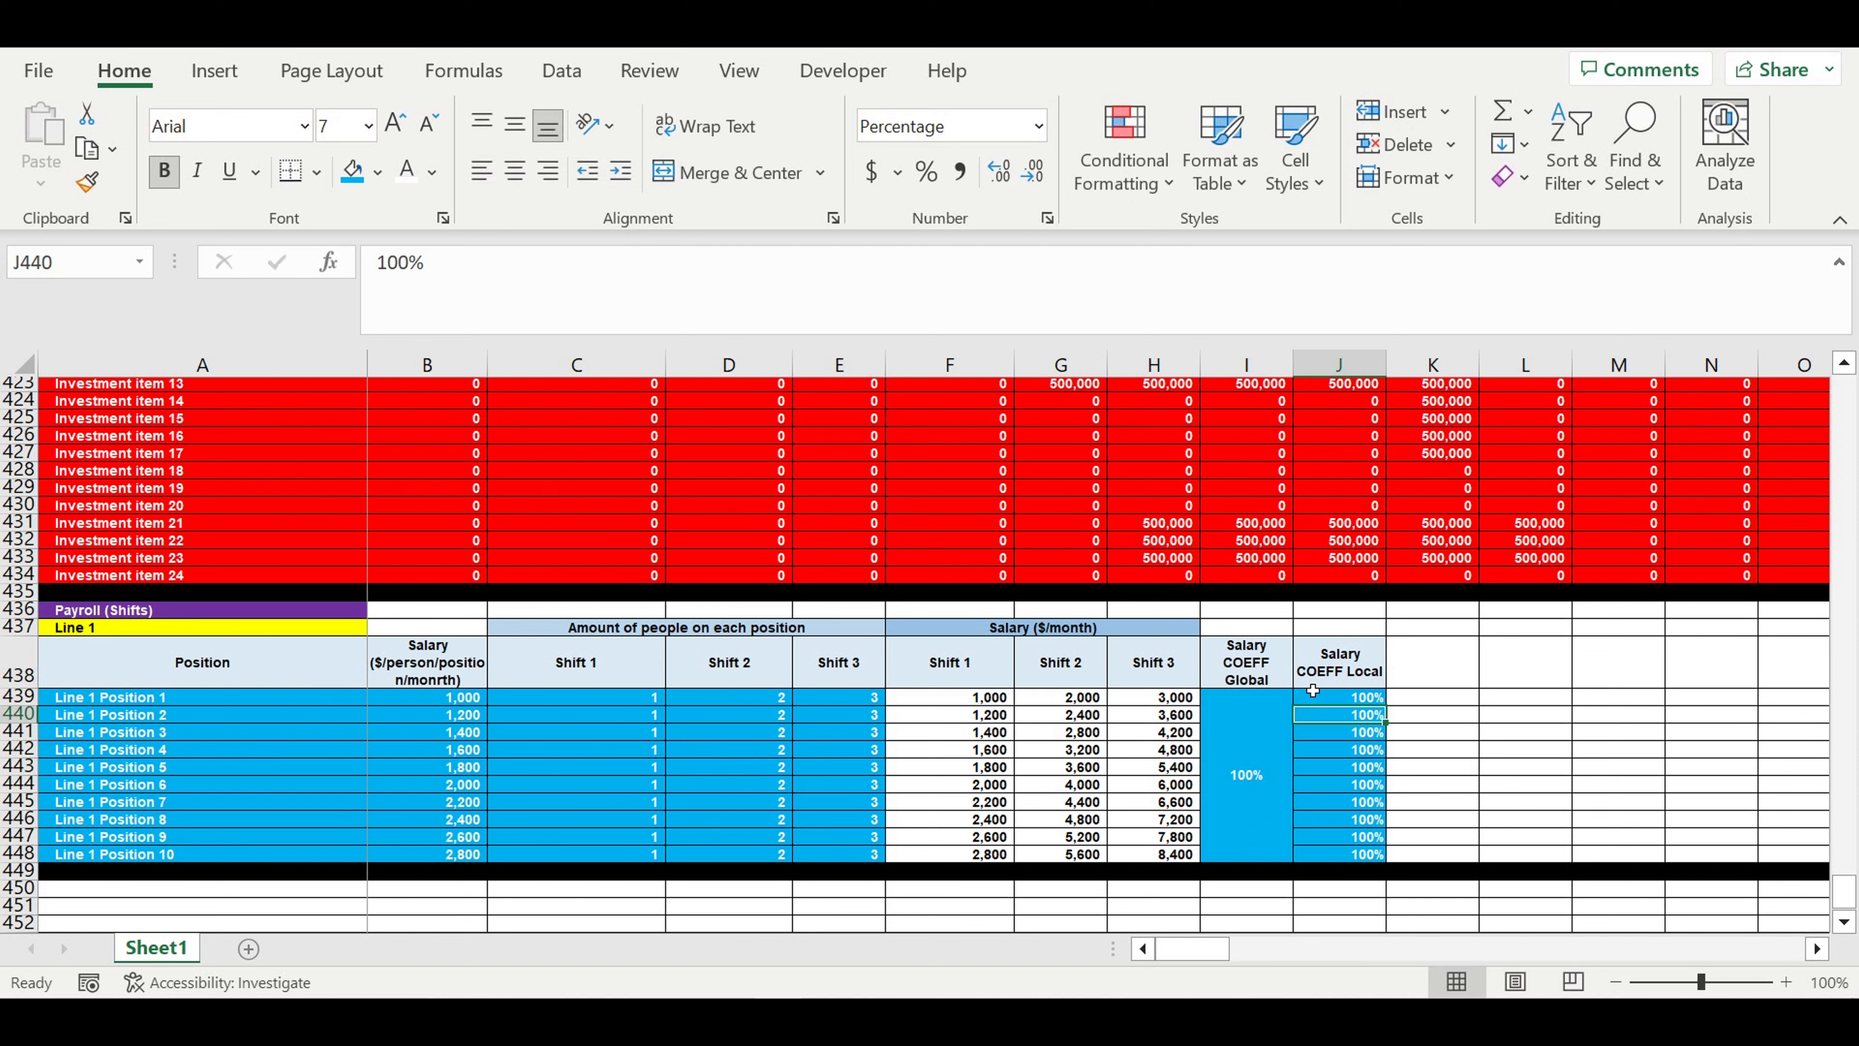
{"action": "left_click", "coordinate": [1356, 637]}
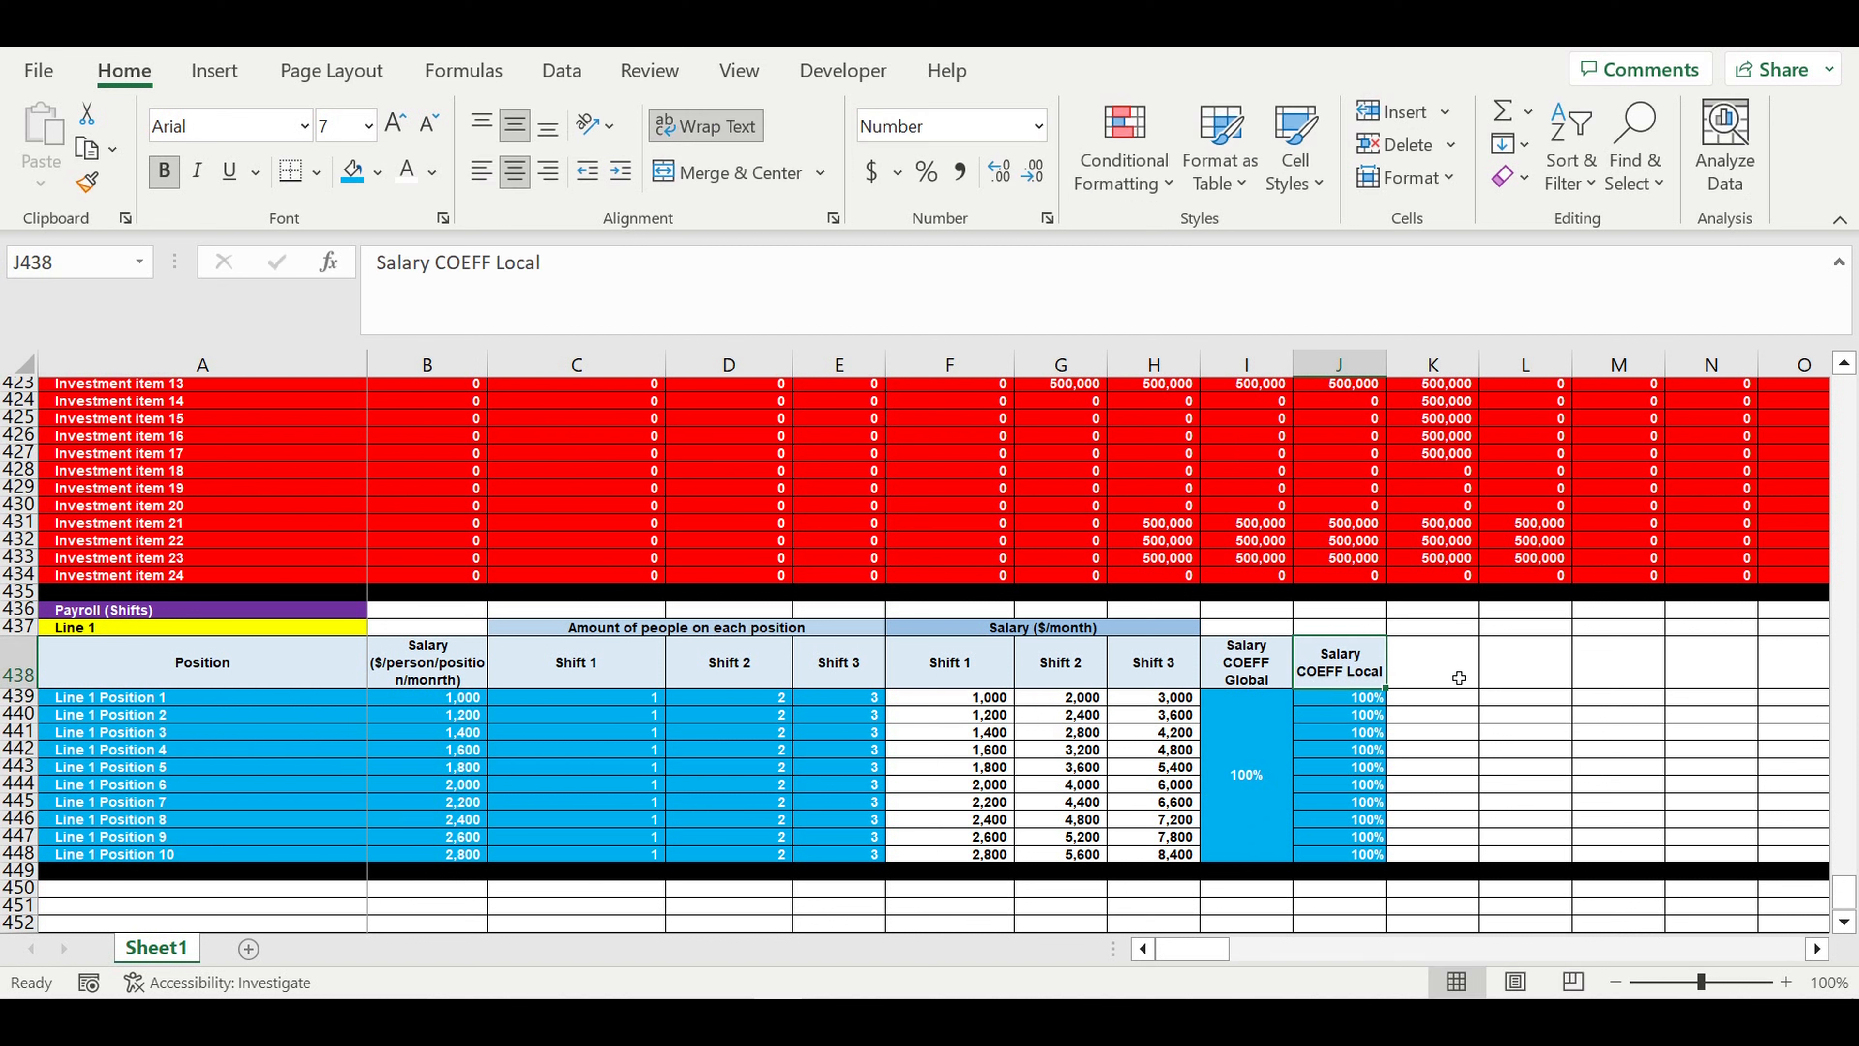
{"action": "left_click", "coordinate": [1485, 702]}
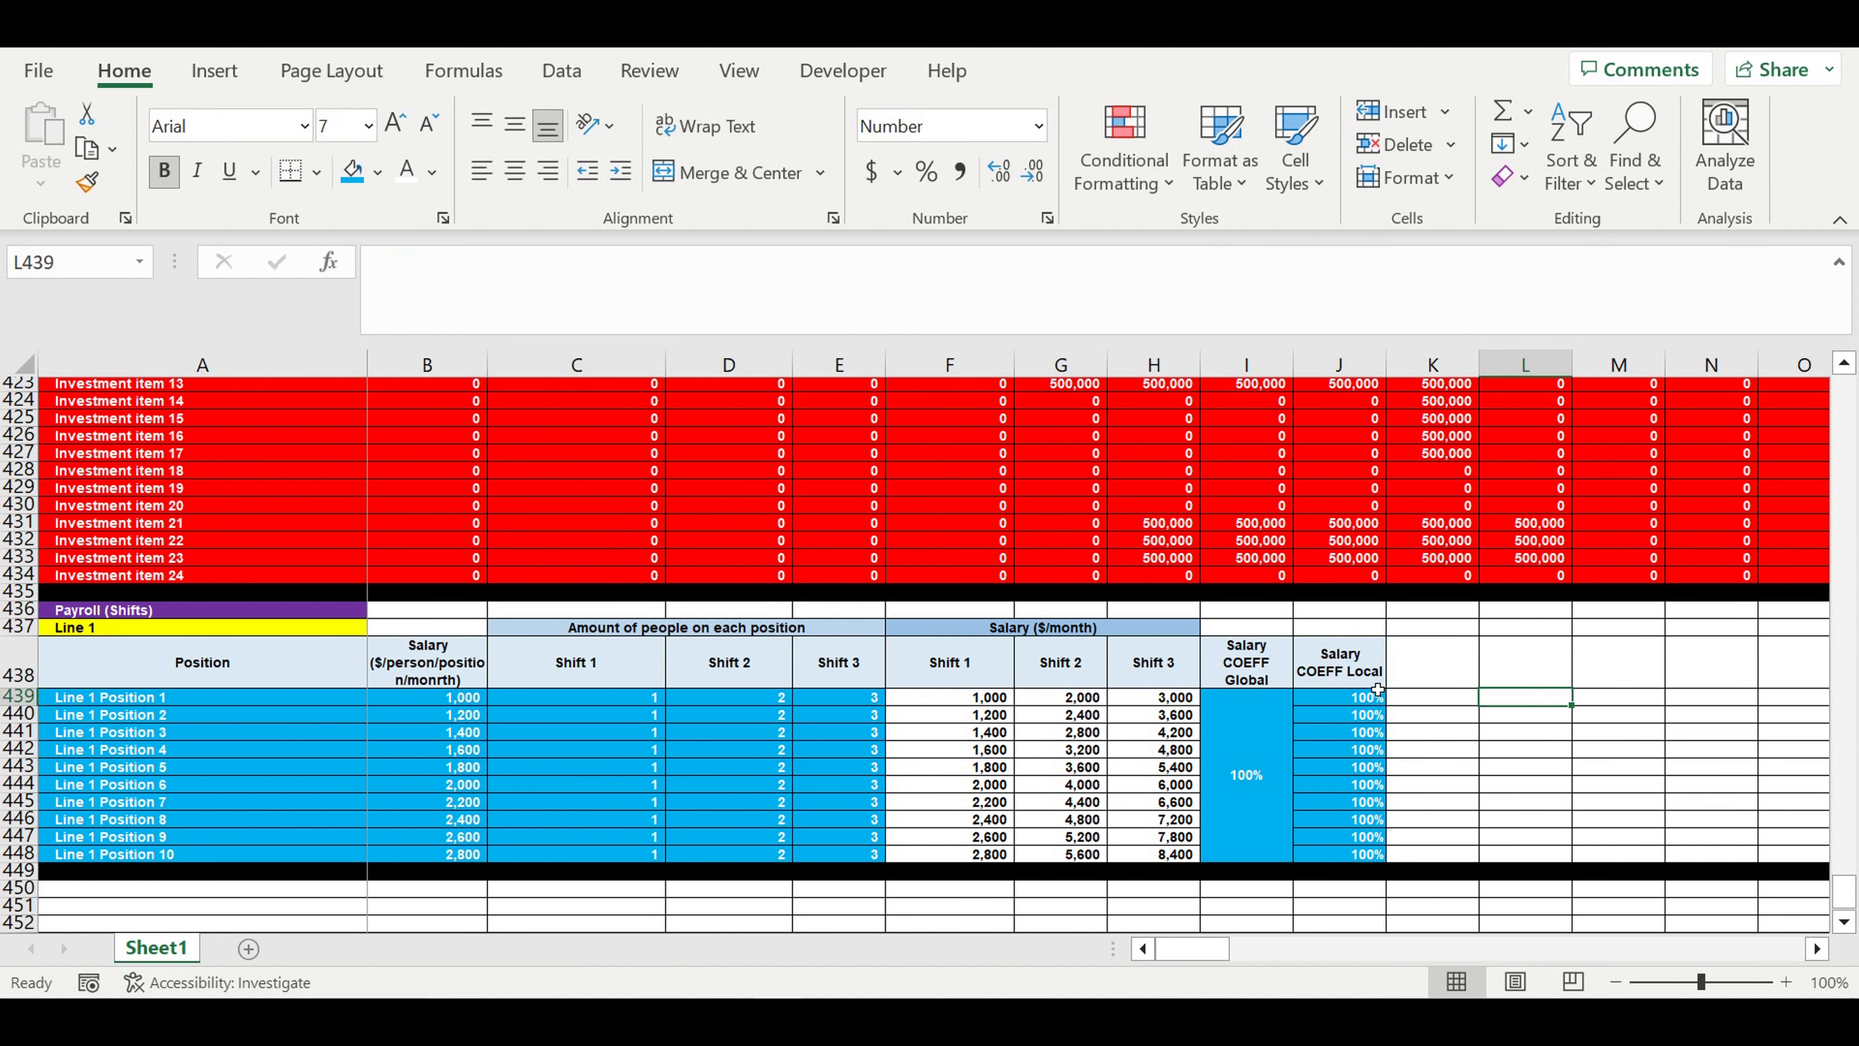
{"action": "left_click", "coordinate": [1416, 681]}
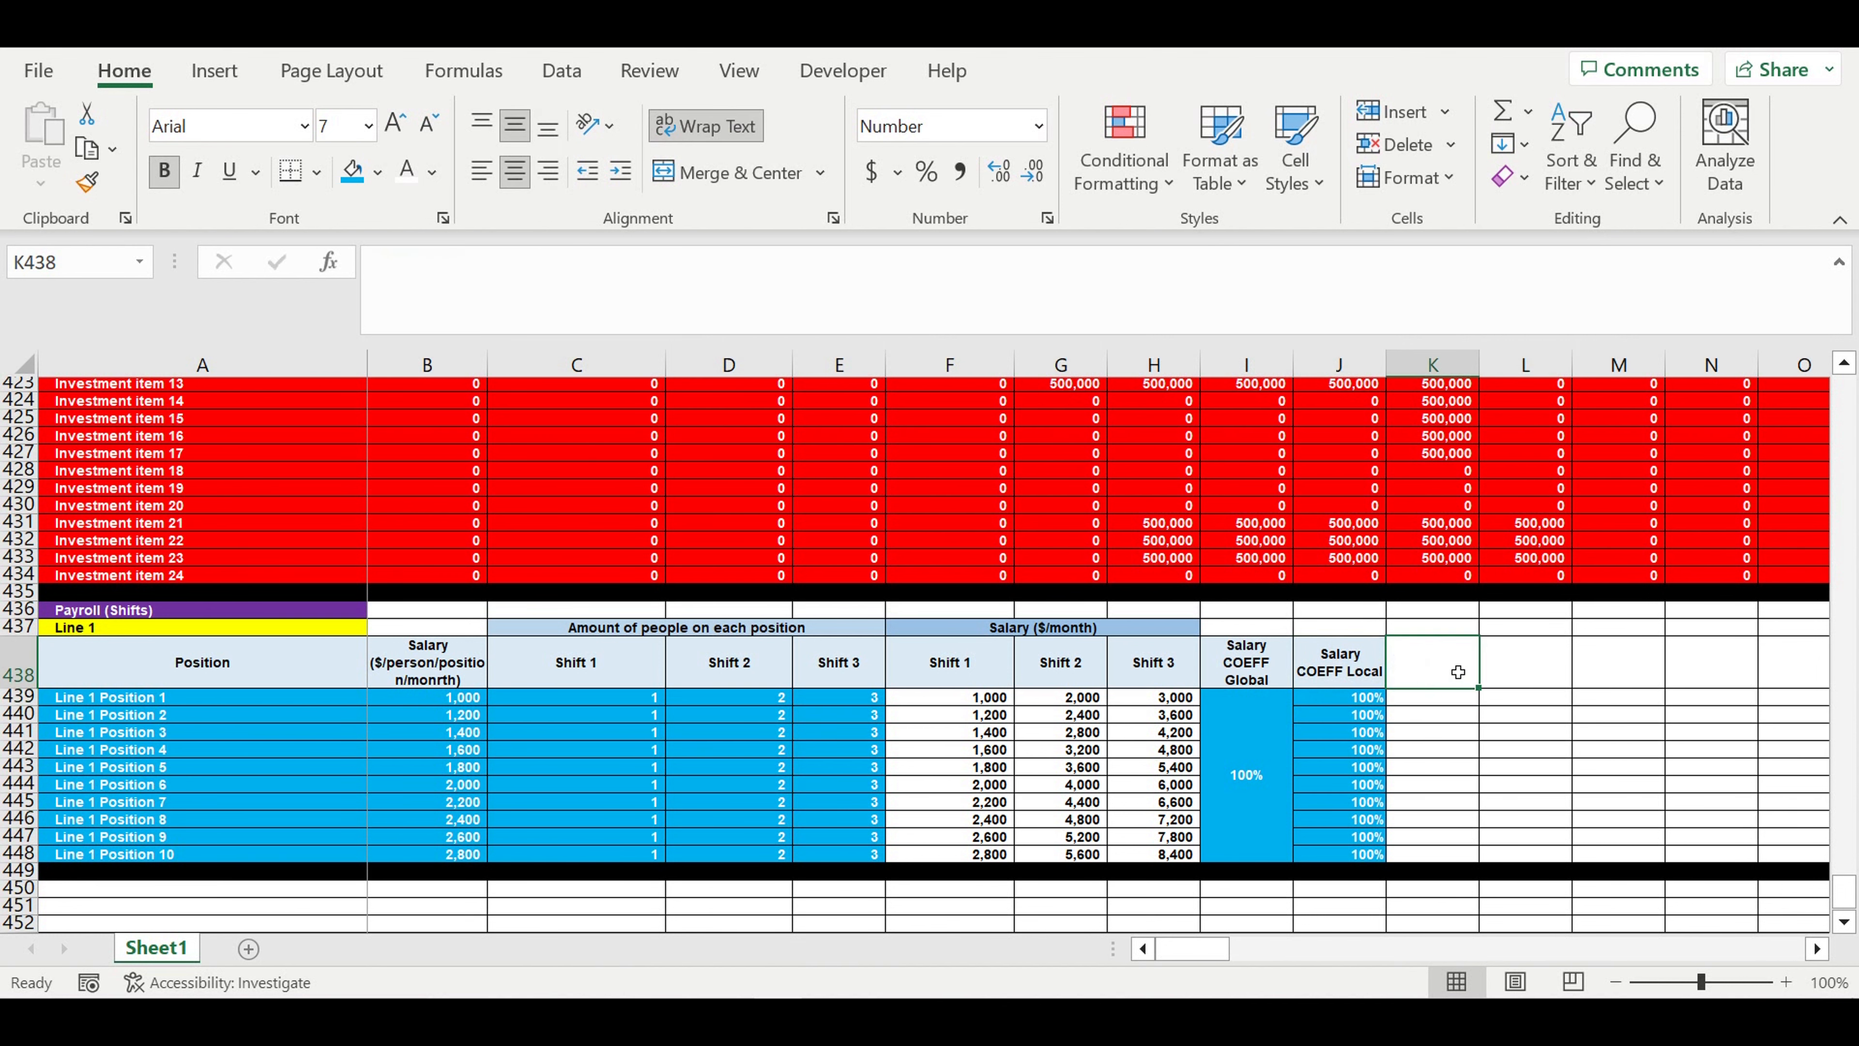
{"action": "scroll", "coordinate": [1457, 670], "scroll_direction": "down", "scroll_amount": 2}
{"action": "scroll", "coordinate": [1455, 668], "scroll_direction": "up", "scroll_amount": 1}
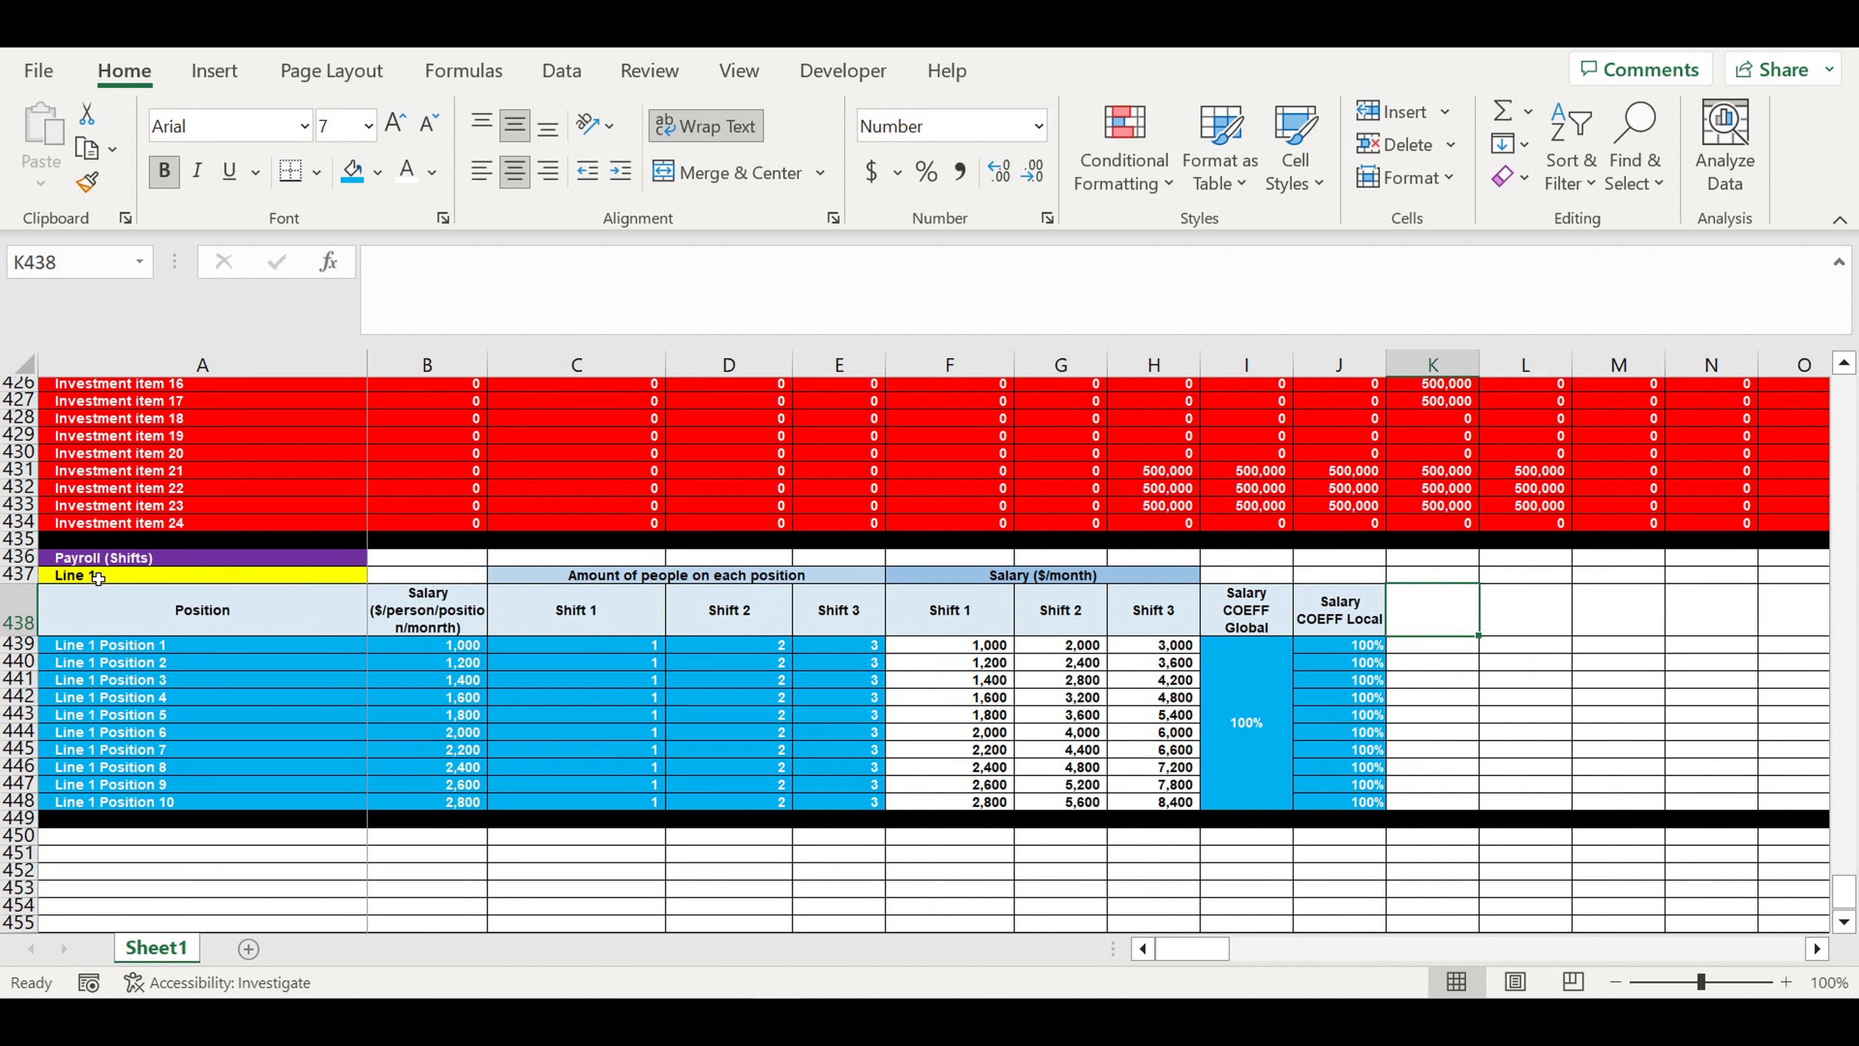
{"action": "left_click_drag", "start_coordinate": [96, 578], "coordinate": [1376, 821]}
{"action": "left_click_drag", "start_coordinate": [16, 577], "coordinate": [16, 704]}
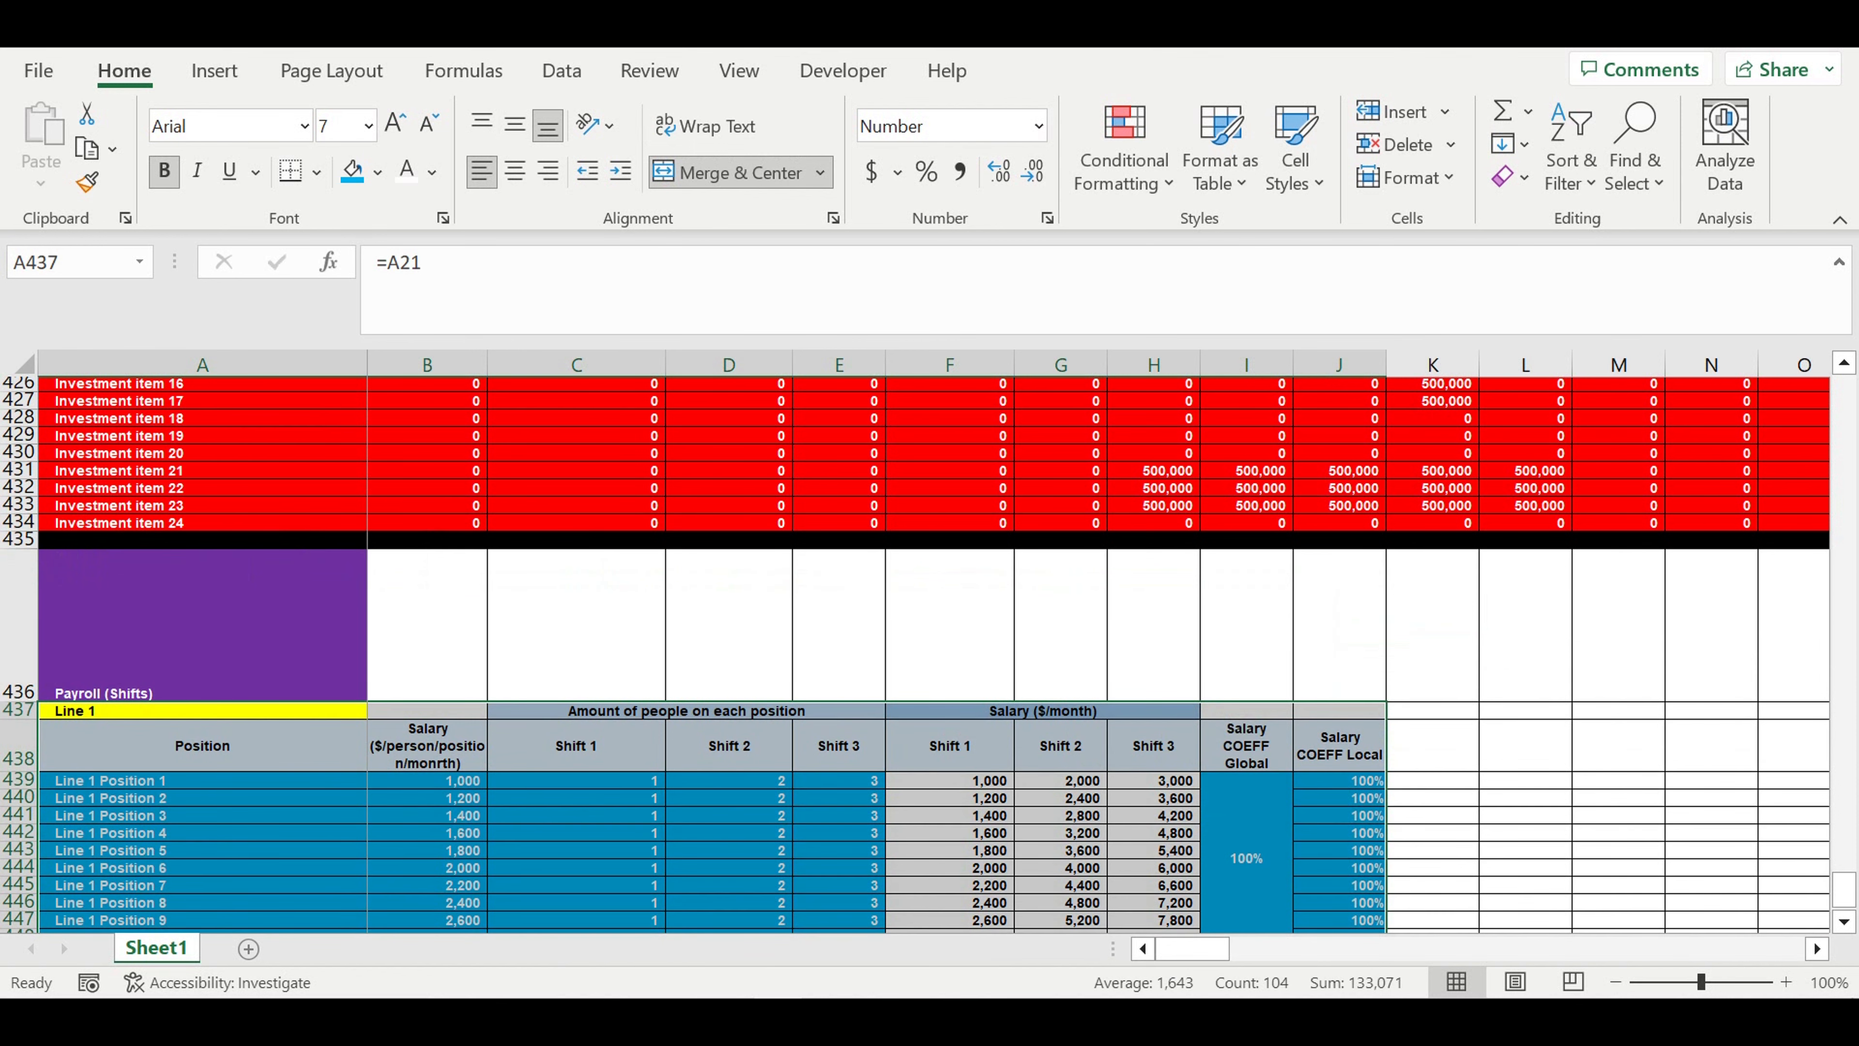
{"action": "key", "text": "ctrl+z"}
{"action": "left_click", "coordinate": [702, 662]}
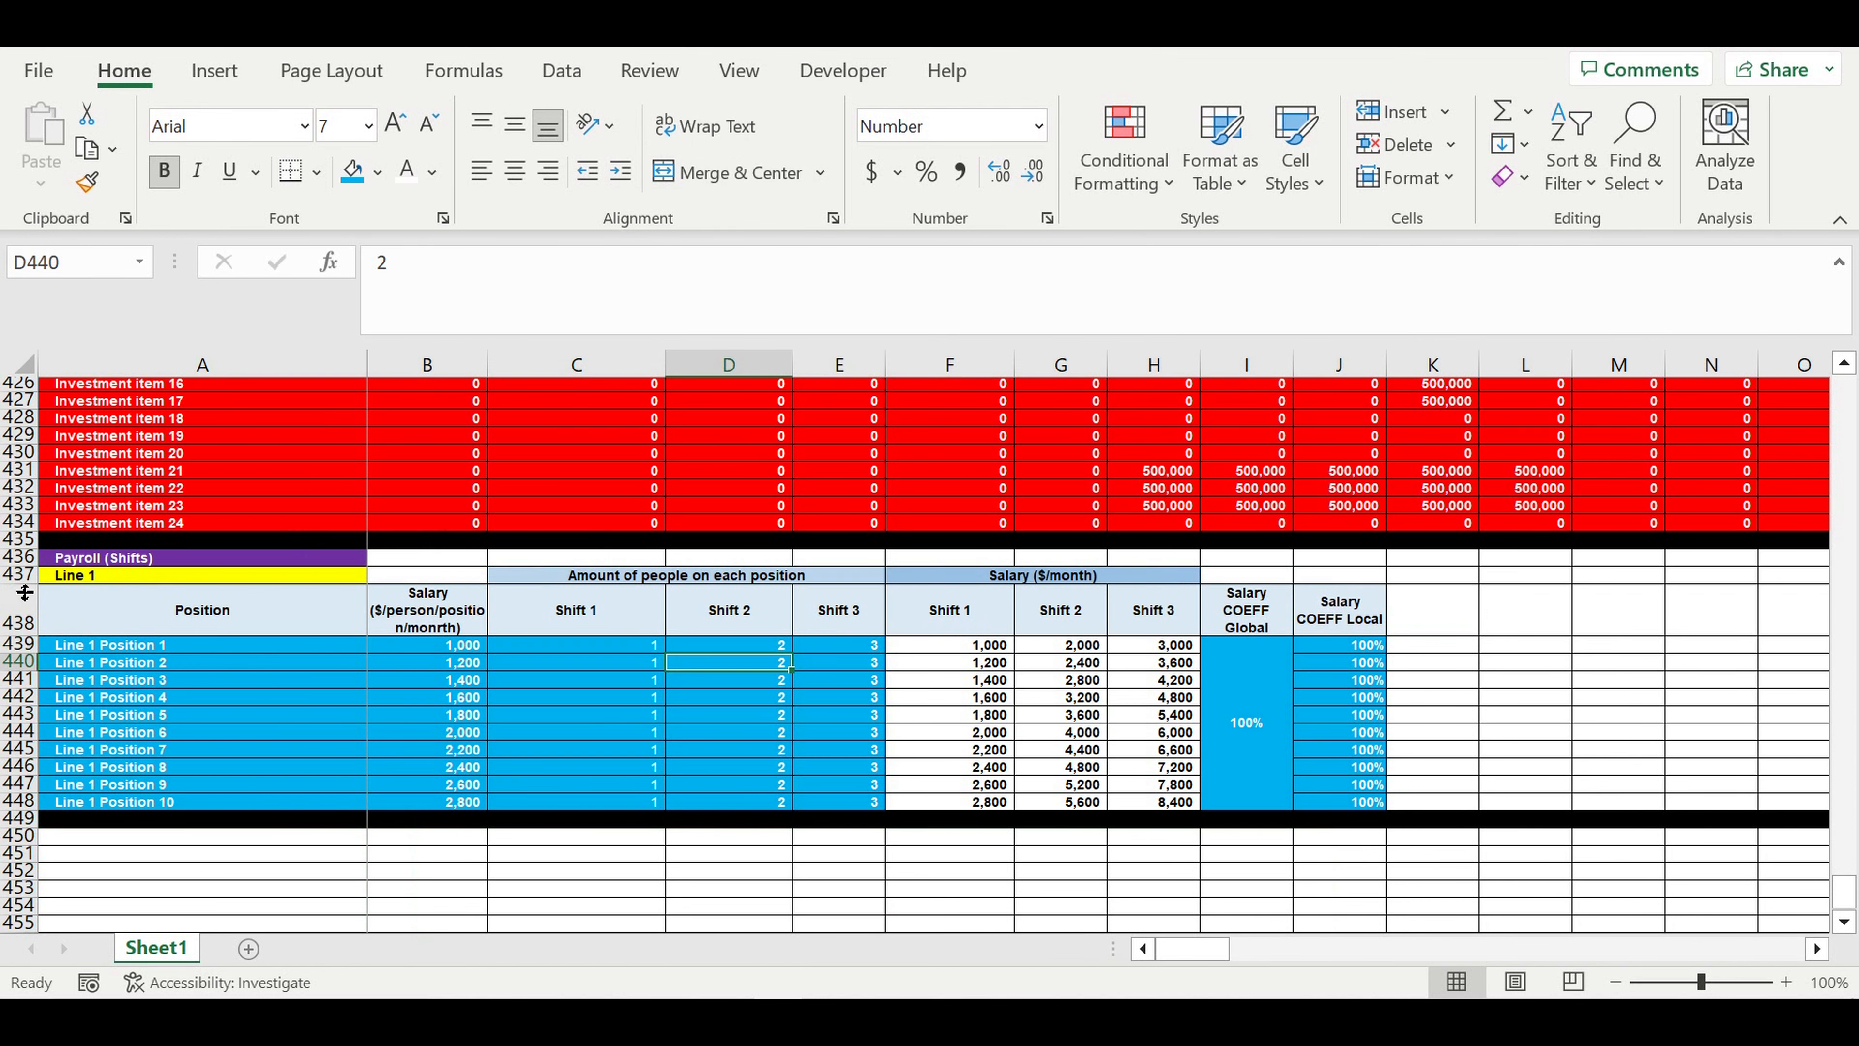
- Copy the Line 1 payroll block in rows 437 to 449 and paste it directly below, starting at A450
{"action": "left_click_drag", "start_coordinate": [29, 579], "coordinate": [11, 818]}
{"action": "key", "text": "ctrl+c"}
{"action": "left_click", "coordinate": [111, 842]}
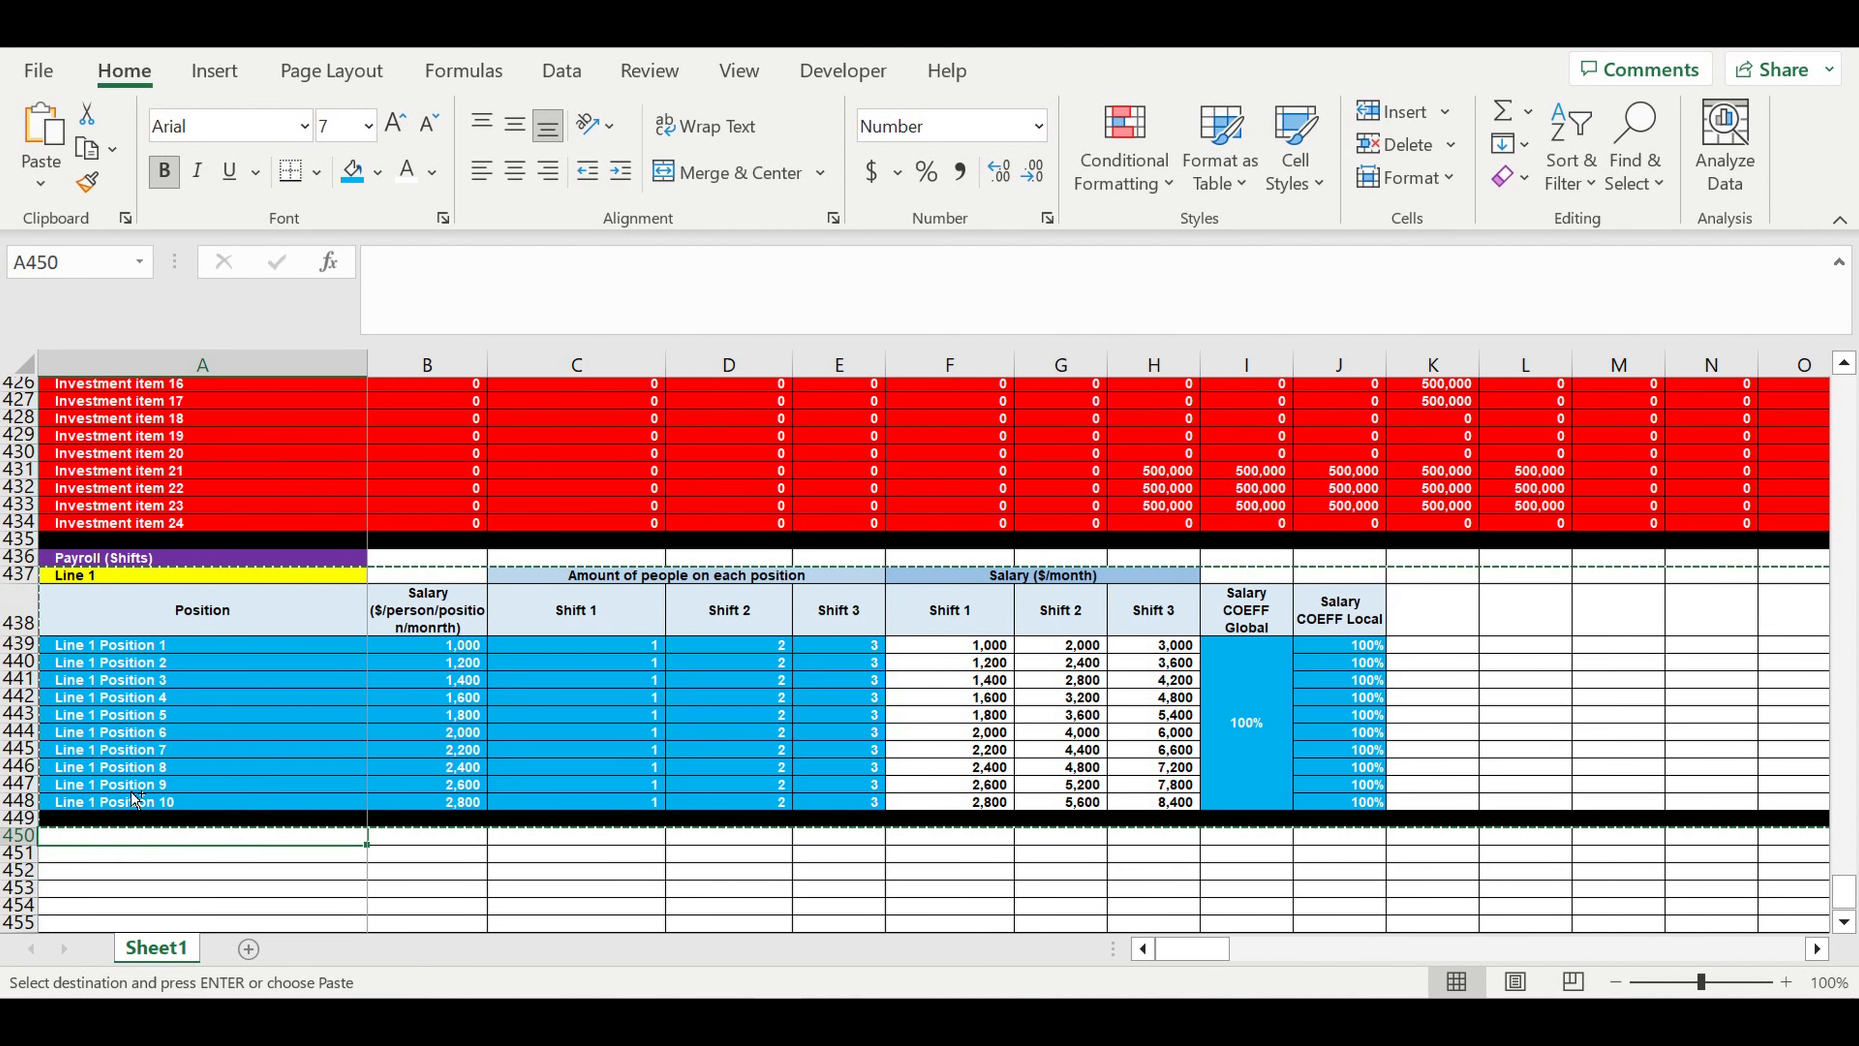
{"action": "key", "text": "ctrl+v"}
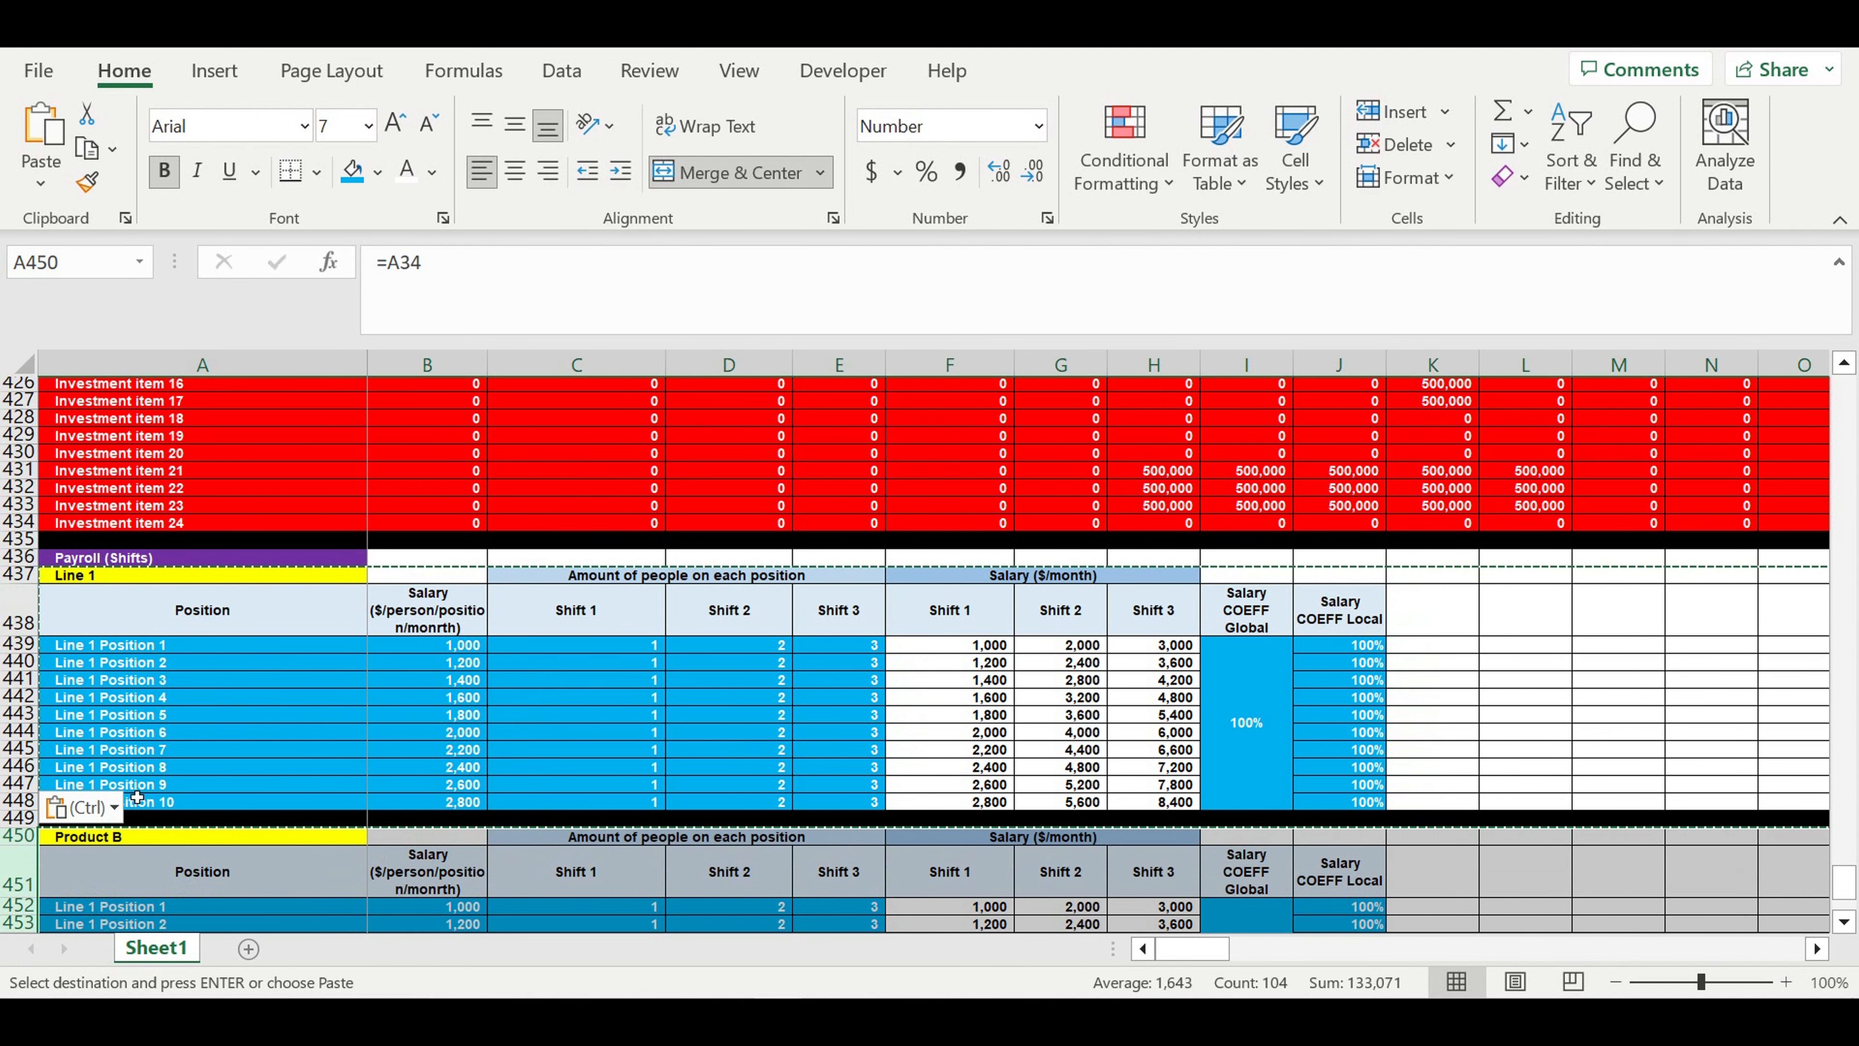
{"action": "scroll", "coordinate": [849, 733], "scroll_direction": "down", "scroll_amount": 4}
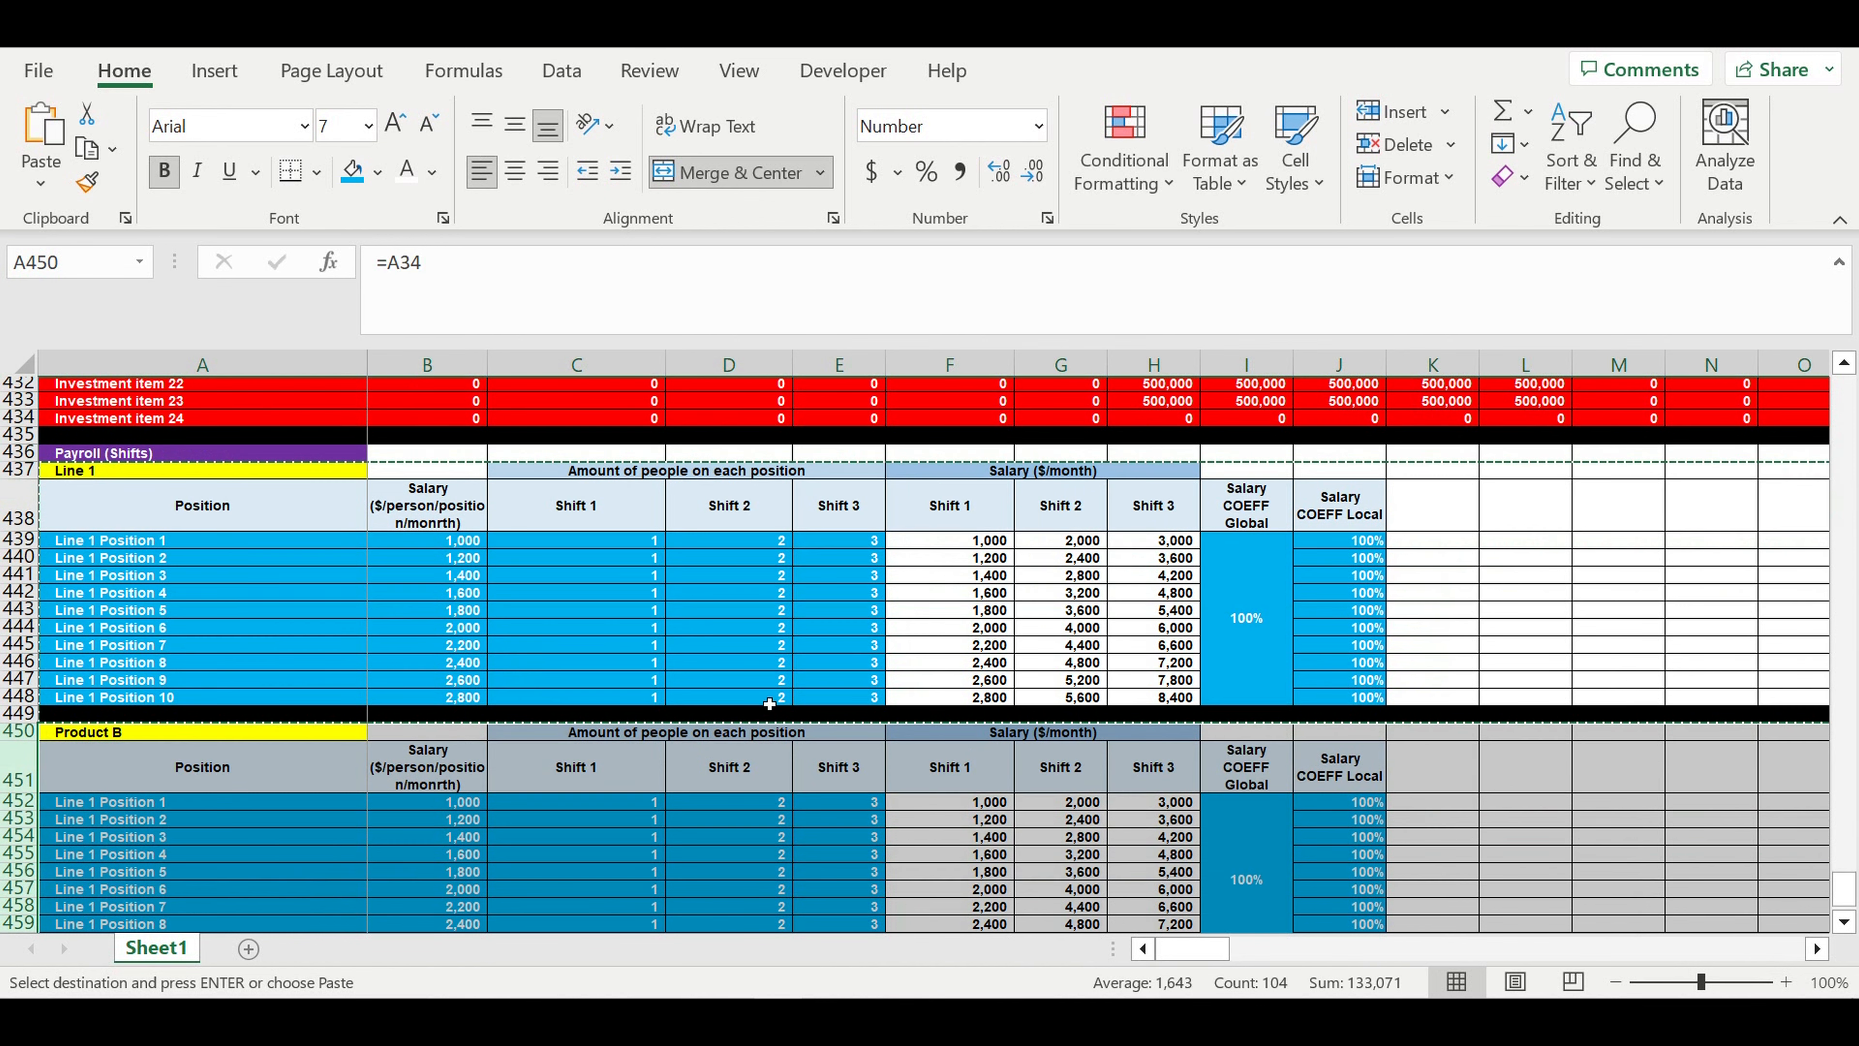
- Link the pasted block's heading in A450 to the Line 2 name in A22 of the production lines list
{"action": "left_click", "coordinate": [322, 629]}
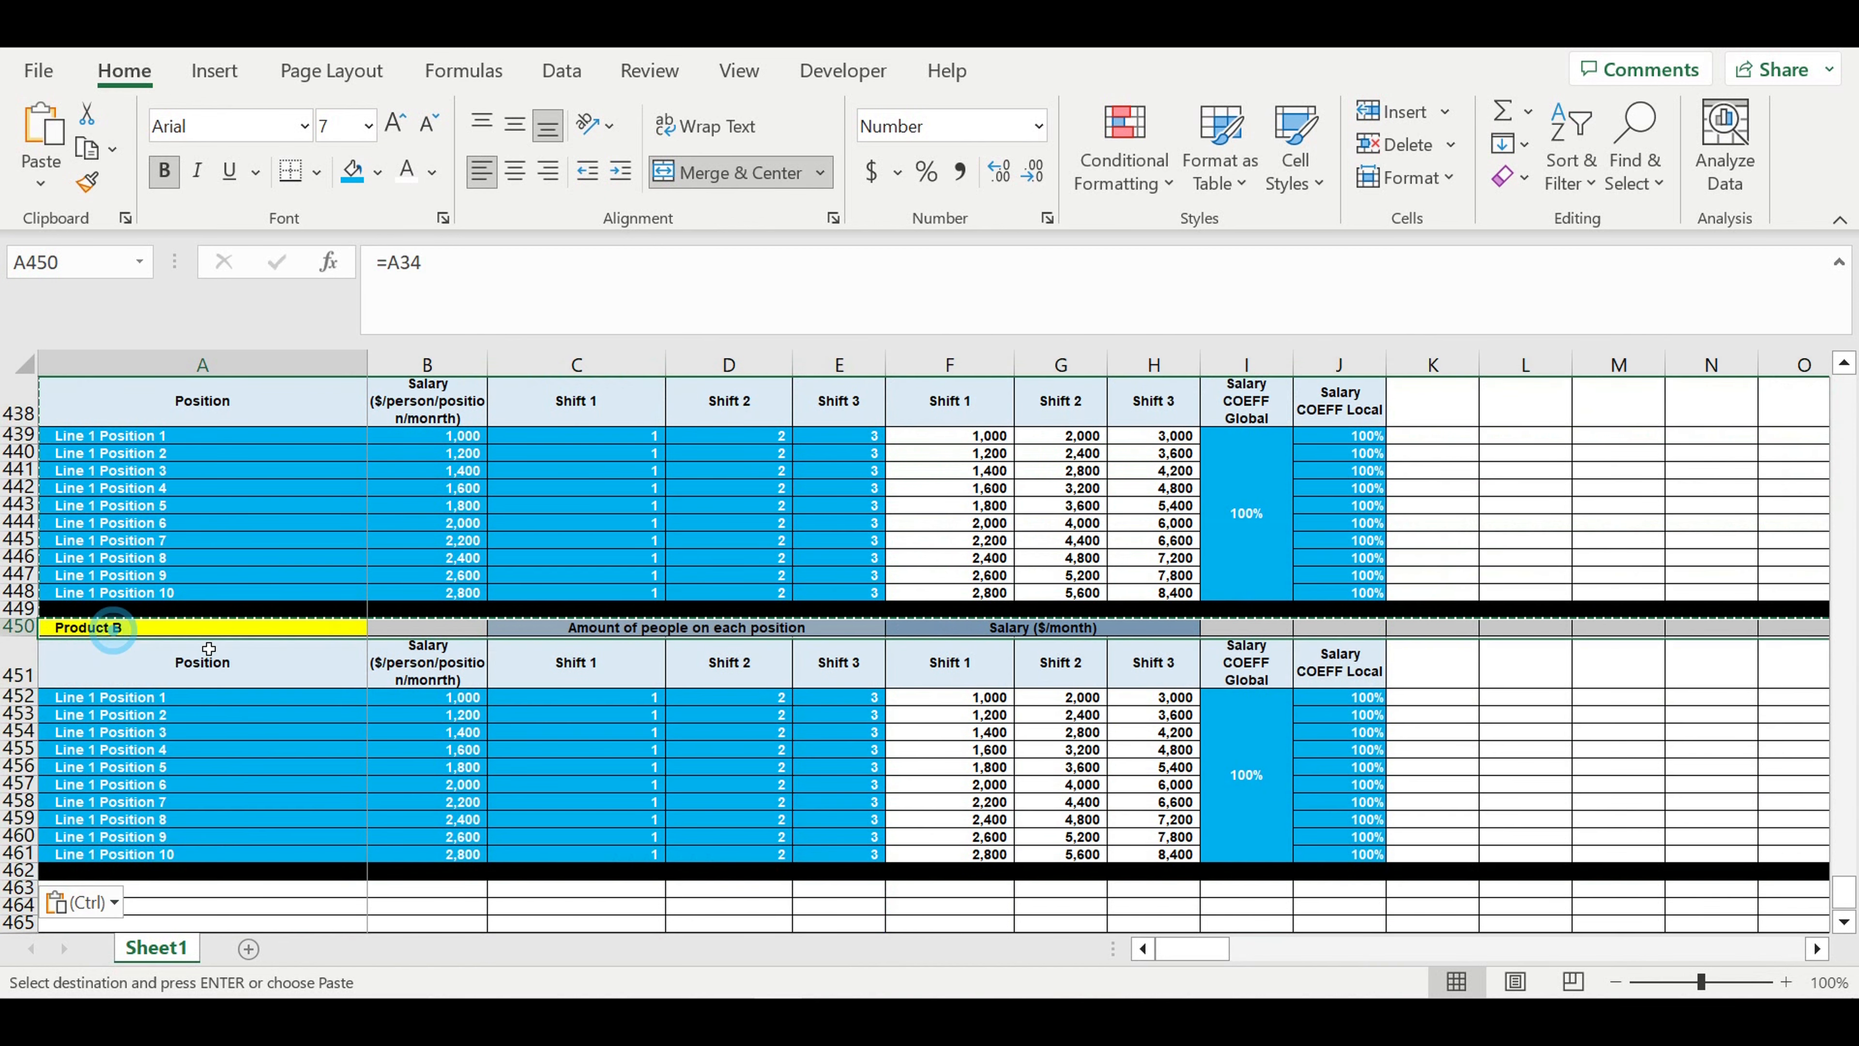
{"action": "scroll", "coordinate": [328, 628], "scroll_direction": "up", "scroll_amount": 3}
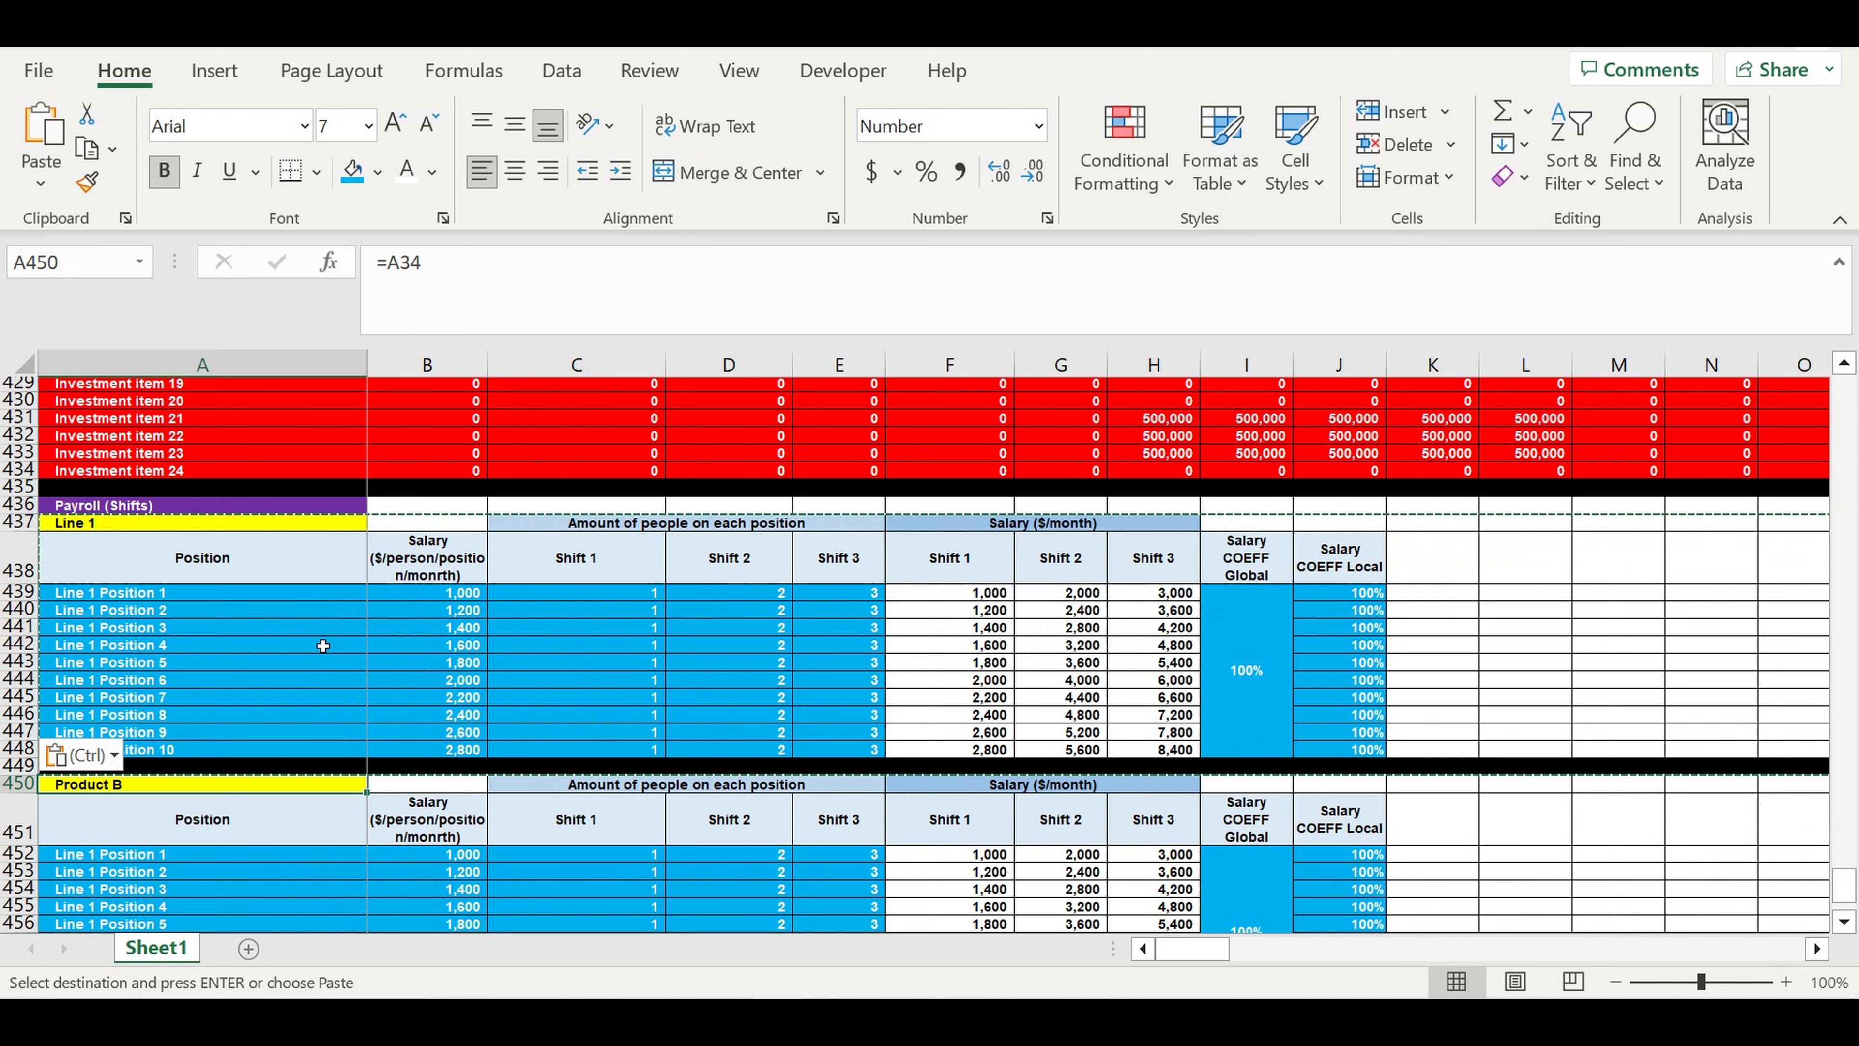
{"action": "type", "text": "="}
{"action": "left_click_drag", "start_coordinate": [1843, 886], "coordinate": [1843, 388]}
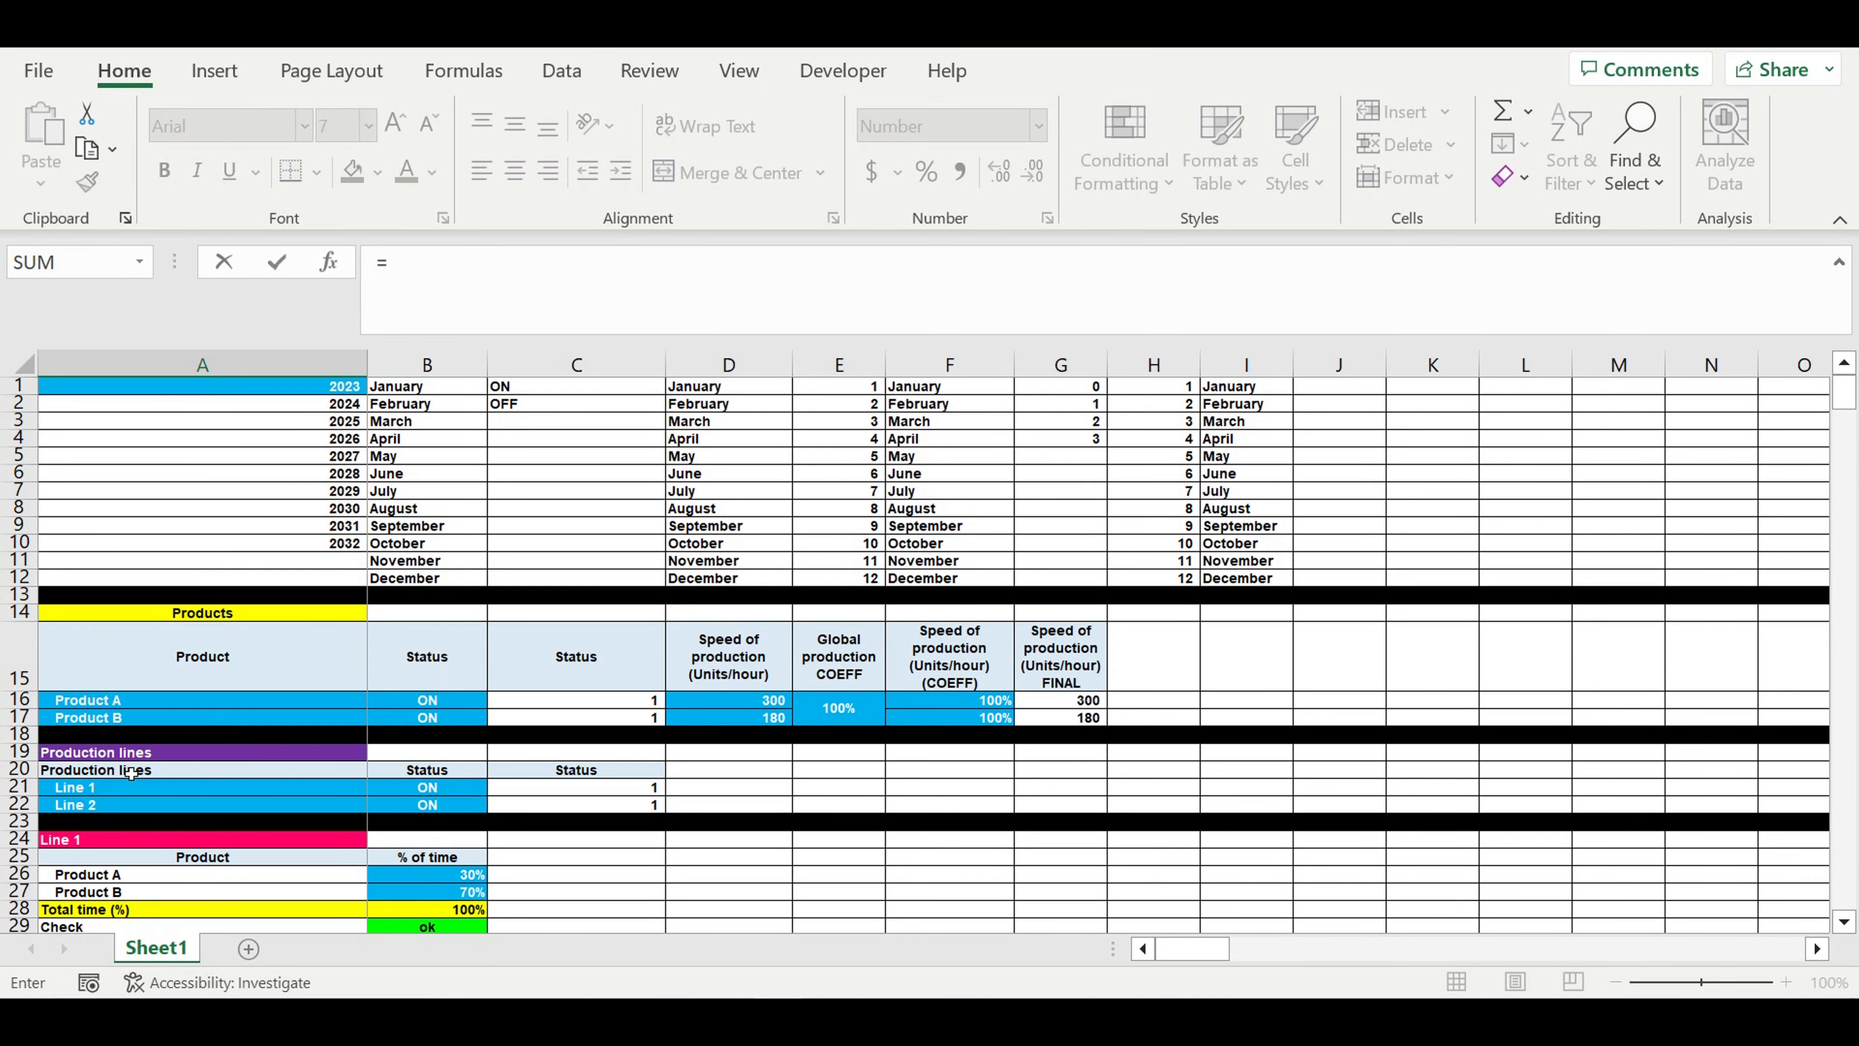
{"action": "left_click", "coordinate": [80, 806]}
{"action": "key", "text": "Return"}
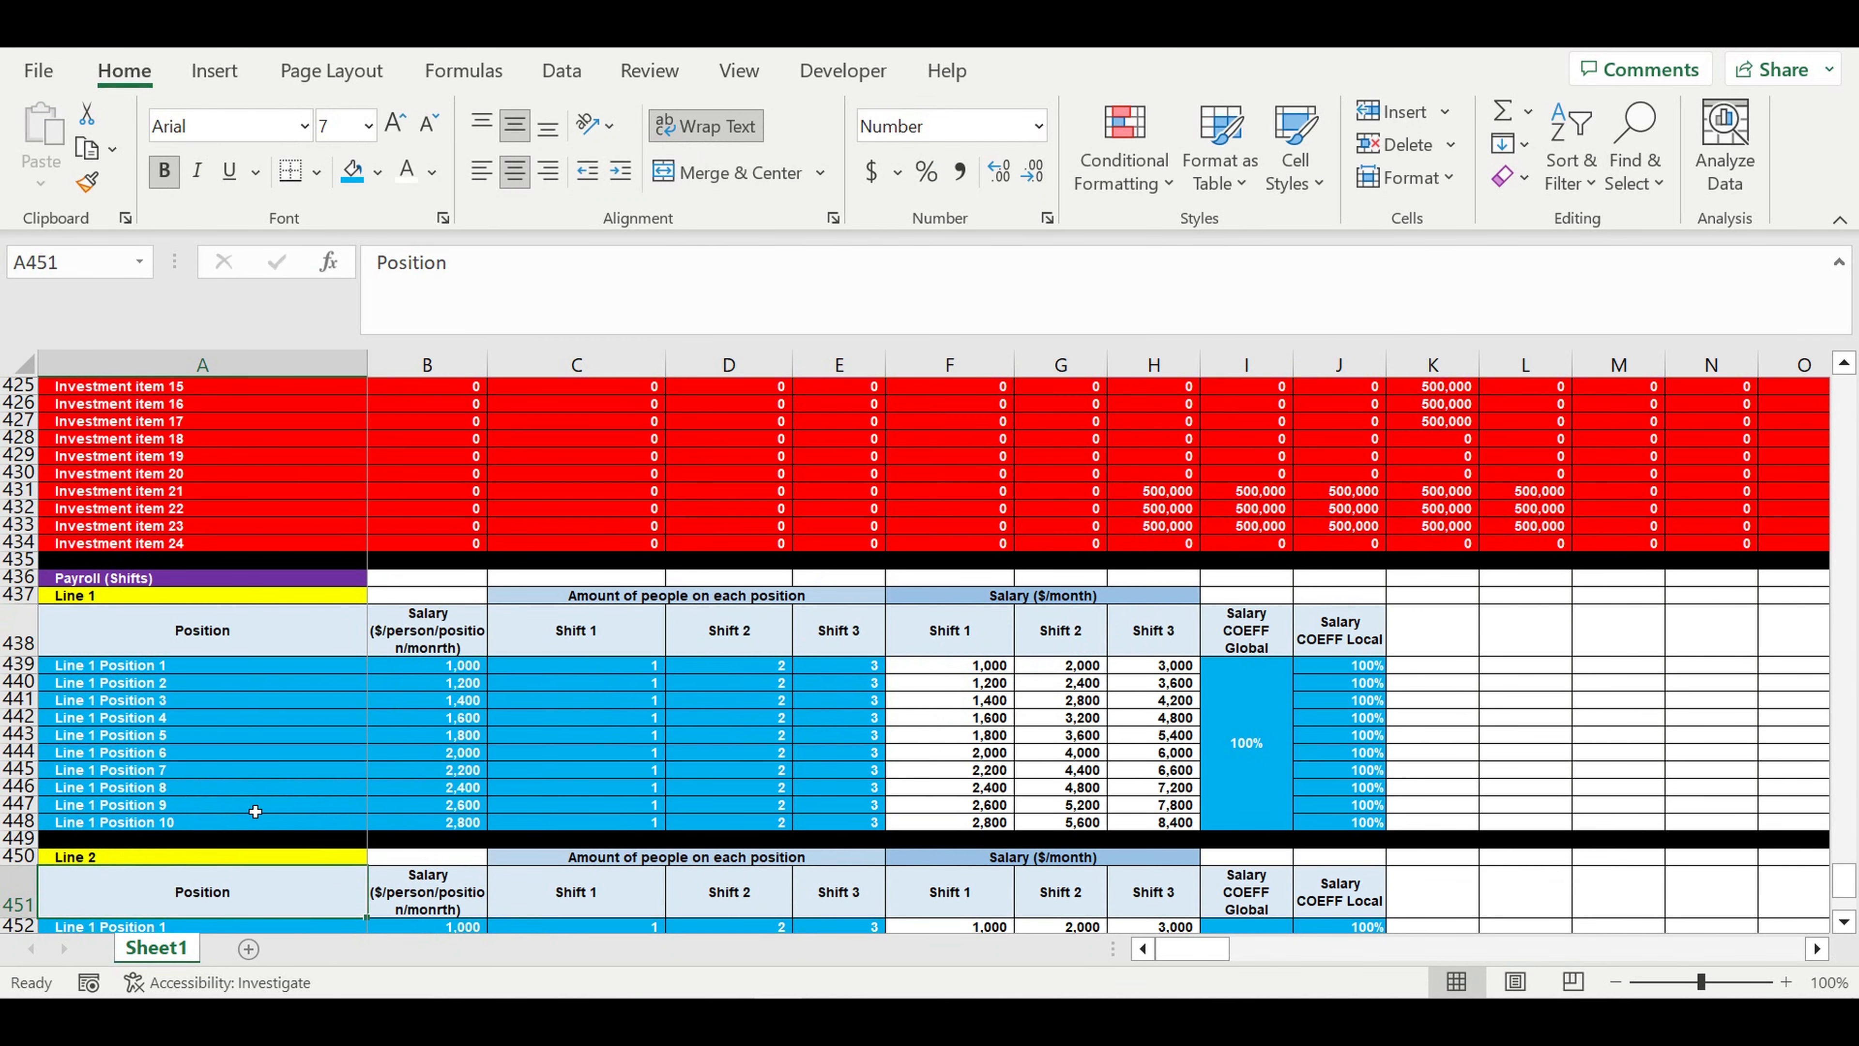
- Rename the first position in A452 as "Line 2 Position 1" and fill the numbered series down to A461
{"action": "scroll", "coordinate": [255, 810], "scroll_direction": "down", "scroll_amount": 4}
{"action": "left_click", "coordinate": [82, 724]}
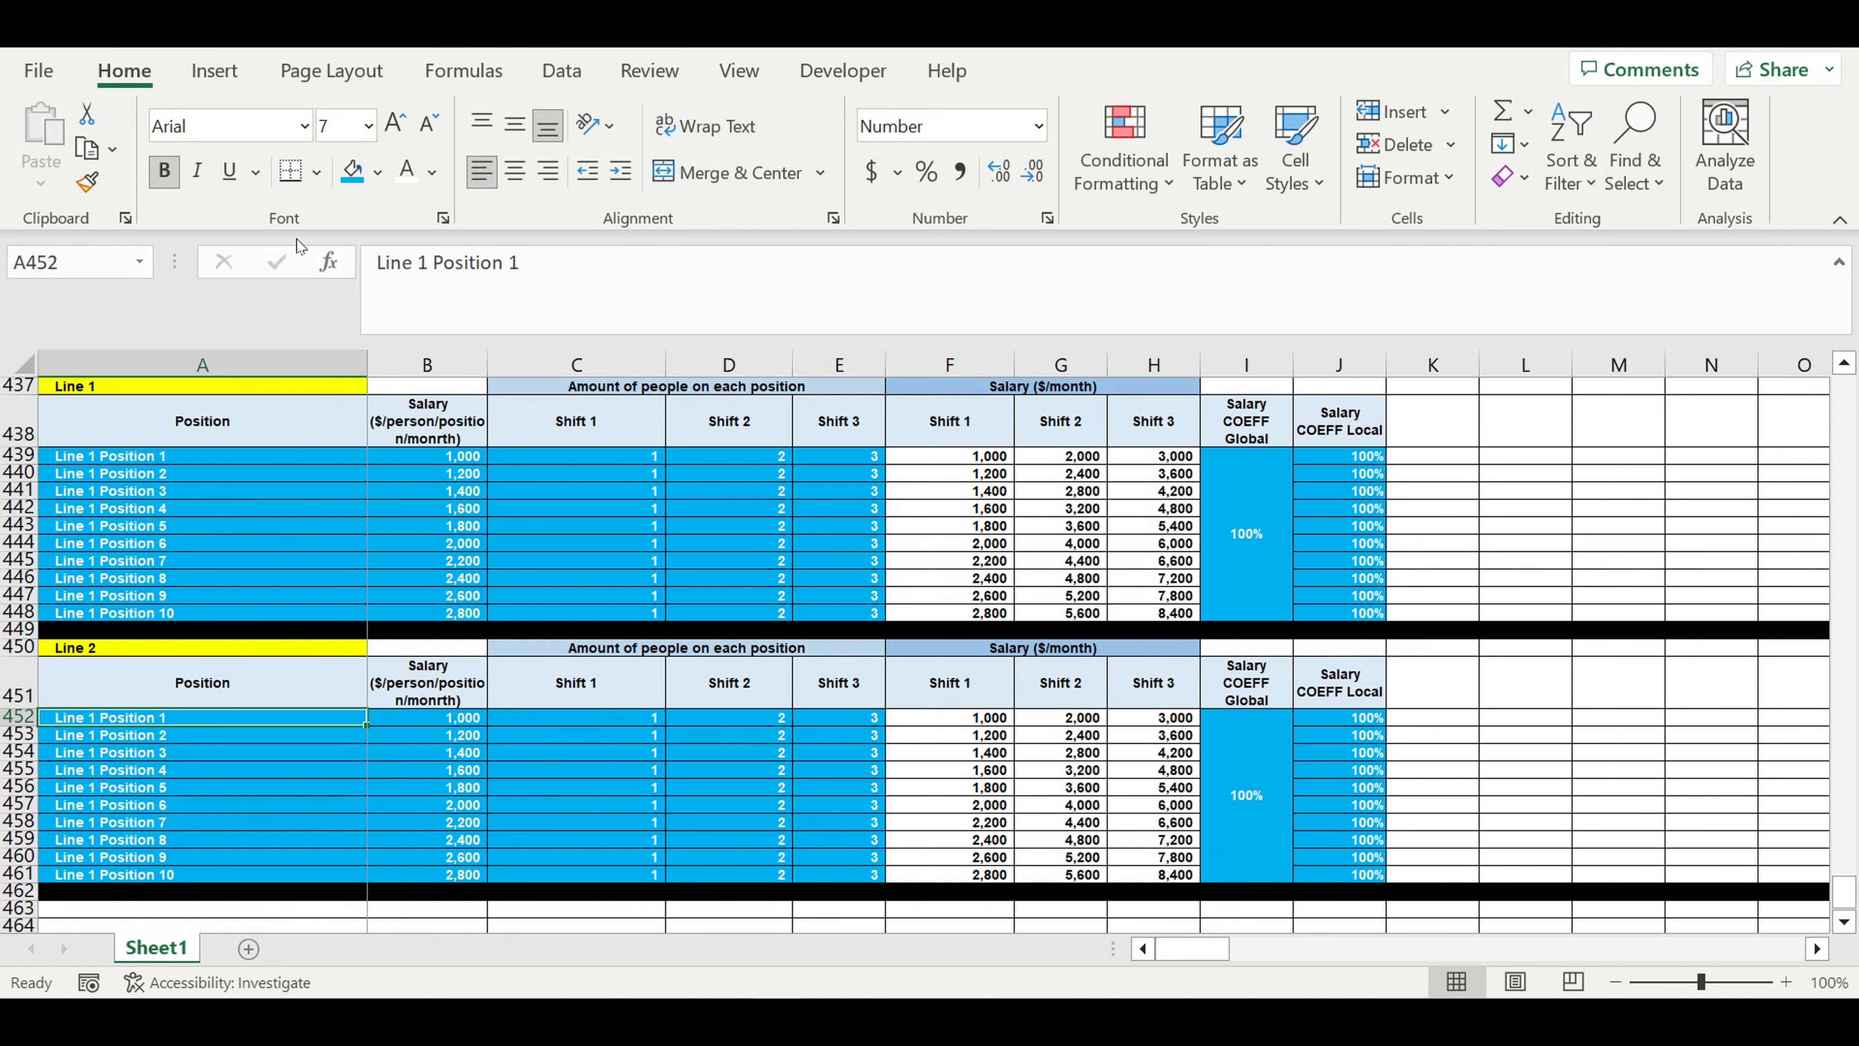
{"action": "double_click", "coordinate": [426, 262]}
{"action": "type", "text": "2"}
{"action": "key", "text": "Return"}
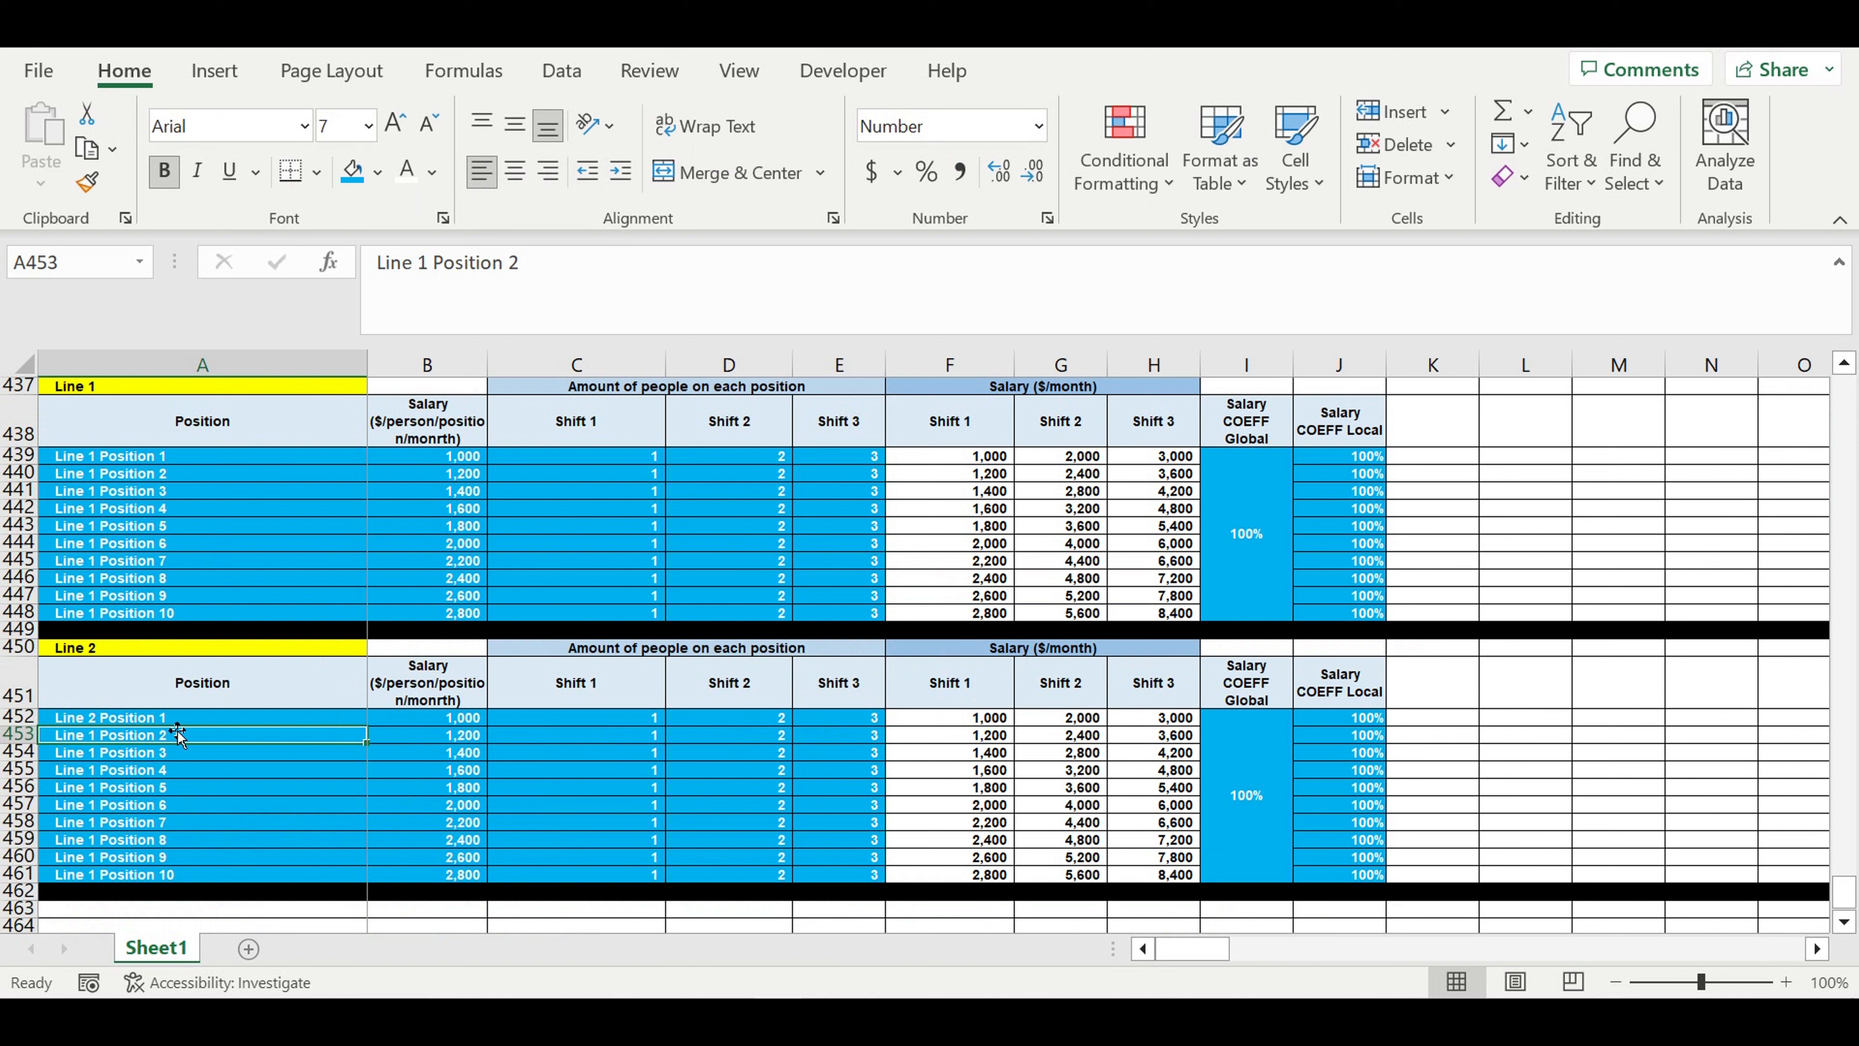
{"action": "left_click", "coordinate": [163, 721]}
{"action": "left_click_drag", "start_coordinate": [371, 730], "coordinate": [359, 875]}
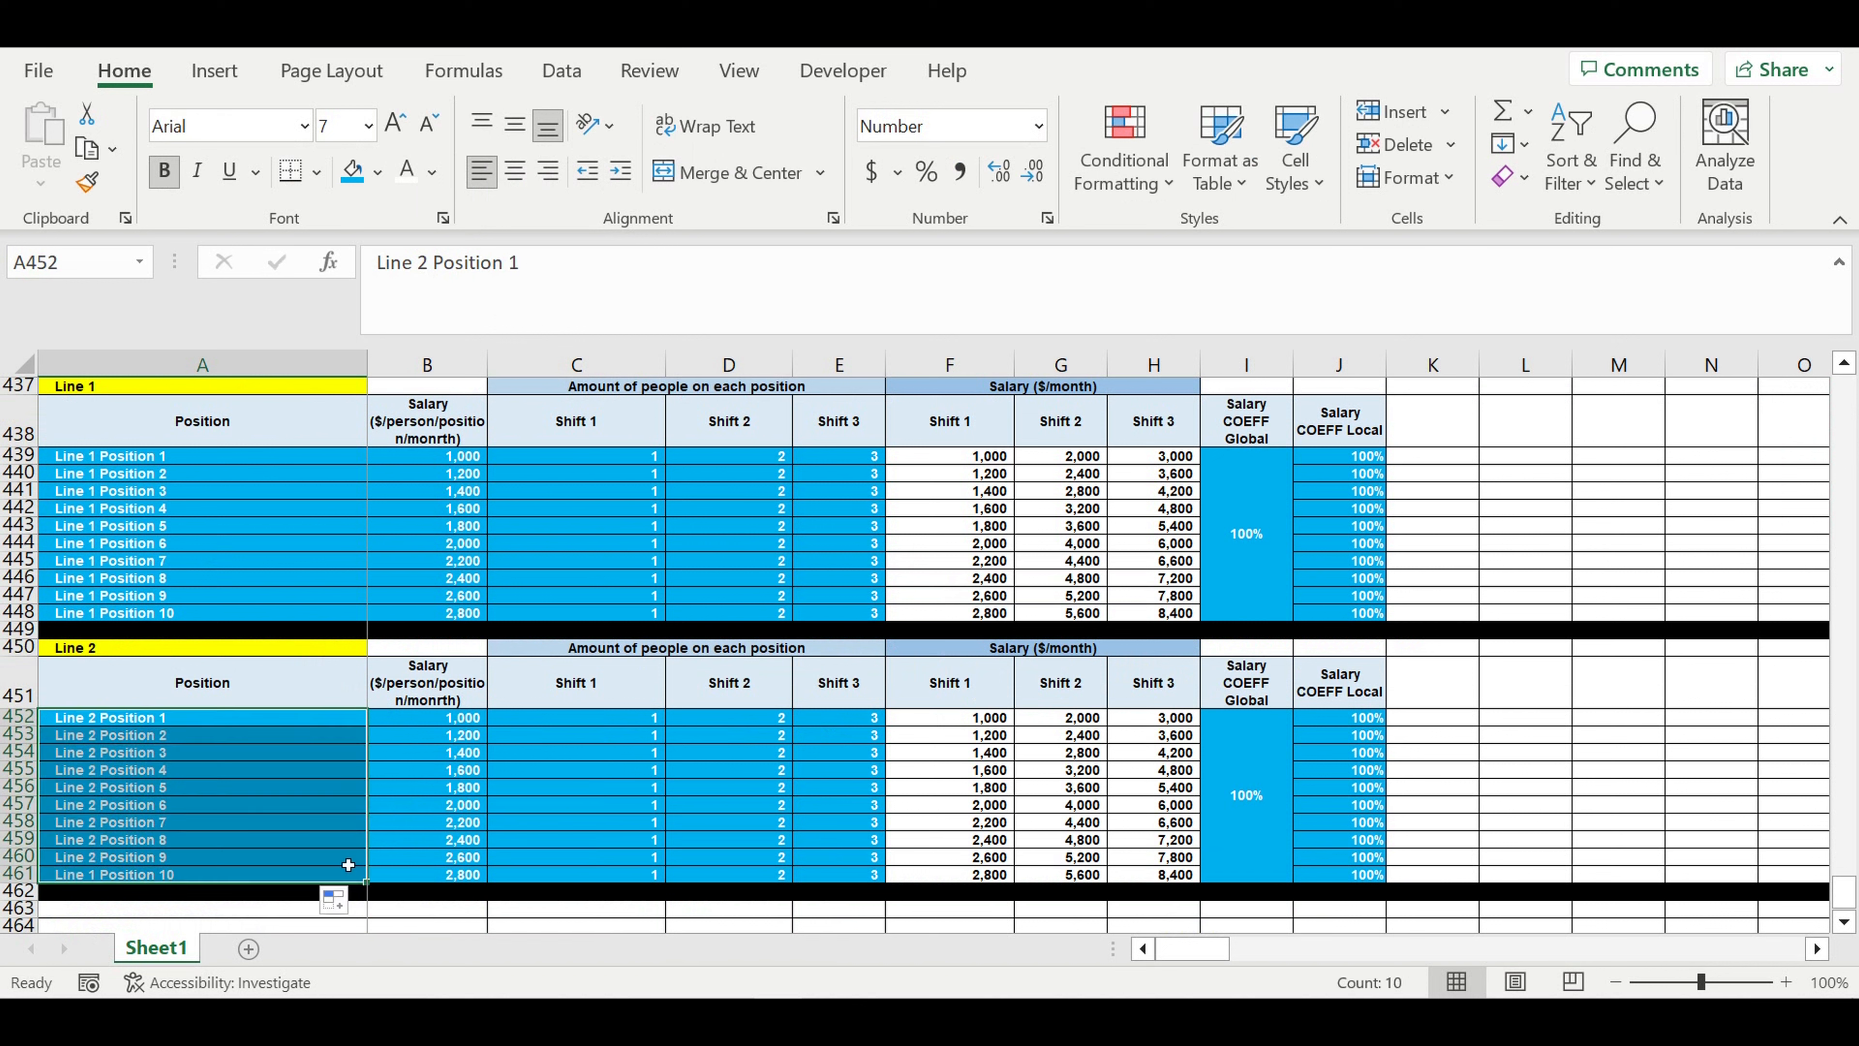
{"action": "left_click", "coordinate": [514, 796]}
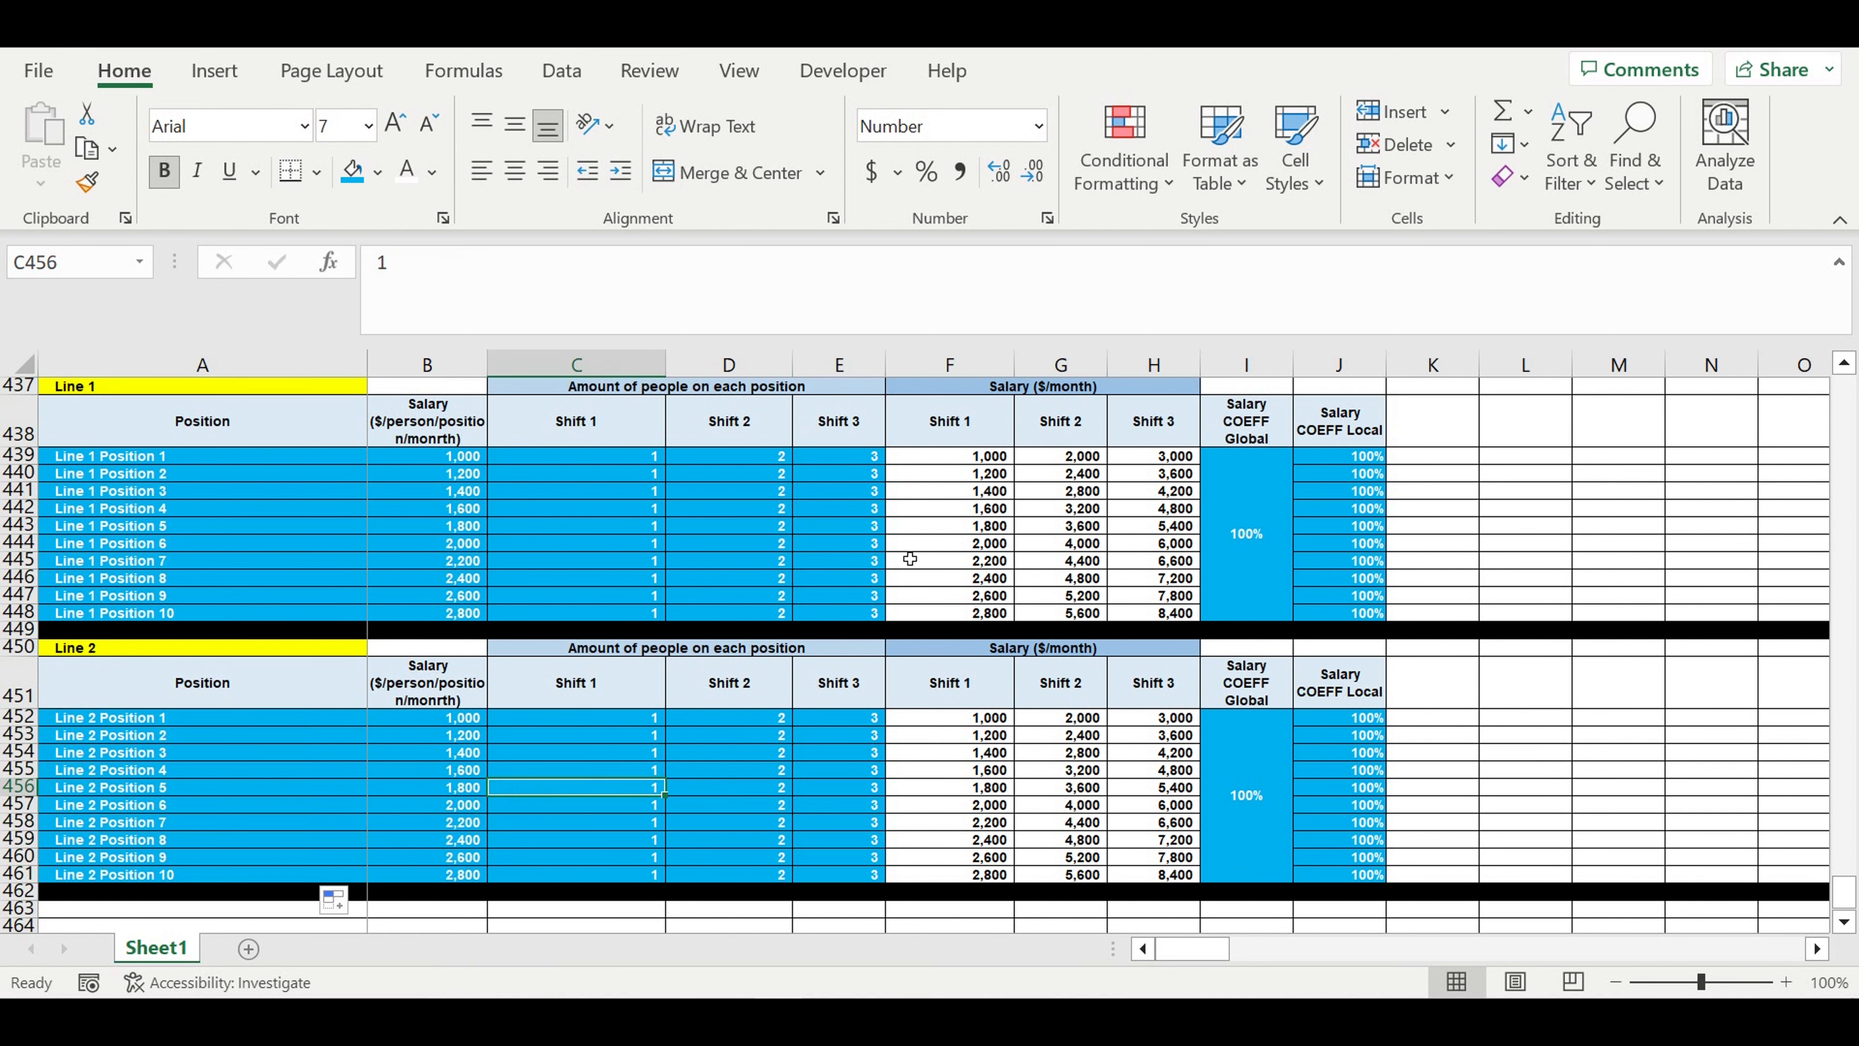
{"action": "left_click", "coordinate": [1171, 524]}
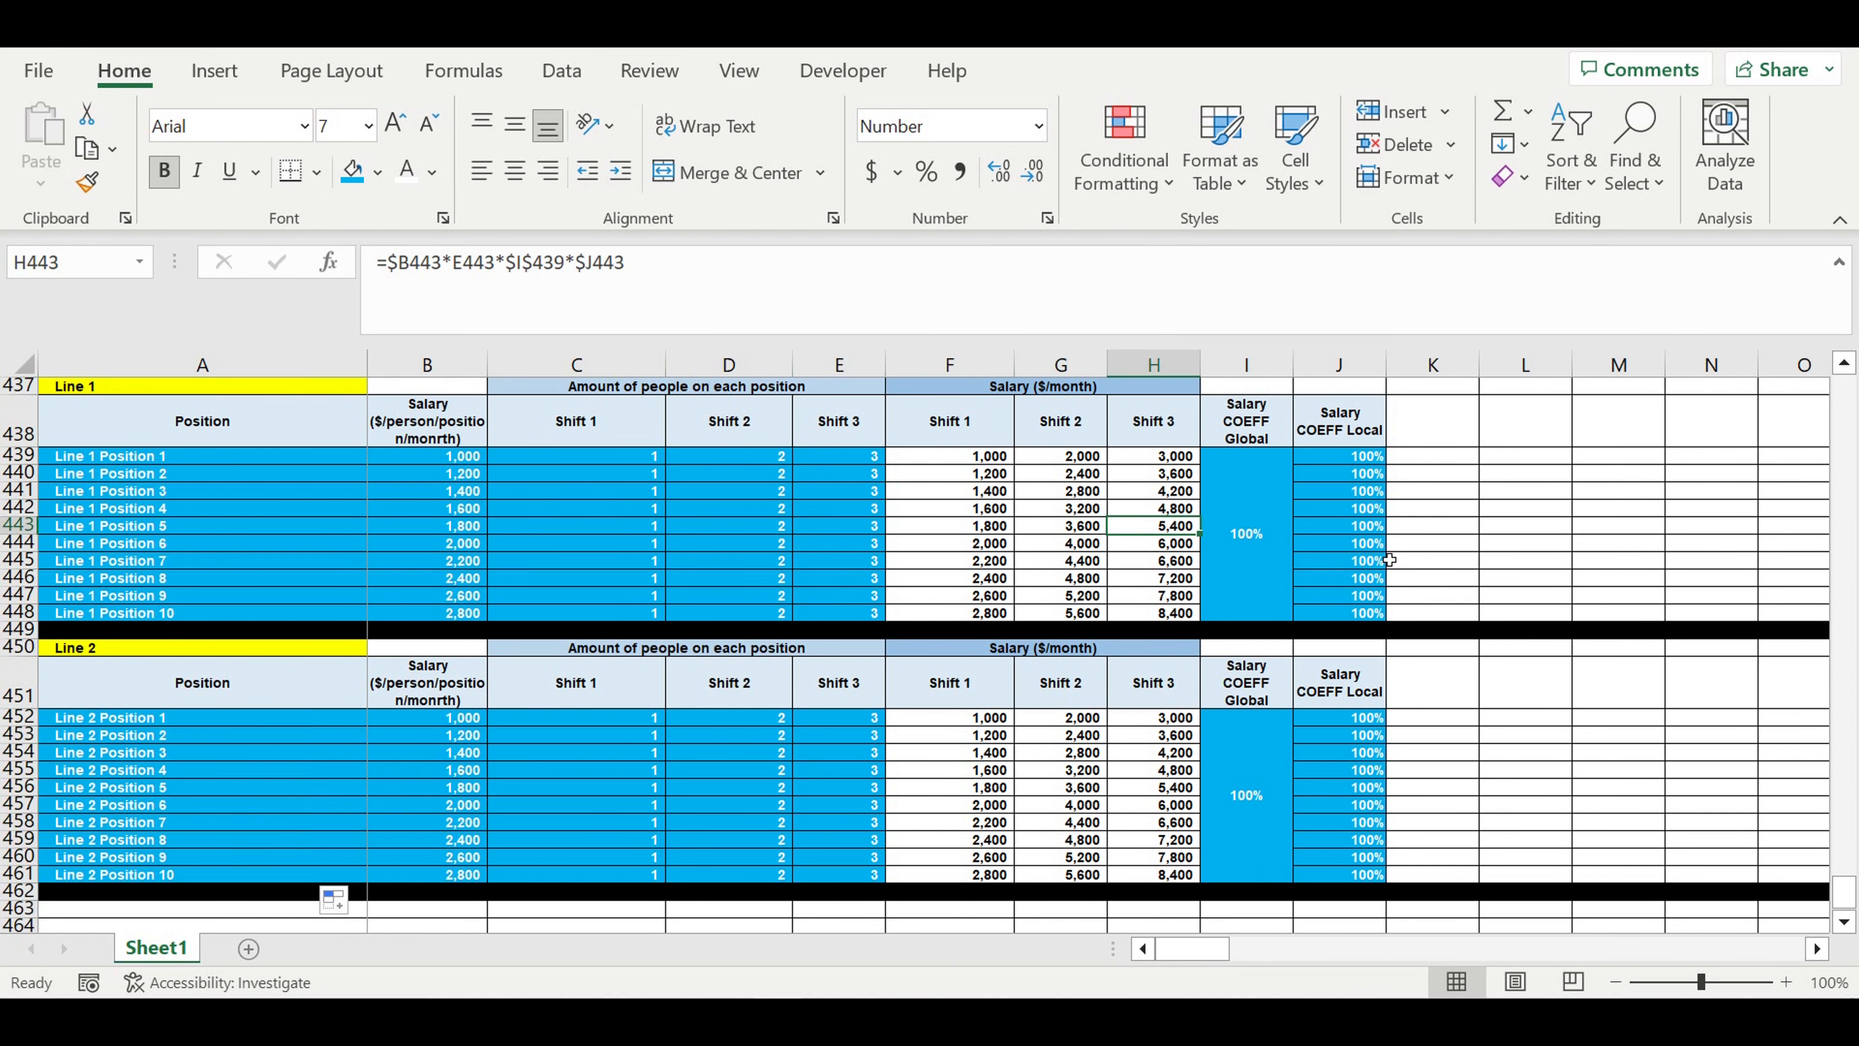
- Insert two rows above the Payroll (Shifts) heading
{"action": "scroll", "coordinate": [1394, 560], "scroll_direction": "up", "scroll_amount": 2}
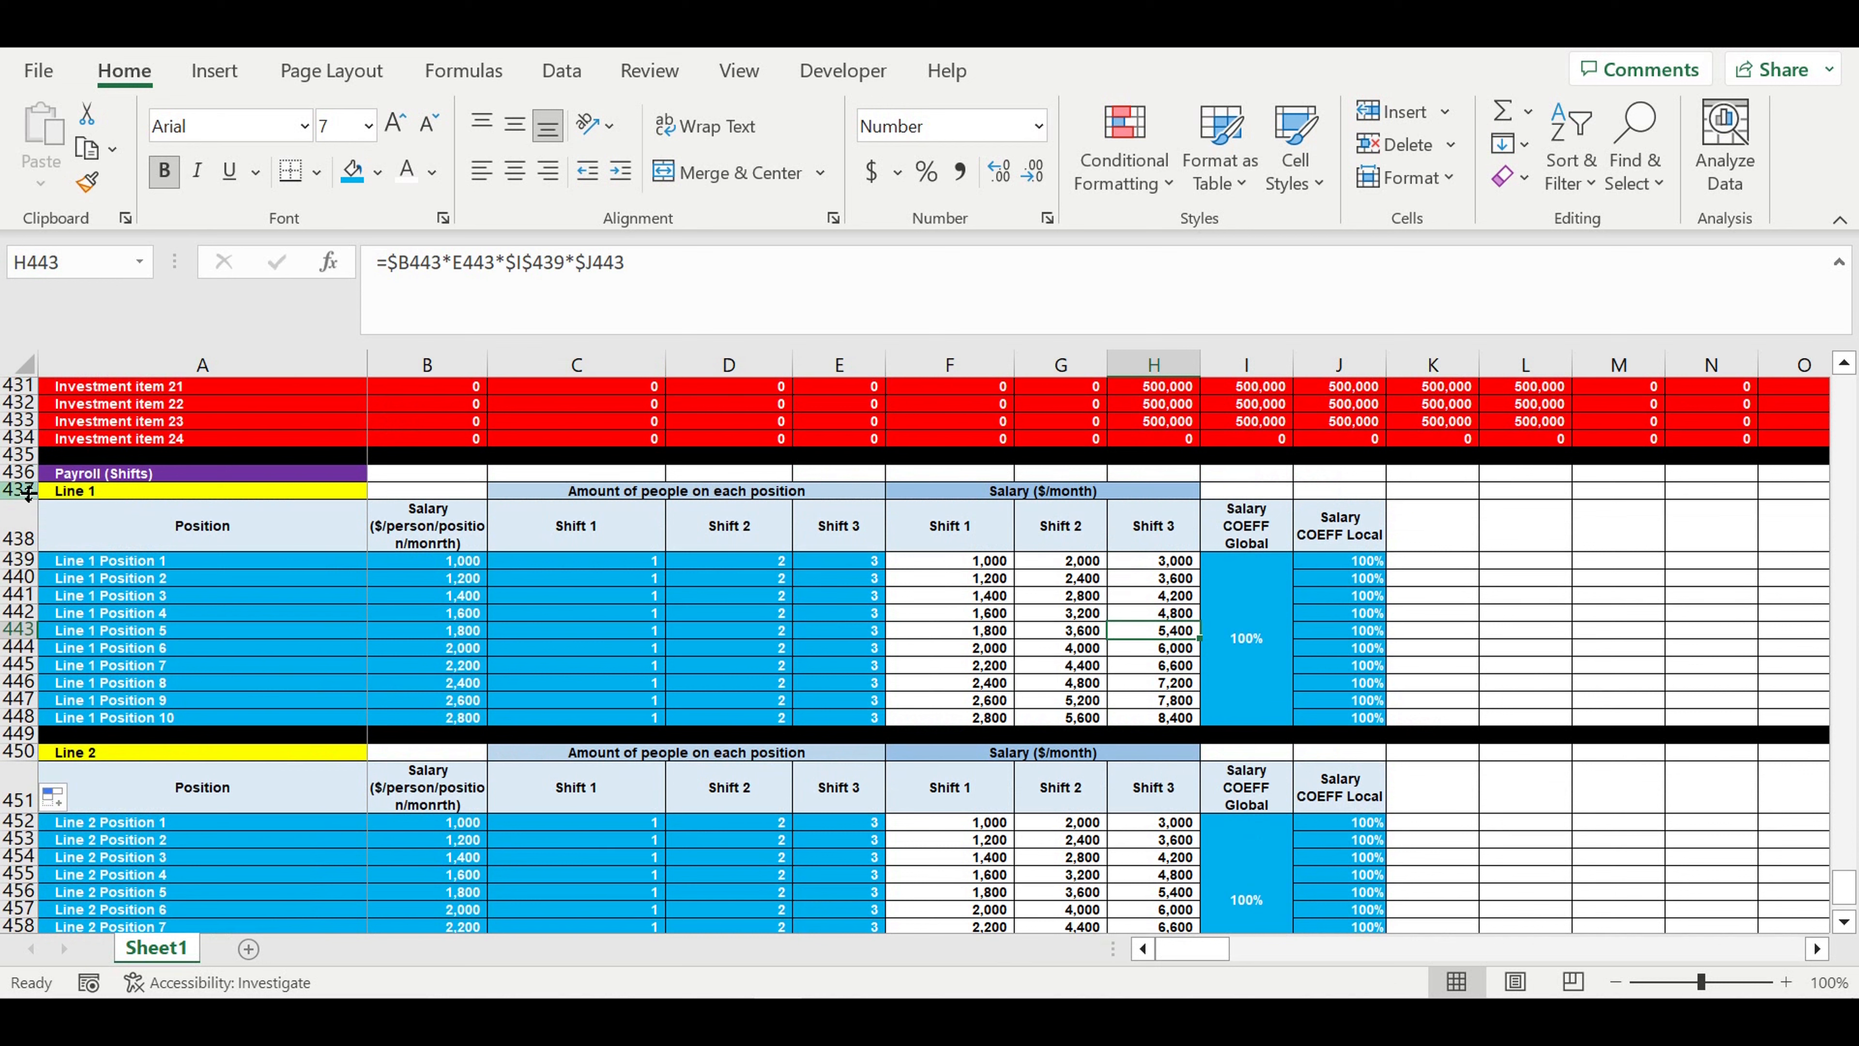
{"action": "left_click", "coordinate": [26, 474]}
{"action": "left_click_drag", "start_coordinate": [27, 480], "coordinate": [23, 485]}
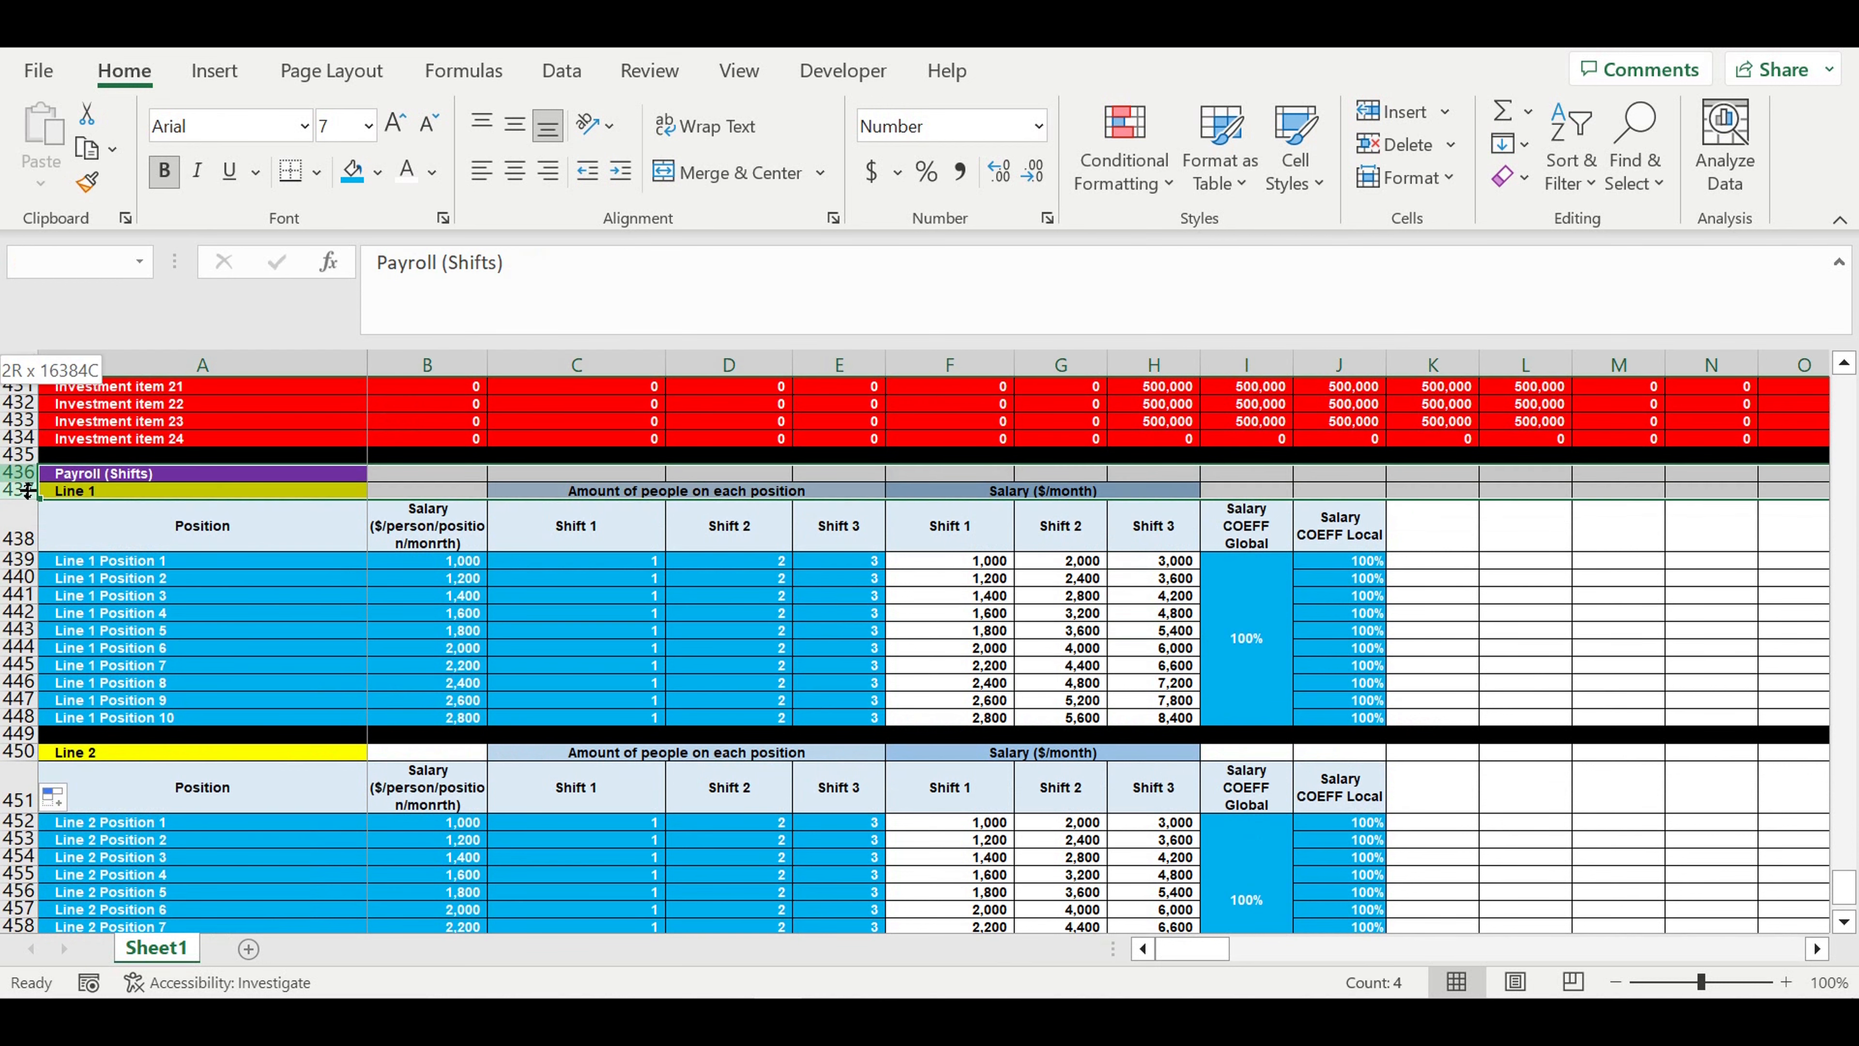
{"action": "right_click", "coordinate": [22, 482]}
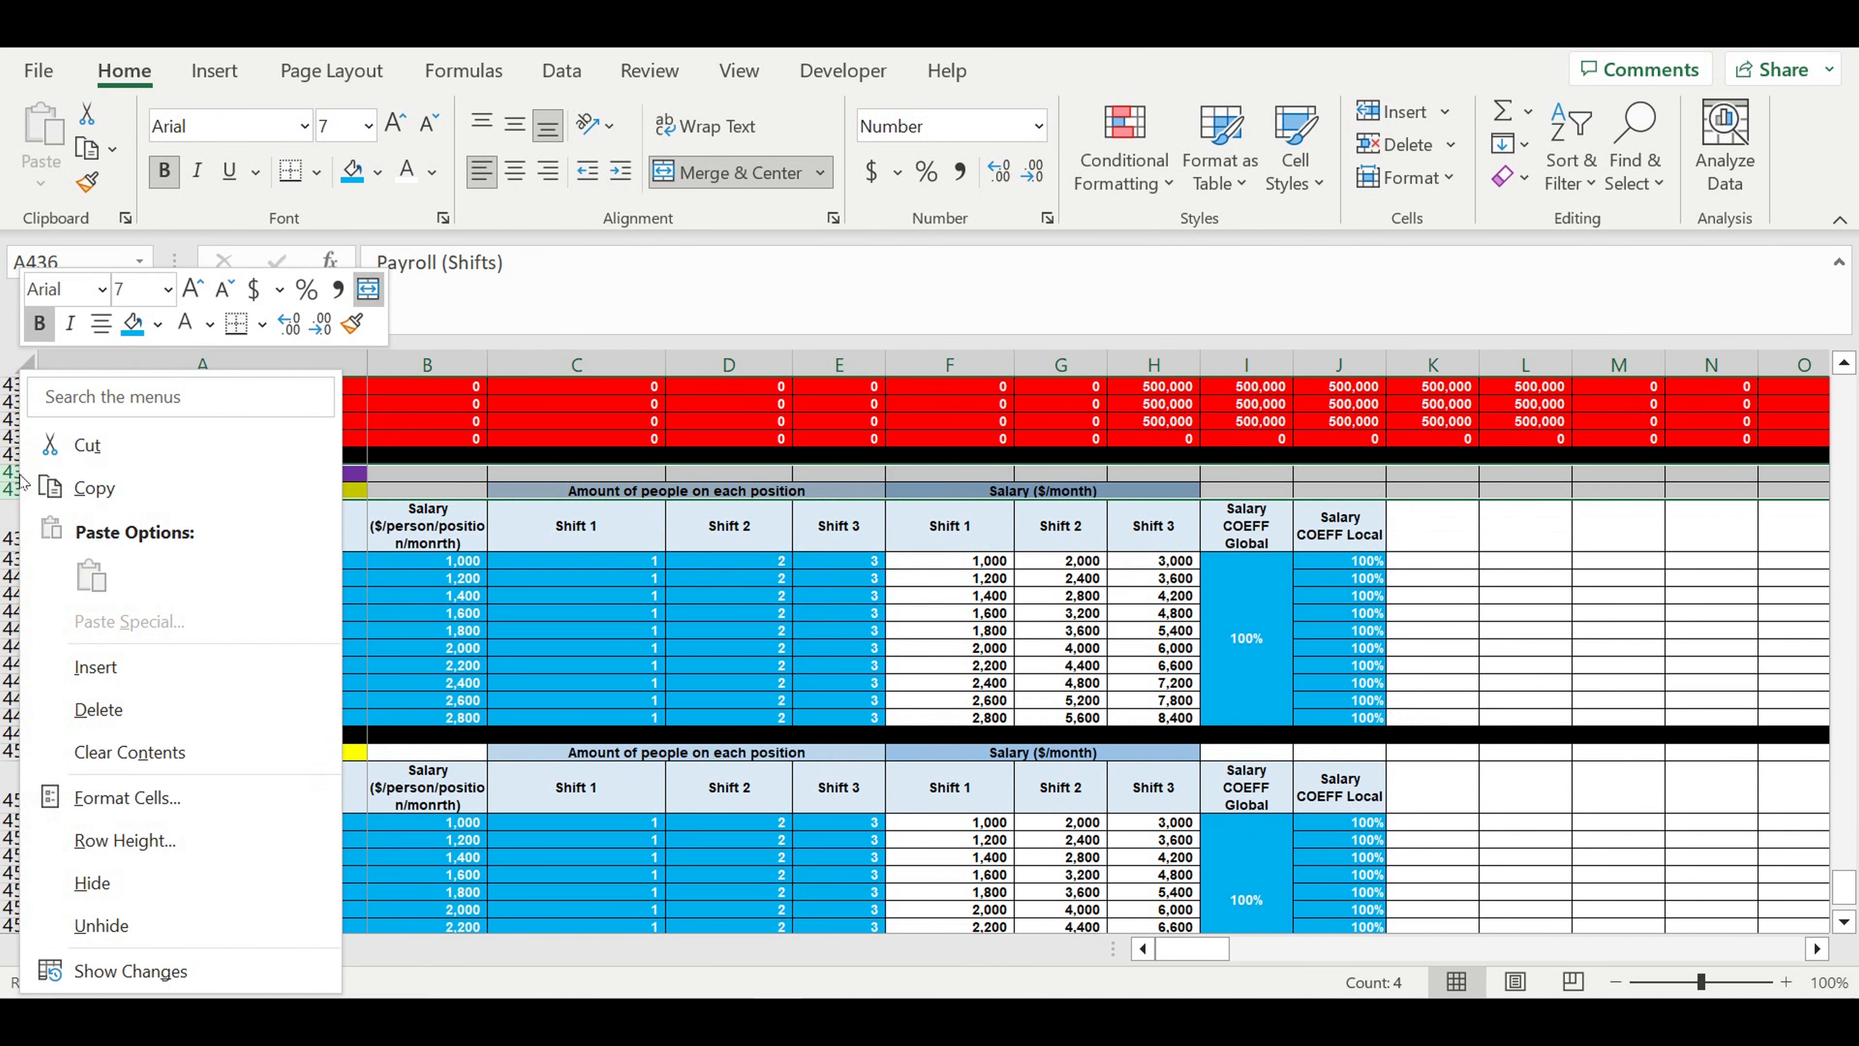
{"action": "left_click", "coordinate": [110, 666]}
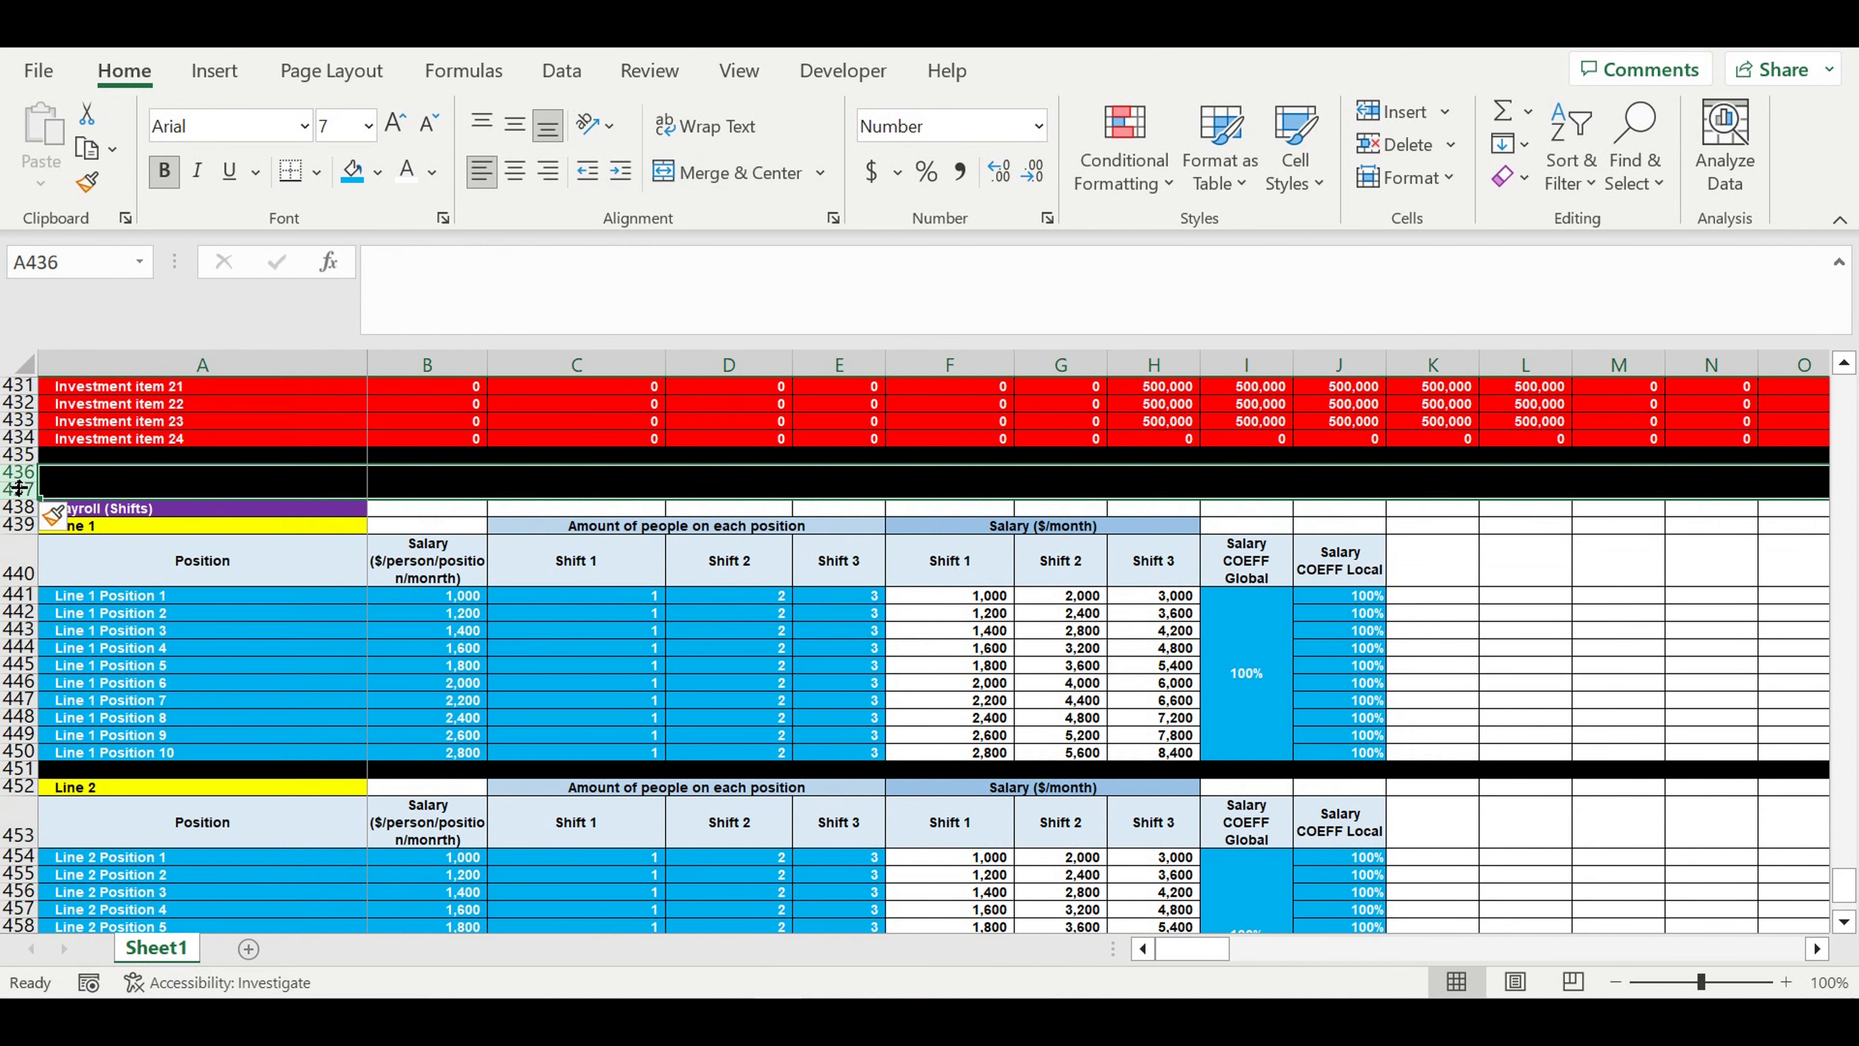
- Fill the inserted row 436 with white, leaving row 437 as the black separator
{"action": "left_click", "coordinate": [20, 473]}
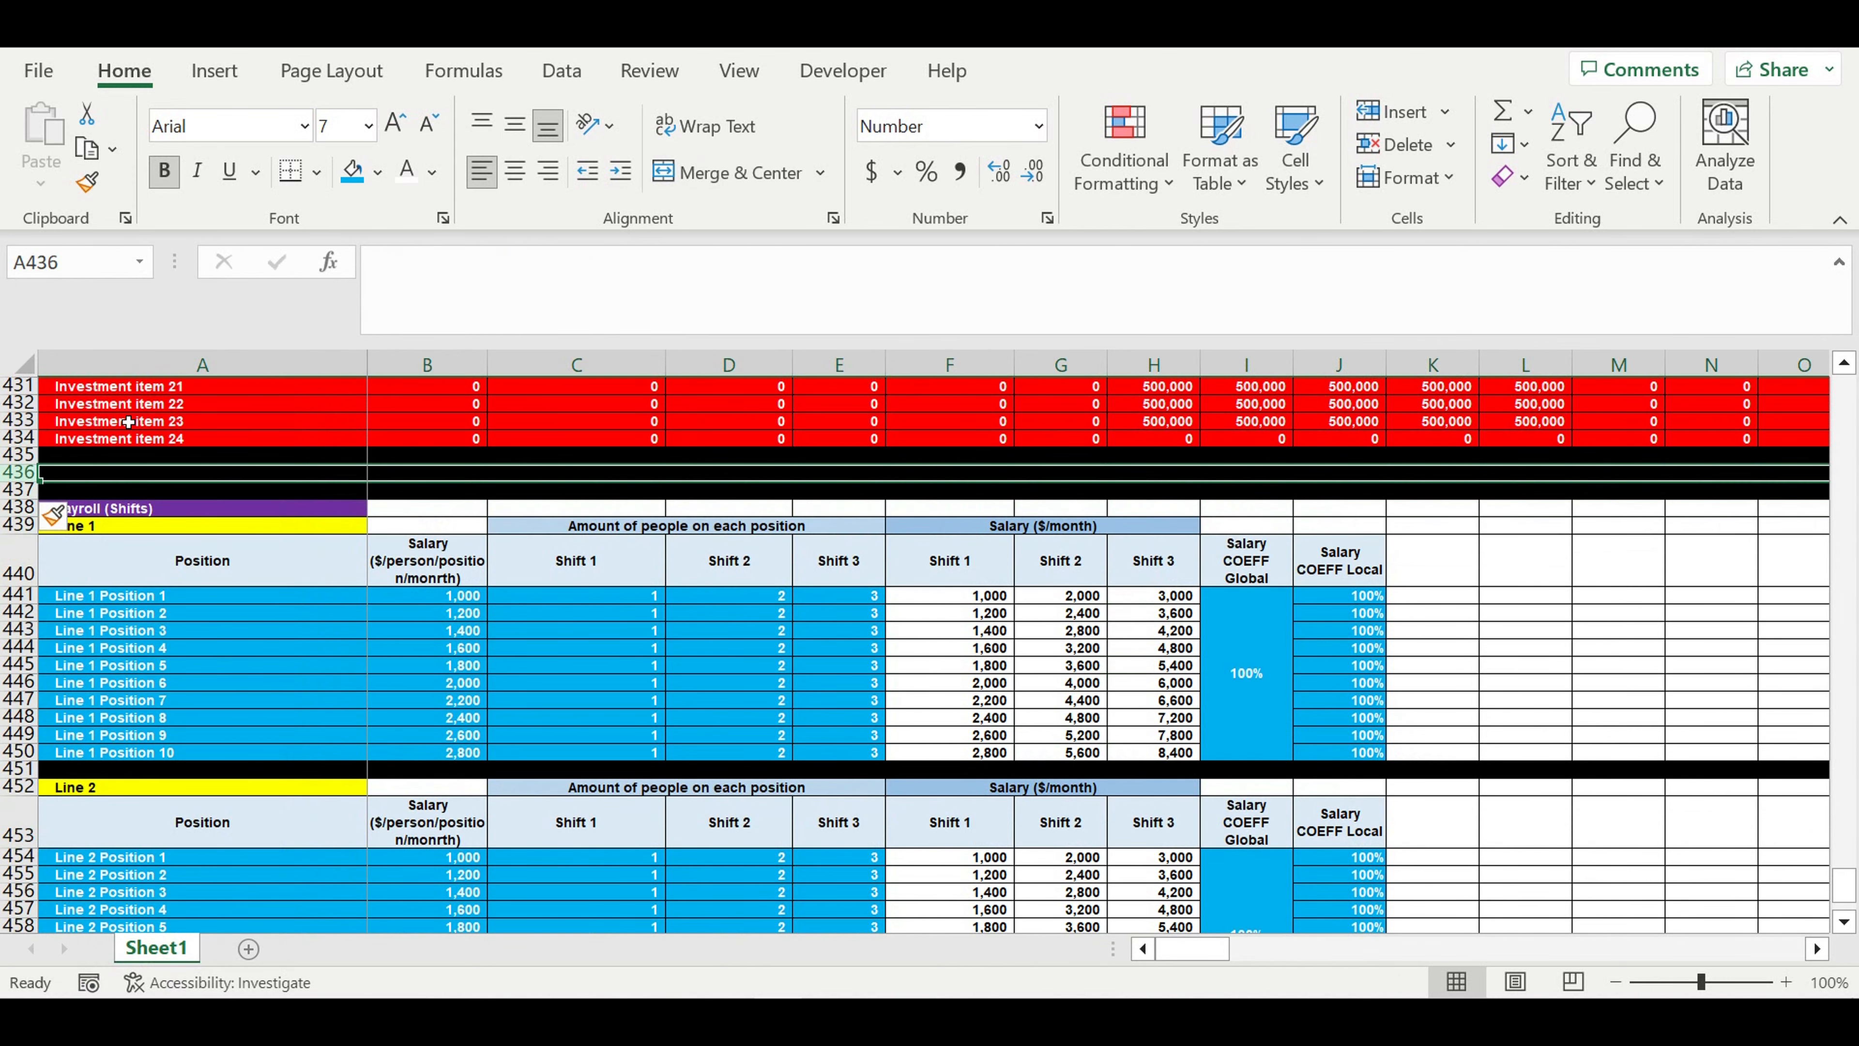
{"action": "left_click", "coordinate": [379, 173]}
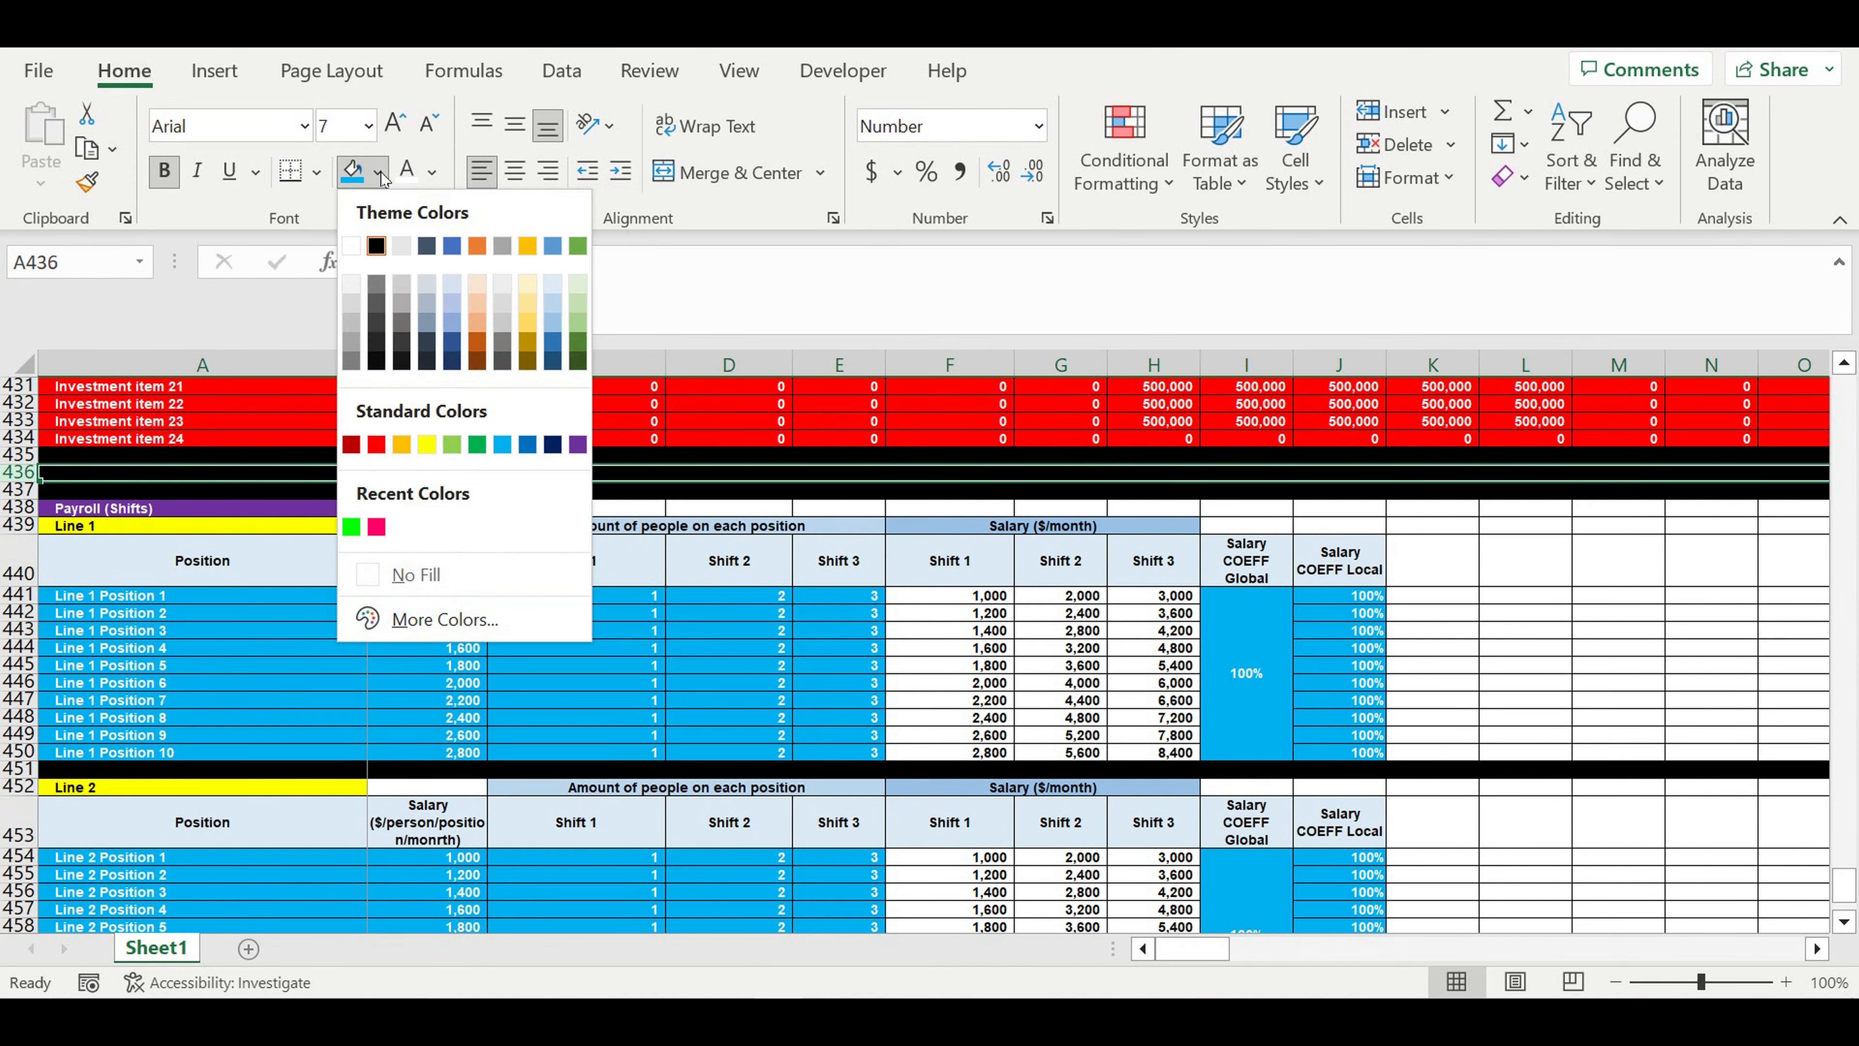
{"action": "left_click", "coordinate": [352, 246]}
{"action": "left_click", "coordinate": [449, 560]}
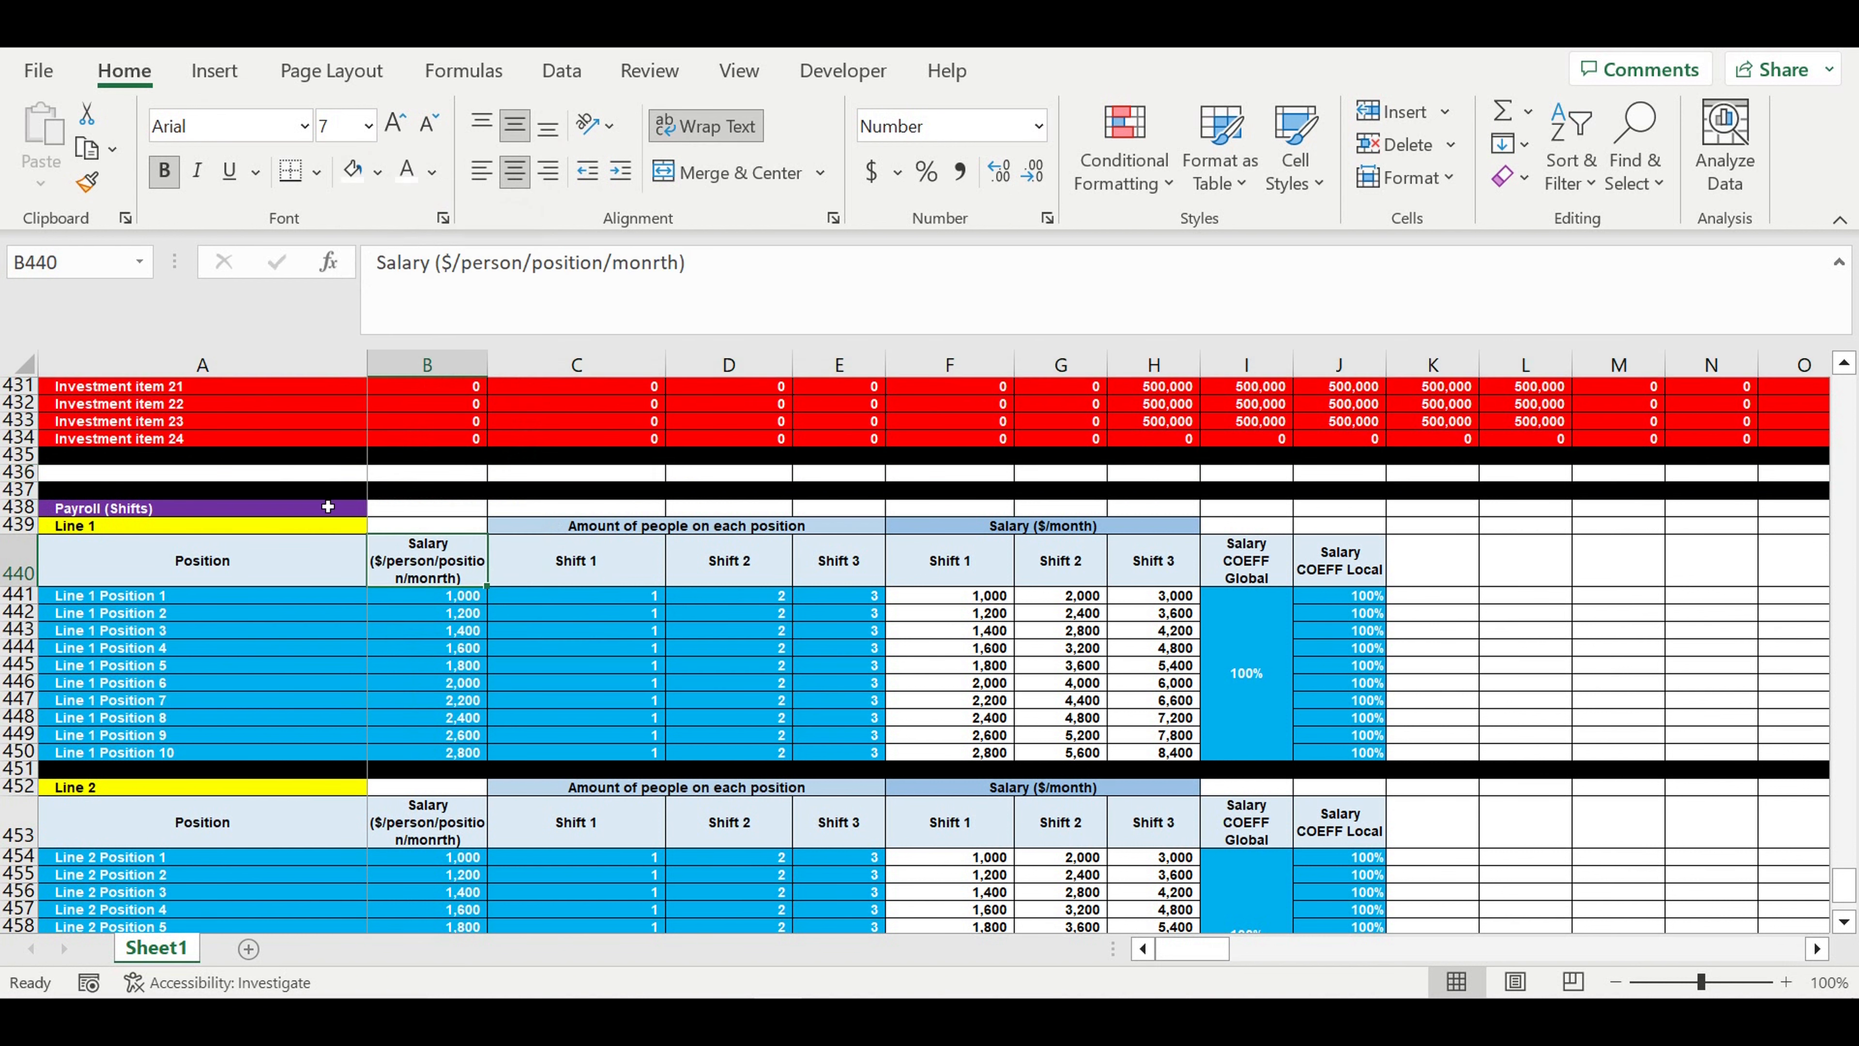
- Enter the label "Global Payroll COEFF" in A436
{"action": "left_click", "coordinate": [306, 479]}
{"action": "type", "text": "Gloc"}
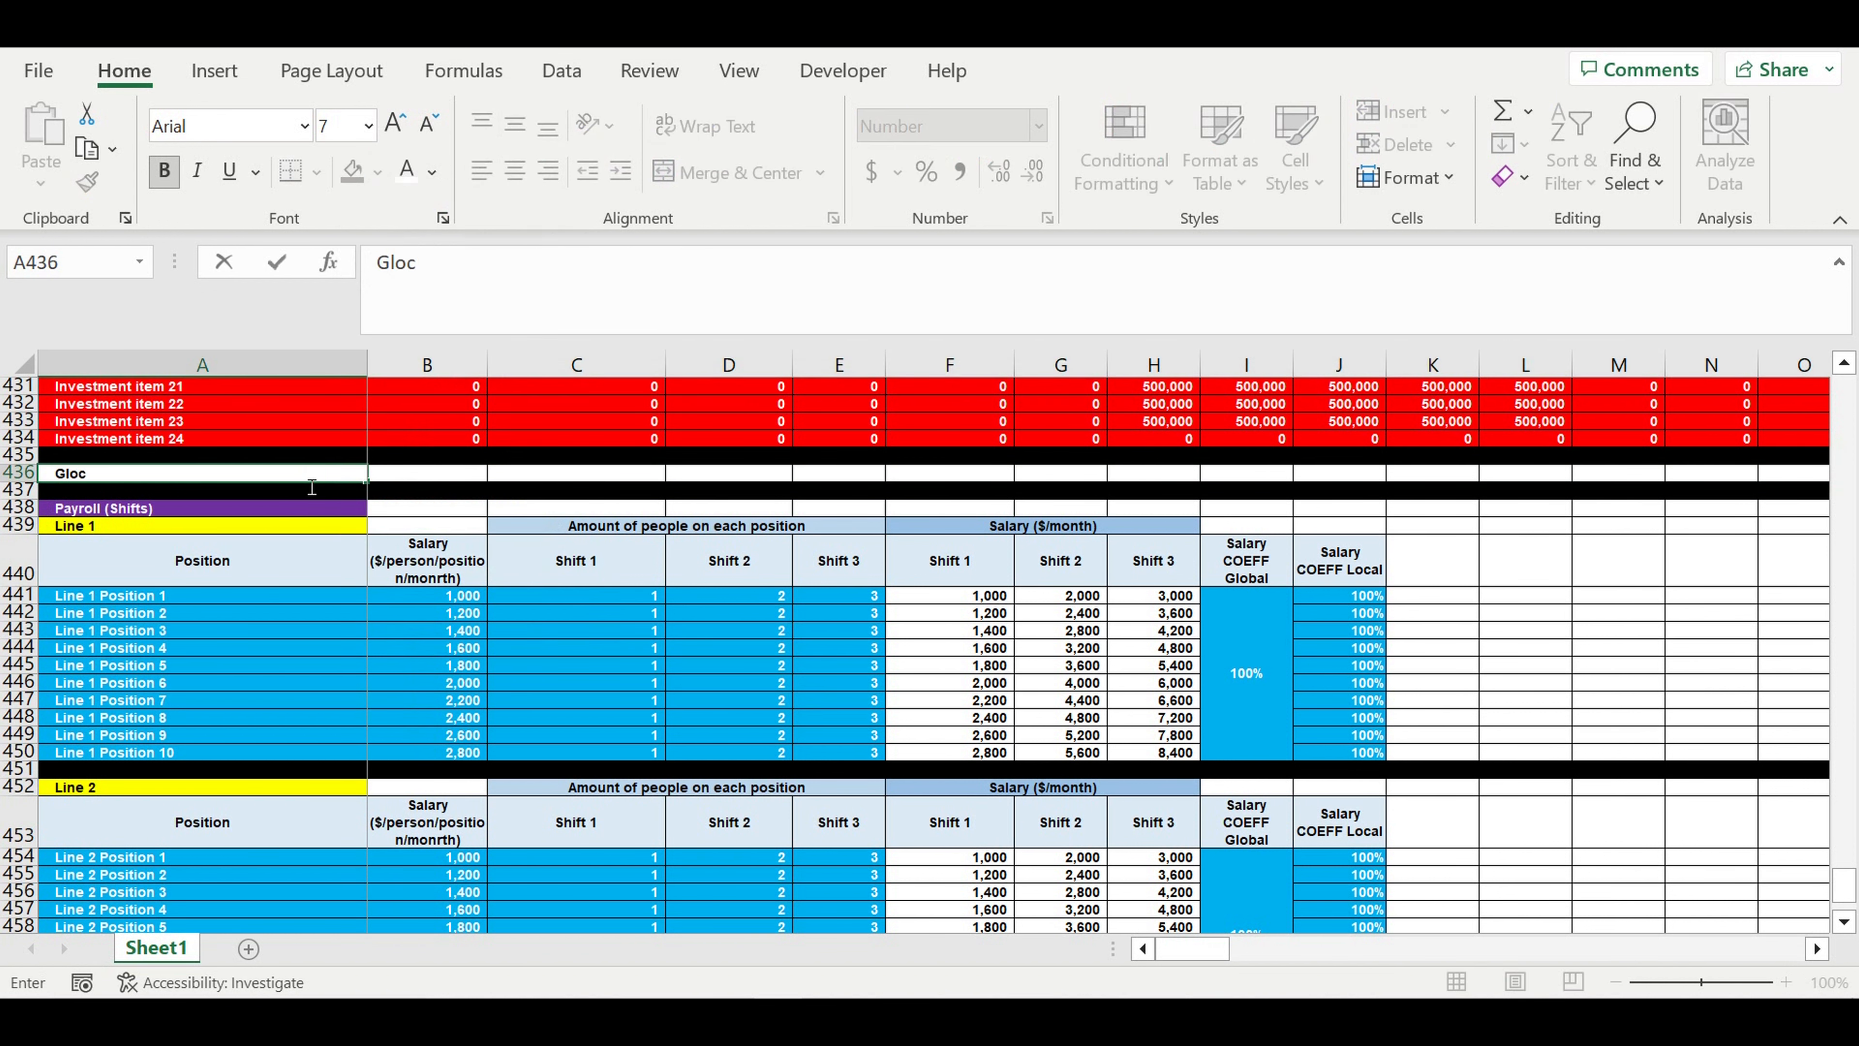
{"action": "key", "text": "BackSpace"}
{"action": "type", "text": "bal Payroll COEFF"}
{"action": "key", "text": "Return"}
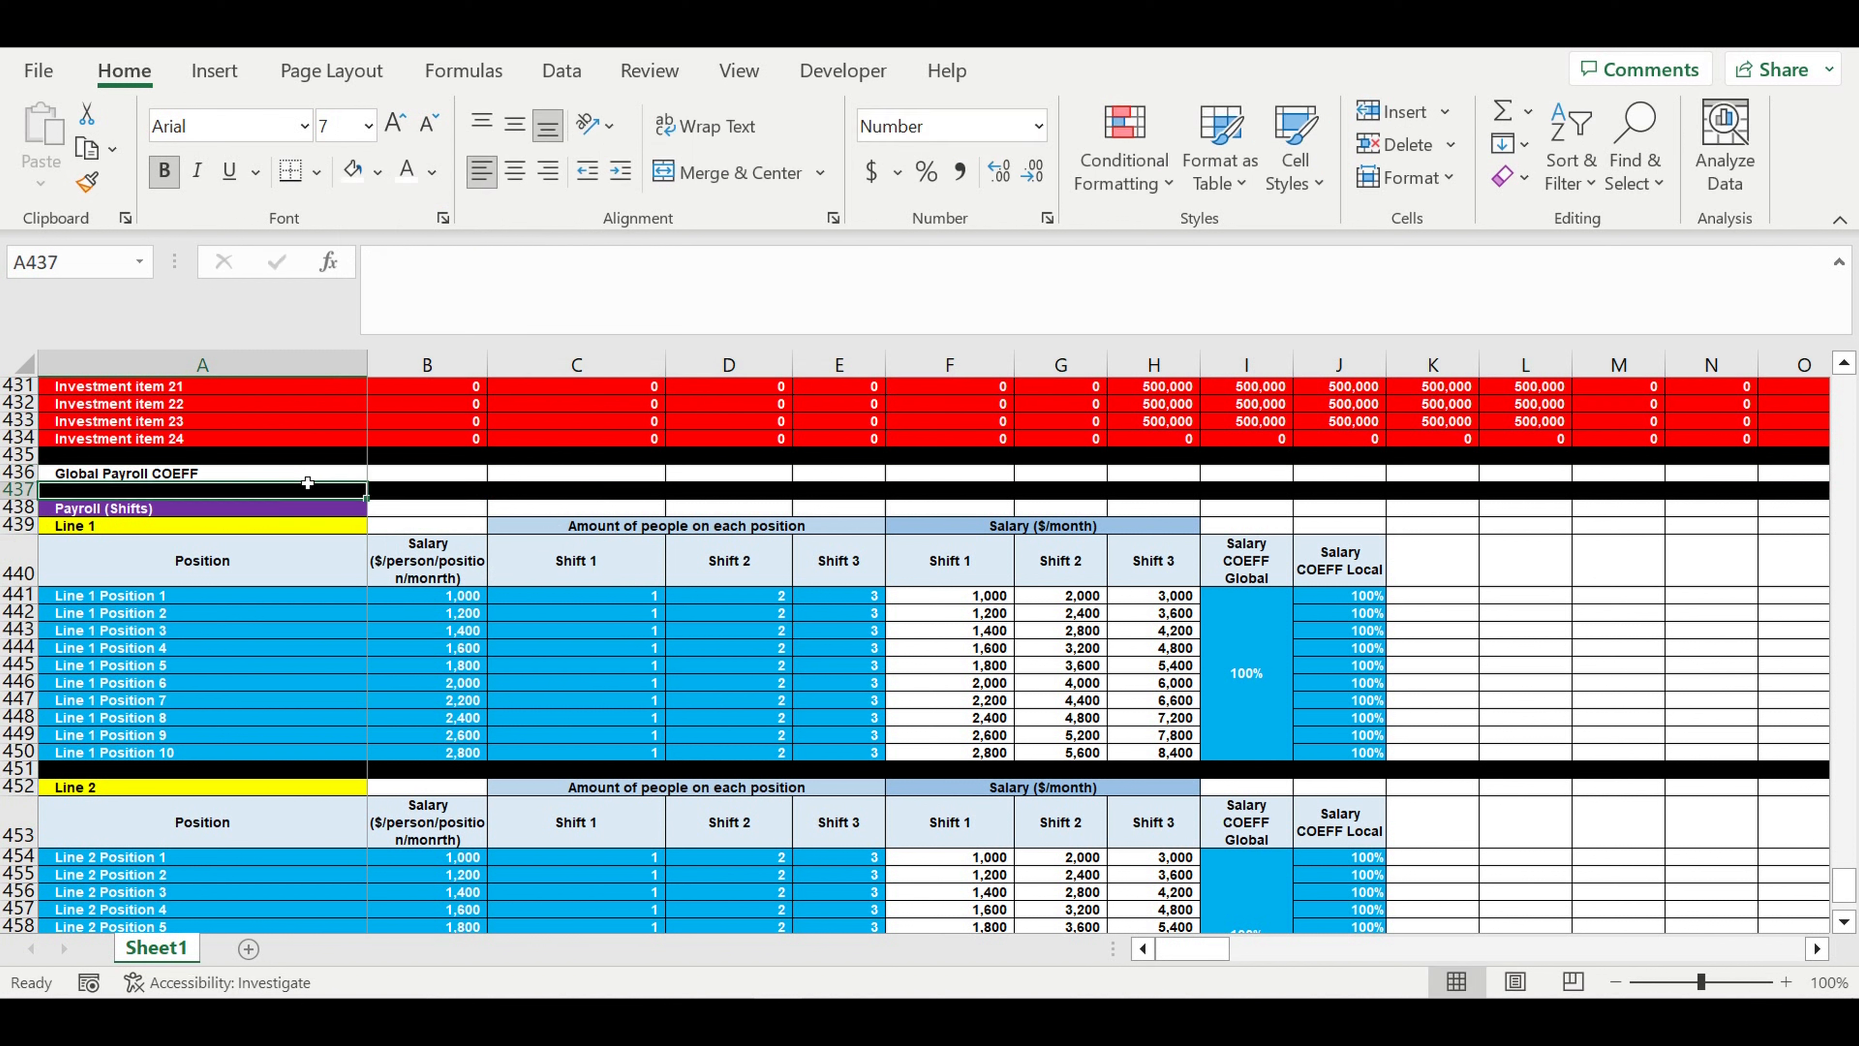
- Enter 1 in B436 as the global payroll coefficient, formatted as a percentage with white text on a light blue fill
{"action": "left_click", "coordinate": [424, 480]}
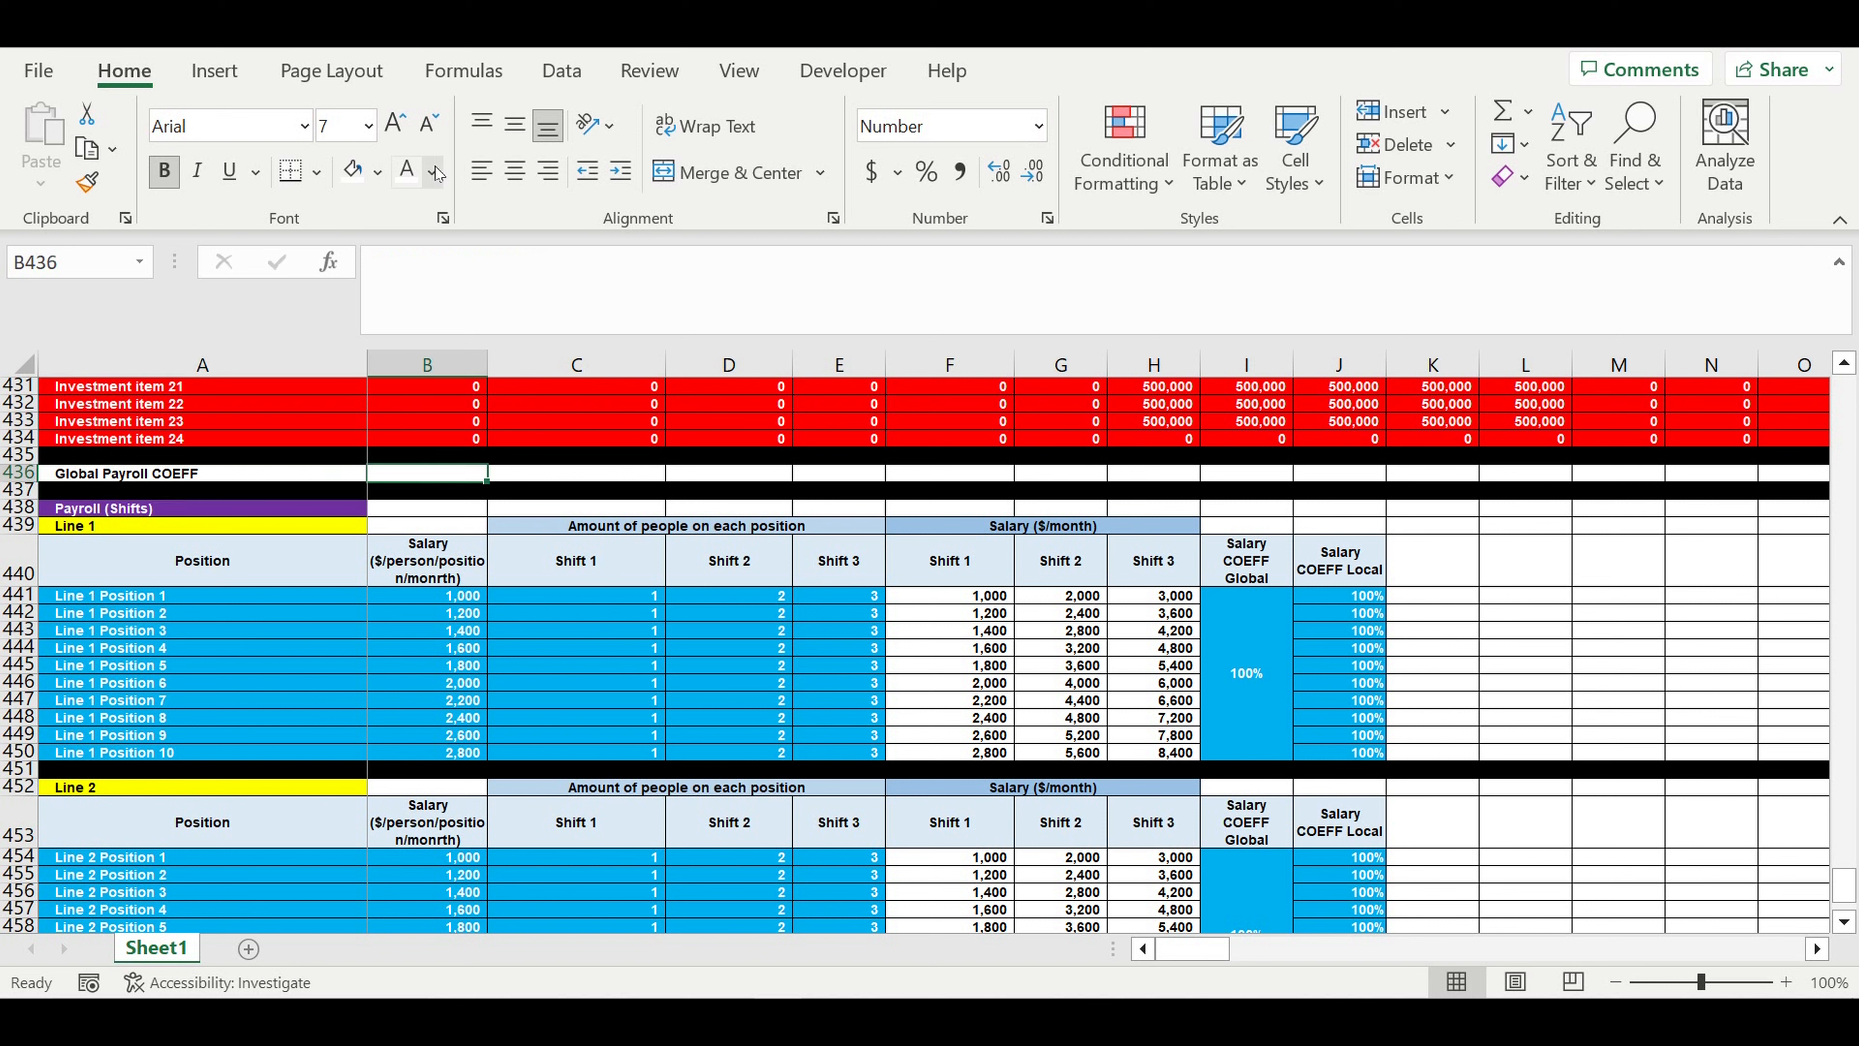
{"action": "type", "text": "1"}
{"action": "key", "text": "Return"}
{"action": "key", "text": "Up"}
{"action": "left_click", "coordinate": [925, 180]}
{"action": "left_click", "coordinate": [406, 171]}
{"action": "left_click", "coordinate": [379, 172]}
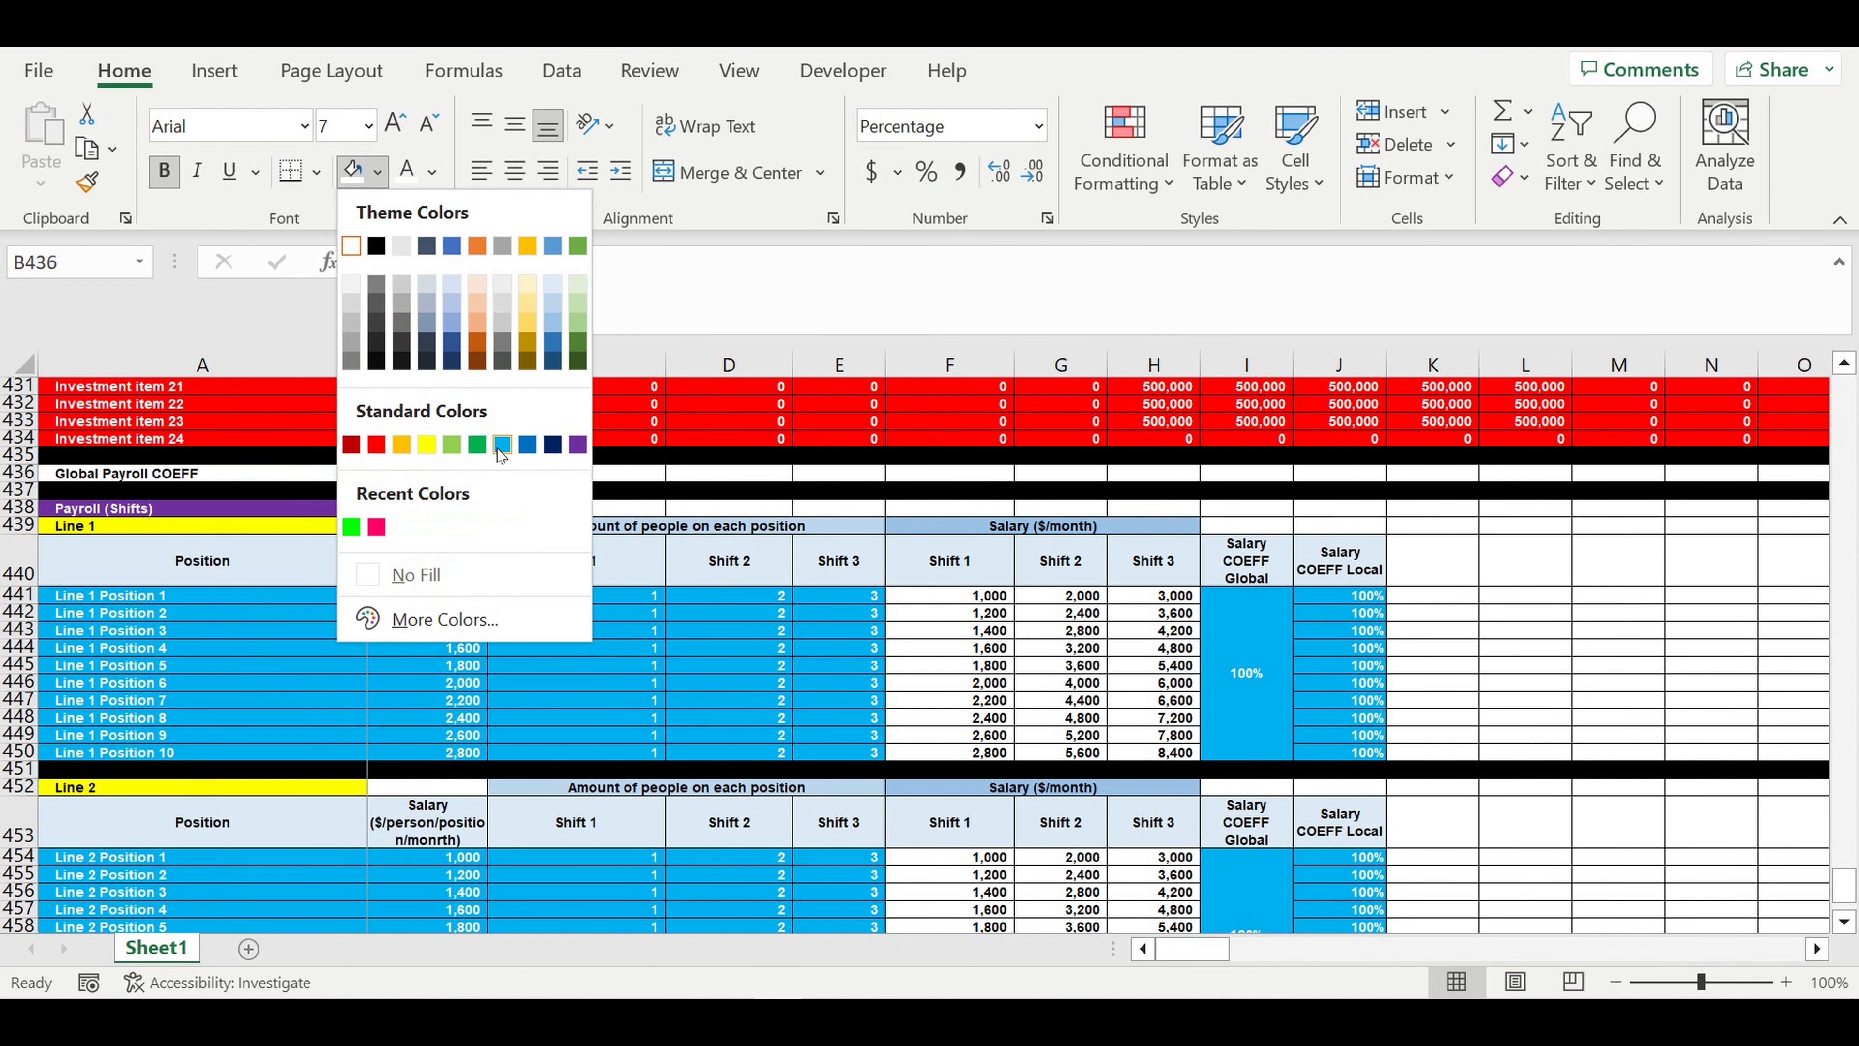
{"action": "left_click", "coordinate": [506, 451]}
{"action": "left_click", "coordinate": [558, 631]}
- Multiply the Line 1 salary formula in F441 by the global payroll coefficient $B$436 and fill it across F441:H450
{"action": "scroll", "coordinate": [597, 608], "scroll_direction": "down", "scroll_amount": 2}
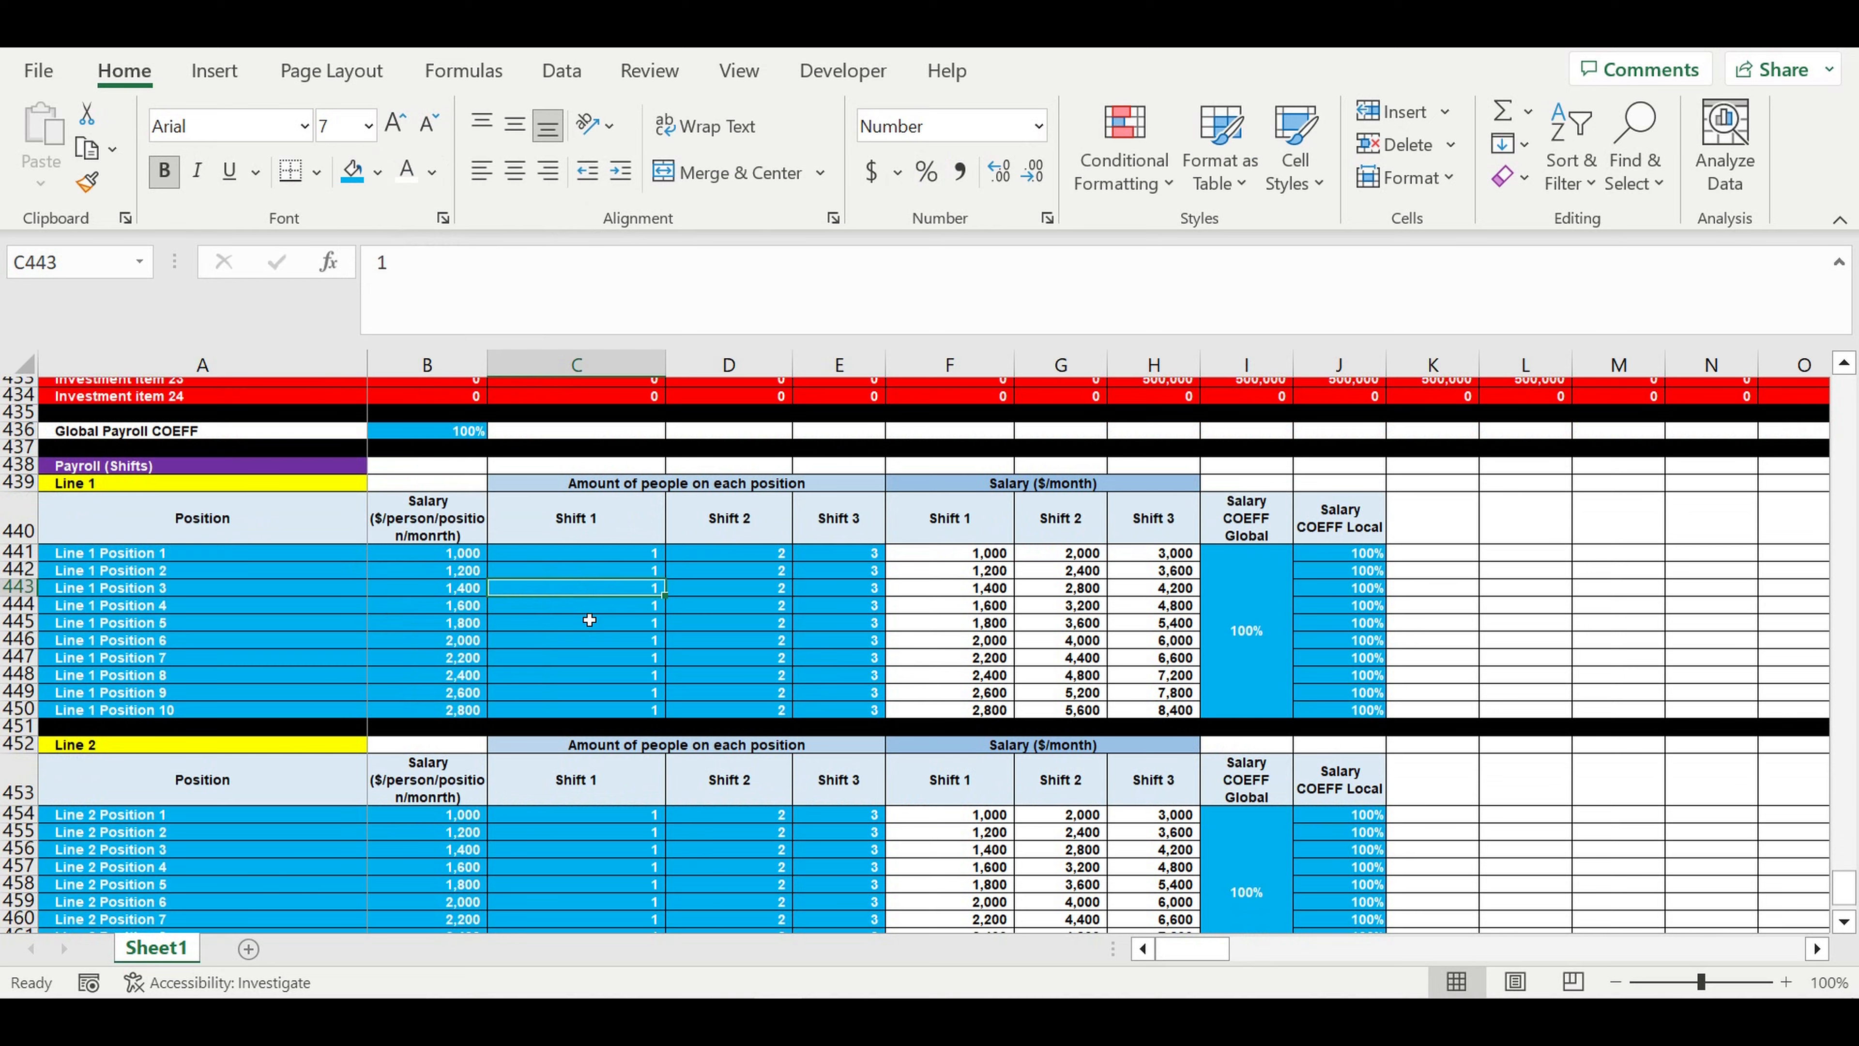
{"action": "scroll", "coordinate": [598, 607], "scroll_direction": "down", "scroll_amount": 2}
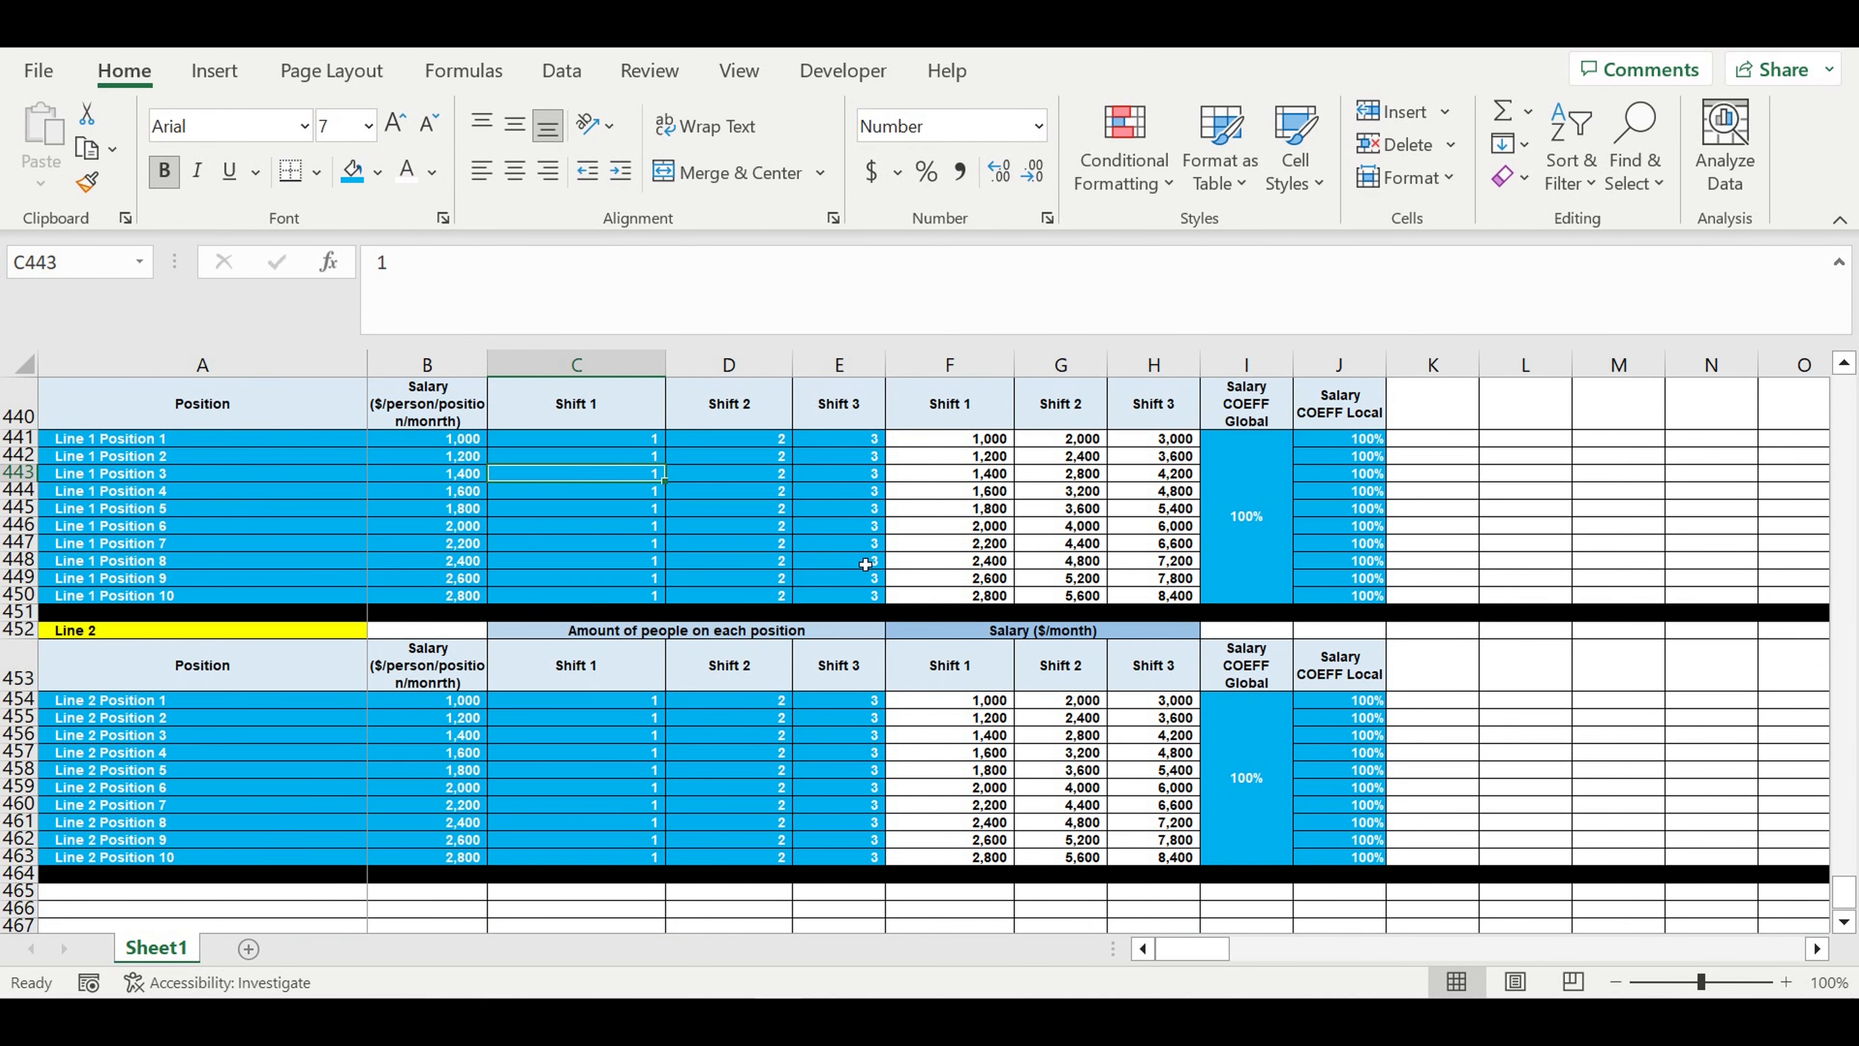
{"action": "scroll", "coordinate": [878, 560], "scroll_direction": "up", "scroll_amount": 2}
{"action": "left_click", "coordinate": [951, 487]}
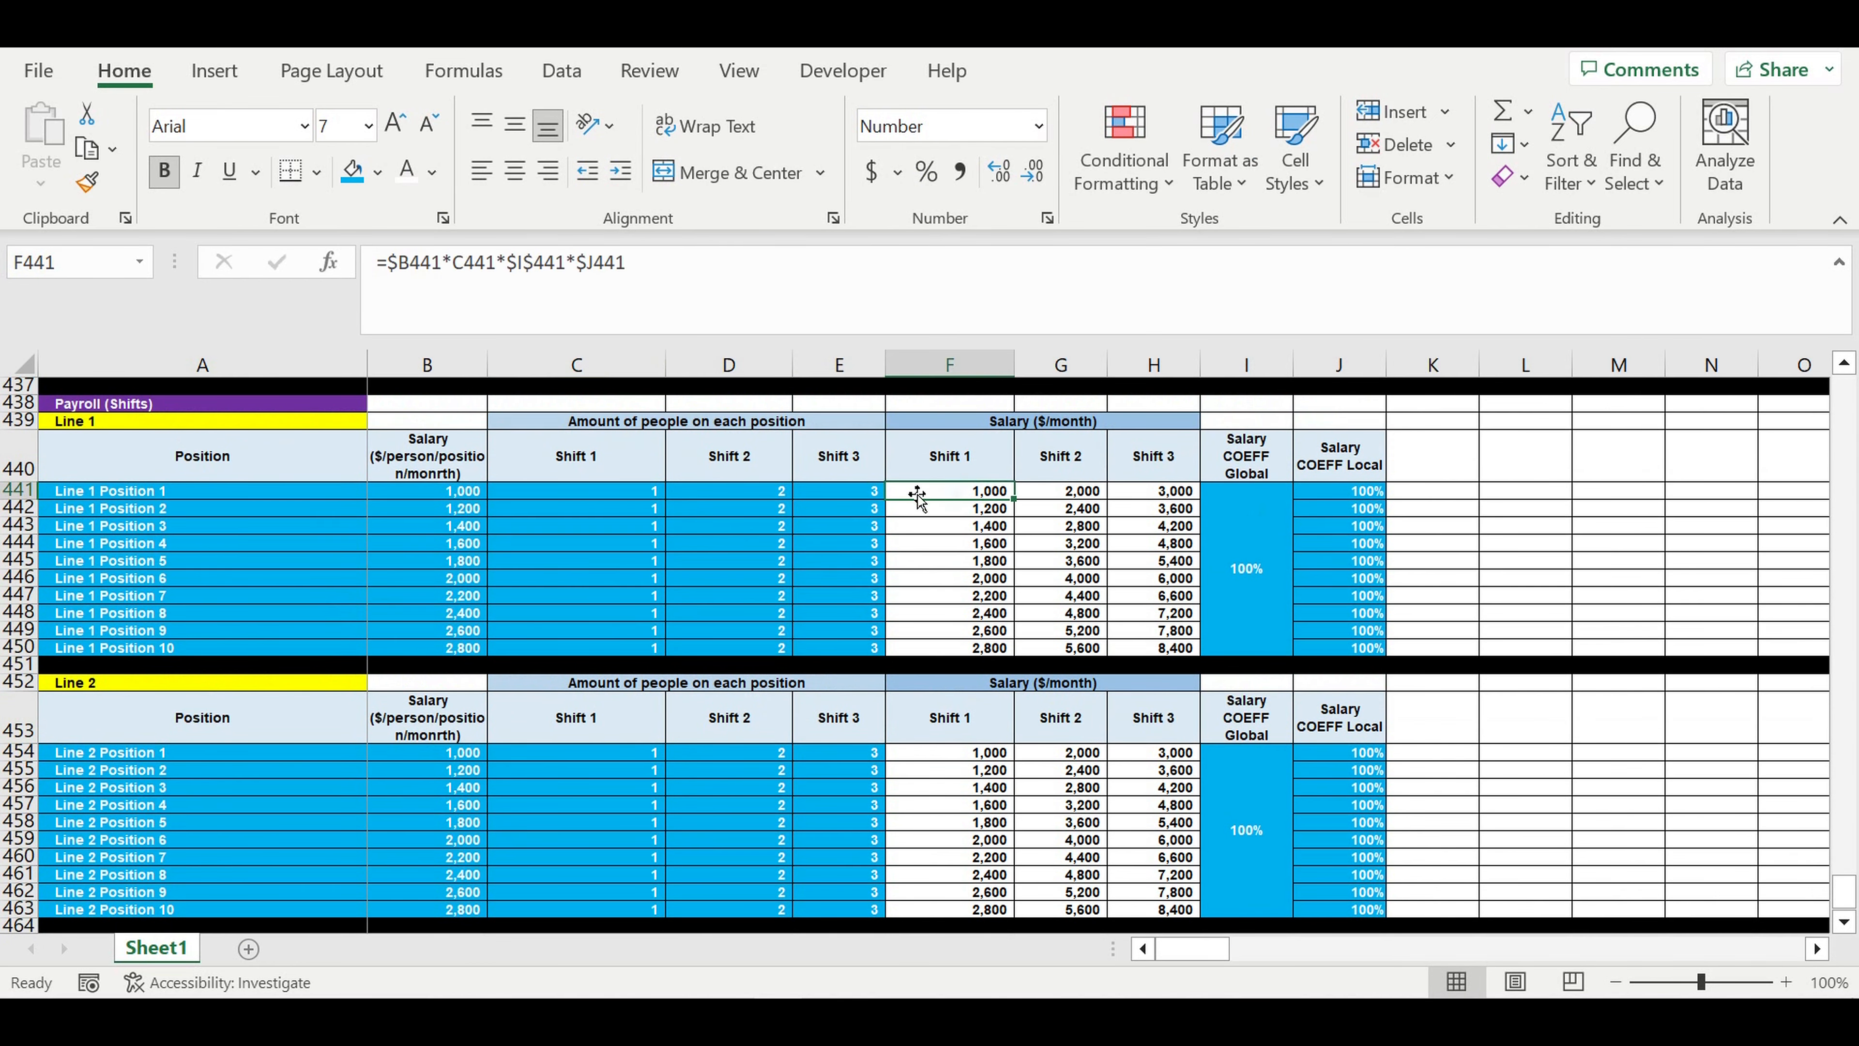
{"action": "scroll", "coordinate": [915, 476], "scroll_direction": "up", "scroll_amount": 1}
{"action": "scroll", "coordinate": [718, 329], "scroll_direction": "up", "scroll_amount": 1}
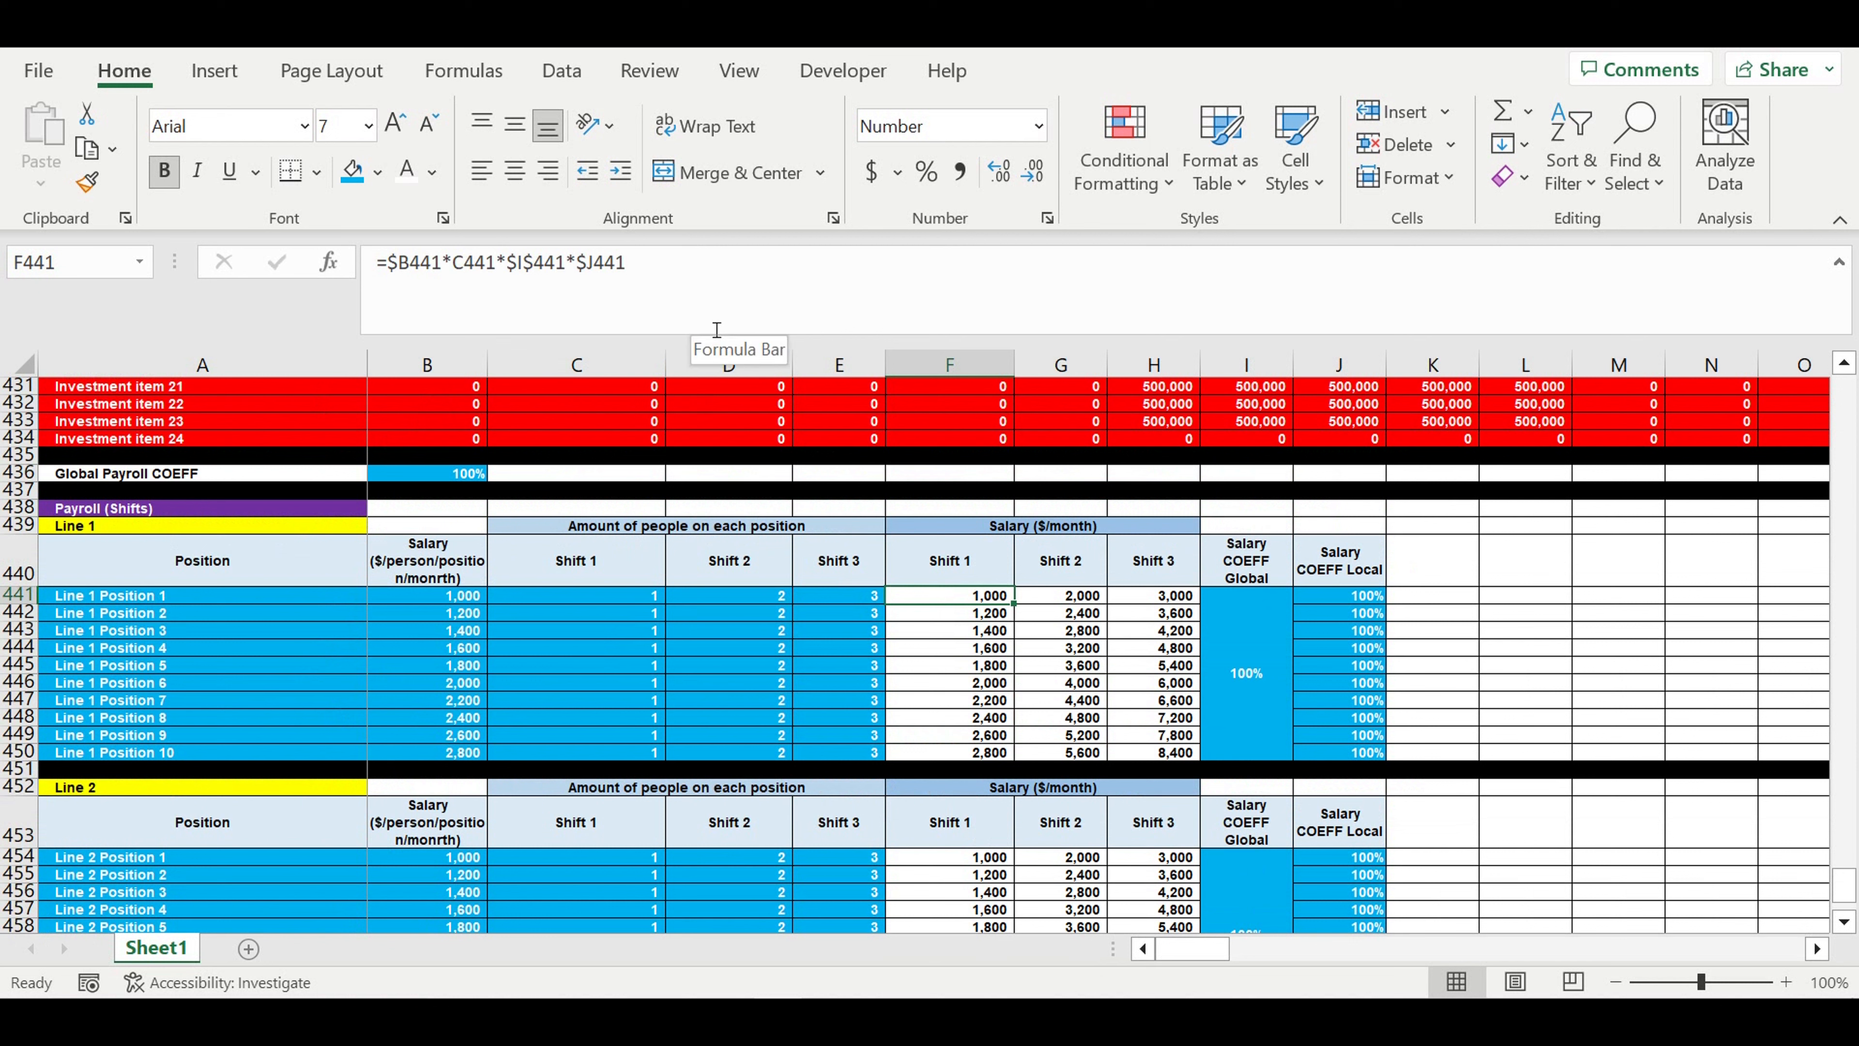
{"action": "left_click", "coordinate": [727, 290]}
{"action": "type", "text": "*"}
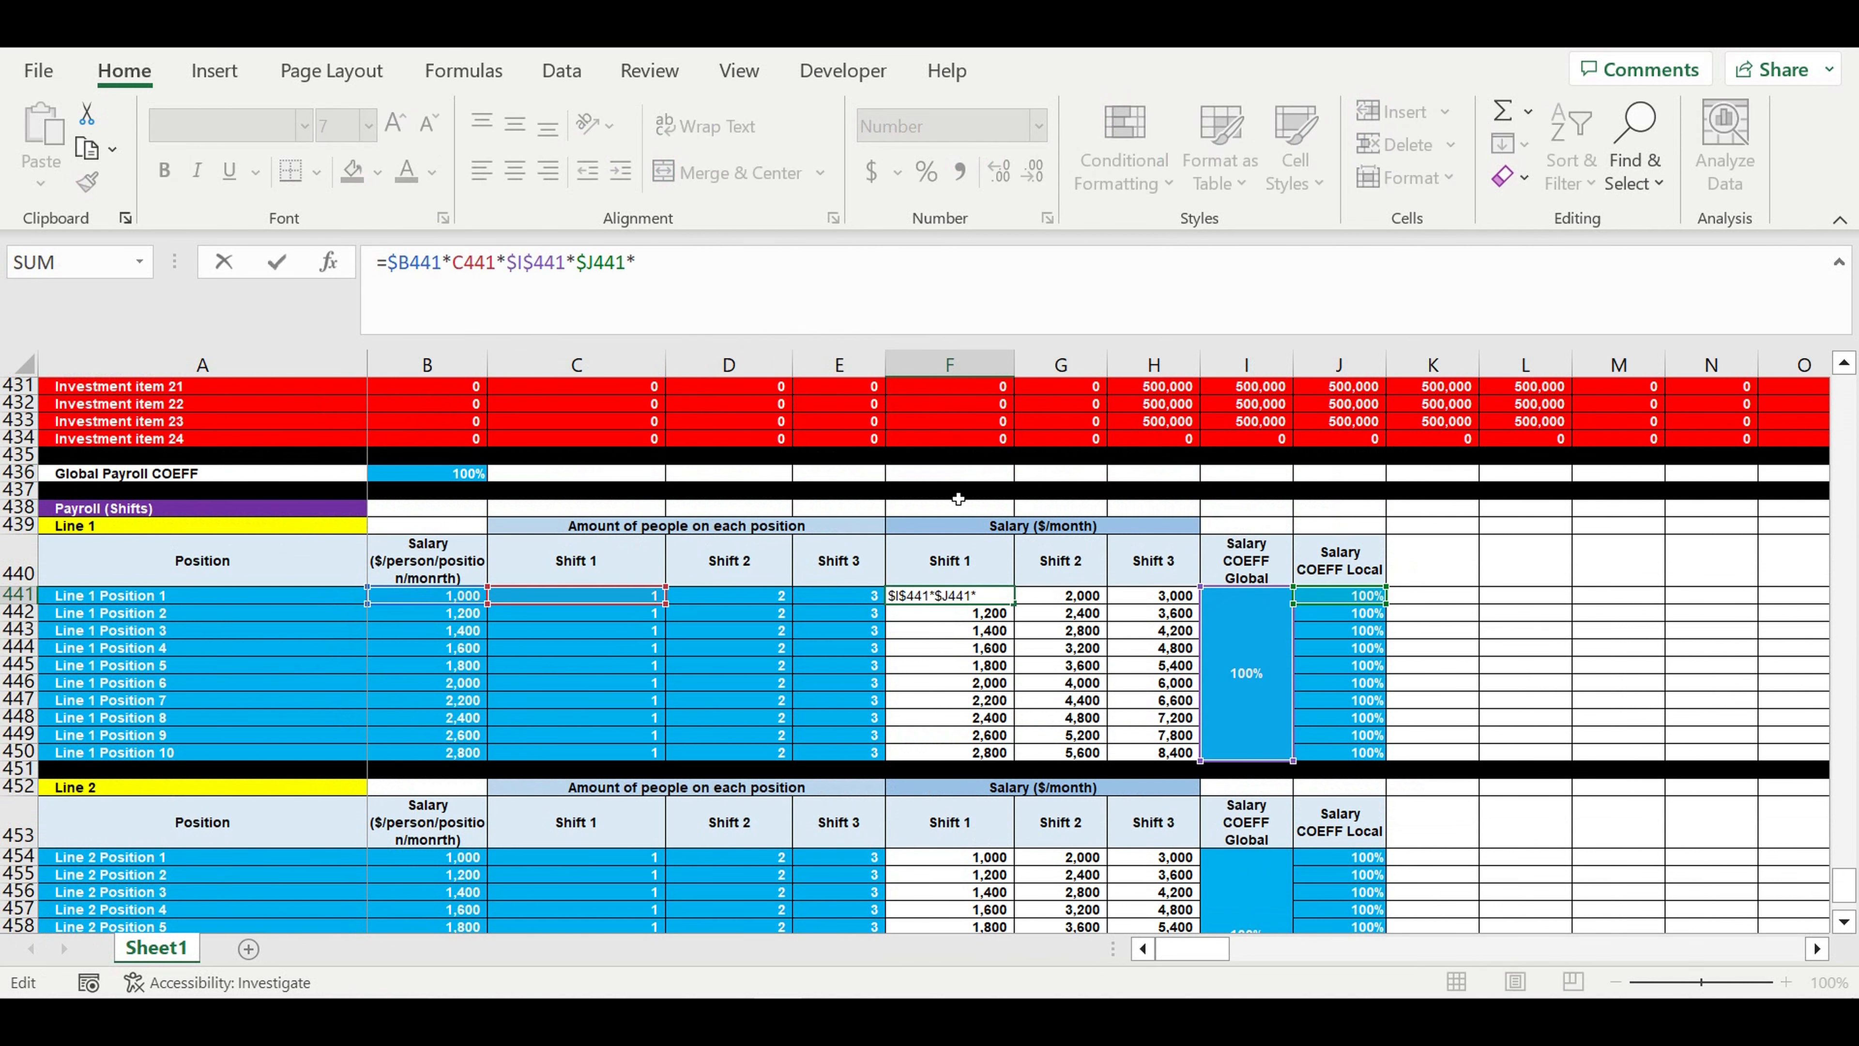
{"action": "left_click", "coordinate": [440, 482]}
{"action": "left_click", "coordinate": [639, 265]}
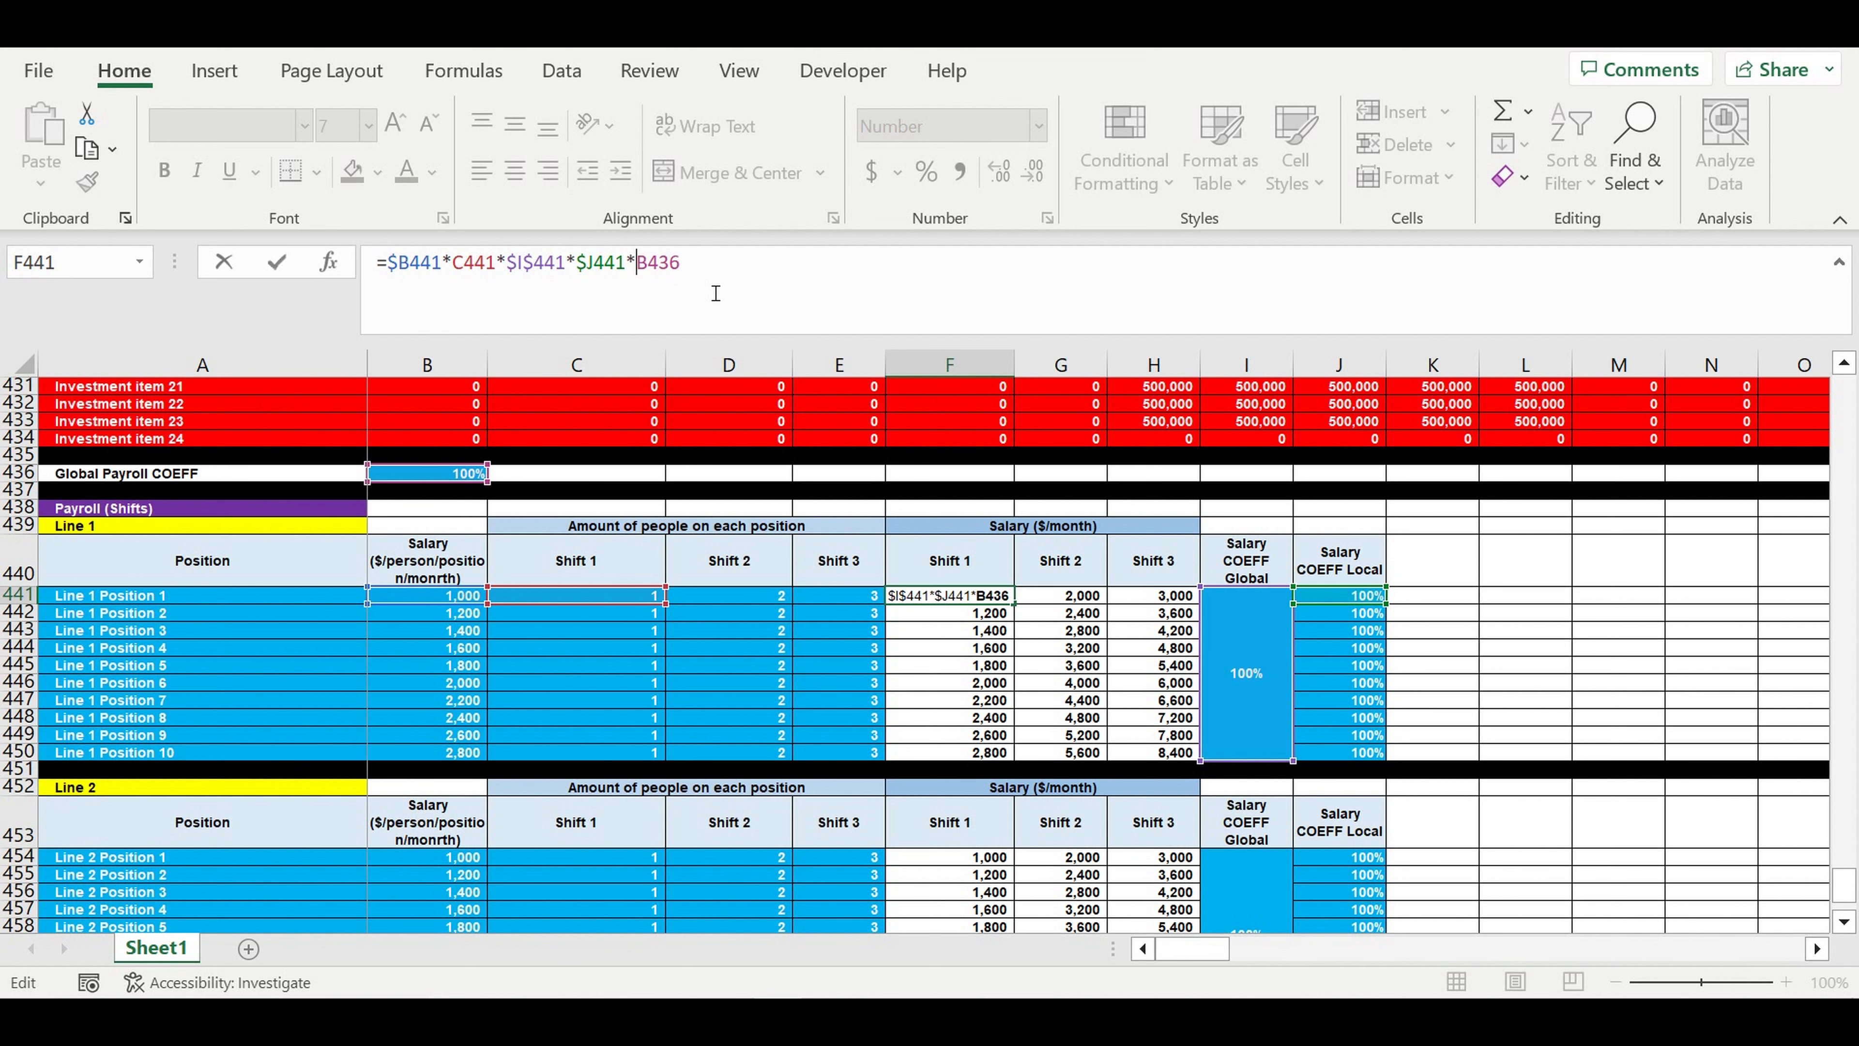
{"action": "type", "text": "$B$"}
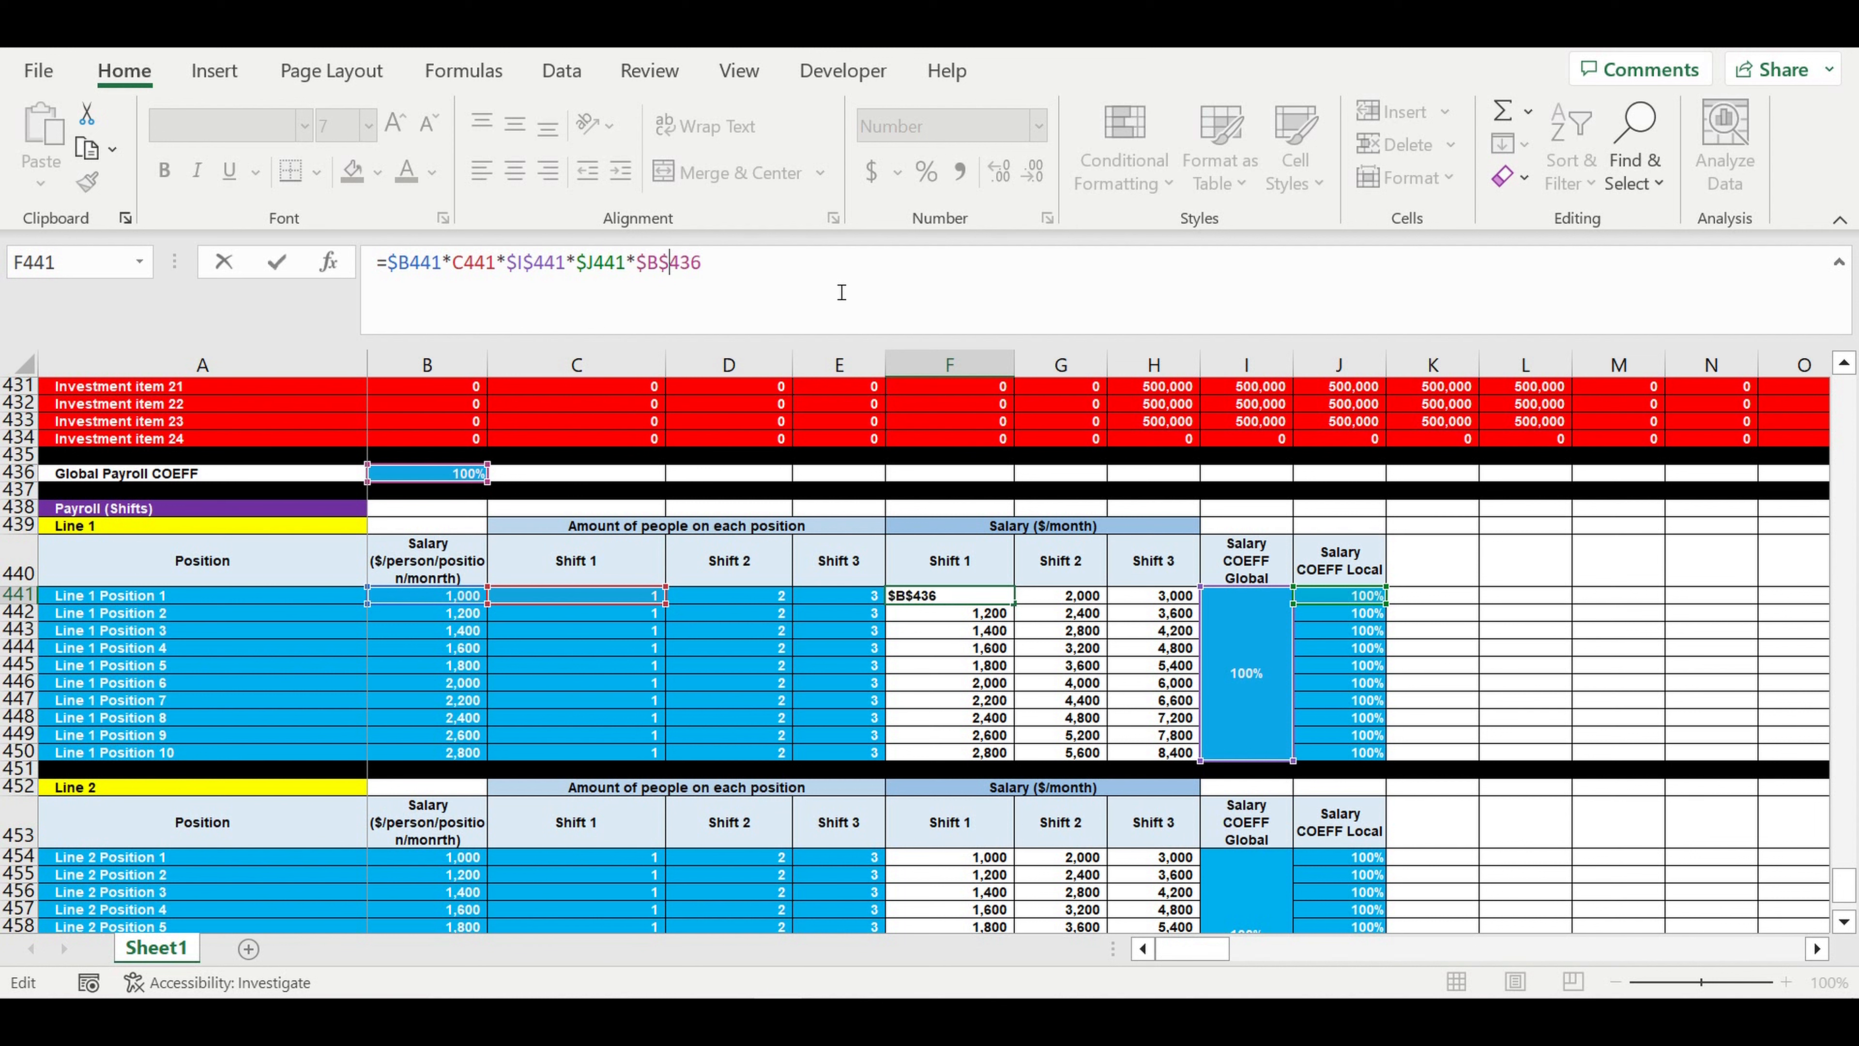
{"action": "key", "text": "Return"}
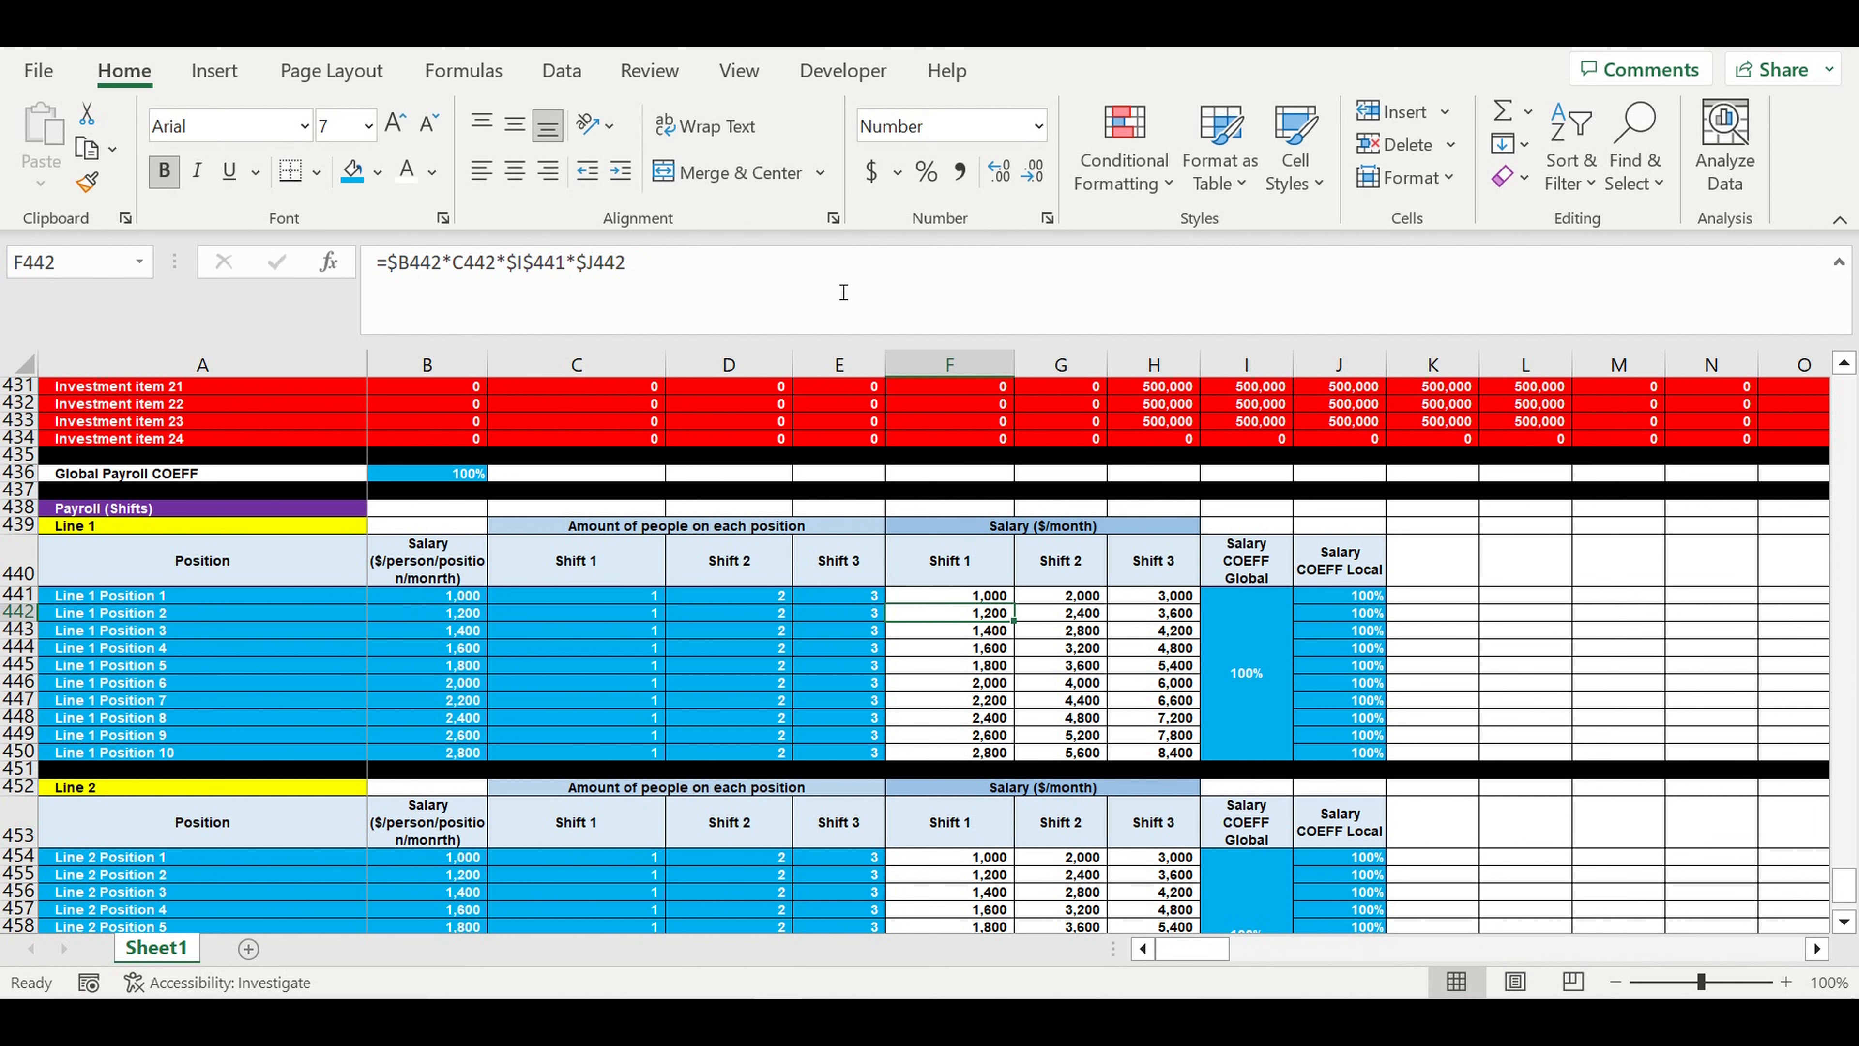
{"action": "left_click", "coordinate": [972, 598]}
{"action": "mouse_move", "coordinate": [1014, 604]}
{"action": "left_mouse_down"}
{"action": "mouse_move", "coordinate": [1206, 619]}
{"action": "mouse_move", "coordinate": [1193, 758]}
{"action": "left_mouse_up"}
- Multiply the Line 2 salary formula in F454 by the global payroll coefficient $B$436 and fill it across F454:H463
{"action": "scroll", "coordinate": [951, 733], "scroll_direction": "down", "scroll_amount": 2}
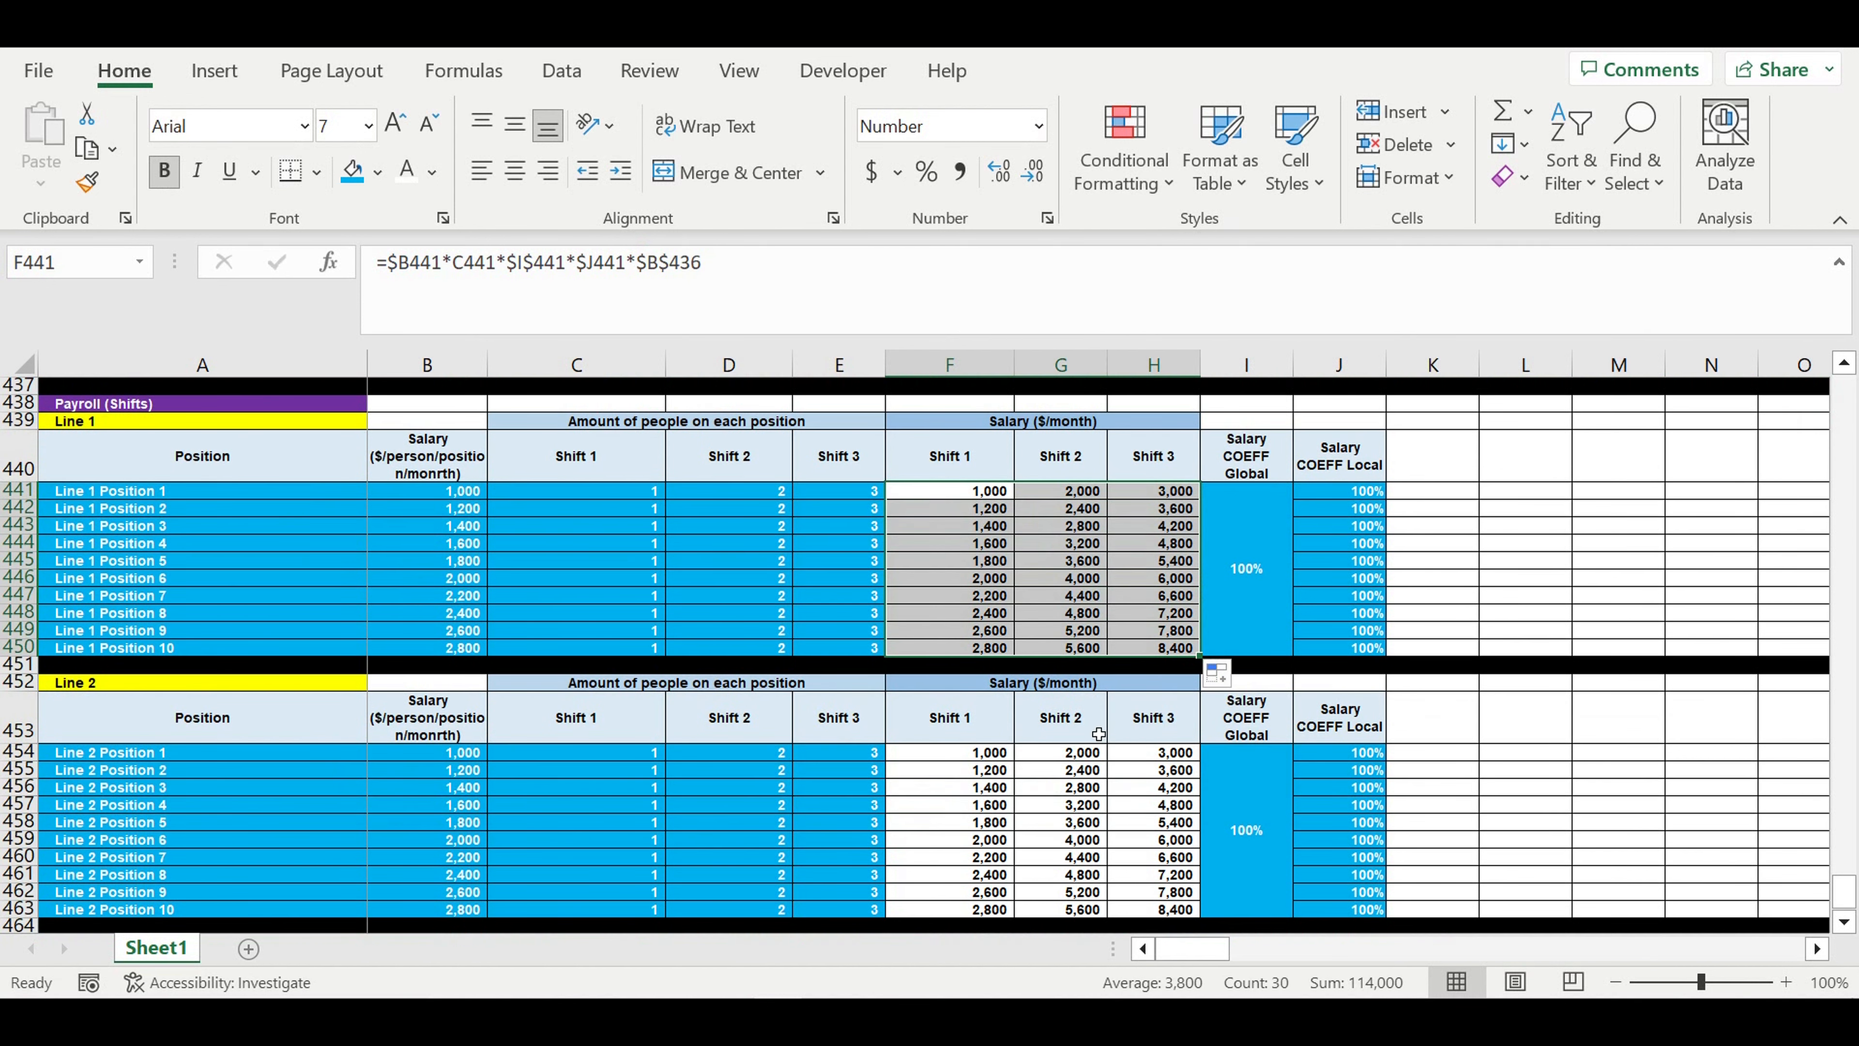
{"action": "left_click", "coordinate": [951, 757]}
{"action": "left_click", "coordinate": [694, 274]}
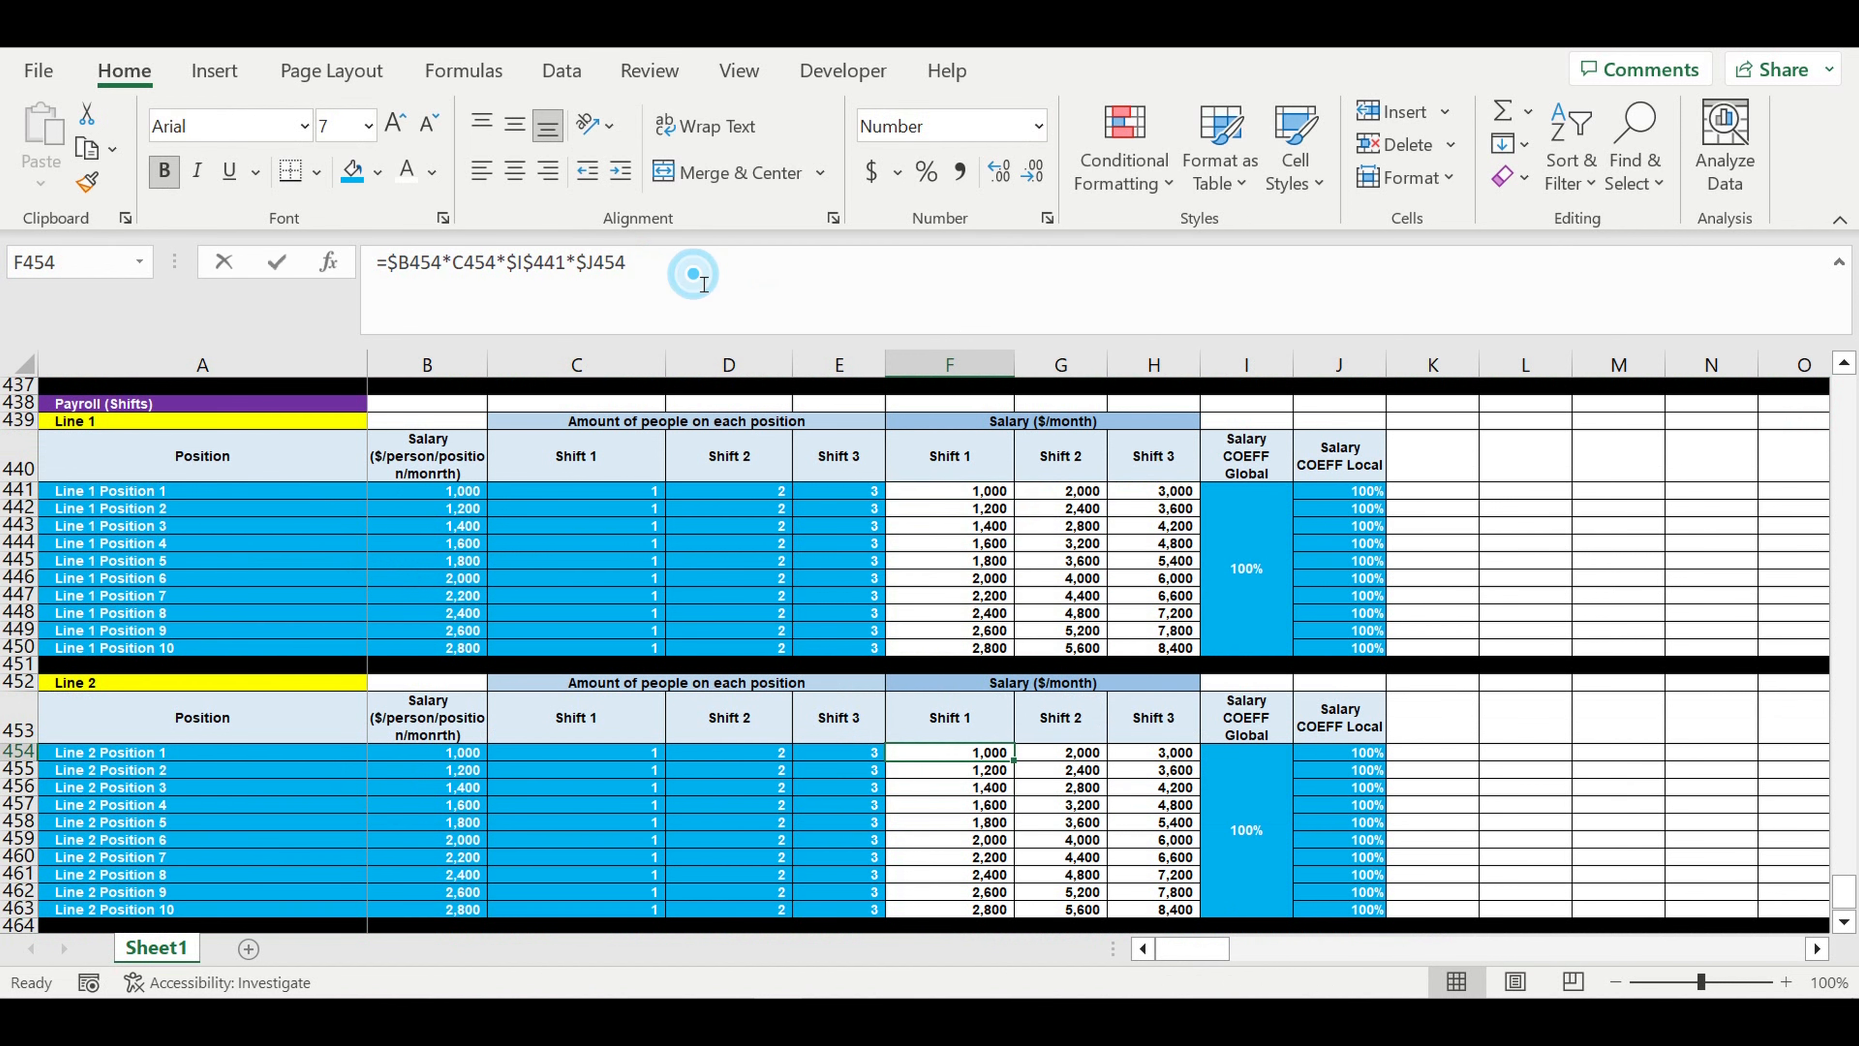
{"action": "type", "text": "*"}
{"action": "scroll", "coordinate": [585, 513], "scroll_direction": "up", "scroll_amount": 1}
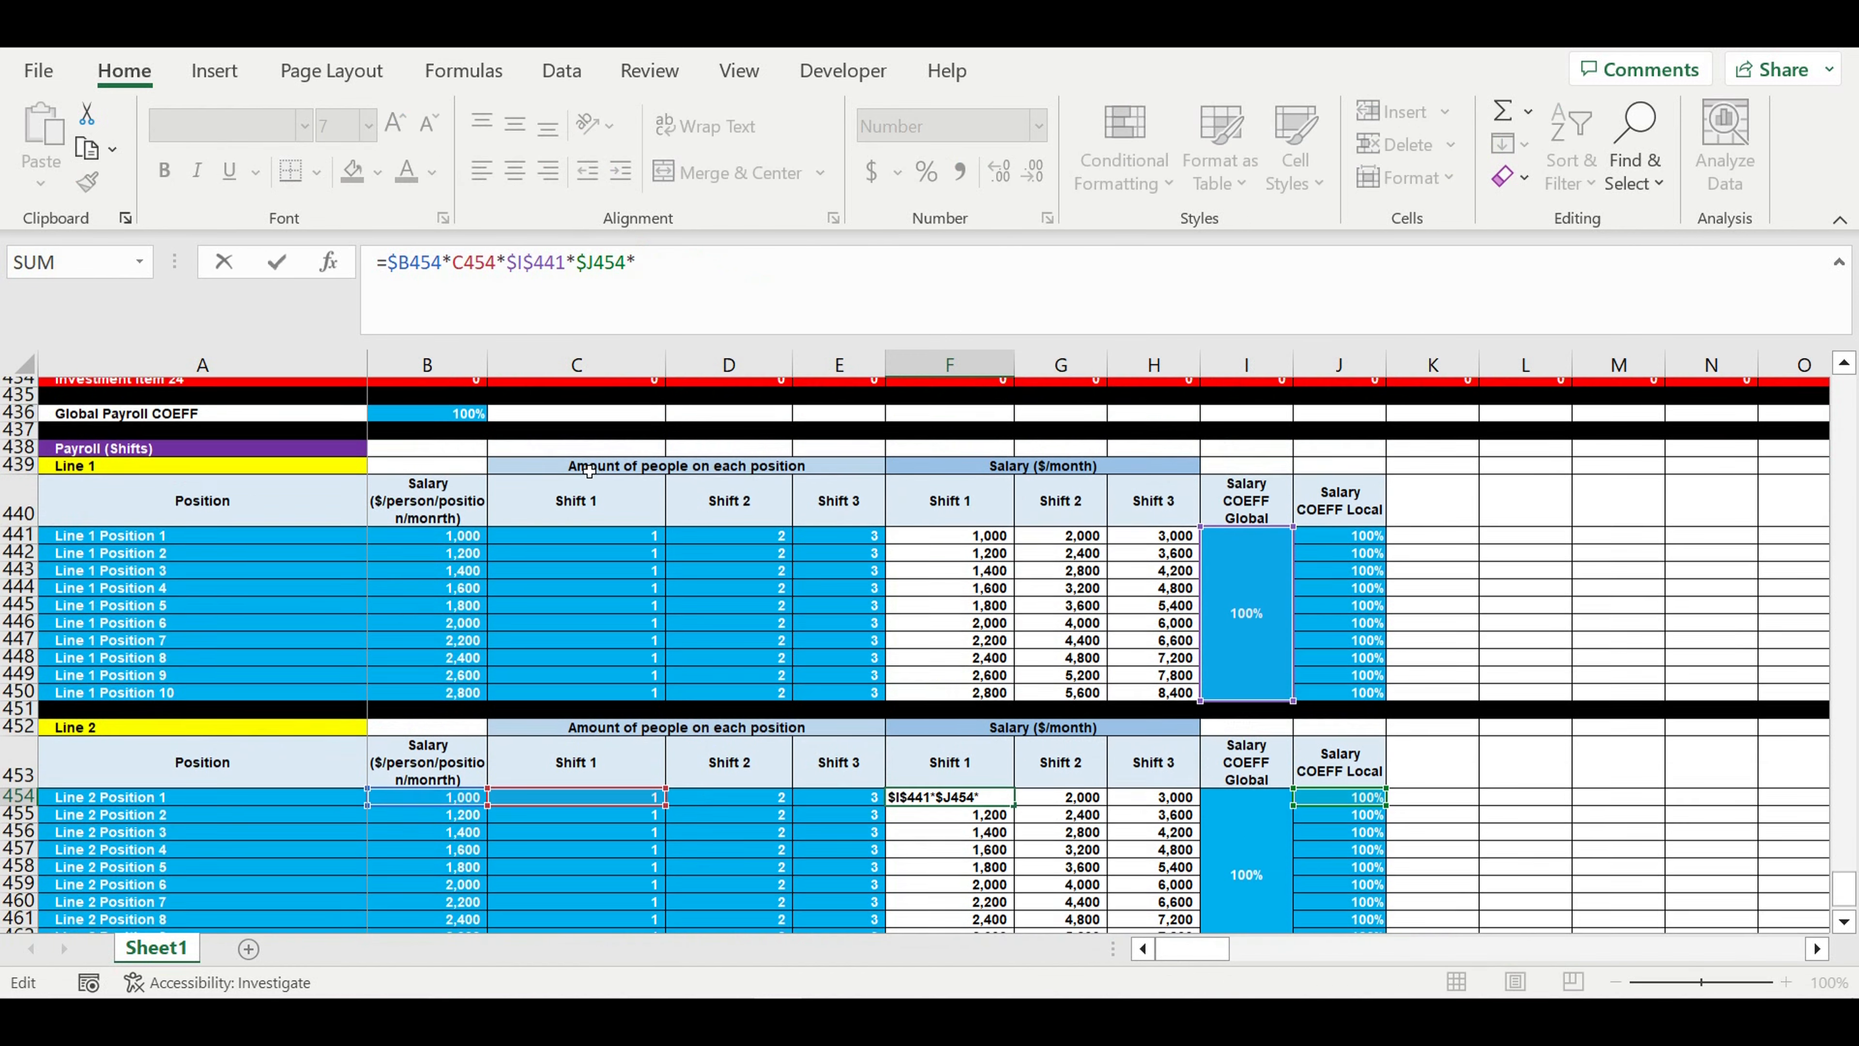
{"action": "left_click", "coordinate": [453, 421]}
{"action": "left_click", "coordinate": [647, 271]}
{"action": "type", "text": "$I"}
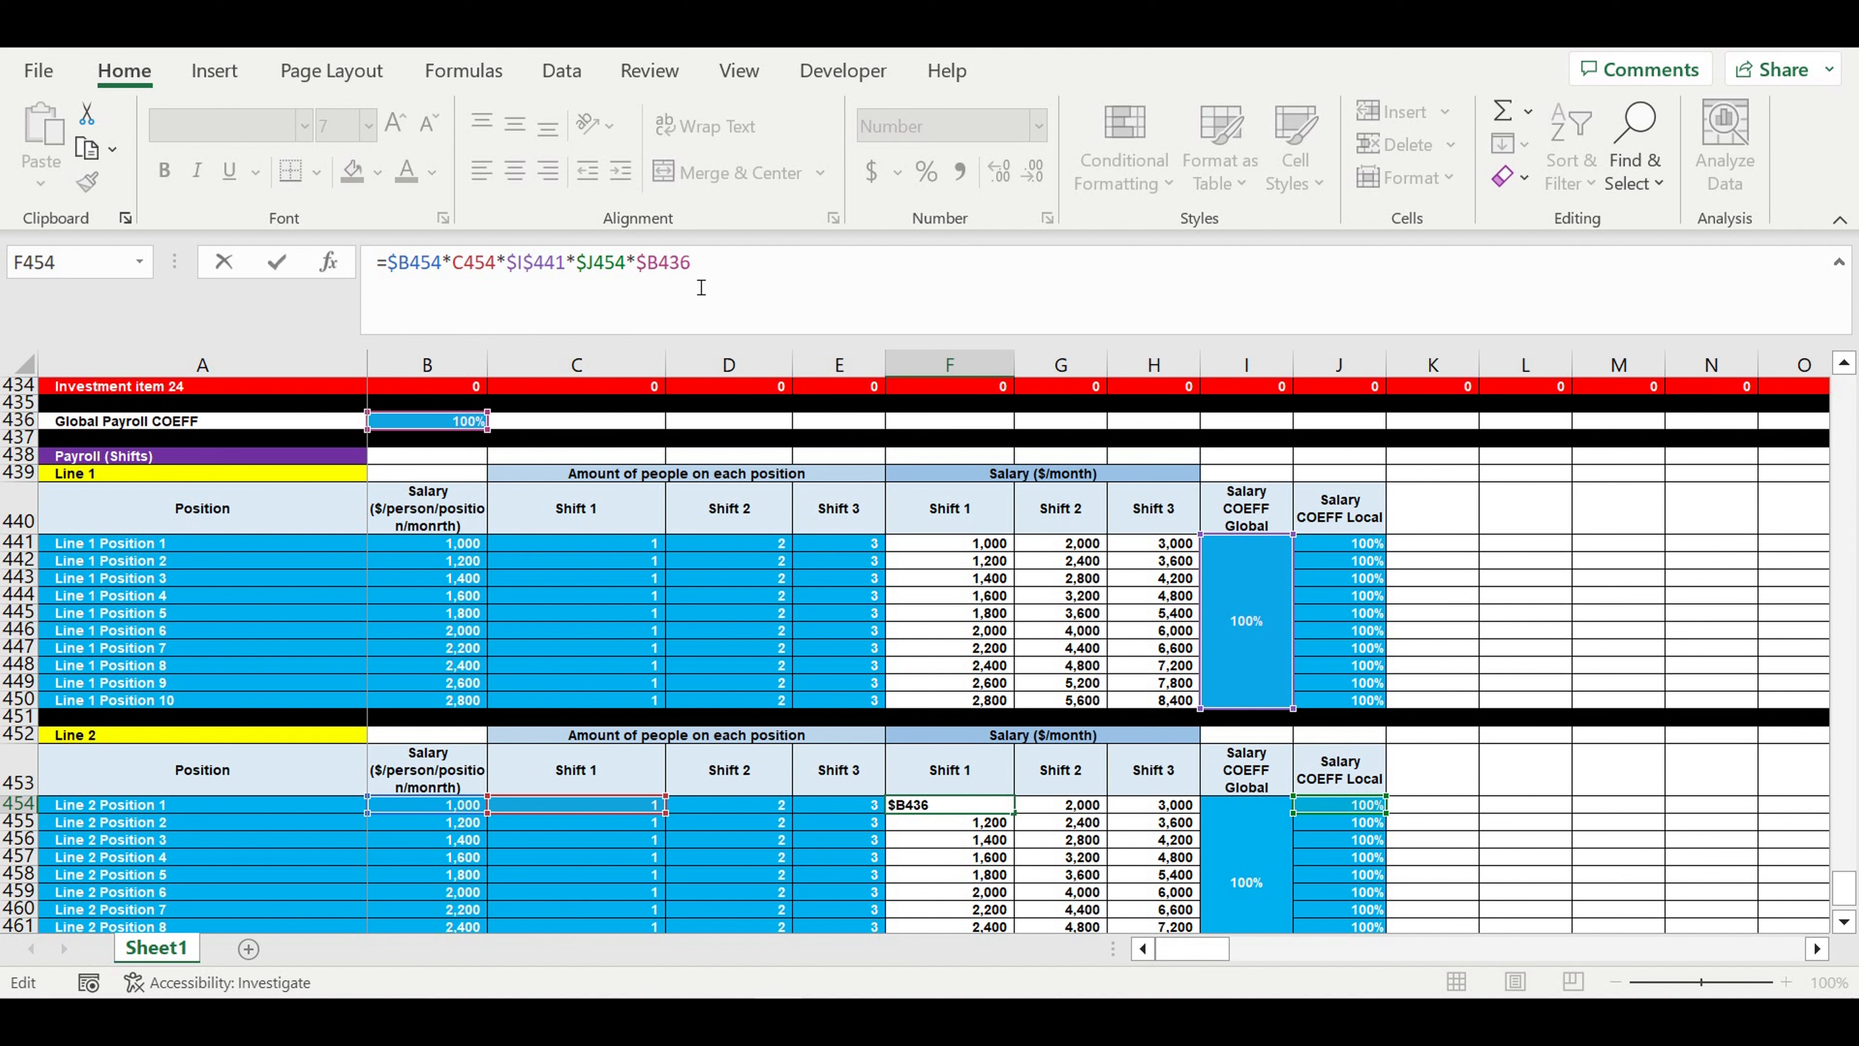
{"action": "type", "text": "$"}
{"action": "key", "text": "Return"}
{"action": "scroll", "coordinate": [978, 831], "scroll_direction": "down", "scroll_amount": 2}
{"action": "left_click", "coordinate": [974, 706]}
{"action": "left_click_drag", "start_coordinate": [1019, 715], "coordinate": [1188, 861]}
- Shrink the formula bar to a single line so more of the payroll tables fit on screen
{"action": "left_click", "coordinate": [1277, 754]}
{"action": "scroll", "coordinate": [951, 549], "scroll_direction": "up", "scroll_amount": 2}
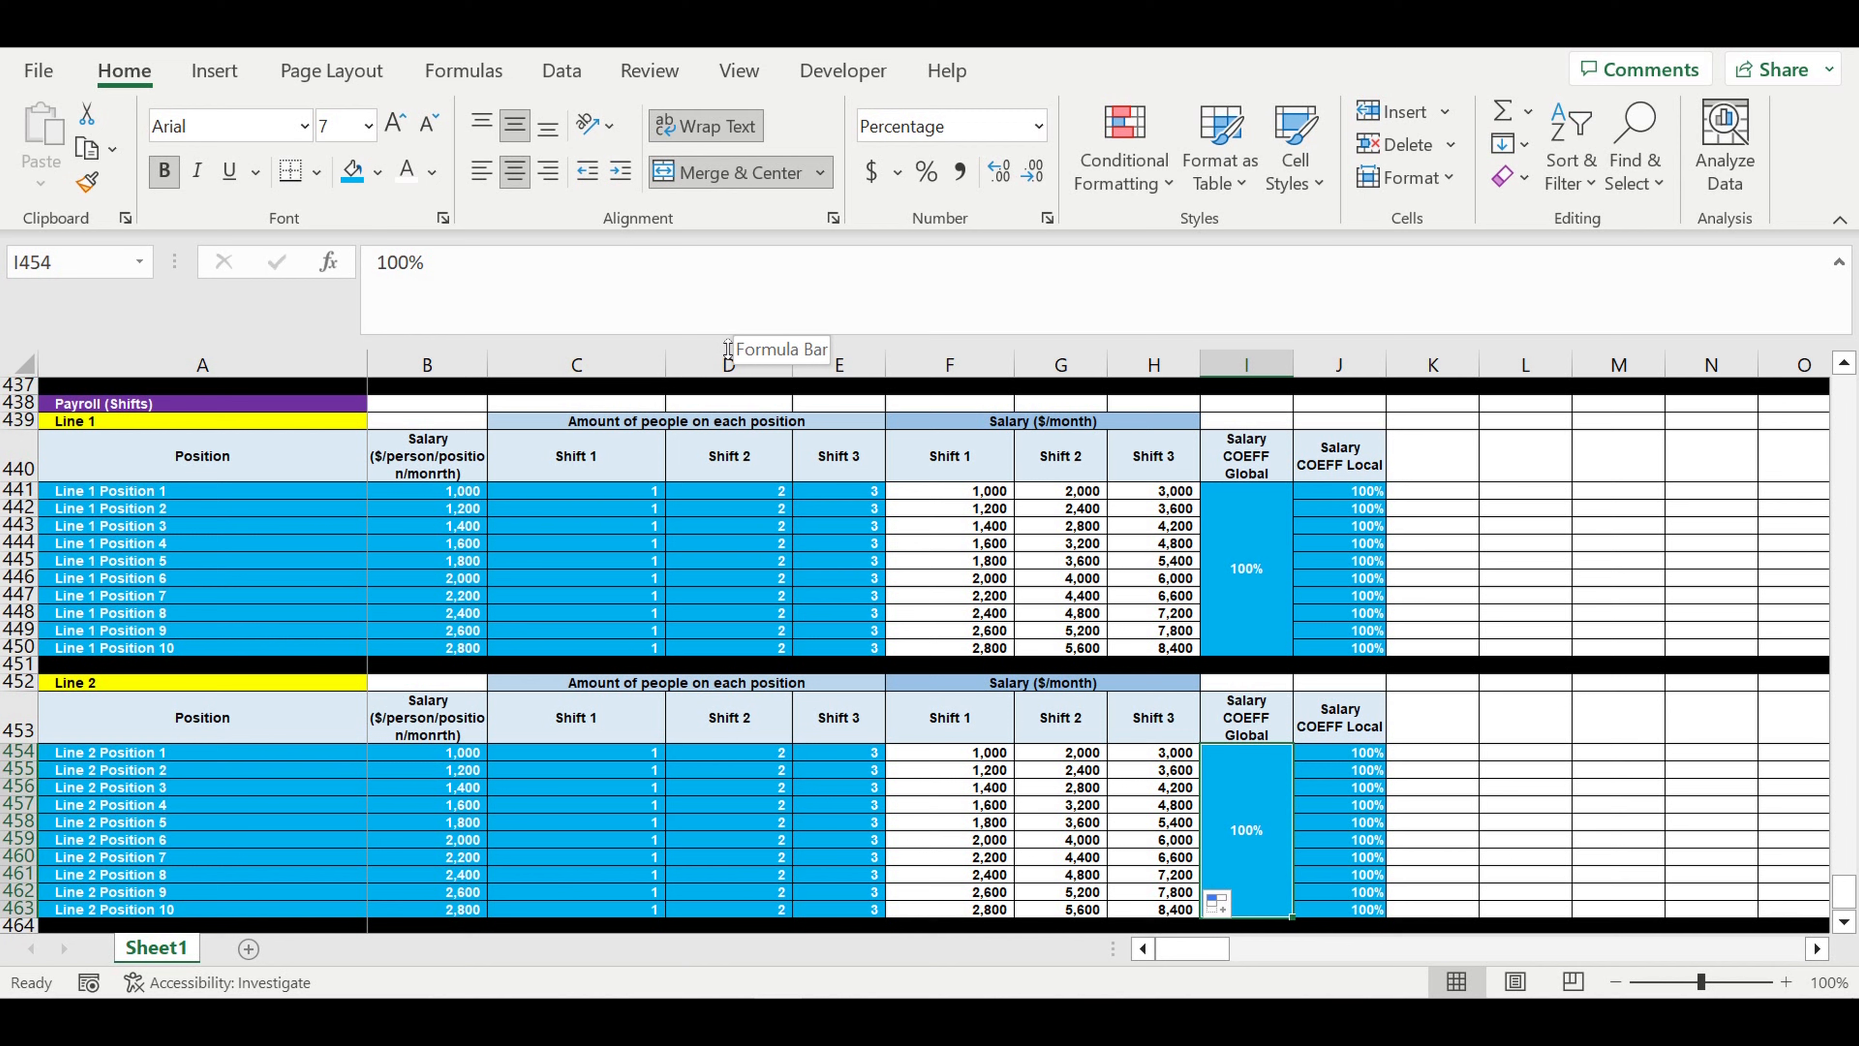
{"action": "left_click_drag", "start_coordinate": [728, 347], "coordinate": [740, 231]}
{"action": "scroll", "coordinate": [684, 396], "scroll_direction": "up", "scroll_amount": 1}
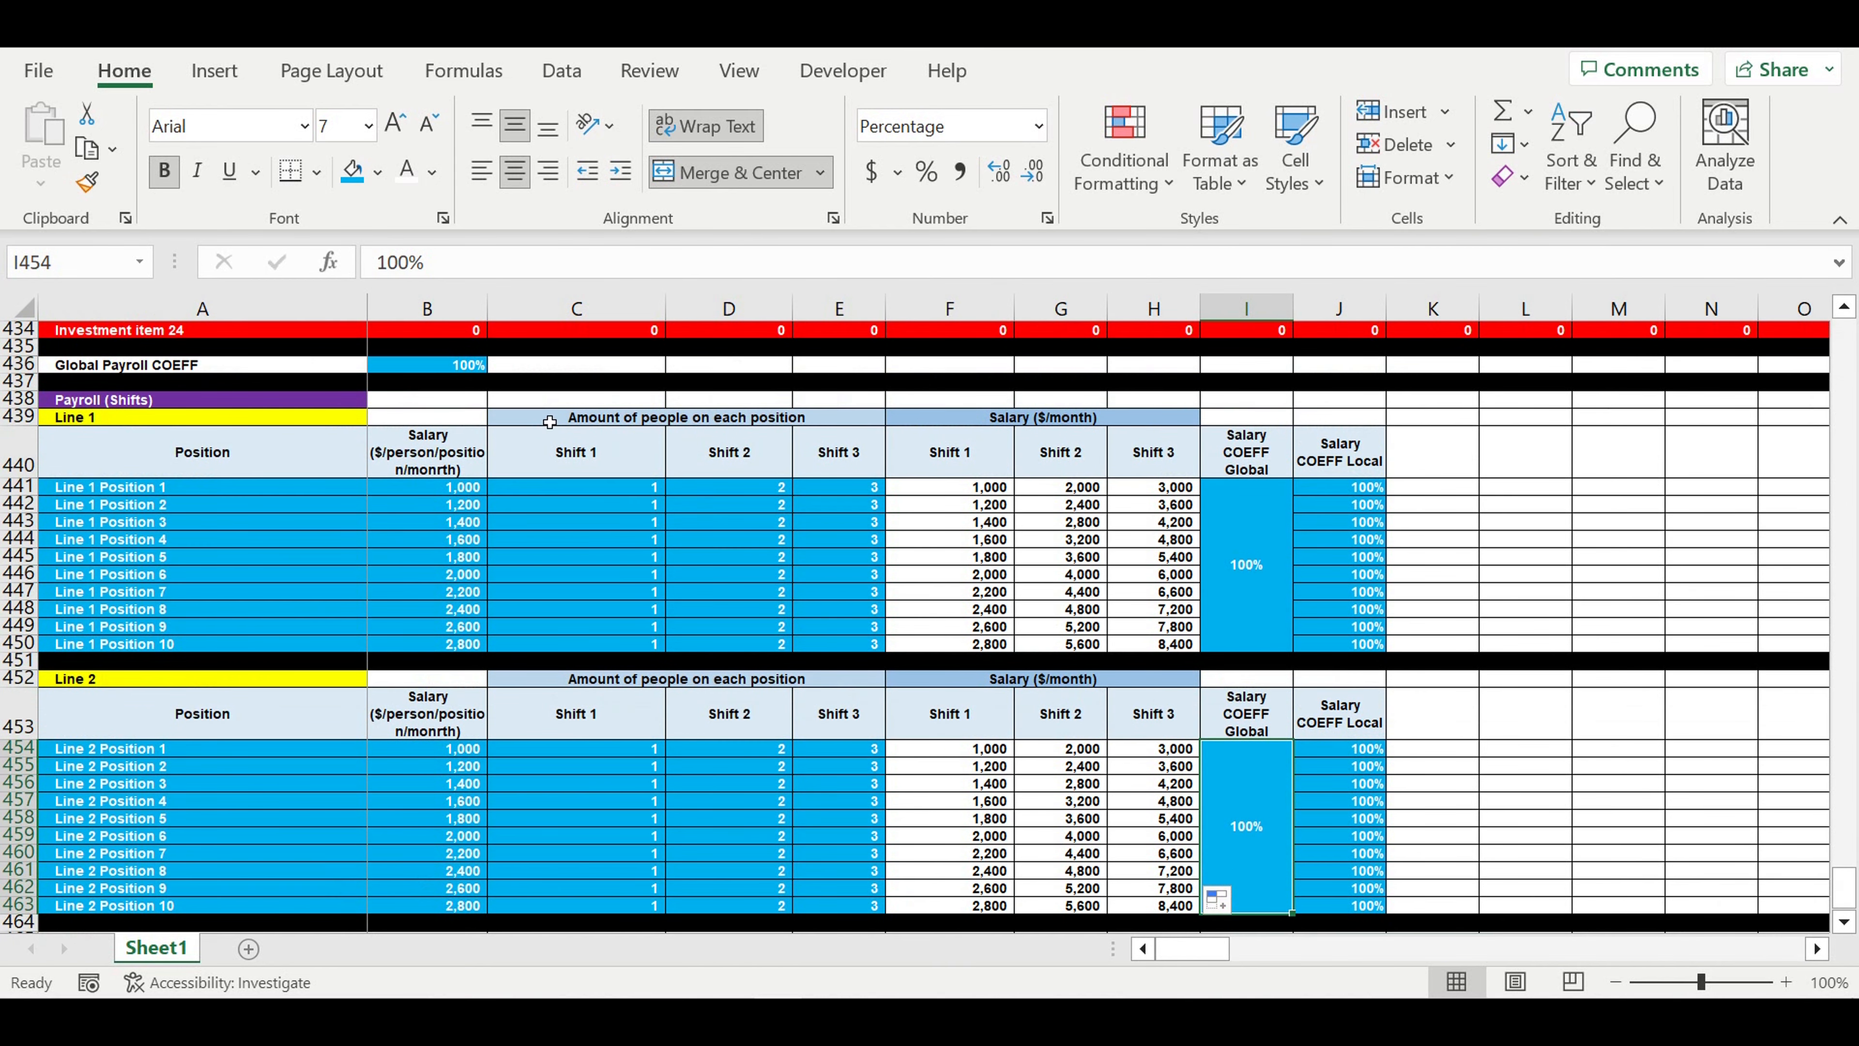
- Test the global payroll coefficient in B436 with 110%, and set it back to 100%
{"action": "left_click", "coordinate": [443, 372]}
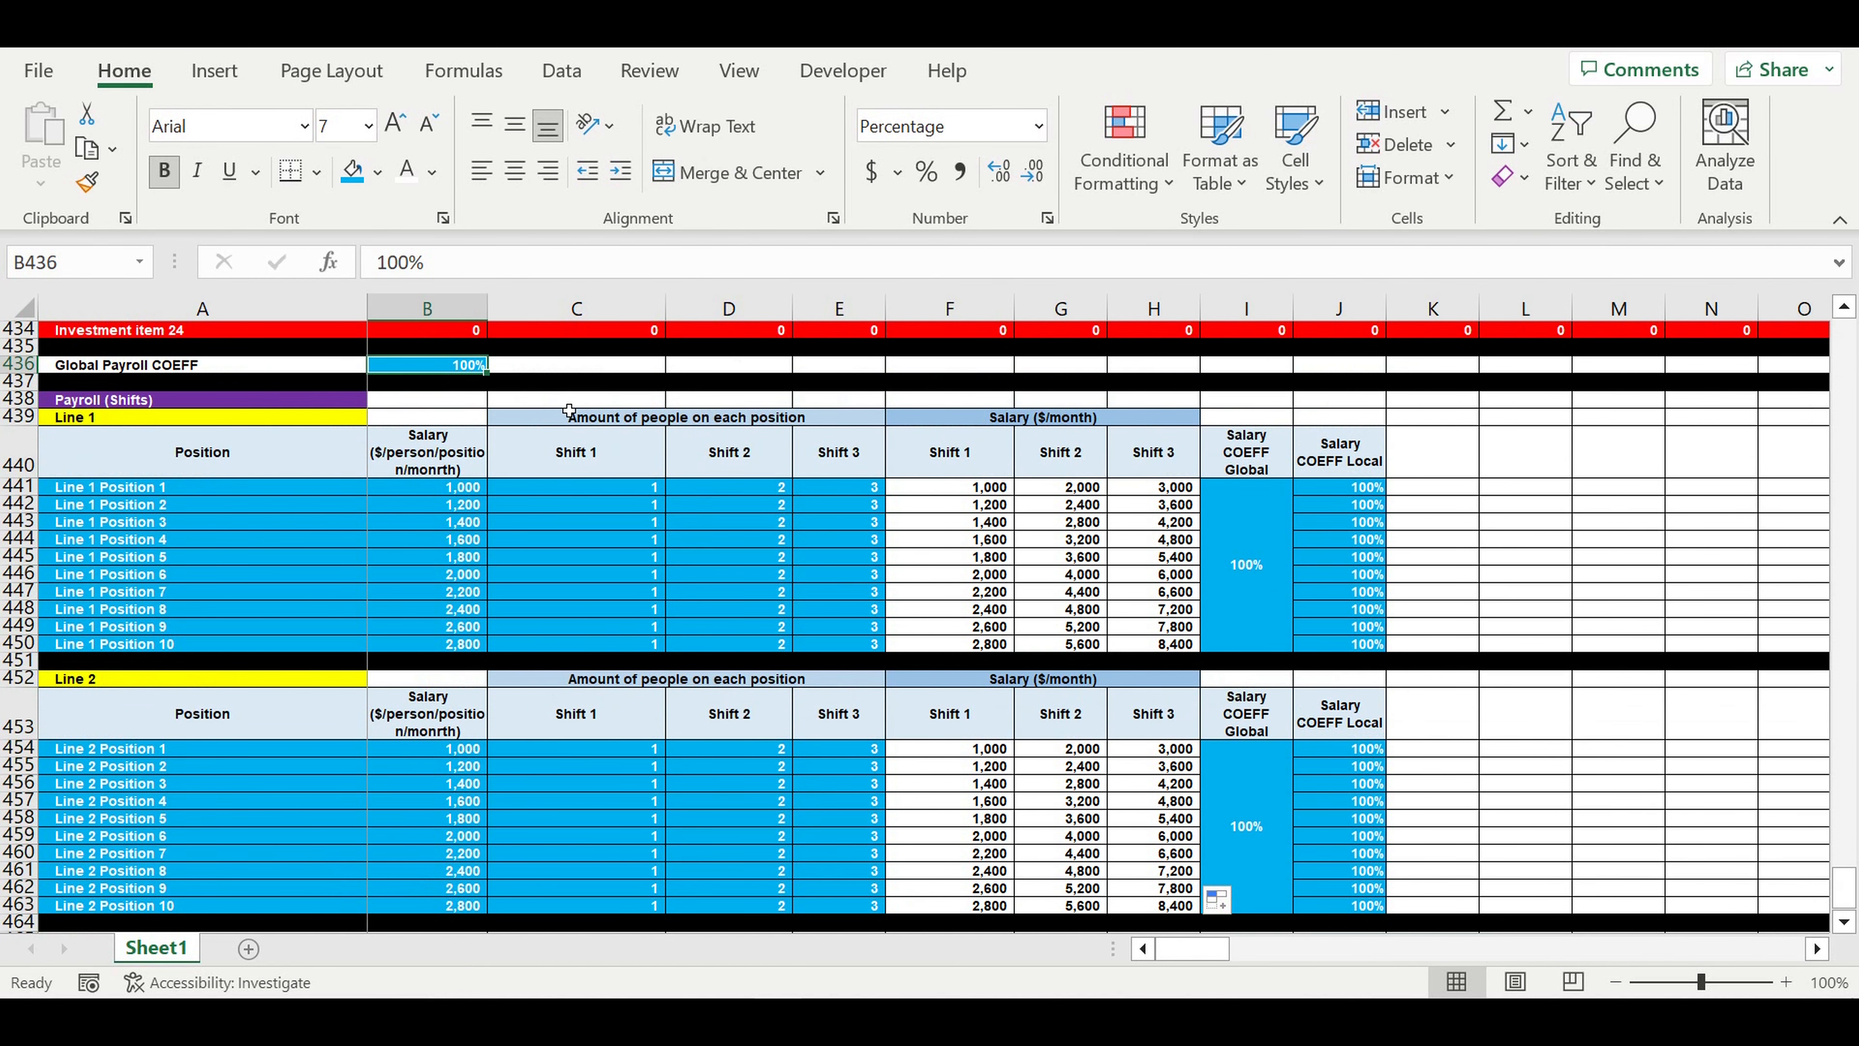
{"action": "type", "text": "11"}
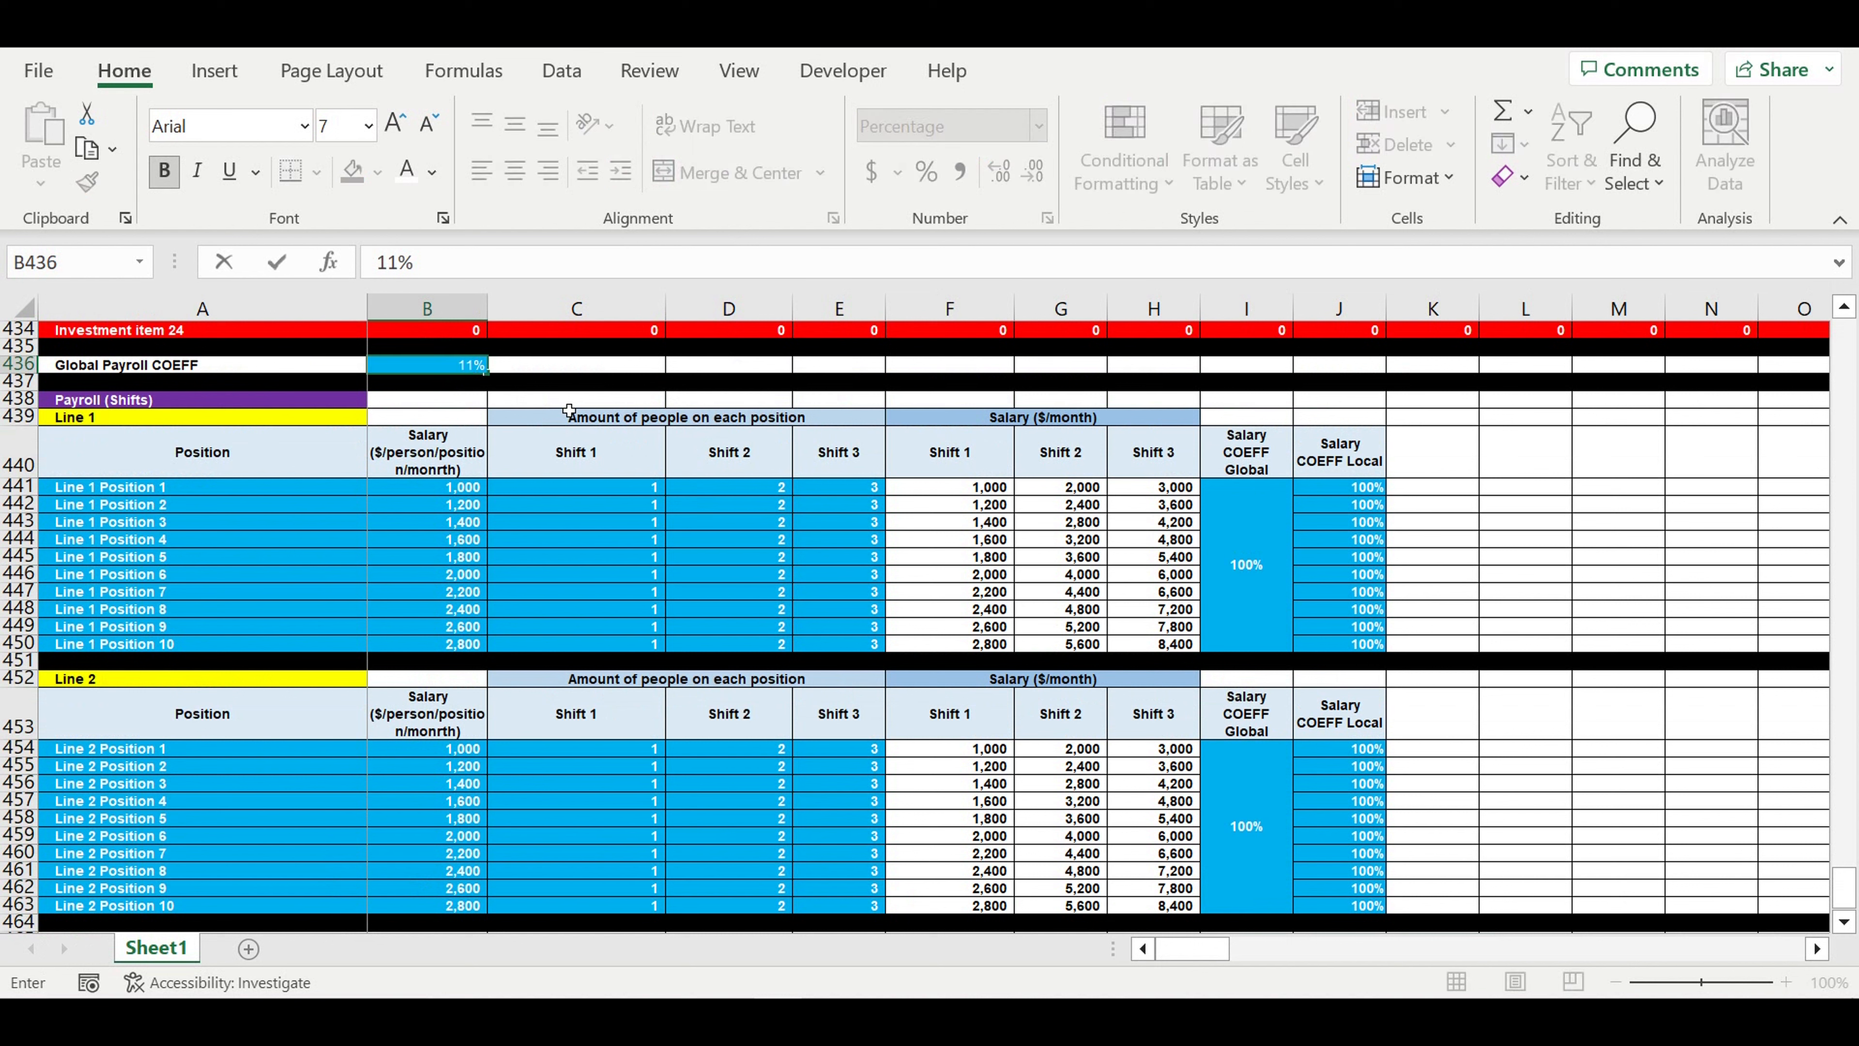
{"action": "key", "text": "Return"}
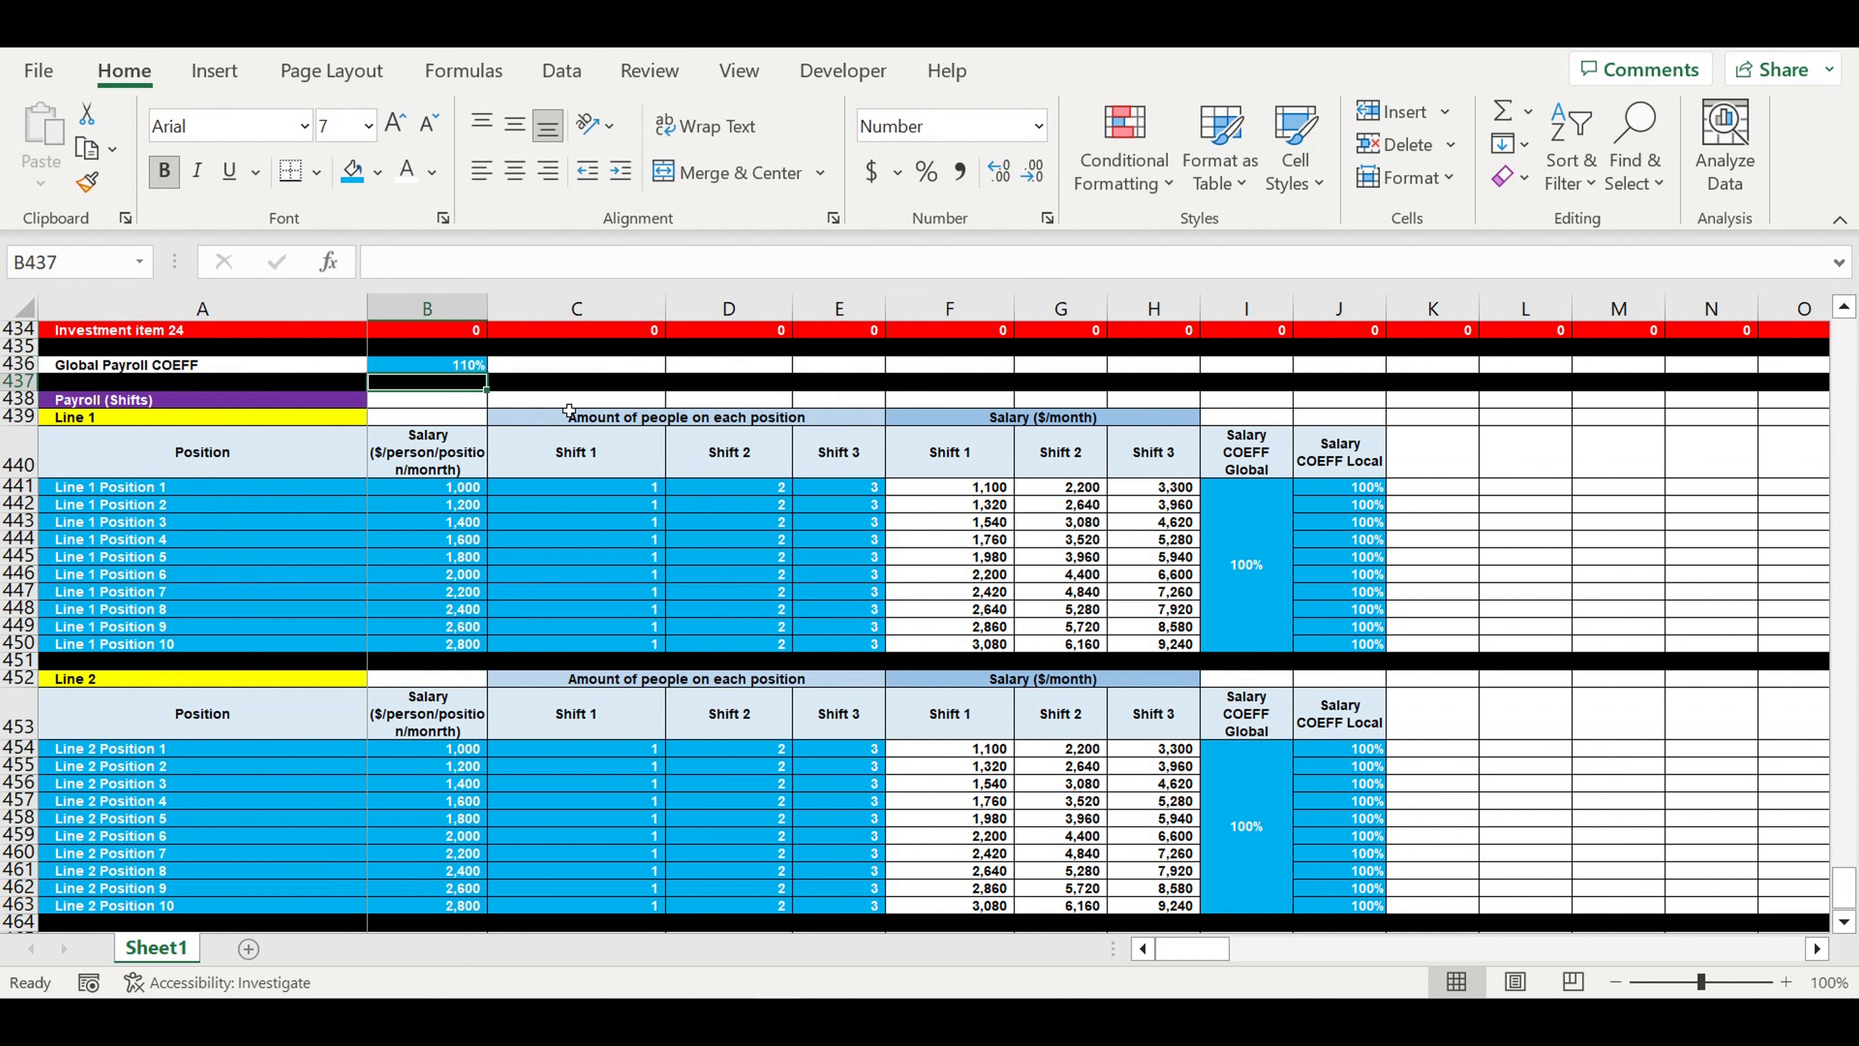
{"action": "left_click", "coordinate": [437, 366]}
{"action": "type", "text": "100"}
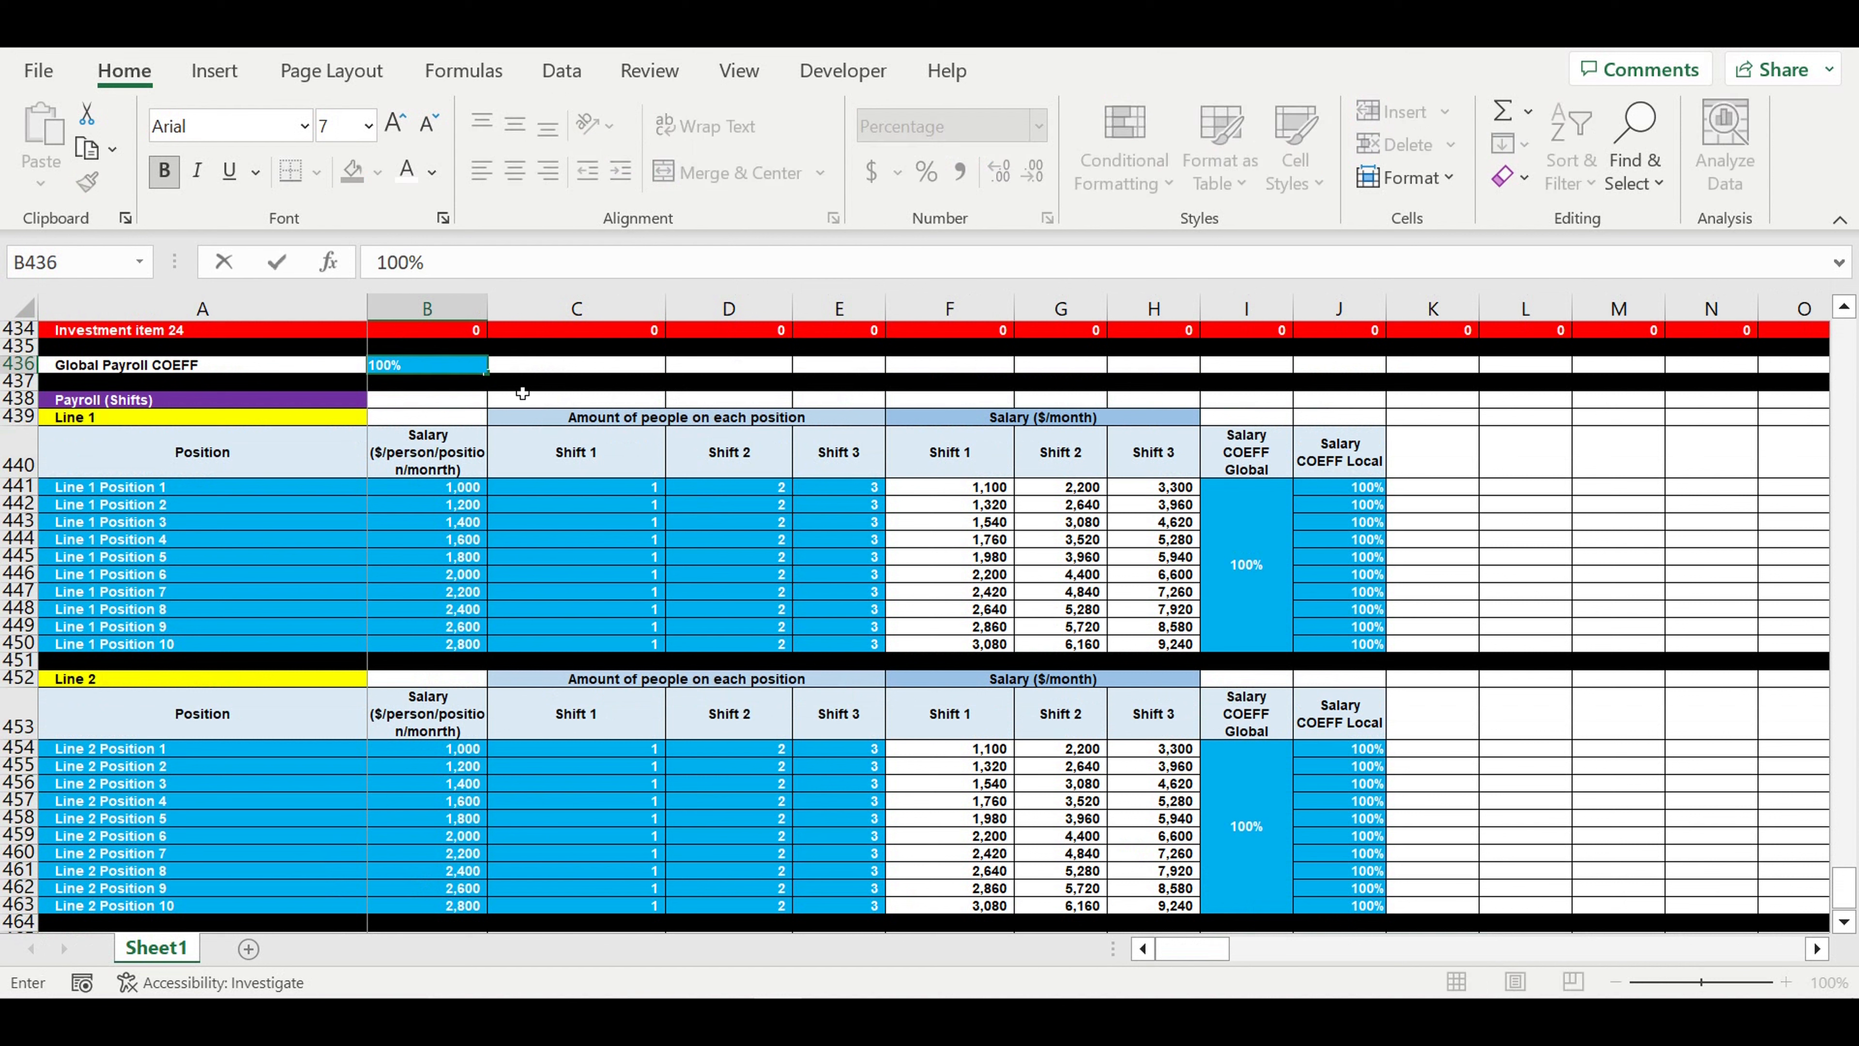
{"action": "key", "text": "Return"}
- Set the Line 2 global salary coefficient in I454 to 110% to test the Line 2 salaries
{"action": "left_click", "coordinate": [1248, 814]}
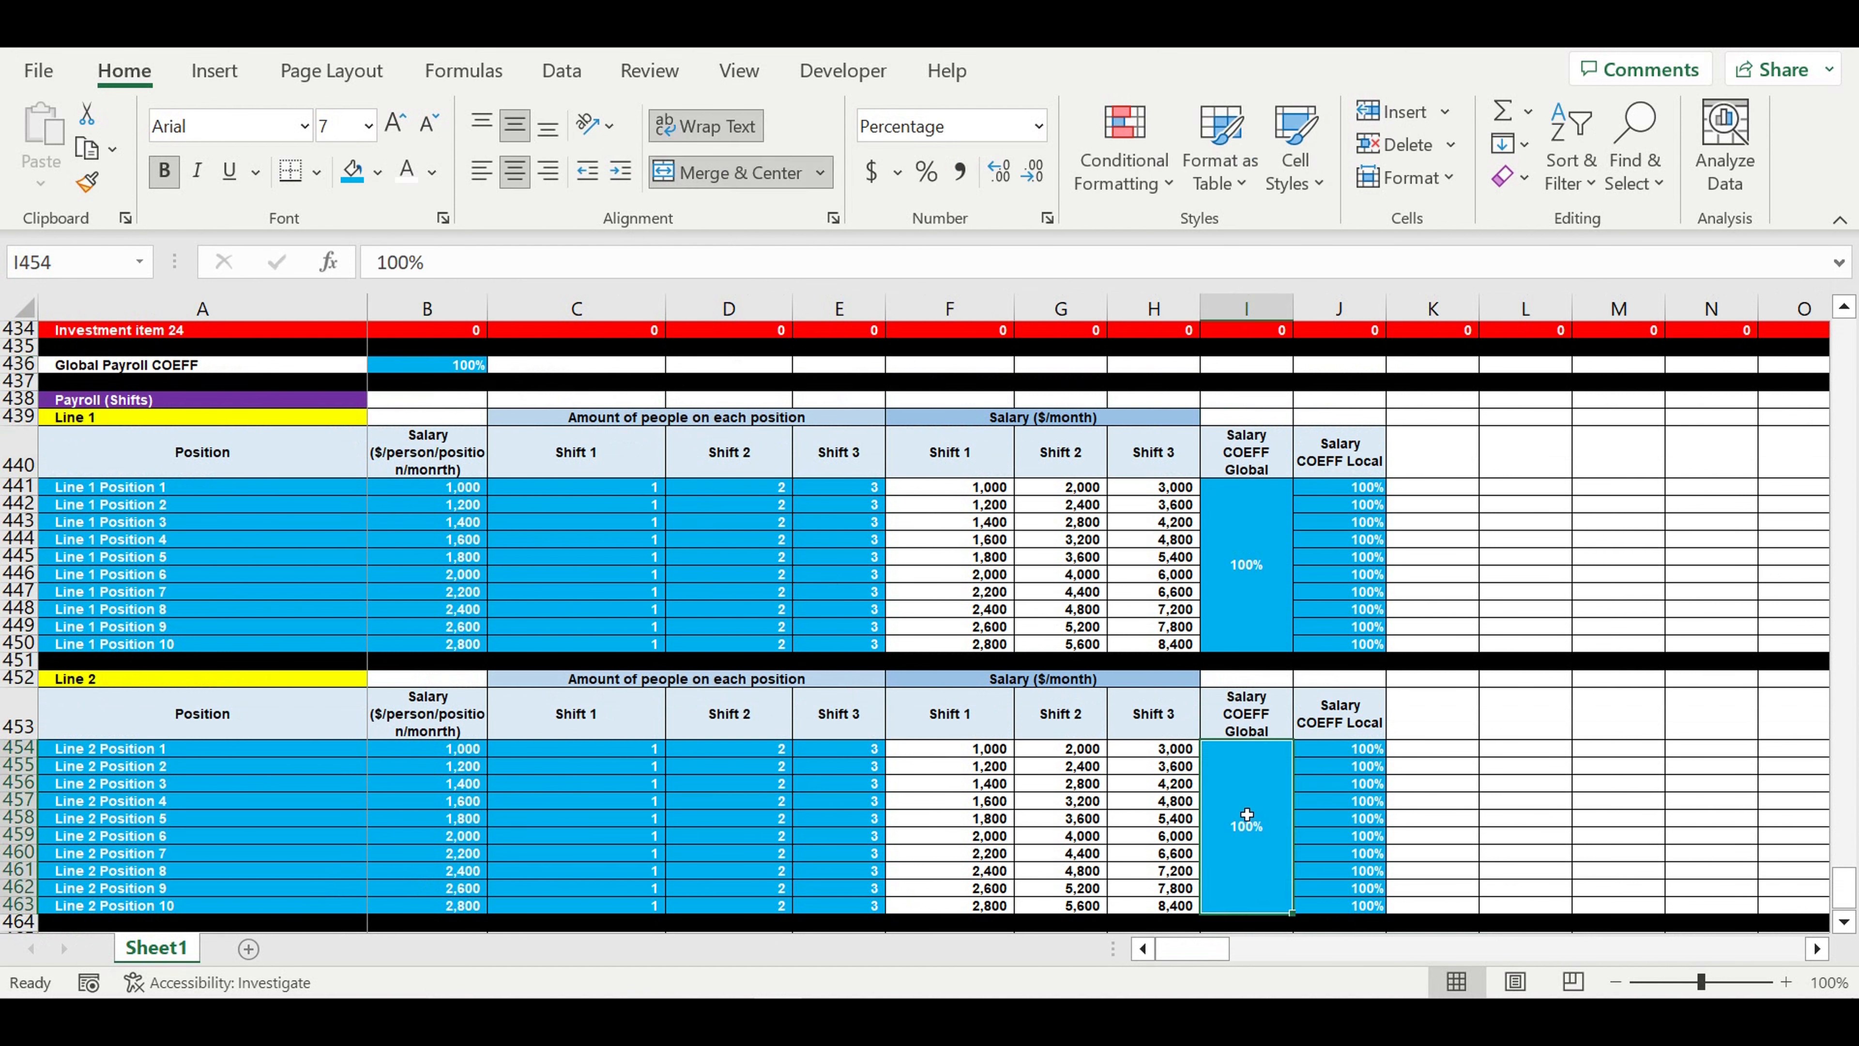
{"action": "type", "text": "110"}
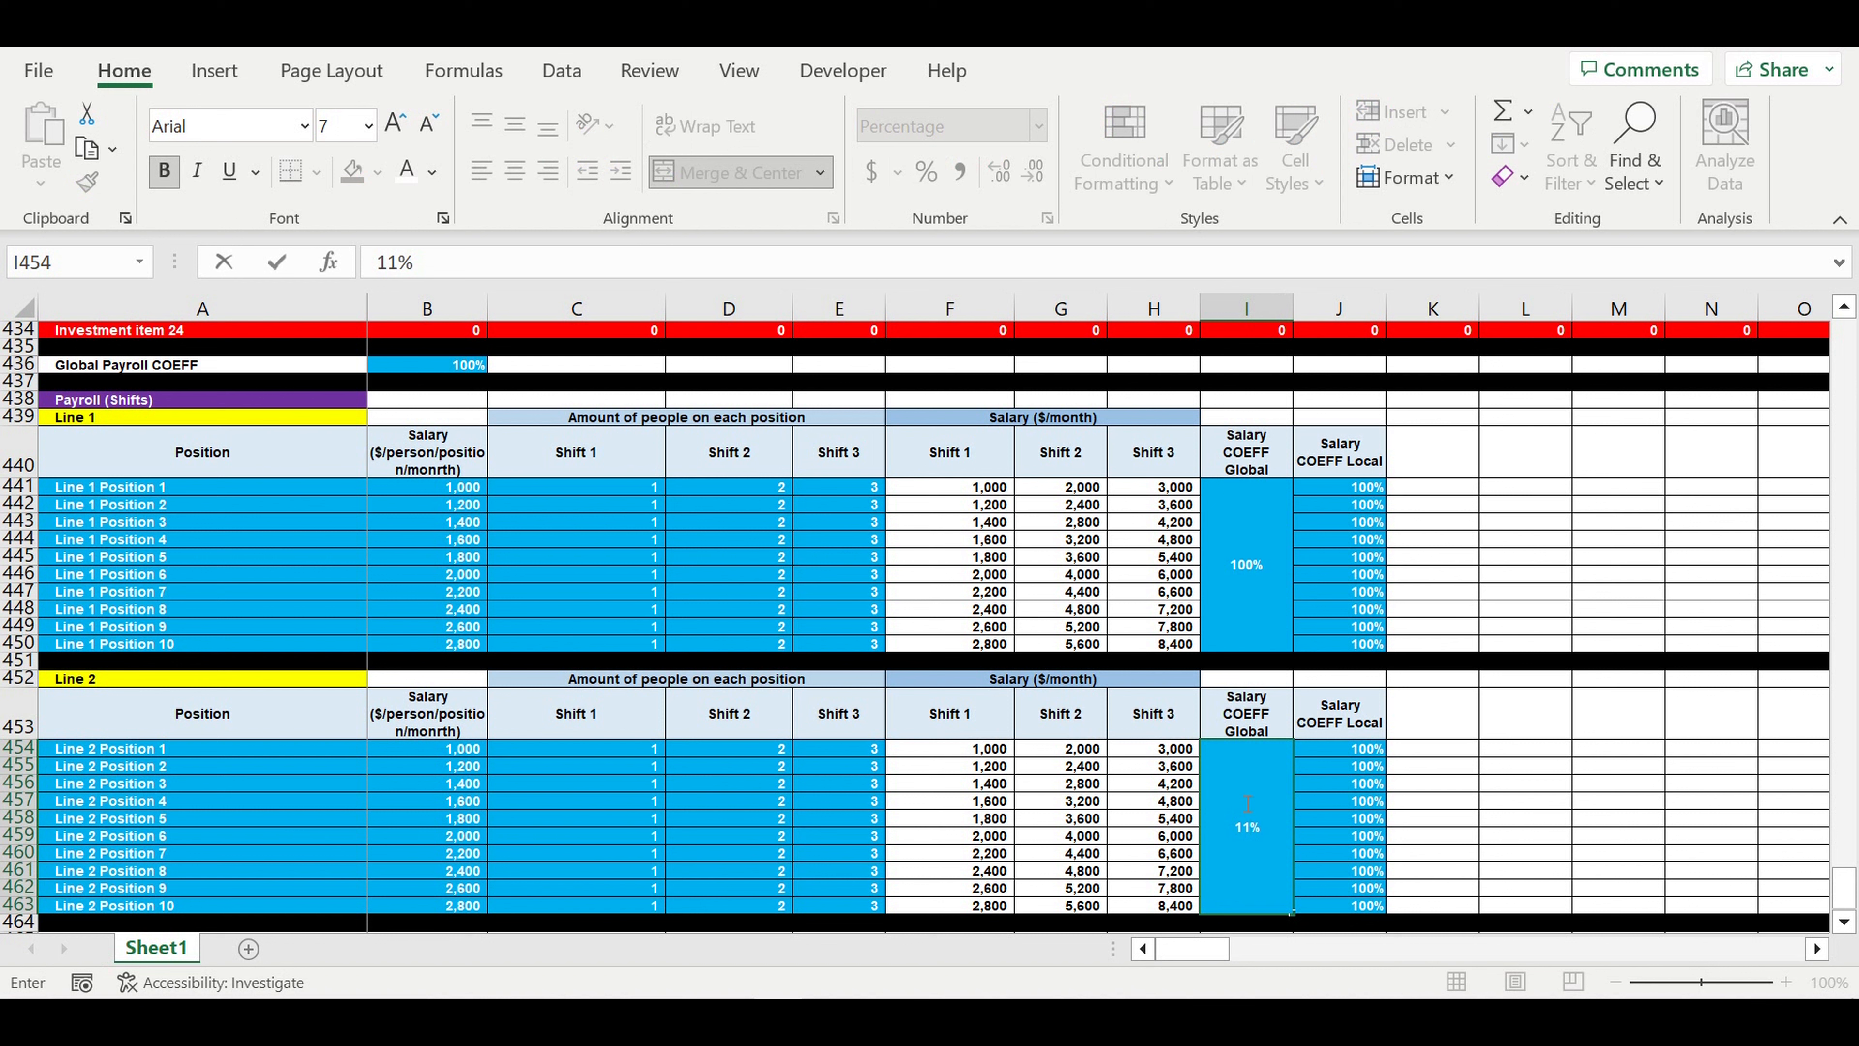
{"action": "key", "text": "Return"}
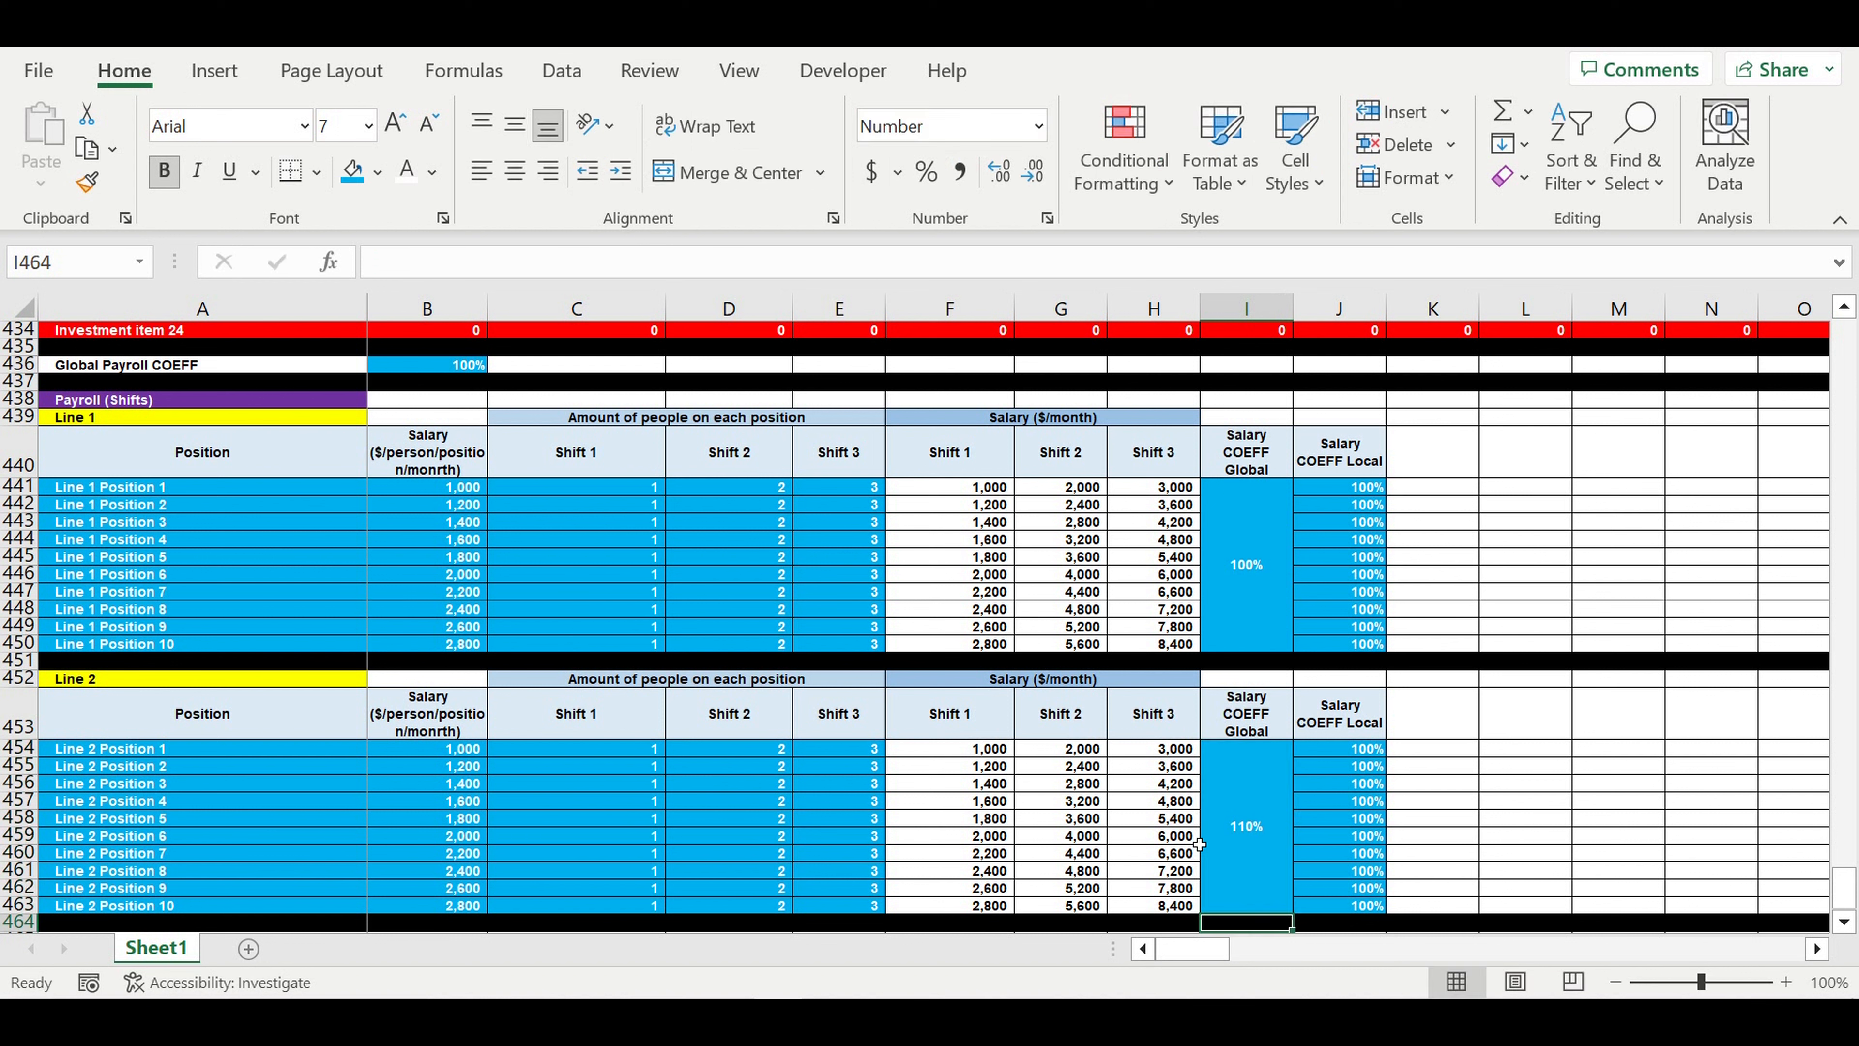
{"action": "left_click", "coordinate": [1256, 836]}
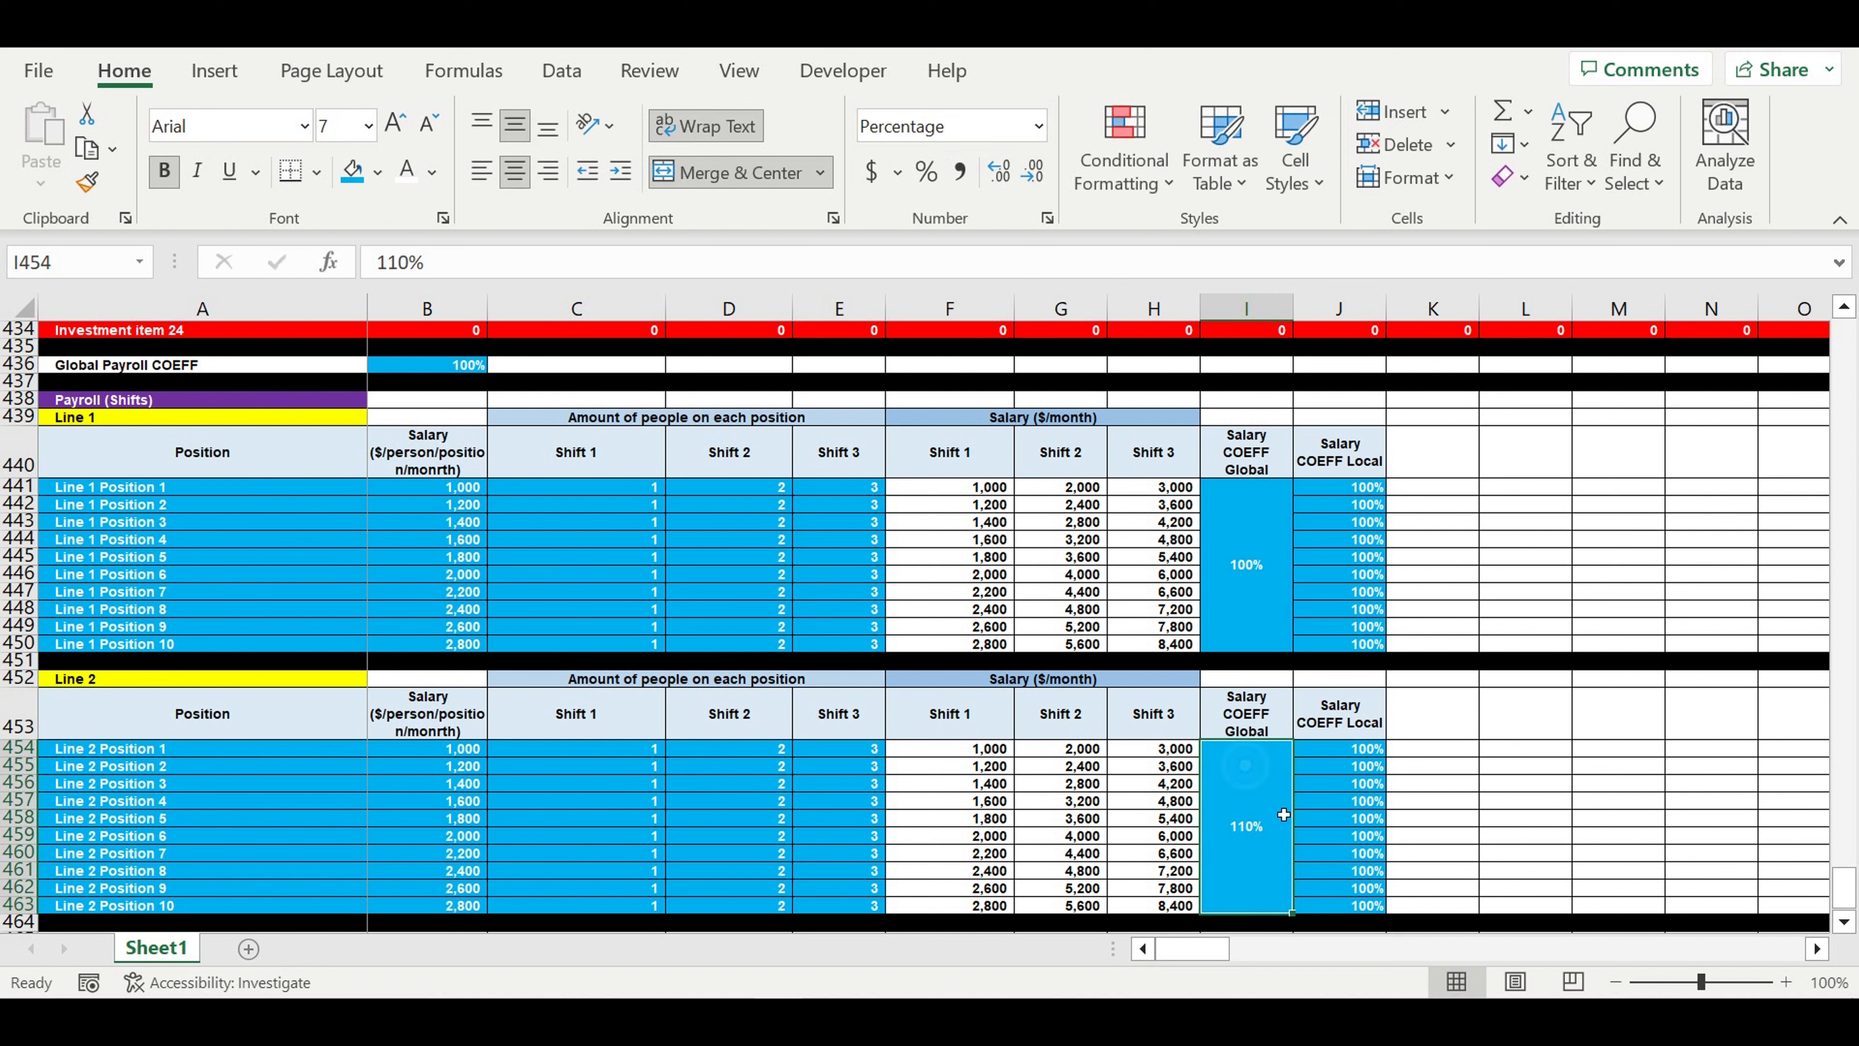
- Point the F454 salary formula to the Line 2 global coefficient $I$454 instead of $I$441 and fill it across F454:H463
{"action": "left_click", "coordinate": [951, 750]}
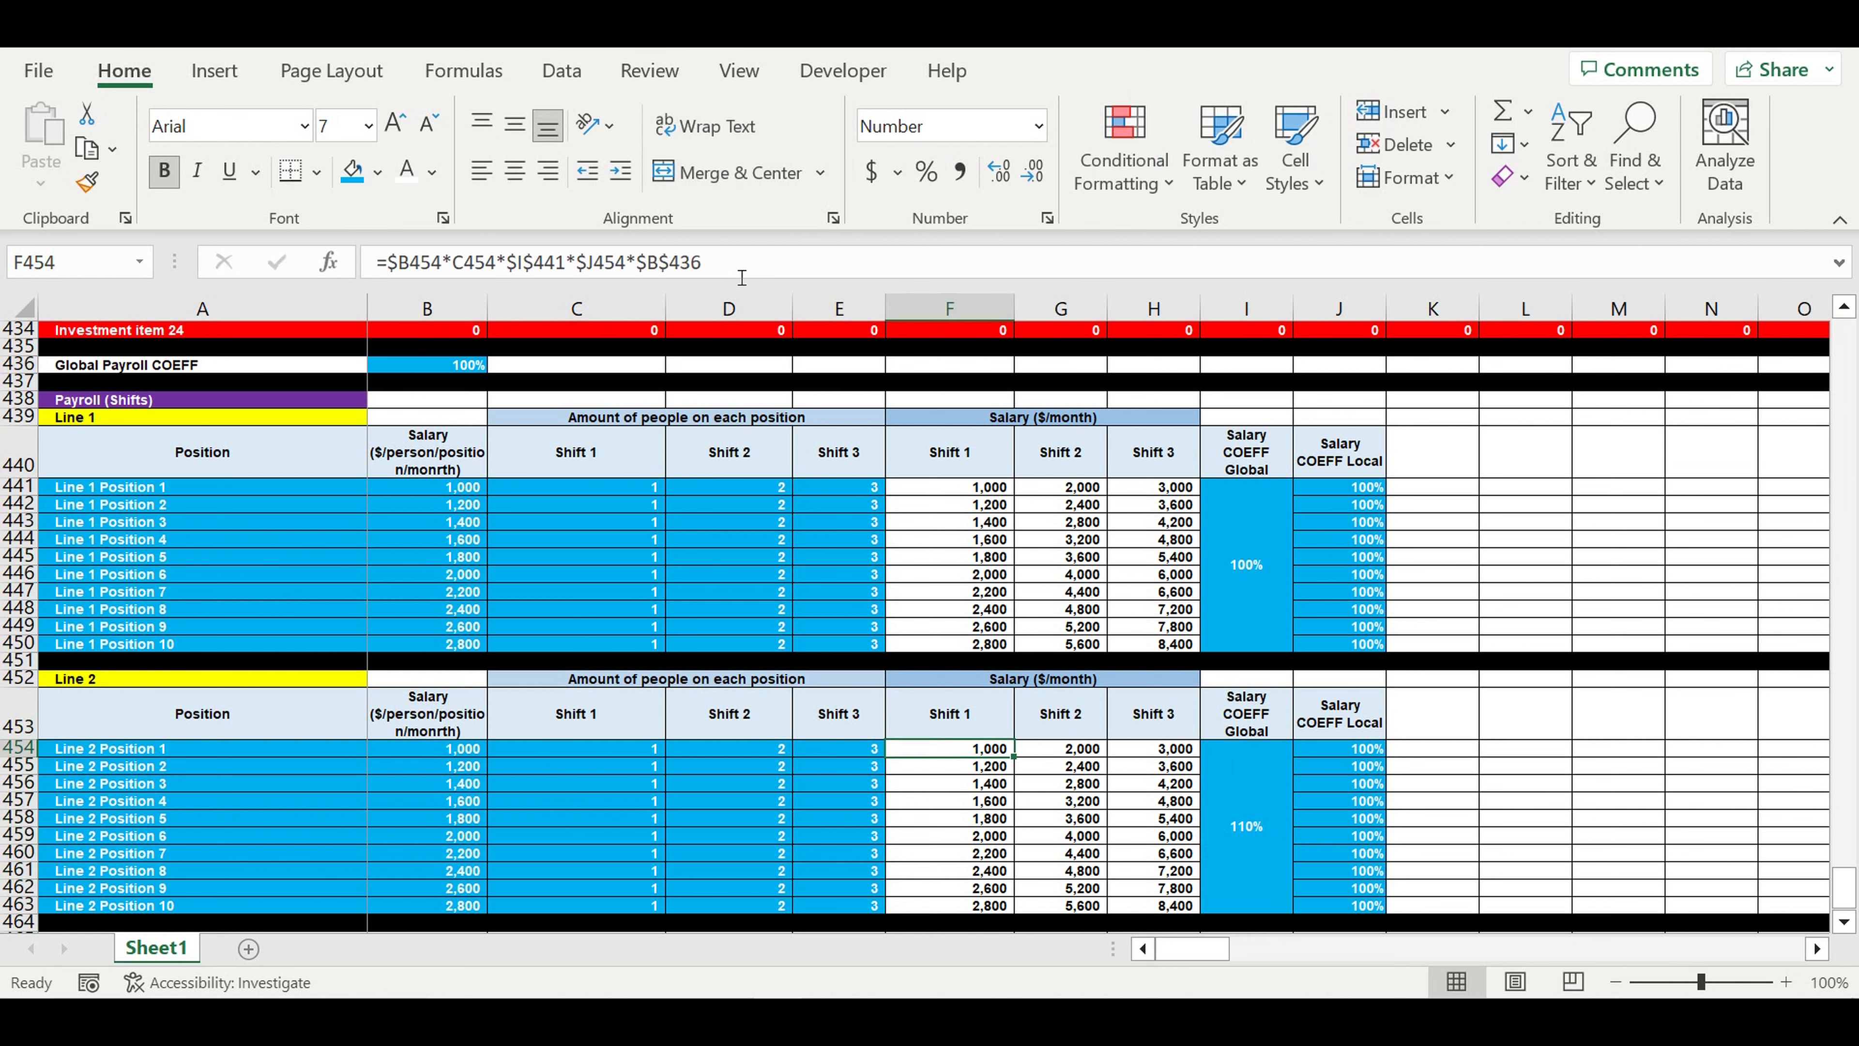
{"action": "key", "text": "F2"}
{"action": "left_click_drag", "start_coordinate": [1256, 494], "coordinate": [1236, 790]}
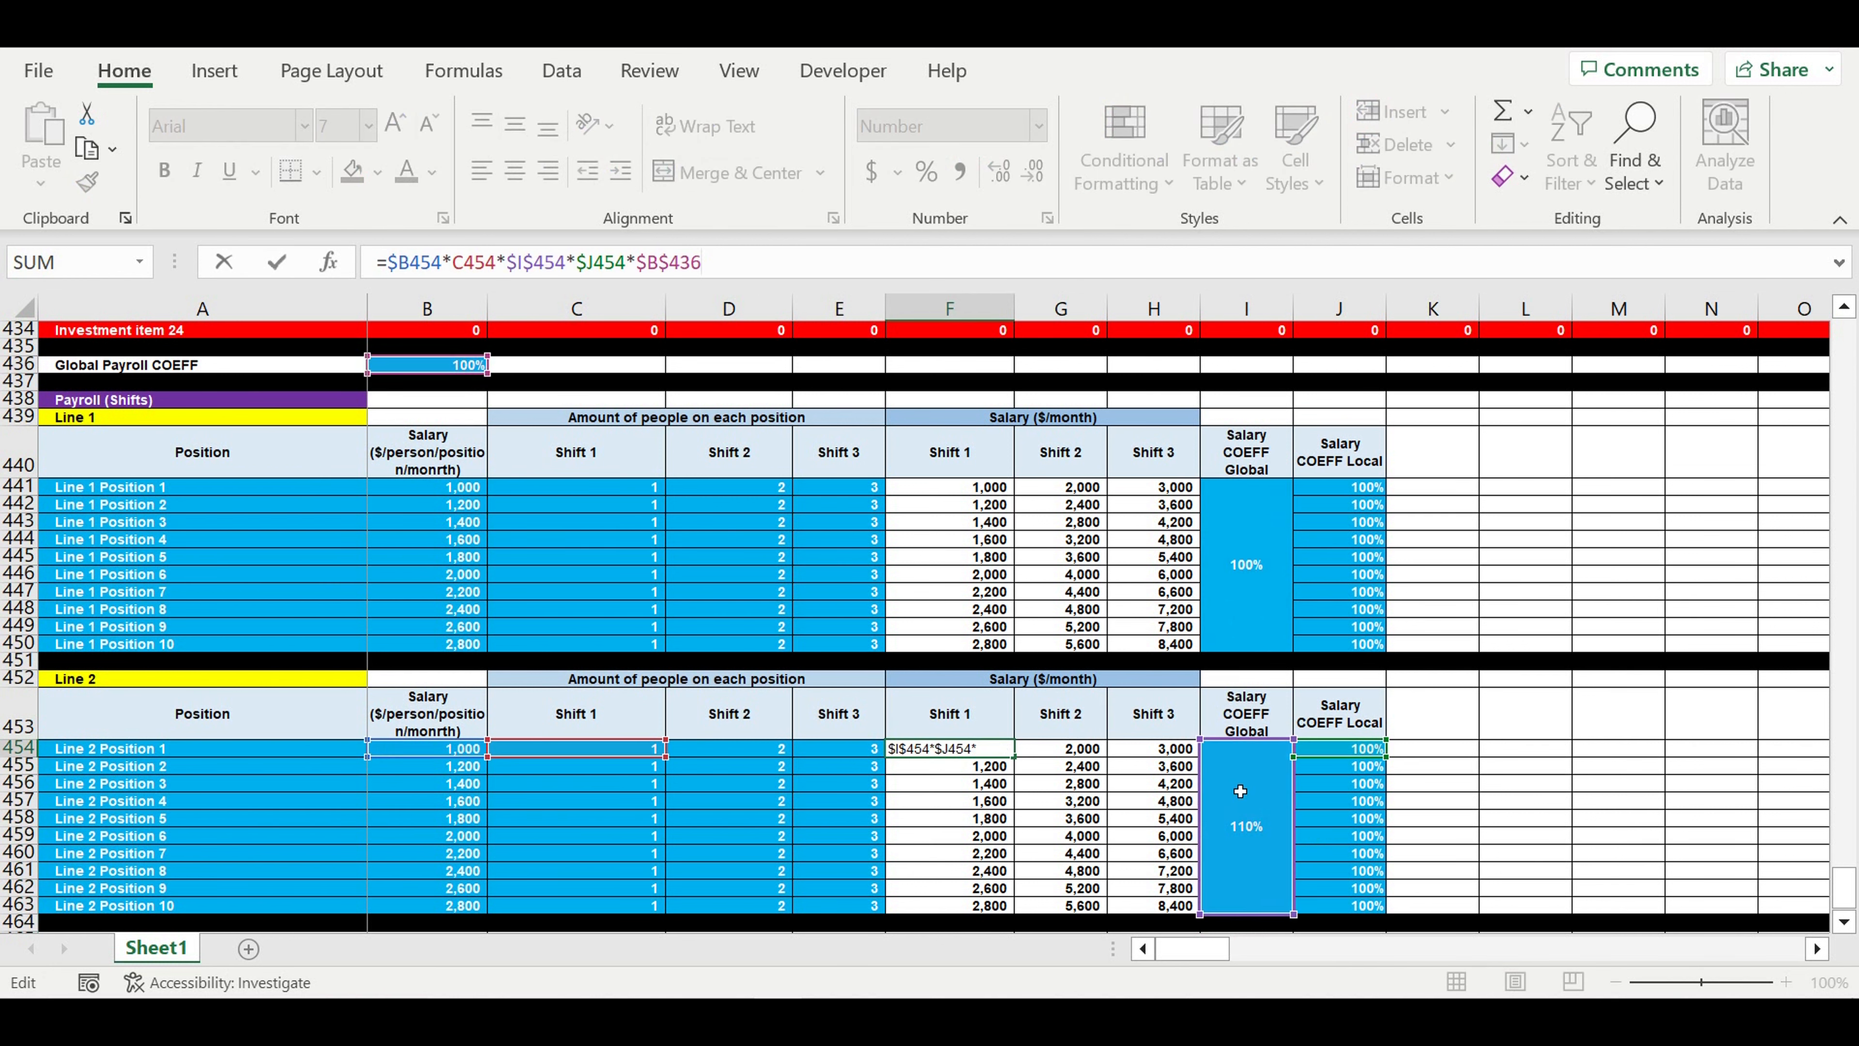
{"action": "key", "text": "Return"}
{"action": "left_click", "coordinate": [951, 750]}
{"action": "left_click_drag", "start_coordinate": [1016, 759], "coordinate": [1164, 914]}
{"action": "left_click_drag", "start_coordinate": [1181, 897], "coordinate": [1182, 906]}
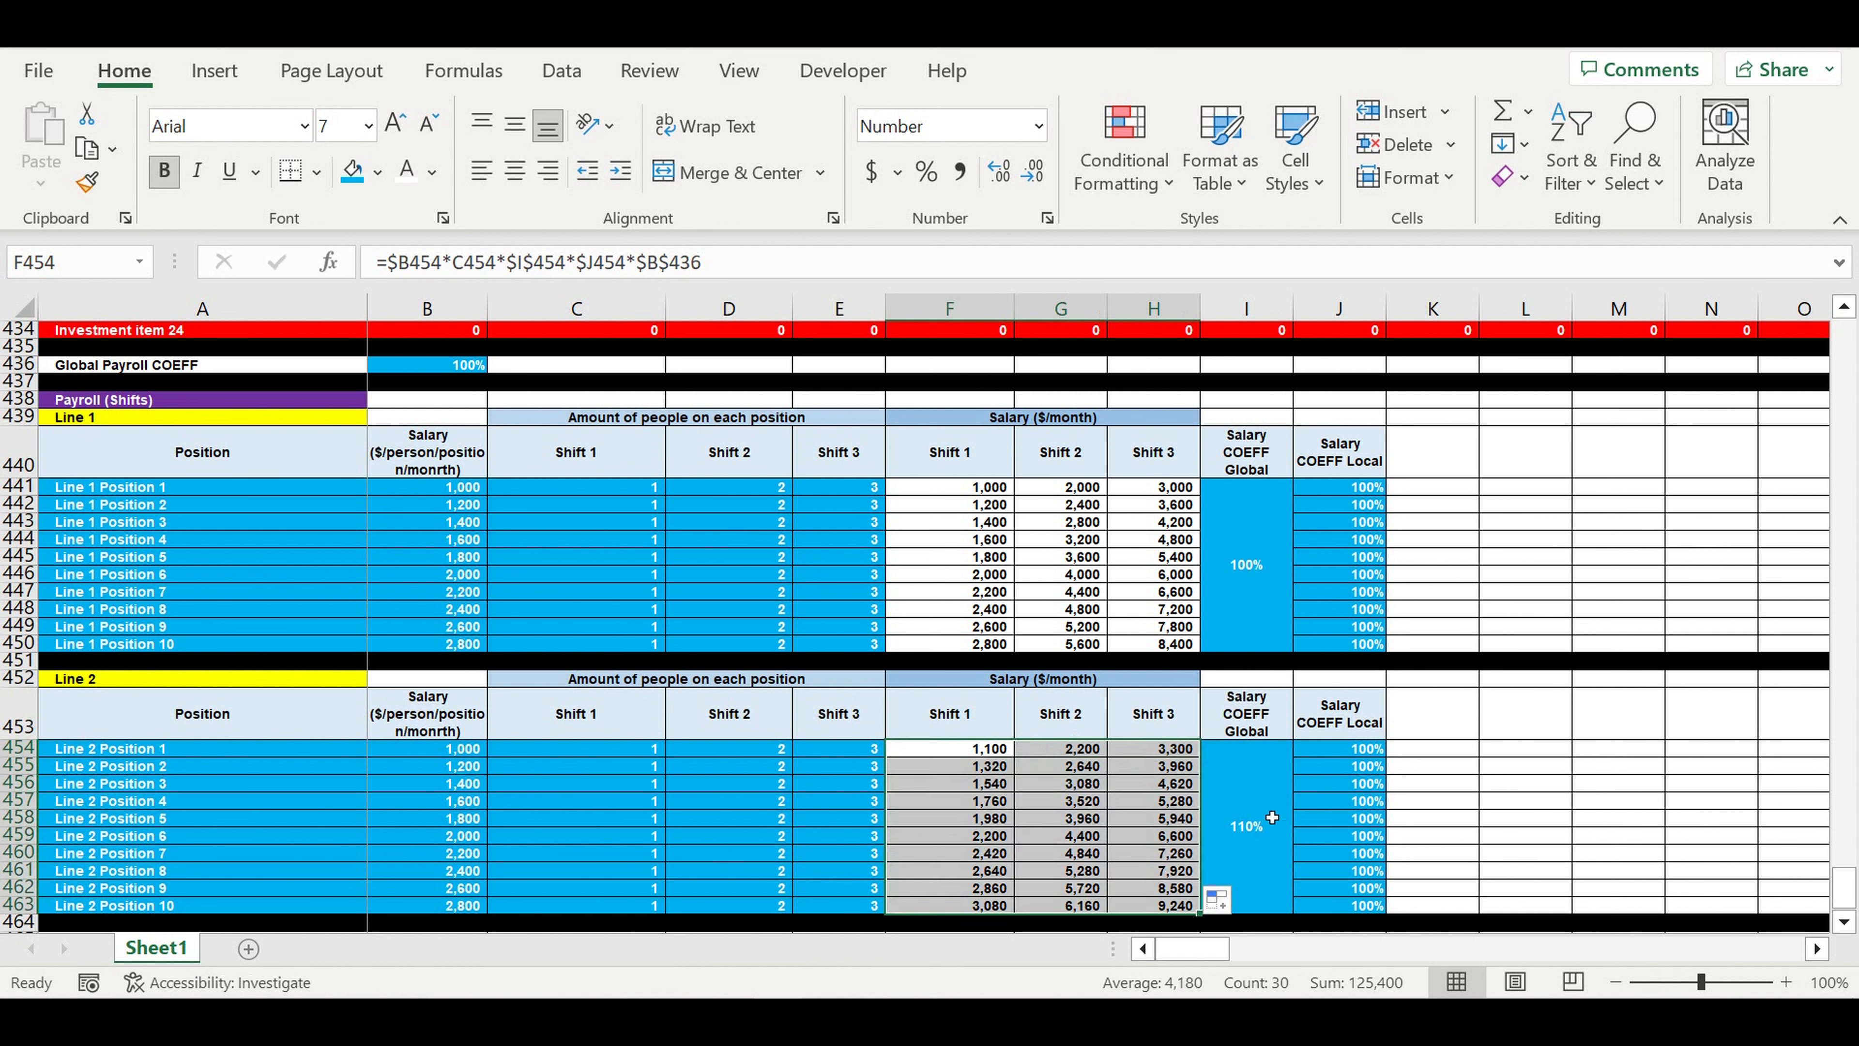
- Test the Line 2 global salary coefficient in I454 with 120%, and set it back to 100%
{"action": "left_click", "coordinate": [1269, 817]}
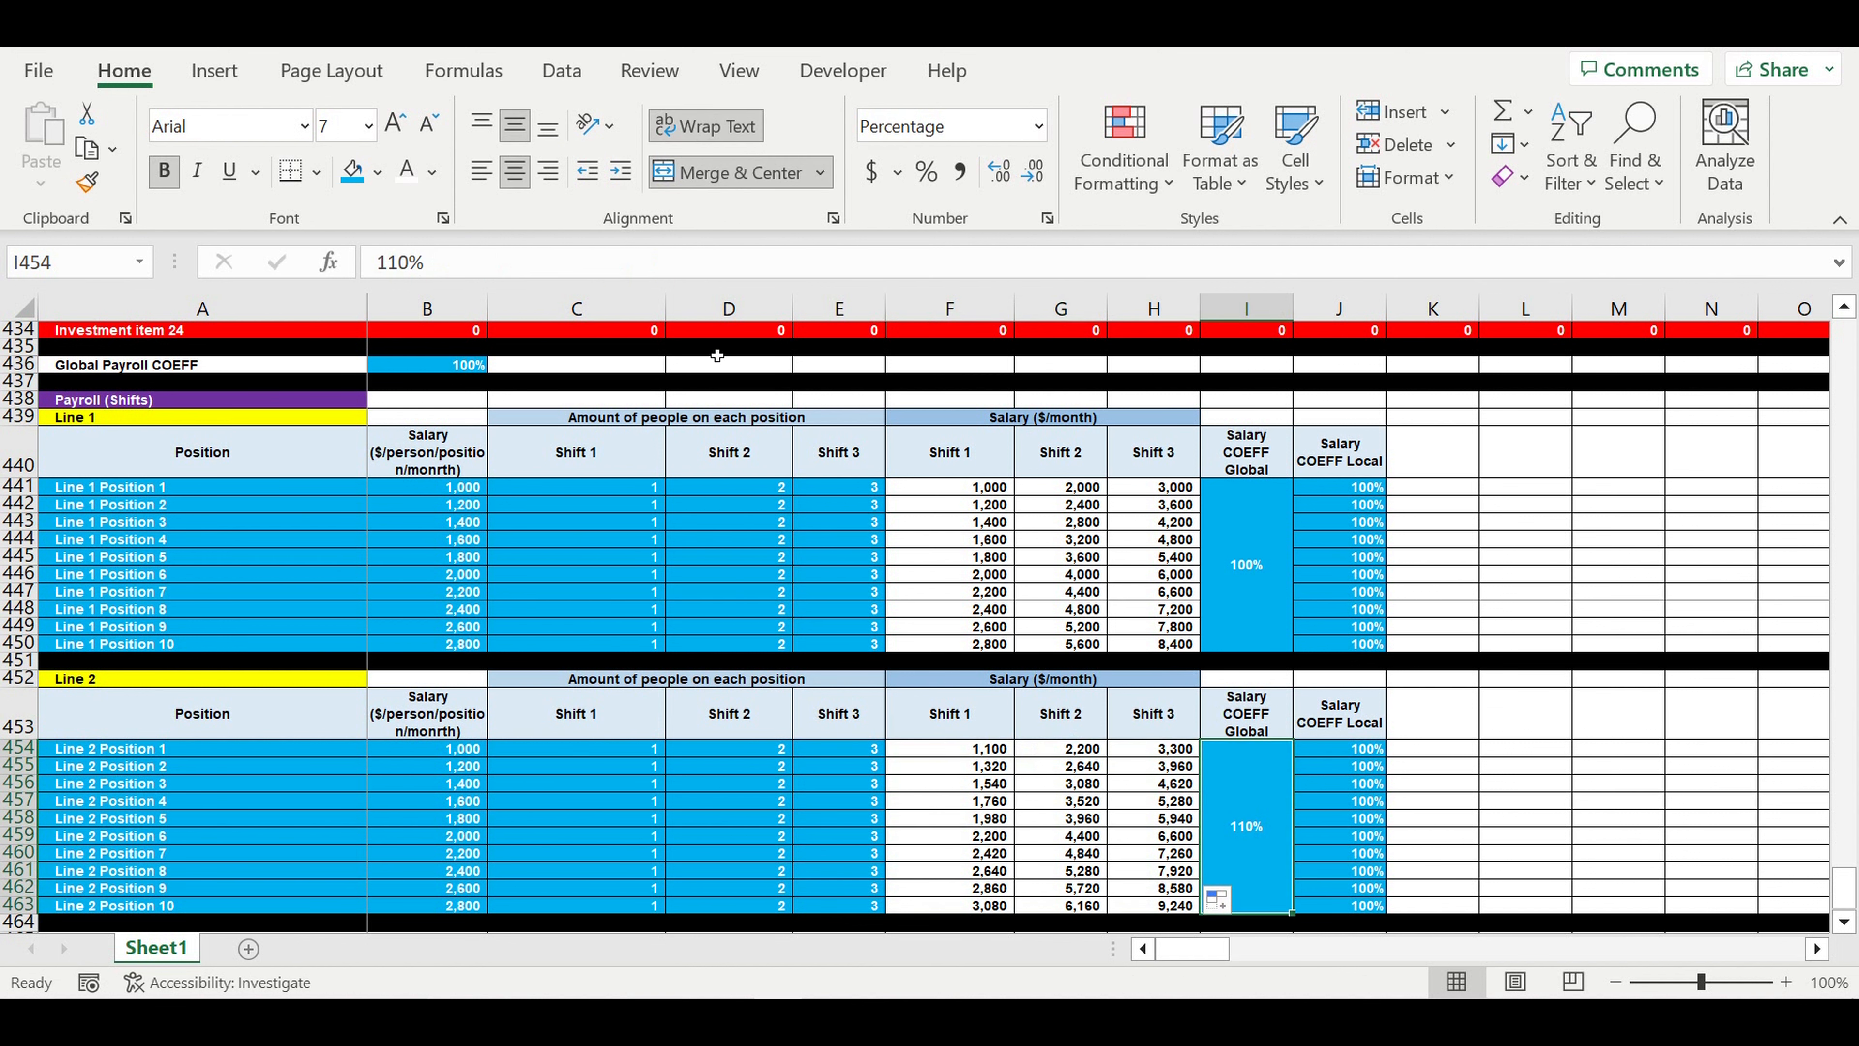
{"action": "type", "text": "120"}
{"action": "key", "text": "Return"}
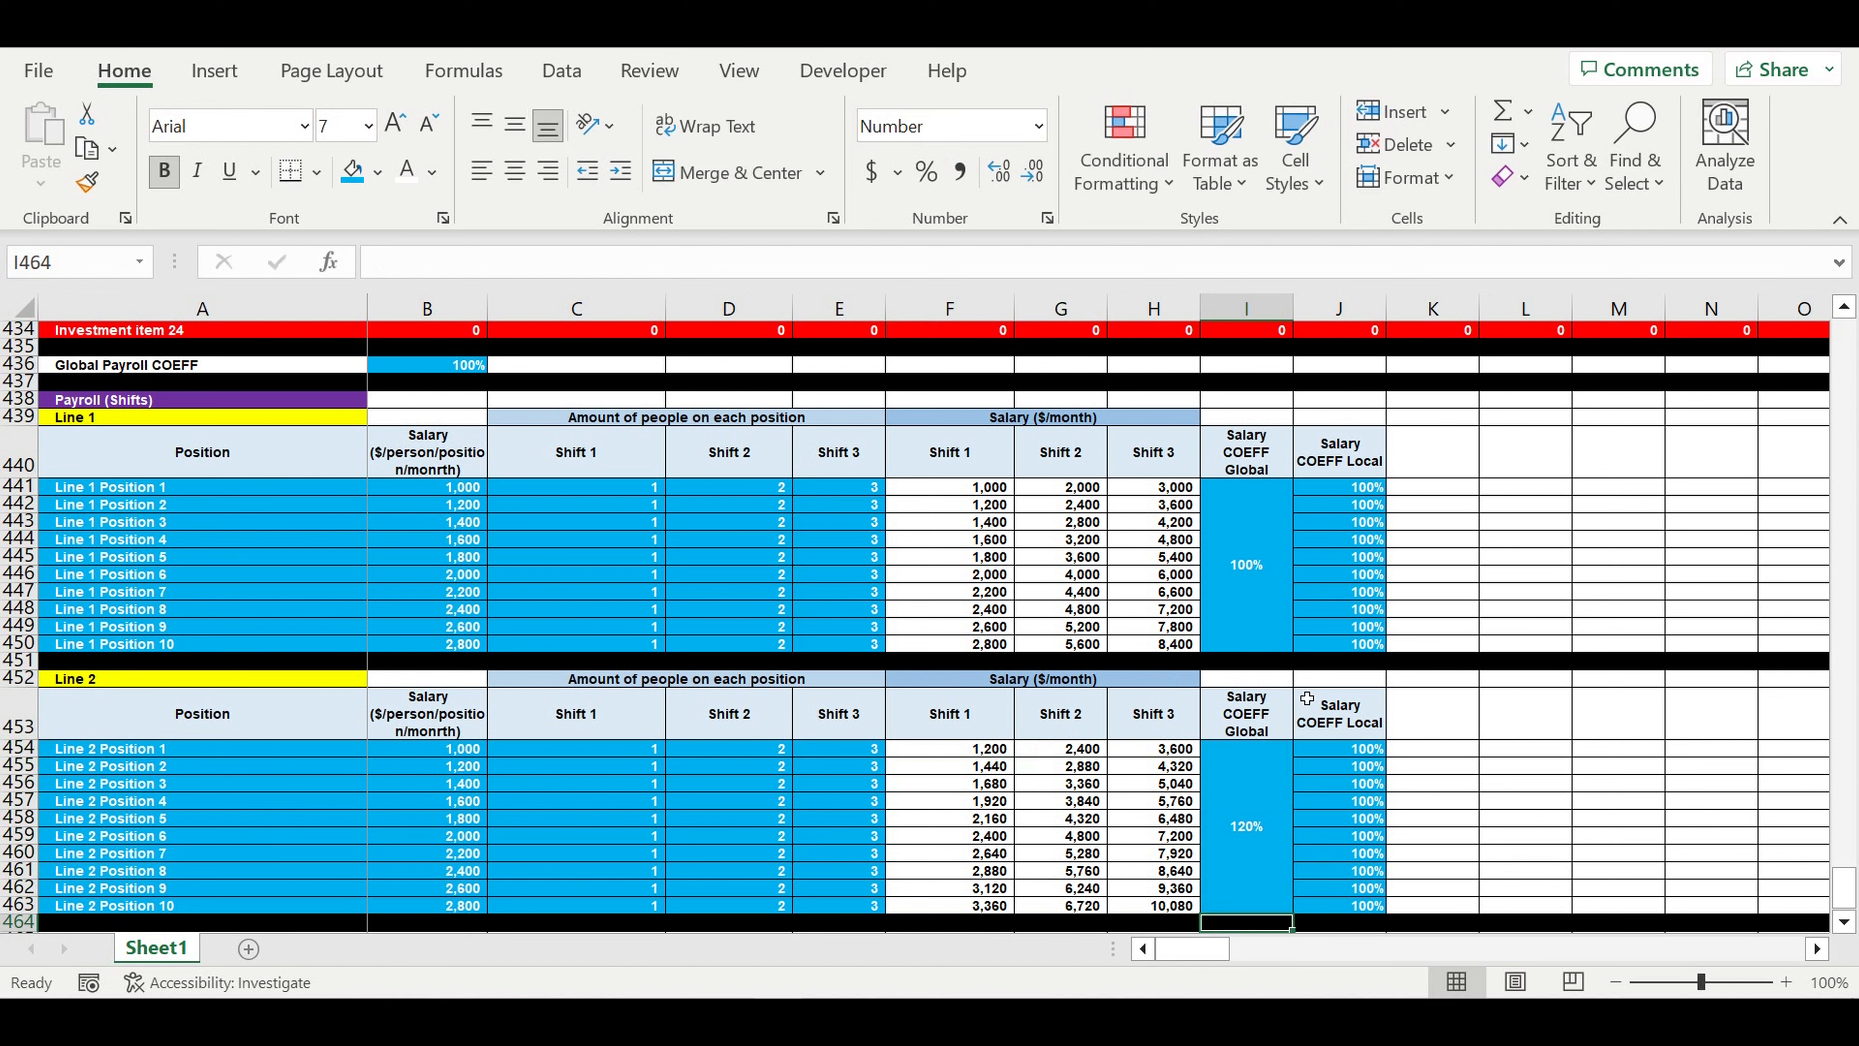
{"action": "left_click", "coordinate": [1246, 827]}
{"action": "type", "text": "100"}
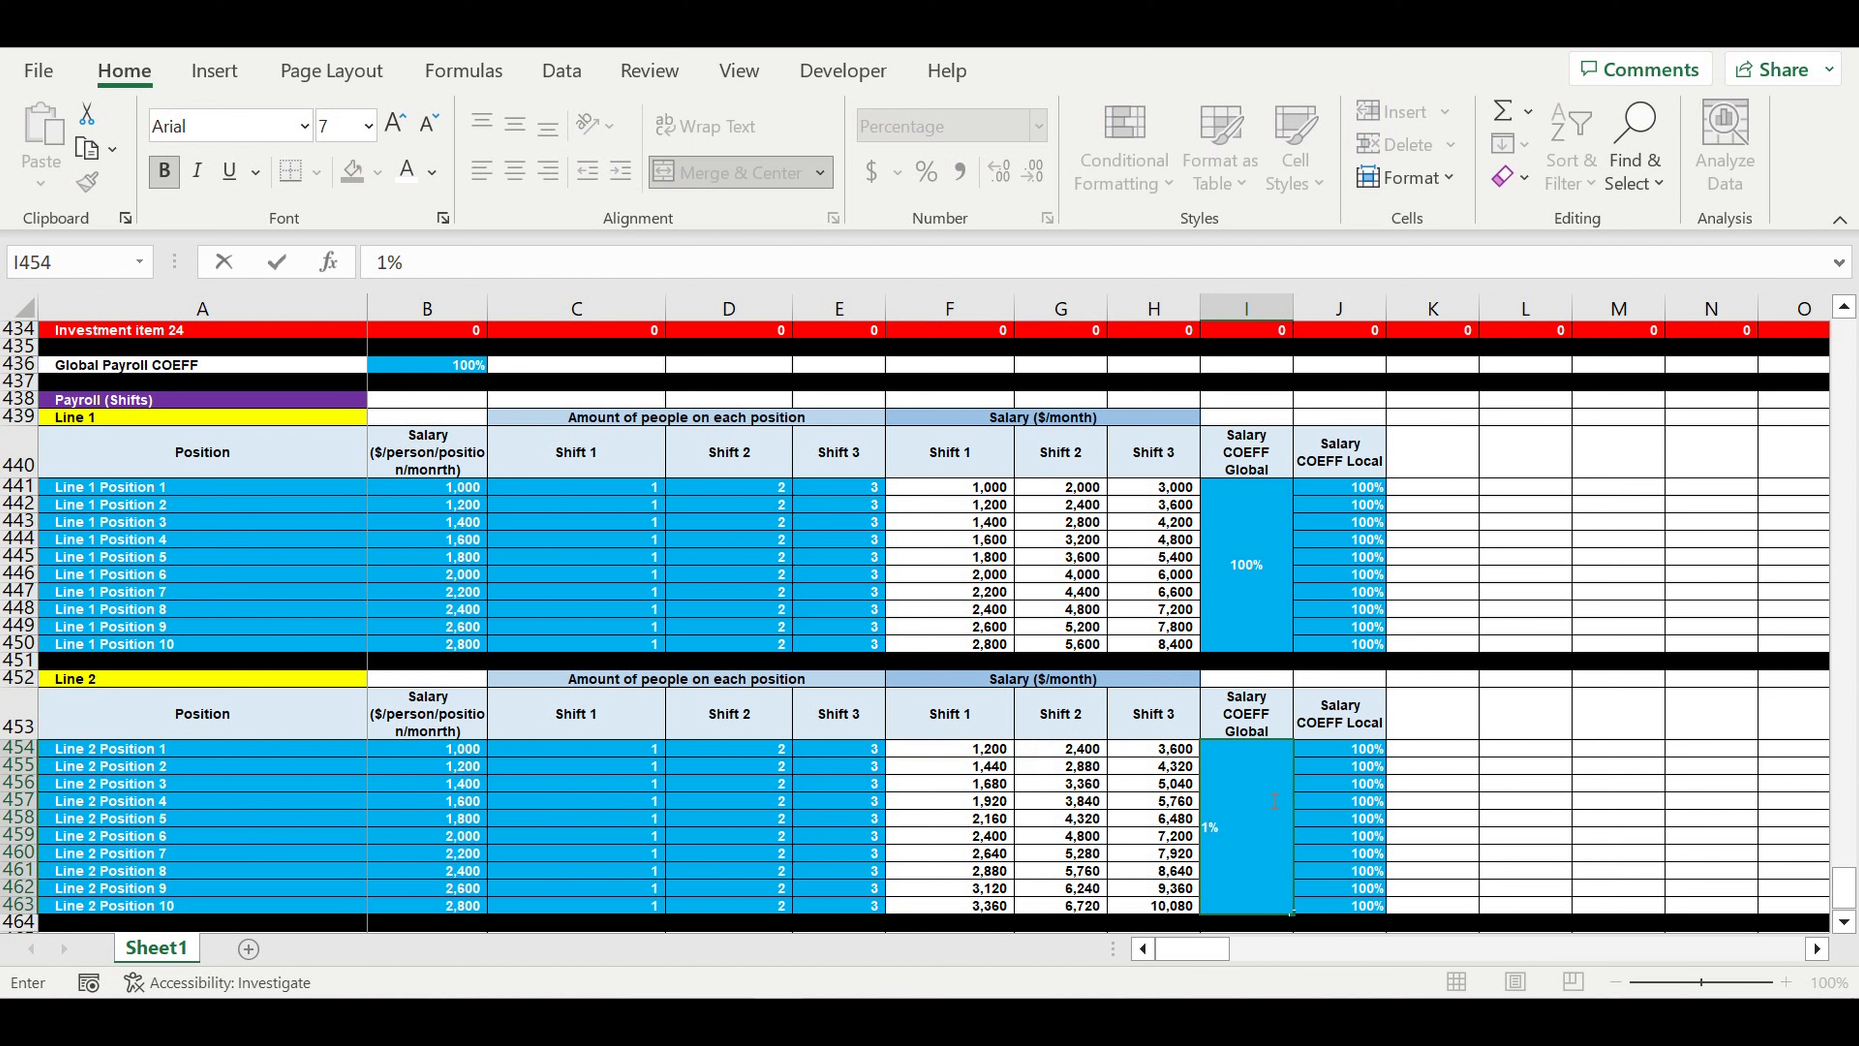
{"action": "key", "text": "Return"}
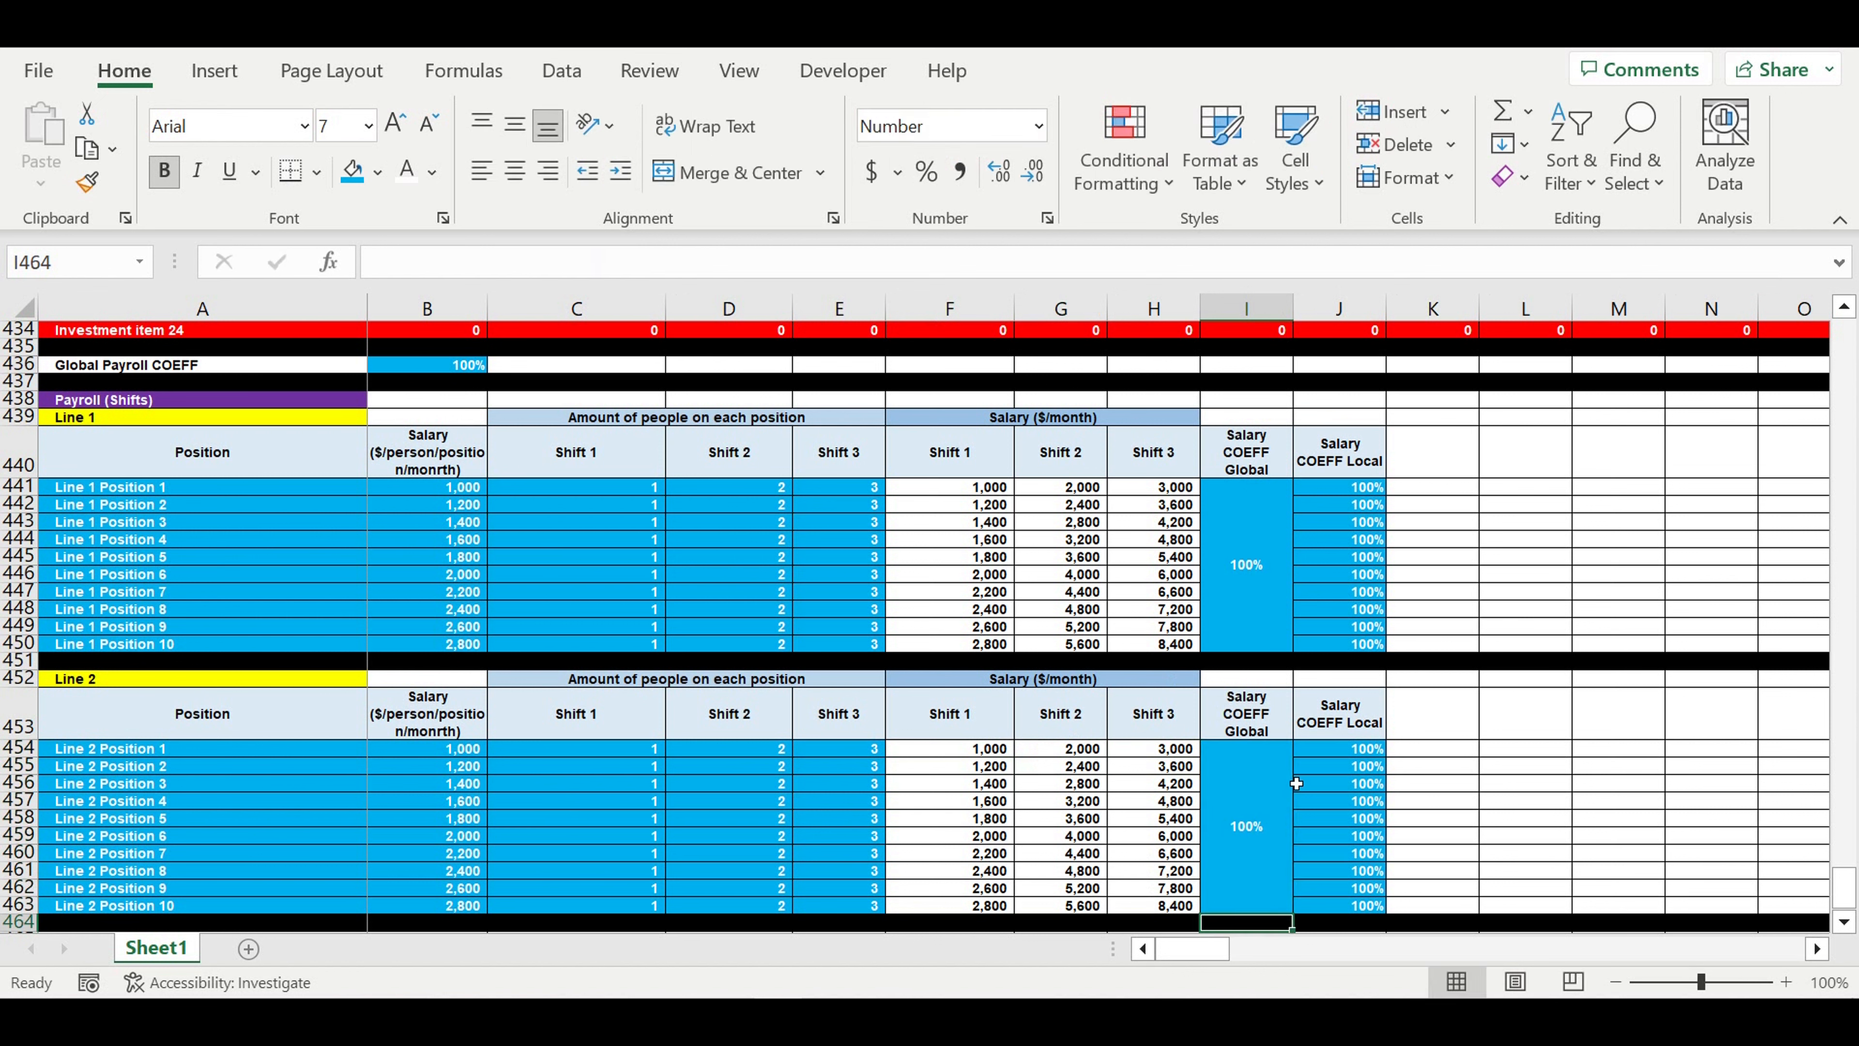
{"action": "left_click", "coordinate": [1279, 816]}
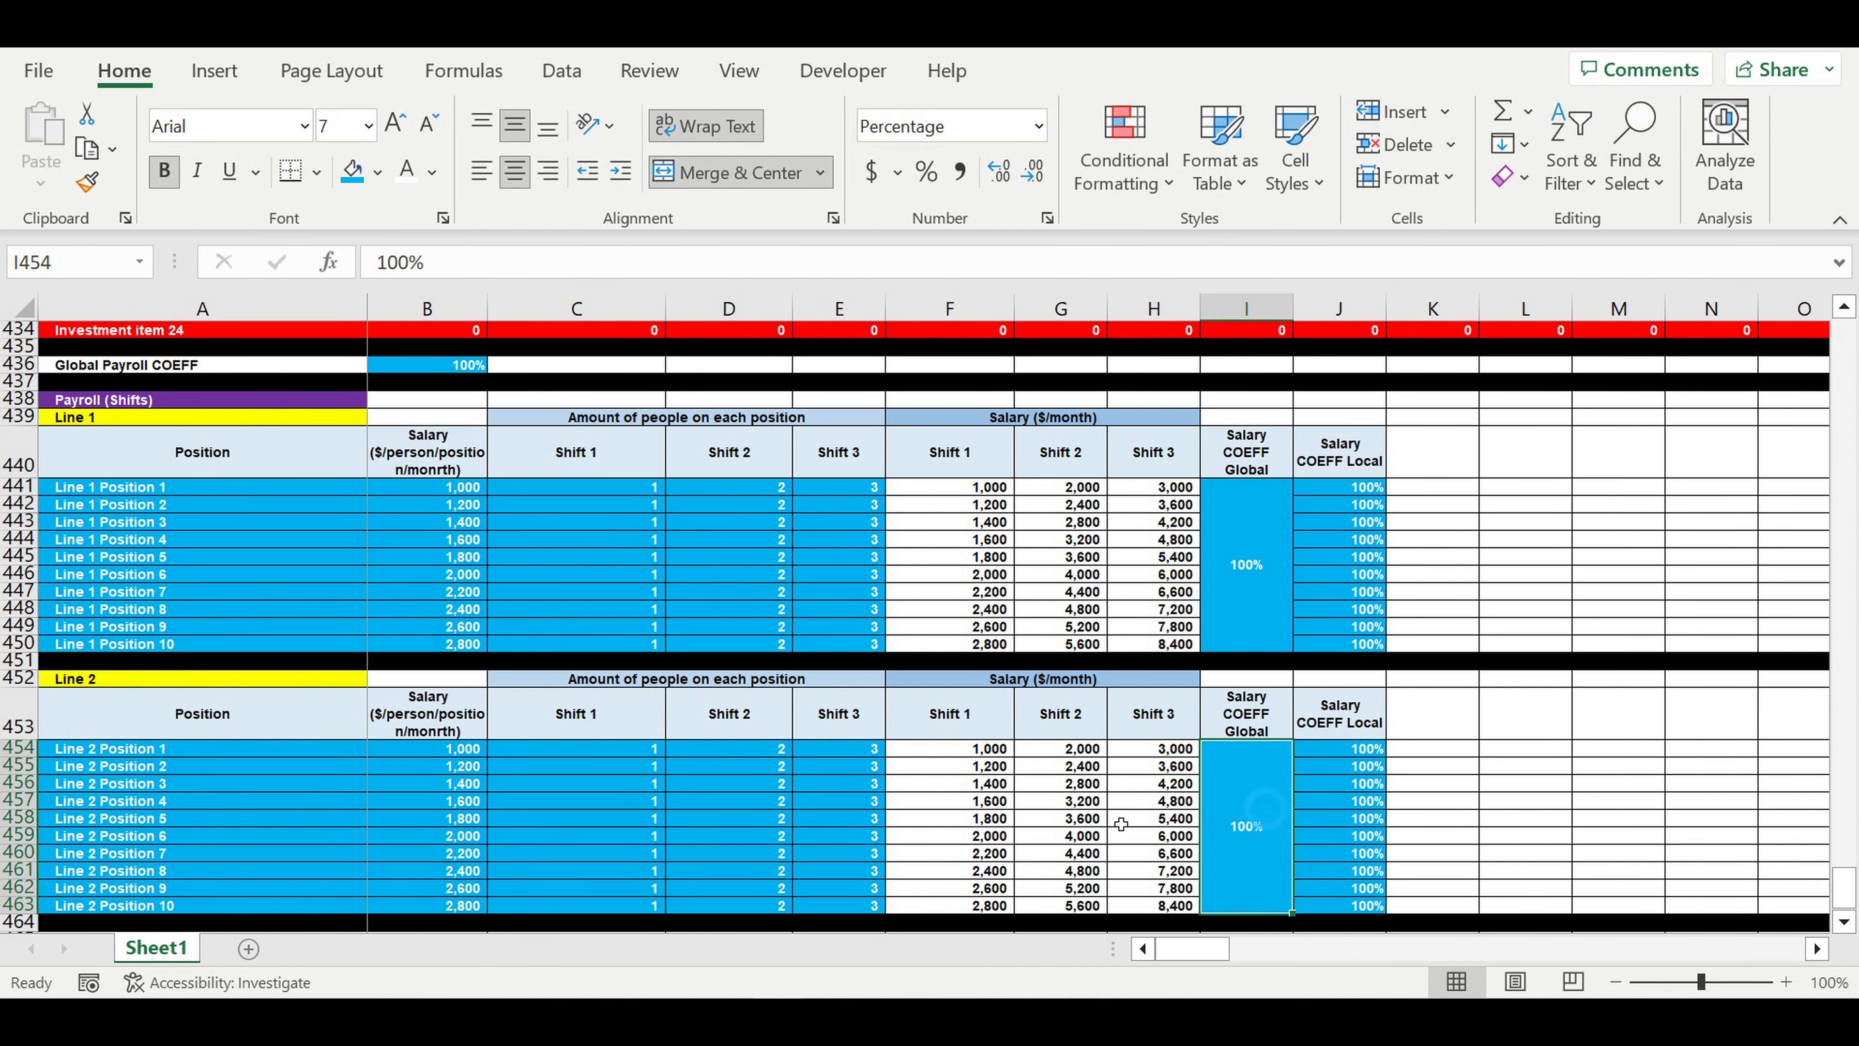
{"action": "scroll", "coordinate": [702, 701], "scroll_direction": "up", "scroll_amount": 2}
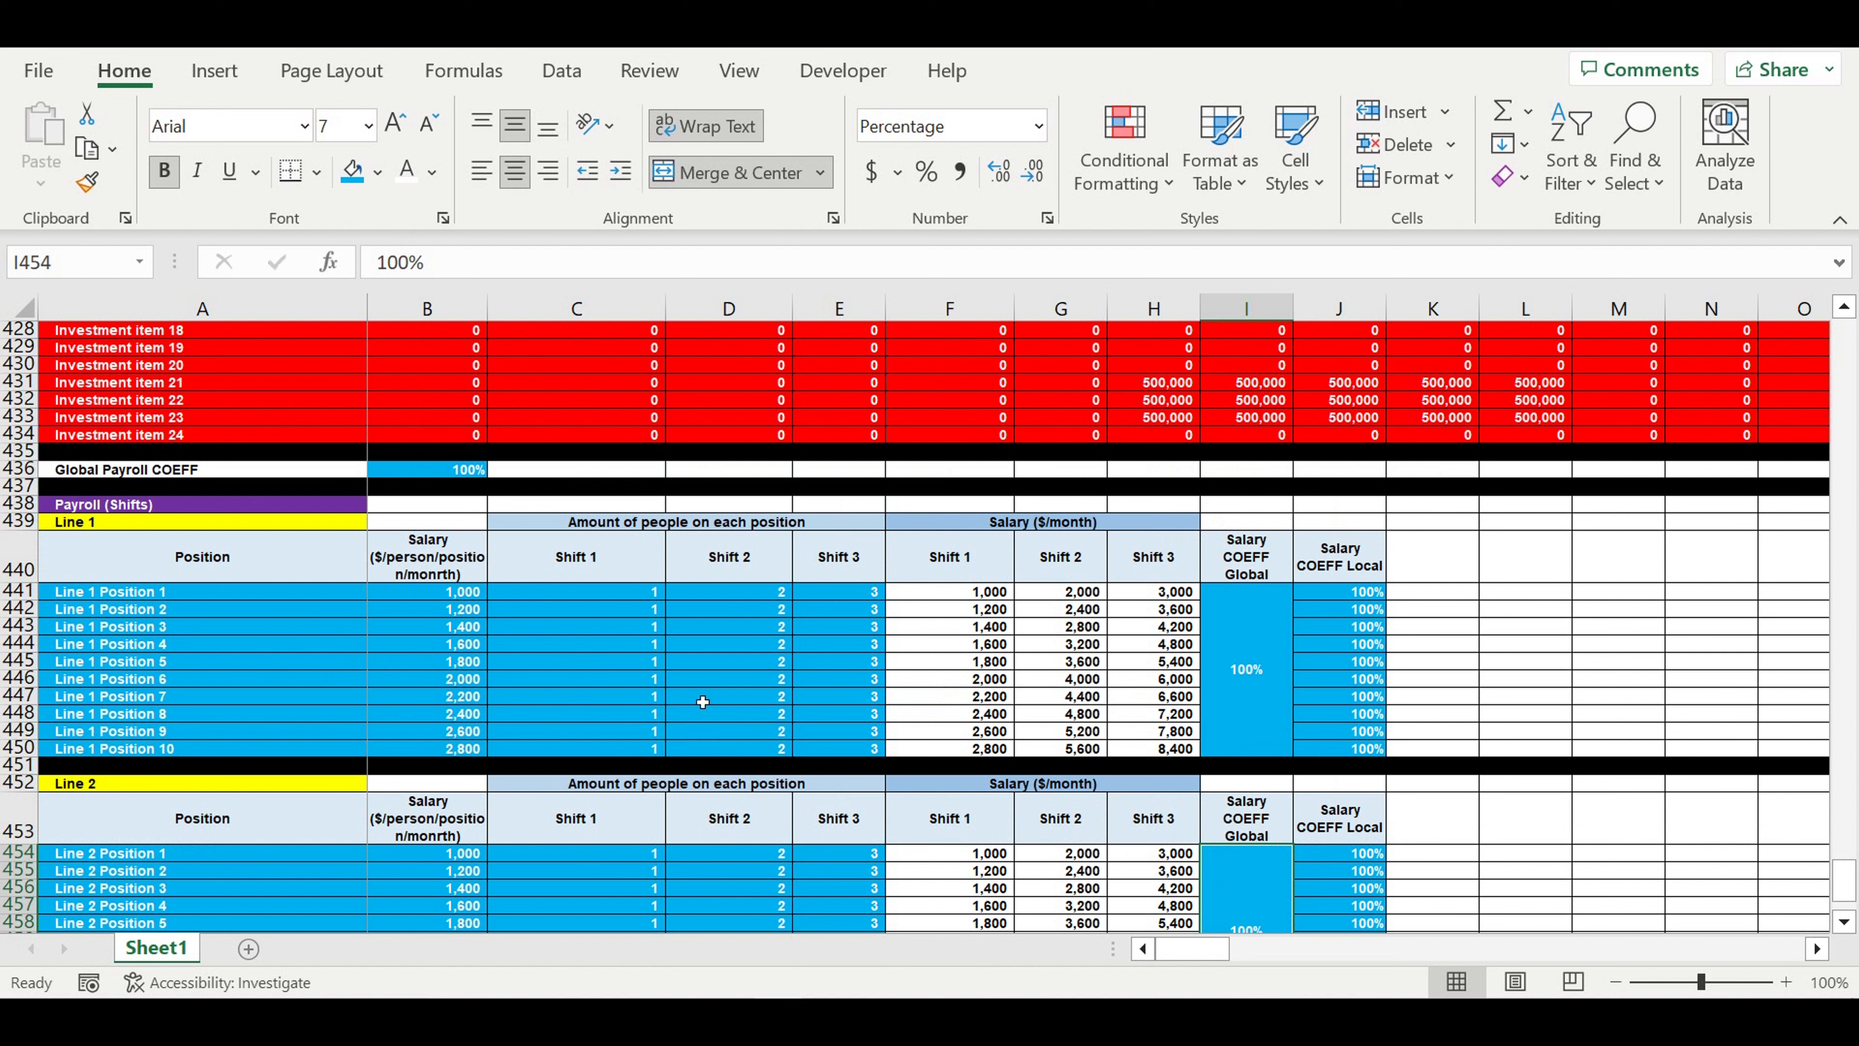
{"action": "left_click_drag", "start_coordinate": [209, 599], "coordinate": [192, 747]}
{"action": "left_click_drag", "start_coordinate": [980, 599], "coordinate": [1171, 745]}
- Copy the Investment plan header rows 409:410 and paste them at A465 below the Line 2 payroll table
{"action": "scroll", "coordinate": [871, 672], "scroll_direction": "up", "scroll_amount": 4}
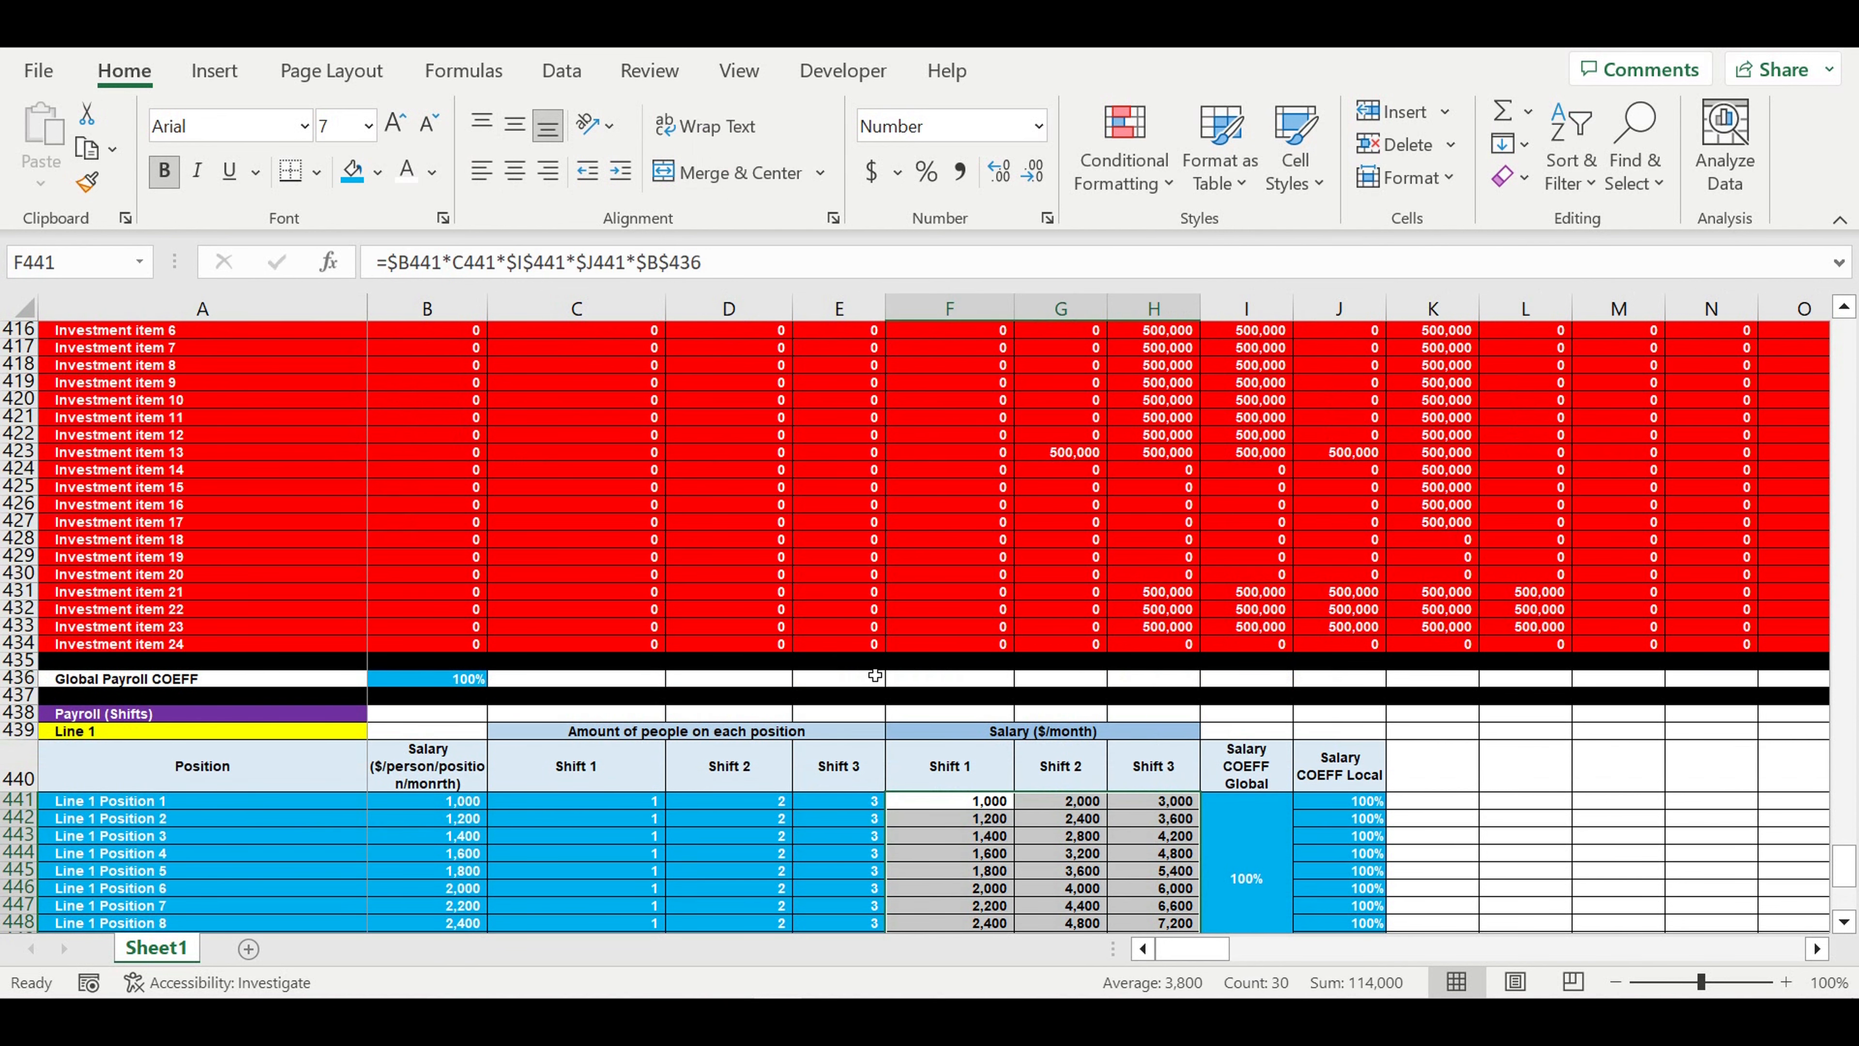
{"action": "scroll", "coordinate": [875, 676], "scroll_direction": "up", "scroll_amount": 4}
{"action": "left_click", "coordinate": [16, 419]}
{"action": "left_click_drag", "start_coordinate": [16, 419], "coordinate": [16, 434]}
{"action": "key", "text": "ctrl+c"}
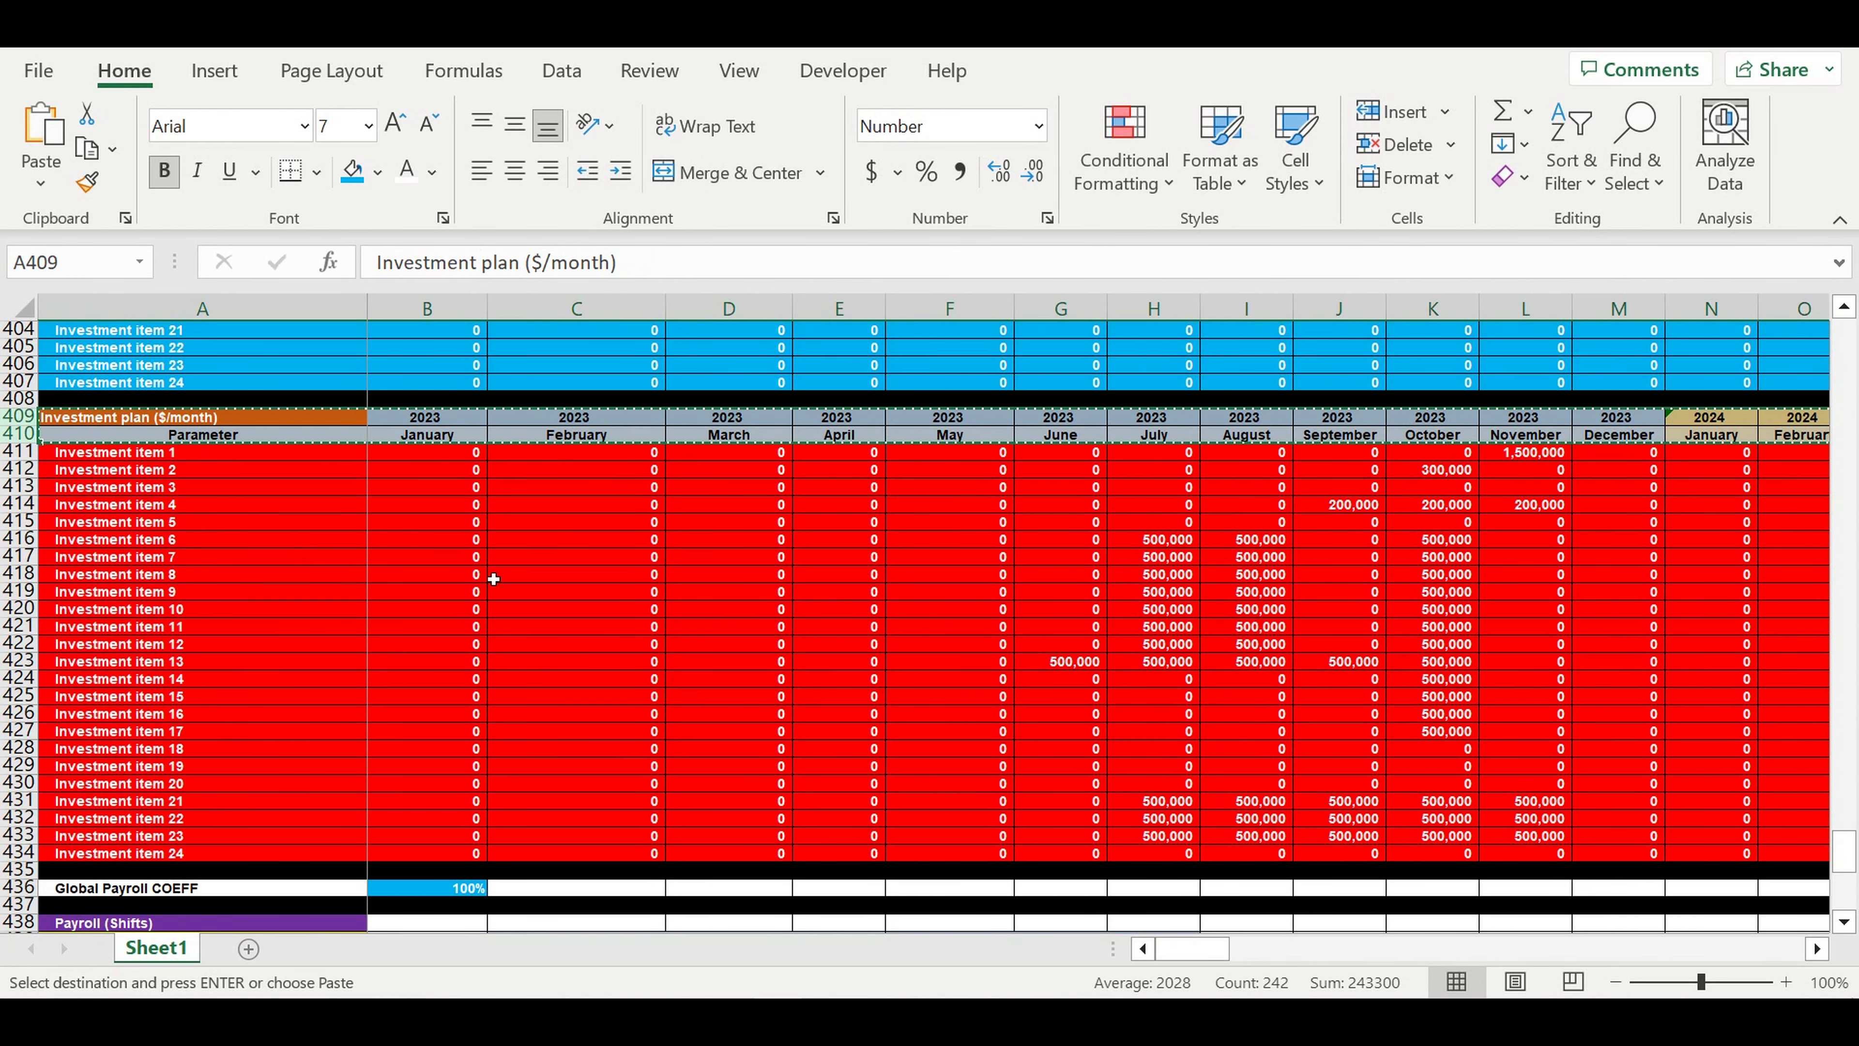
{"action": "scroll", "coordinate": [494, 575], "scroll_direction": "down", "scroll_amount": 10}
{"action": "scroll", "coordinate": [499, 568], "scroll_direction": "down", "scroll_amount": 3}
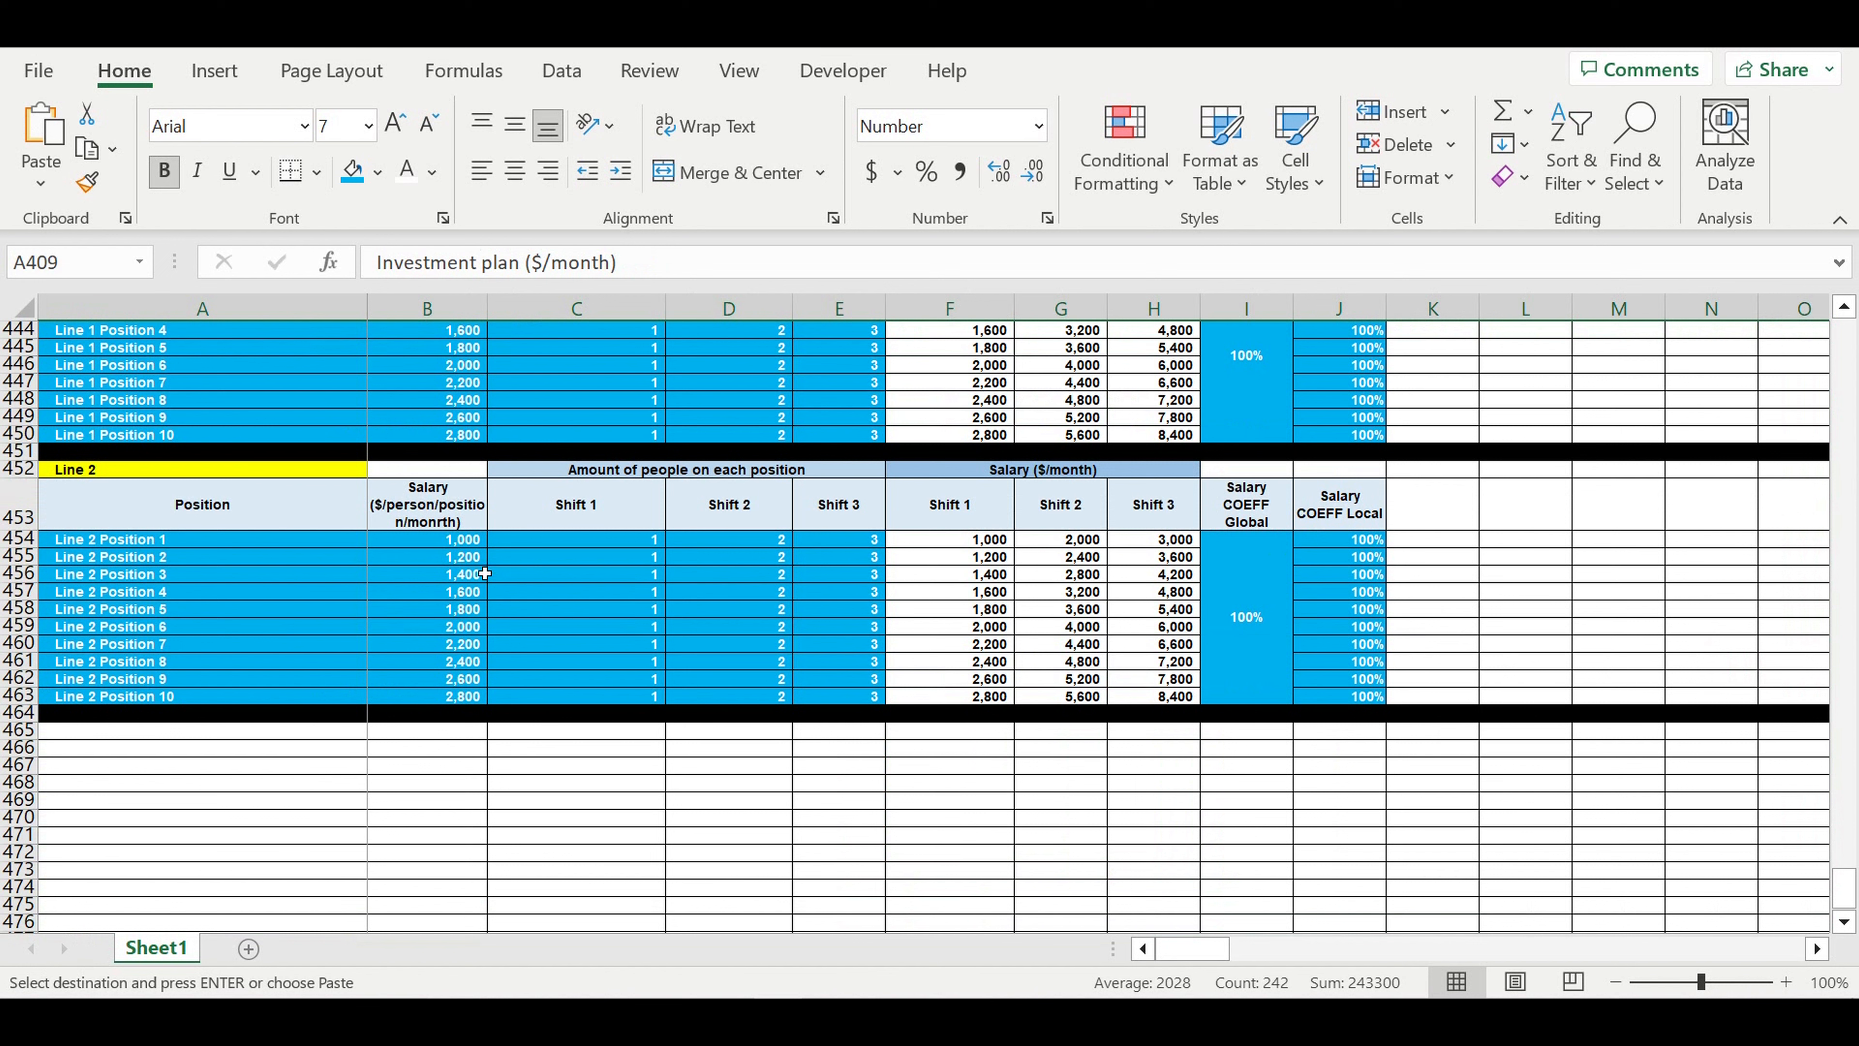
{"action": "left_click", "coordinate": [139, 739]}
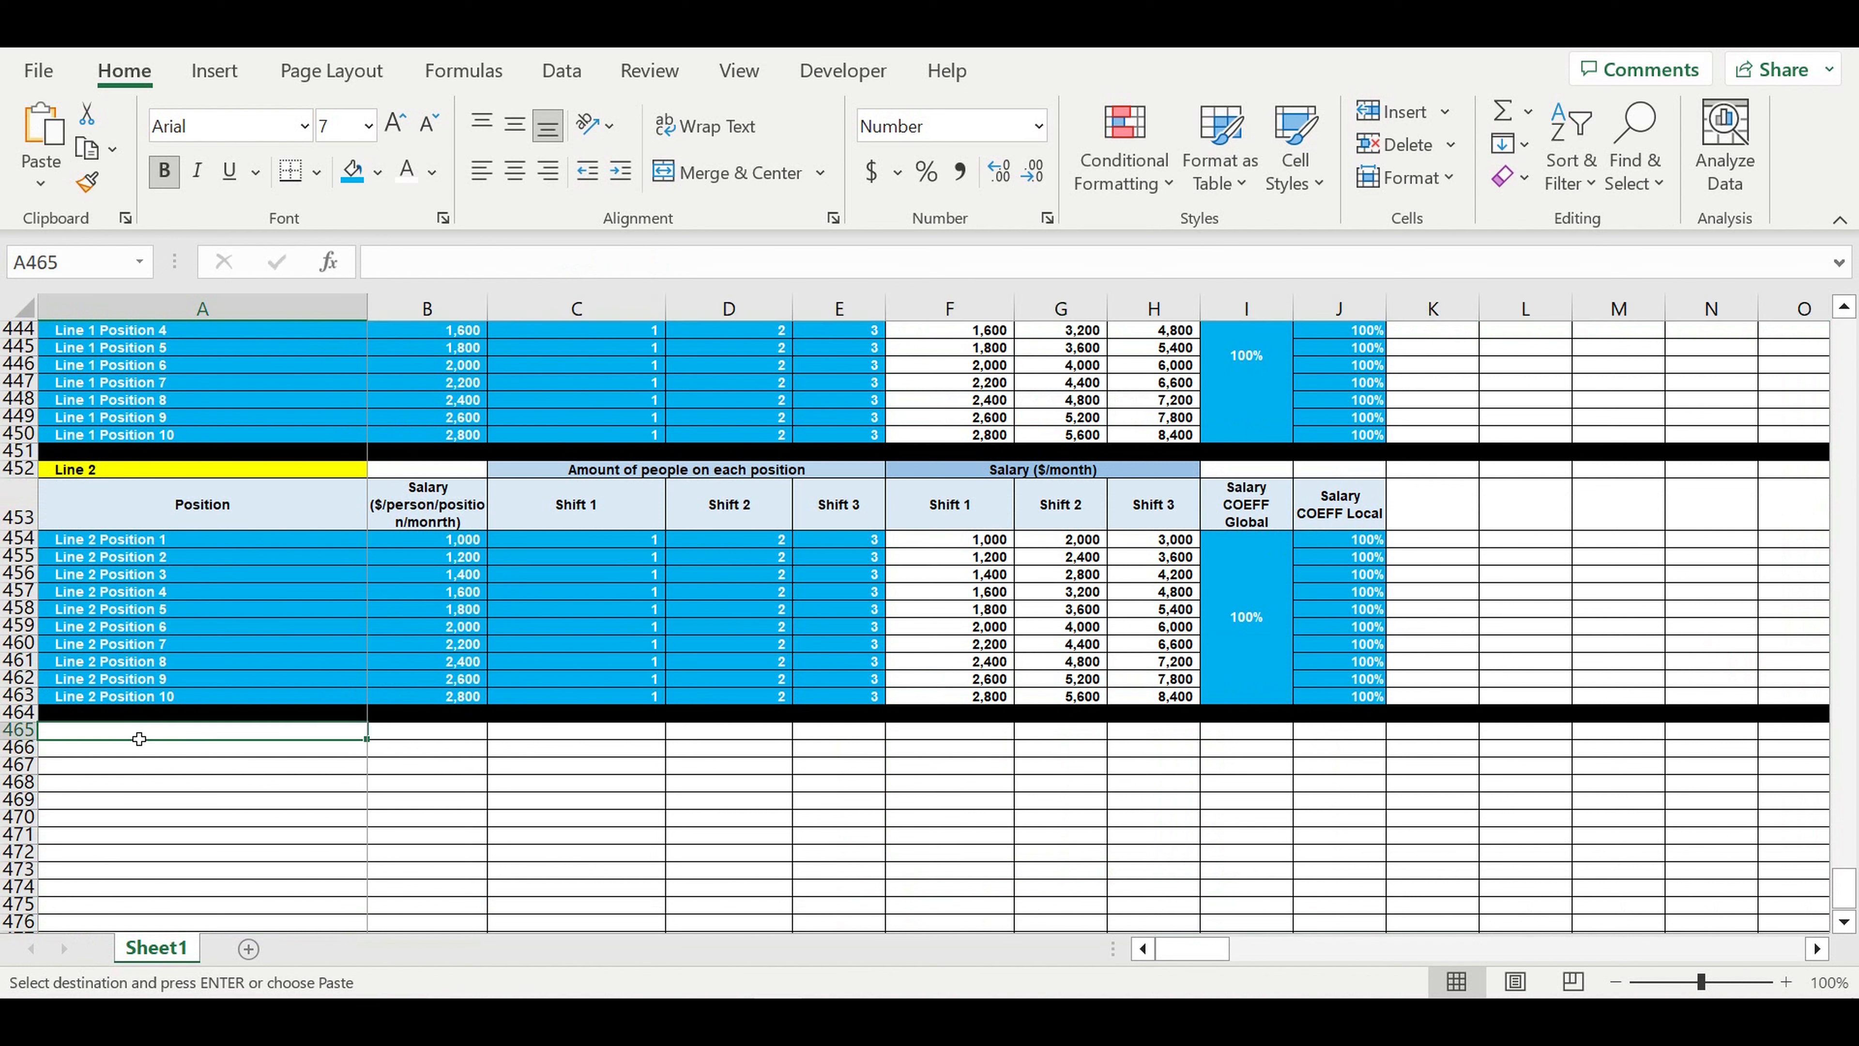
{"action": "key", "text": "ctrl+v"}
- Replace the year formula in B465 with a link to the Investment plan's year cell B409
{"action": "left_click", "coordinate": [415, 780]}
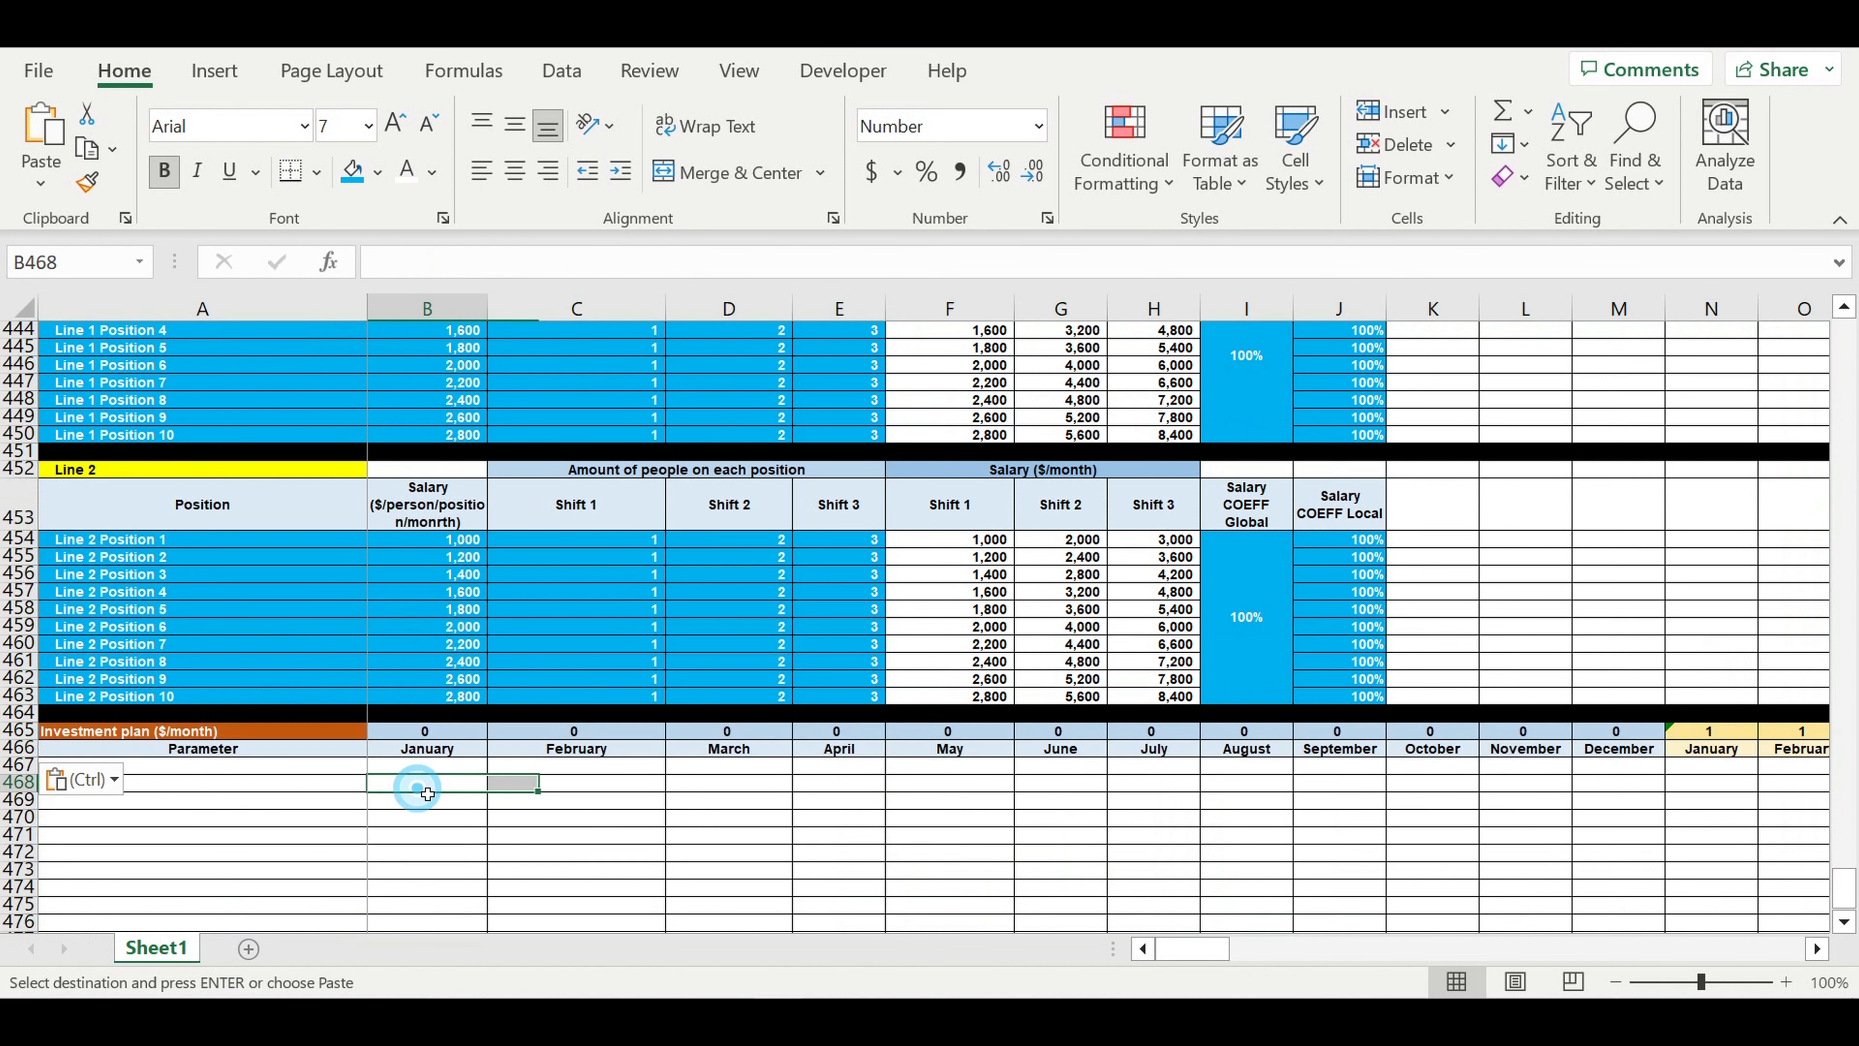
{"action": "left_click", "coordinate": [415, 736]}
{"action": "key", "text": "F2"}
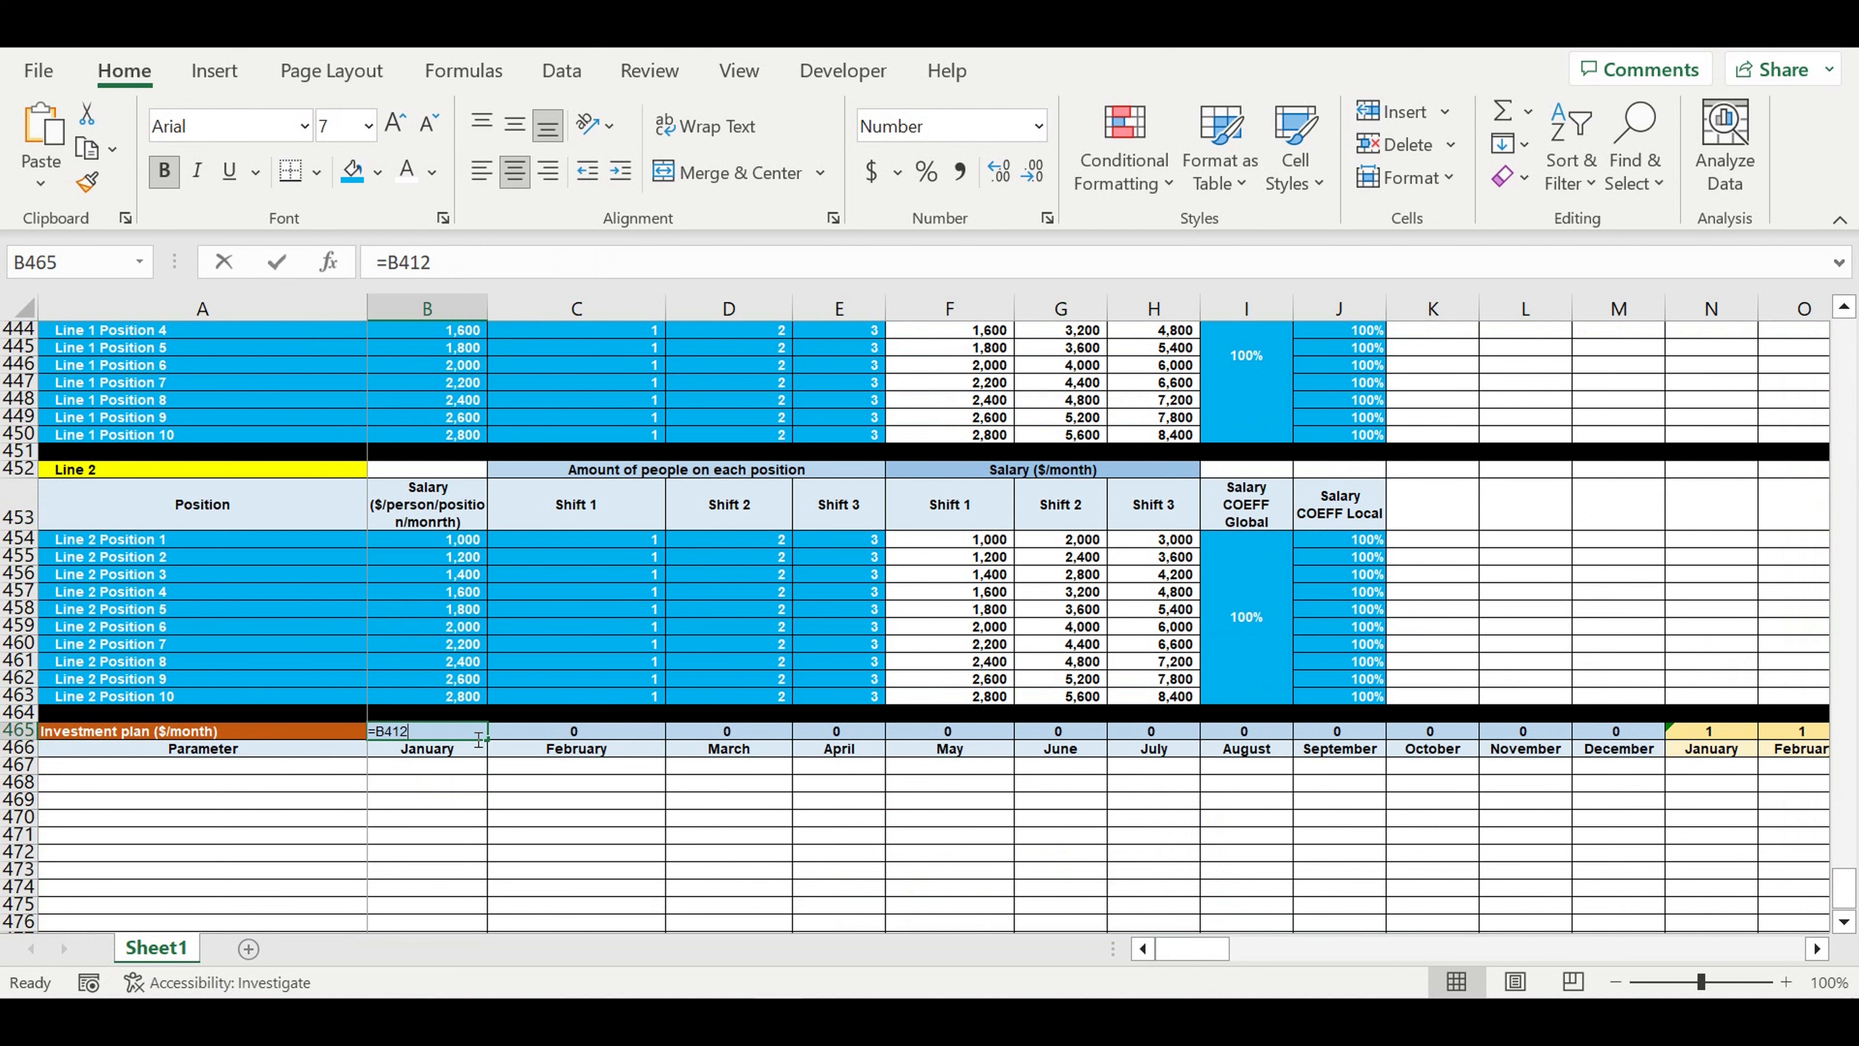
{"action": "key", "text": "BackSpace"}
{"action": "key", "text": "BackSpace"}
{"action": "key", "text": "BackSpace"}
{"action": "key", "text": "BackSpace"}
{"action": "scroll", "coordinate": [480, 725], "scroll_direction": "up", "scroll_amount": 15}
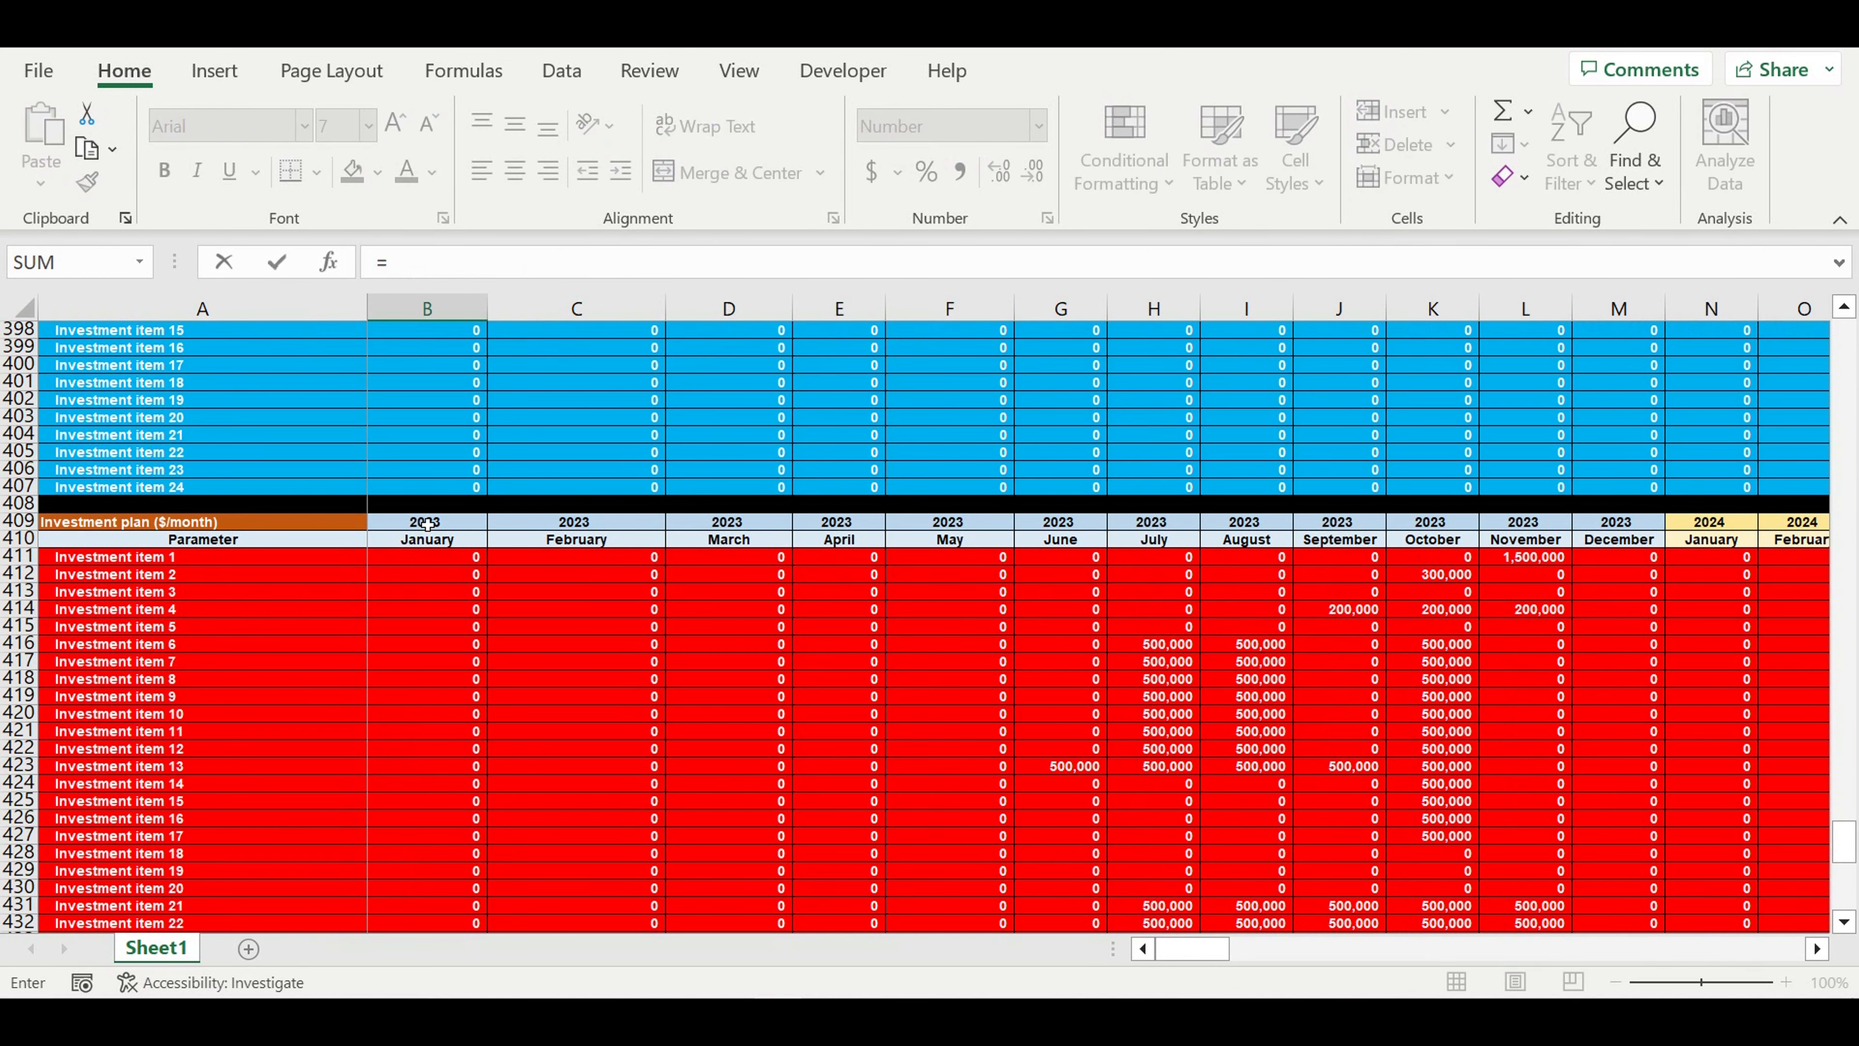
{"action": "left_click", "coordinate": [427, 524]}
{"action": "key", "text": "Return"}
- Rename the pasted section title in A465 as "Shifts Payroll ($/month)"
{"action": "scroll", "coordinate": [627, 646], "scroll_direction": "down", "scroll_amount": 3}
{"action": "left_click", "coordinate": [313, 704]}
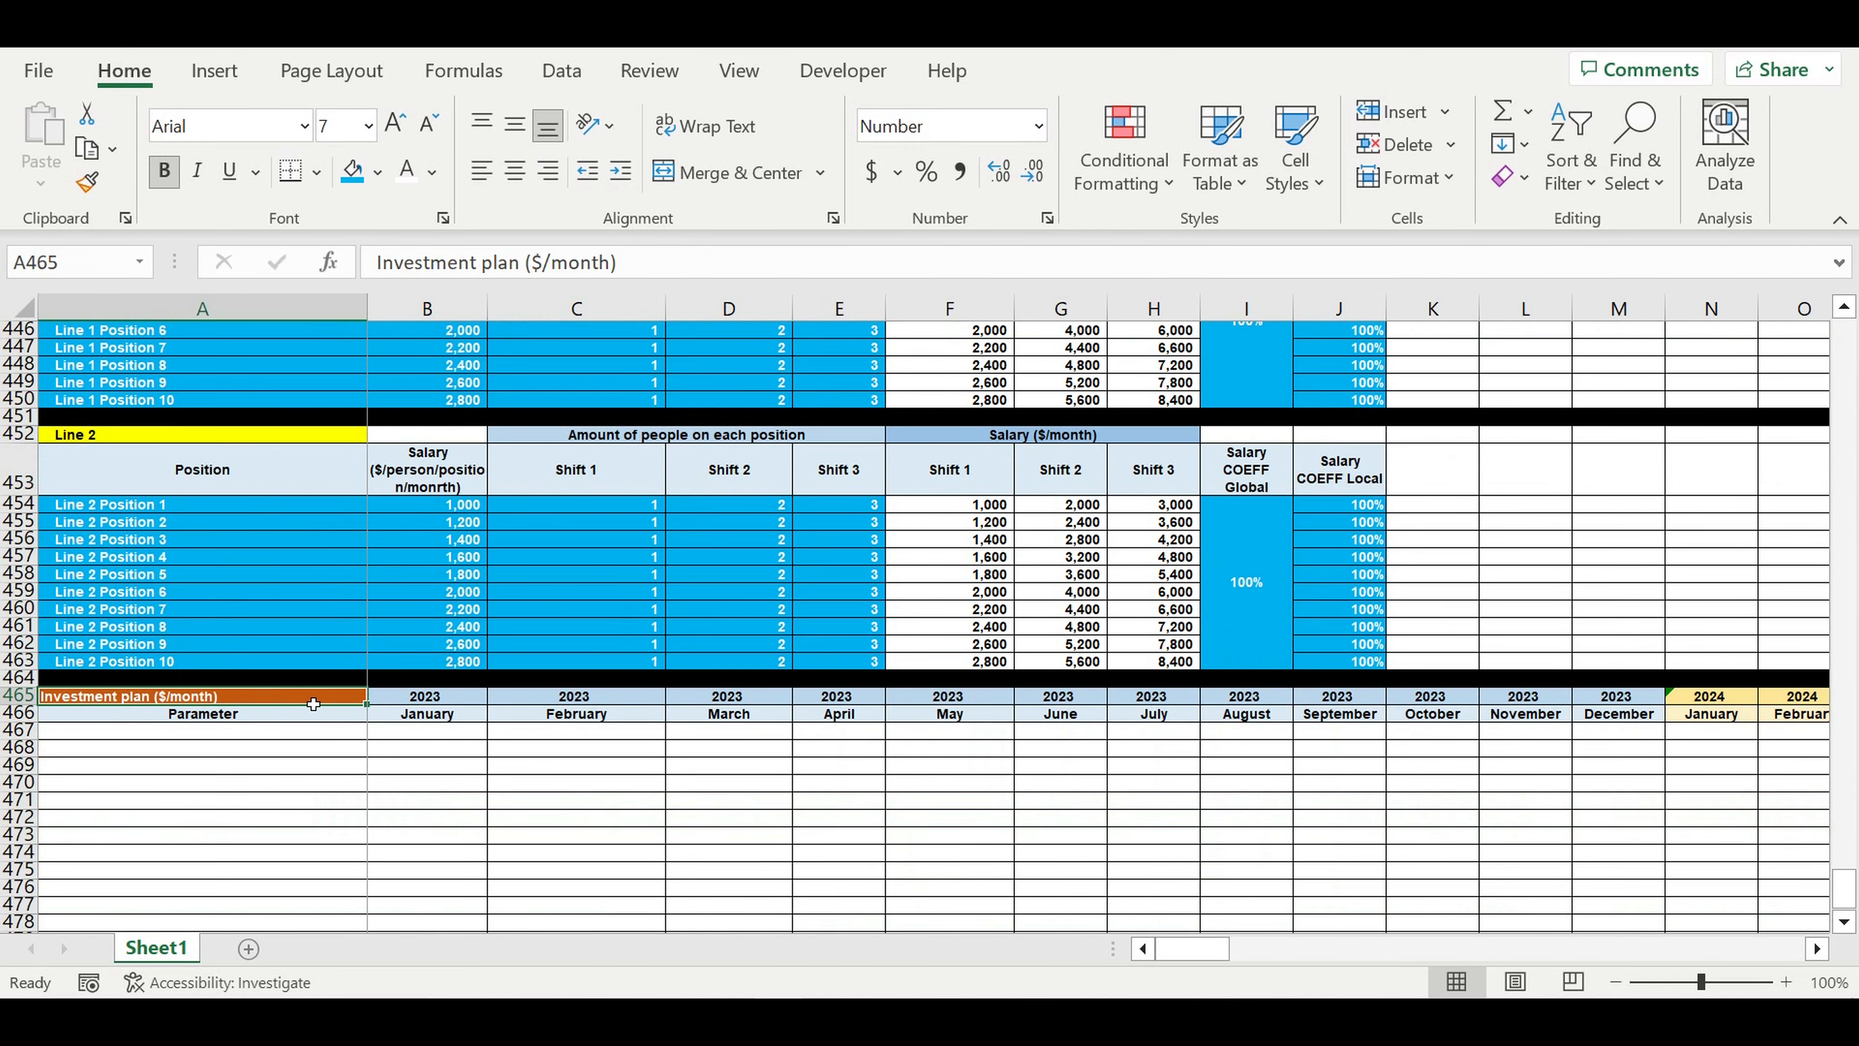
{"action": "type", "text": "Shifts Payro"}
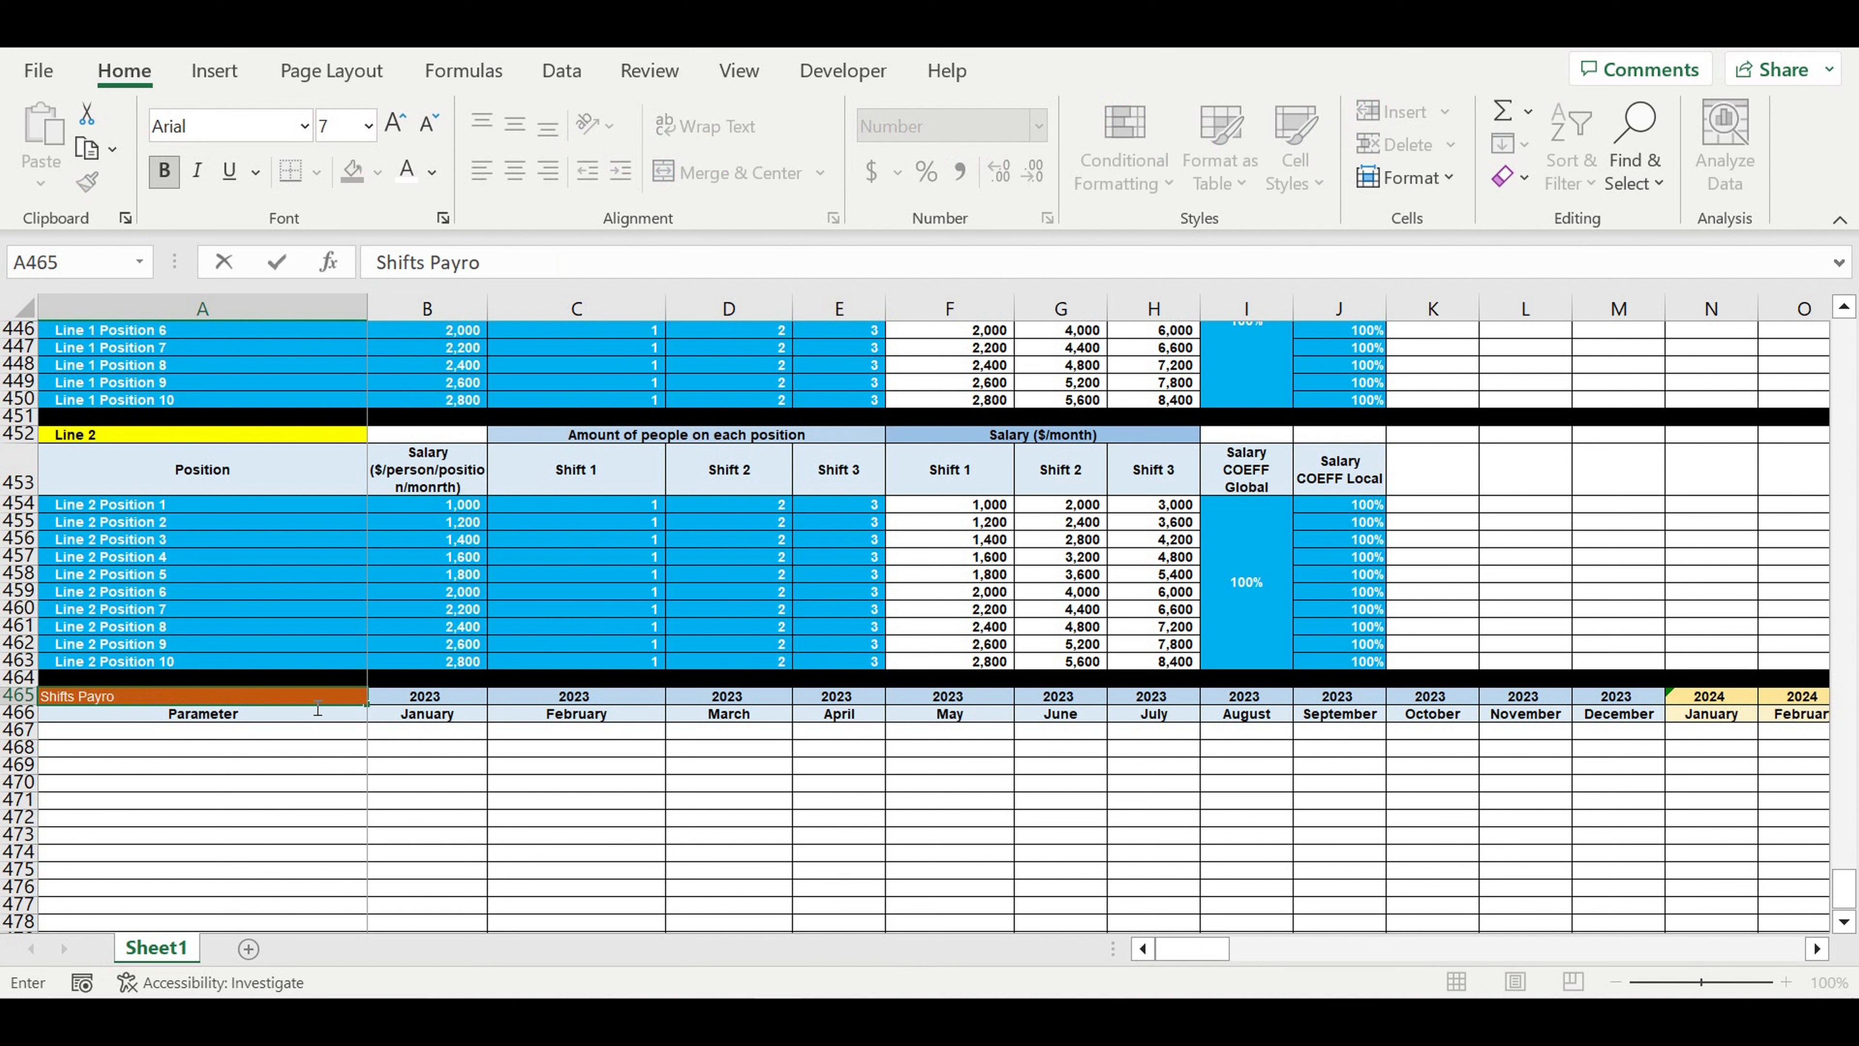
{"action": "type", "text": "ll ($/mo"}
{"action": "key", "text": "Return"}
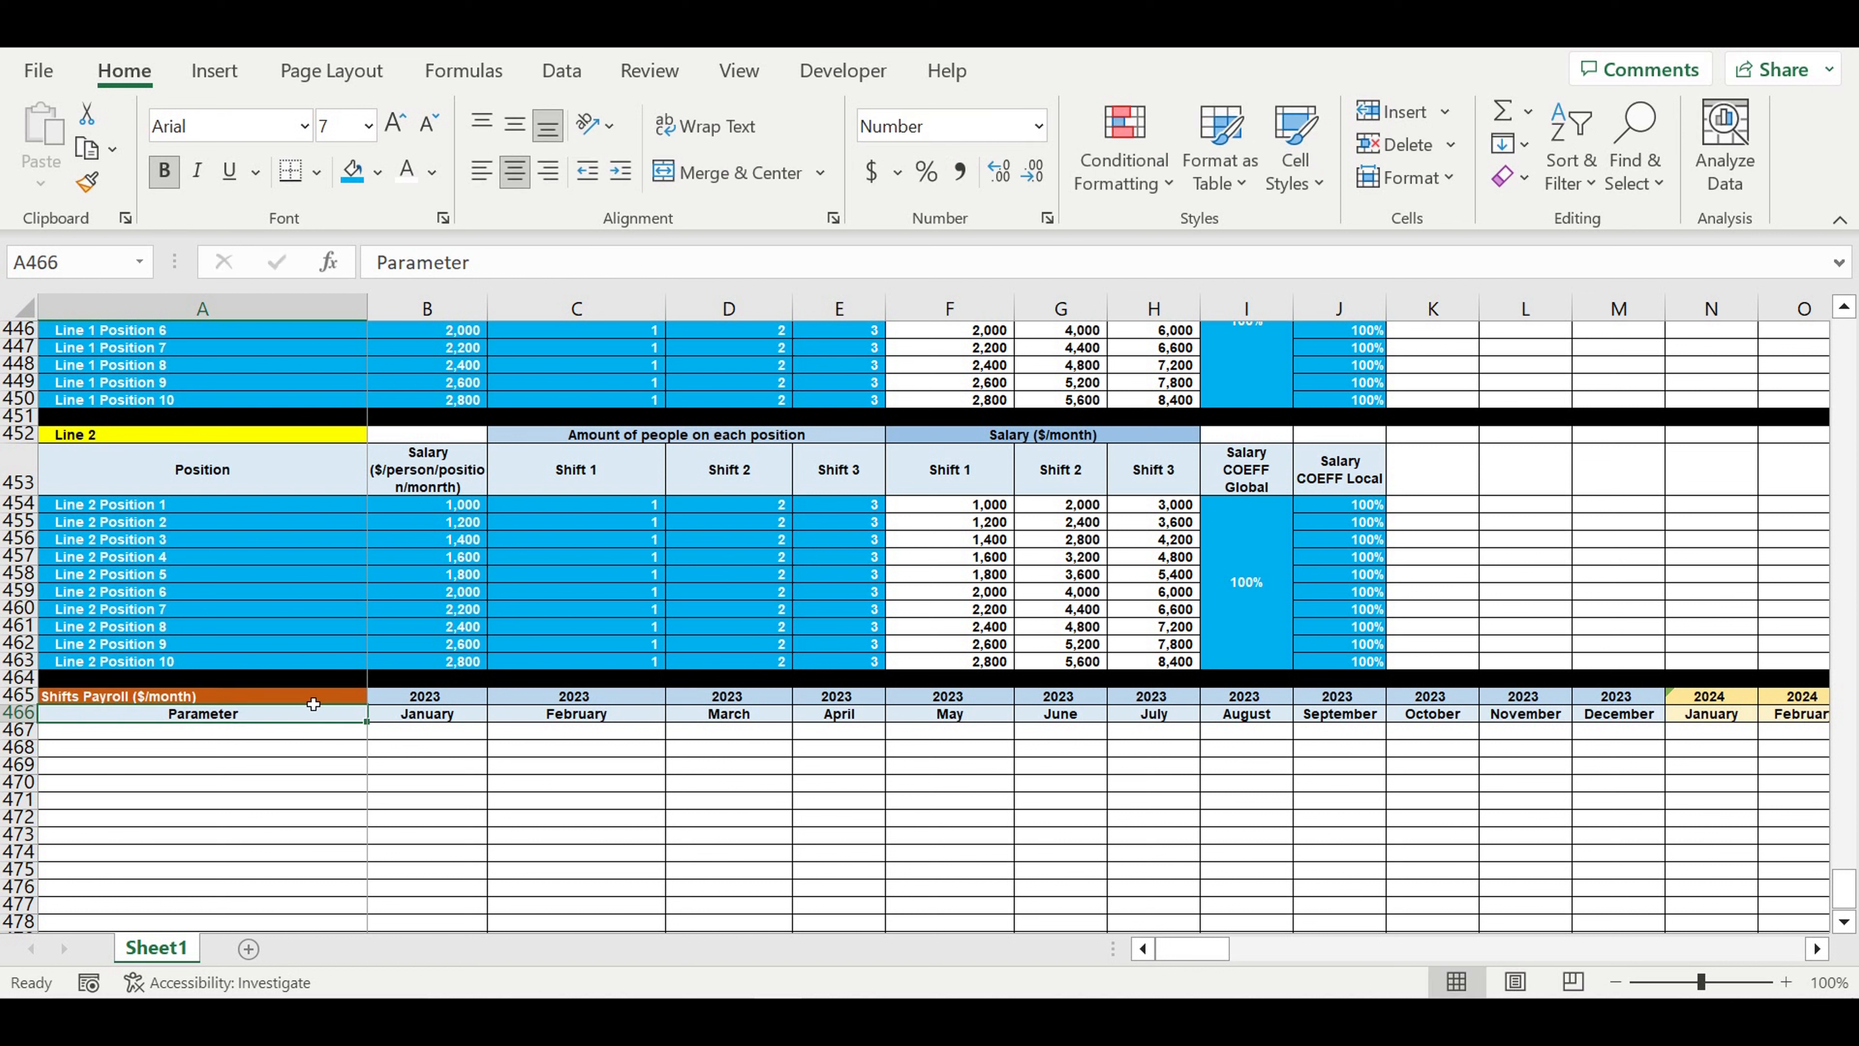
- Fill the Shifts Payroll title cell A465 with the recently used pink colour
{"action": "left_click", "coordinate": [241, 696]}
{"action": "left_click", "coordinate": [377, 172]}
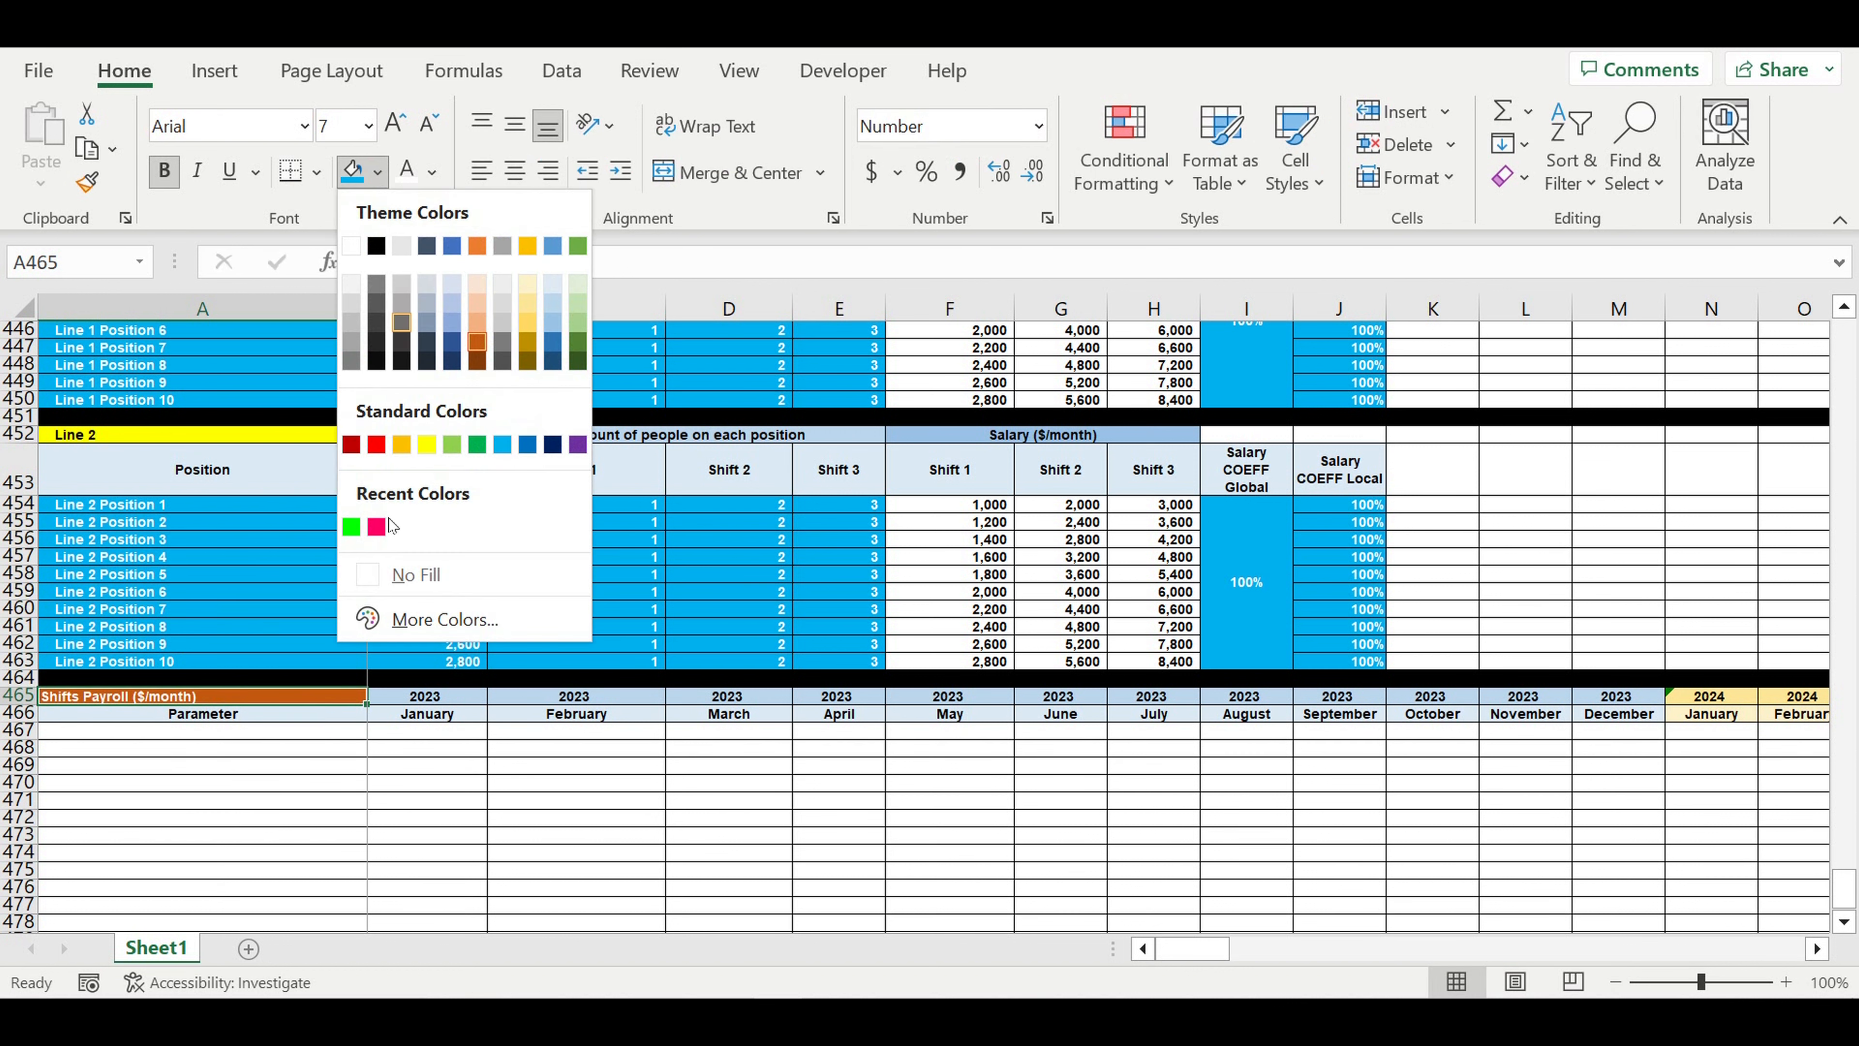
{"action": "left_click", "coordinate": [376, 526]}
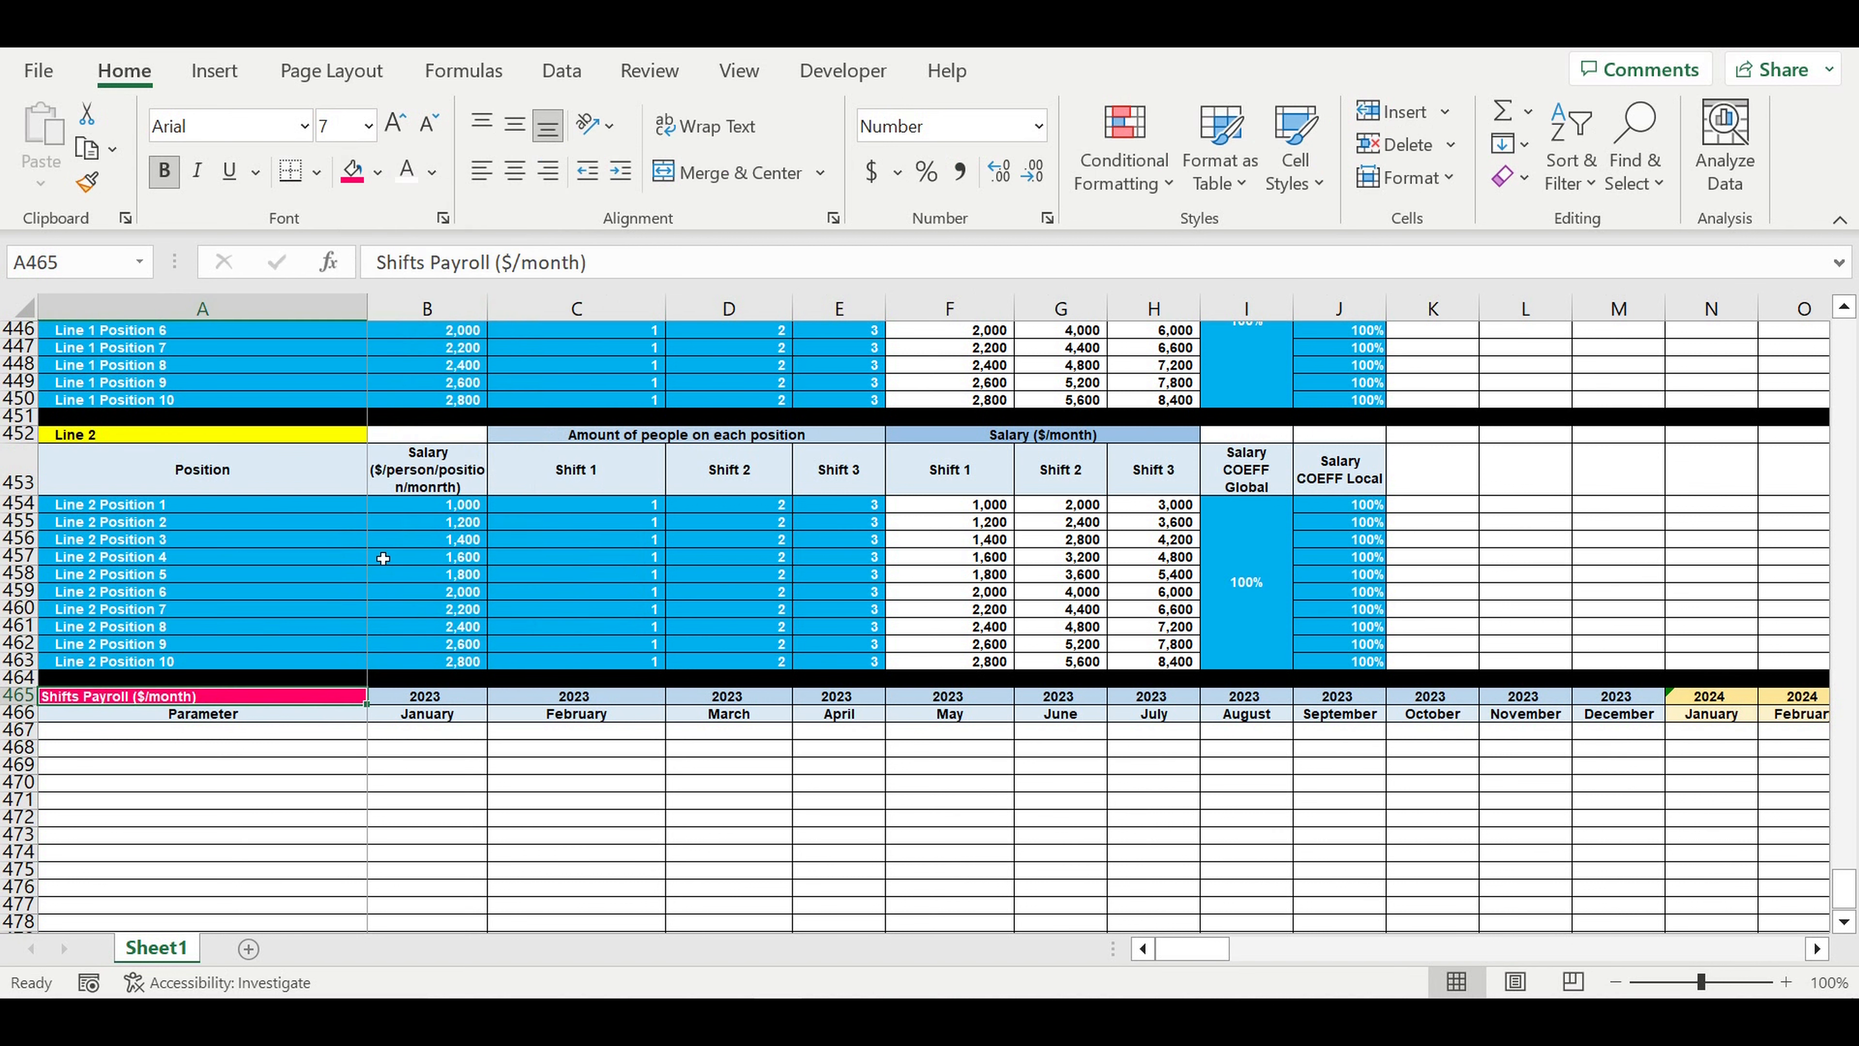
- Link A467, the first parameter row of Shifts Payroll, to the Line 1 Position 1 name in A441
{"action": "left_click", "coordinate": [250, 854]}
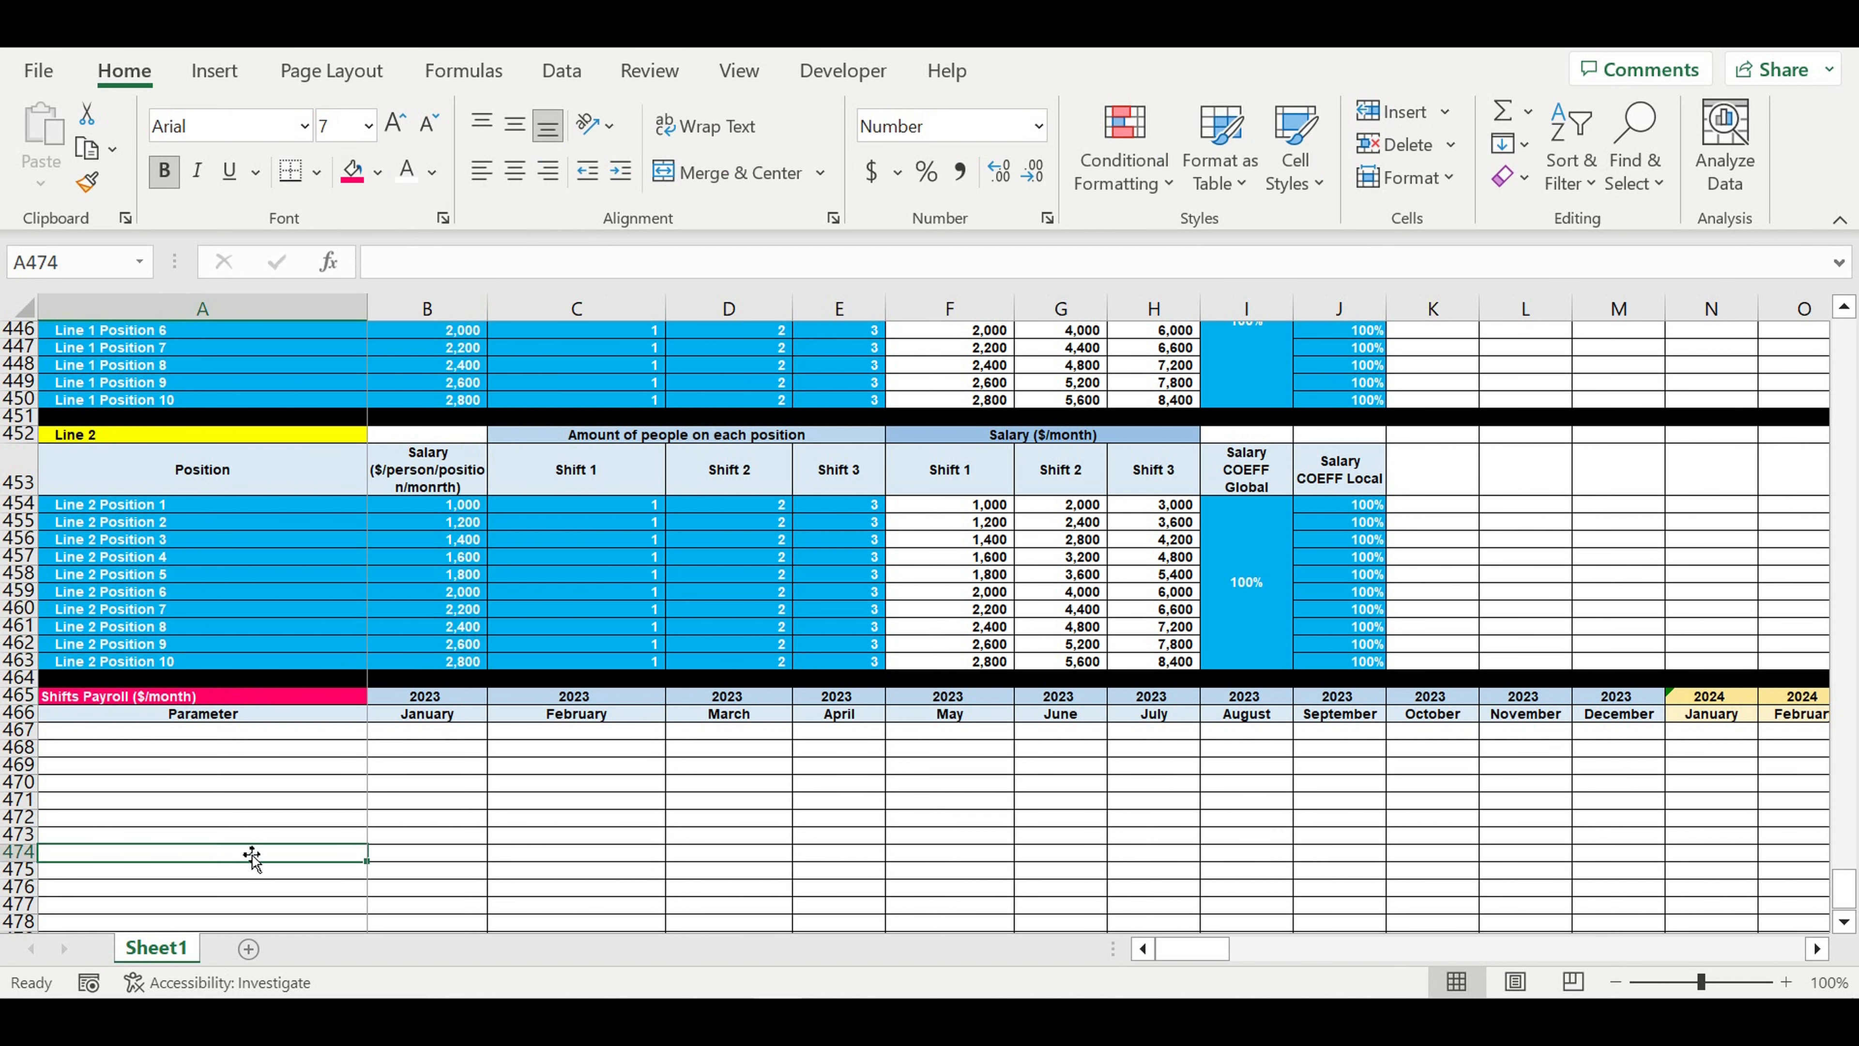
{"action": "left_click", "coordinate": [272, 738]}
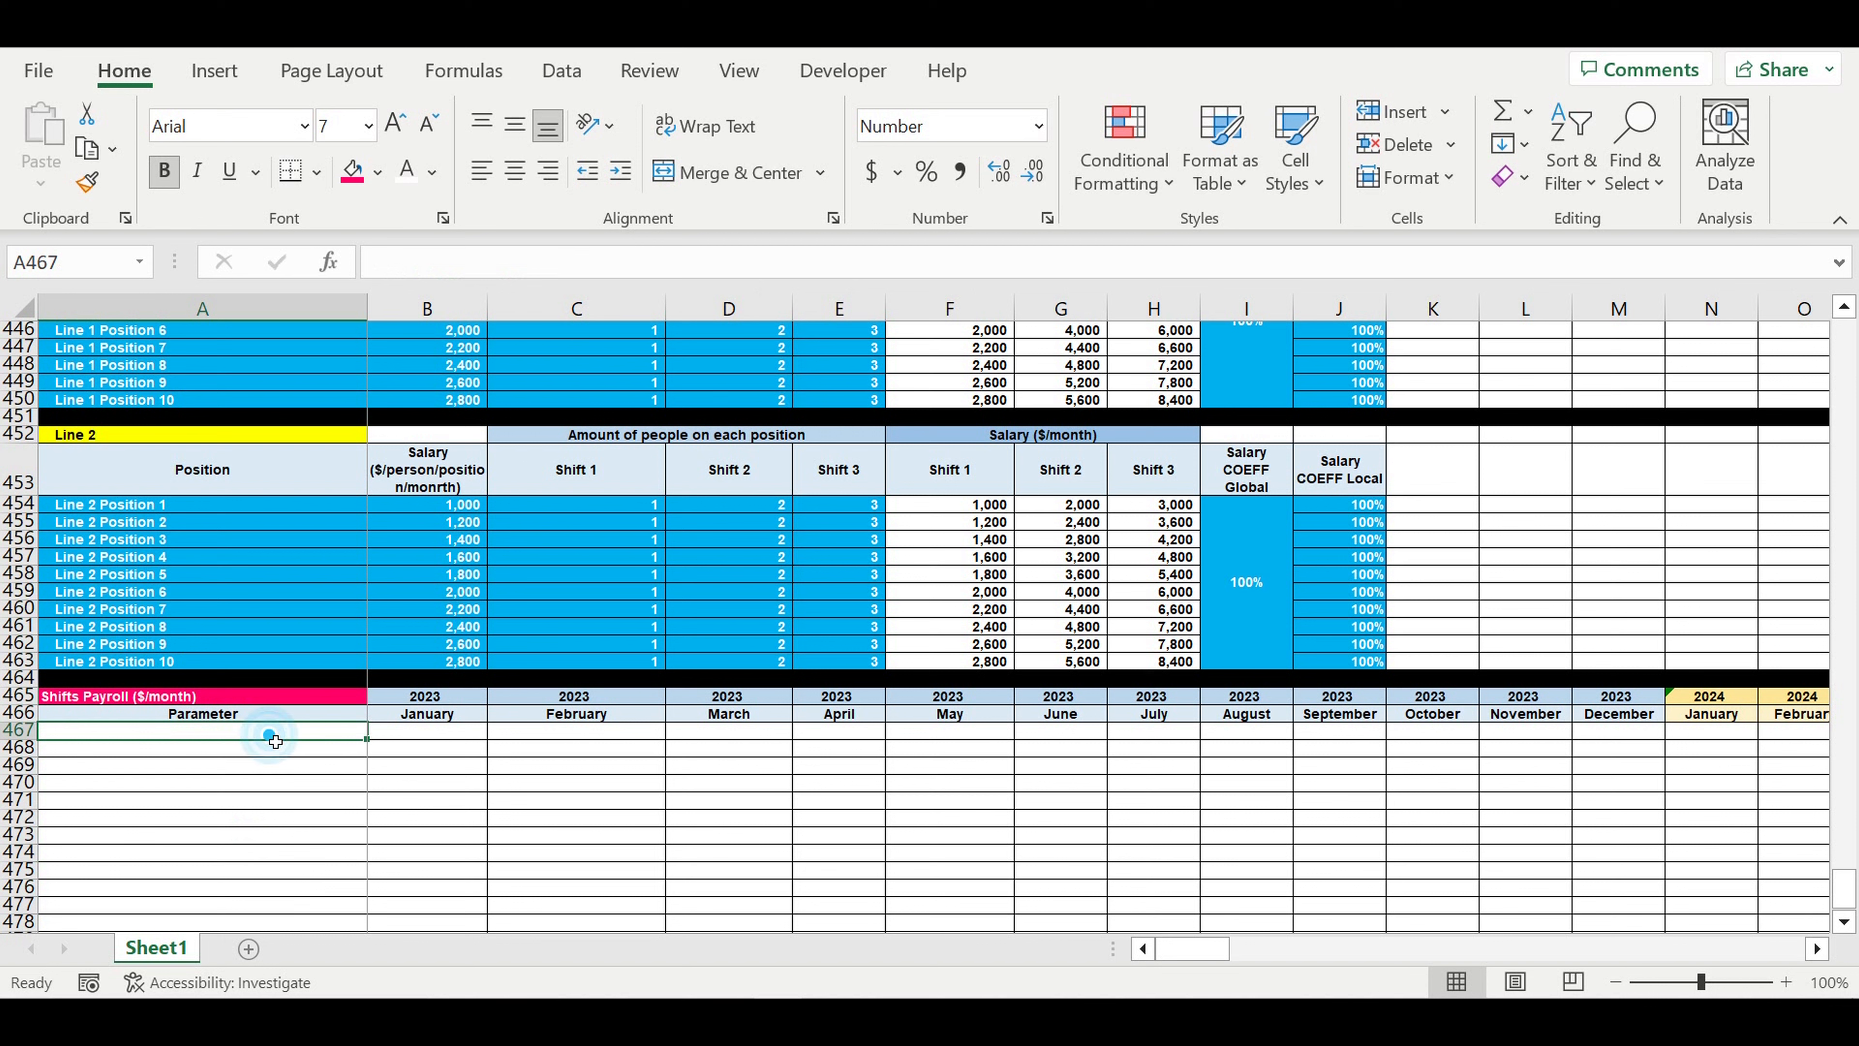
{"action": "type", "text": "="}
{"action": "scroll", "coordinate": [278, 725], "scroll_direction": "up", "scroll_amount": 2}
{"action": "left_click", "coordinate": [147, 402]}
{"action": "key", "text": "Return"}
- Fill the Line 1 name link from A467 down through A476 to list all ten Line 1 positions
{"action": "scroll", "coordinate": [236, 515], "scroll_direction": "down", "scroll_amount": 4}
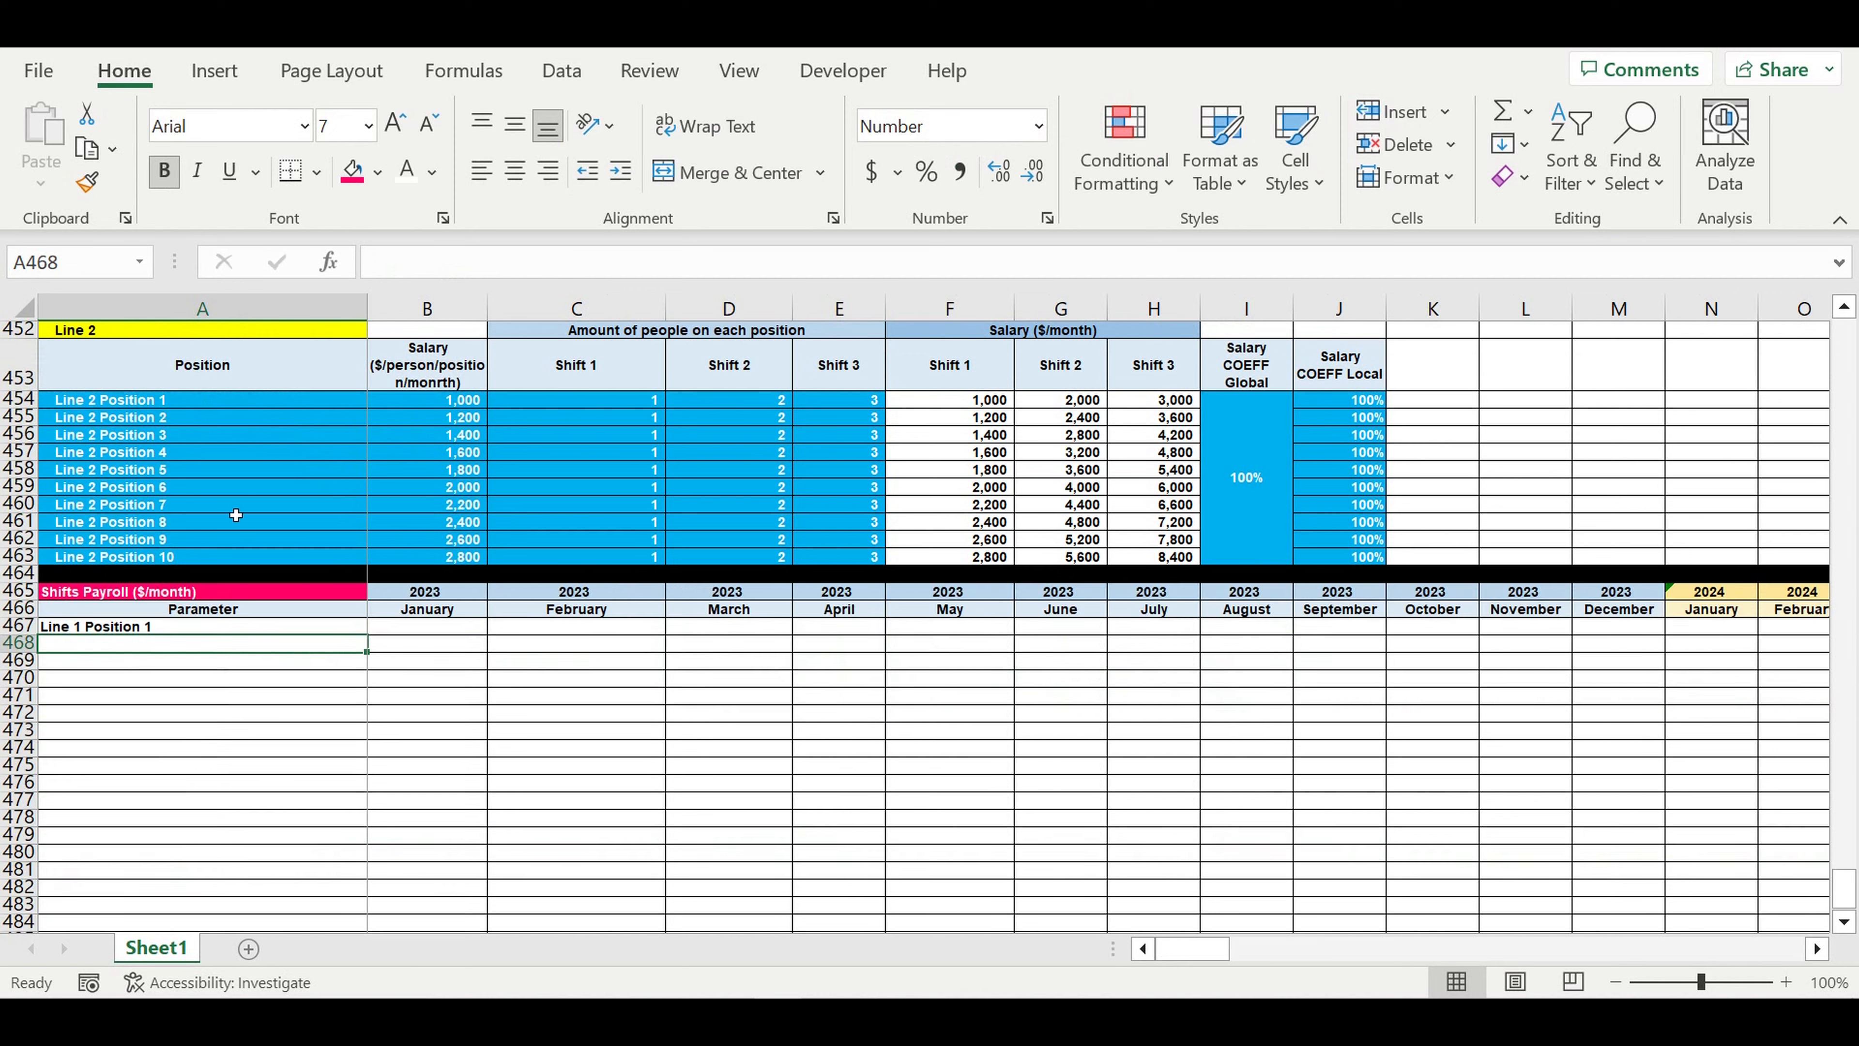
{"action": "left_click", "coordinate": [200, 624]}
{"action": "left_click_drag", "start_coordinate": [363, 634], "coordinate": [368, 789]}
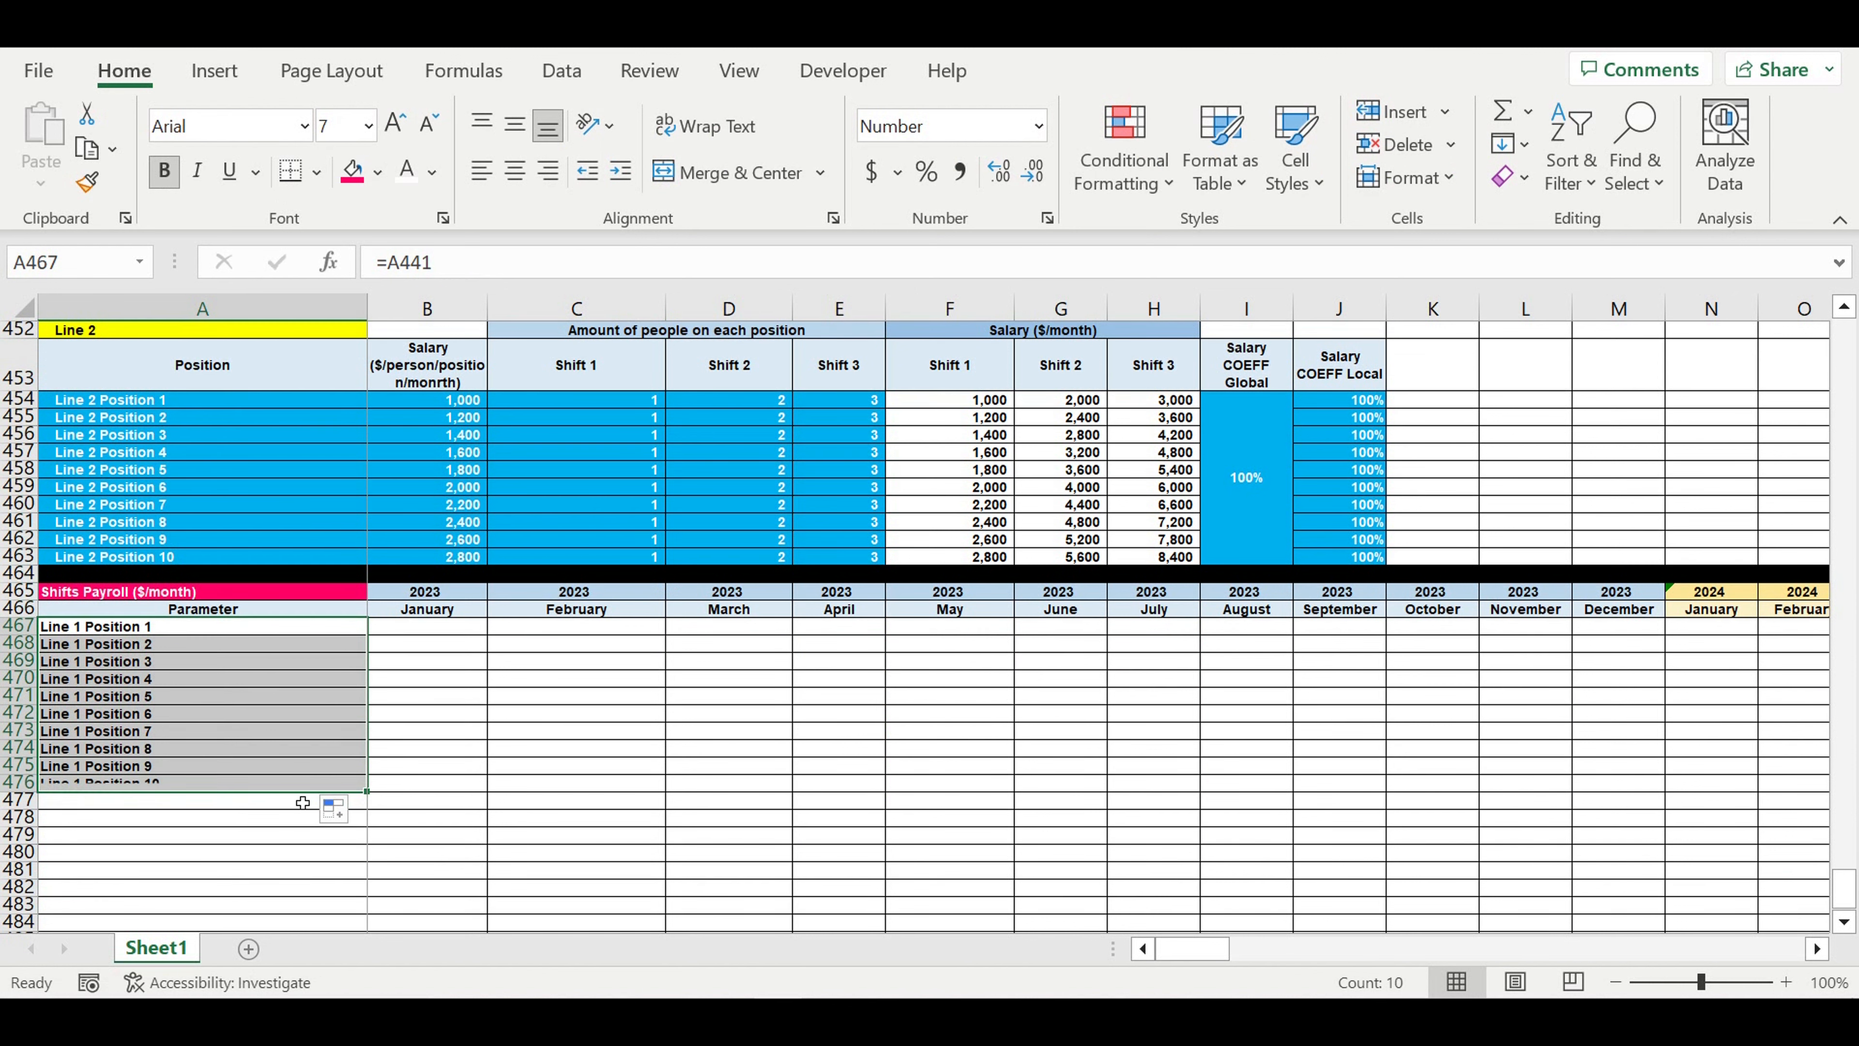
- Link A477, directly below the Line 1 names, to the Line 2 Position 1 name in A454
{"action": "left_click", "coordinate": [192, 808]}
{"action": "type", "text": "="}
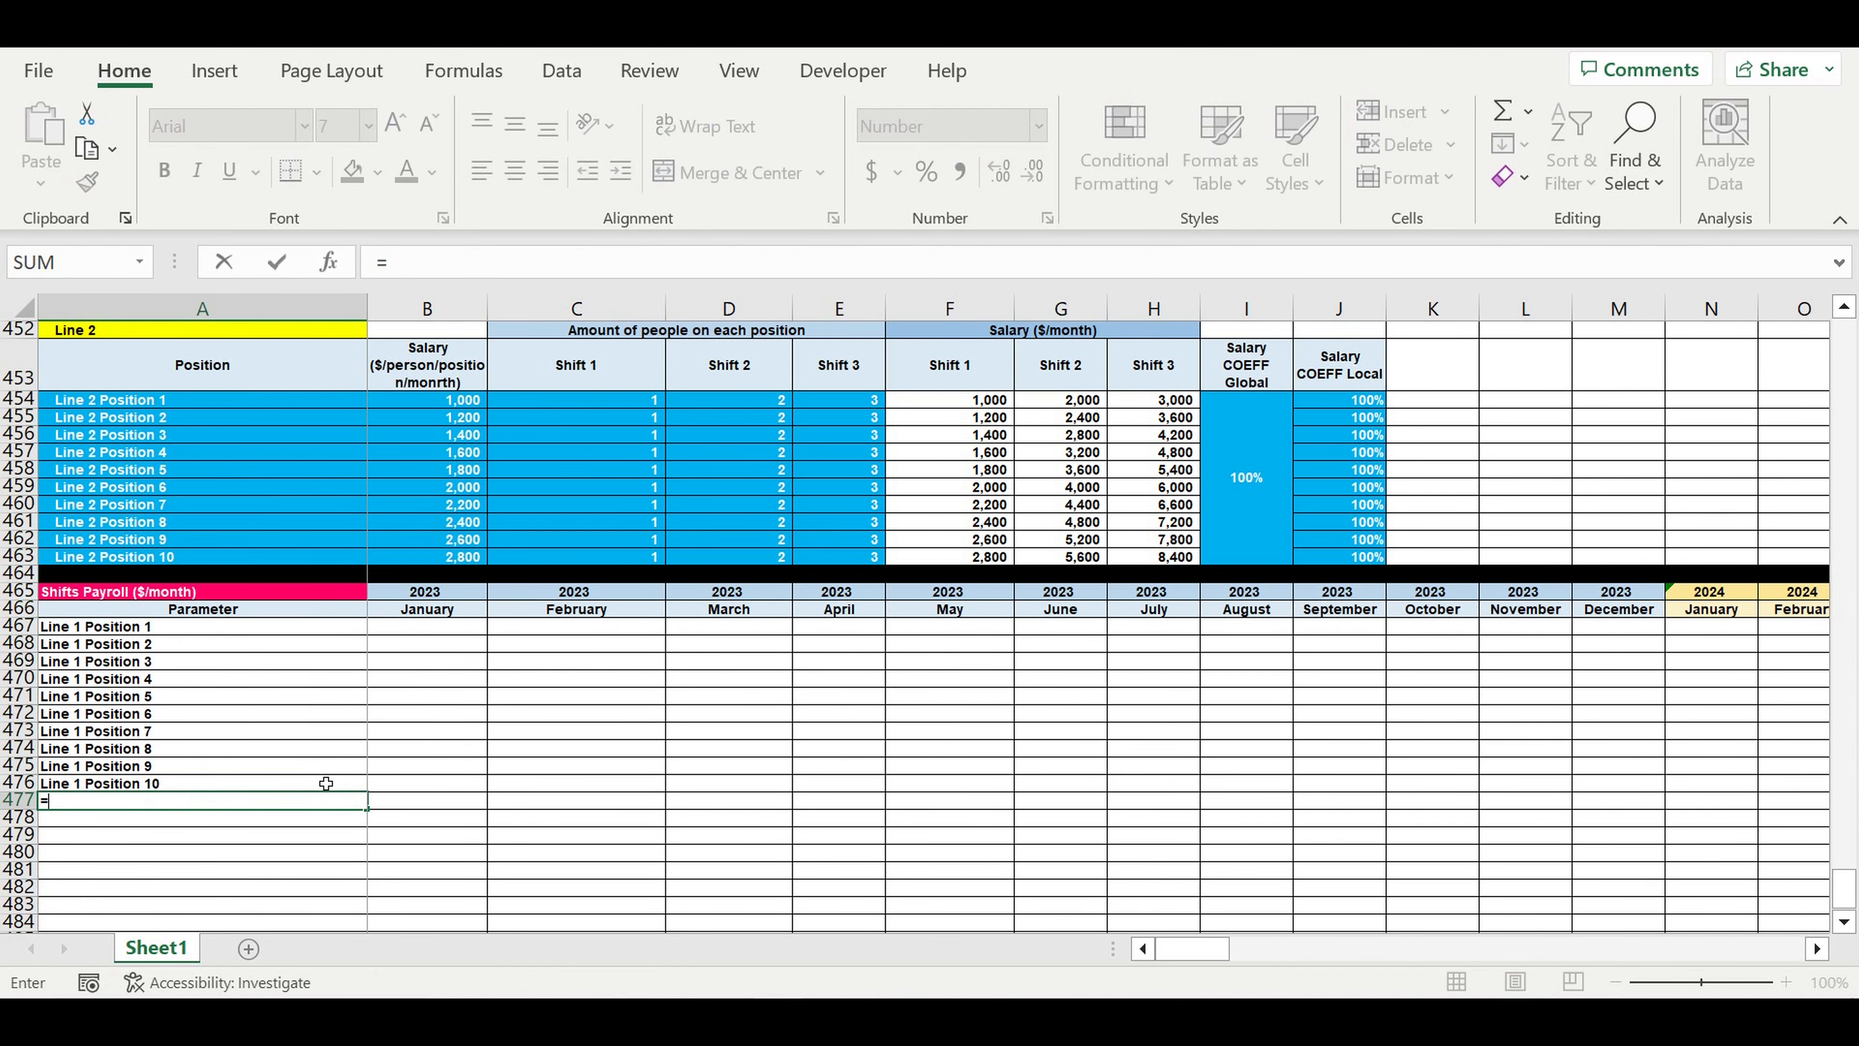
{"action": "scroll", "coordinate": [327, 771], "scroll_direction": "up", "scroll_amount": 4}
{"action": "left_click", "coordinate": [137, 614]}
{"action": "key", "text": "Return"}
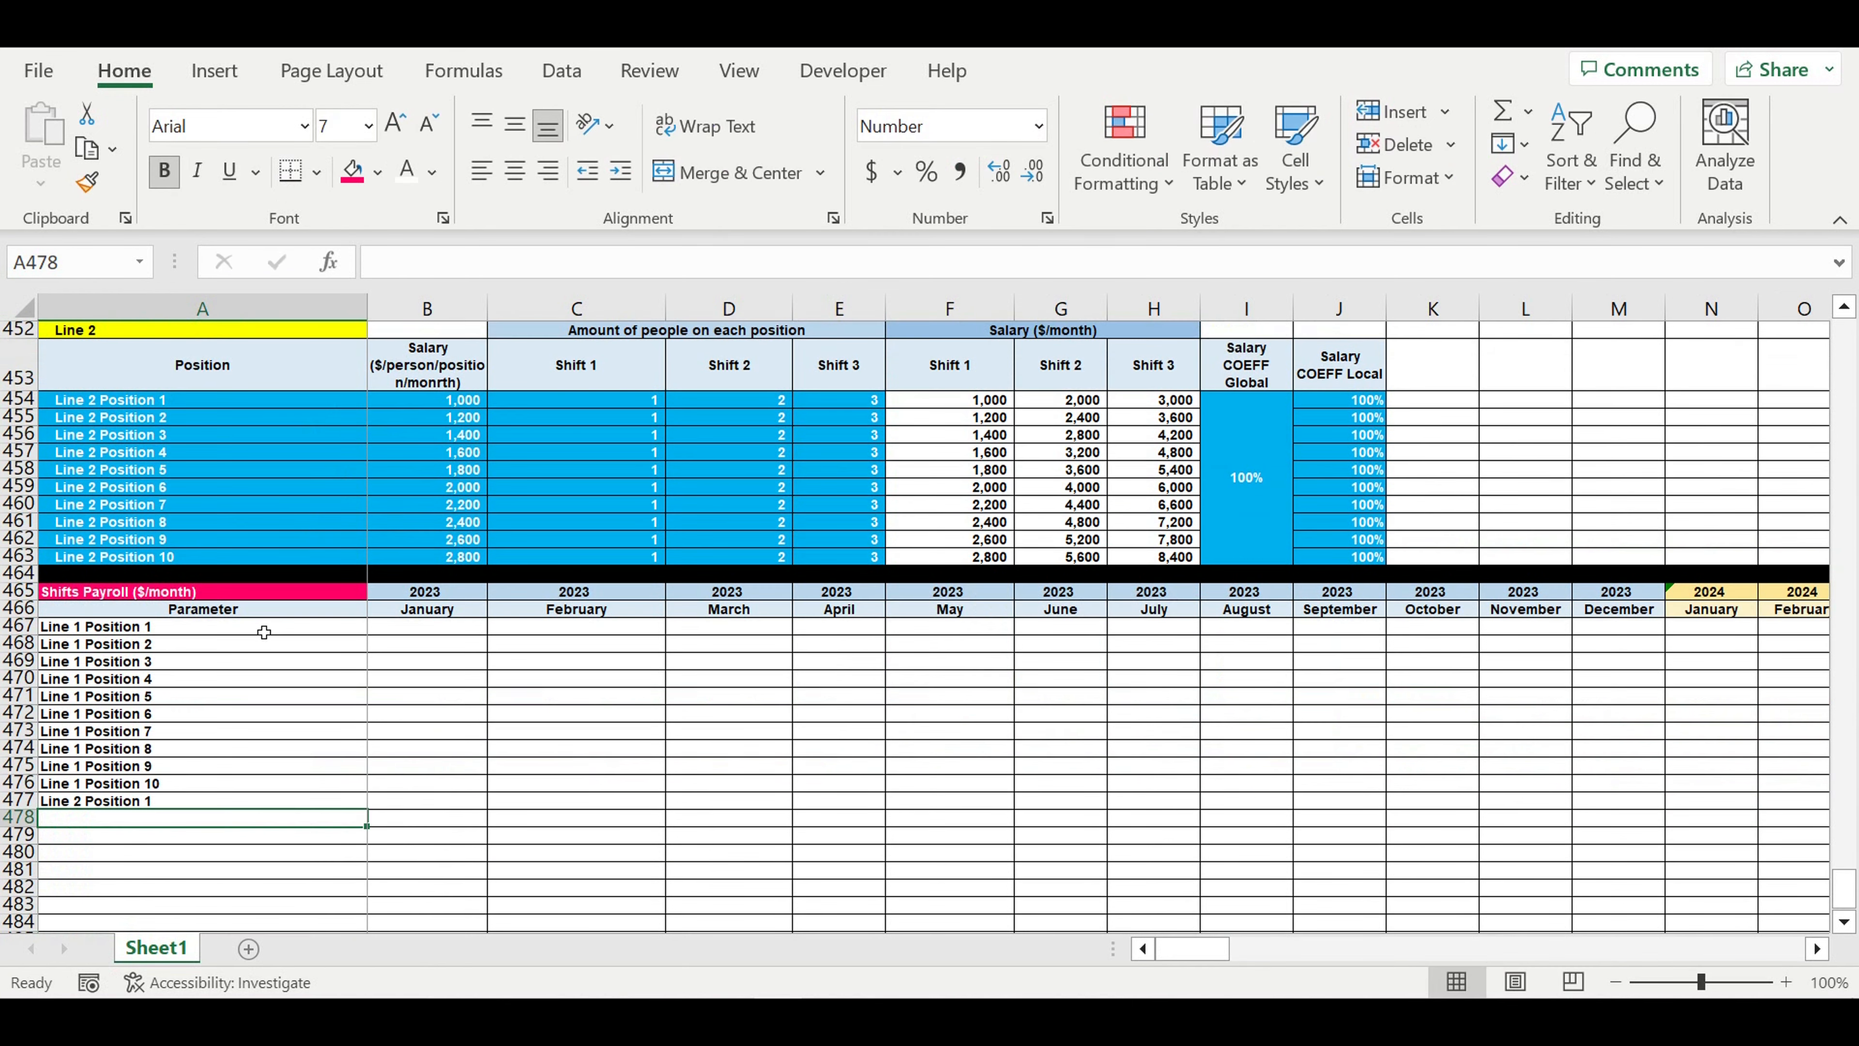
- Fill the Line 2 name link from A477 down through A486 to list all ten Line 2 positions
{"action": "left_click", "coordinate": [188, 802]}
{"action": "scroll", "coordinate": [403, 769], "scroll_direction": "down", "scroll_amount": 3}
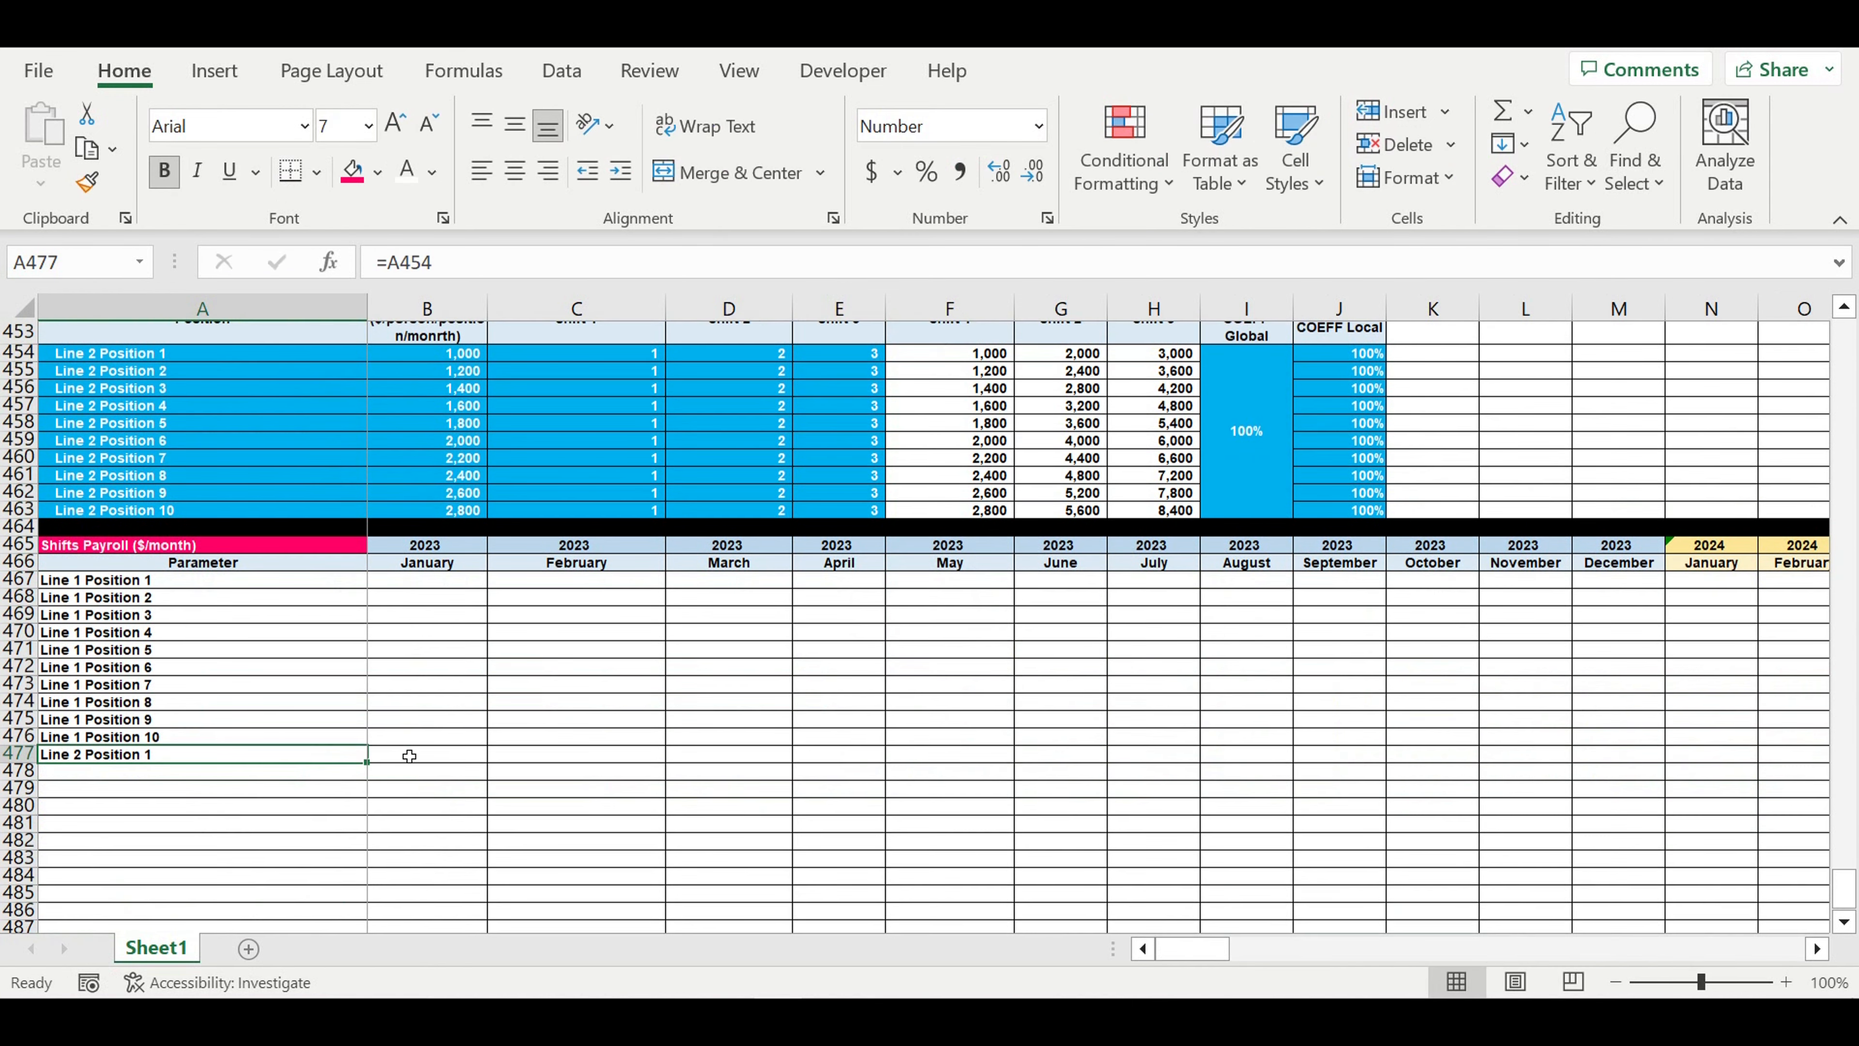
{"action": "left_click_drag", "start_coordinate": [366, 652], "coordinate": [378, 785]}
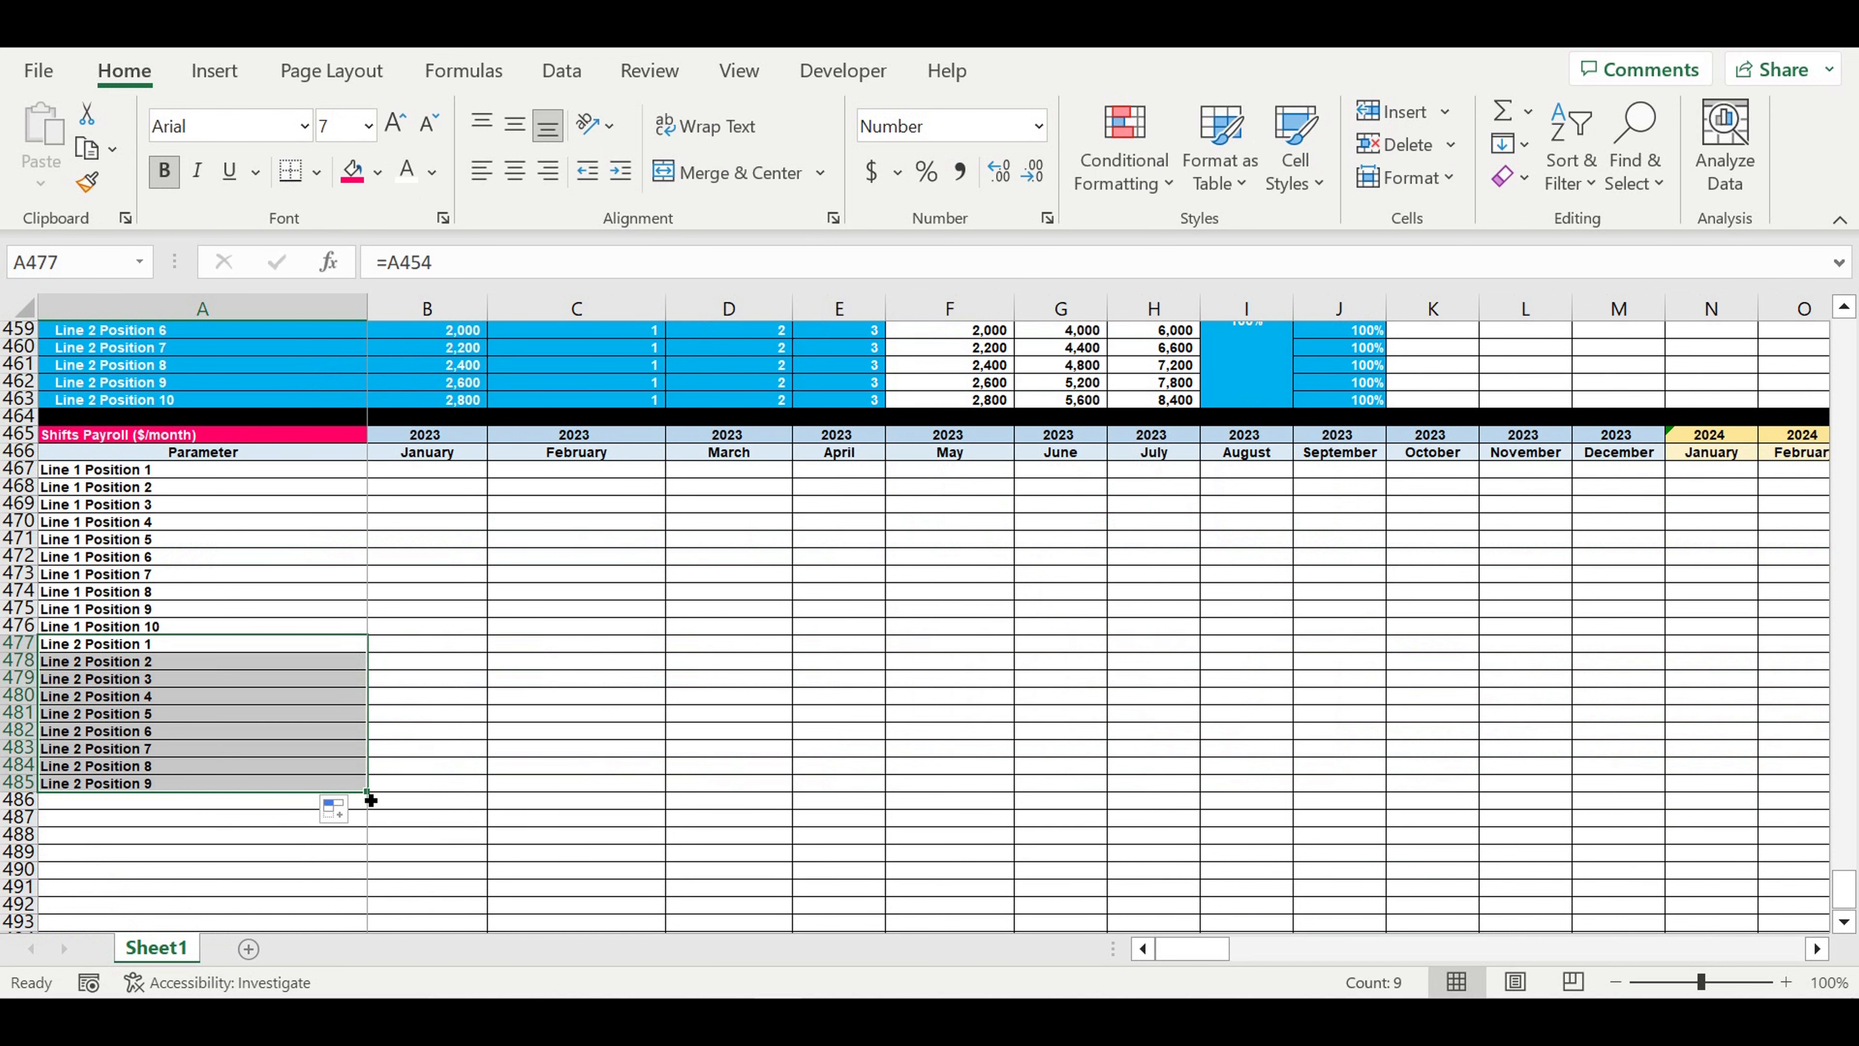
{"action": "left_click_drag", "start_coordinate": [368, 793], "coordinate": [366, 810]}
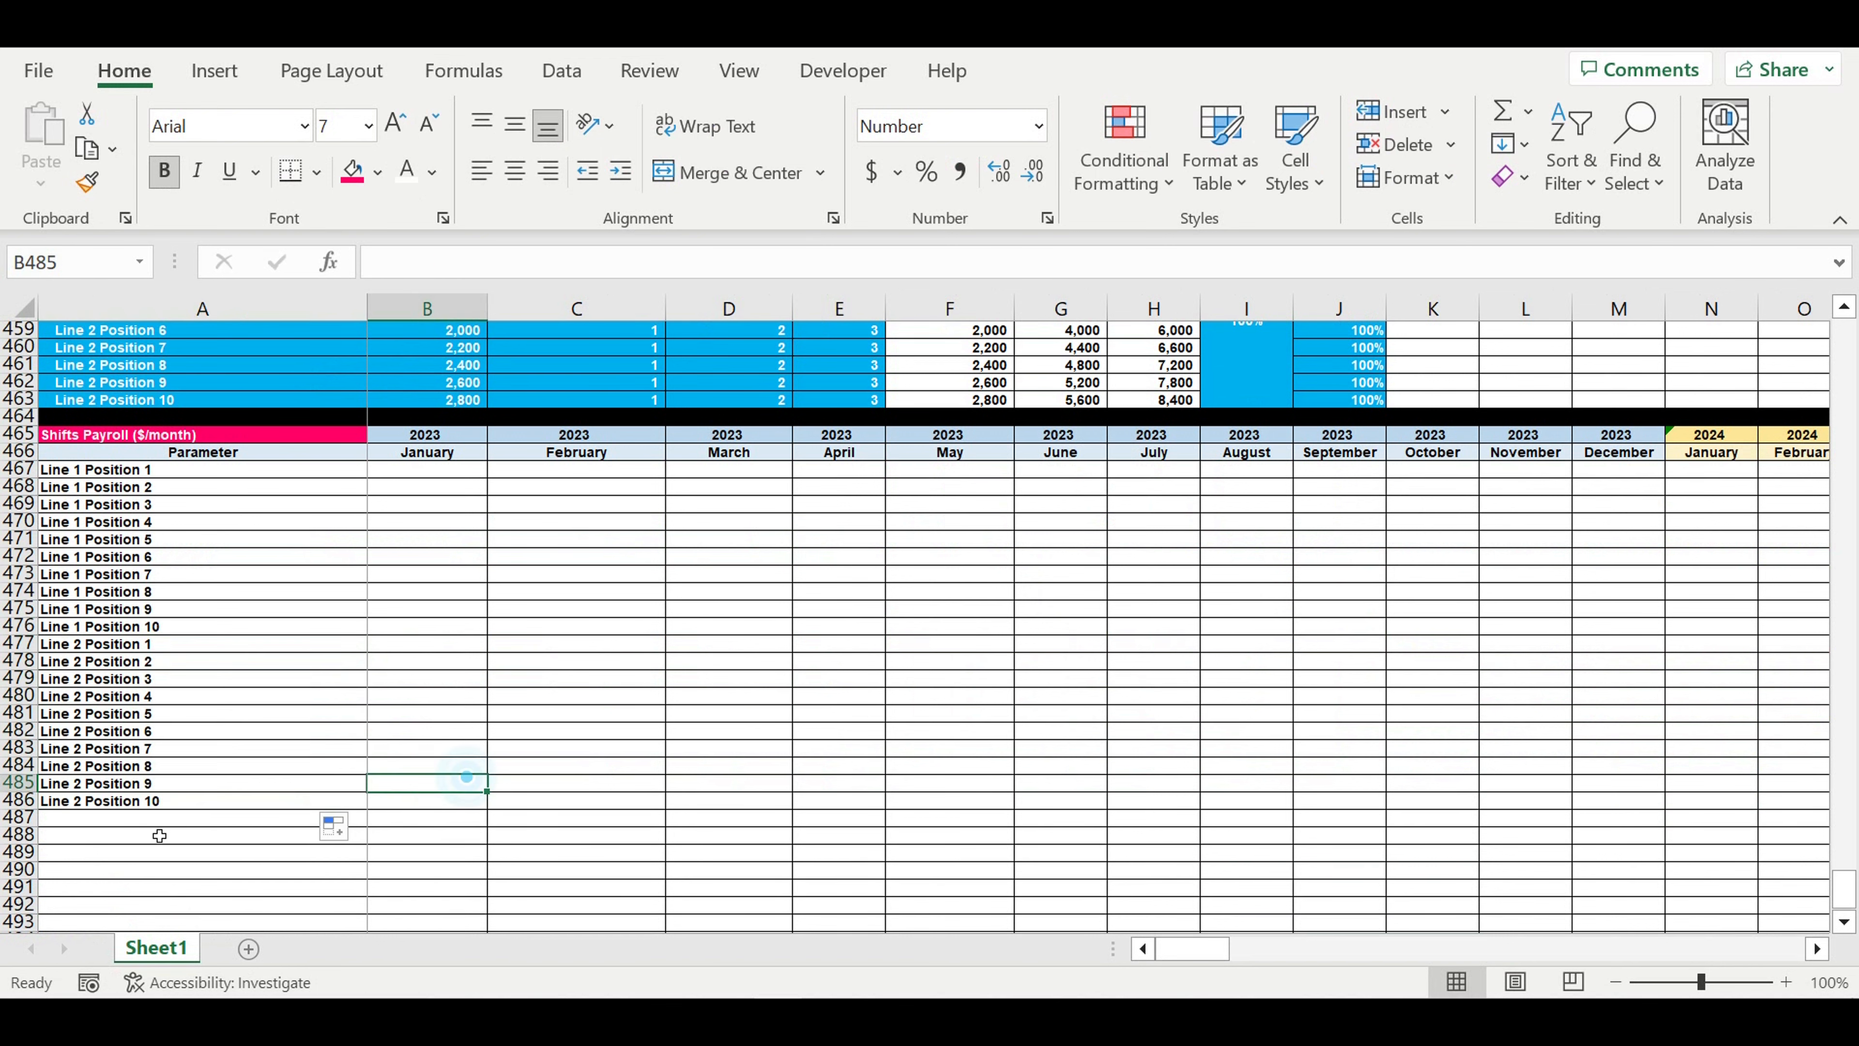
- Fill row 487 black as the separator below the Shifts Payroll table
{"action": "left_click", "coordinate": [21, 817]}
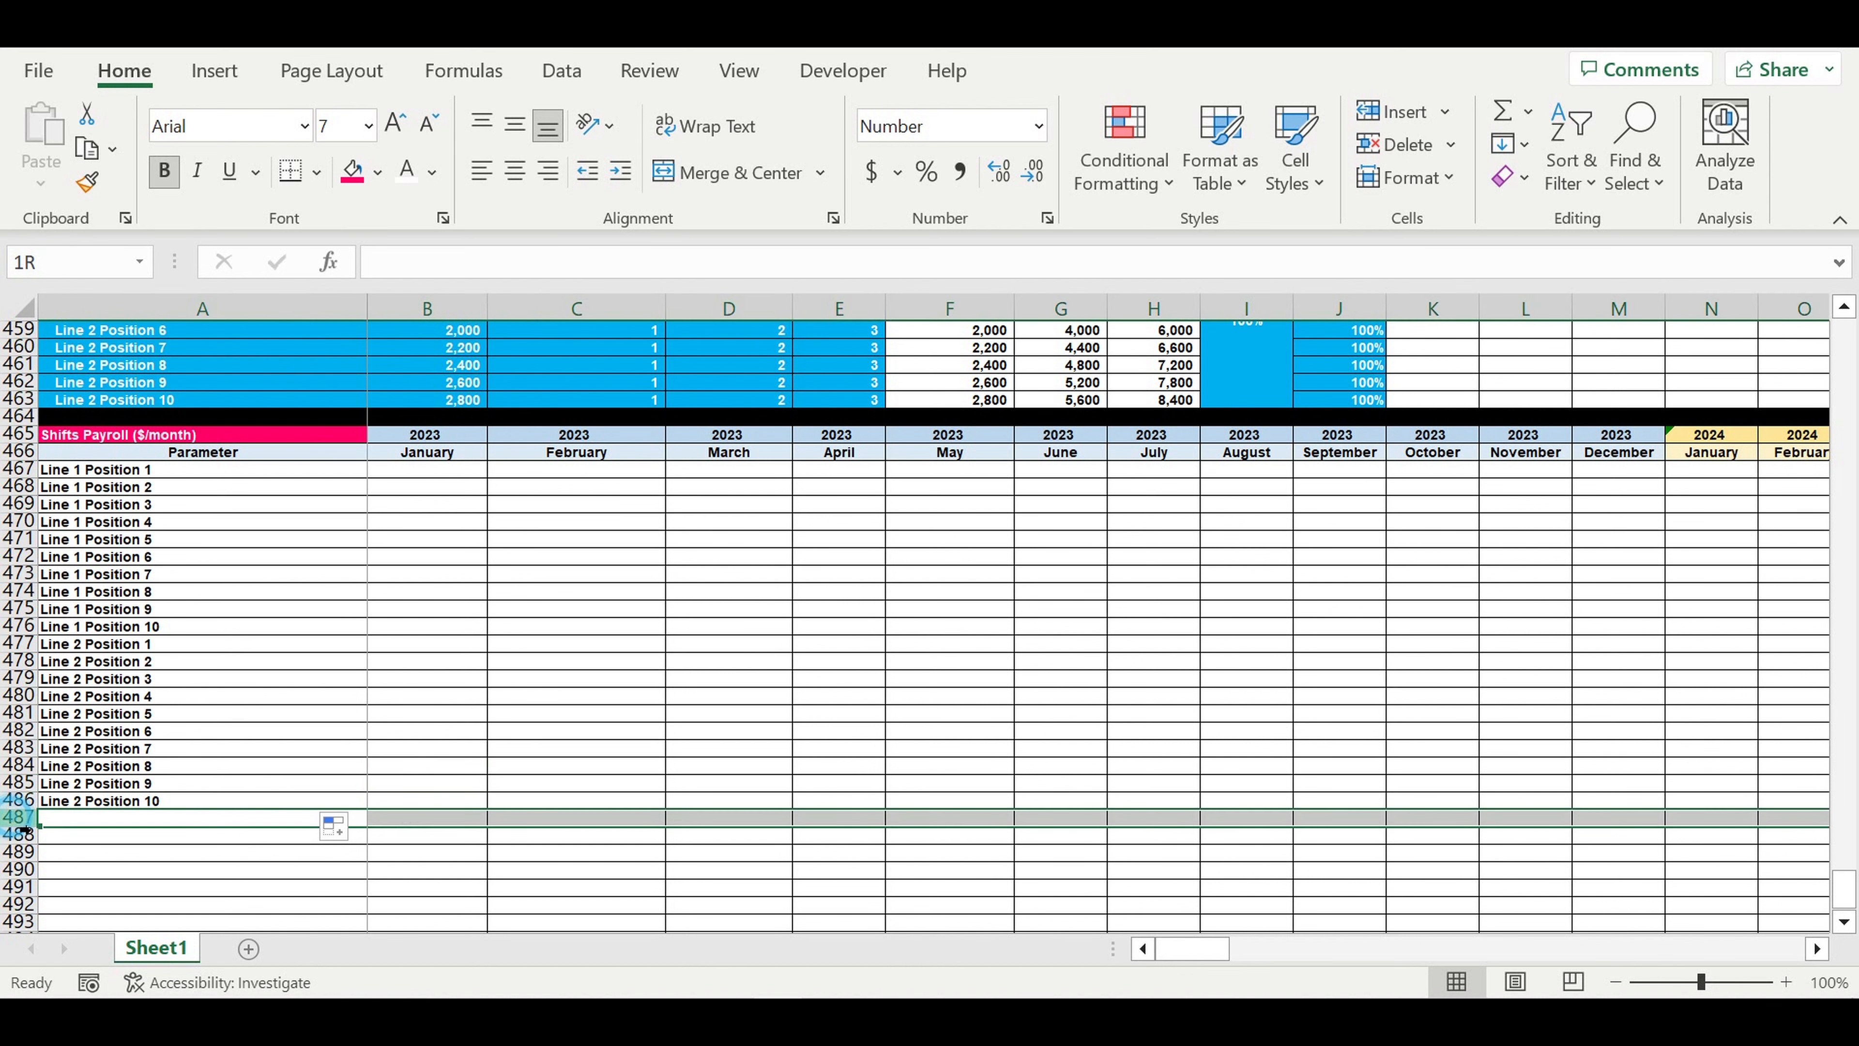
{"action": "left_click", "coordinate": [378, 171]}
{"action": "left_click", "coordinate": [396, 248]}
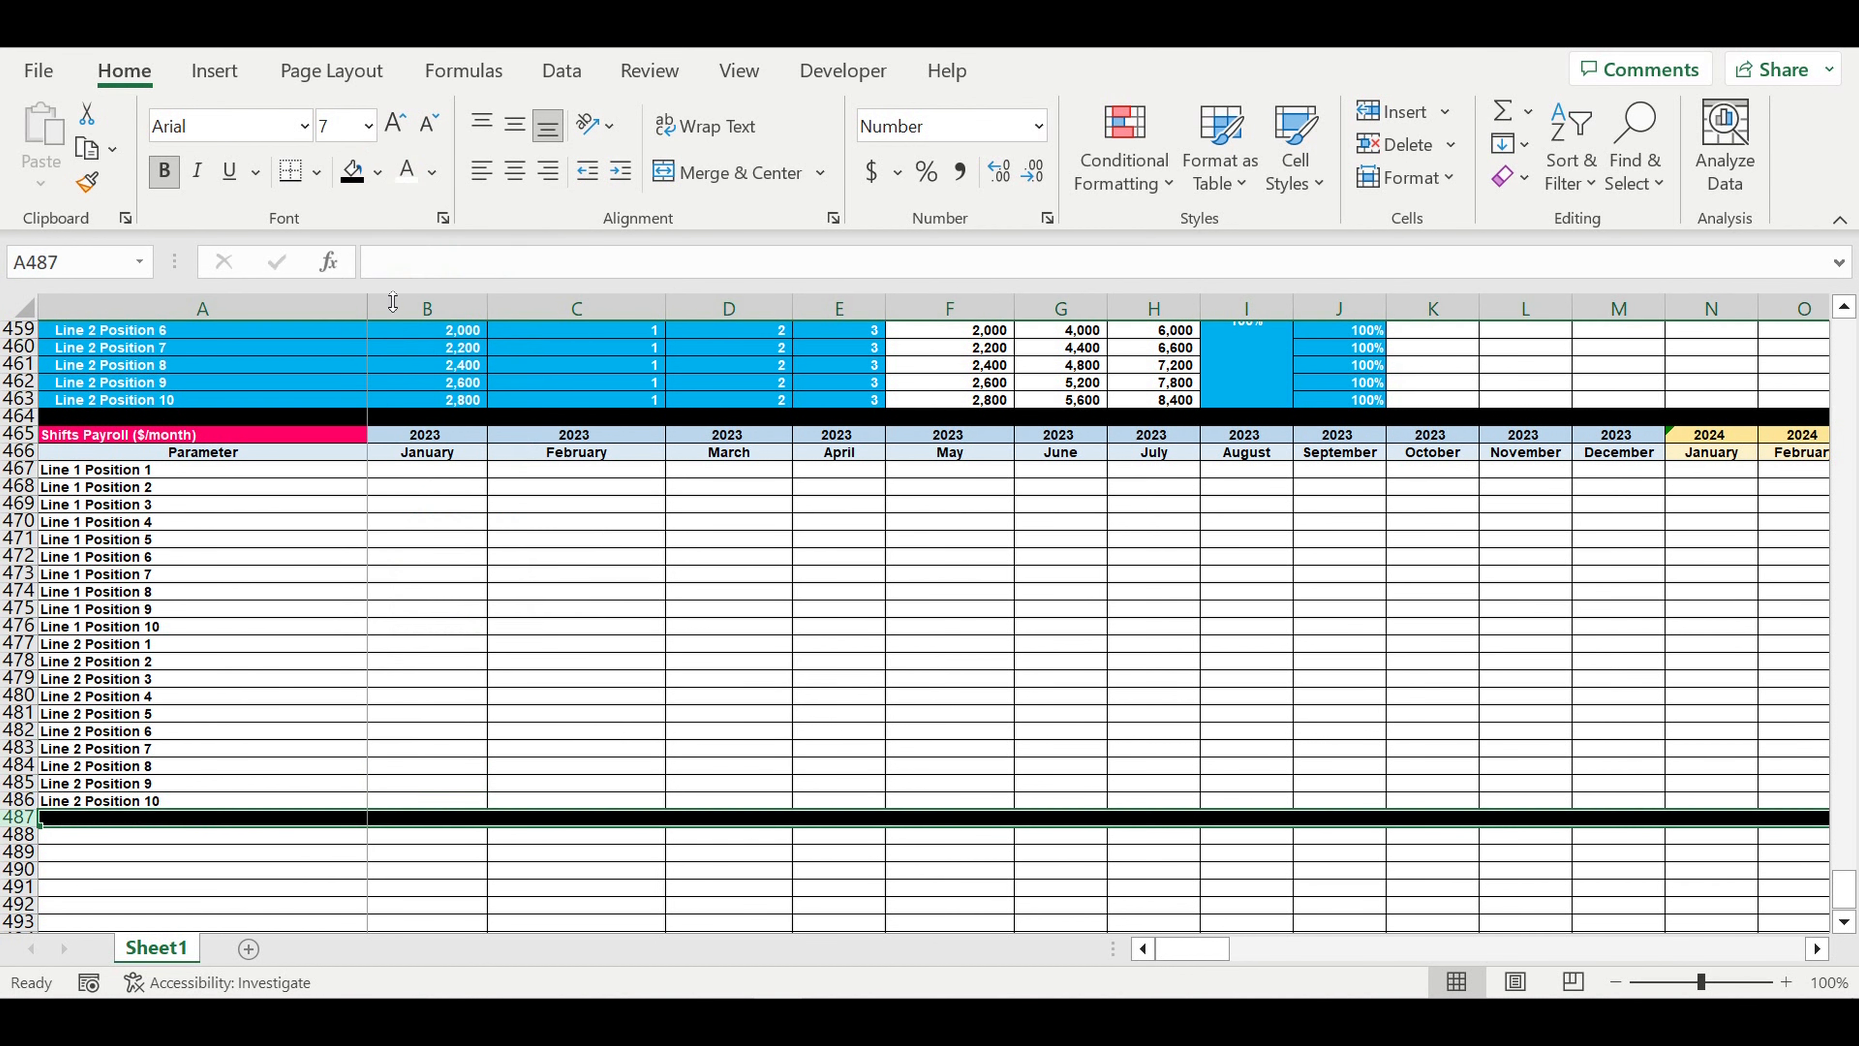
- Increase the indent of the position names in A467:A486 by one level
{"action": "left_click", "coordinate": [469, 597]}
{"action": "left_click_drag", "start_coordinate": [207, 474], "coordinate": [207, 806]}
{"action": "left_click", "coordinate": [622, 172]}
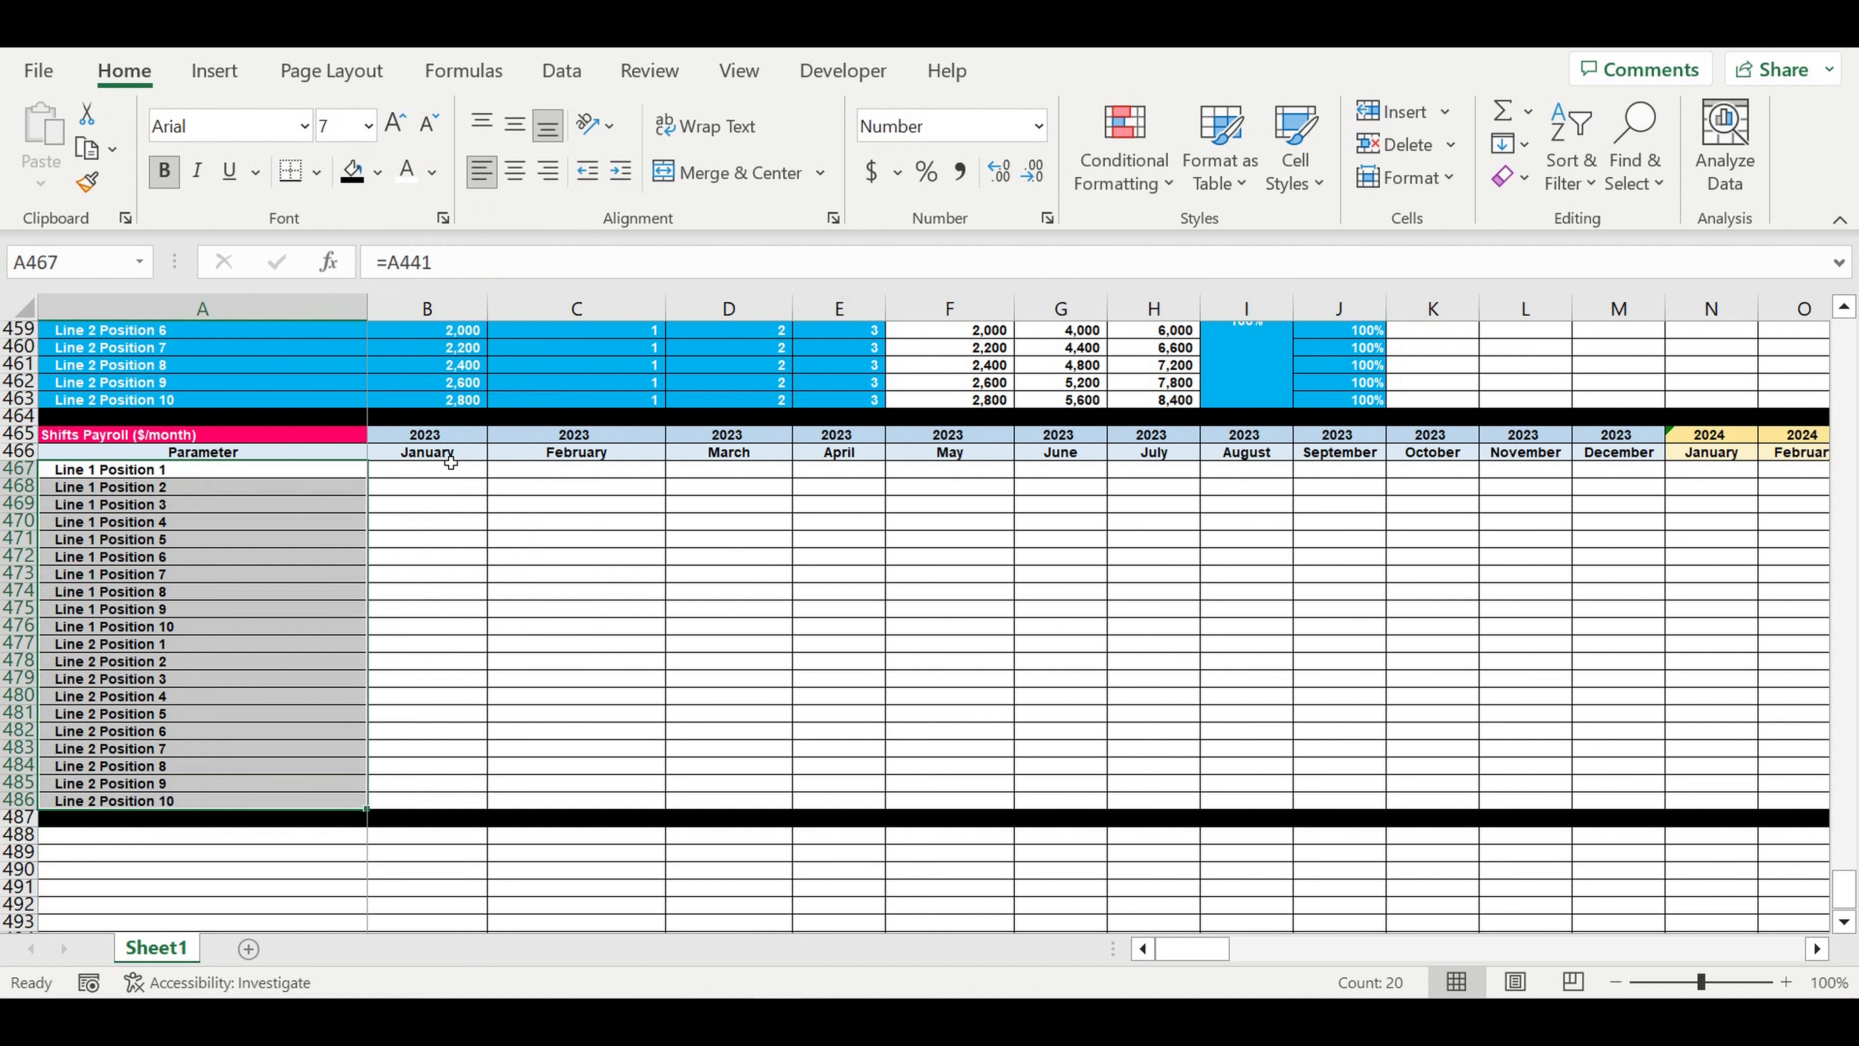
- Start an IF formula in B467 that refers to the Line 1 January cell B102 of the Shifts/day/line table
{"action": "left_click", "coordinate": [418, 471]}
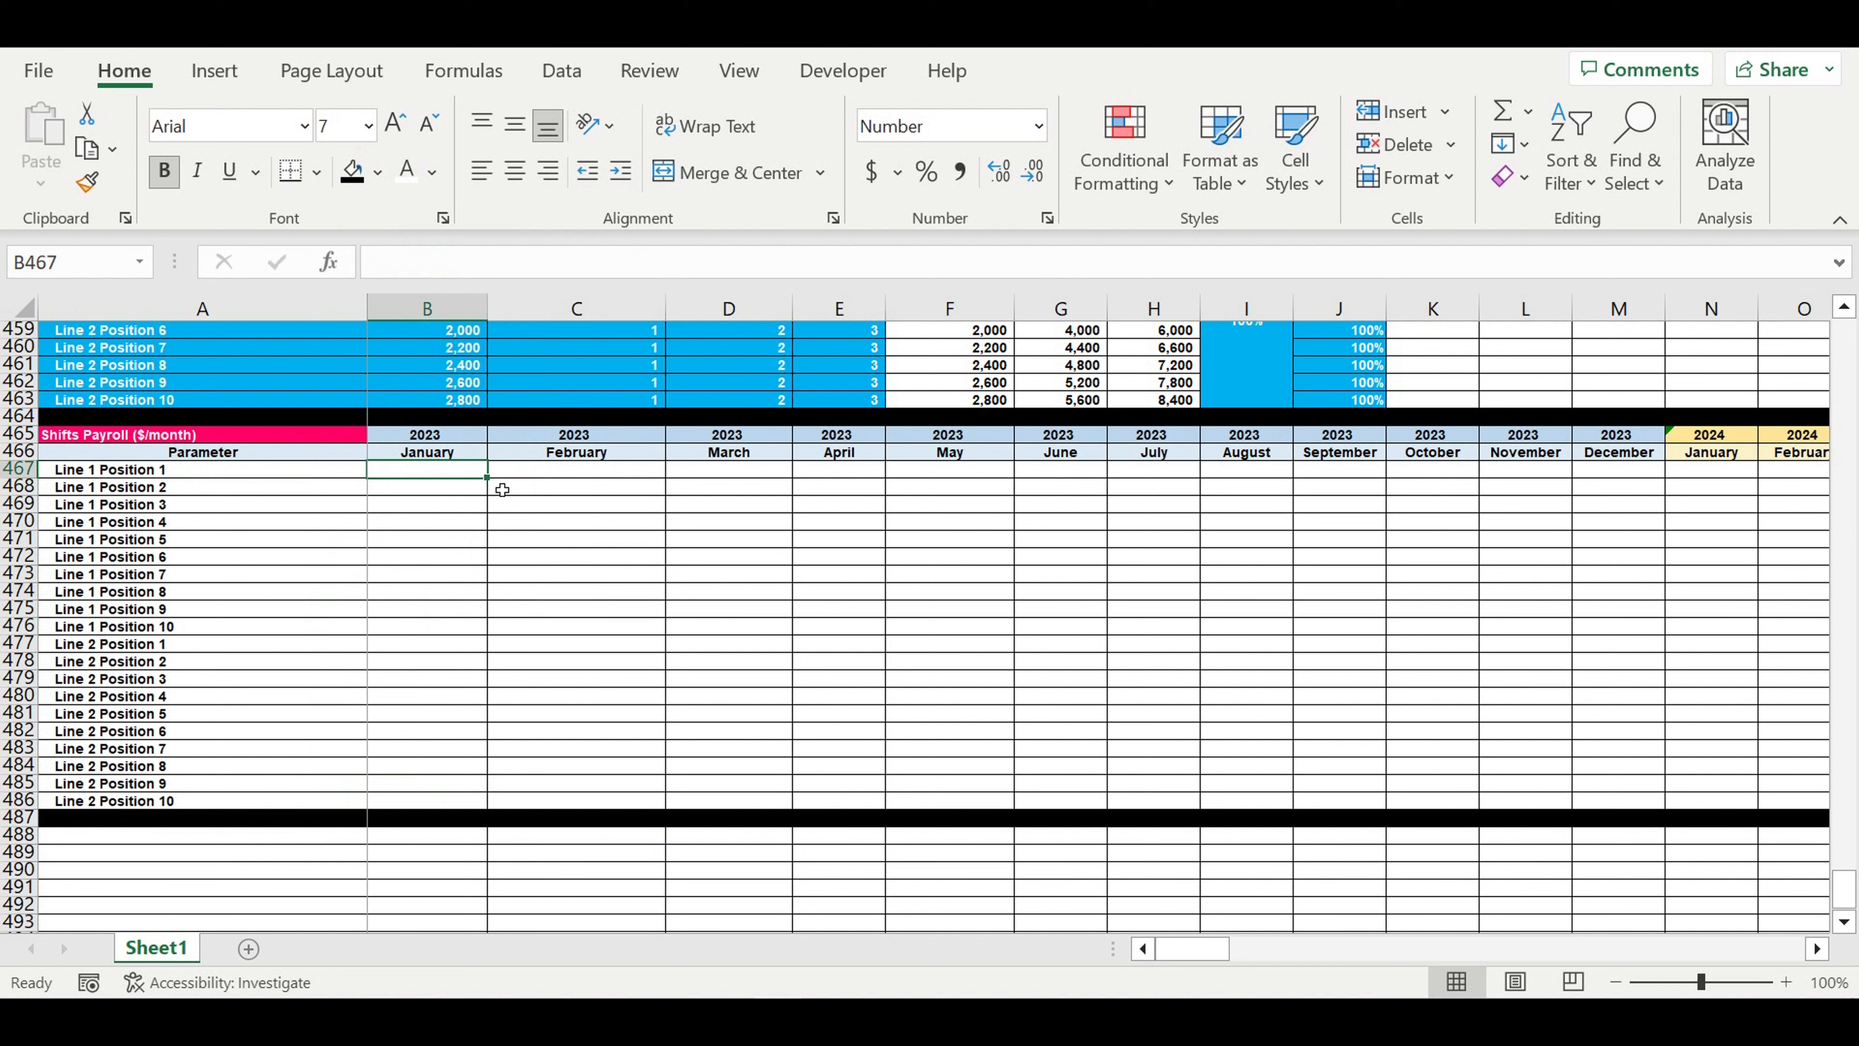
{"action": "type", "text": "=if("}
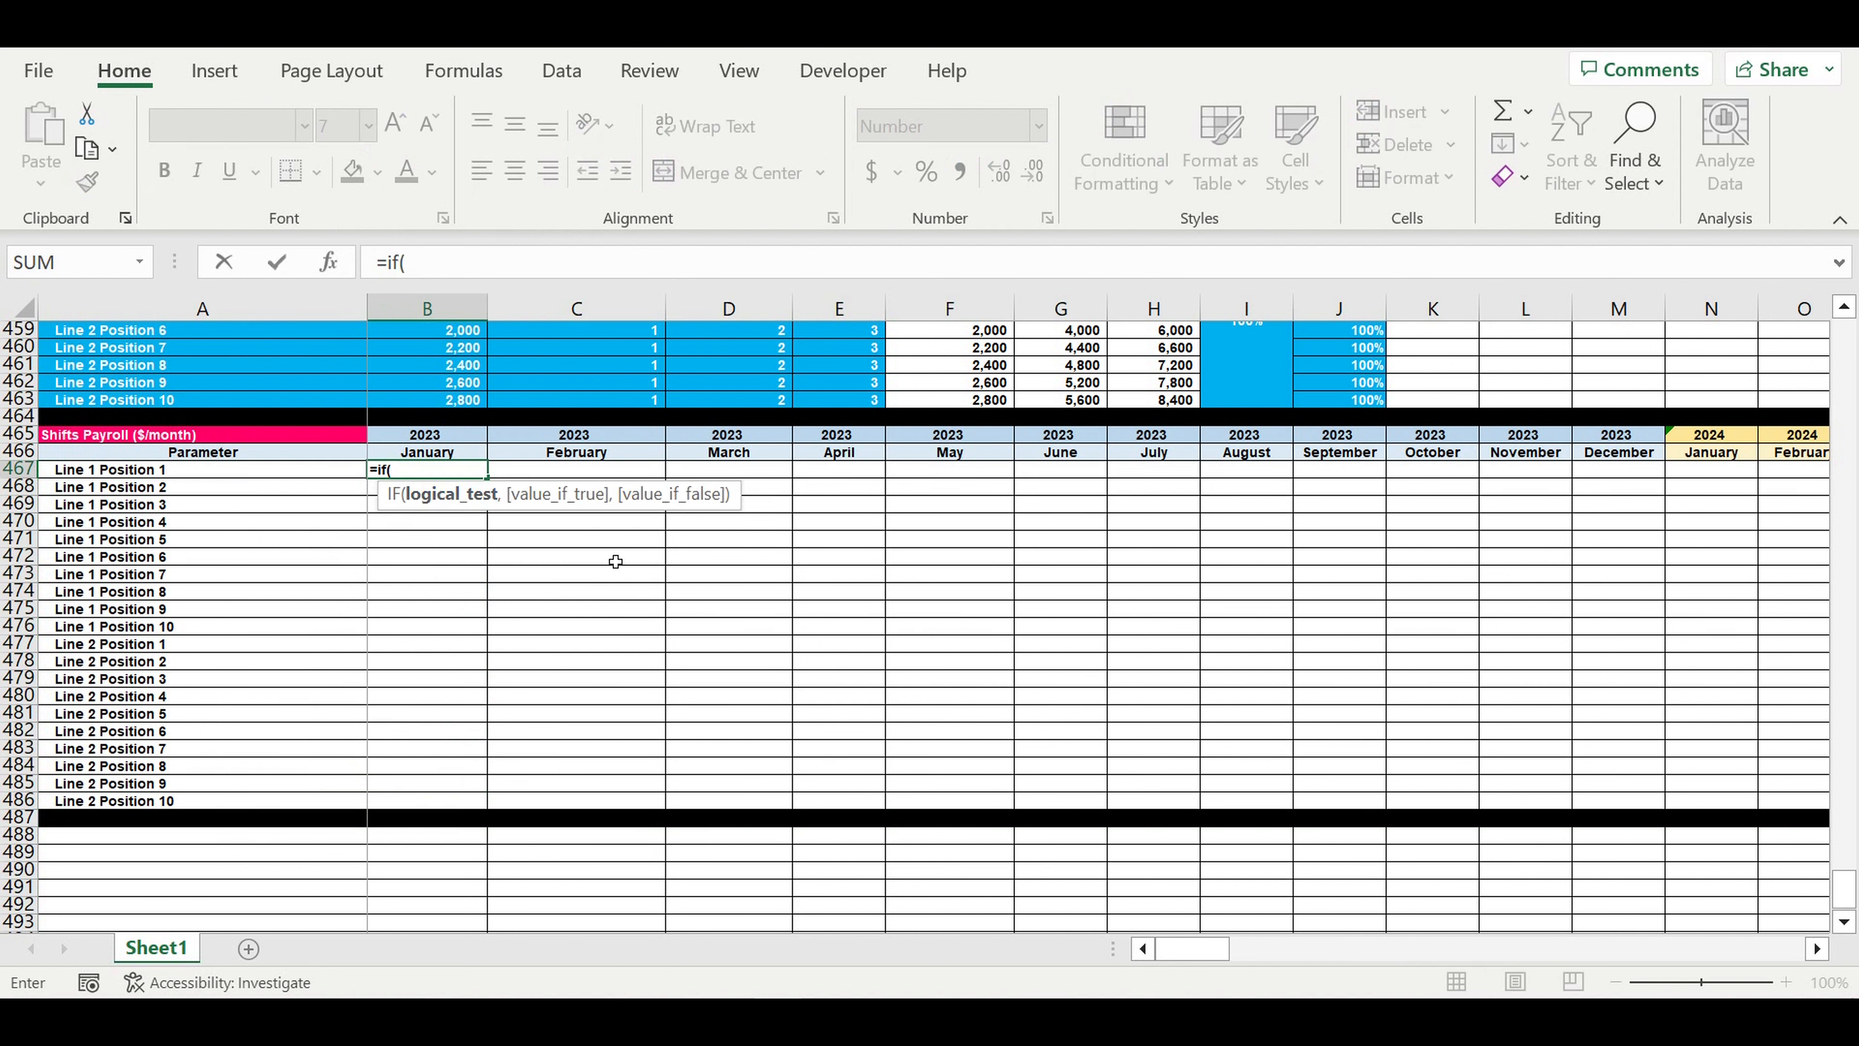
{"action": "scroll", "coordinate": [616, 561], "scroll_direction": "up", "scroll_amount": 20}
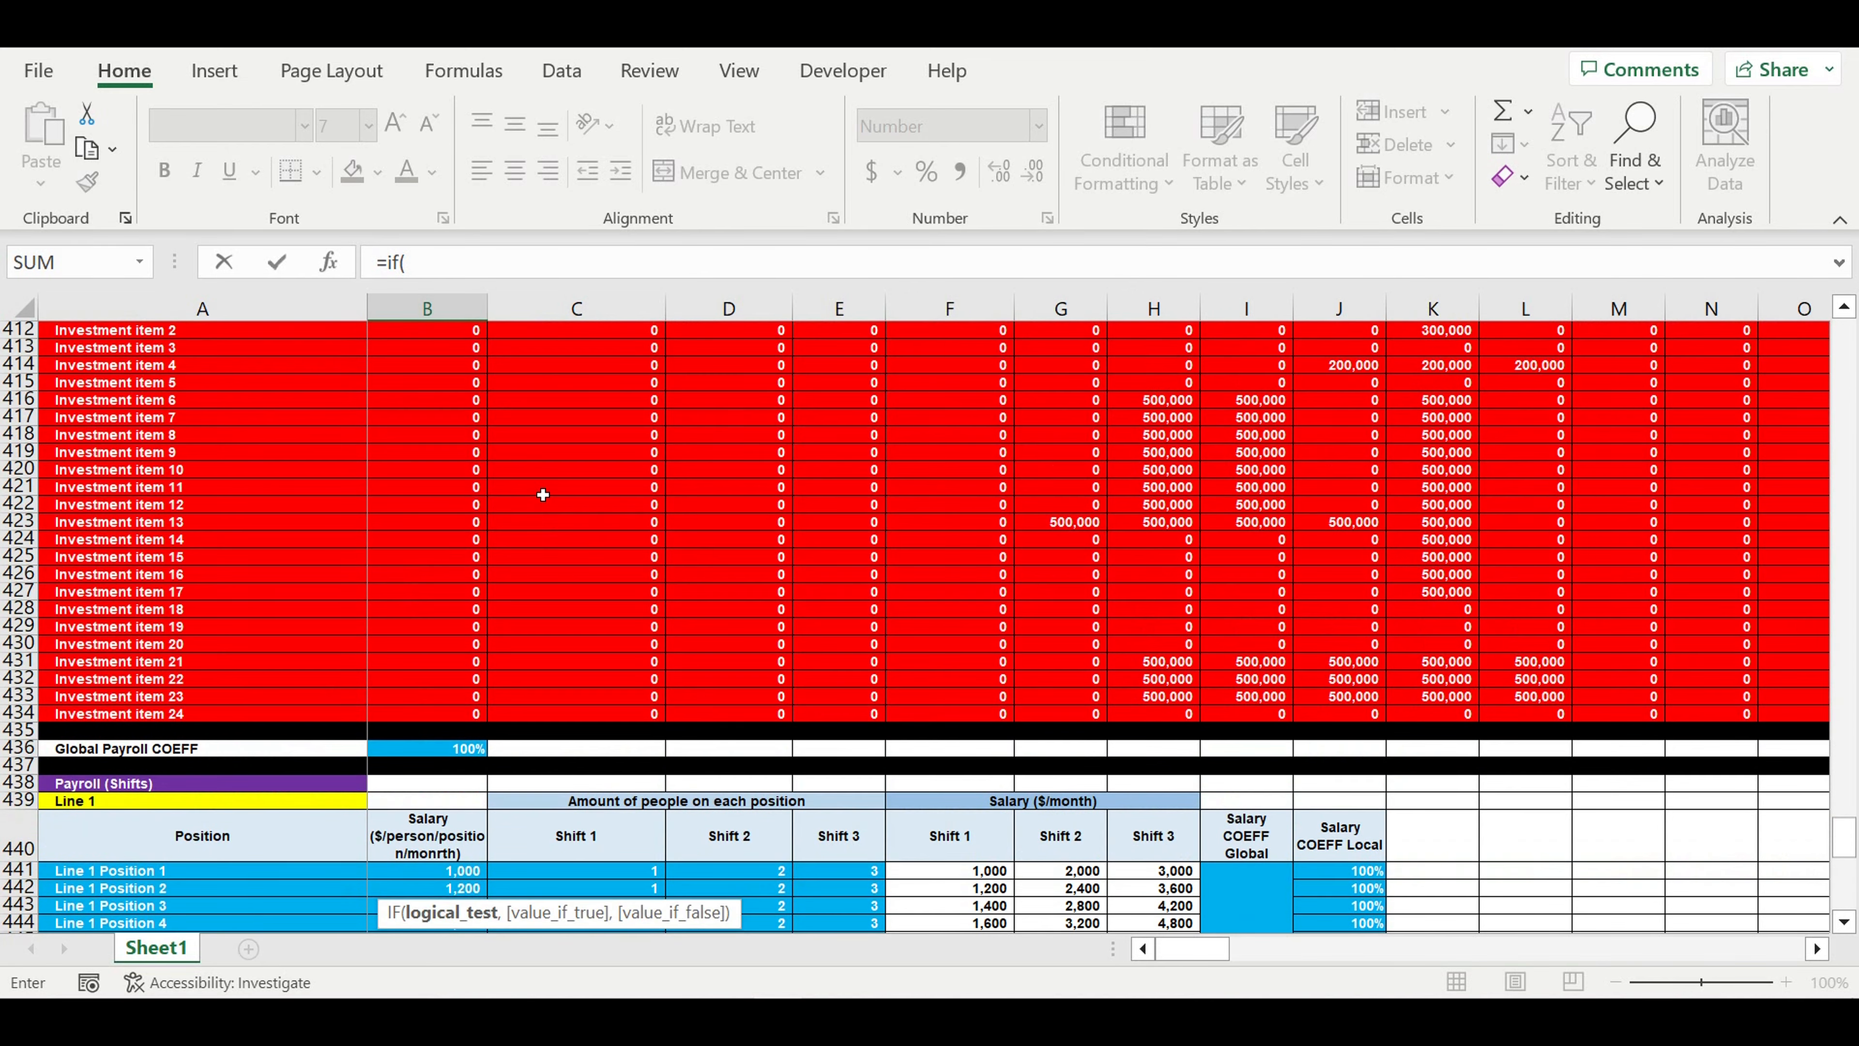
{"action": "scroll", "coordinate": [541, 495], "scroll_direction": "up", "scroll_amount": 20}
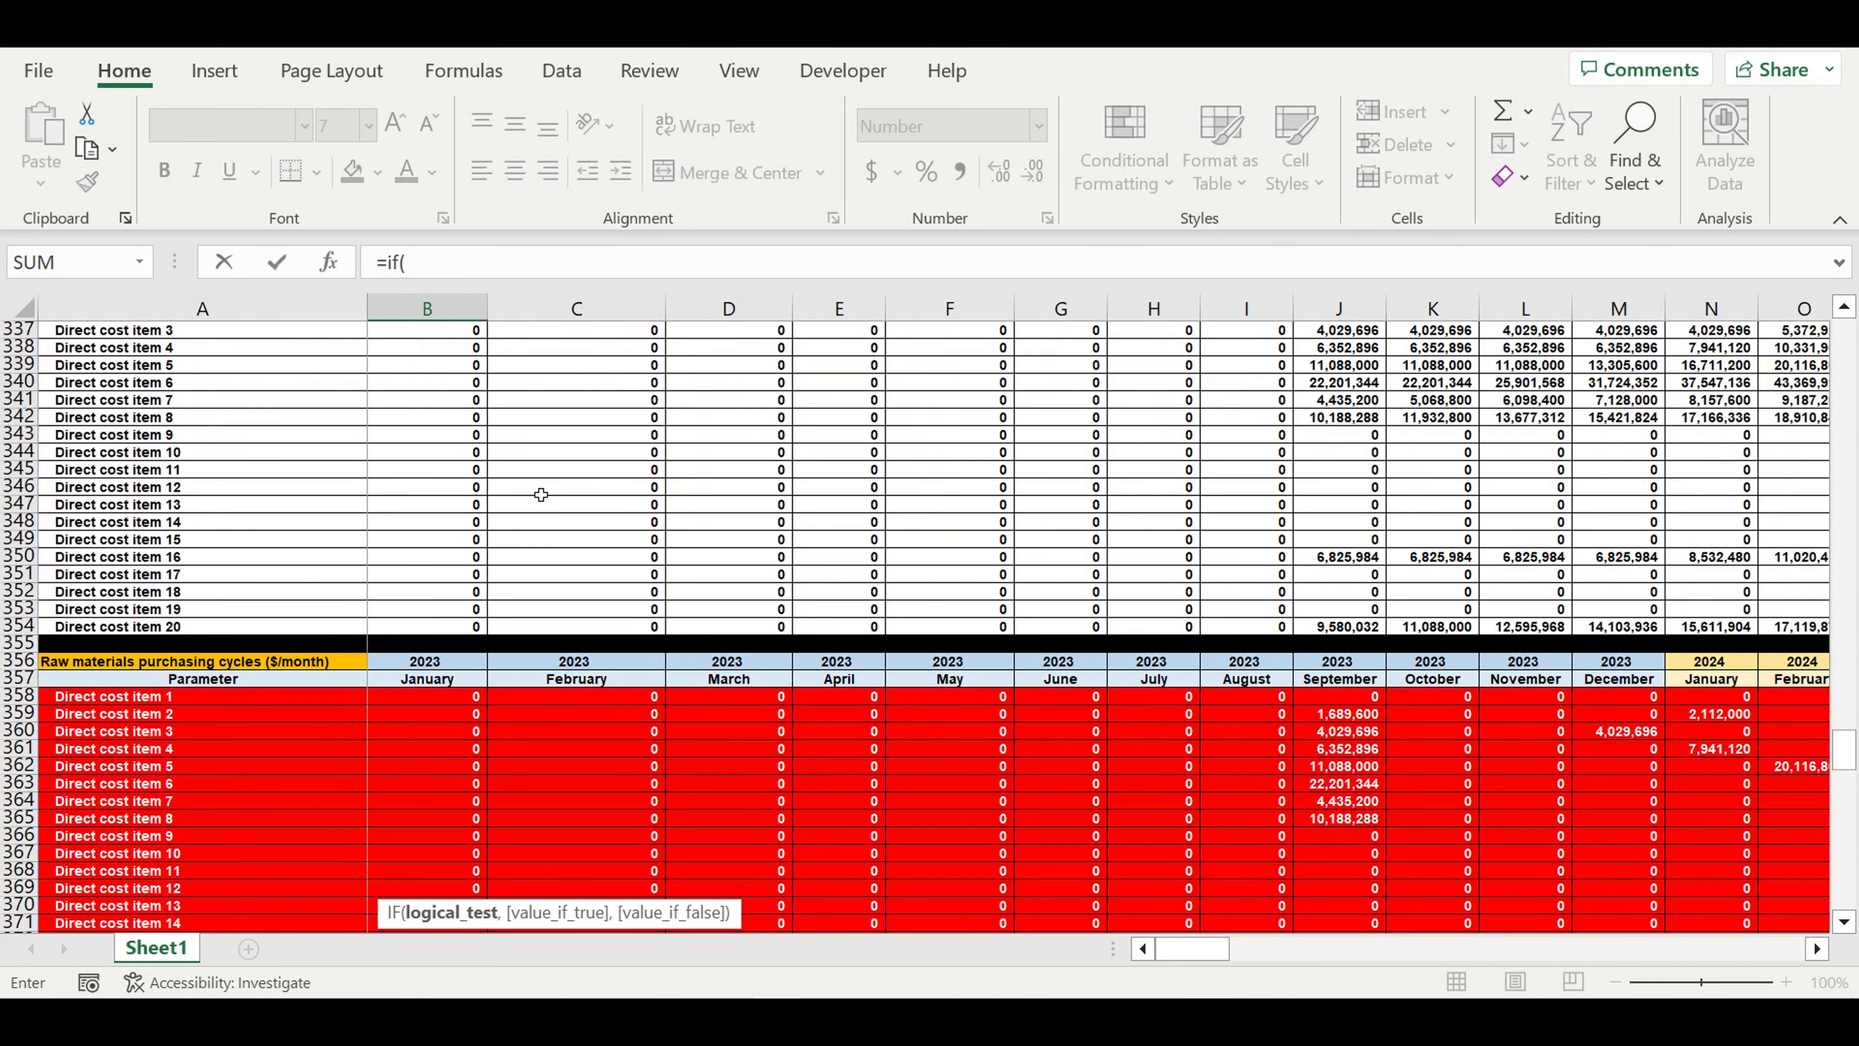
{"action": "scroll", "coordinate": [541, 489], "scroll_direction": "up", "scroll_amount": 9}
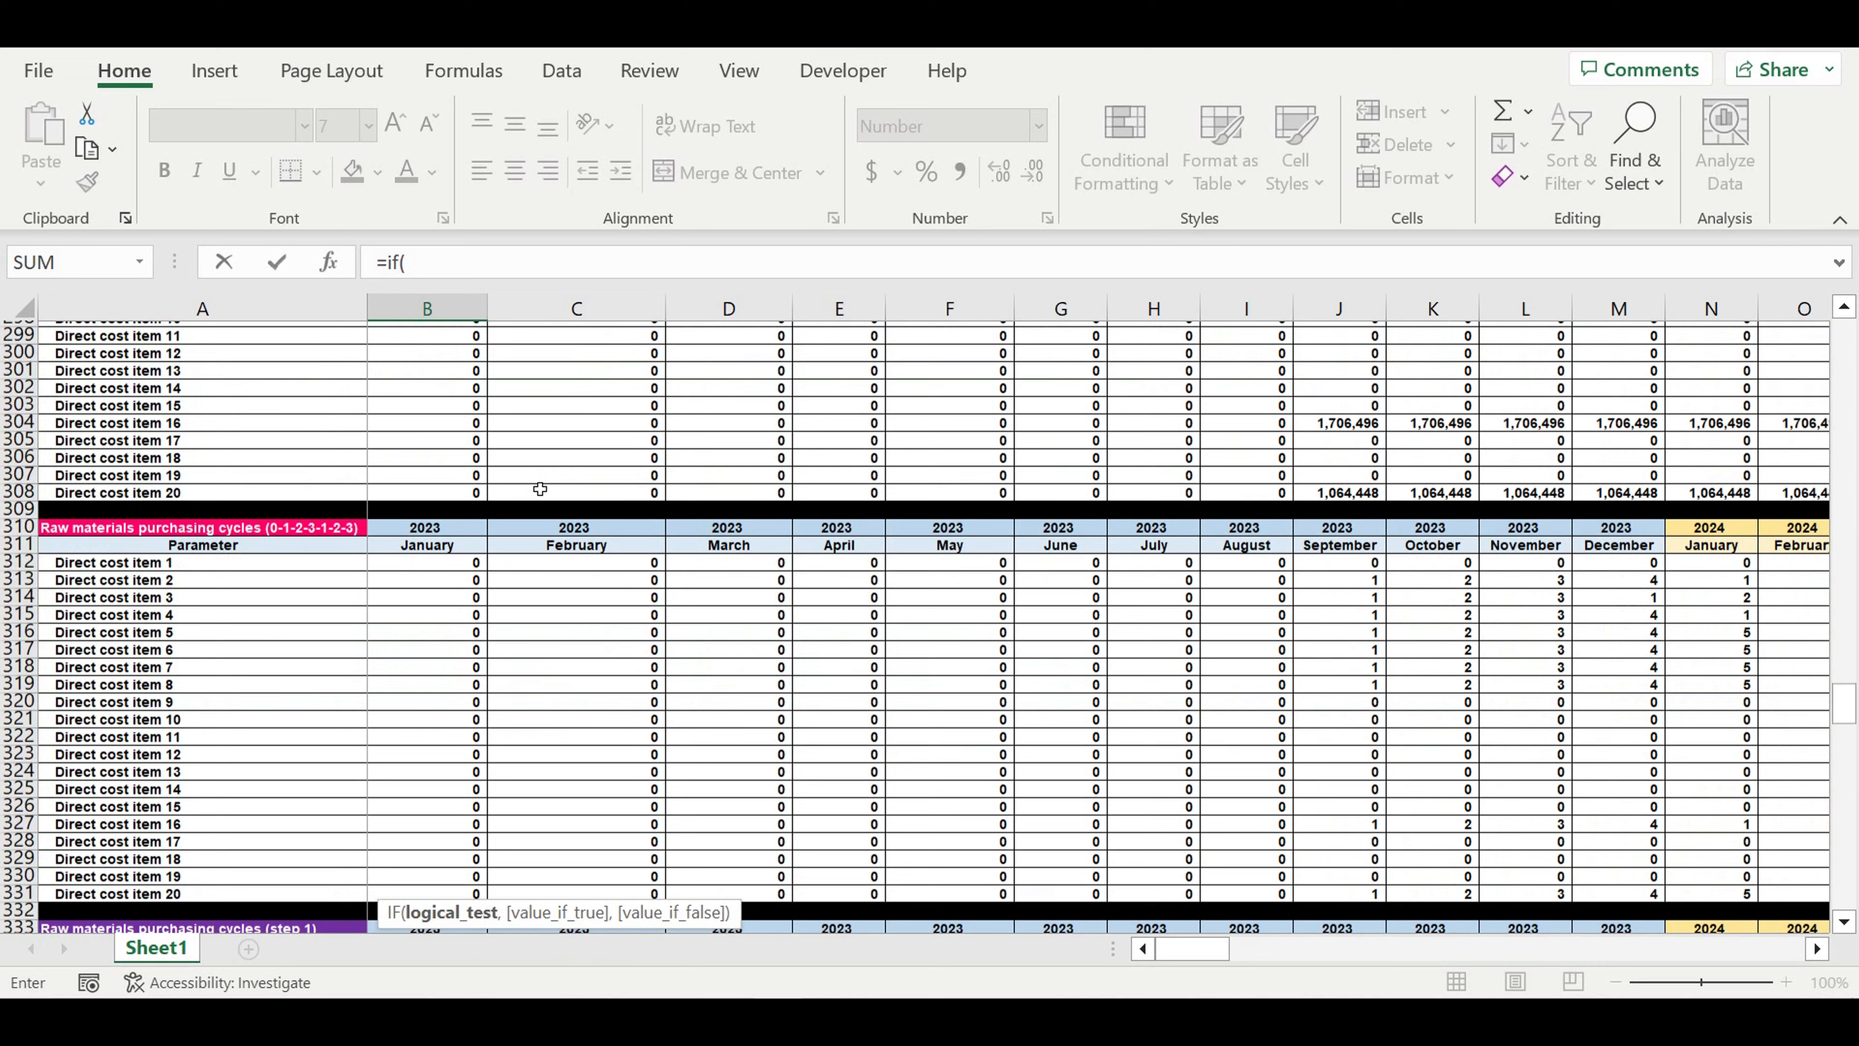
{"action": "scroll", "coordinate": [541, 489], "scroll_direction": "up", "scroll_amount": 20}
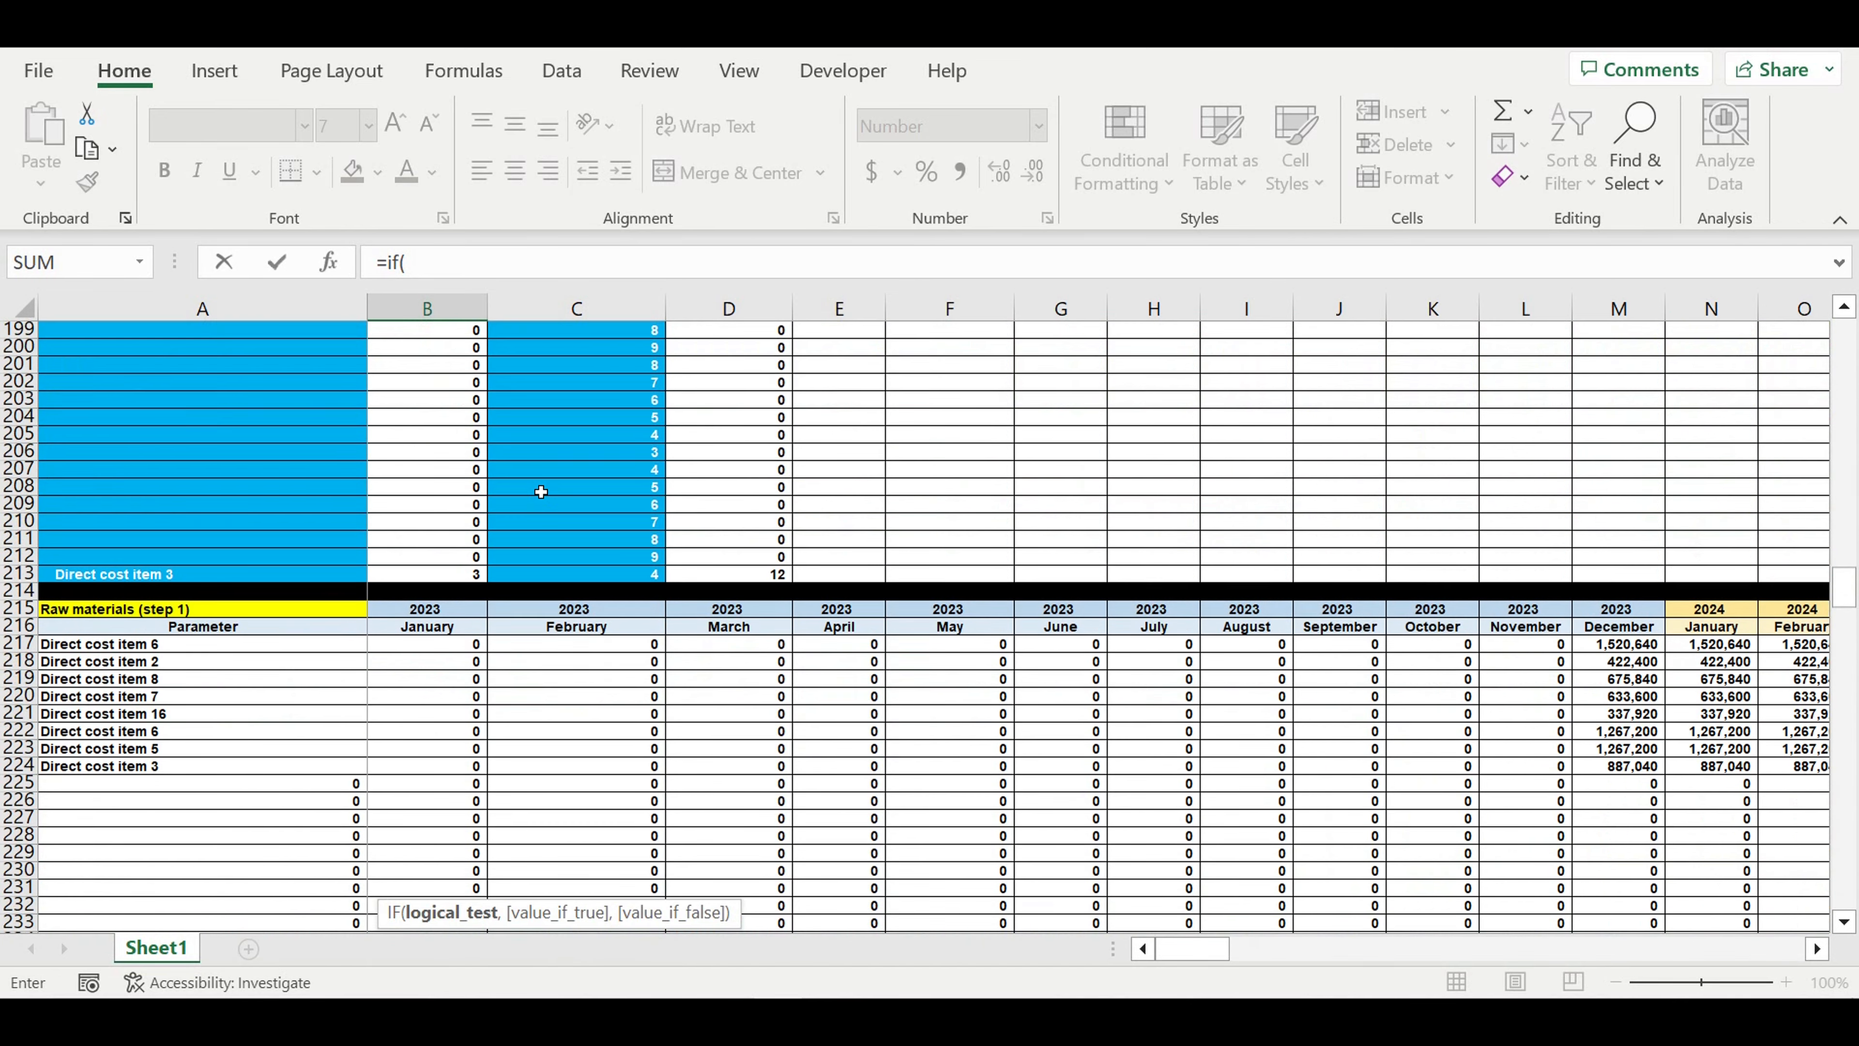
{"action": "scroll", "coordinate": [540, 492], "scroll_direction": "up", "scroll_amount": 20}
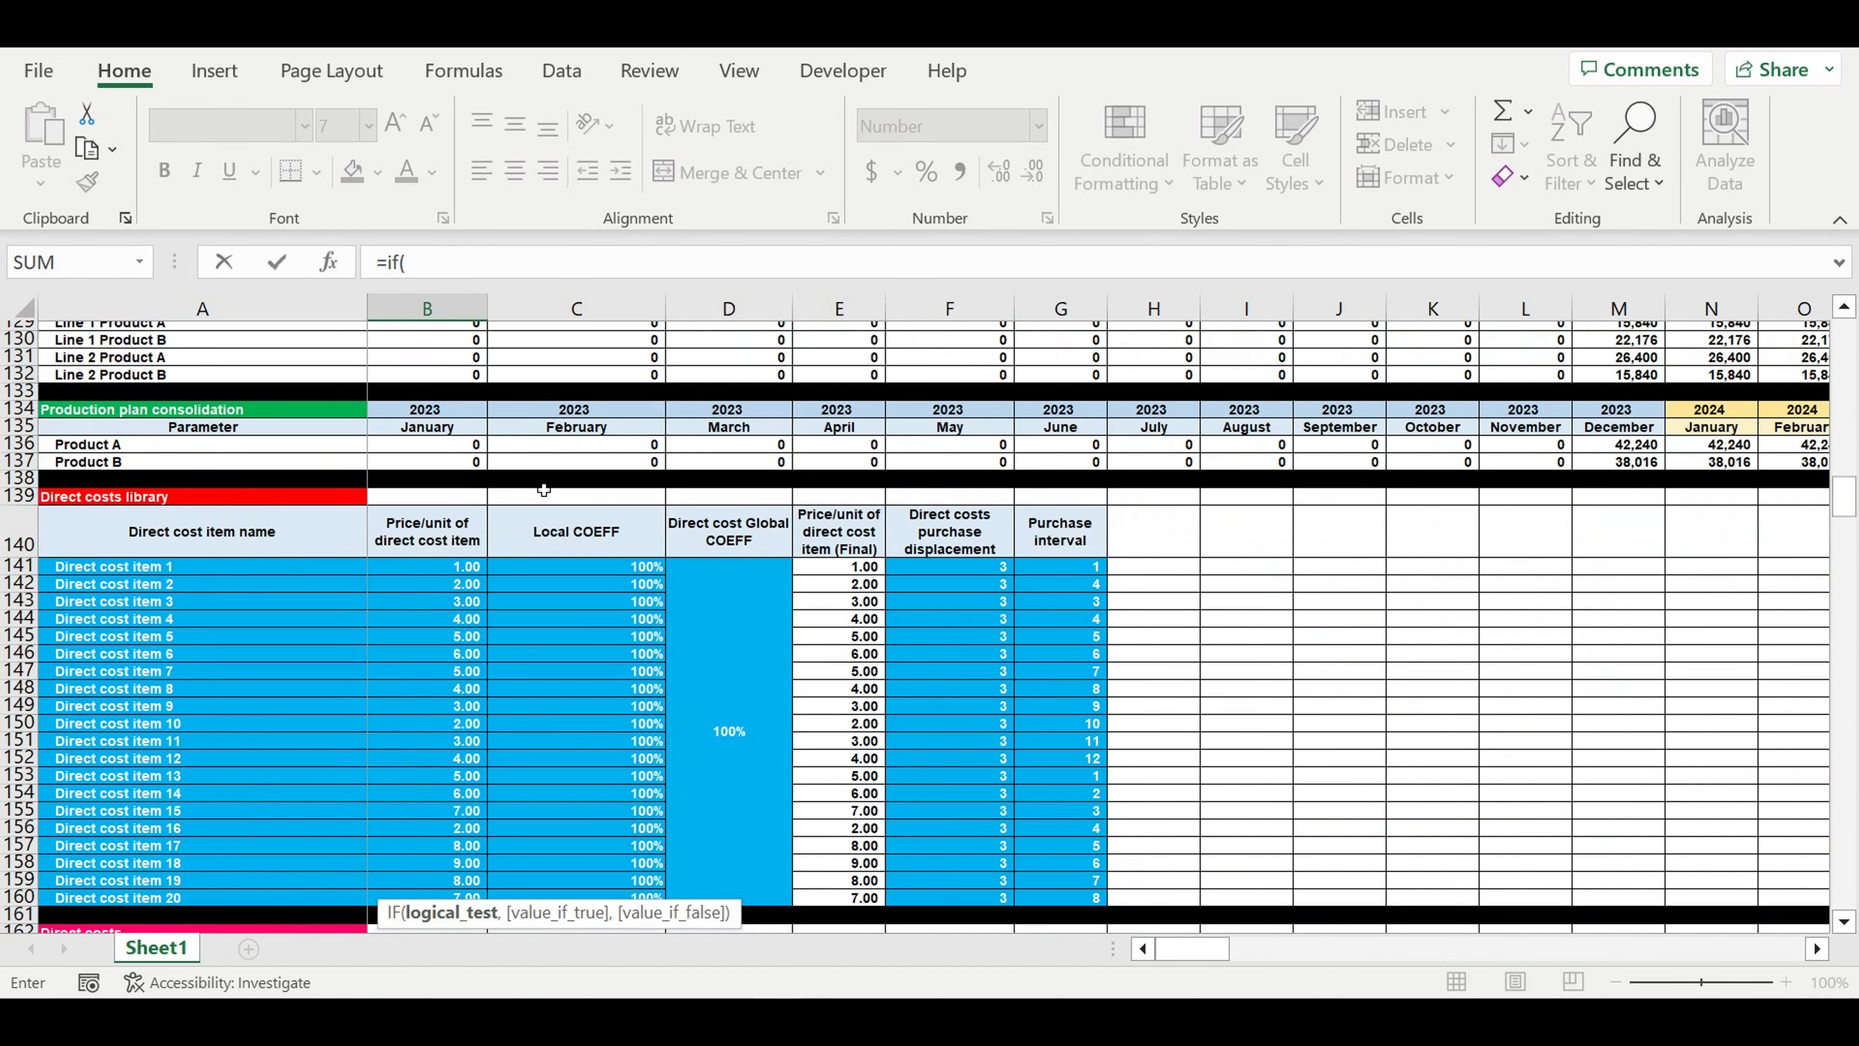
{"action": "scroll", "coordinate": [544, 489], "scroll_direction": "up", "scroll_amount": 4}
{"action": "scroll", "coordinate": [544, 489], "scroll_direction": "up", "scroll_amount": 4}
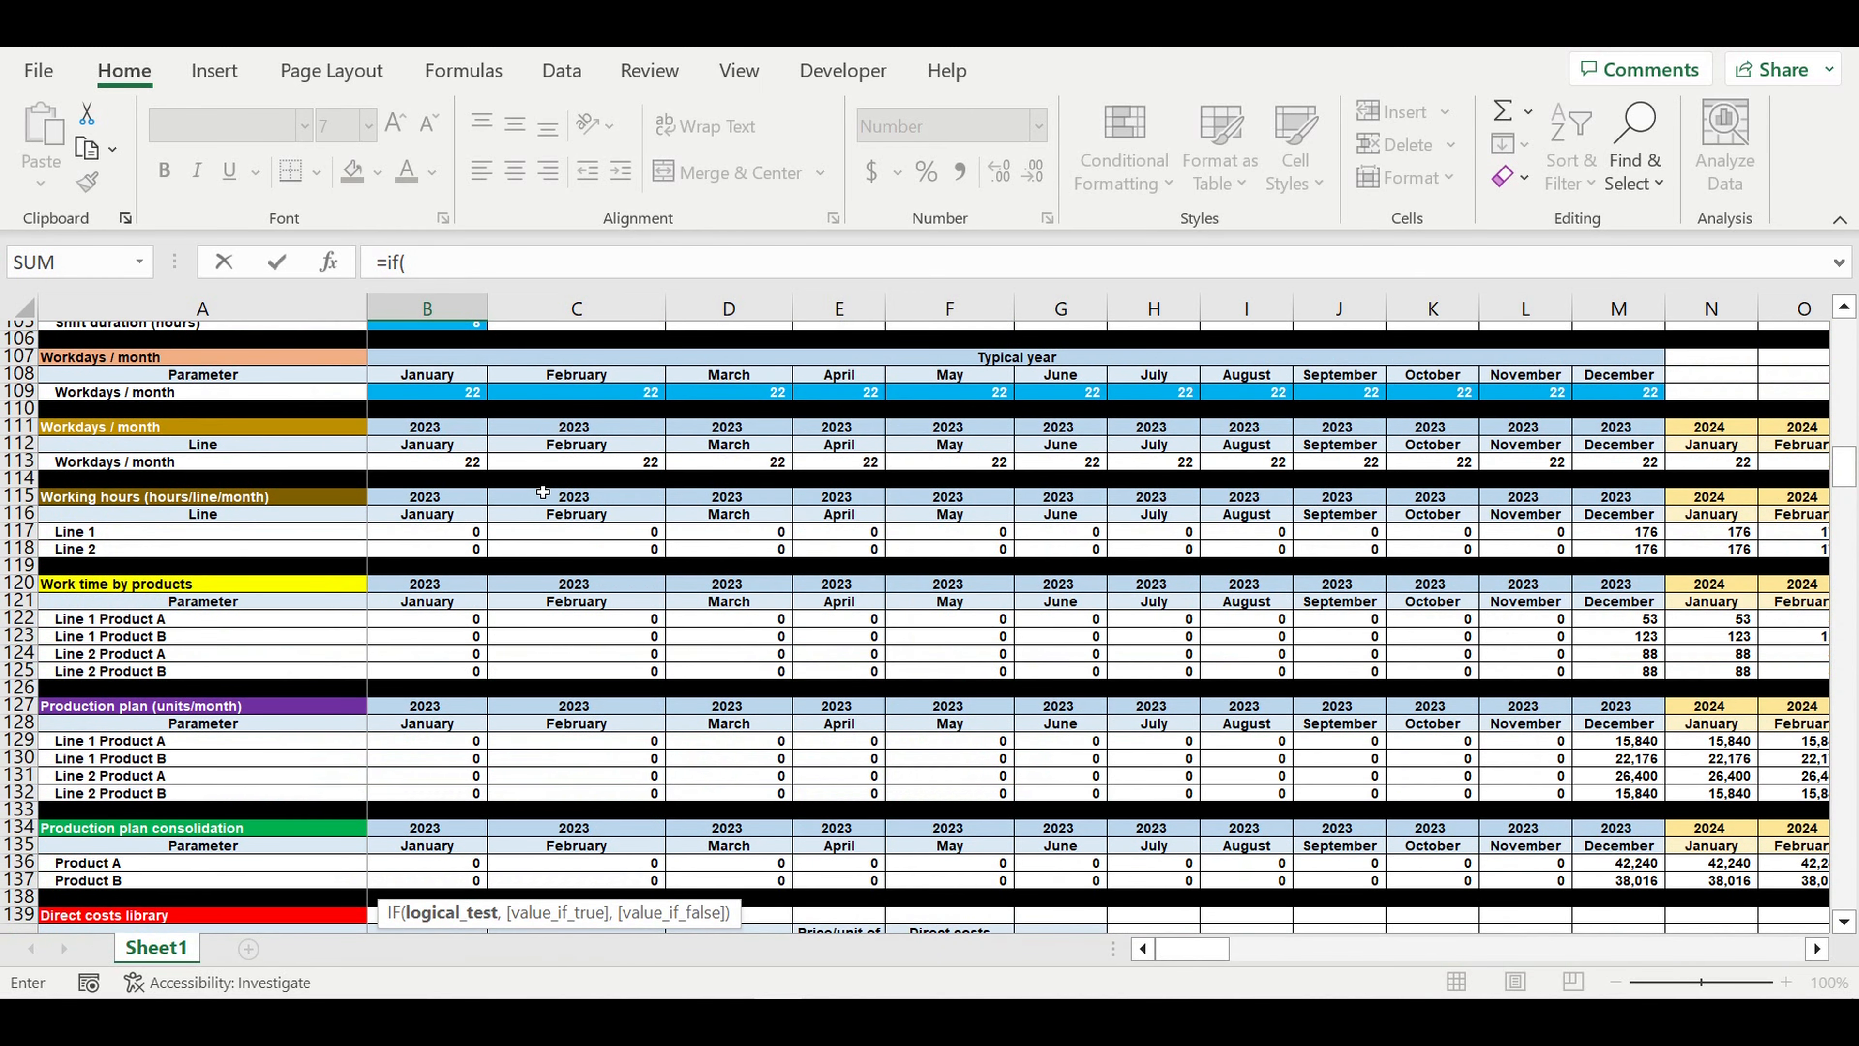
{"action": "scroll", "coordinate": [543, 491], "scroll_direction": "up", "scroll_amount": 5}
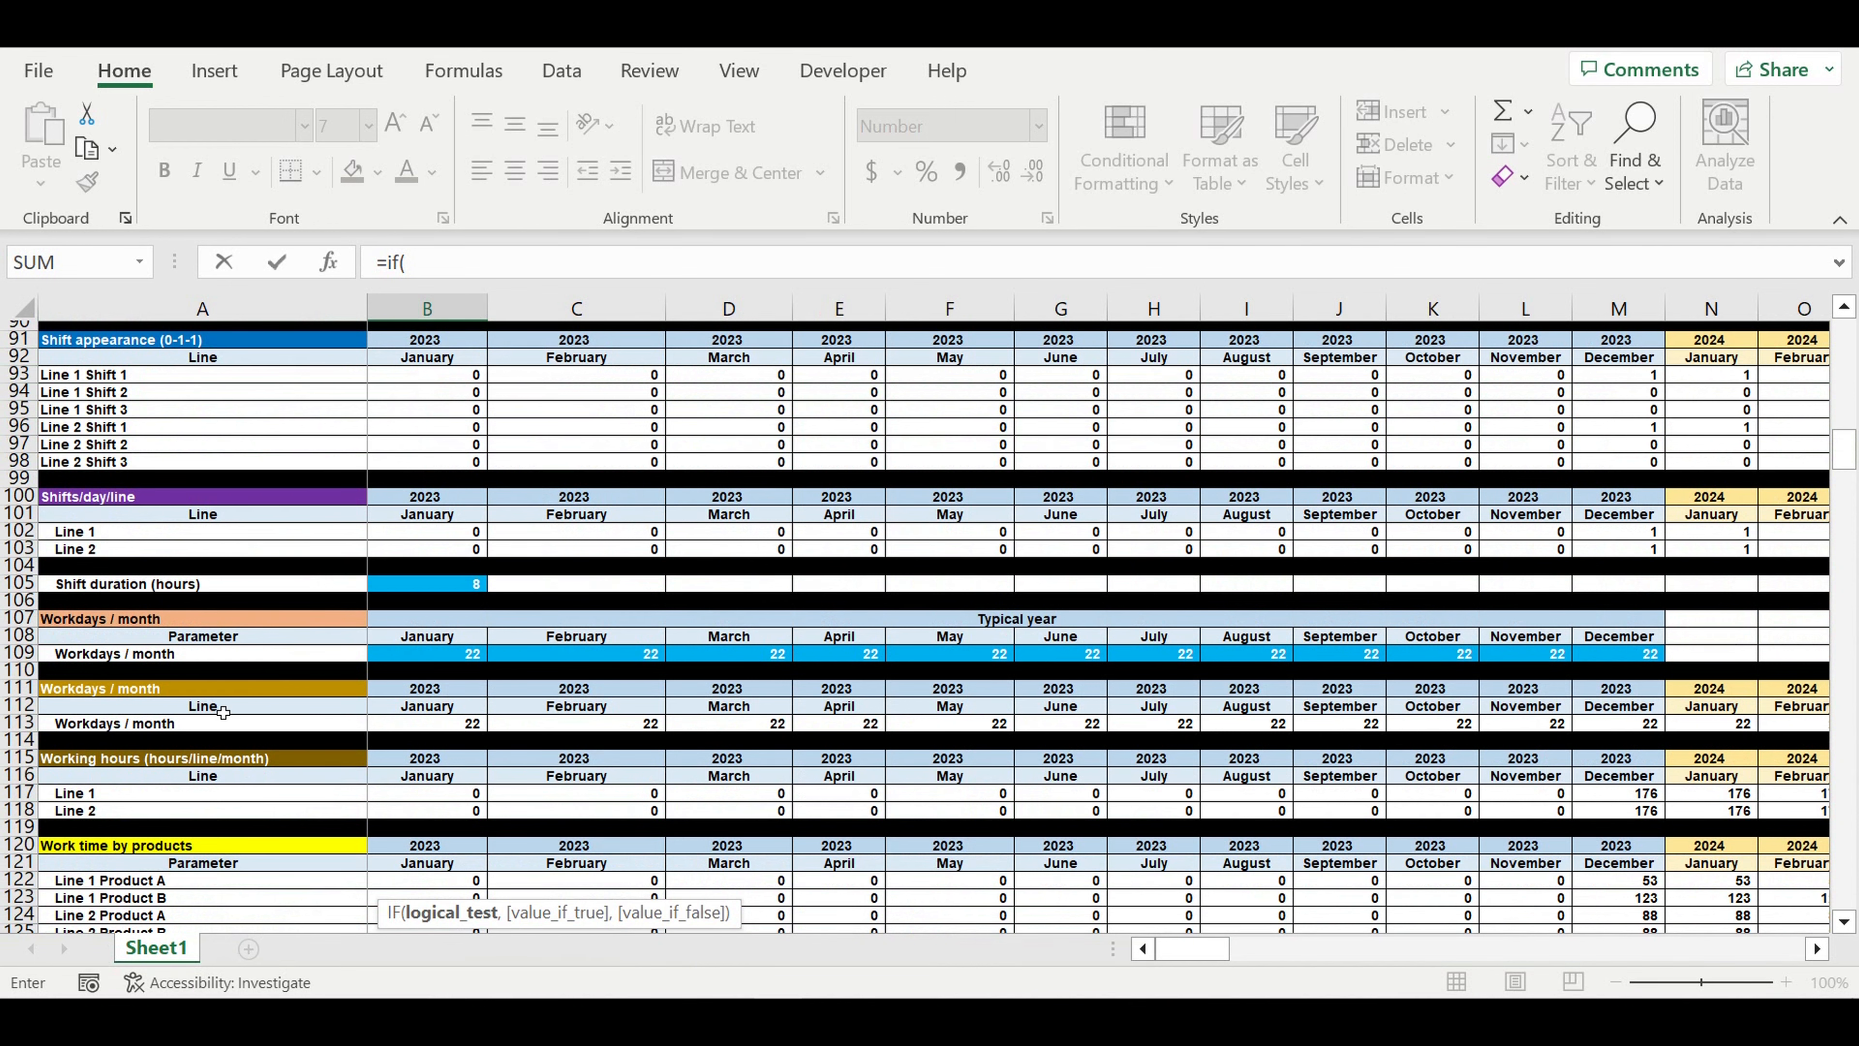
{"action": "scroll", "coordinate": [223, 711], "scroll_direction": "up", "scroll_amount": 2}
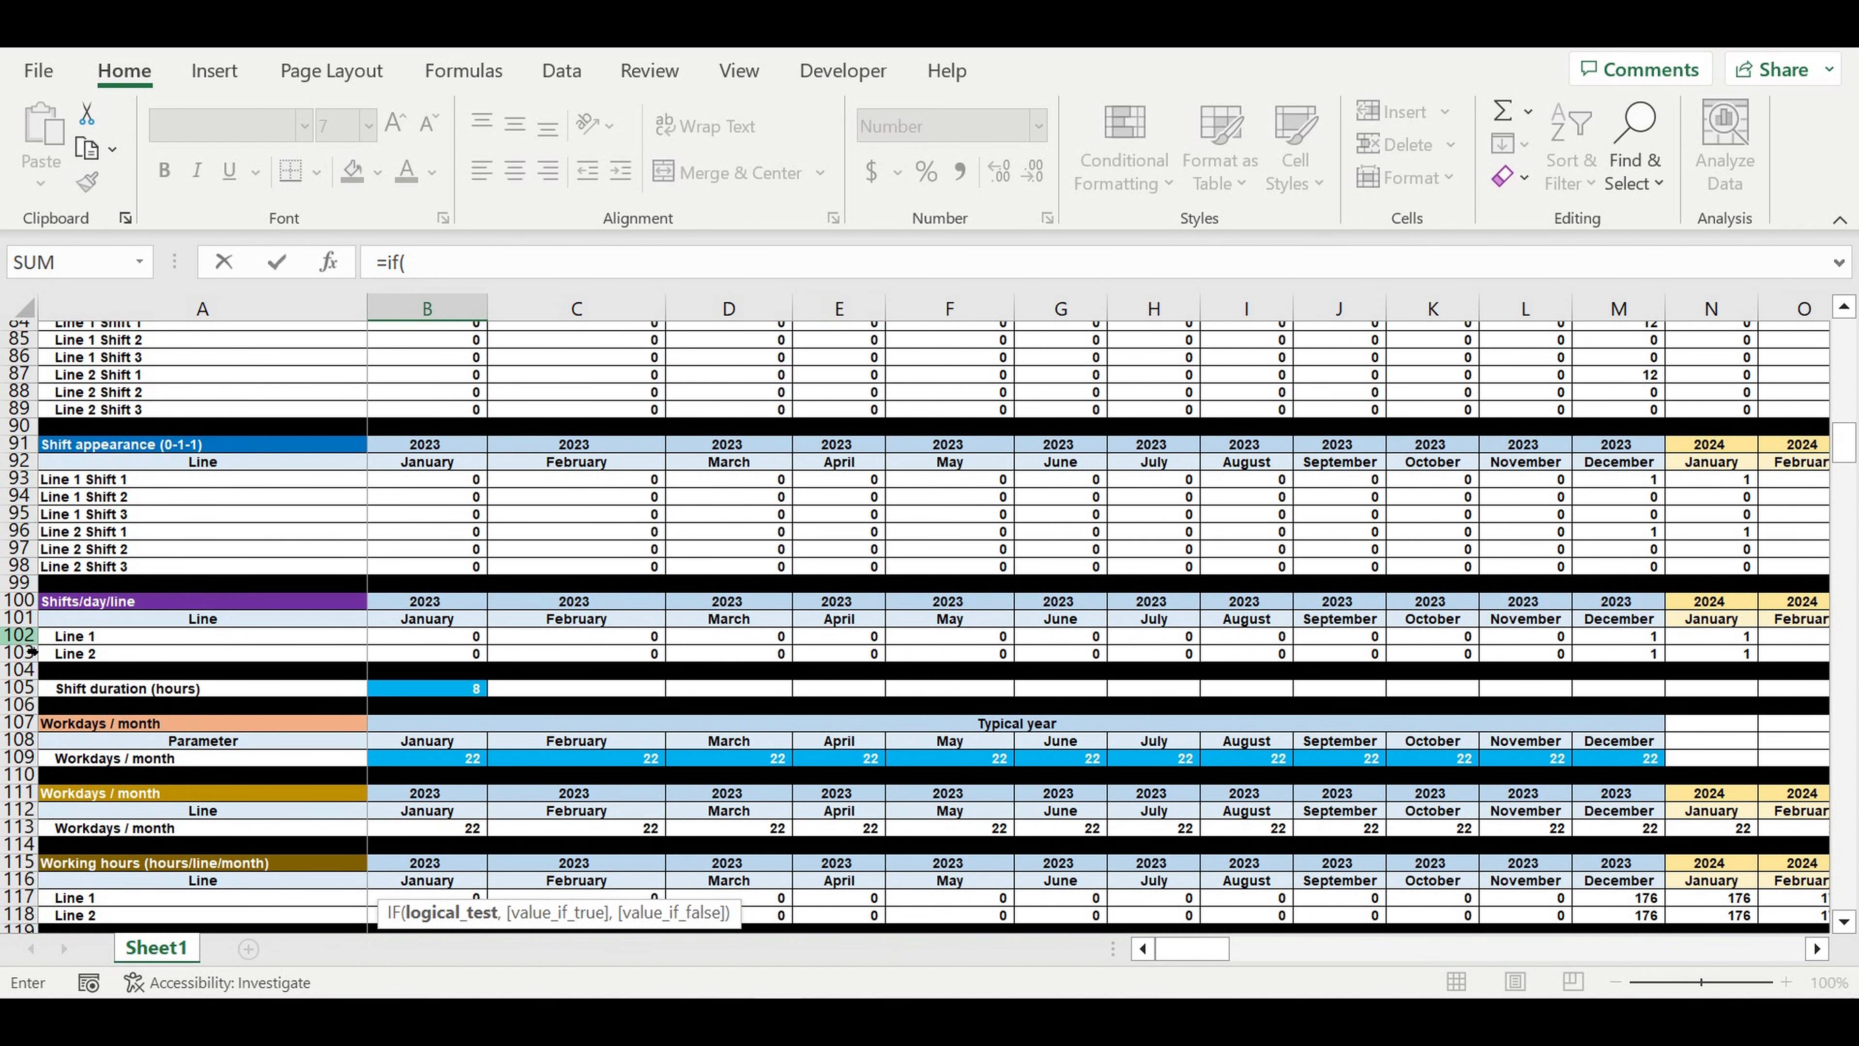
{"action": "left_click_drag", "start_coordinate": [1192, 948], "coordinate": [1032, 945]}
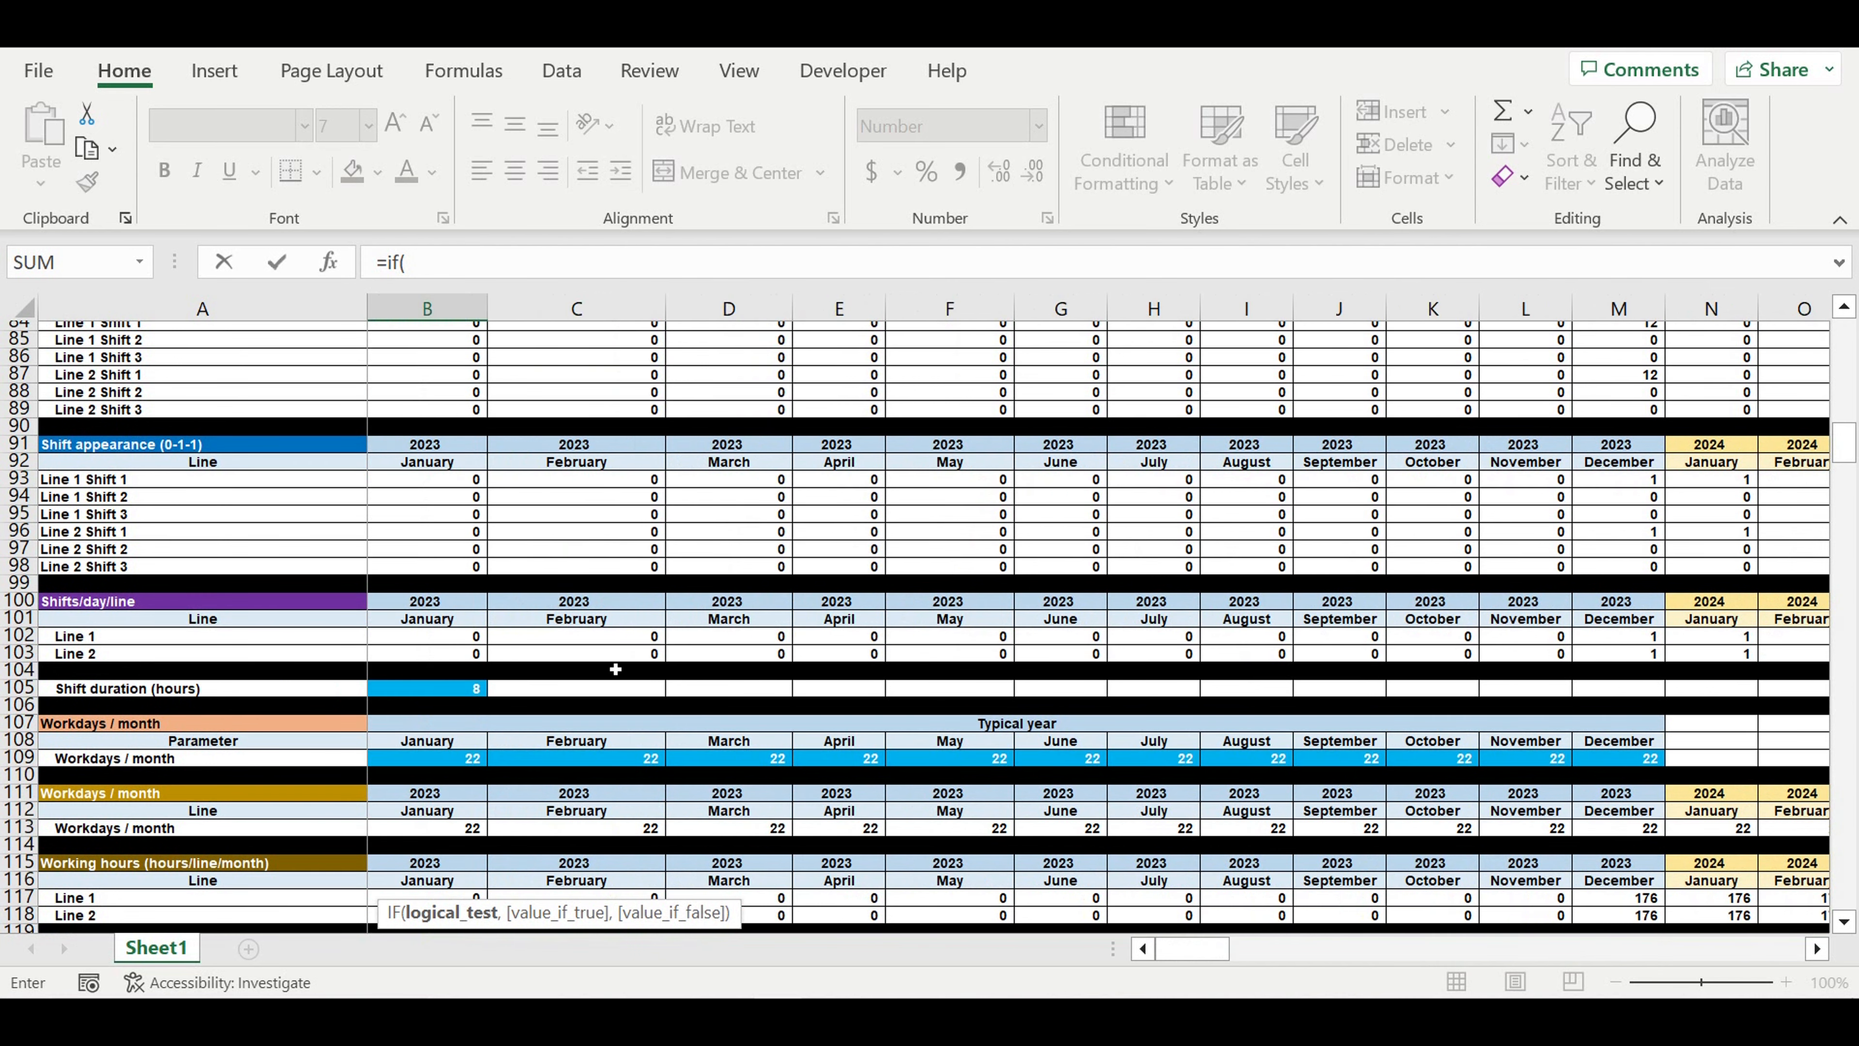
{"action": "left_click", "coordinate": [437, 266]}
{"action": "left_click", "coordinate": [426, 621]}
{"action": "left_click", "coordinate": [410, 636]}
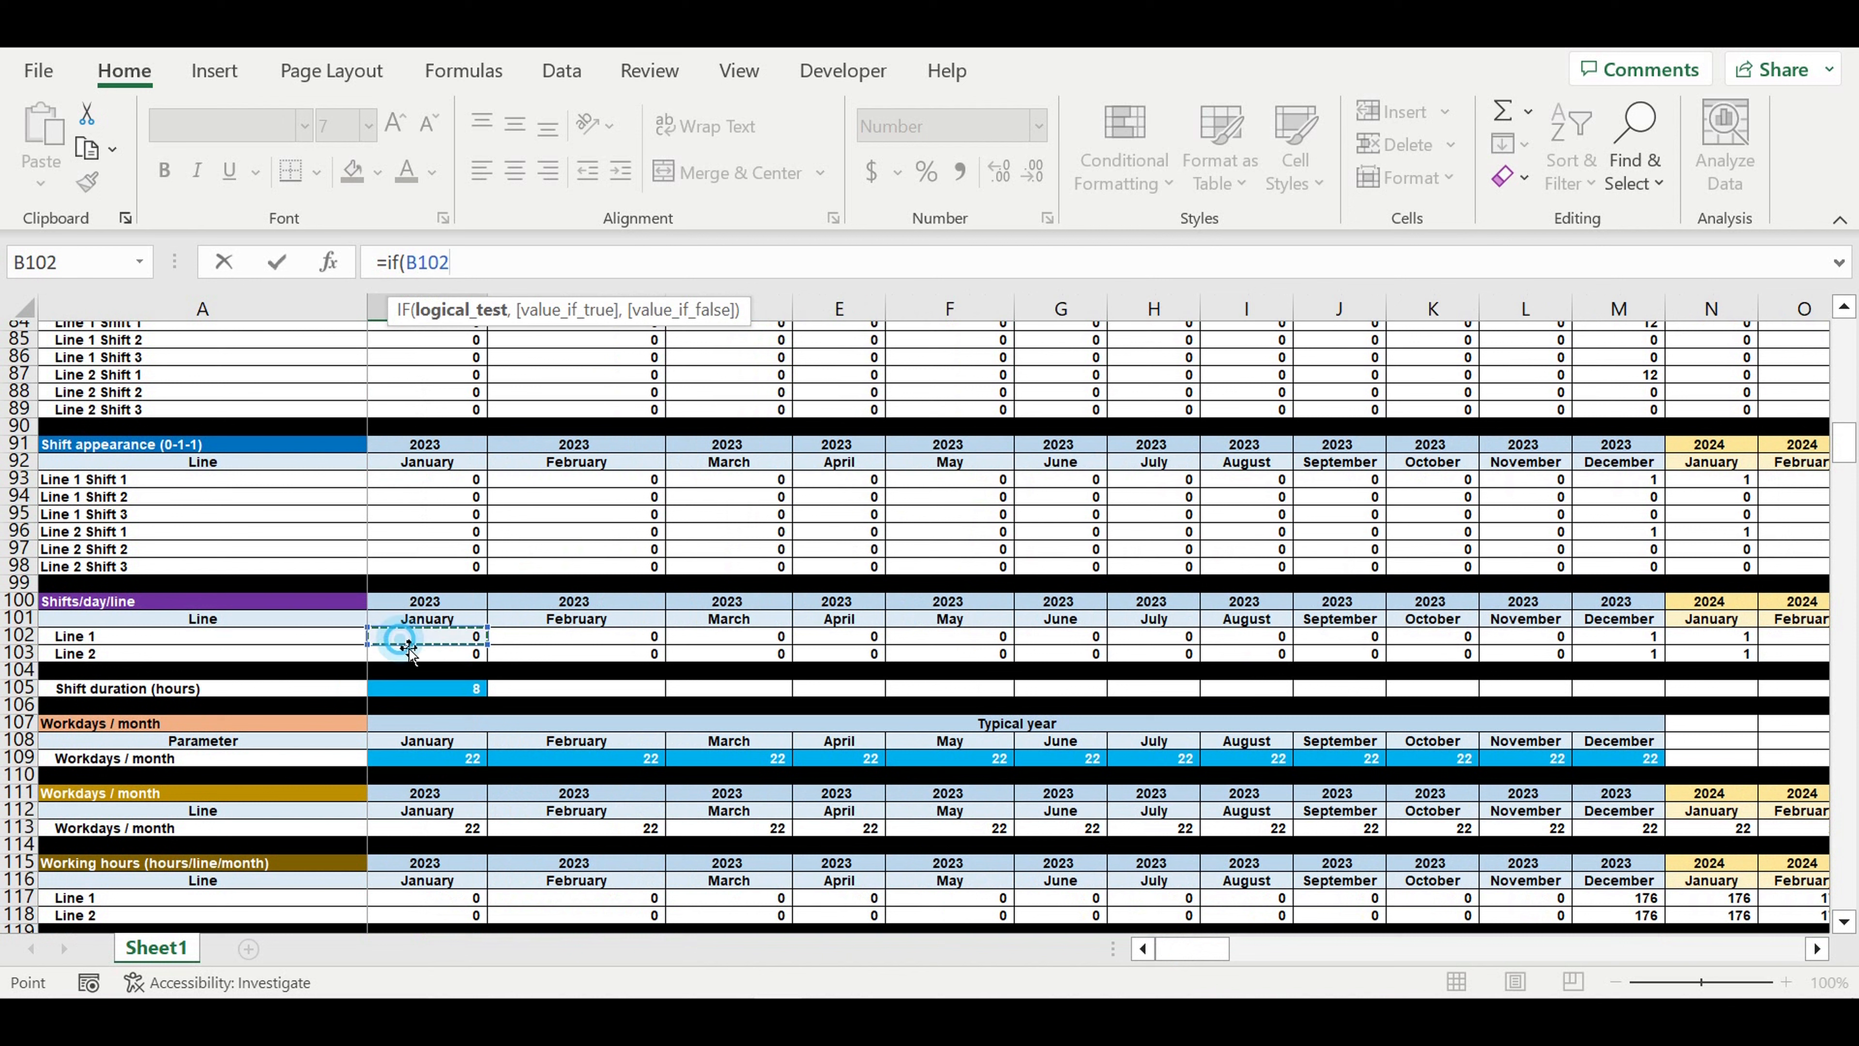
- Lock the reference's row as B$102 and complete the B467 logical test as B$102=1
{"action": "left_click", "coordinate": [424, 266]}
{"action": "type", "text": "$"}
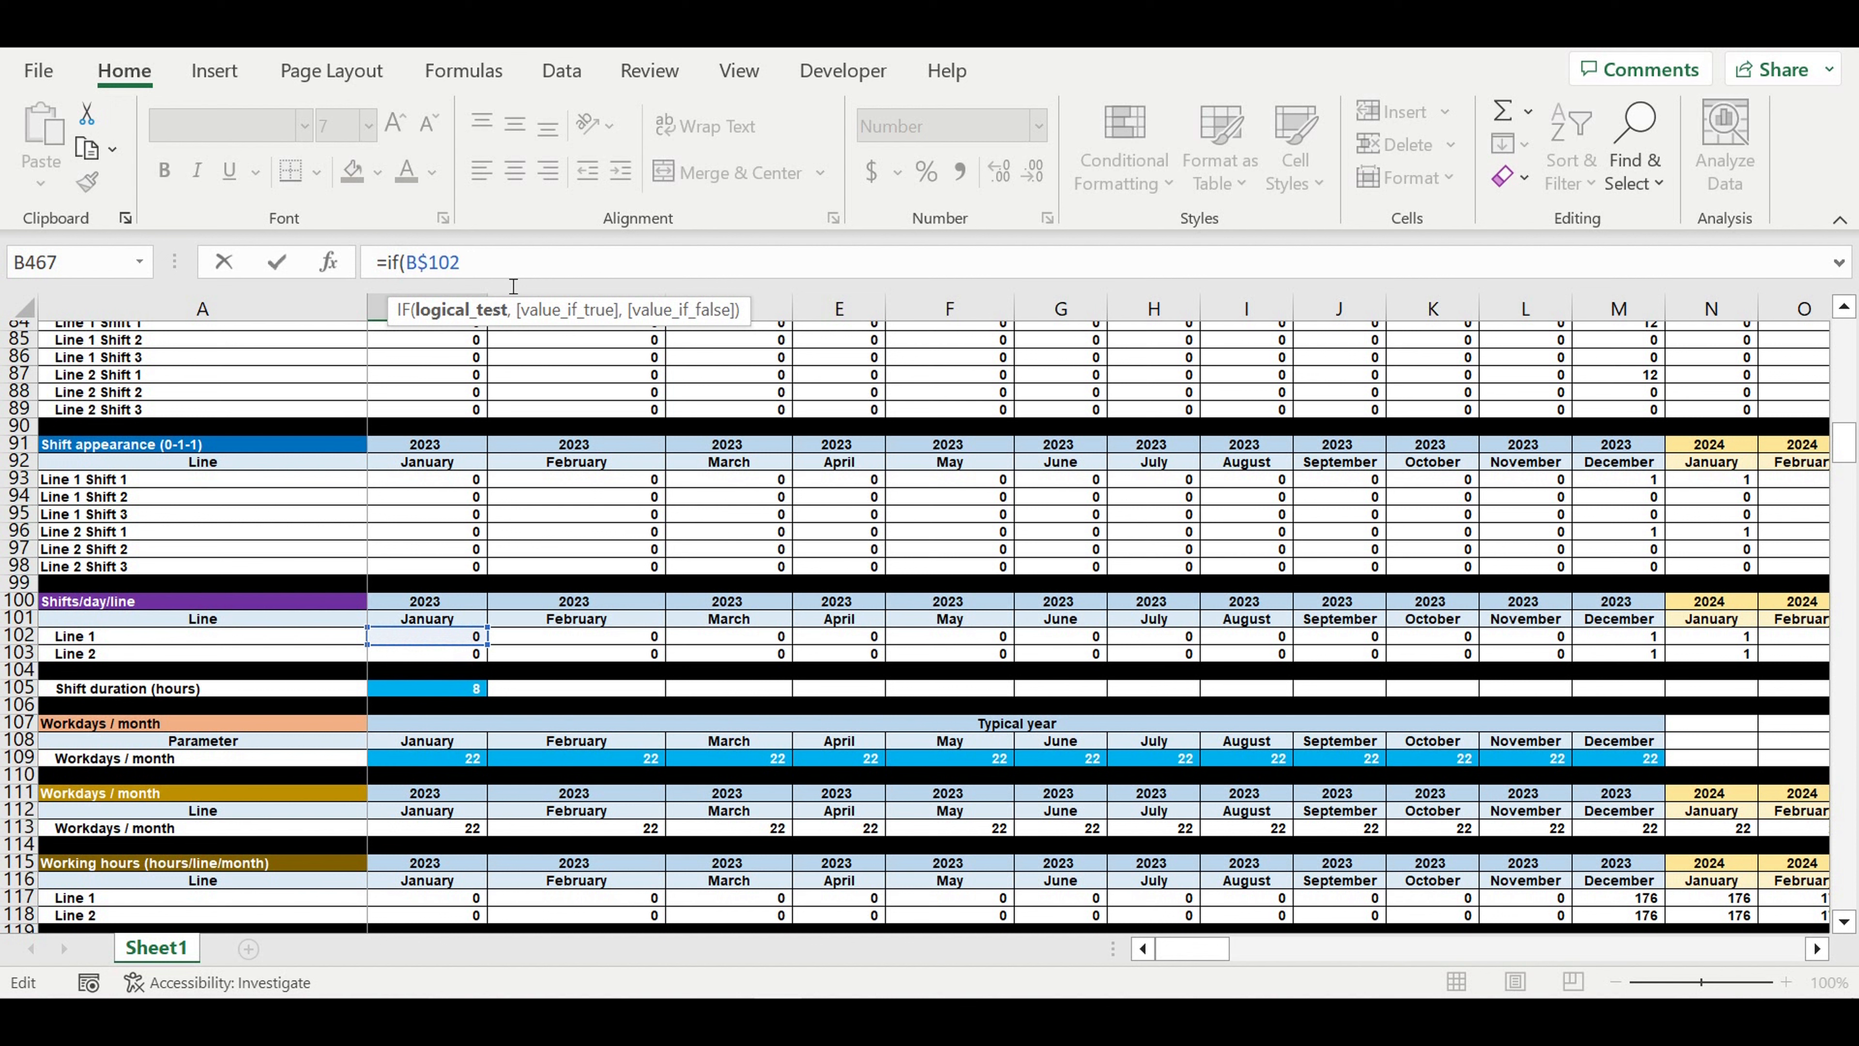
{"action": "left_click", "coordinate": [493, 278]}
{"action": "type", "text": "= 1,"}
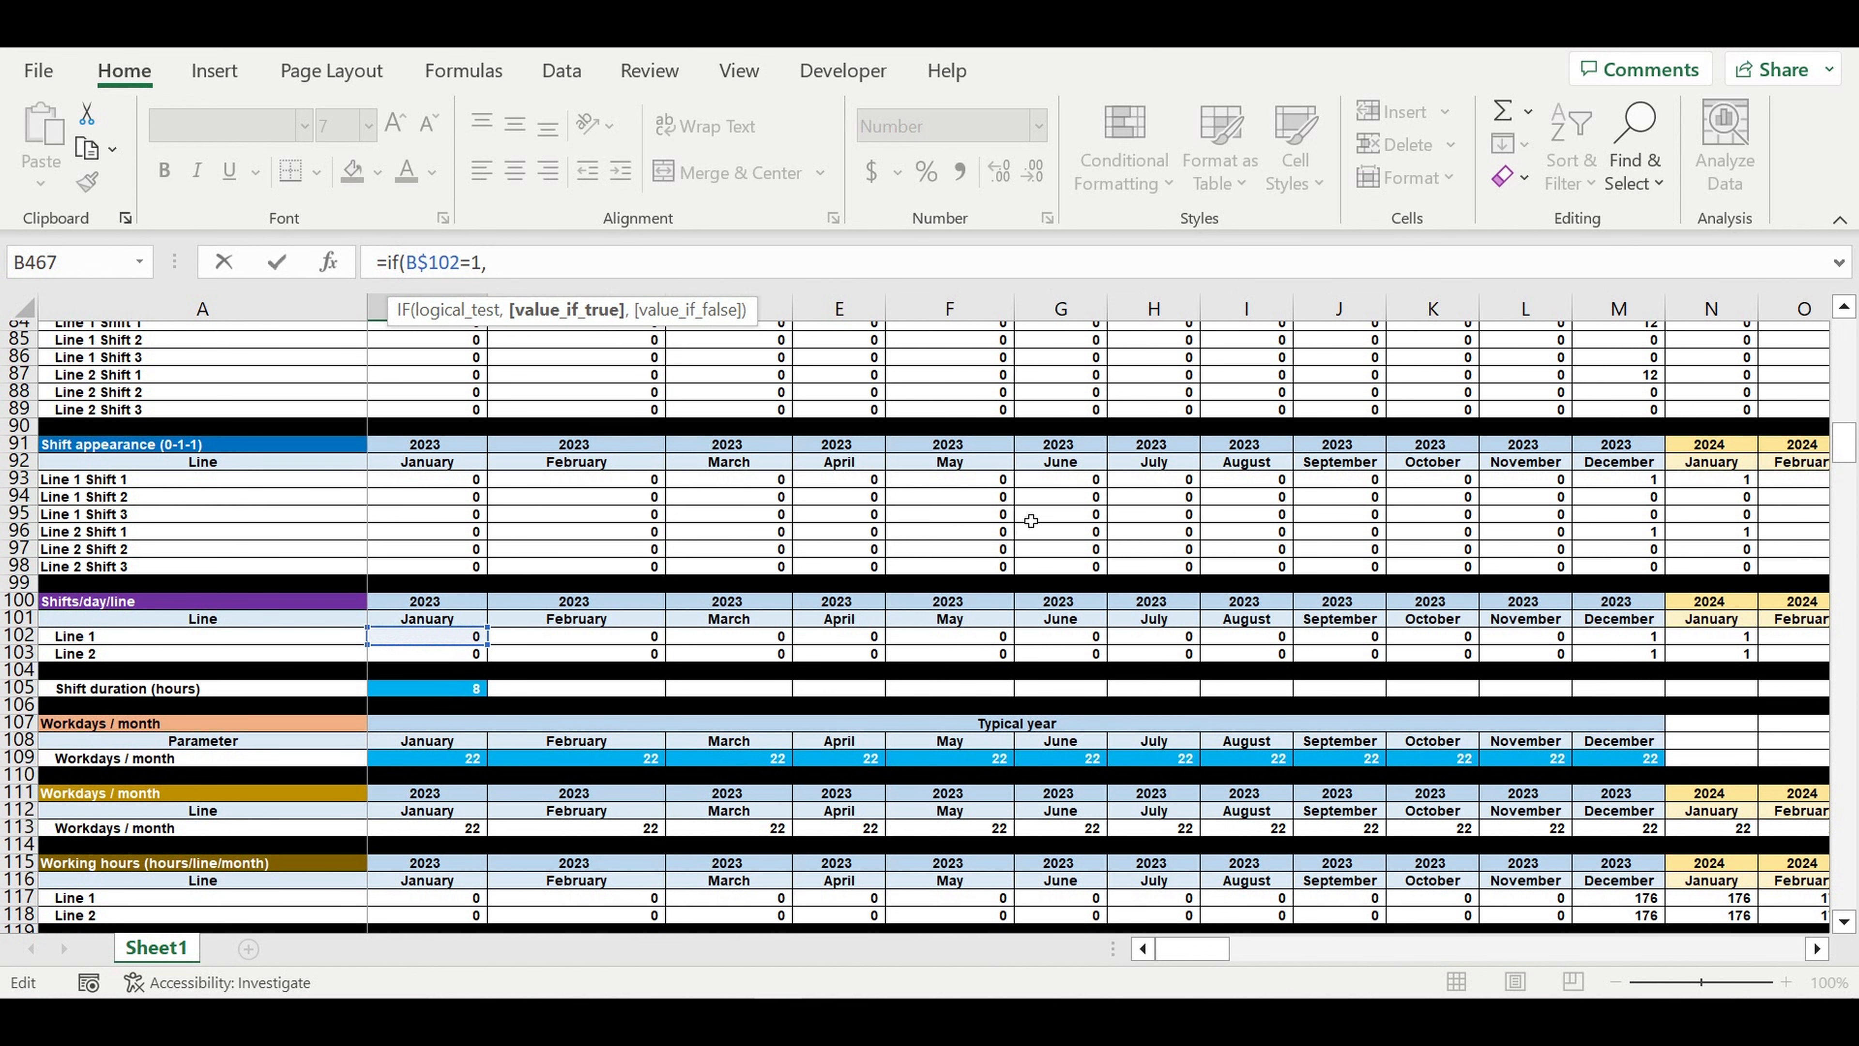
- Set the IF's value if true to the Line 1 Position 1 Shift 1 salary, column-locked as $F441, followed by a comma
{"action": "left_click_drag", "start_coordinate": [1843, 440], "coordinate": [1843, 890]}
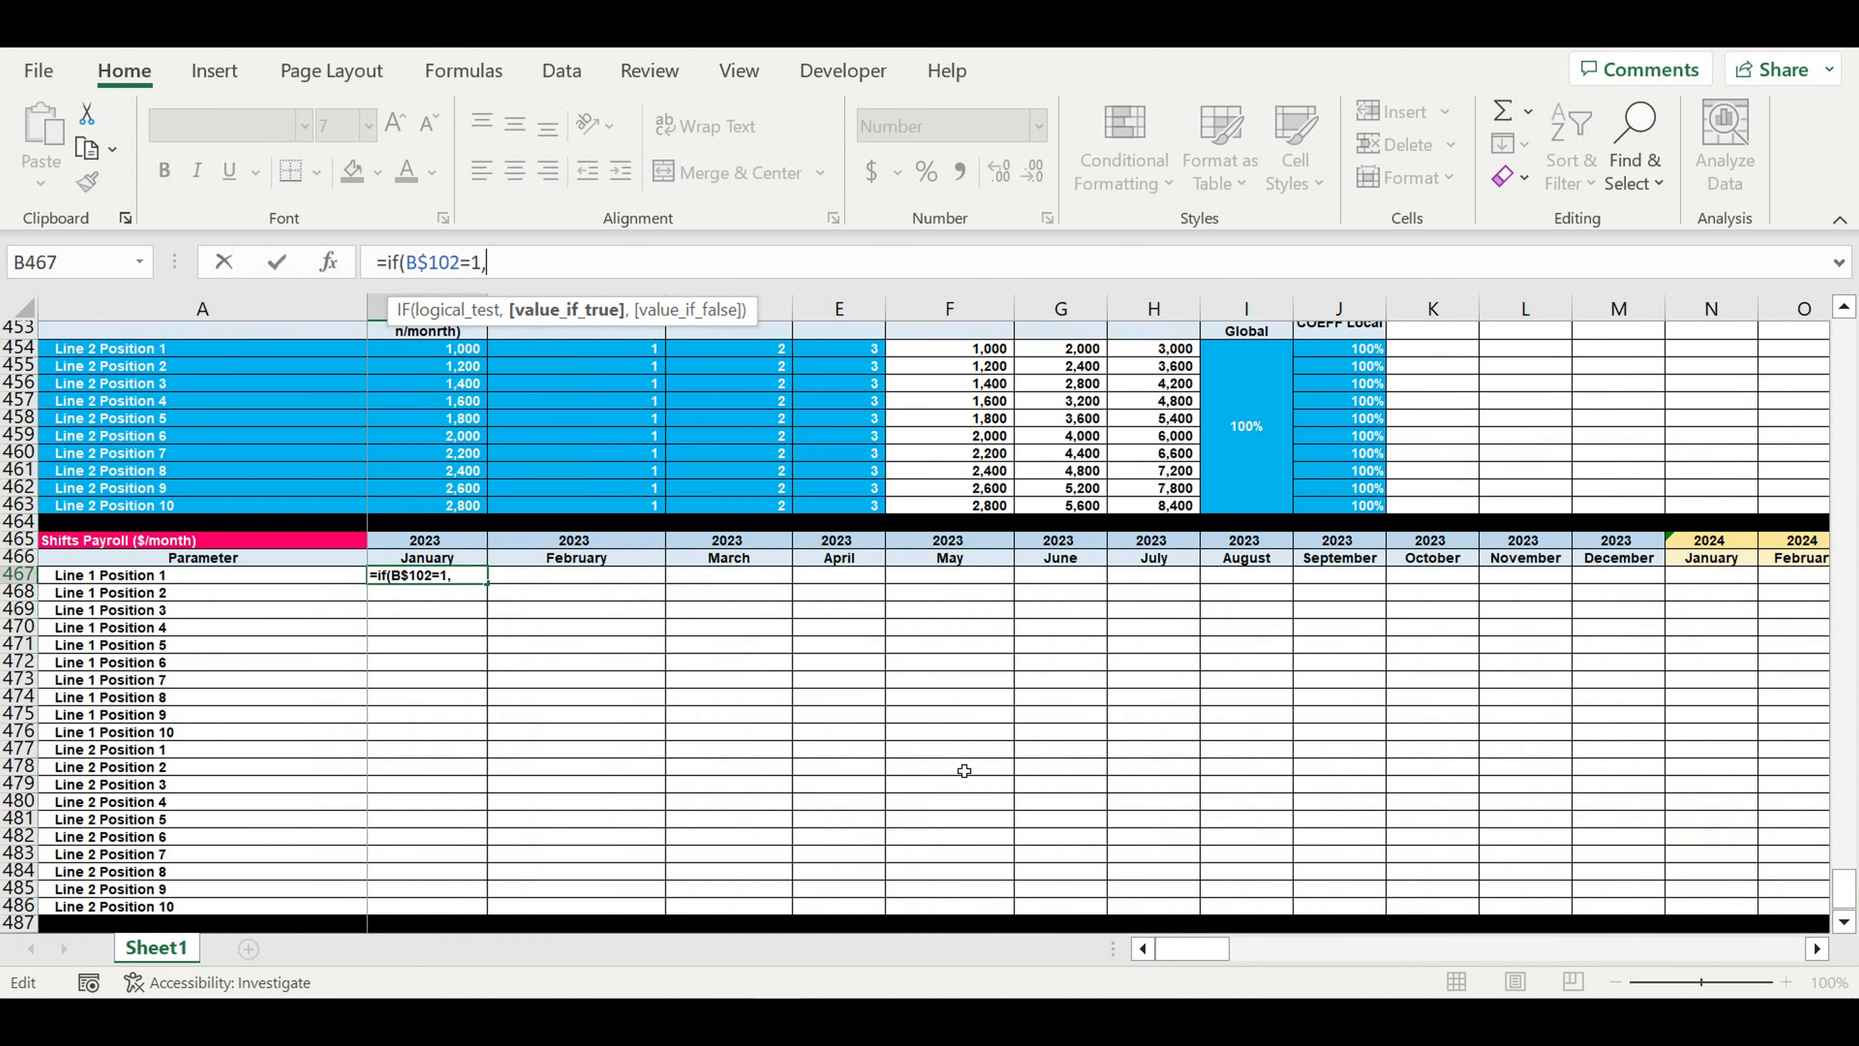
{"action": "scroll", "coordinate": [977, 709], "scroll_direction": "up", "scroll_amount": 6}
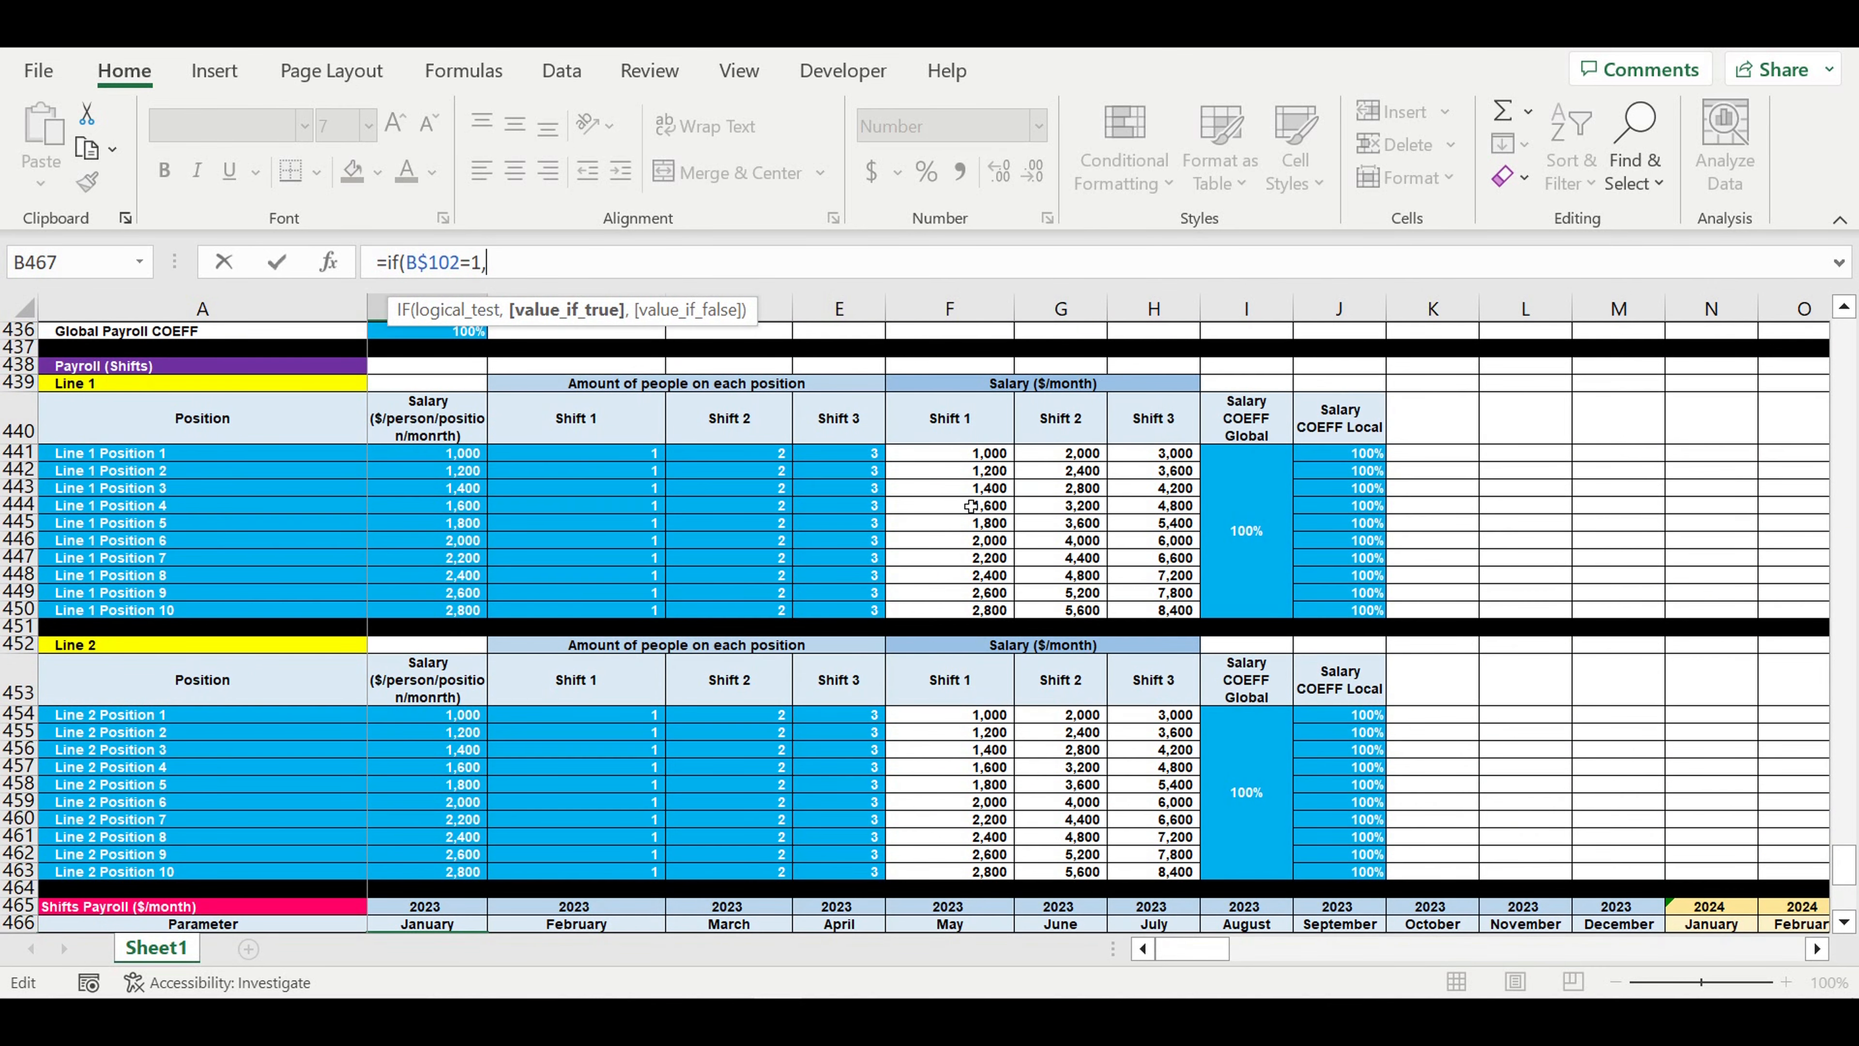
{"action": "left_click", "coordinate": [967, 459]}
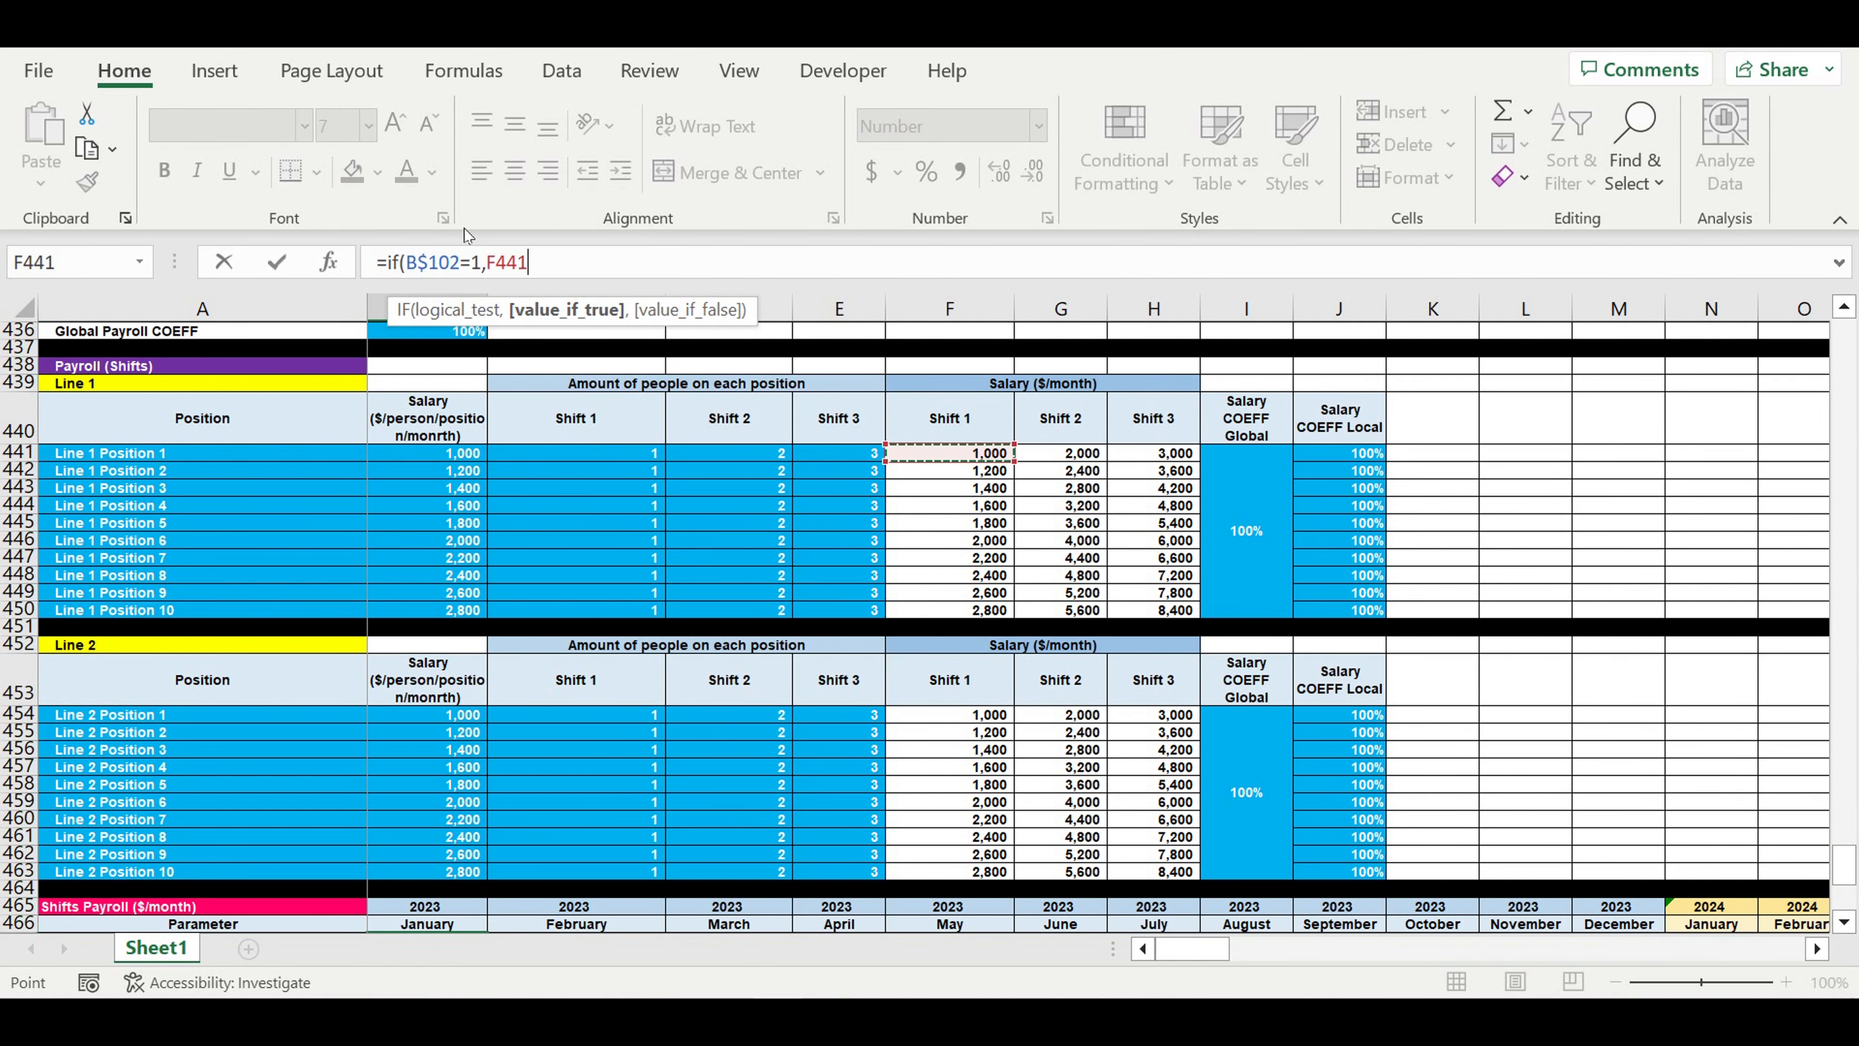
{"action": "left_click", "coordinate": [504, 272]}
{"action": "type", "text": "$"}
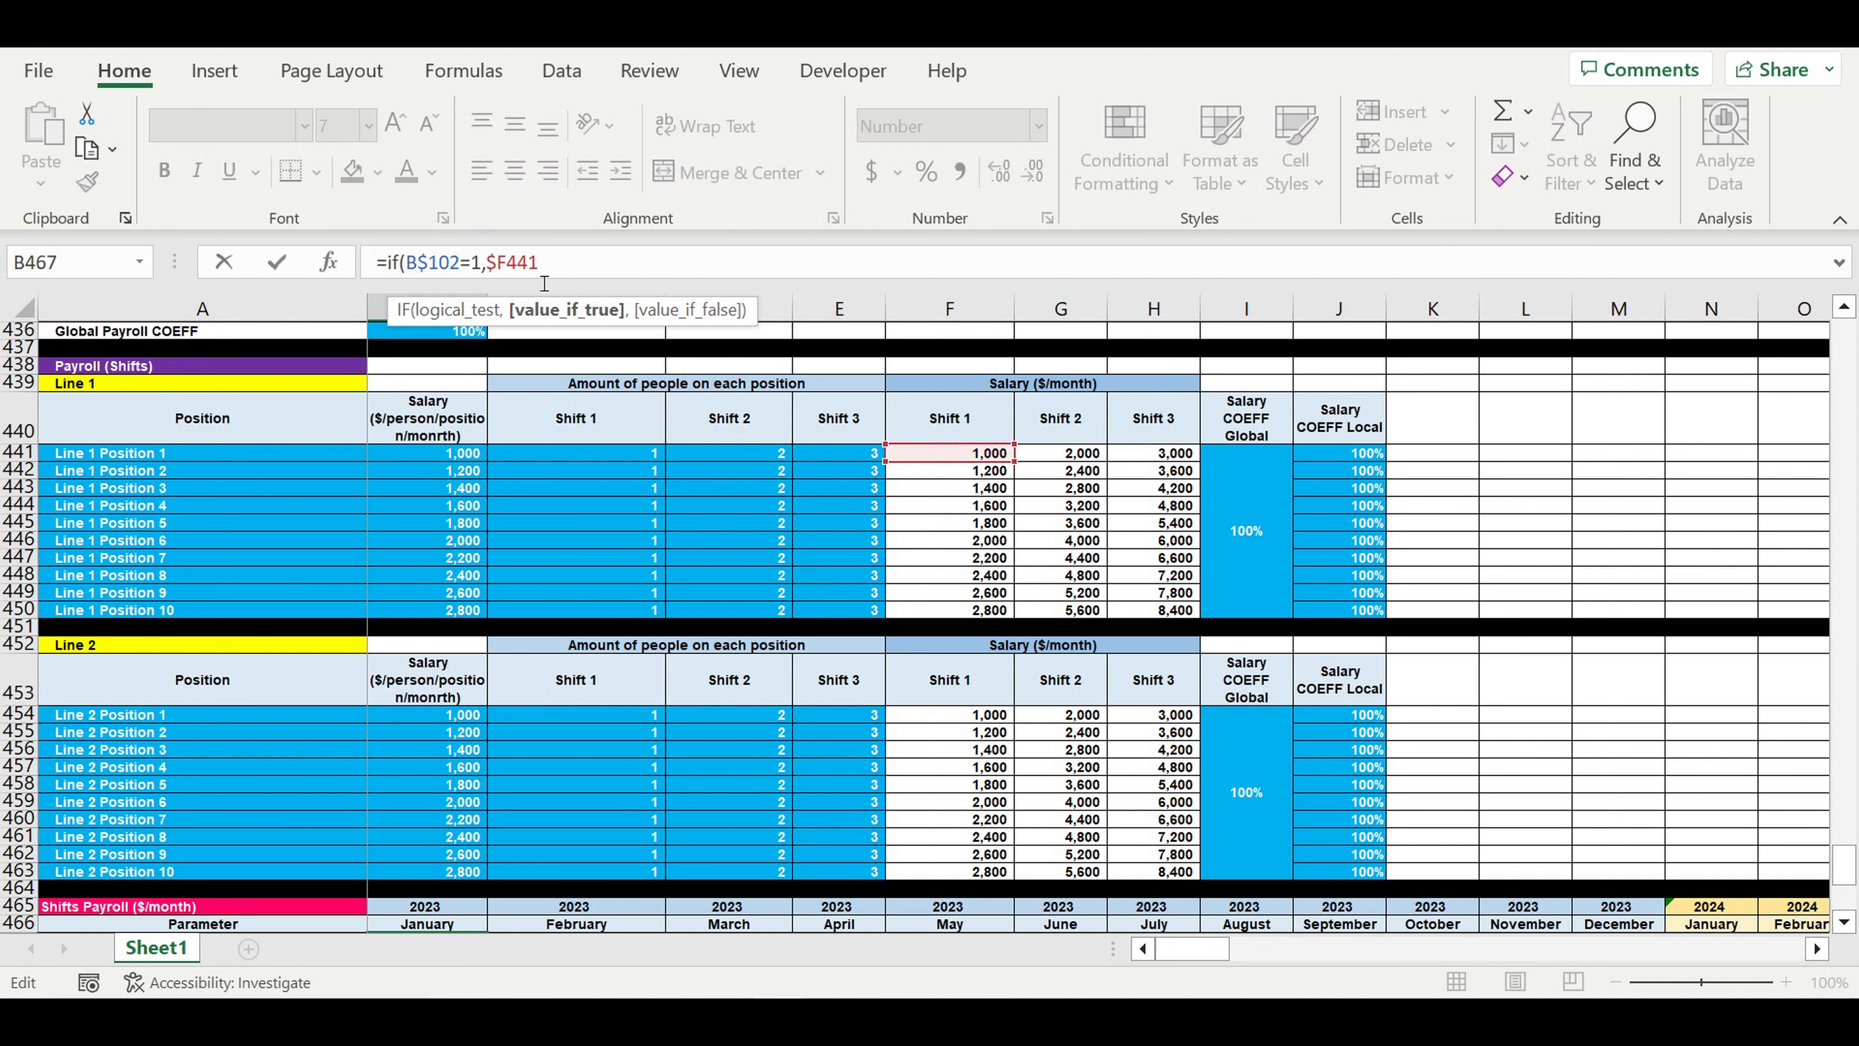
{"action": "left_click", "coordinate": [573, 261]}
{"action": "type", "text": ","}
- Copy the fragment if(B$102=1,$F441, and paste it twice at the end of the B467 formula as nested IFs
{"action": "left_click_drag", "start_coordinate": [573, 261], "coordinate": [388, 261]}
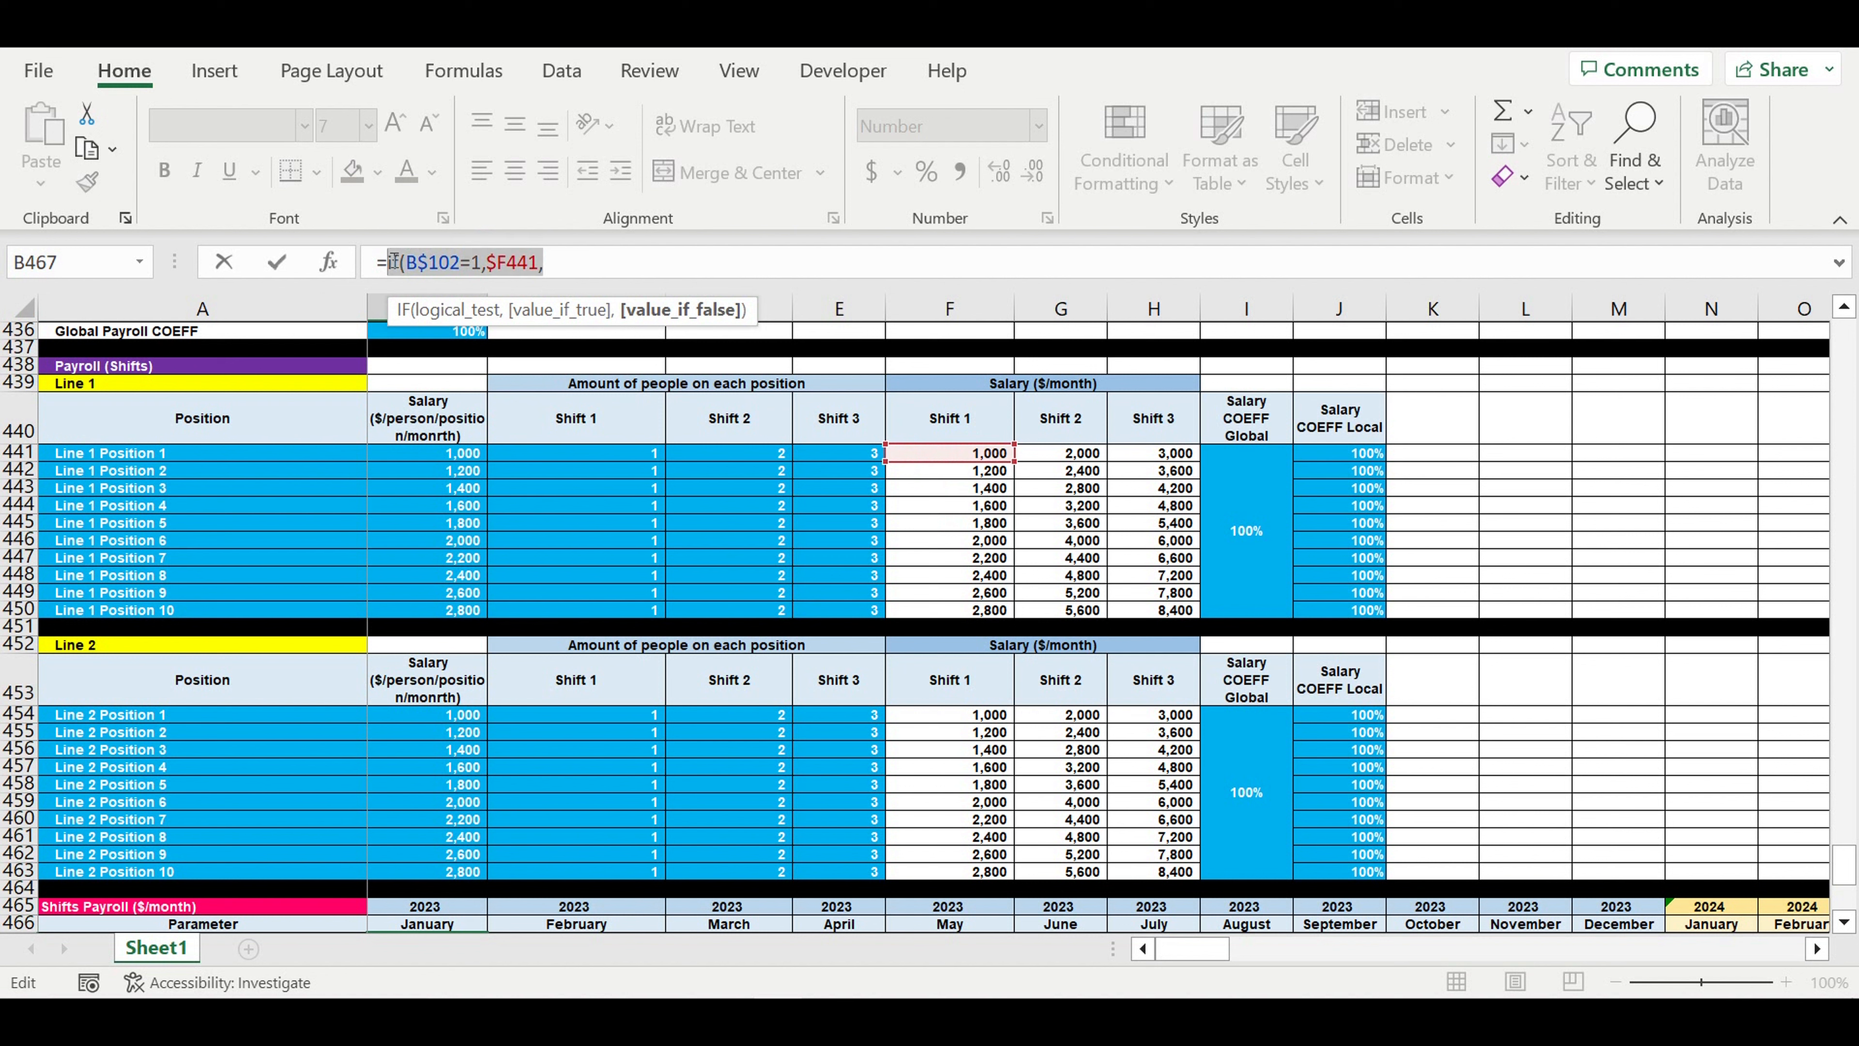
{"action": "key", "text": "ctrl+c"}
{"action": "left_click", "coordinate": [586, 264]}
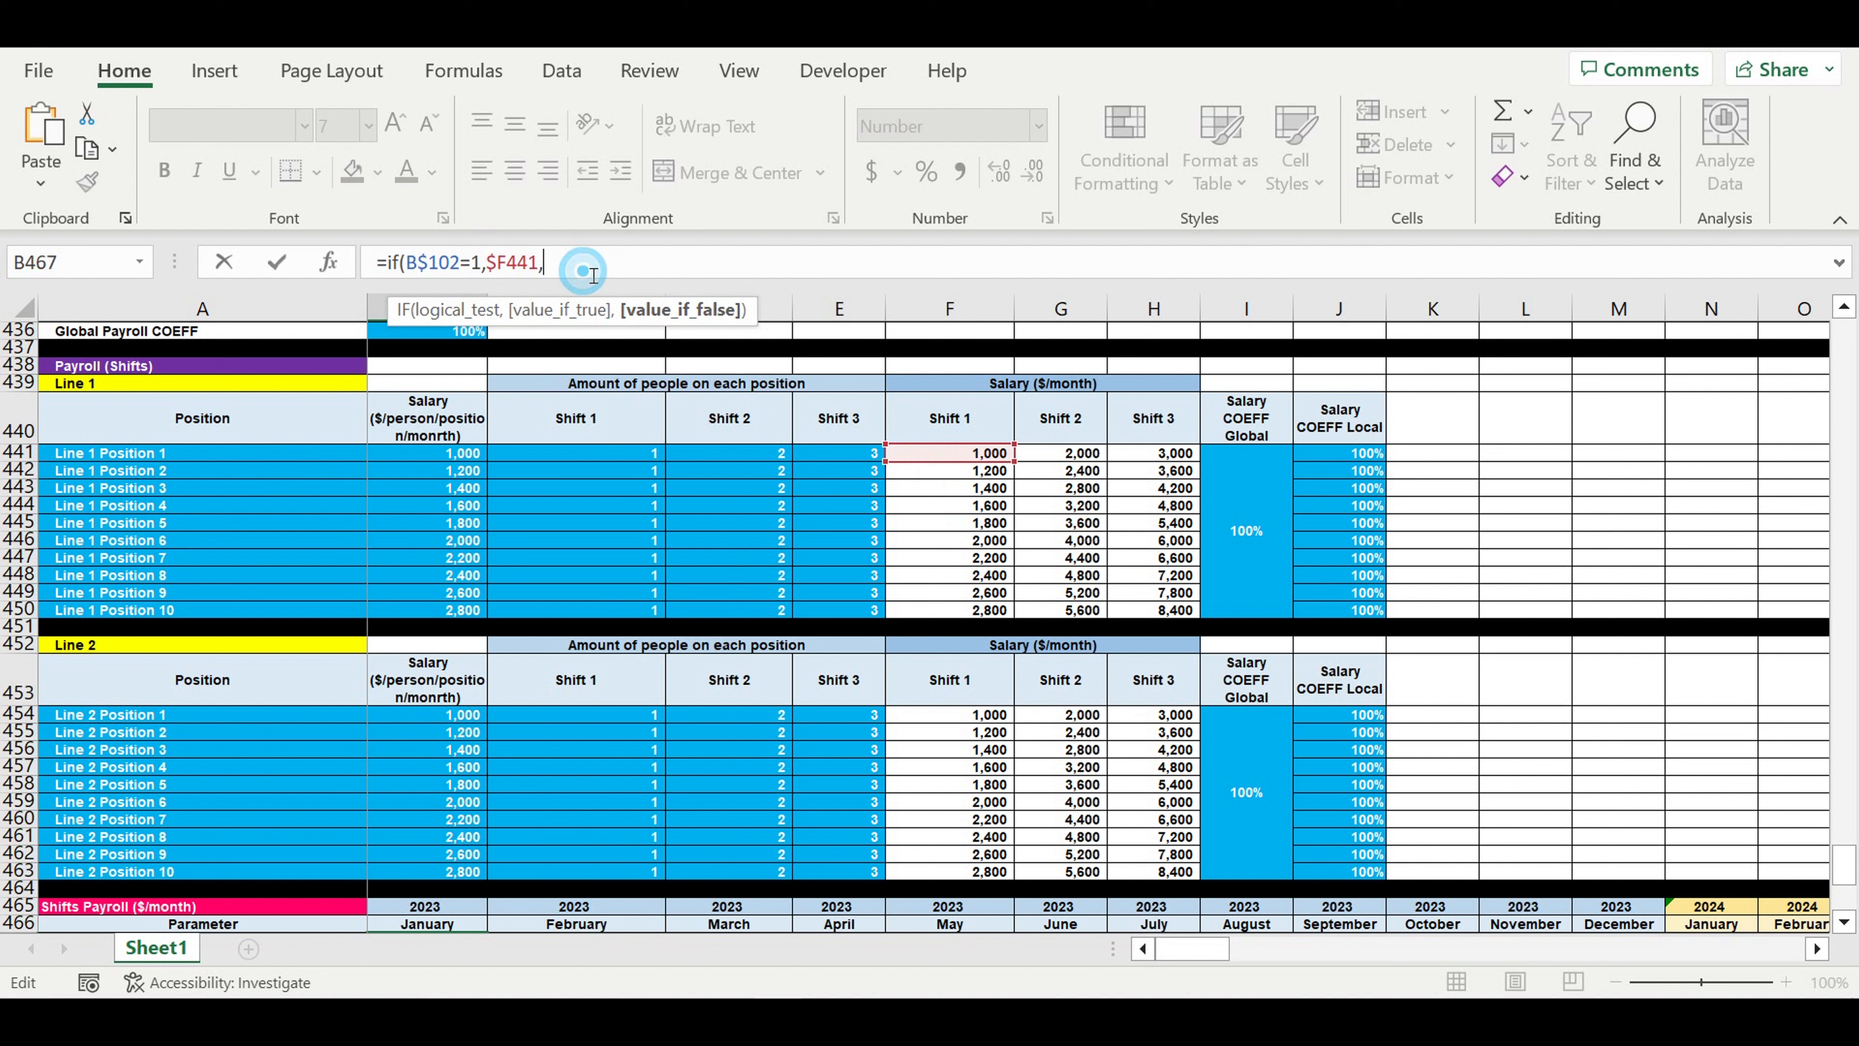
{"action": "key", "text": "ctrl+v"}
{"action": "key", "text": "ctrl+v"}
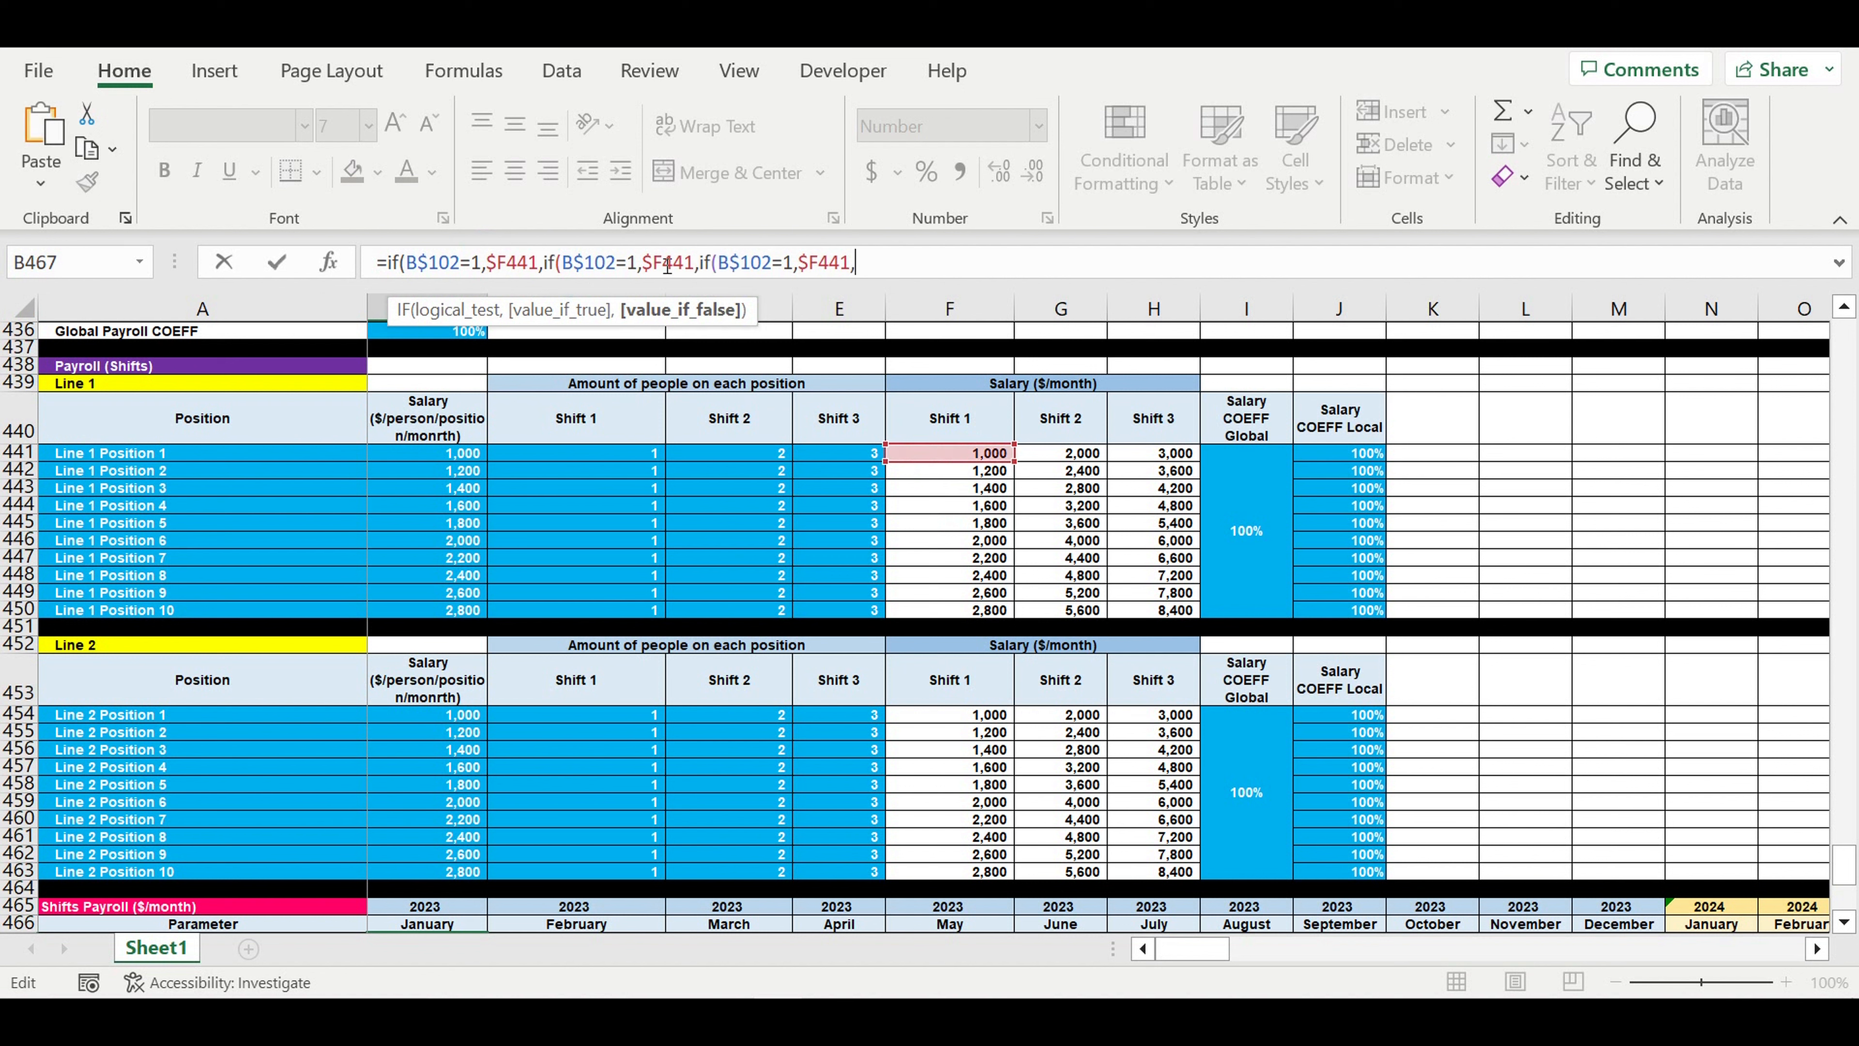
- Change the second nested IF to test B$102=2 and return the Shift 2 salary $G441
{"action": "left_click", "coordinate": [636, 264]}
{"action": "key", "text": "BackSpace"}
{"action": "type", "text": "2"}
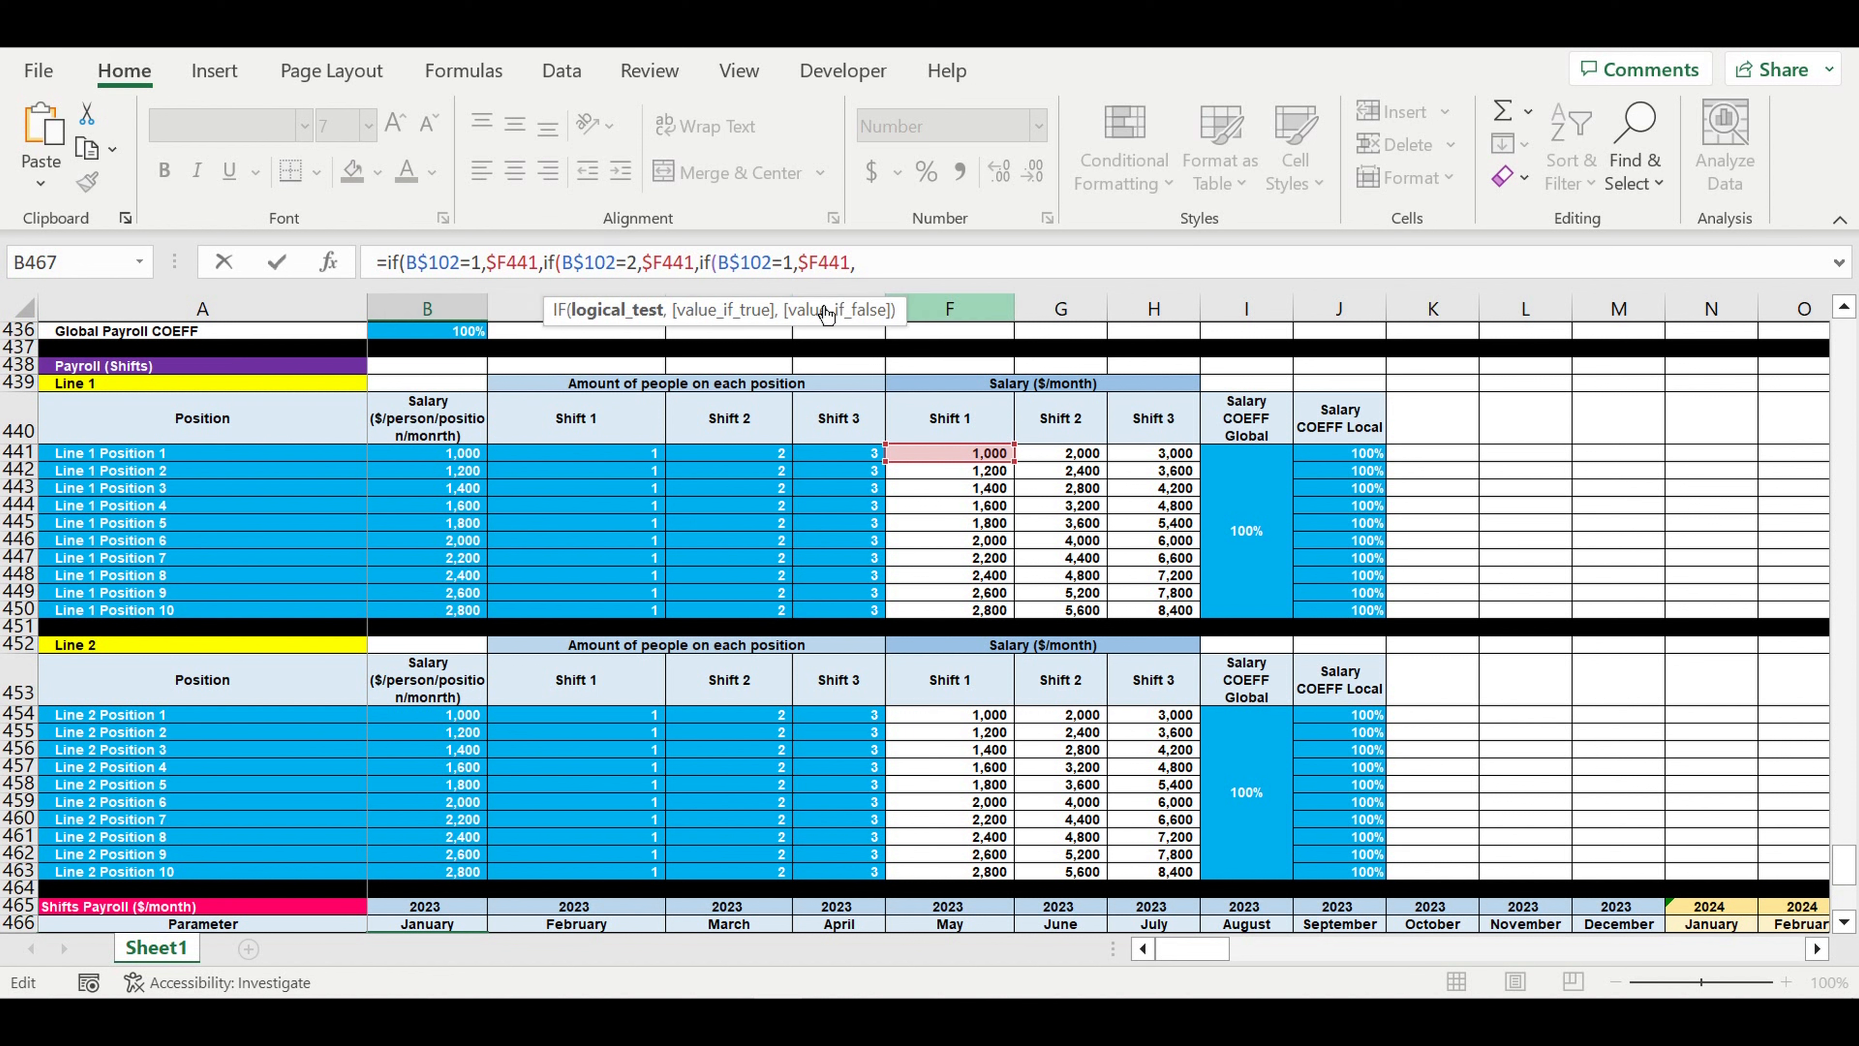
{"action": "key", "text": "Right"}
{"action": "key", "text": "Right"}
{"action": "key", "text": "shift+Right"}
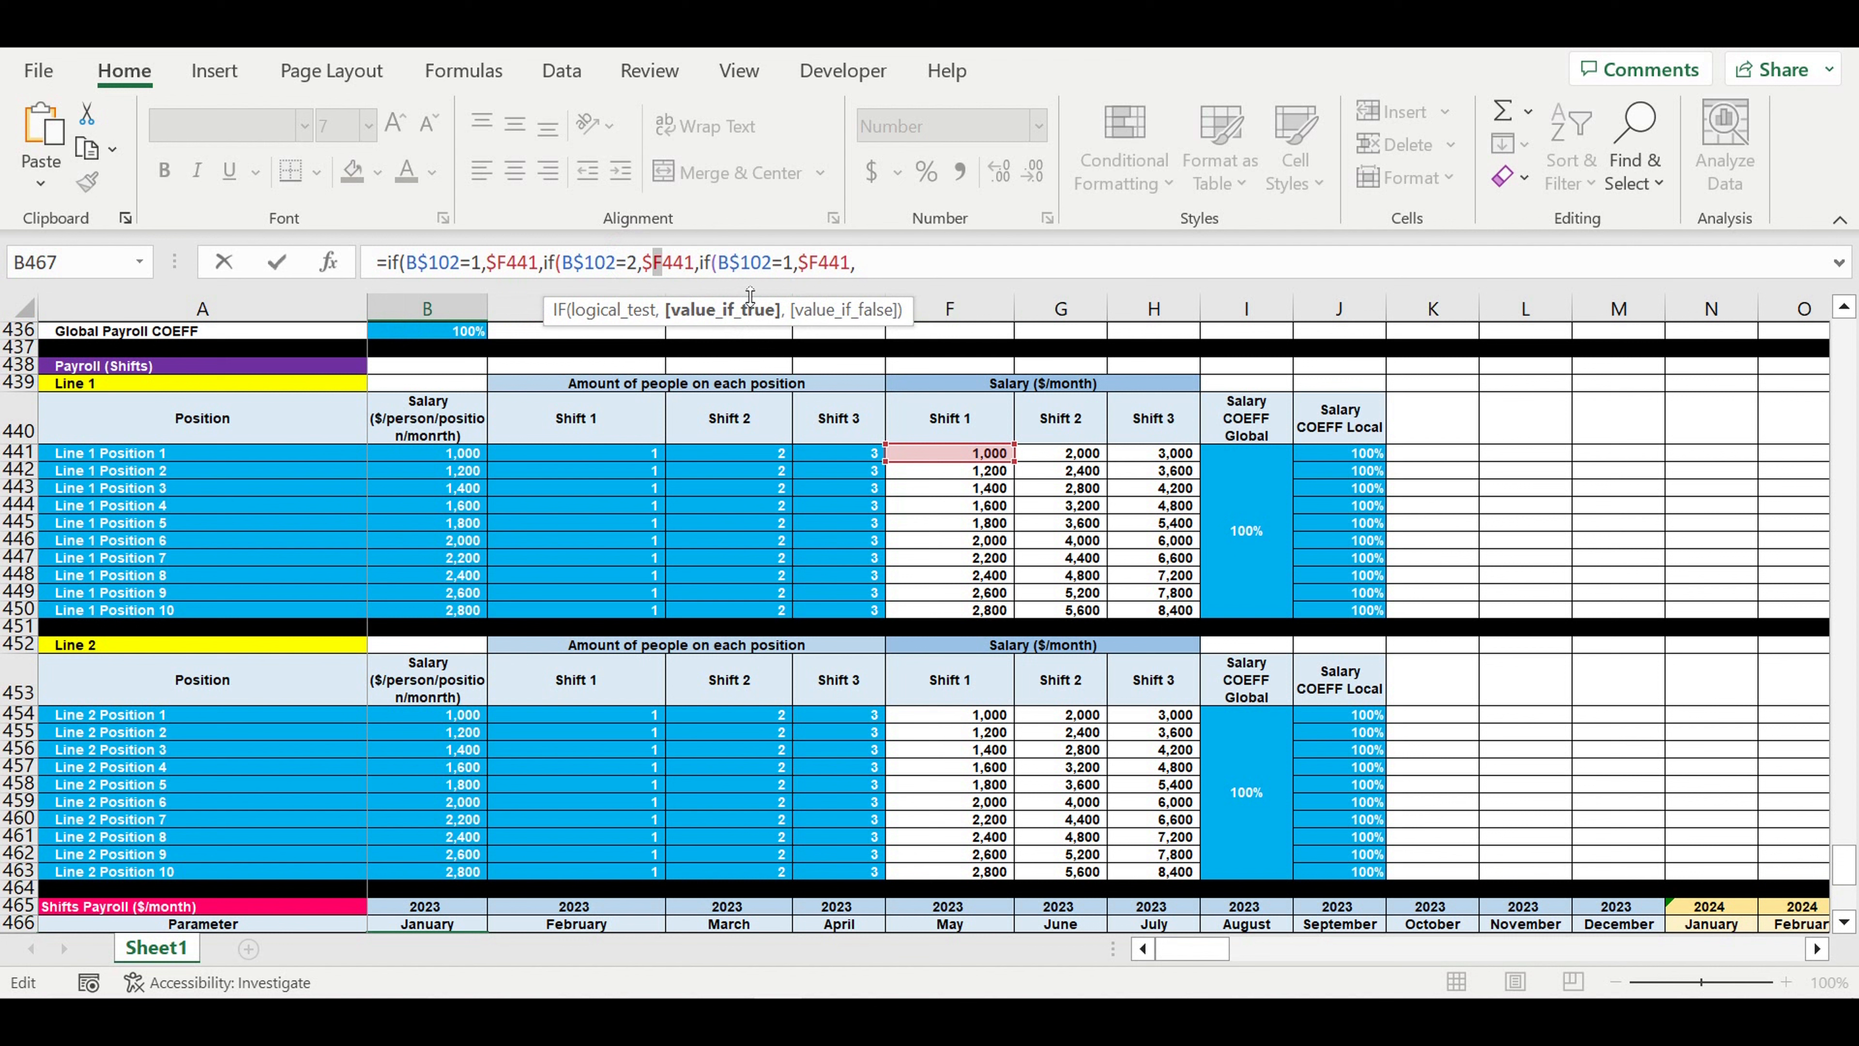
{"action": "type", "text": "g"}
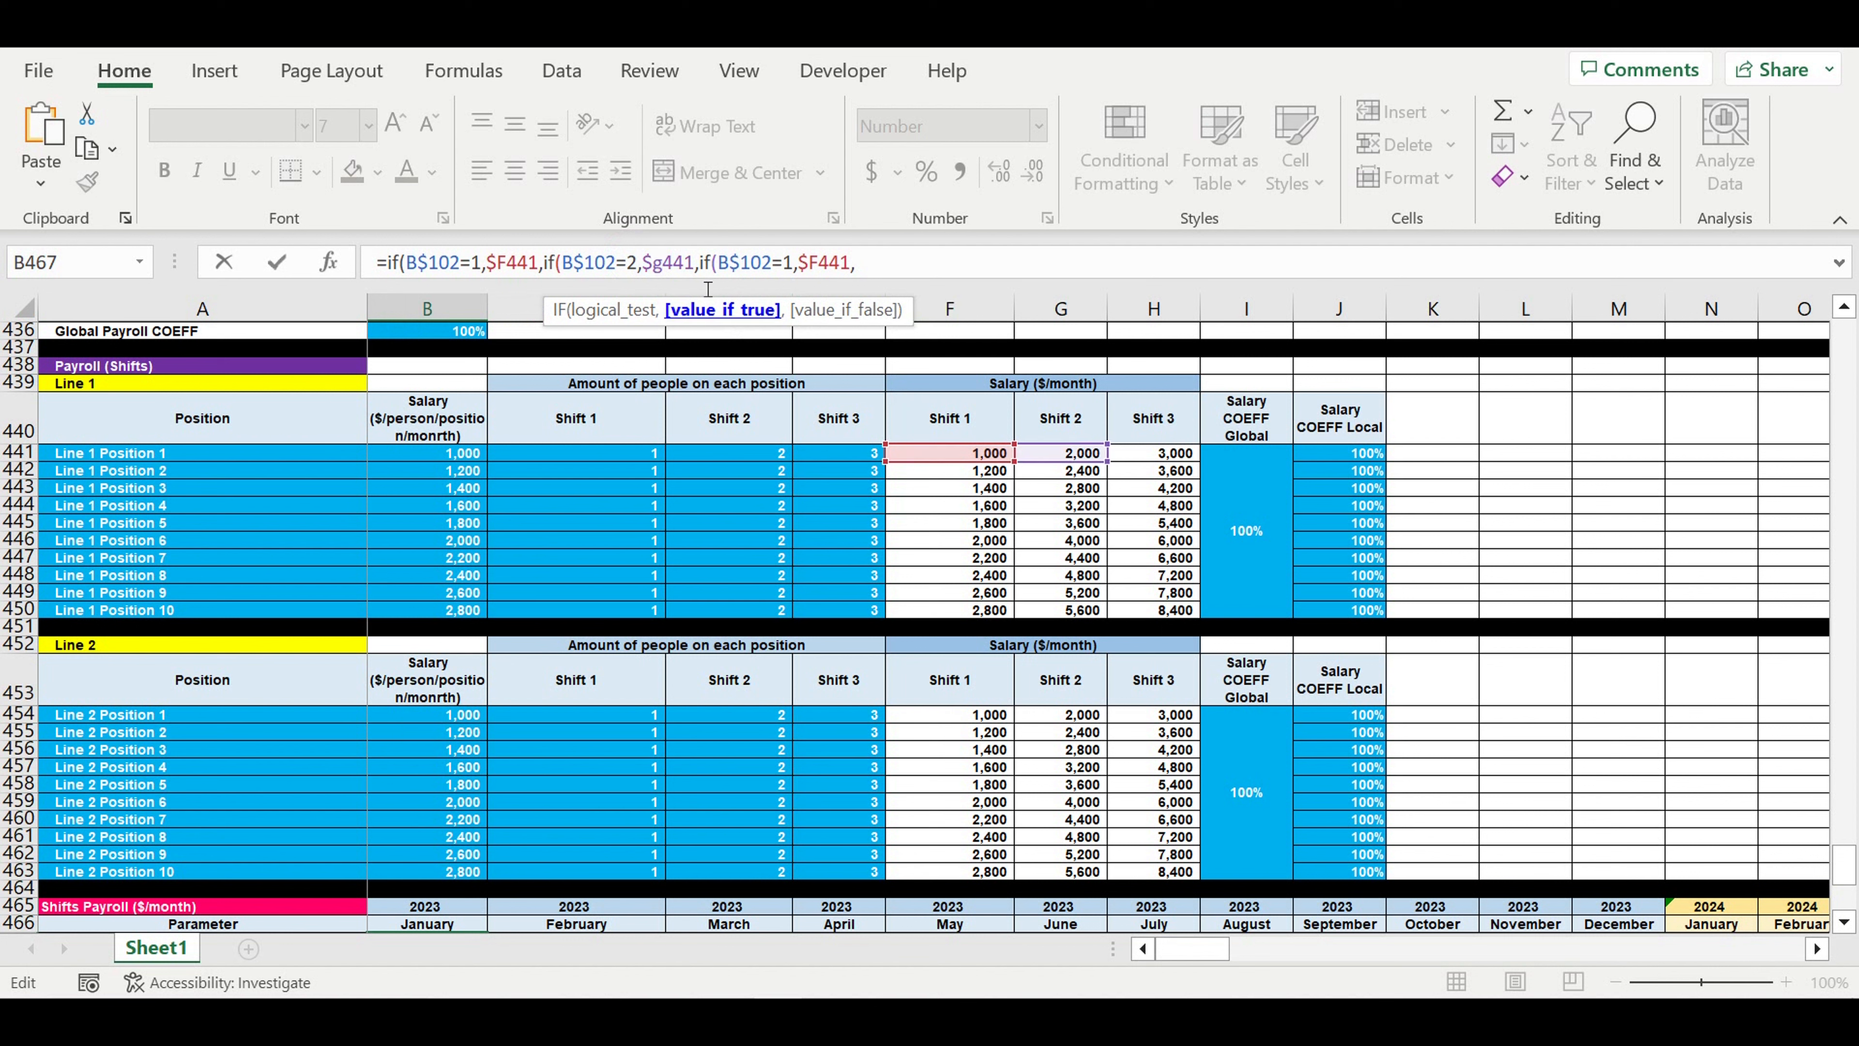
- Change the third nested IF in B467 to test B$102=3 and return the Shift 3 salary $H441
{"action": "double_click", "coordinate": [788, 265]}
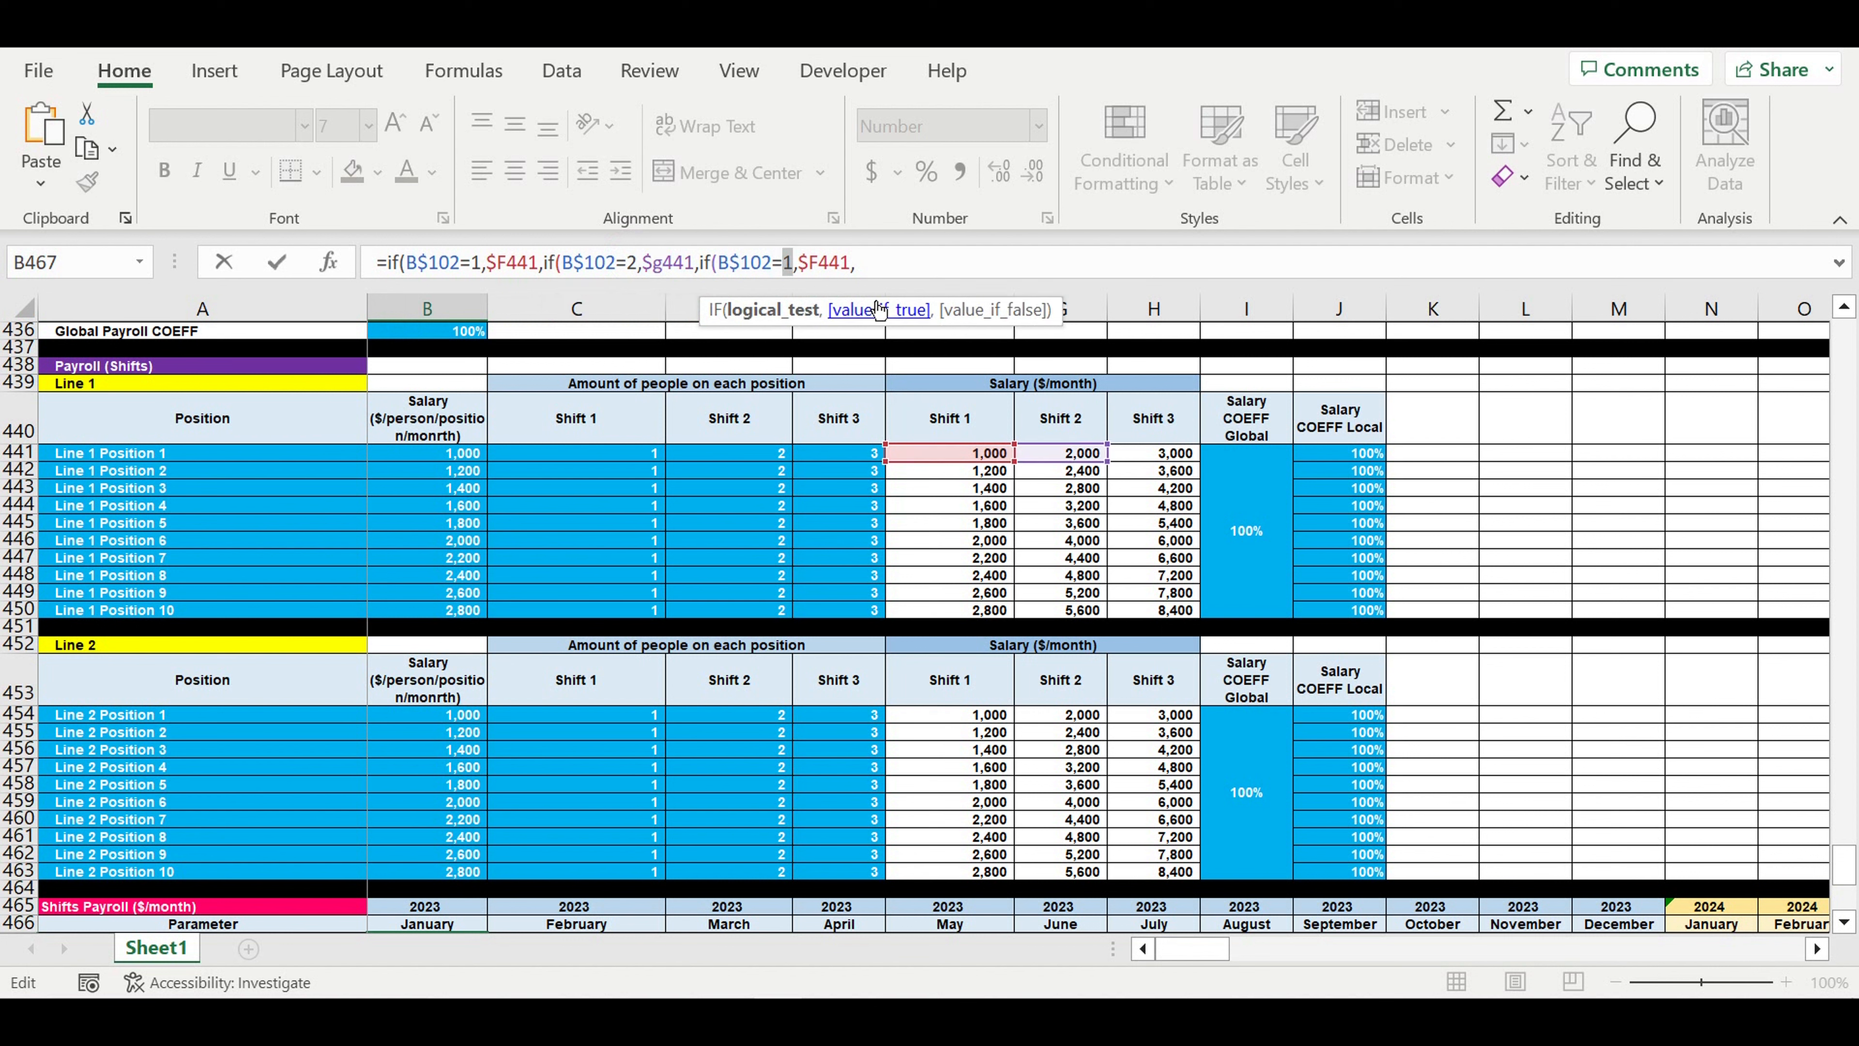
{"action": "type", "text": "3"}
{"action": "left_click_drag", "start_coordinate": [808, 257], "coordinate": [819, 259]}
{"action": "type", "text": "h"}
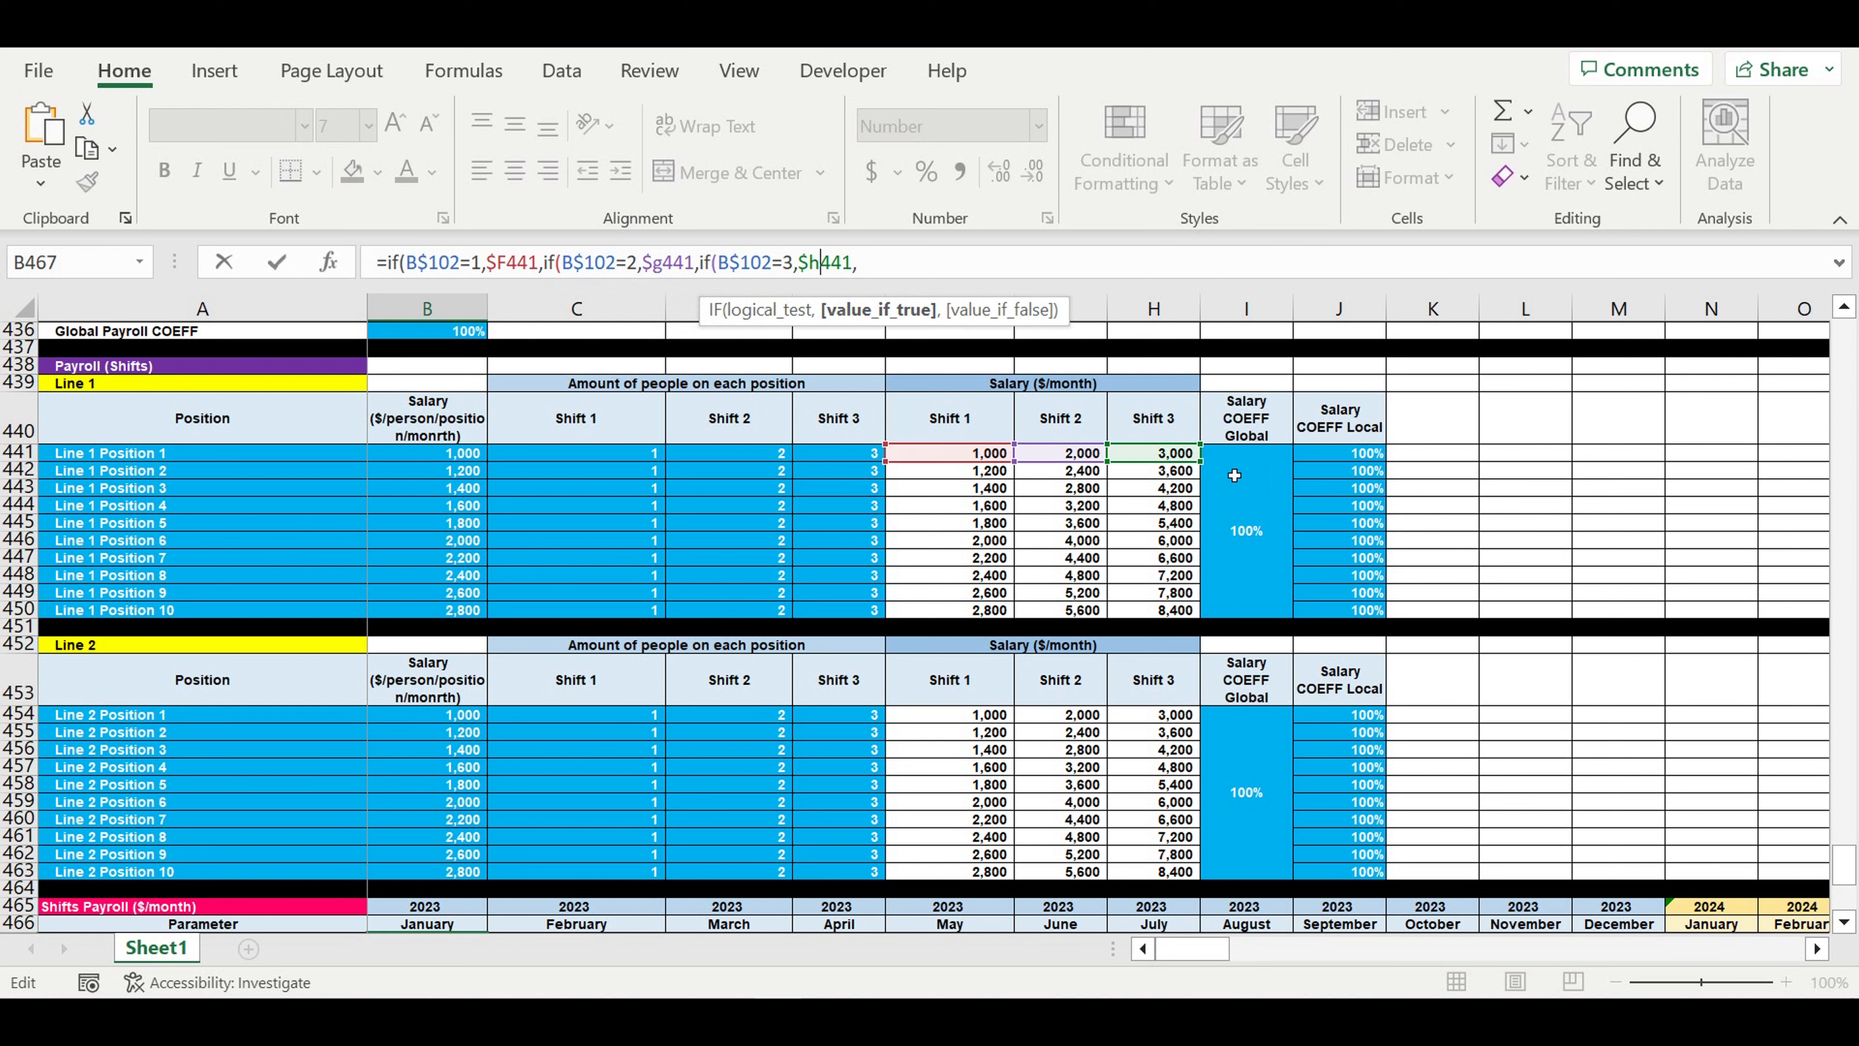
- Finish the B467 formula with 0 as the final value if false and close all three nested IFs
{"action": "left_click", "coordinate": [919, 269]}
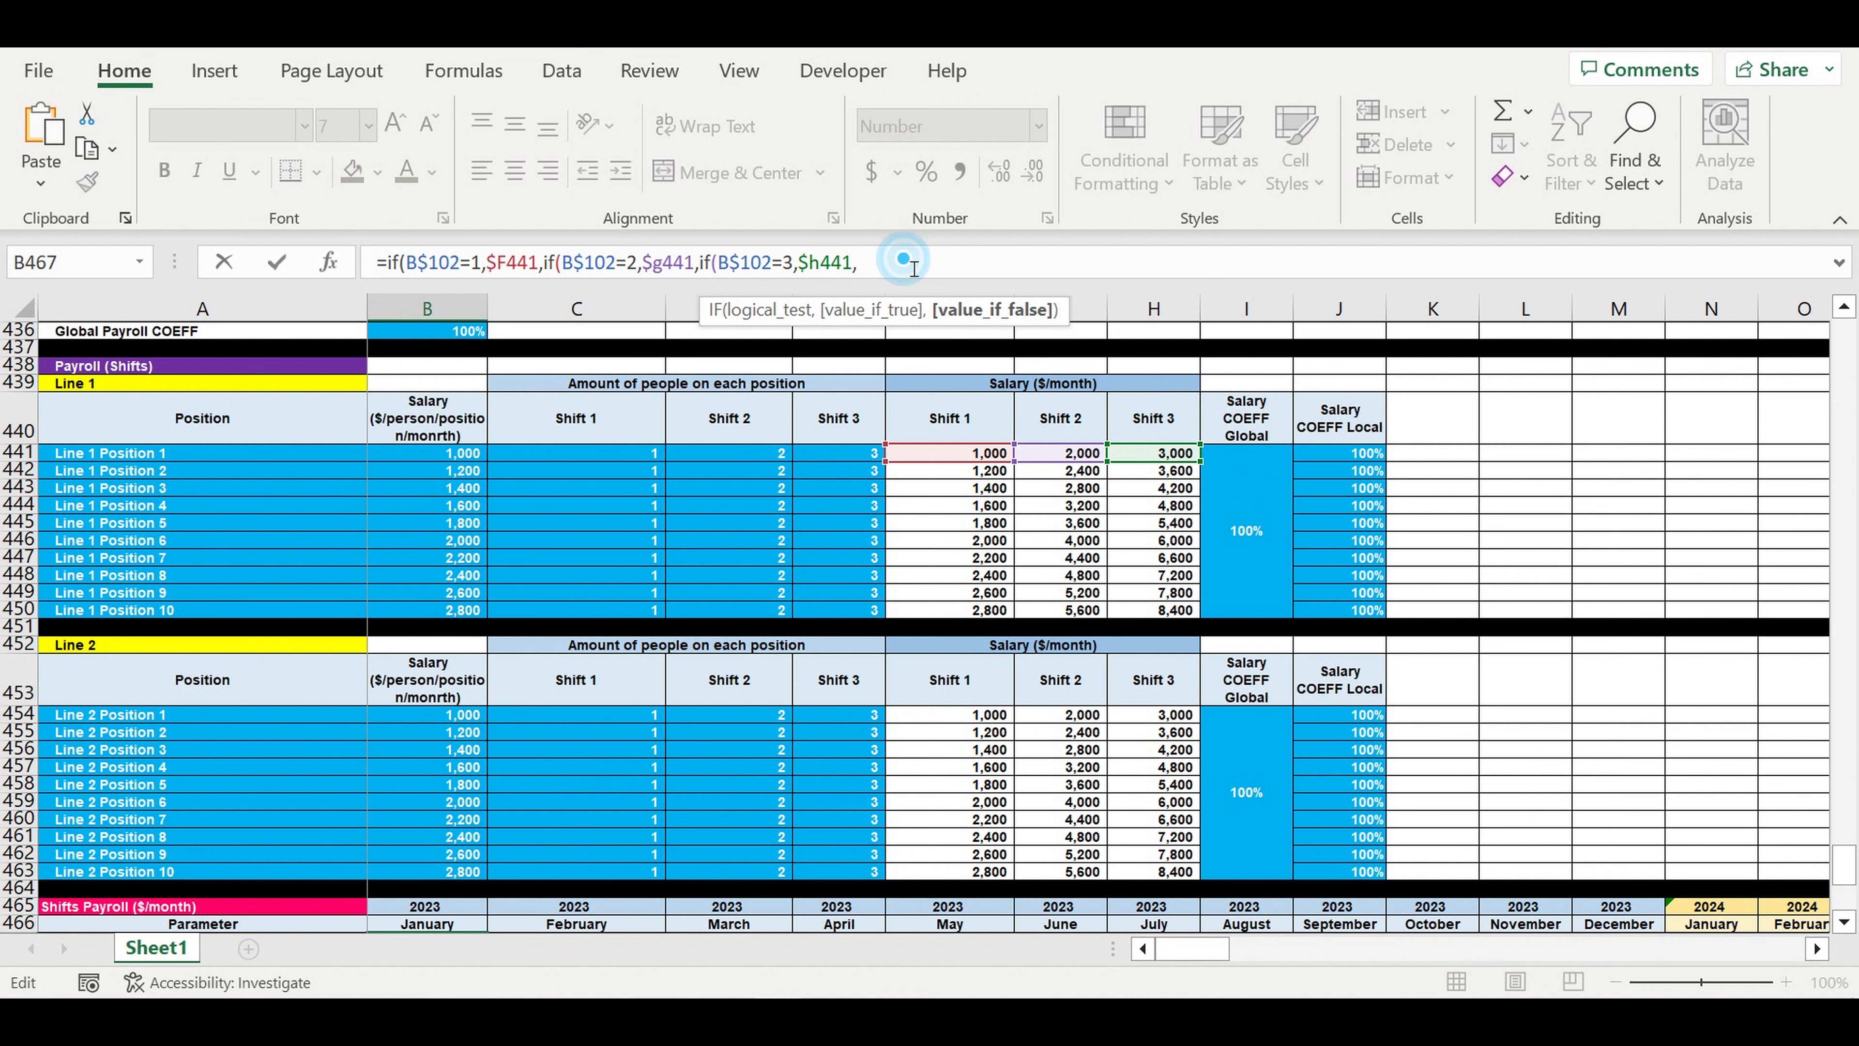
{"action": "type", "text": "0"}
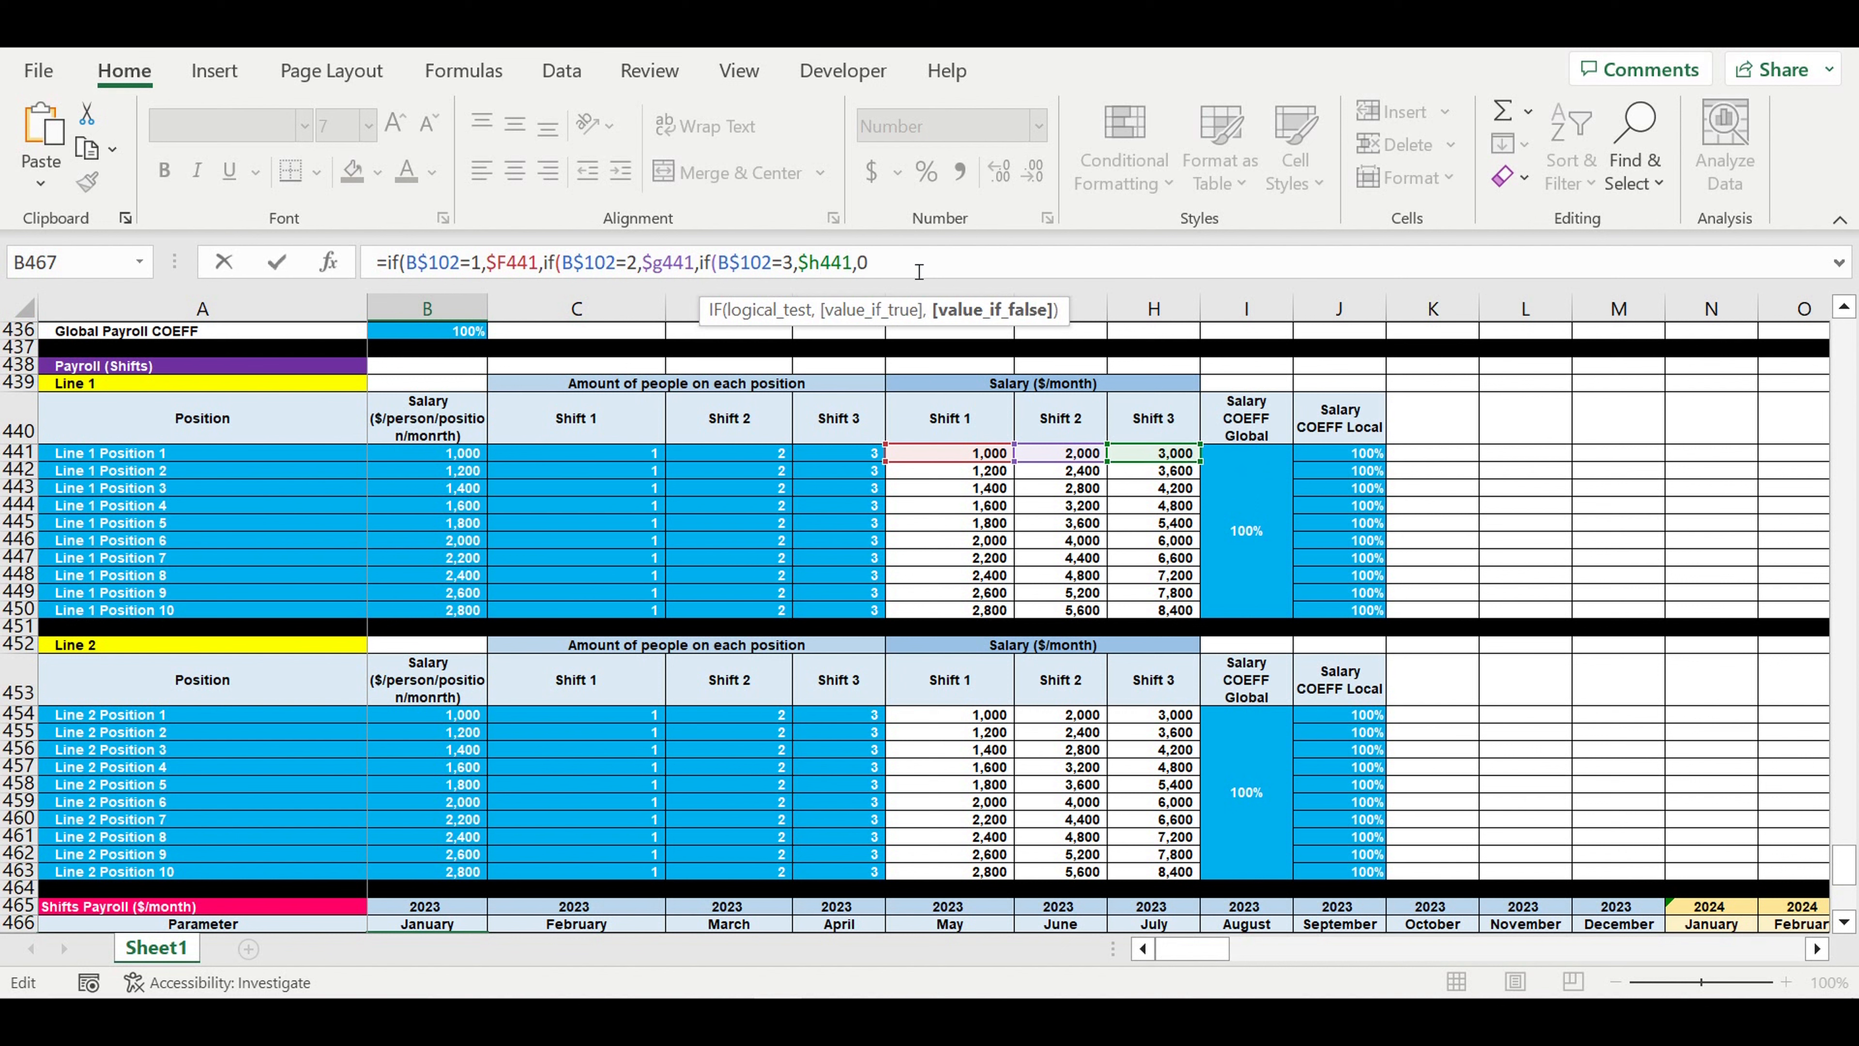
{"action": "type", "text": ")))"}
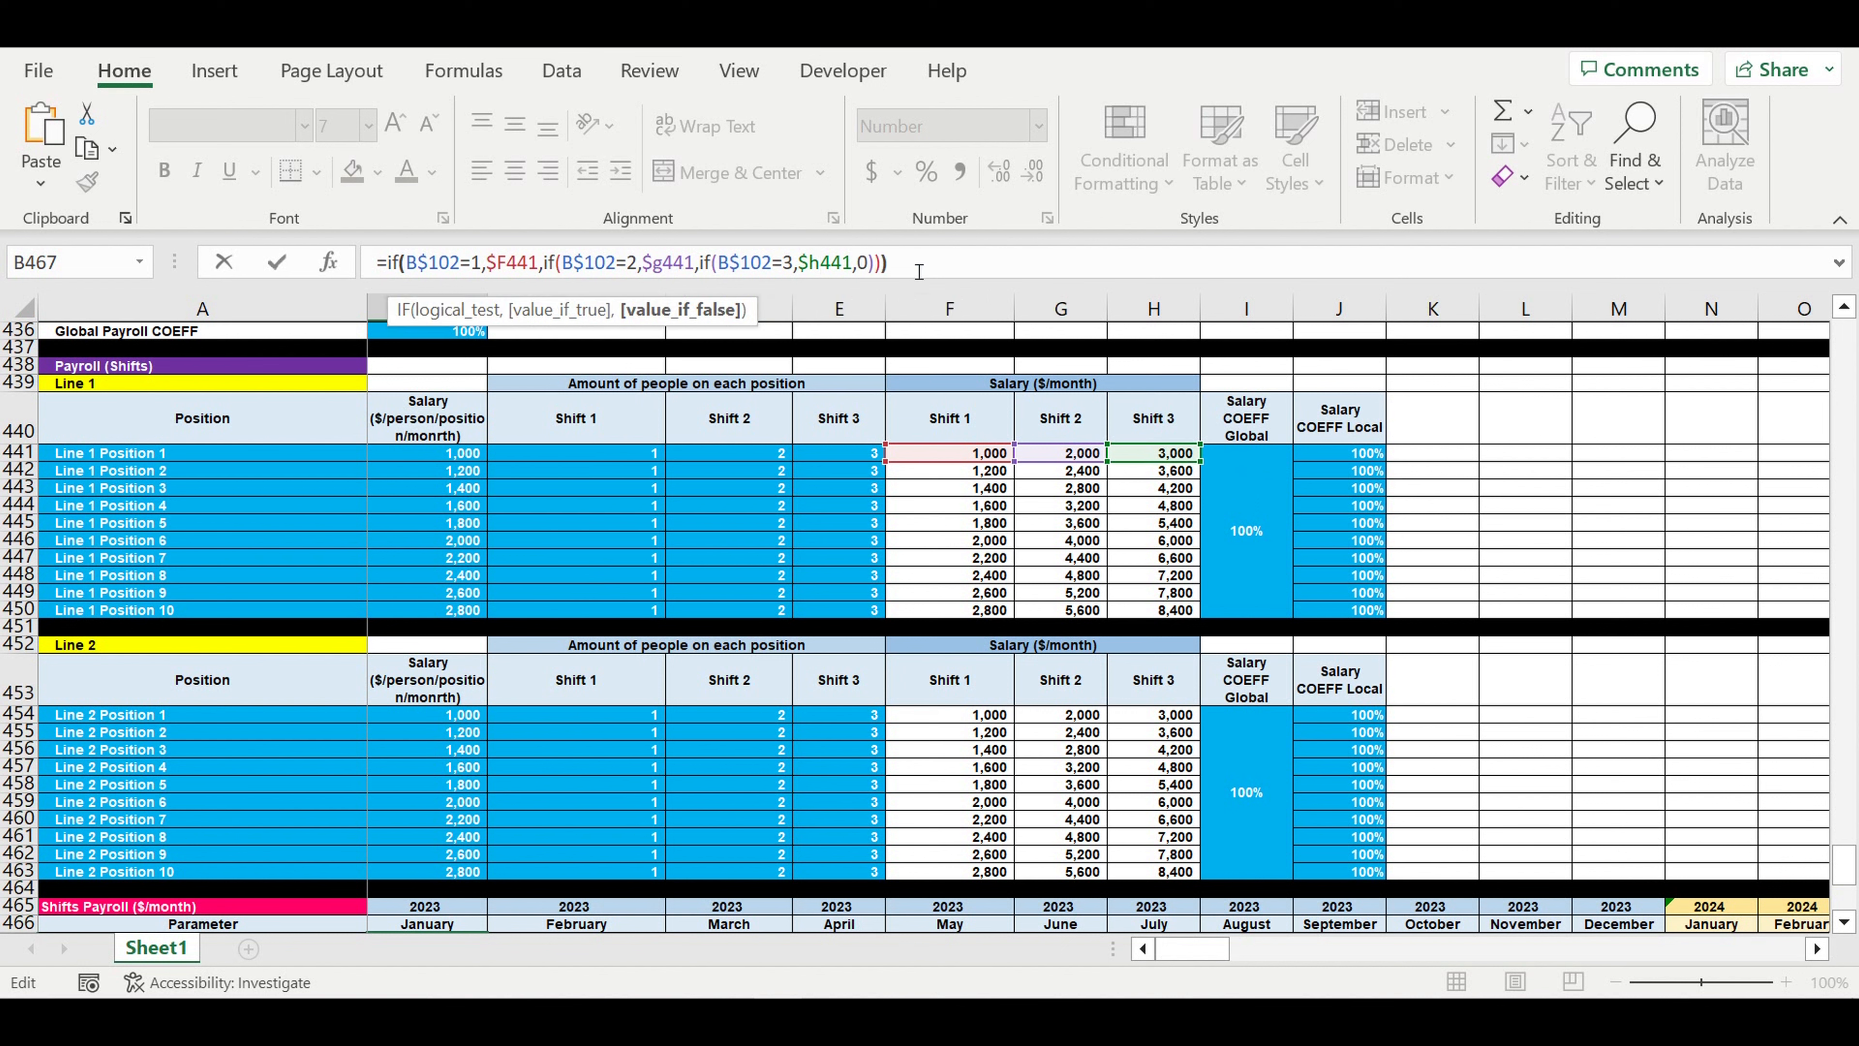
{"action": "key", "text": "Return"}
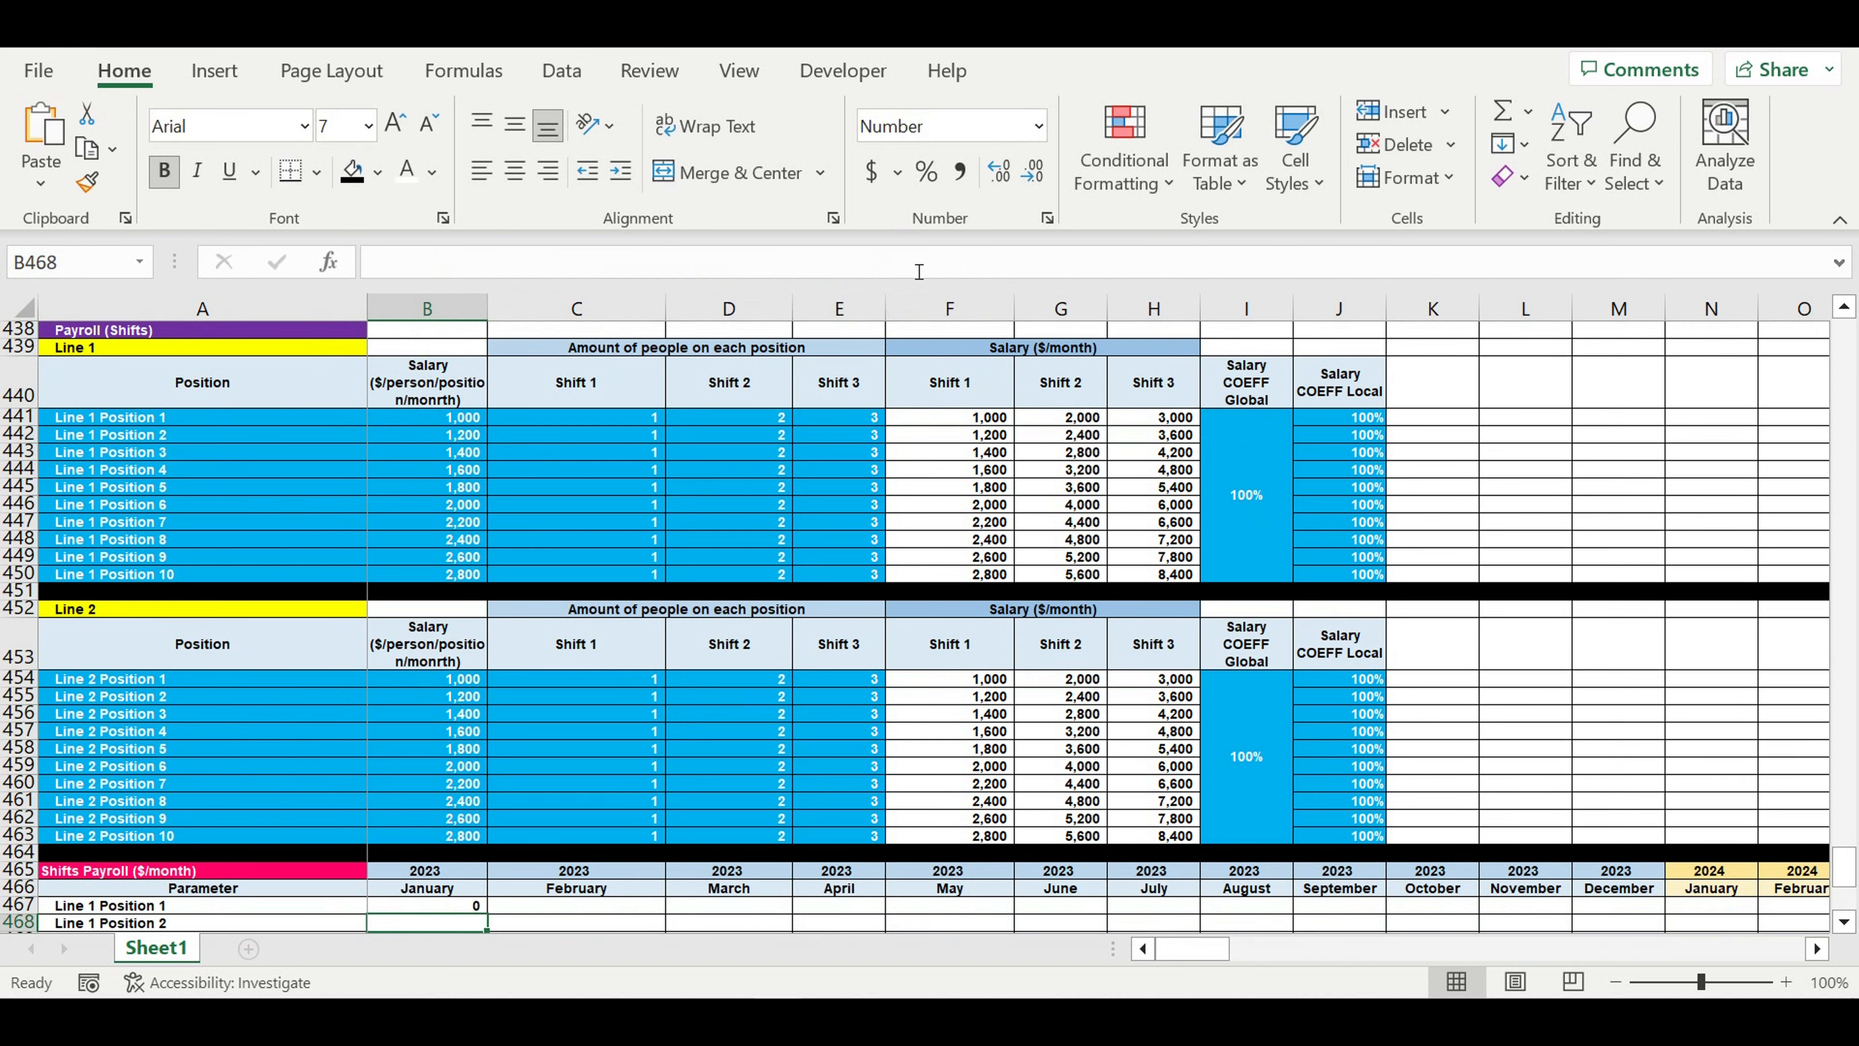
- Fill the B467 formula down the January 2023 column through Line 2 Position 1 in B477
{"action": "scroll", "coordinate": [804, 419], "scroll_direction": "down", "scroll_amount": 5}
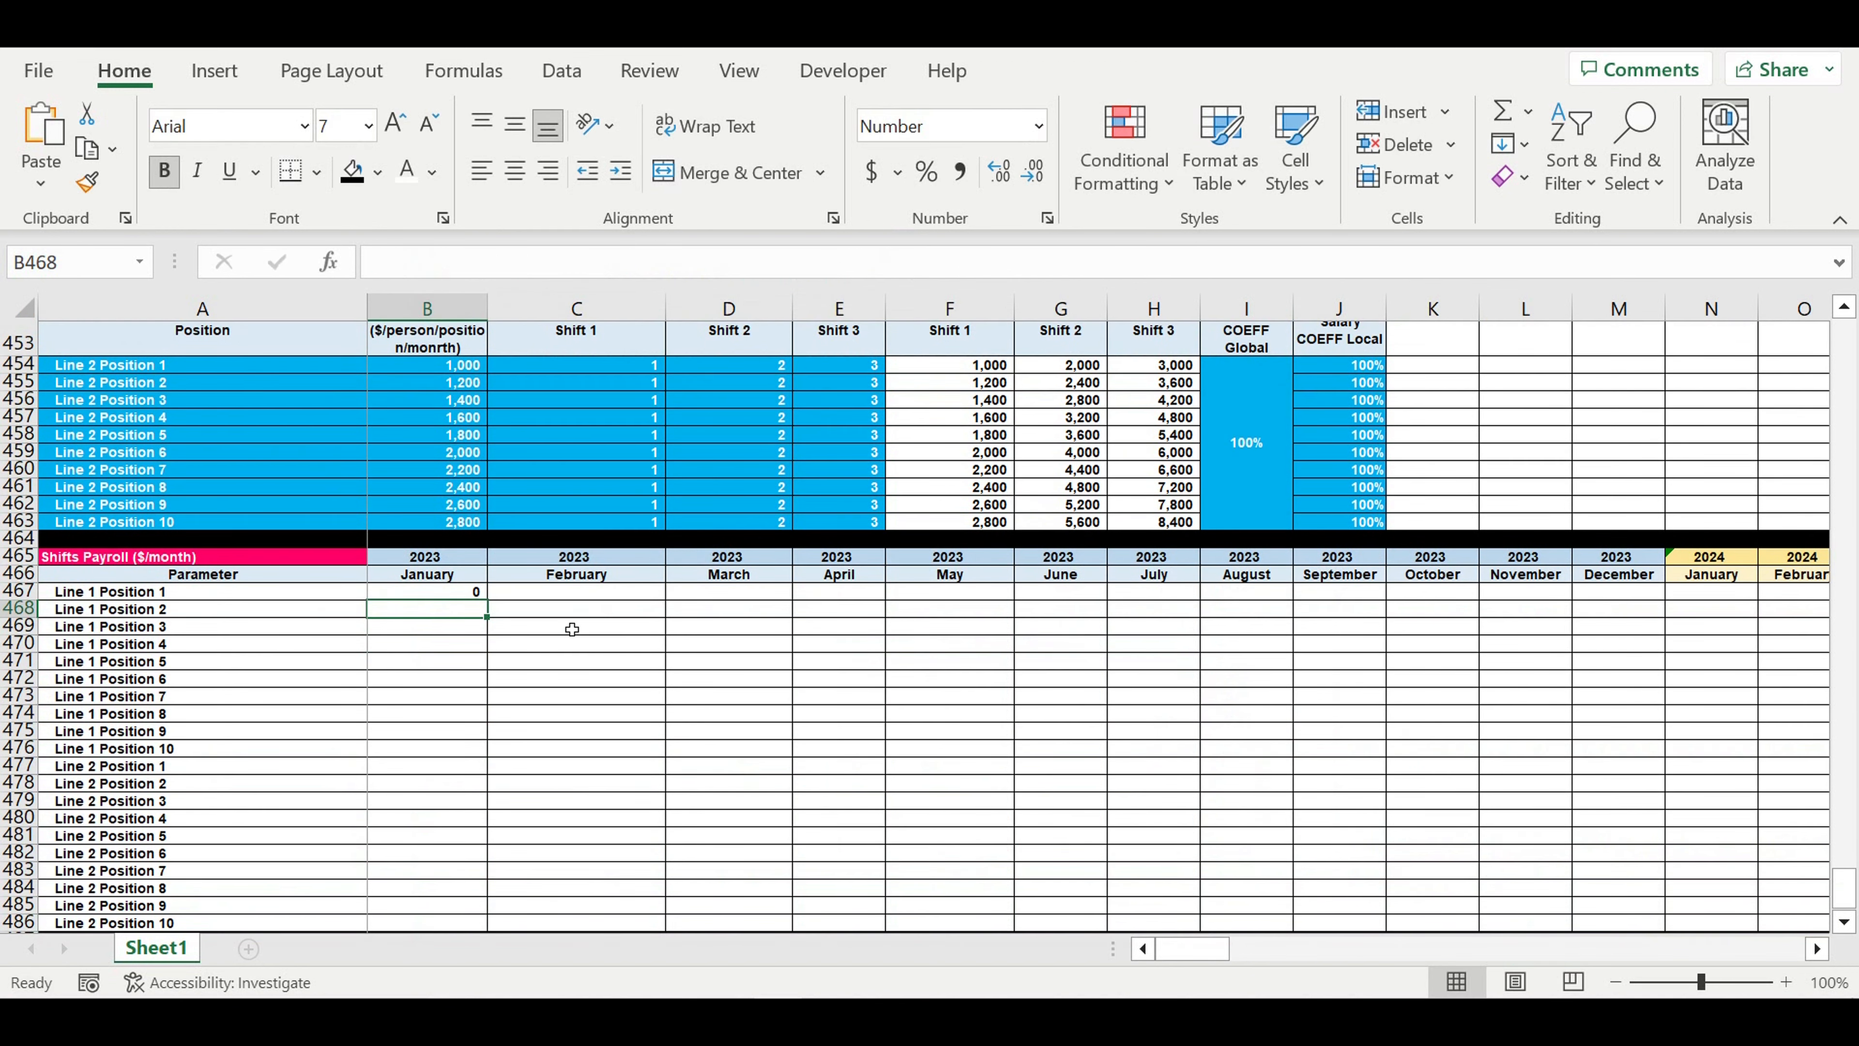
{"action": "left_click", "coordinate": [445, 598]}
{"action": "left_click_drag", "start_coordinate": [500, 608], "coordinate": [442, 774]}
{"action": "left_click", "coordinate": [430, 766]}
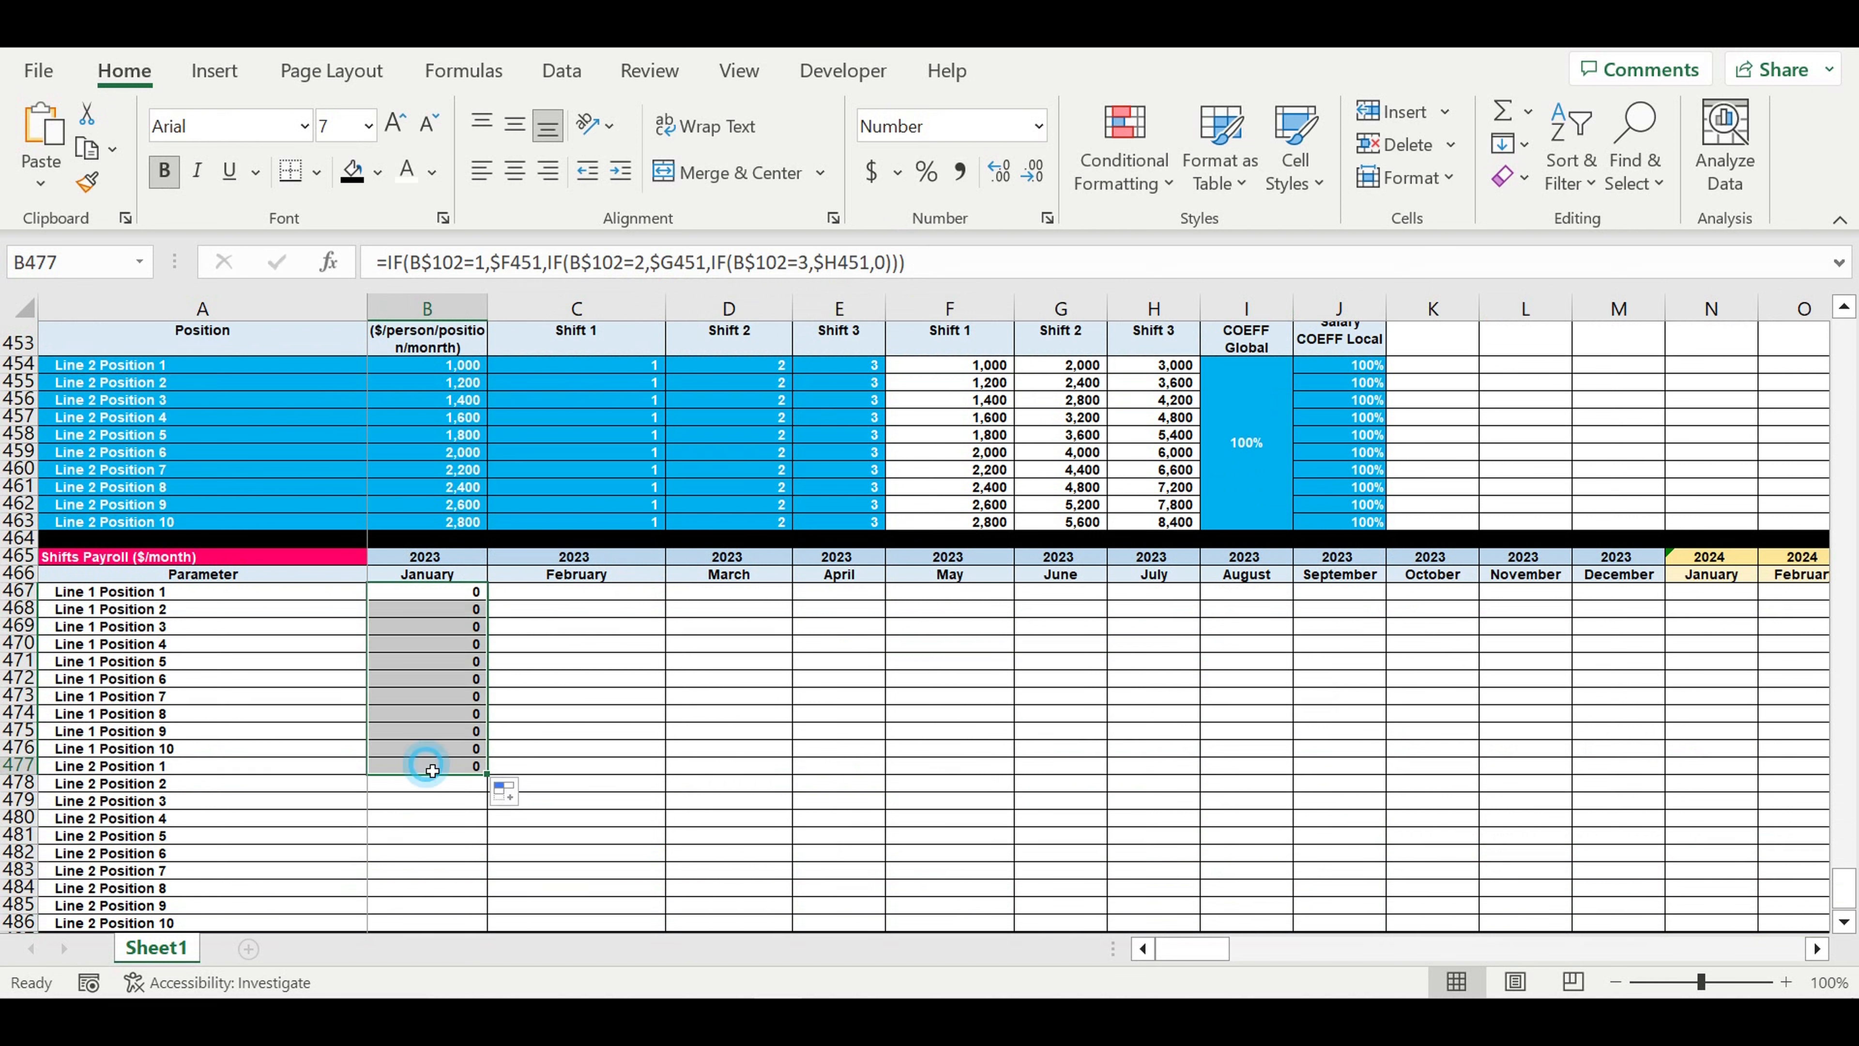
- Repoint the three salary references in B477 to the Line 2 Position 1 salaries $F454, $G454 and $H454
{"action": "left_click", "coordinate": [475, 263]}
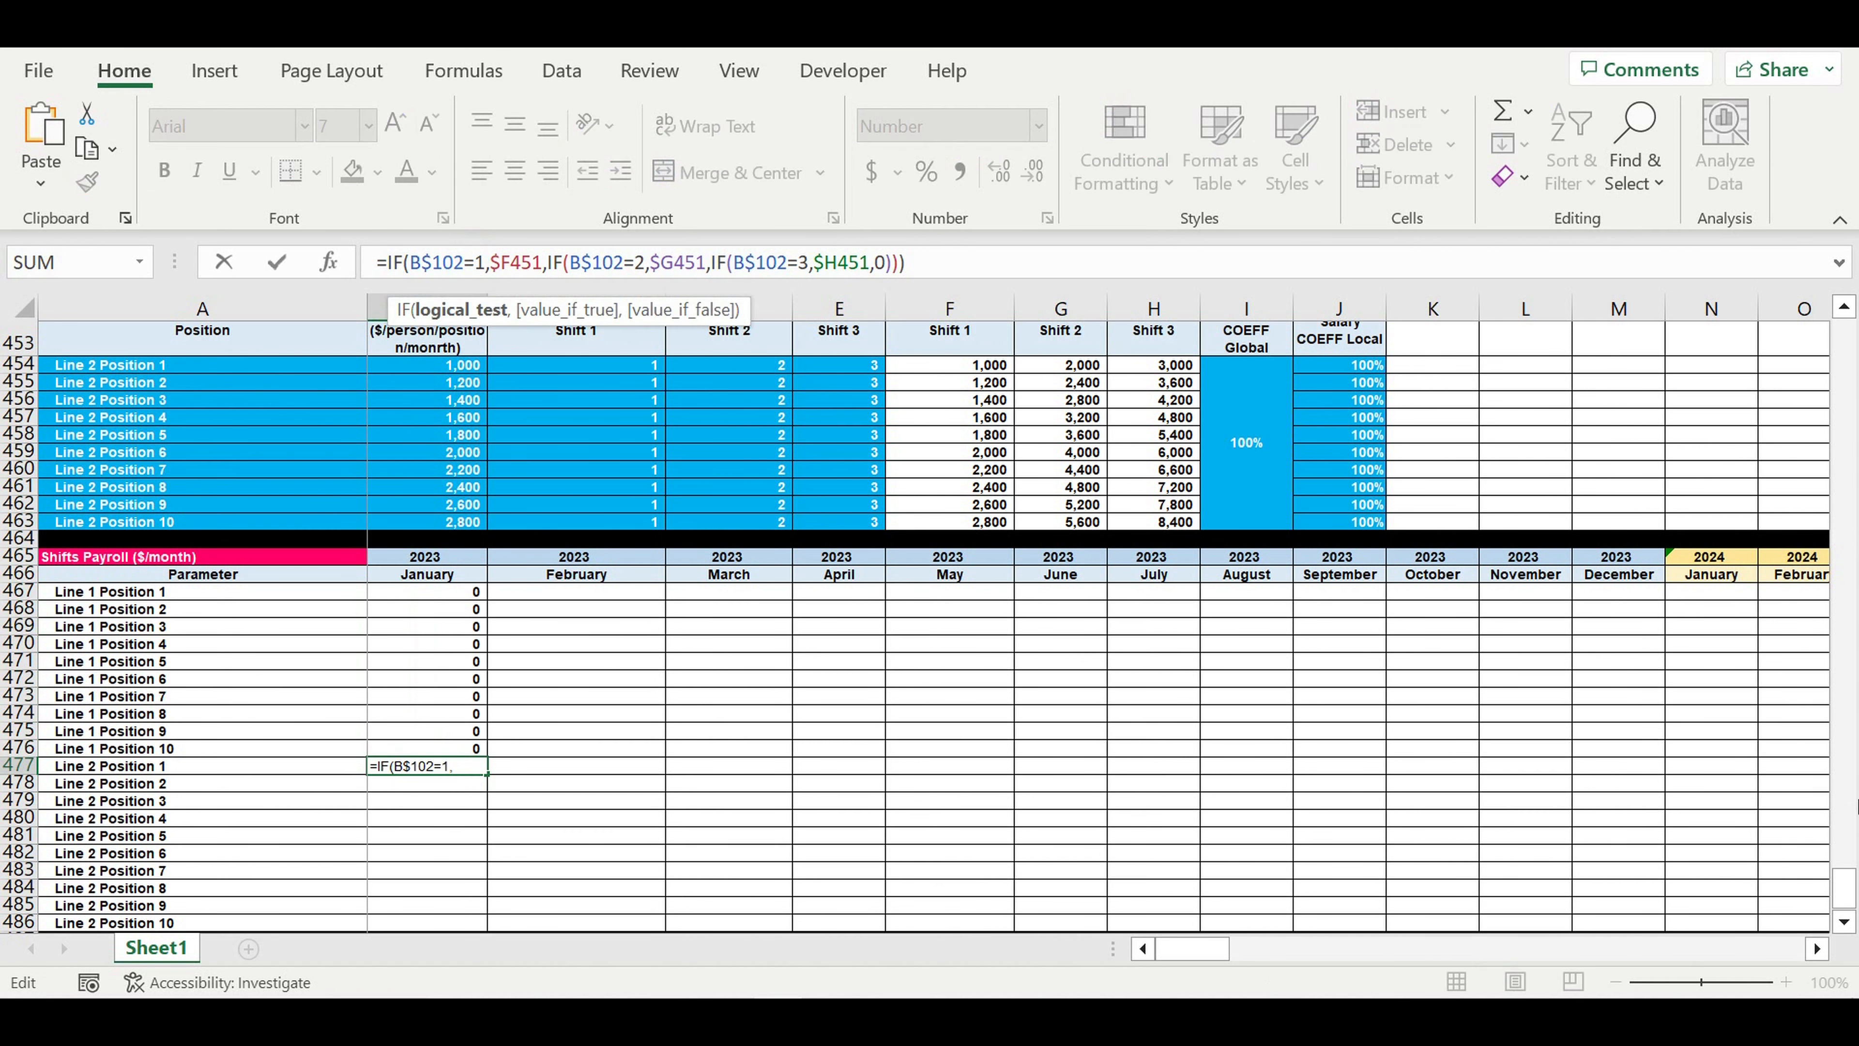
{"action": "scroll", "coordinate": [1376, 637], "scroll_direction": "up", "scroll_amount": 2}
{"action": "scroll", "coordinate": [1373, 634], "scroll_direction": "up", "scroll_amount": 2}
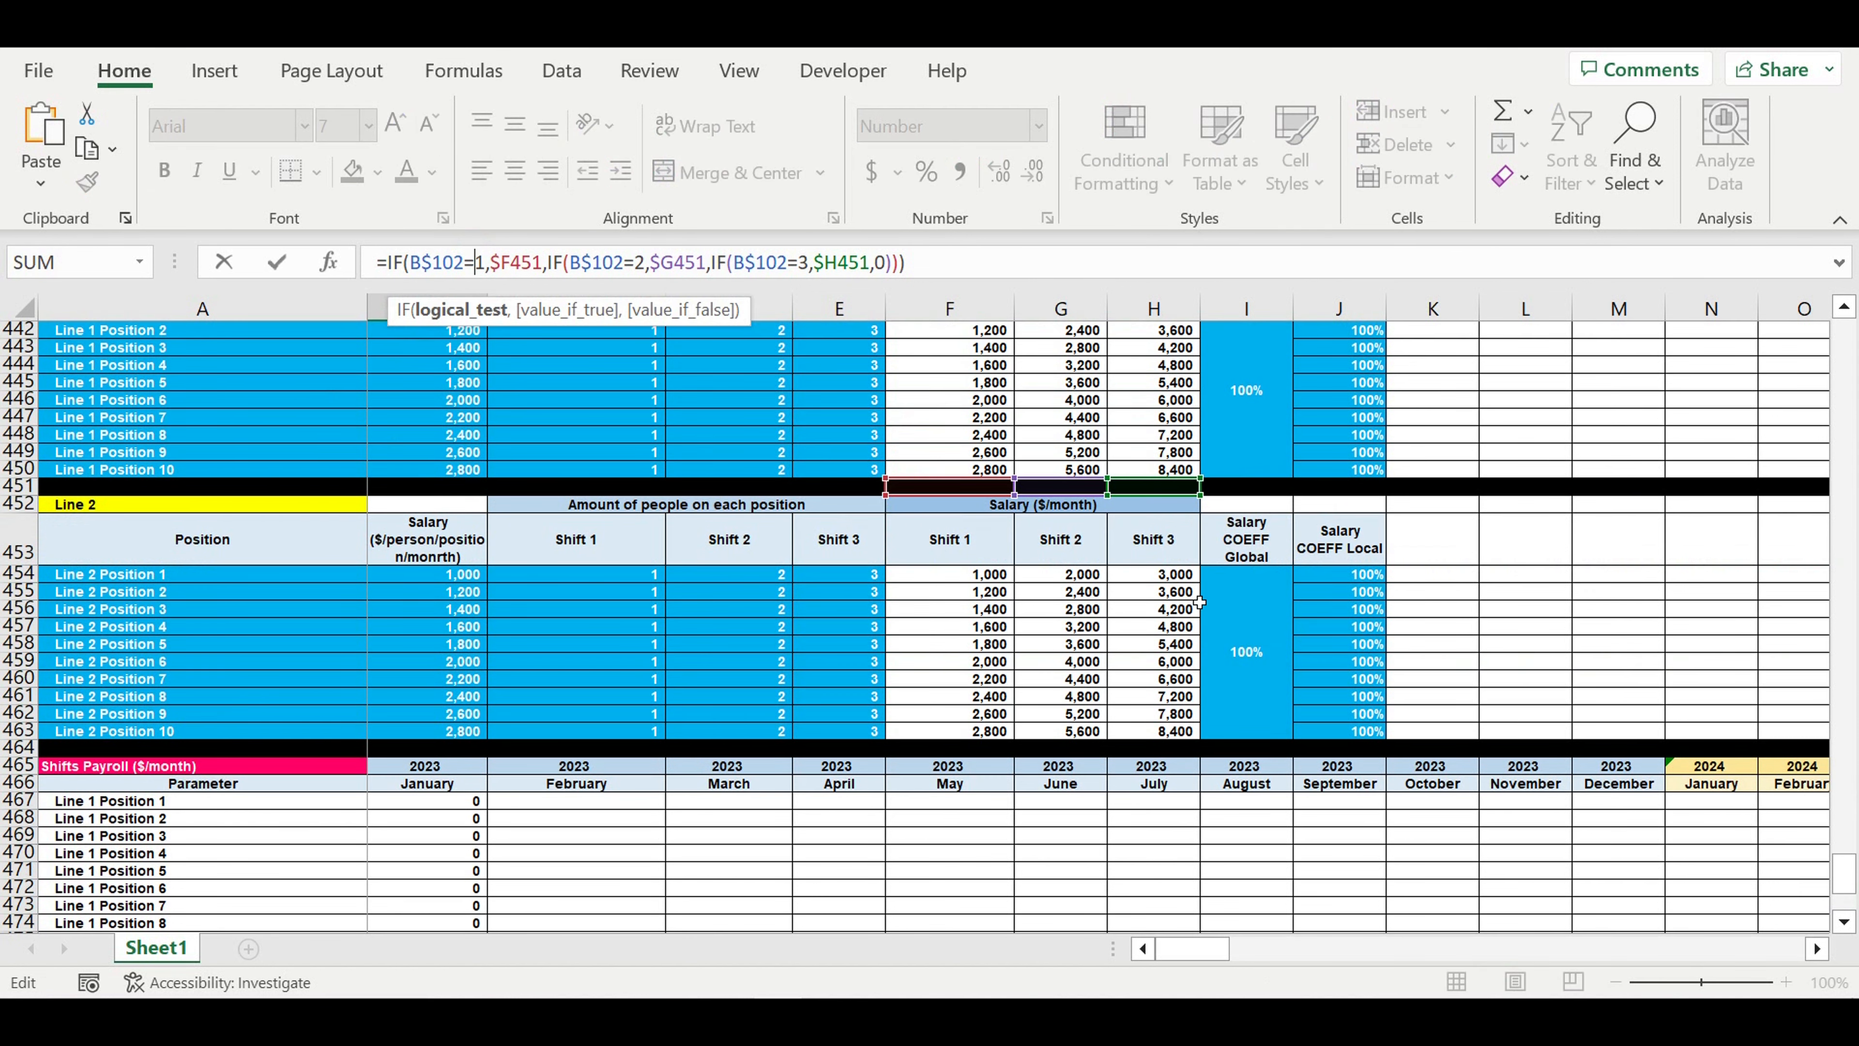
{"action": "left_click_drag", "start_coordinate": [945, 501], "coordinate": [965, 578]}
{"action": "left_click_drag", "start_coordinate": [1061, 486], "coordinate": [1054, 579]}
{"action": "left_click_drag", "start_coordinate": [1151, 509], "coordinate": [1155, 582]}
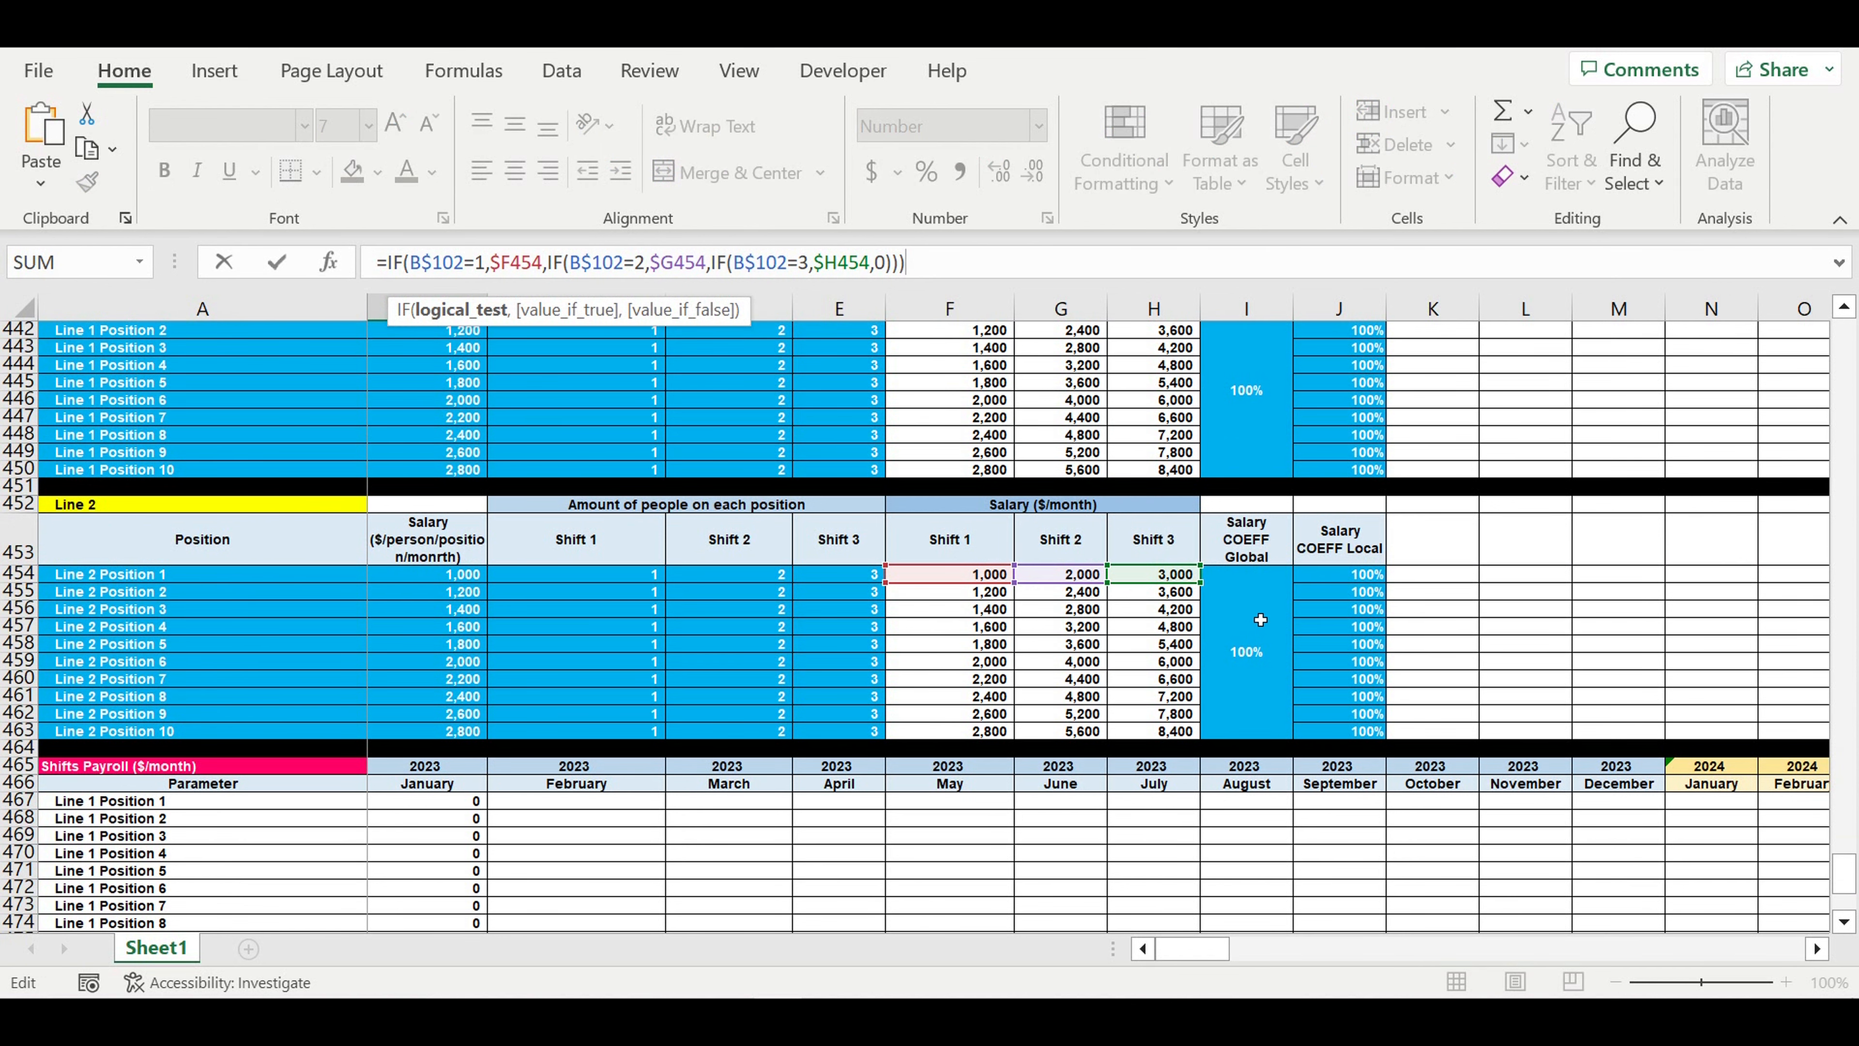
- Repoint the shift-count reference in B477 to the Line 2 row of the Shifts/day/line table, B$103, and commit the formula
{"action": "scroll", "coordinate": [1263, 619], "scroll_direction": "up", "scroll_amount": 15}
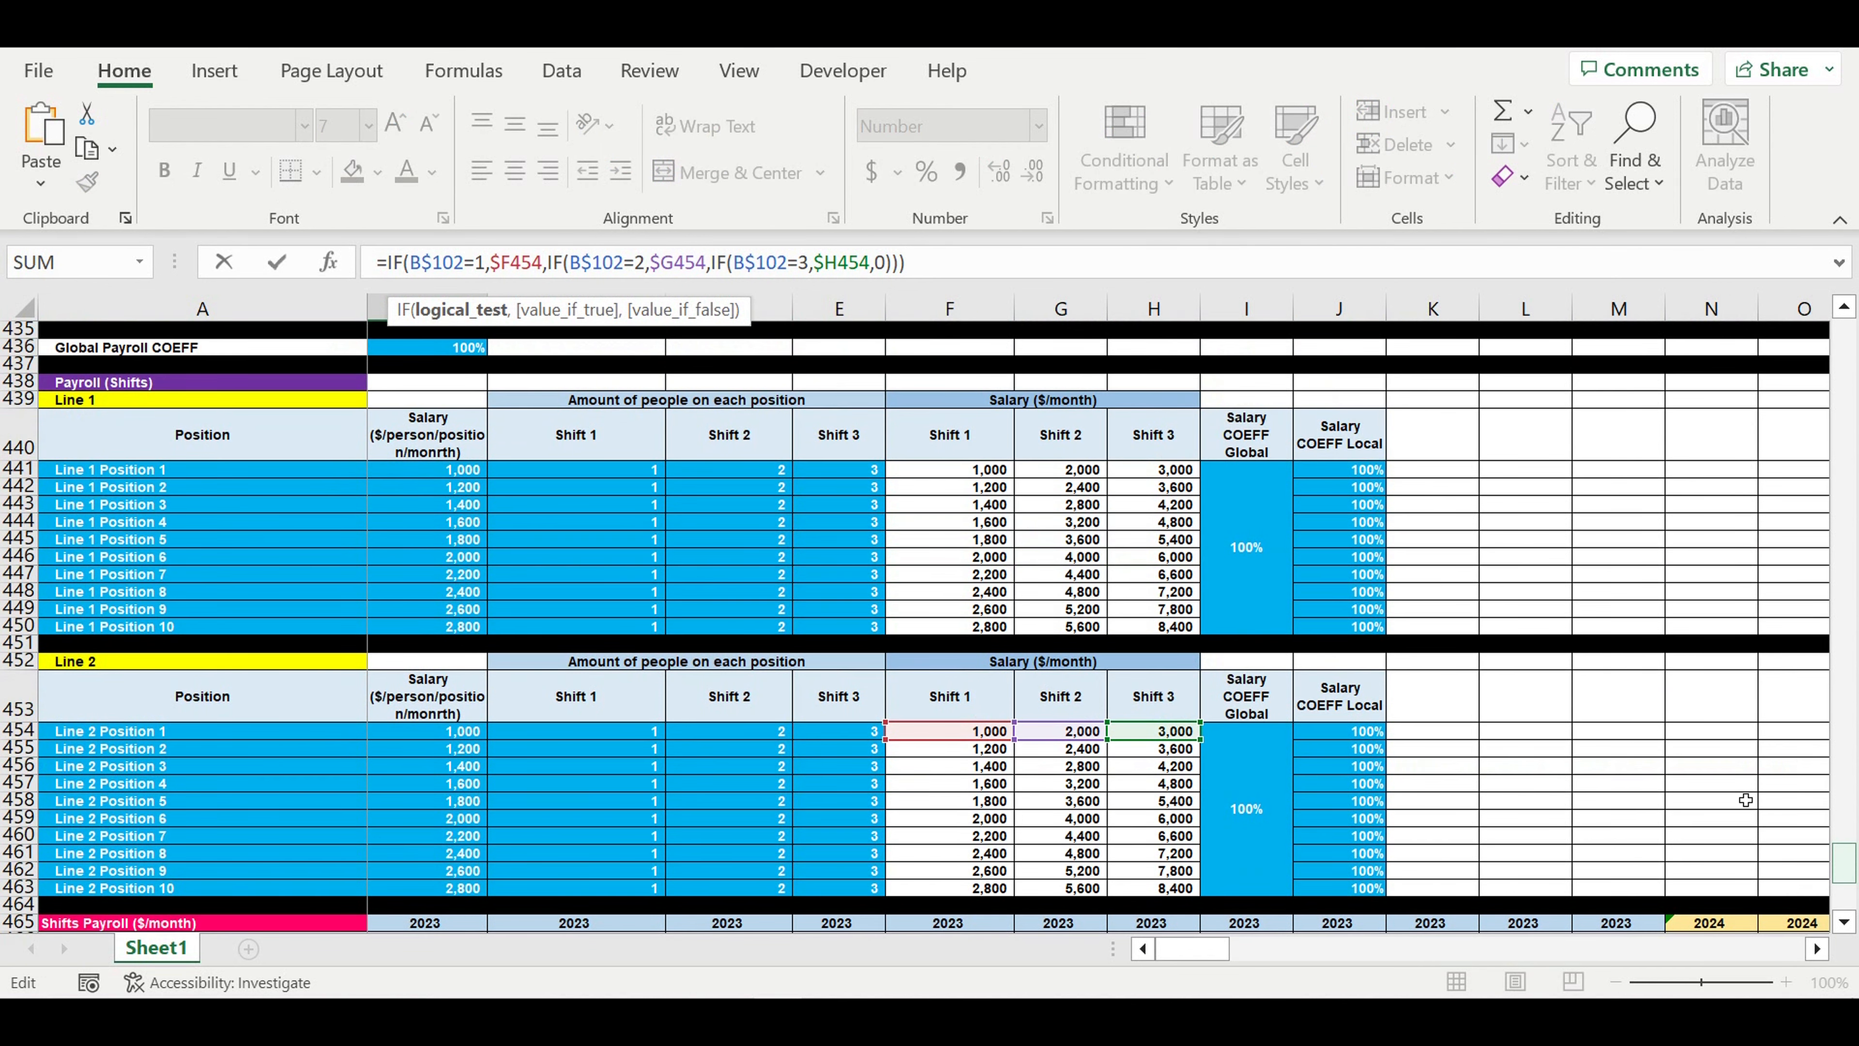
{"action": "scroll", "coordinate": [925, 474], "scroll_direction": "up", "scroll_amount": 12}
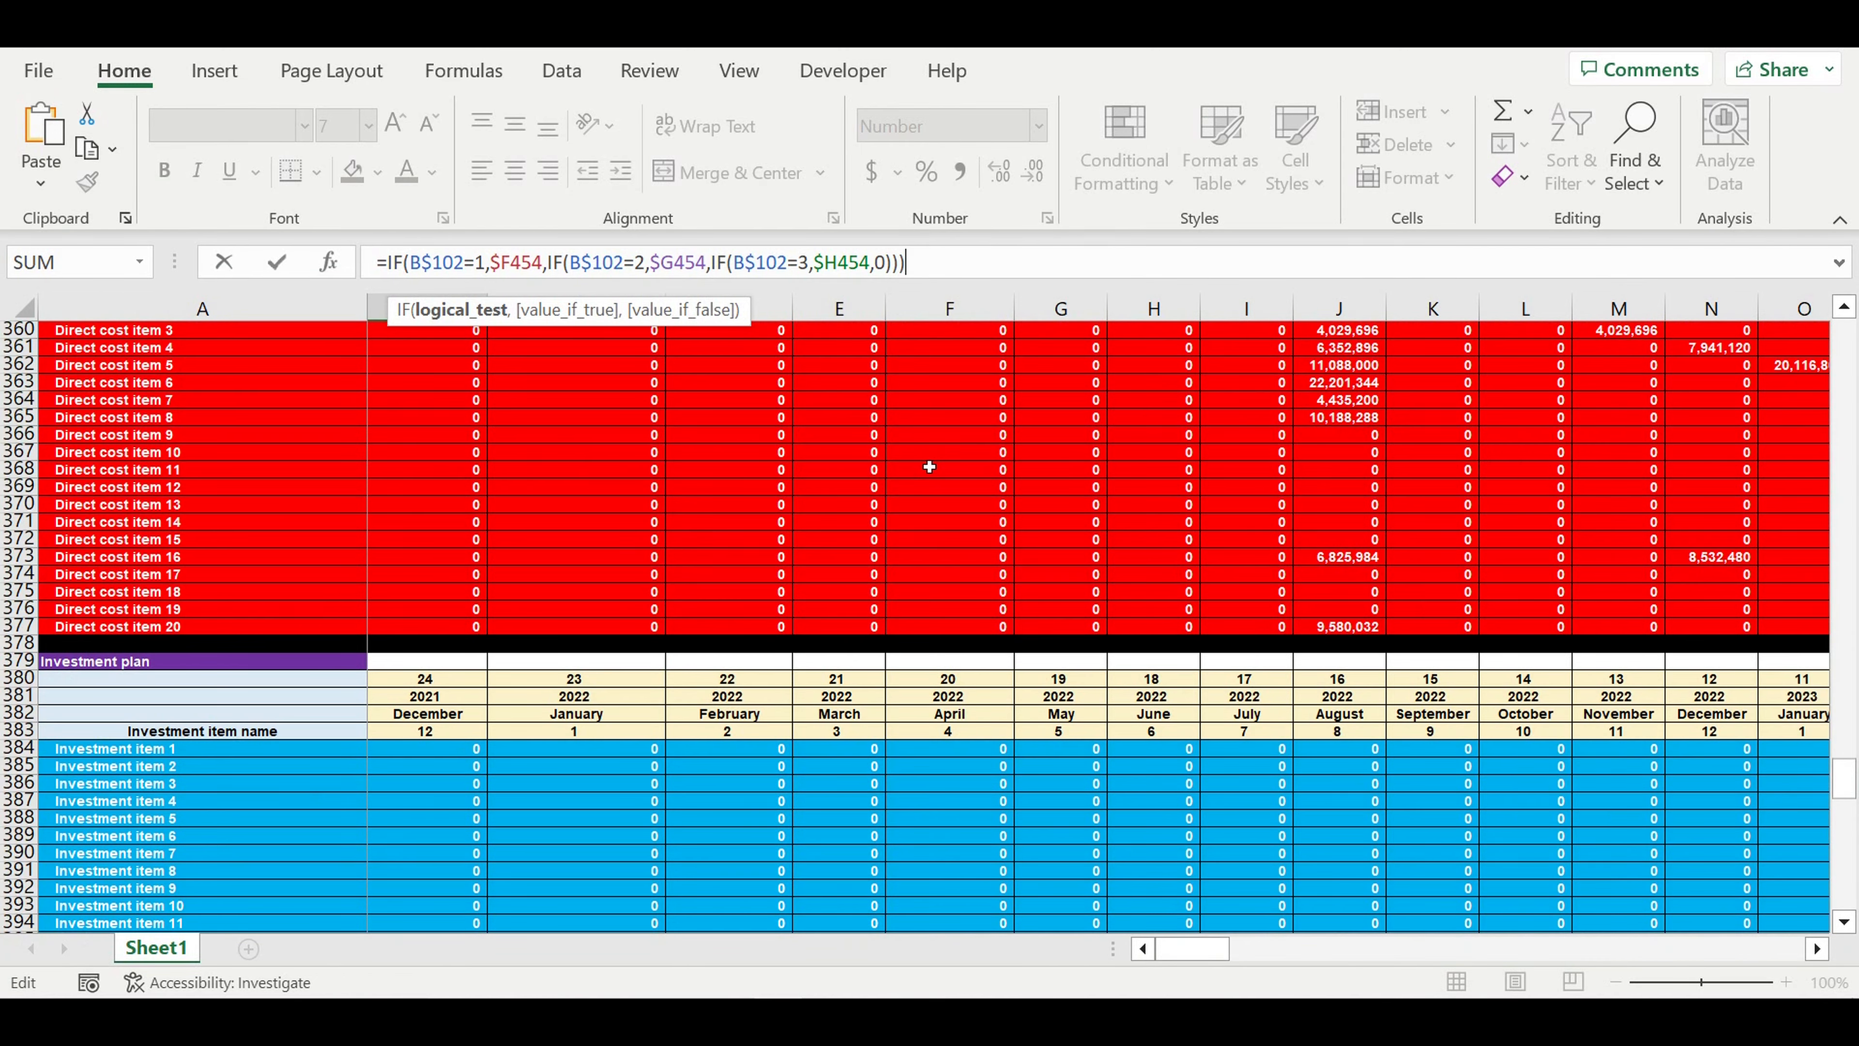
{"action": "scroll", "coordinate": [929, 467], "scroll_direction": "up", "scroll_amount": 20}
{"action": "scroll", "coordinate": [958, 468], "scroll_direction": "up", "scroll_amount": 20}
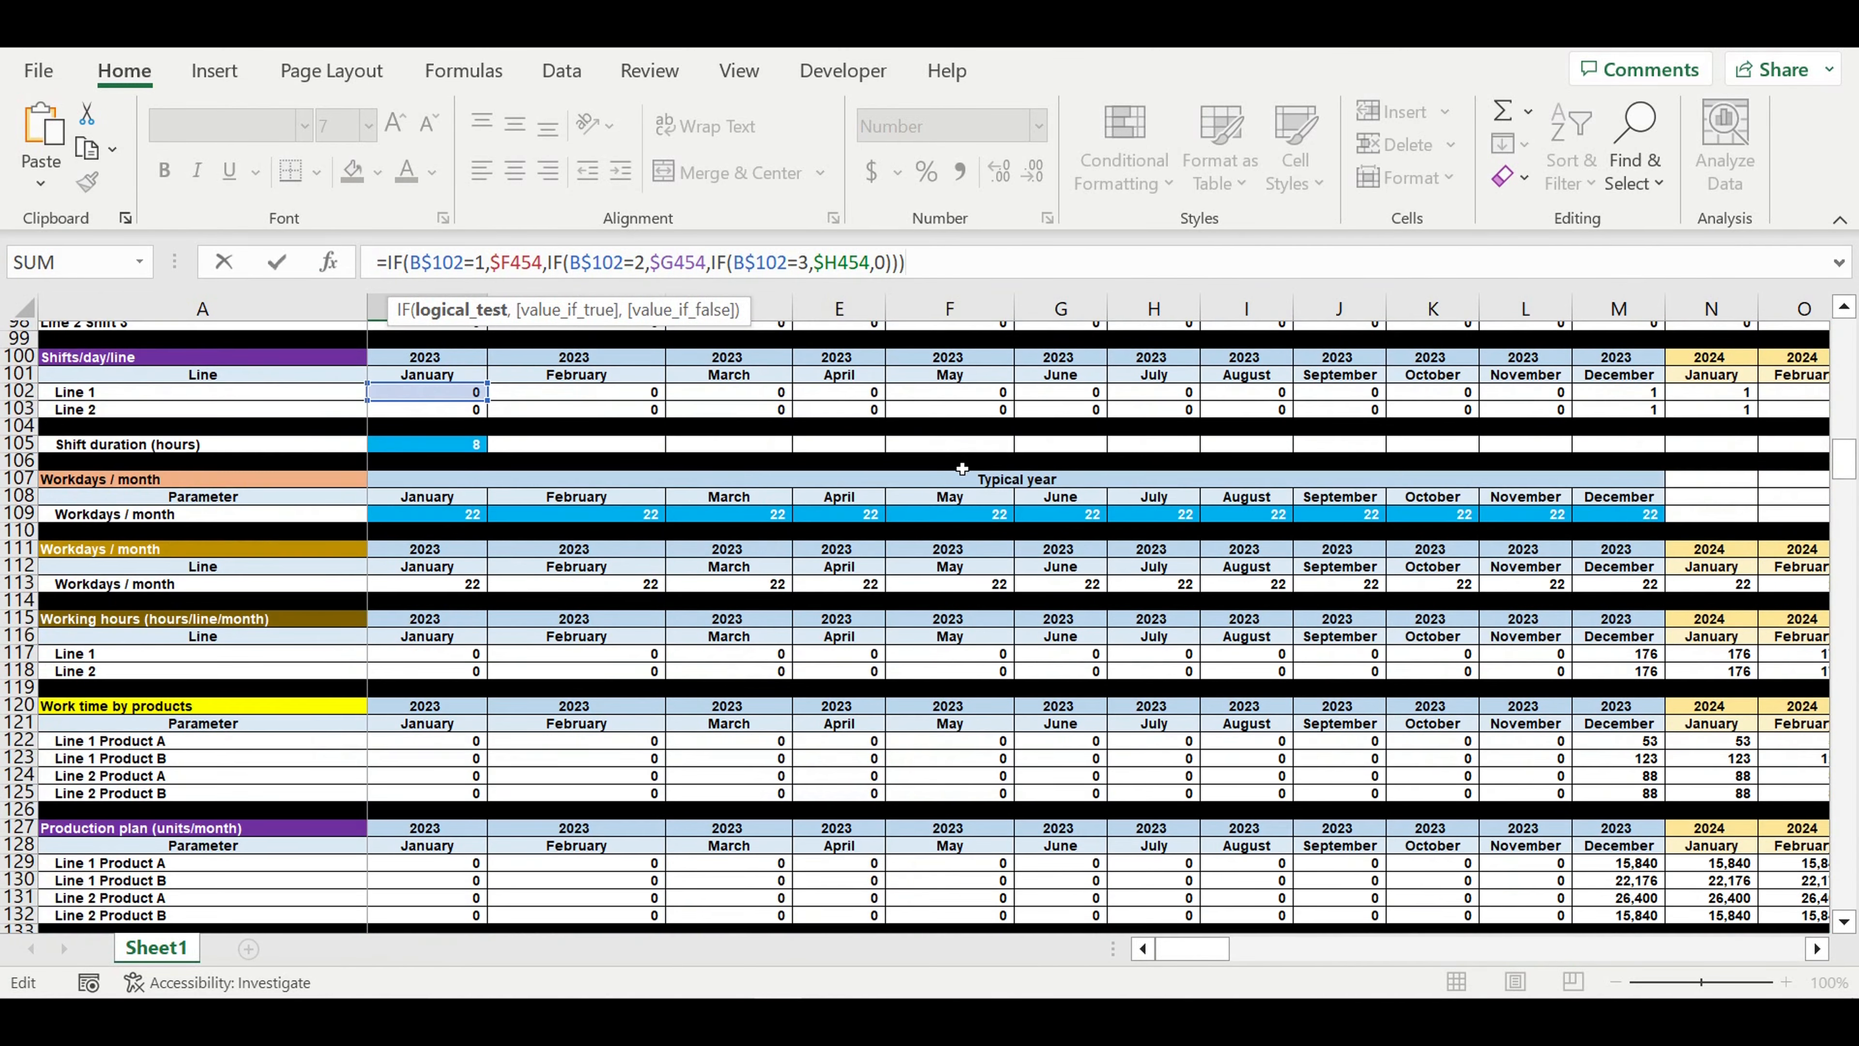
{"action": "scroll", "coordinate": [963, 475], "scroll_direction": "up", "scroll_amount": 4}
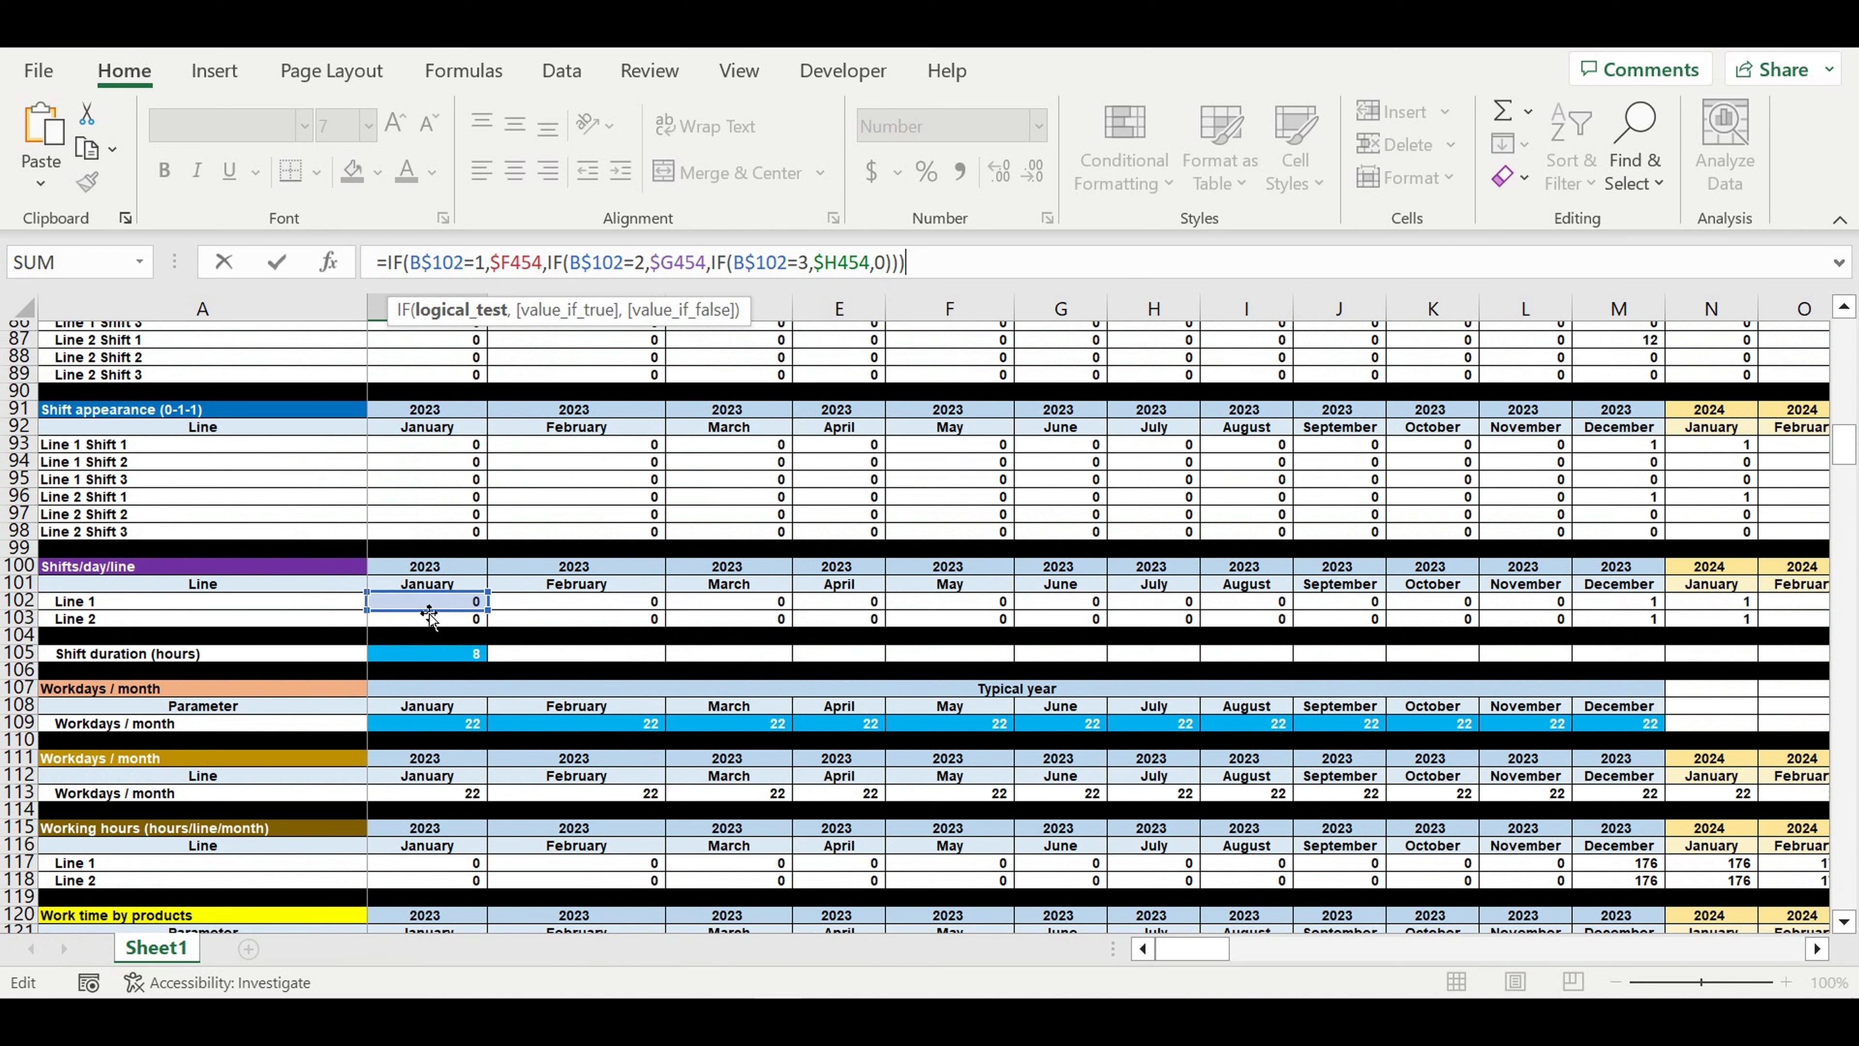
{"action": "left_click_drag", "start_coordinate": [429, 614], "coordinate": [421, 620]}
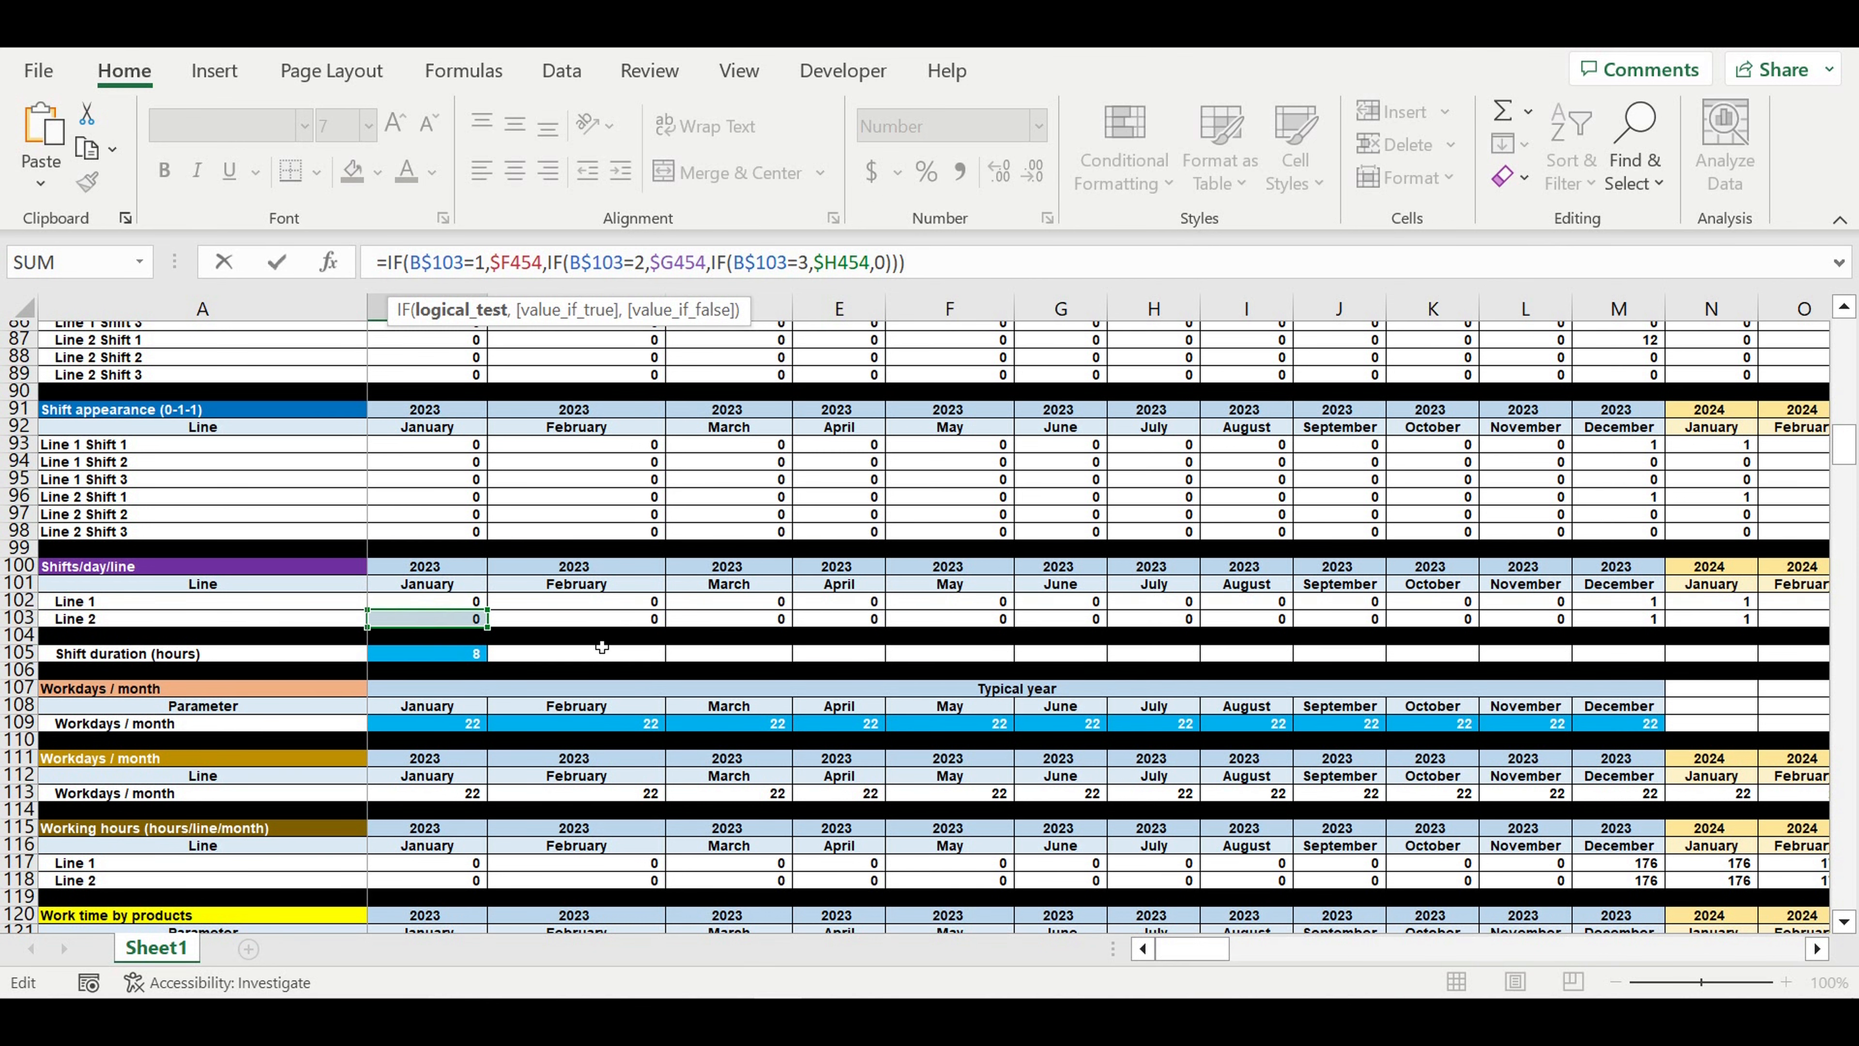
{"action": "key", "text": "Return"}
- Fill the B477 formula down through Line 2 Position 10 in B486
{"action": "scroll", "coordinate": [651, 637], "scroll_direction": "down", "scroll_amount": 6}
{"action": "scroll", "coordinate": [651, 637], "scroll_direction": "down", "scroll_amount": 1}
{"action": "left_click", "coordinate": [476, 593]}
{"action": "left_click_drag", "start_coordinate": [496, 605], "coordinate": [485, 753]}
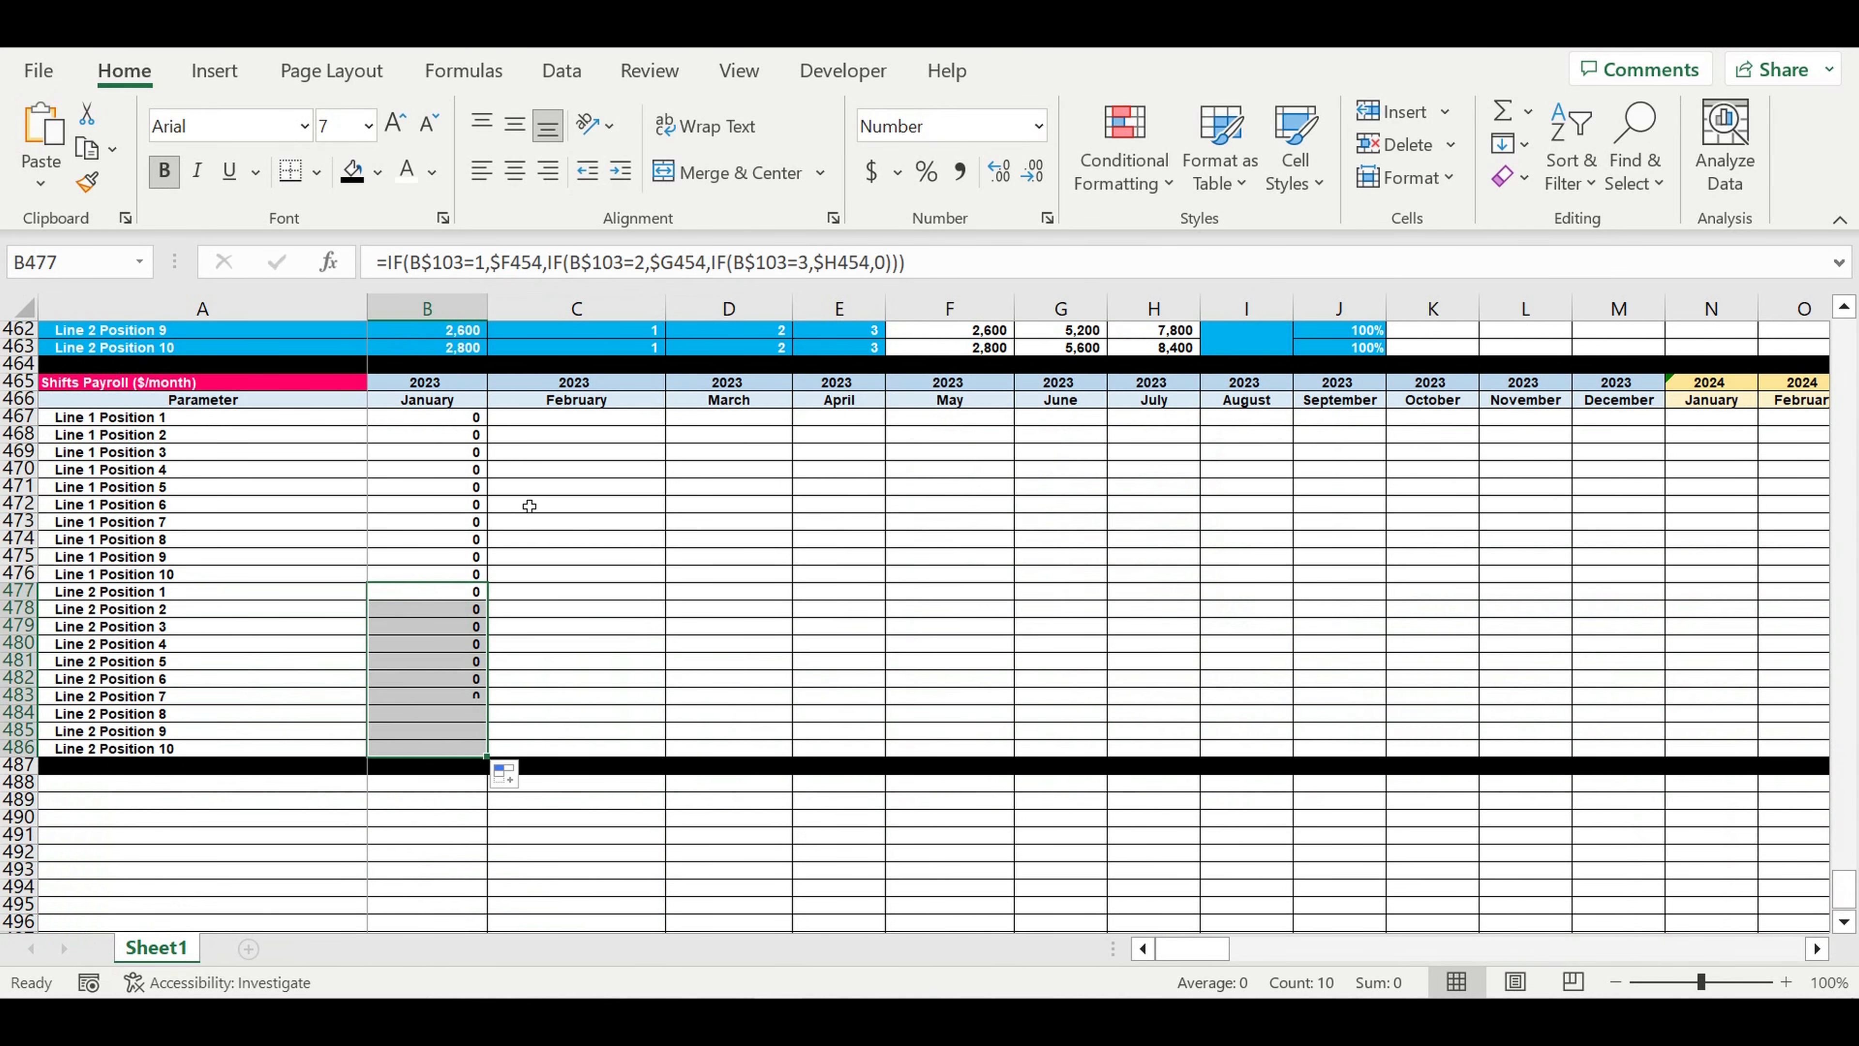
- Fill the January 2023 formulas in B467:B486 across all months through December 2032 in column DQ
{"action": "left_click_drag", "start_coordinate": [453, 424], "coordinate": [1482, 517]}
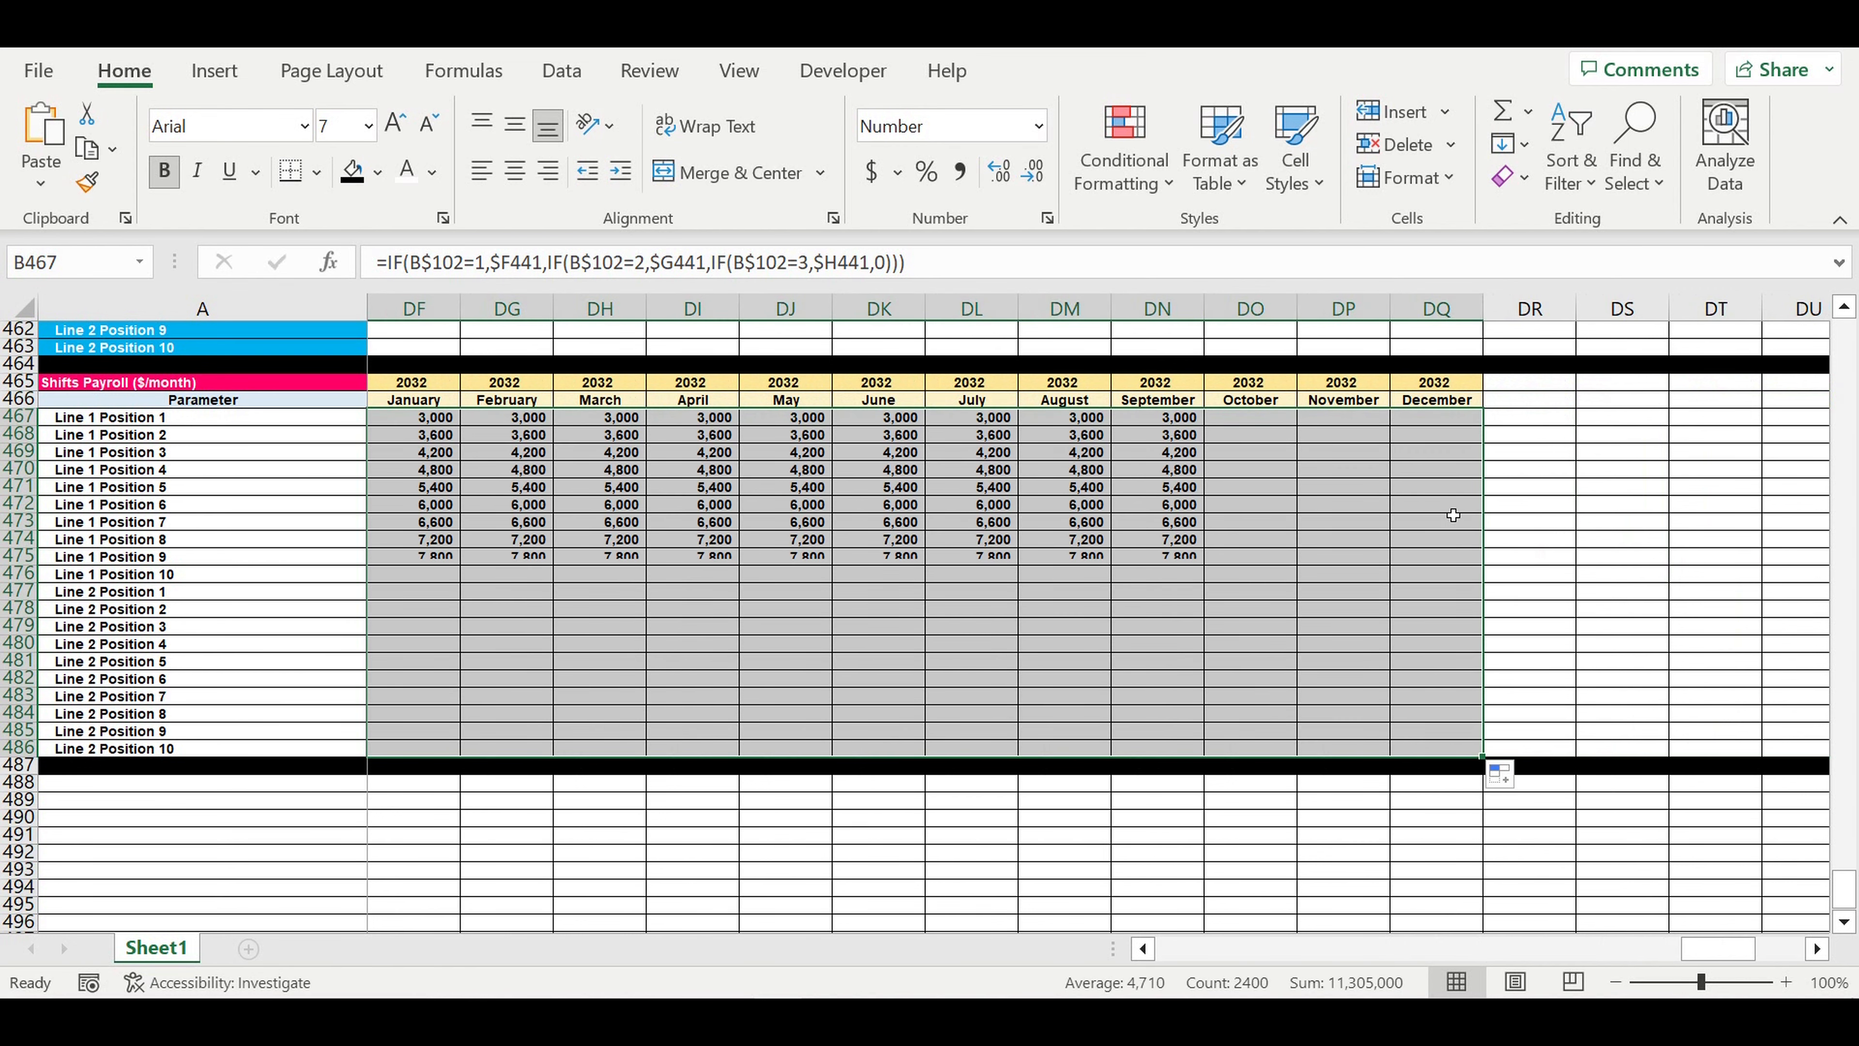
{"action": "left_click", "coordinate": [1221, 540]}
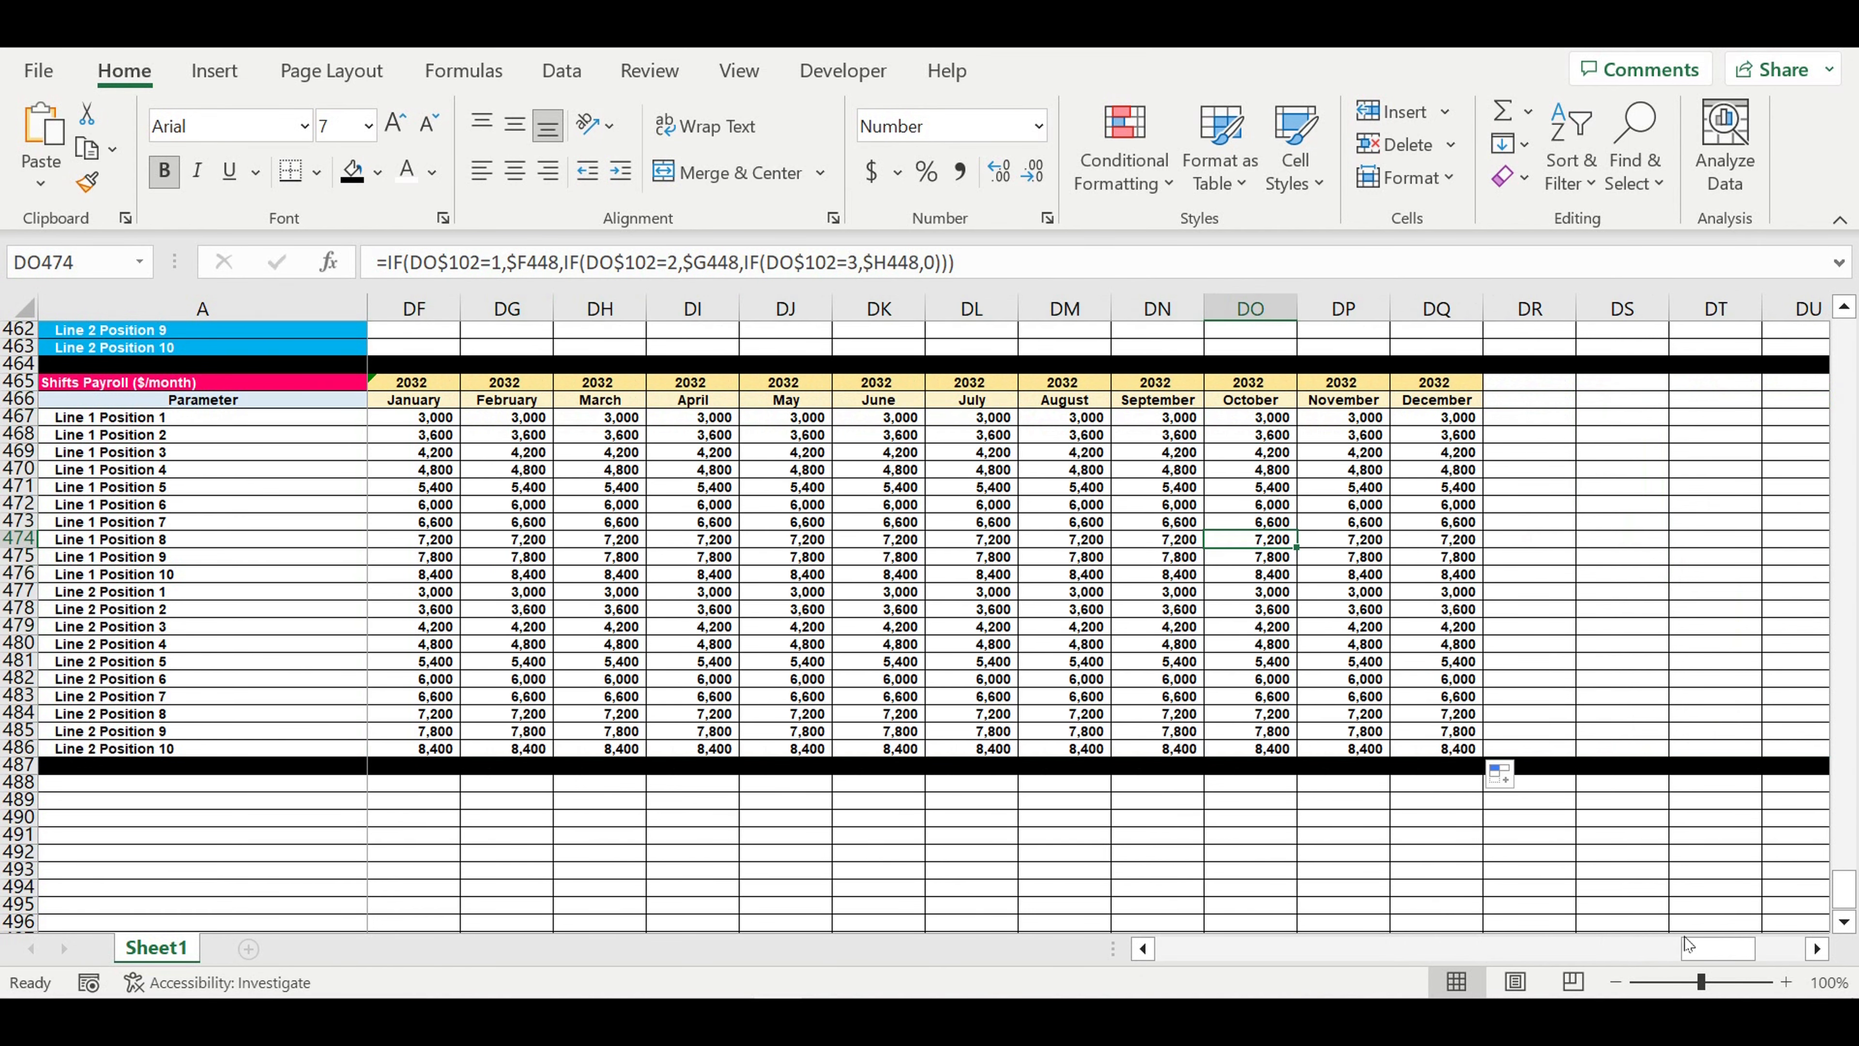
{"action": "left_click_drag", "start_coordinate": [1702, 952], "coordinate": [917, 945]}
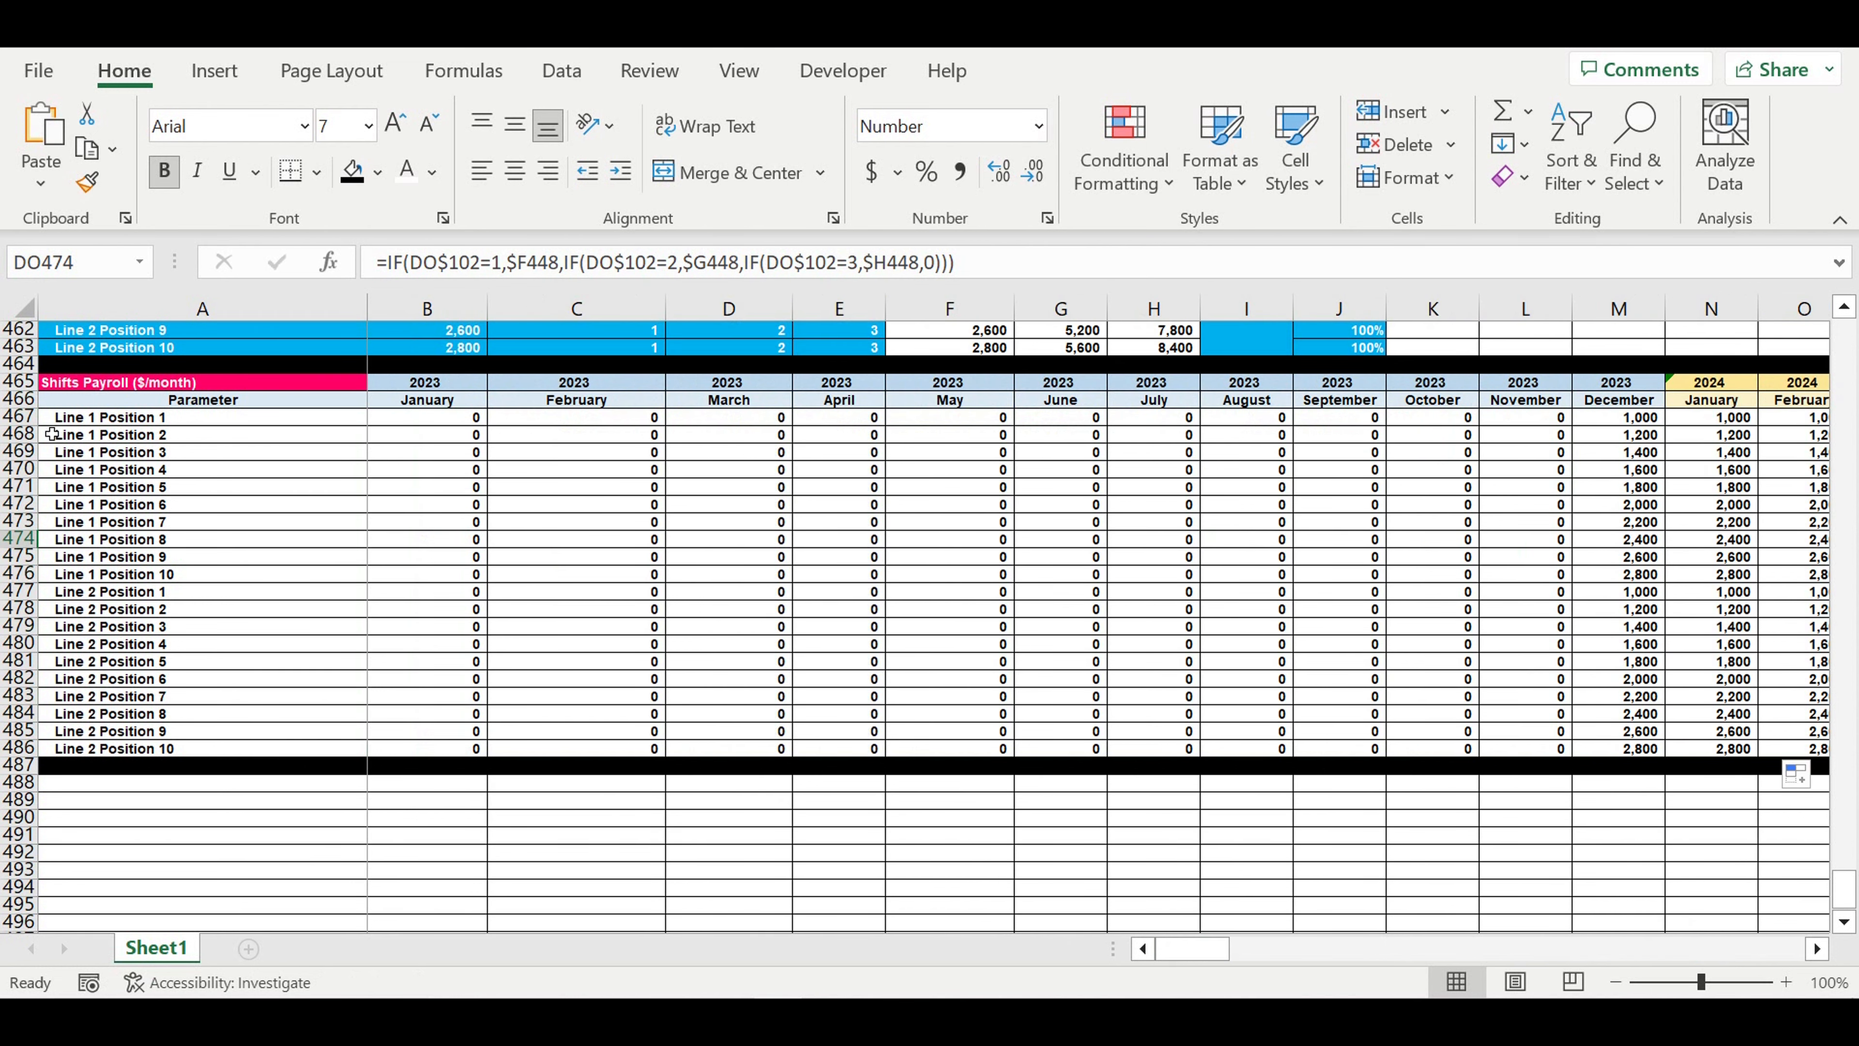
- Format rows 467 to 486 of the Shifts Payroll table with white font and red fill
{"action": "left_click_drag", "start_coordinate": [19, 417], "coordinate": [29, 748]}
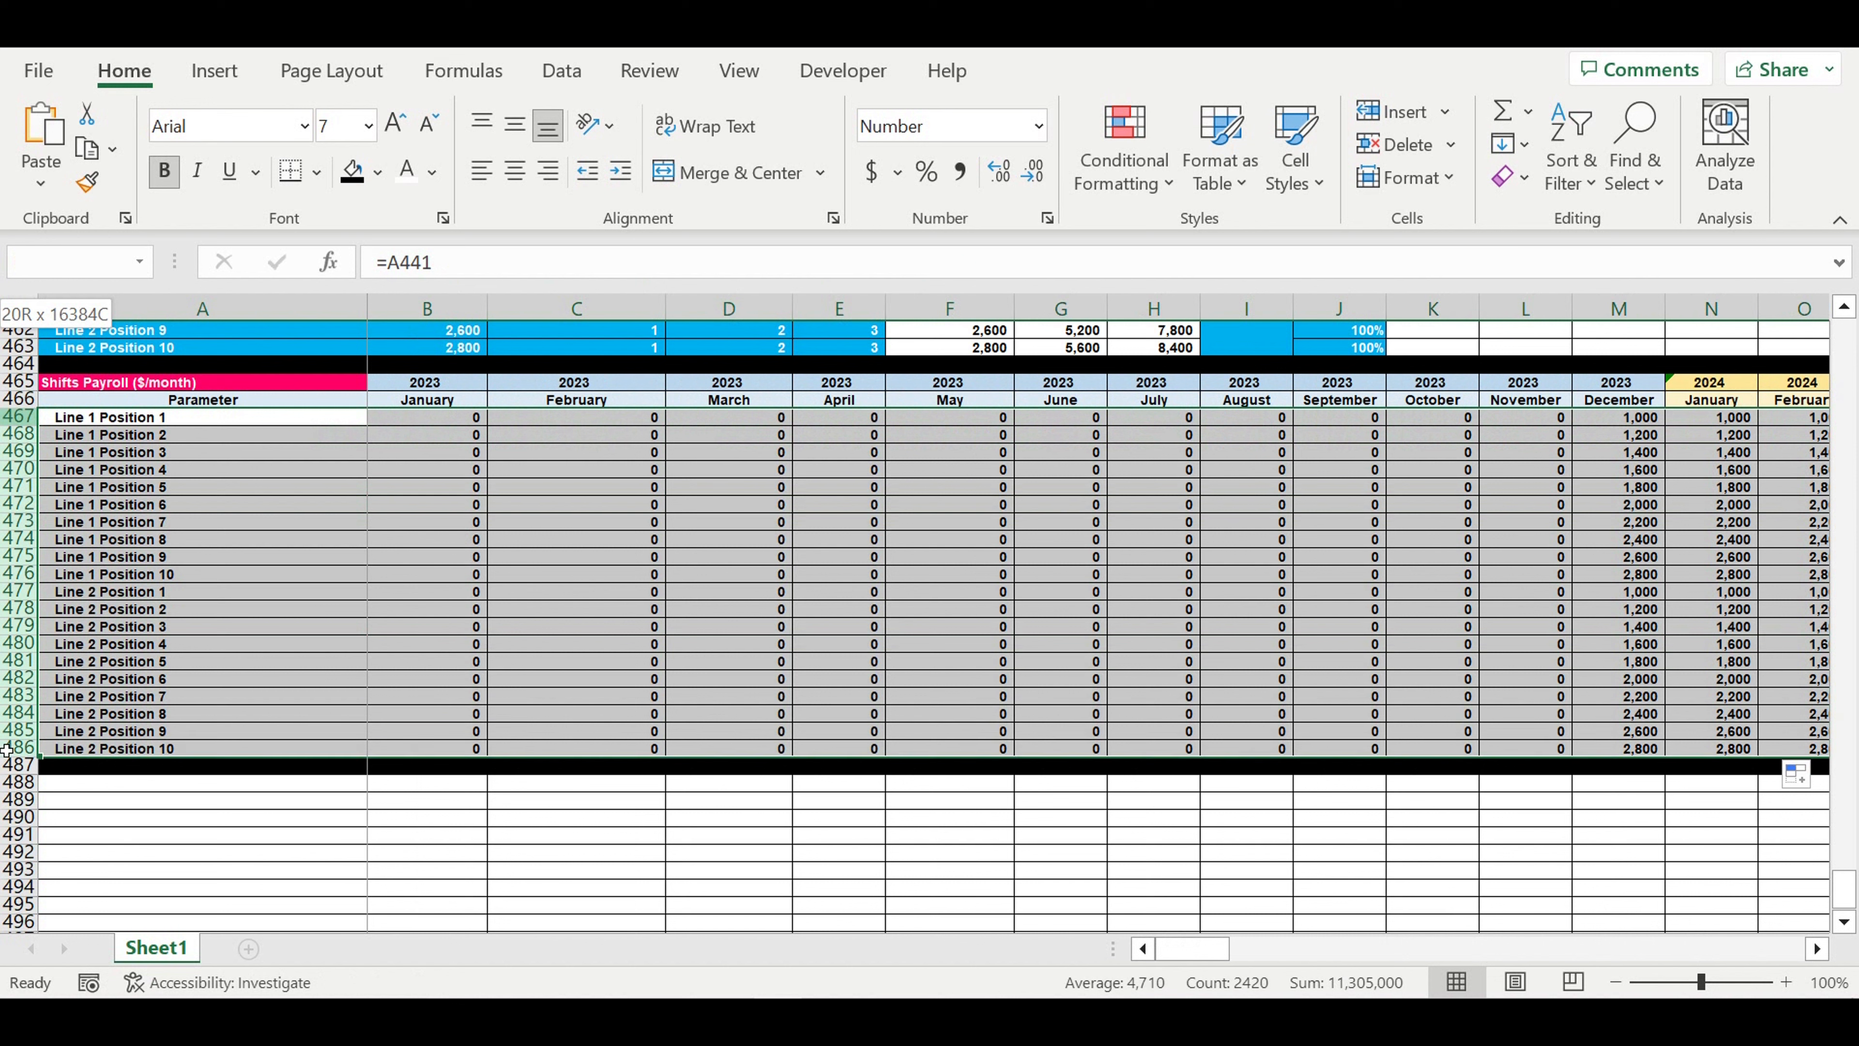
{"action": "left_click", "coordinate": [406, 175]}
{"action": "left_click", "coordinate": [378, 172]}
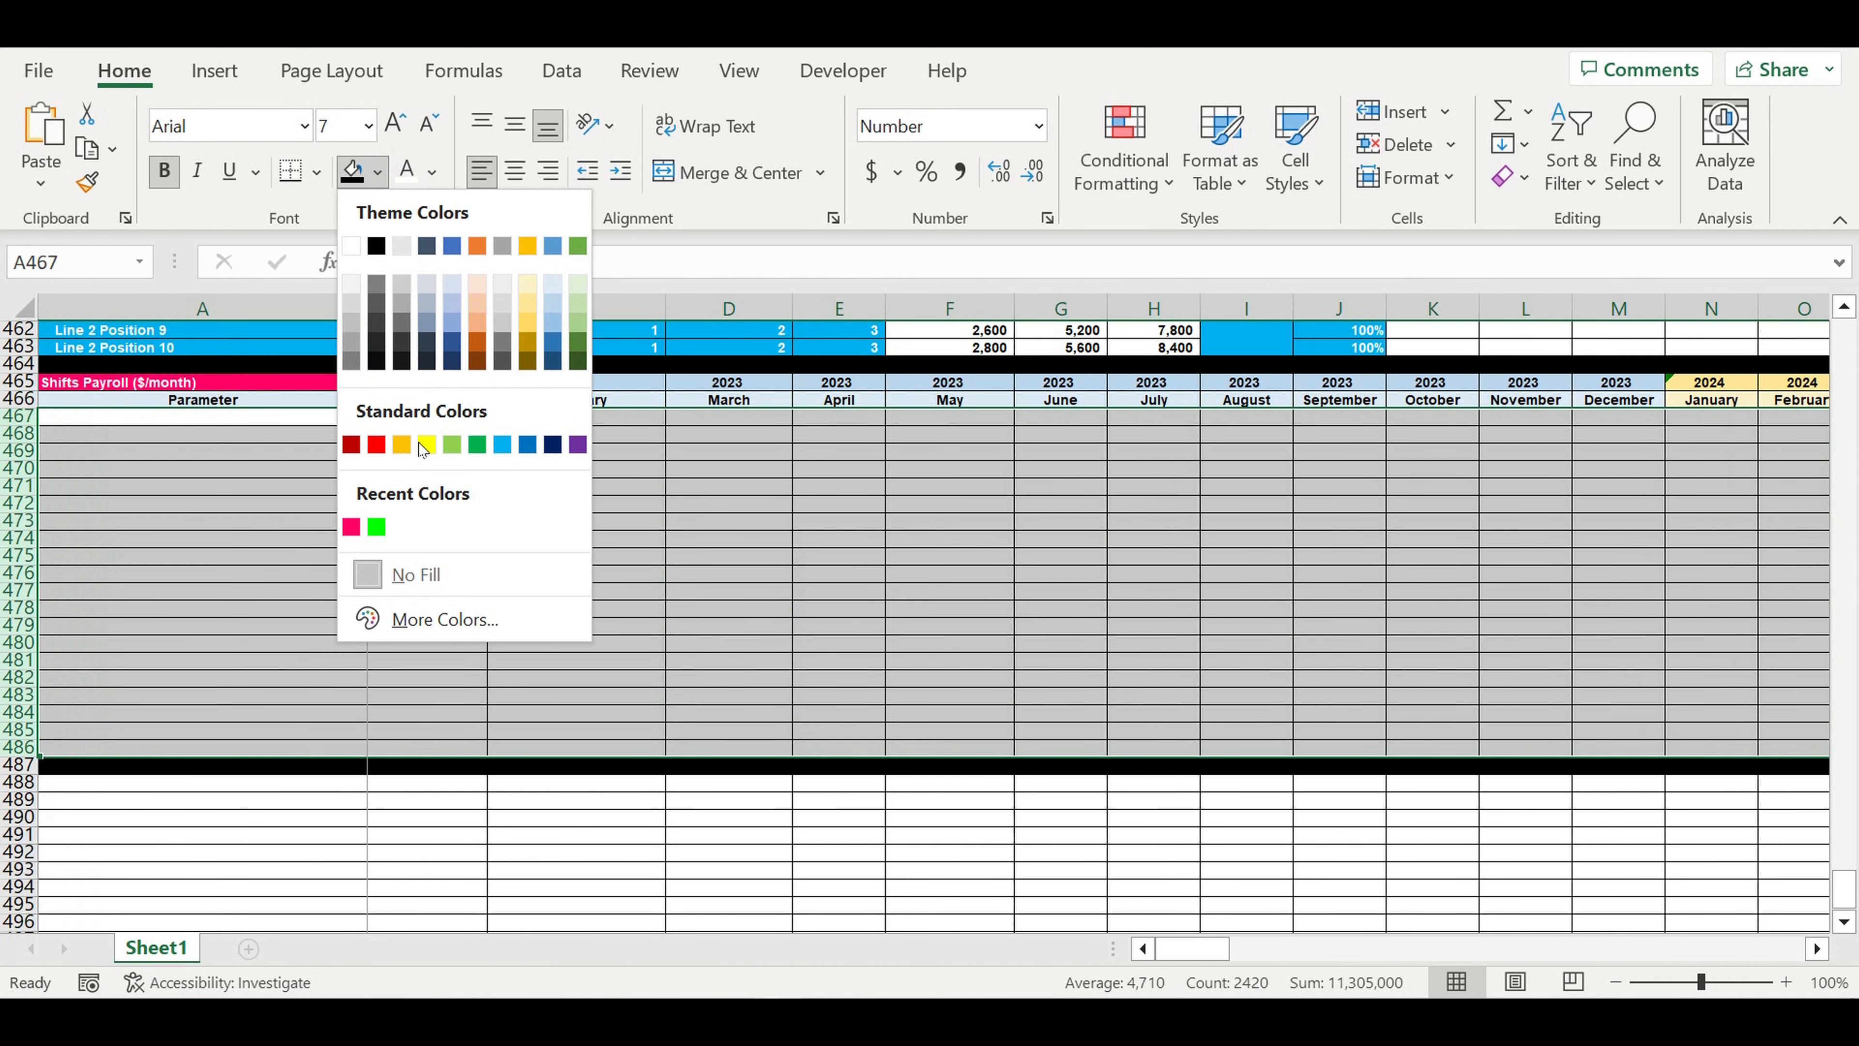
{"action": "left_click", "coordinate": [377, 446]}
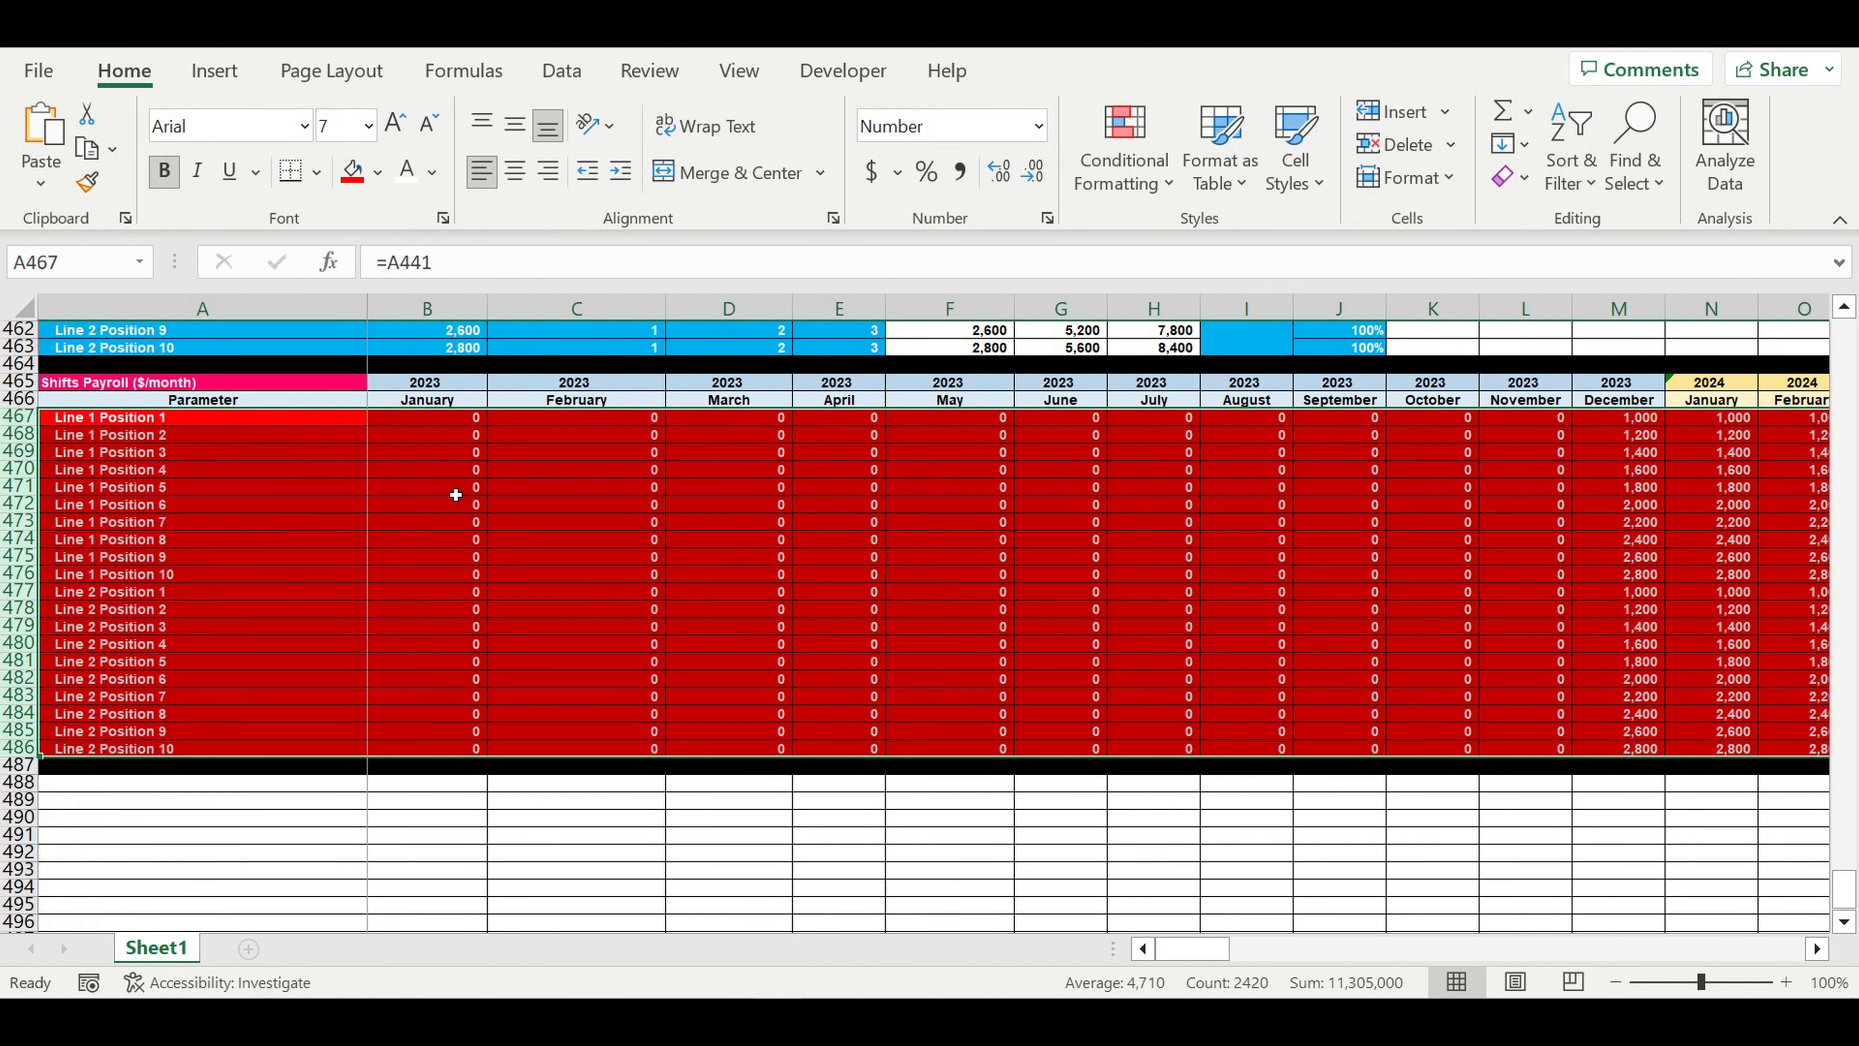
{"action": "left_click", "coordinate": [462, 492]}
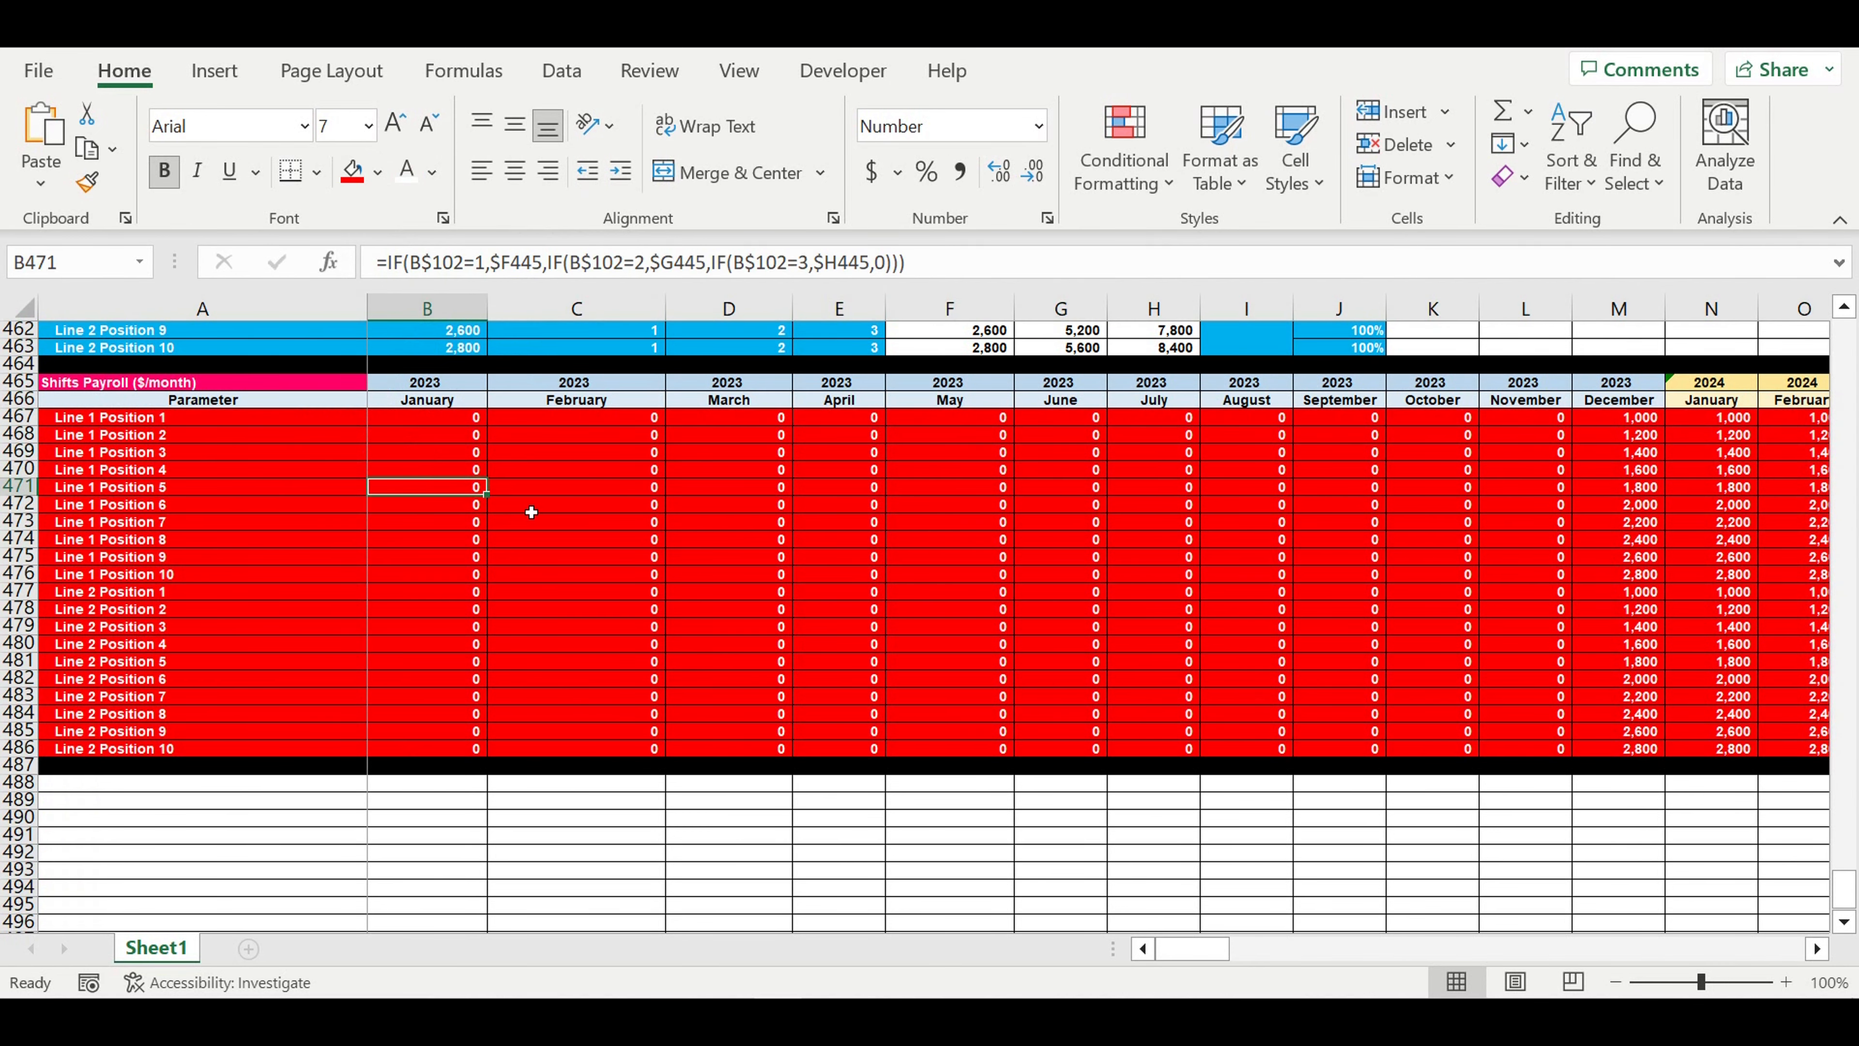
- Set the Line 2 Salary COEFF Global to 150% to test its effect on the payroll table
{"action": "scroll", "coordinate": [491, 474], "scroll_direction": "up", "scroll_amount": 3}
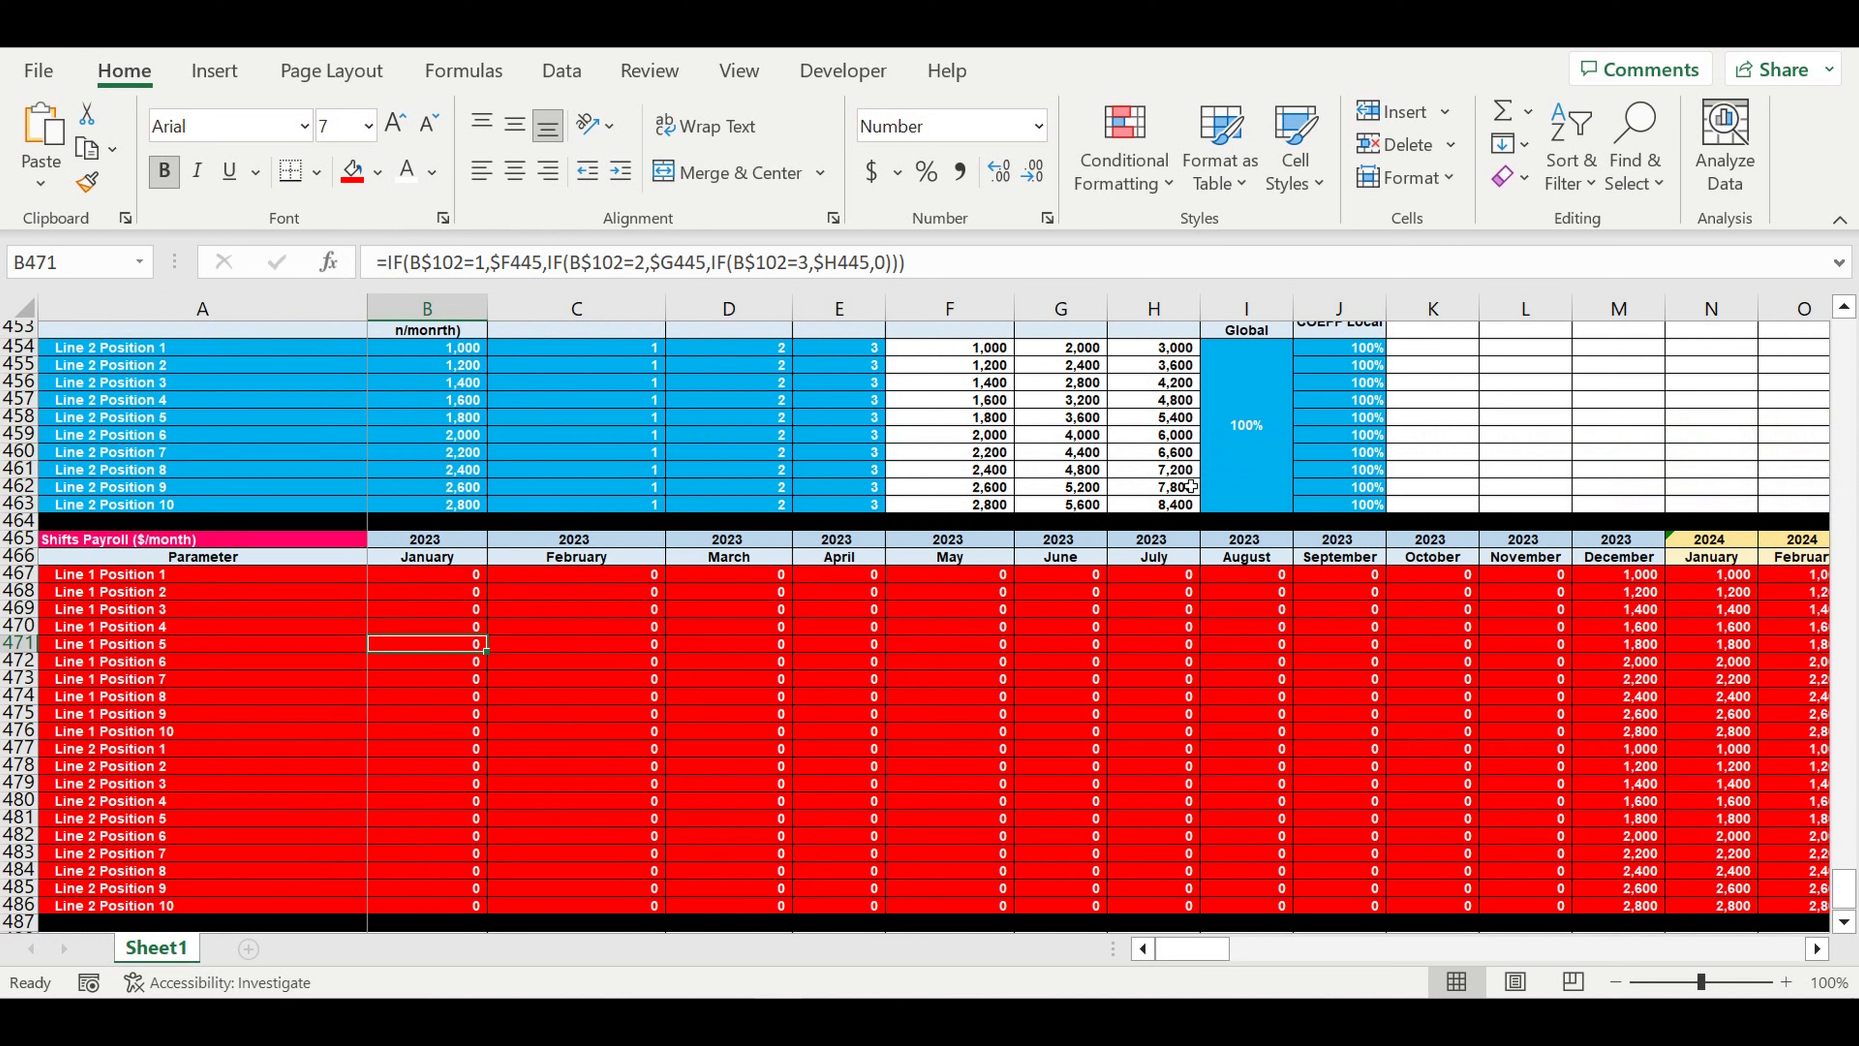
{"action": "left_click", "coordinate": [1245, 446]}
{"action": "double_click", "coordinate": [1248, 443]}
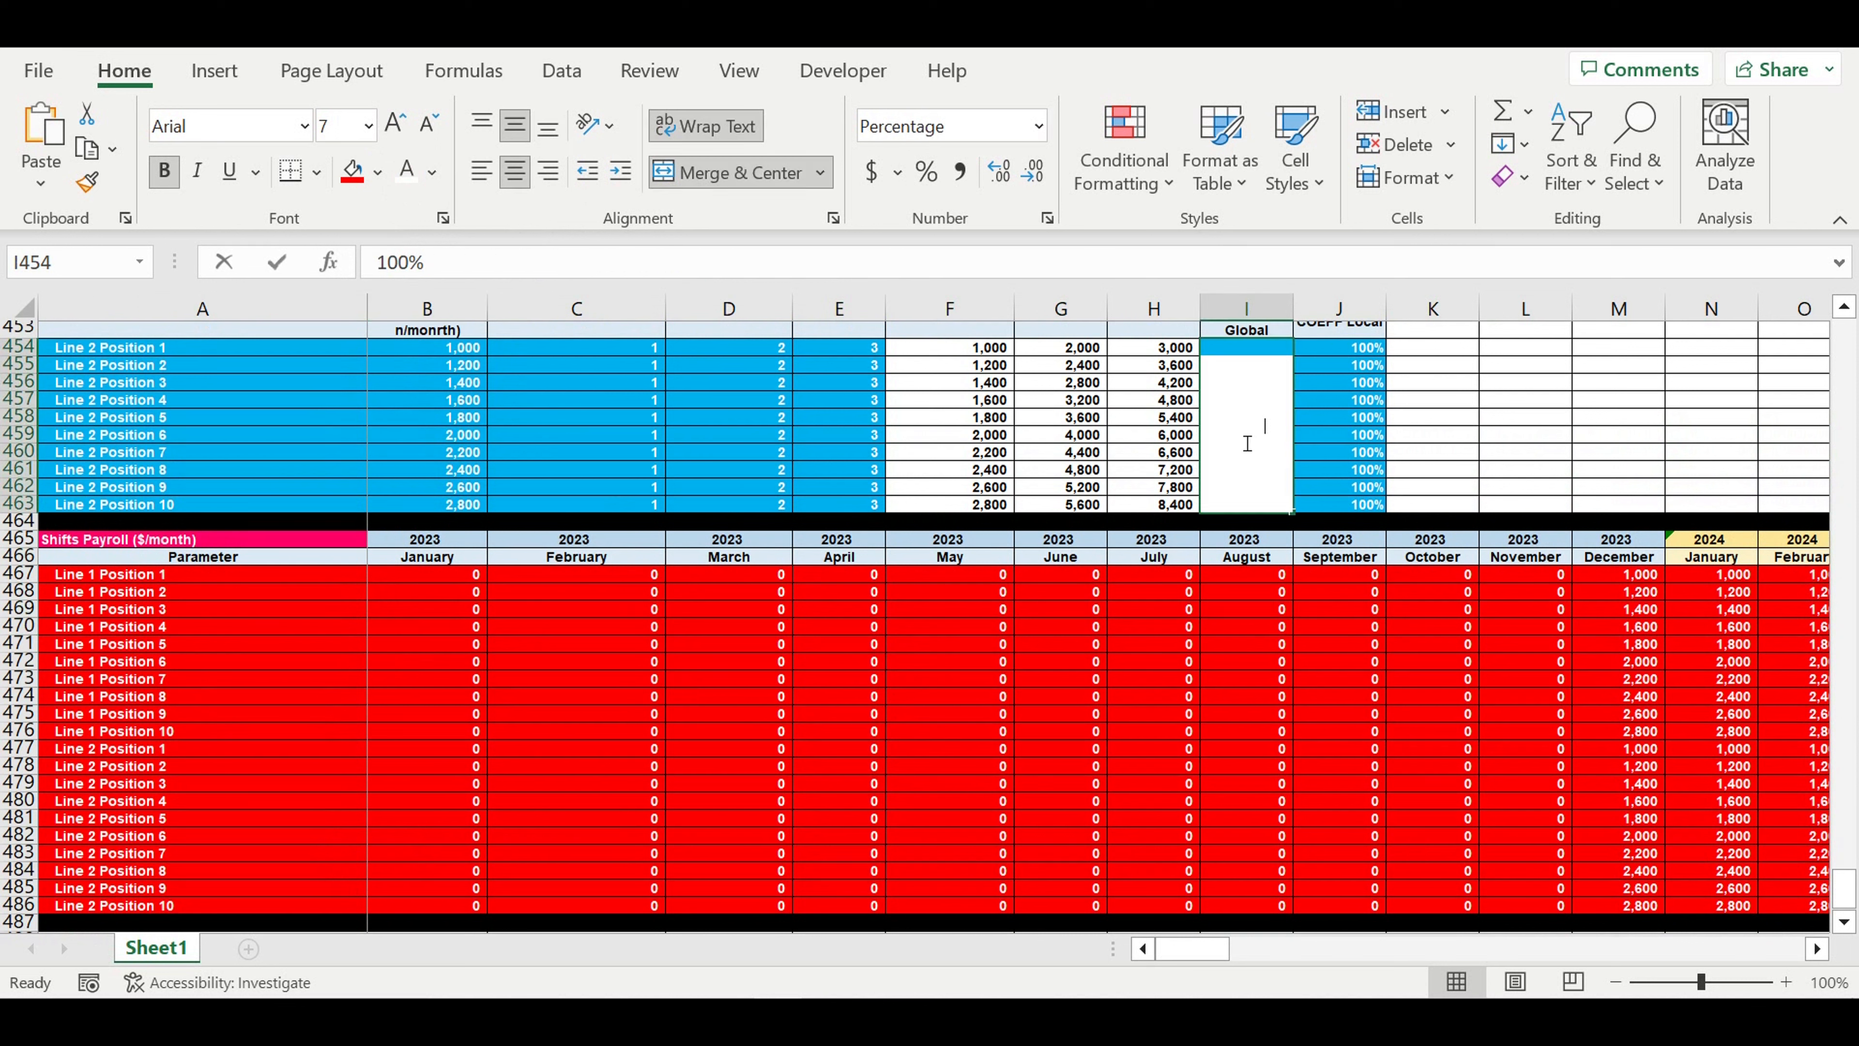
{"action": "type", "text": "150"}
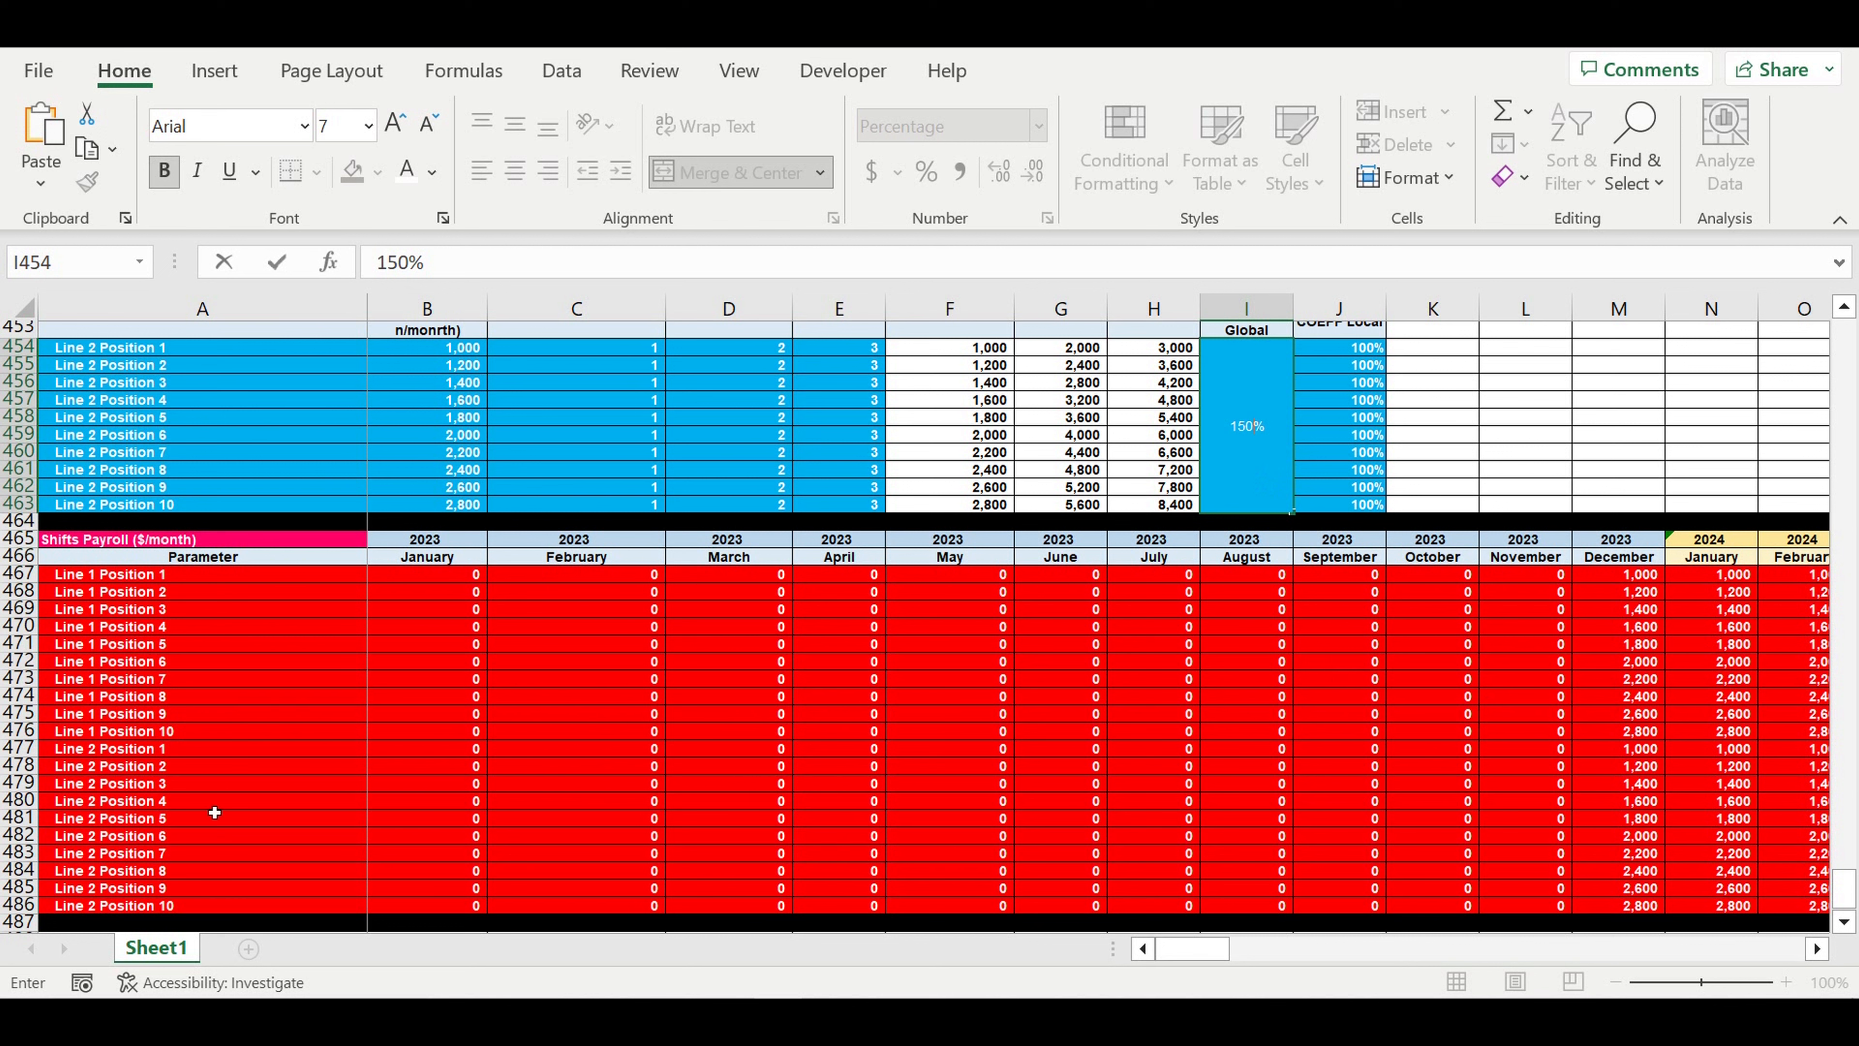
{"action": "key", "text": "Return"}
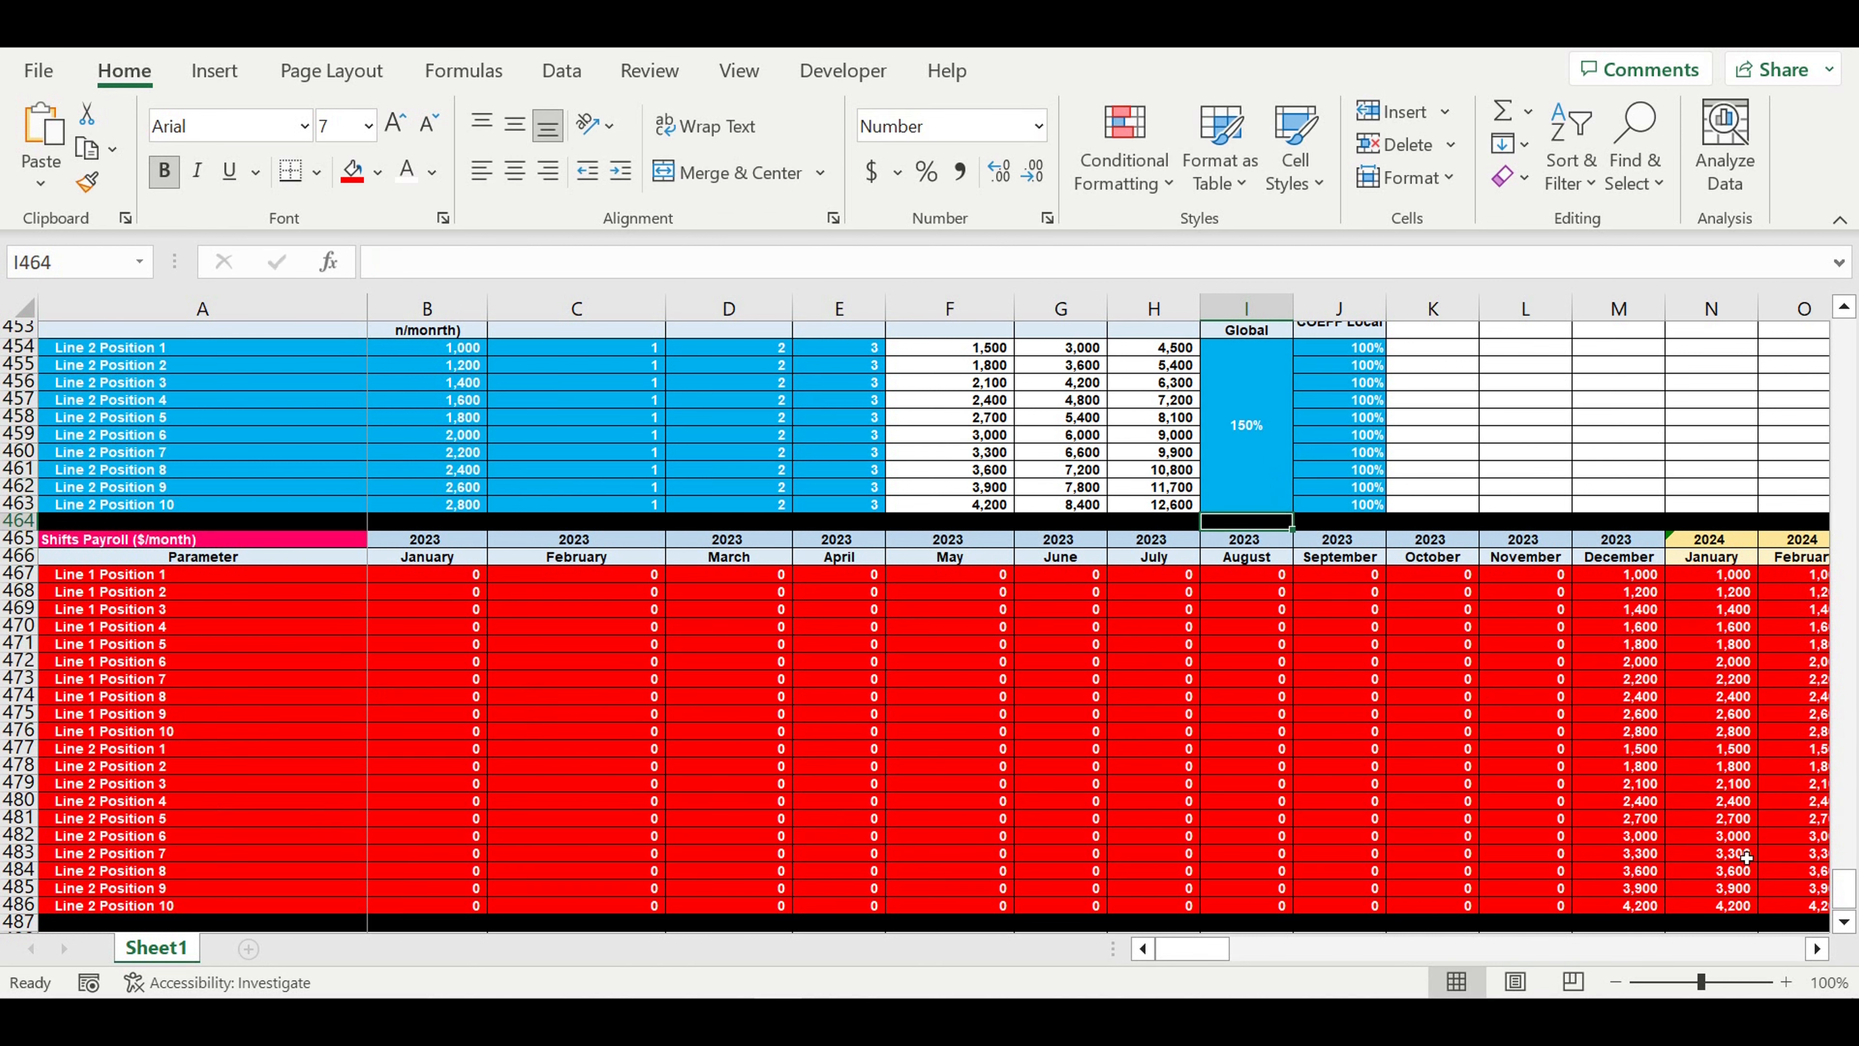
- Set the Line 2 Salary COEFF Global back to 100%
{"action": "left_click", "coordinate": [1250, 416]}
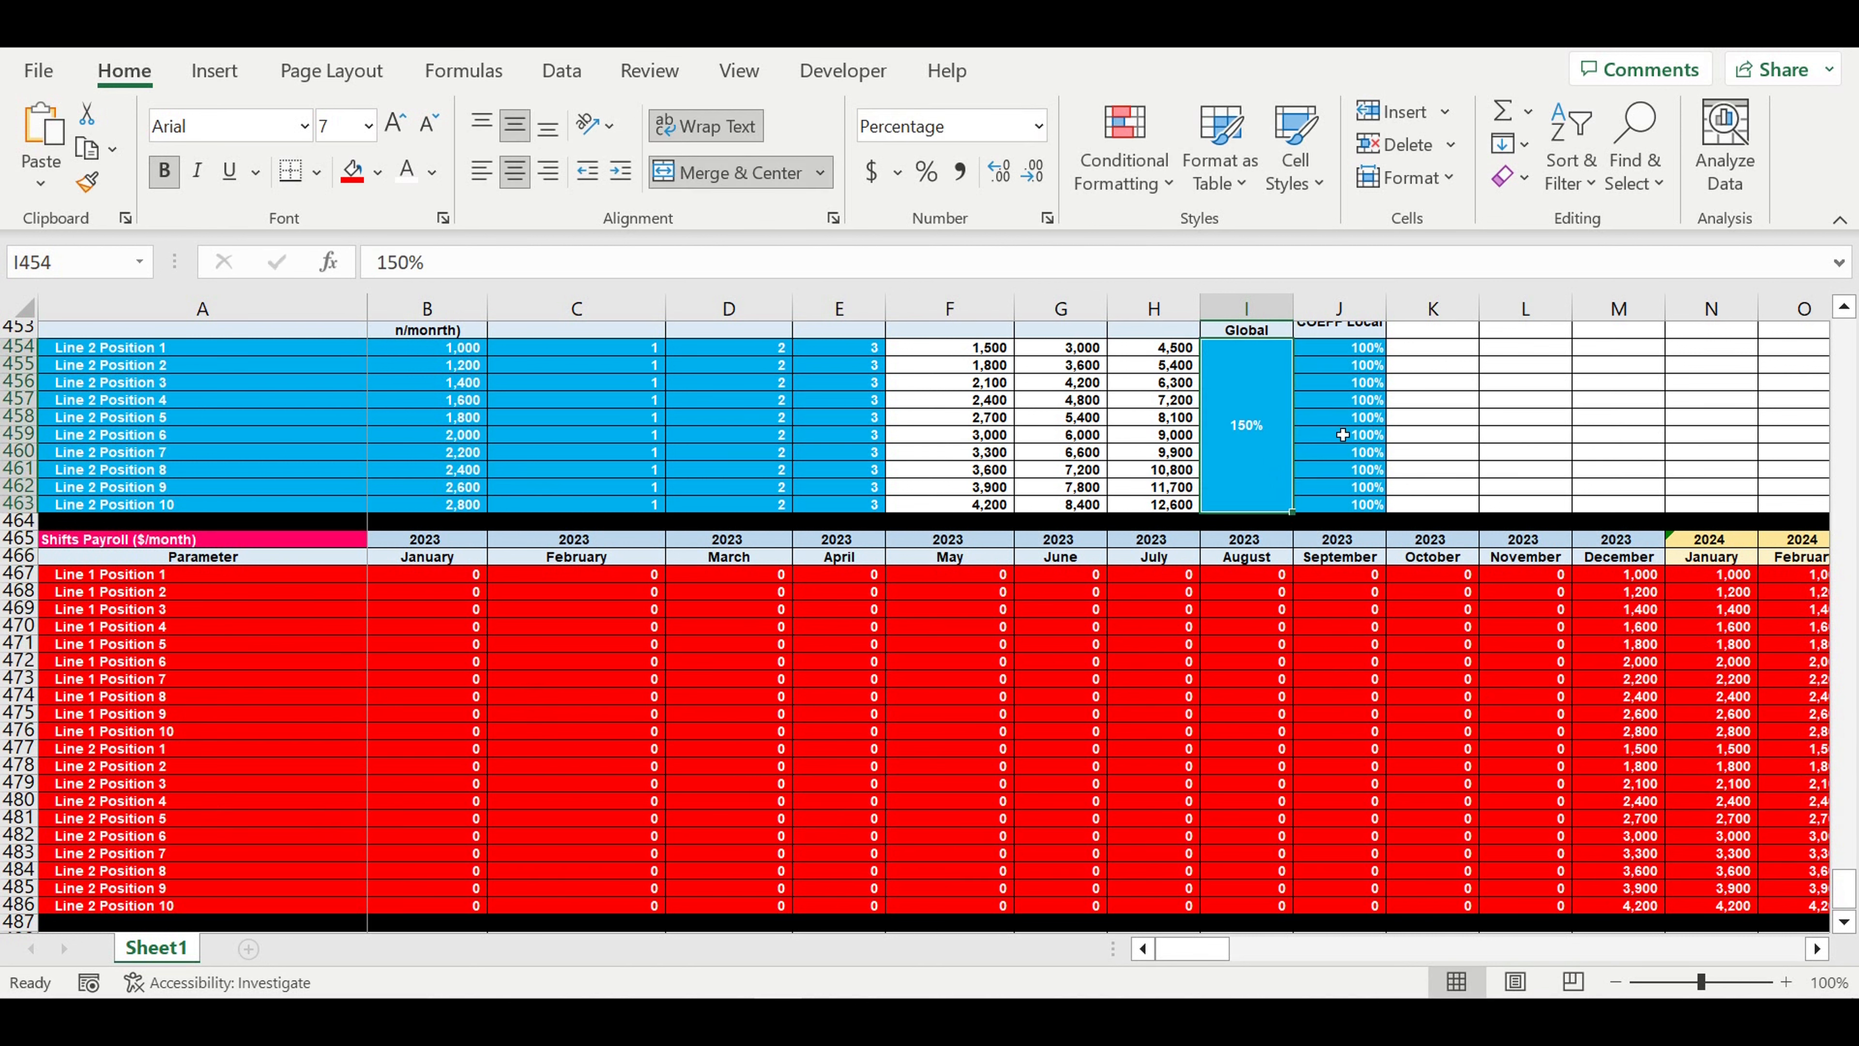
{"action": "type", "text": "100"}
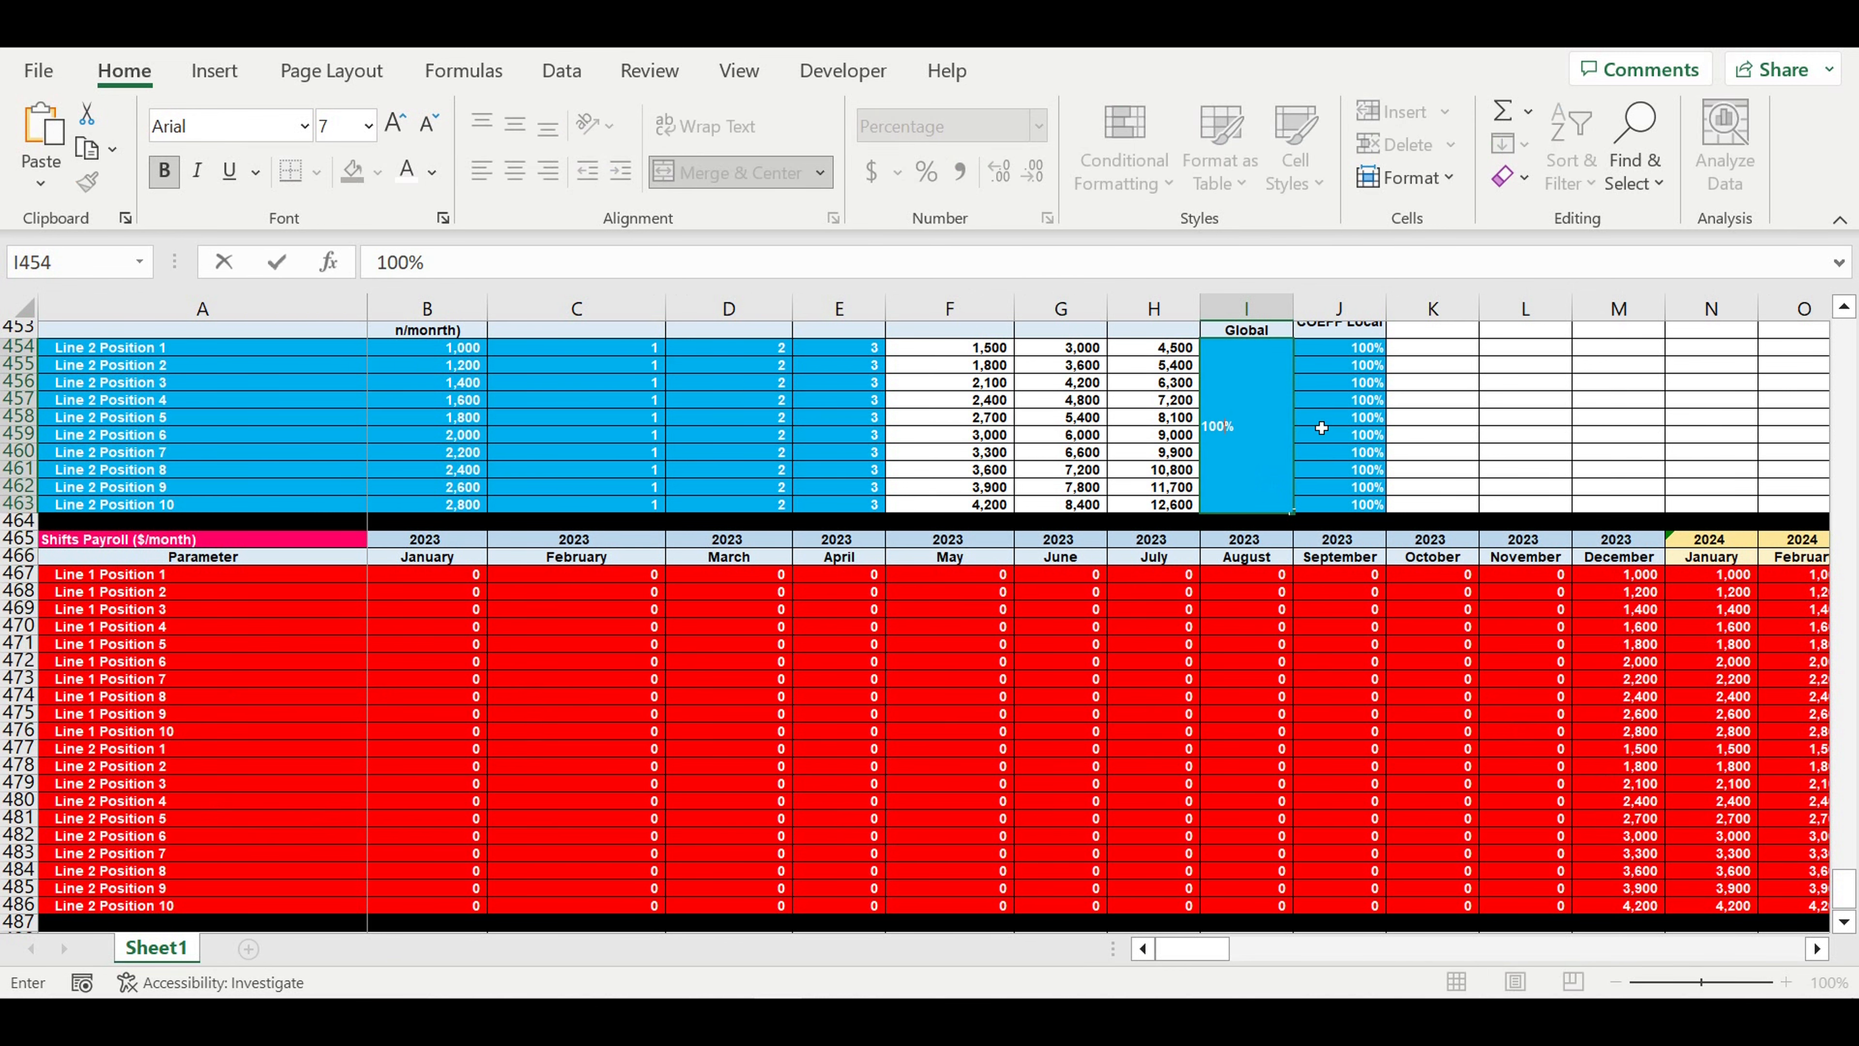
{"action": "key", "text": "Return"}
- Set the Line 1 Salary COEFF Global to 120% and check the Line 1 payroll values from December 2023 onward
{"action": "scroll", "coordinate": [1260, 439], "scroll_direction": "up", "scroll_amount": 3}
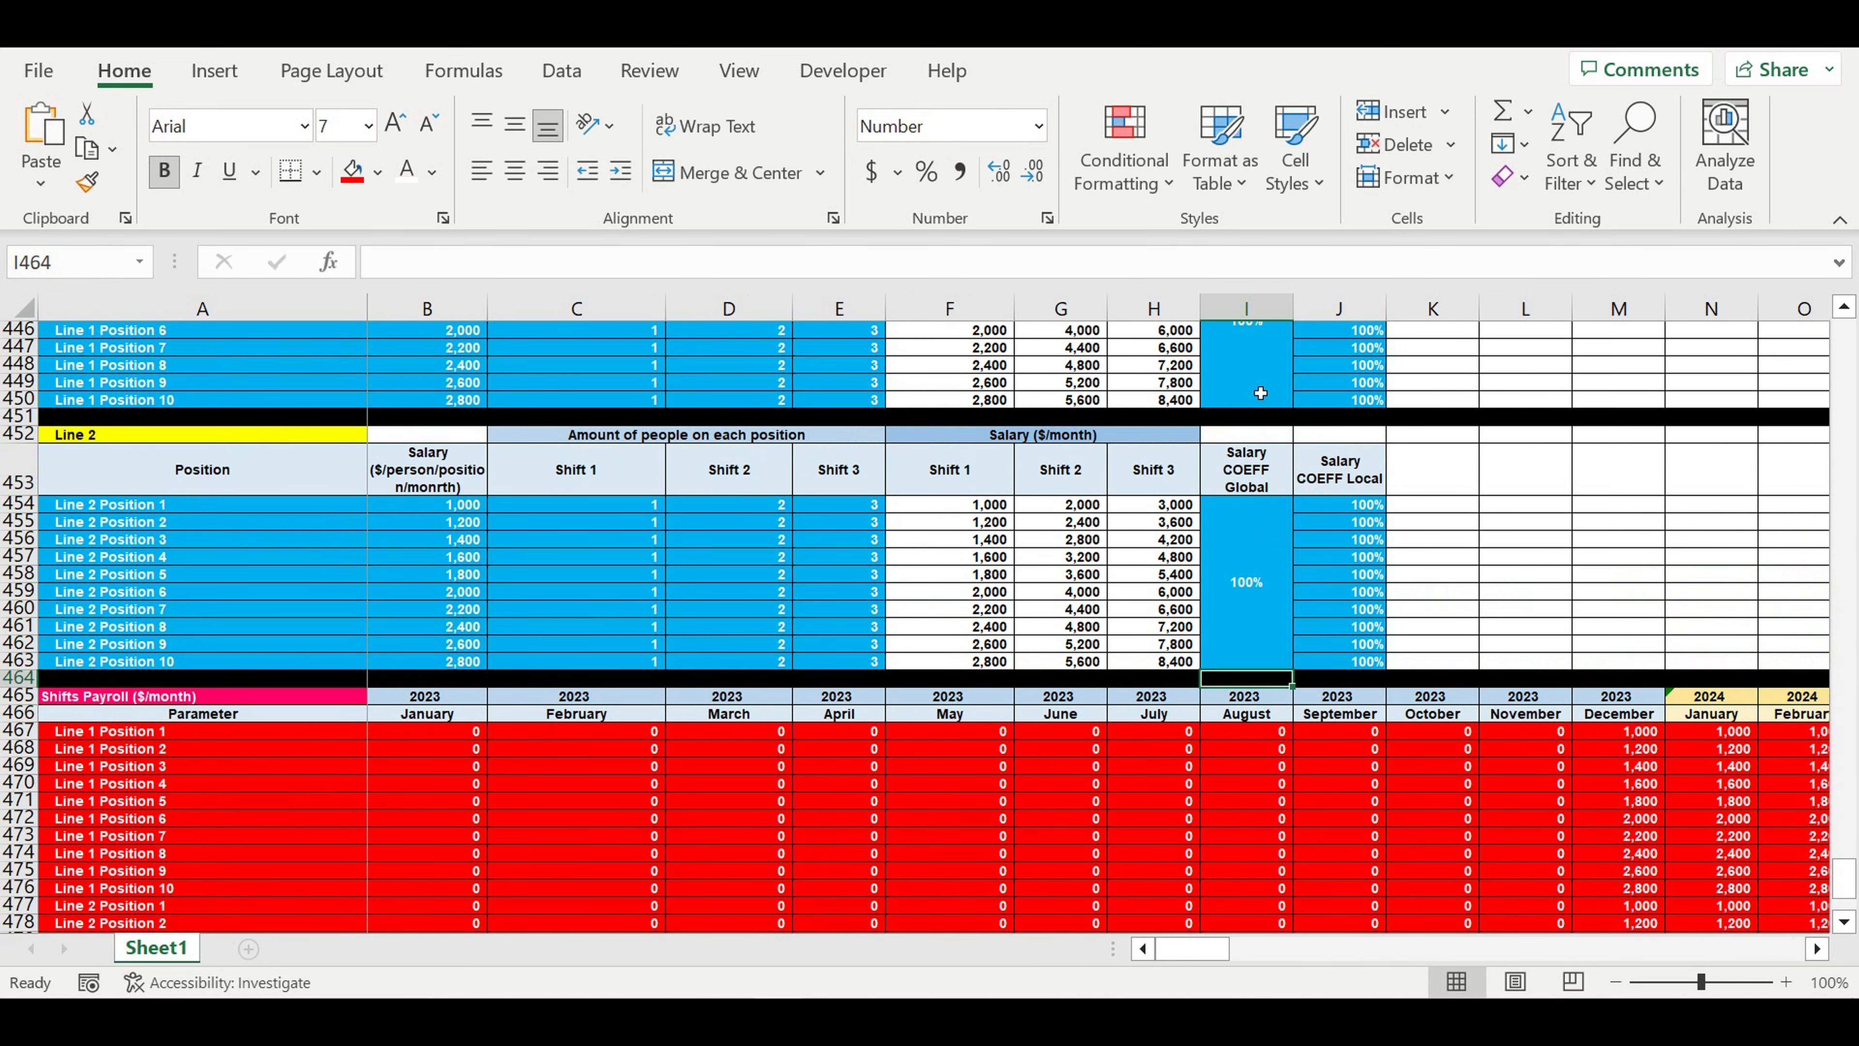
{"action": "left_click", "coordinate": [1260, 390]}
{"action": "scroll", "coordinate": [1251, 390], "scroll_direction": "up", "scroll_amount": 2}
{"action": "type", "text": "120"}
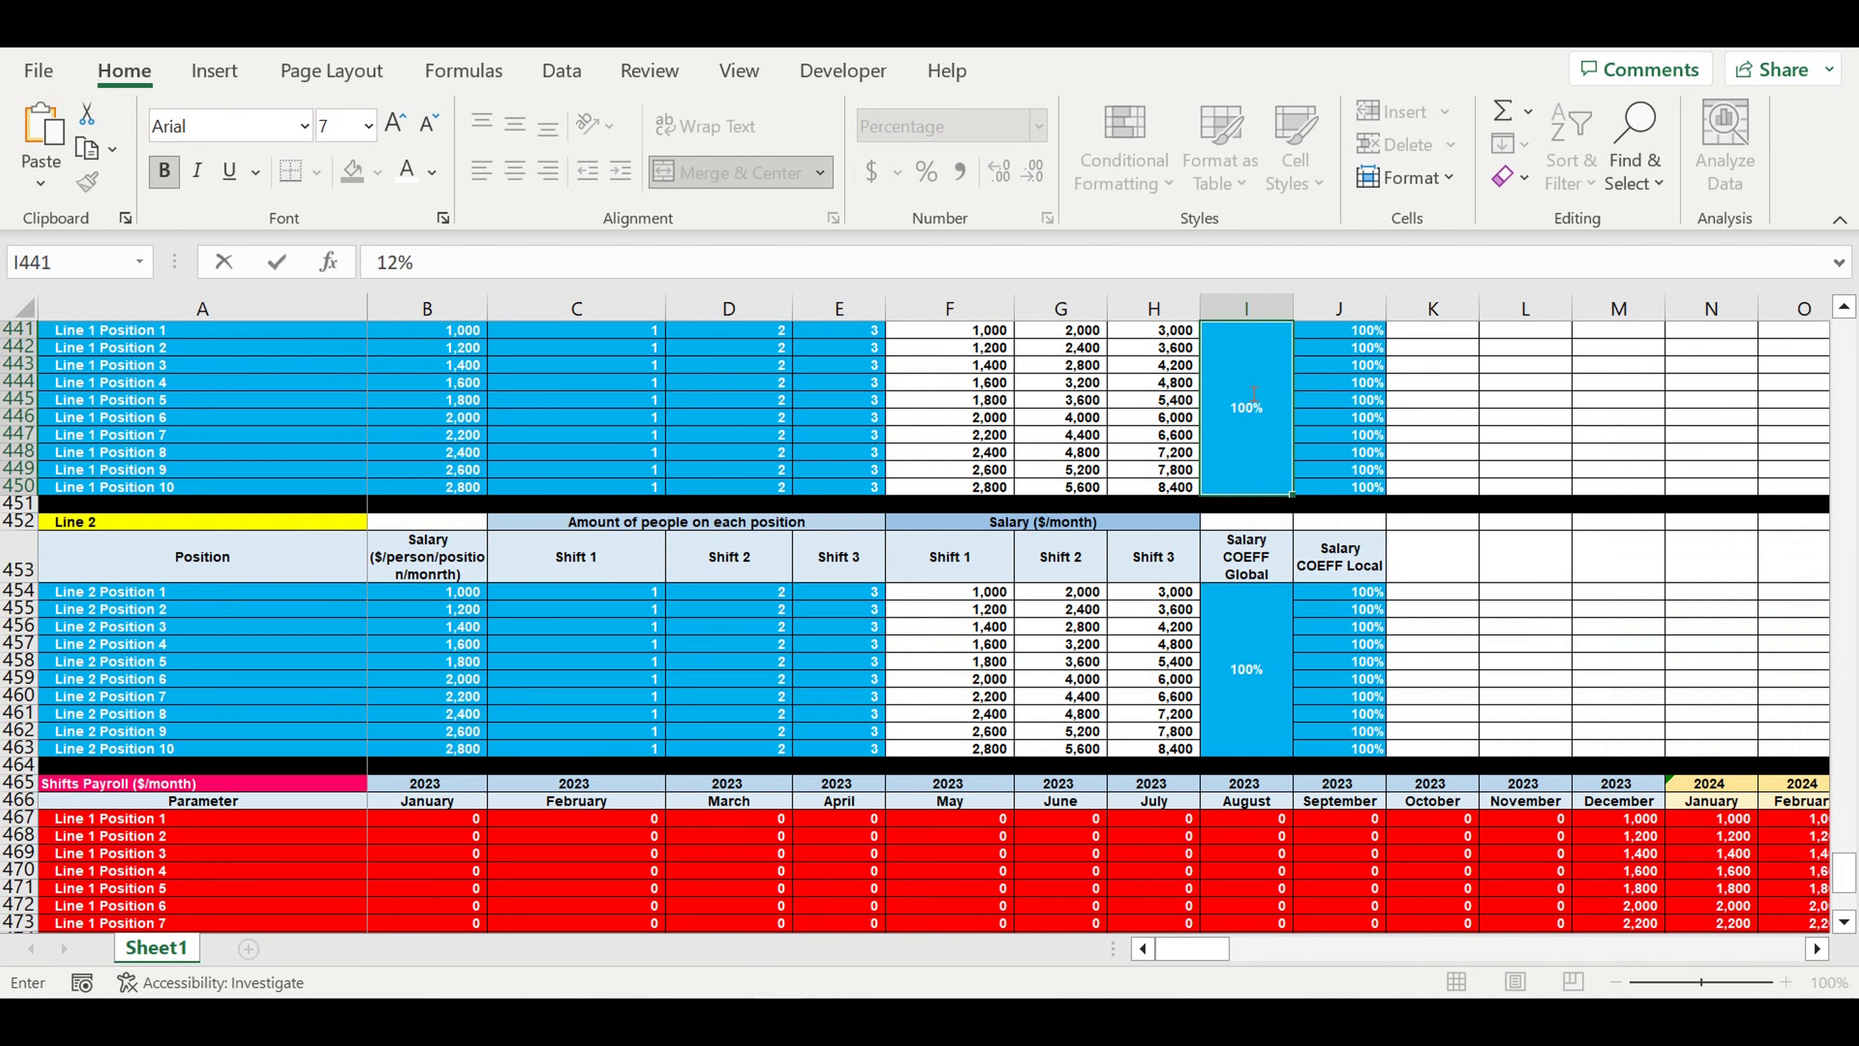
{"action": "key", "text": "Return"}
{"action": "left_click_drag", "start_coordinate": [1647, 818], "coordinate": [1734, 887]}
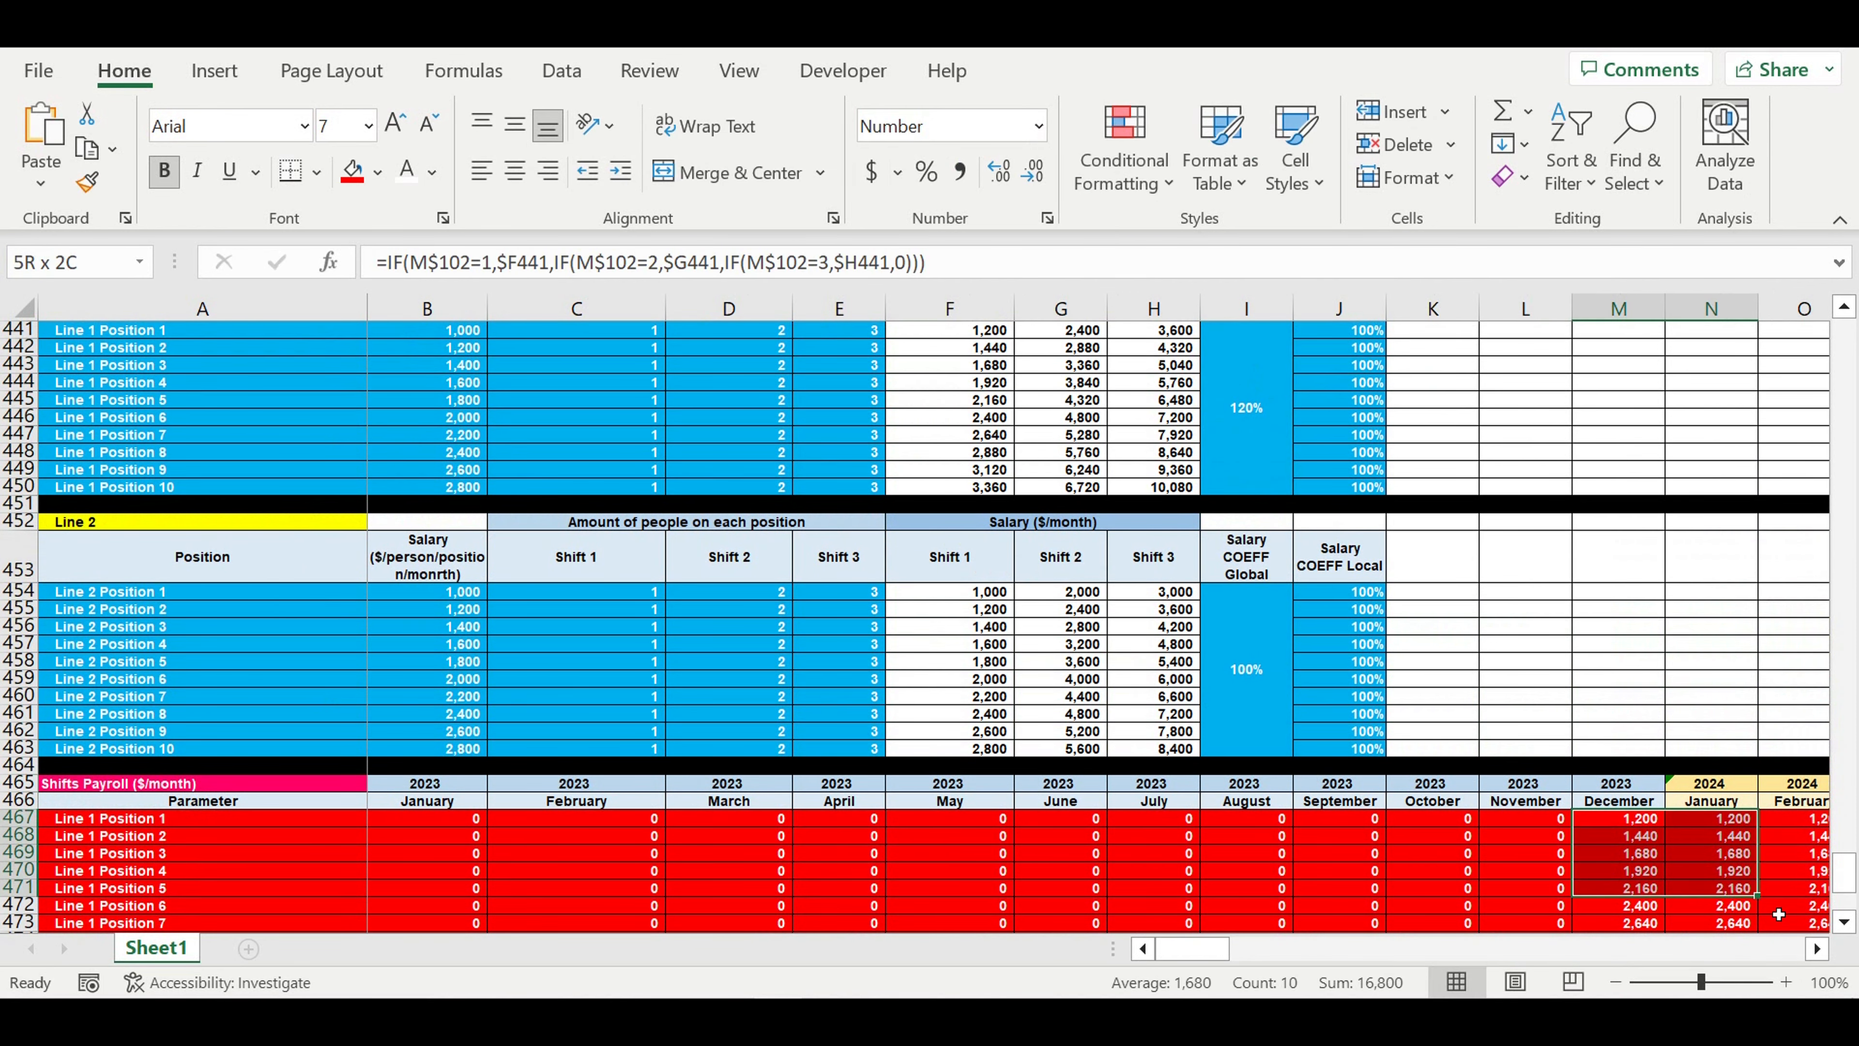
- Set the Line 1 Salary COEFF Global back to 100%
{"action": "left_click", "coordinate": [1267, 419]}
{"action": "type", "text": "100"}
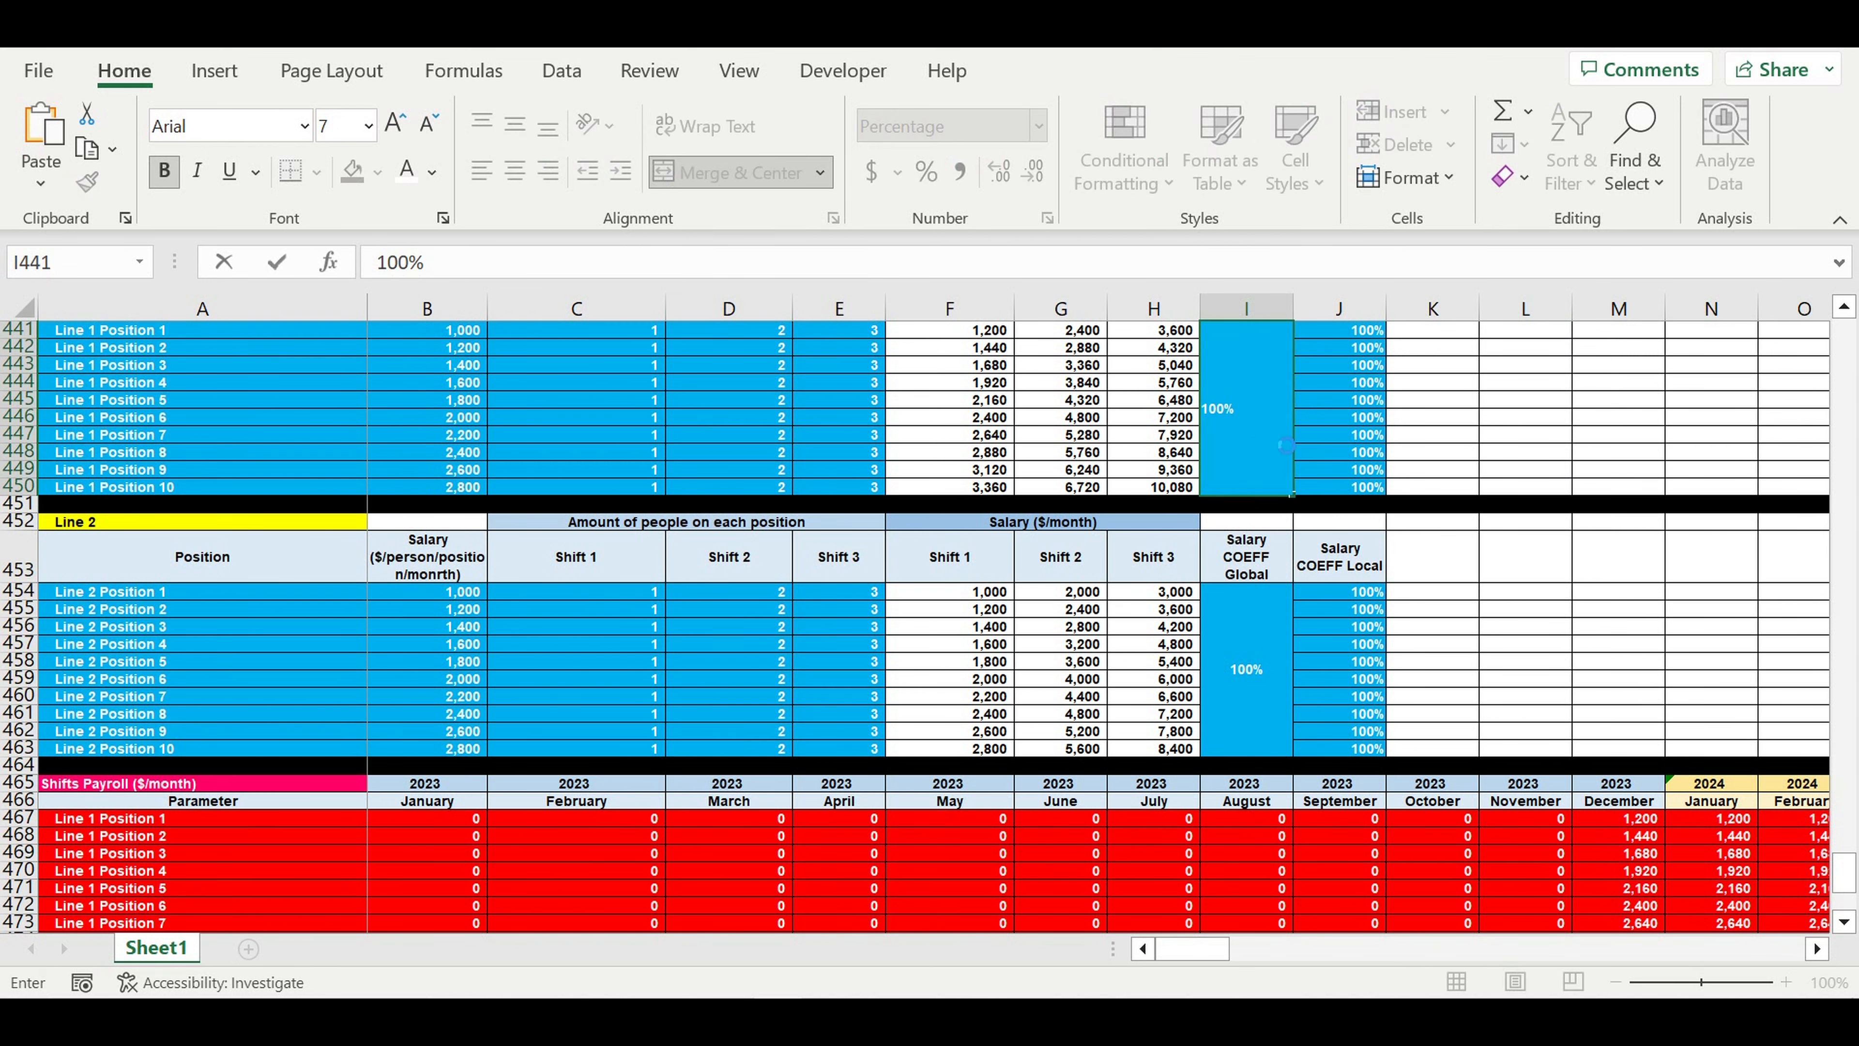
{"action": "key", "text": "Return"}
{"action": "left_click", "coordinate": [1585, 669]}
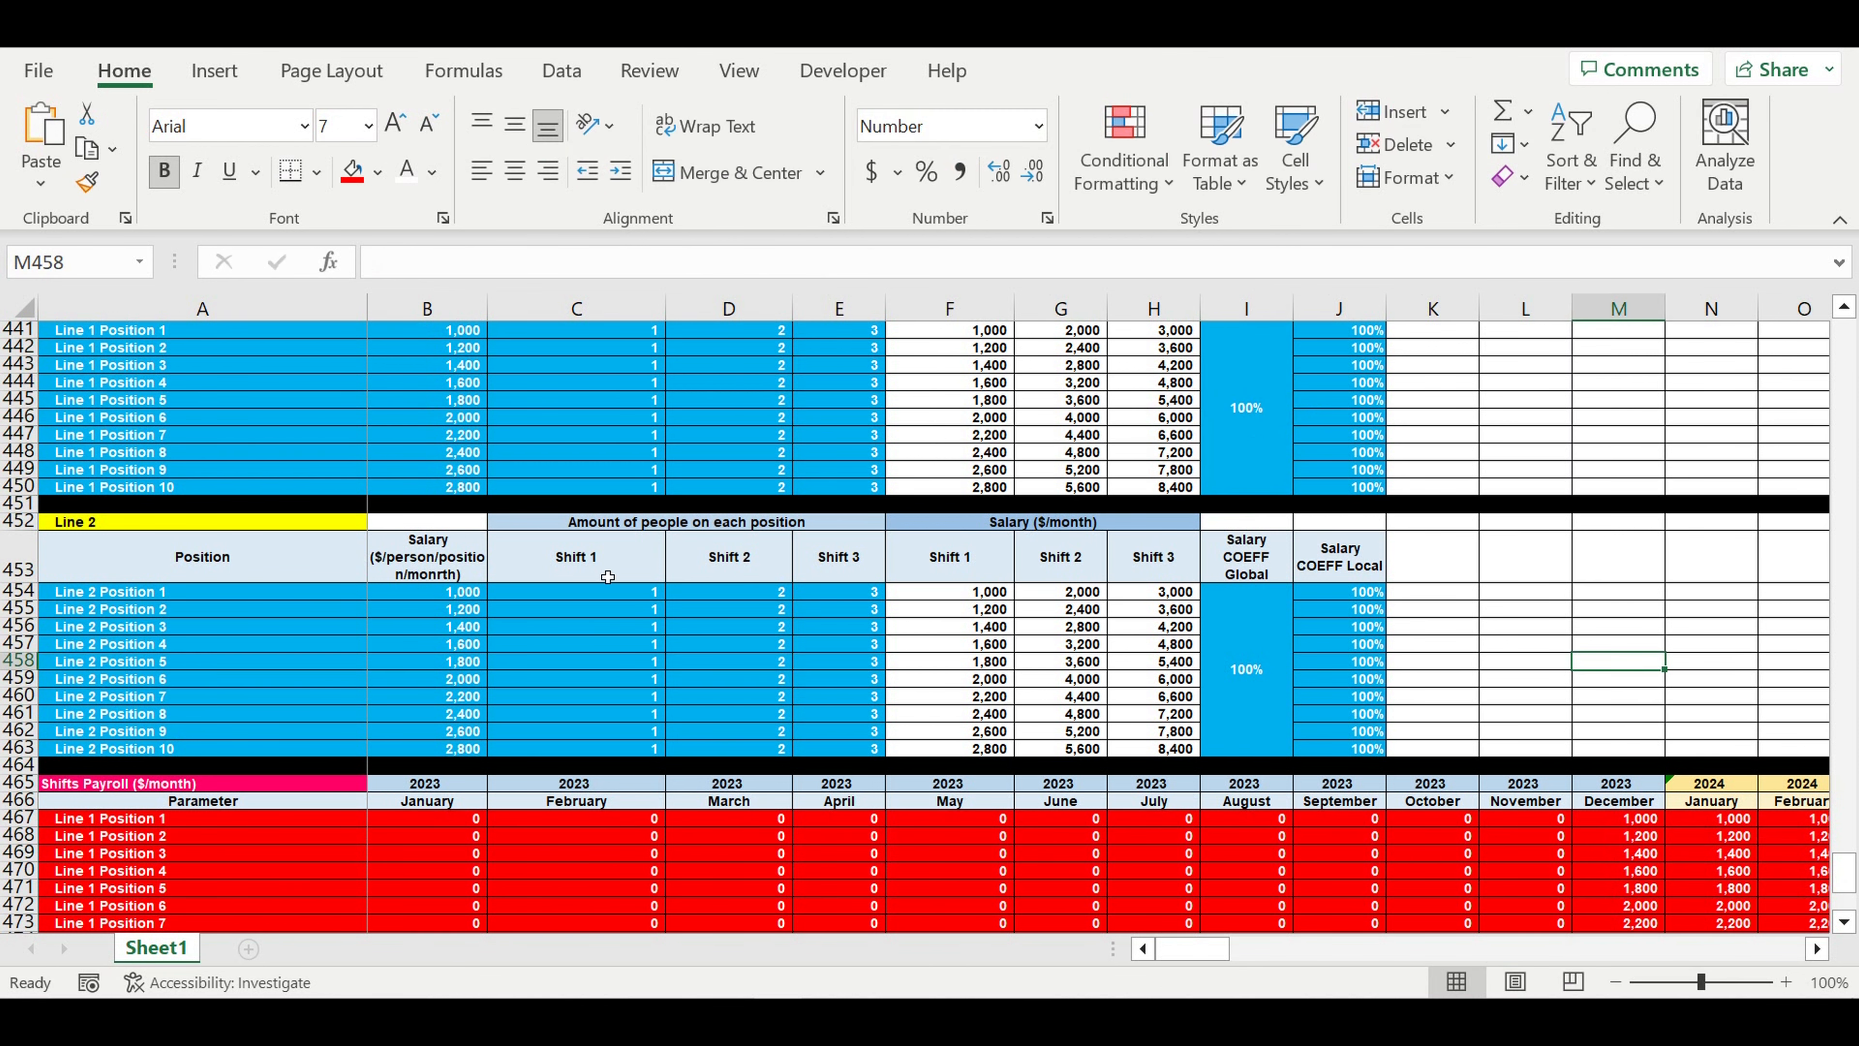
- Set the Line 2 status to OFF in the Production lines table
{"action": "scroll", "coordinate": [621, 568], "scroll_direction": "up", "scroll_amount": 5}
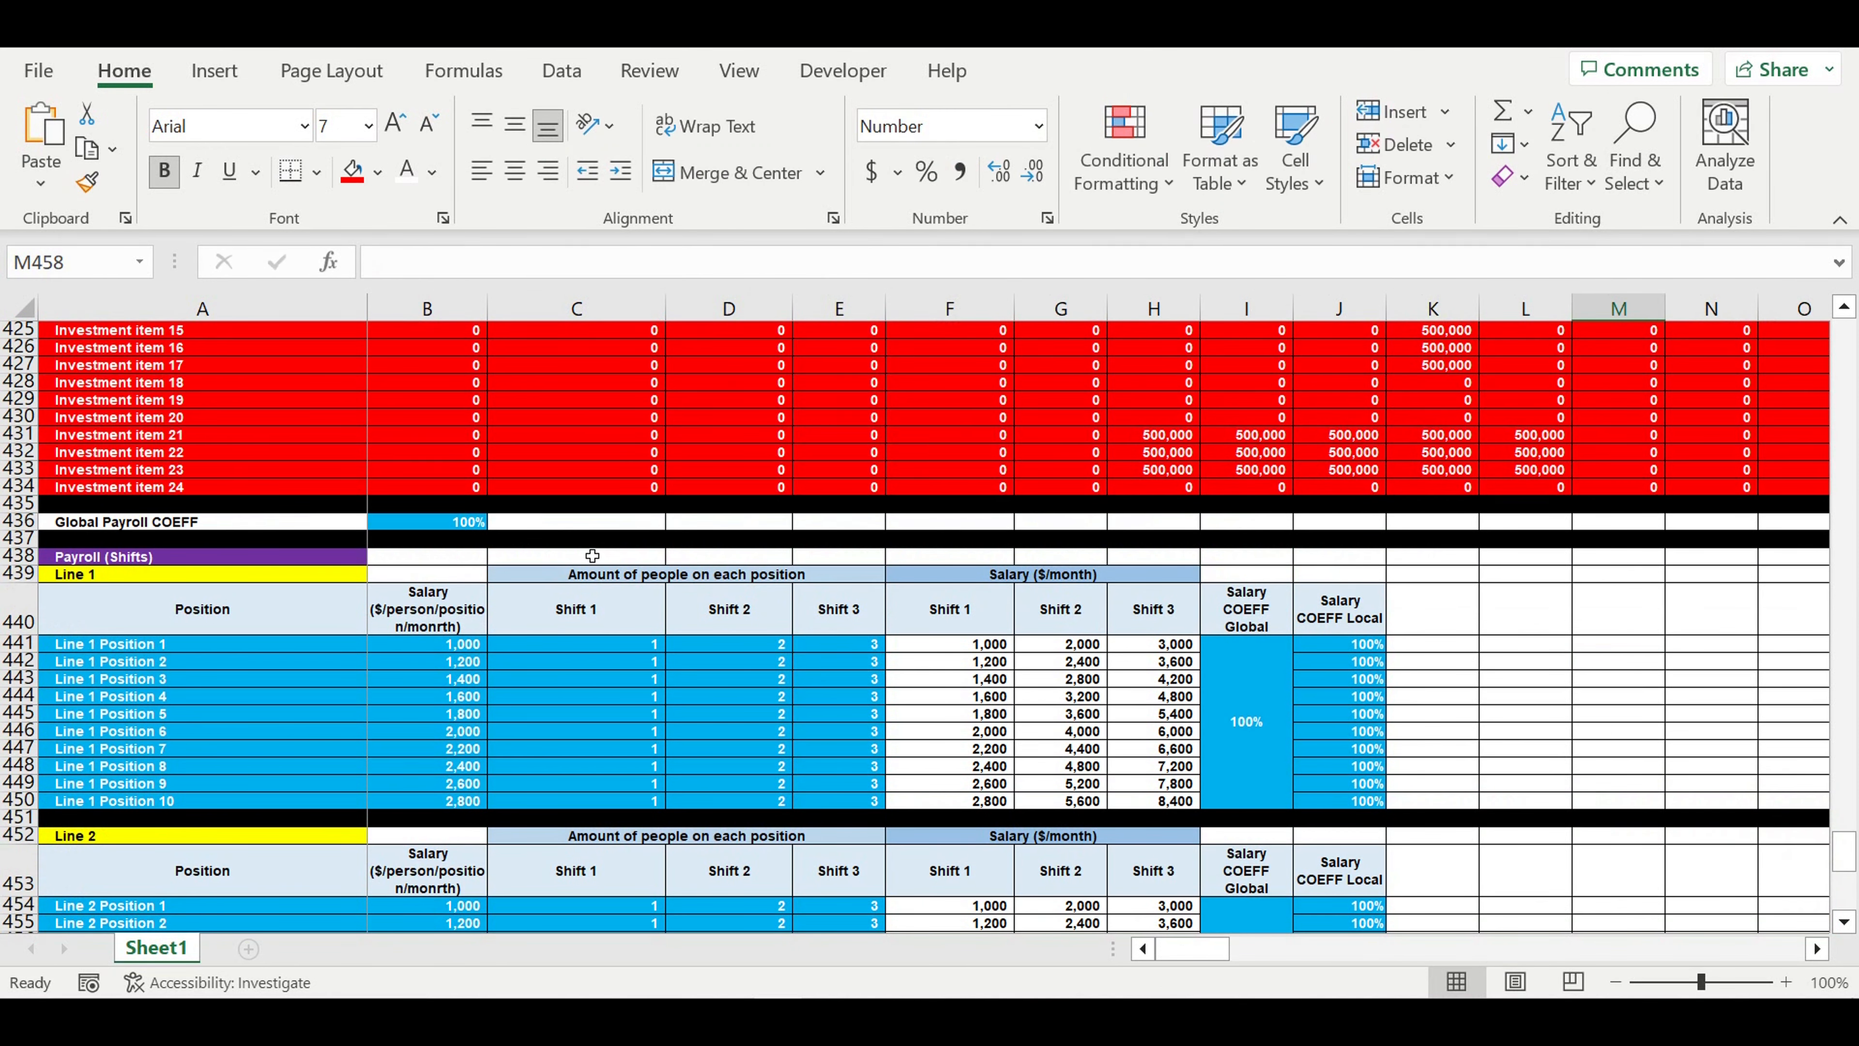
{"action": "scroll", "coordinate": [498, 554], "scroll_direction": "down", "scroll_amount": 2}
{"action": "scroll", "coordinate": [595, 475], "scroll_direction": "up", "scroll_amount": 4}
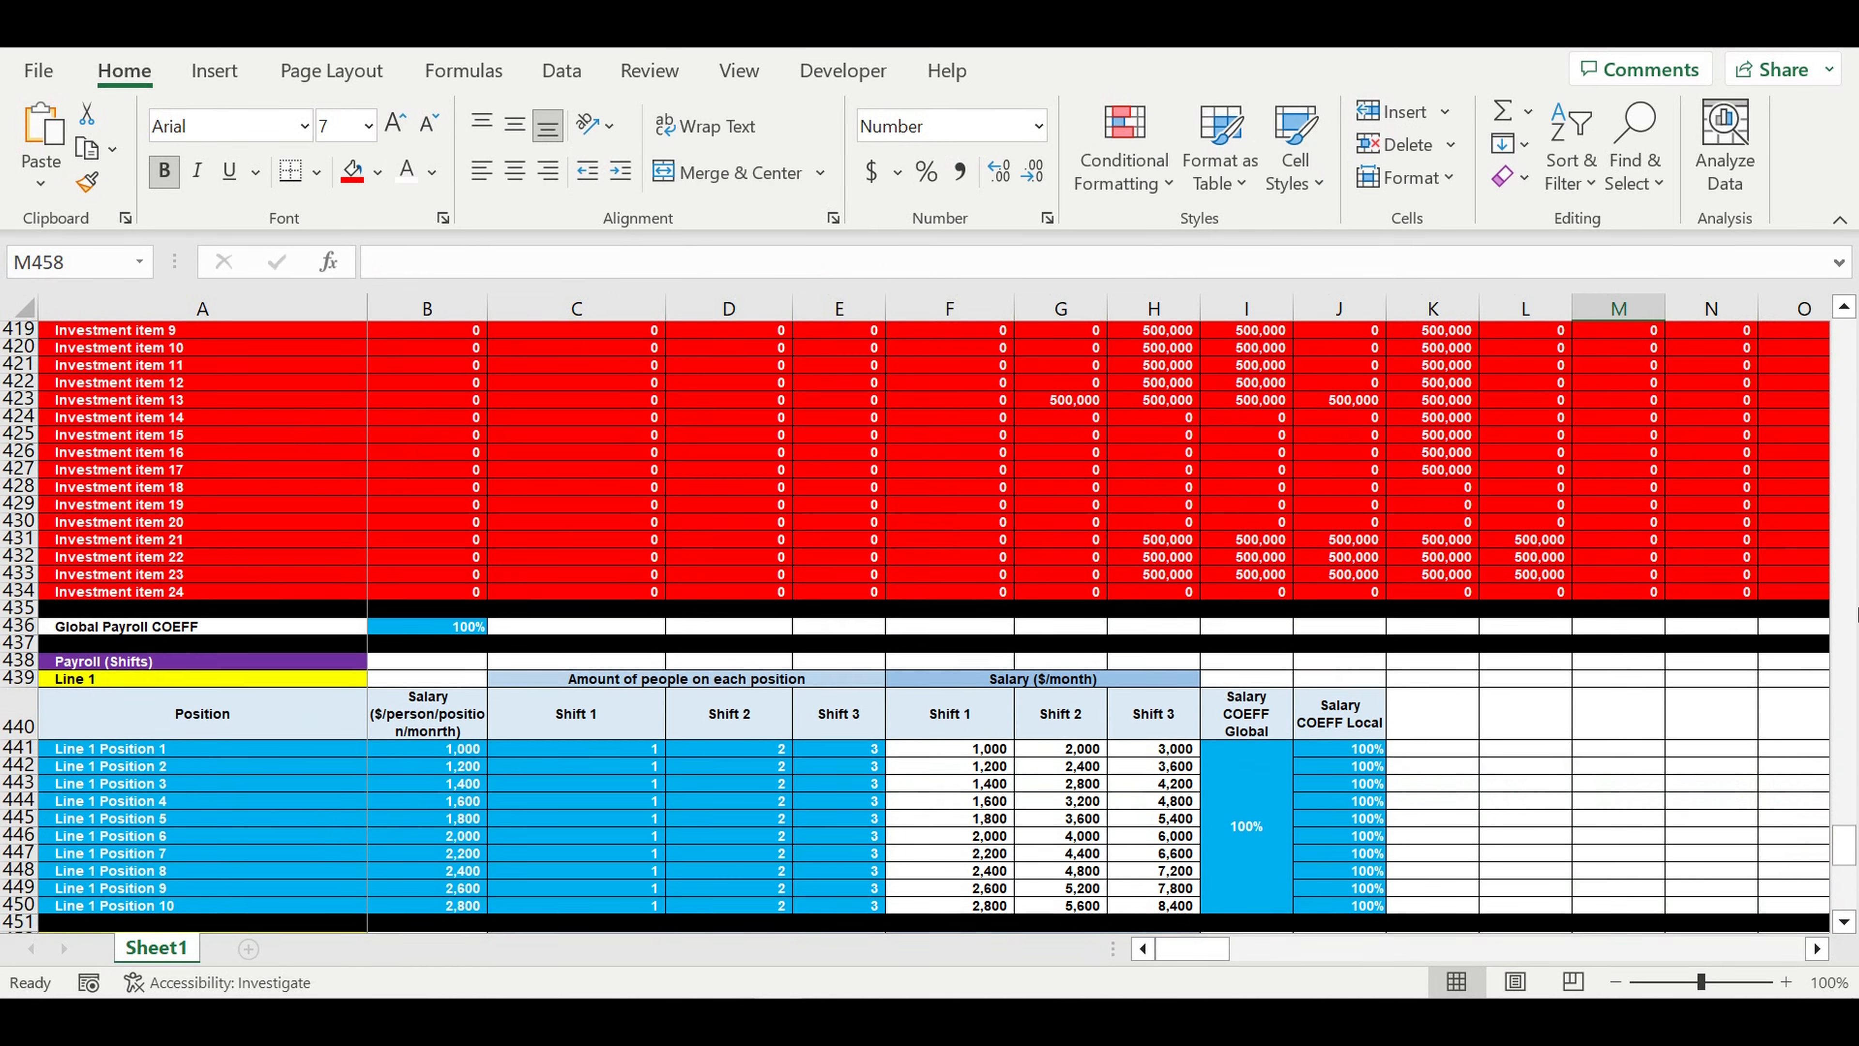
{"action": "scroll", "coordinate": [1856, 613], "scroll_direction": "up", "scroll_amount": 1}
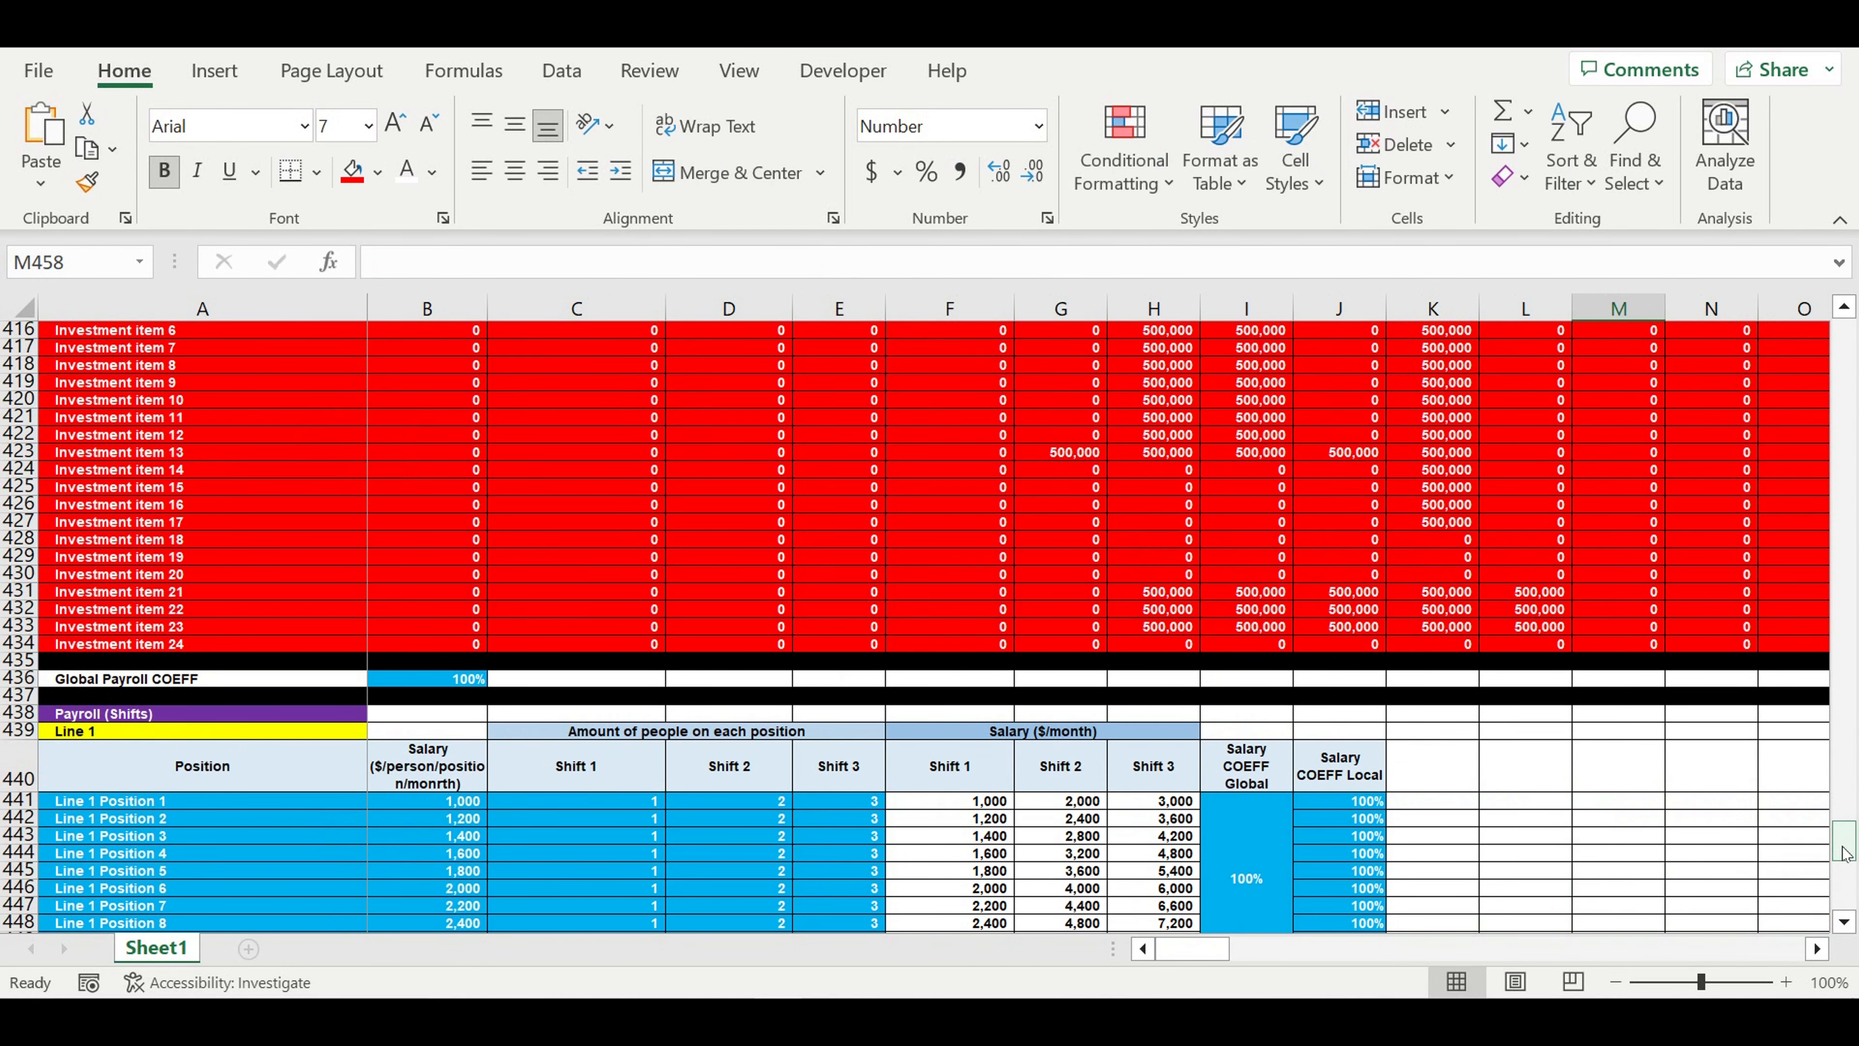
{"action": "mouse_move", "coordinate": [1844, 852]}
{"action": "left_mouse_down"}
{"action": "mouse_move", "coordinate": [1845, 729]}
{"action": "mouse_move", "coordinate": [1844, 850]}
{"action": "left_mouse_up"}
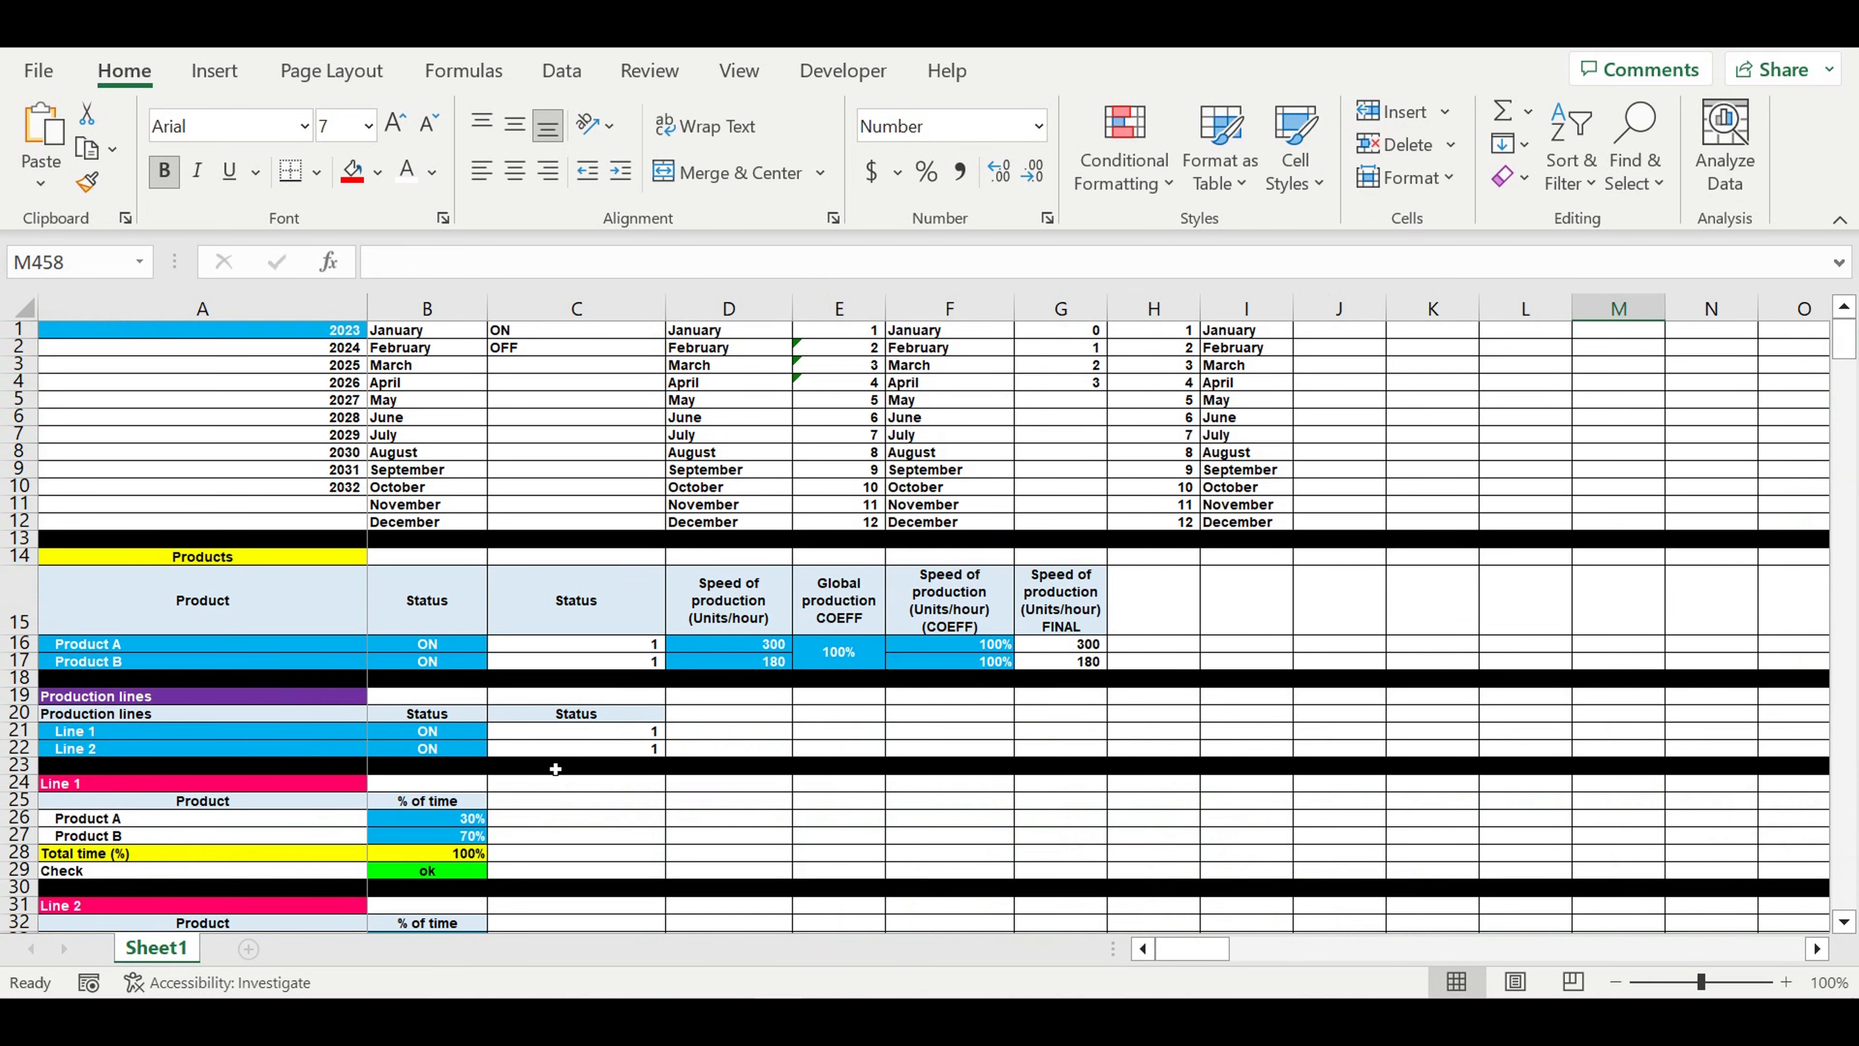
{"action": "left_click", "coordinate": [446, 755]}
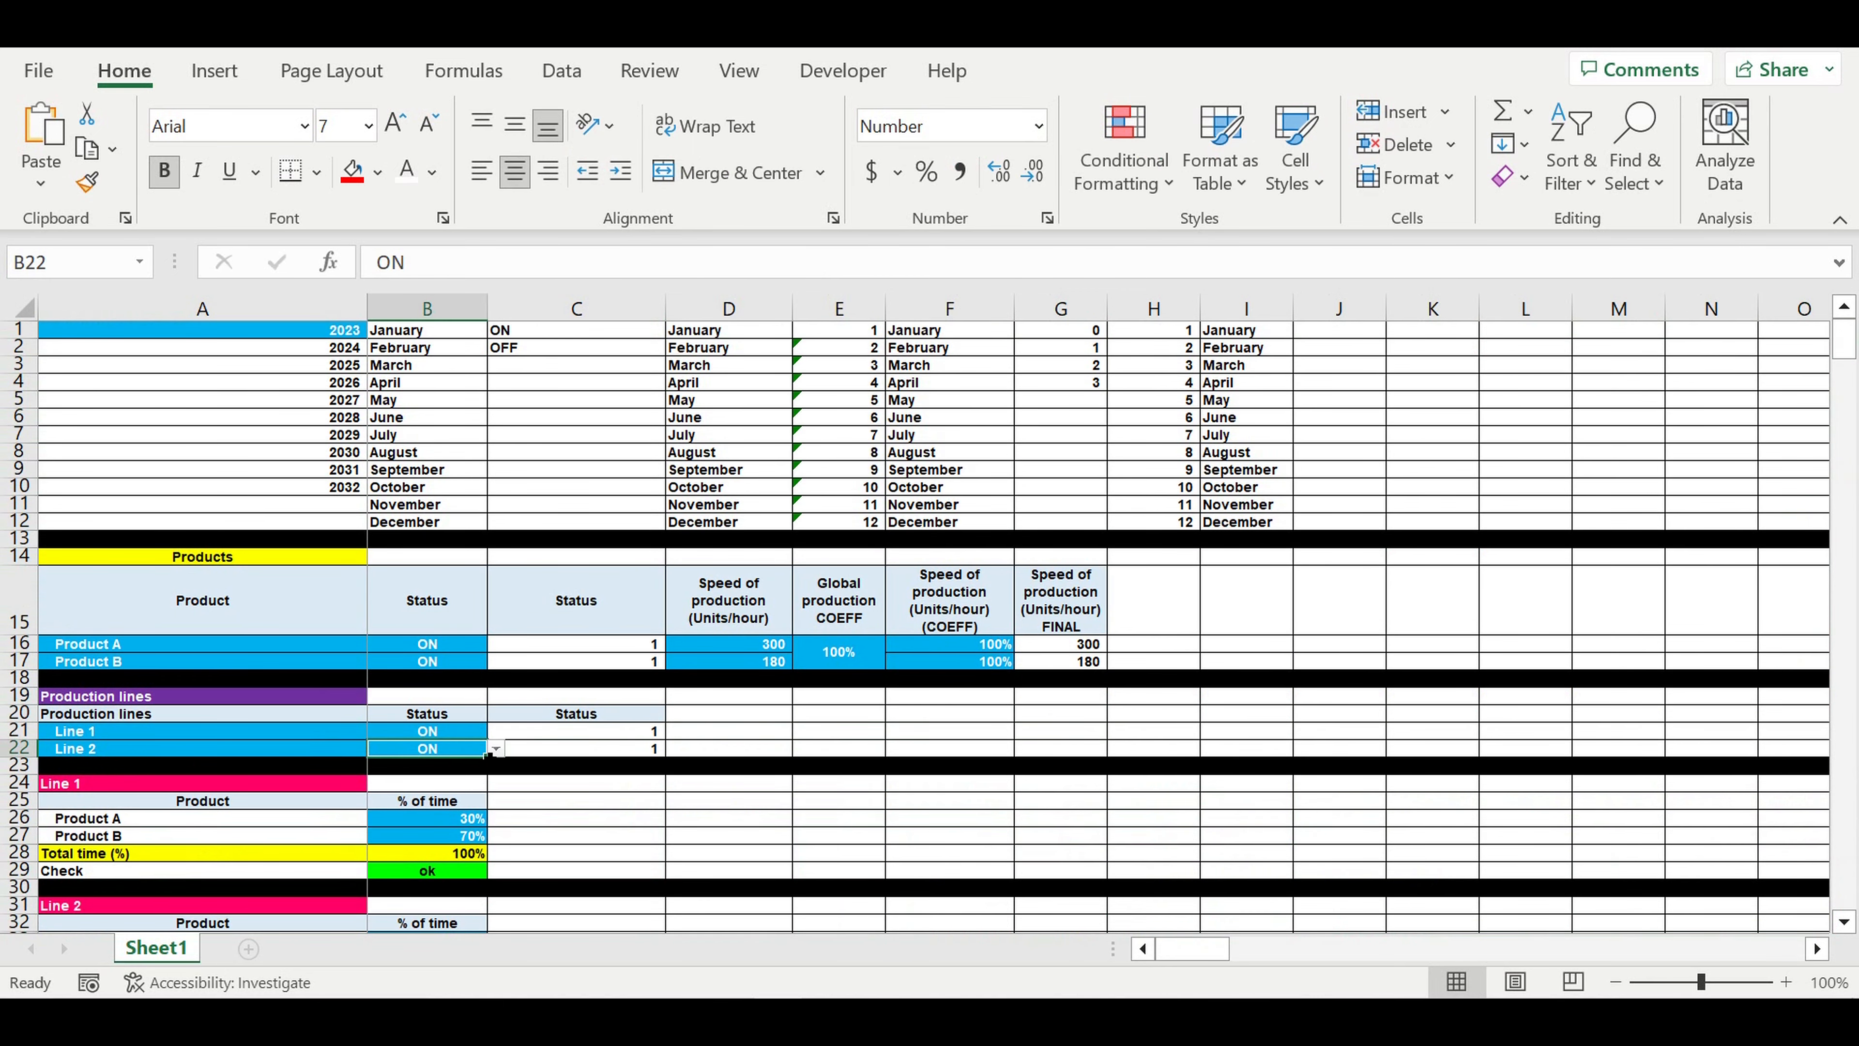
{"action": "left_click", "coordinate": [496, 748]}
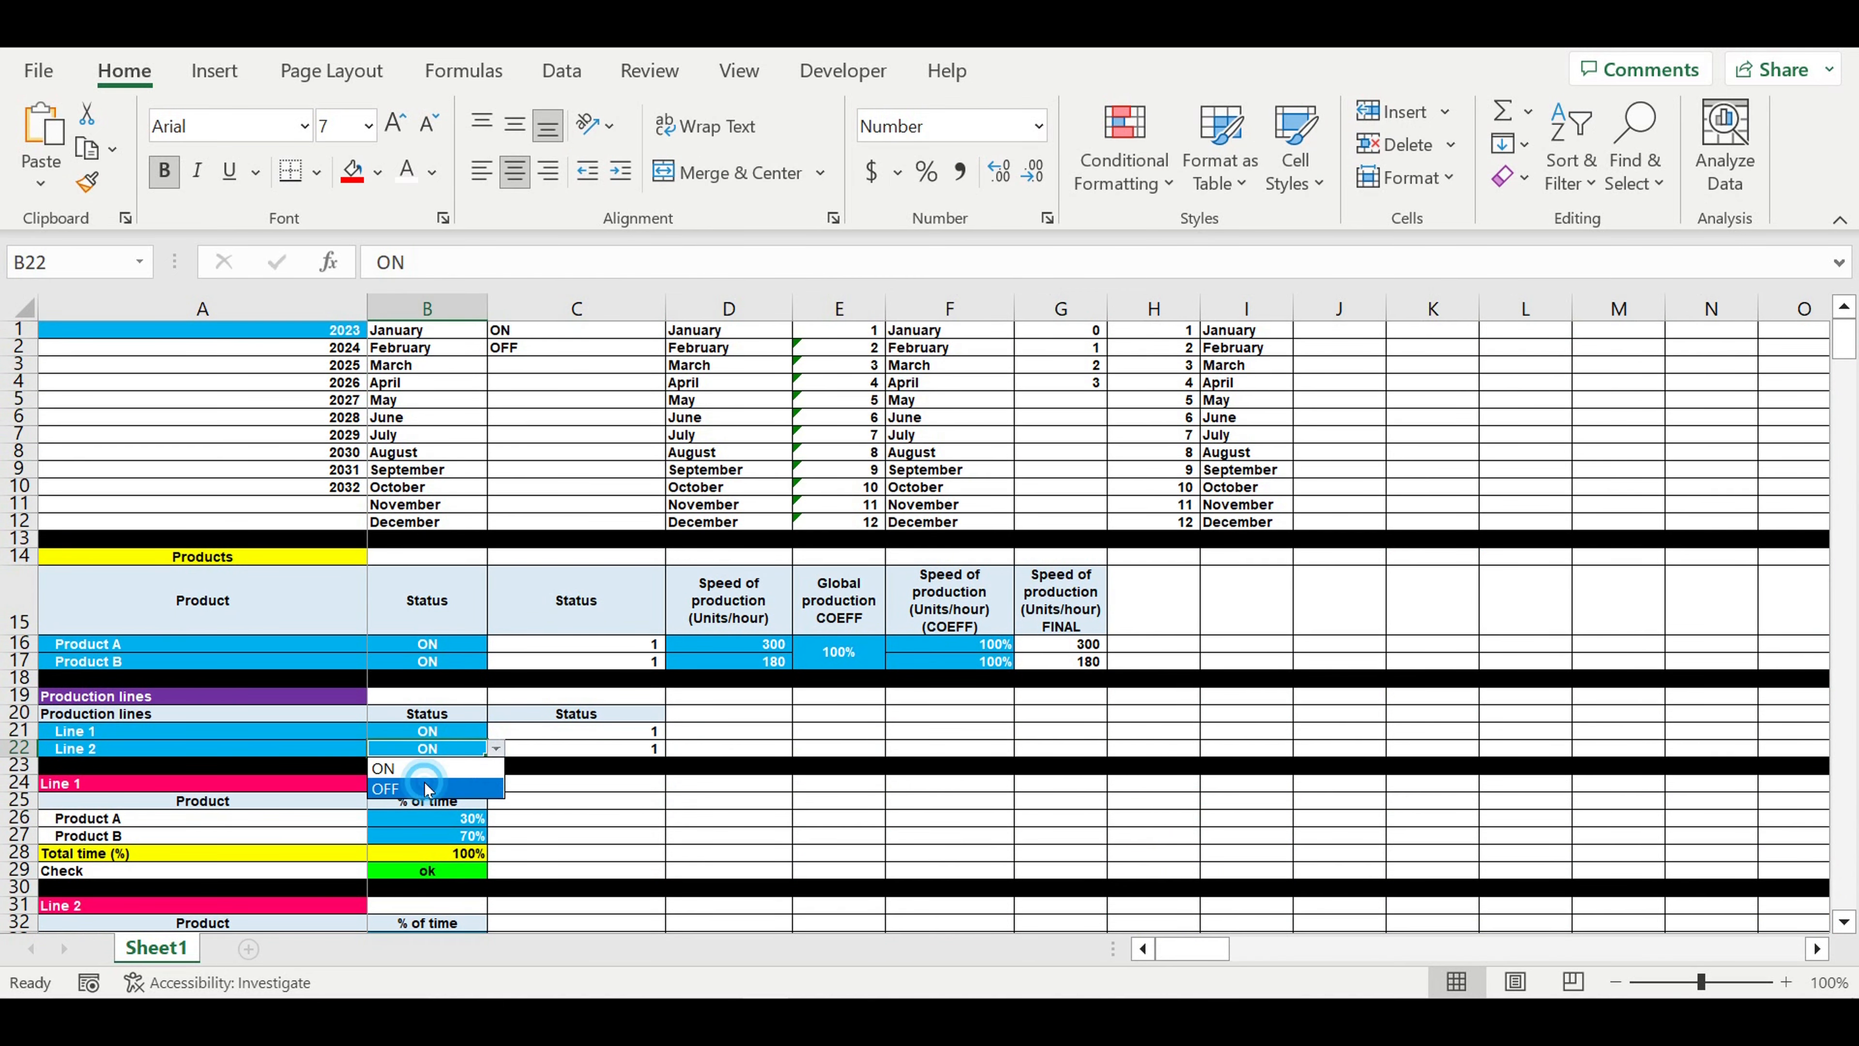
{"action": "left_click", "coordinate": [428, 789]}
{"action": "left_click", "coordinate": [609, 818]}
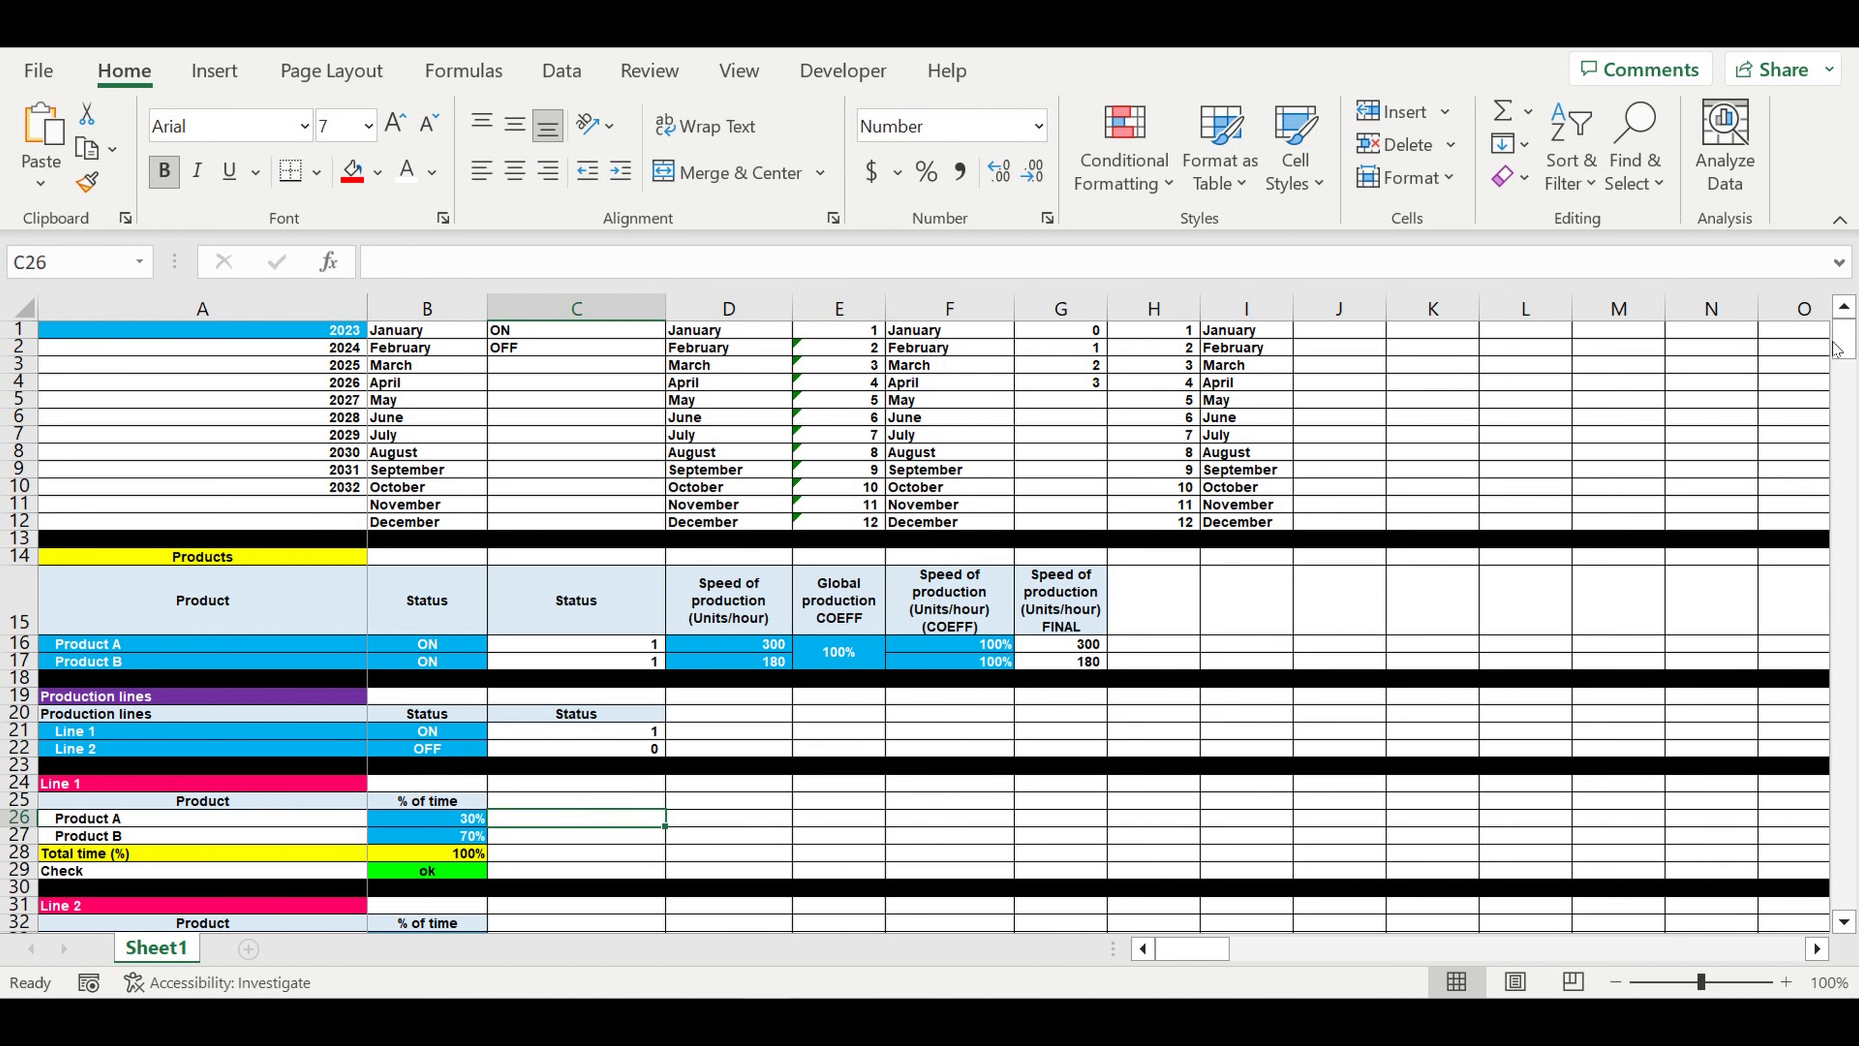
- Examine the Line 2 and Line 1 rows of the Shifts Payroll table to check the effect of the line status
{"action": "left_click_drag", "start_coordinate": [1836, 349], "coordinate": [1838, 898]}
{"action": "scroll", "coordinate": [1564, 790], "scroll_direction": "down", "scroll_amount": 1}
{"action": "left_click_drag", "start_coordinate": [1210, 953], "coordinate": [1281, 955]}
{"action": "left_click_drag", "start_coordinate": [1253, 698], "coordinate": [1254, 821]}
{"action": "left_click_drag", "start_coordinate": [923, 697], "coordinate": [1657, 858]}
{"action": "left_click_drag", "start_coordinate": [1244, 952], "coordinate": [1197, 950]}
{"action": "scroll", "coordinate": [803, 646], "scroll_direction": "up", "scroll_amount": 4}
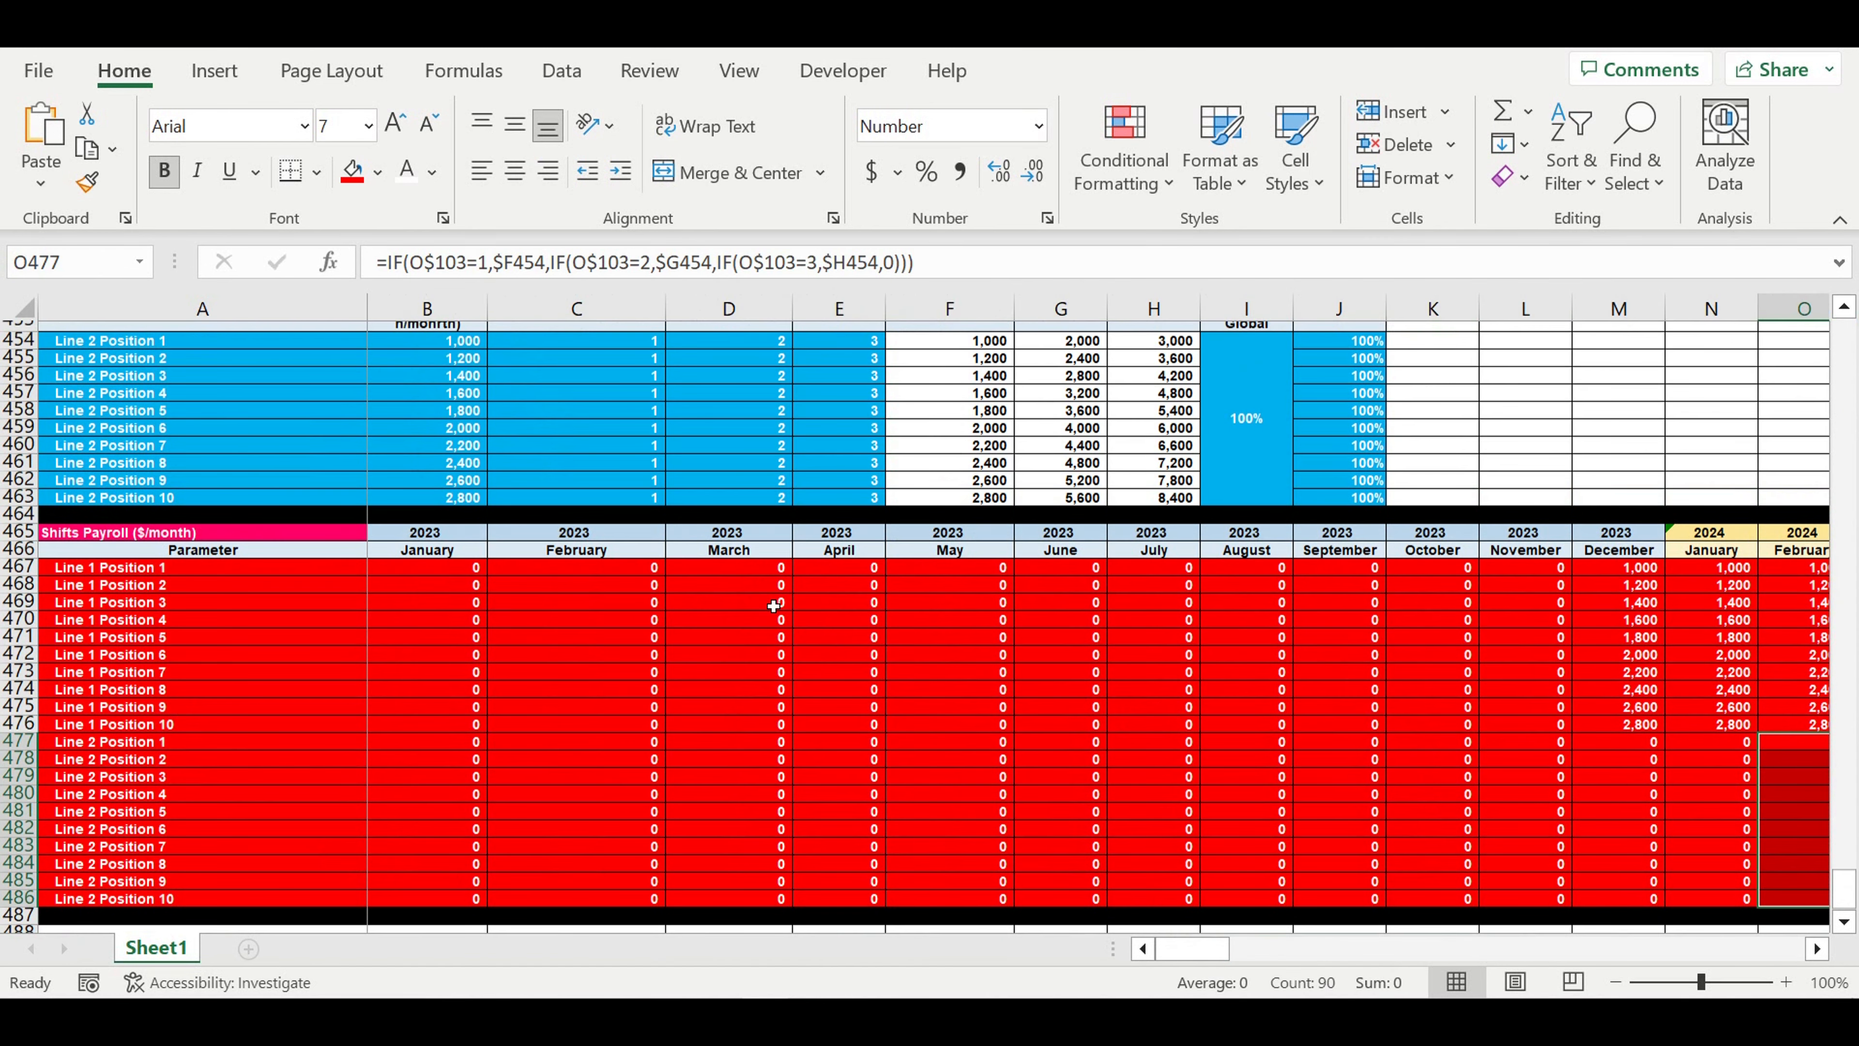
{"action": "scroll", "coordinate": [786, 593], "scroll_direction": "down", "scroll_amount": 3}
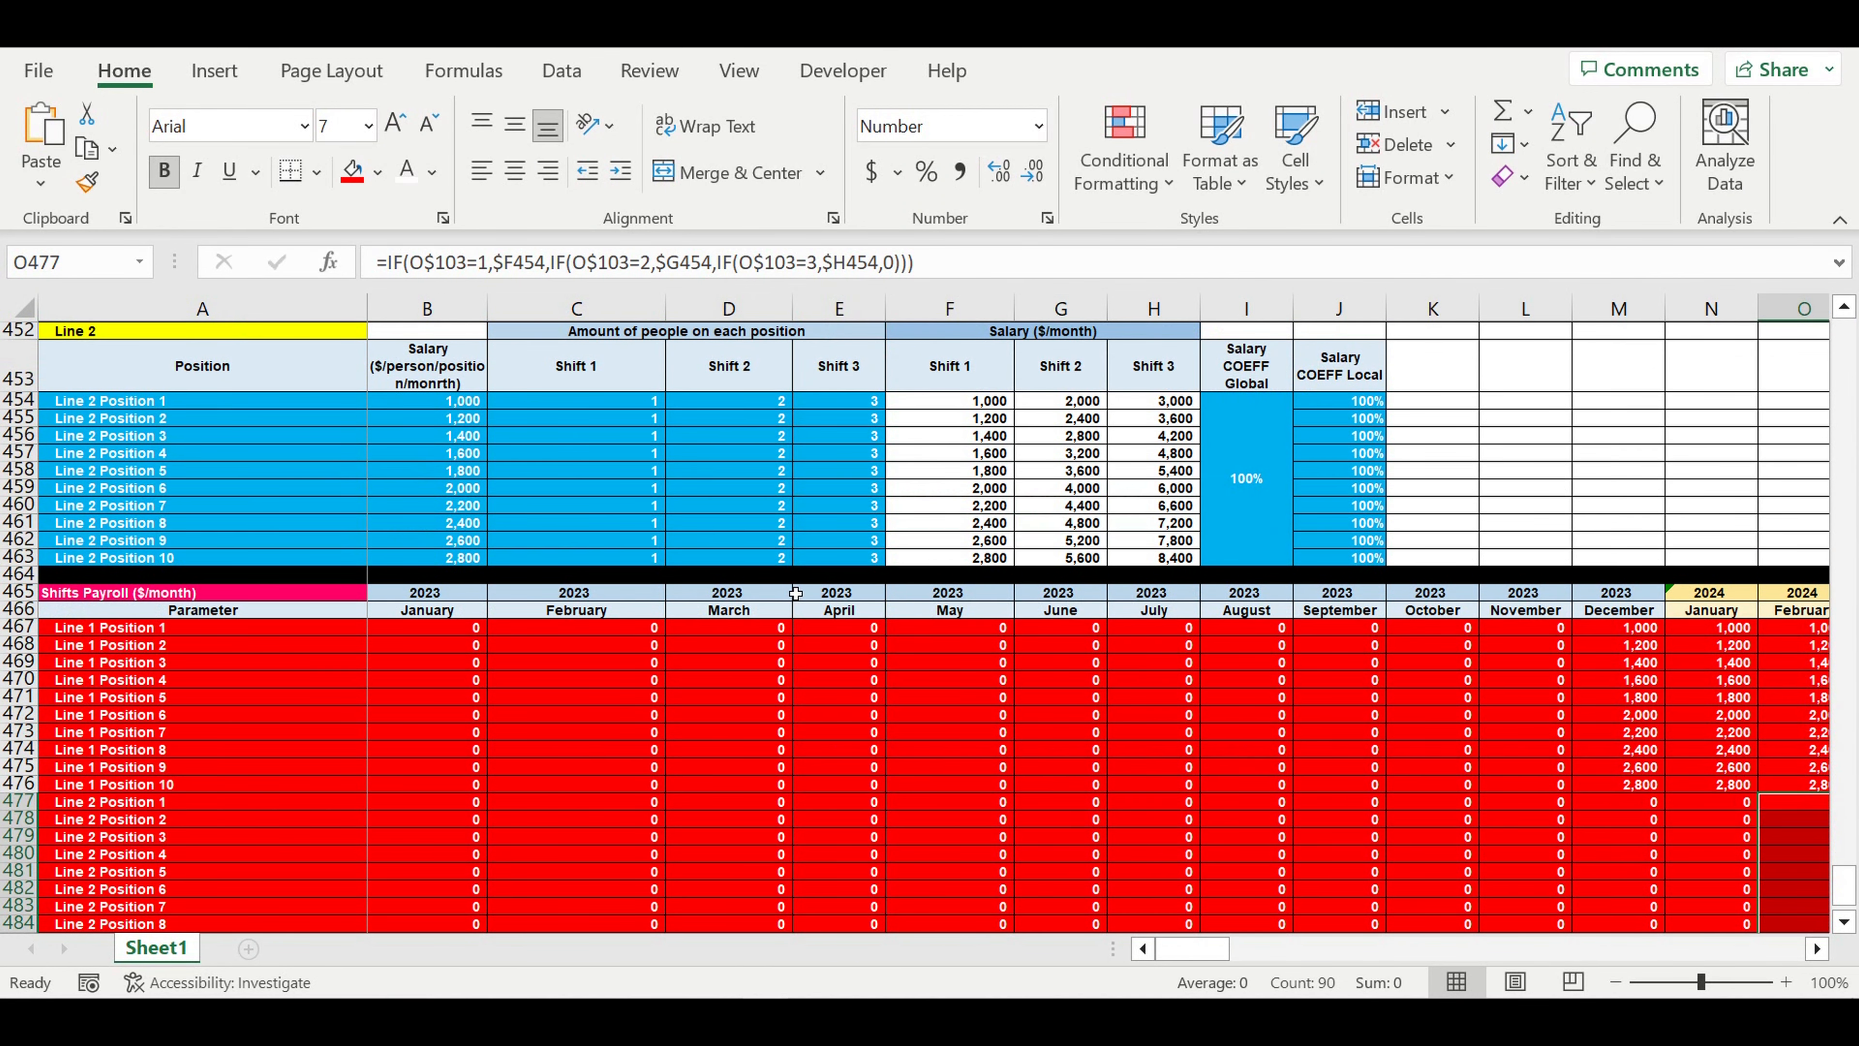
{"action": "left_click", "coordinate": [1617, 630]}
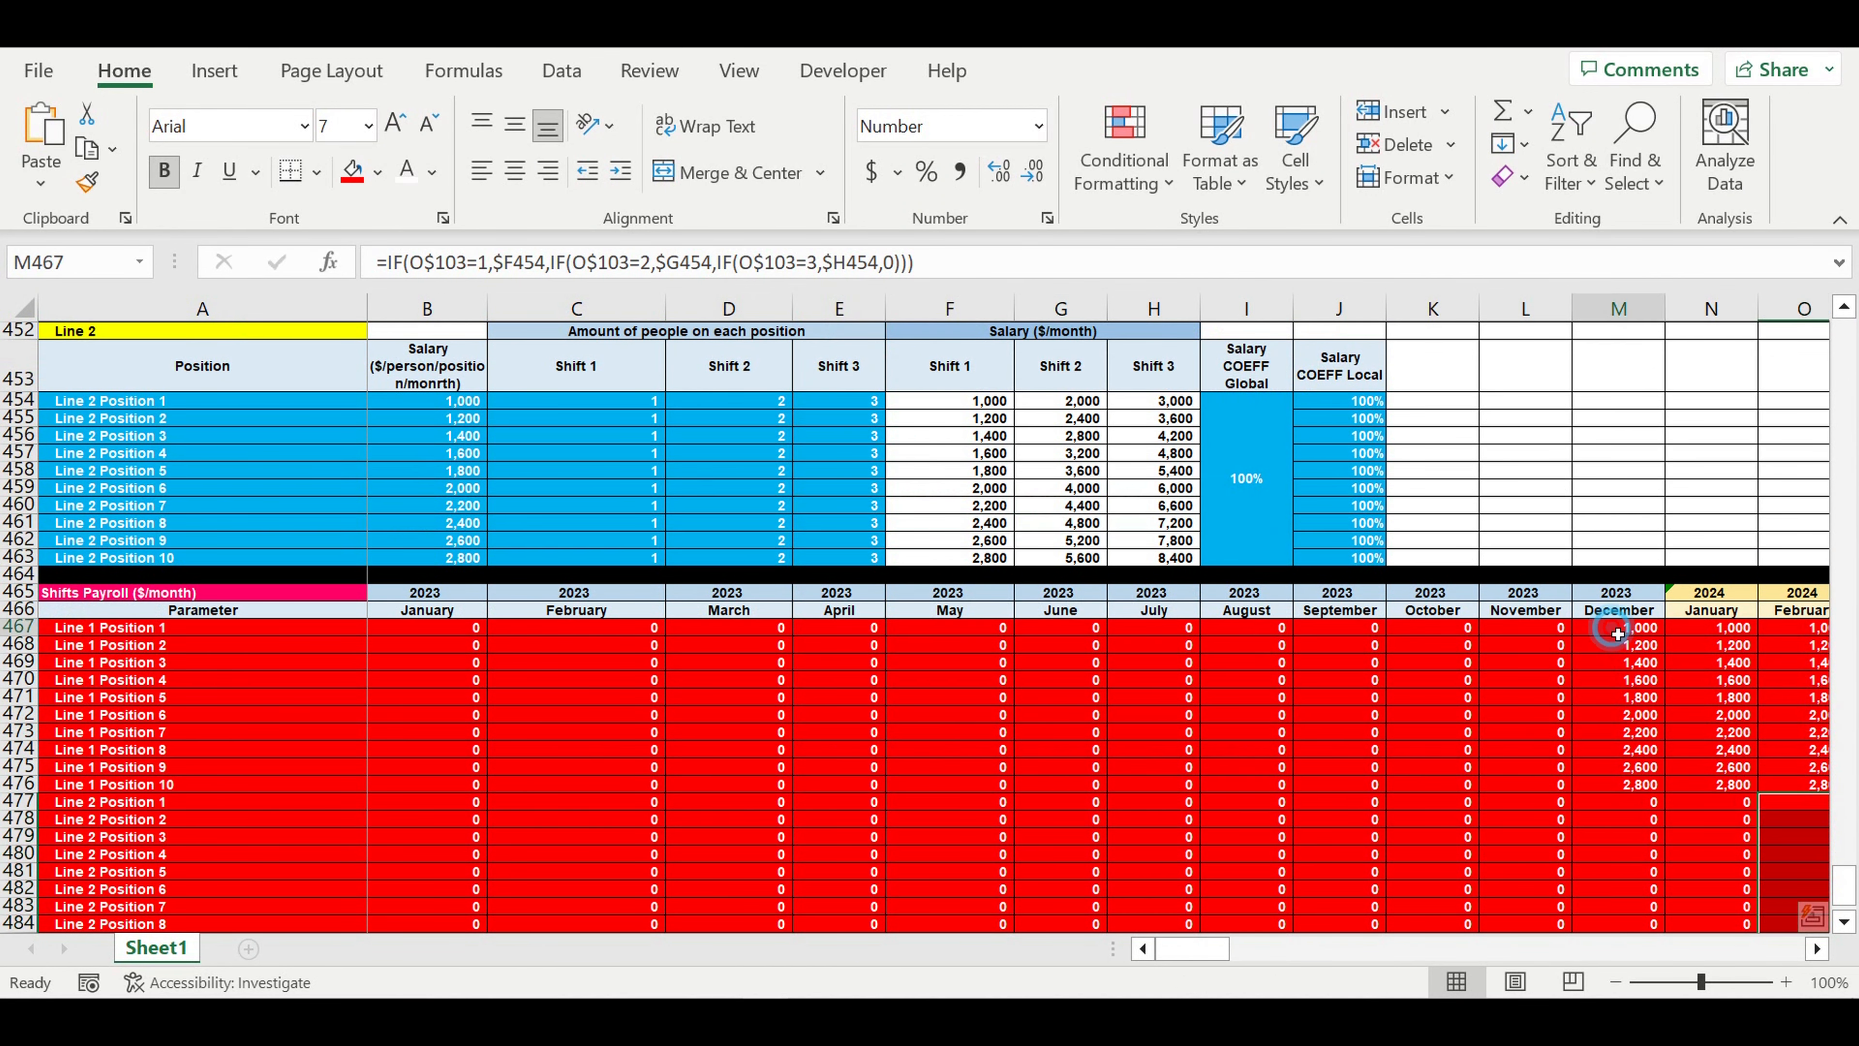
{"action": "left_click_drag", "start_coordinate": [1617, 634], "coordinate": [1617, 697]}
- Check the start month in the Operating activity section
{"action": "scroll", "coordinate": [400, 506], "scroll_direction": "up", "scroll_amount": 20}
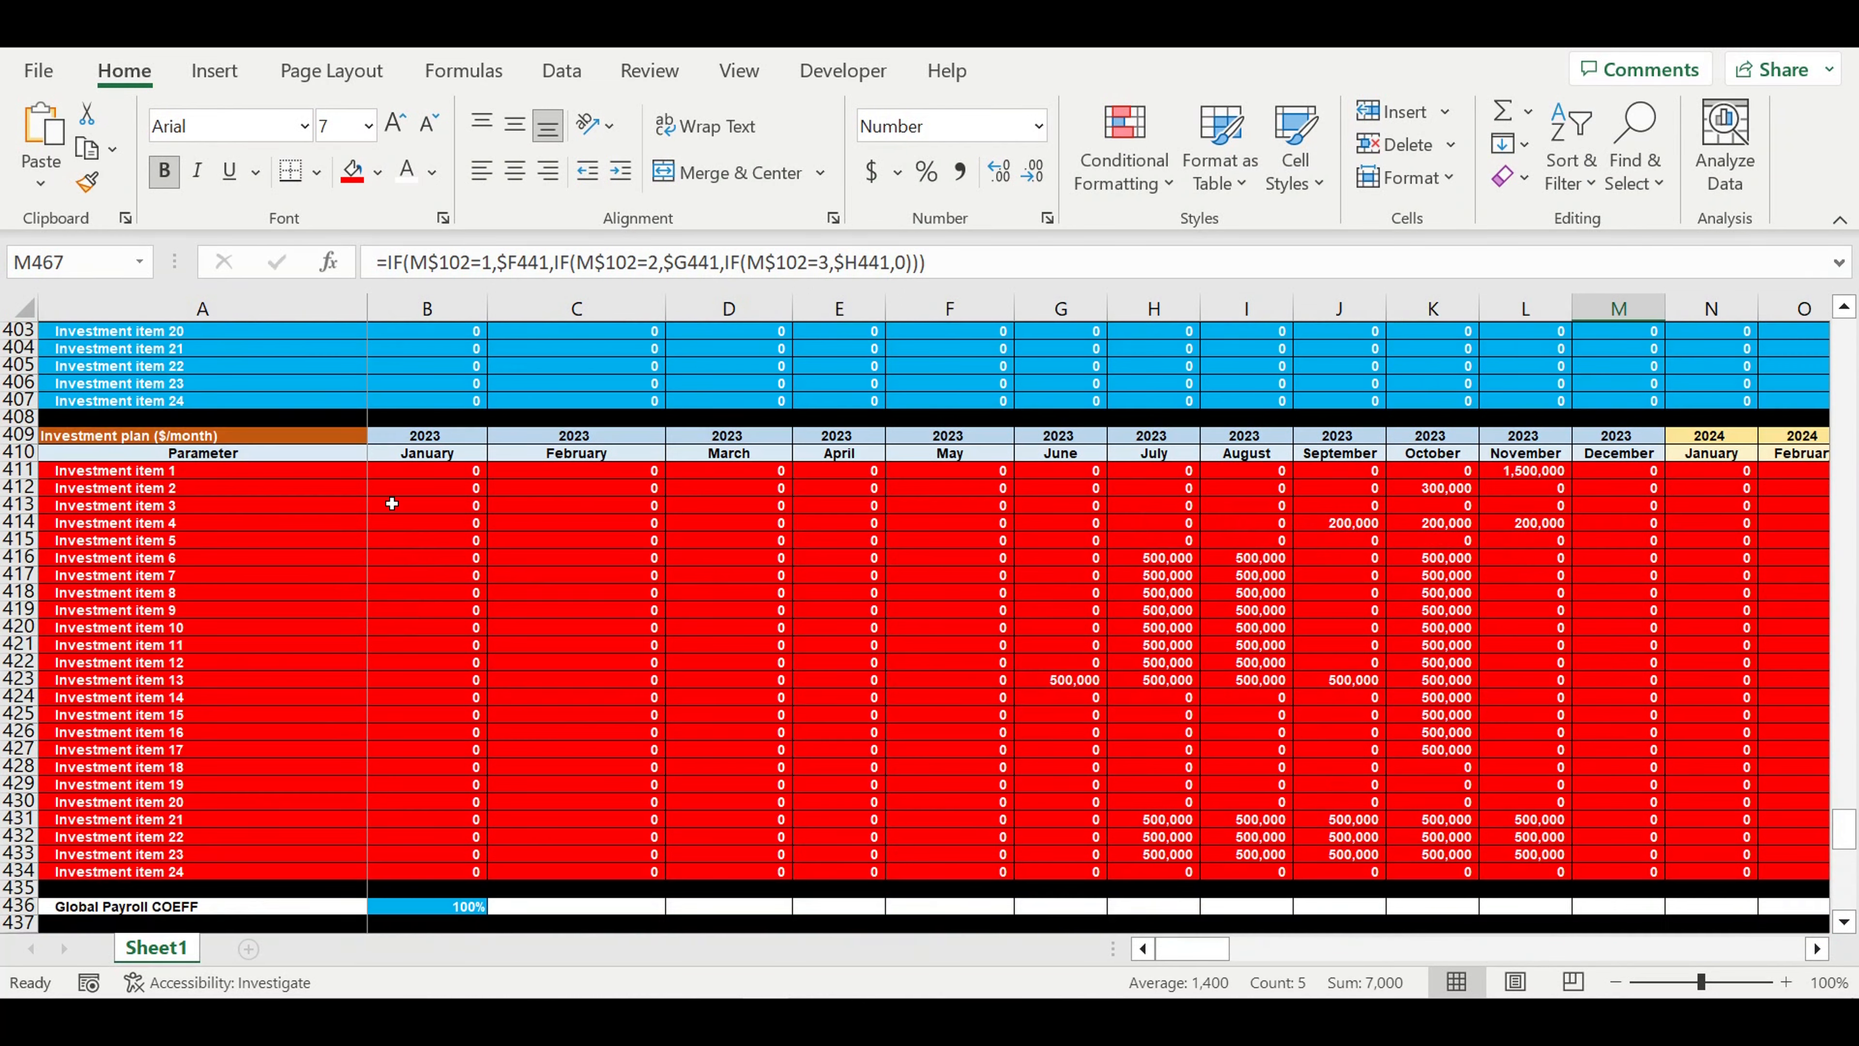
{"action": "scroll", "coordinate": [401, 506], "scroll_direction": "up", "scroll_amount": 20}
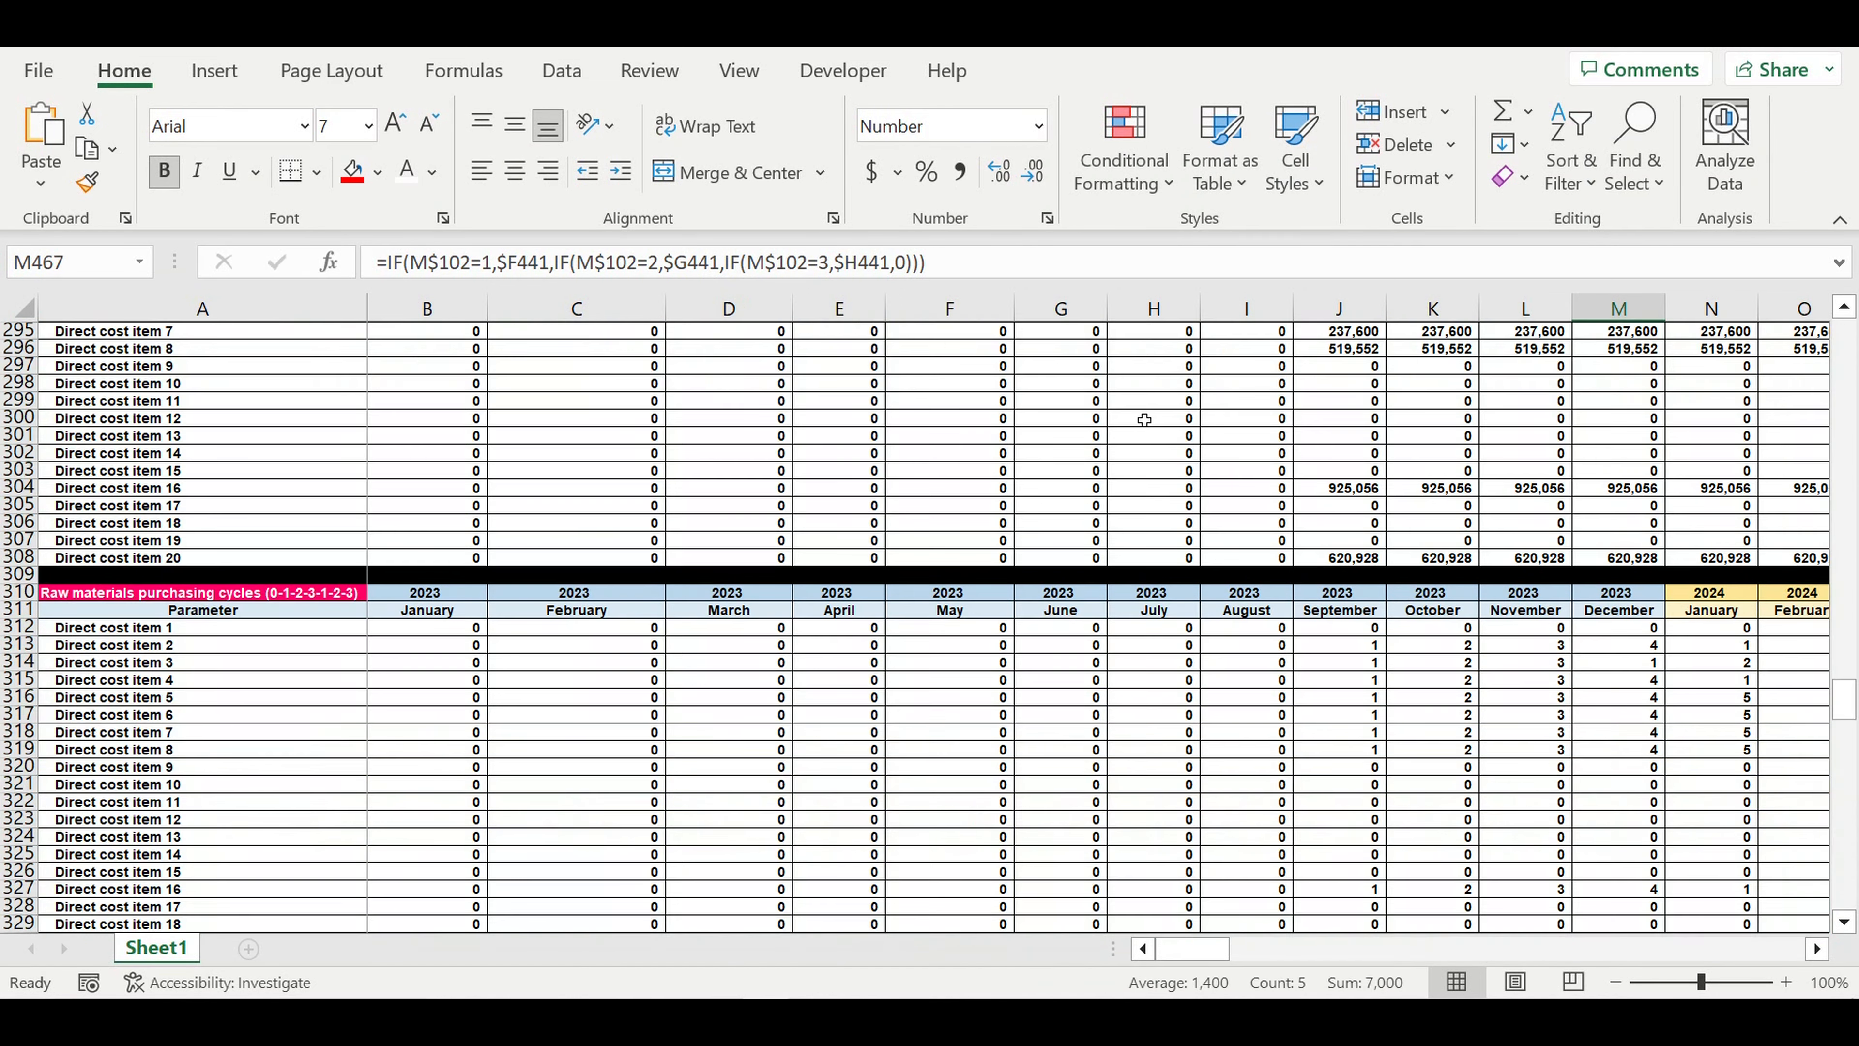
{"action": "scroll", "coordinate": [671, 620], "scroll_direction": "up", "scroll_amount": 13}
{"action": "scroll", "coordinate": [694, 573], "scroll_direction": "up", "scroll_amount": 8}
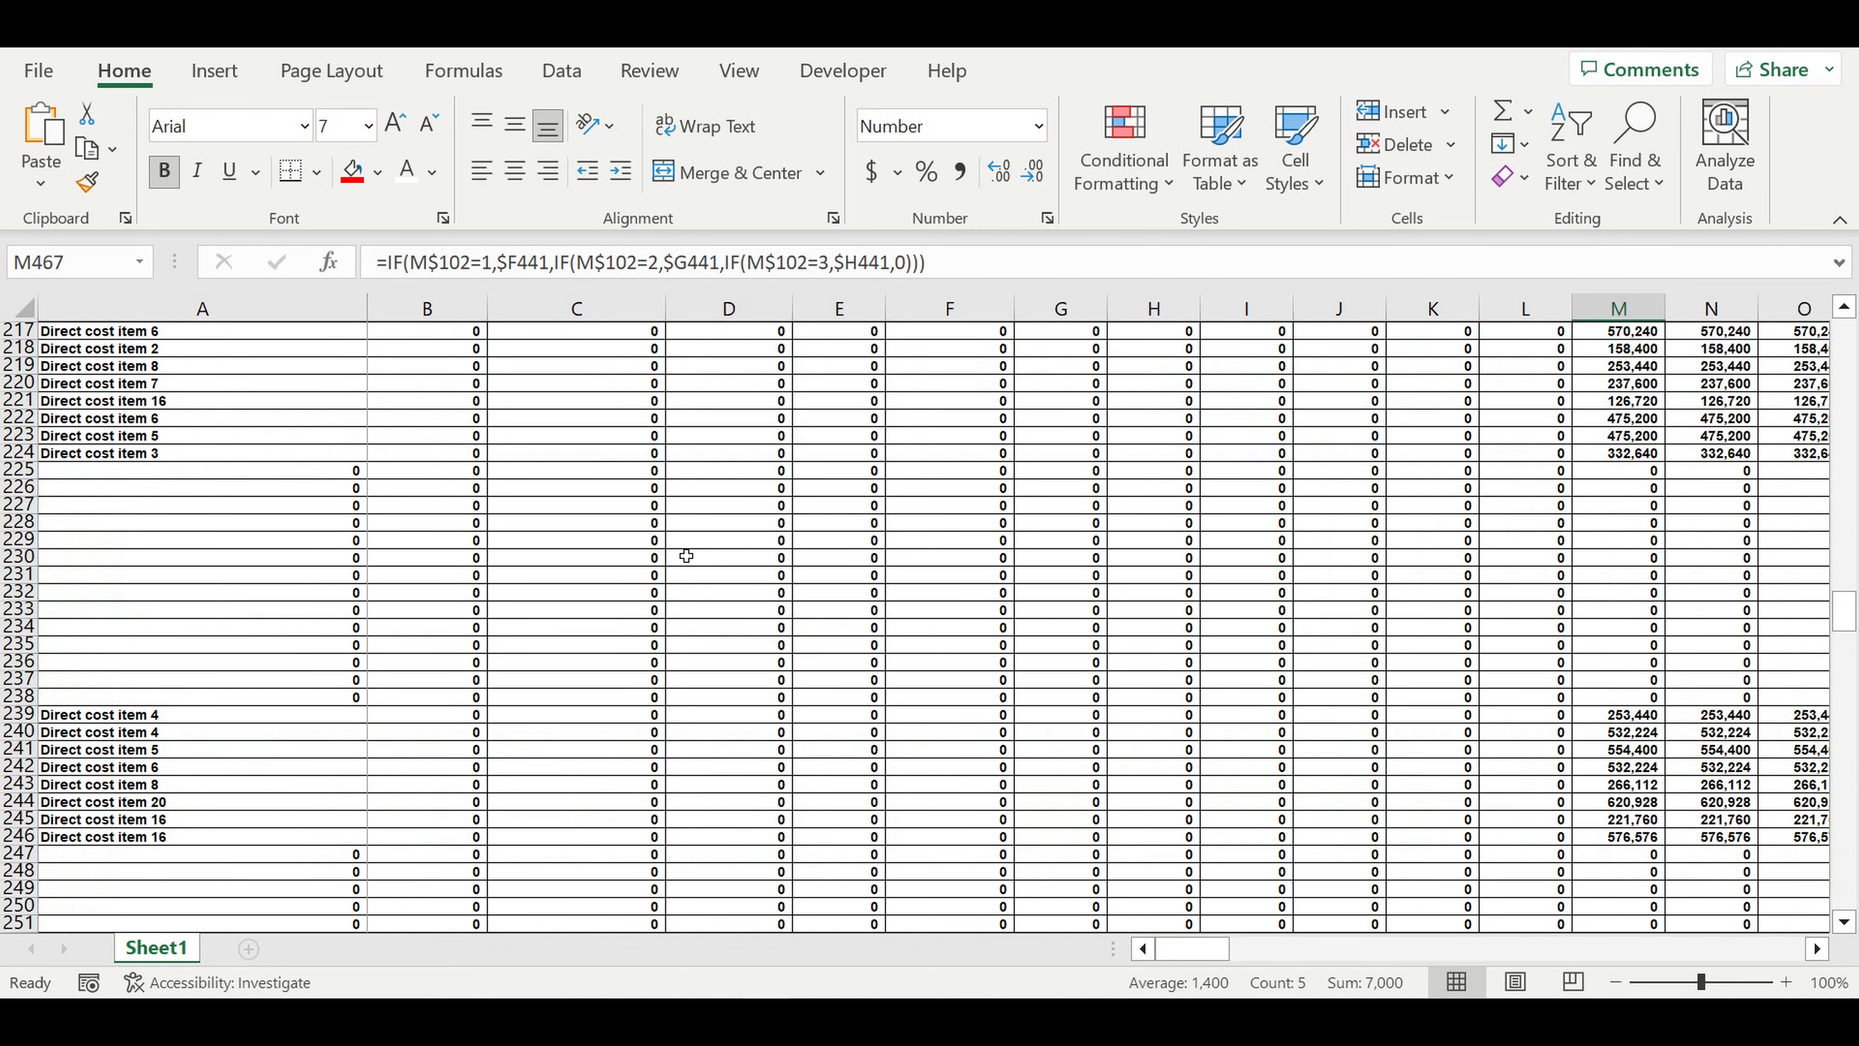
{"action": "scroll", "coordinate": [686, 555], "scroll_direction": "up", "scroll_amount": 20}
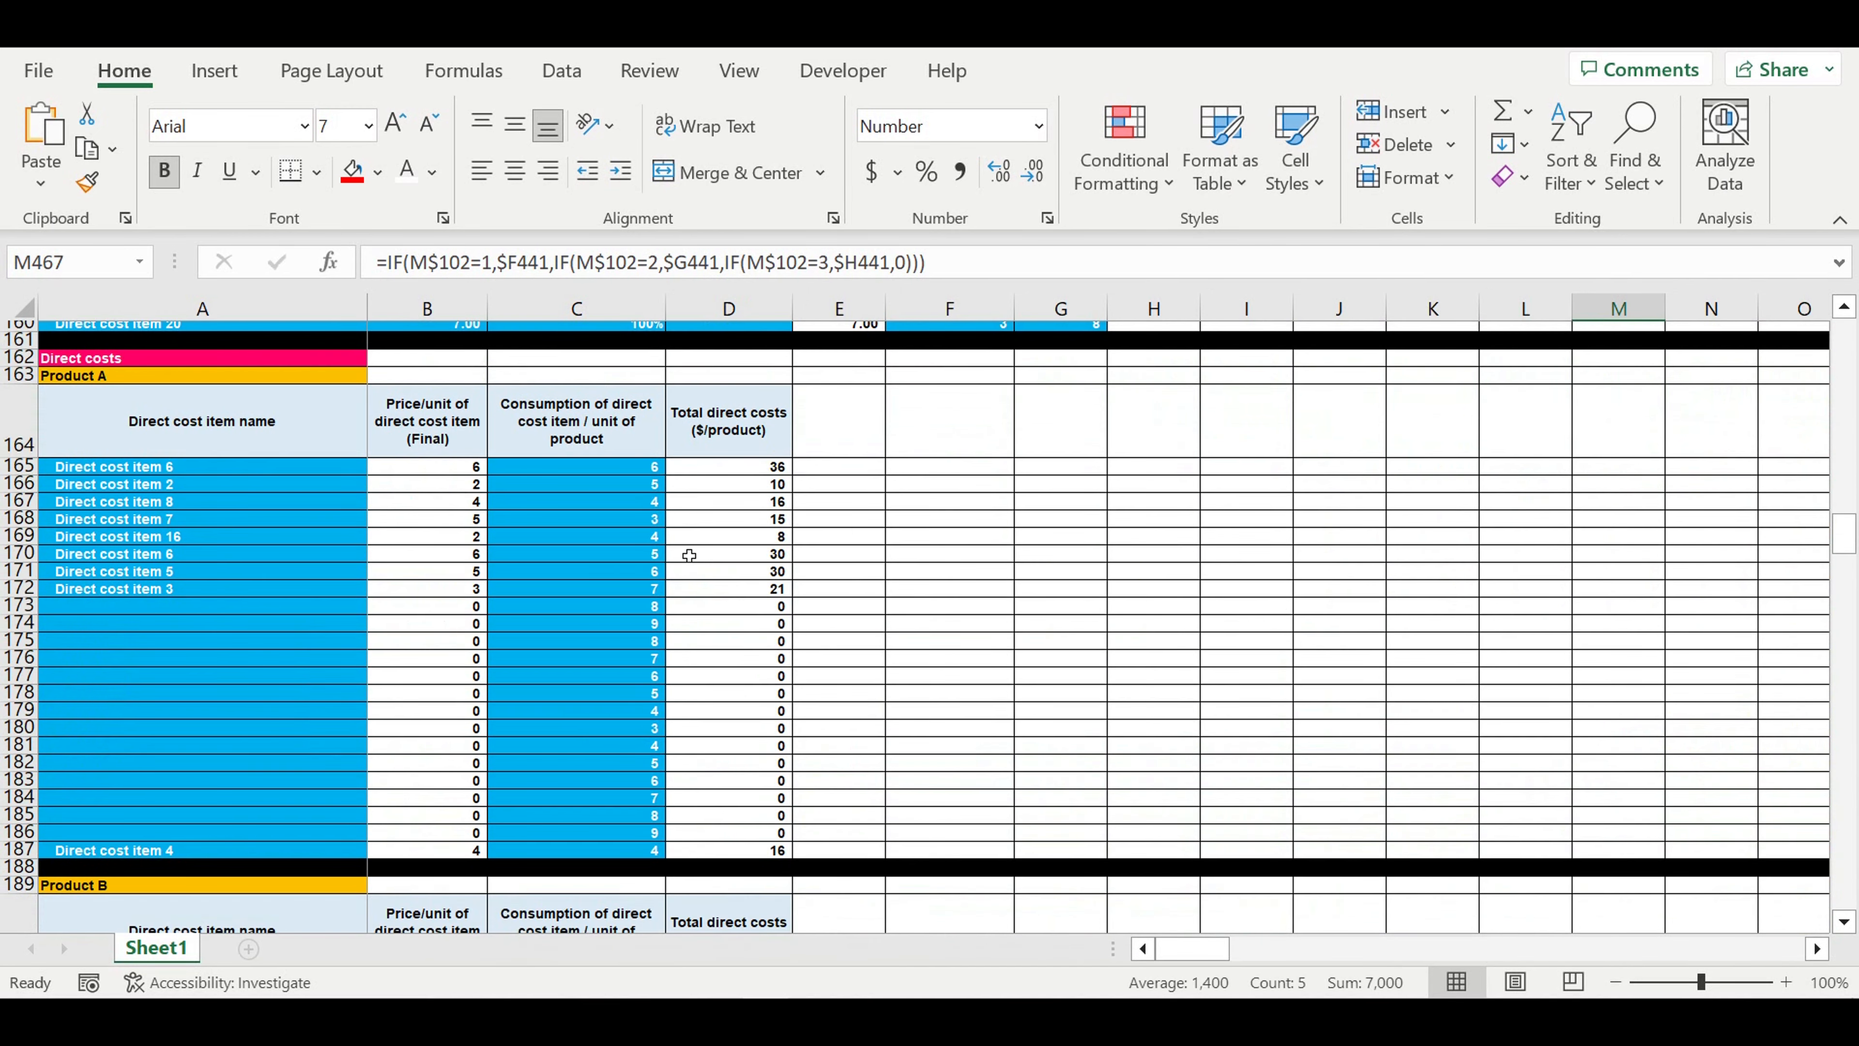
{"action": "scroll", "coordinate": [689, 556], "scroll_direction": "up", "scroll_amount": 3}
{"action": "scroll", "coordinate": [695, 555], "scroll_direction": "up", "scroll_amount": 20}
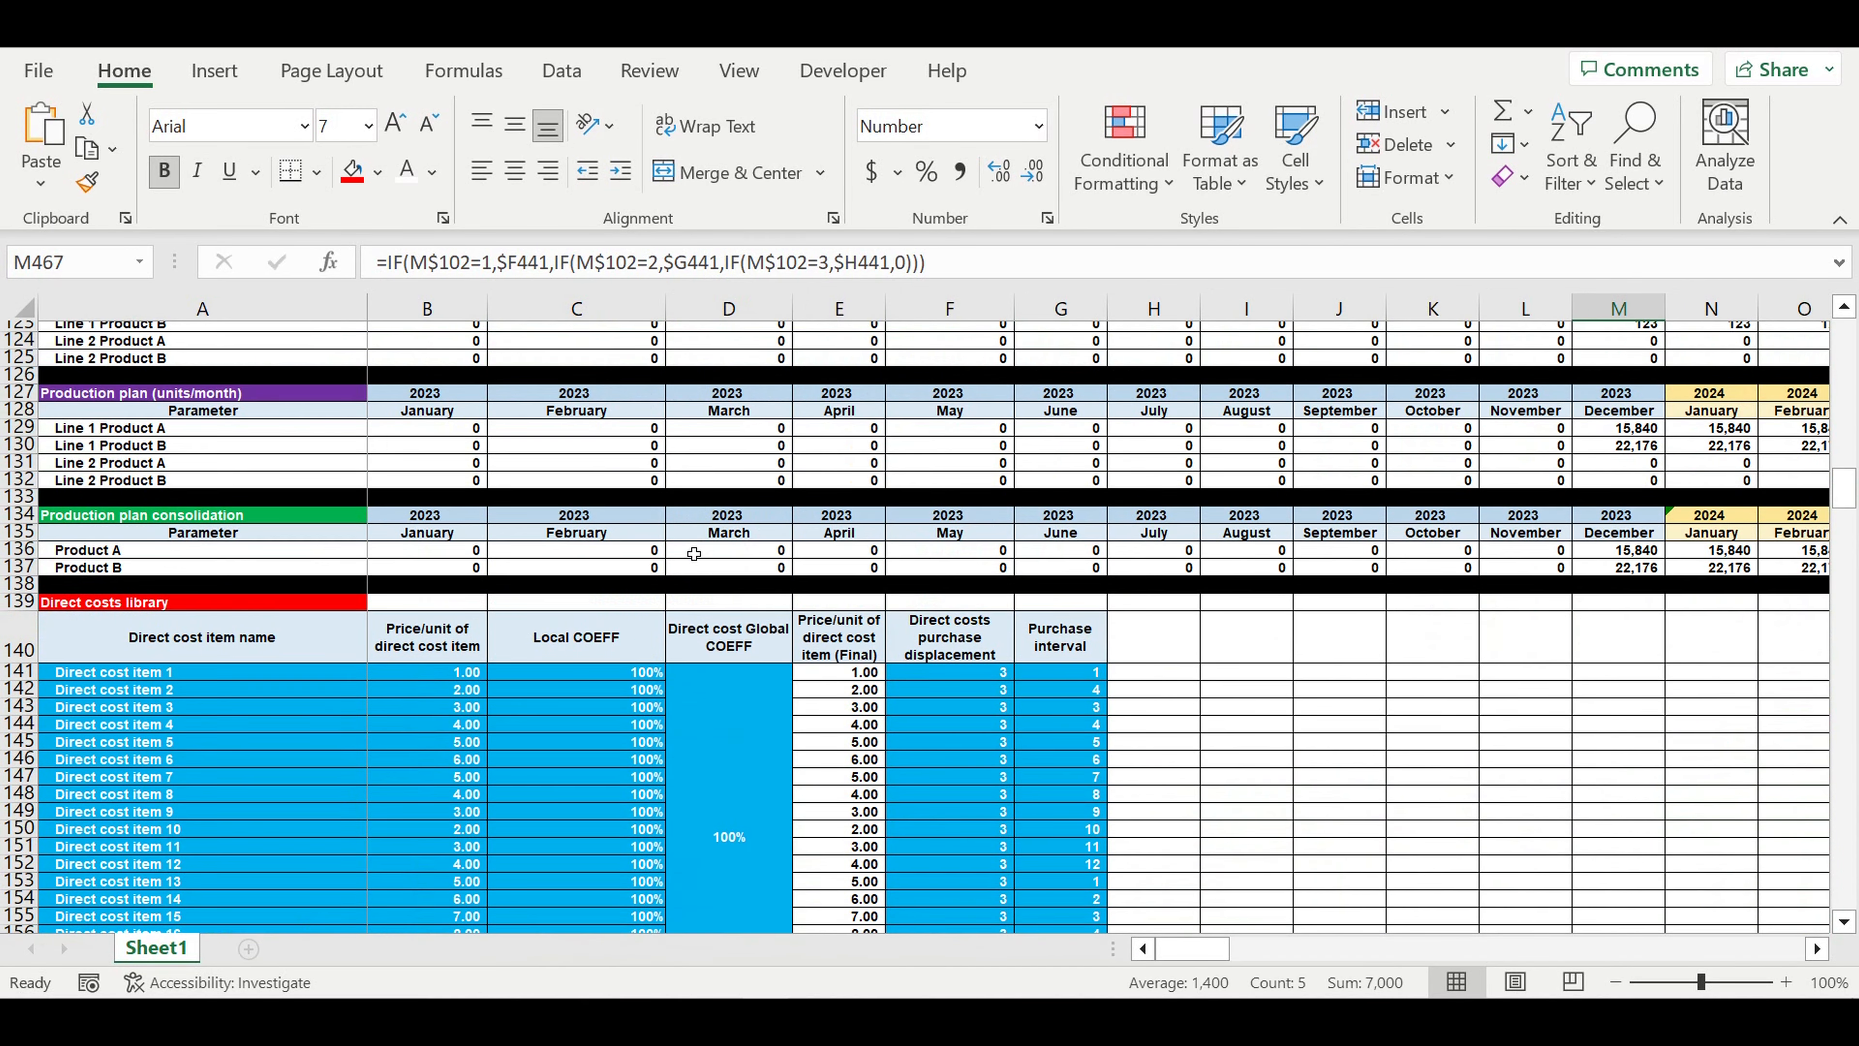
{"action": "scroll", "coordinate": [694, 554], "scroll_direction": "up", "scroll_amount": 5}
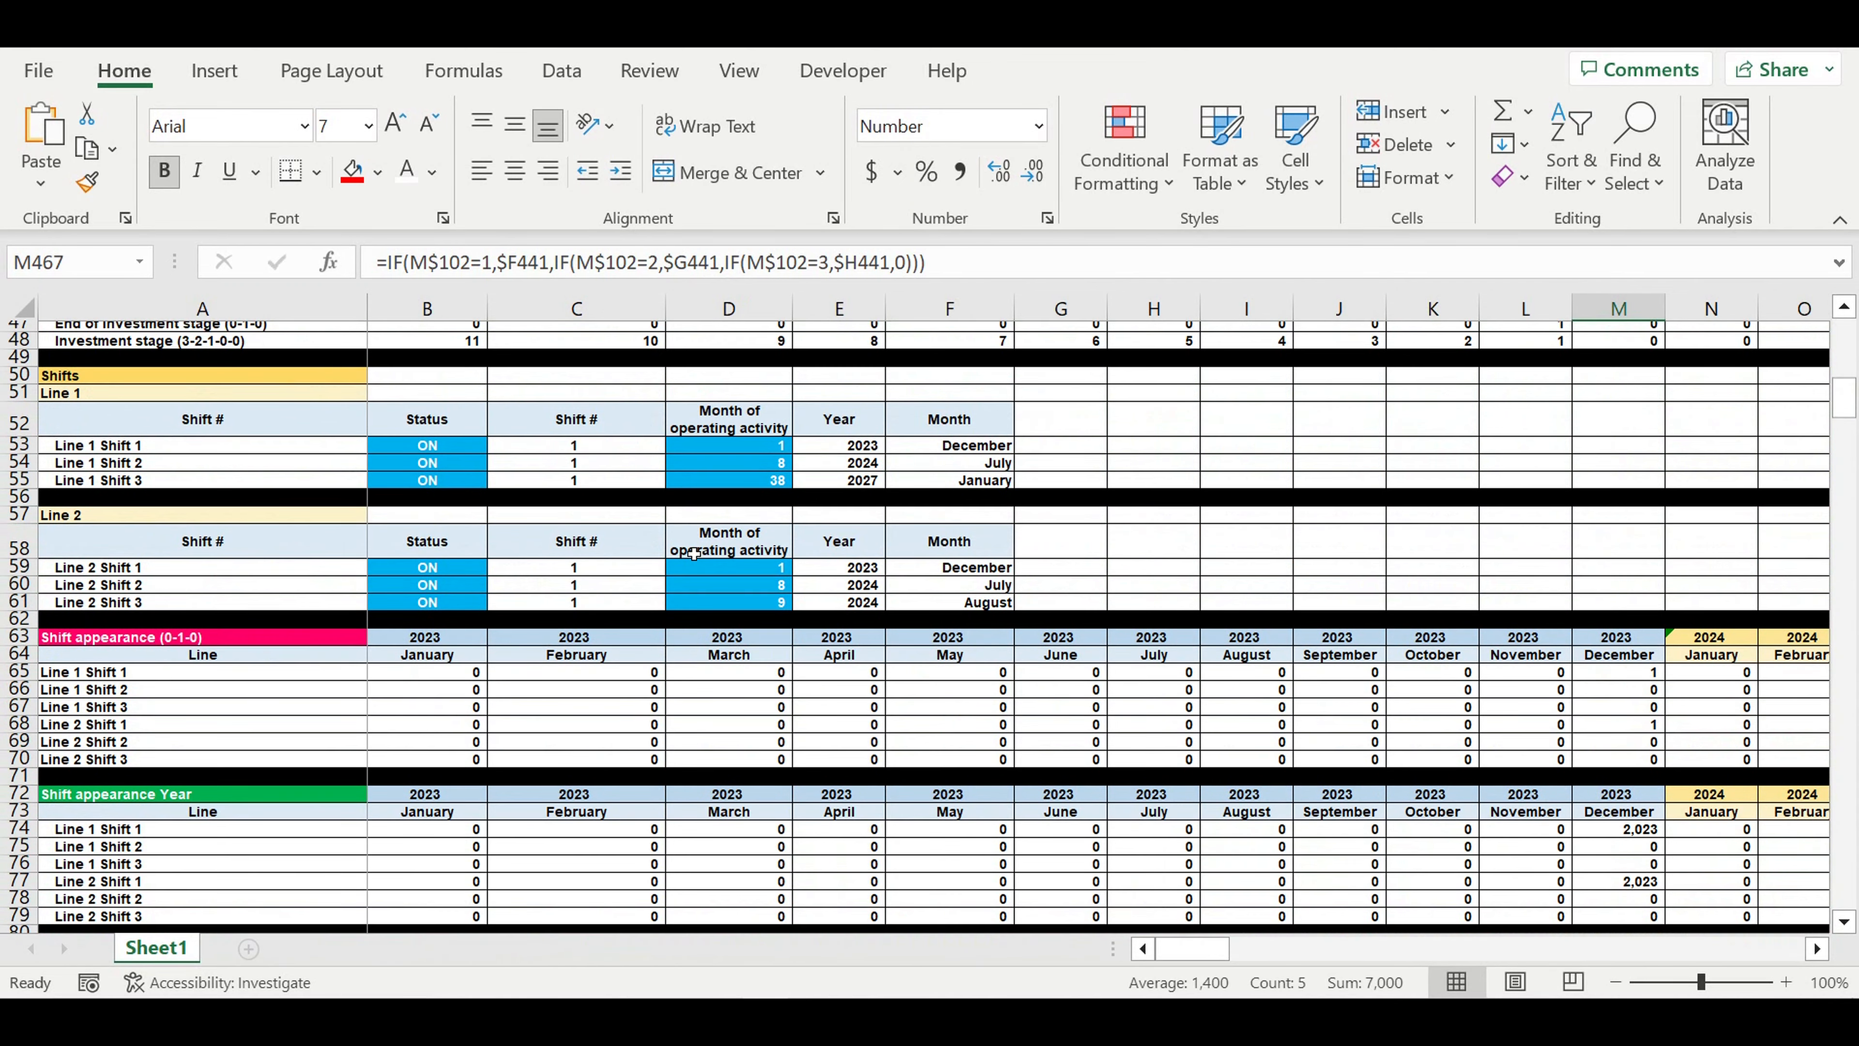
{"action": "scroll", "coordinate": [715, 548], "scroll_direction": "up", "scroll_amount": 5}
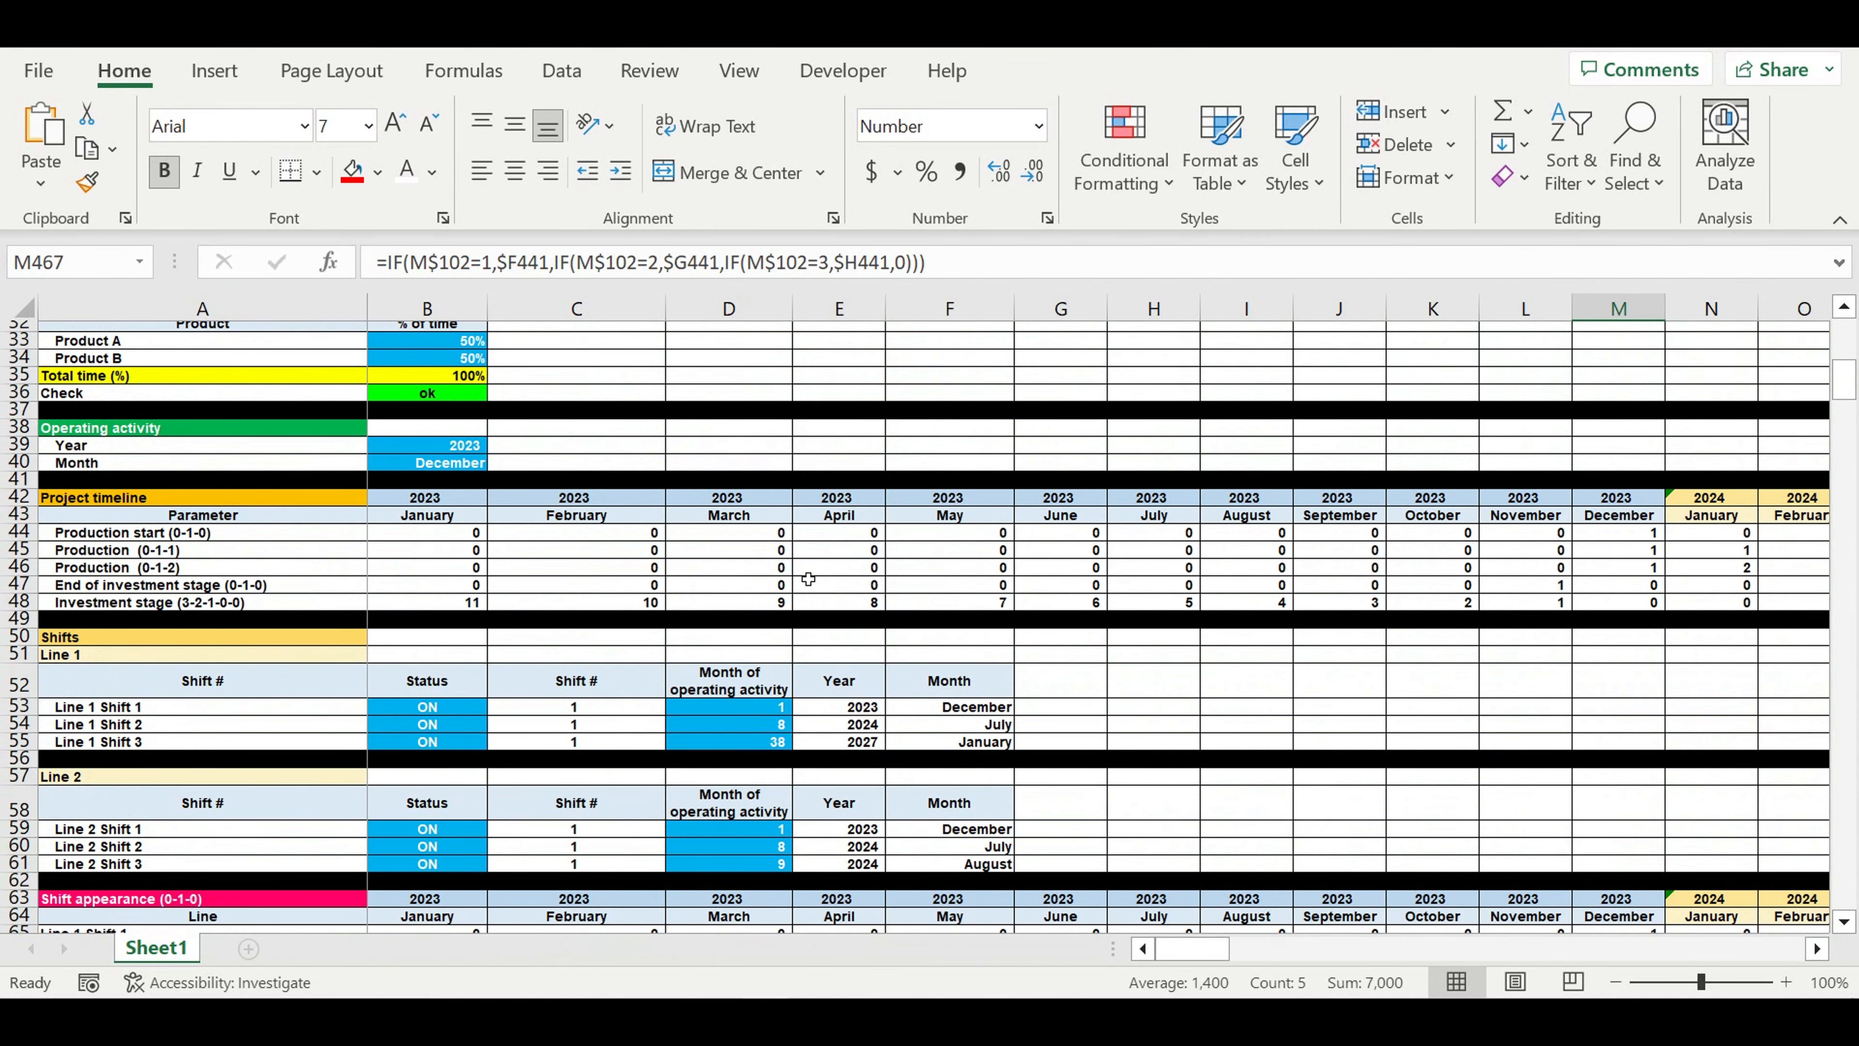
{"action": "scroll", "coordinate": [808, 578], "scroll_direction": "up", "scroll_amount": 4}
{"action": "left_click", "coordinate": [423, 678]}
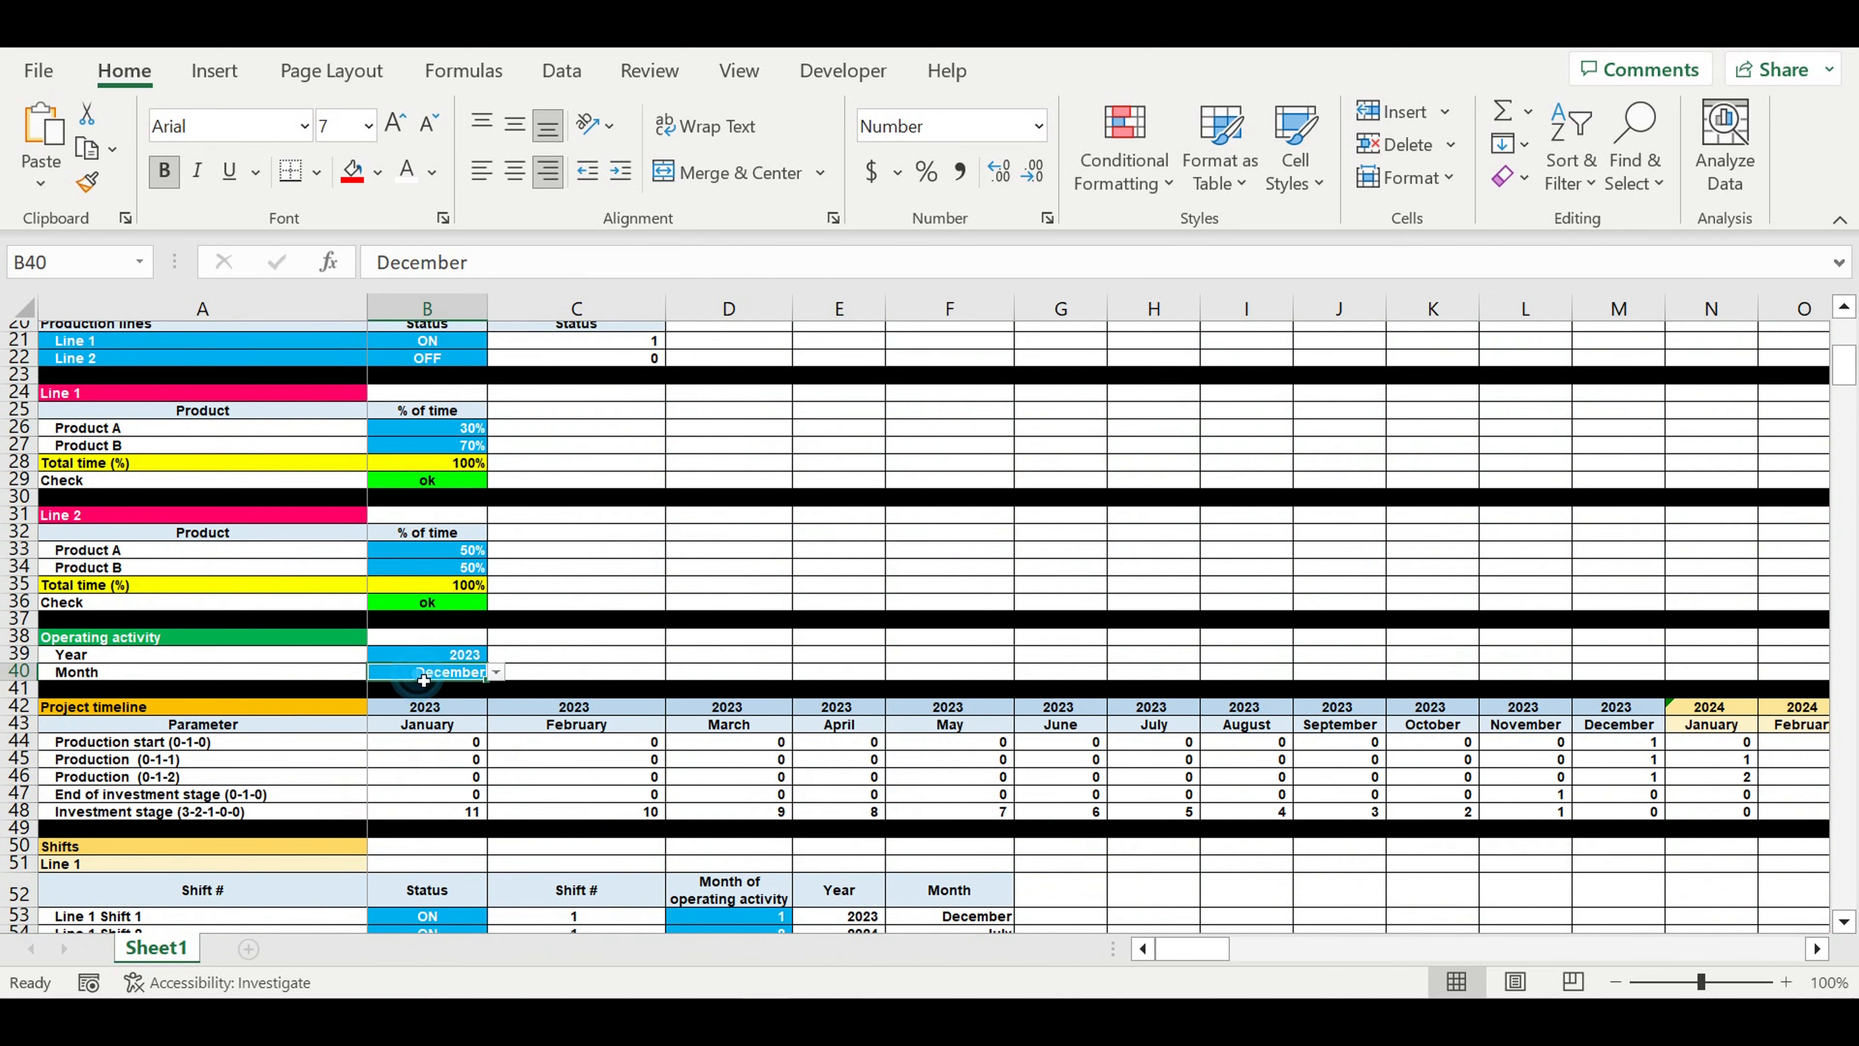
- Set the month of operating activity for Line 2 Shift 1 to 12 and check its start year and month
{"action": "scroll", "coordinate": [656, 635], "scroll_direction": "down", "scroll_amount": 5}
{"action": "scroll", "coordinate": [656, 634], "scroll_direction": "down", "scroll_amount": 4}
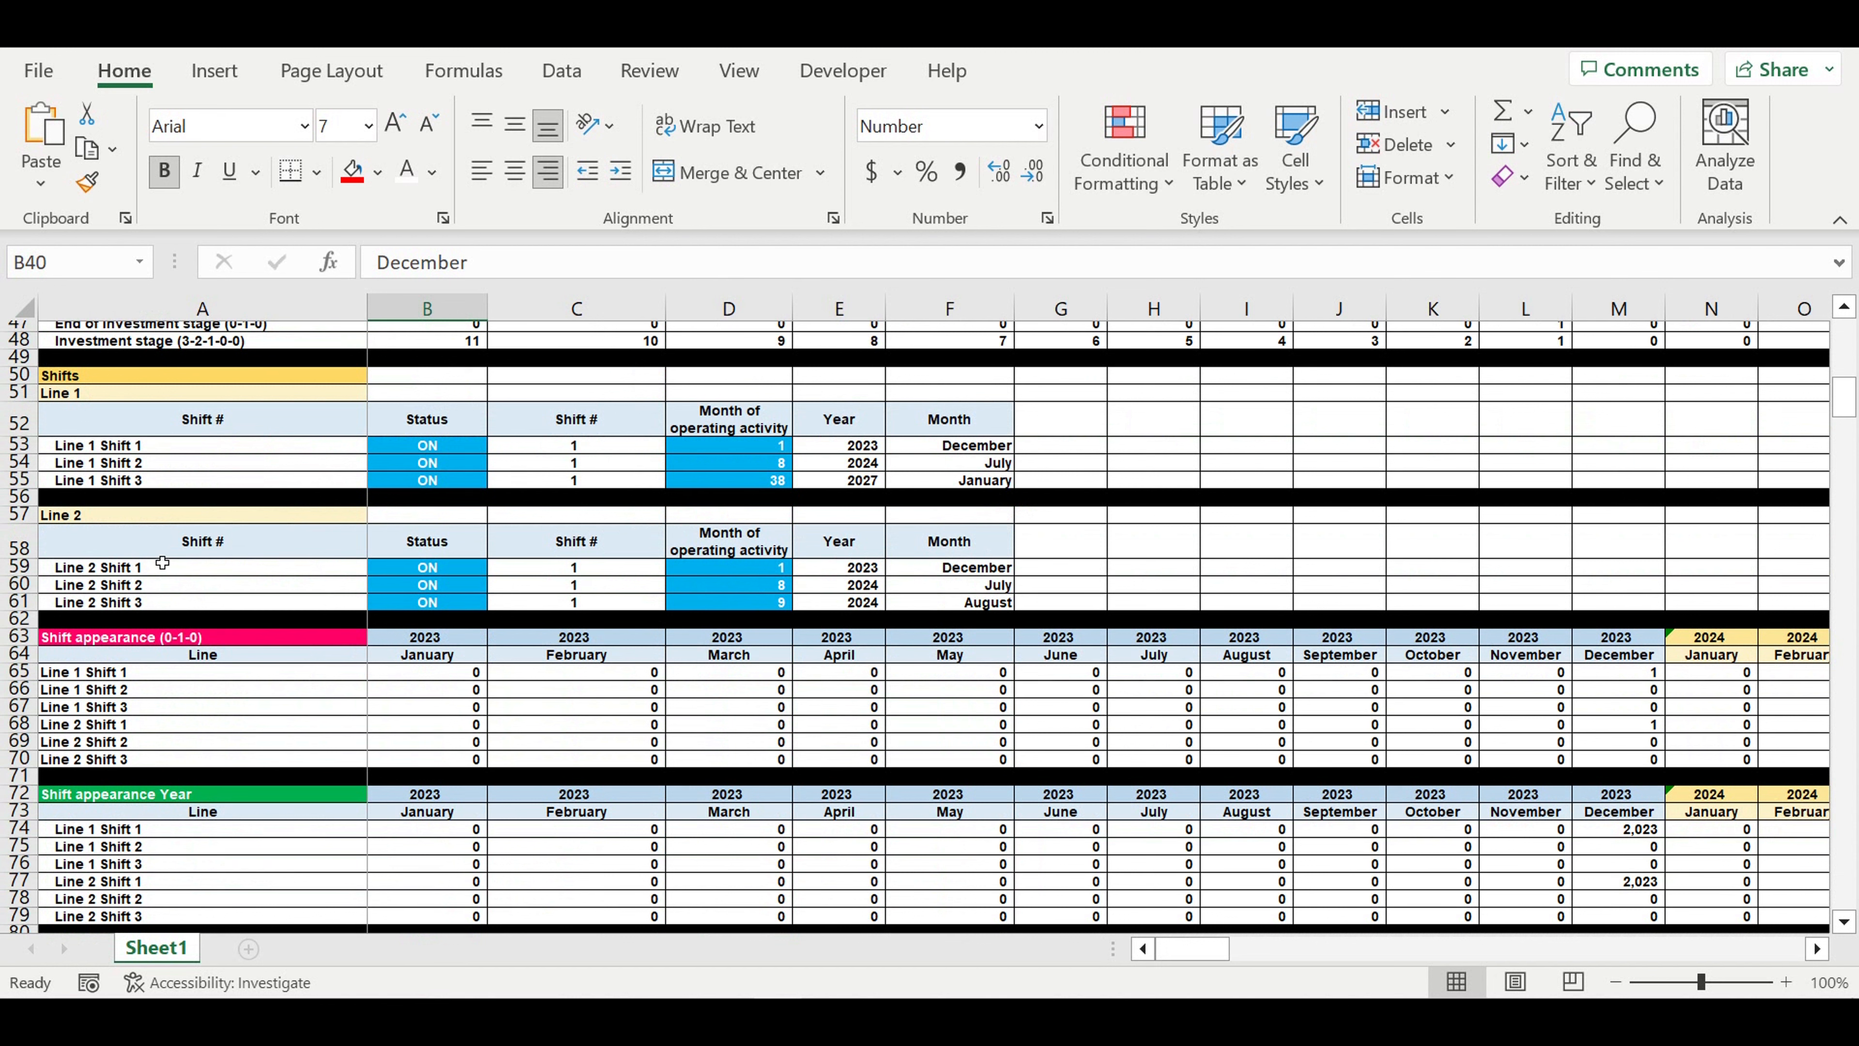
{"action": "left_click", "coordinate": [96, 518]}
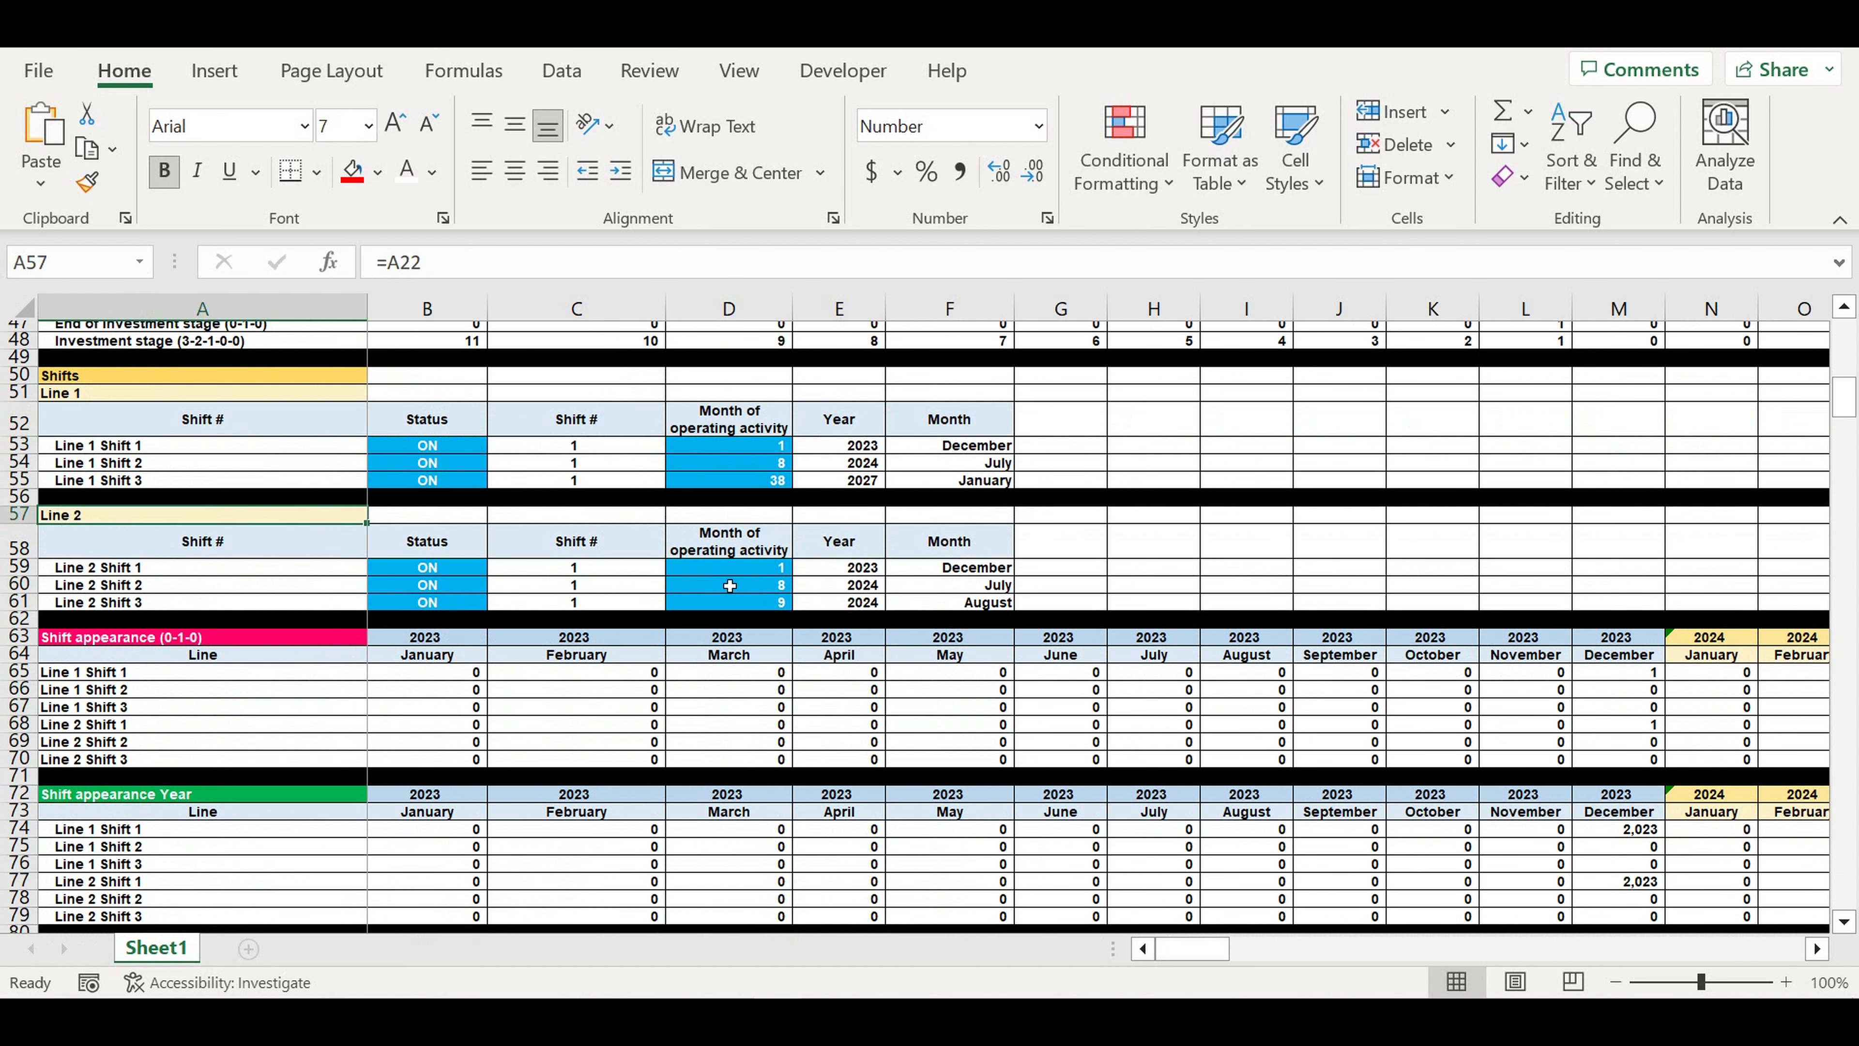
{"action": "left_click", "coordinate": [183, 572]}
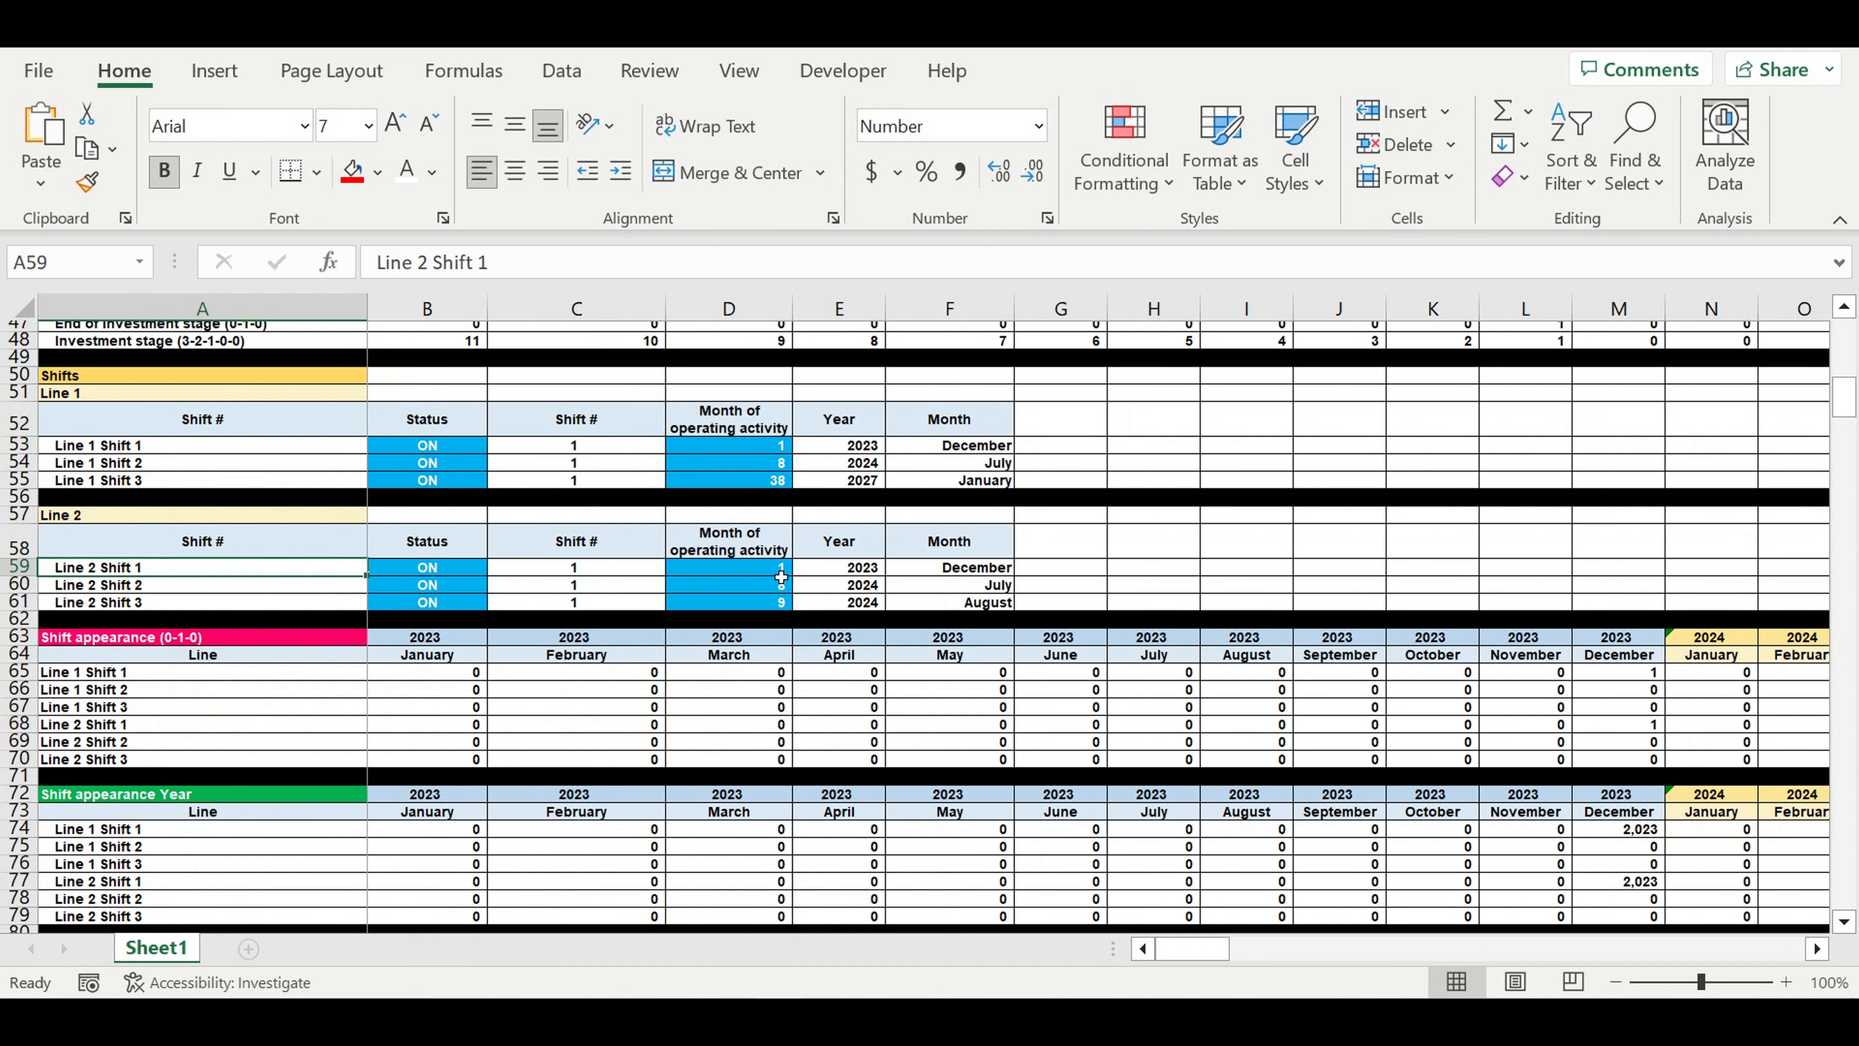
{"action": "left_click", "coordinate": [754, 570]}
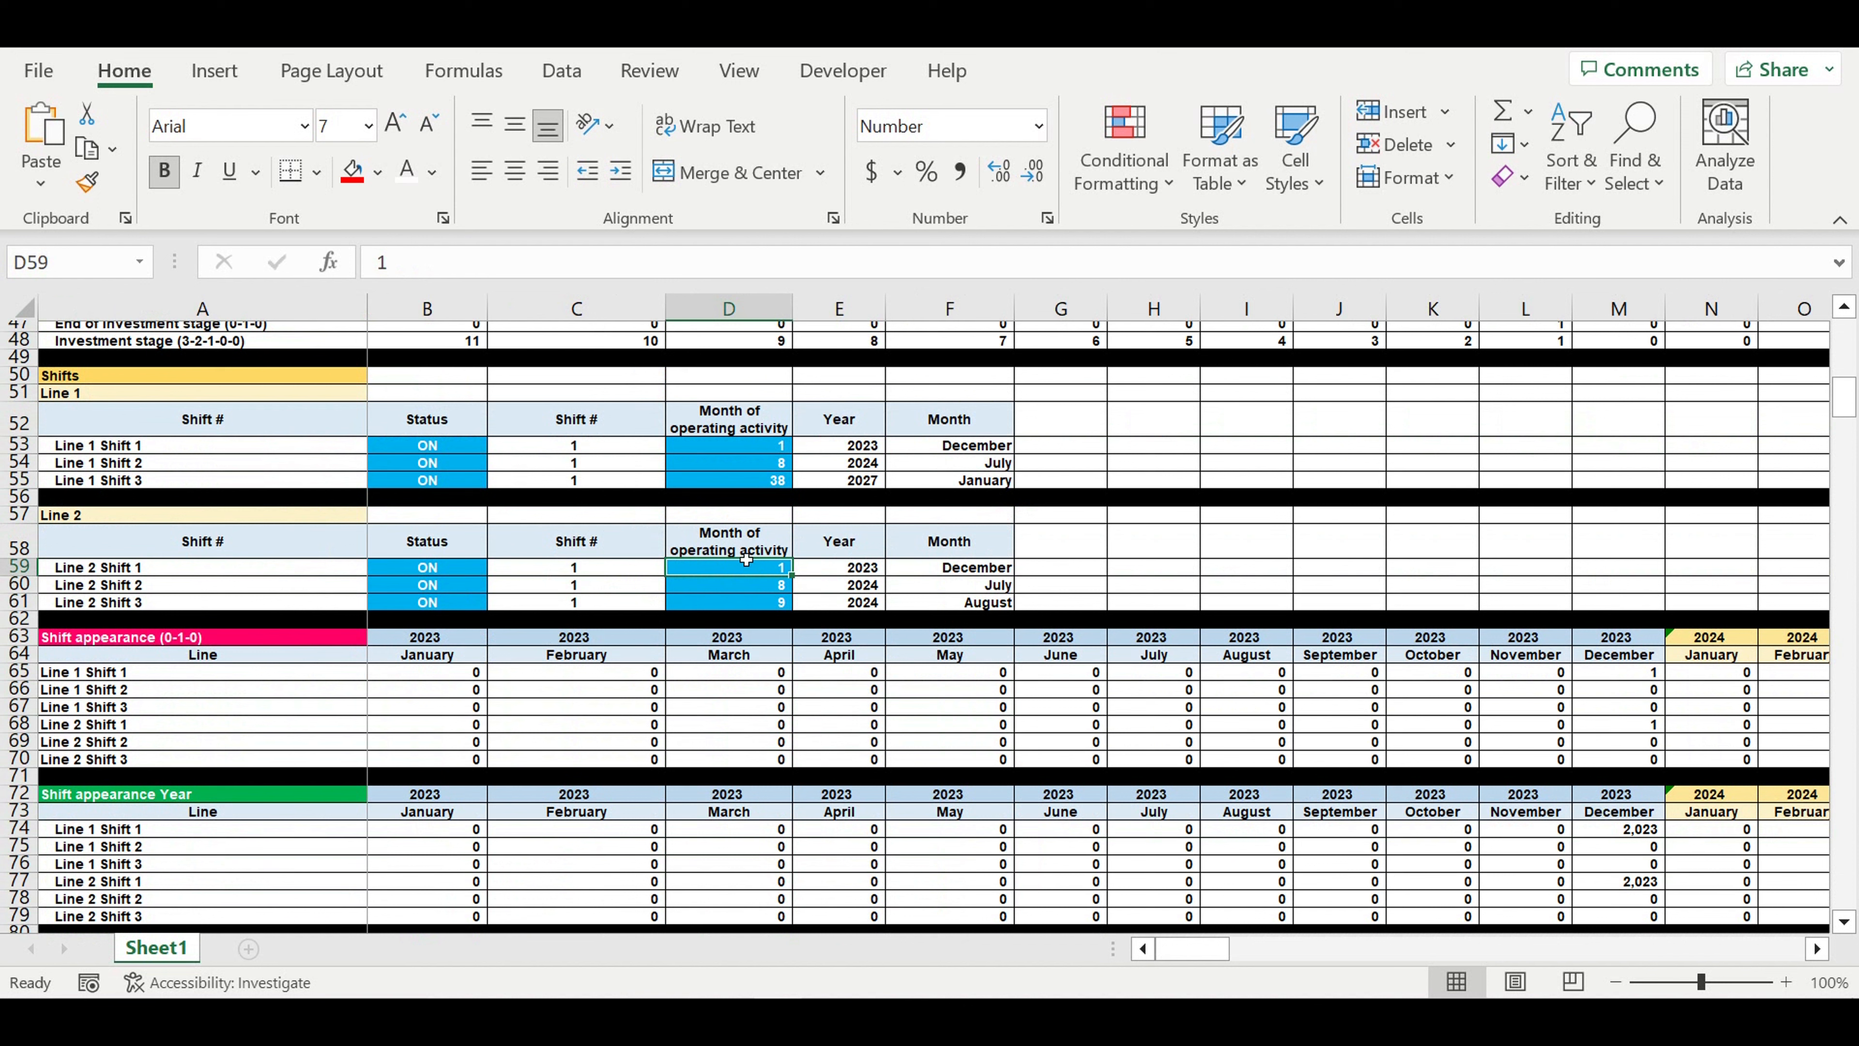
{"action": "type", "text": "12"}
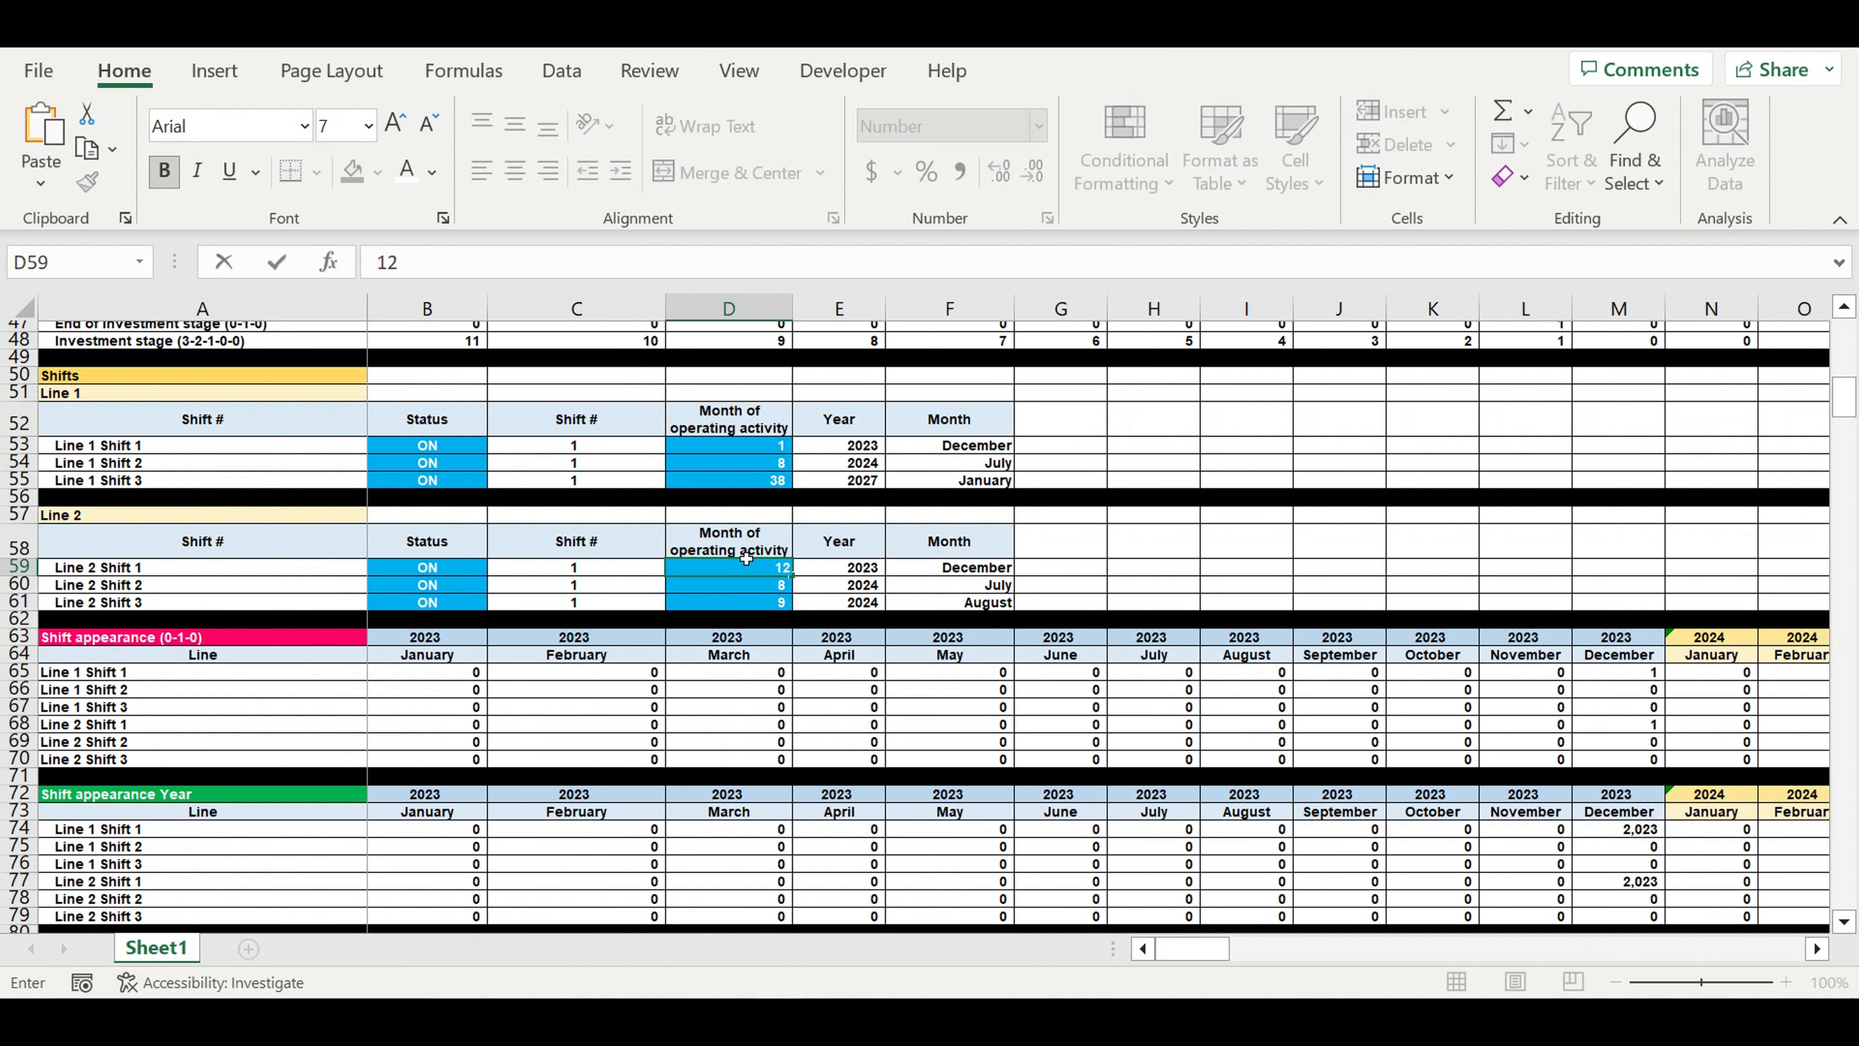
{"action": "key", "text": "Return"}
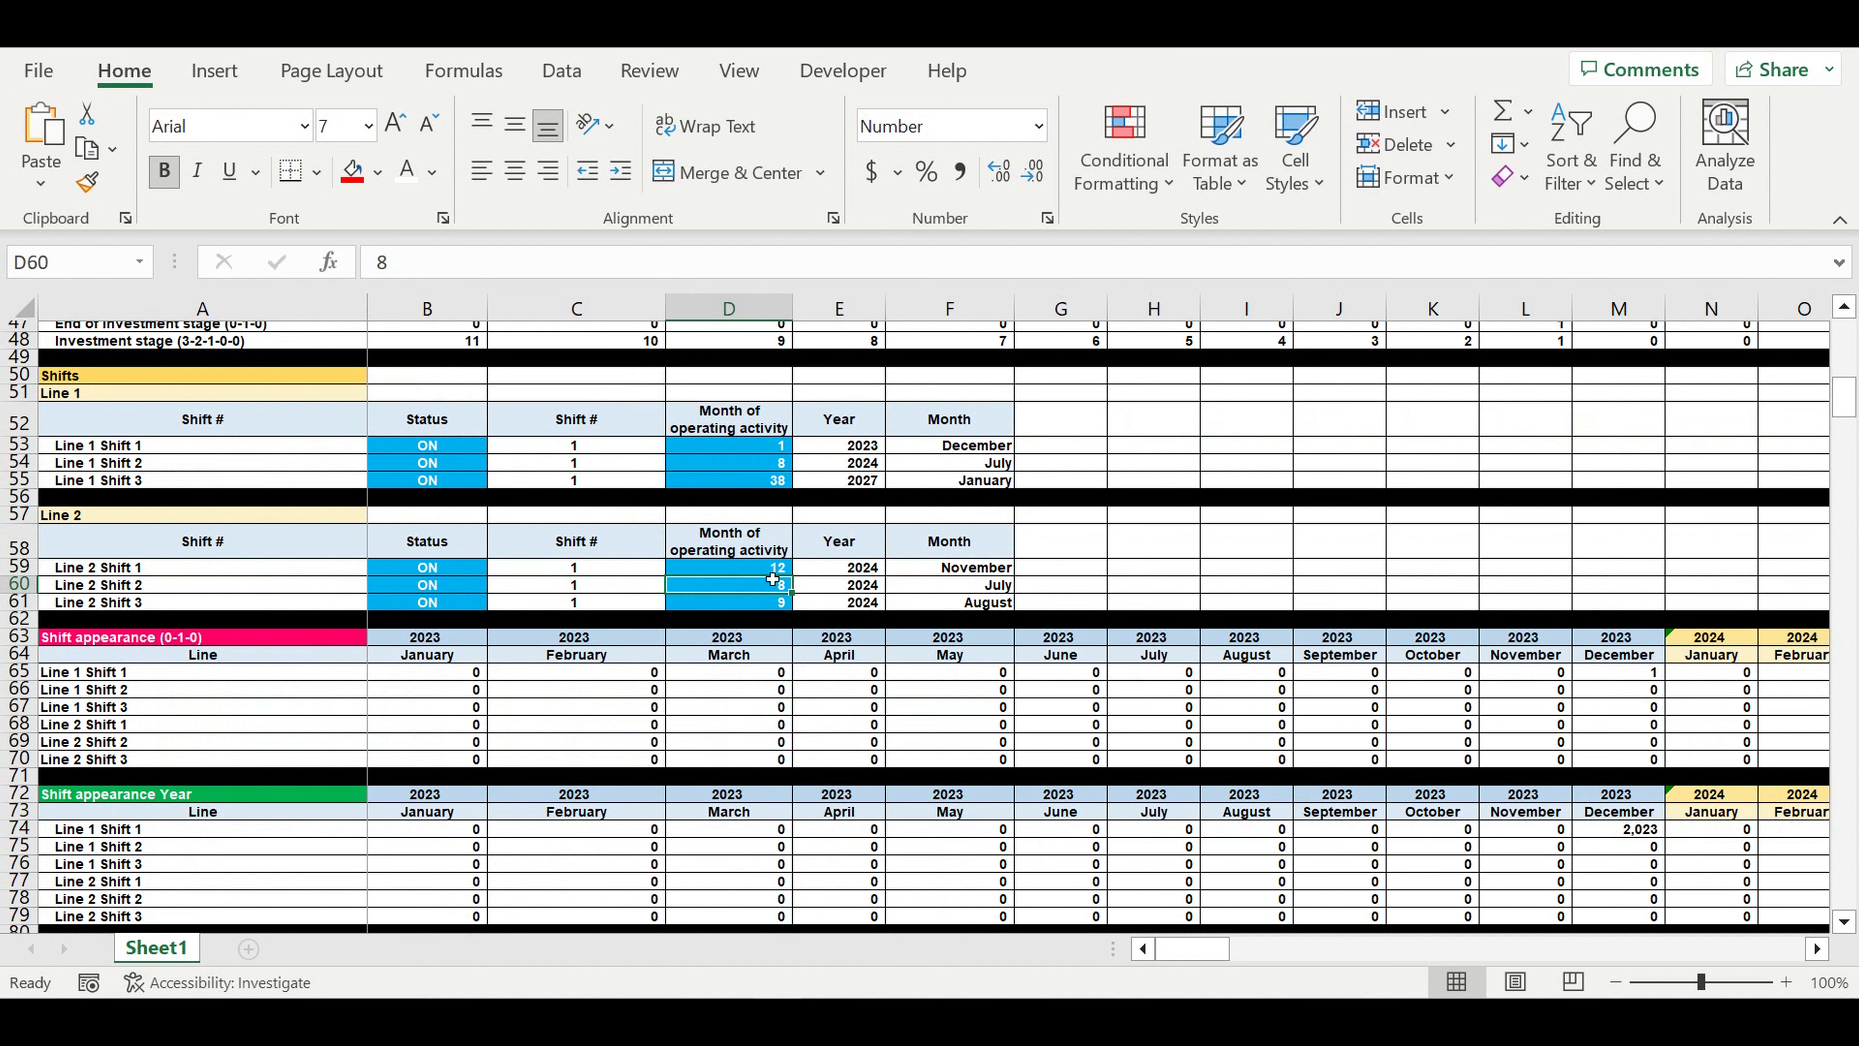
{"action": "left_click", "coordinate": [948, 574]}
{"action": "left_click", "coordinate": [848, 569]}
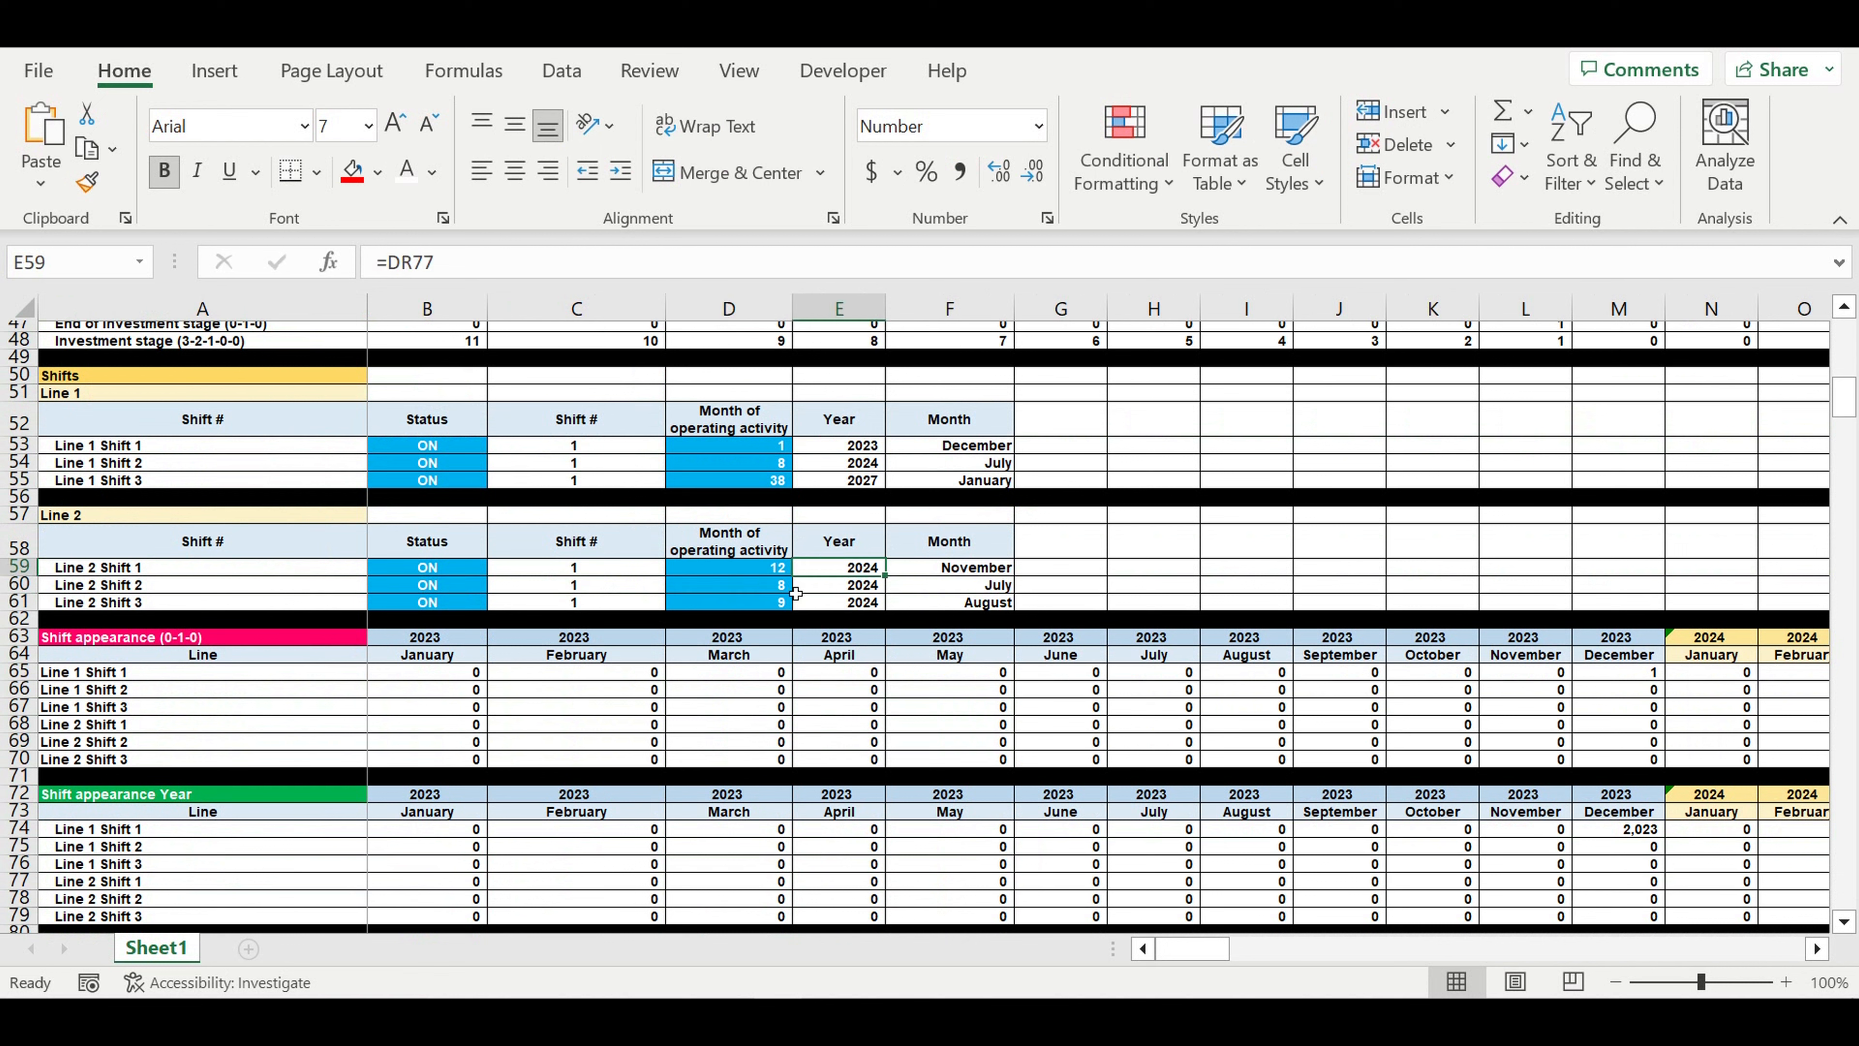
- Set the month of operating activity for Line 2 Shift 2 to 18 and check its start year
{"action": "left_click", "coordinate": [743, 587]}
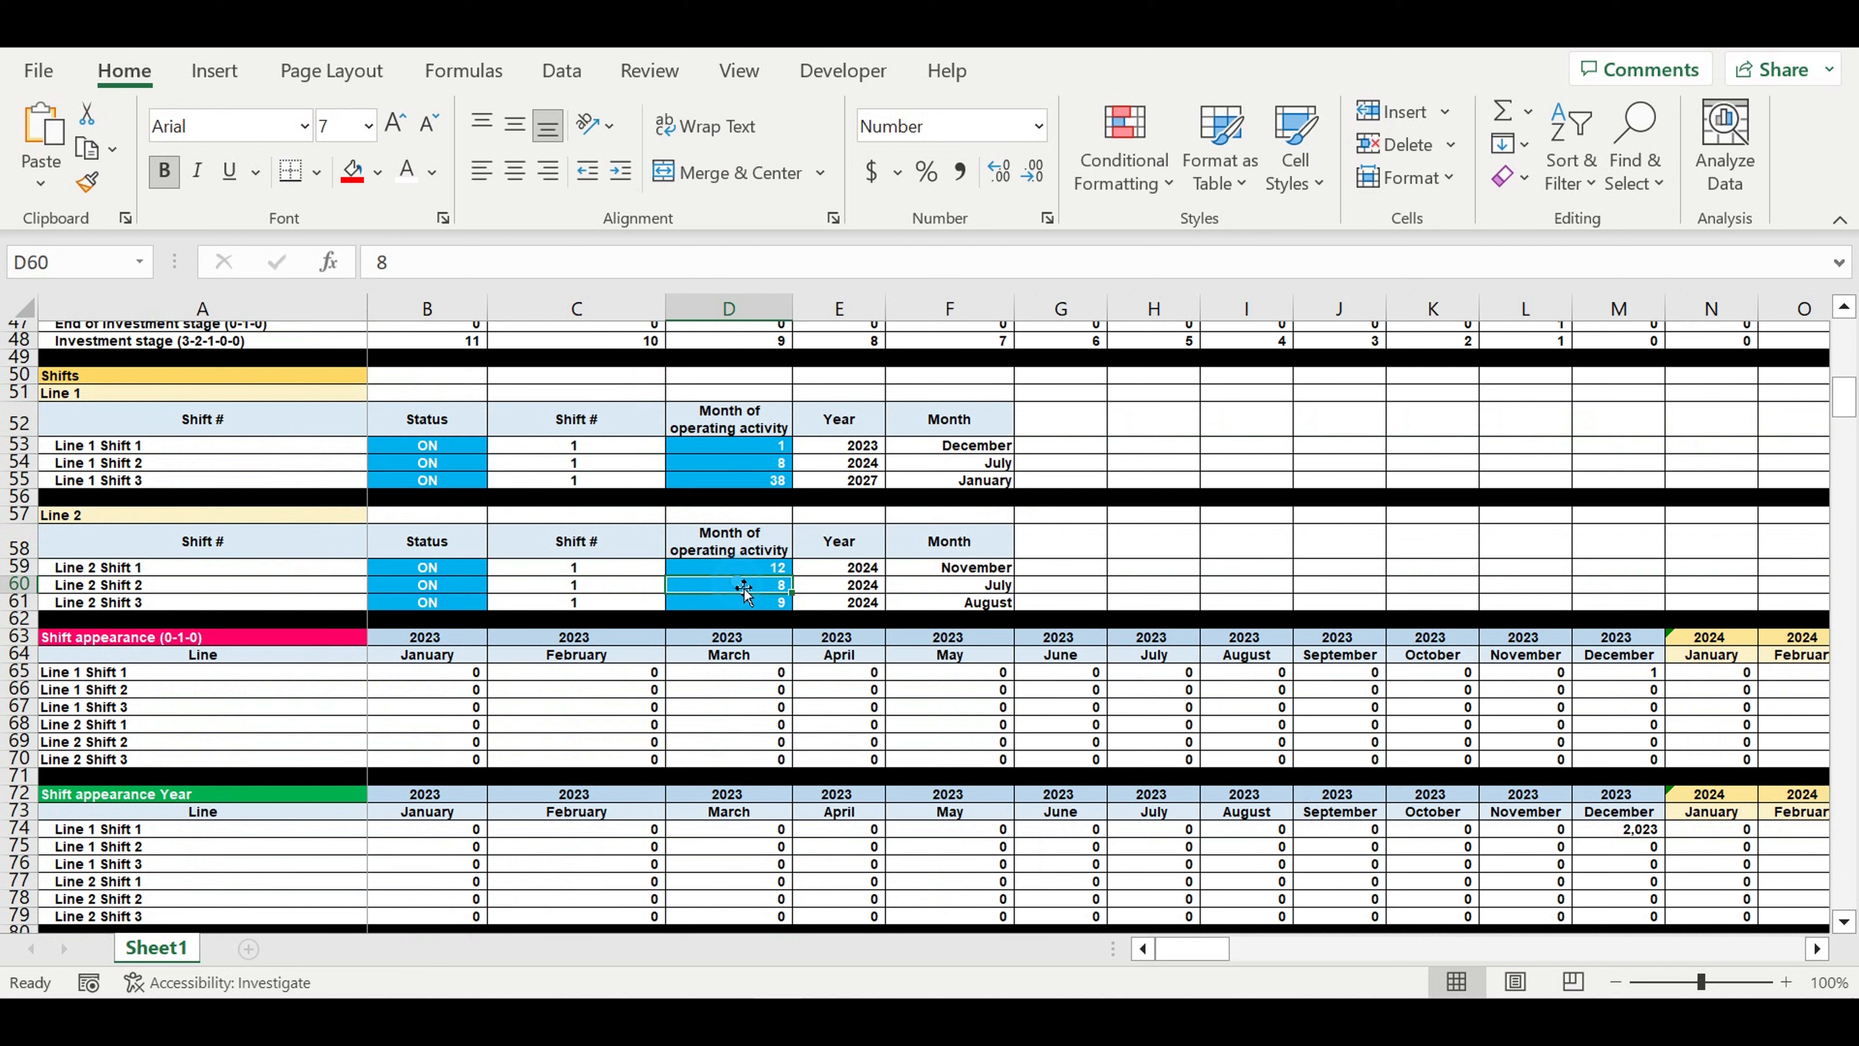
{"action": "left_click", "coordinate": [165, 591]}
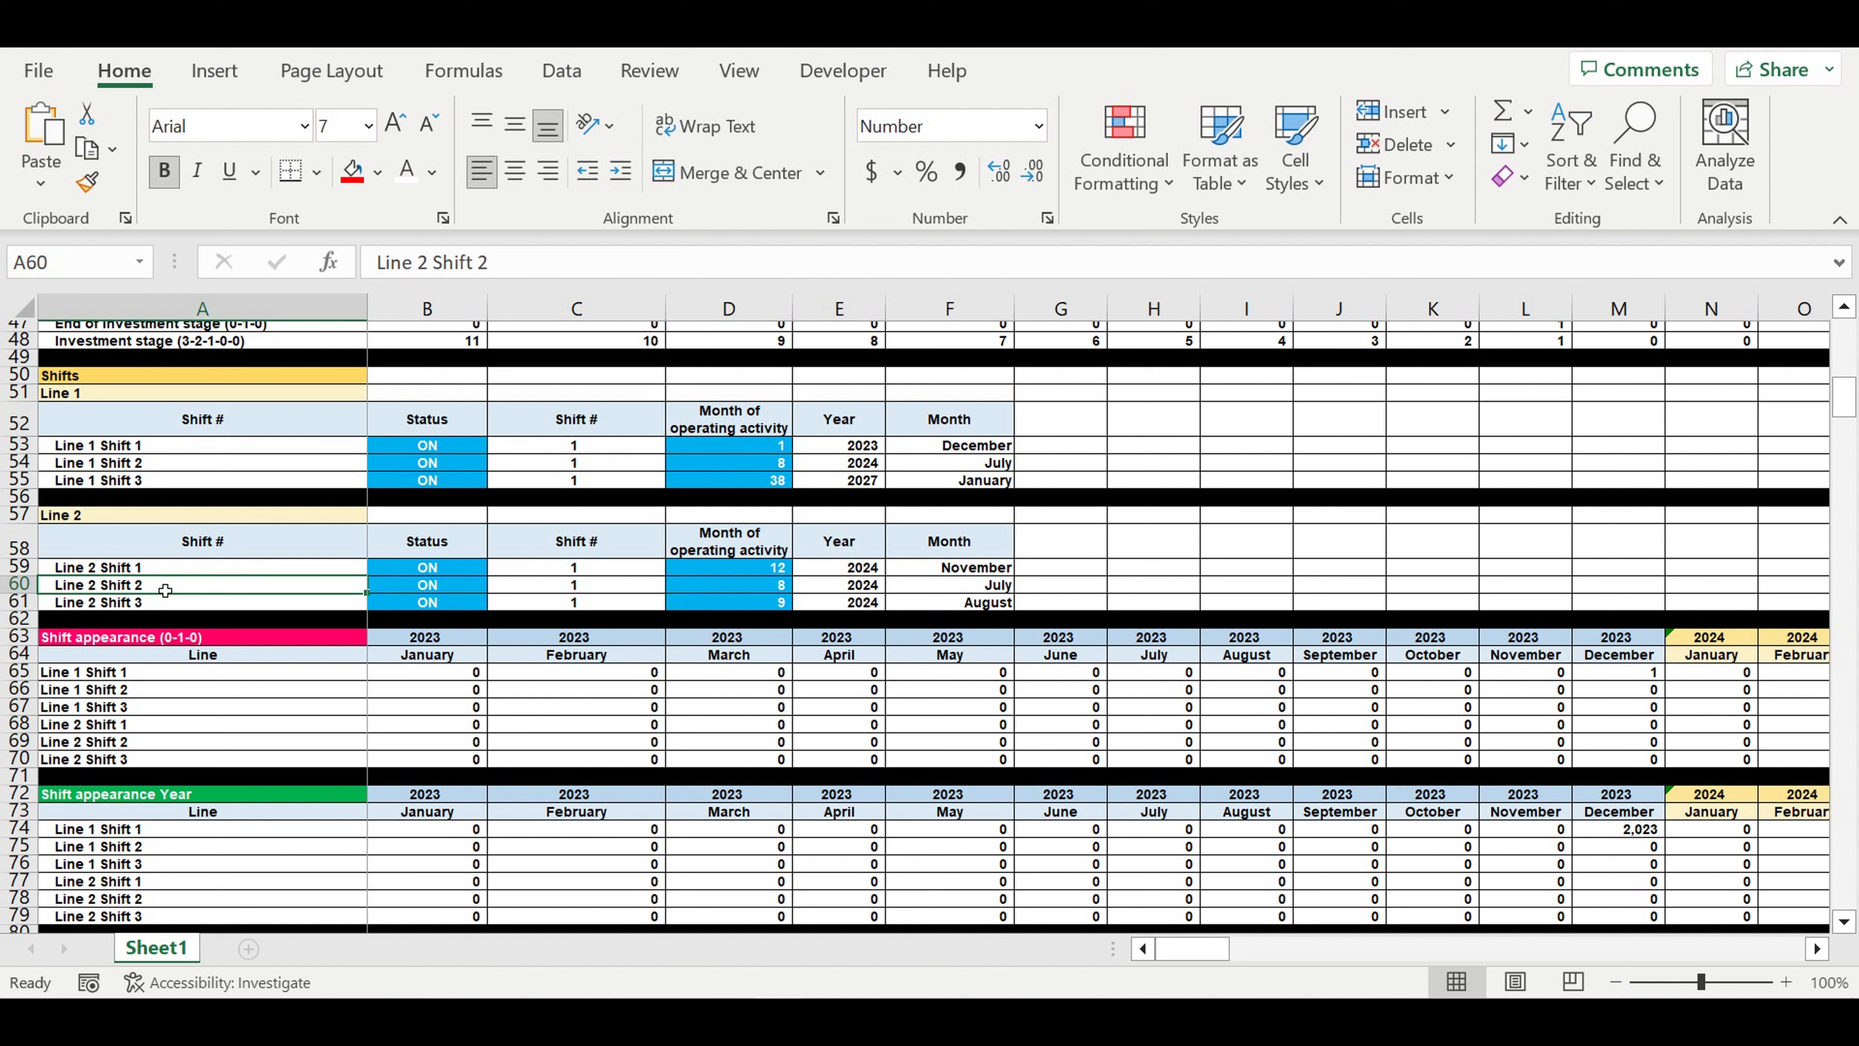
{"action": "left_click", "coordinate": [721, 586]}
{"action": "type", "text": "18"}
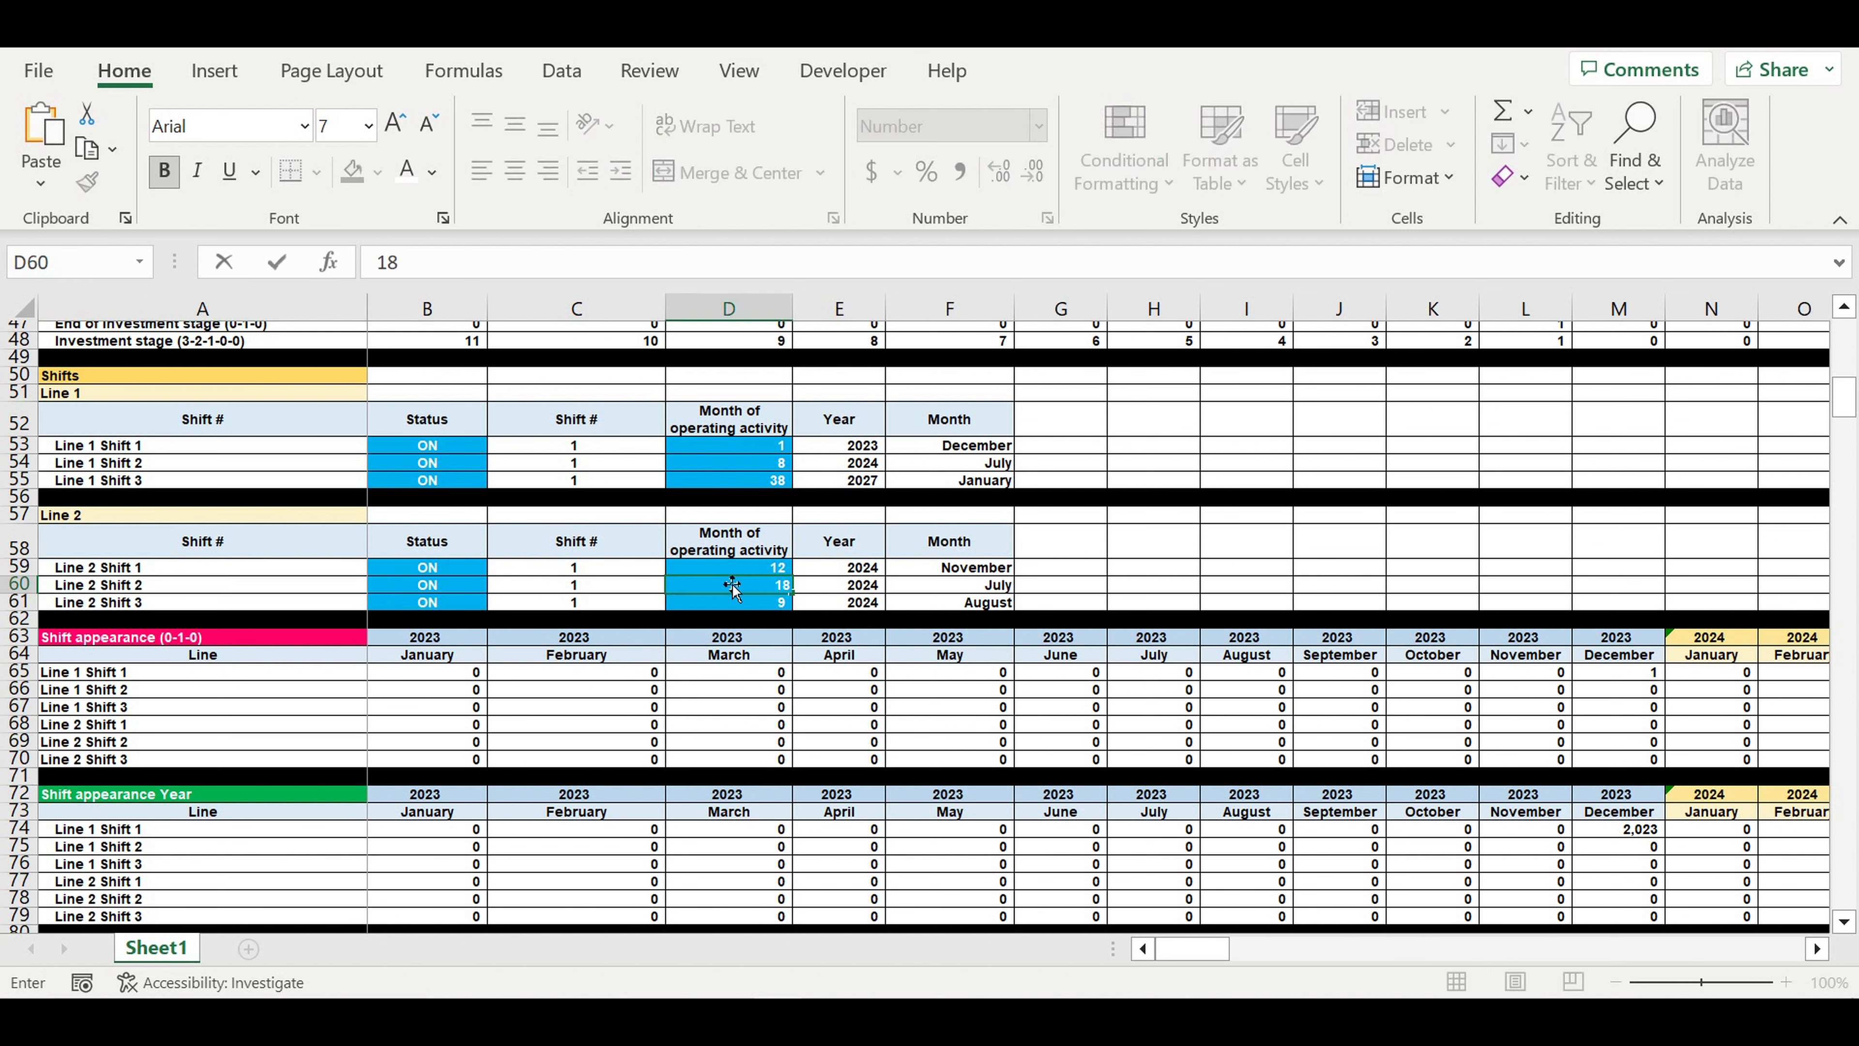
{"action": "key", "text": "Return"}
{"action": "left_click", "coordinate": [757, 588]}
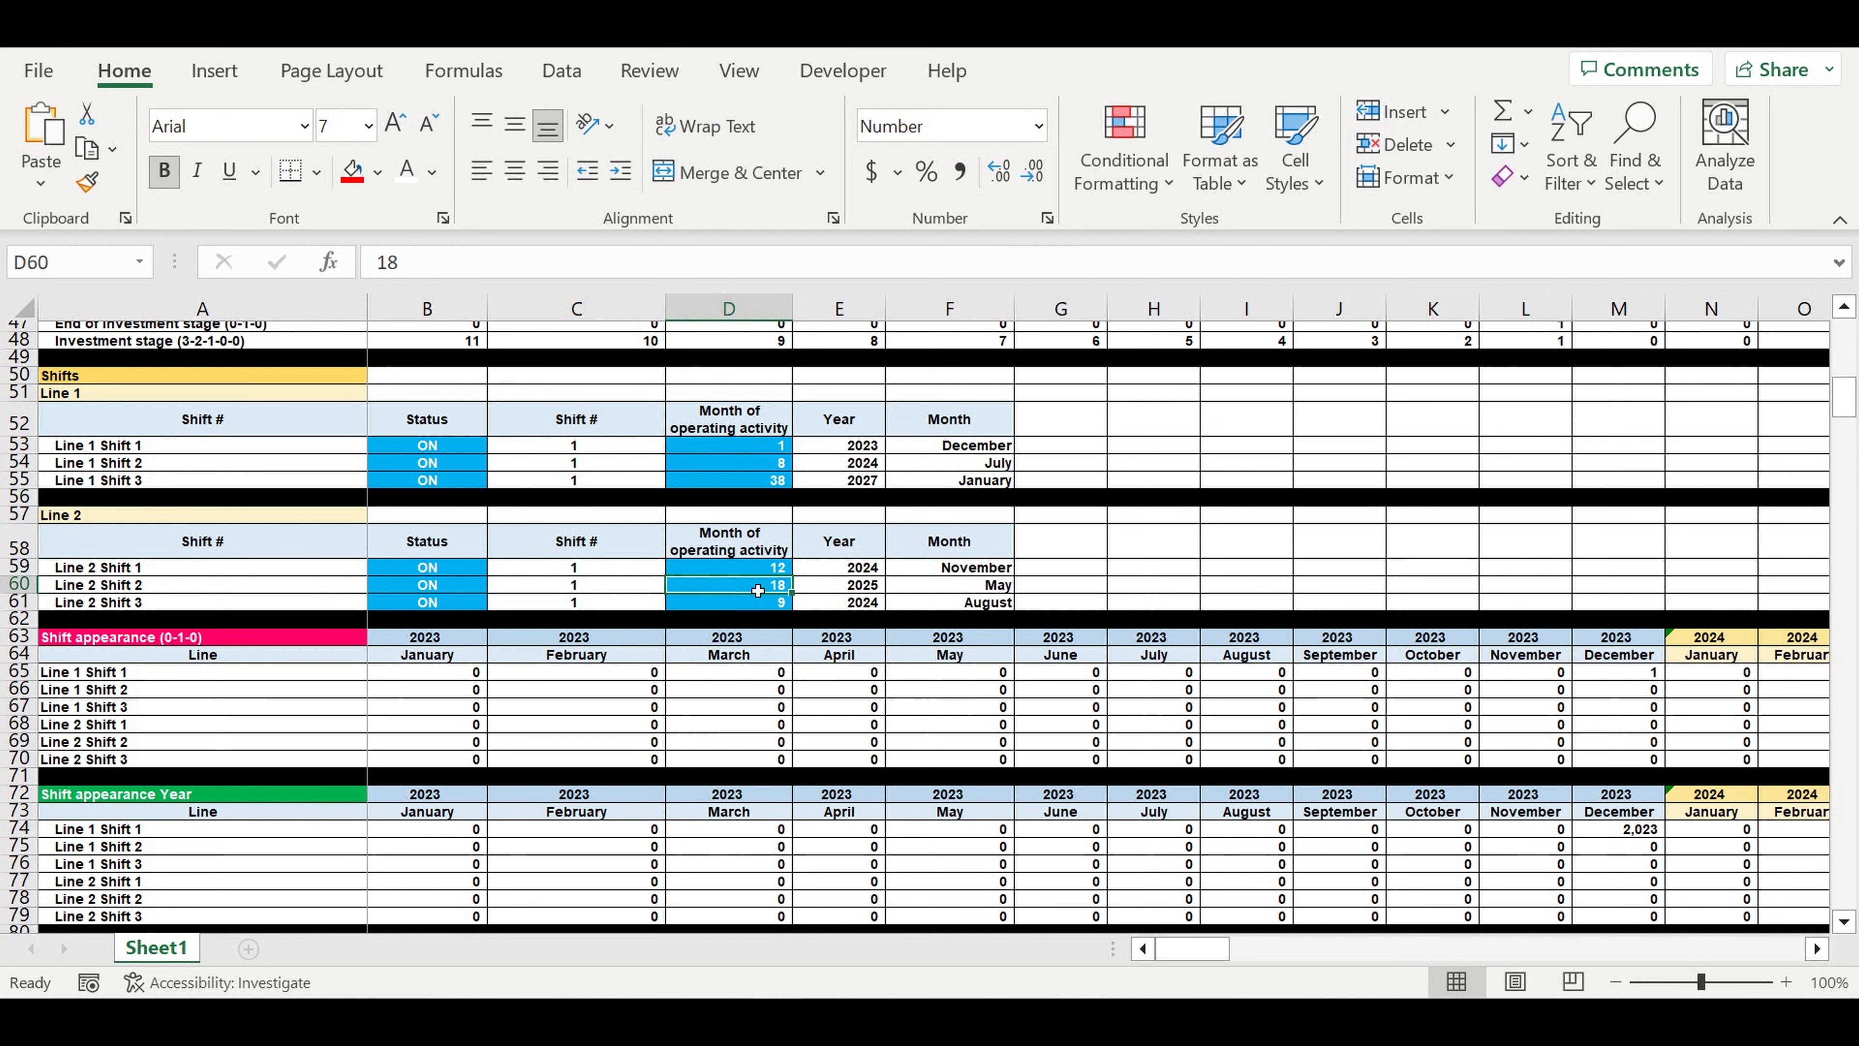
{"action": "left_click", "coordinate": [856, 590]}
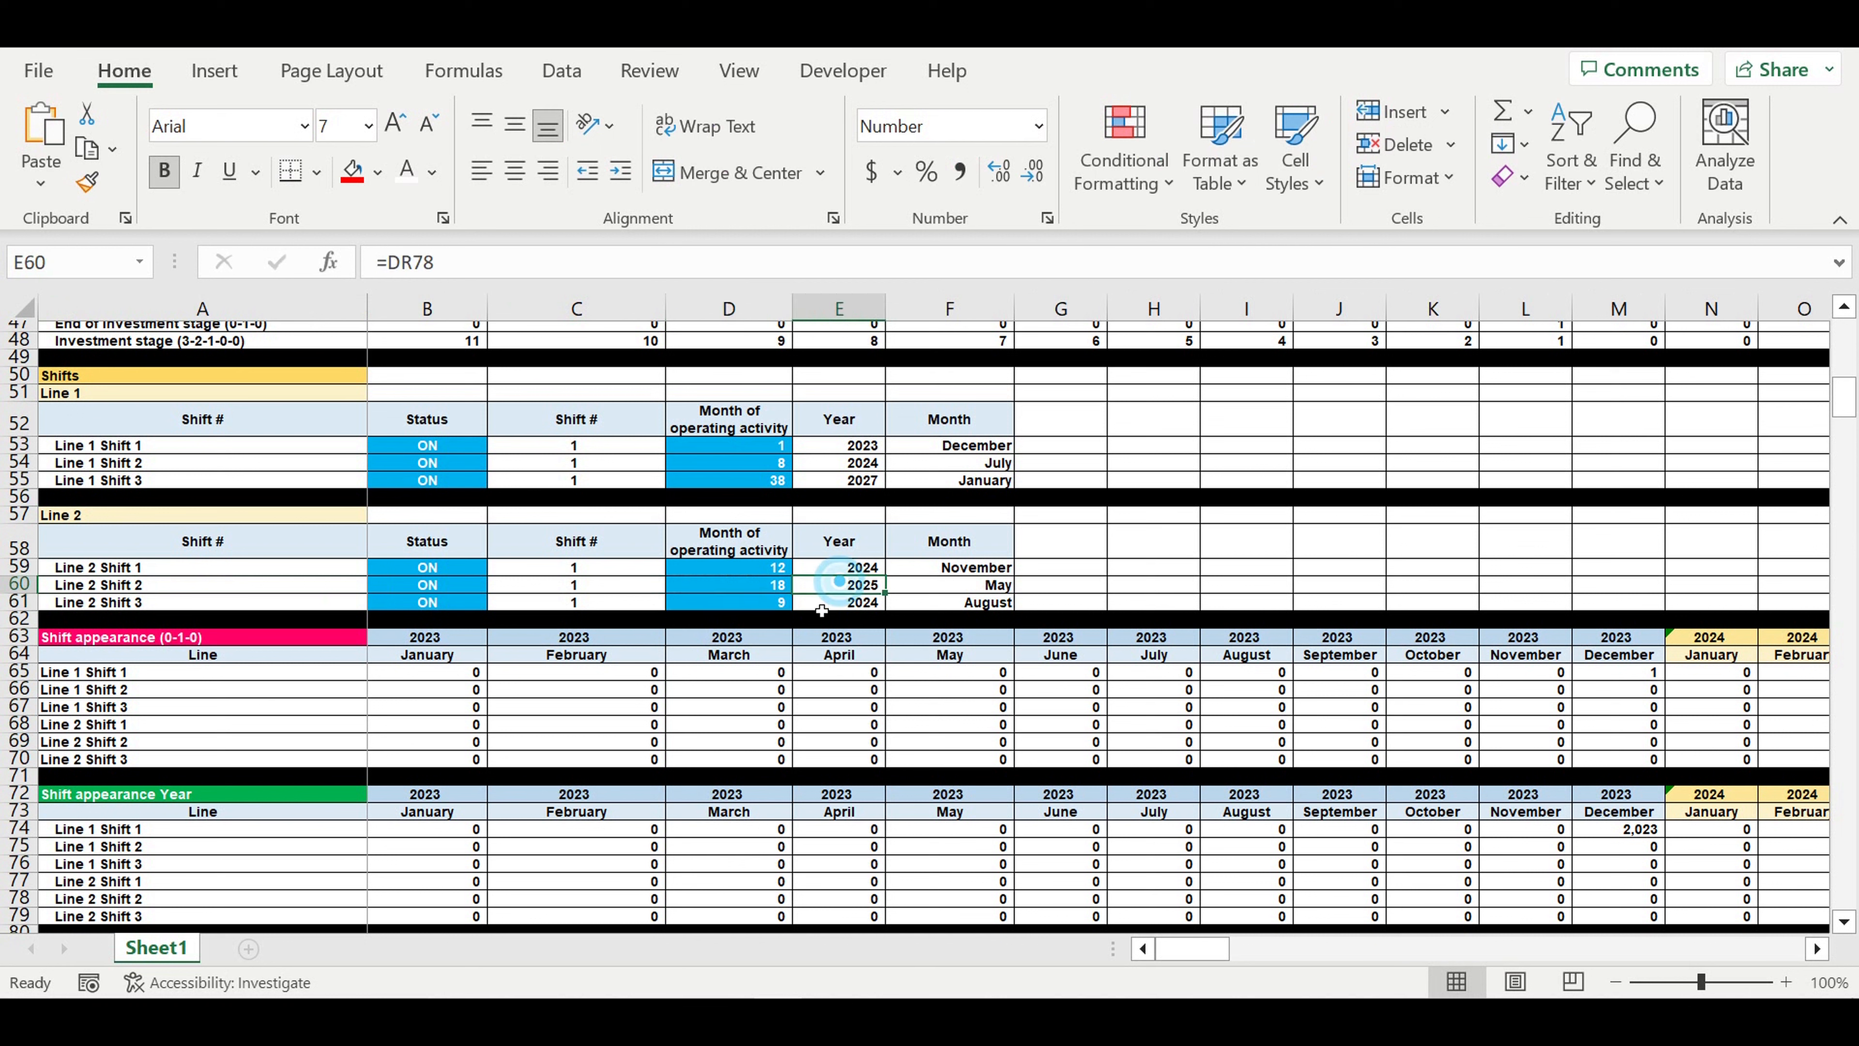
- Set the month of operating activity for Line 2 Shift 3 to 25 and check its start year and month
{"action": "left_click", "coordinate": [747, 604]}
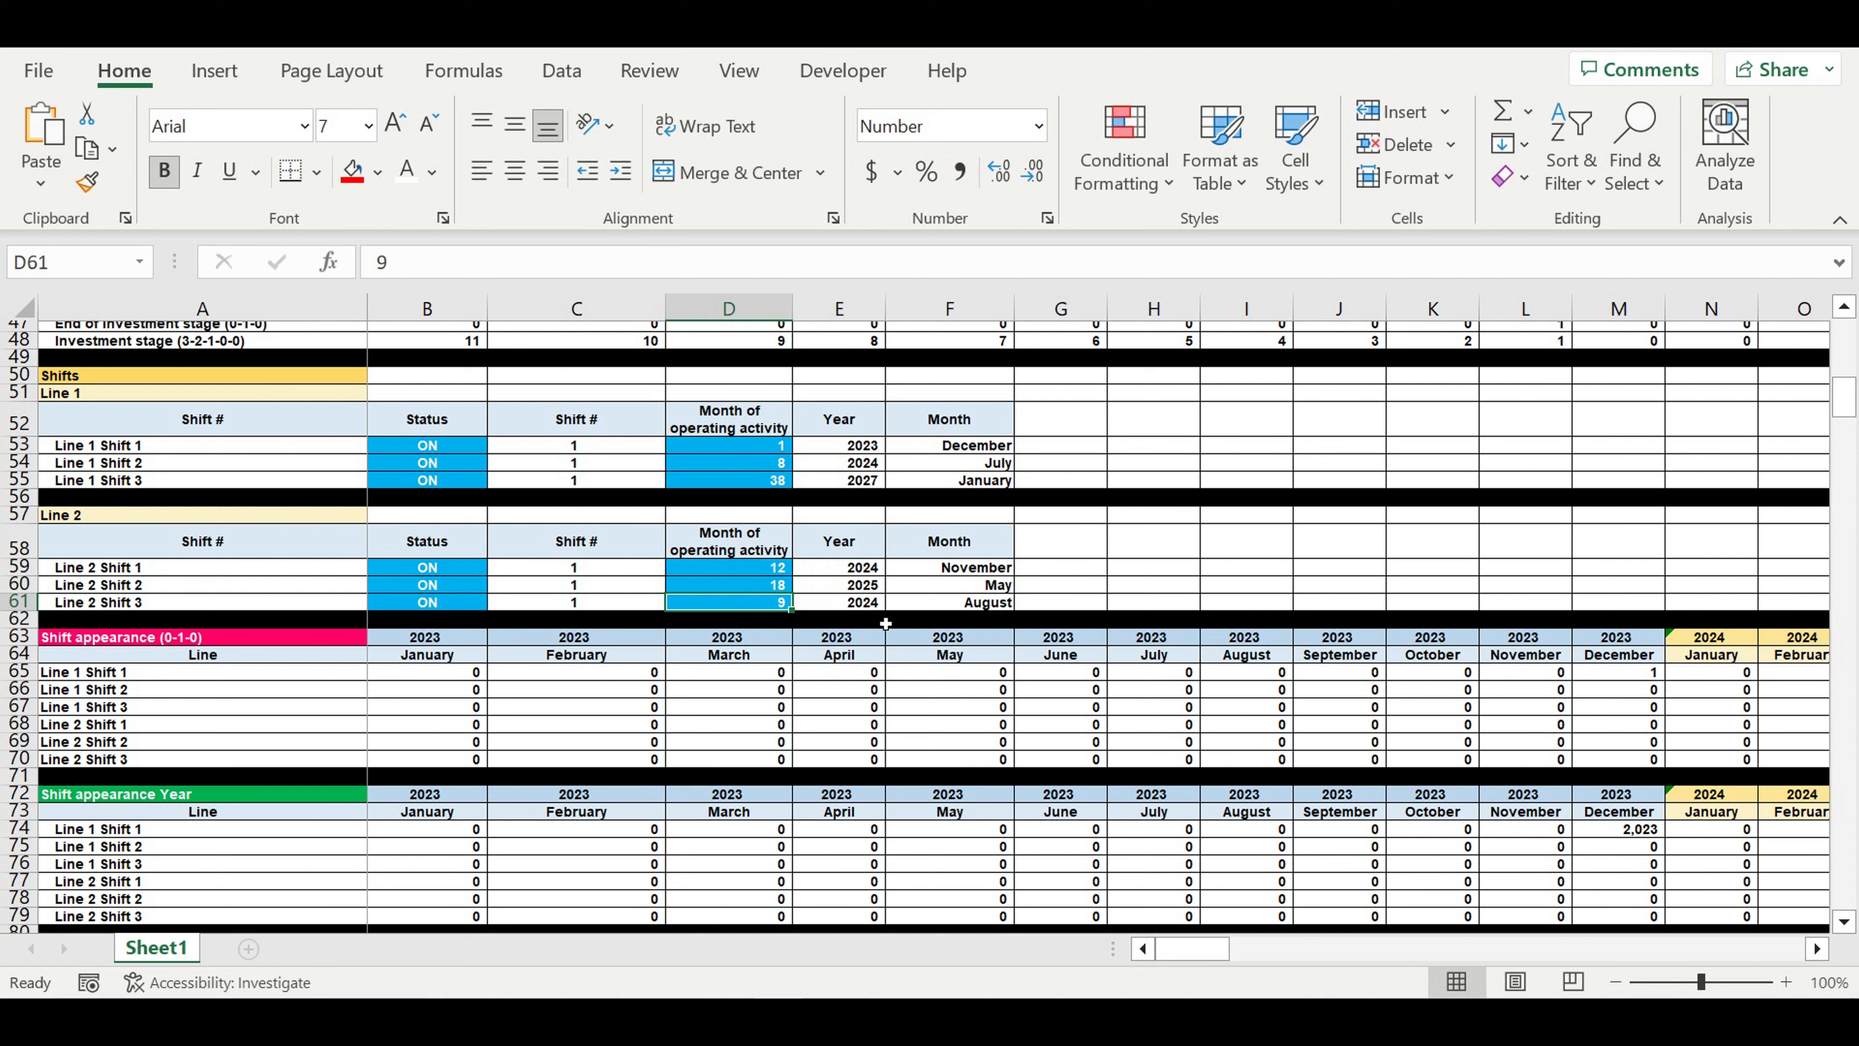
{"action": "type", "text": "2"}
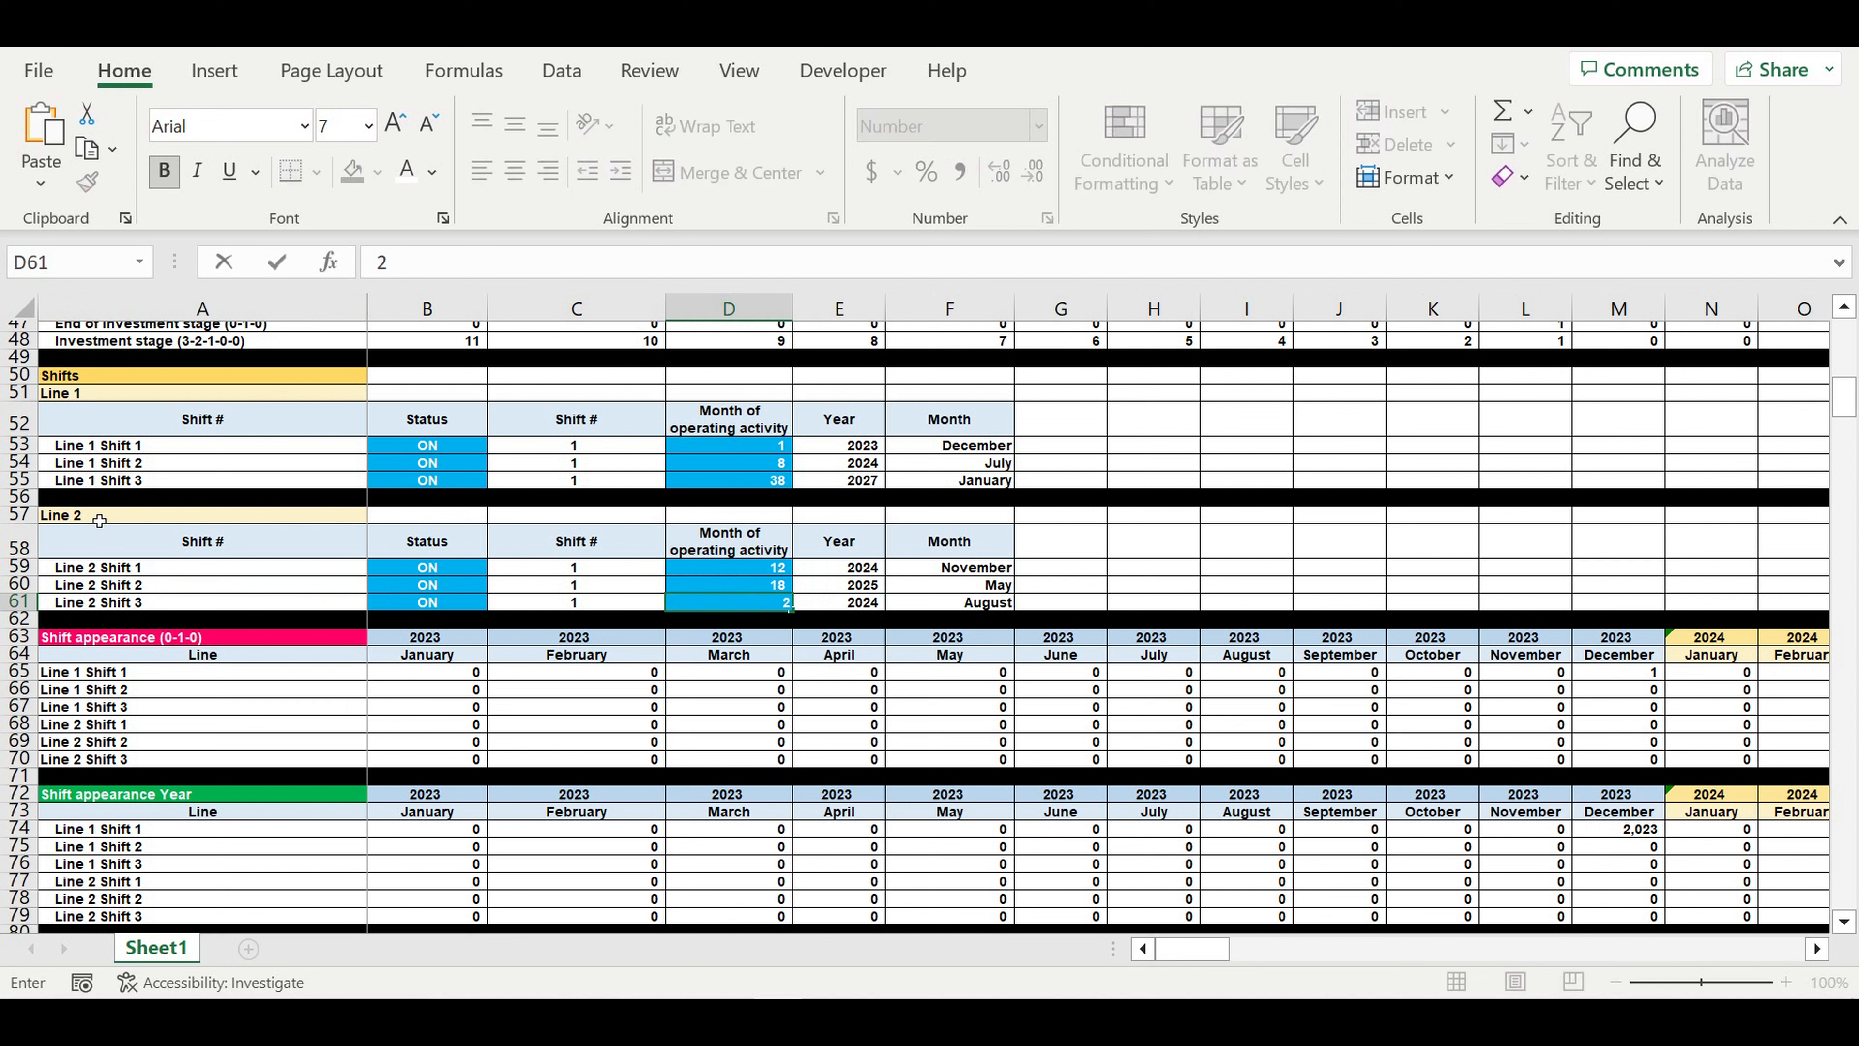
{"action": "type", "text": "5"}
{"action": "key", "text": "Return"}
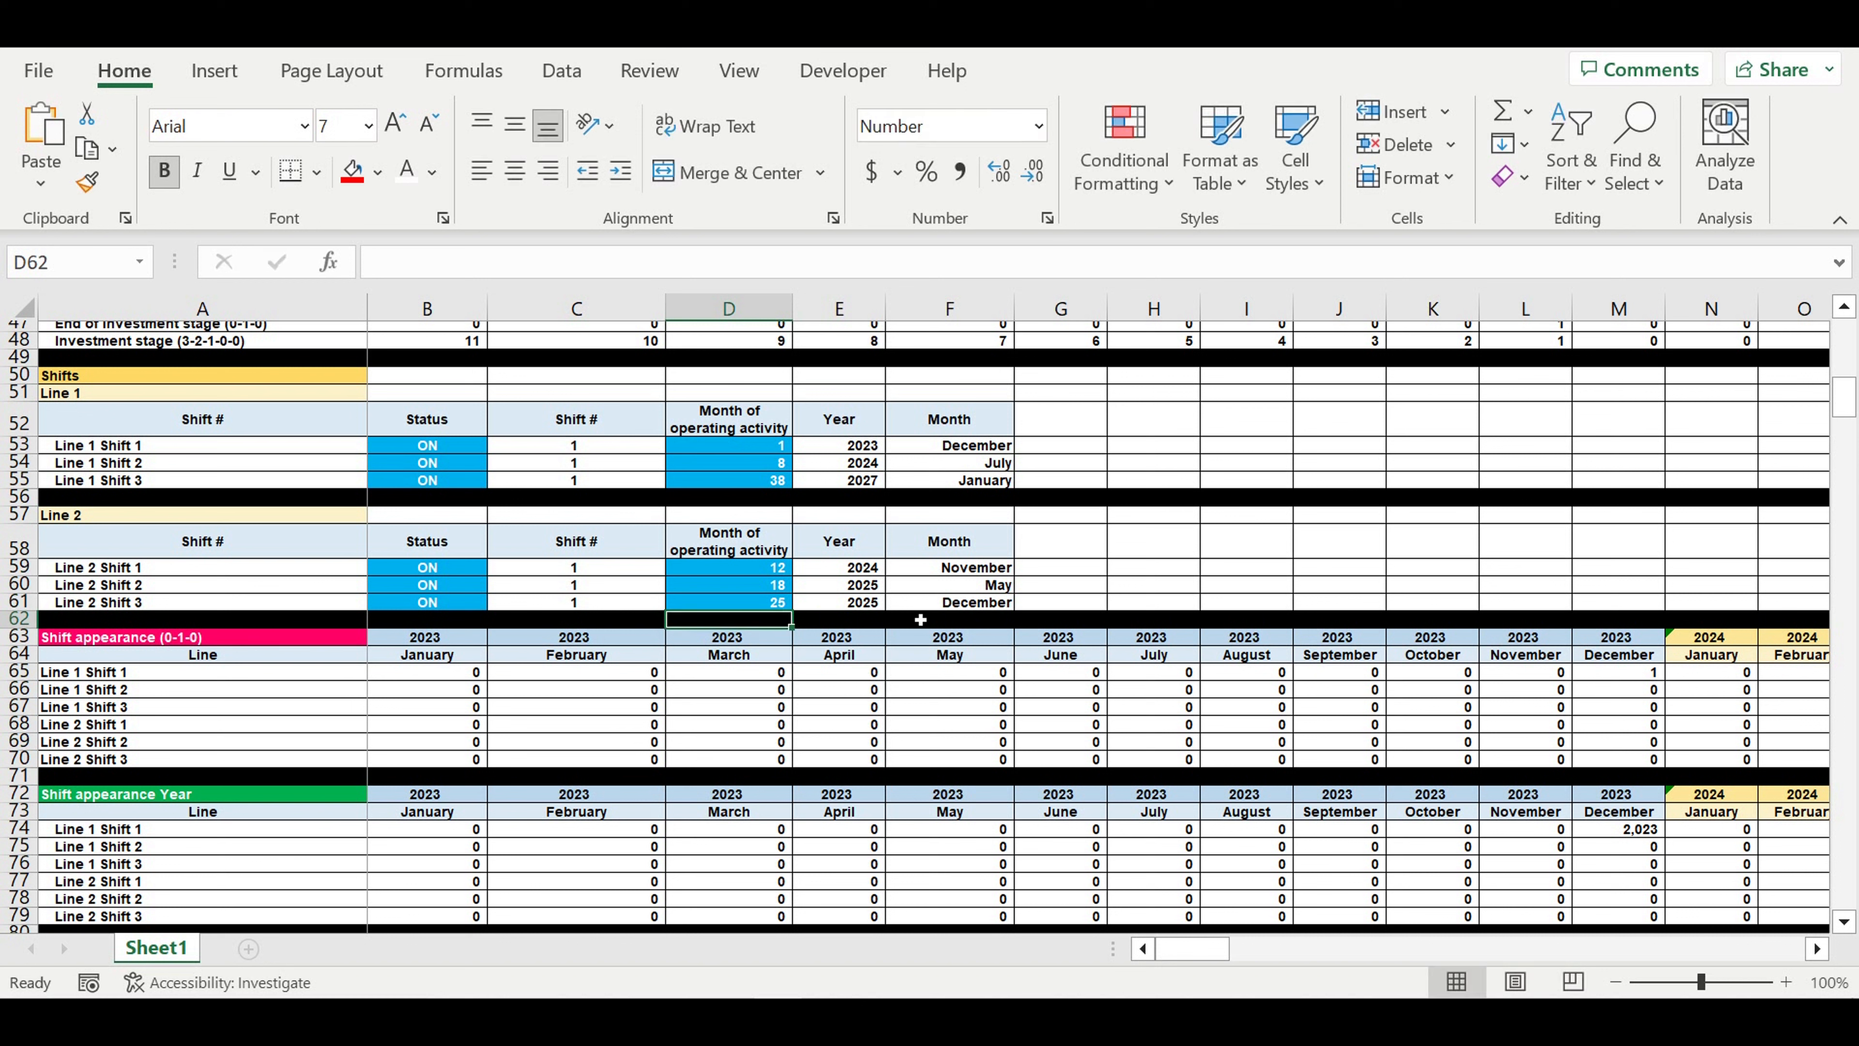
{"action": "left_click_drag", "start_coordinate": [949, 606], "coordinate": [862, 603]}
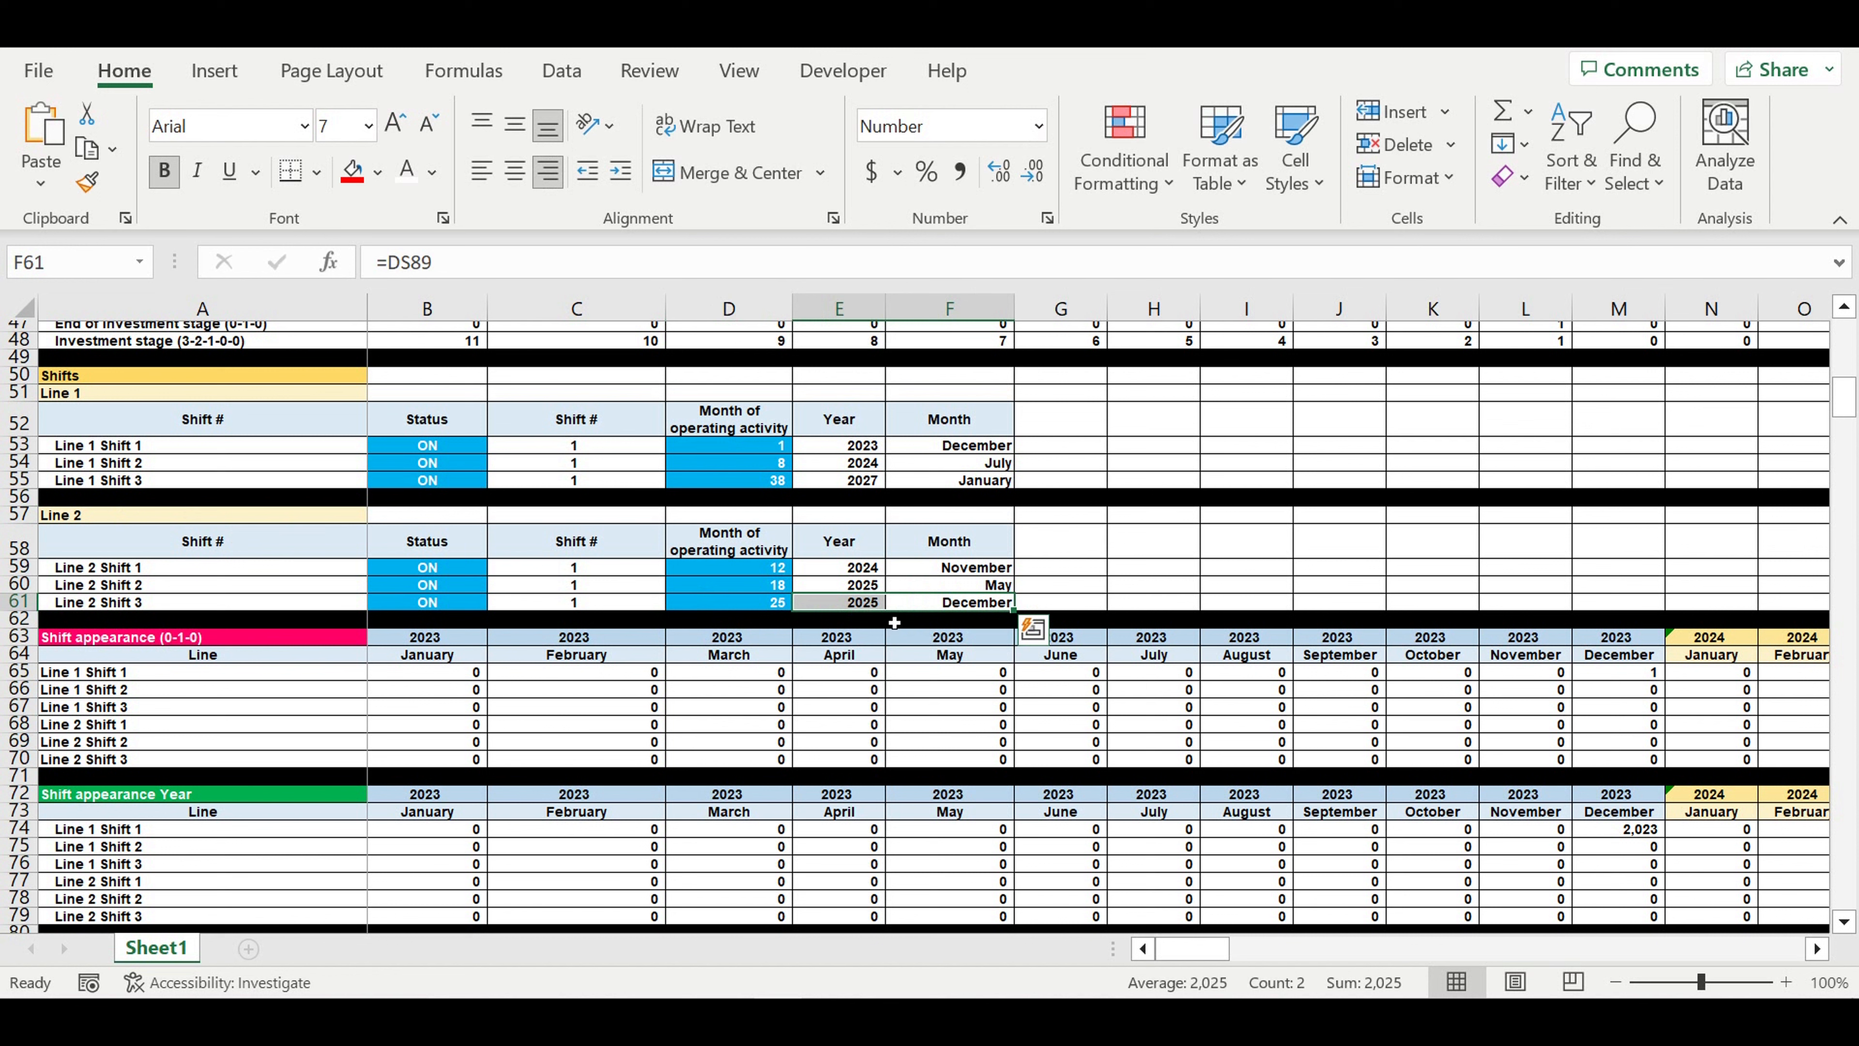
{"action": "left_click", "coordinate": [875, 674]}
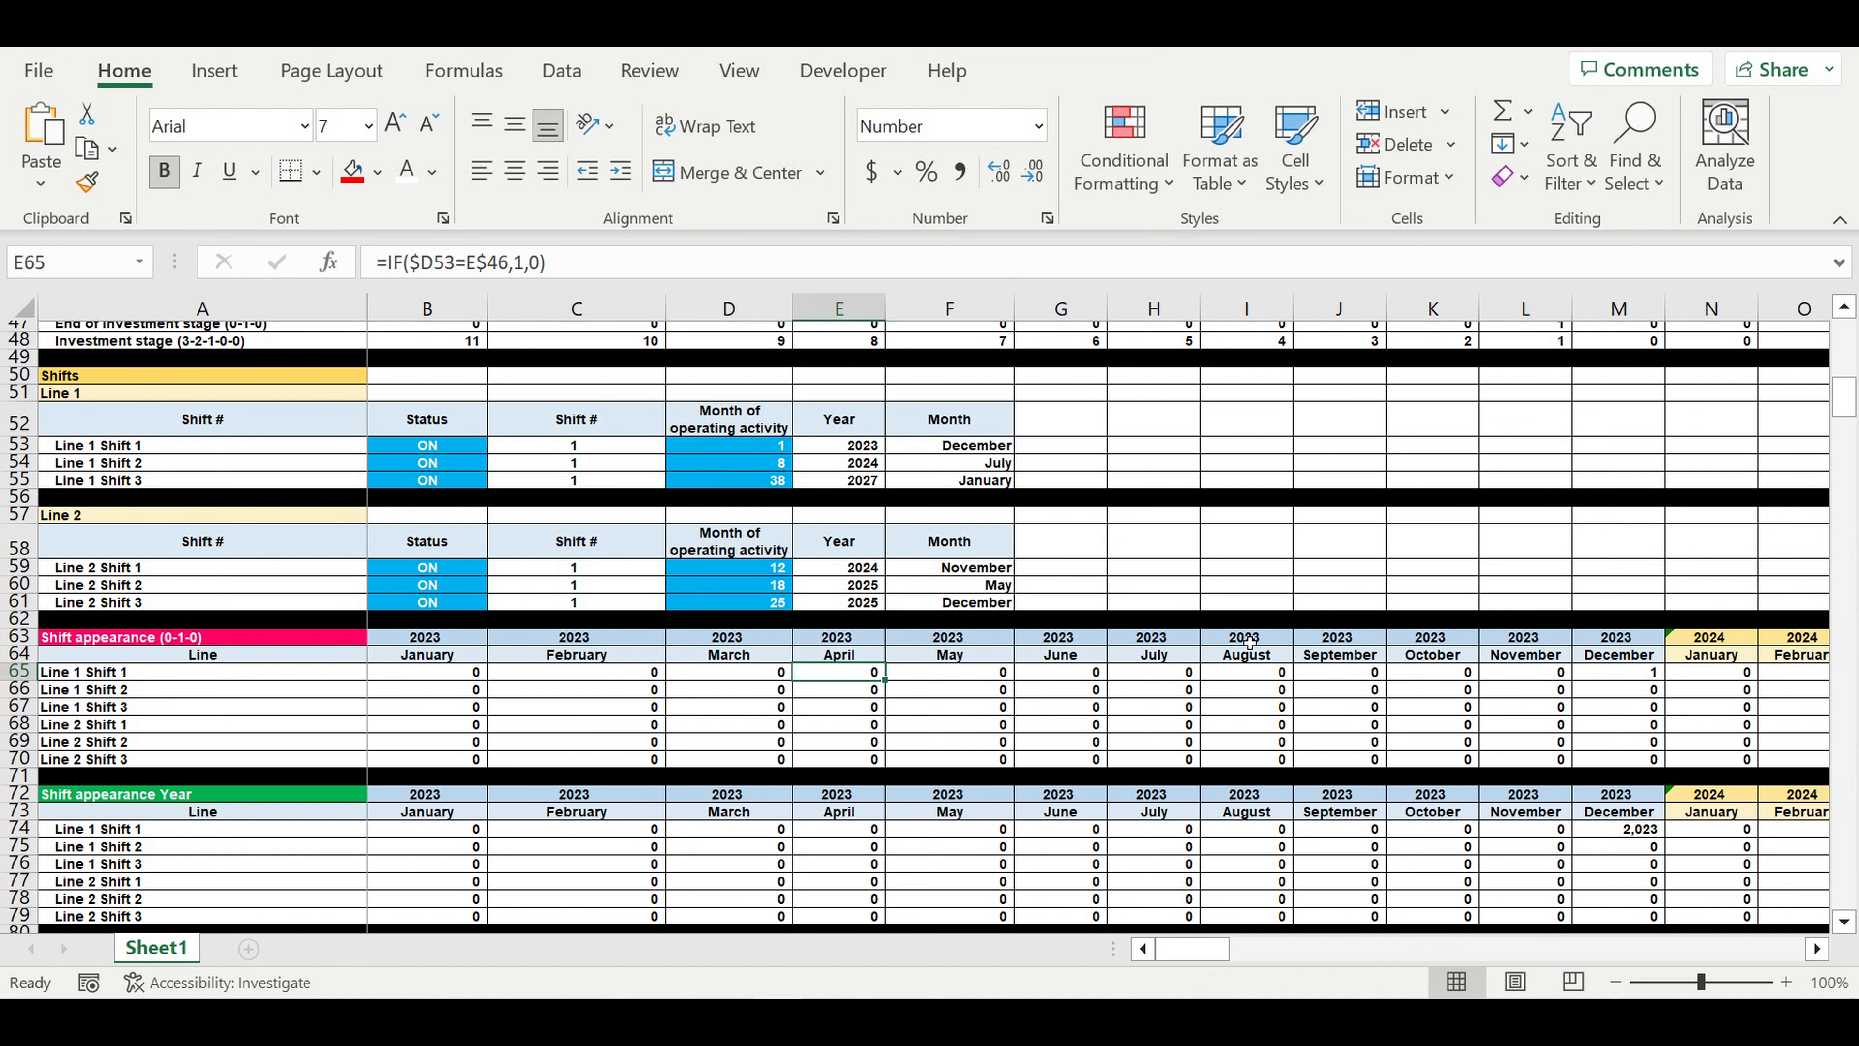
- Set the status of Line 2 to ON in the Production lines table
{"action": "left_click_drag", "start_coordinate": [1854, 831], "coordinate": [1856, 951]}
{"action": "scroll", "coordinate": [1394, 765], "scroll_direction": "down", "scroll_amount": 3}
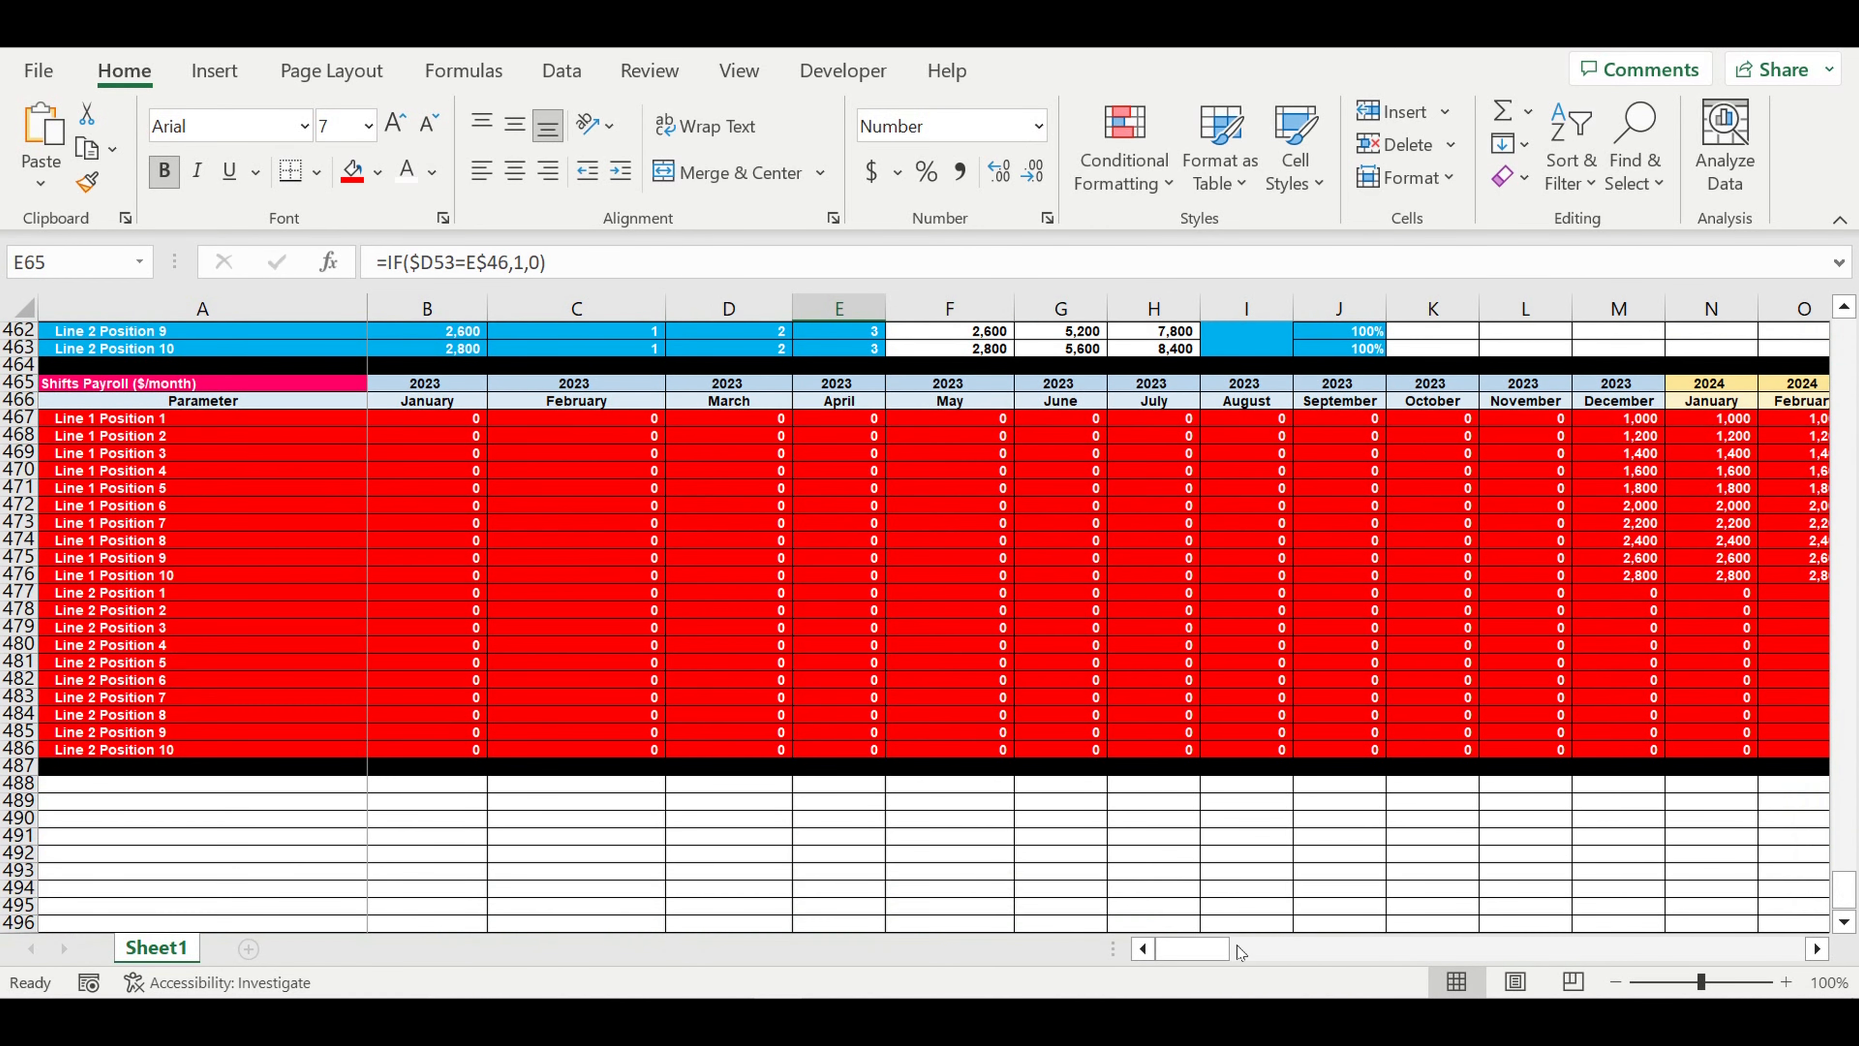
{"action": "mouse_move", "coordinate": [1235, 950]}
{"action": "left_mouse_down"}
{"action": "mouse_move", "coordinate": [1530, 947]}
{"action": "mouse_move", "coordinate": [1200, 949]}
{"action": "left_mouse_up"}
{"action": "left_click_drag", "start_coordinate": [1844, 890], "coordinate": [1845, 340]}
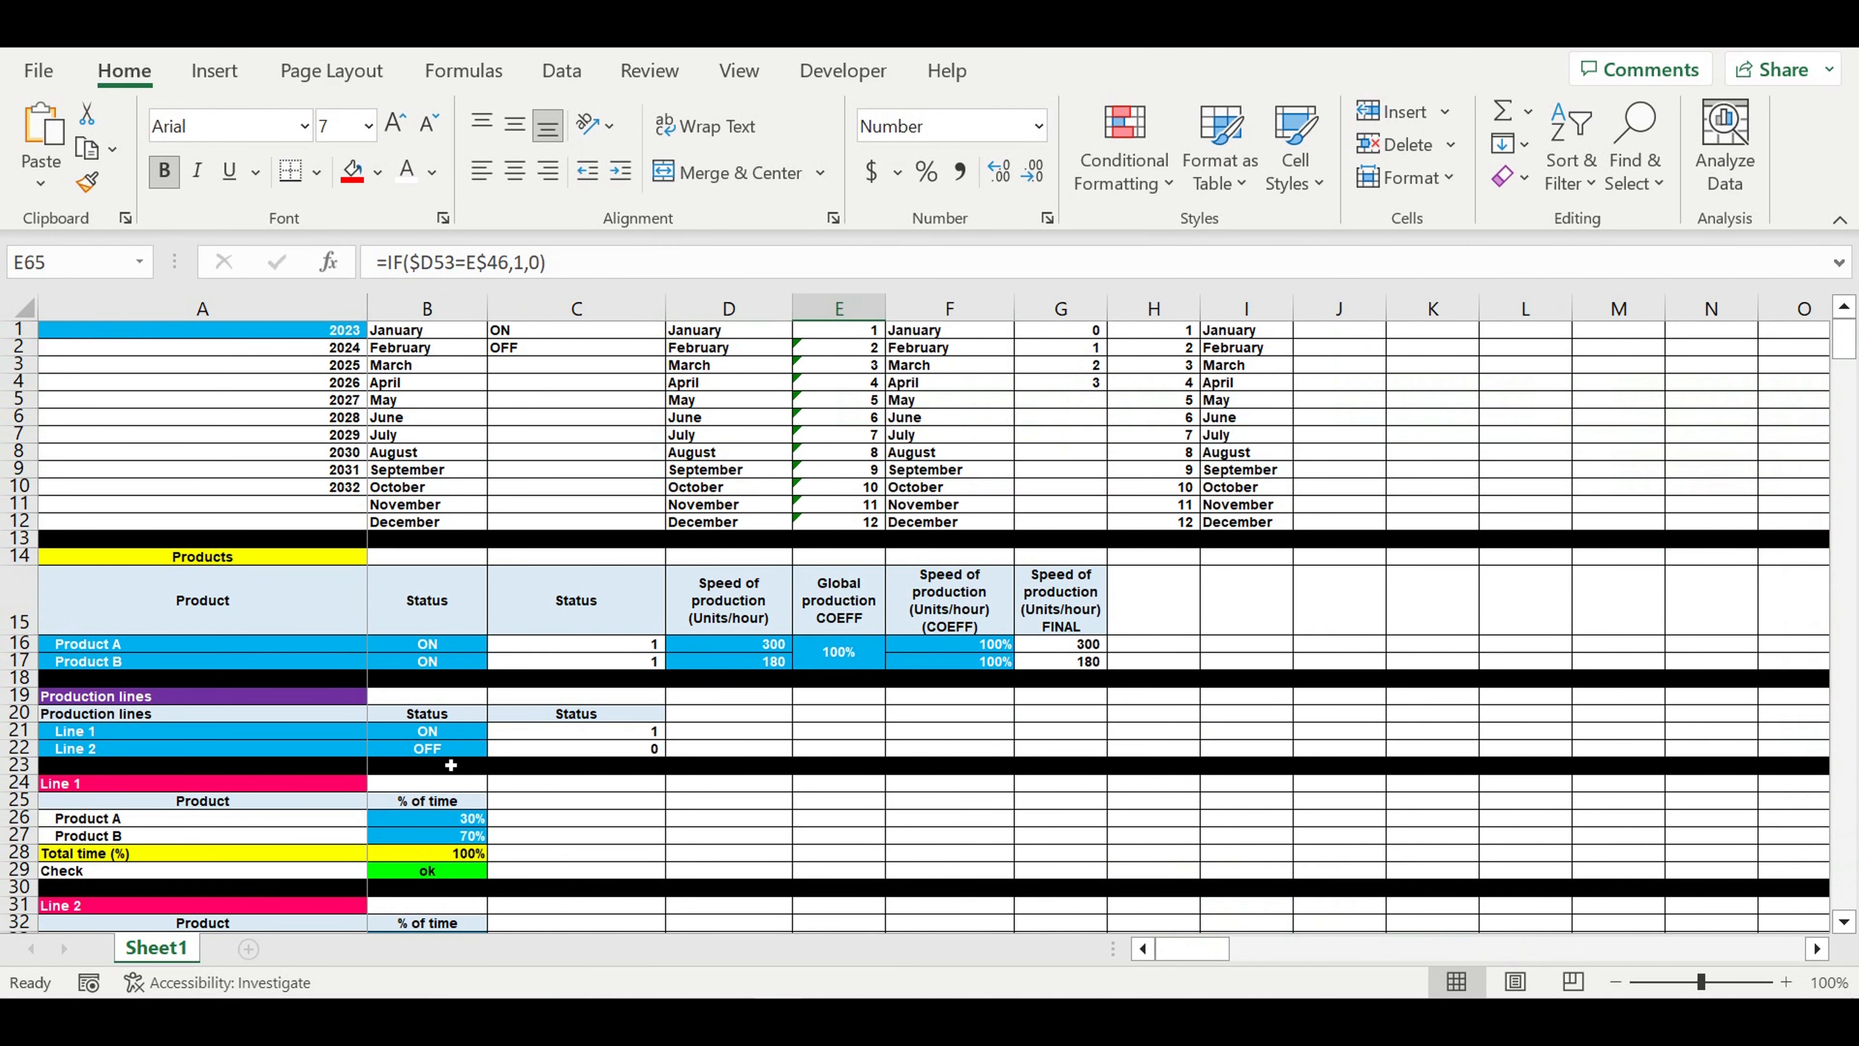
{"action": "left_click", "coordinate": [439, 747]}
{"action": "left_click", "coordinate": [498, 747]}
{"action": "left_click", "coordinate": [432, 766]}
{"action": "left_click", "coordinate": [728, 765]}
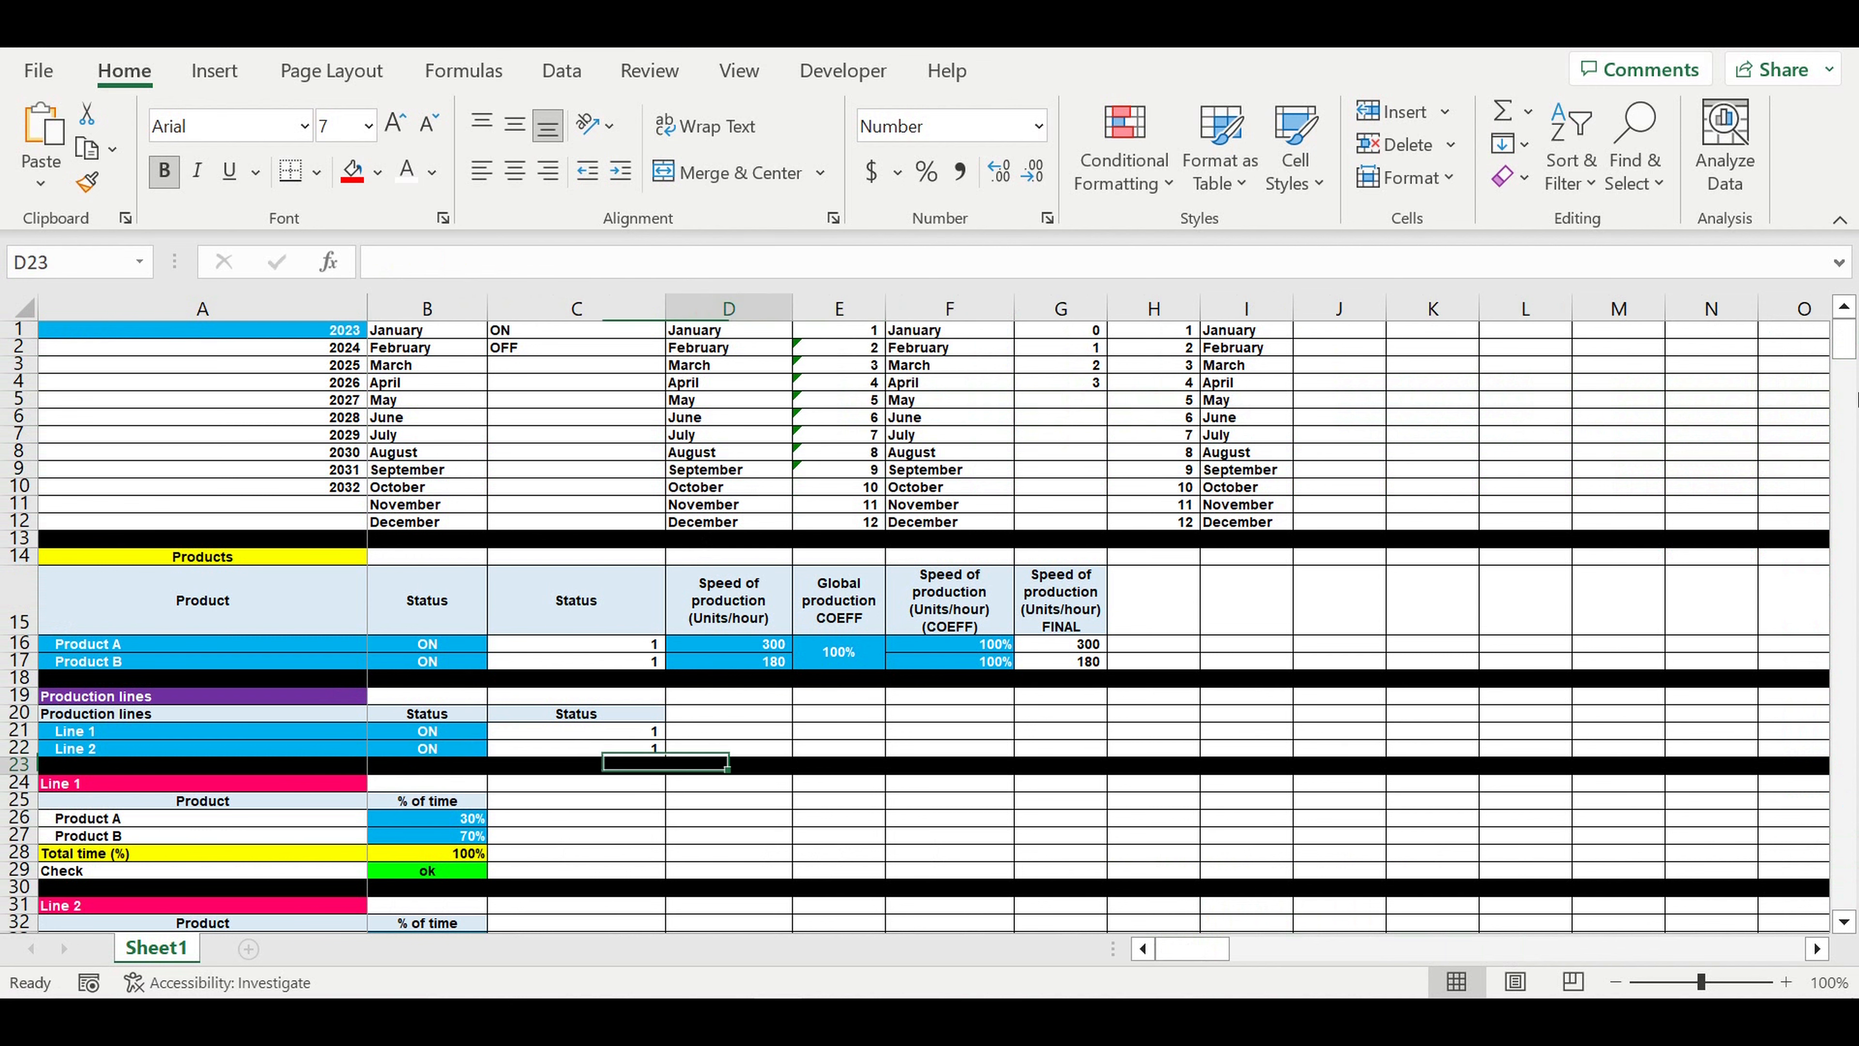
- Check the payroll of all ten Line 2 positions in November 2024 in the Shifts Payroll table
{"action": "left_click_drag", "start_coordinate": [1853, 344], "coordinate": [1848, 891]}
{"action": "left_click_drag", "start_coordinate": [1211, 960], "coordinate": [1287, 961]}
{"action": "left_click_drag", "start_coordinate": [1313, 649], "coordinate": [1313, 802]}
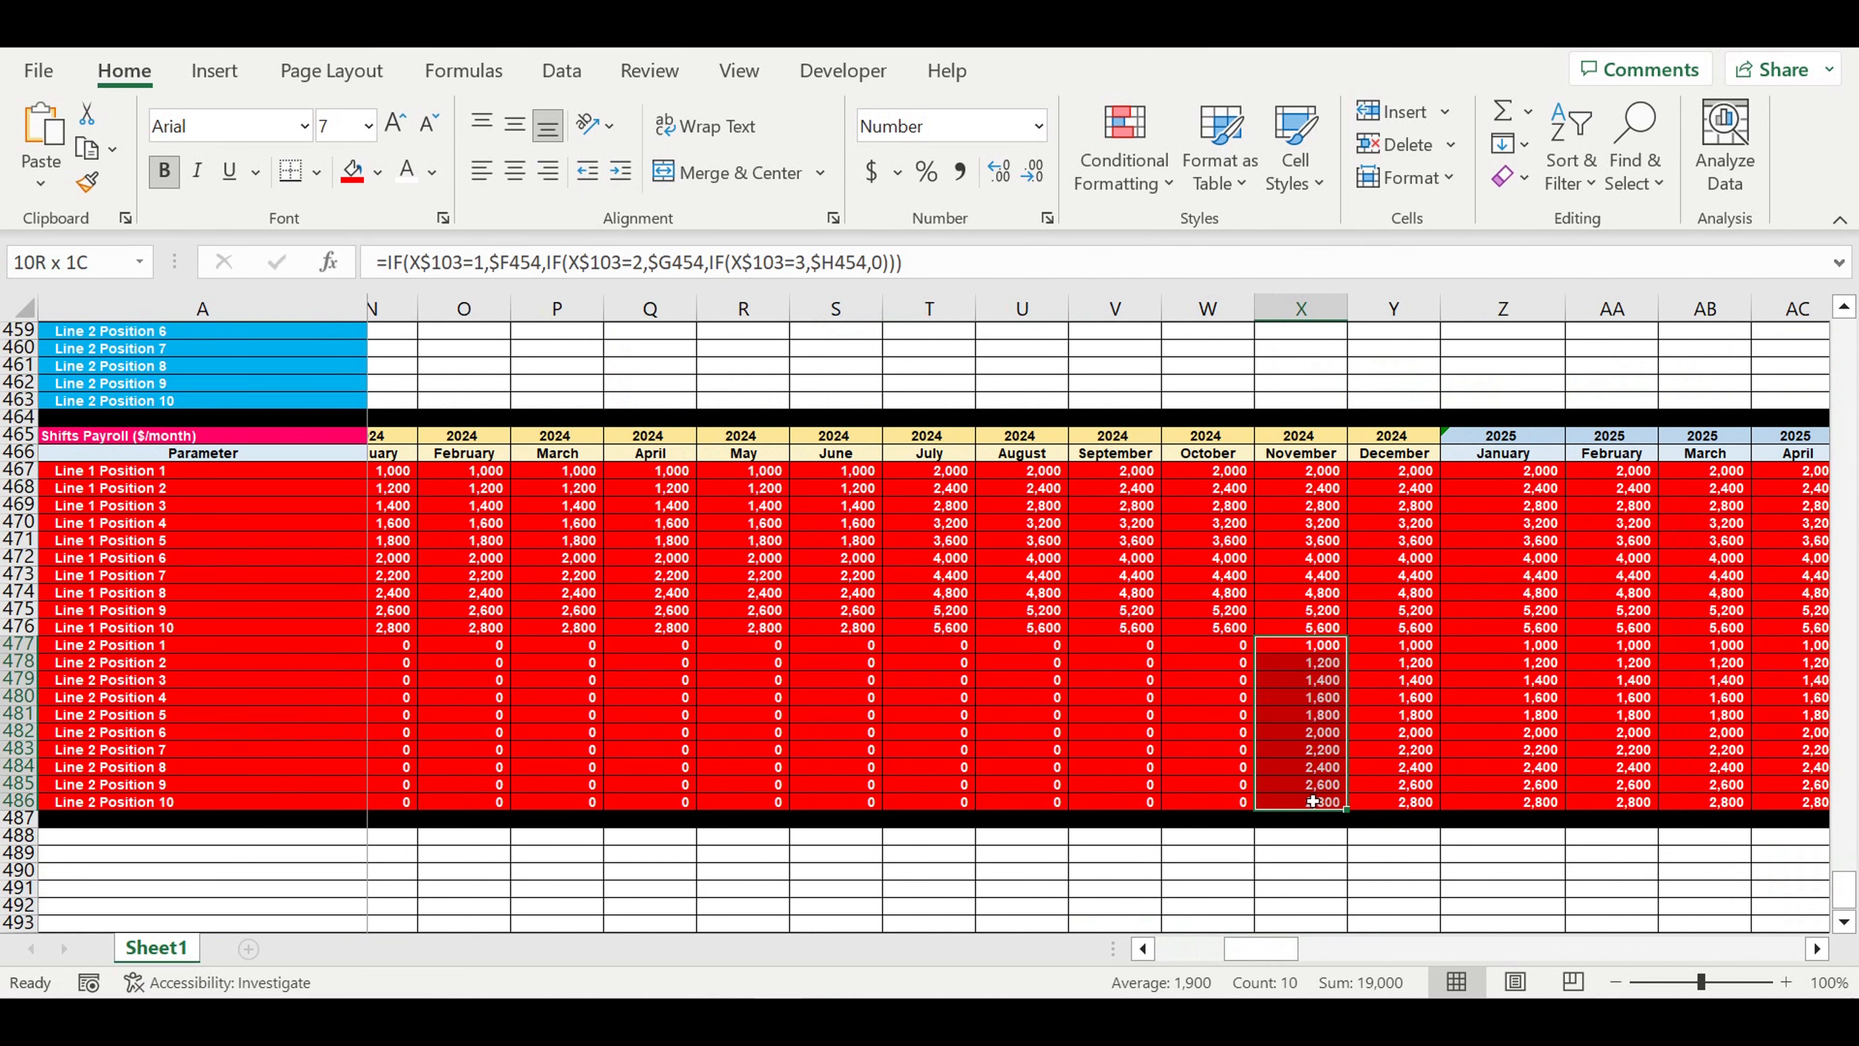
{"action": "left_click_drag", "start_coordinate": [1313, 801], "coordinate": [1313, 801]}
{"action": "scroll", "coordinate": [1357, 749], "scroll_direction": "right", "scroll_amount": 5}
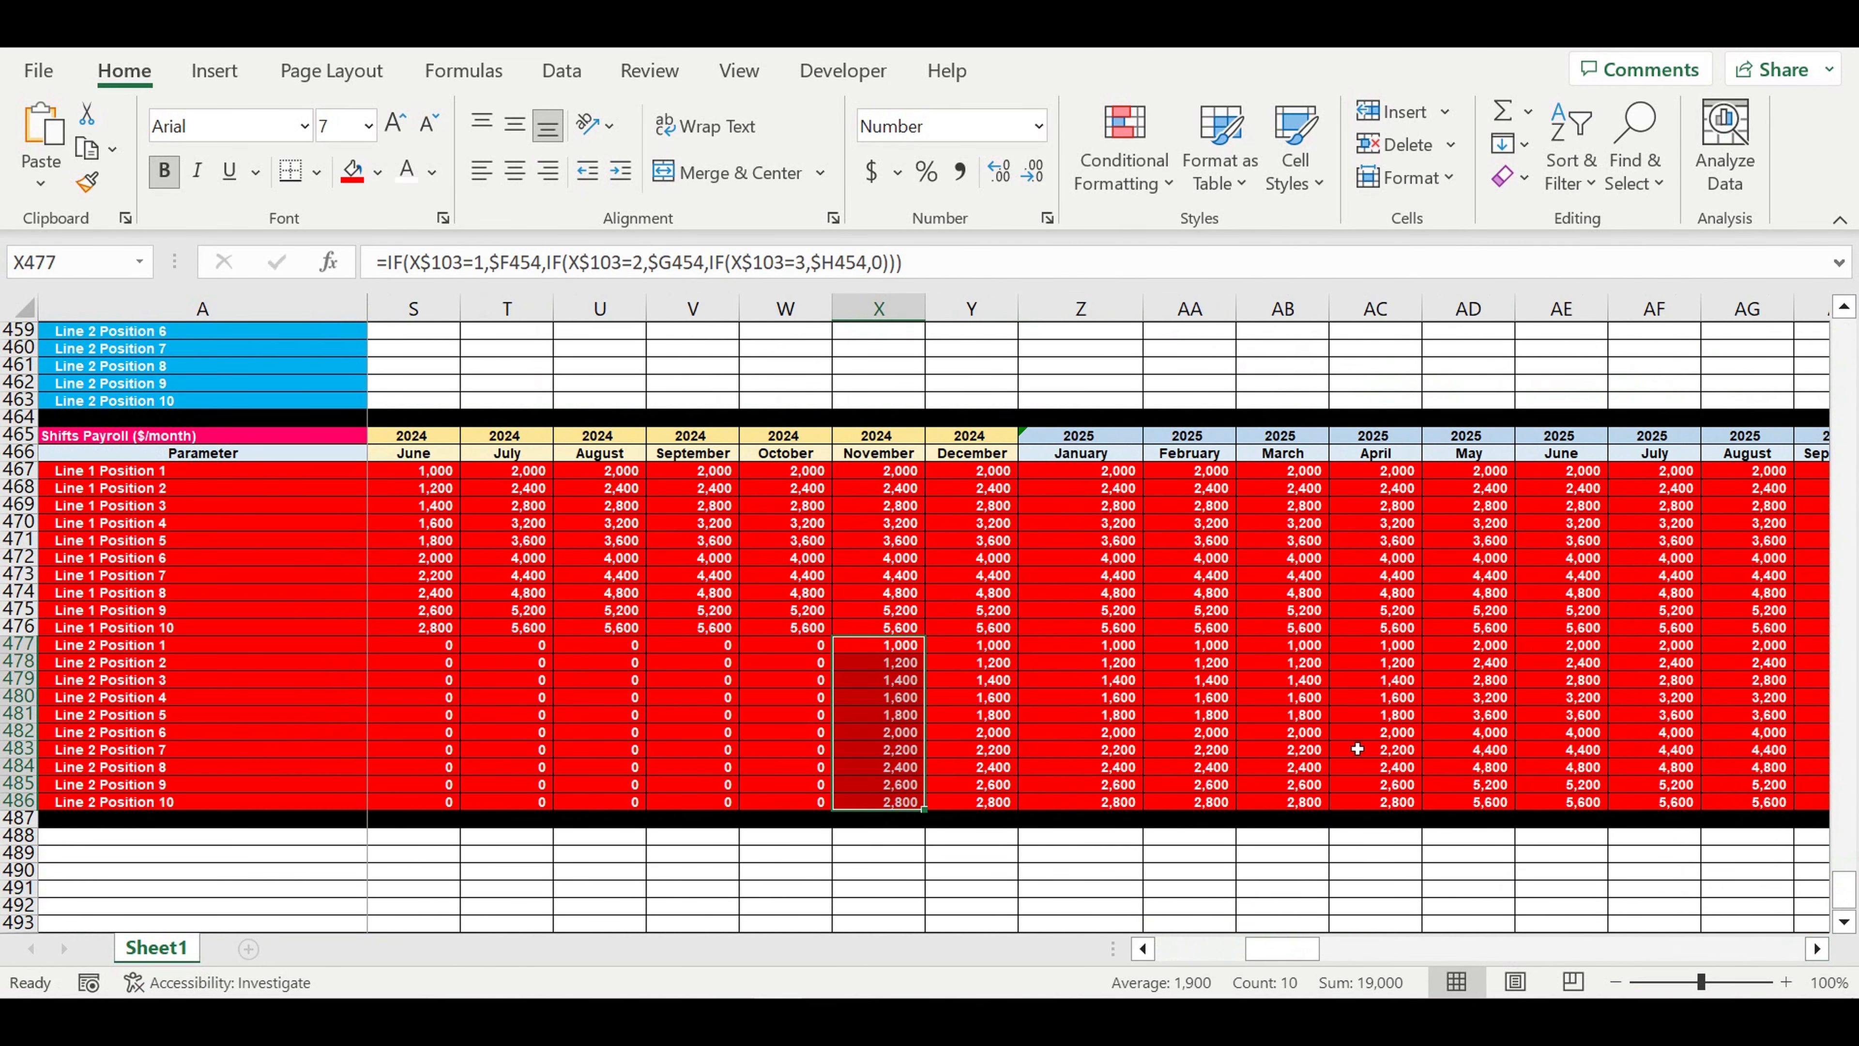
- Compare the Line 2 payroll from November 2024 onward and check all ten positions in May 2025
{"action": "left_click_drag", "start_coordinate": [906, 644], "coordinate": [1661, 662]}
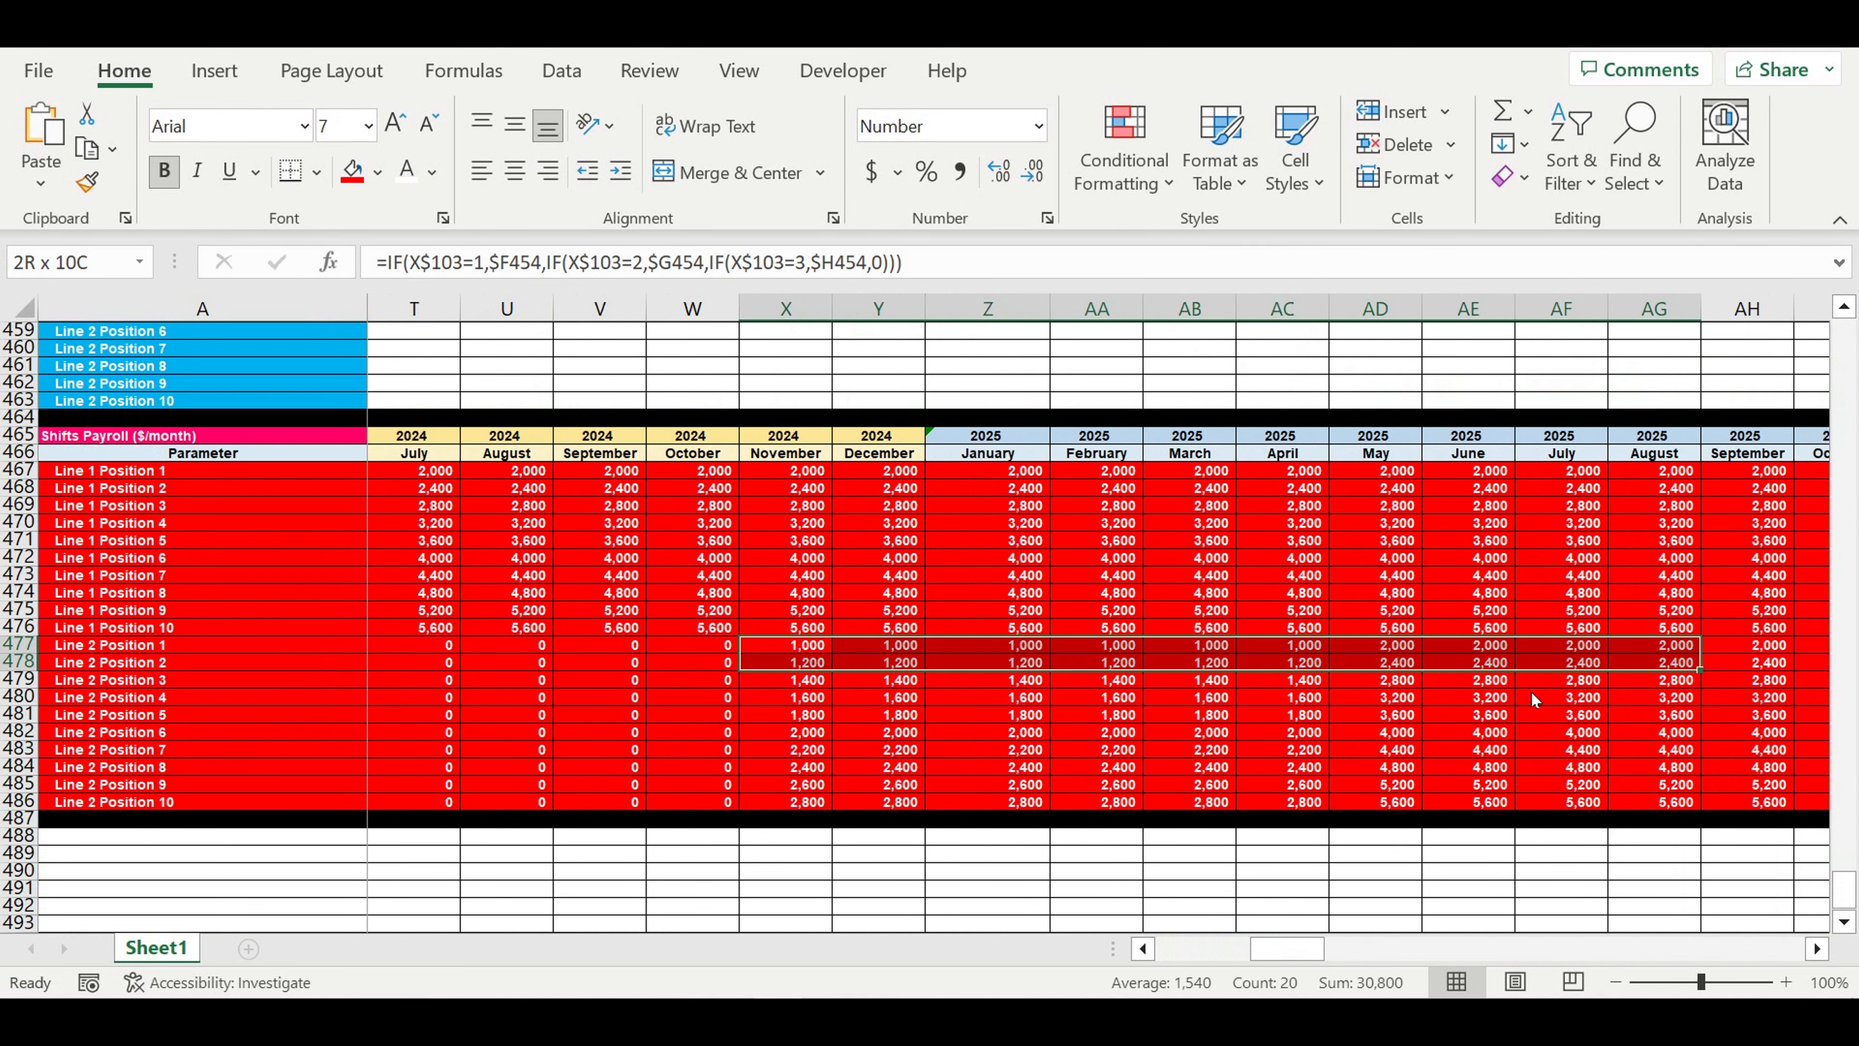
{"action": "left_click_drag", "start_coordinate": [1536, 701], "coordinate": [1654, 681]}
{"action": "left_click_drag", "start_coordinate": [1449, 689], "coordinate": [1444, 699]}
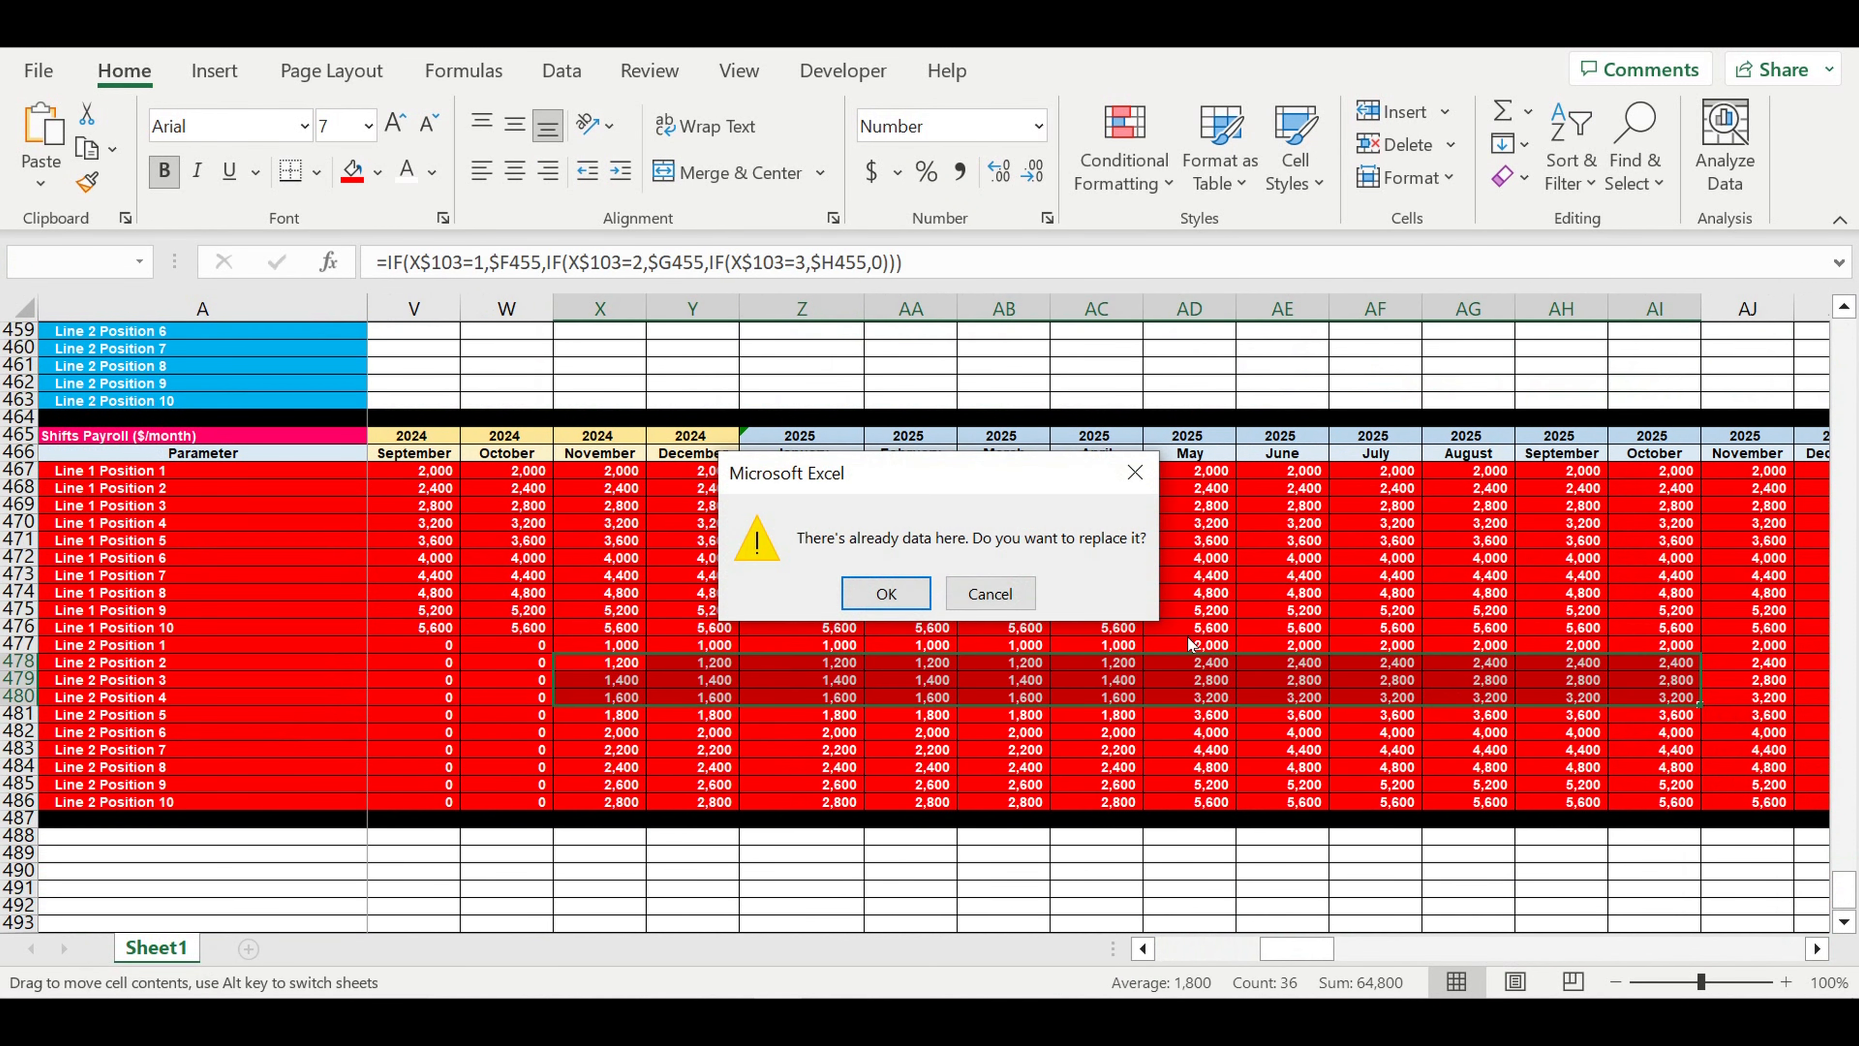
{"action": "left_click", "coordinate": [990, 597]}
{"action": "left_click_drag", "start_coordinate": [1214, 648], "coordinate": [1211, 809]}
- Check the payroll of all ten Line 2 positions in December 2025
{"action": "left_click_drag", "start_coordinate": [1300, 950], "coordinate": [1366, 956]}
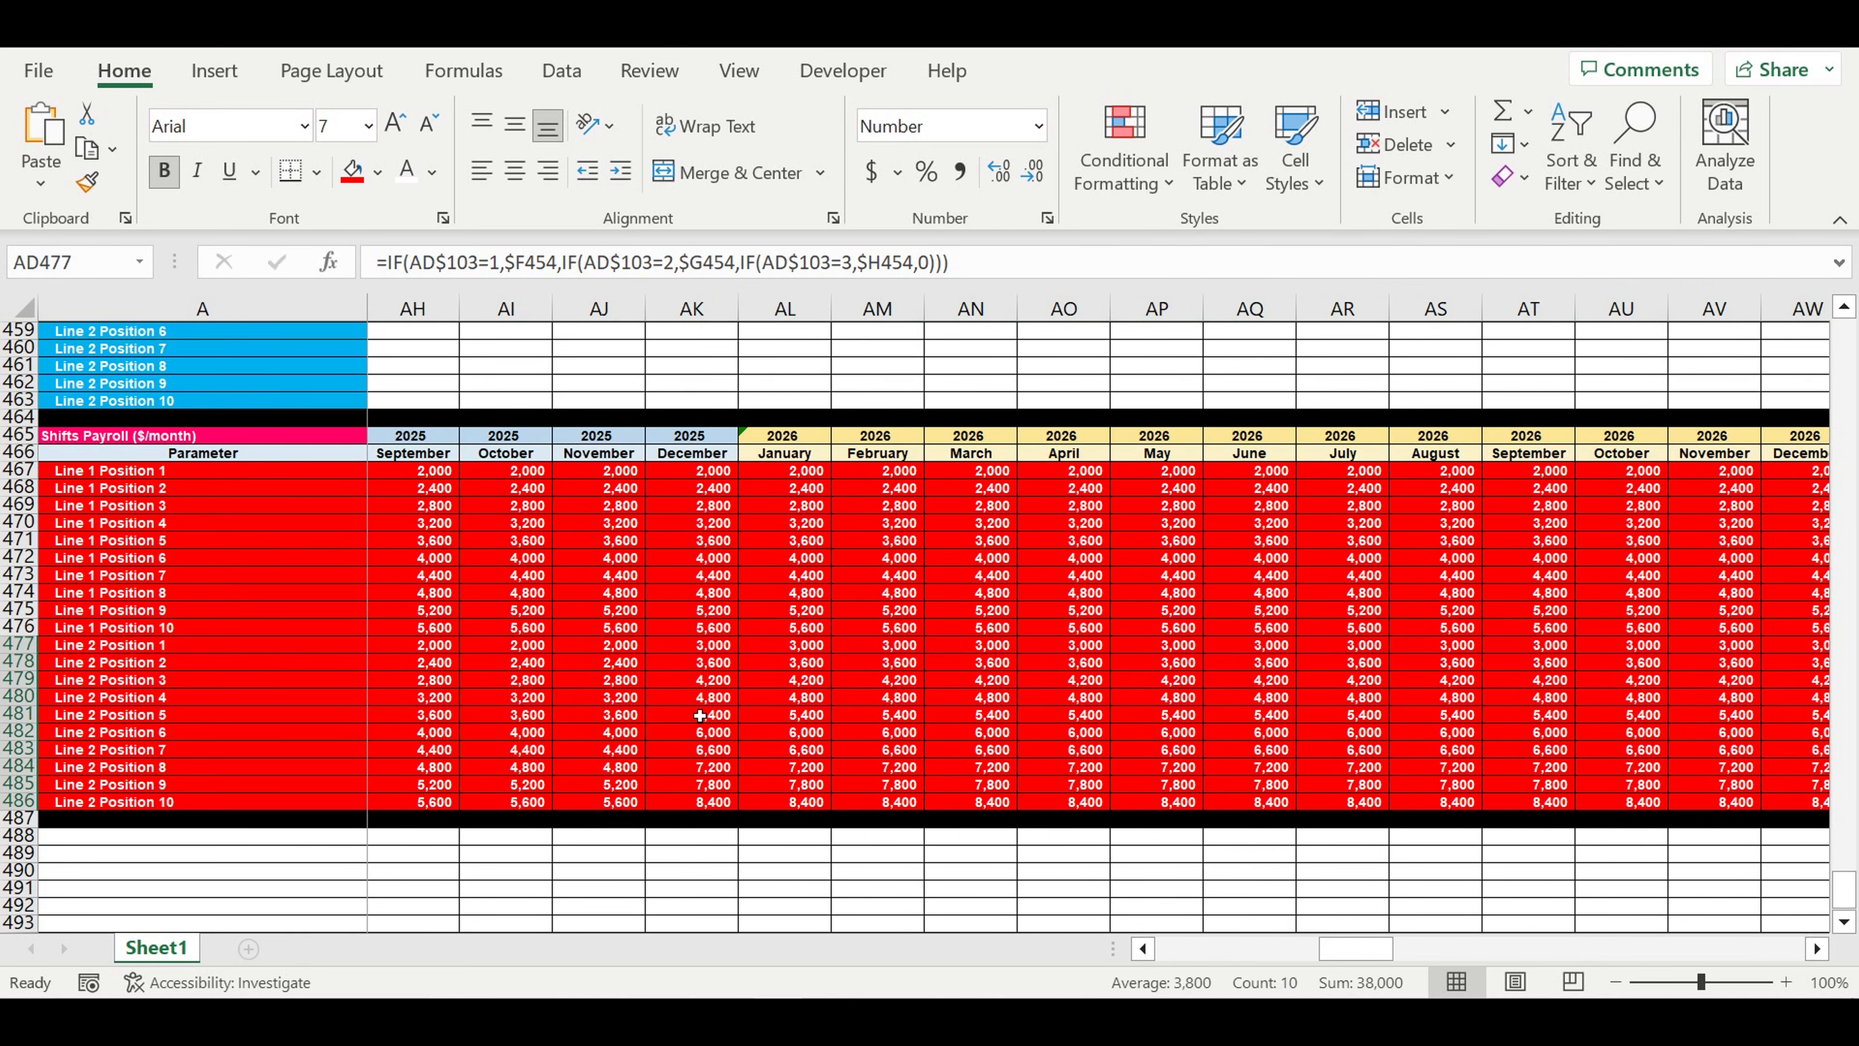
{"action": "left_click", "coordinate": [714, 648]}
{"action": "left_click_drag", "start_coordinate": [713, 649], "coordinate": [732, 809]}
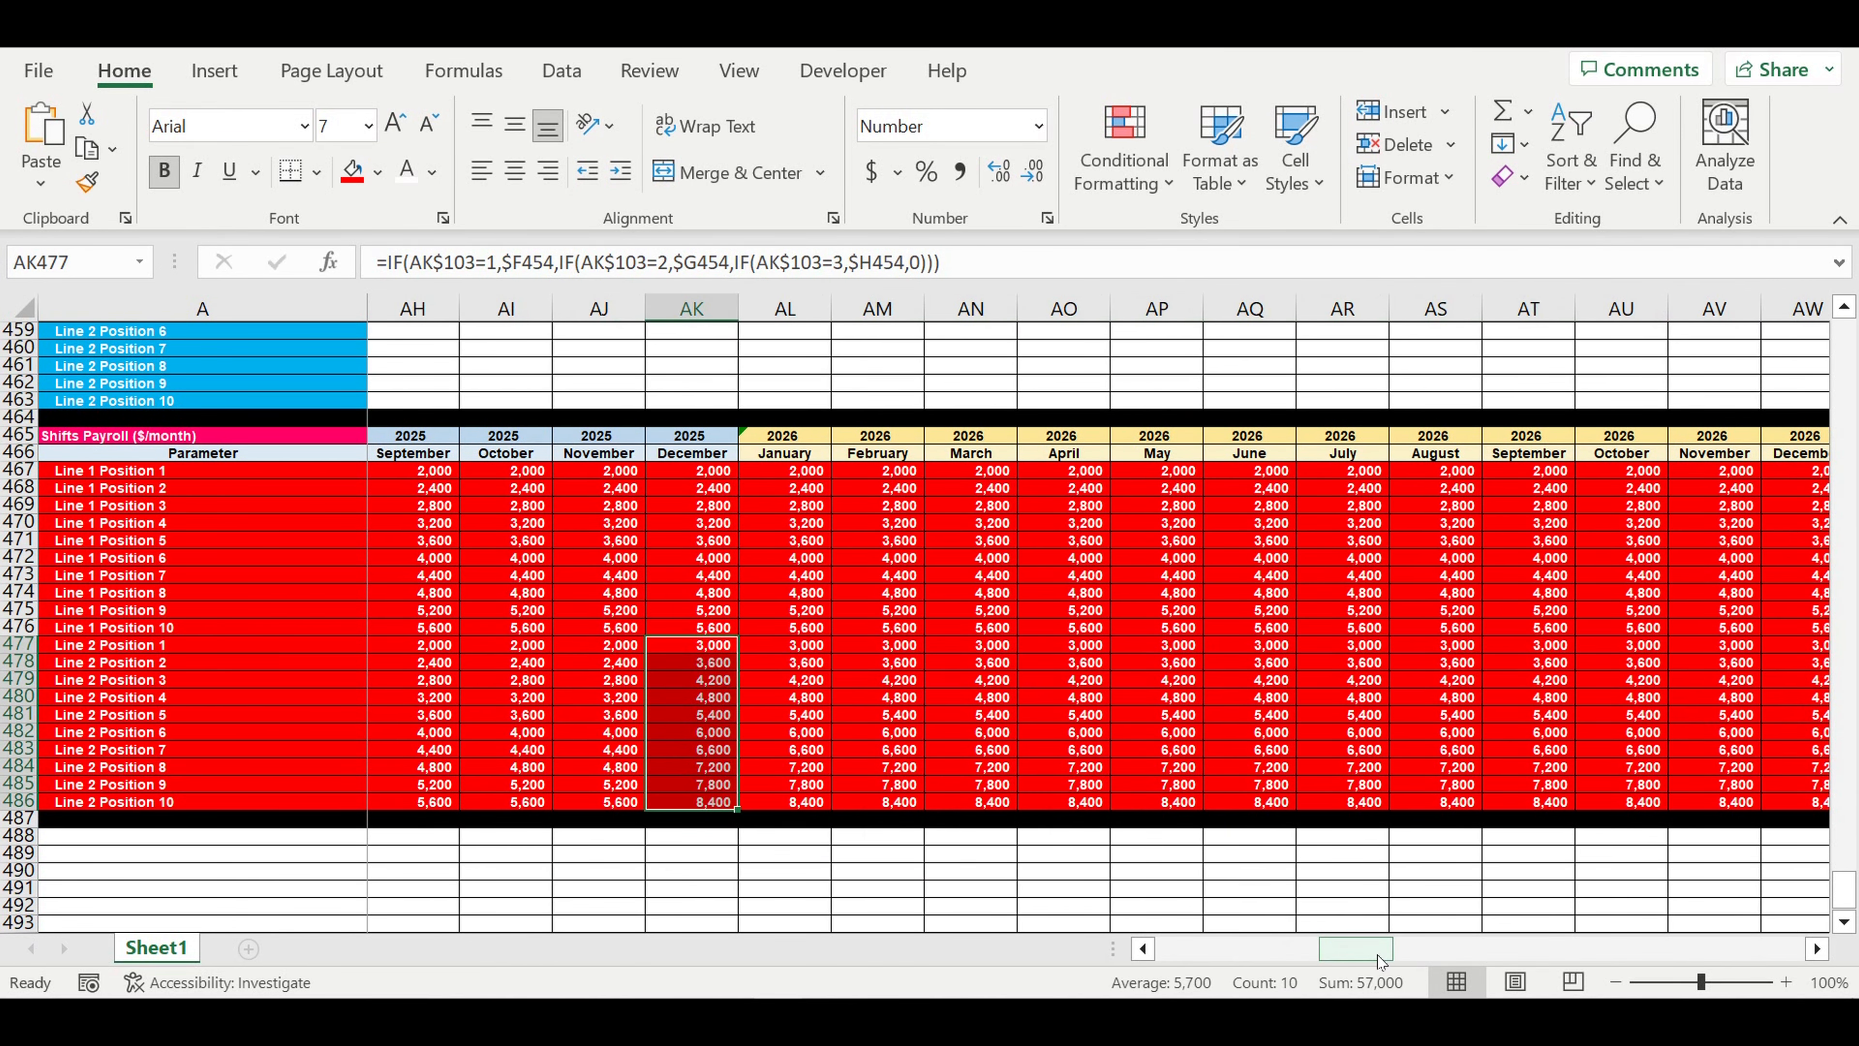
- Review the 2023 months of the Shifts Payroll table against the Line 2 salary table and inspect the payroll formulas
{"action": "left_click_drag", "start_coordinate": [1380, 956], "coordinate": [1218, 956]}
{"action": "left_click", "coordinate": [834, 696]}
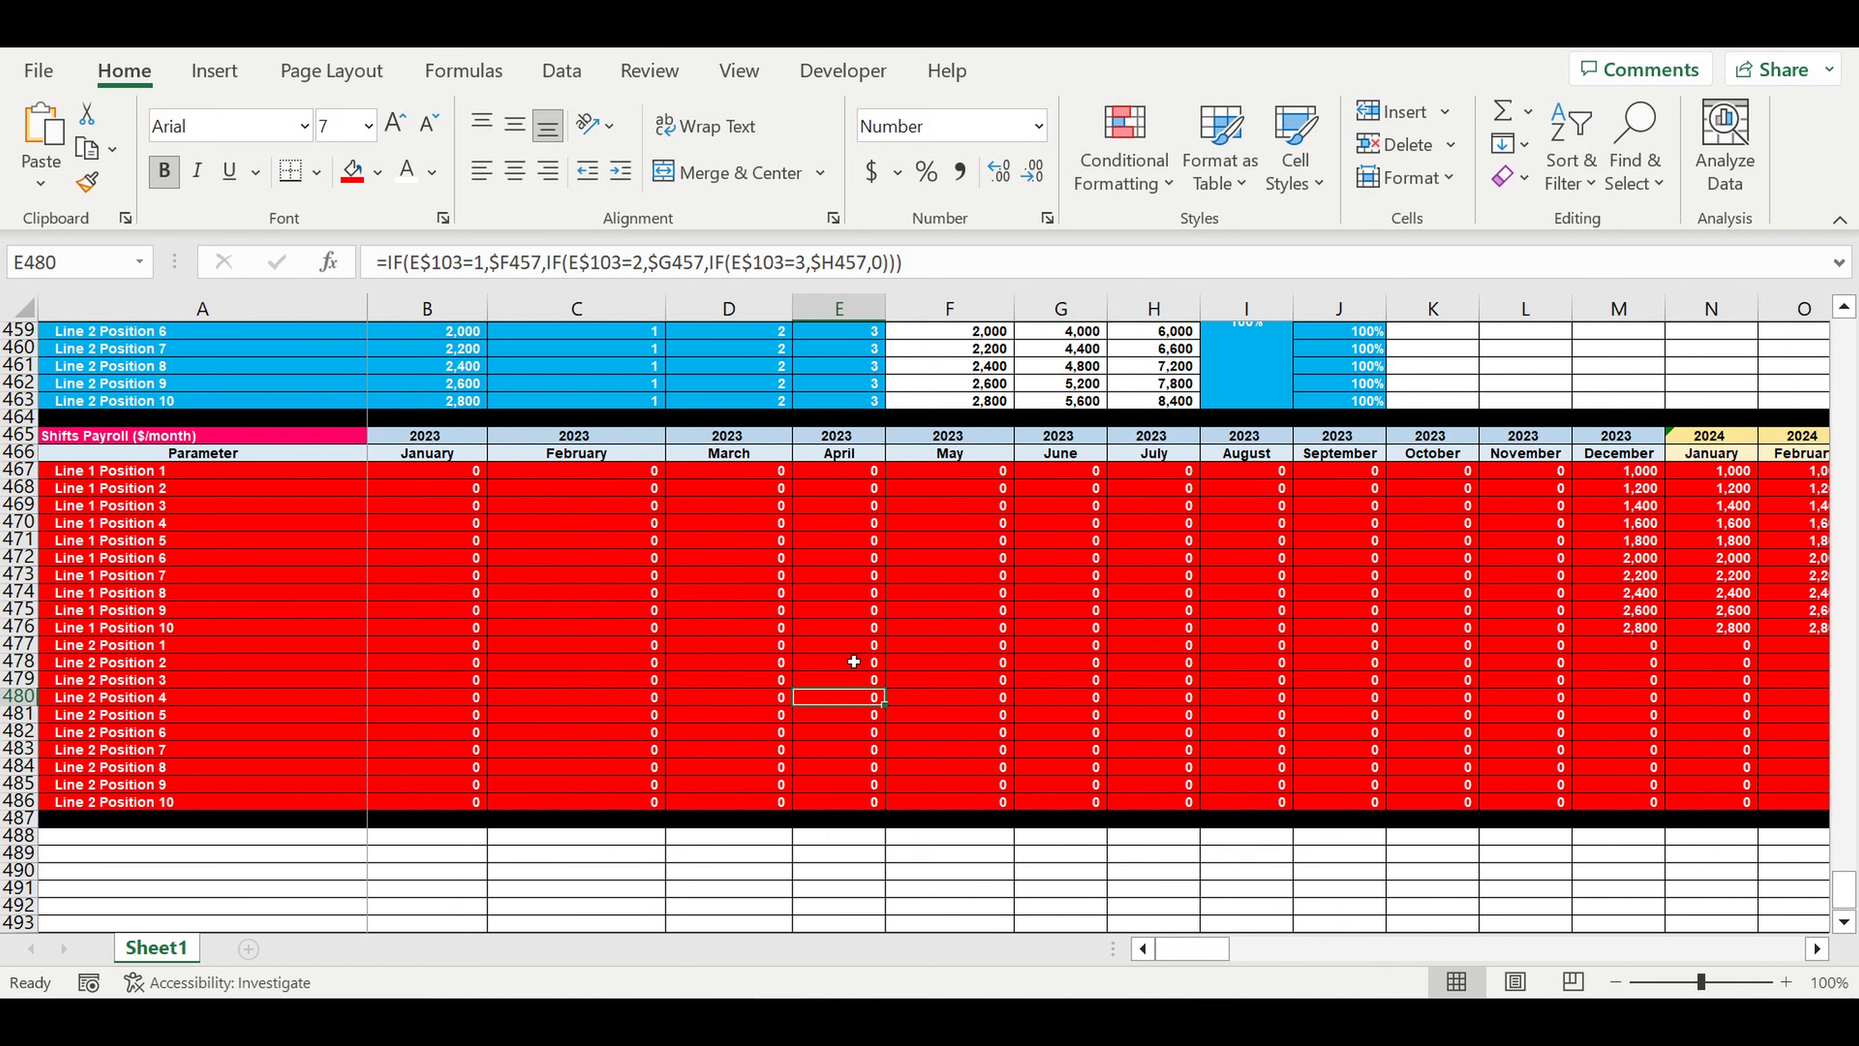
{"action": "scroll", "coordinate": [885, 660], "scroll_direction": "up", "scroll_amount": 3}
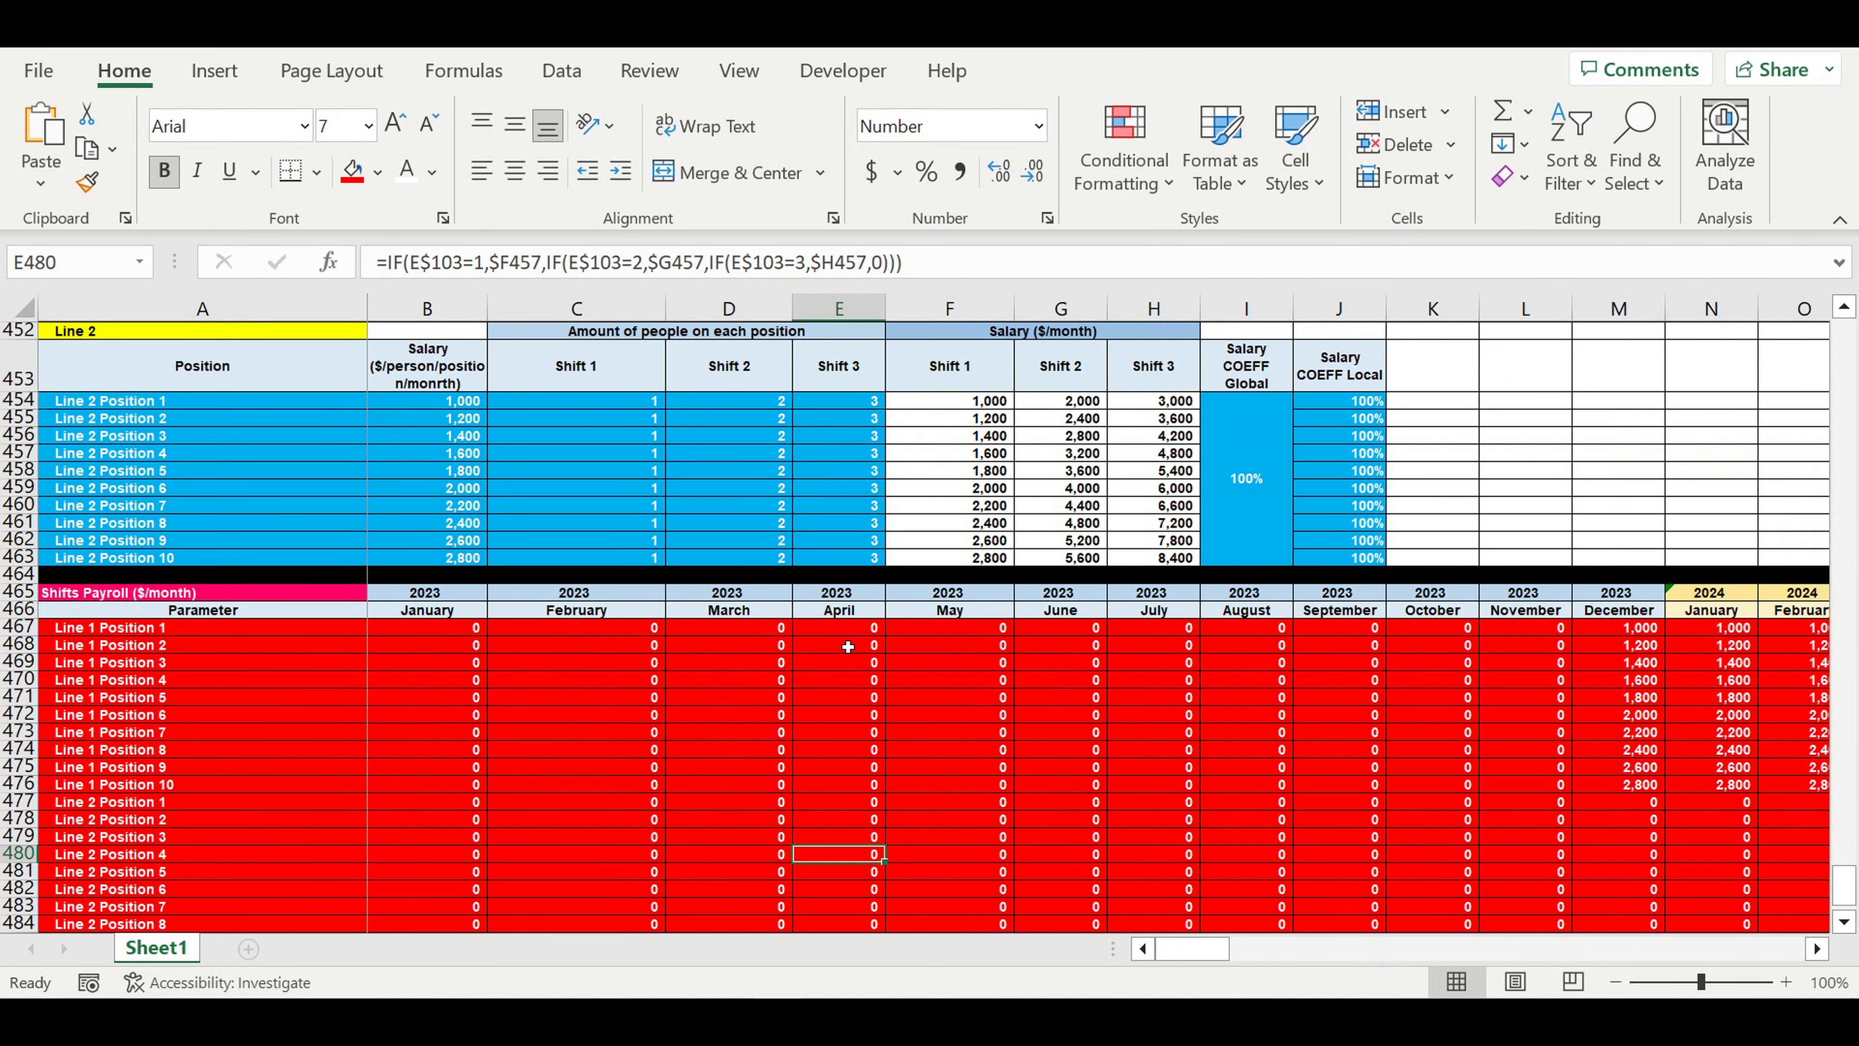
{"action": "scroll", "coordinate": [847, 647], "scroll_direction": "up", "scroll_amount": 2}
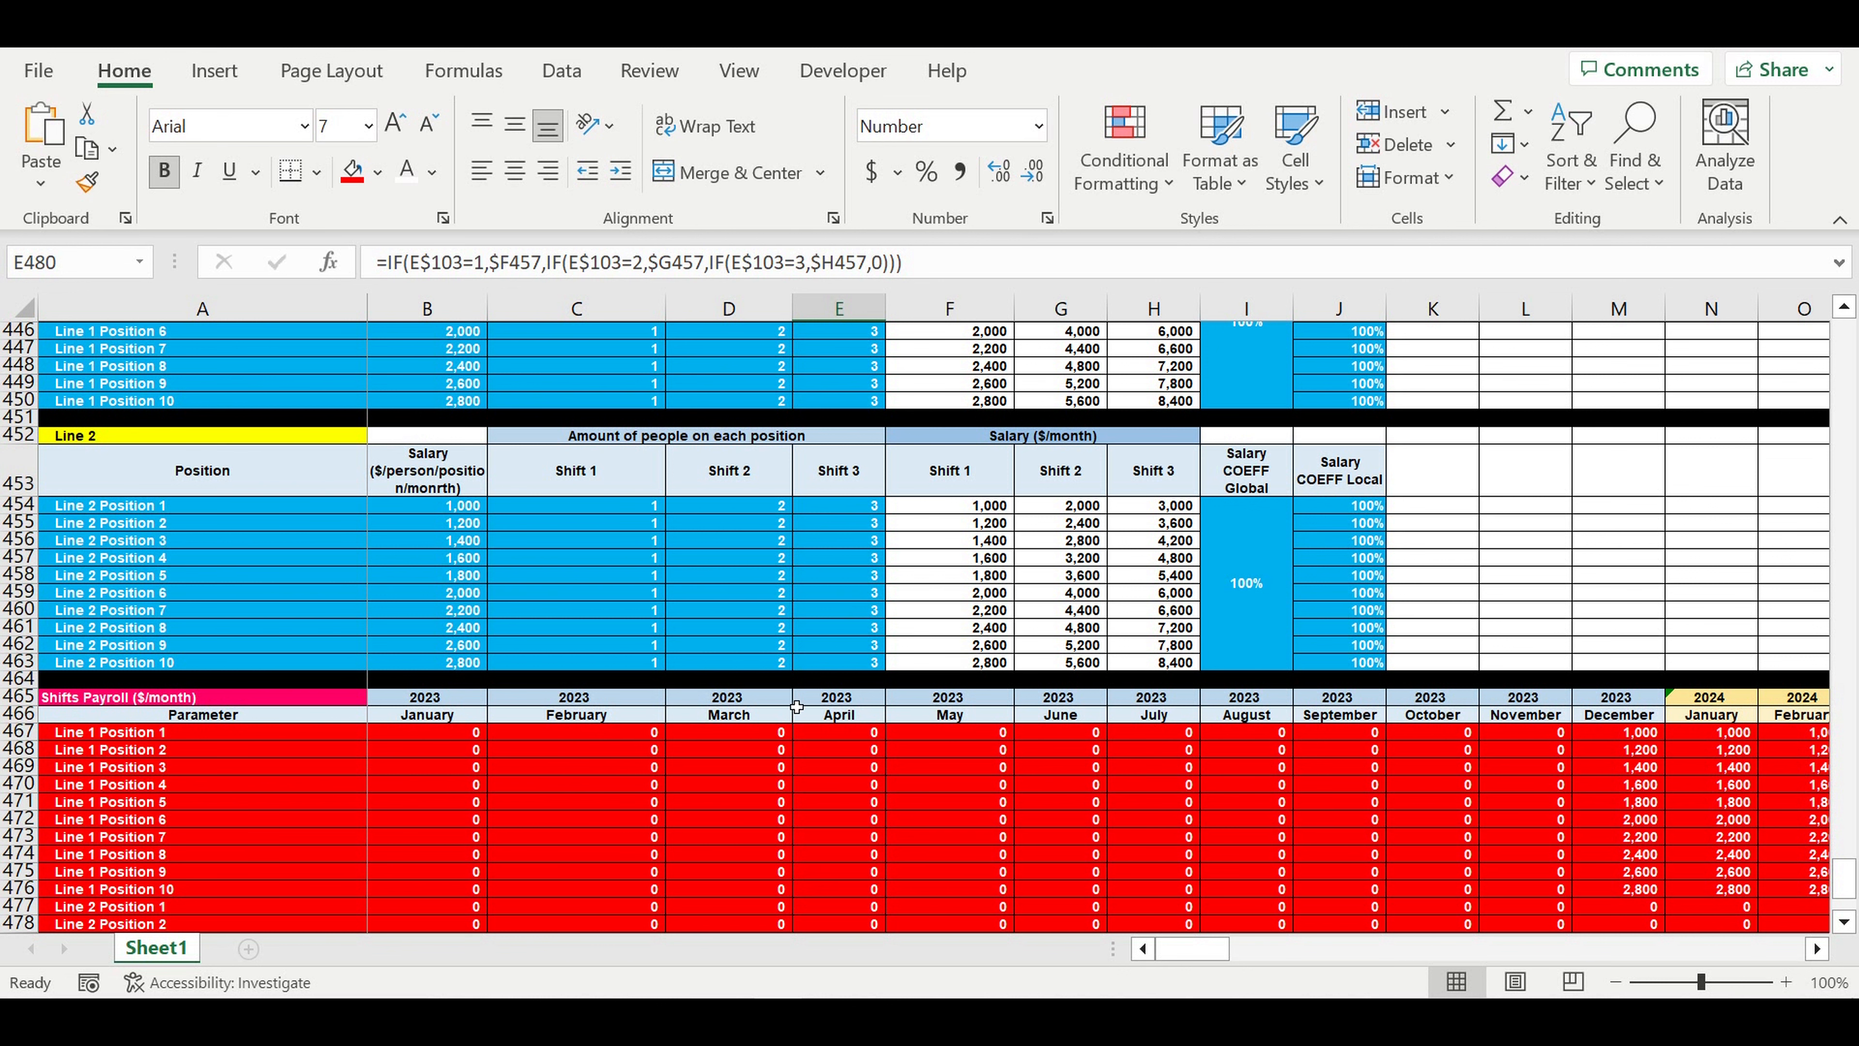
{"action": "left_click", "coordinate": [768, 764]}
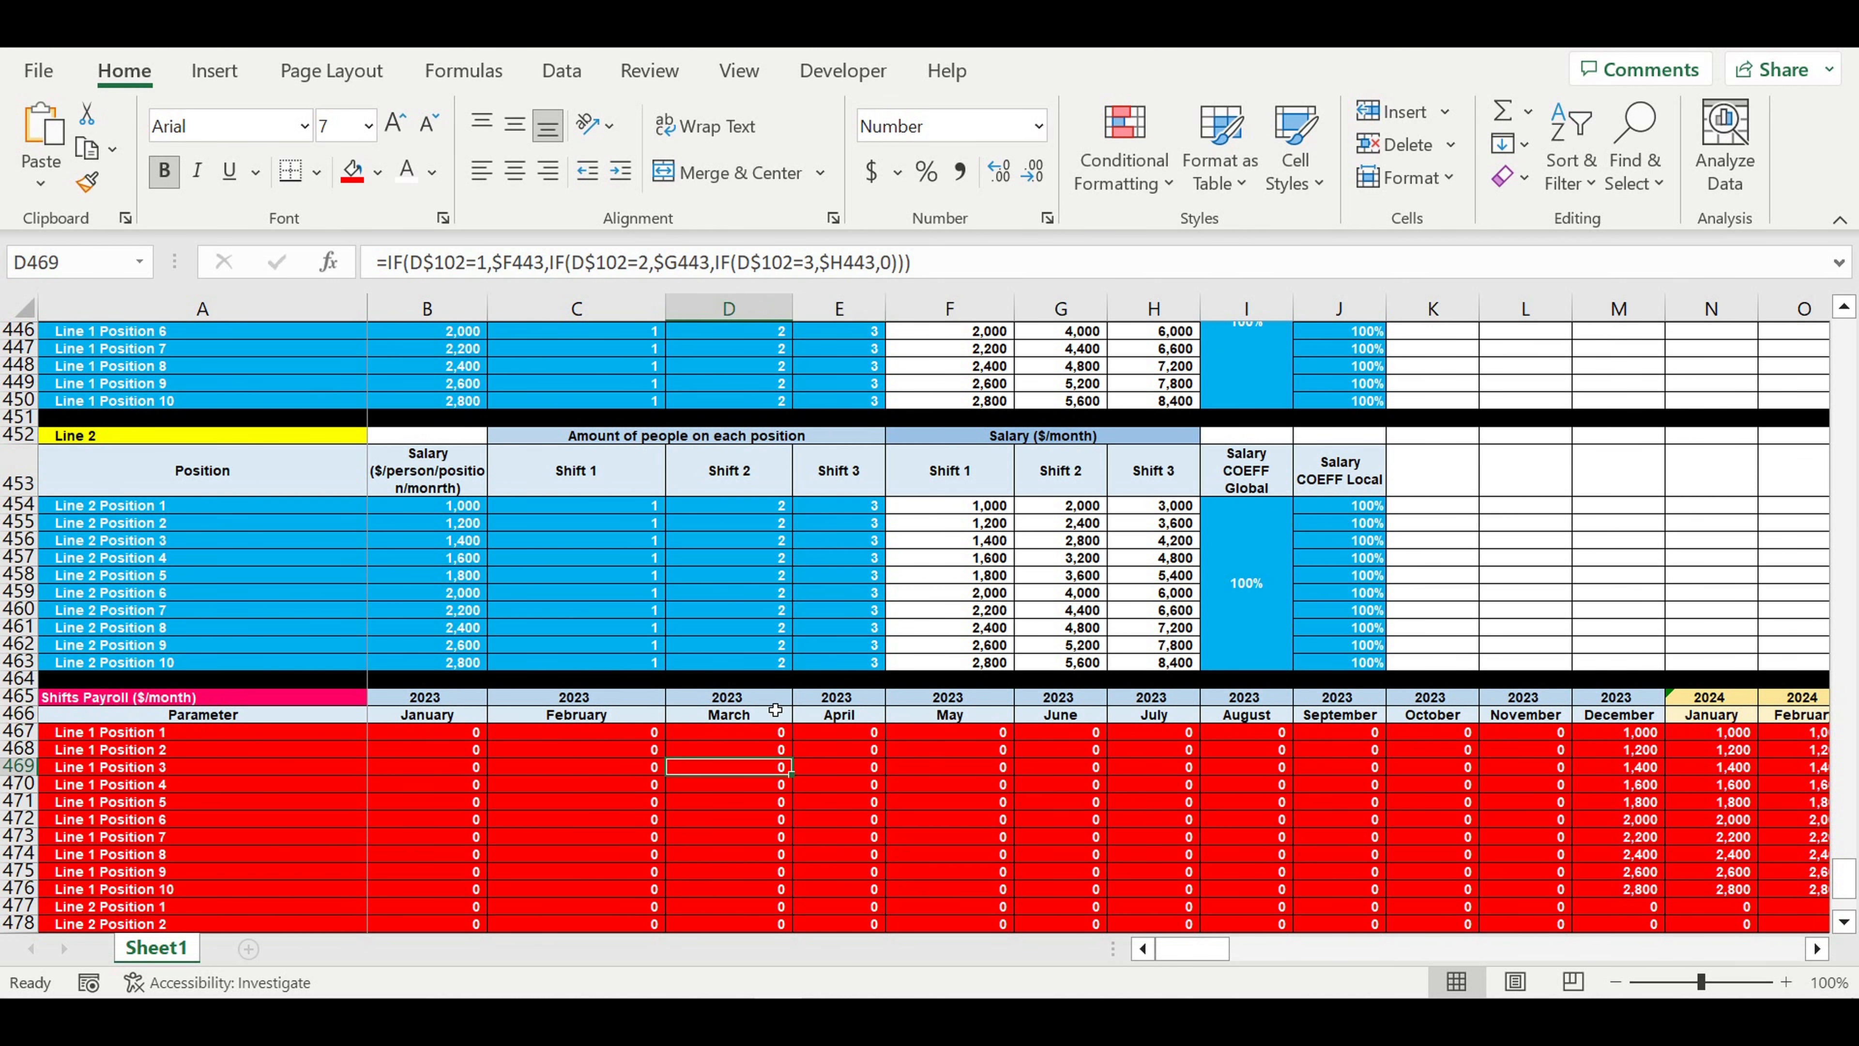
{"action": "scroll", "coordinate": [775, 710], "scroll_direction": "down", "scroll_amount": 2}
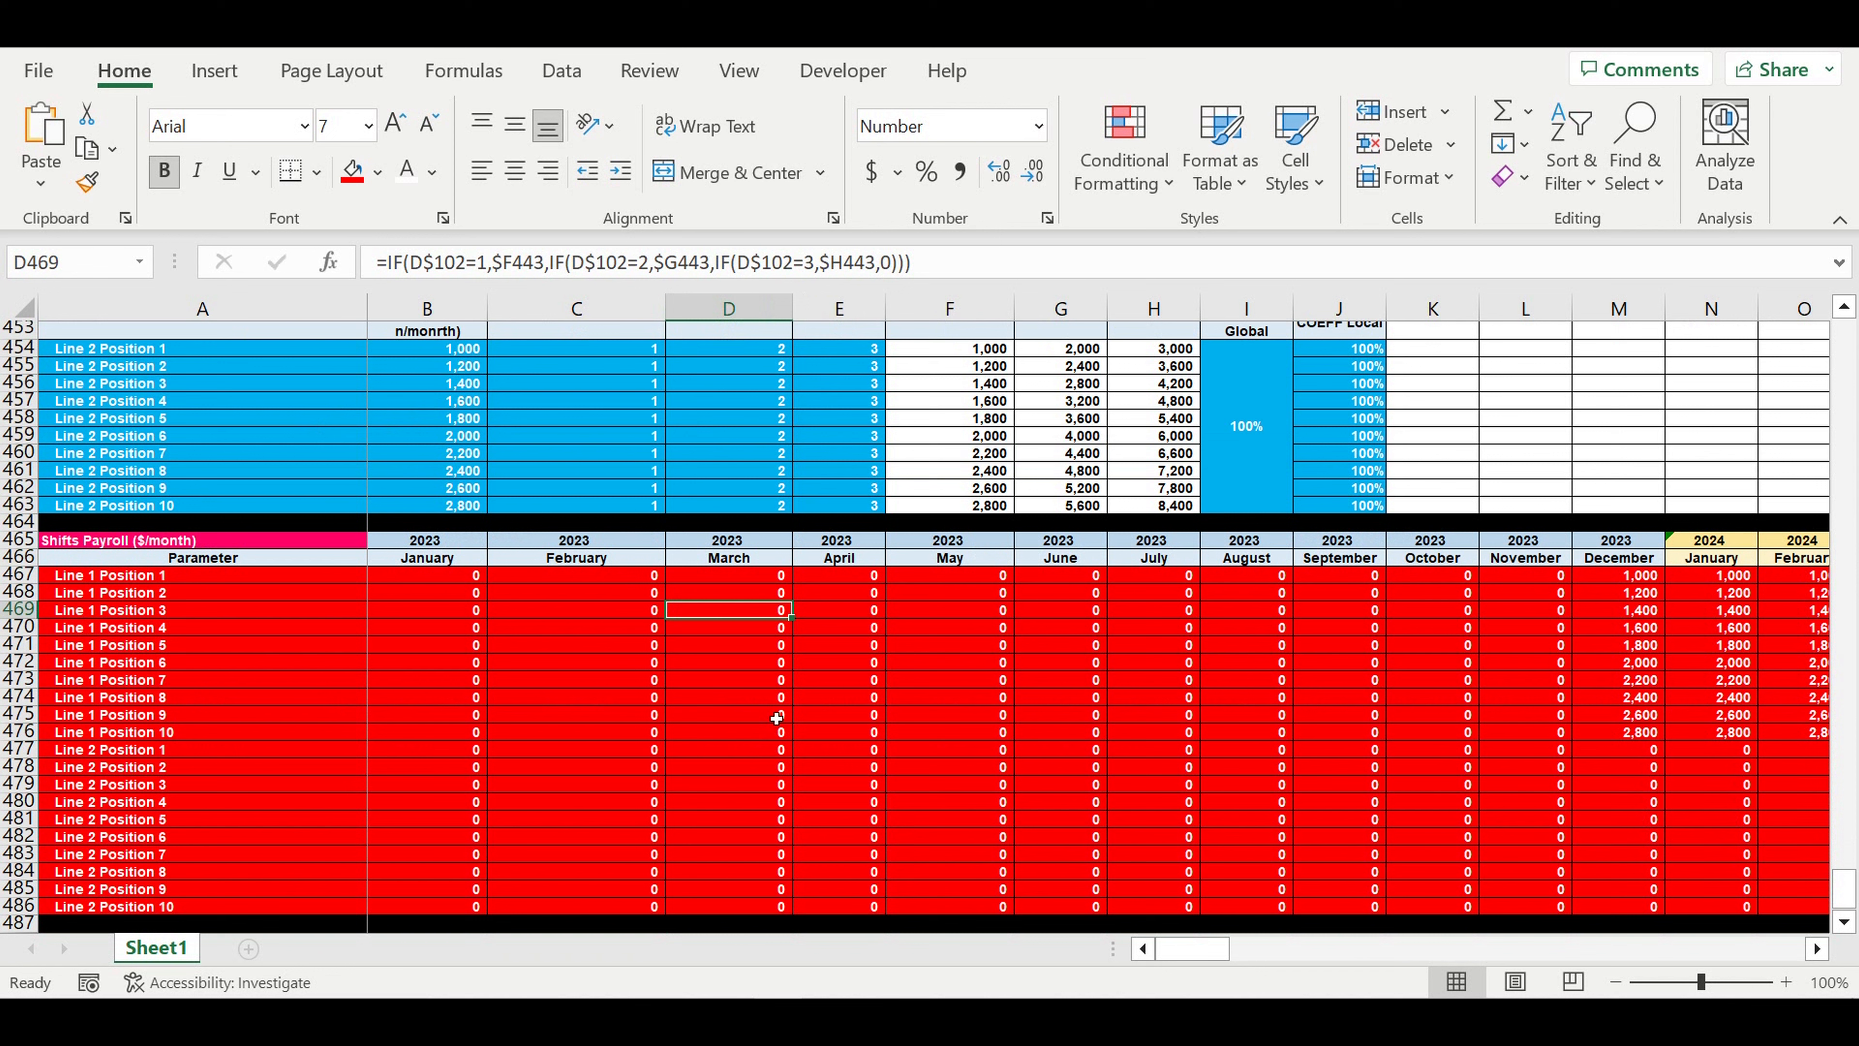
{"action": "left_click", "coordinate": [778, 704]}
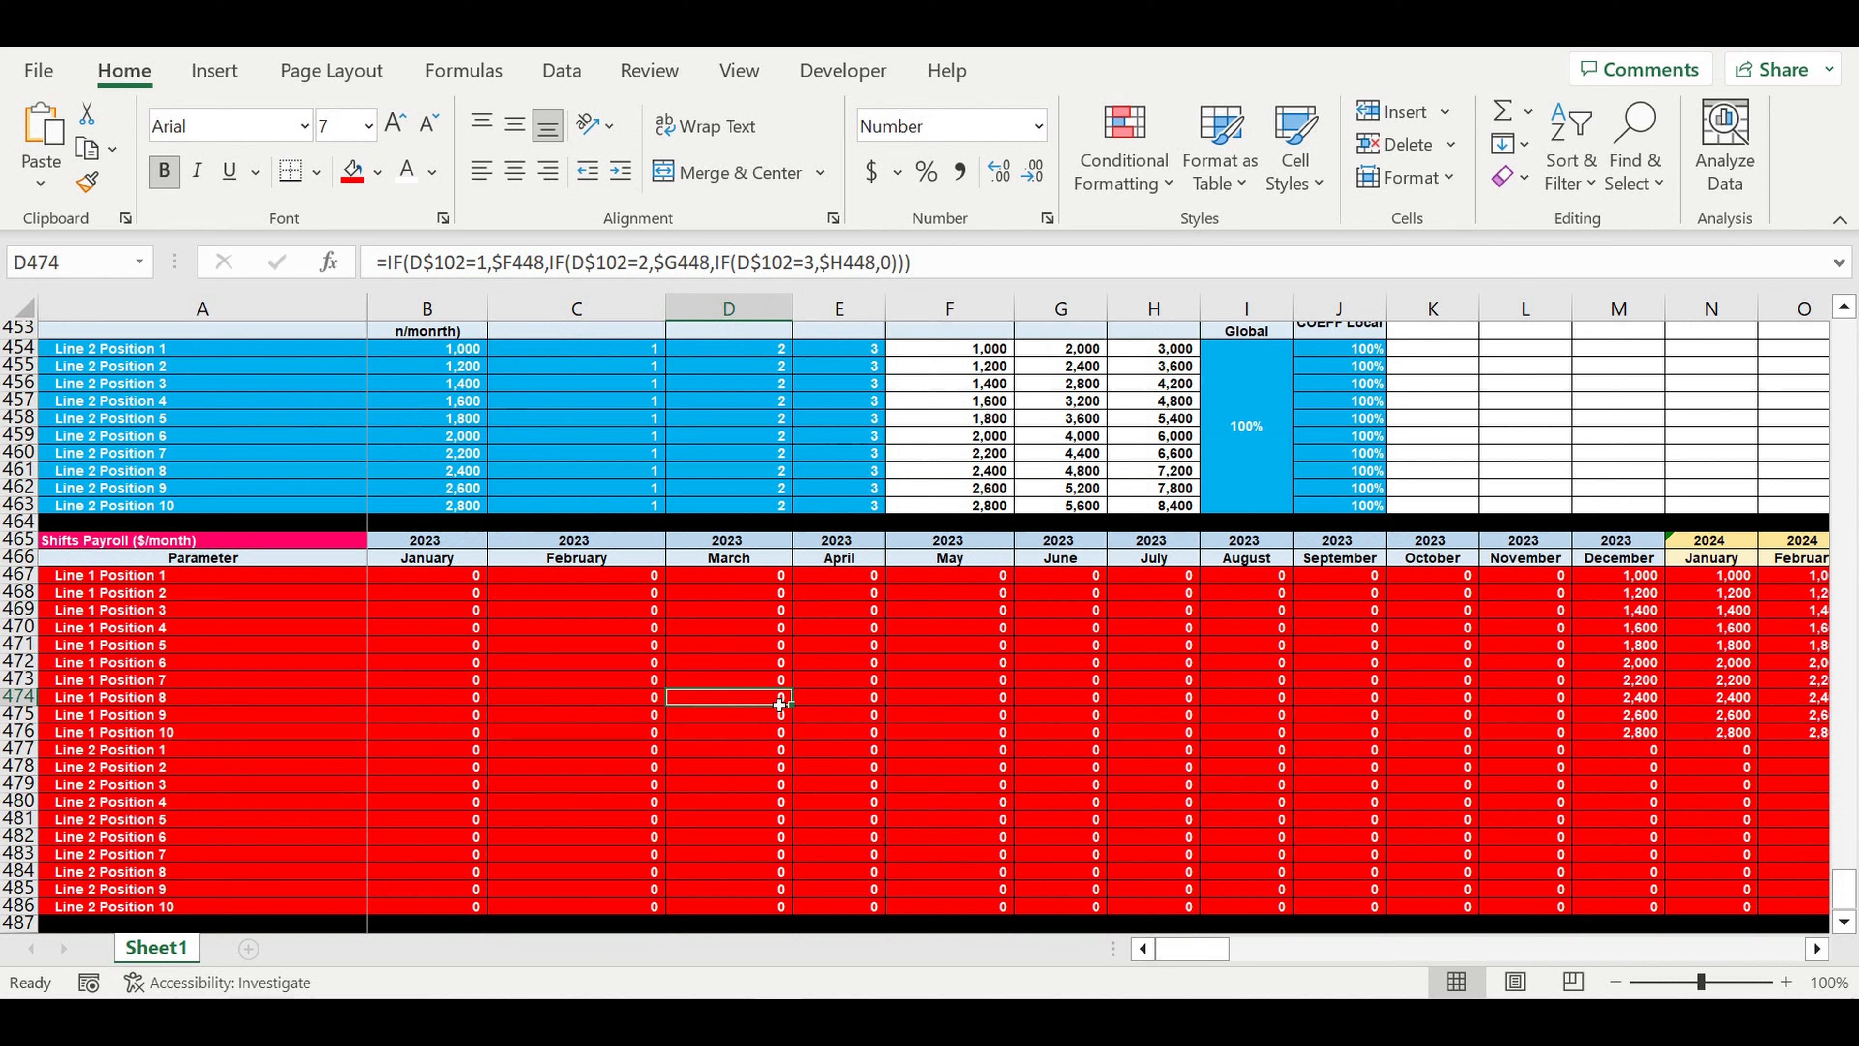